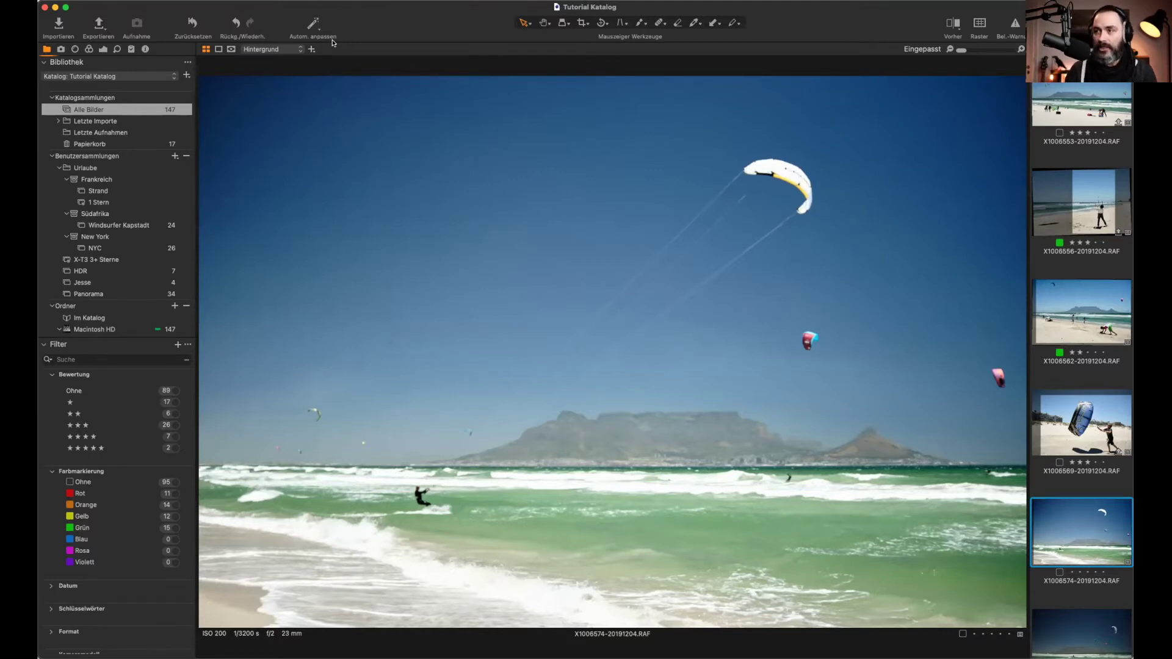
# Step: Display the beach photo X1006553-20191204.RAF, look over the image import window and close it again
pyautogui.click(1043, 157)
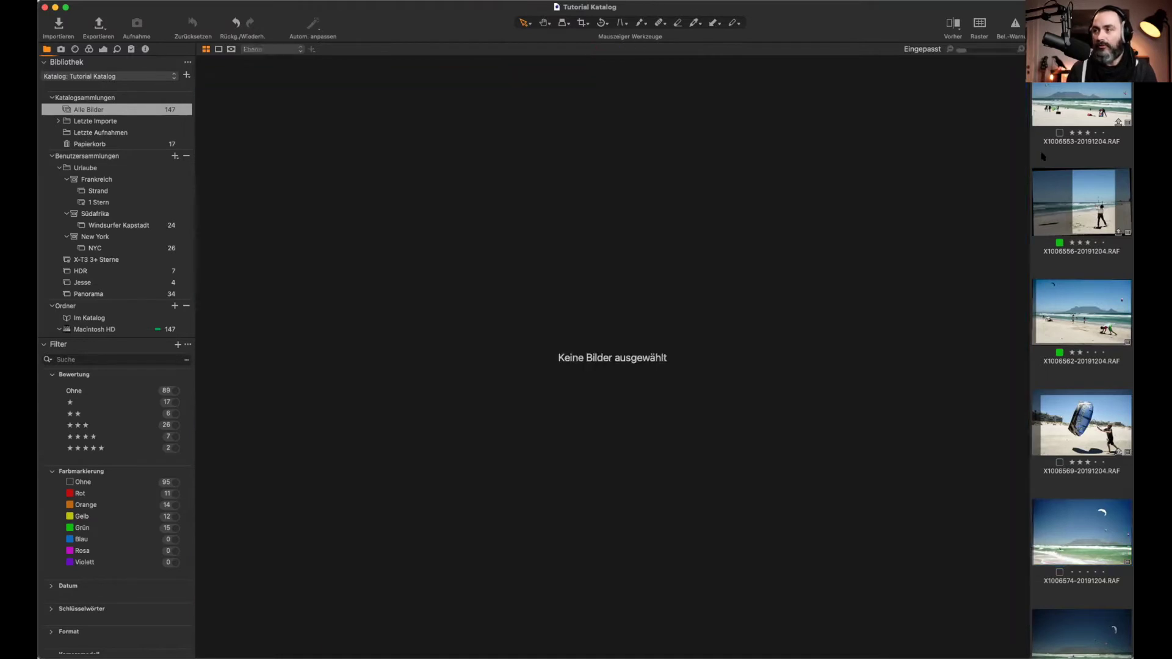
pyautogui.click(1069, 102)
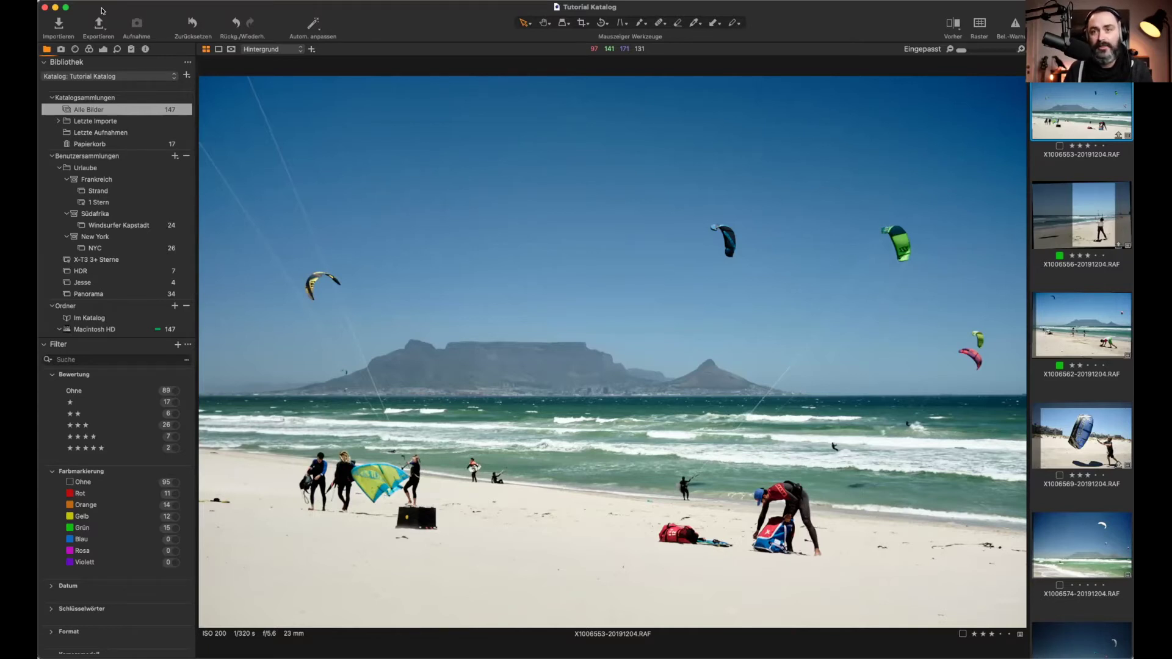
pyautogui.click(58, 27)
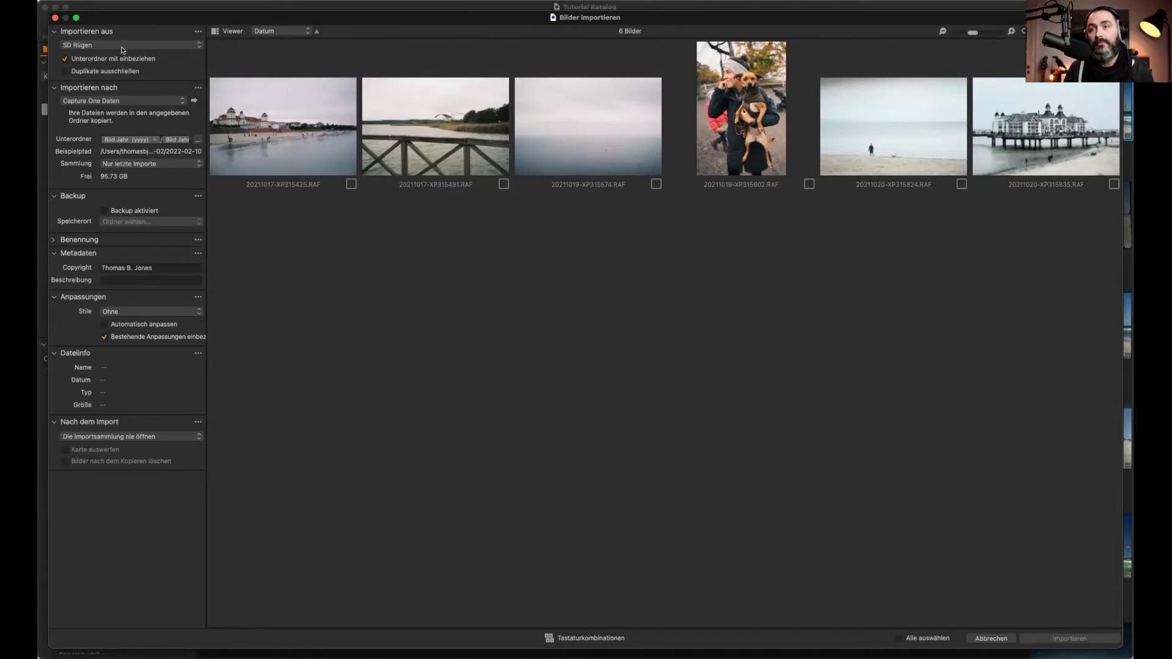
pyautogui.click(55, 17)
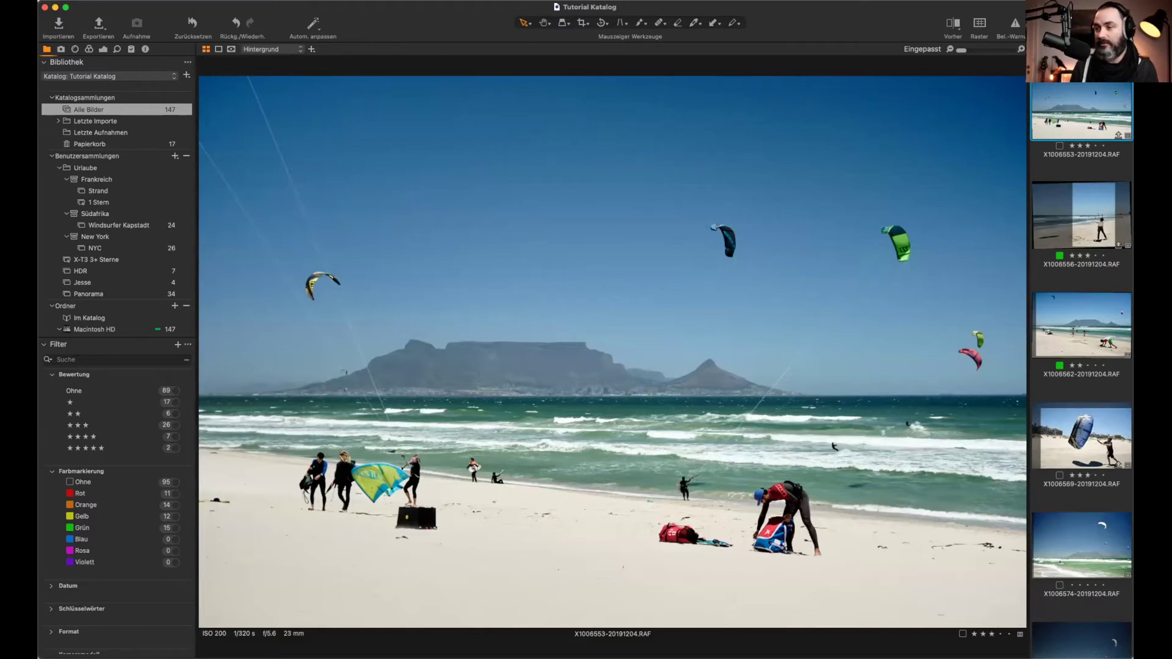
pyautogui.click(391, 405)
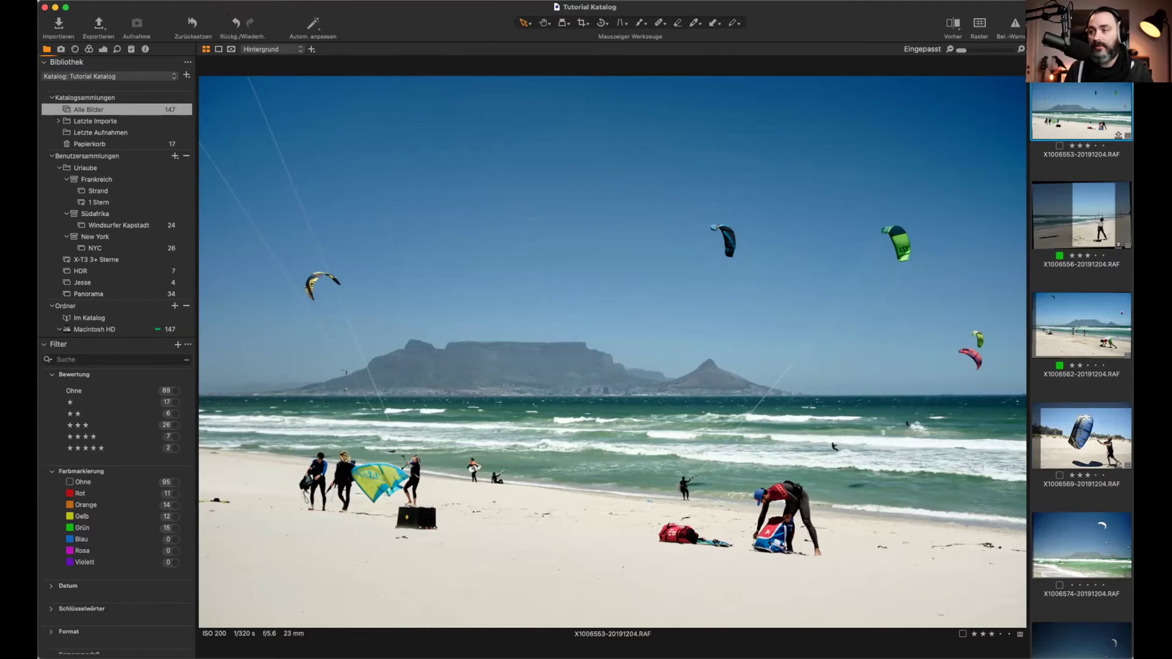
# Step: Find the portrait GF1S1748-20210507.RAF in the catalog thumbnails, create a new variant of it and show that variant large
pyautogui.press('super+alt+v')
pyautogui.scroll(-5, 886, 421)
pyautogui.scroll(-20, 886, 421)
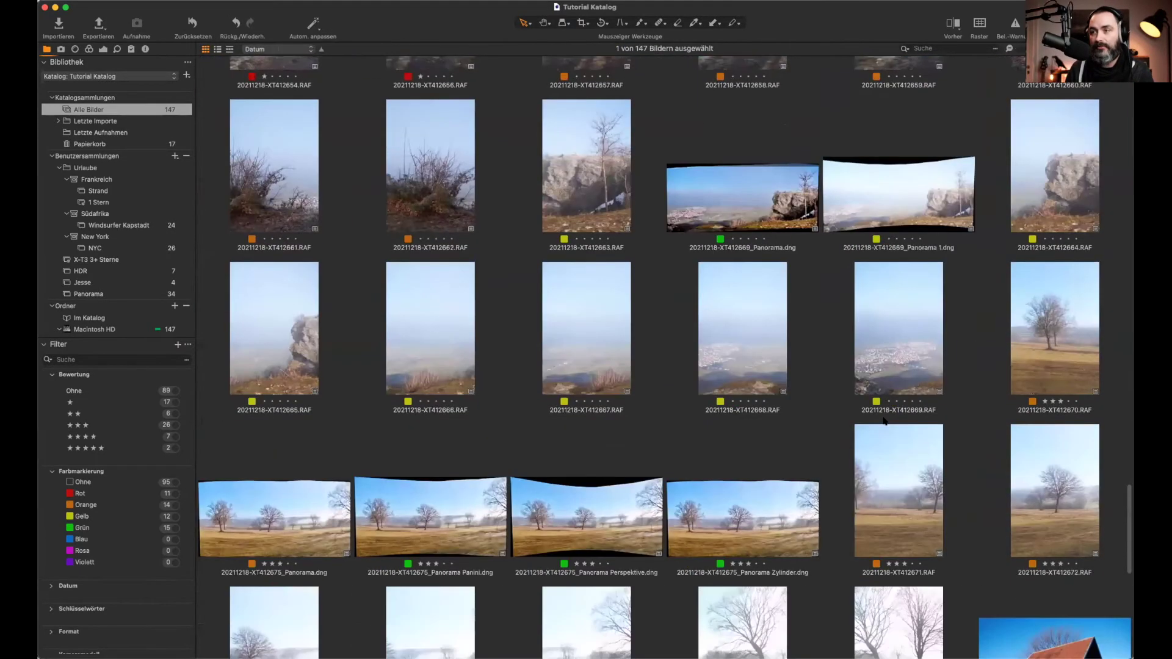
pyautogui.scroll(-2, 886, 422)
pyautogui.scroll(15, 886, 421)
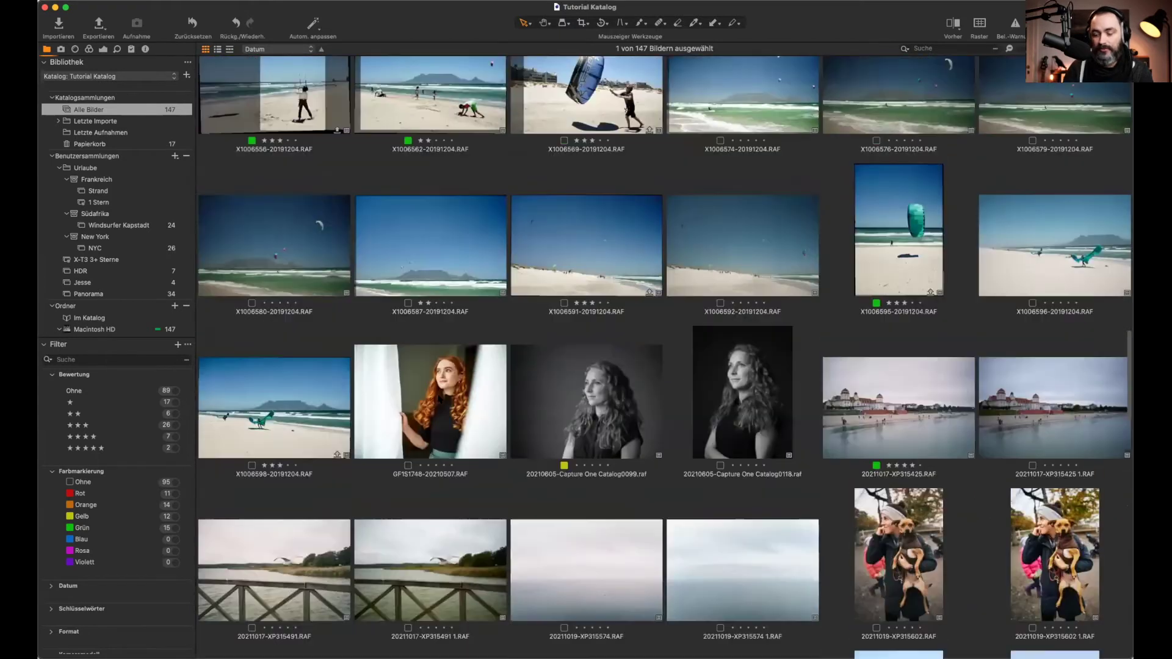
pyautogui.click(449, 394)
pyautogui.rightClick(449, 394)
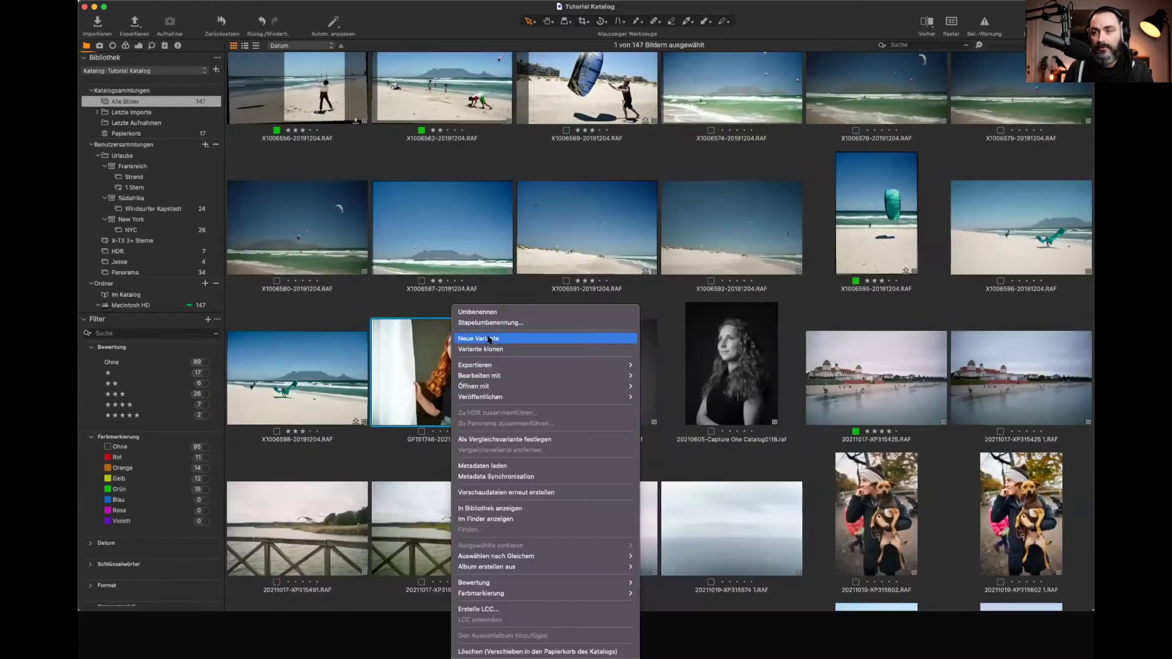
pyautogui.click(491, 339)
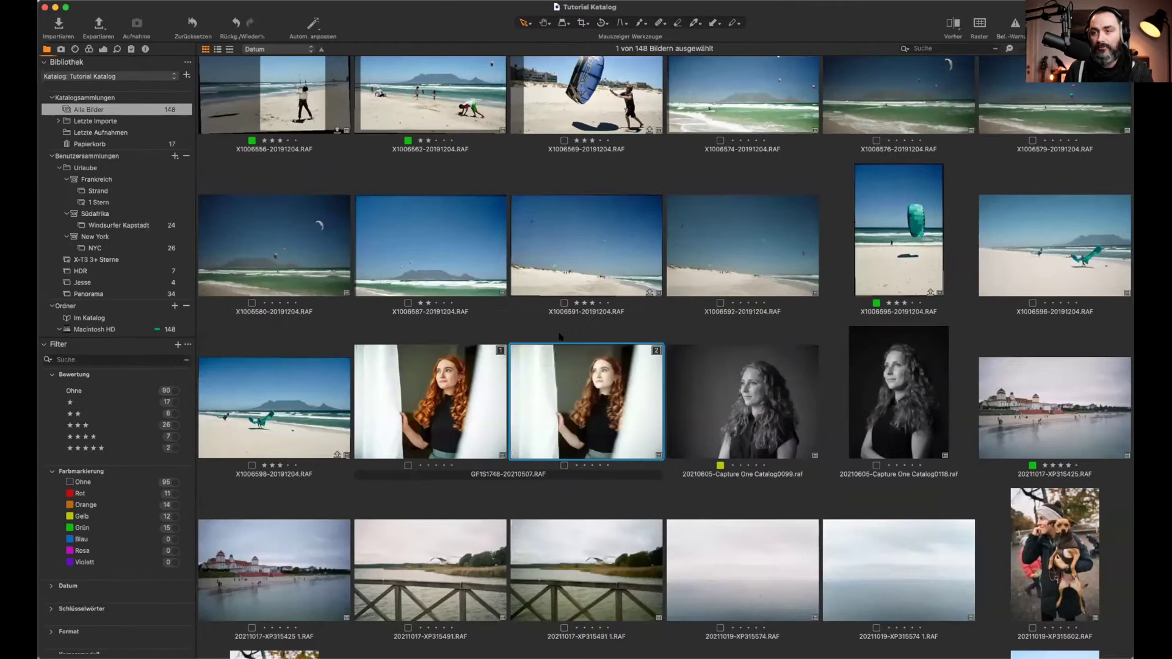
pyautogui.press('super+alt+v')
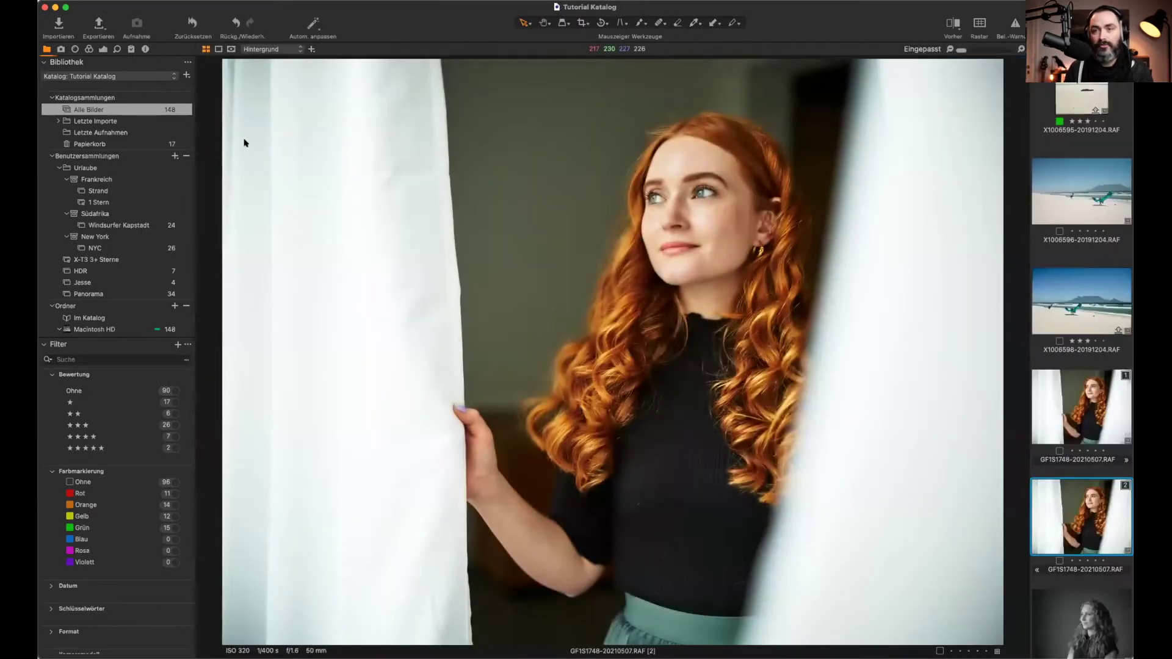
# Step: Reset all adjustments on the portrait's second variant and compare it with the first variant
pyautogui.click(193, 26)
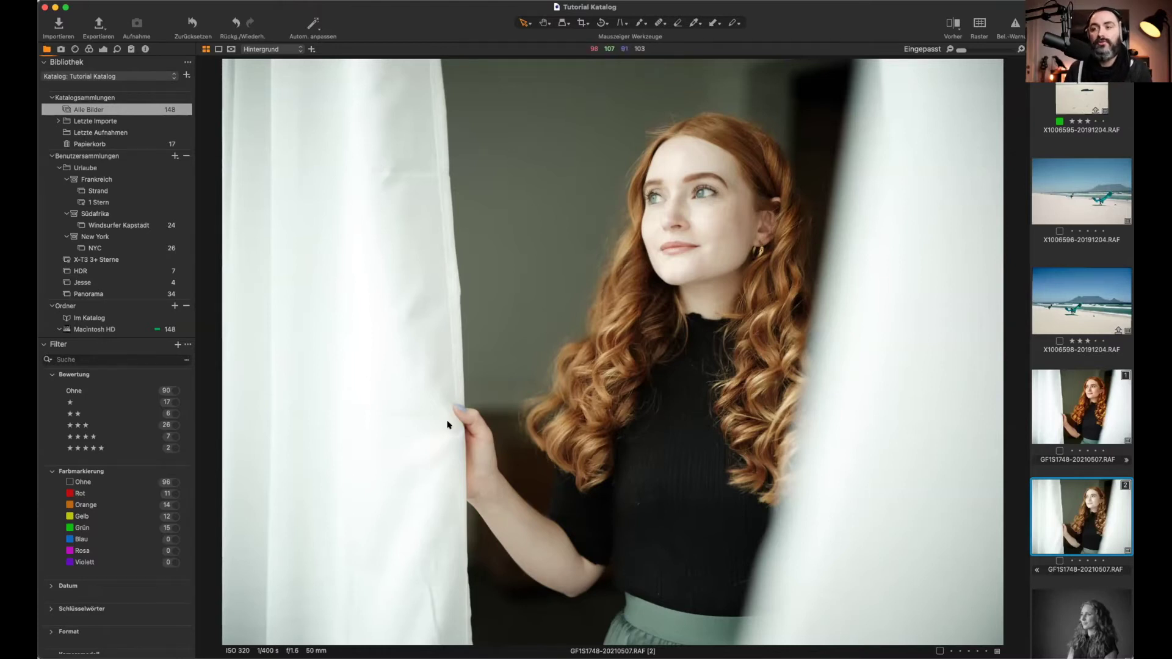
pyautogui.click(1061, 433)
pyautogui.click(1067, 507)
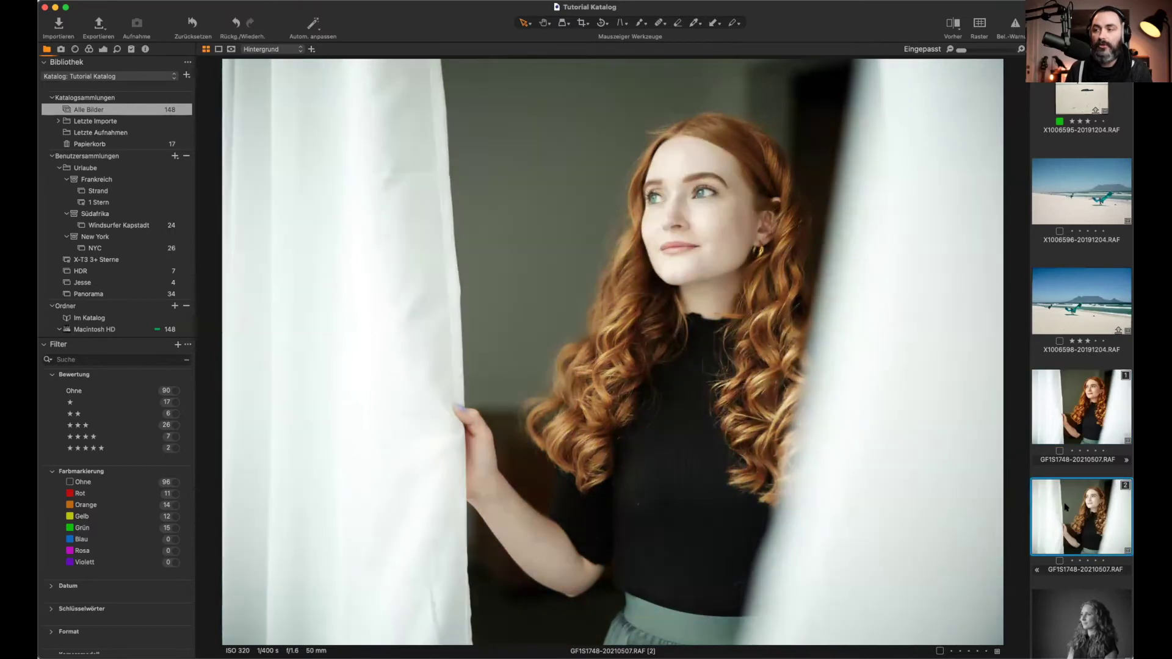
pyautogui.click(1074, 420)
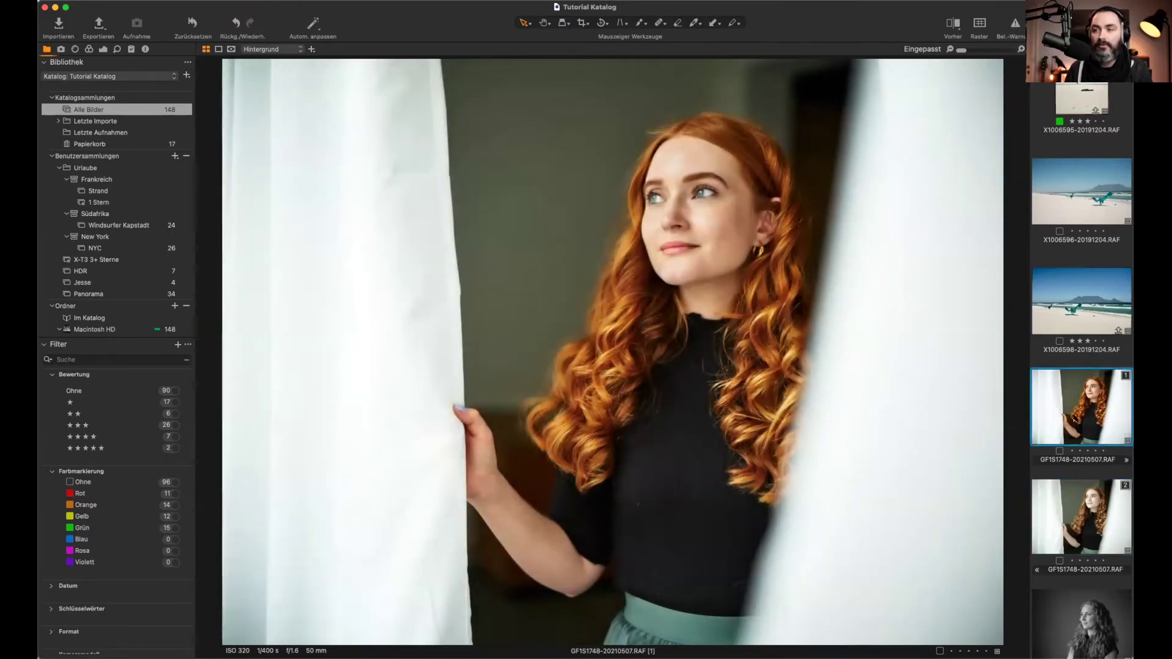
pyautogui.click(1075, 512)
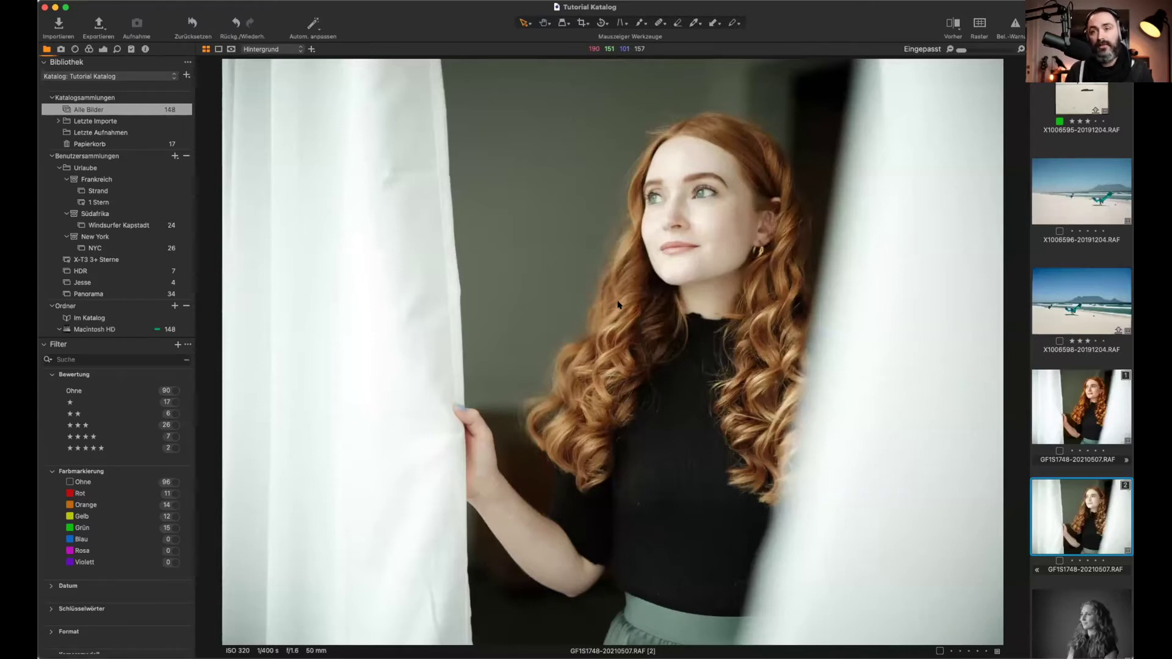
# Step: Exclude Belichtung and HDR from the automatic adjustments, keeping only Tonwerte enabled
pyautogui.click(315, 27)
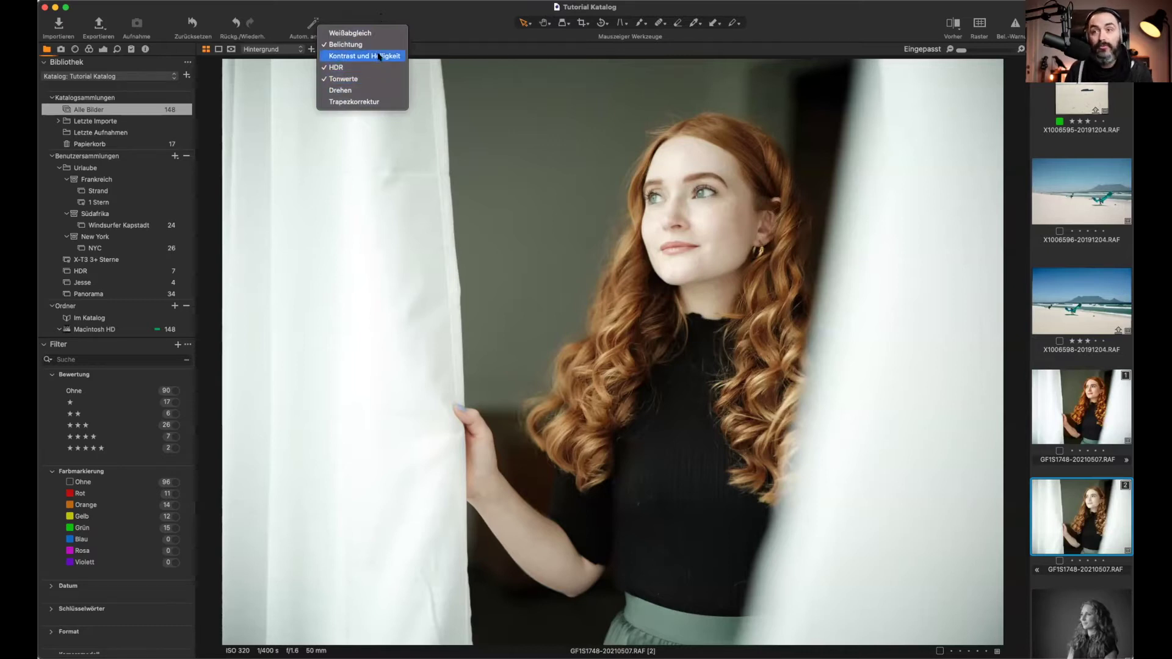
pyautogui.click(352, 17)
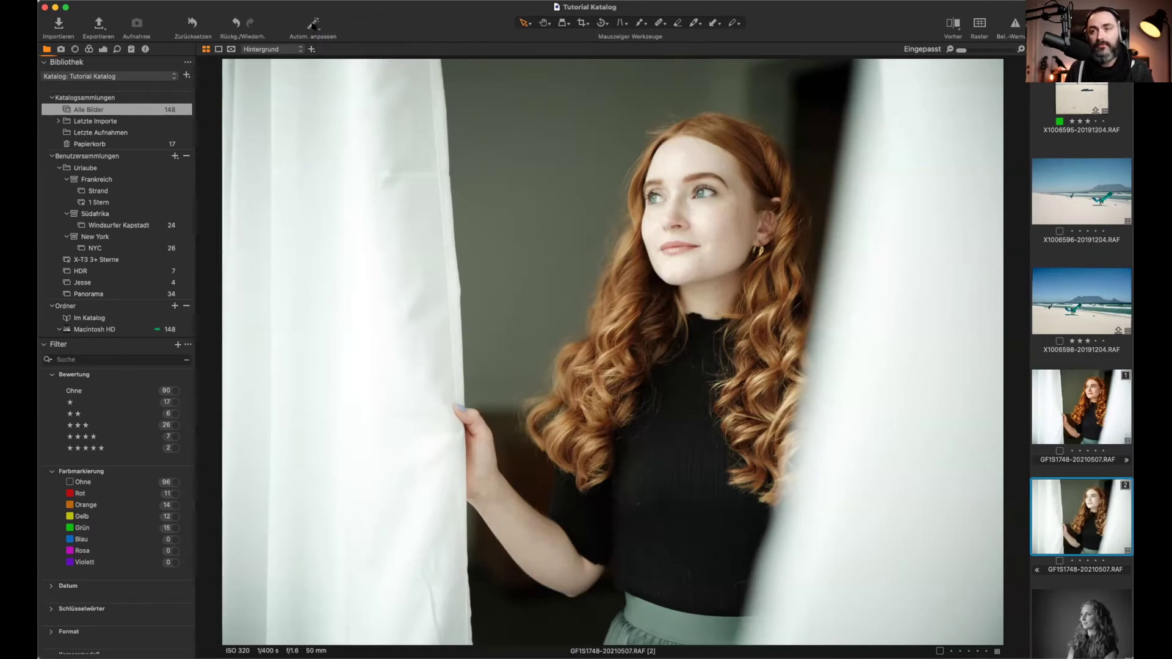
pyautogui.click(313, 25)
pyautogui.click(345, 45)
pyautogui.click(314, 26)
pyautogui.click(335, 69)
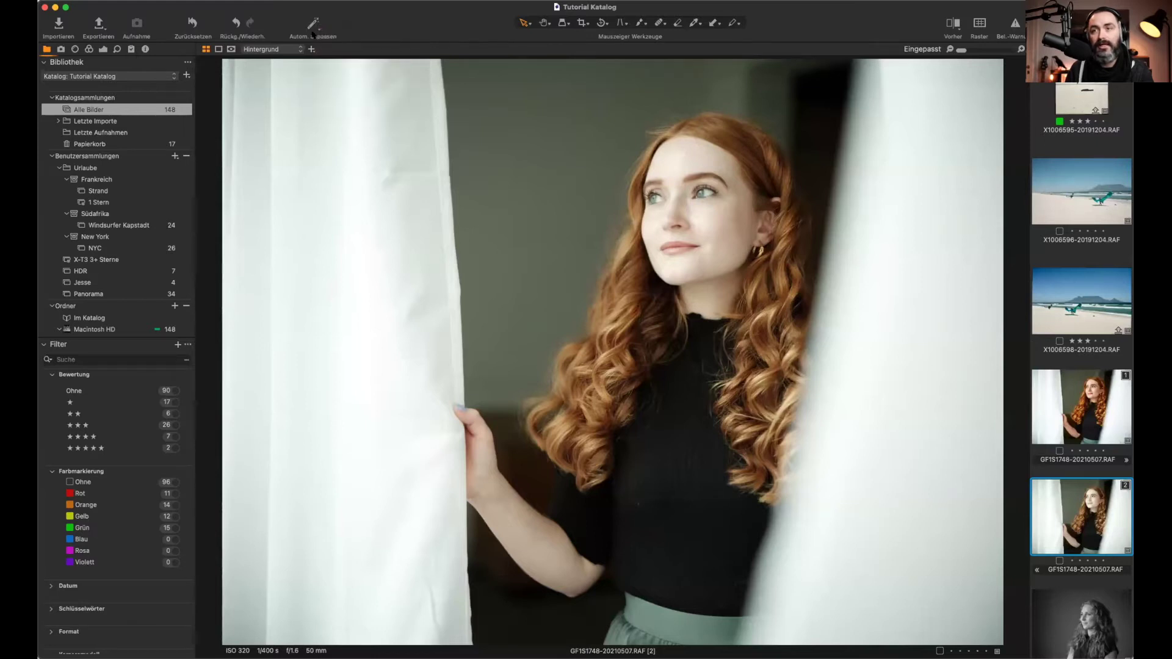
pyautogui.click(313, 27)
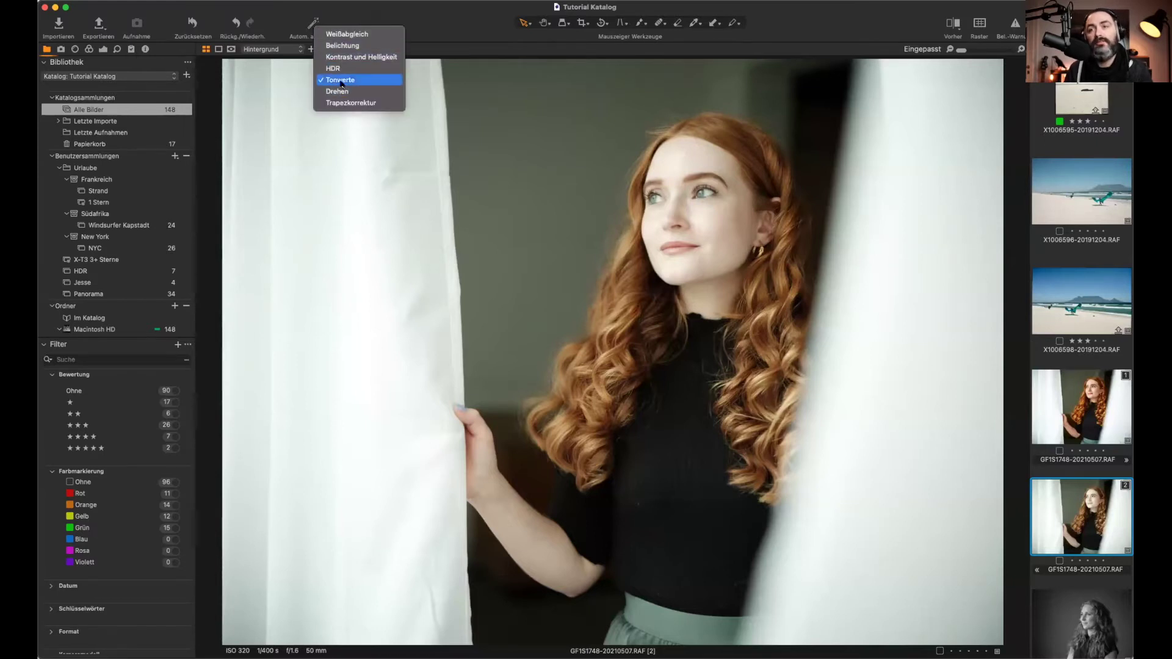
pyautogui.click(417, 19)
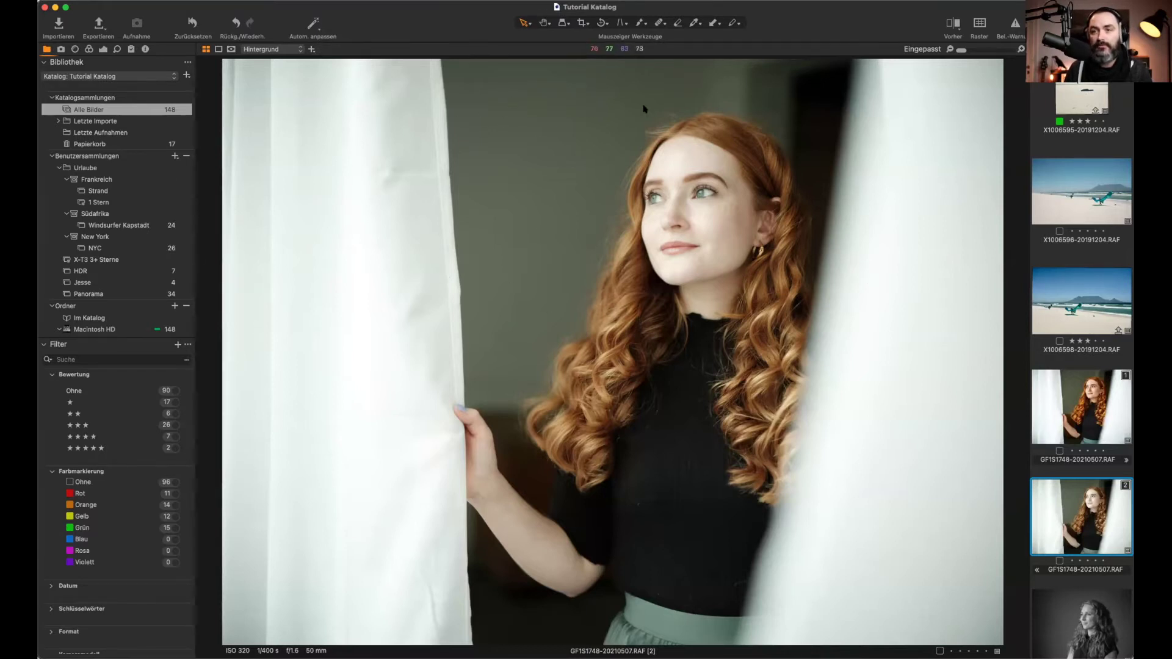
# Step: Inspect the surfer on the beach in X1006595-20191204.RAF at 71% zoom, then fit the whole photo again
pyautogui.click(1091, 208)
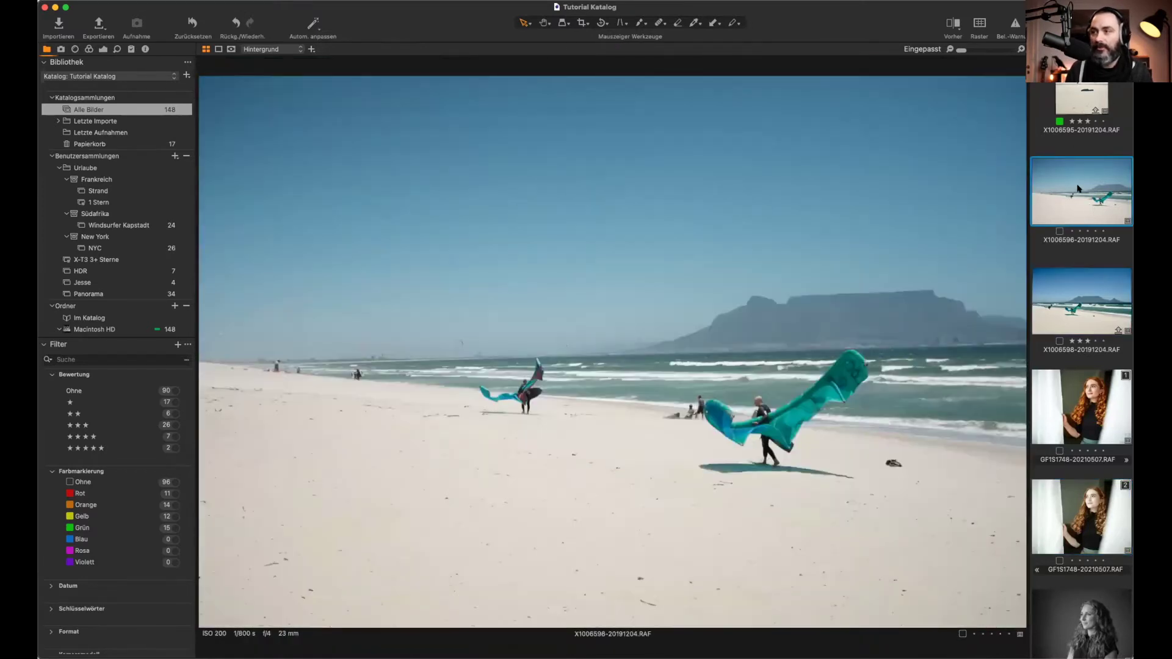
pyautogui.click(1072, 131)
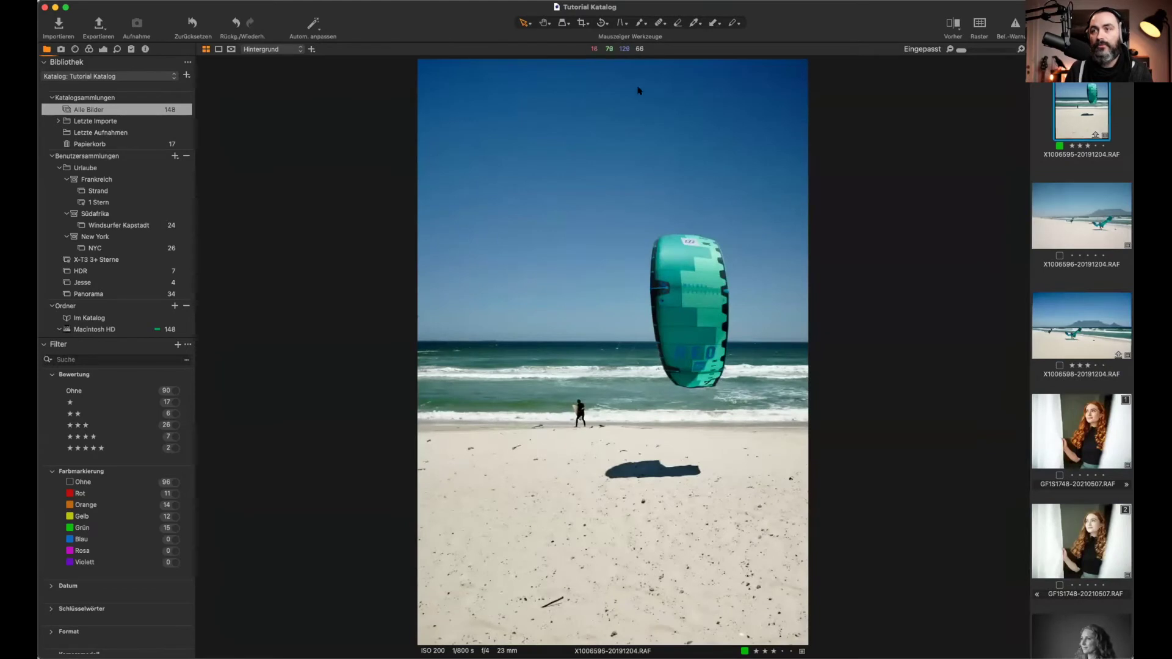
pyautogui.moveTo(962, 53); pyautogui.dragTo(974, 52)
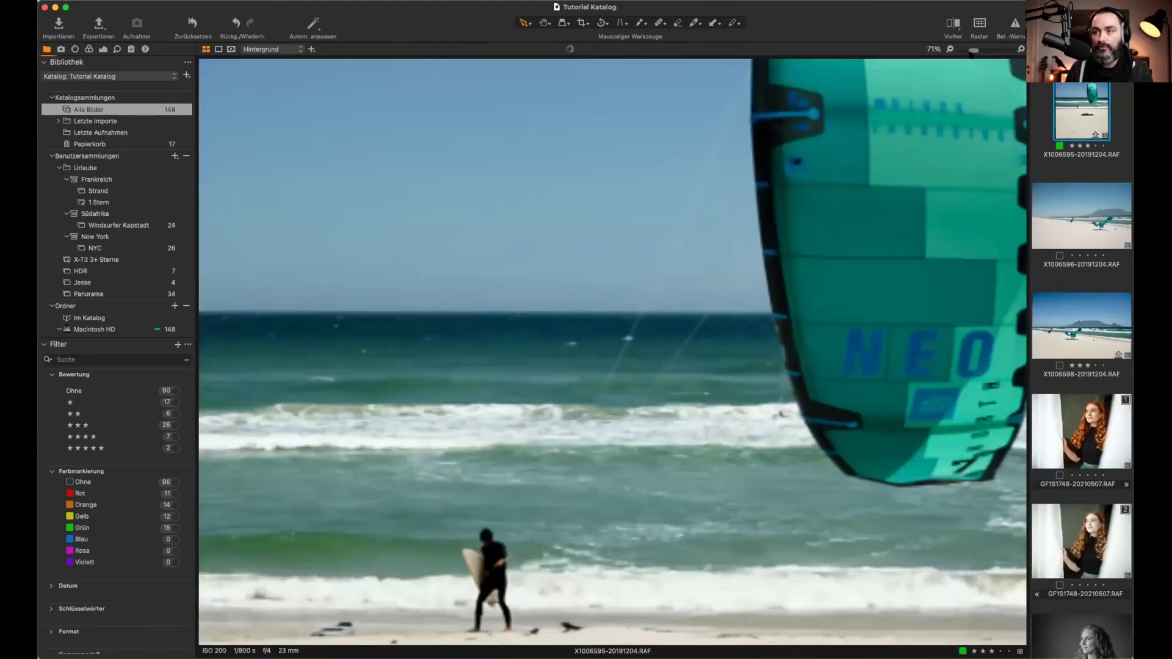
pyautogui.click(544, 23)
pyautogui.moveTo(510, 506); pyautogui.dragTo(916, 220)
pyautogui.moveTo(567, 474); pyautogui.dragTo(711, 196)
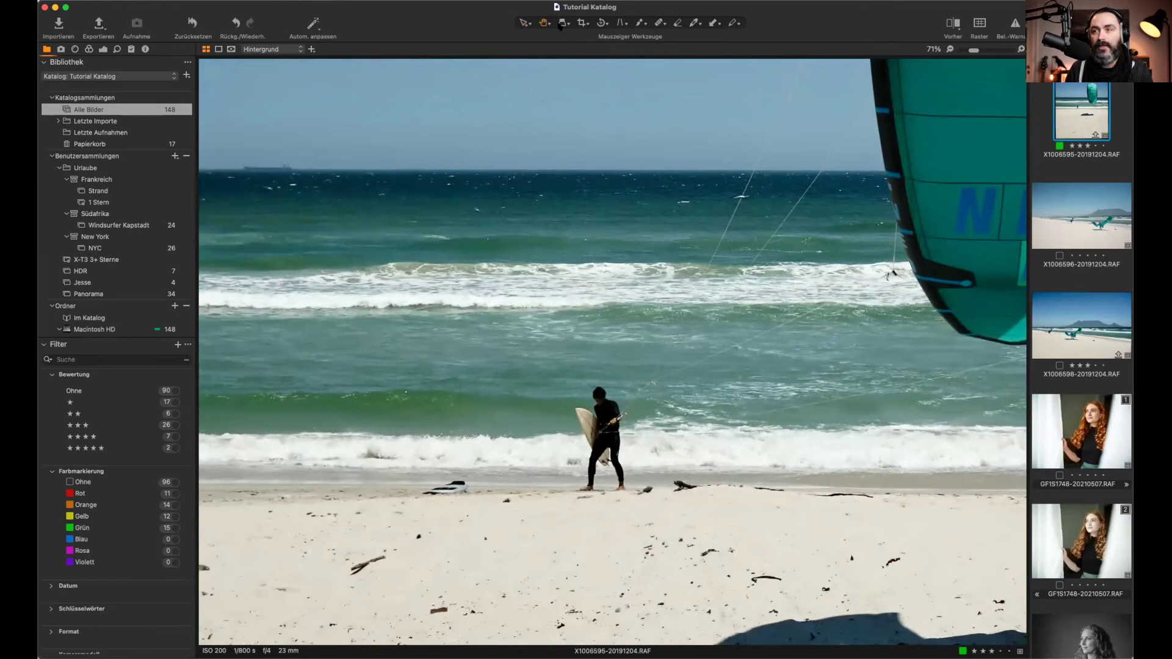
pyautogui.press('super+0')
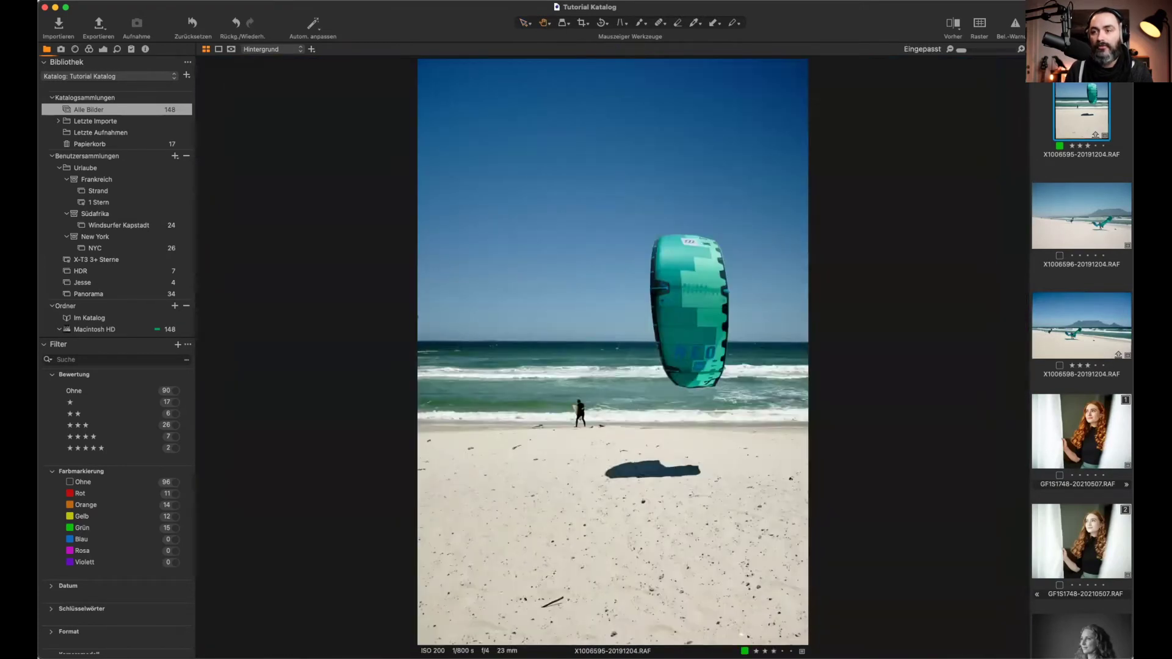
# Step: Activate the keystone tool and browse the thumbnails to view the misty seascape photos 20211019-XP315574
pyautogui.click(561, 22)
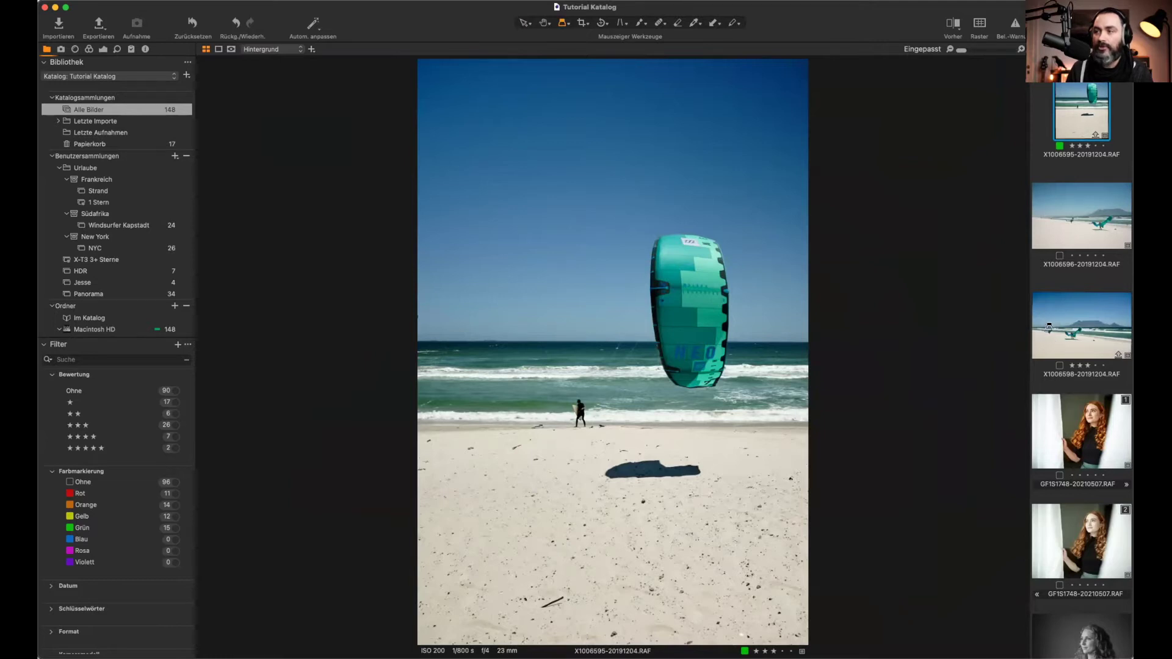
pyautogui.scroll(-10, 1054, 326)
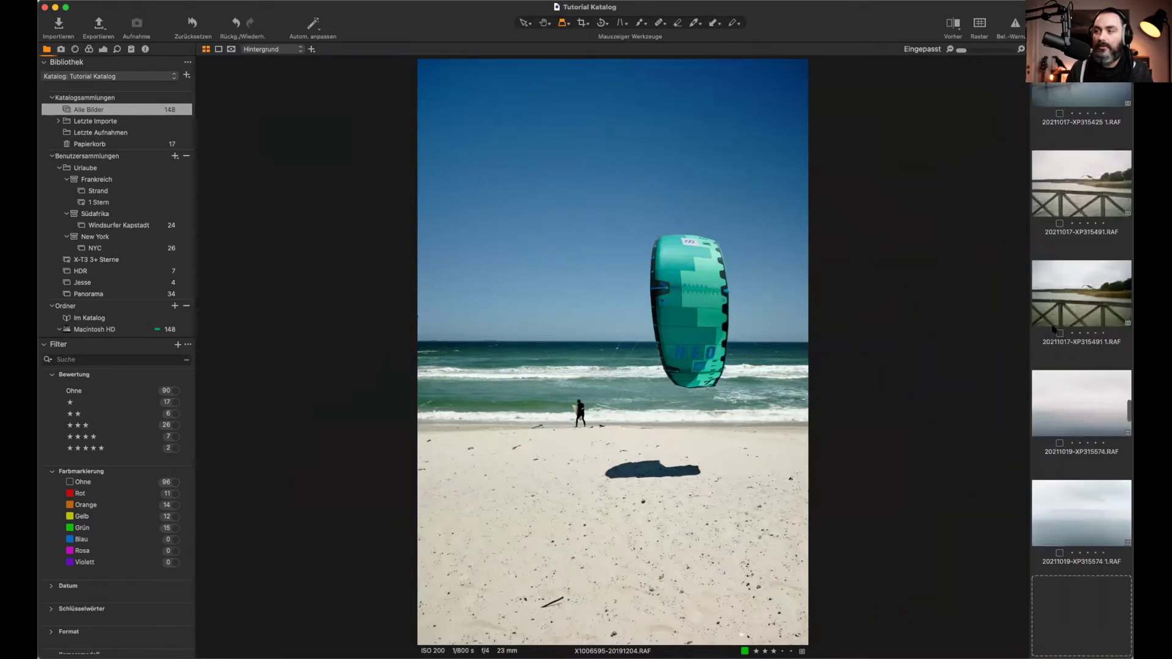
pyautogui.scroll(1, 1049, 418)
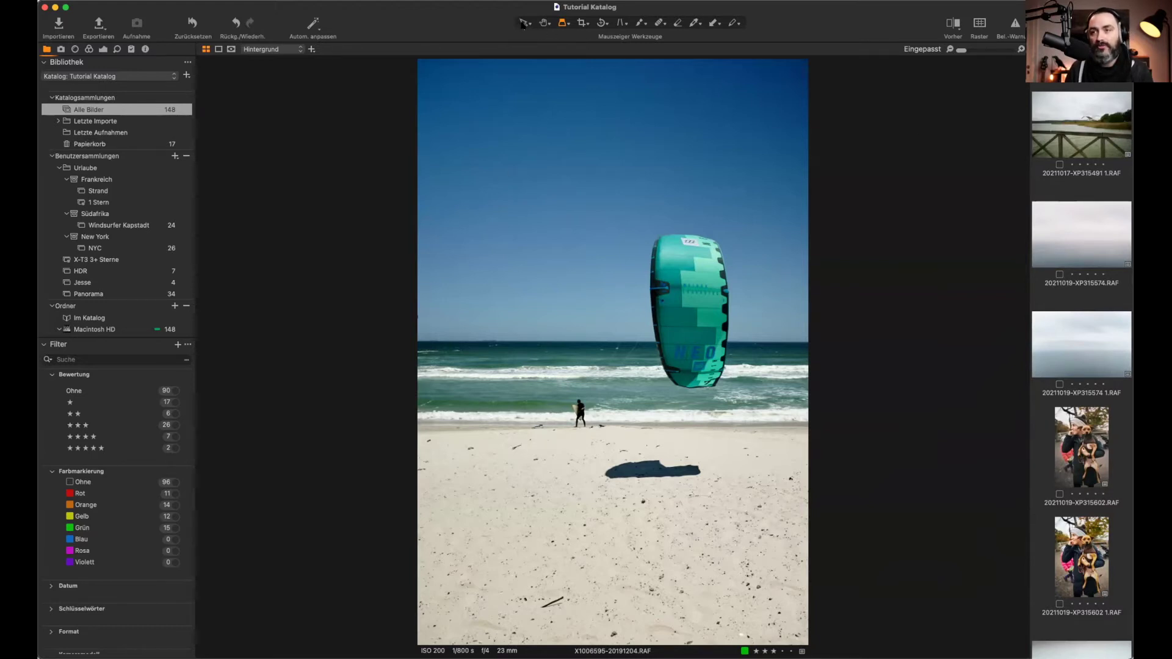
pyautogui.click(1081, 224)
pyautogui.click(1073, 354)
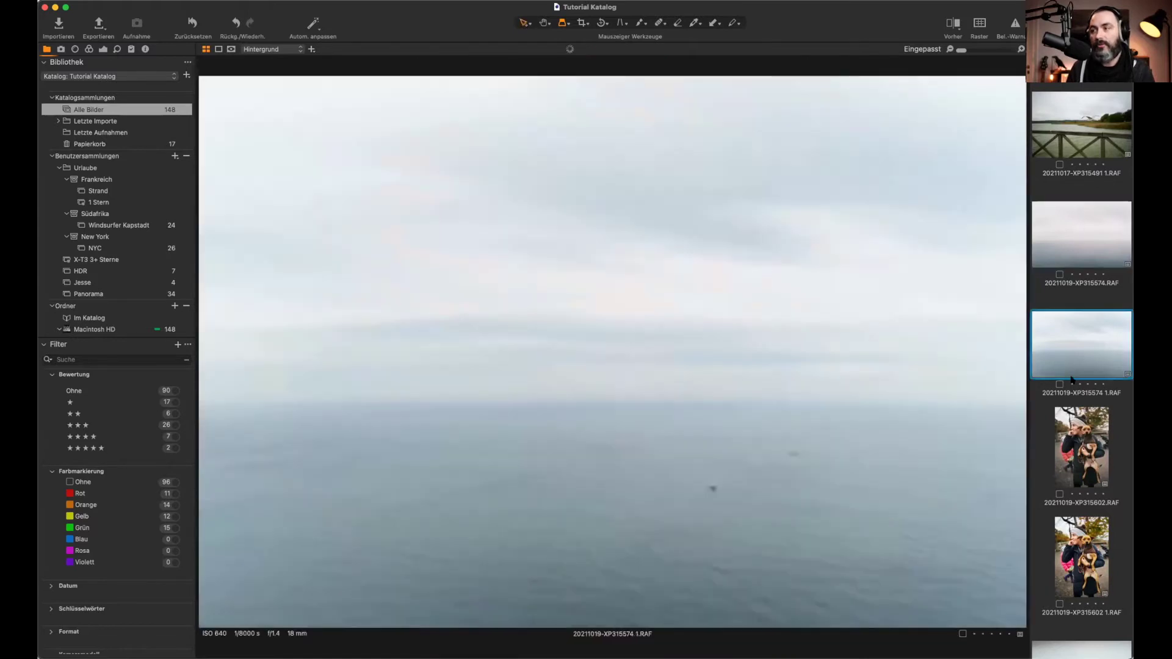
# Step: Crop 20211019-XP315574.RAF freehand to its lower sea area, about 2048 × 835 px
pyautogui.click(581, 23)
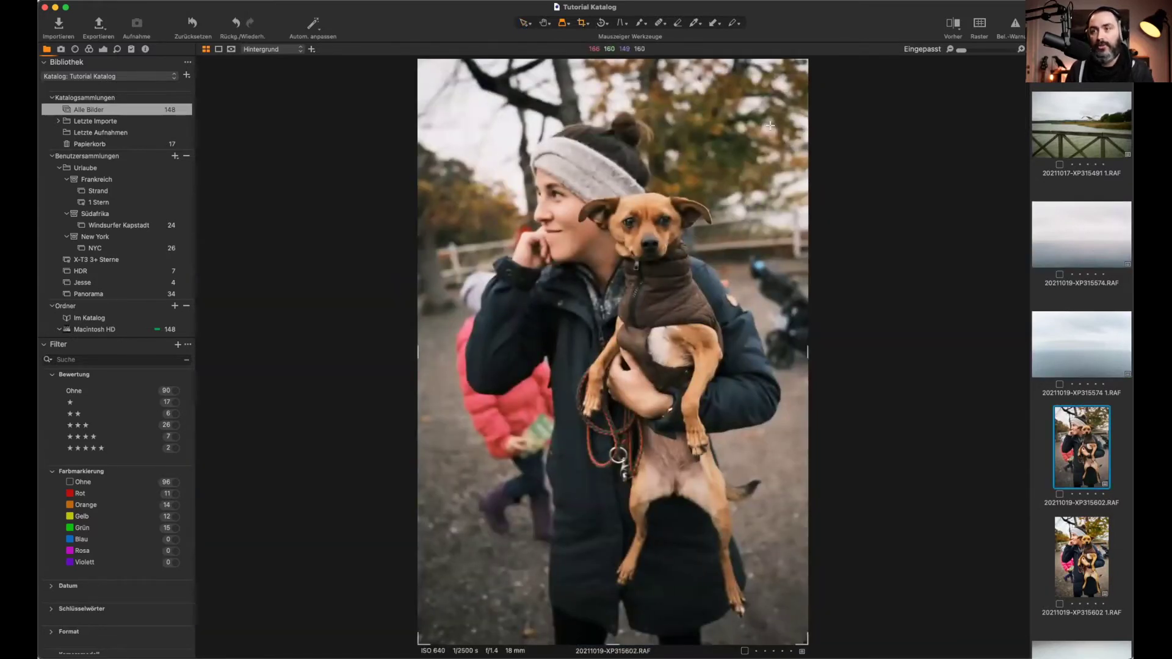
pyautogui.click(1070, 257)
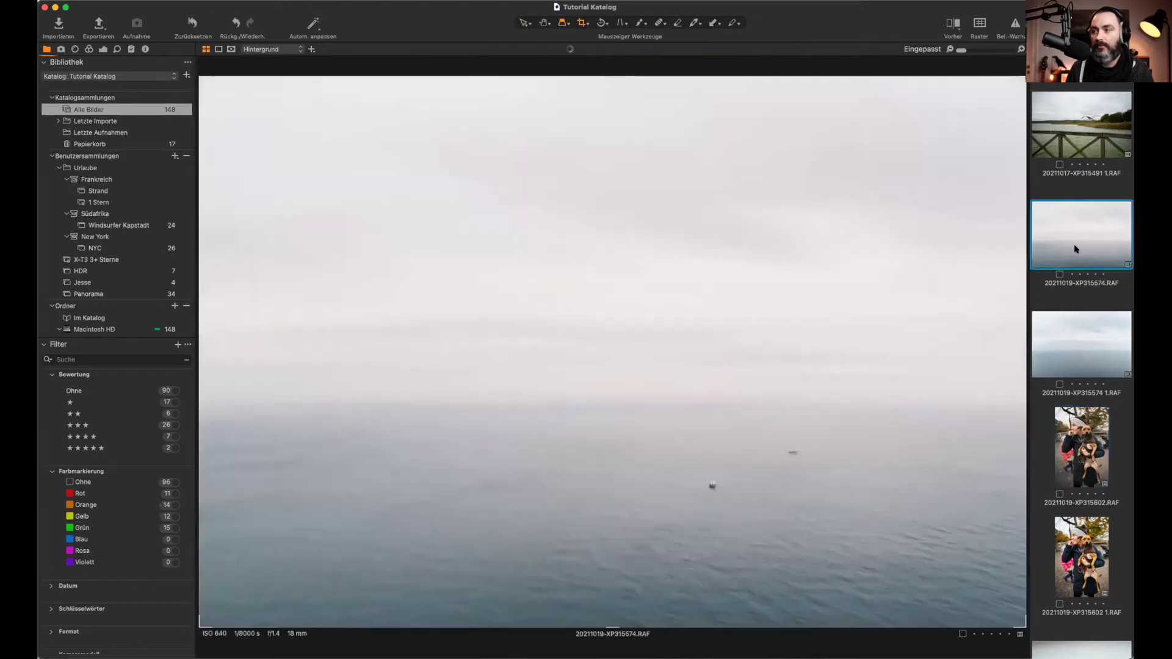
pyautogui.moveTo(190, 82); pyautogui.dragTo(294, 331)
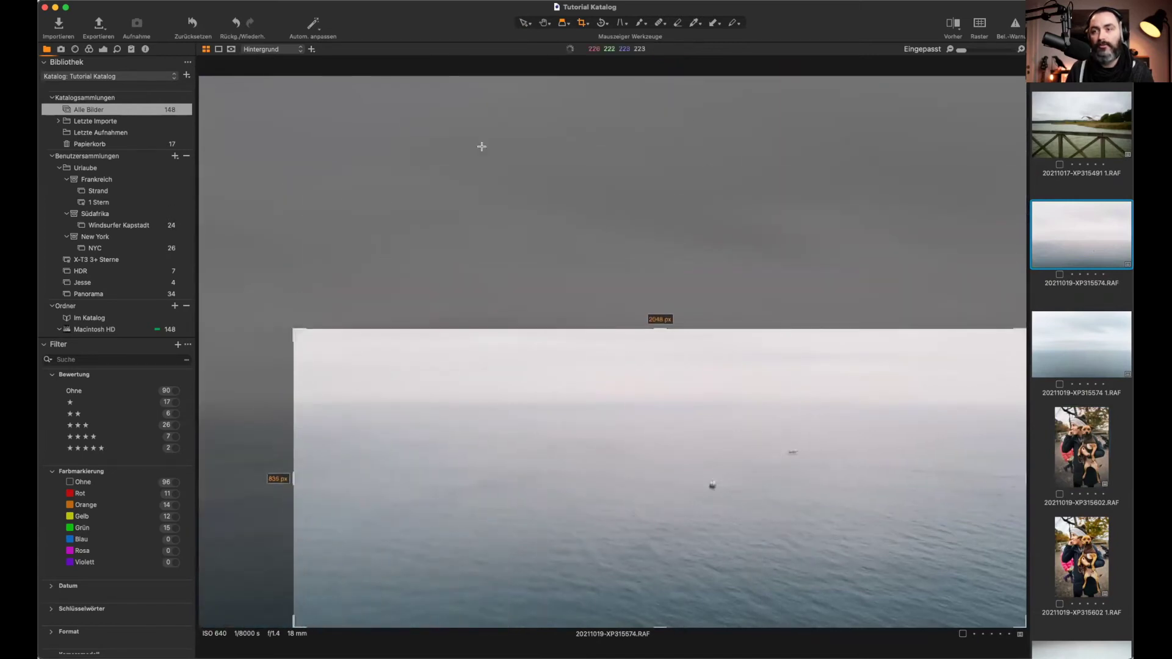
# Step: Set the crop aspect ratio to 16x9 and enlarge the seascape's crop to 2048 × 1152 px
pyautogui.click(583, 26)
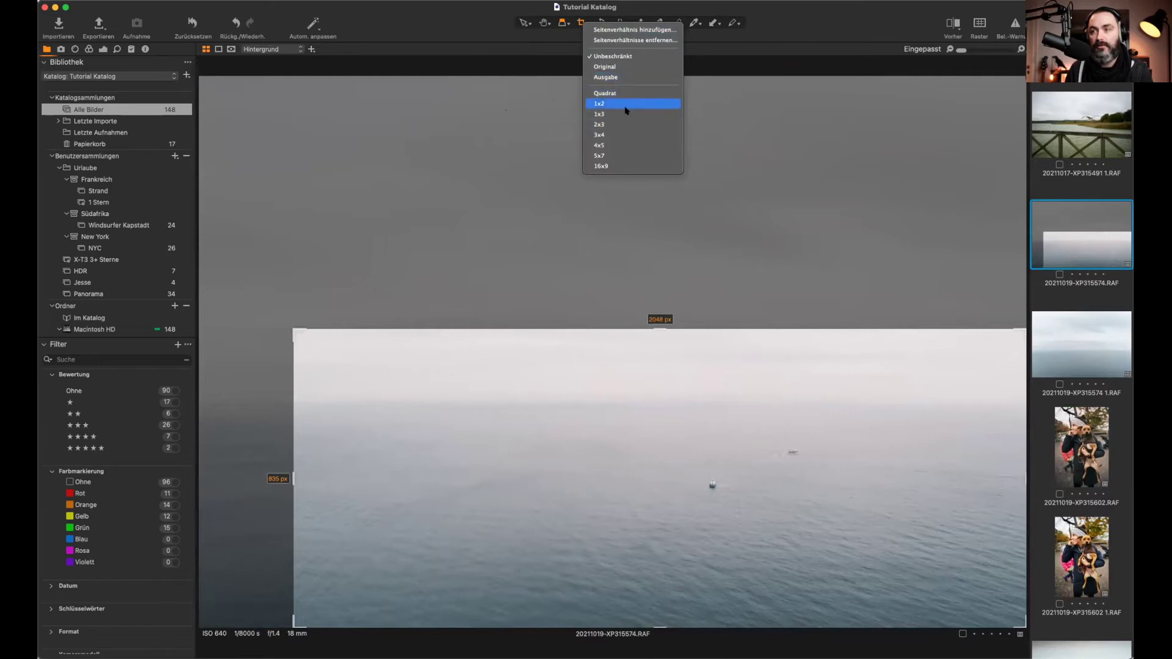
pyautogui.click(627, 166)
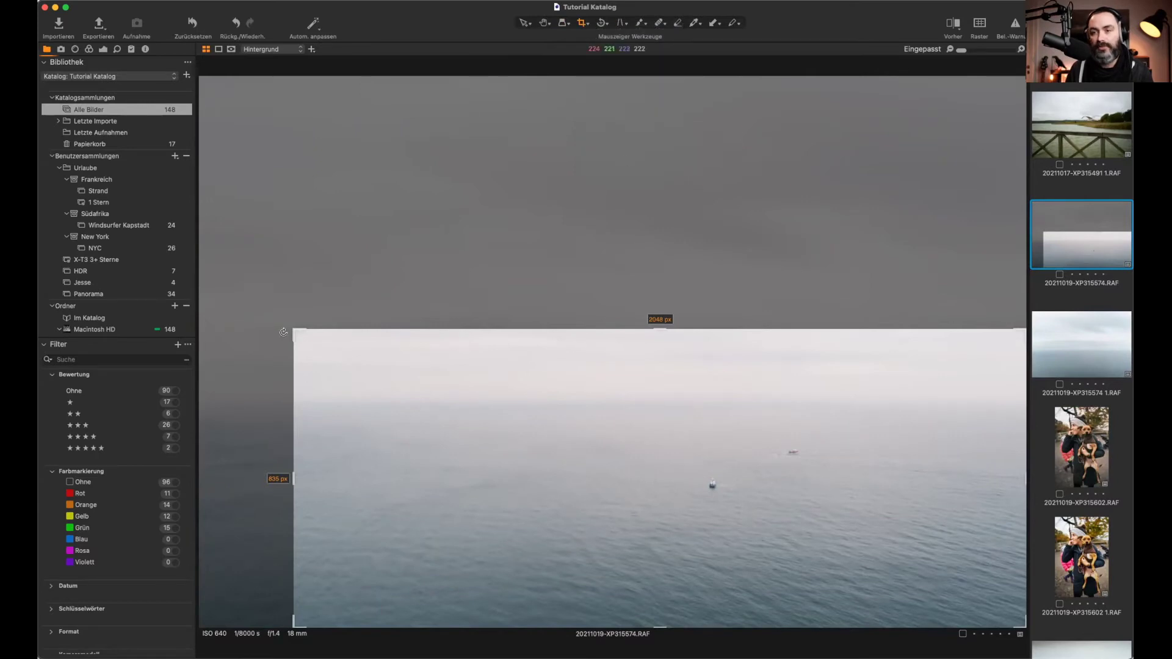
pyautogui.moveTo(290, 327); pyautogui.dragTo(235, 228)
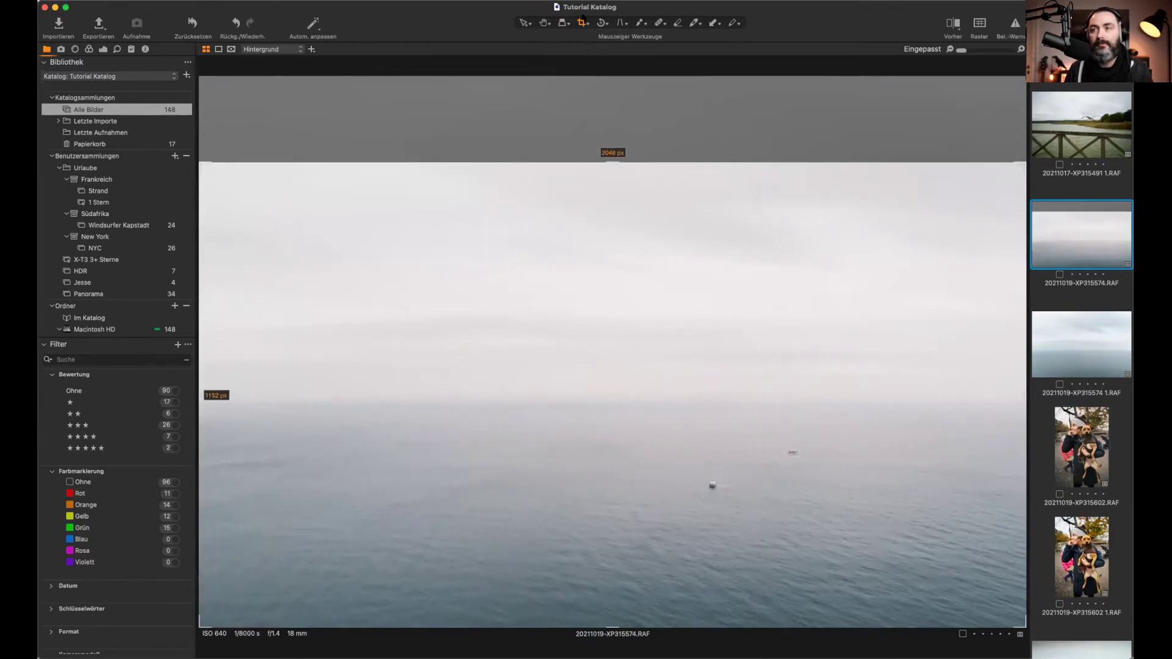
# Step: Set the crop aspect ratio to 3x4 and crop the seascape to 2048 × 1536 px over the image's full height
pyautogui.click(585, 23)
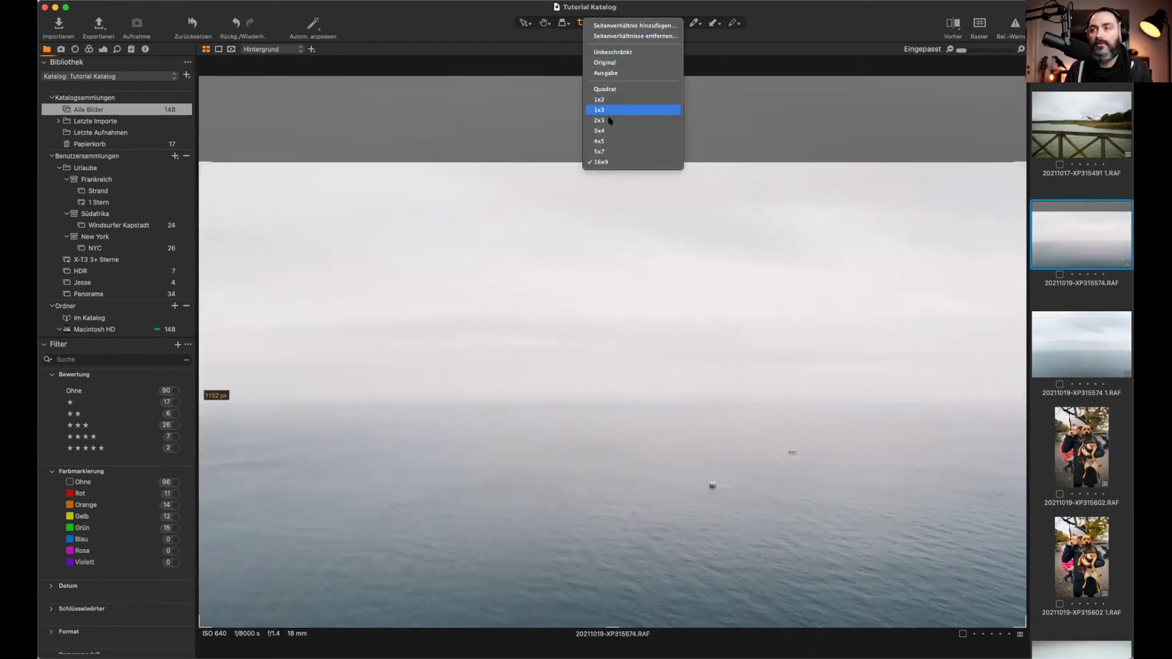
pyautogui.click(532, 138)
pyautogui.moveTo(202, 162); pyautogui.dragTo(214, 157)
pyautogui.moveTo(803, 166); pyautogui.dragTo(794, 167)
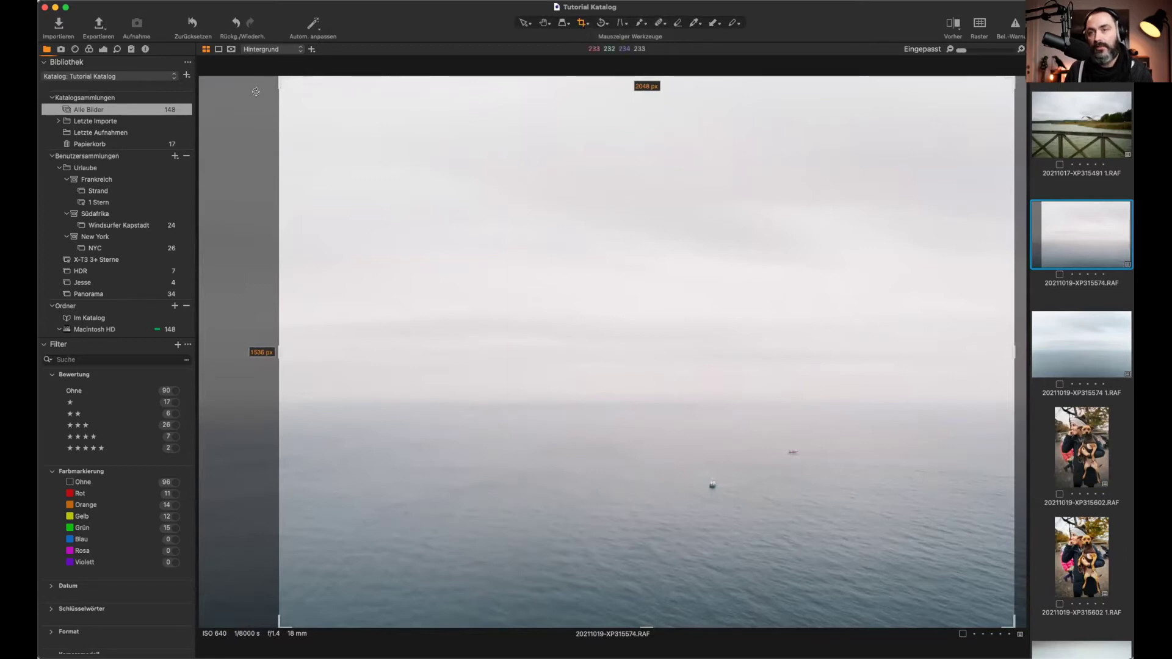
# Step: Set the crop aspect ratio to Quadrat and crop the seascape to a centred 2048 × 2048 px square
pyautogui.click(582, 27)
pyautogui.click(735, 76)
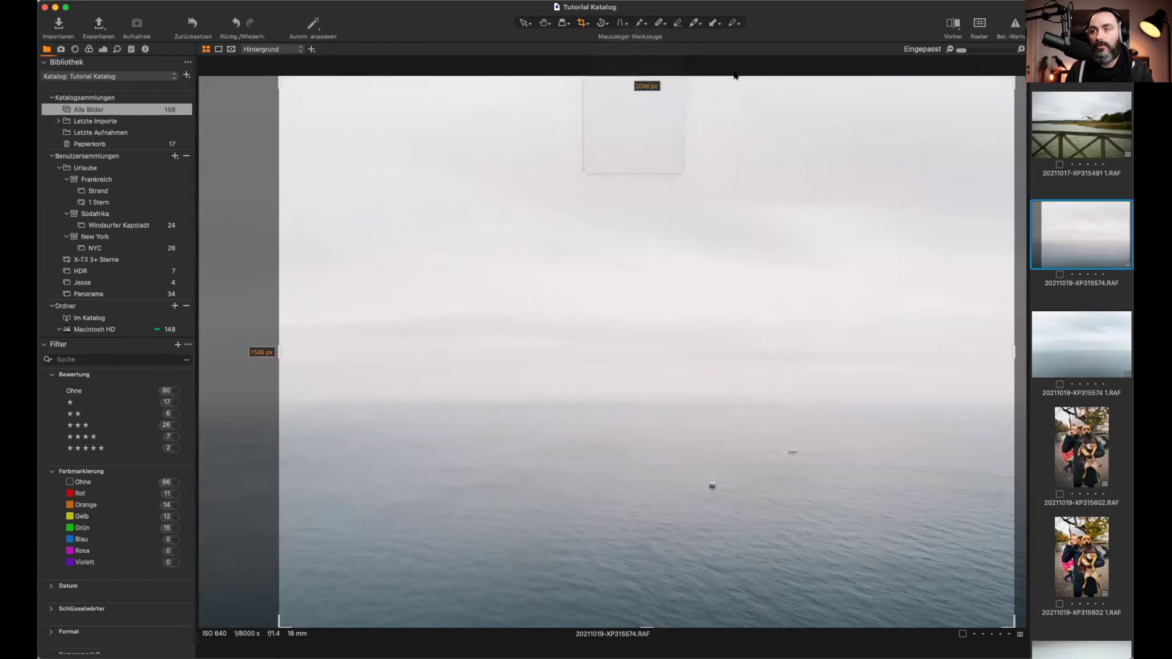
pyautogui.click(645, 121)
pyautogui.moveTo(645, 121); pyautogui.dragTo(652, 157)
pyautogui.moveTo(679, 257); pyautogui.dragTo(681, 256)
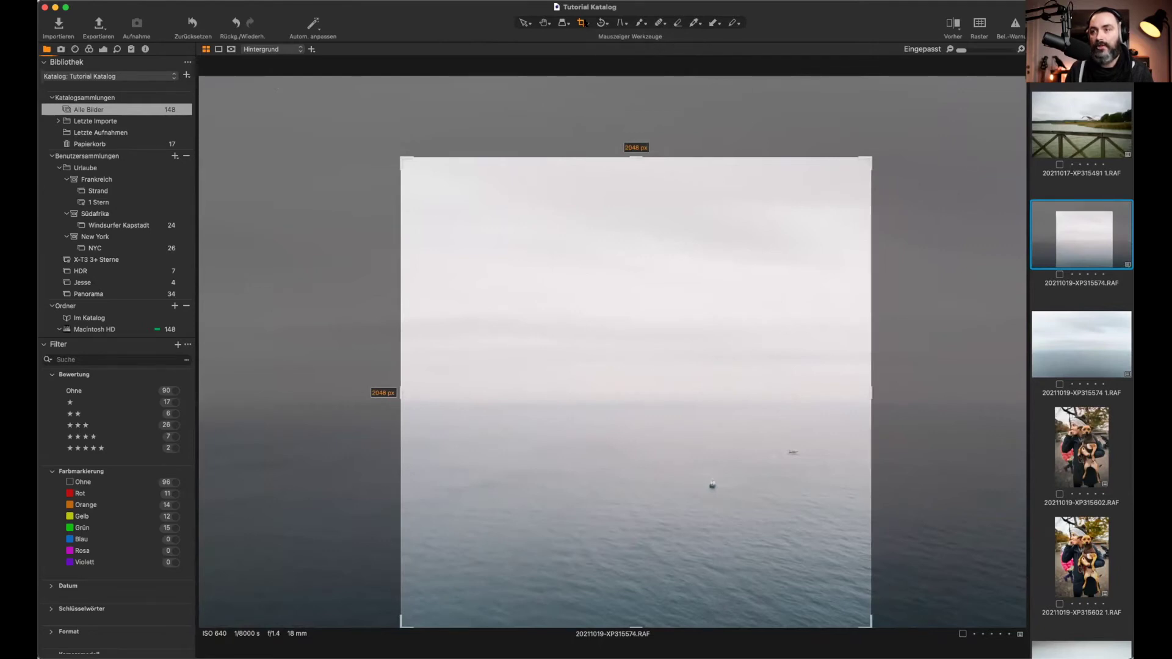
# Step: Set the crop aspect ratio to Original and extend the crop to the whole seascape, 2048 × 1365 px
pyautogui.click(583, 23)
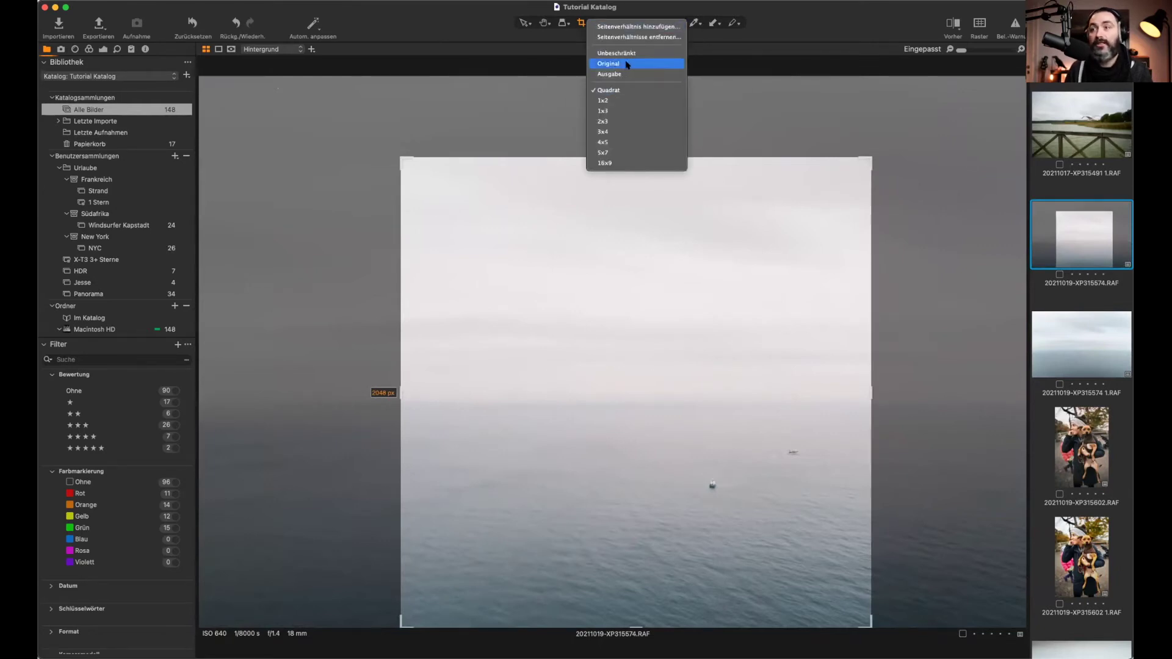
pyautogui.click(627, 64)
pyautogui.moveTo(398, 157); pyautogui.dragTo(939, 176)
pyautogui.moveTo(867, 181); pyautogui.dragTo(1026, 77)
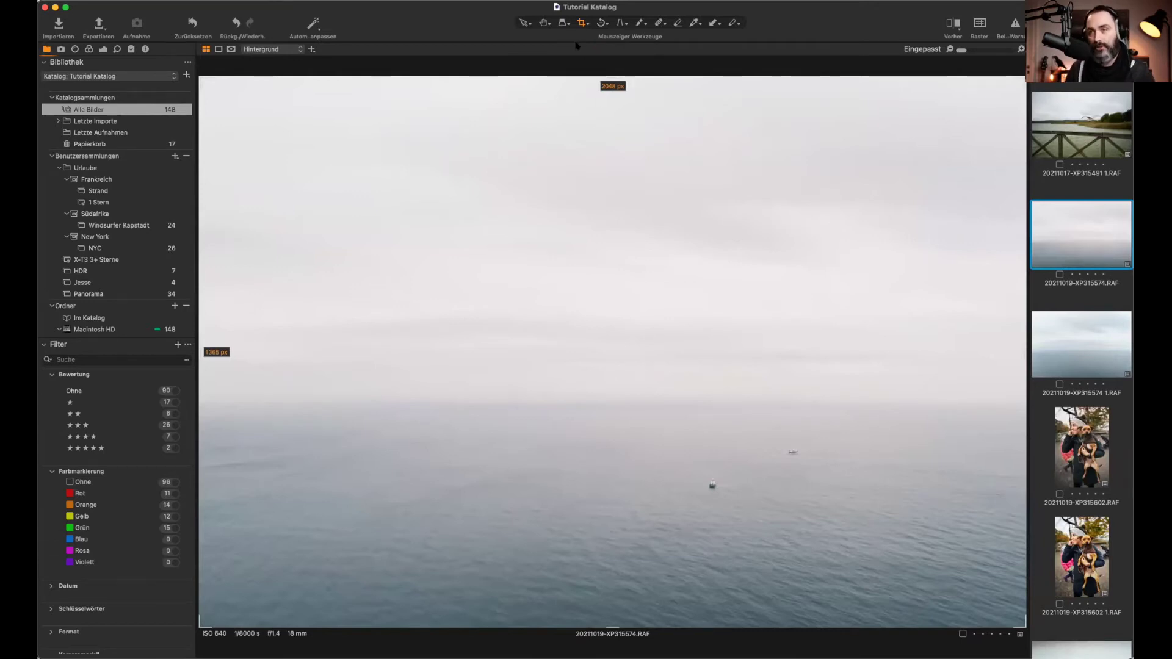
# Step: Set the crop aspect ratio to 4x5 and open the first variant of the portrait GF1S1748-20210507.RAF
pyautogui.click(585, 24)
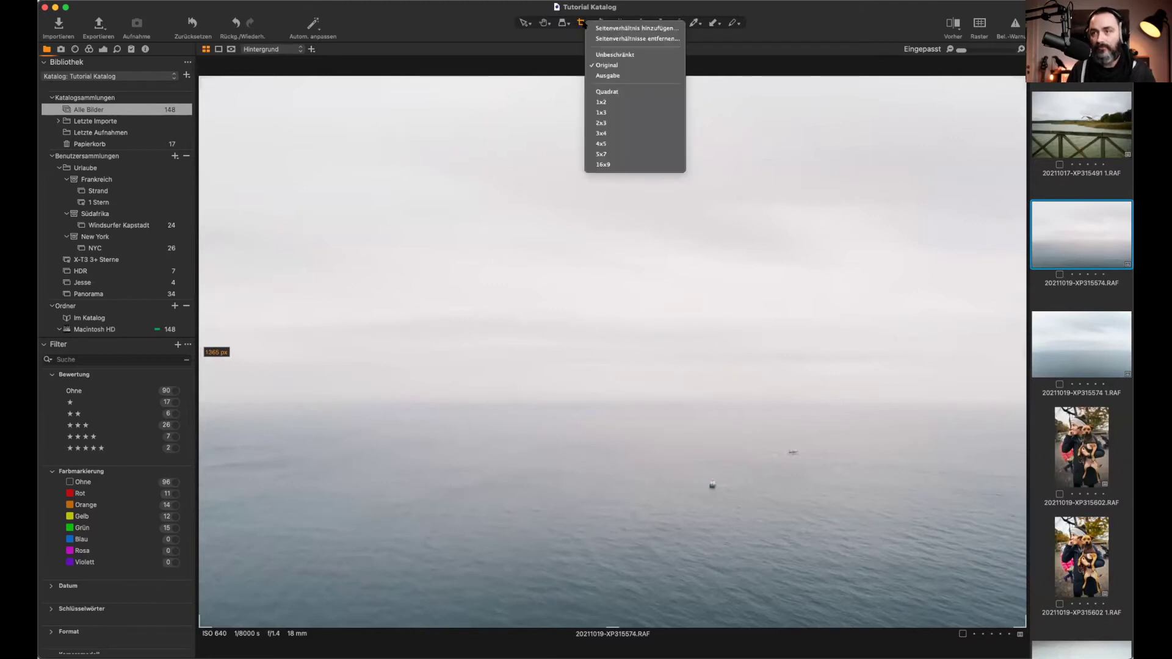
pyautogui.click(628, 144)
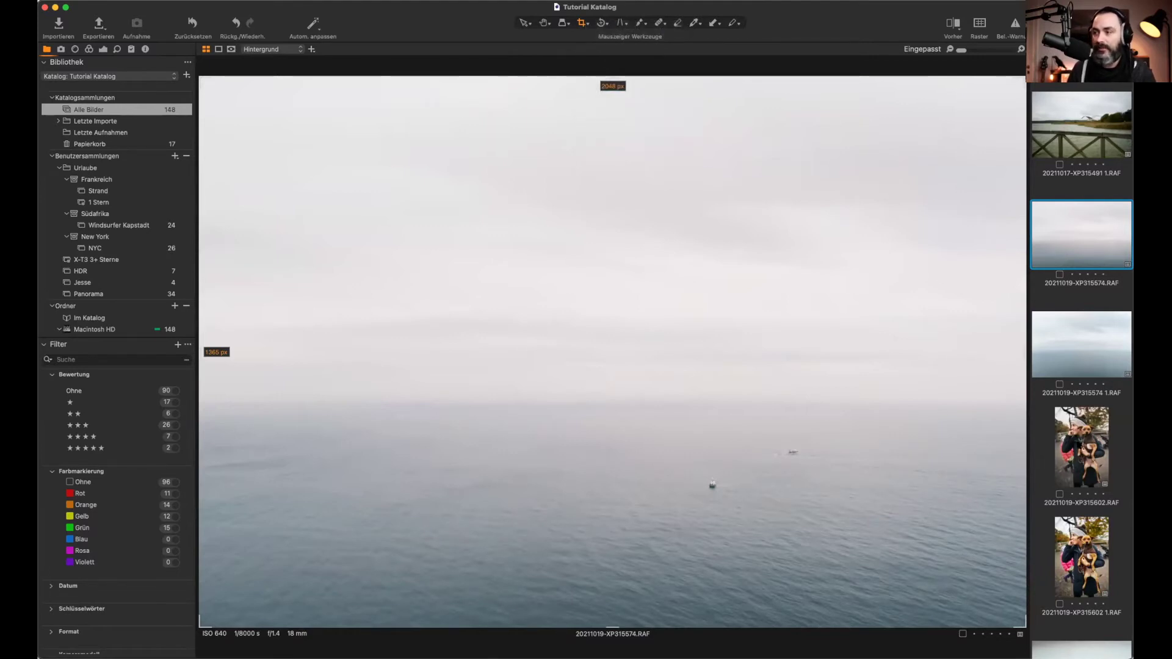
pyautogui.scroll(-5, 1084, 458)
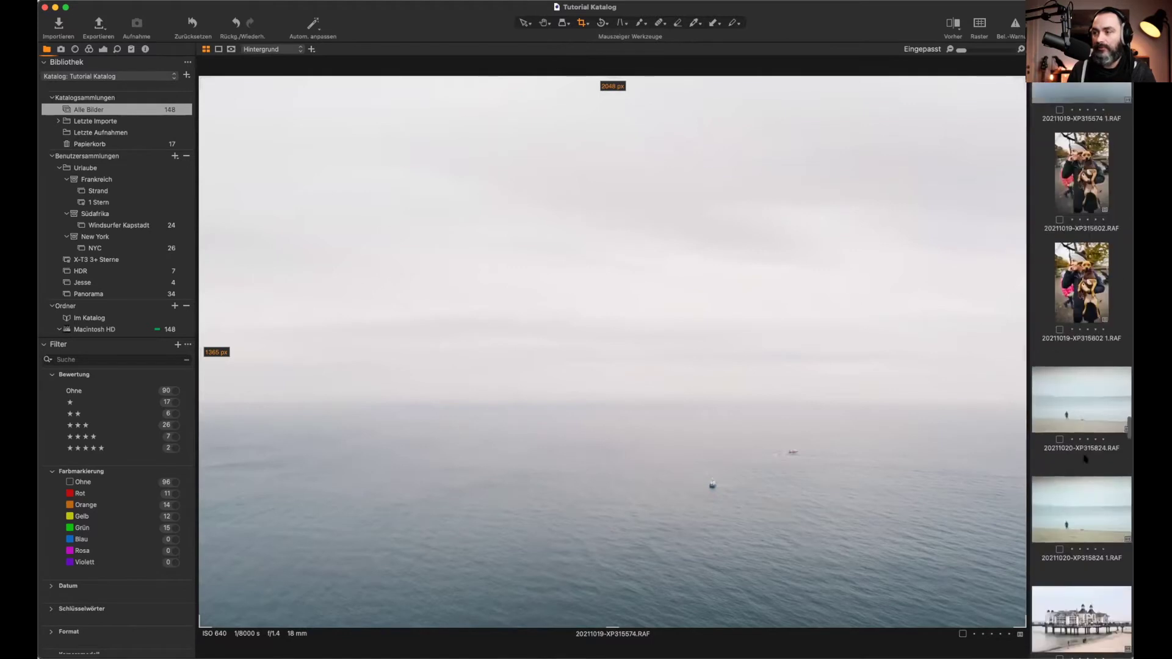
pyautogui.scroll(-15, 1084, 458)
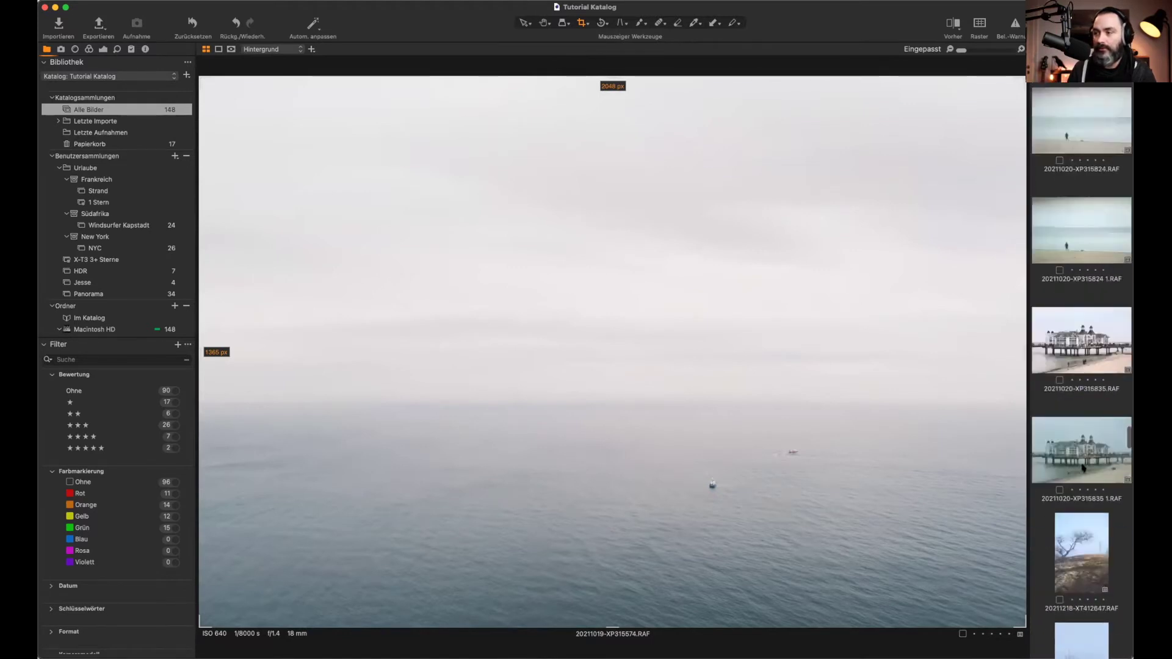
pyautogui.scroll(-15, 1085, 468)
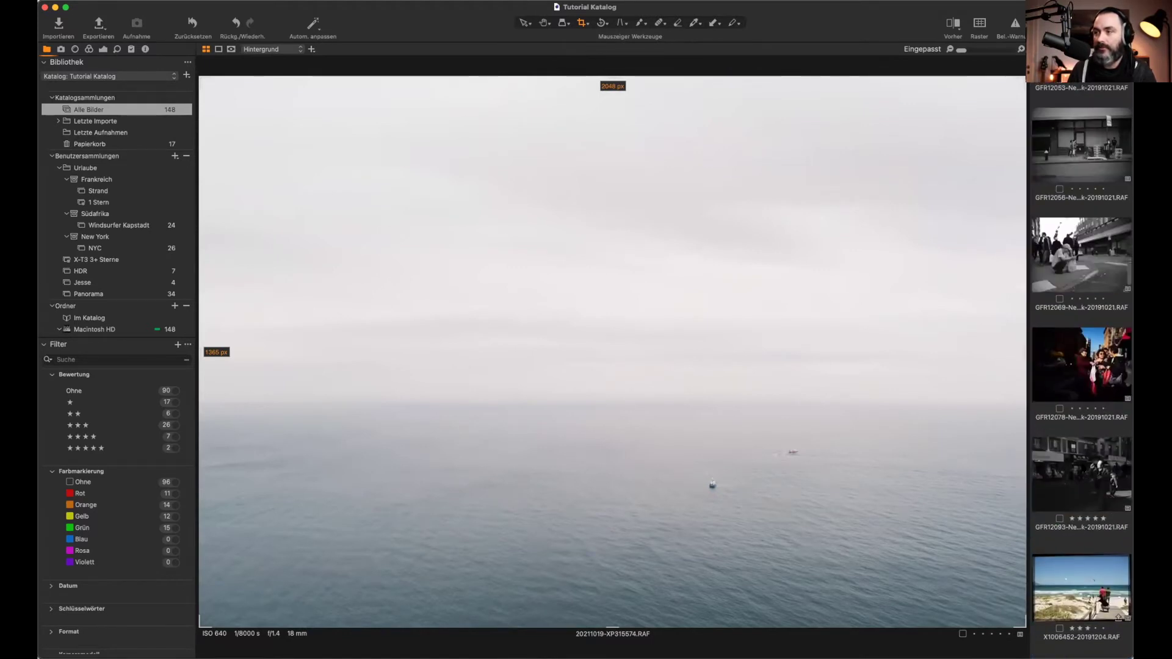
pyautogui.scroll(-10, 1084, 468)
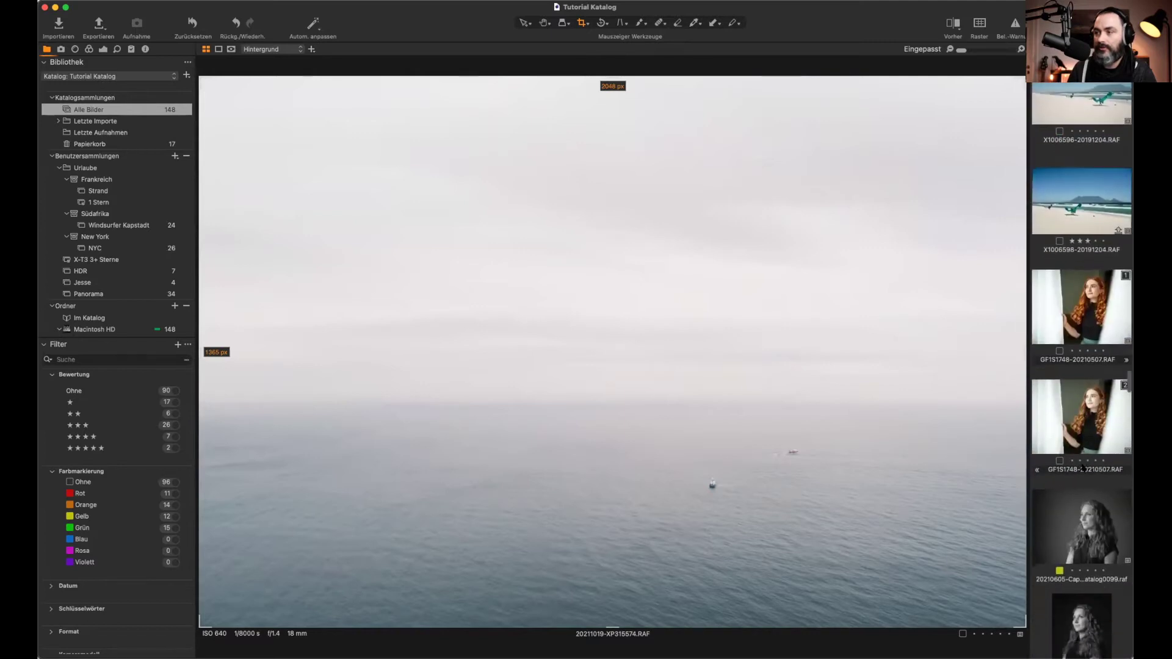
pyautogui.click(1080, 330)
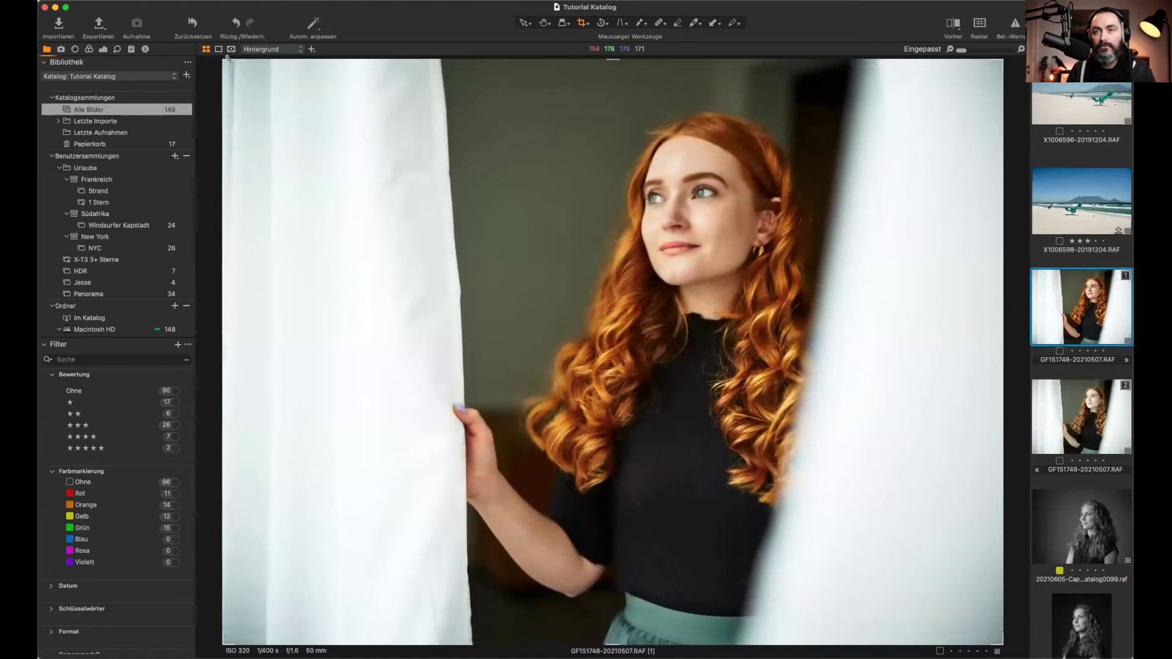
# Step: Crop the portrait upright to 1638 × 2048 px at full height, framing the woman and her hand on the curtain
pyautogui.click(226, 60)
pyautogui.moveTo(264, 73); pyautogui.dragTo(266, 72)
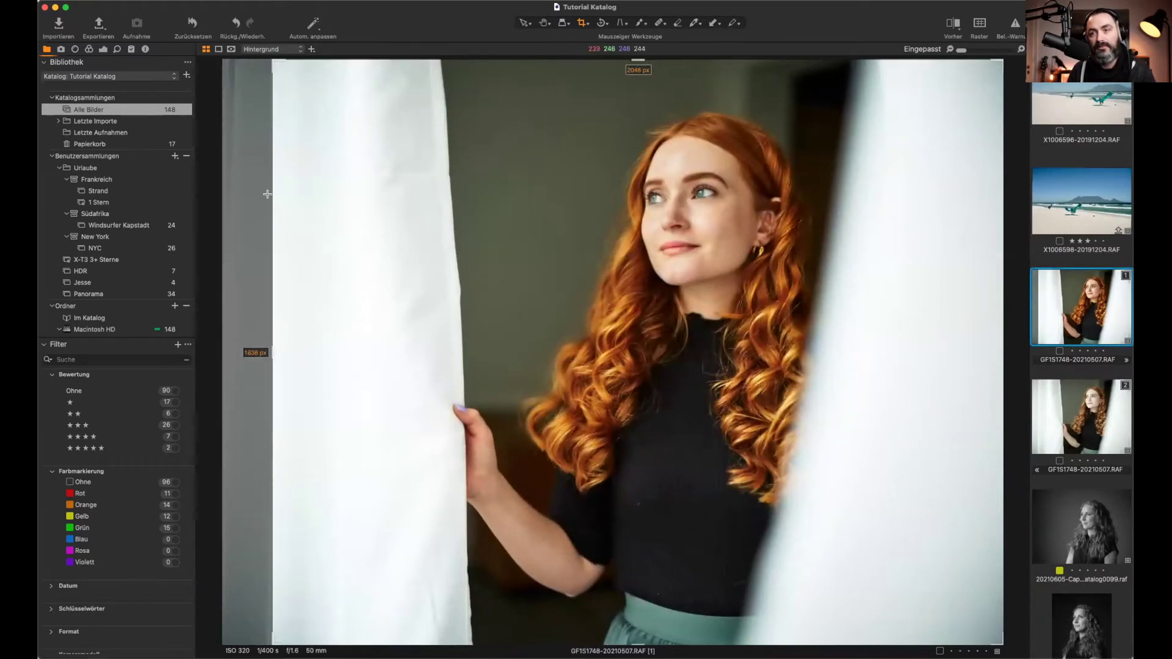
pyautogui.moveTo(269, 59); pyautogui.dragTo(371, 154)
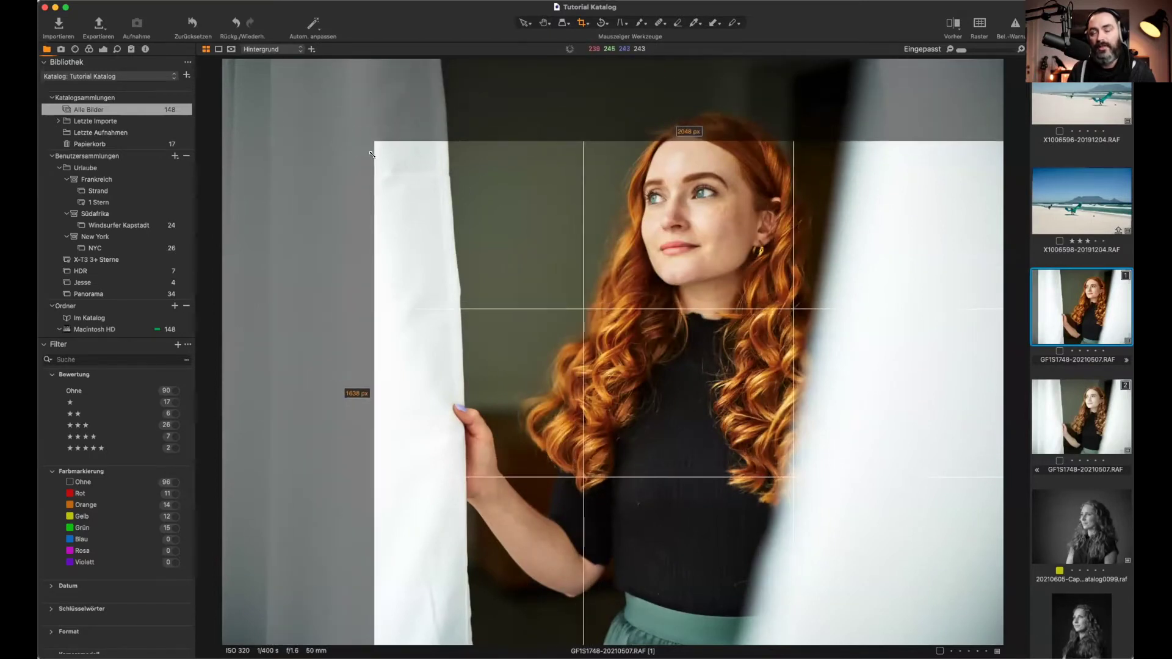
pyautogui.moveTo(372, 155); pyautogui.dragTo(482, 77)
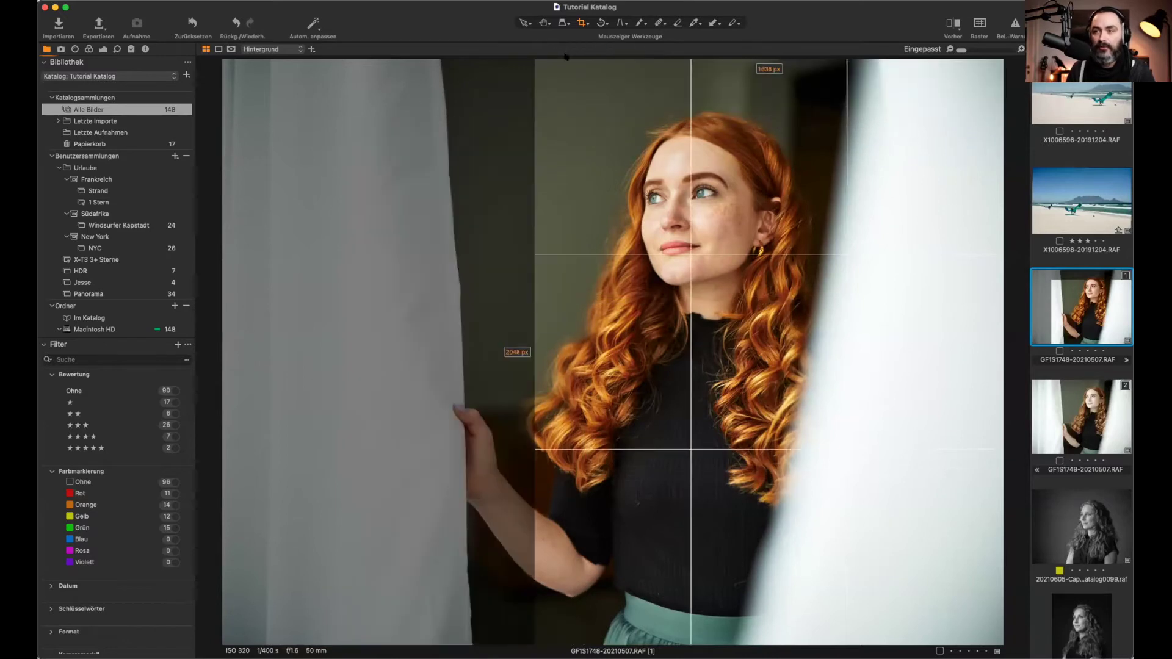
pyautogui.moveTo(739, 125); pyautogui.dragTo(617, 125)
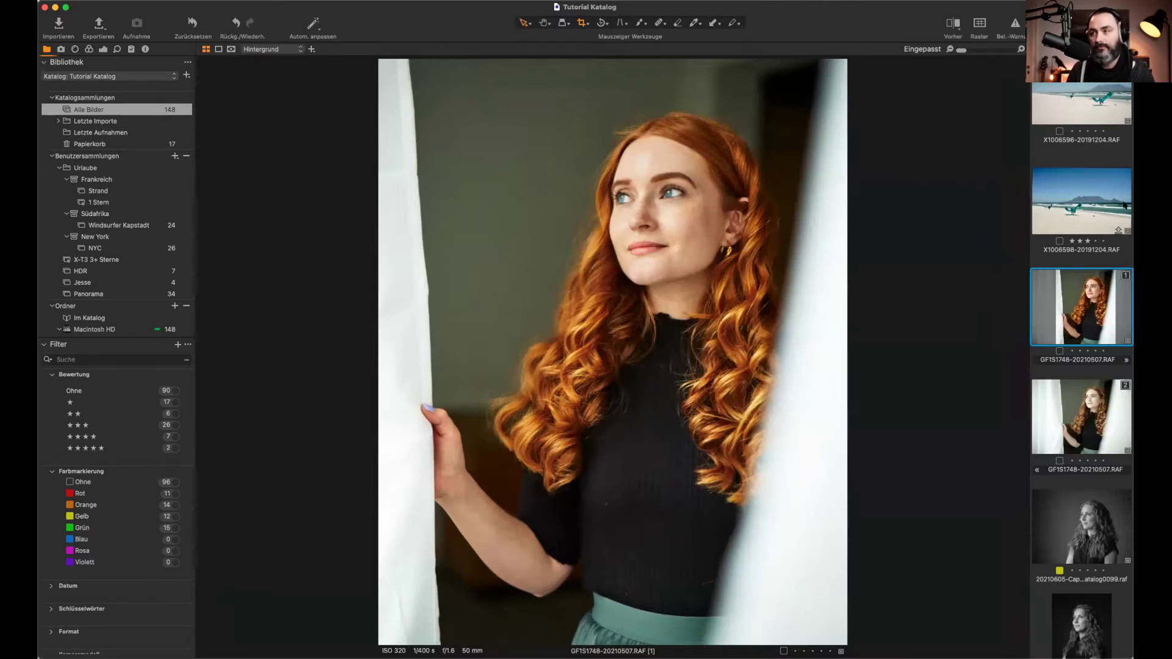
# Step: Open the beach photo X1006596-20191204.RAF and straighten it along its sloping horizon
pyautogui.click(1078, 109)
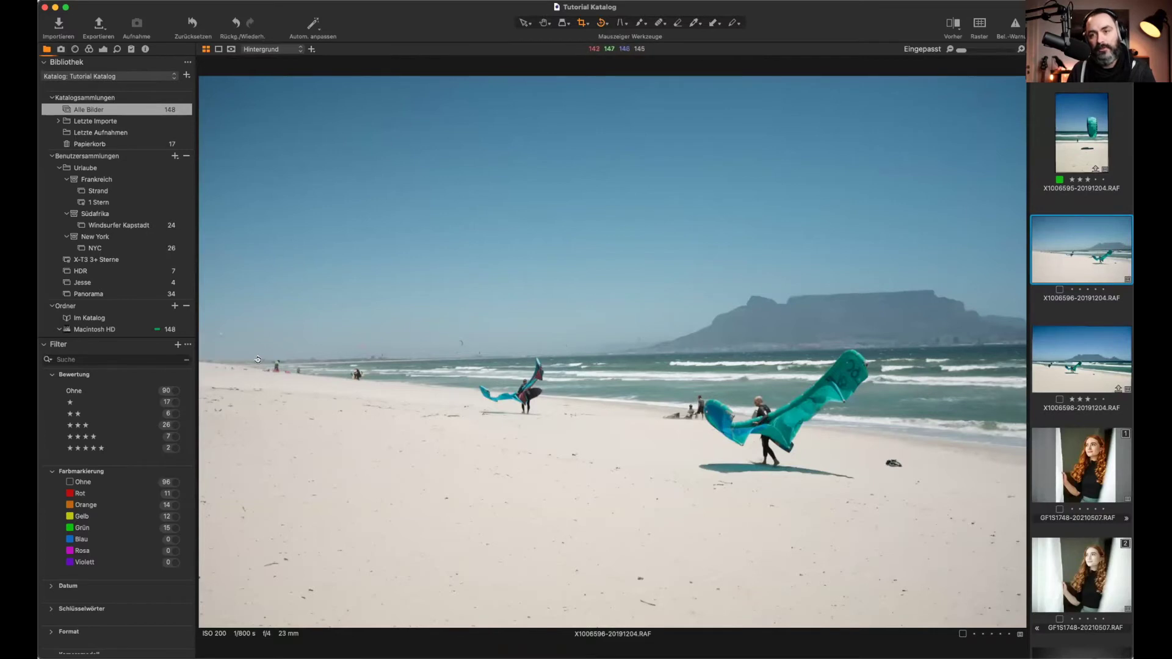
pyautogui.moveTo(257, 360); pyautogui.dragTo(1062, 335)
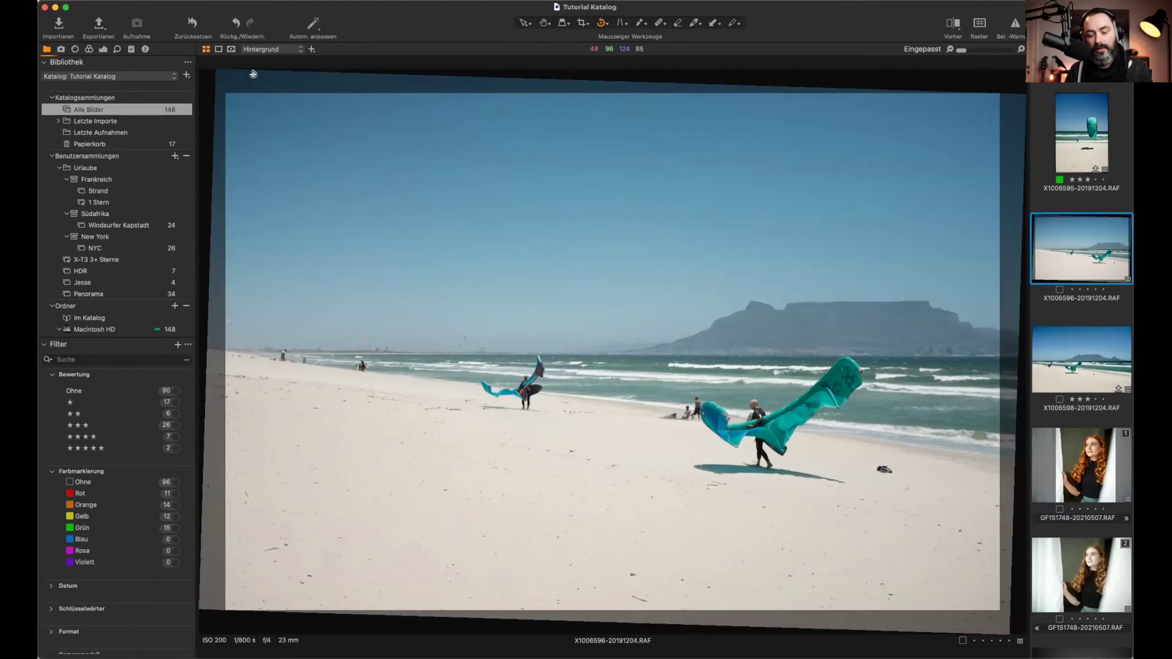
pyautogui.click(524, 24)
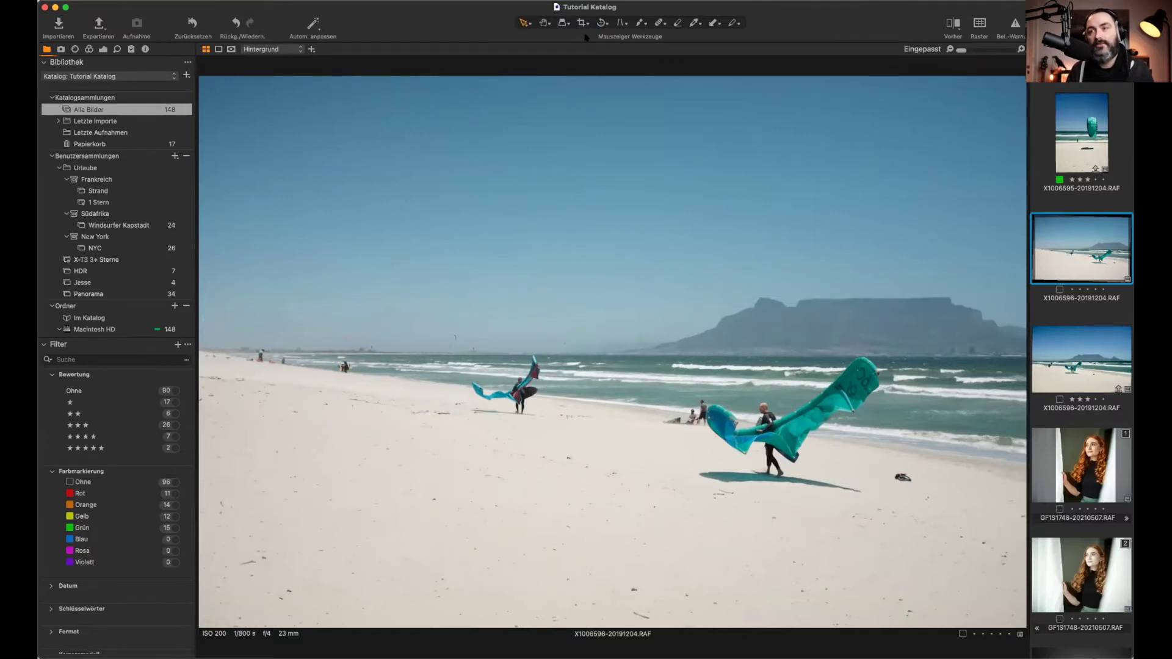
# Step: Try a 4x5 crop of about 2048 × 1638 px on the straightened beach photo, framing both surfers and the mountain
pyautogui.click(584, 23)
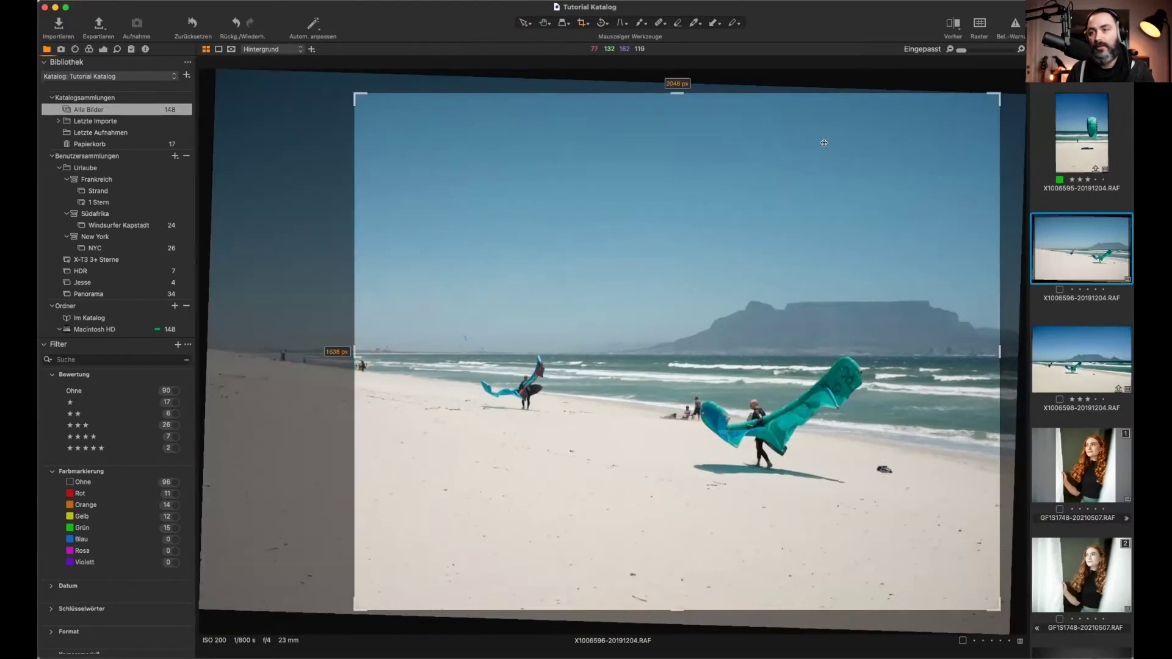
pyautogui.moveTo(825, 141); pyautogui.dragTo(819, 130)
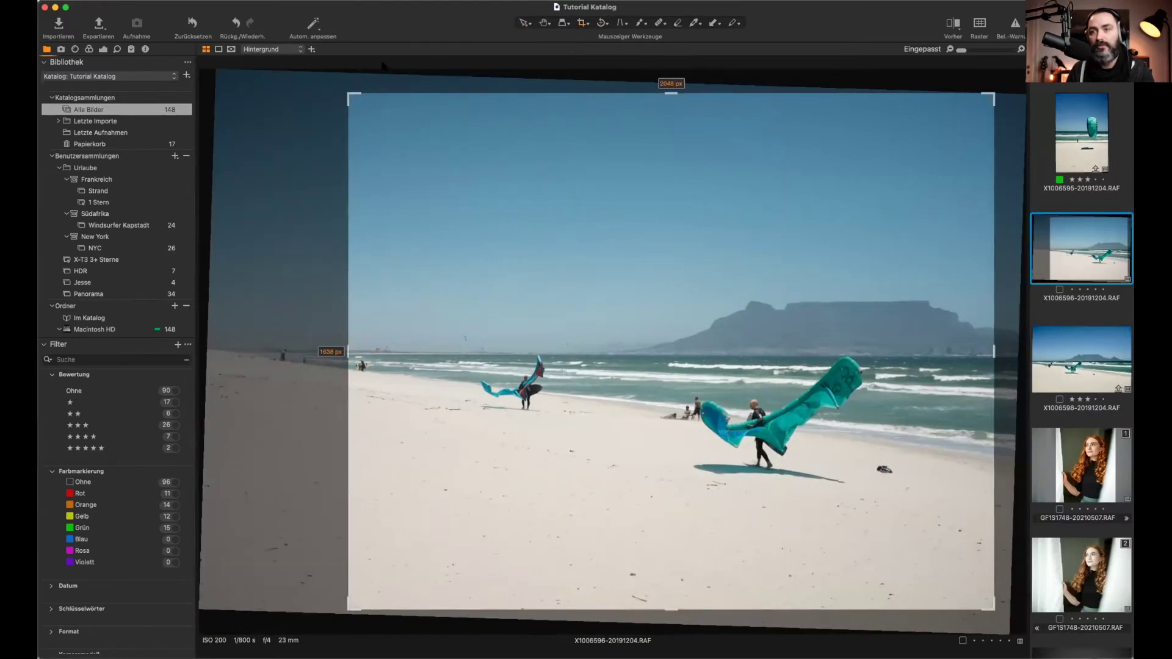
pyautogui.click(1066, 202)
pyautogui.click(1080, 248)
pyautogui.click(1078, 150)
pyautogui.click(1079, 262)
# Step: Set the crop aspect ratio to 2x3 and extend the beach photo's crop to the full straightened area
pyautogui.click(580, 23)
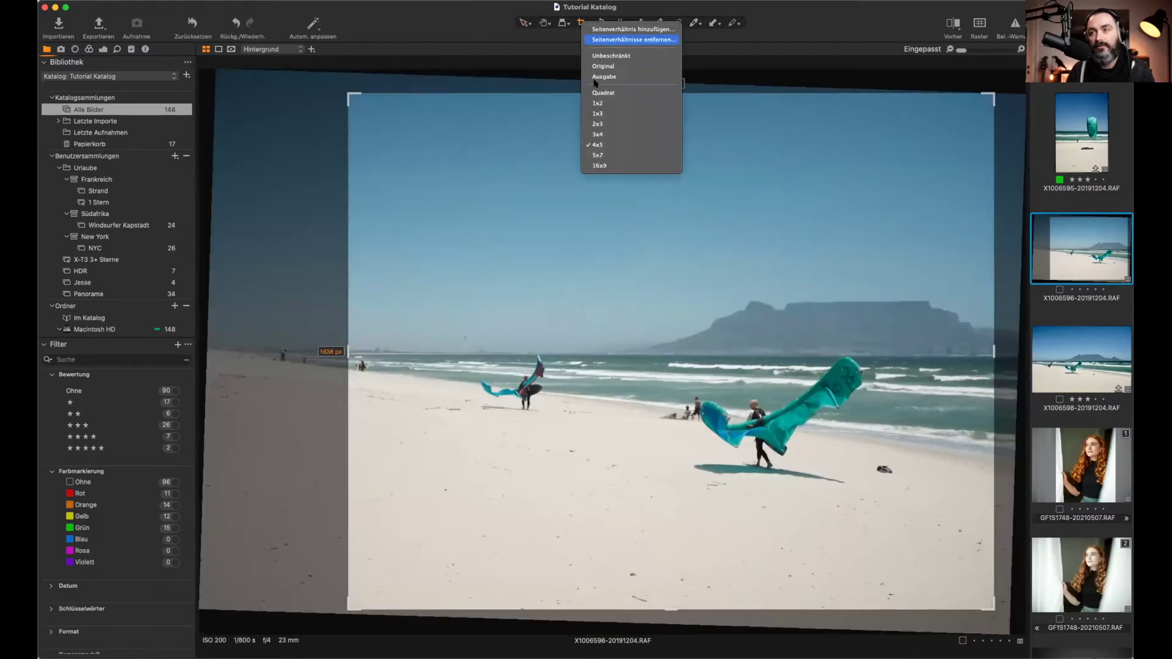
pyautogui.click(594, 124)
pyautogui.moveTo(347, 93); pyautogui.dragTo(225, 94)
pyautogui.press('v')
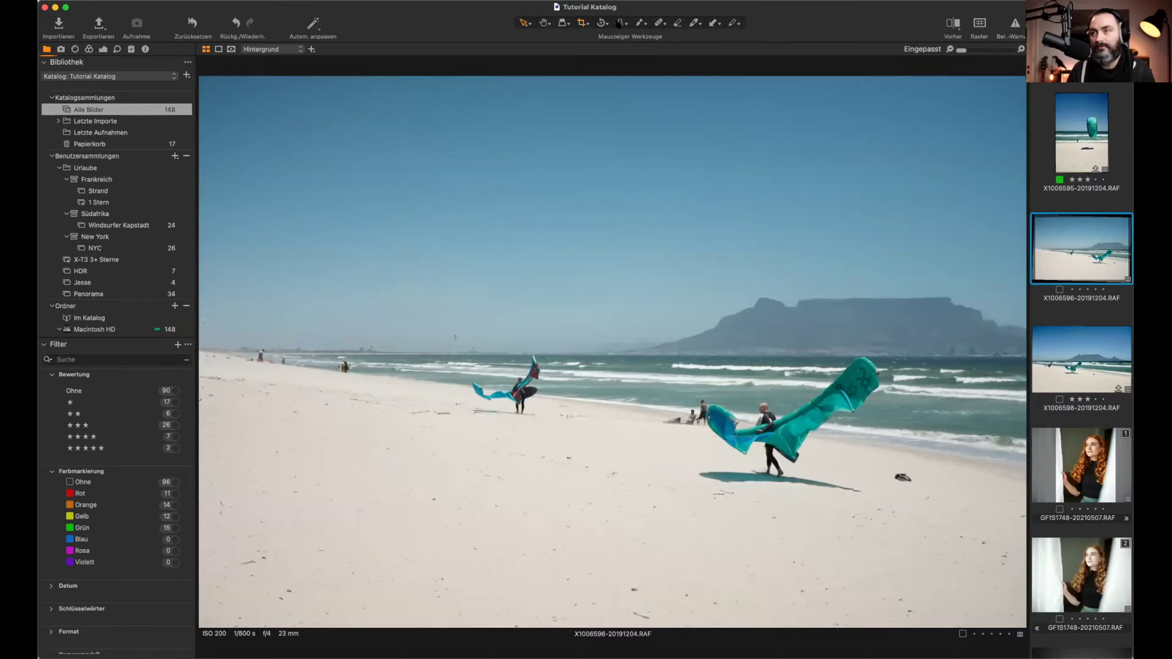
# Step: Activate the vertical keystone tool and open the street photo GFR11962-New York-20191021.RAF from the NYC collection
pyautogui.click(620, 23)
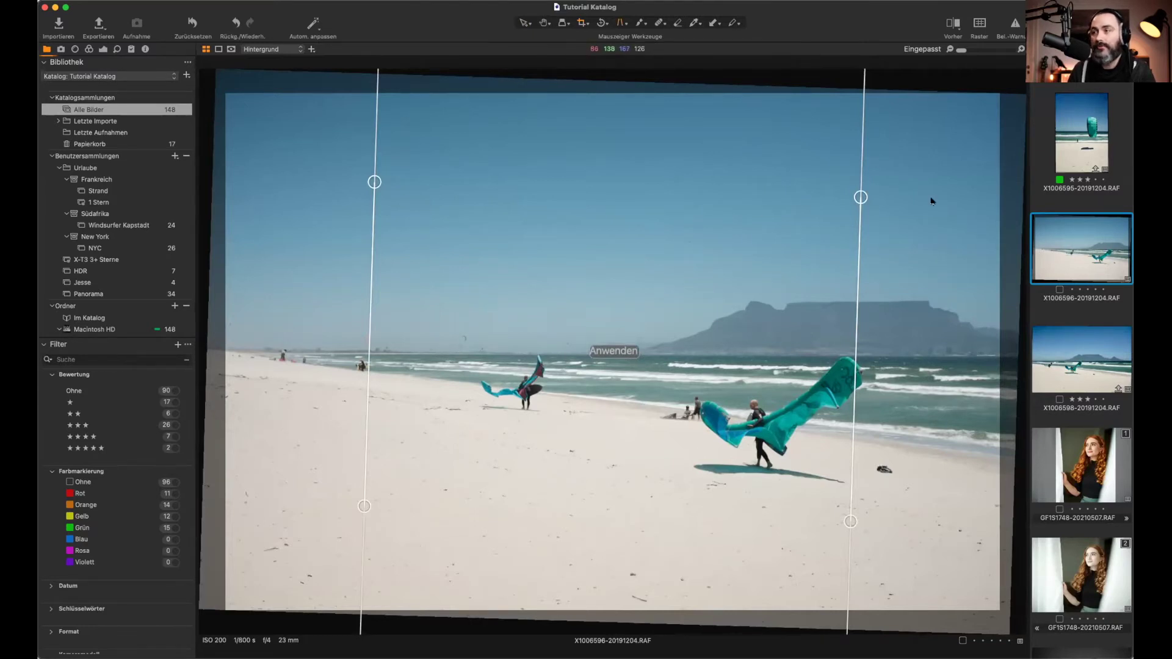
pyautogui.scroll(-15, 1073, 364)
pyautogui.scroll(-10, 1073, 365)
pyautogui.scroll(-10, 1073, 365)
pyautogui.scroll(2, 1073, 364)
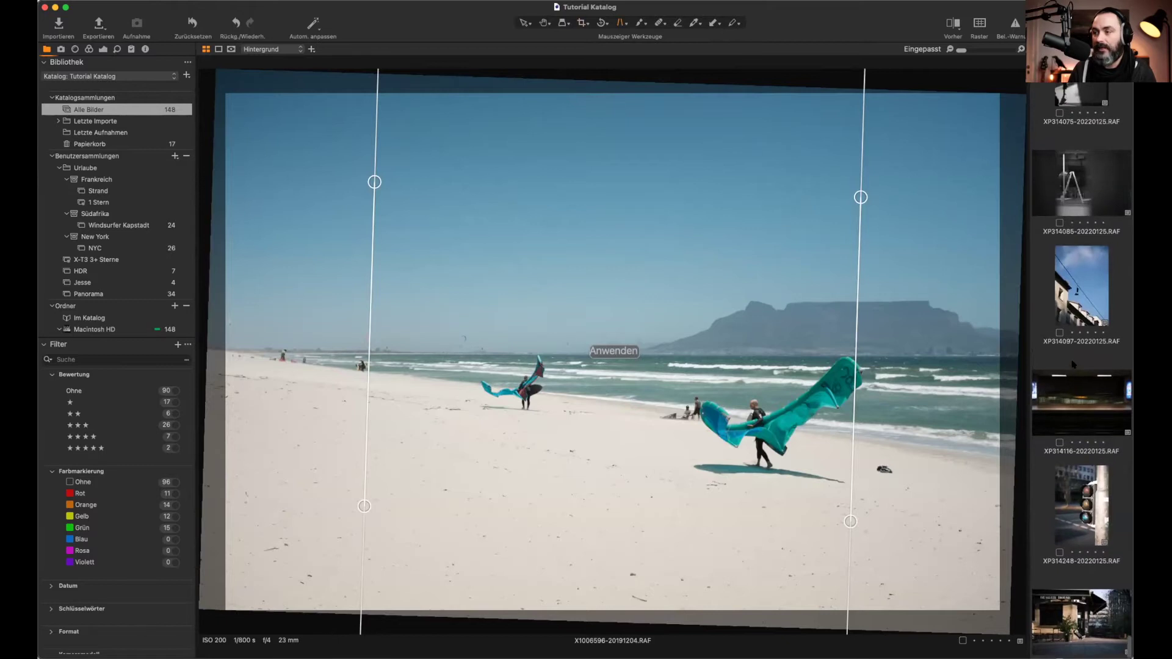
pyautogui.scroll(2, 1073, 365)
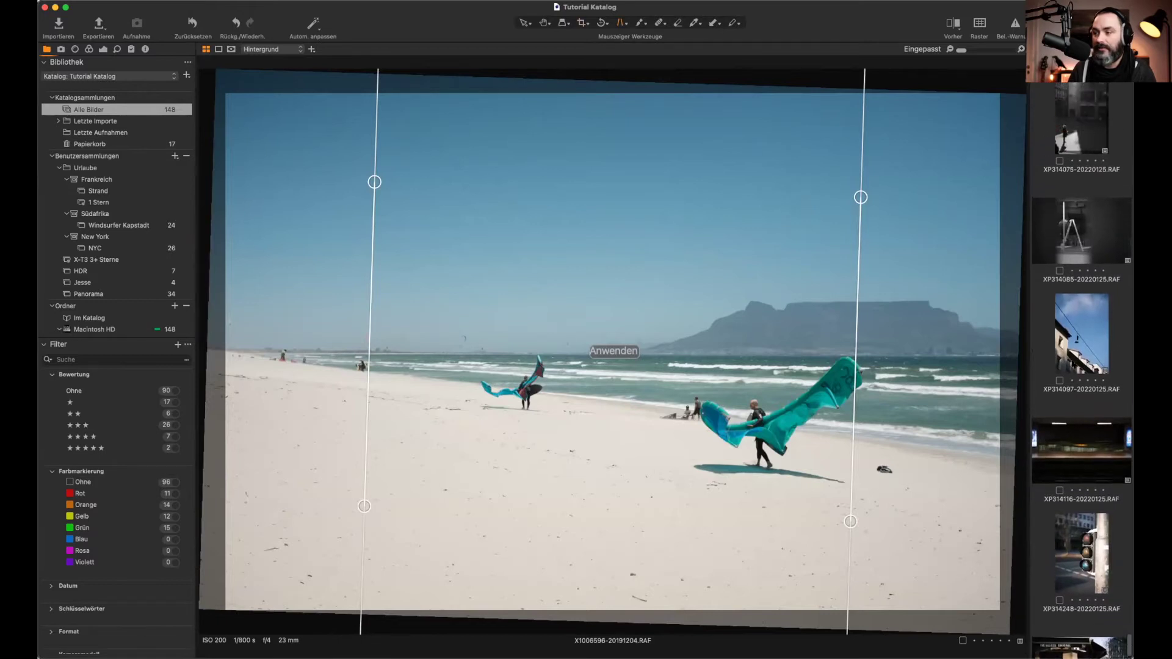
pyautogui.click(96, 247)
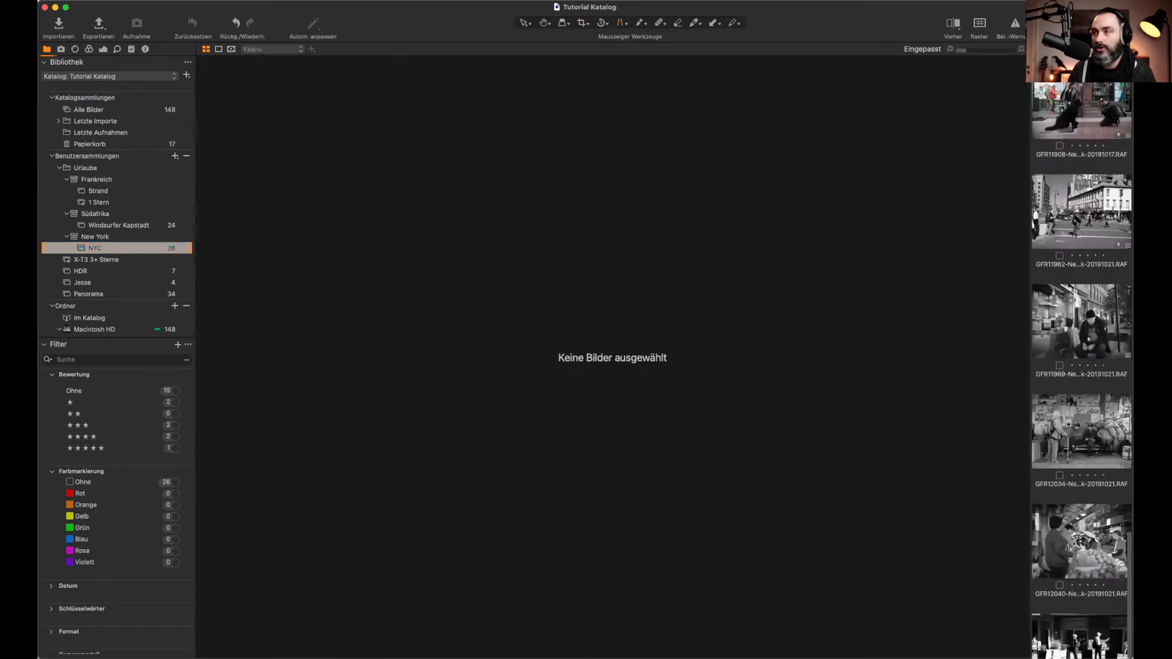
pyautogui.click(1075, 219)
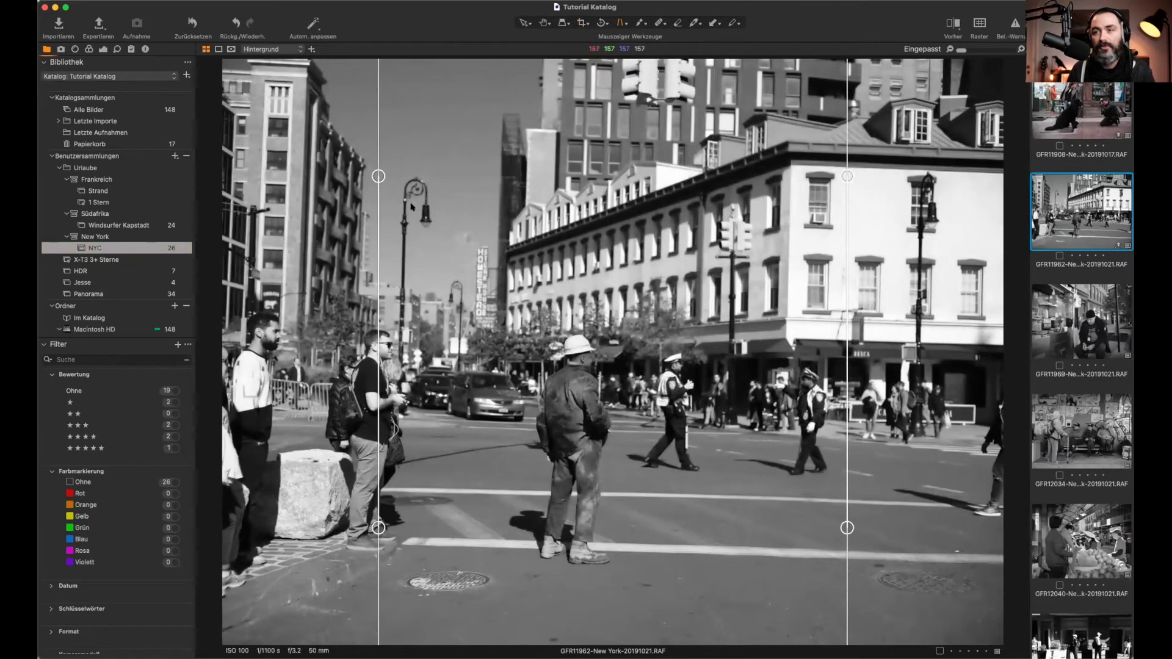
# Step: Align the keystone guides with the tower's edge and the white building's corner, apply the correction and show the crop frame
pyautogui.moveTo(379, 176); pyautogui.dragTo(307, 81)
pyautogui.moveTo(370, 529); pyautogui.dragTo(297, 318)
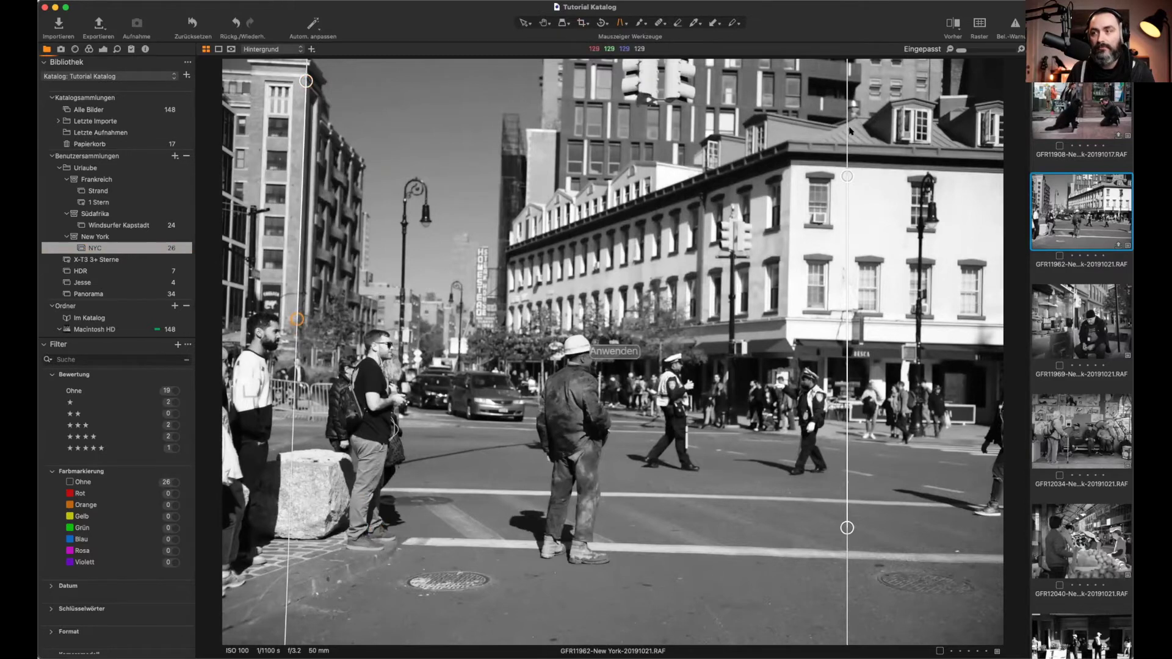
pyautogui.moveTo(847, 176); pyautogui.dragTo(791, 158)
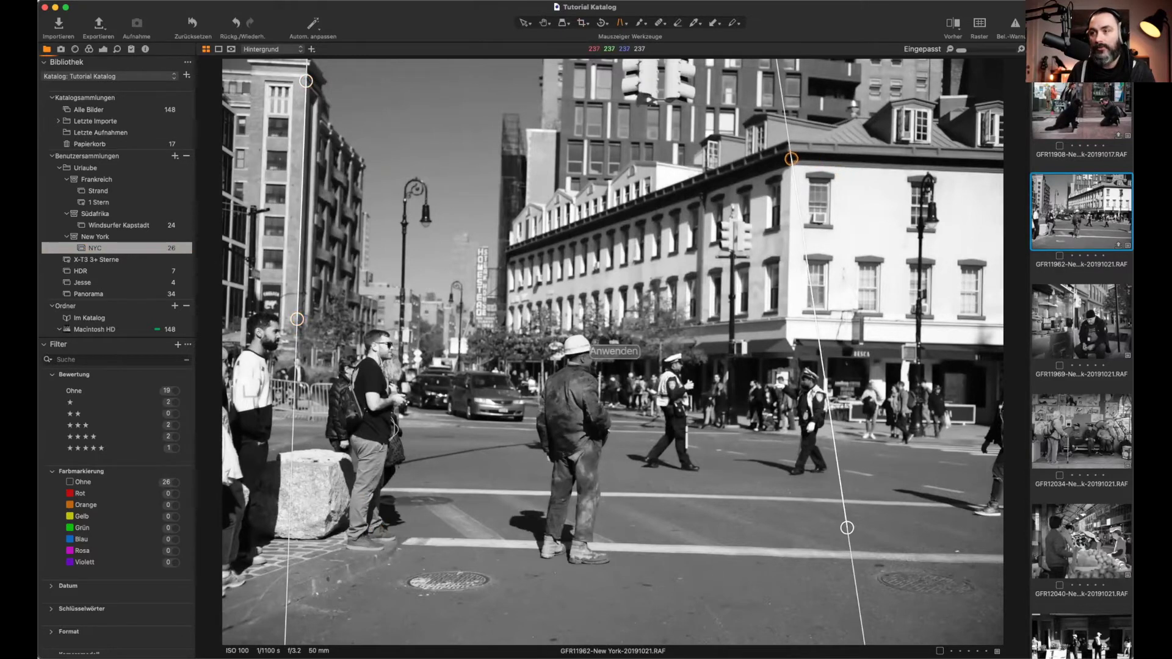
pyautogui.moveTo(847, 527); pyautogui.dragTo(787, 315)
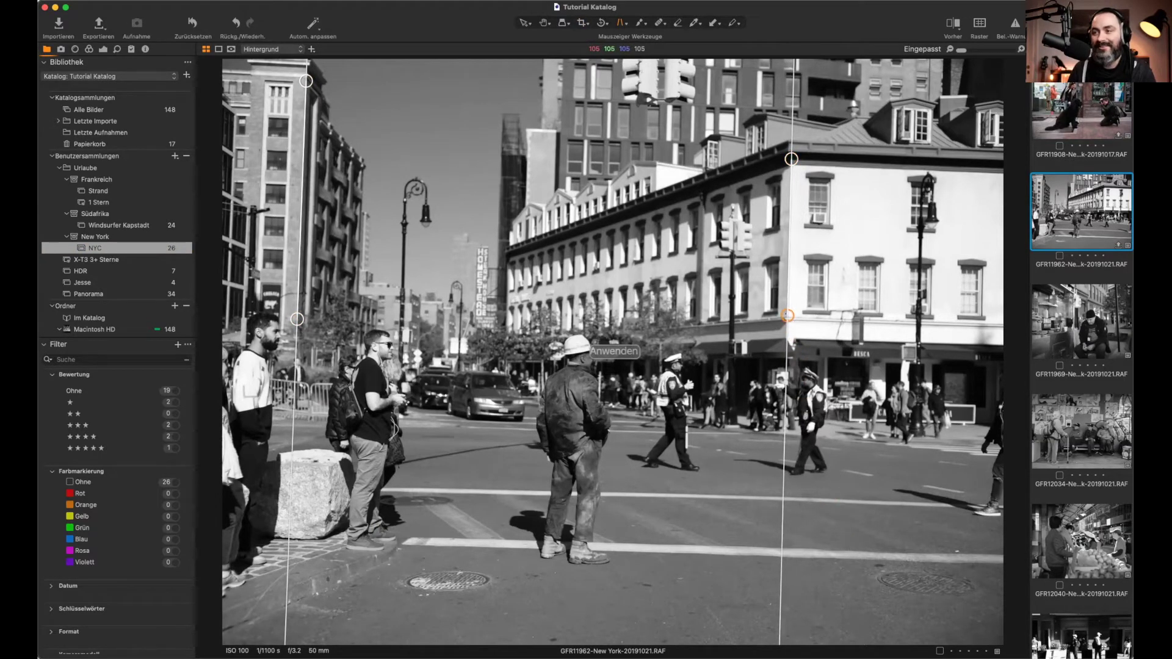
pyautogui.click(620, 351)
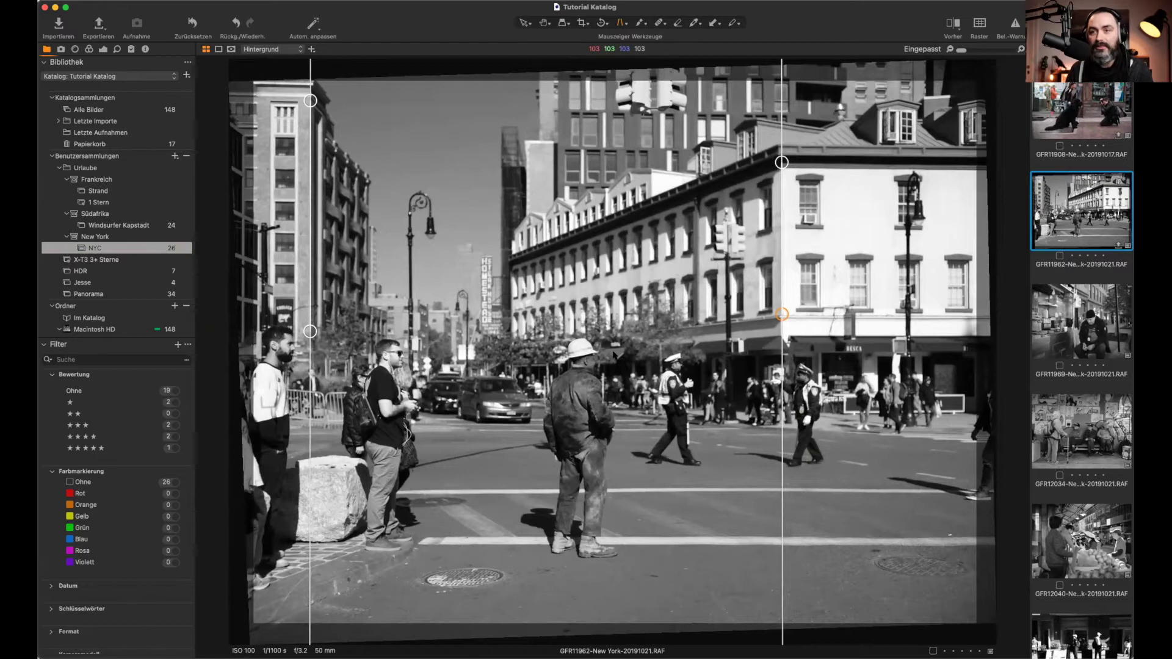
pyautogui.press('v')
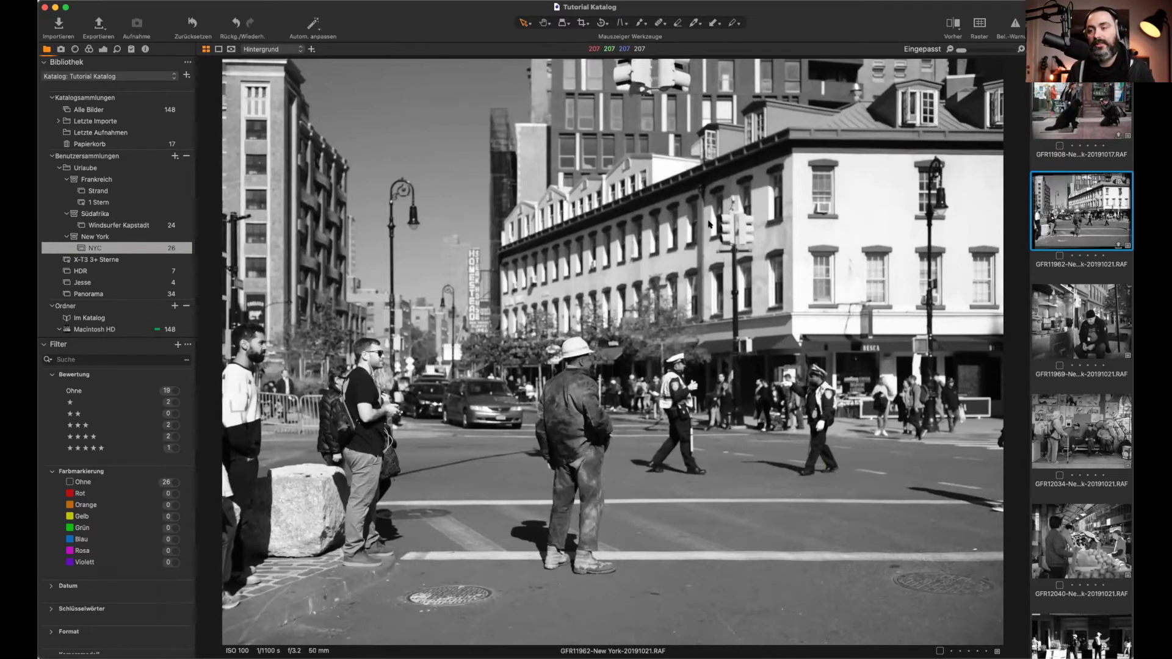
pyautogui.click(583, 24)
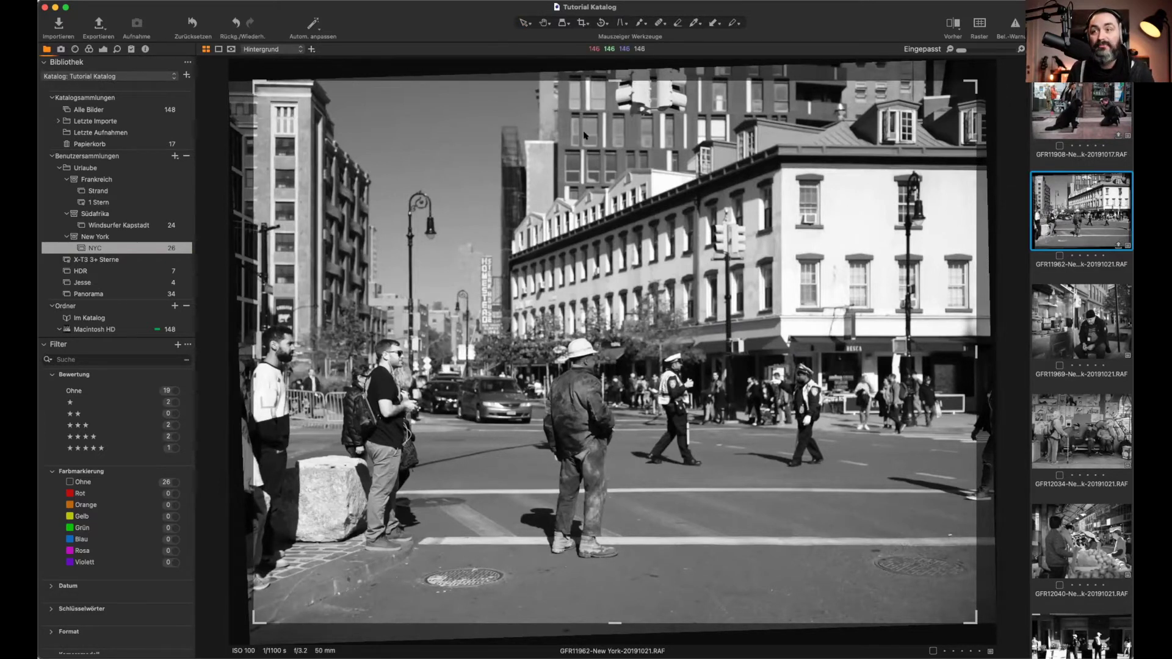
# Step: Leave the crop view of the corrected street photo and browse the NYC collection as a thumbnail grid
pyautogui.press('v')
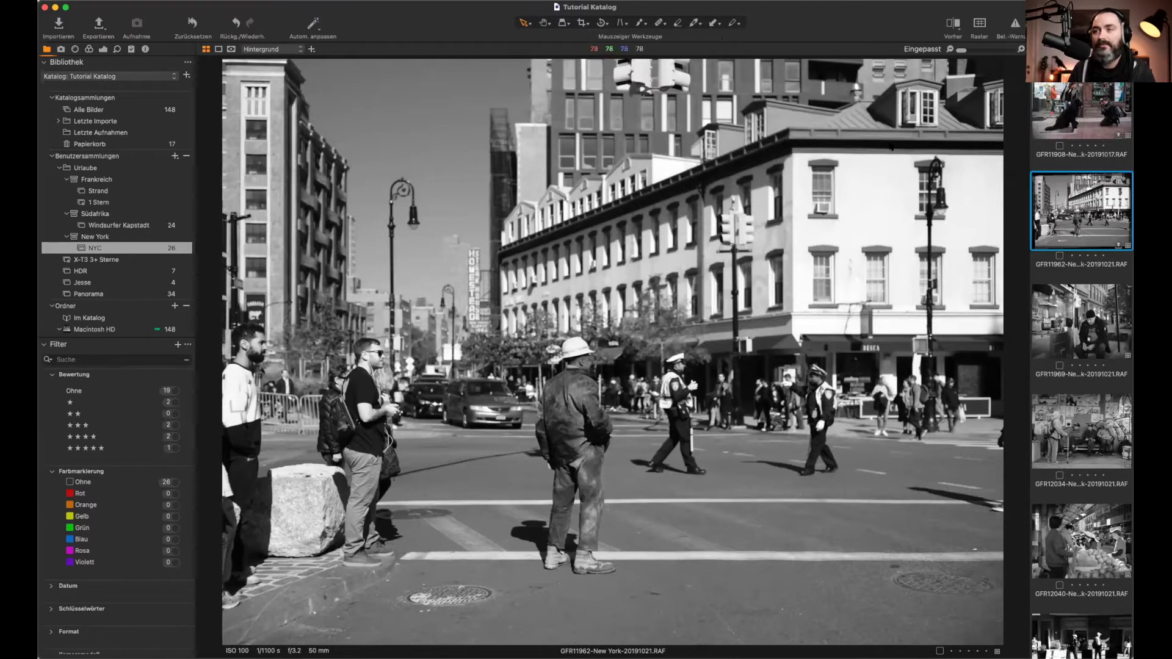
pyautogui.press('Left')
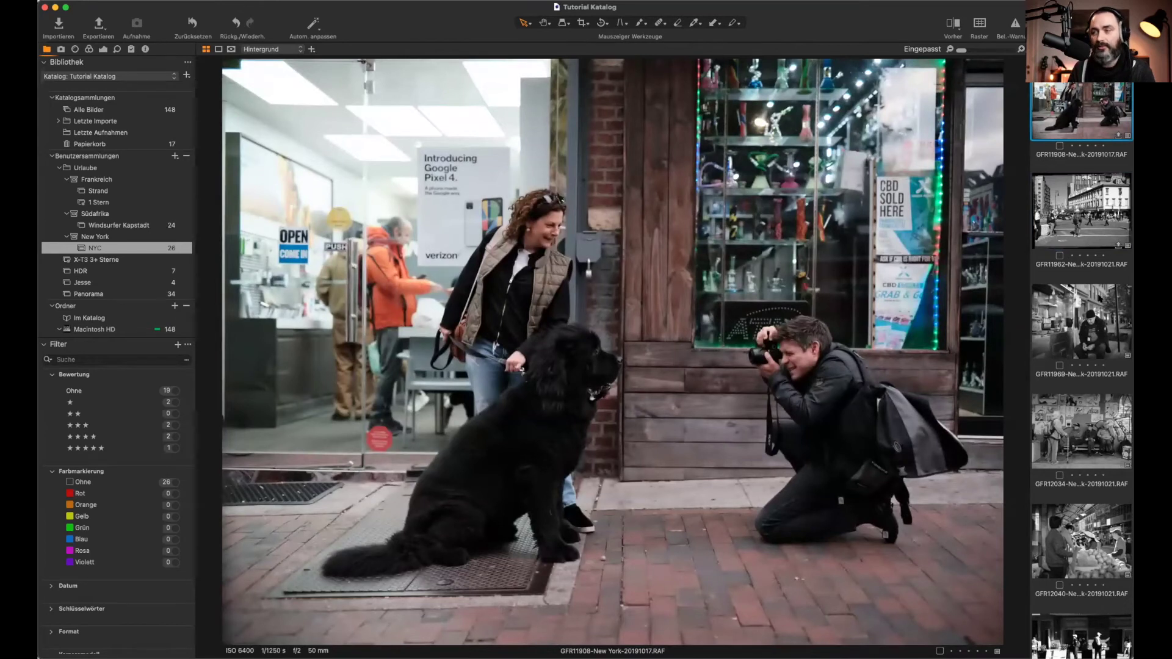
pyautogui.press('super+alt+v')
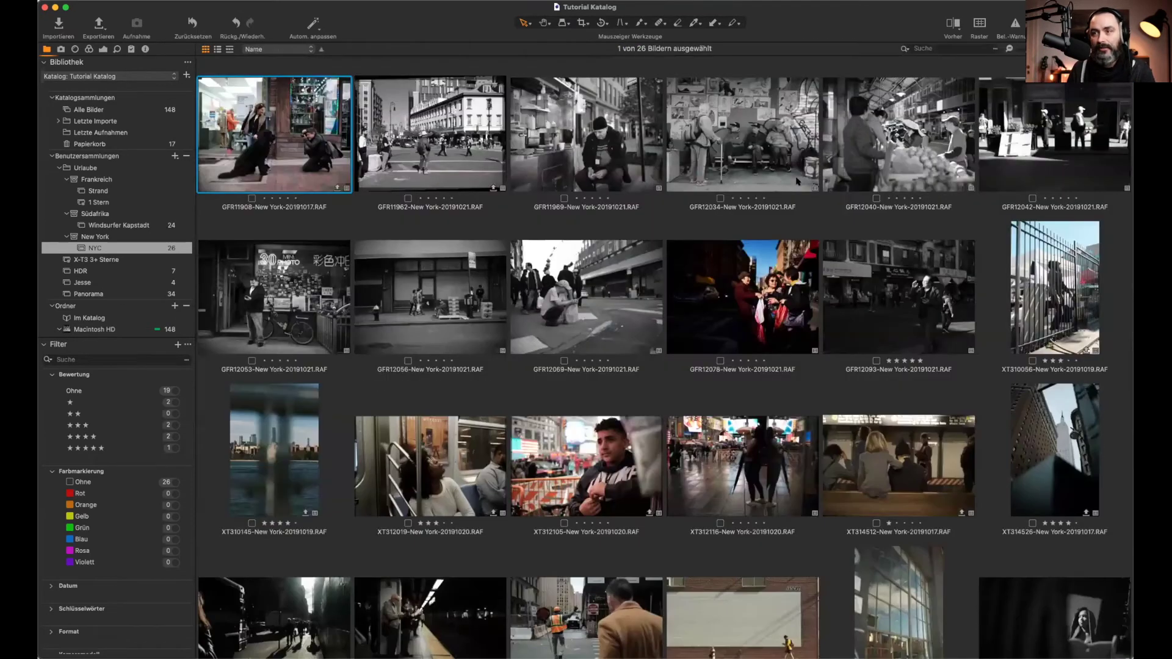
pyautogui.scroll(-5, 599, 312)
pyautogui.scroll(5, 599, 312)
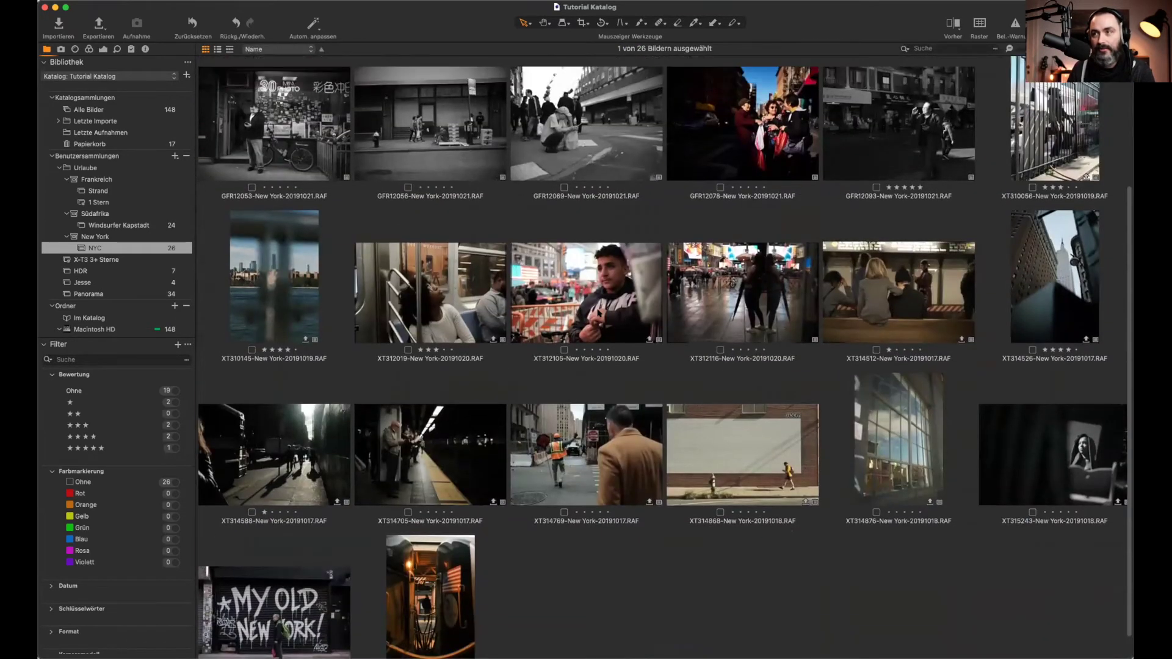
pyautogui.scroll(-3, 778, 249)
pyautogui.scroll(2, 778, 249)
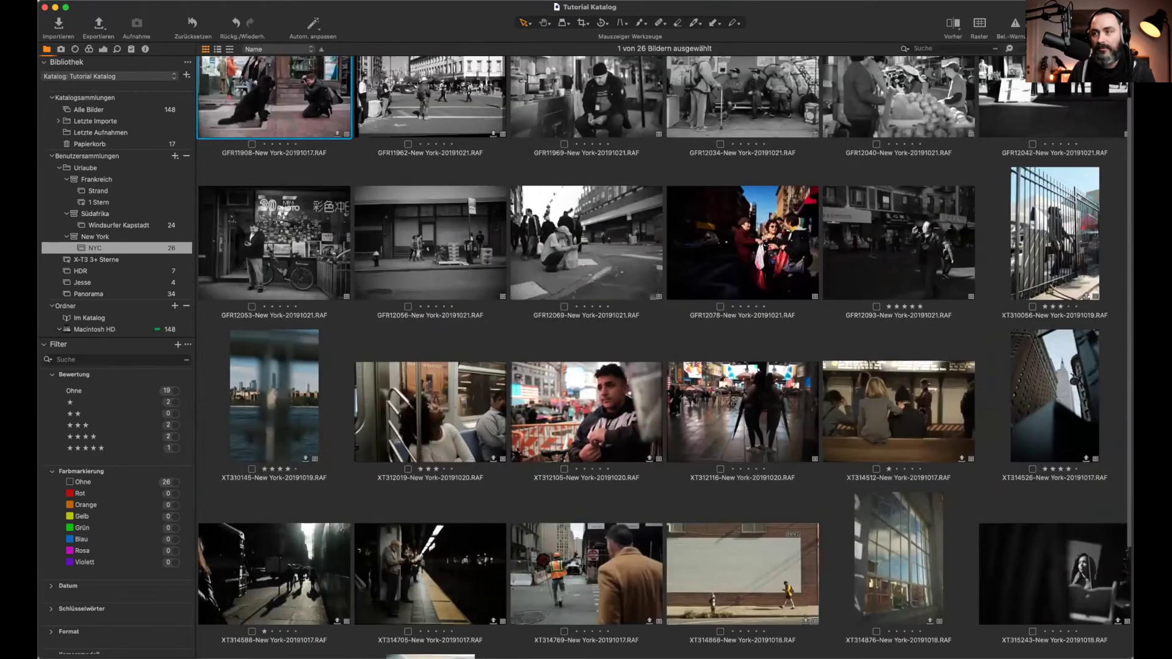
# Step: Select GFR12078-New York-20191021.RAF in the NYC collection and view its exposure adjustments
pyautogui.click(757, 250)
pyautogui.click(103, 49)
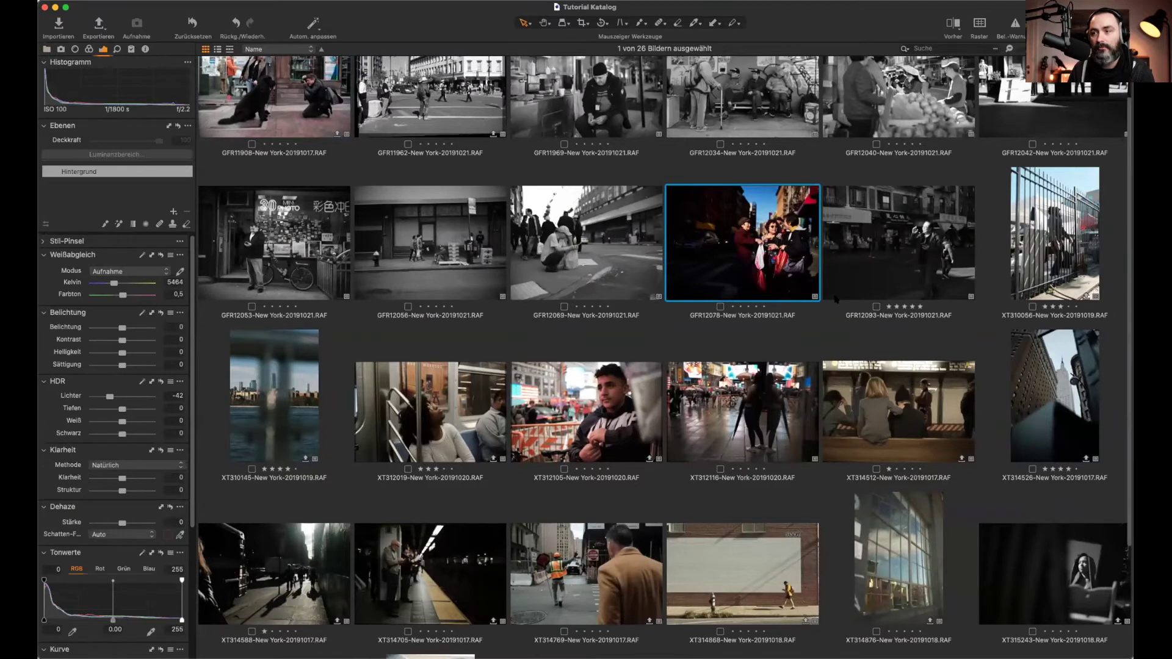
pyautogui.scroll(-5, 795, 320)
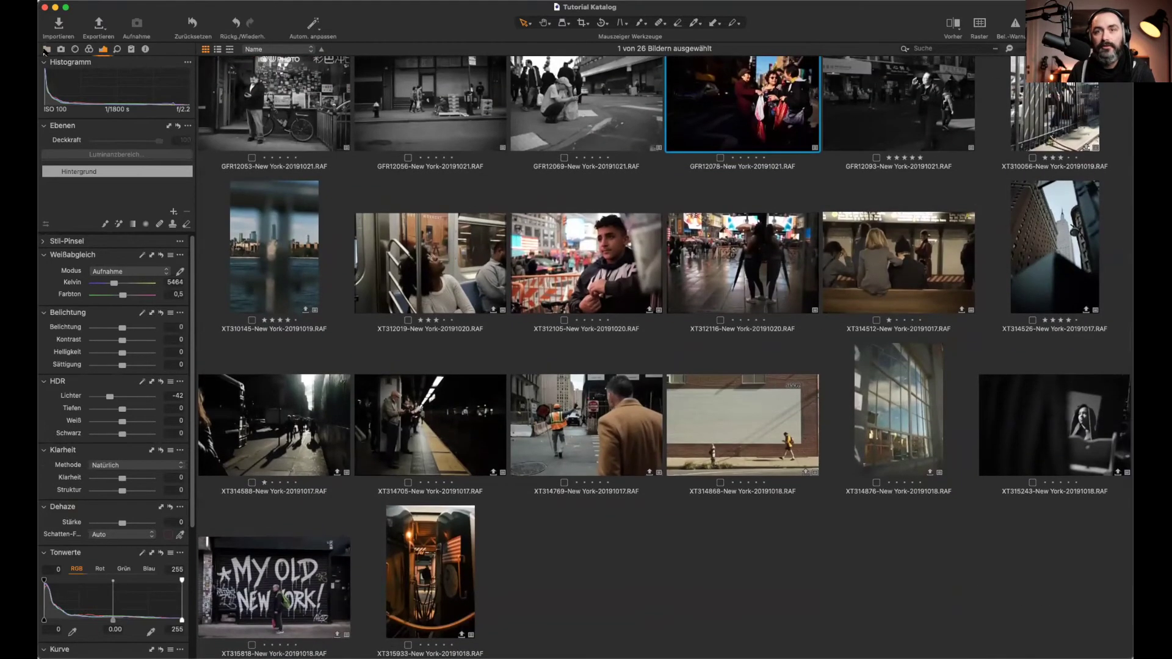
# Step: Show all catalog images (Alle Bilder) and open variant 1 of the portrait GF1S1748-20210507.RAF in the viewer
pyautogui.click(46, 49)
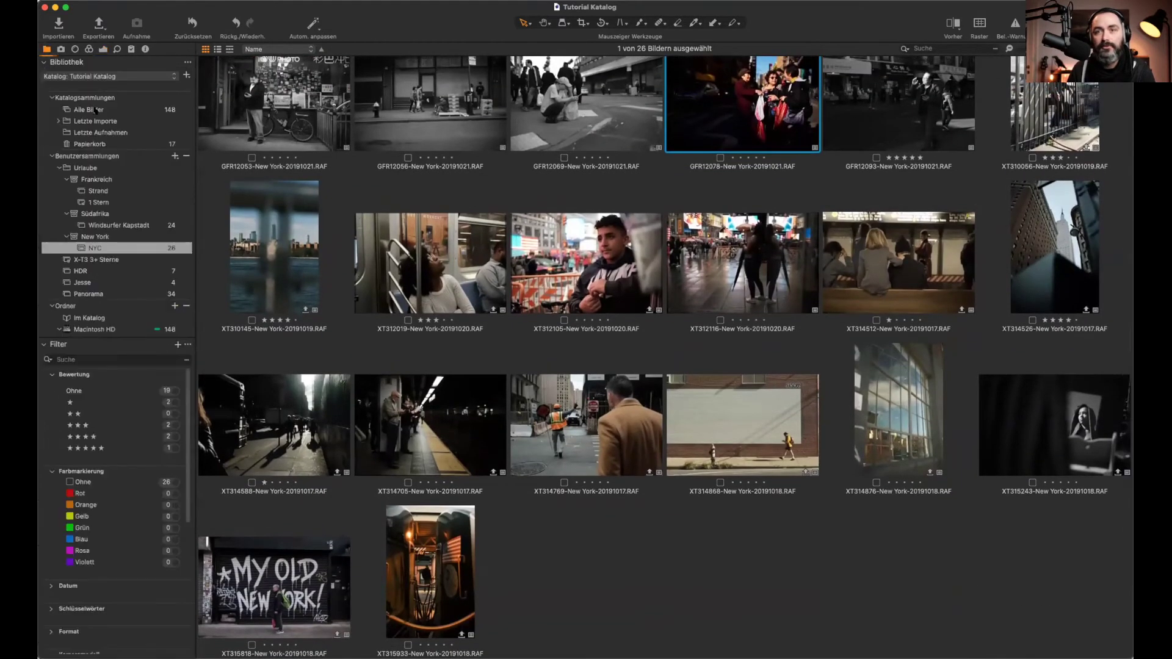
pyautogui.click(96, 248)
pyautogui.scroll(-1, 104, 183)
pyautogui.scroll(1, 106, 135)
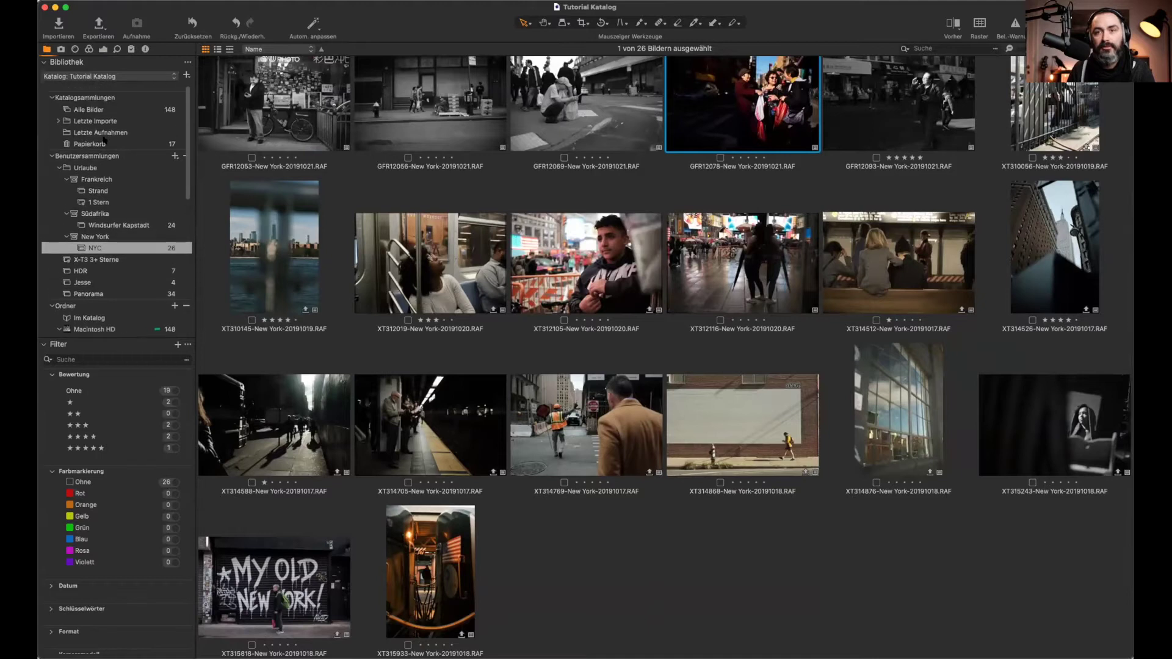
pyautogui.click(88, 110)
pyautogui.scroll(-10, 659, 421)
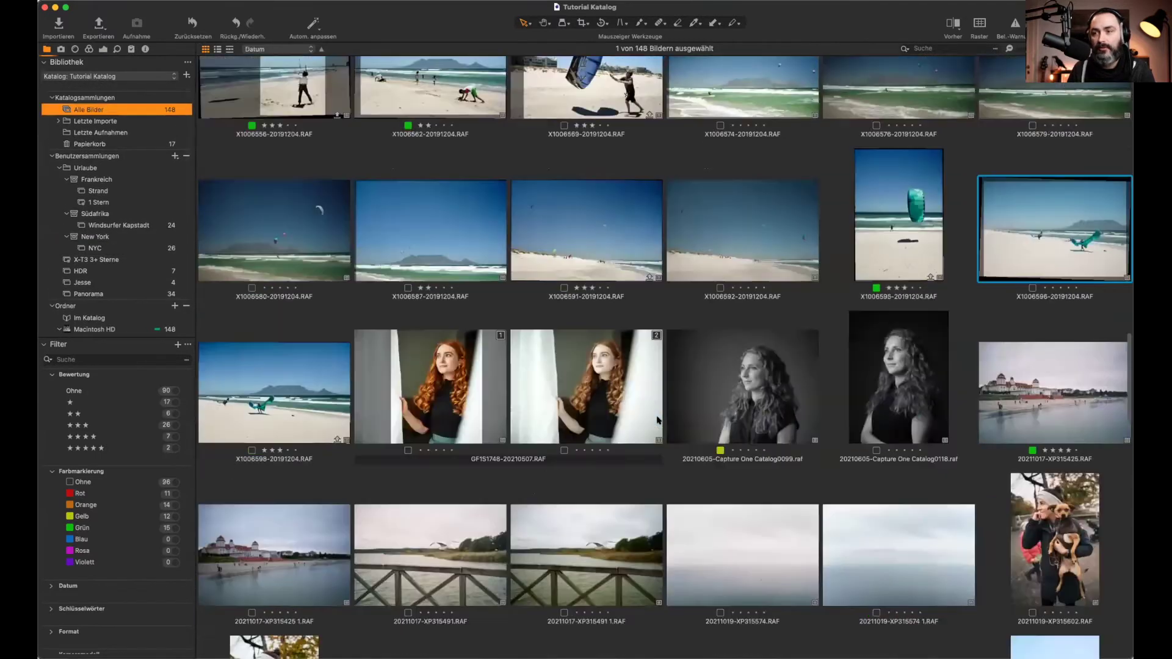
pyautogui.scroll(10, 659, 421)
pyautogui.doubleClick(430, 315)
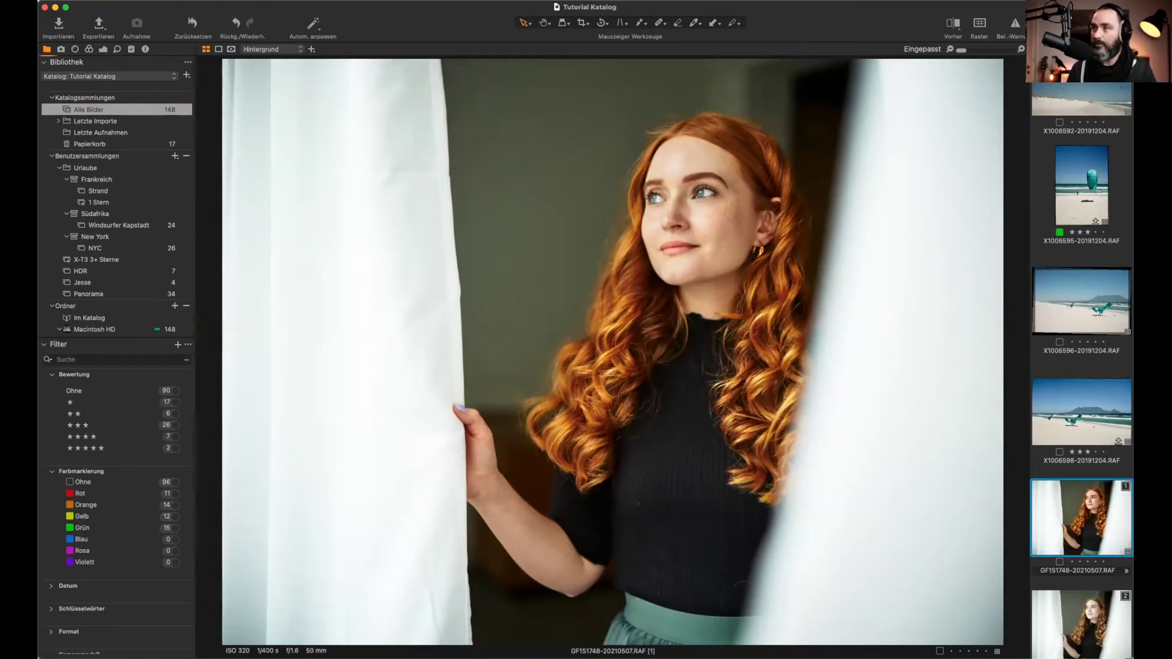
# Step: Show the split before/after view of the portrait and sweep its divider across the woman's hair and face
pyautogui.click(950, 25)
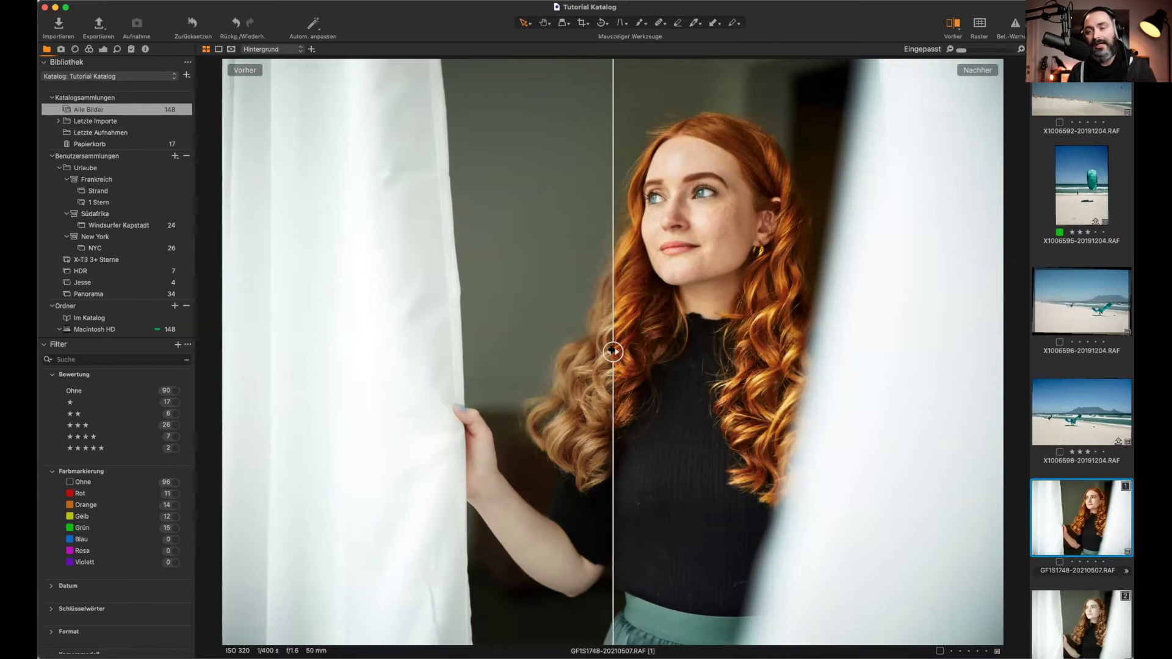
pyautogui.moveTo(613, 352); pyautogui.dragTo(700, 351)
pyautogui.moveTo(721, 305); pyautogui.dragTo(586, 247)
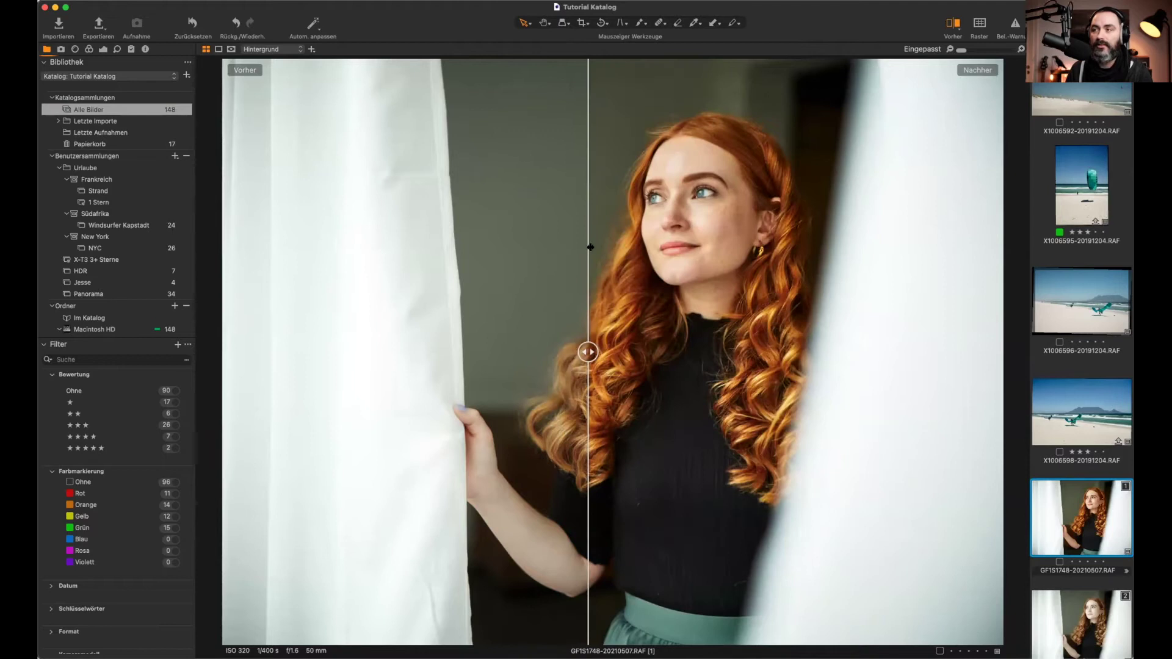
# Step: Switch the before/after comparison to full view, toggle the portrait between both states and end on the edited version
pyautogui.click(952, 27)
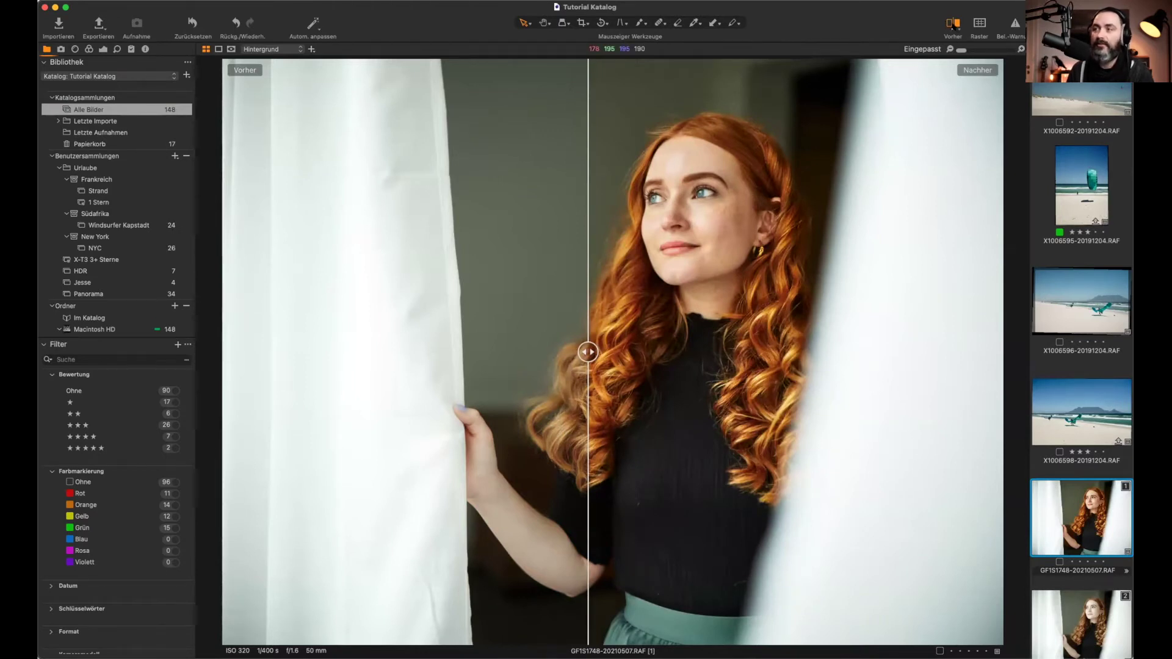
pyautogui.click(953, 26)
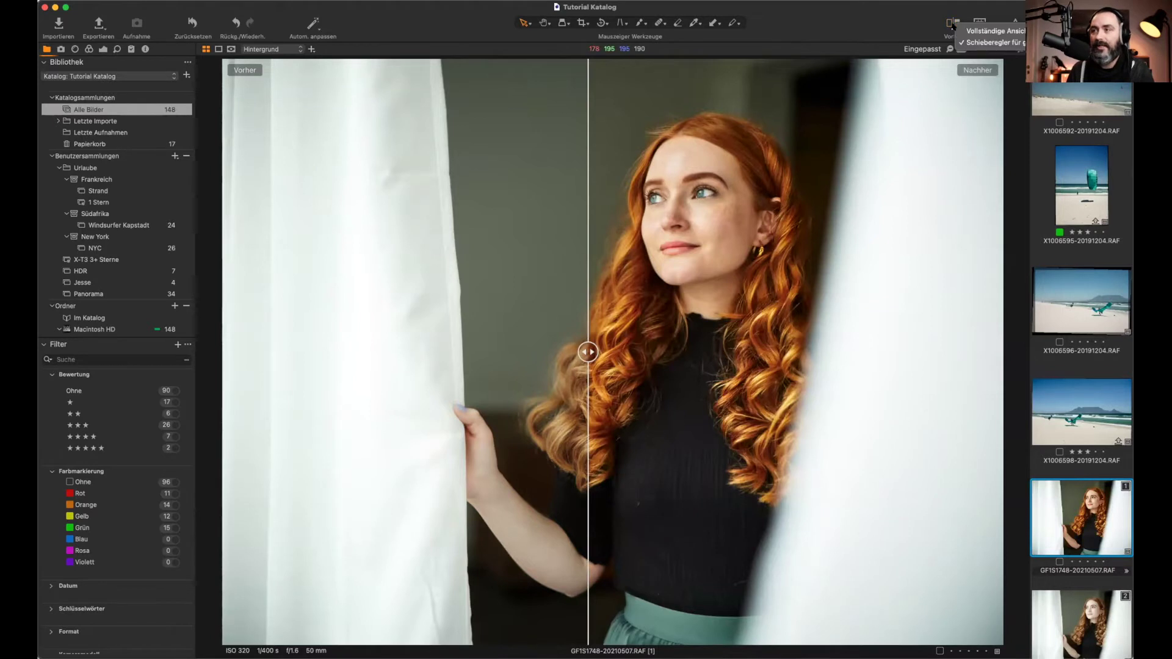
pyautogui.click(965, 32)
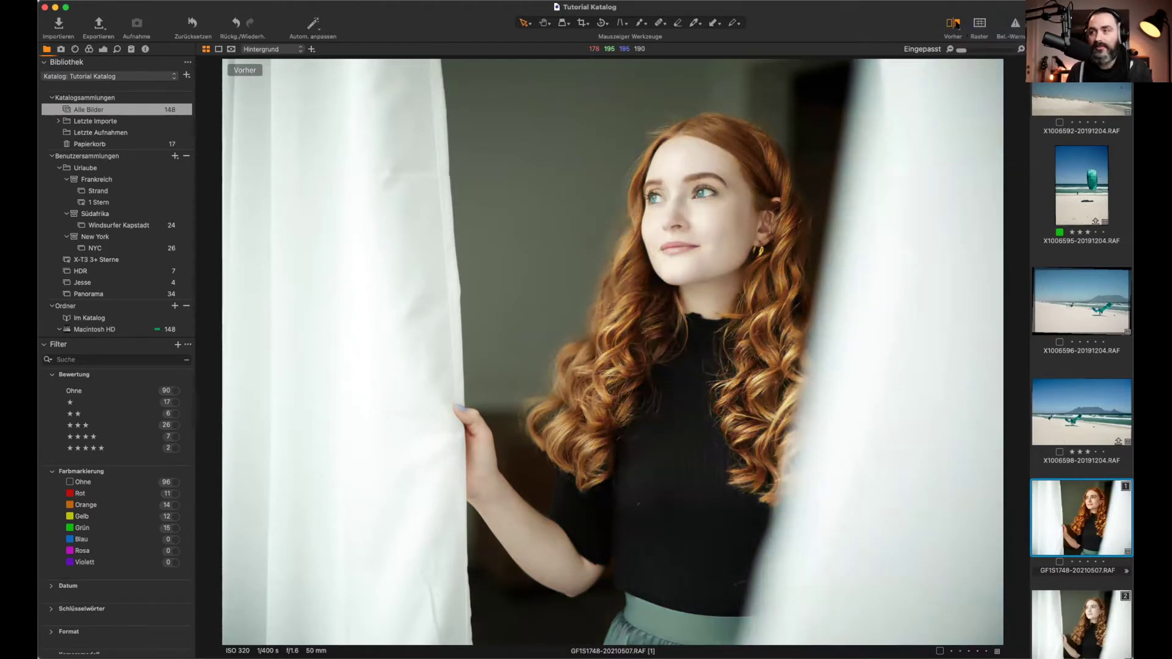
pyautogui.click(955, 24)
pyautogui.click(955, 24)
pyautogui.click(955, 24)
pyautogui.click(955, 24)
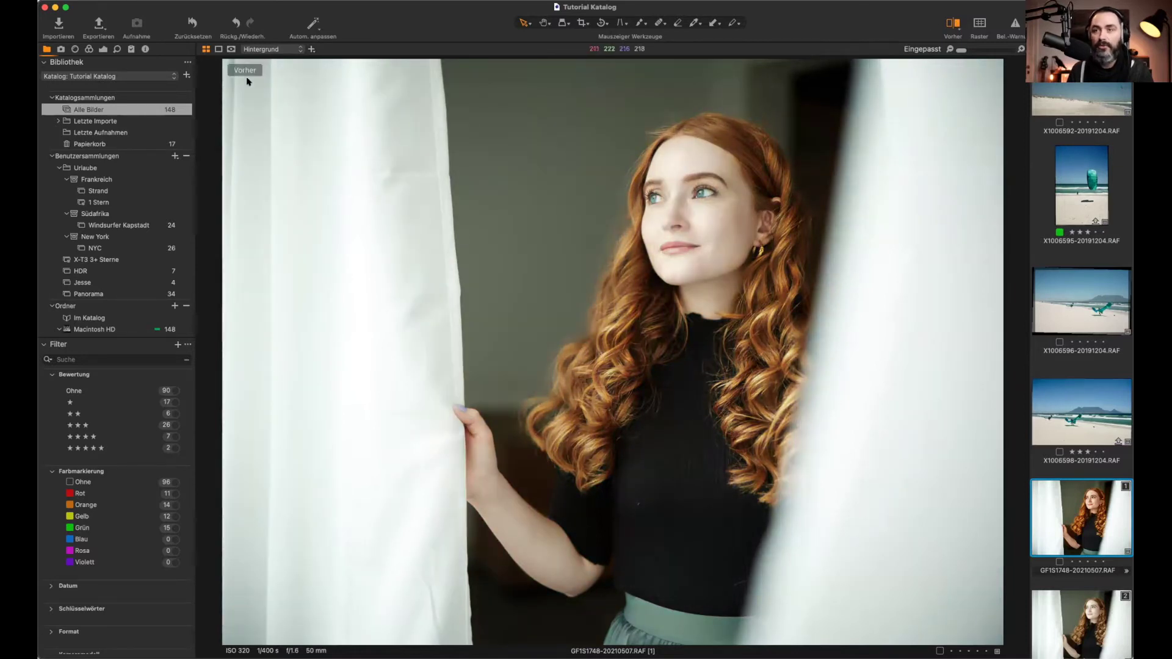
pyautogui.click(949, 20)
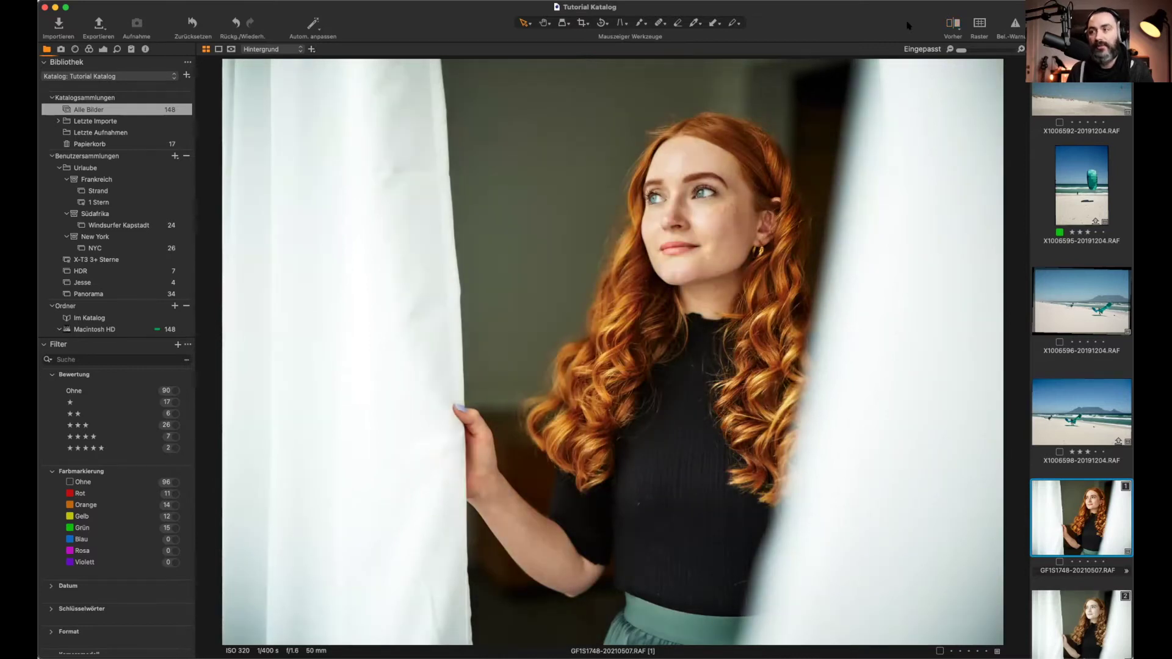
# Step: Turn on the grid overlay and open the seagull photo 20211017-XP315491.RAF
pyautogui.click(981, 25)
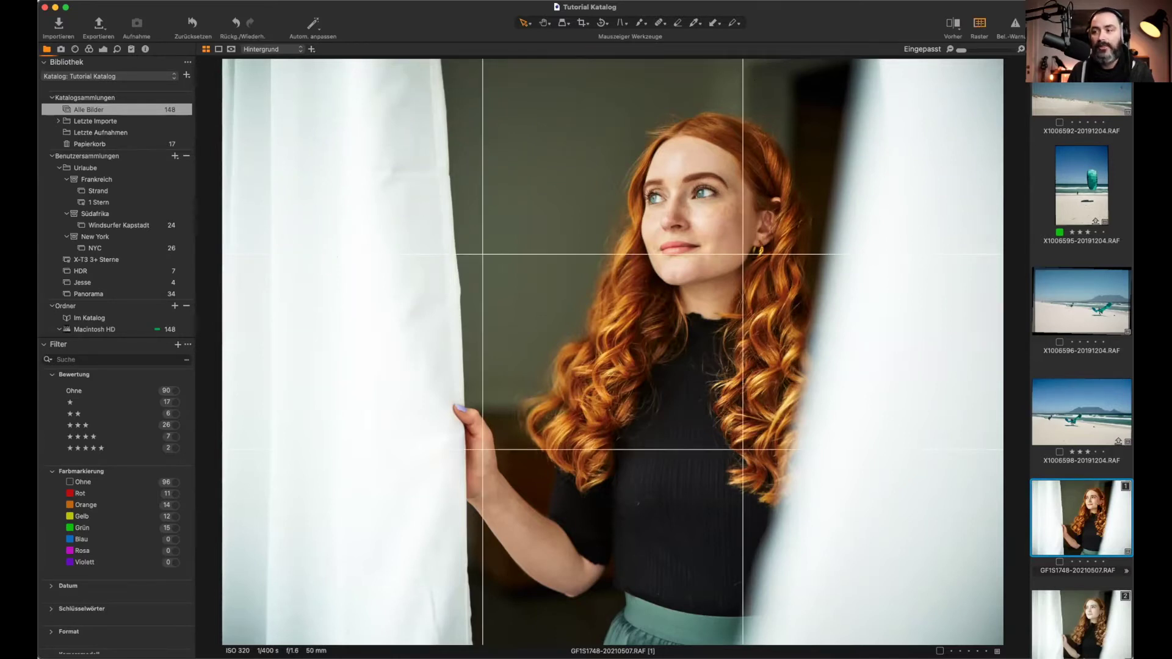
pyautogui.scroll(-6, 1099, 509)
pyautogui.scroll(-2, 1096, 512)
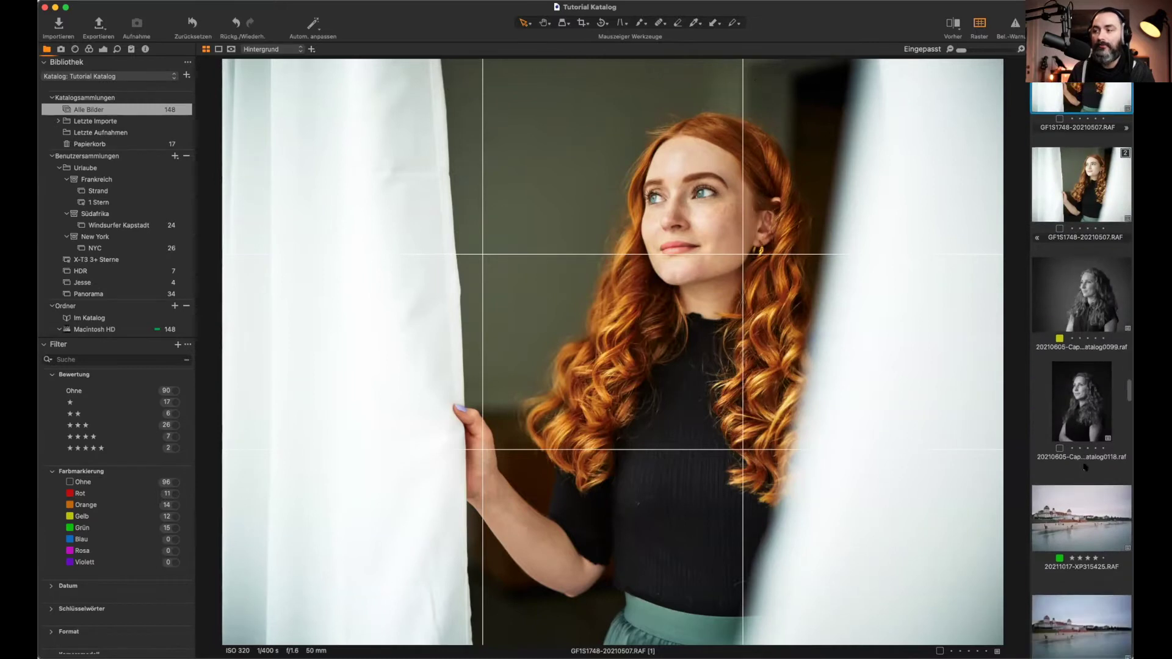
pyautogui.click(1092, 518)
pyautogui.scroll(-3, 1092, 518)
pyautogui.click(1093, 520)
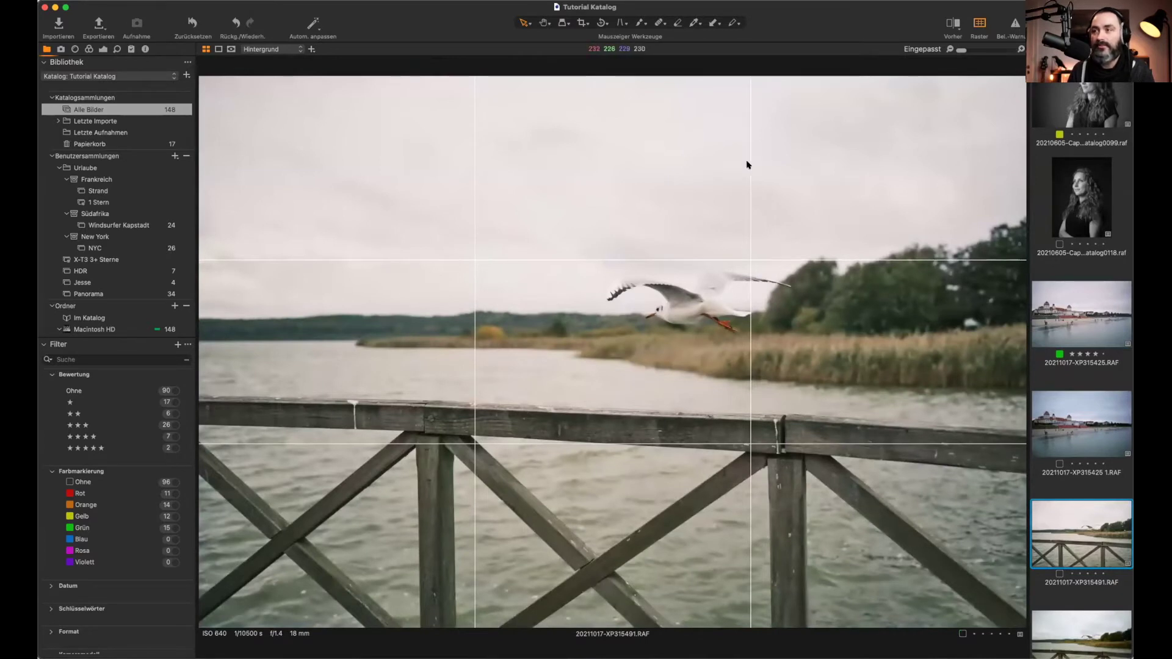
# Step: Crop the seagull photo to about 2048 × 1365 px from its upper-right corner and turn off the grid overlay
pyautogui.moveTo(1025, 76); pyautogui.dragTo(883, 126)
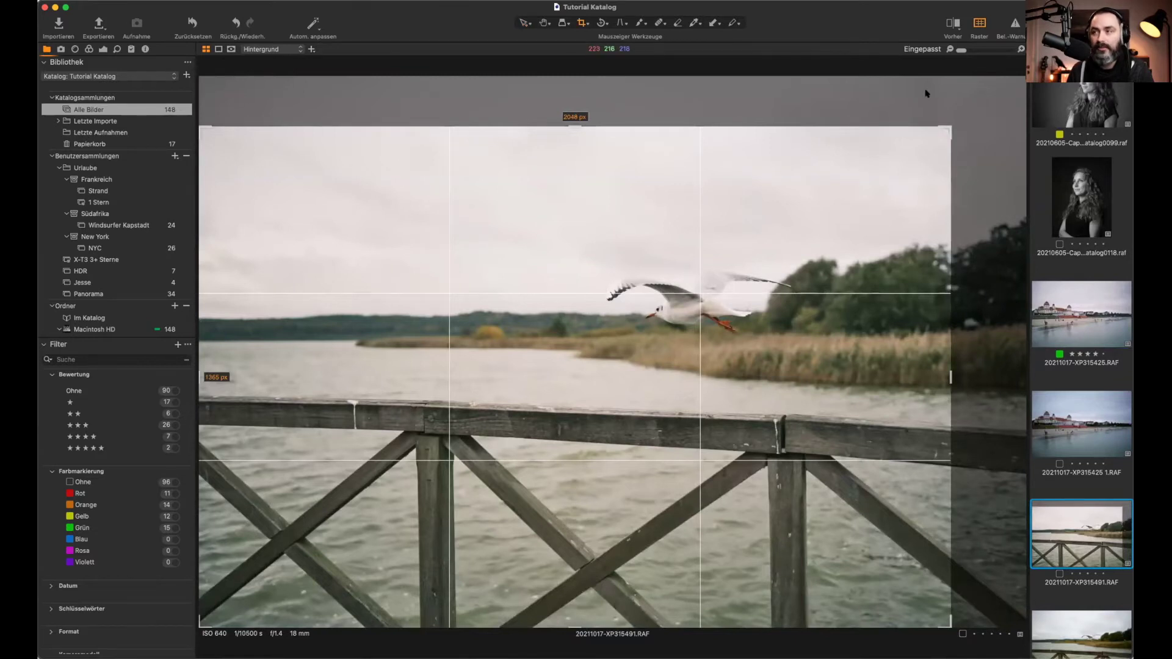
pyautogui.click(979, 26)
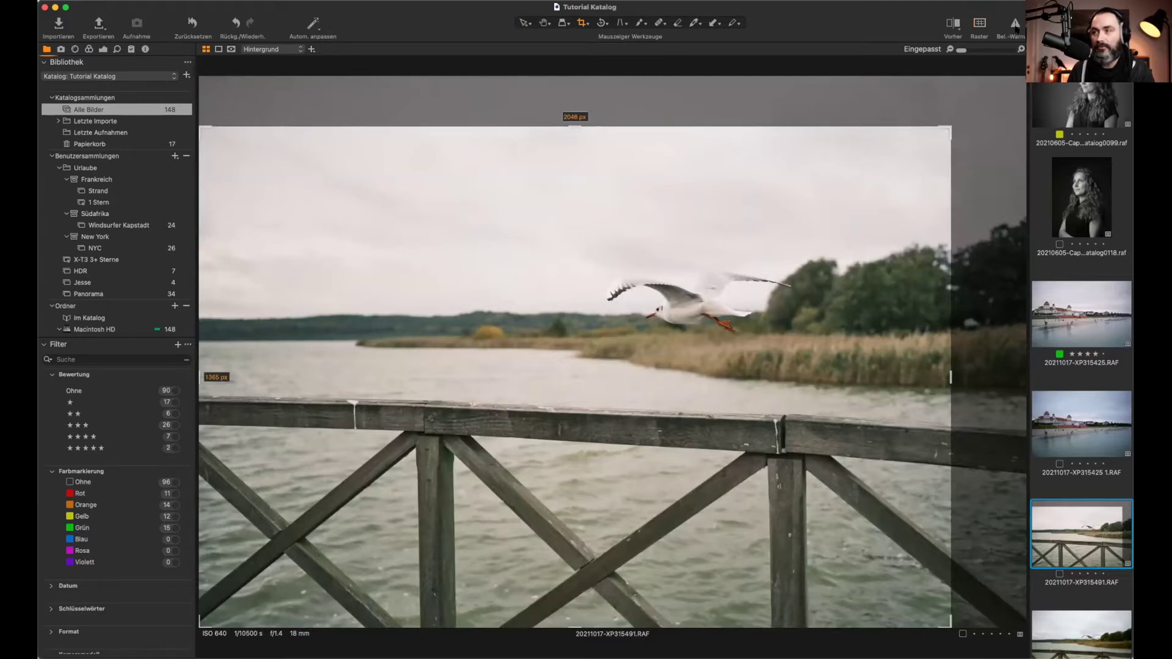
pyautogui.click(524, 23)
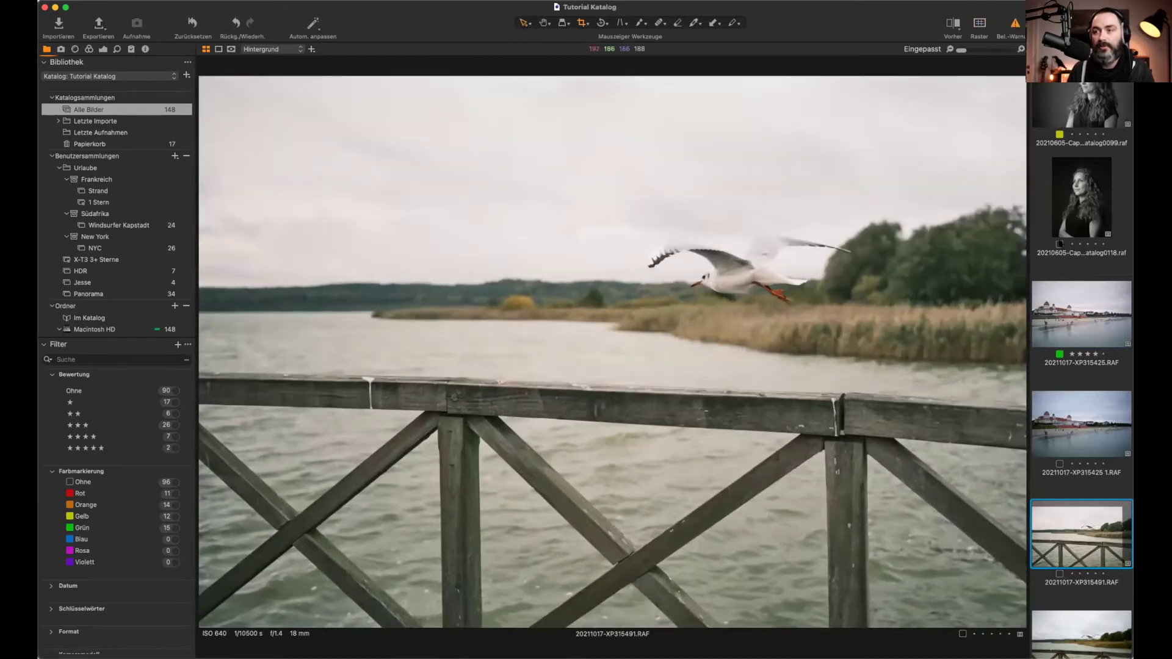
# Step: Examine variants 1 and 2 of portrait GF1S1748-20210507.RAF with the exposure warning on, and switch the warning off
pyautogui.click(1082, 236)
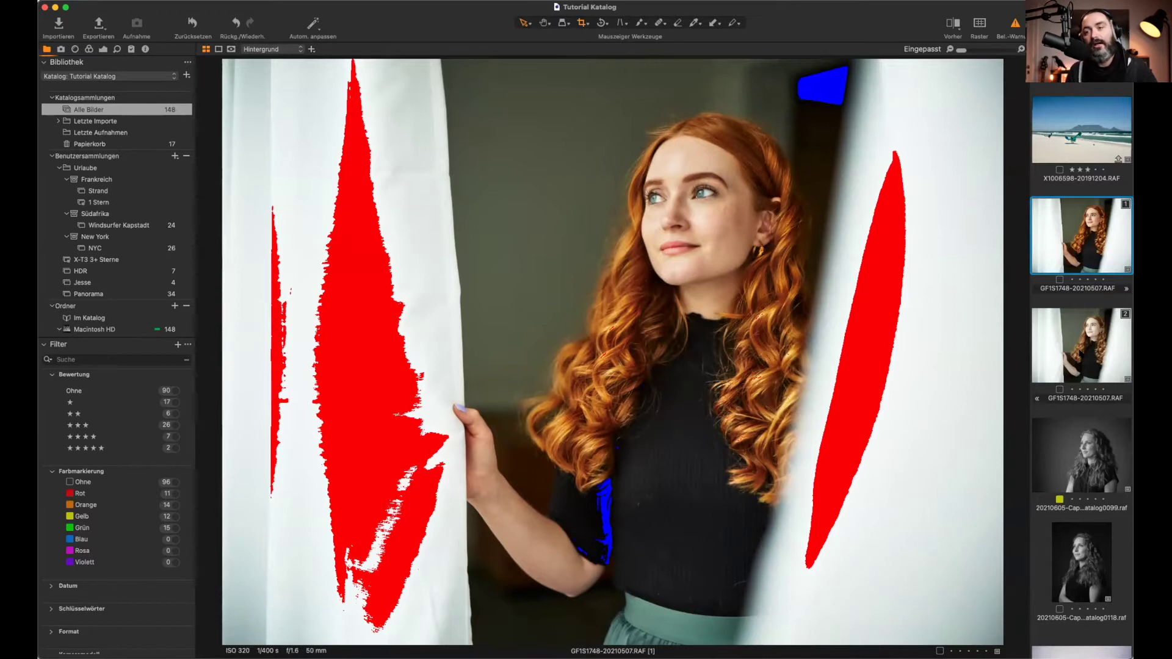
pyautogui.click(1080, 353)
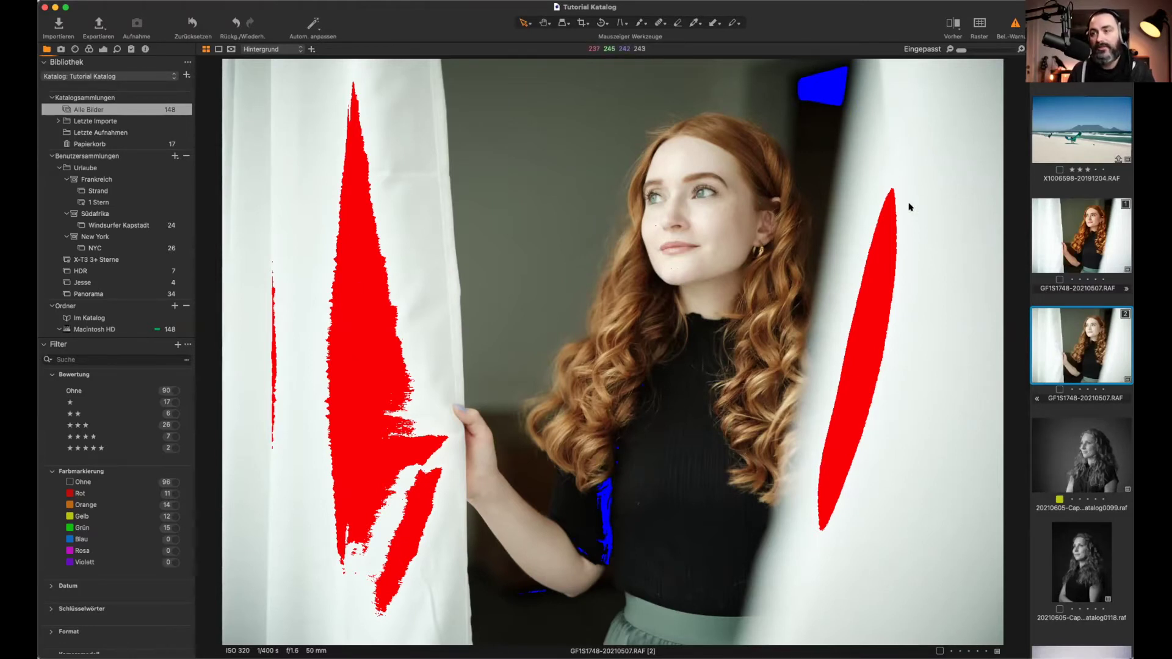
pyautogui.click(1014, 24)
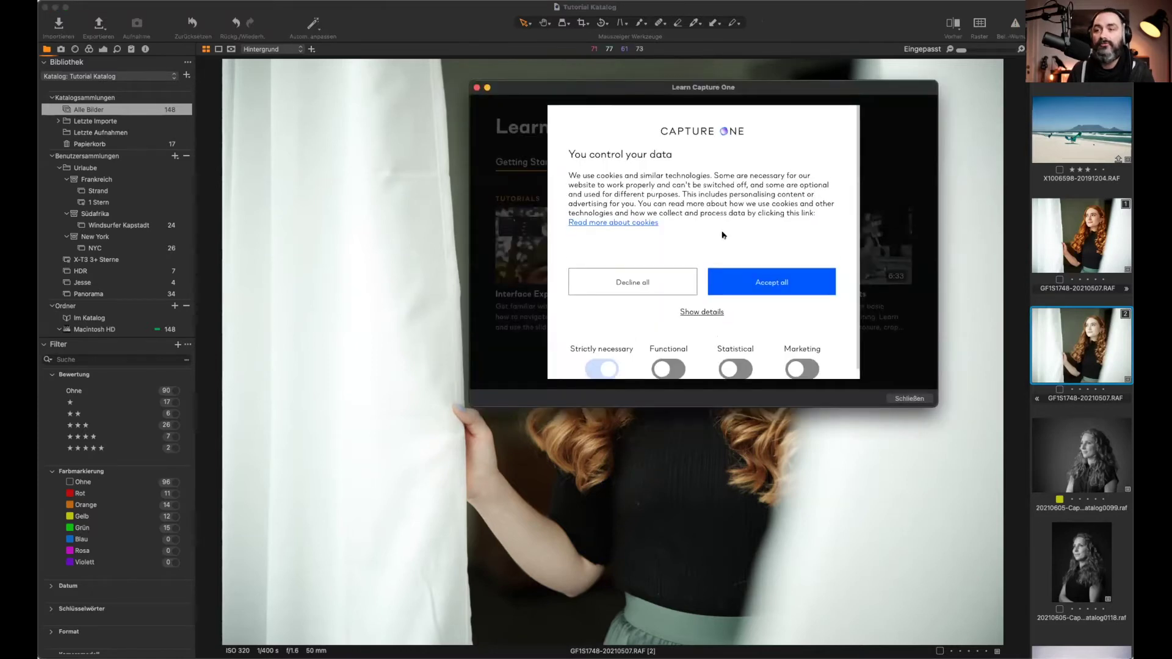
# Step: Accept all cookies in the Learn Capture One window, view its Getting Started tutorials and close it
pyautogui.click(752, 281)
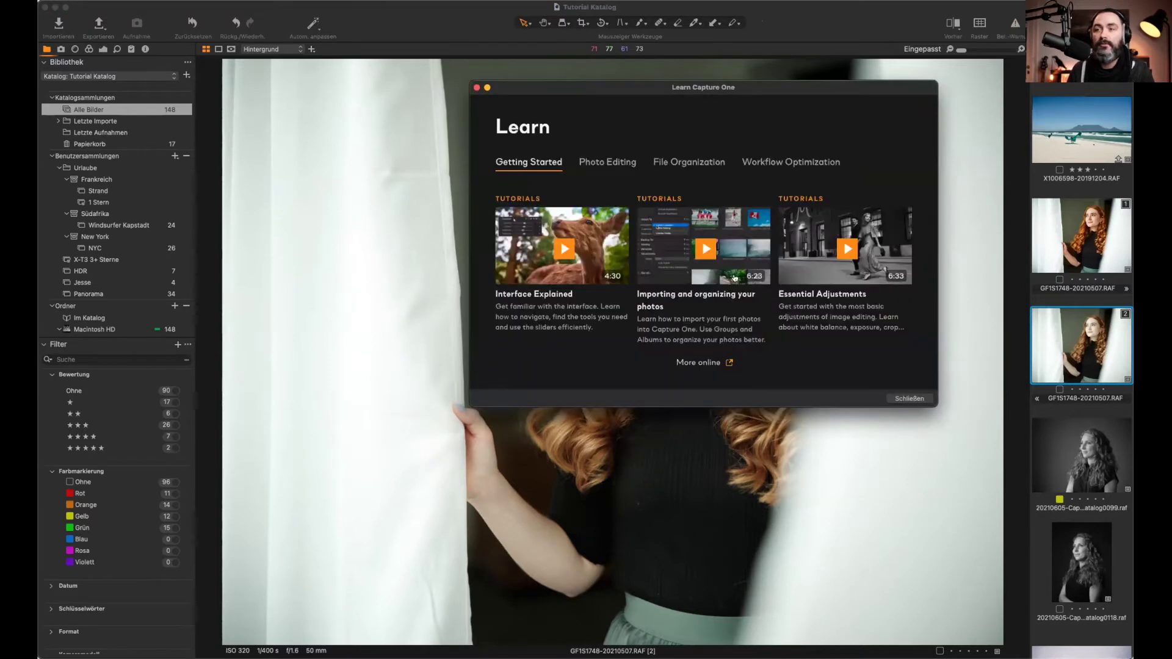
pyautogui.click(477, 88)
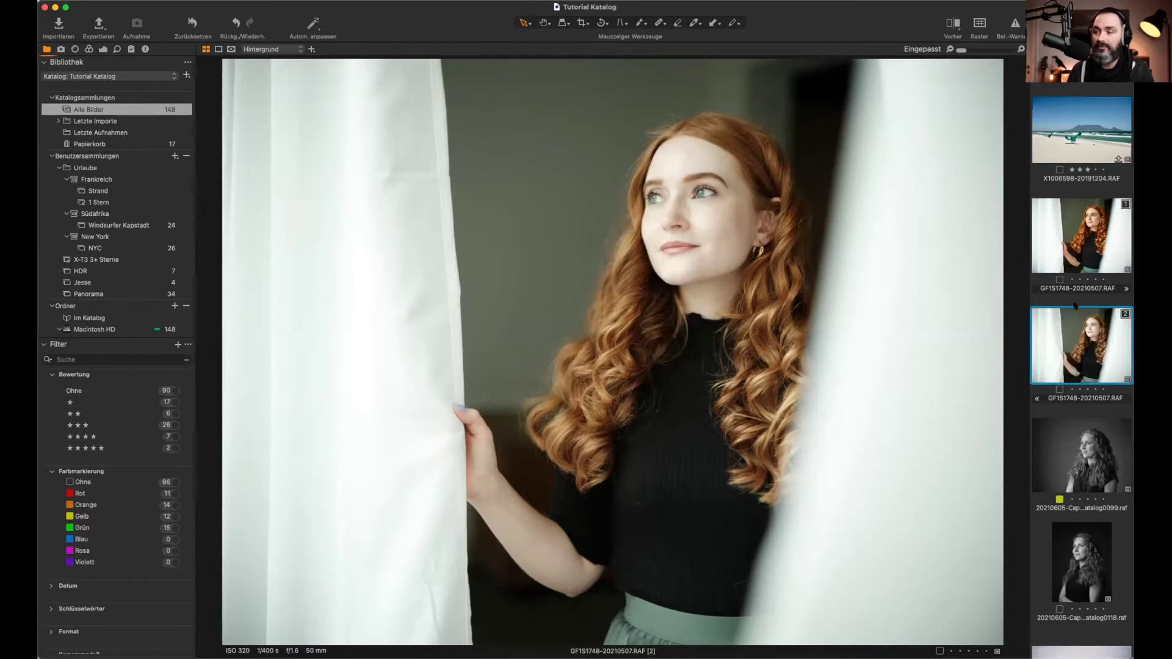
# Step: Open the beach photo X1006596-20191204.RAF and set its exposure to -1.83 and saturation to 100
pyautogui.scroll(4, 1081, 244)
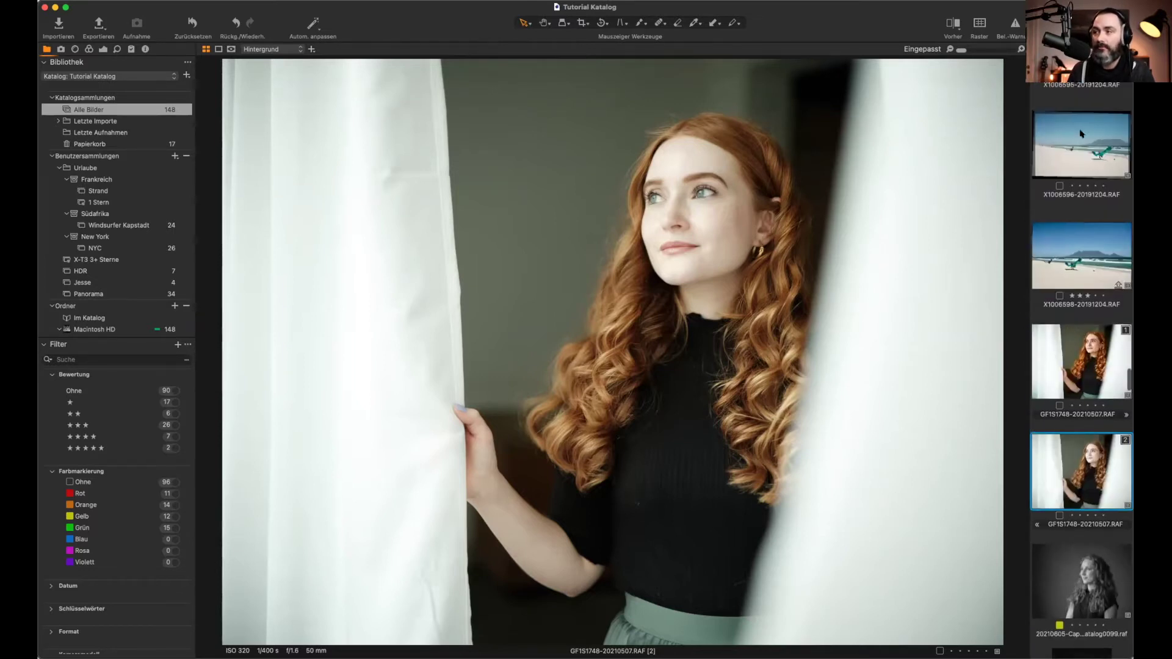
pyautogui.click(1085, 156)
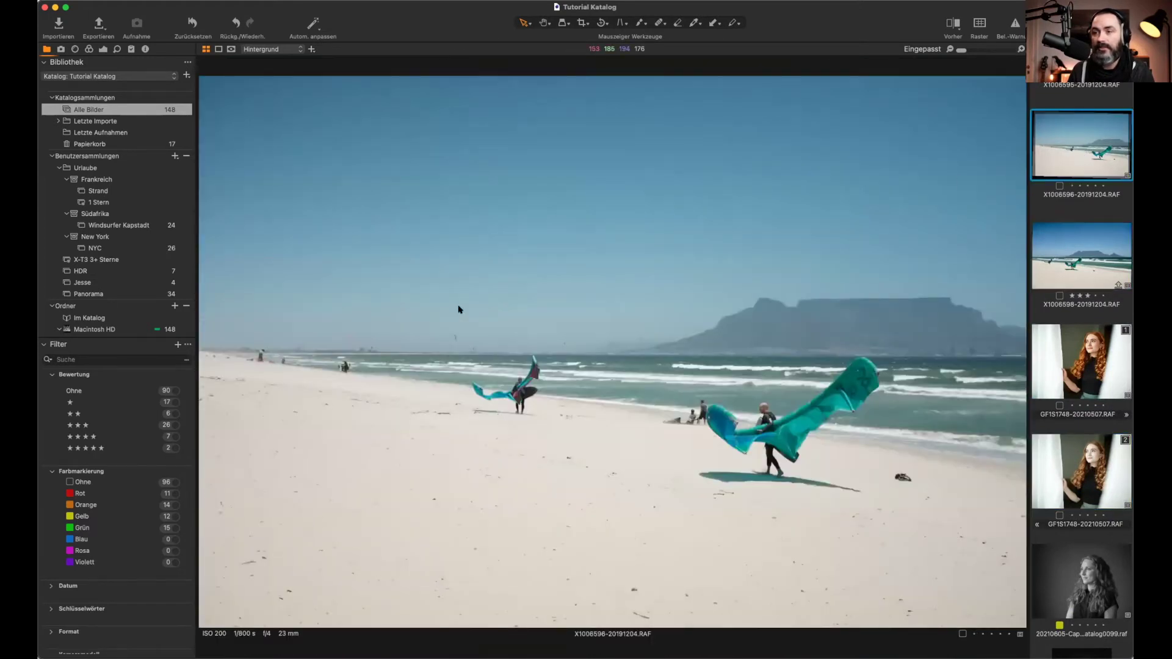
pyautogui.click(89, 49)
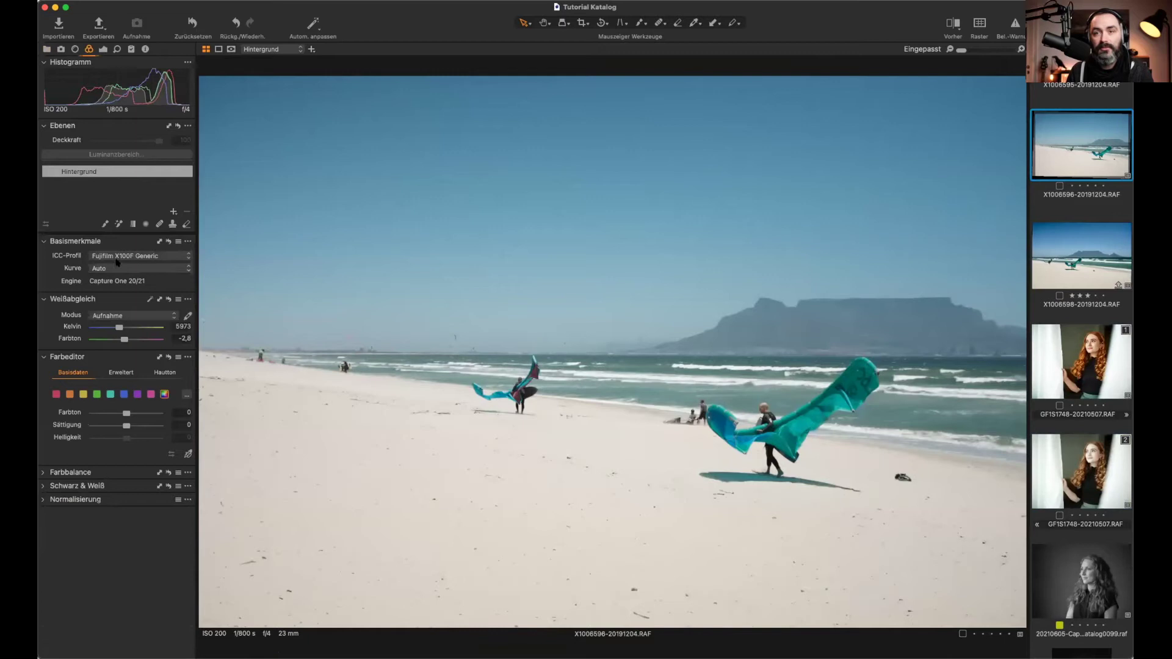
pyautogui.click(104, 49)
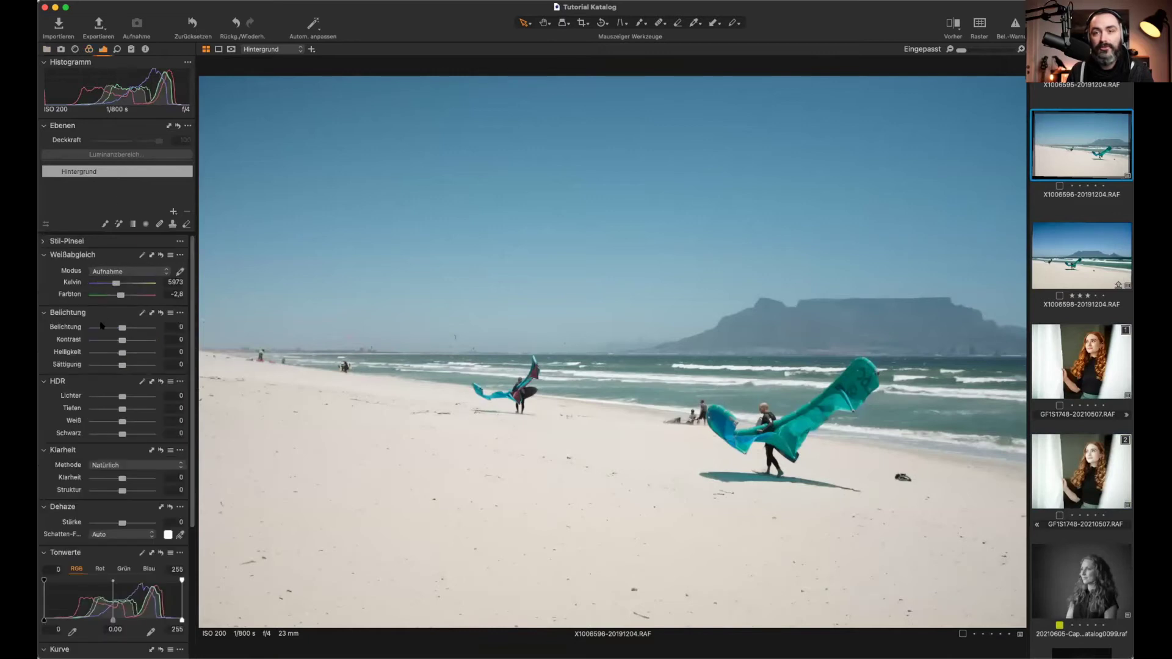
pyautogui.click(99, 327)
pyautogui.moveTo(99, 328); pyautogui.dragTo(186, 367)
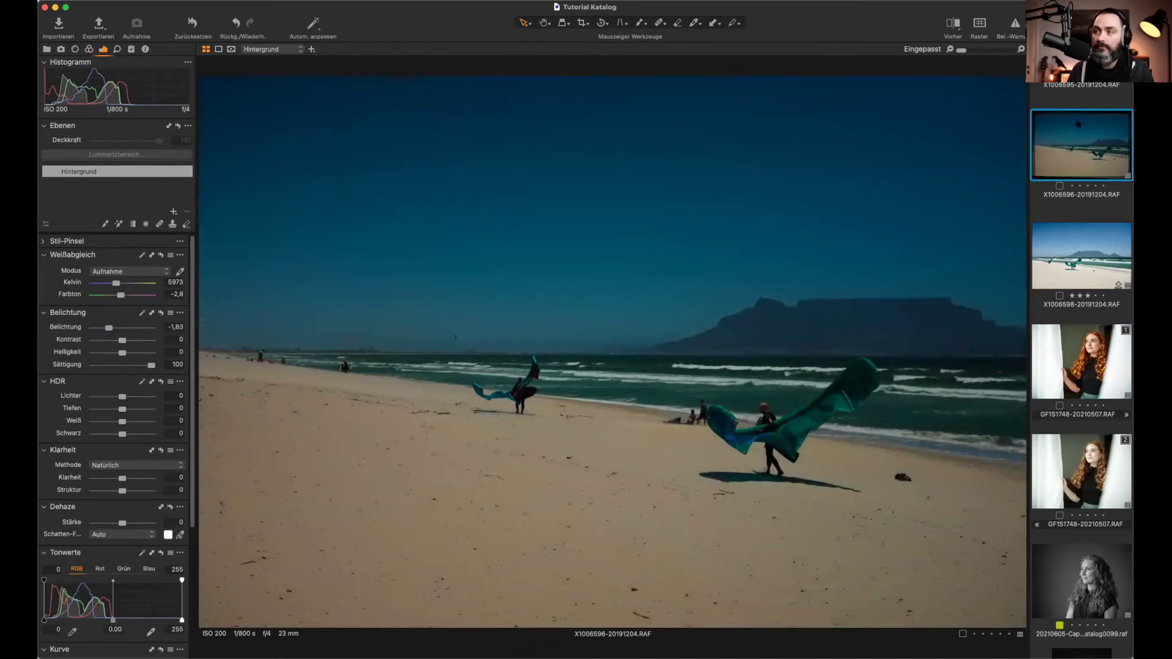
# Step: Try applying the copied exposure of -1.83 and saturation of 100 to beach photo X1006598-20191204.RAF
pyautogui.click(1076, 243)
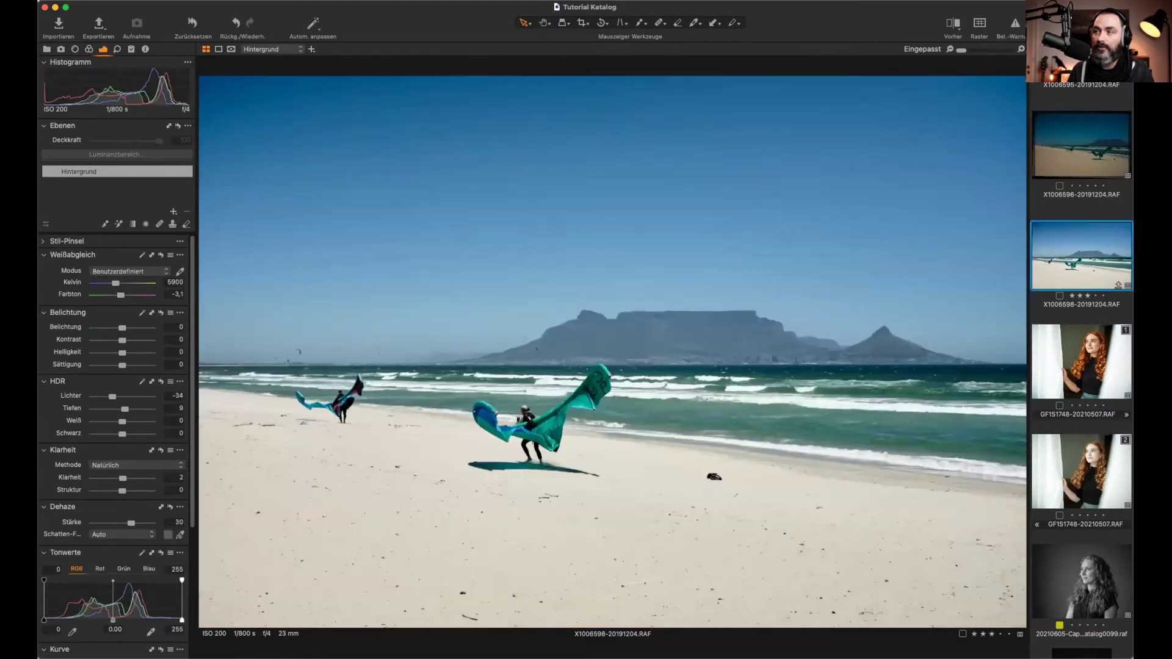
pyautogui.press('super+shift+v')
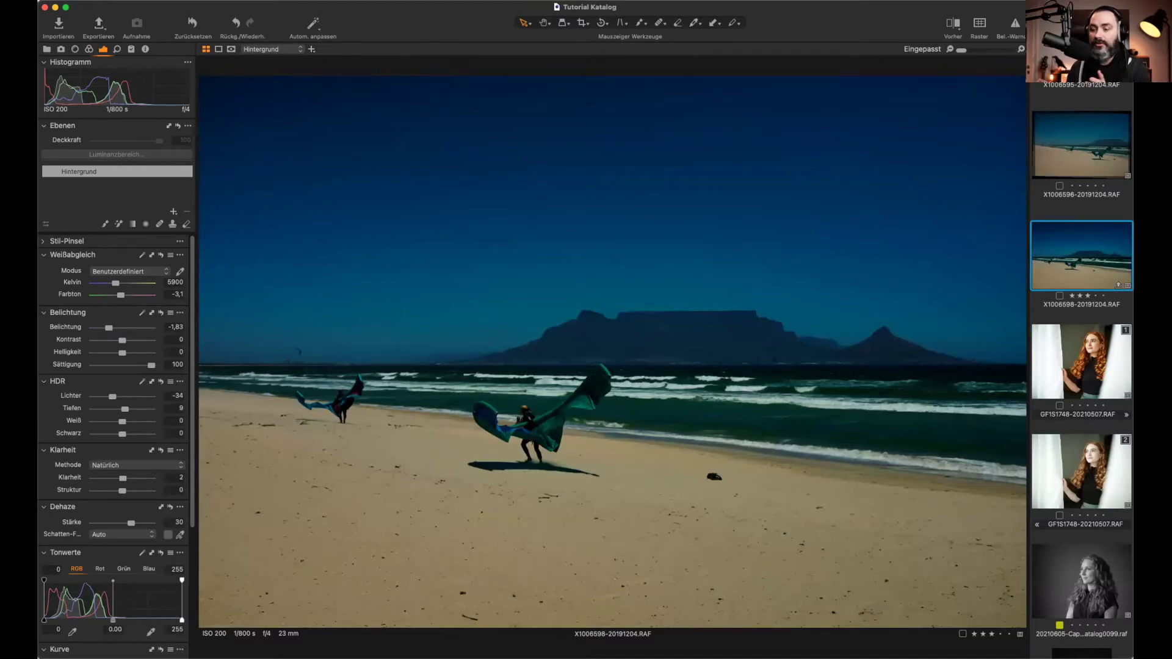
pyautogui.press('super+z')
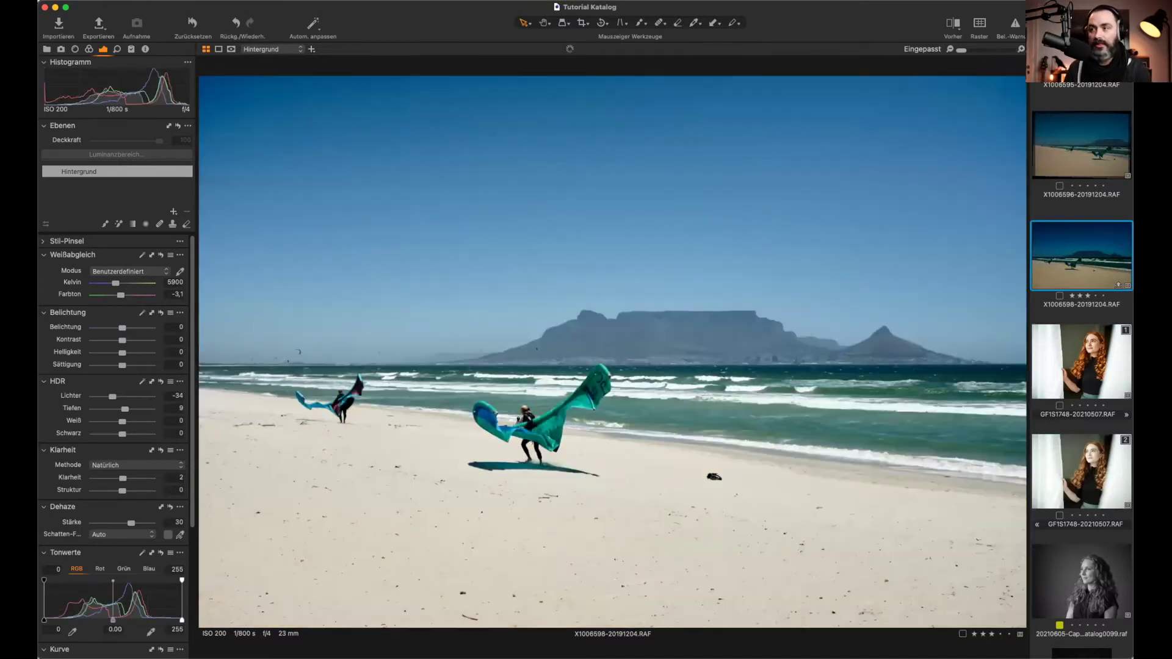
# Step: Undo the saturation and exposure changes on beach photo X1006596-20191204.RAF
pyautogui.press('Up')
pyautogui.press('super+z')
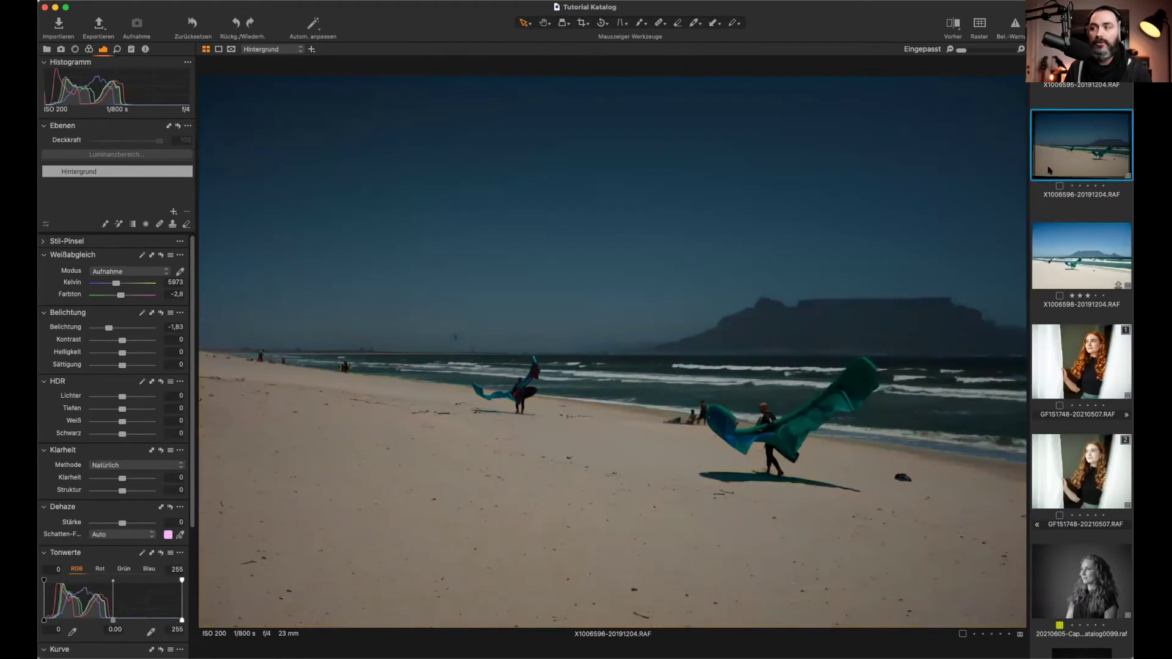
pyautogui.press('super+z')
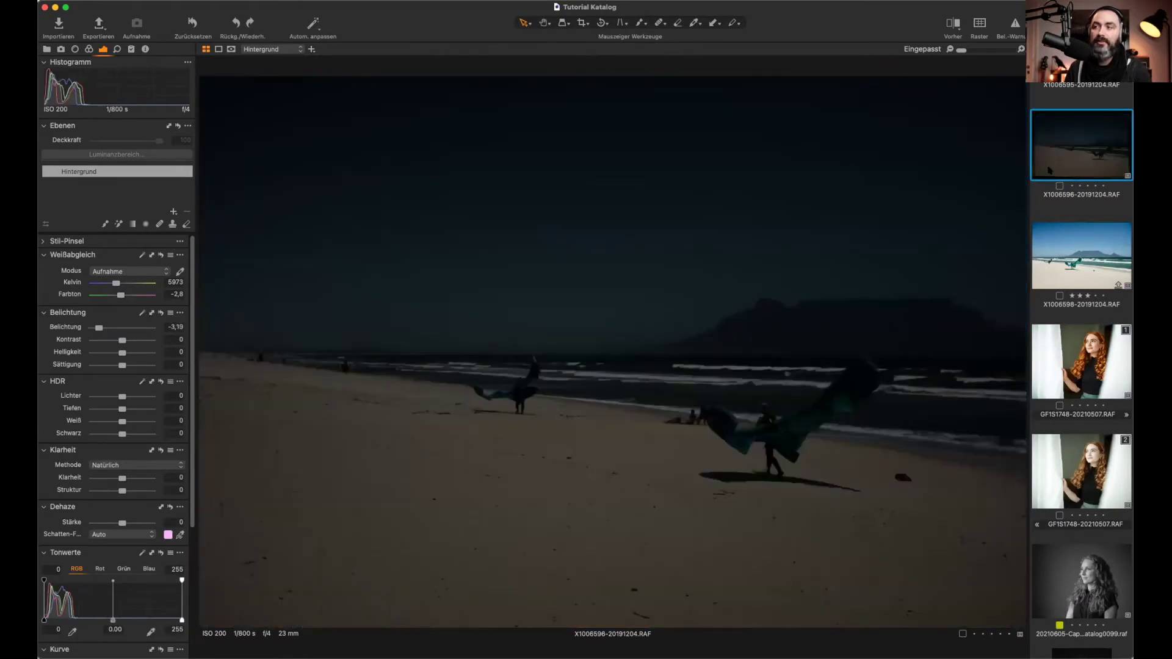
pyautogui.press('super+z')
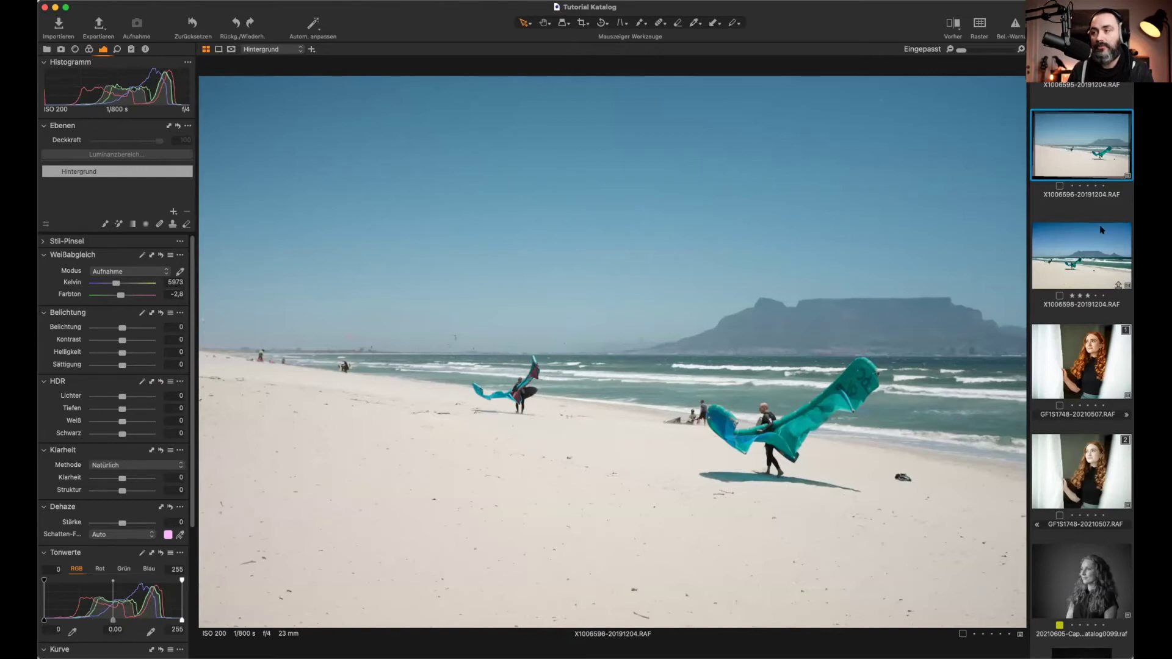
# Step: Show the catalog library and compare kite photos X1006591, X1006592 and X1006595 in the viewer
pyautogui.click(1070, 219)
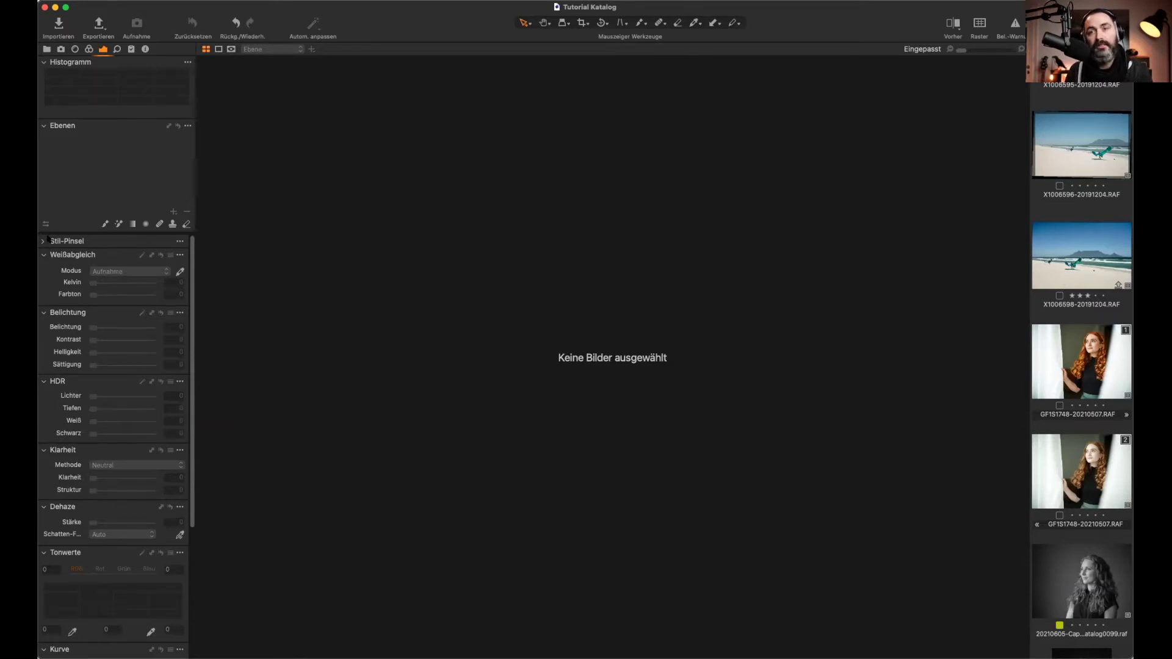
pyautogui.click(1098, 163)
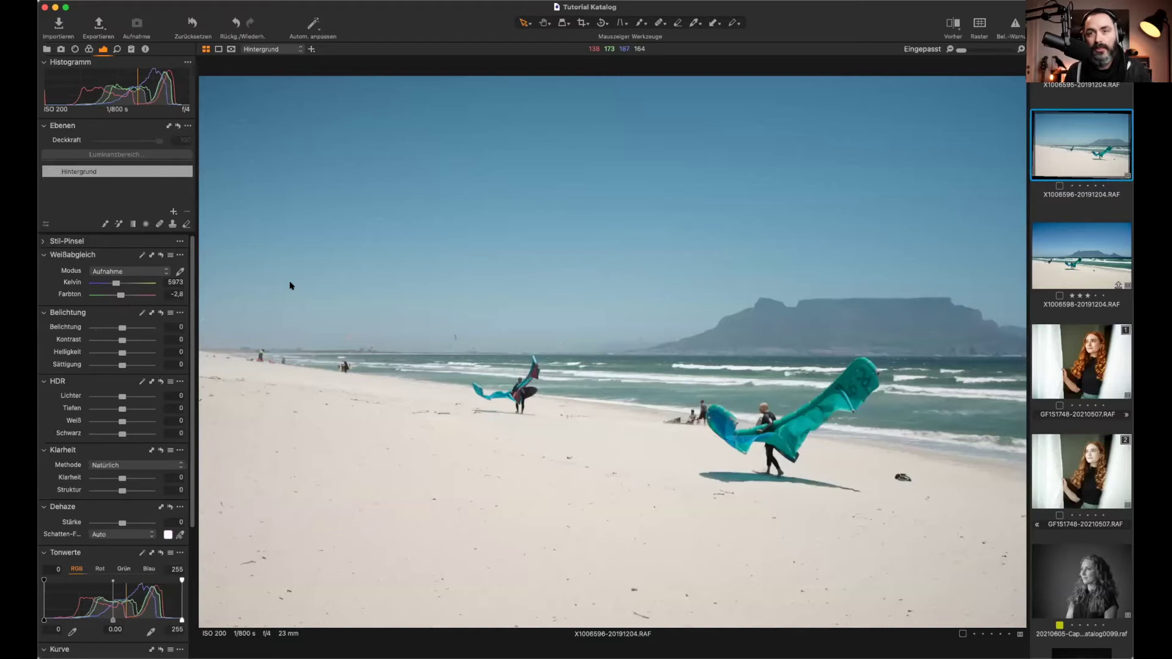
pyautogui.click(48, 49)
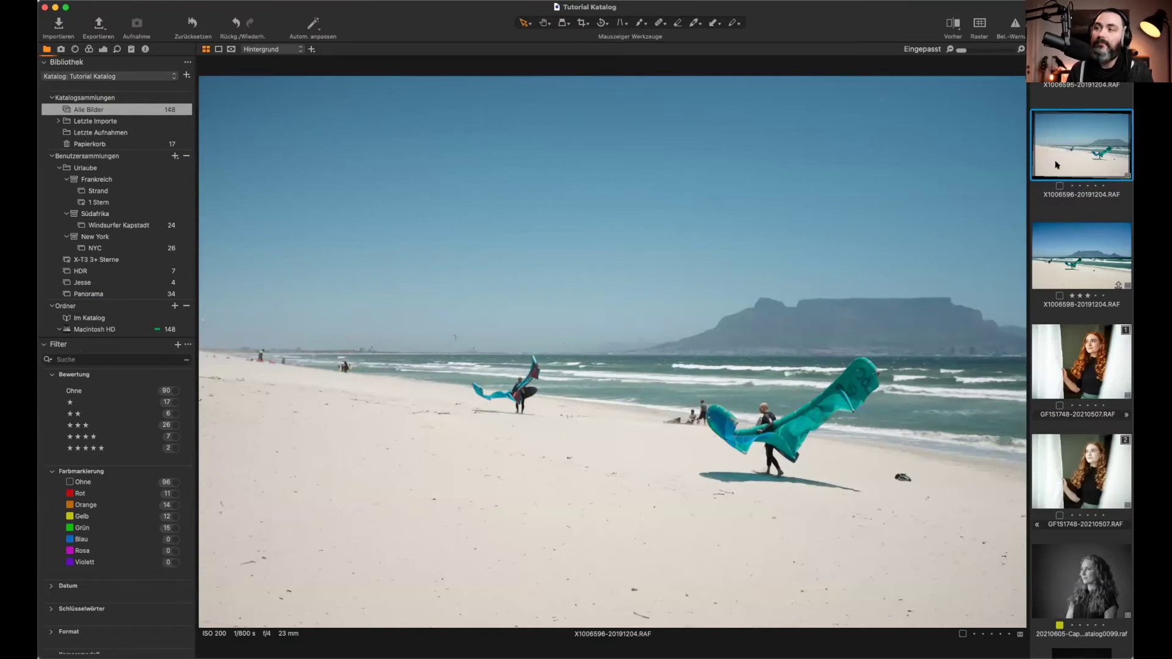
pyautogui.scroll(5, 1089, 260)
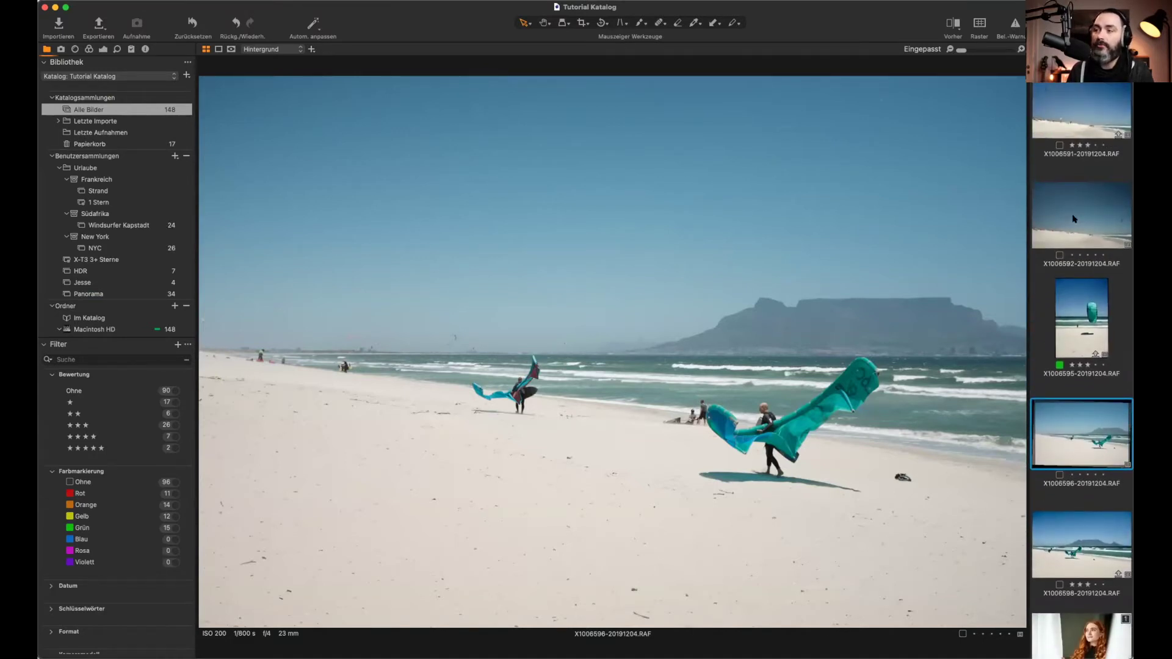
pyautogui.click(1074, 219)
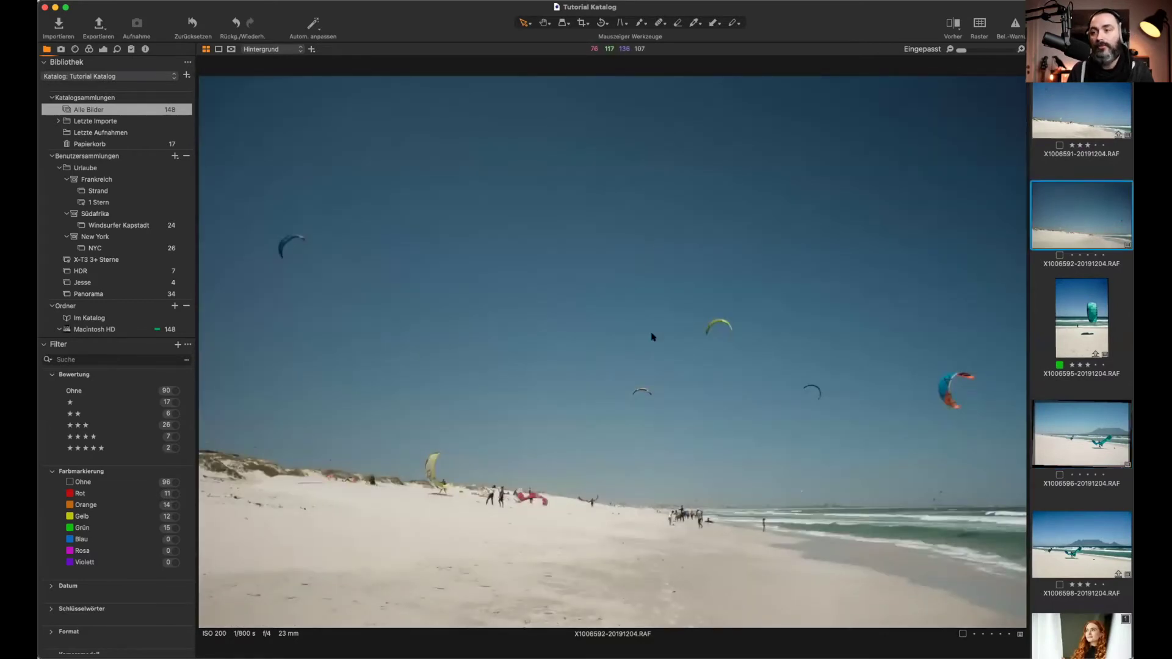
pyautogui.click(1059, 131)
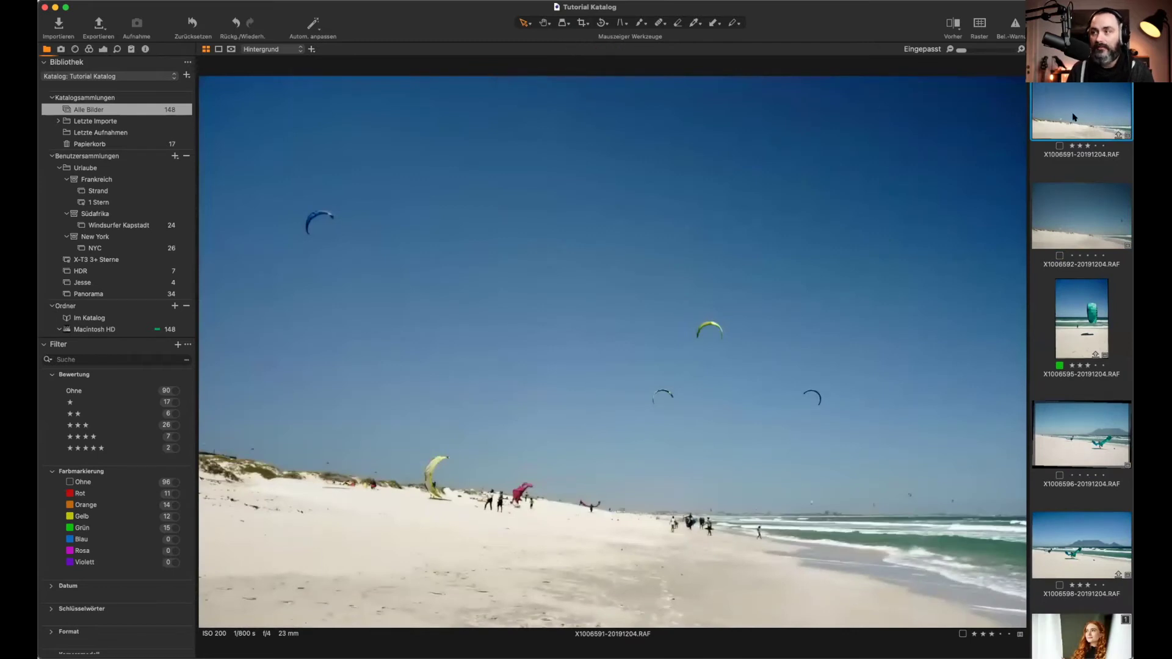
pyautogui.click(1081, 217)
pyautogui.press('Down')
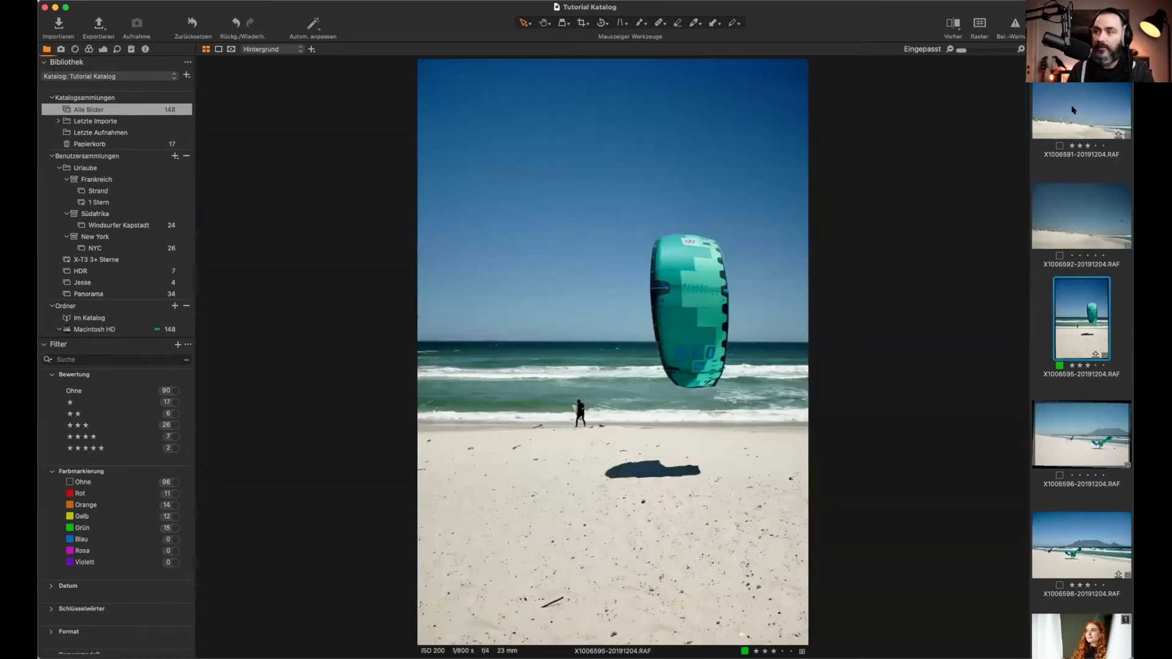
# Step: Open kite photo X1006591-20191204.RAF, tag it green and rate it four stars
pyautogui.click(1075, 113)
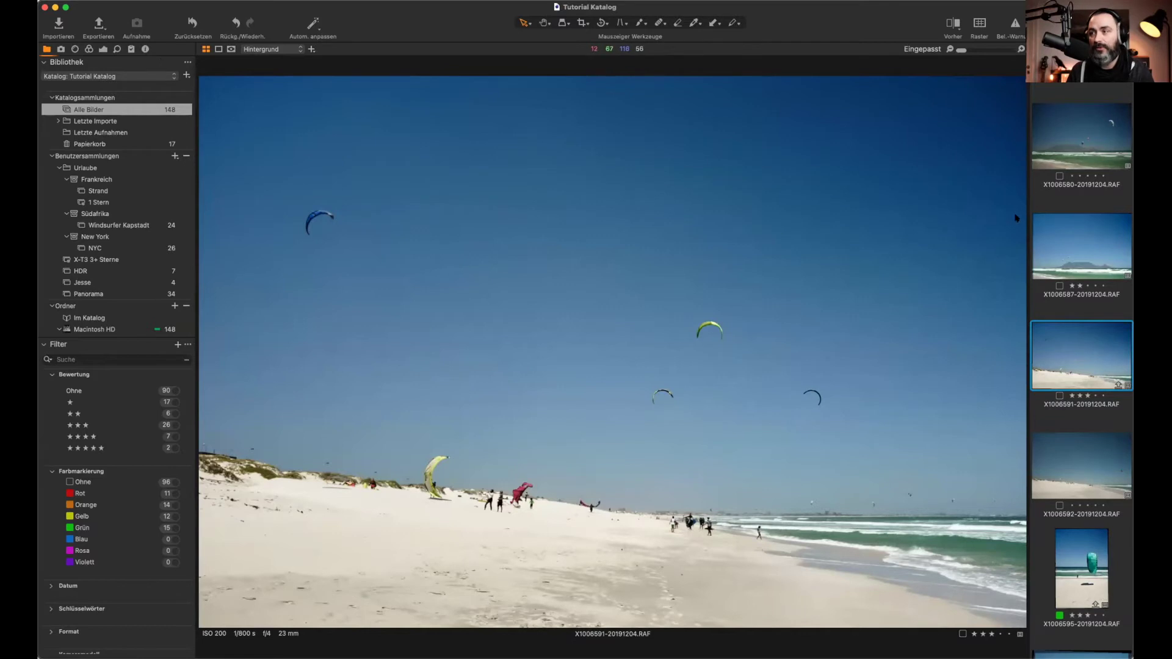
pyautogui.scroll(5, 1061, 263)
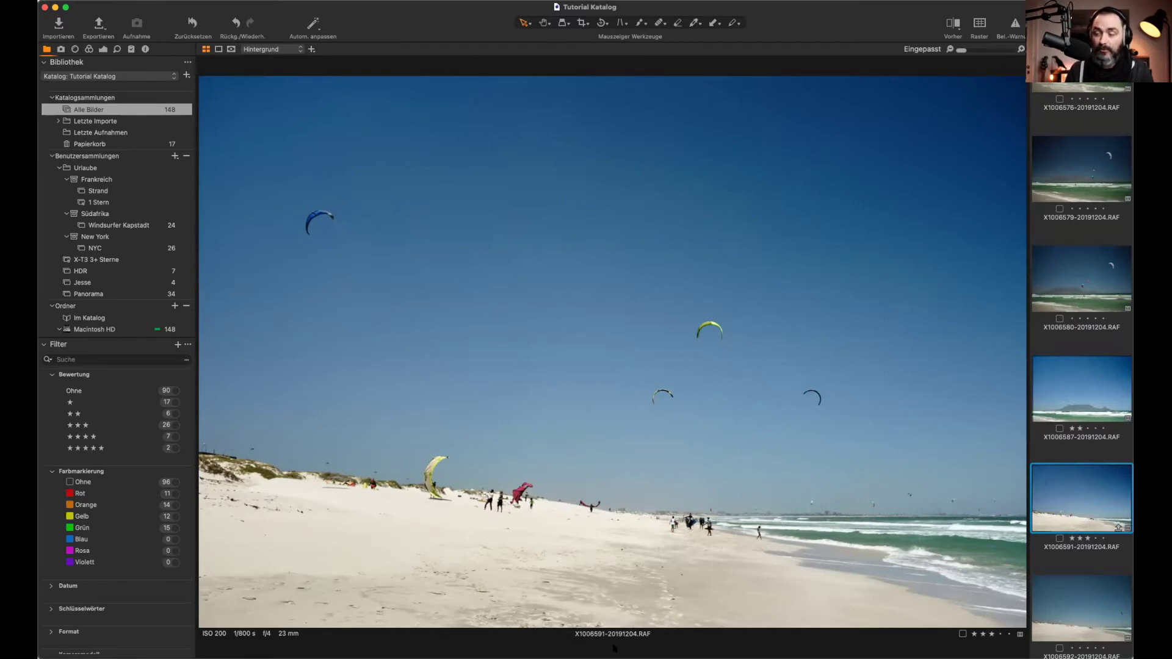
pyautogui.click(963, 636)
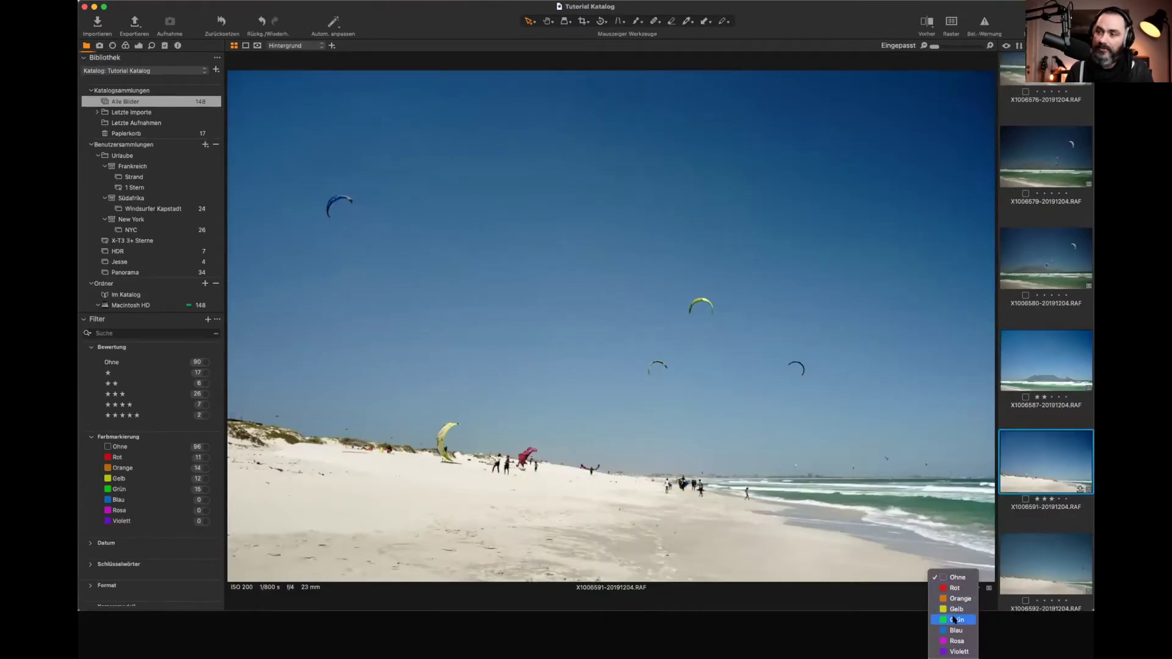
pyautogui.click(957, 619)
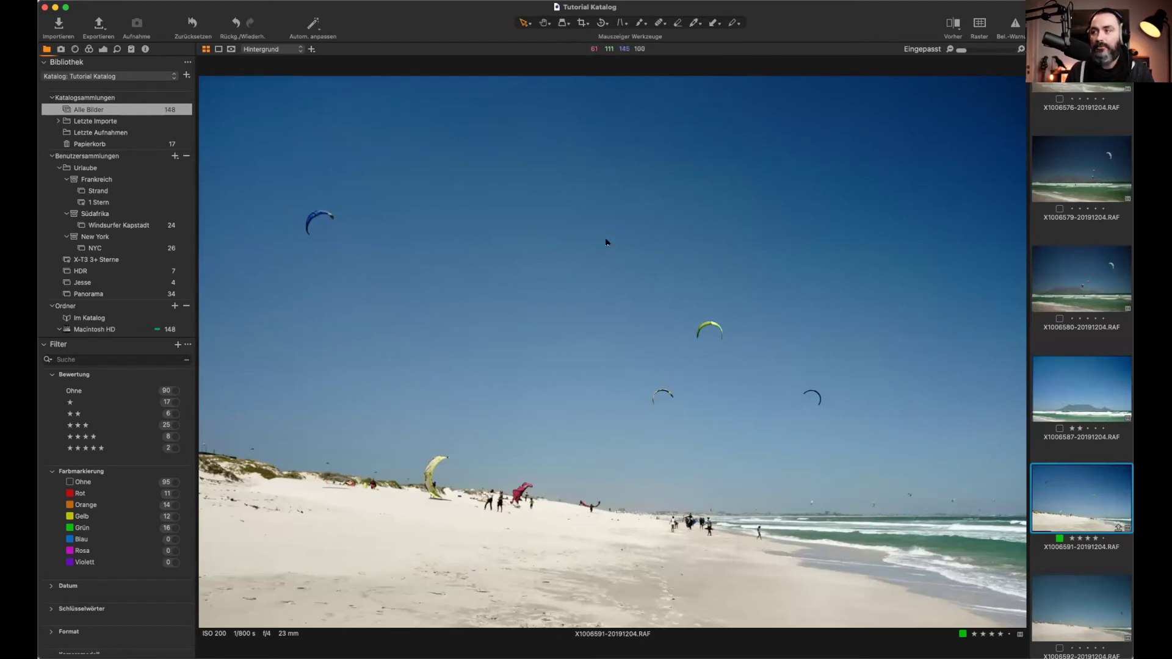
# Step: Place two colour readouts on X1006591-20191204.RAF, one in the sky beside the blue kite and one on the sand by the yellow kite
pyautogui.click(698, 24)
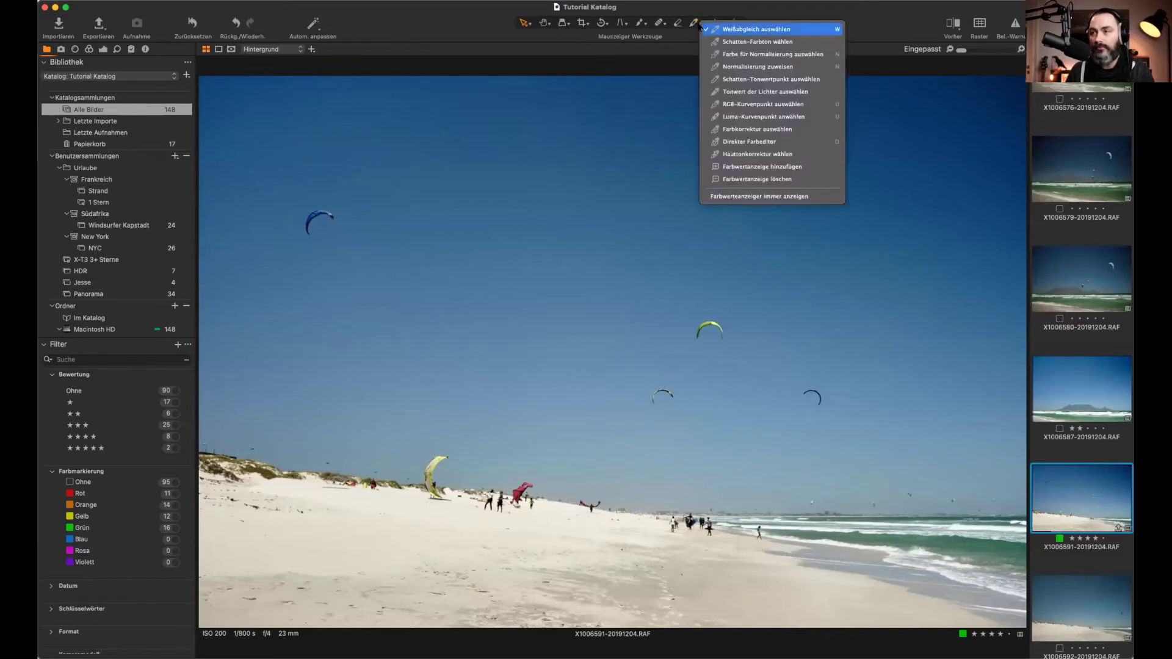
pyautogui.click(720, 166)
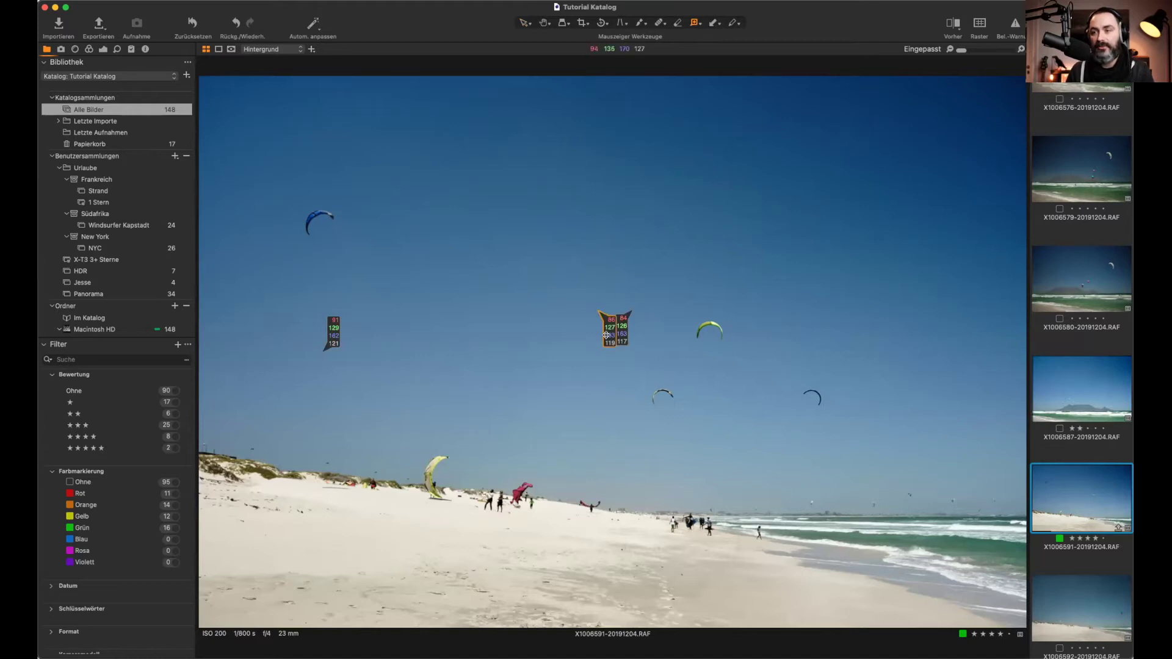
pyautogui.press('BackSpace')
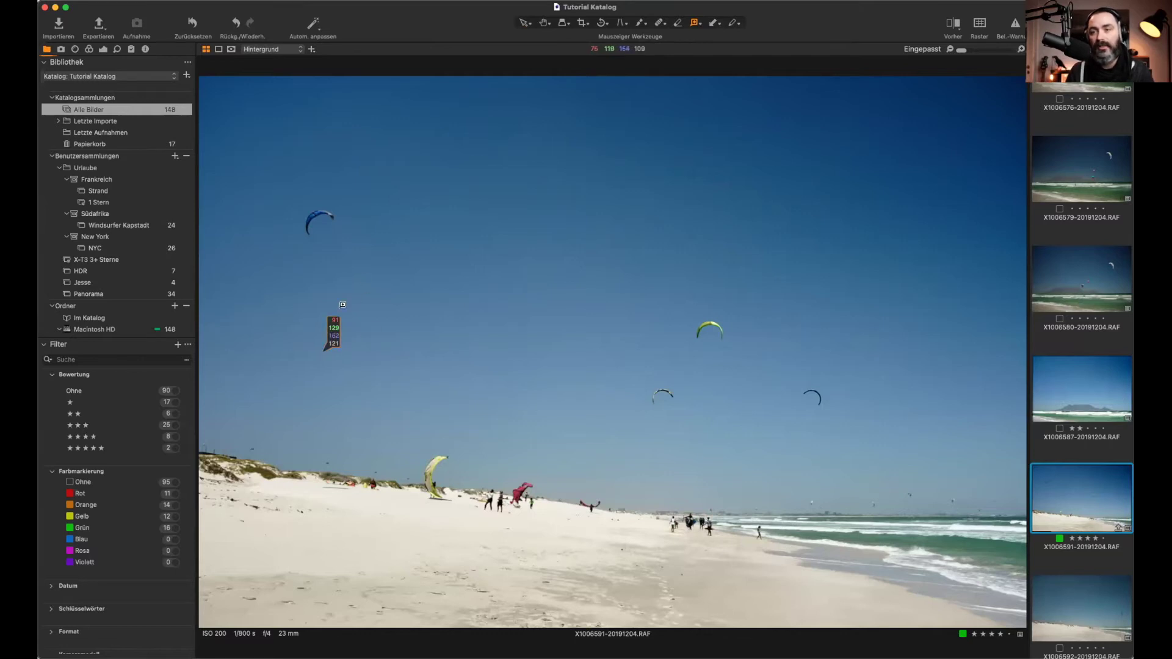
pyautogui.moveTo(331, 336)
pyautogui.mouseDown()
pyautogui.moveTo(611, 209)
pyautogui.moveTo(583, 194)
pyautogui.moveTo(374, 202)
pyautogui.moveTo(391, 208)
pyautogui.moveTo(275, 153)
pyautogui.moveTo(294, 124)
pyautogui.moveTo(617, 297)
pyautogui.moveTo(442, 257)
pyautogui.mouseUp()
pyautogui.click(422, 248)
pyautogui.click(405, 492)
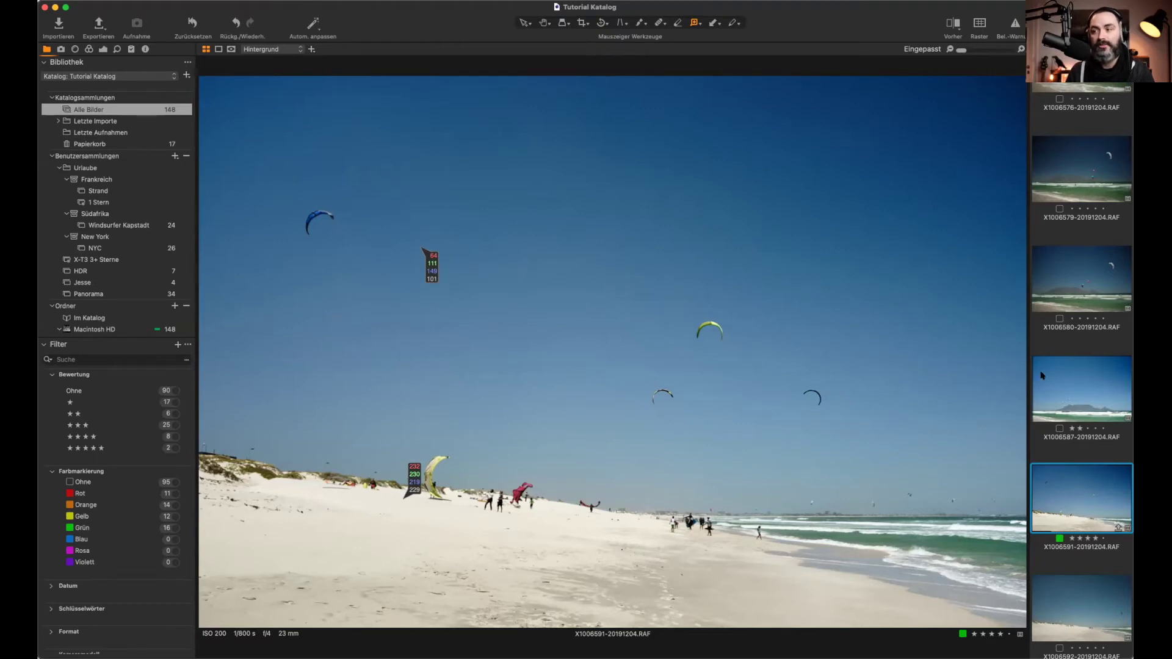
# Step: Open Table Mountain photo X1006587-20191204.RAF and examine the colour readouts on it
pyautogui.press('v')
pyautogui.click(1070, 396)
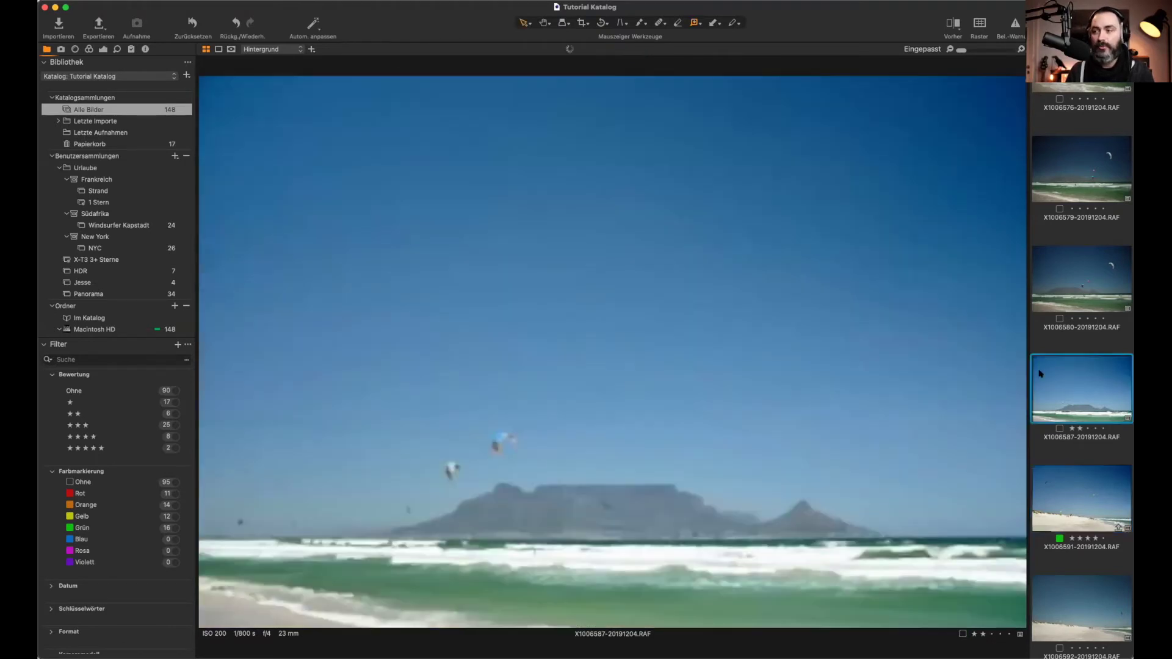
pyautogui.click(696, 23)
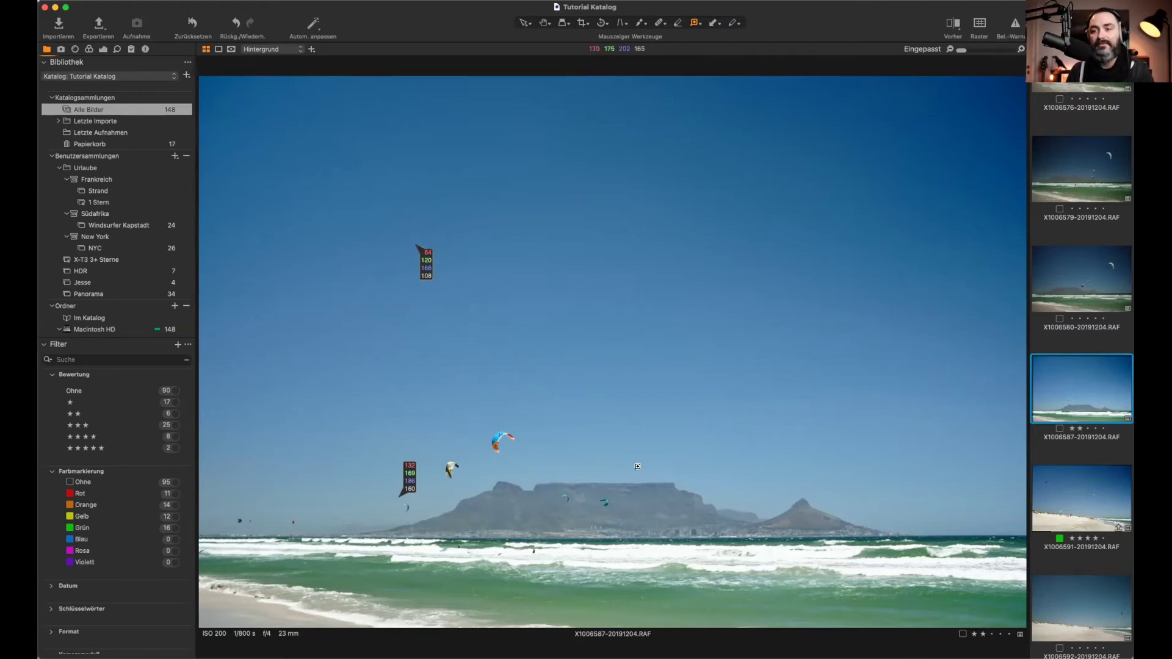
# Step: On portrait GF1S1748-20210507.RAF variant 1, keep one colour readout on the left curtain, add one on the dark wall and return to the Select tool
pyautogui.scroll(20, 1083, 423)
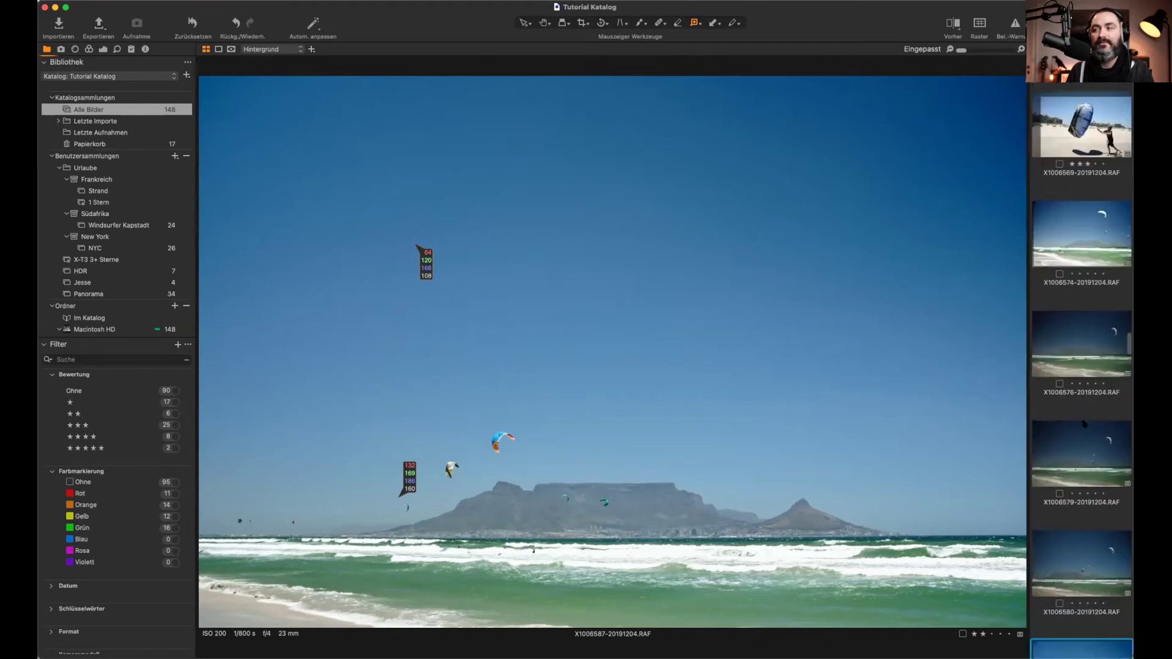
pyautogui.scroll(20, 1084, 423)
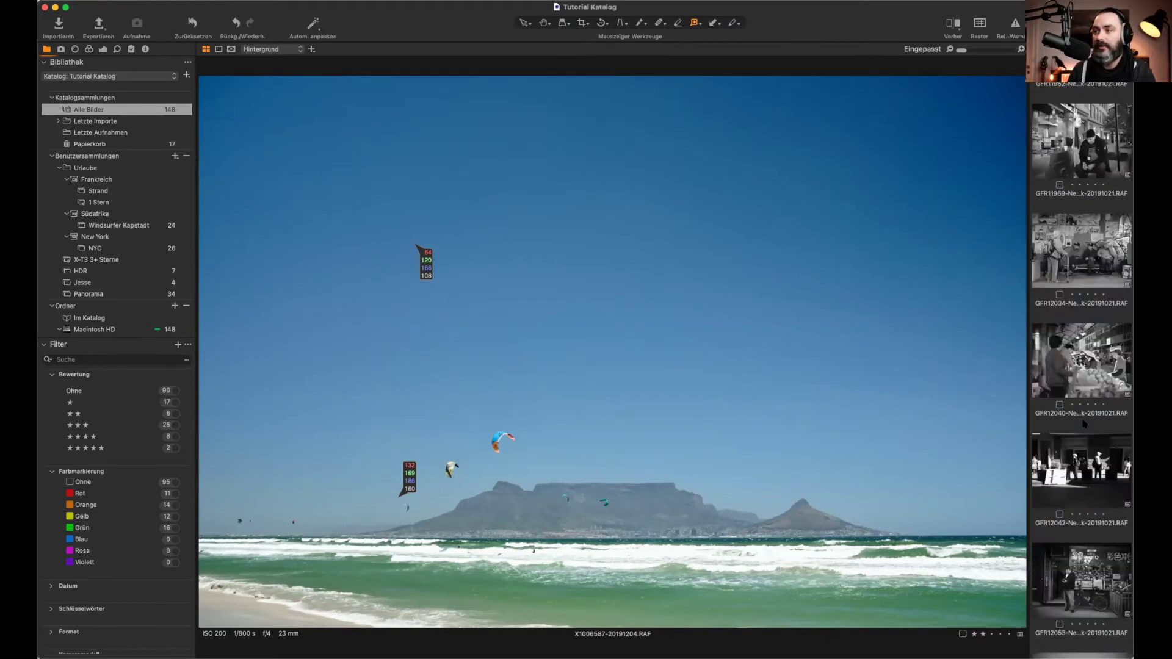
pyautogui.press('super+d')
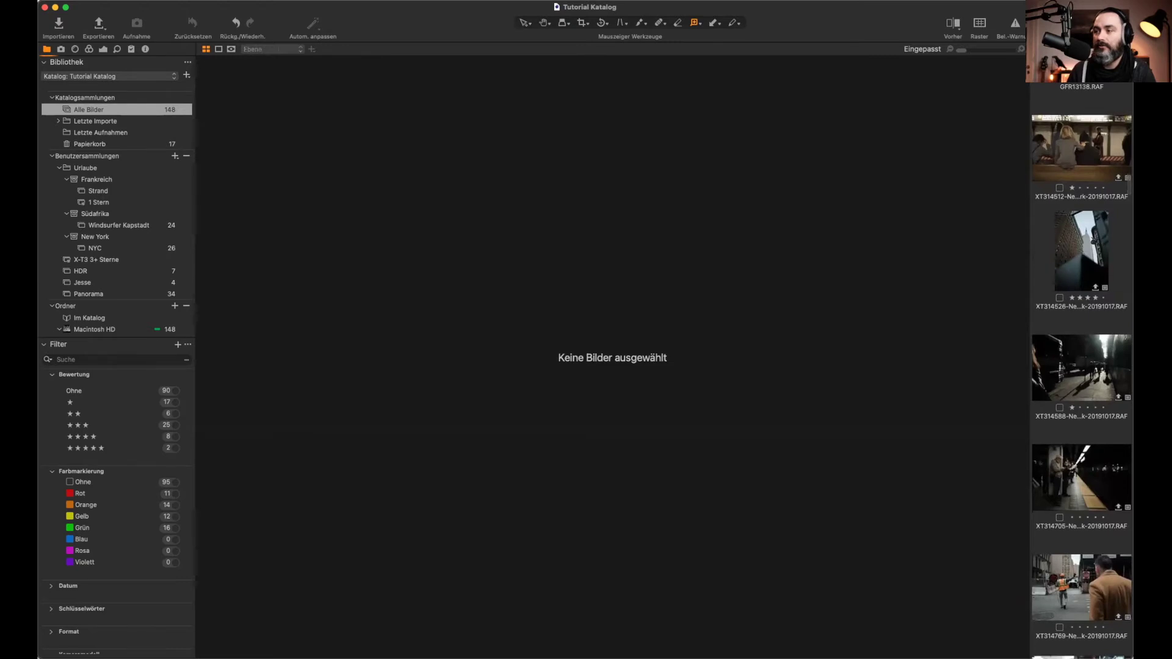
pyautogui.scroll(-5, 1084, 423)
pyautogui.scroll(-20, 1058, 273)
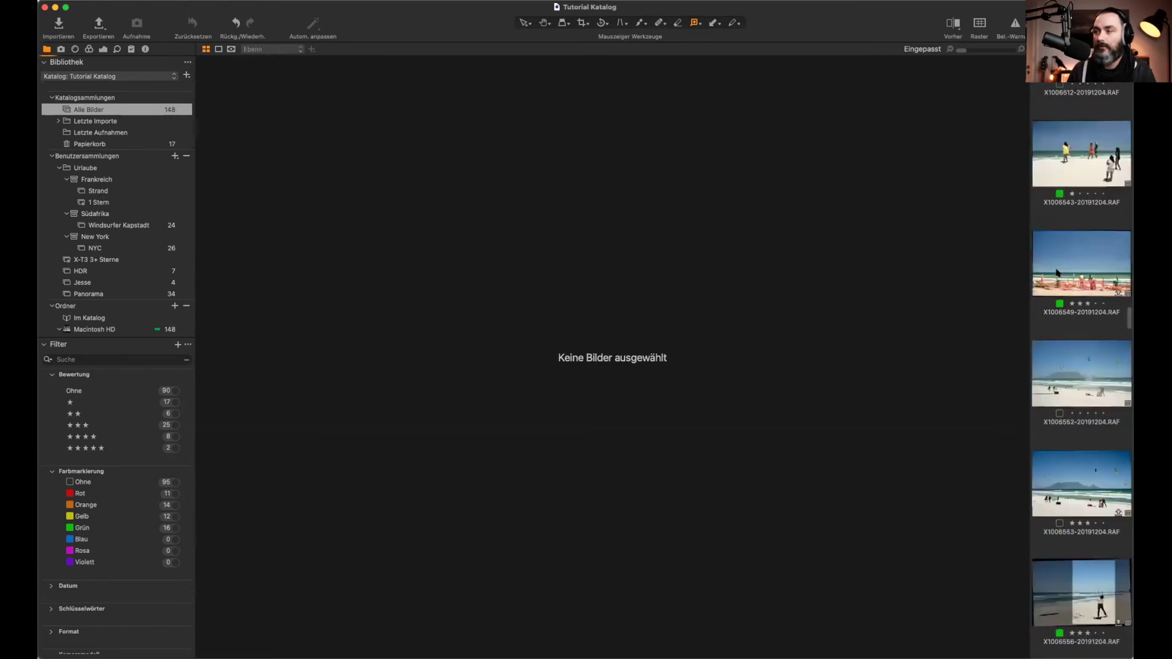
pyautogui.scroll(10, 1058, 273)
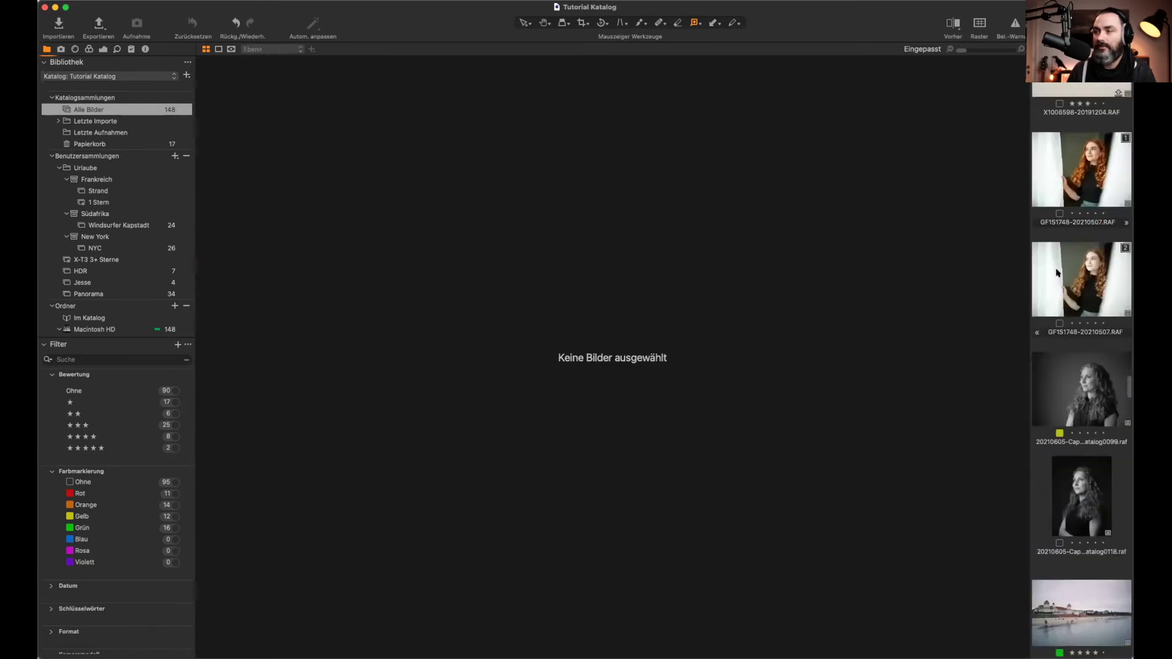
pyautogui.click(1062, 257)
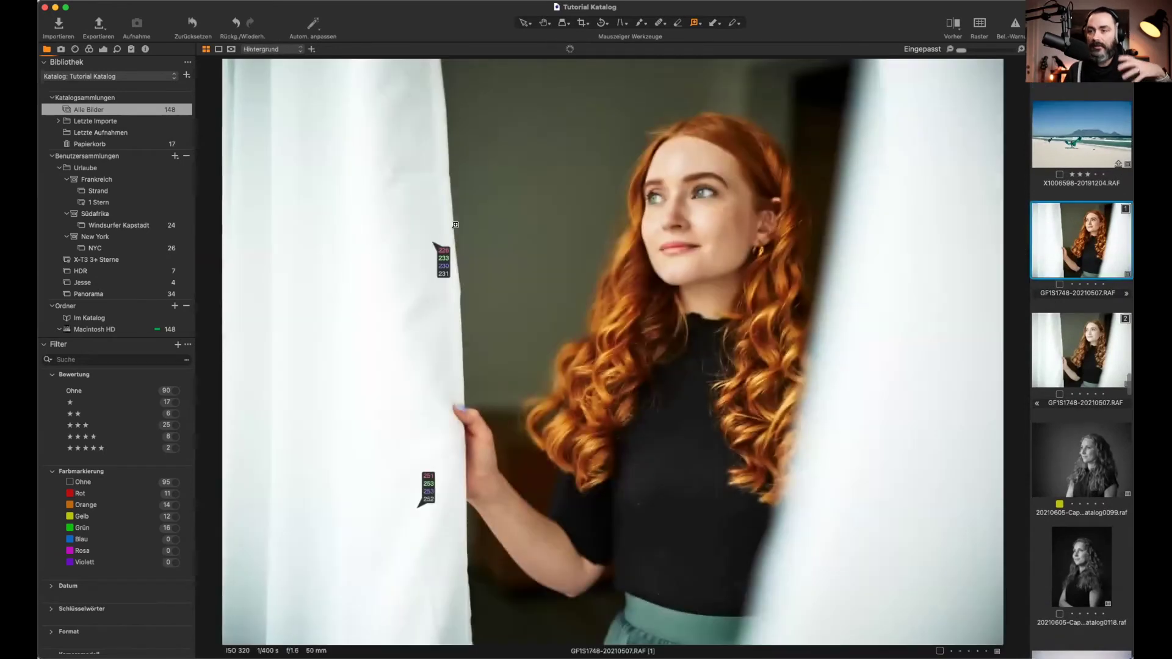
pyautogui.click(357, 245)
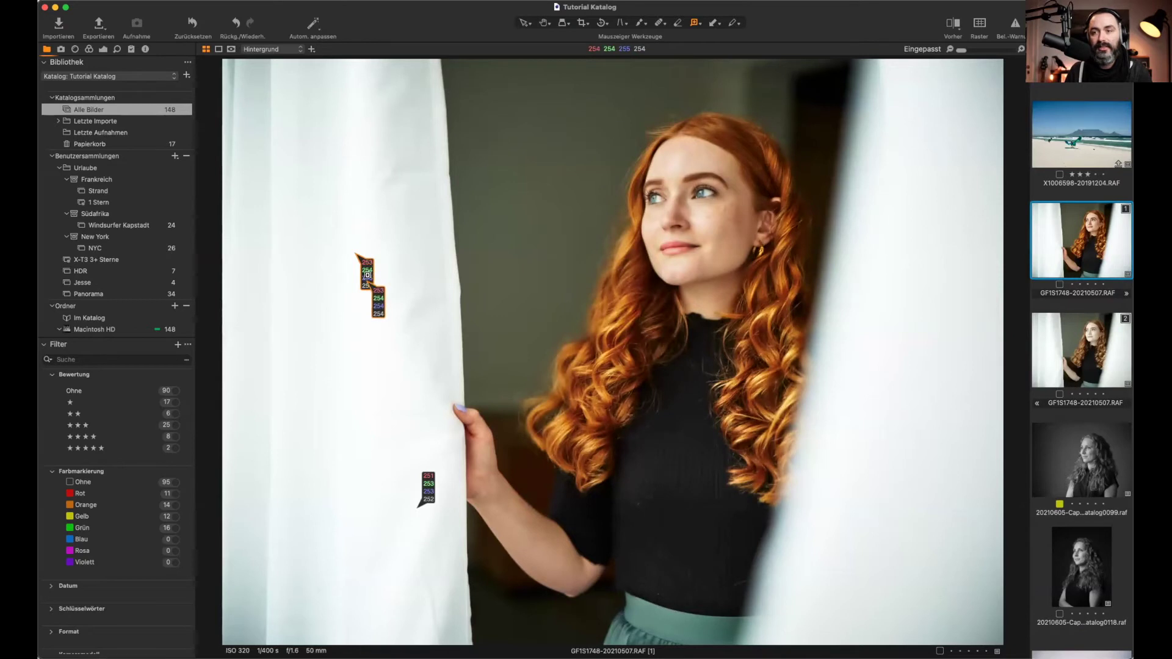
pyautogui.click(431, 489)
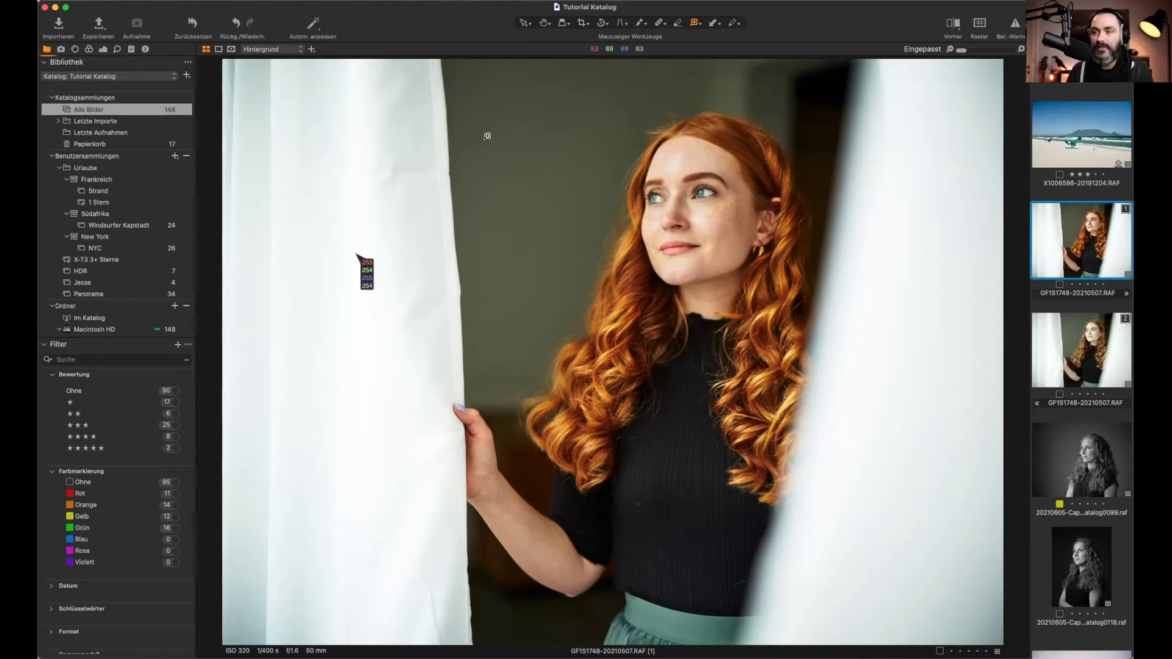
pyautogui.click(543, 211)
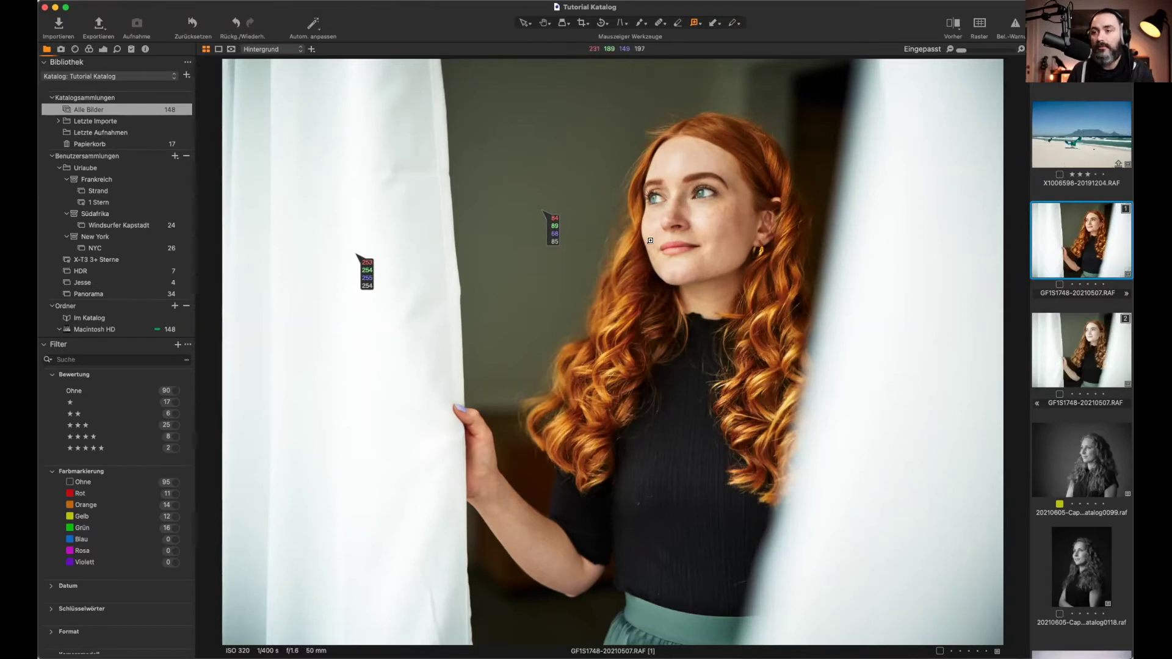
pyautogui.click(520, 23)
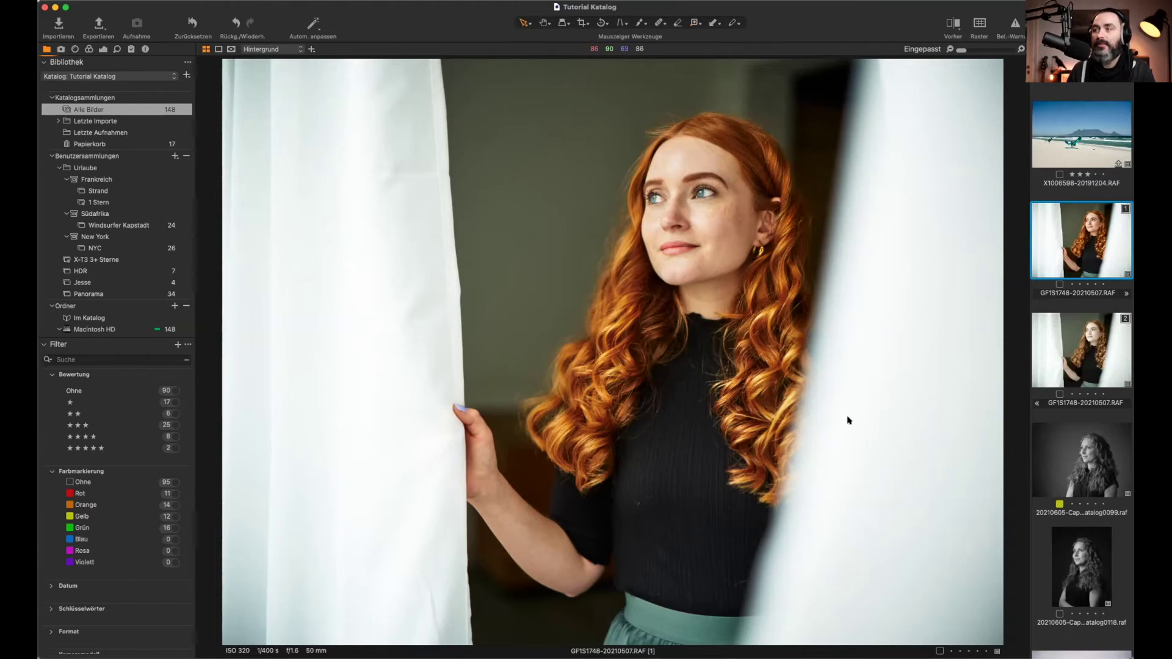
# Step: Find the Cape Town beach photos in the browser and view X1006452, X1006453 and X1006455 one at a time, ending on X1006452
pyautogui.scroll(-15, 1118, 432)
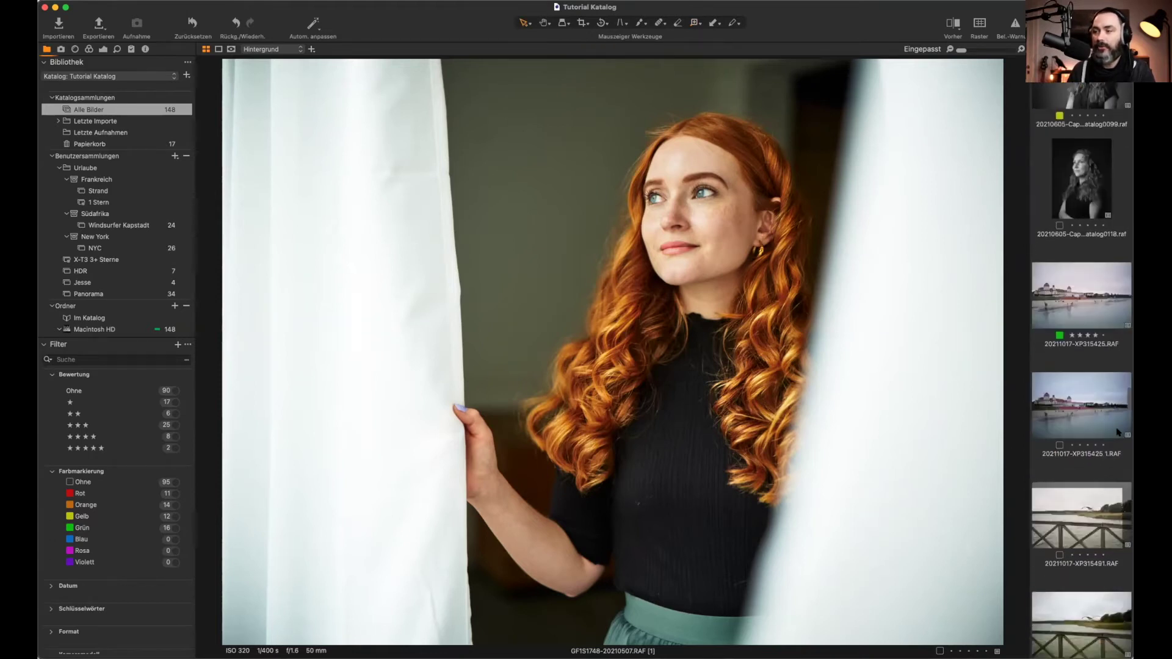
pyautogui.scroll(-15, 1119, 433)
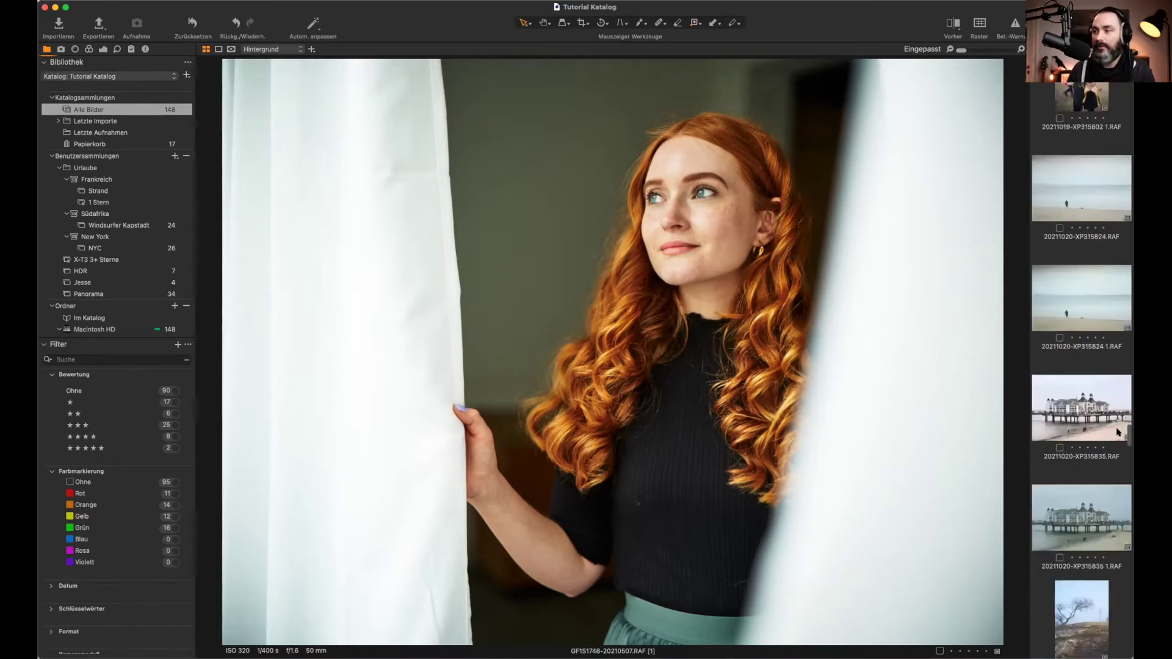
pyautogui.scroll(-15, 1119, 433)
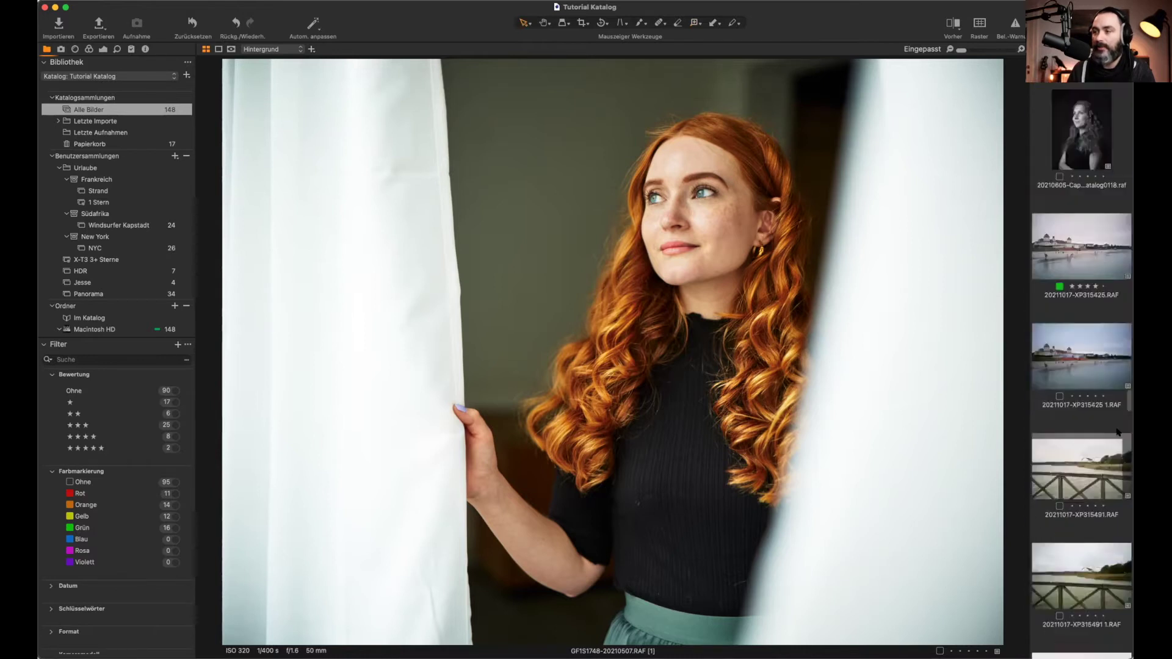
pyautogui.scroll(-15, 1119, 432)
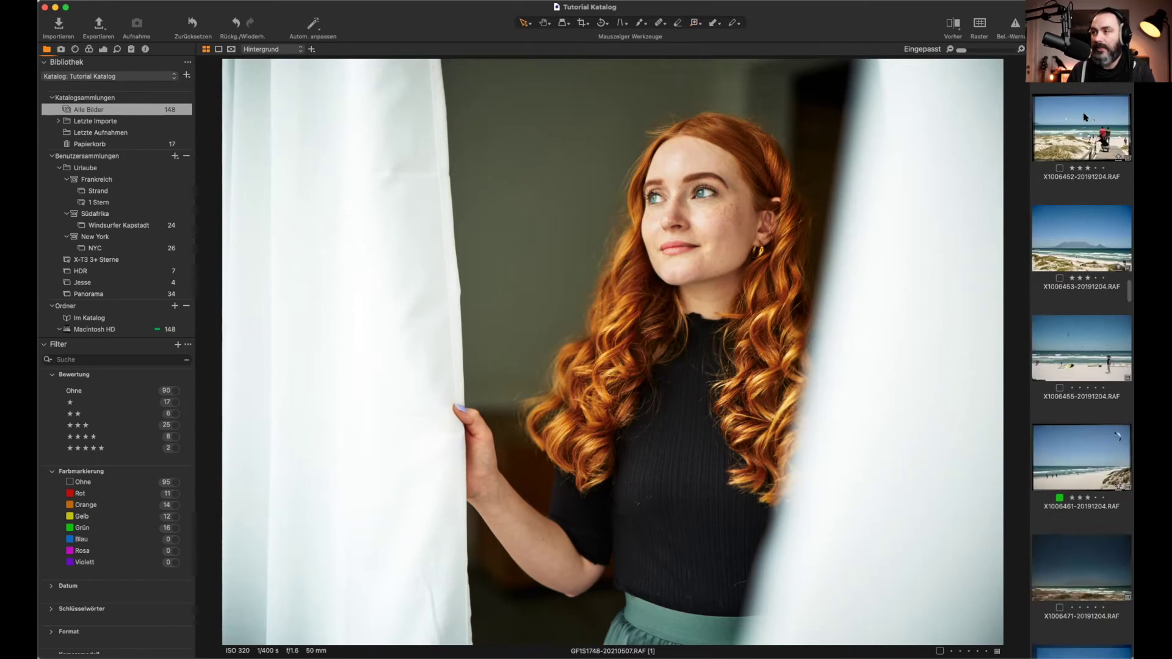
pyautogui.click(1084, 117)
pyautogui.click(1081, 238)
pyautogui.click(1078, 349)
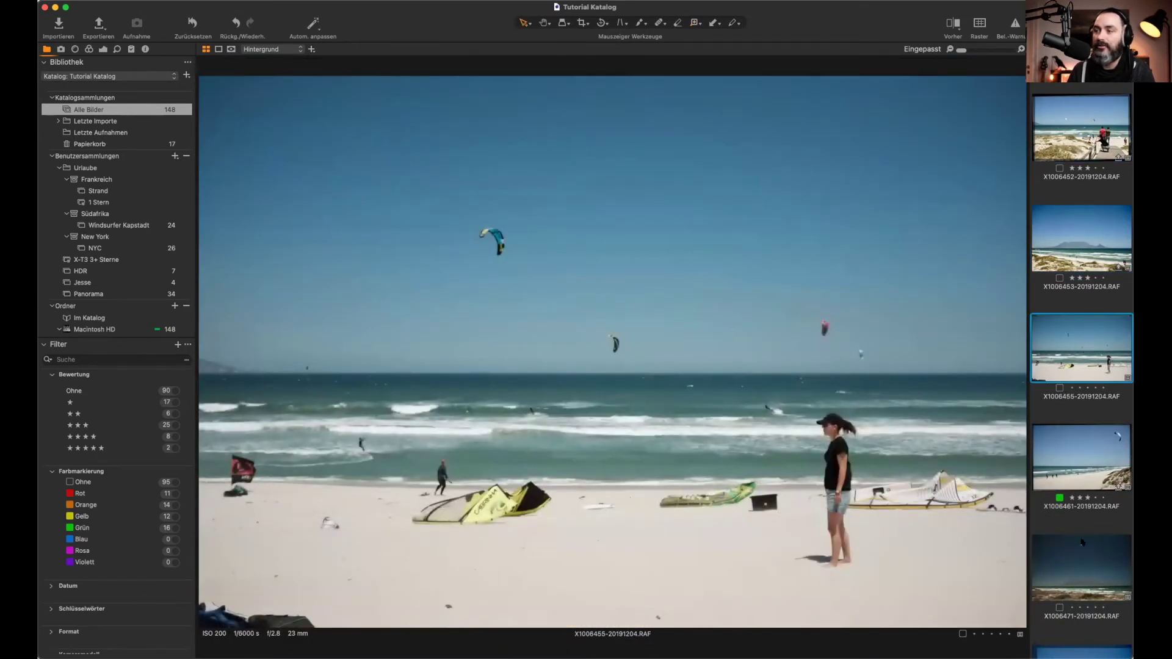
pyautogui.click(1082, 142)
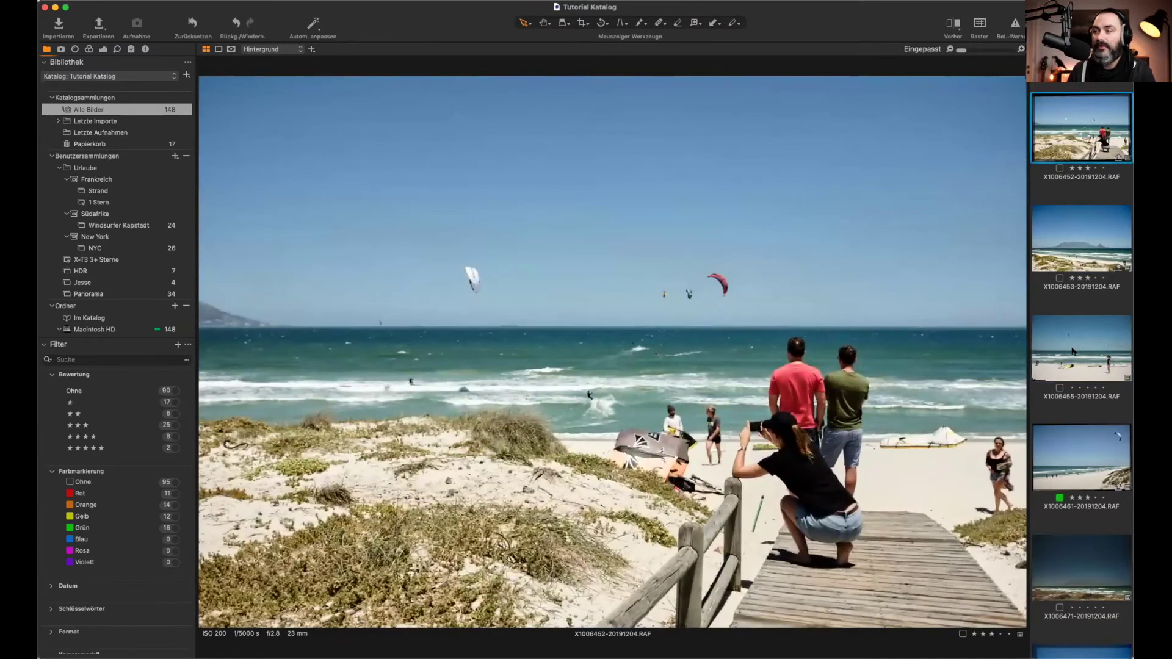
# Step: Select photos X1006453, X1006455, X1006461 and X1006471 together to show them side by side in the viewer
pyautogui.click(1066, 264)
pyautogui.keyDown('super'); pyautogui.click(1068, 355); pyautogui.keyUp('super')
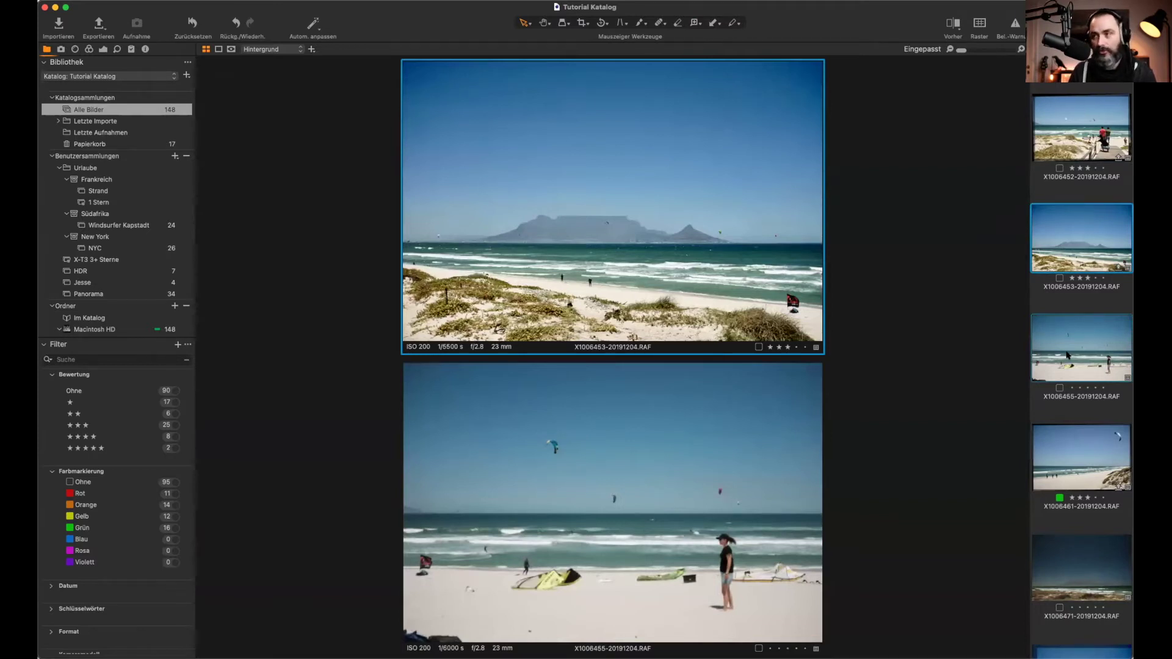
pyautogui.keyDown('super'); pyautogui.click(1073, 446); pyautogui.keyUp('super')
pyautogui.keyDown('super'); pyautogui.click(1068, 567); pyautogui.keyUp('super')
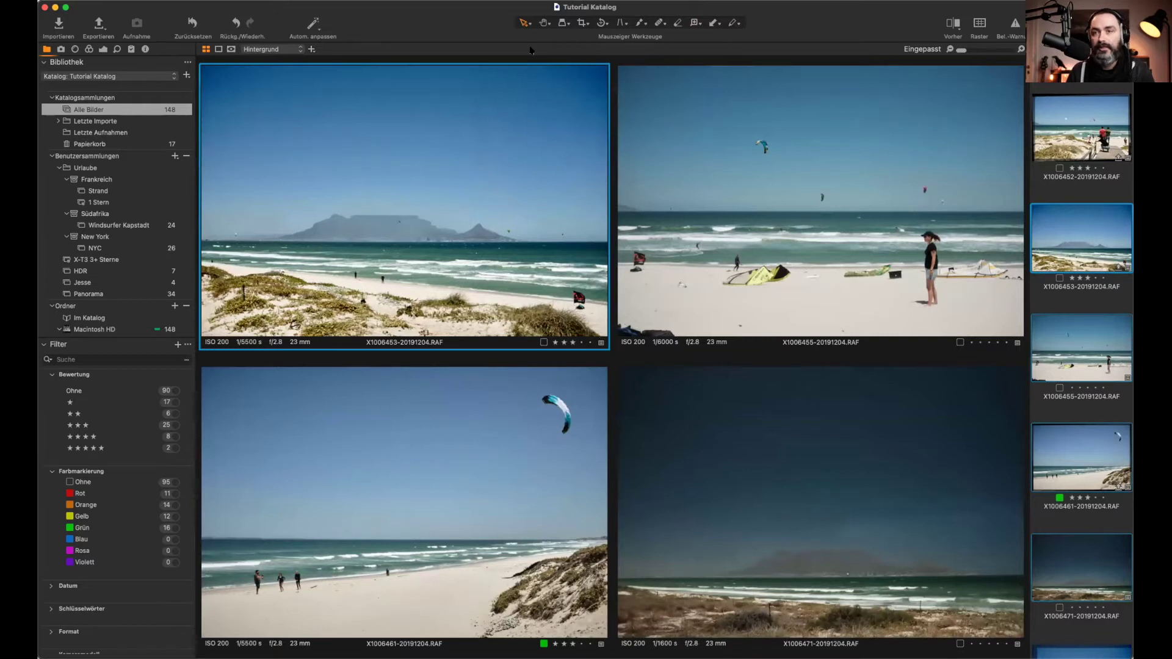
# Step: Switch the primary photo repeatedly among the four displayed beach photos, ending on the Table Mountain photo X1006453
pyautogui.click(776, 245)
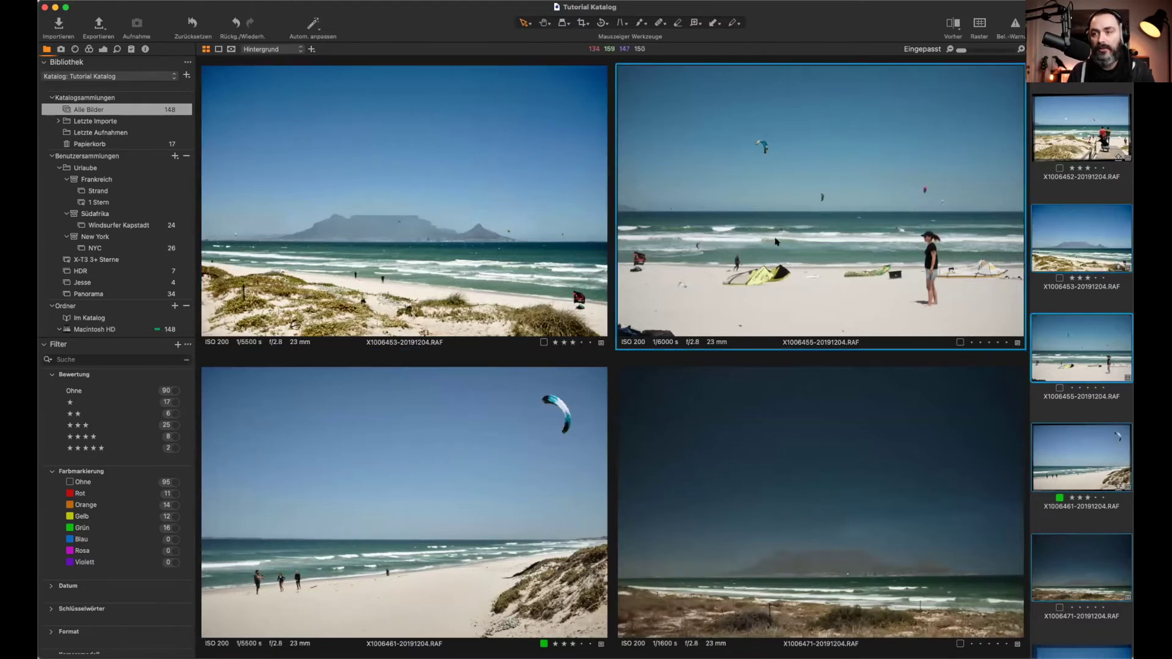
pyautogui.click(727, 489)
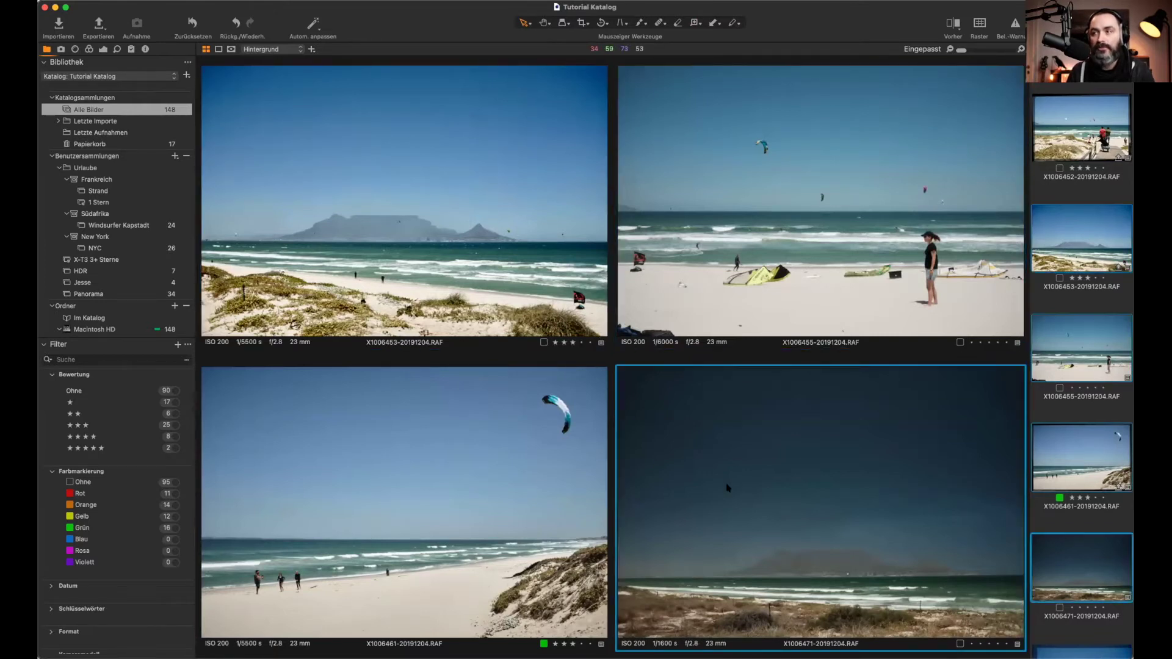
pyautogui.click(432, 490)
pyautogui.click(427, 199)
pyautogui.click(686, 222)
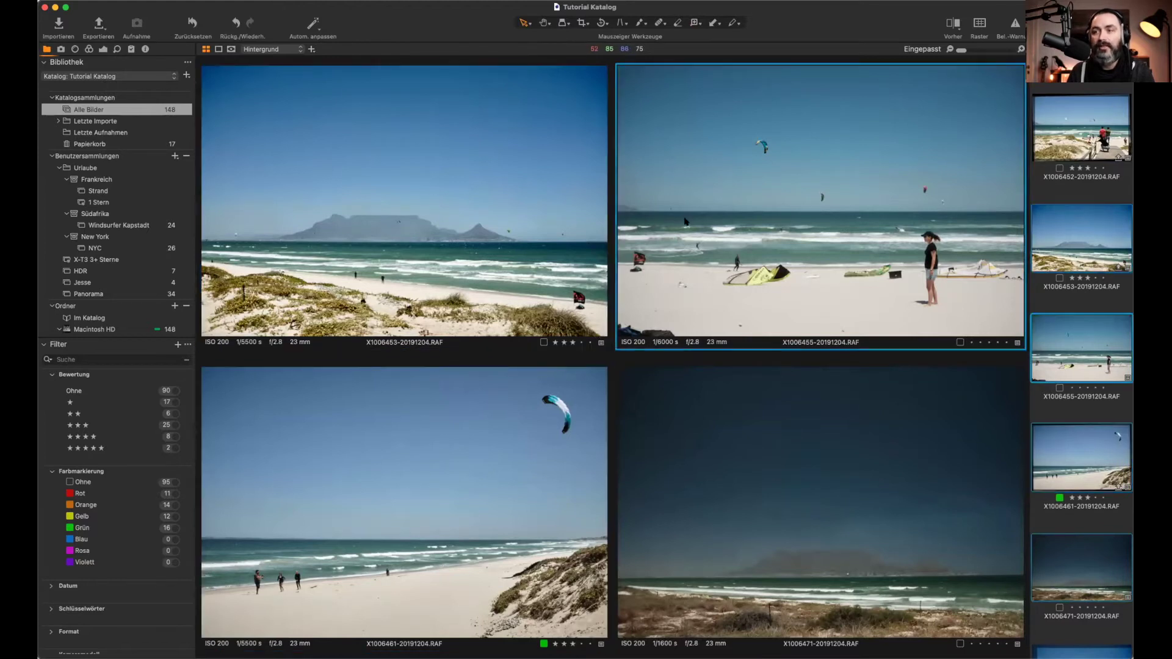
pyautogui.click(702, 472)
pyautogui.click(507, 474)
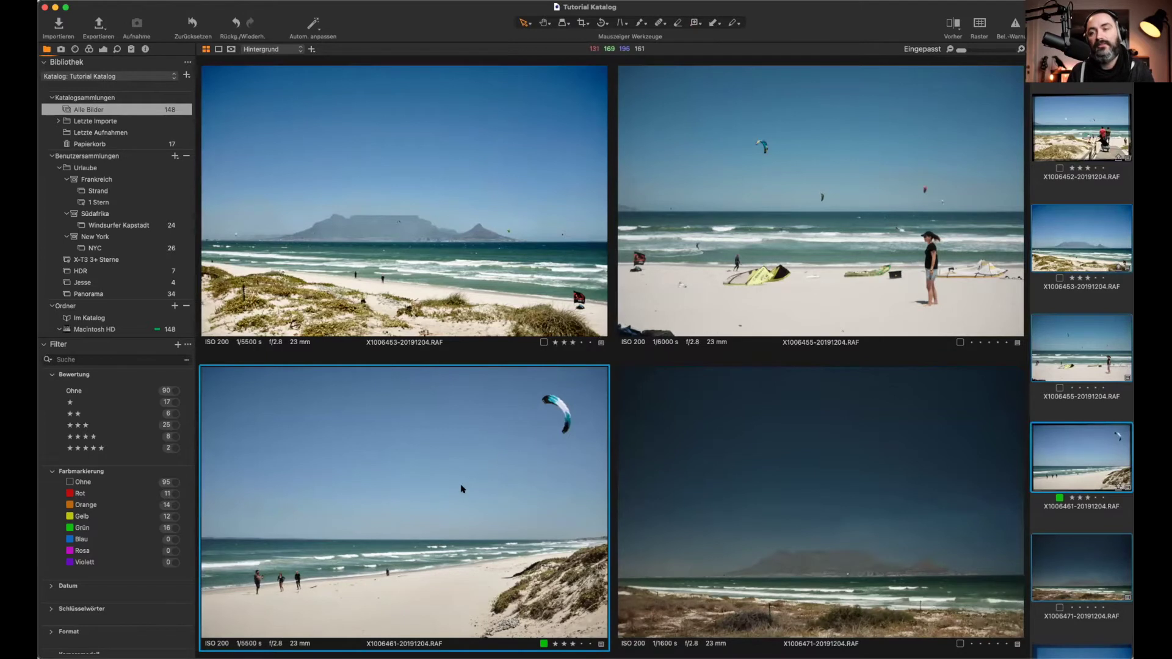
pyautogui.click(711, 392)
pyautogui.click(676, 196)
pyautogui.click(523, 197)
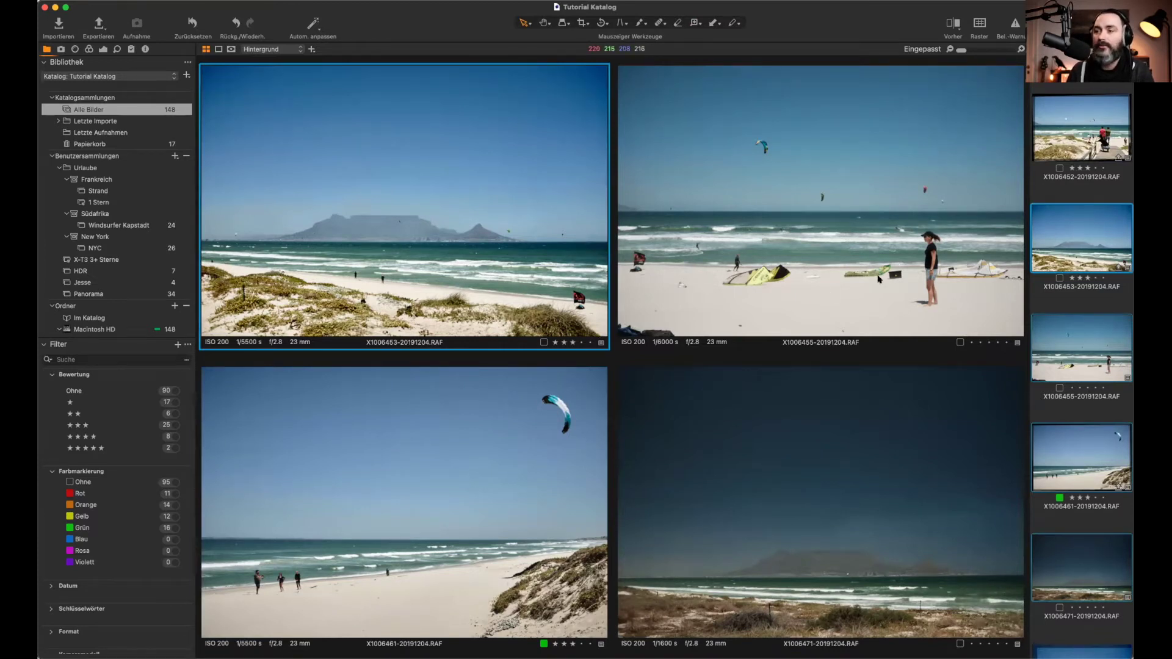
# Step: Remove X1006455, X1006461 and X1006471 from the selection and add X1006543 for comparison with X1006453
pyautogui.keyDown('super'); pyautogui.click(1096, 399); pyautogui.keyUp('super')
pyautogui.keyDown('super'); pyautogui.click(1090, 445); pyautogui.keyUp('super')
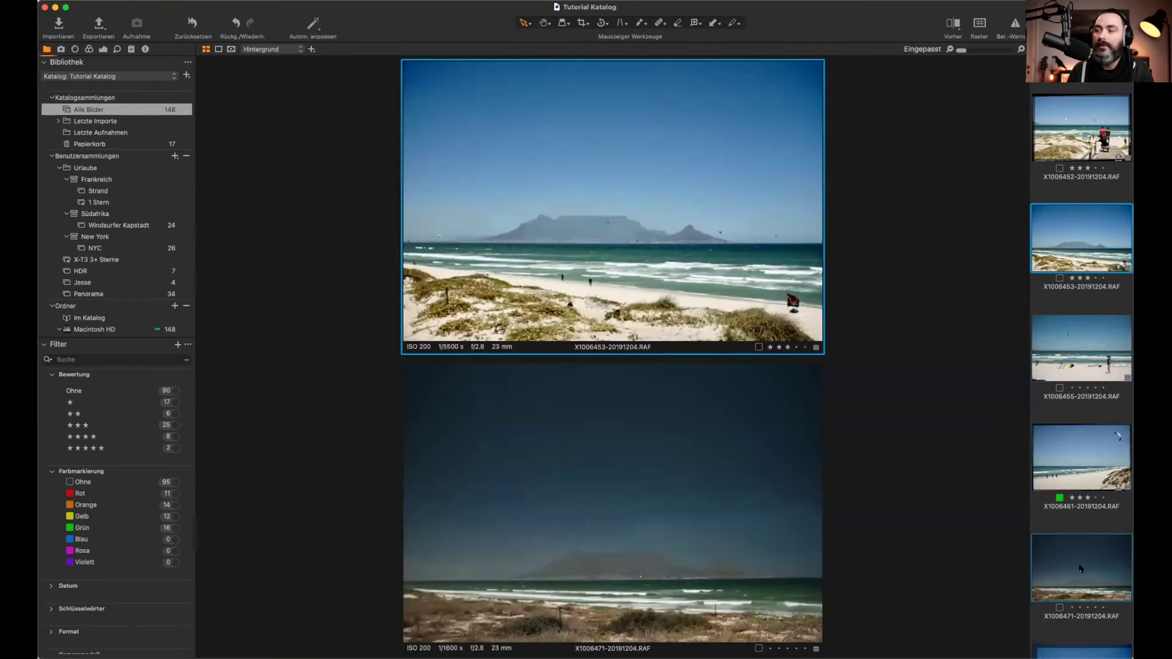
pyautogui.keyDown('super'); pyautogui.click(1075, 580); pyautogui.keyUp('super')
pyautogui.scroll(-6, 1075, 583)
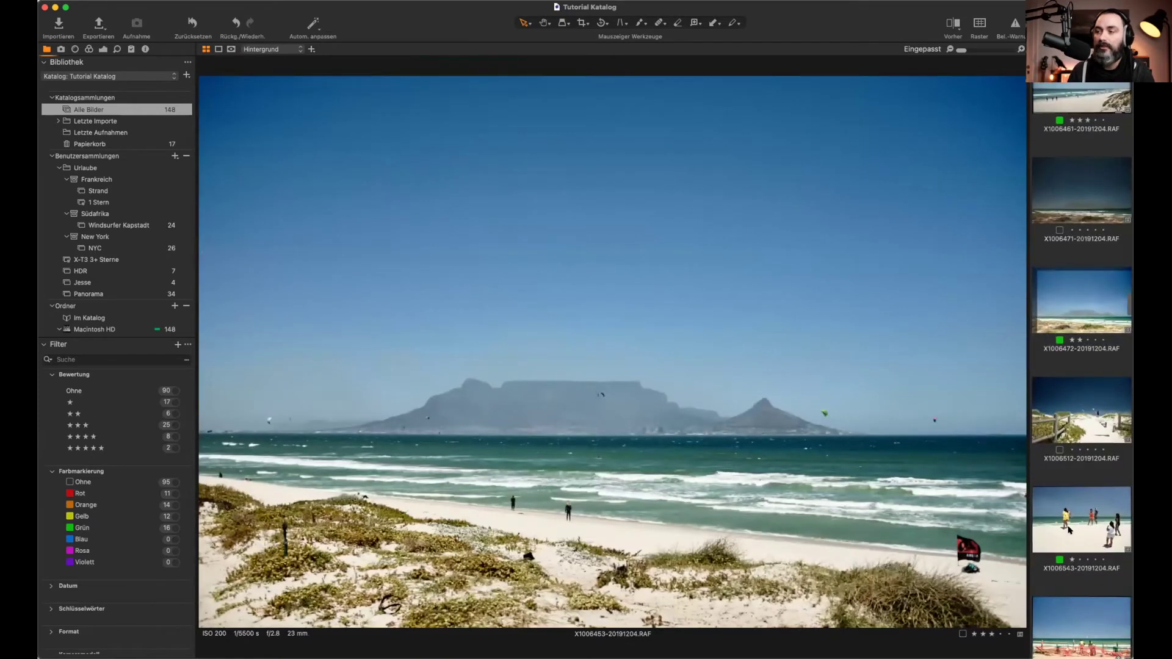
pyautogui.keyDown('super'); pyautogui.click(1070, 528); pyautogui.keyUp('super')
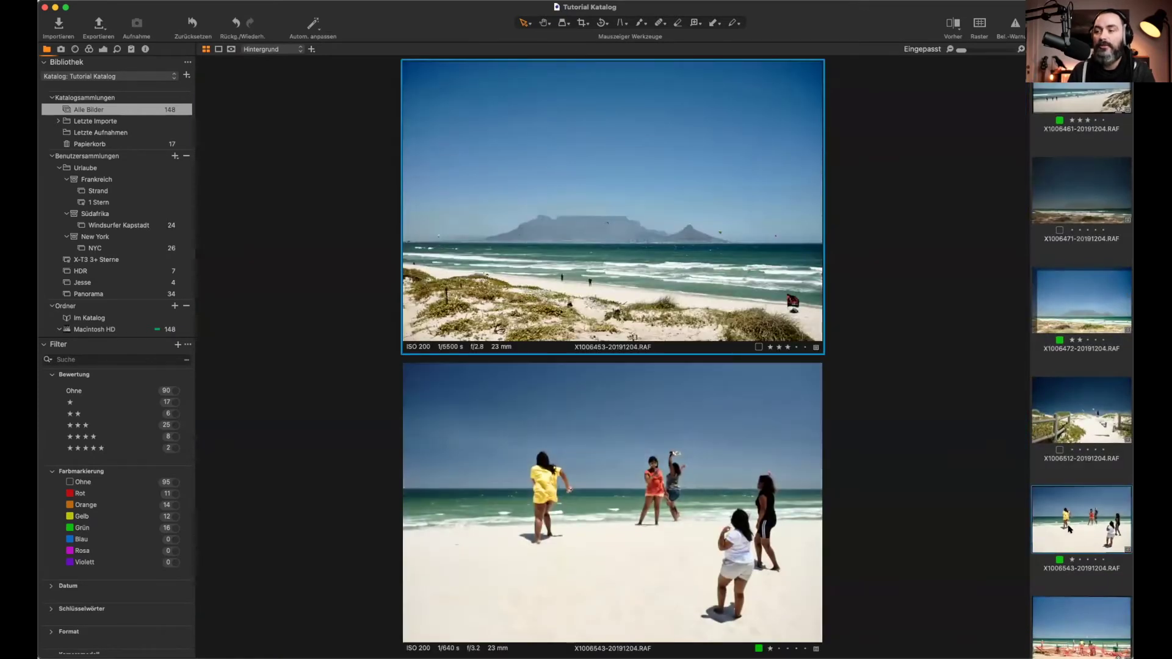
# Step: Compare New York photos XT310145 and XT310056 with XT310145 as primary, and add or remove the train photo XT315933
pyautogui.scroll(-15, 1069, 529)
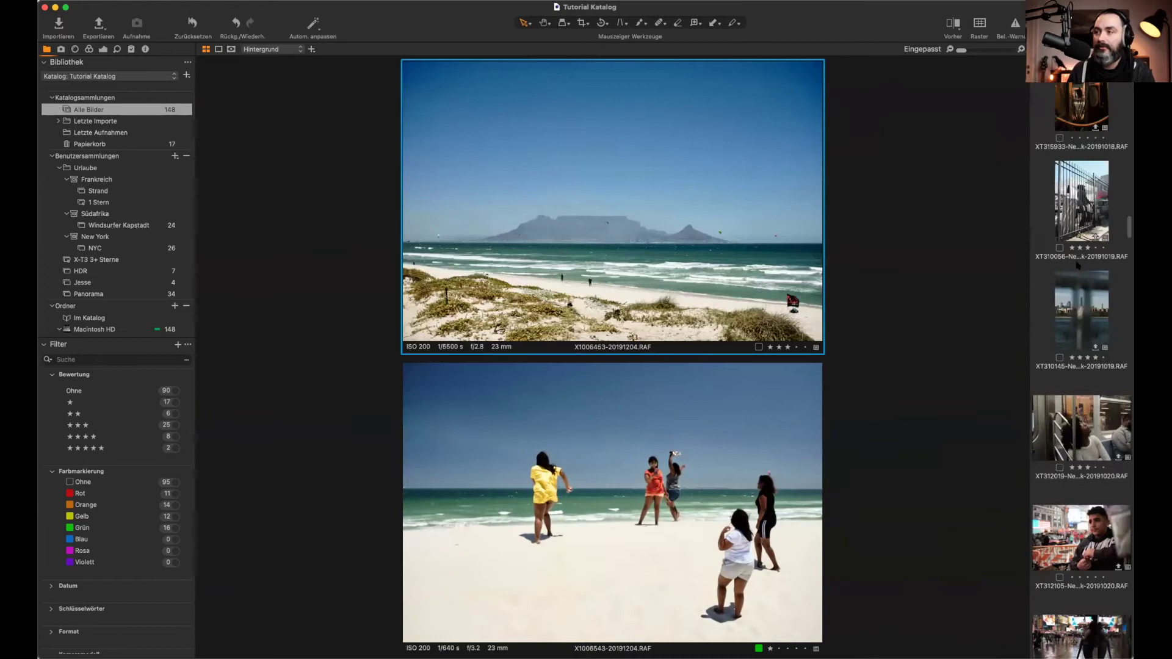
pyautogui.click(1082, 310)
pyautogui.keyDown('super'); pyautogui.click(1096, 236); pyautogui.keyUp('super')
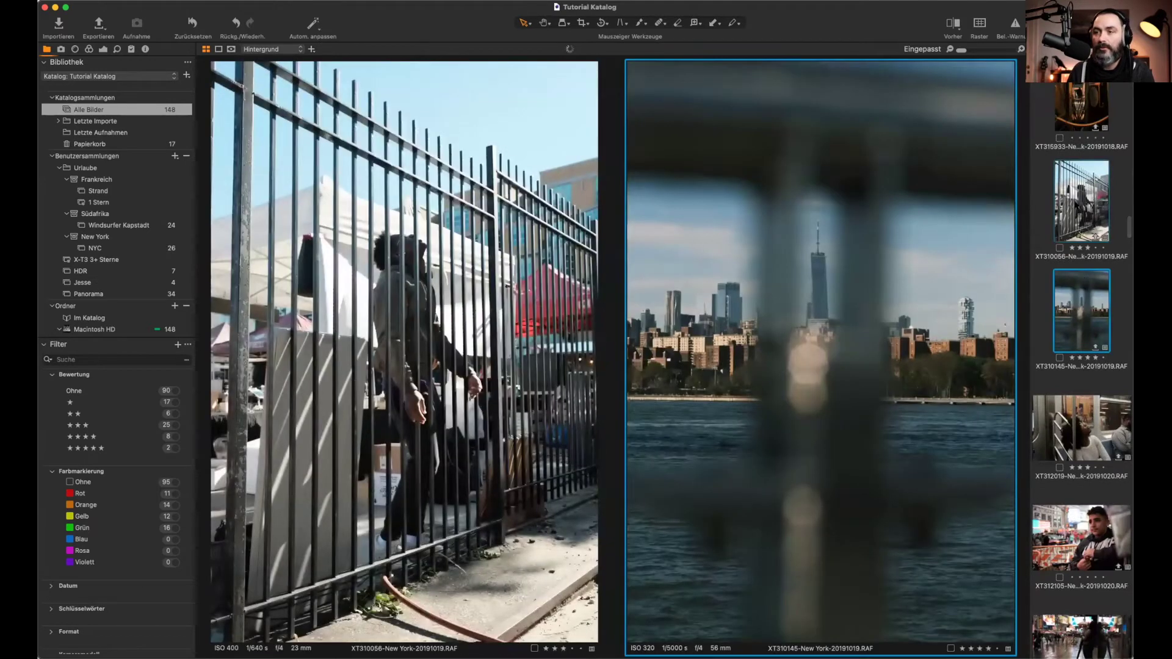
pyautogui.keyDown('super'); pyautogui.click(1081, 107); pyautogui.keyUp('super')
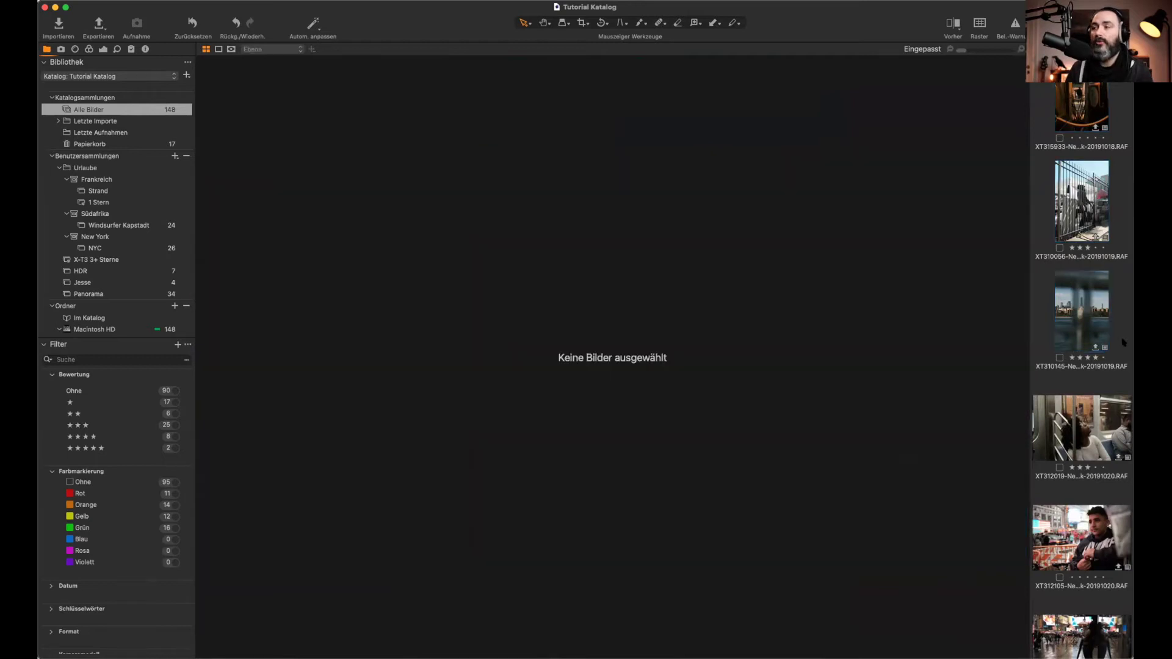
# Step: Clear the selection and compare XT310056 with XT310145, keeping the fence photo XT310056 as the primary one
pyautogui.click(1125, 343)
pyautogui.click(1082, 207)
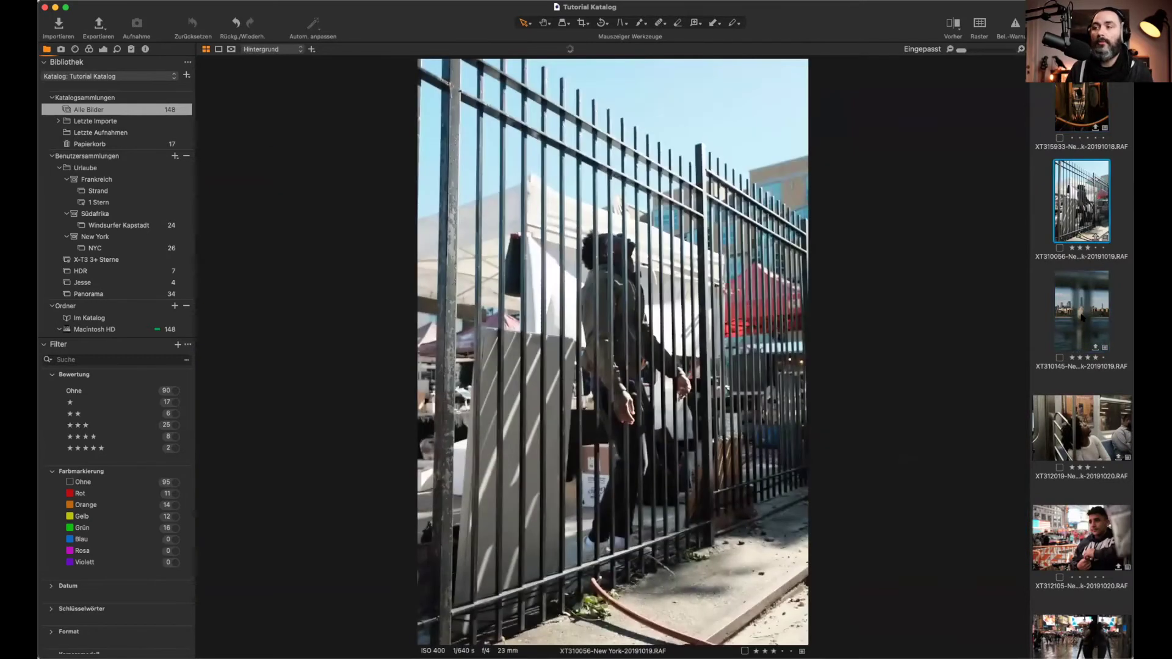
pyautogui.keyDown('super'); pyautogui.click(1082, 317); pyautogui.keyUp('super')
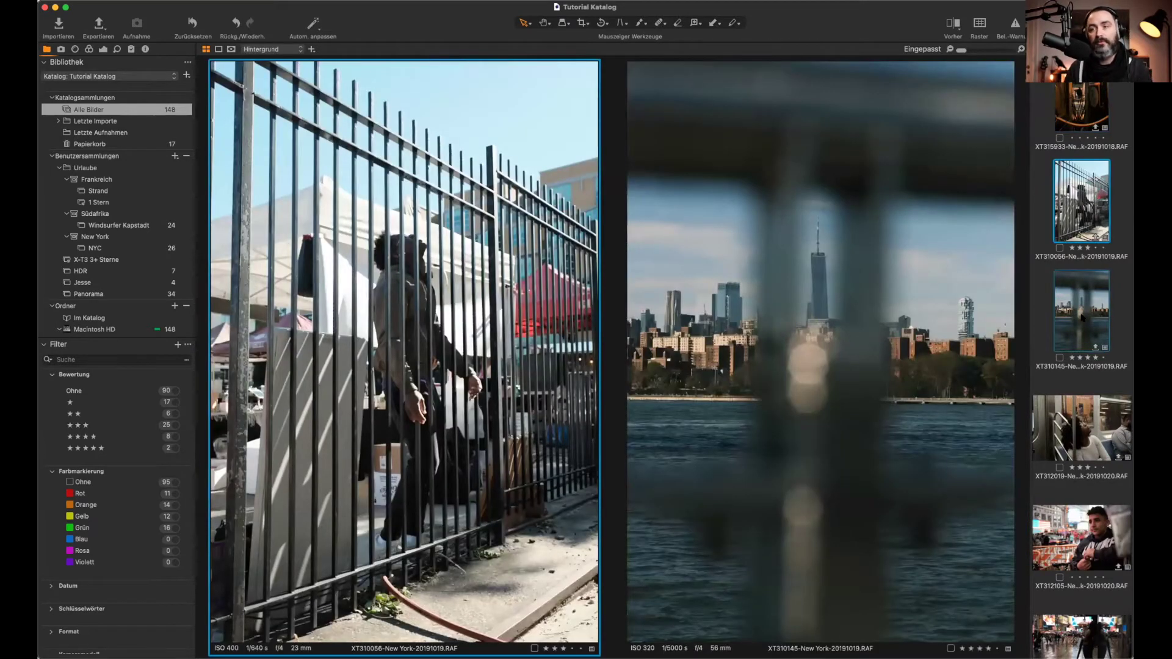
# Step: Compare the train photo XT315933 with XT310056, and make XT310056 primary with the window photo XT314876 in place of XT315933
pyautogui.scroll(4, 1084, 317)
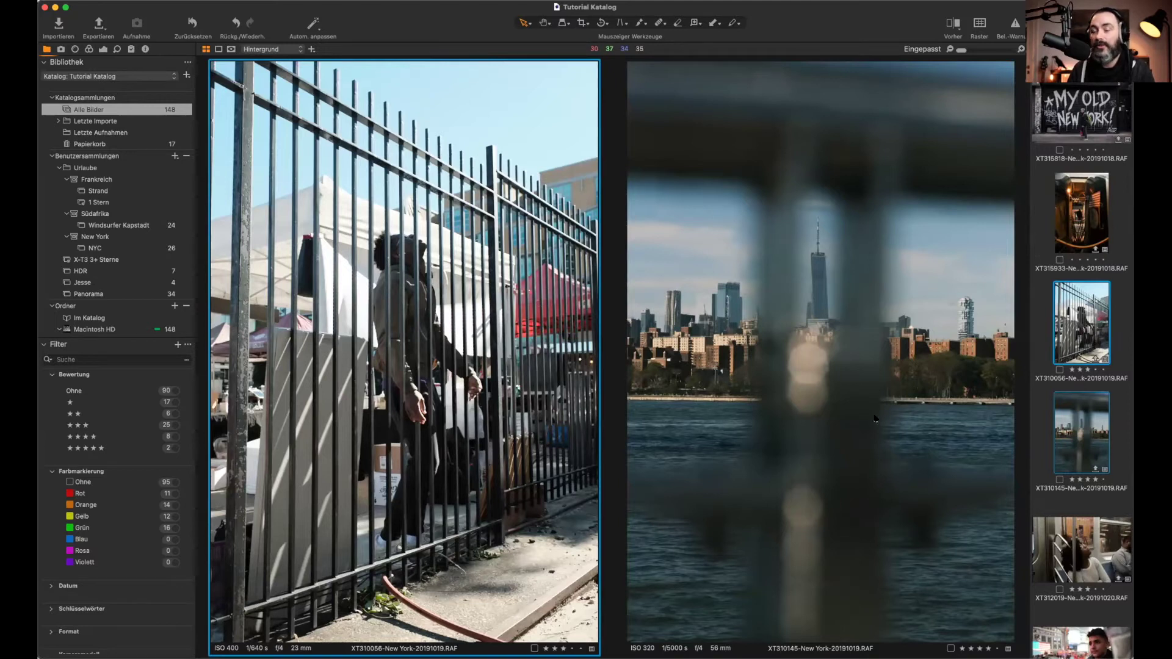
pyautogui.click(1082, 212)
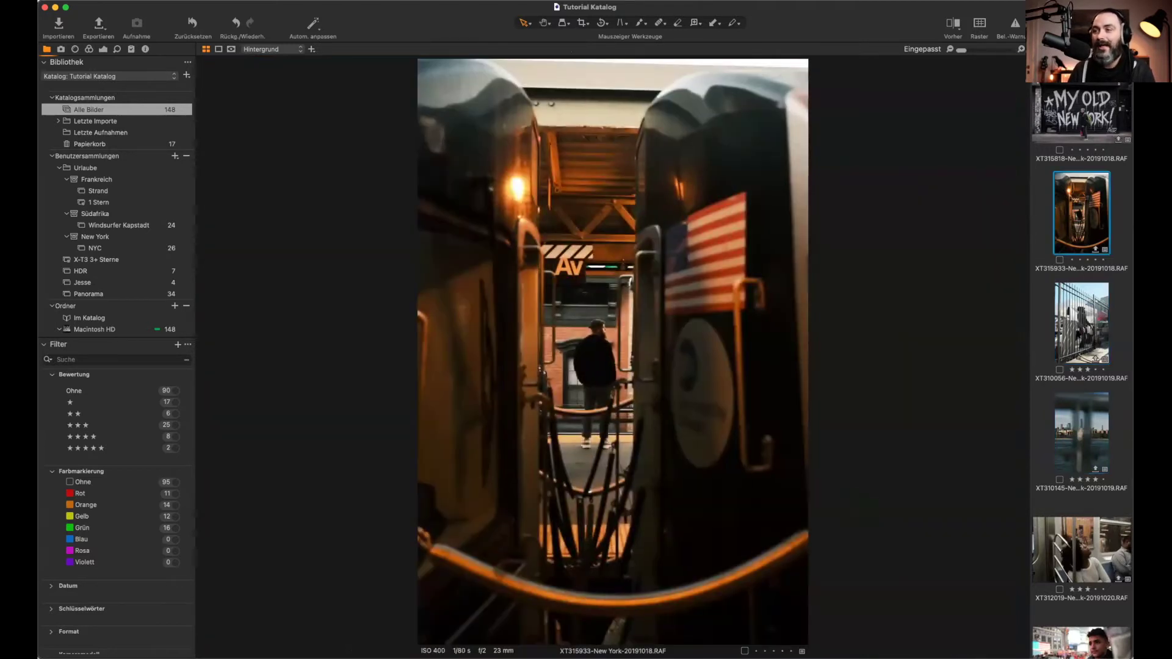
pyautogui.scroll(3, 1078, 335)
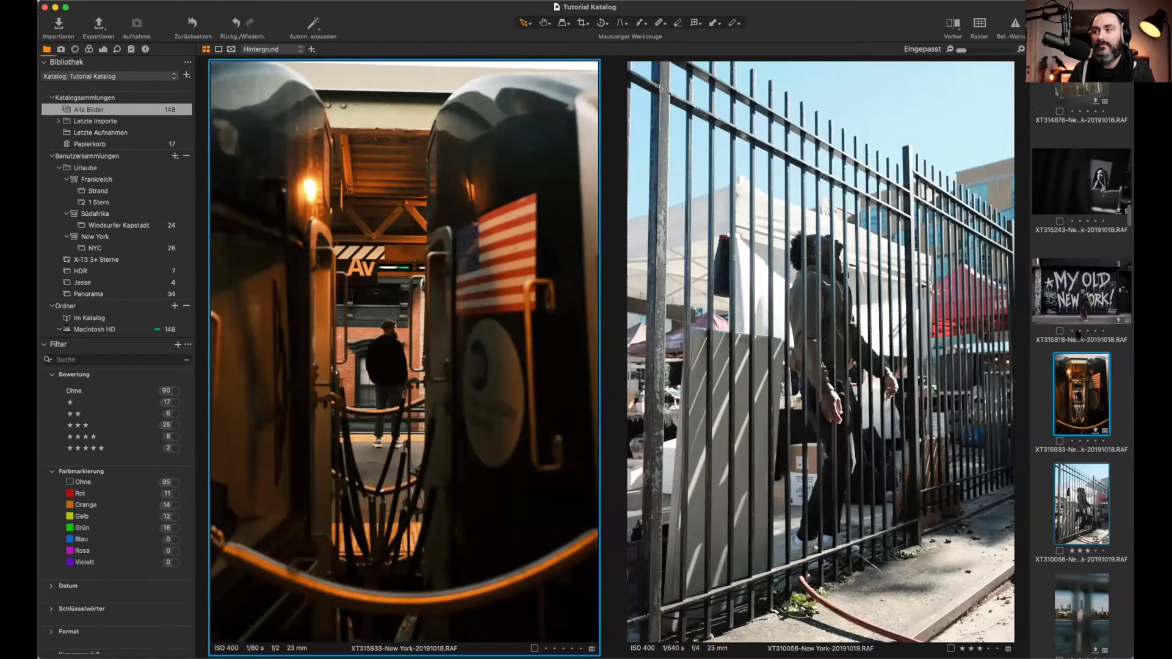
pyautogui.scroll(1, 1077, 335)
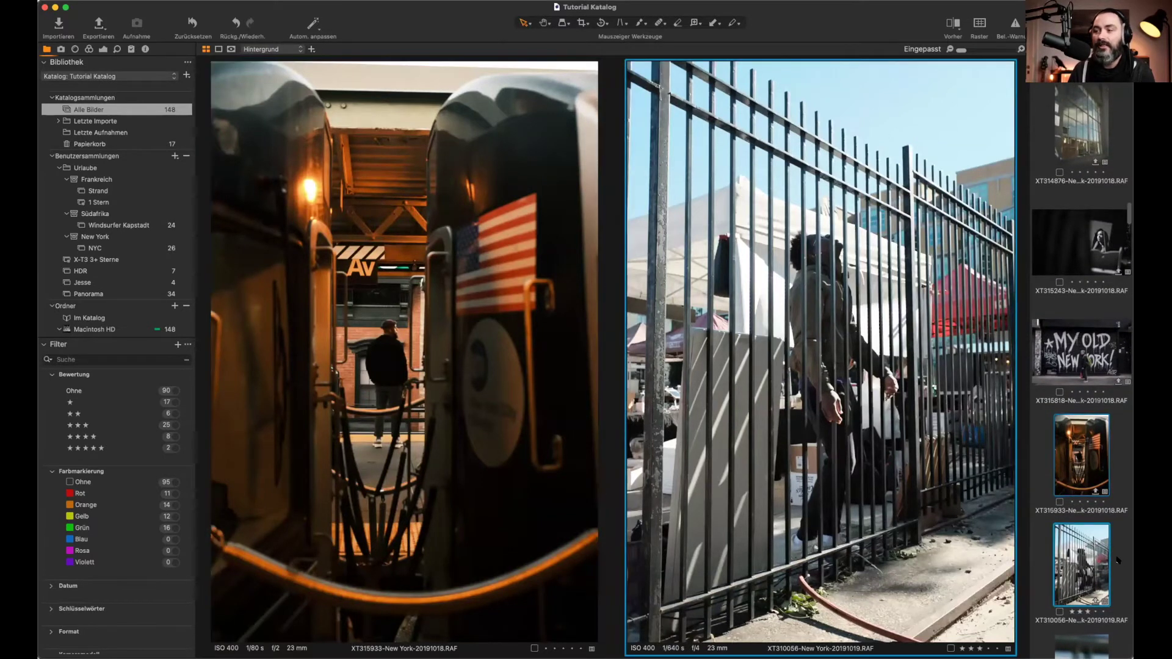
pyautogui.click(1091, 563)
pyautogui.keyDown('super'); pyautogui.click(1073, 125); pyautogui.keyUp('super')
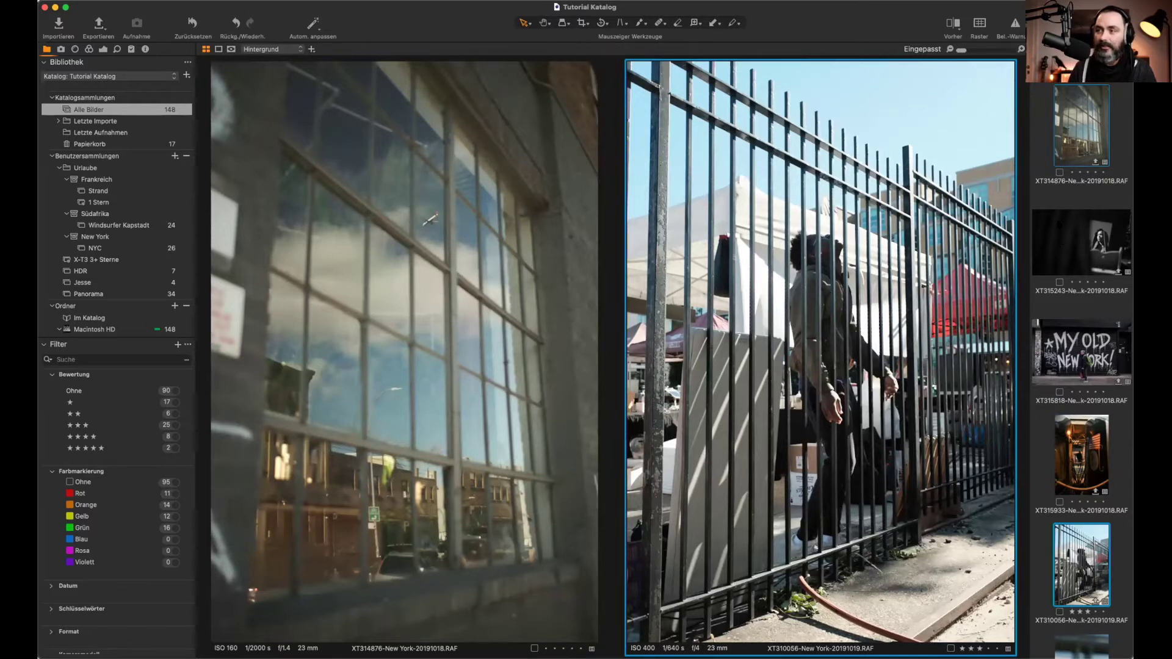
# Step: Clear the selection and try to move the window photo XT314876 to another position in the browser, in front of XT315818
pyautogui.click(1052, 191)
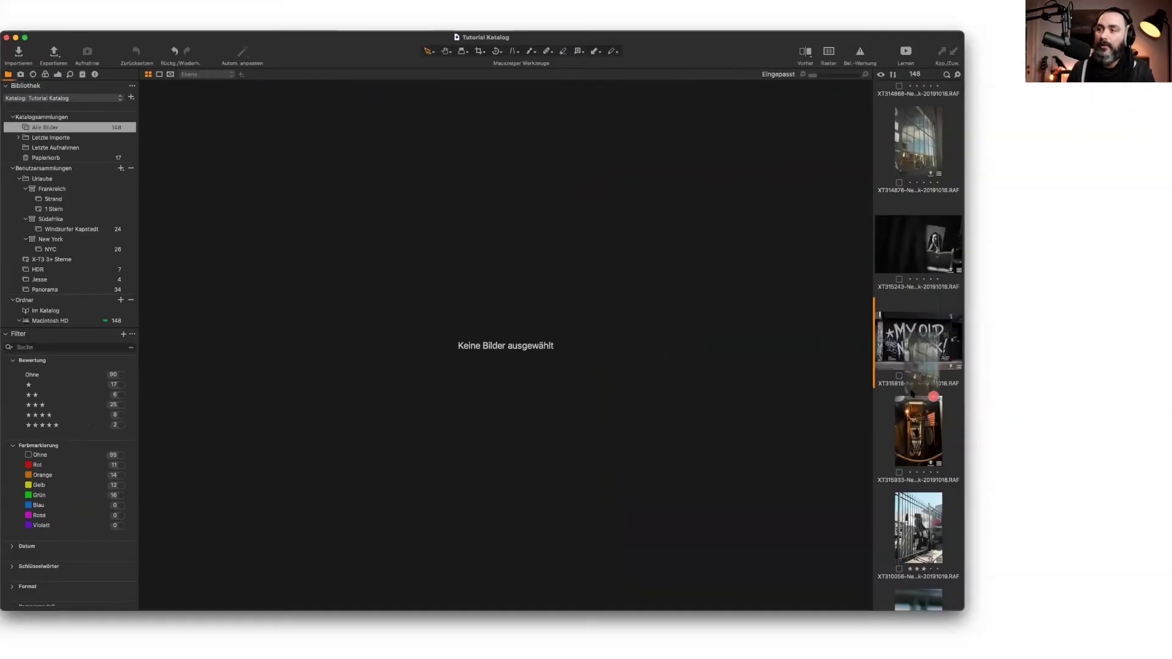
pyautogui.moveTo(1082, 128); pyautogui.dragTo(1092, 118)
pyautogui.moveTo(906, 100); pyautogui.dragTo(889, 128)
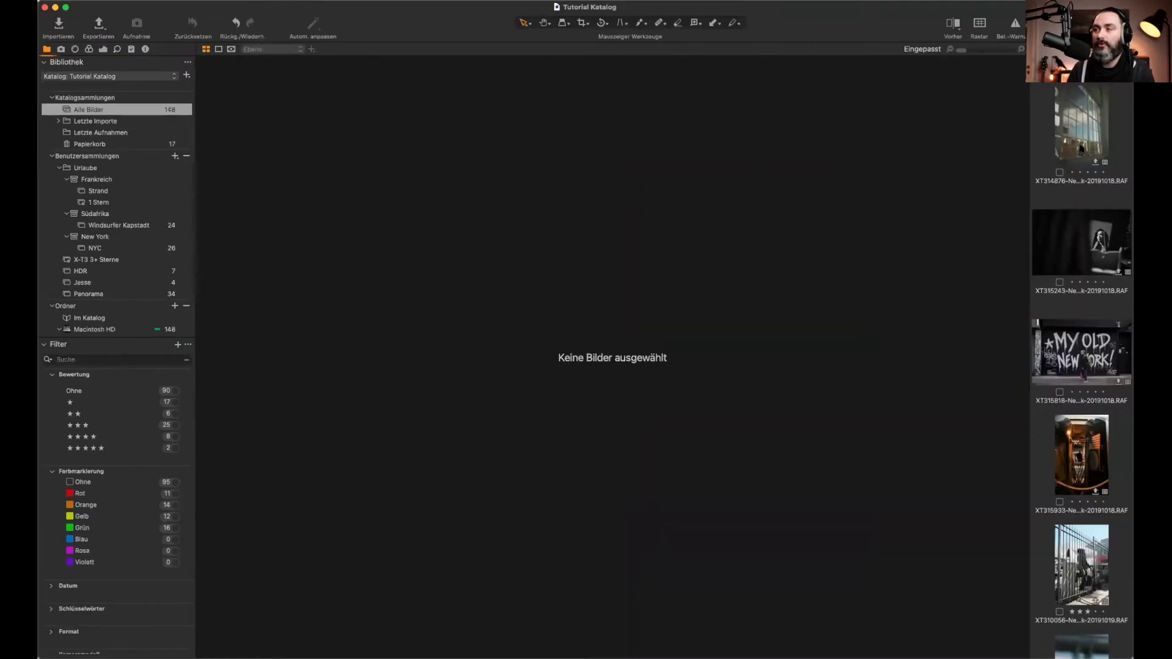
# Step: Select the consecutive photos XT314876, XT315243 and XT315818, clear that selection and open the black-and-white portrait XT315243 alone
pyautogui.click(1082, 125)
pyautogui.hotkey('shift', 'Down')
pyautogui.hotkey('shift', 'Down')
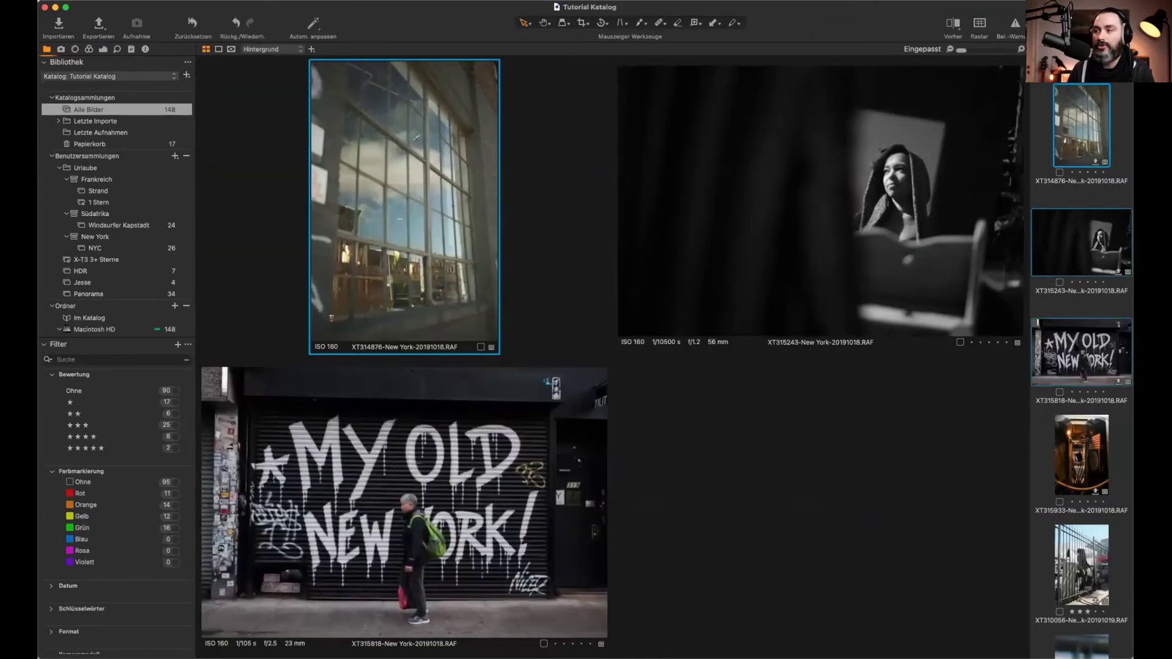
pyautogui.click(1065, 312)
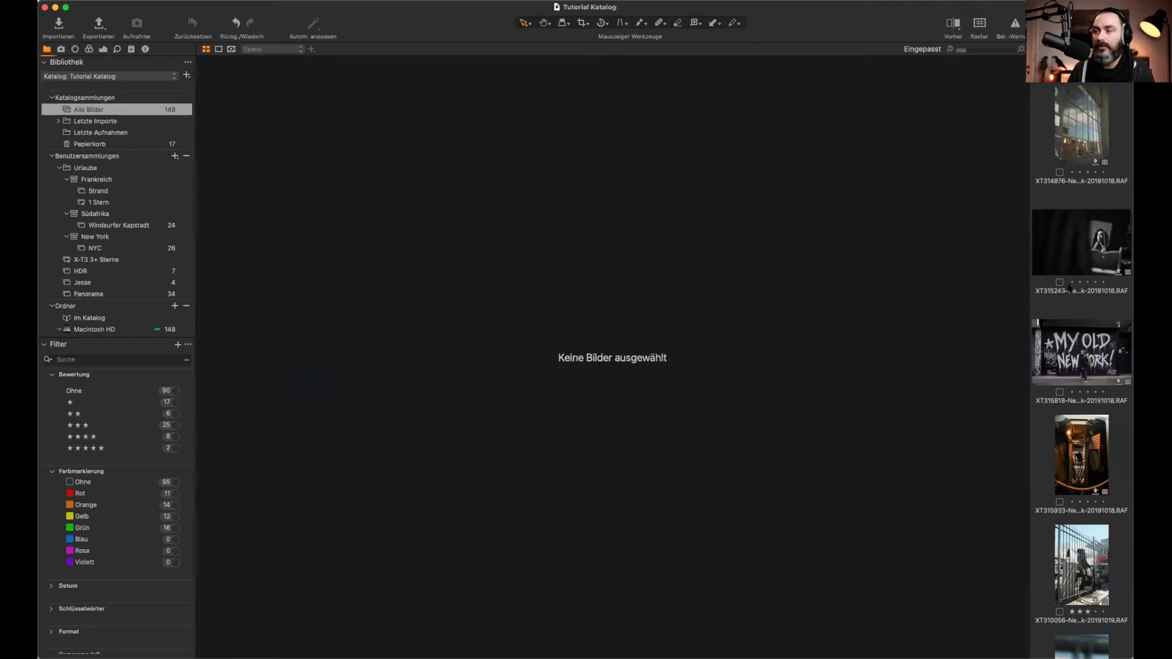
pyautogui.click(1073, 270)
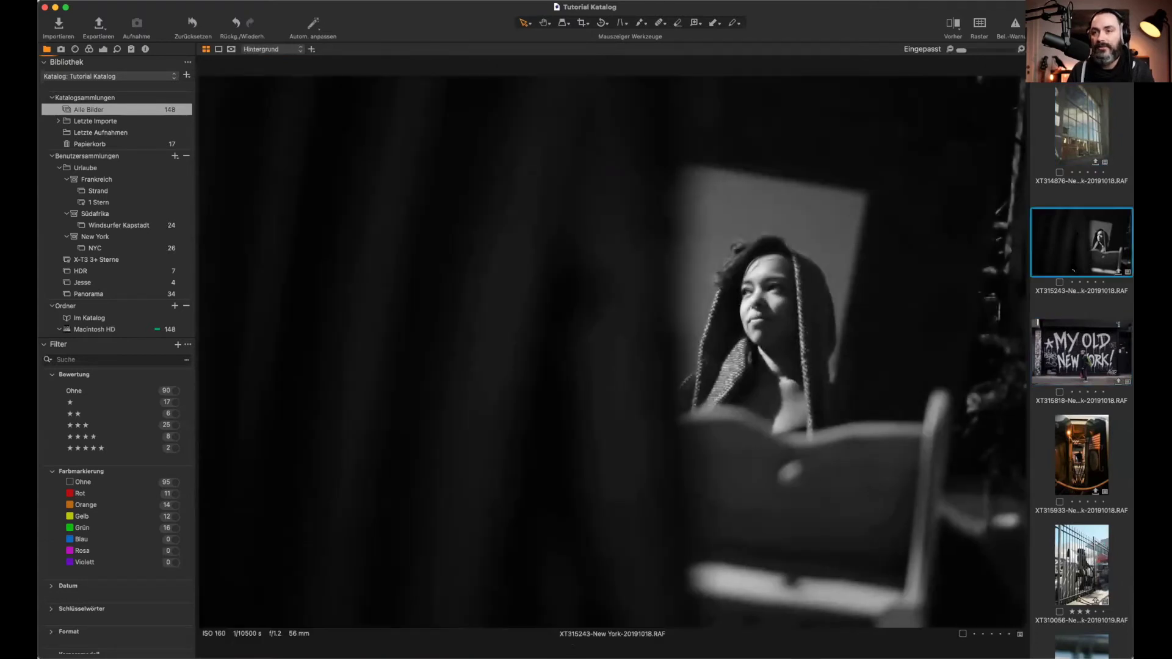
# Step: Select GFR11908, XT314868 and XT314876 with XT314868 as primary, and turn the multi-image view off and on again
pyautogui.scroll(4, 1073, 258)
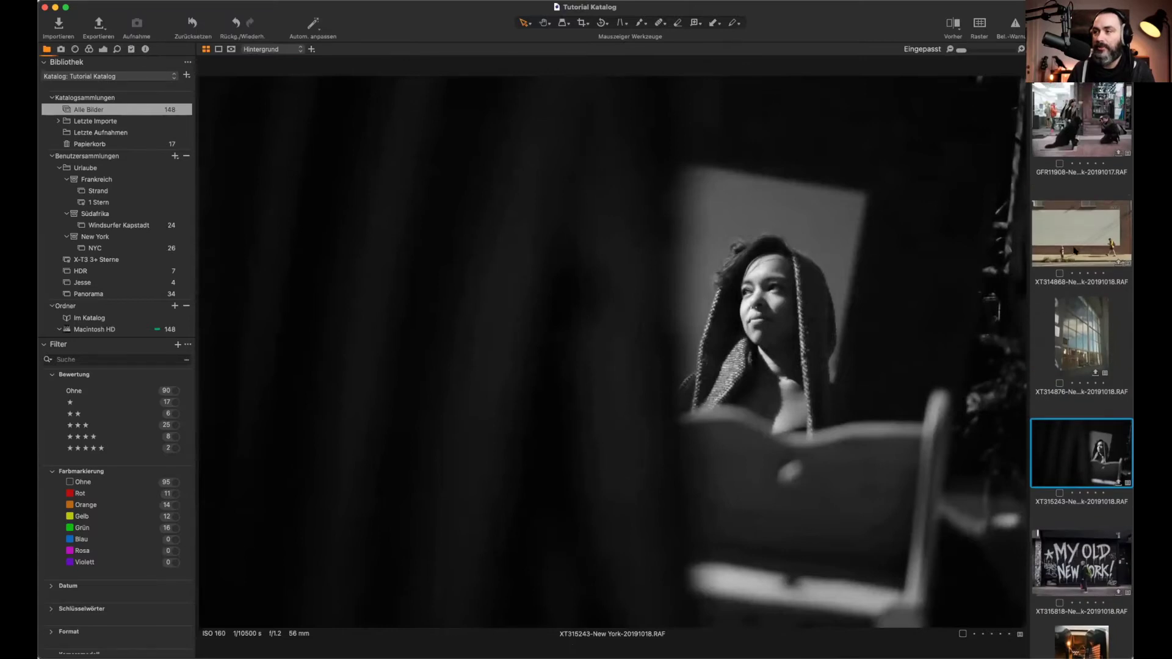
pyautogui.click(1073, 257)
pyautogui.keyDown('shift'); pyautogui.click(1083, 344); pyautogui.keyUp('shift')
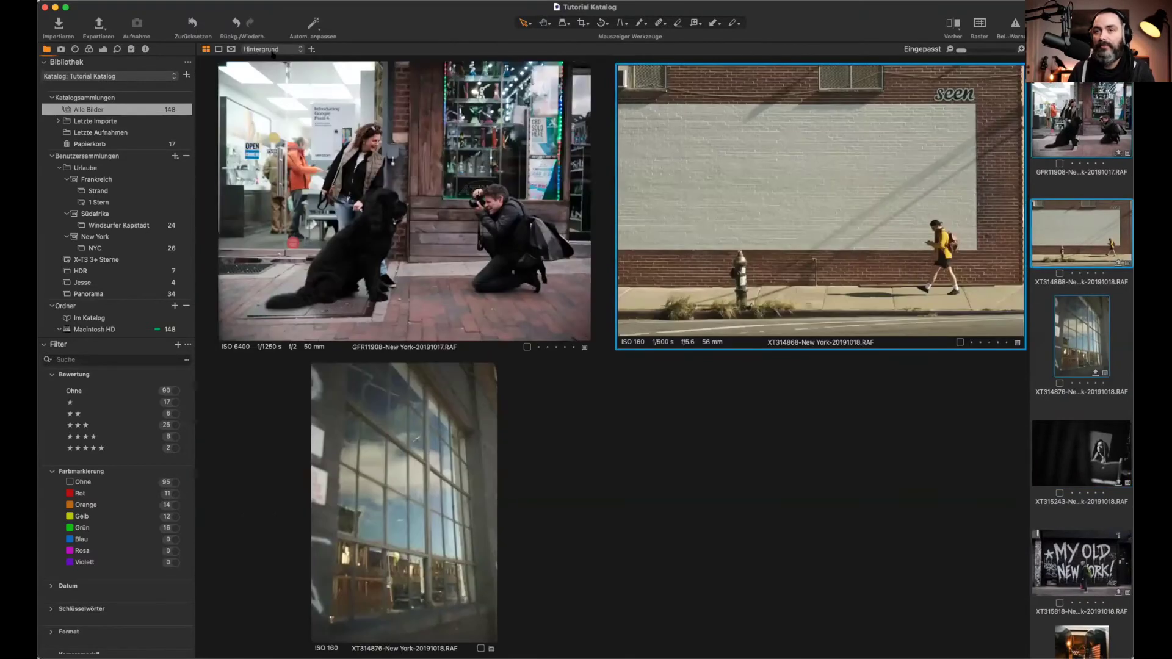
pyautogui.click(208, 51)
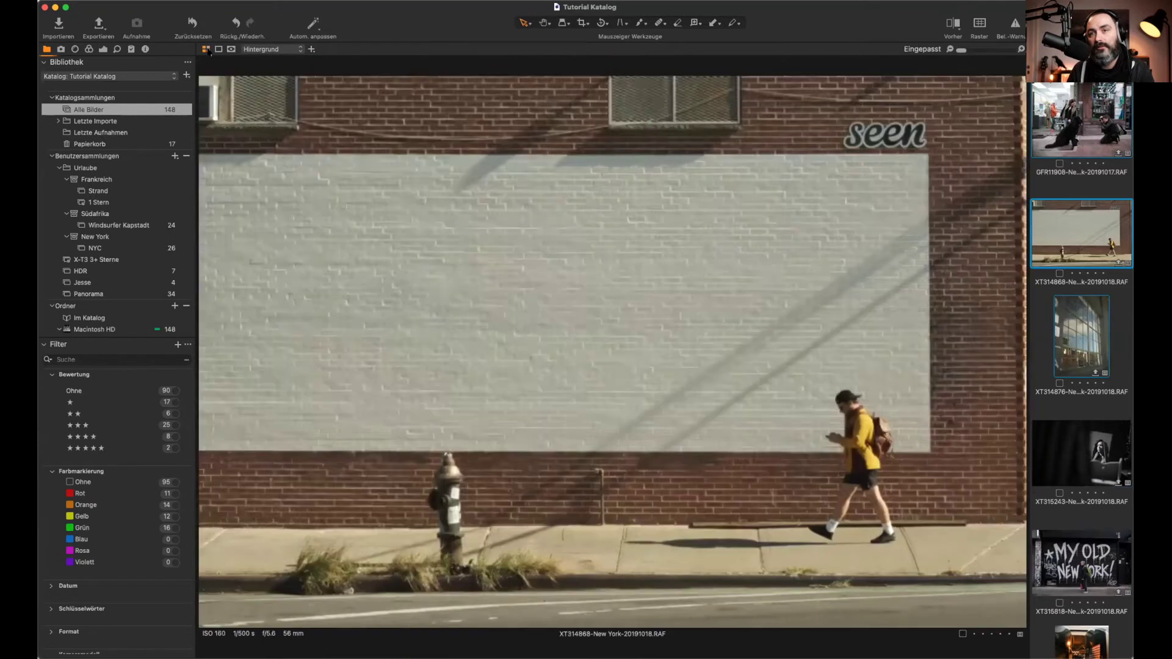
pyautogui.click(208, 51)
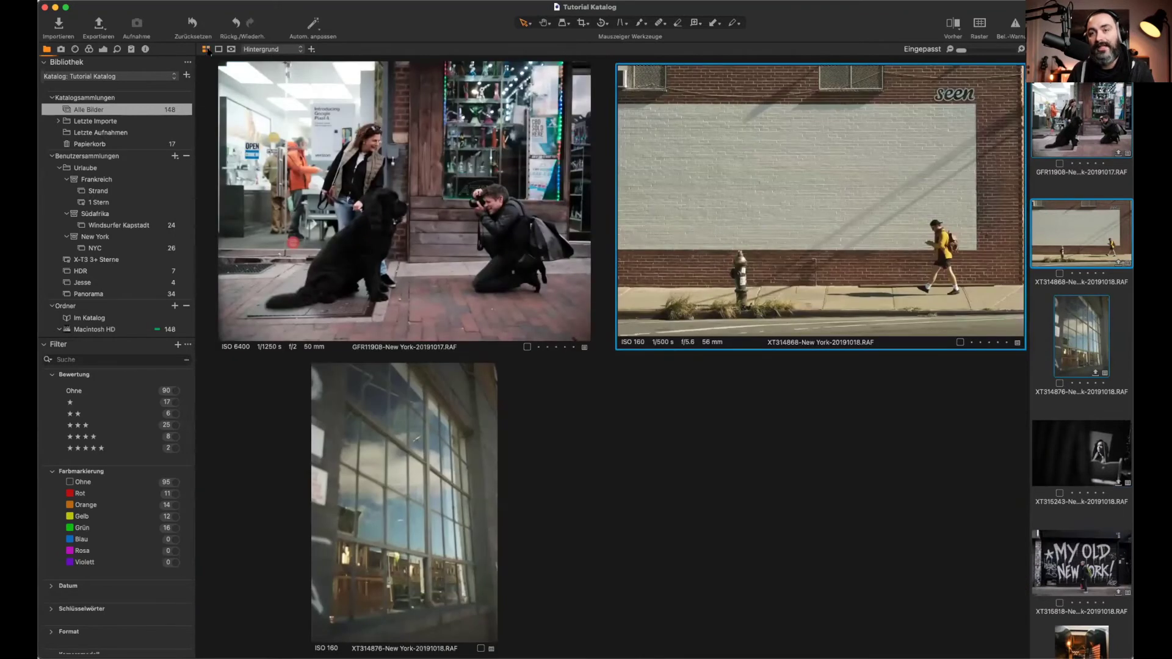
# Step: Toggle the multi-image view off, on and off again, leaving the brick wall photo XT314868 displayed alone
pyautogui.click(208, 50)
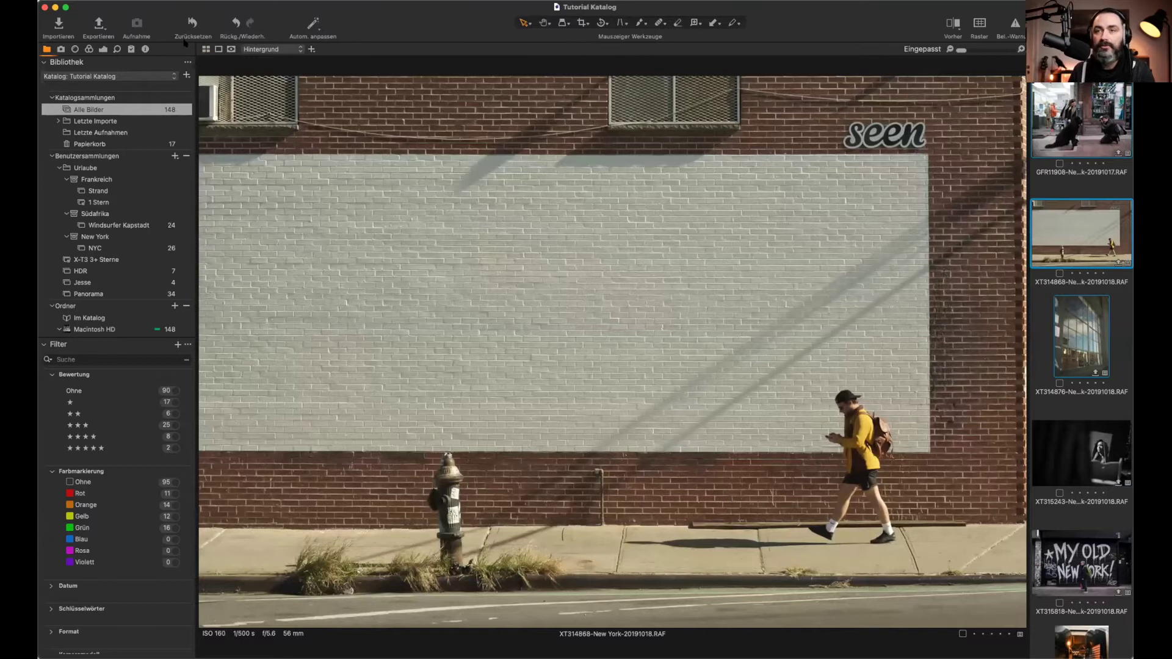
pyautogui.click(207, 49)
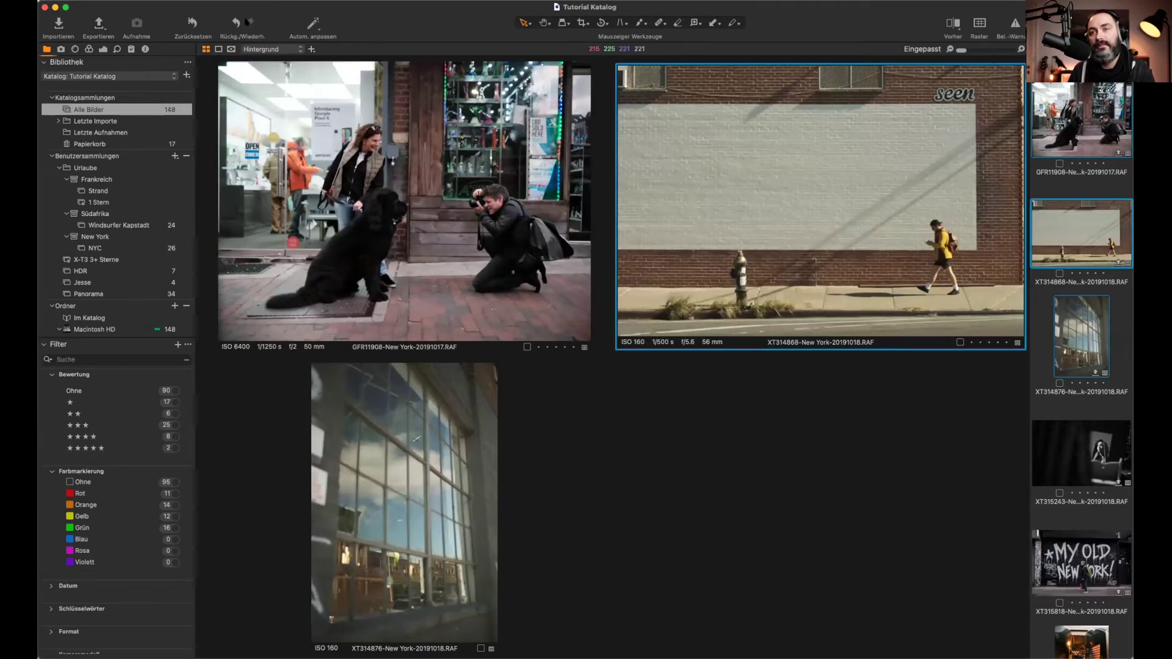
pyautogui.click(206, 49)
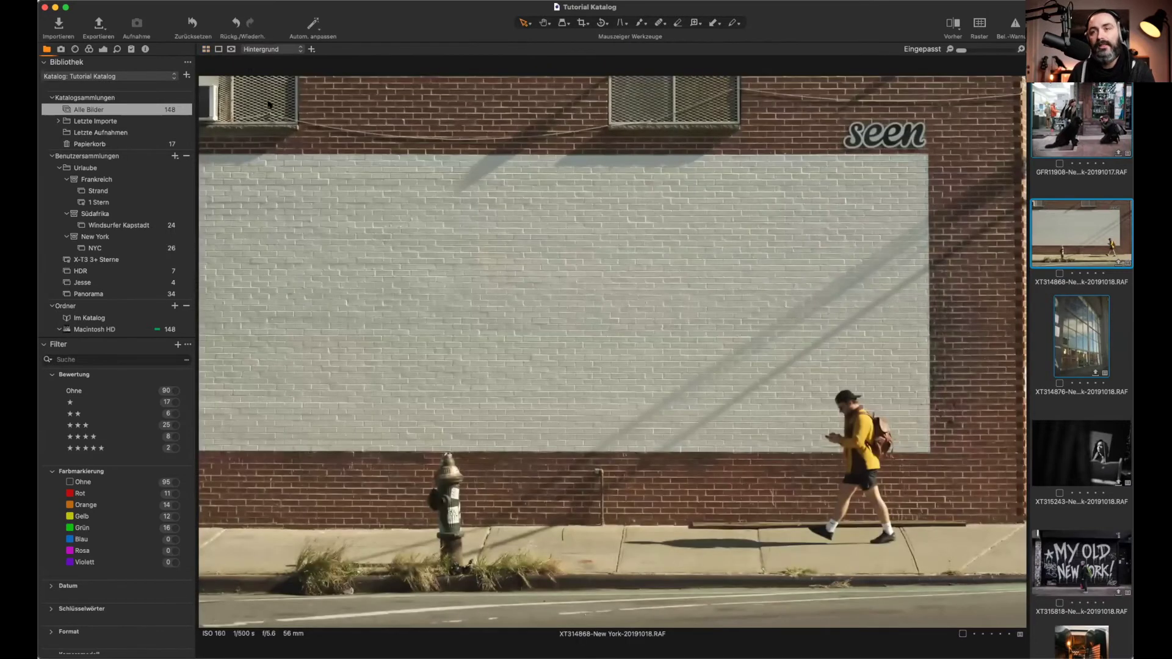
# Step: Toggle the proof margin around photo XT314868 on and off several times, leaving it on
pyautogui.click(218, 51)
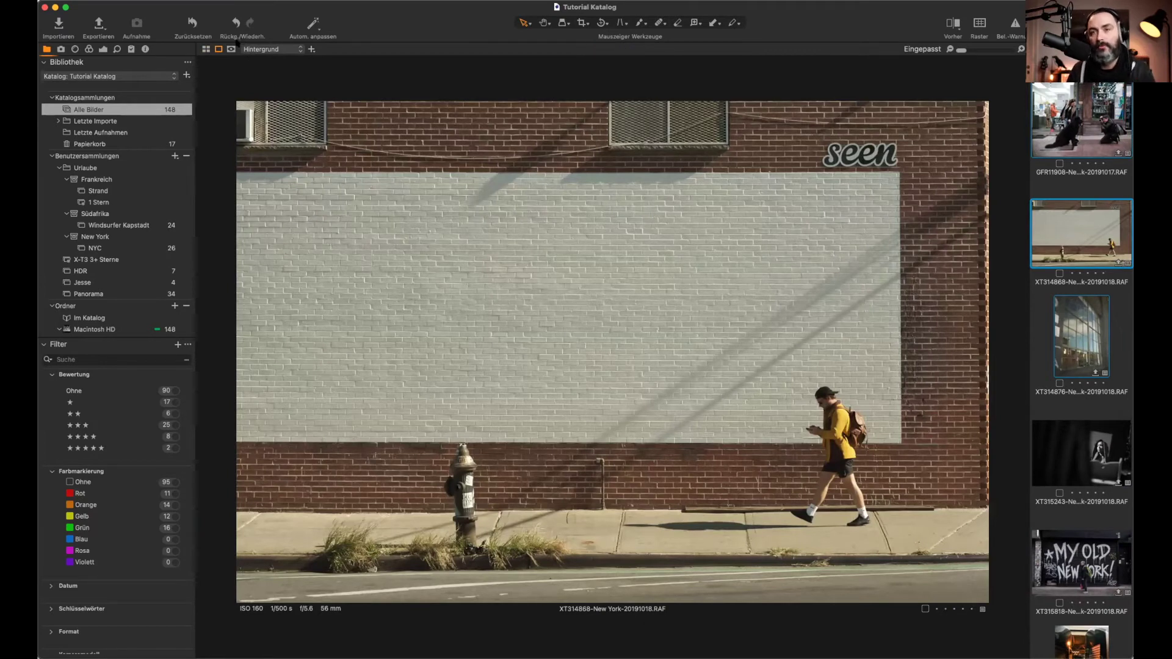
pyautogui.click(219, 50)
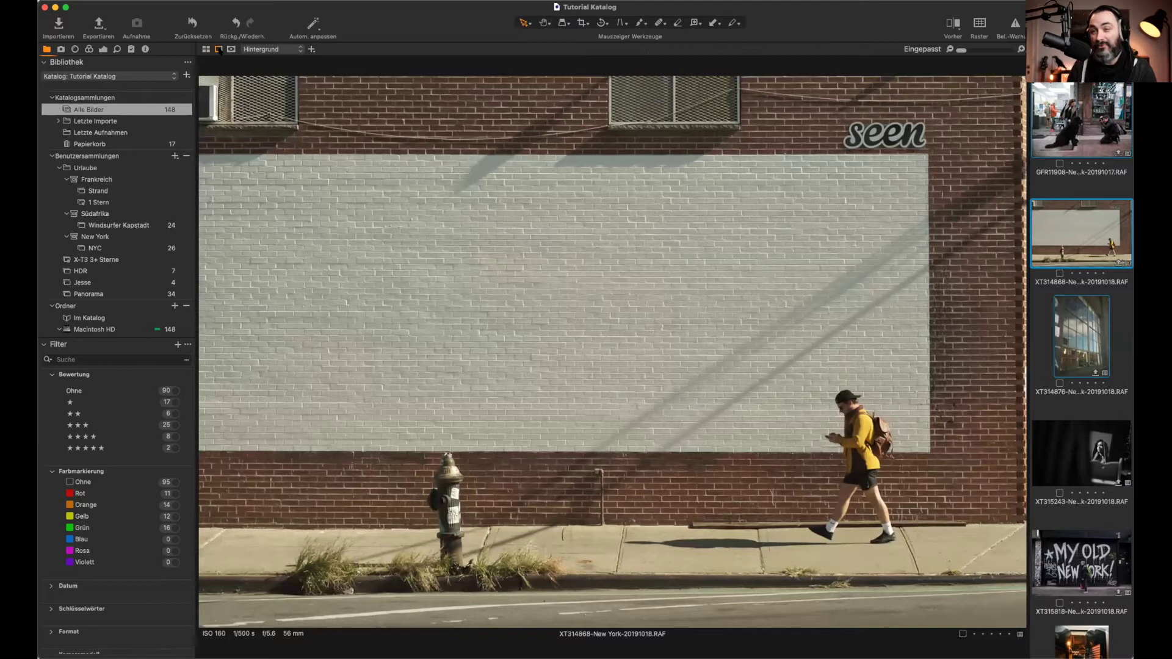
pyautogui.click(219, 50)
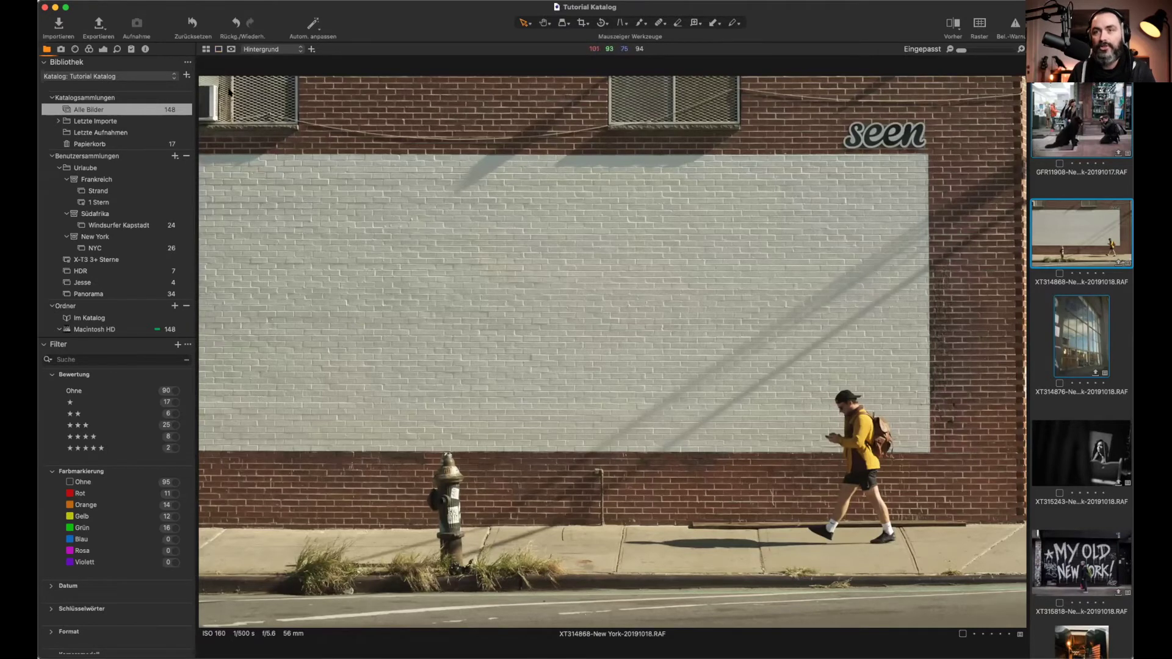
pyautogui.click(218, 49)
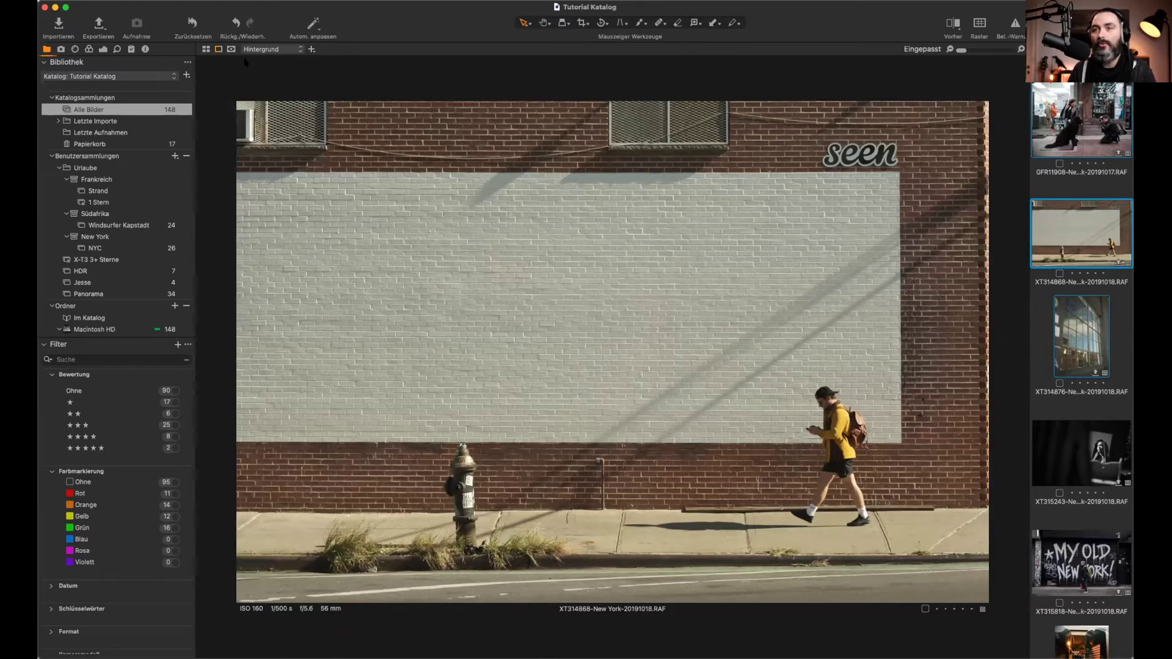
pyautogui.click(220, 49)
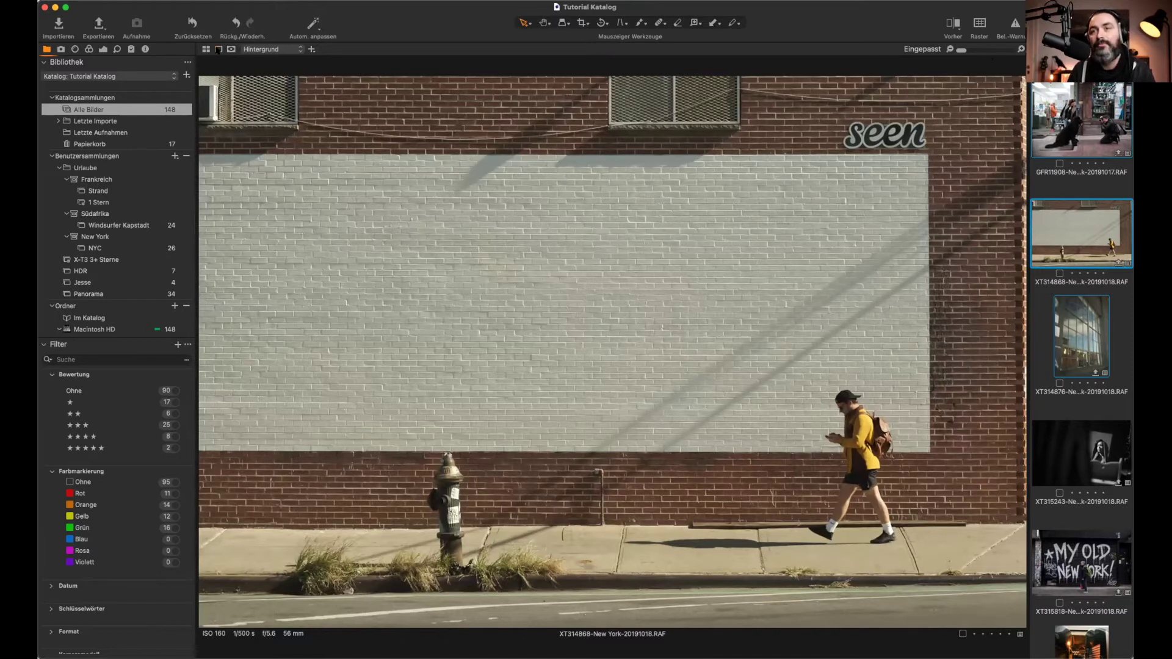
pyautogui.click(220, 50)
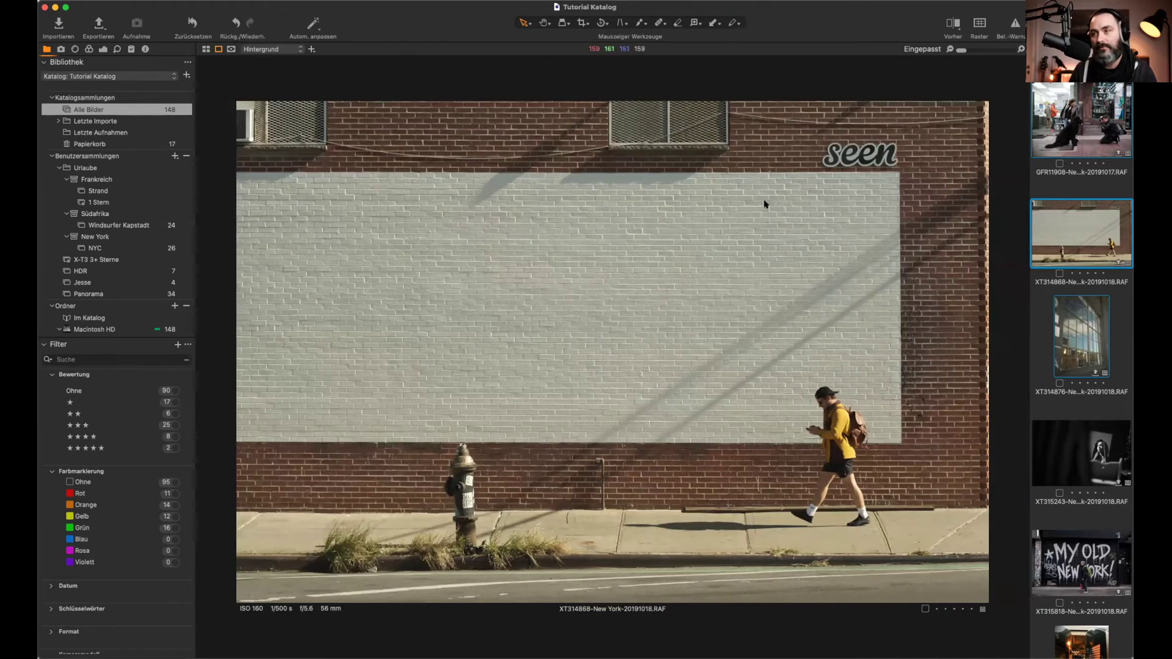
# Step: Open the black-and-white portrait XT315243 and turn its proof margin off and on again
pyautogui.scroll(-5, 1092, 410)
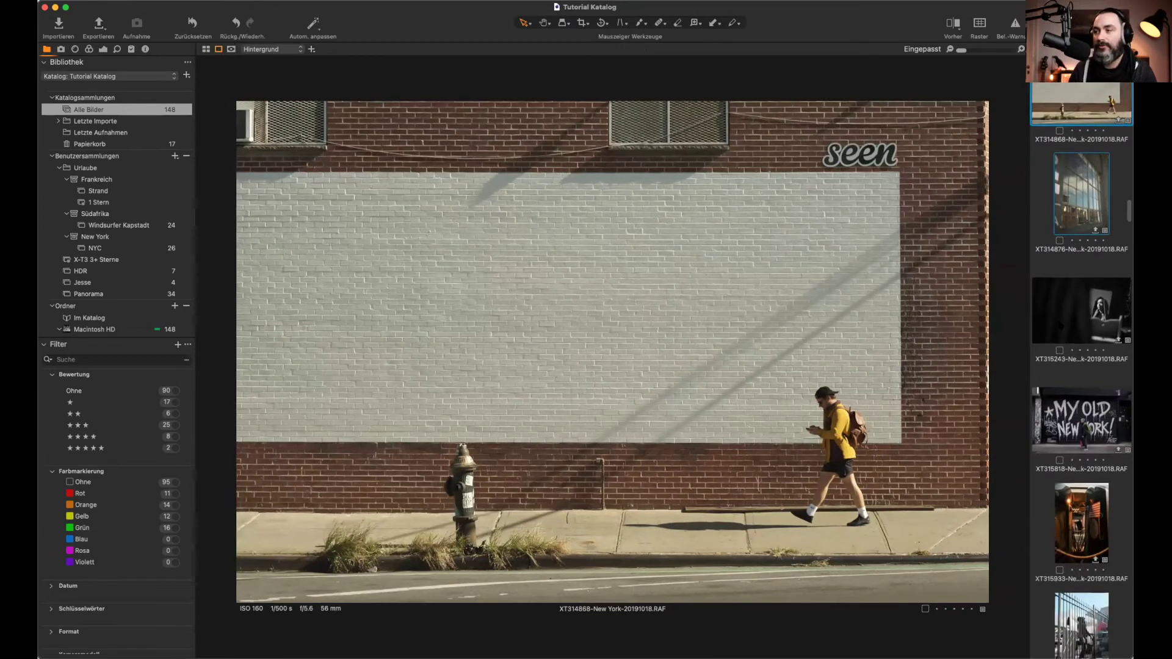
pyautogui.click(1082, 311)
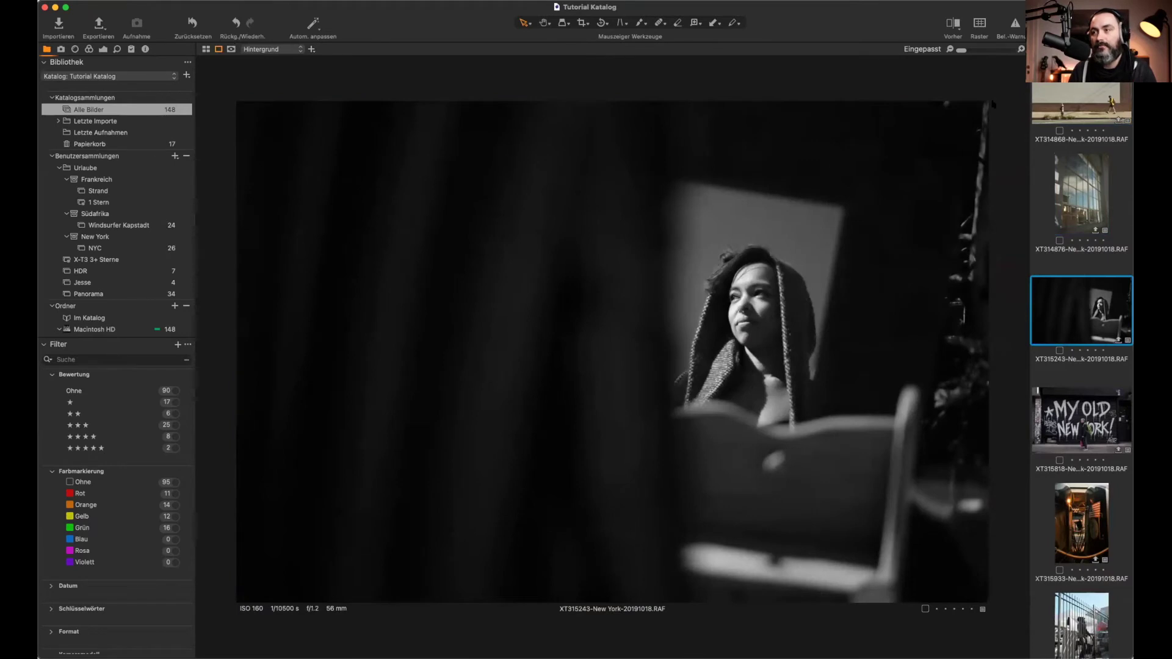
pyautogui.click(218, 49)
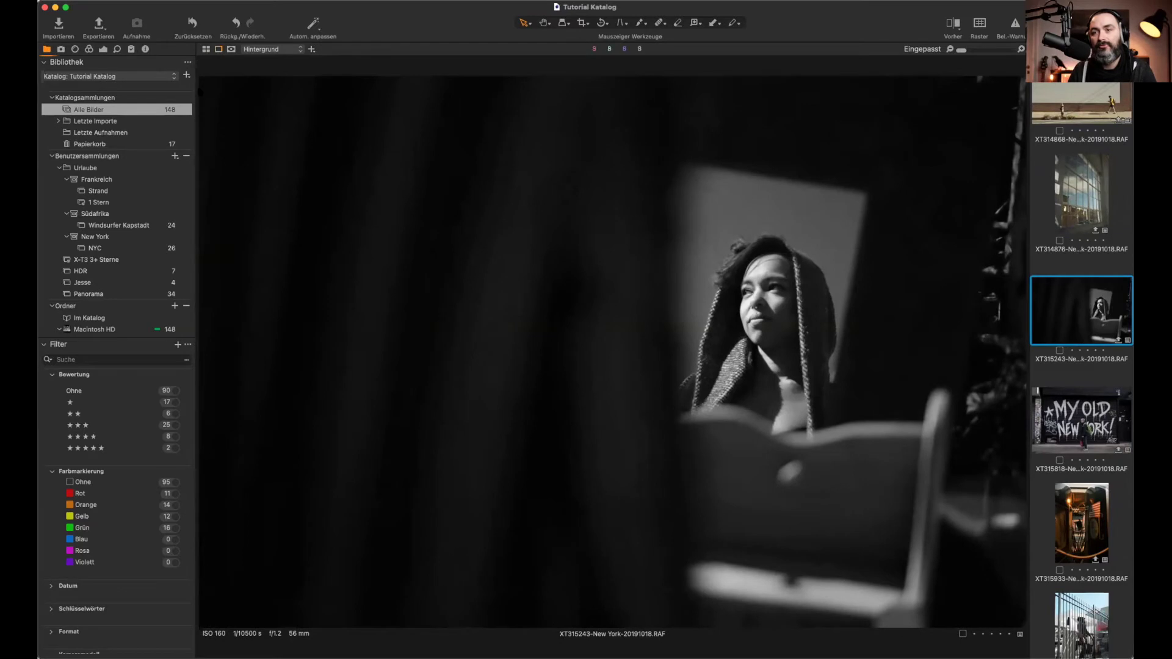
pyautogui.click(218, 49)
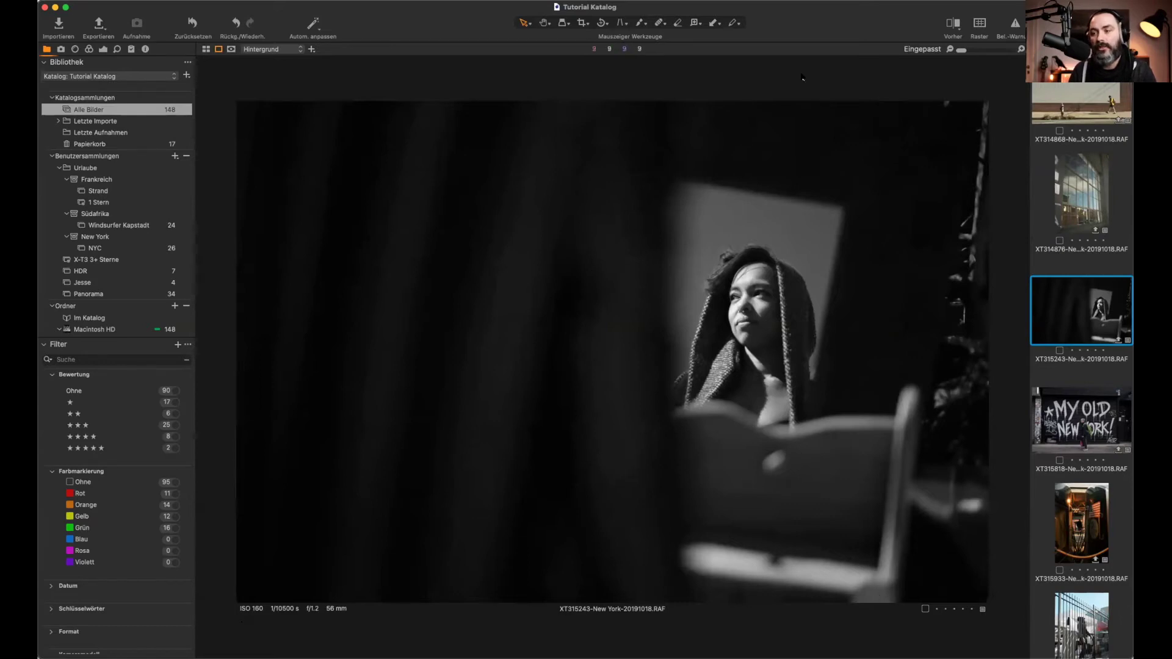
pyautogui.scroll(15, 1081, 388)
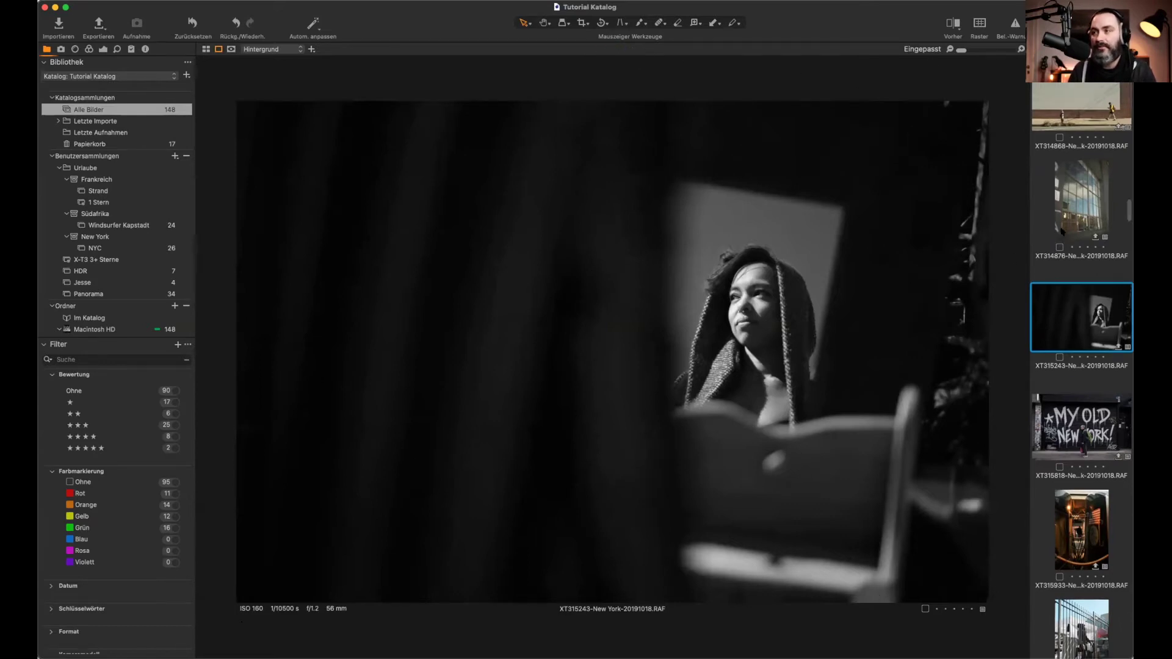
pyautogui.scroll(15, 1081, 366)
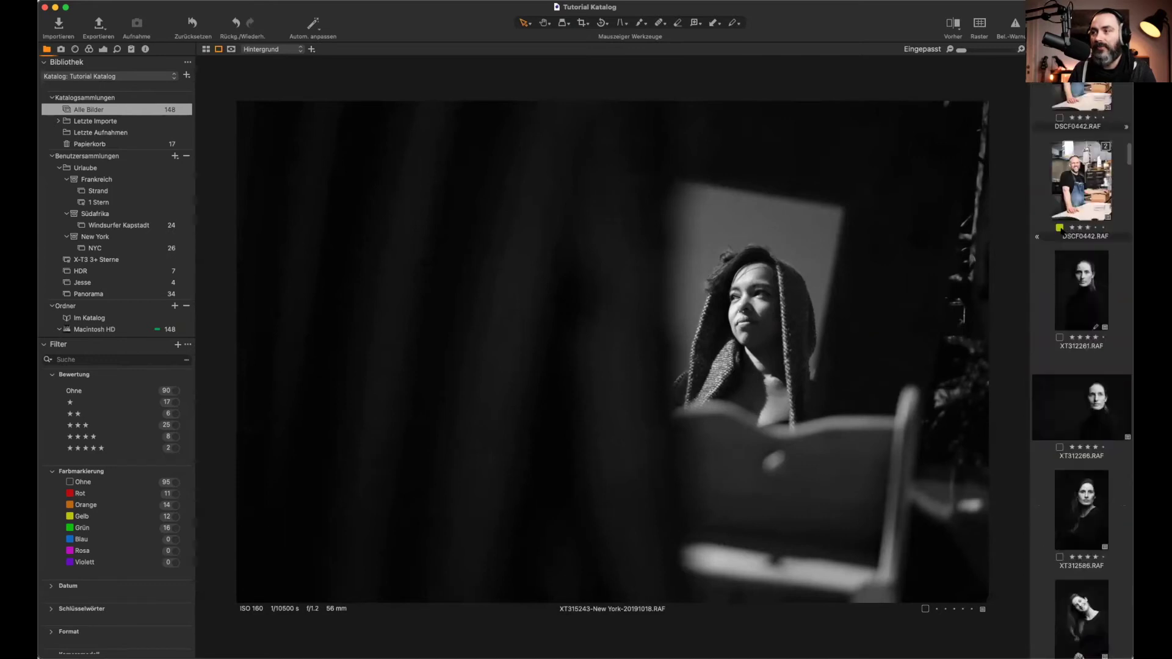
pyautogui.scroll(15, 1060, 330)
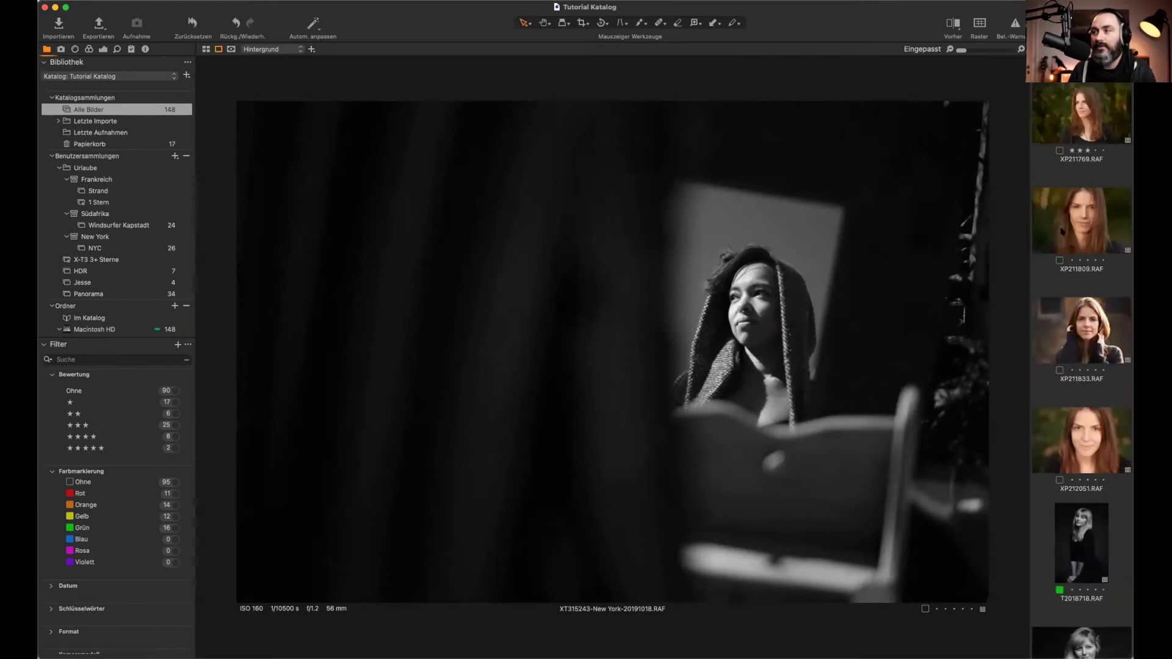
pyautogui.press('super+d')
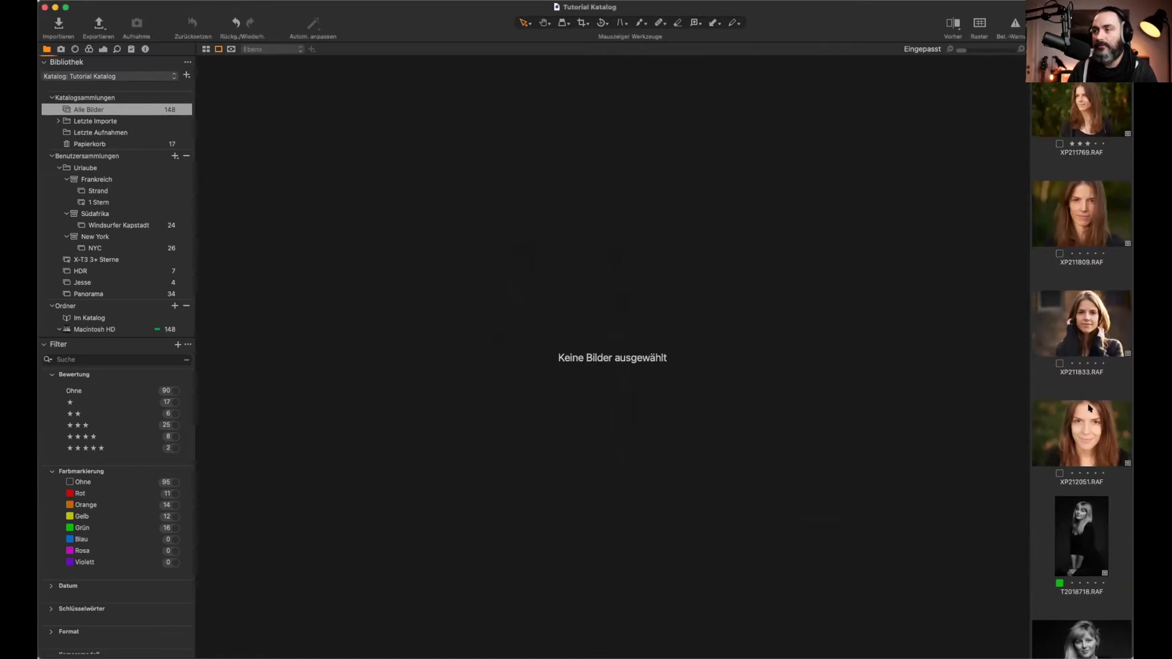
pyautogui.scroll(-5, 1090, 408)
pyautogui.scroll(-15, 1090, 407)
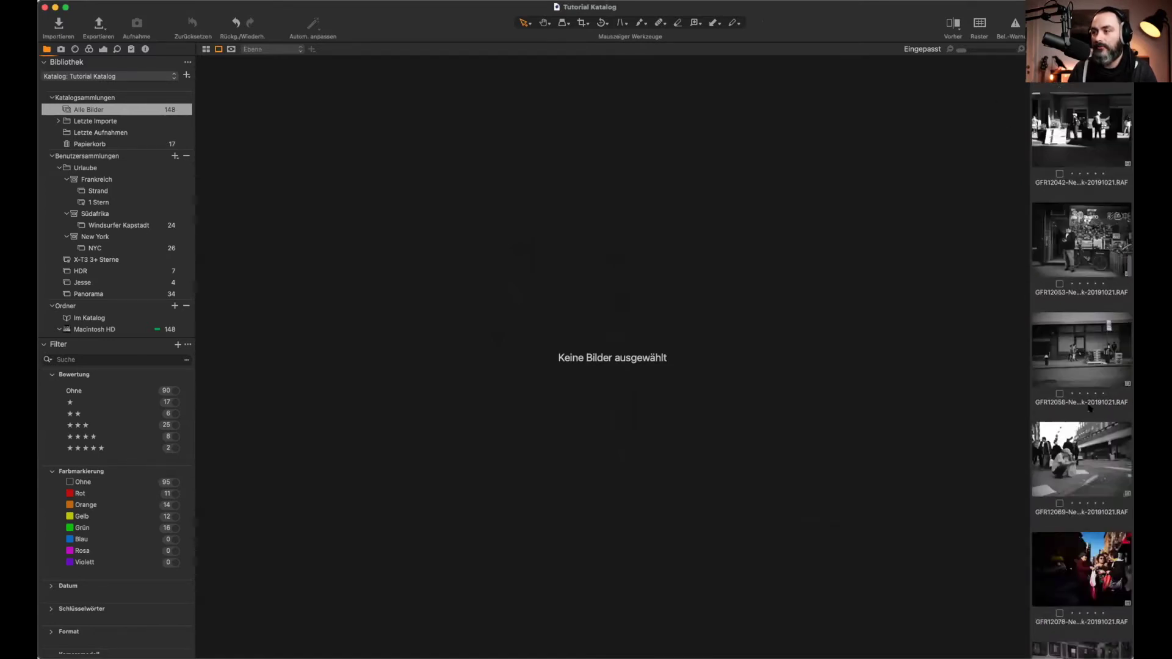
pyautogui.scroll(-15, 1090, 408)
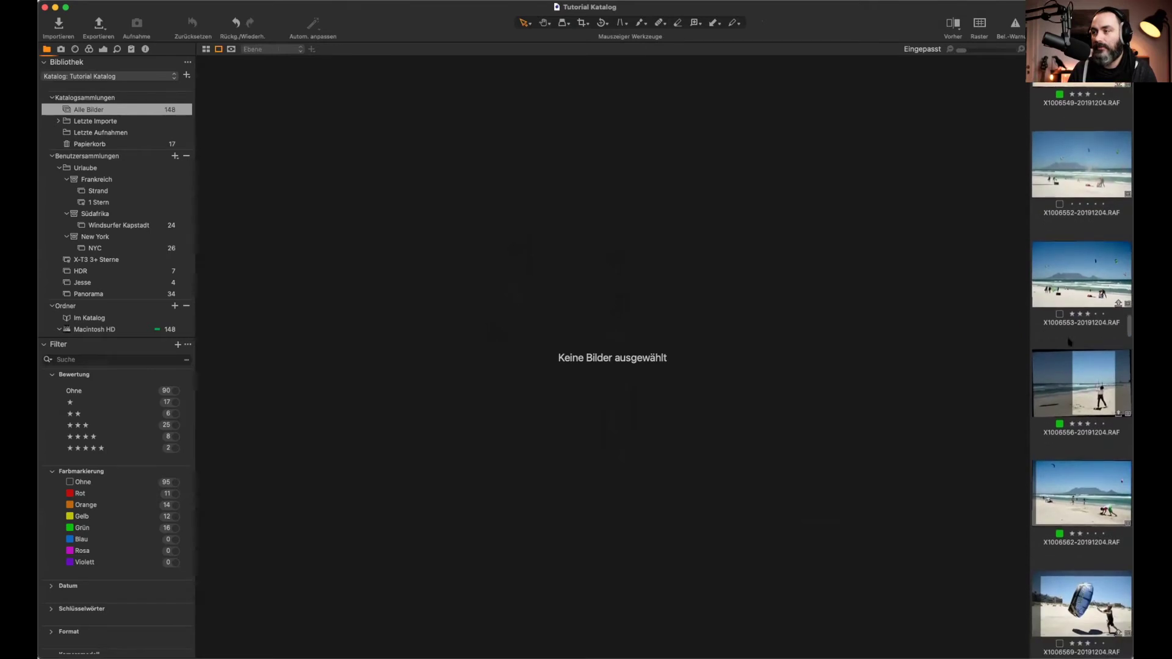
pyautogui.click(1058, 302)
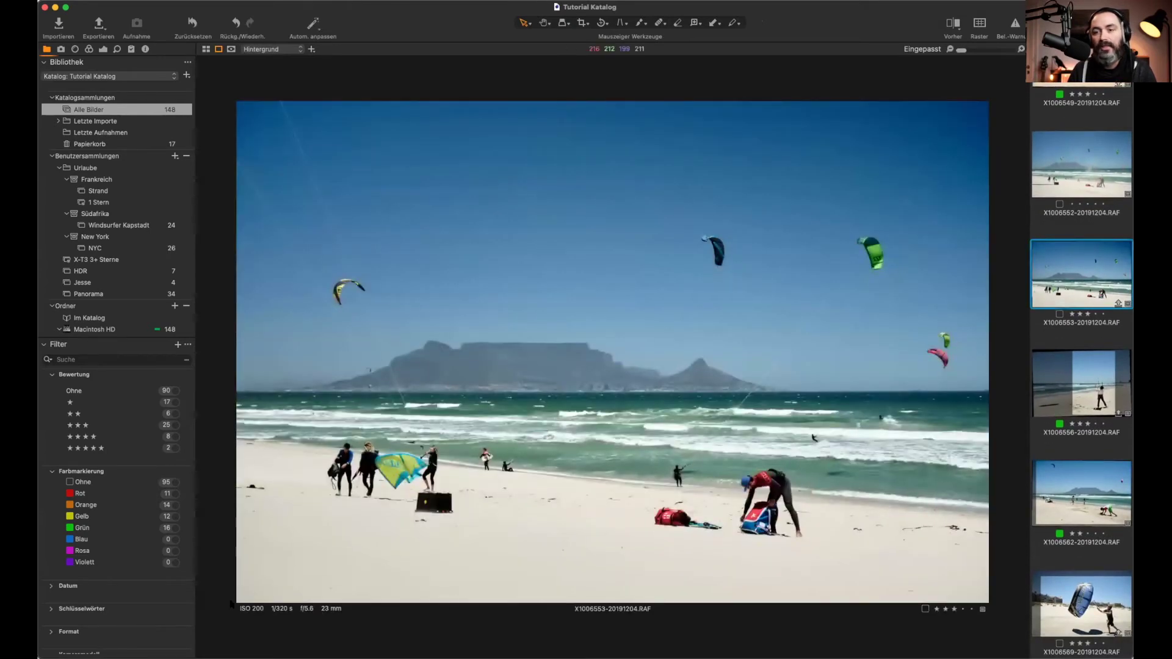
# Step: Try the viewer background colour Weiß behind the beach photo and set it to Schwarz
pyautogui.rightClick(207, 532)
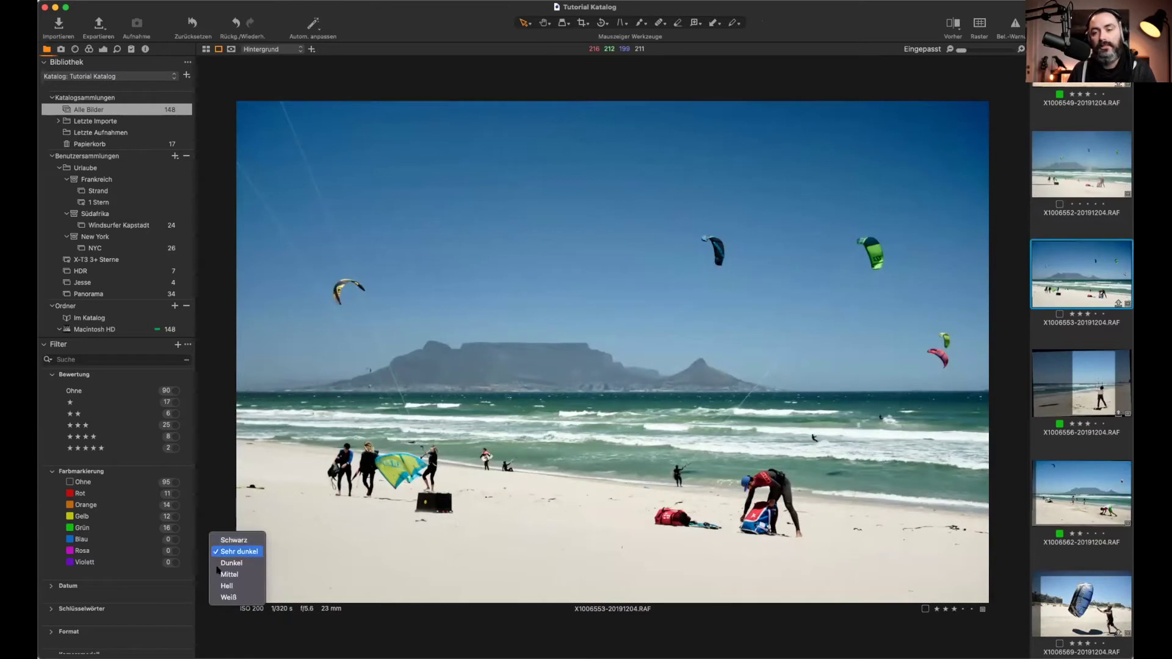
pyautogui.click(226, 598)
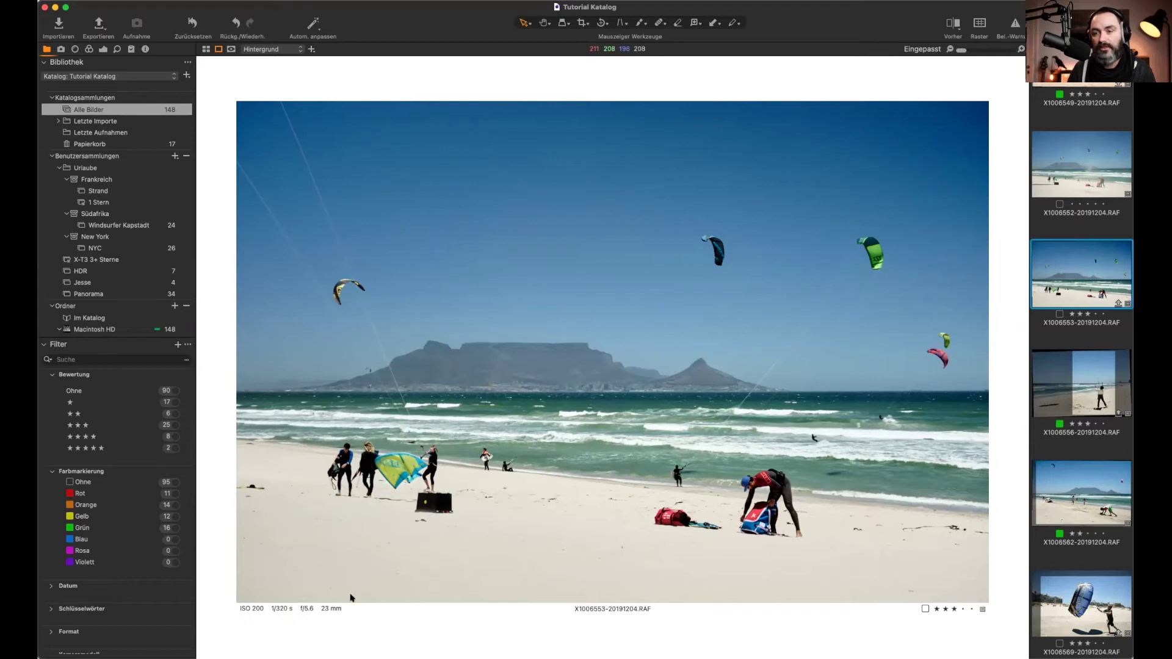
pyautogui.rightClick(388, 593)
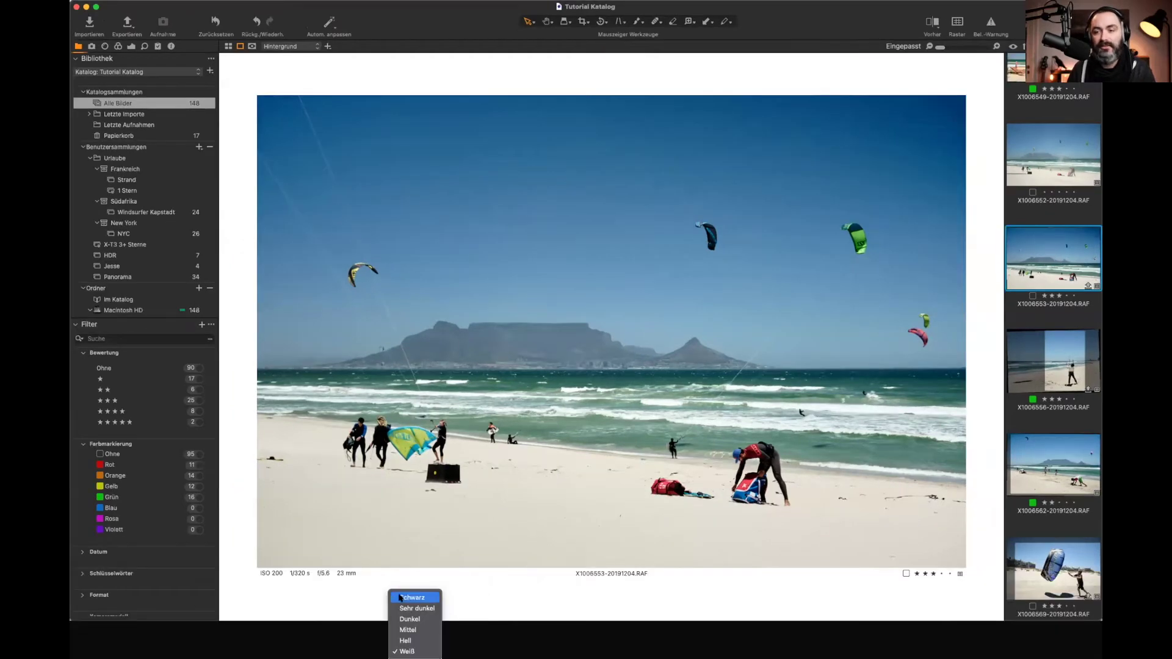
pyautogui.click(420, 602)
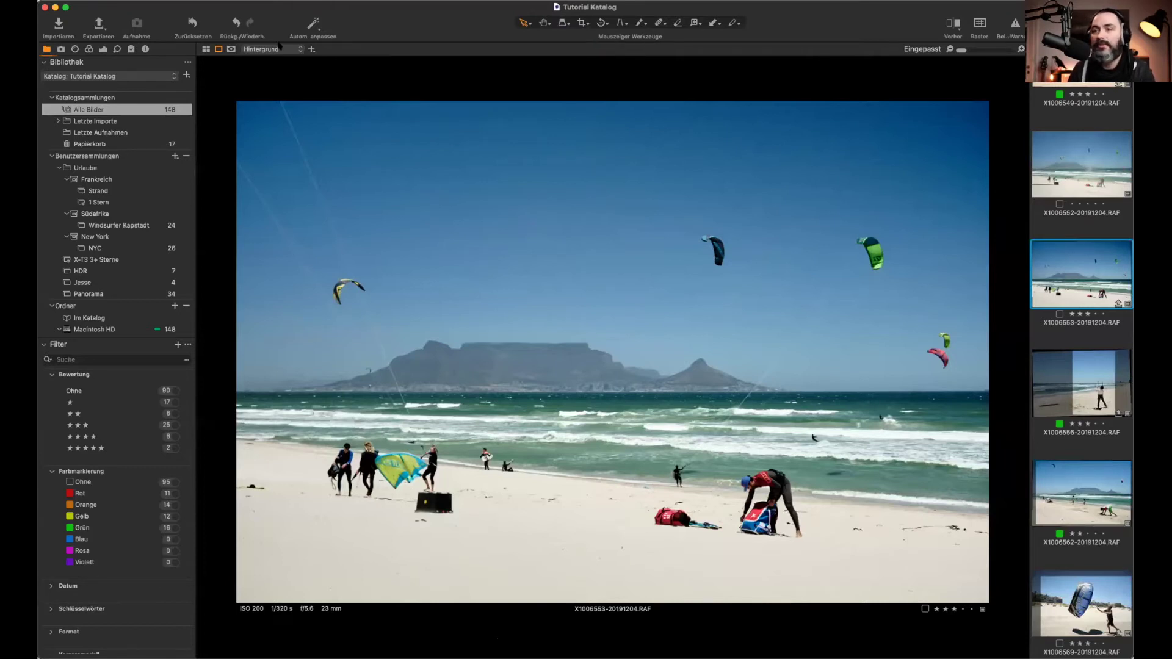
# Step: Toggle the proof margin around the beach photo X1006553 off and on several times, leaving it off
pyautogui.click(218, 50)
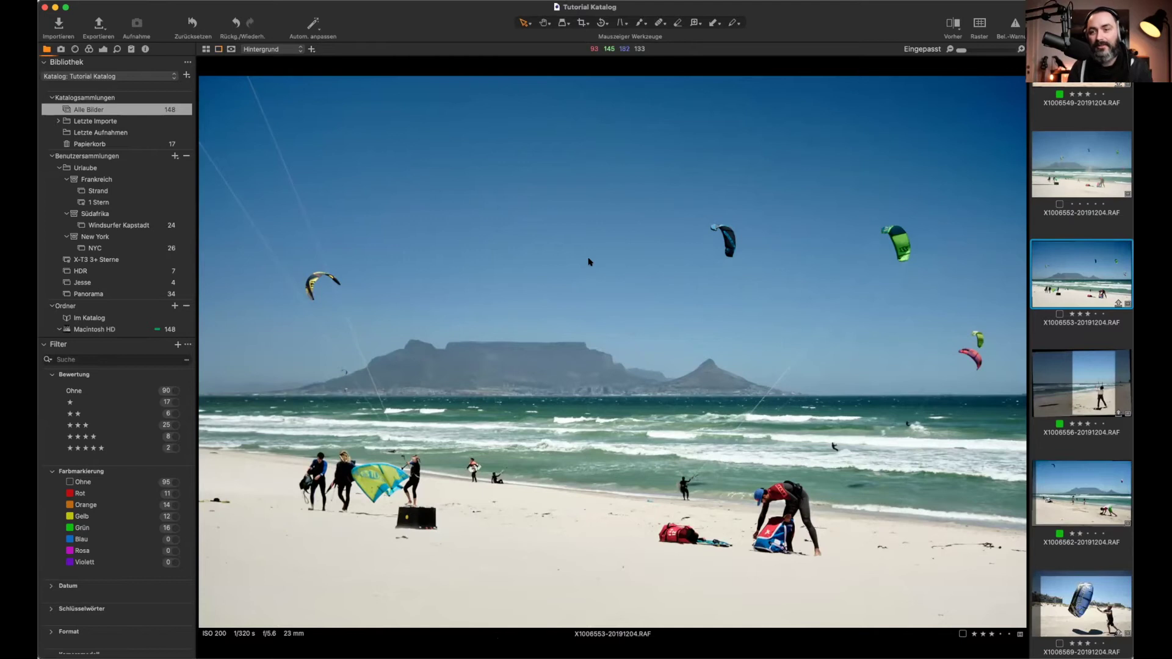
pyautogui.click(218, 50)
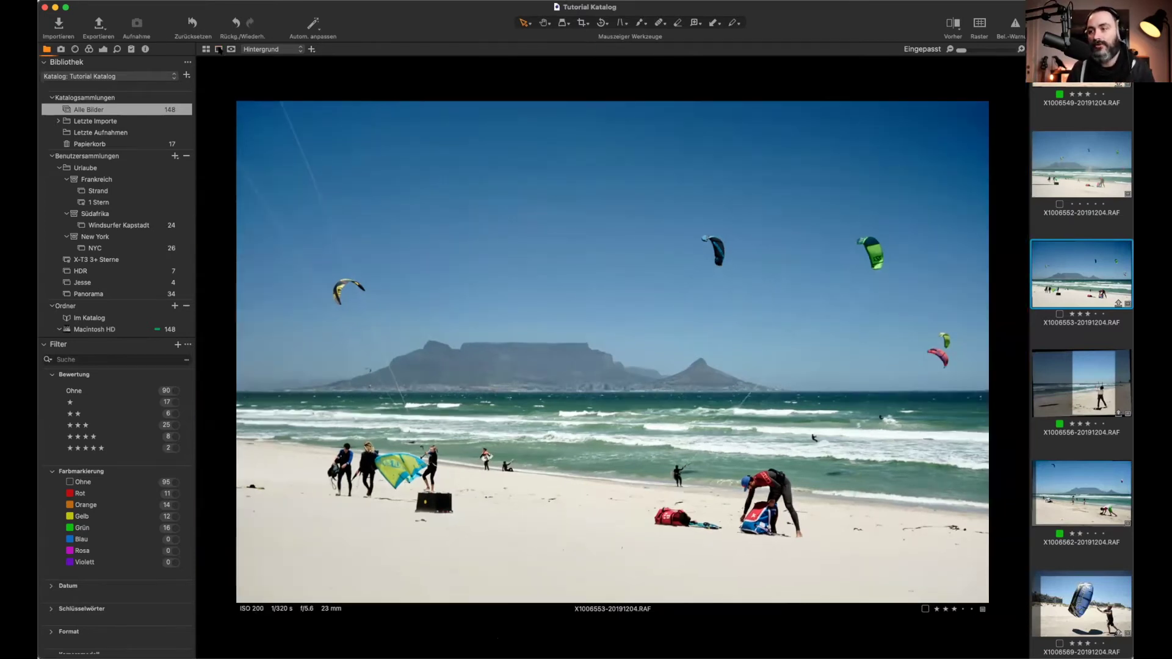
pyautogui.click(218, 49)
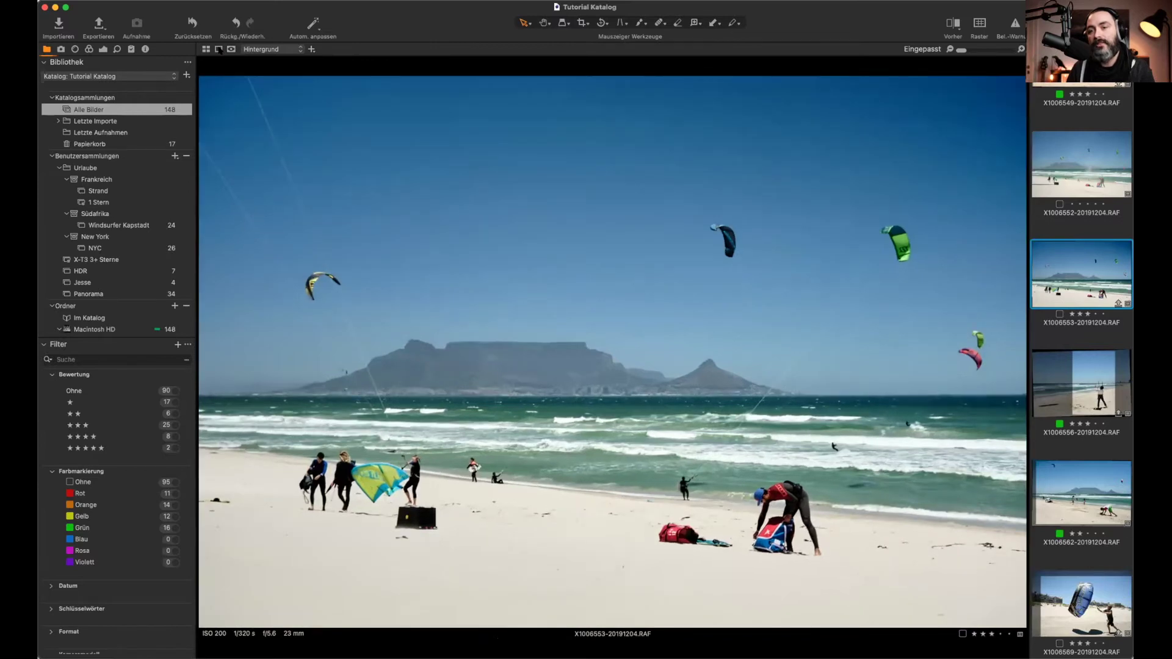
pyautogui.click(218, 50)
pyautogui.click(219, 49)
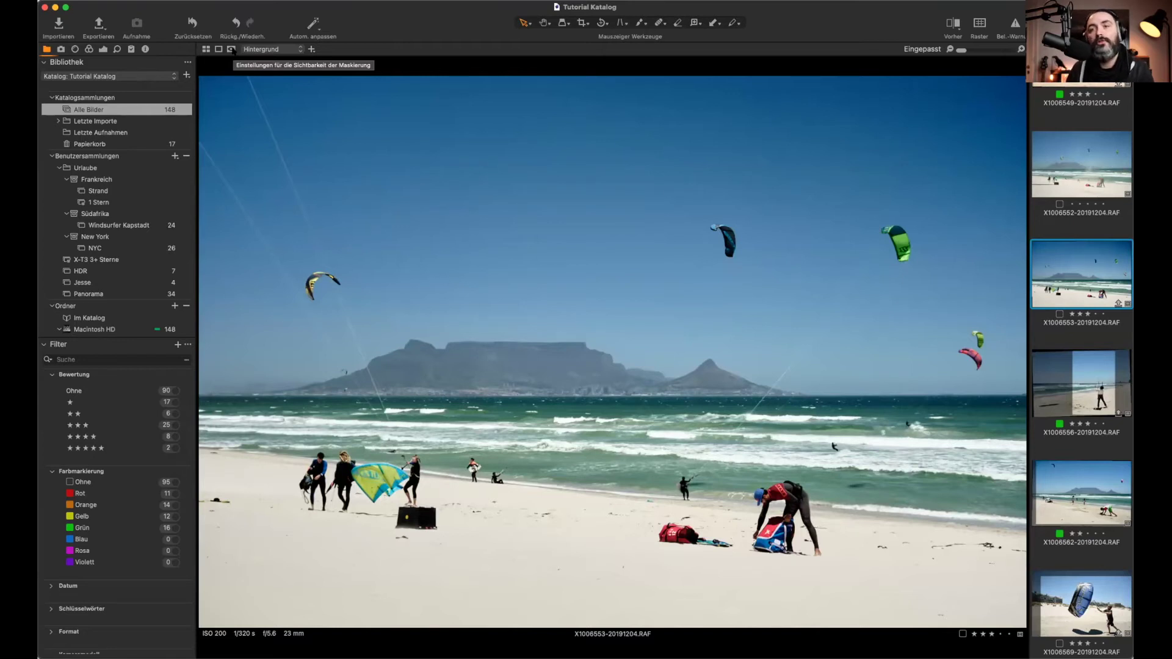
# Step: Look at the mask visibility options and the layer list of the beach photo without changing anything
pyautogui.click(232, 50)
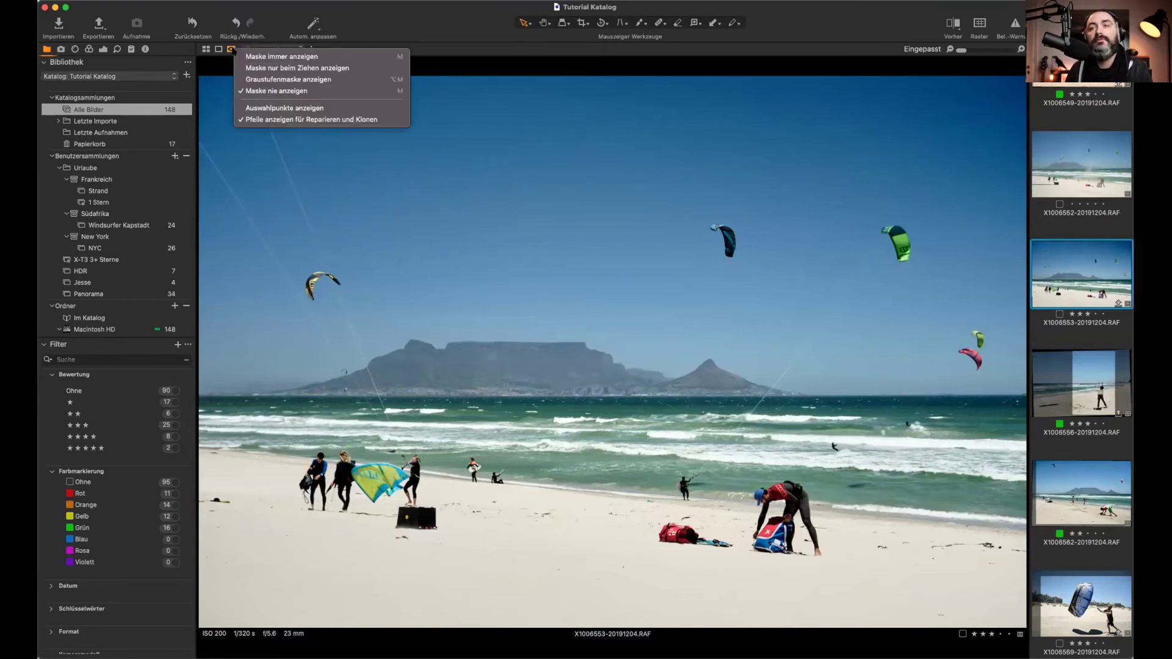
pyautogui.click(351, 43)
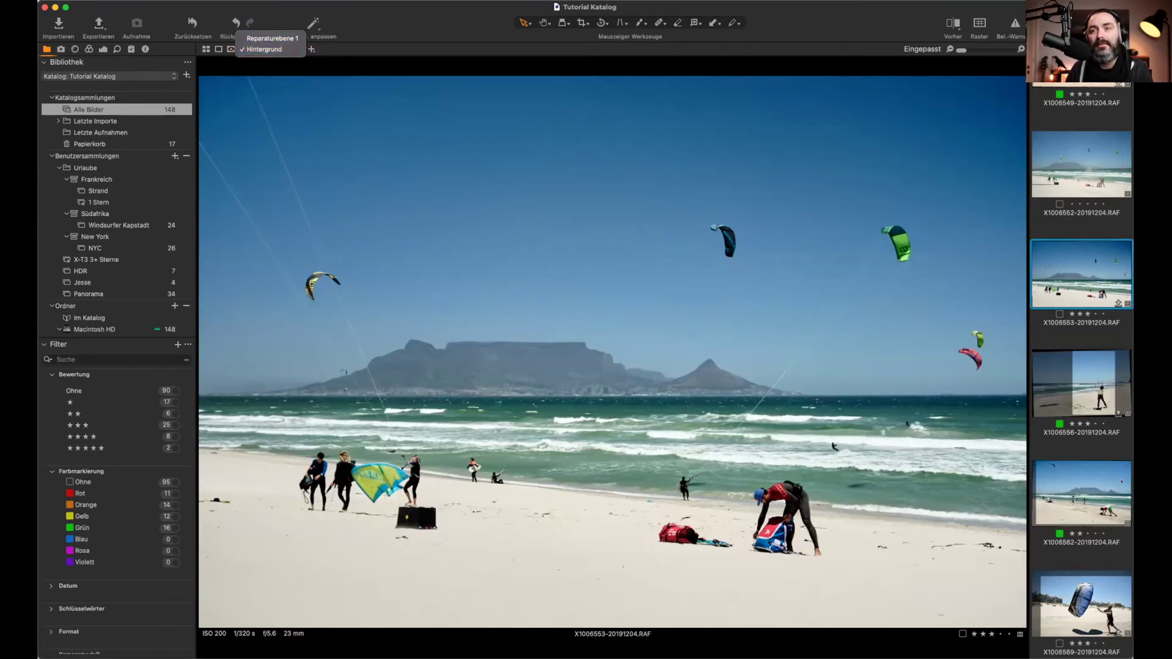
# Step: Clear the selection, open the kitesurfer photo X1006576, and browse on to open the tree photo 20211218-XT412672
pyautogui.scroll(-5, 1082, 367)
pyautogui.press('super+d')
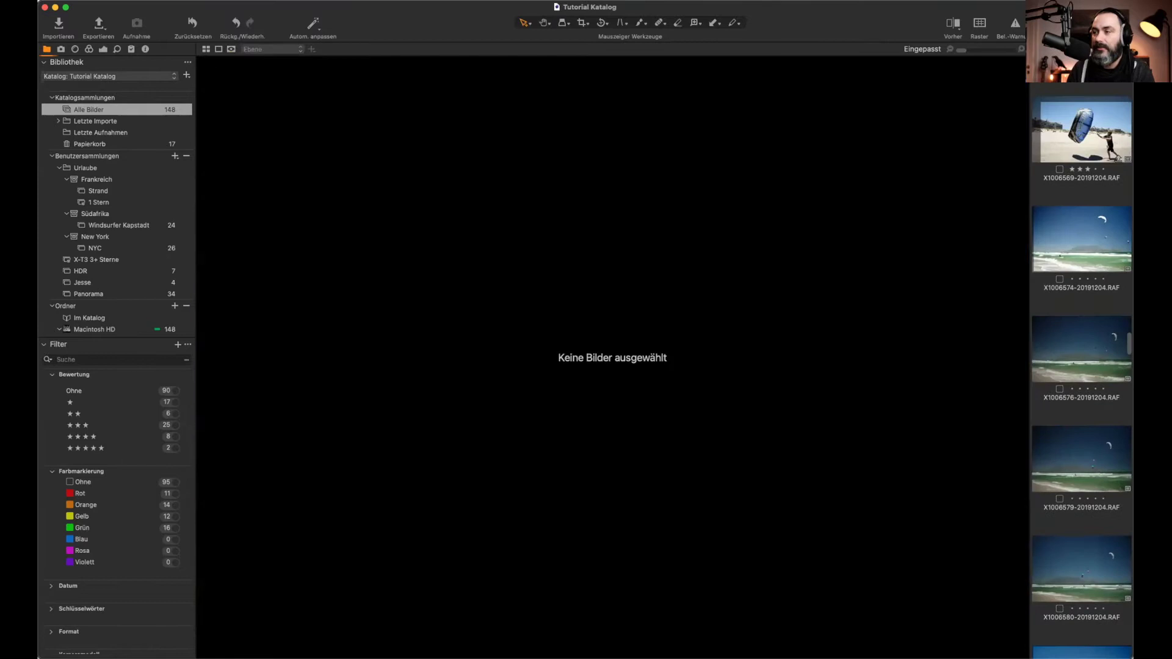
pyautogui.click(1081, 349)
pyautogui.scroll(-10, 1081, 367)
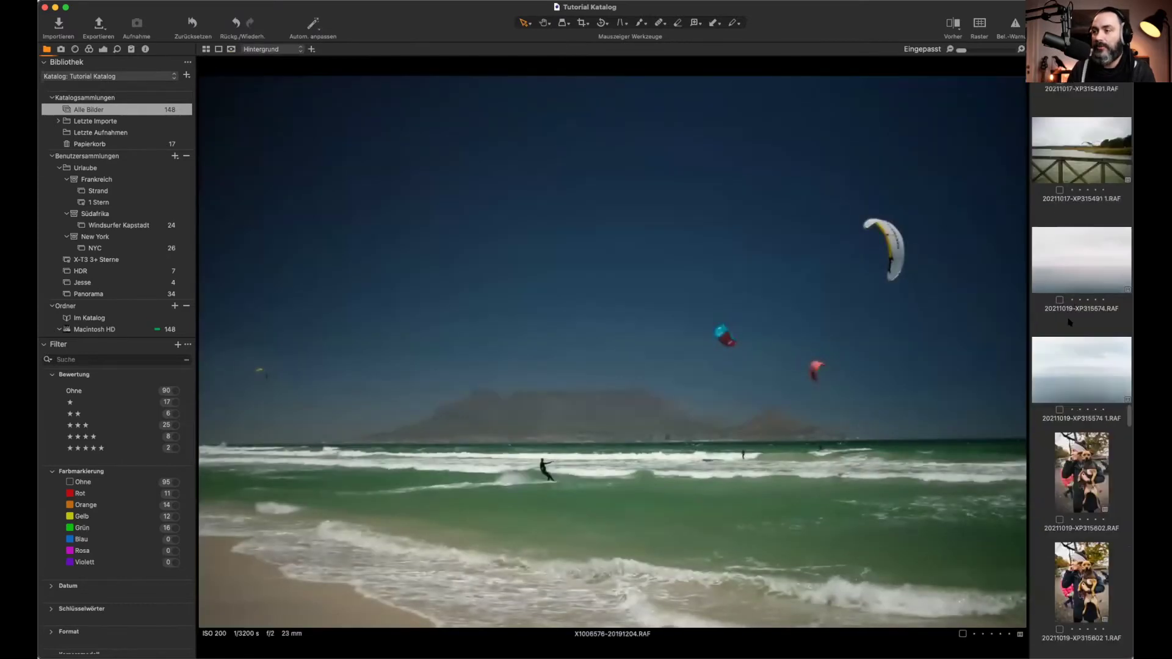
pyautogui.scroll(-10, 1069, 321)
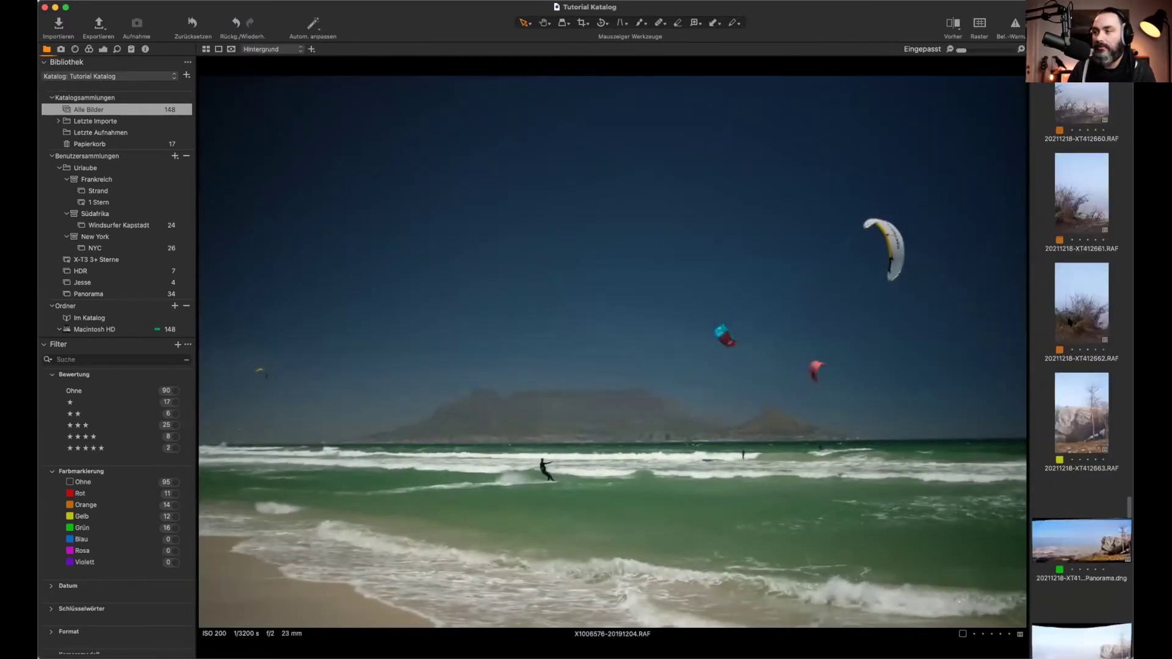
pyautogui.scroll(-8, 1069, 323)
pyautogui.click(1077, 275)
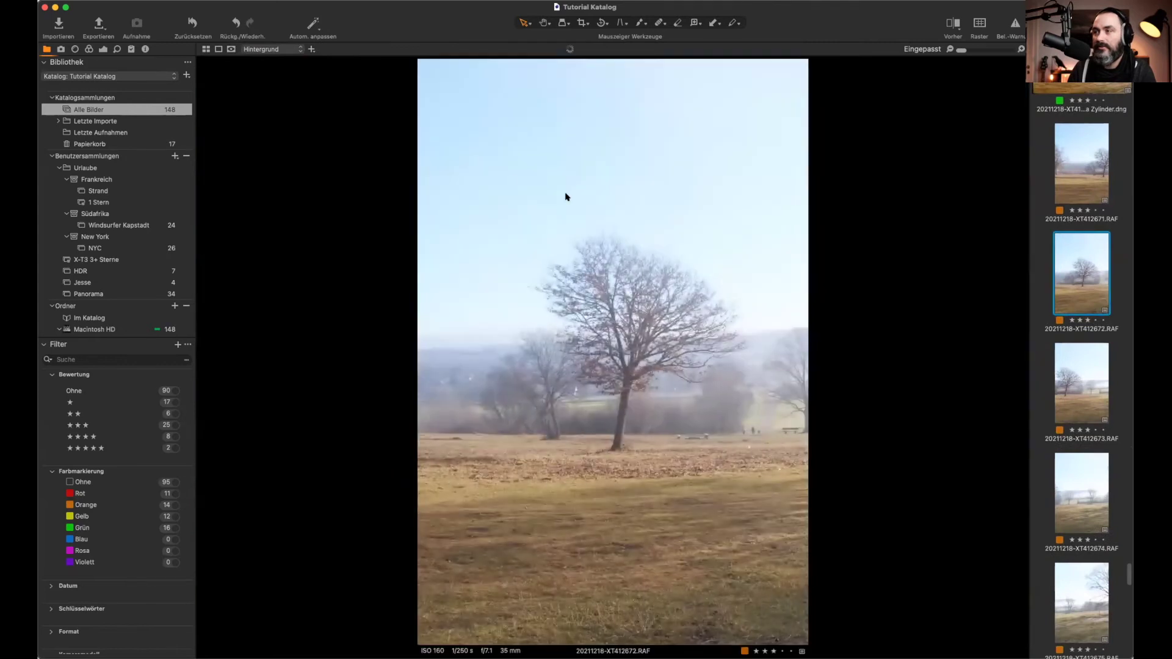
pyautogui.press('alt+super+v')
pyautogui.press('alt+super+v')
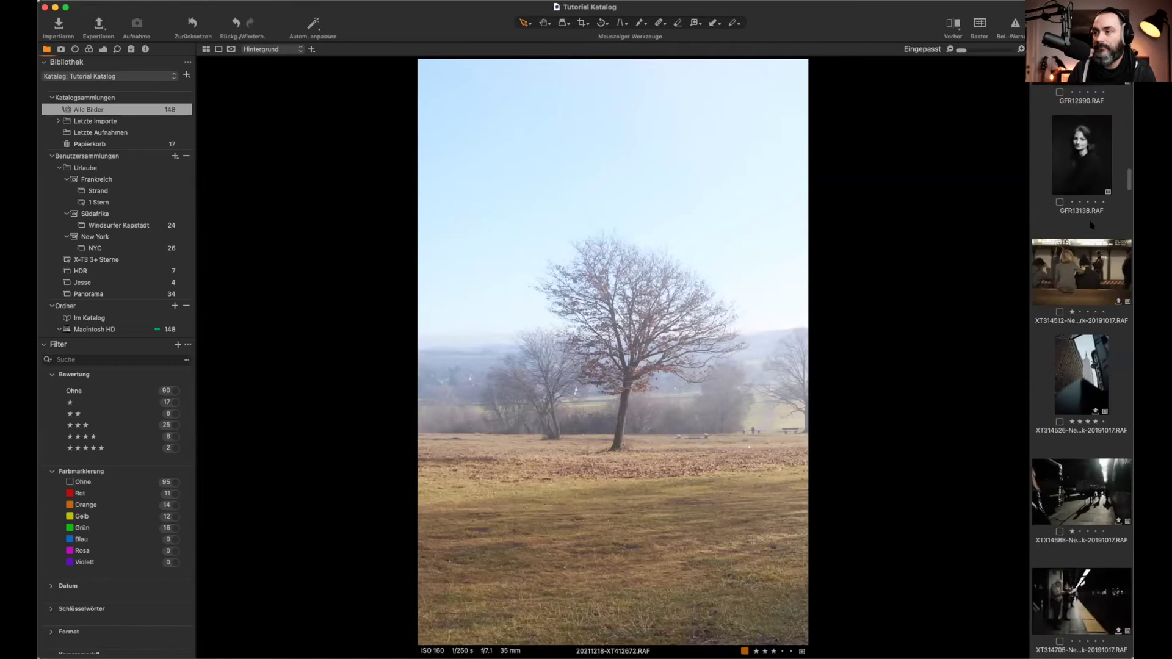
# Step: Find the dark black-and-white portrait T2015893.RAF in the thumbnails and open its first variant
pyautogui.scroll(-10, 1092, 225)
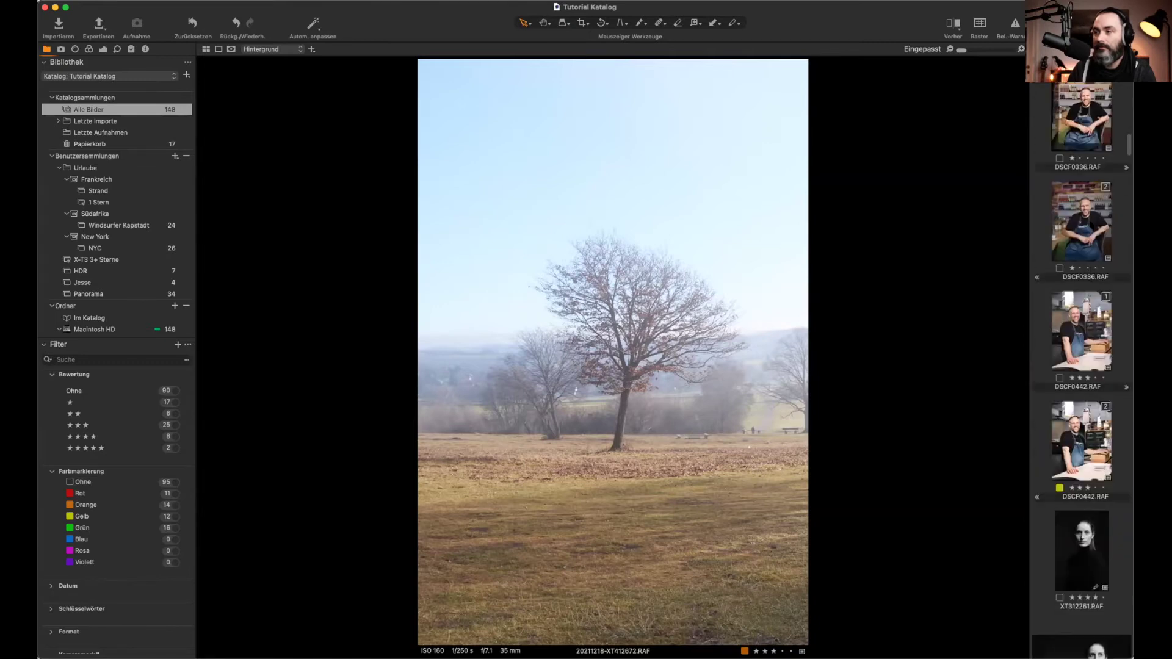
pyautogui.scroll(10, 1092, 225)
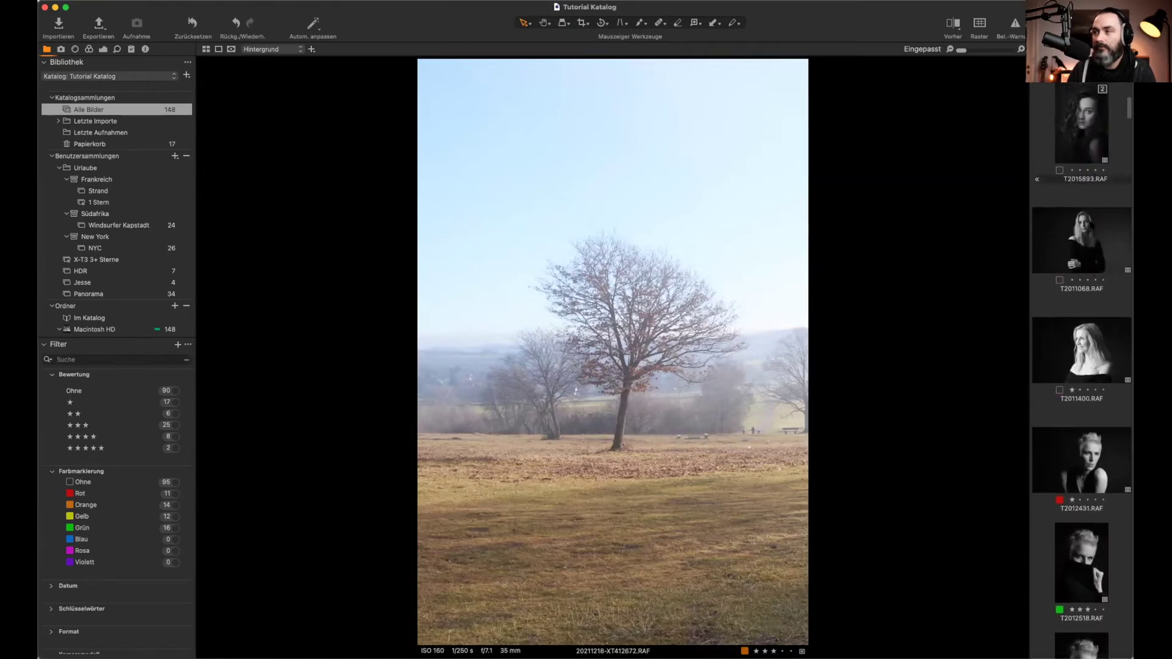
pyautogui.scroll(1, 1092, 226)
pyautogui.click(1081, 174)
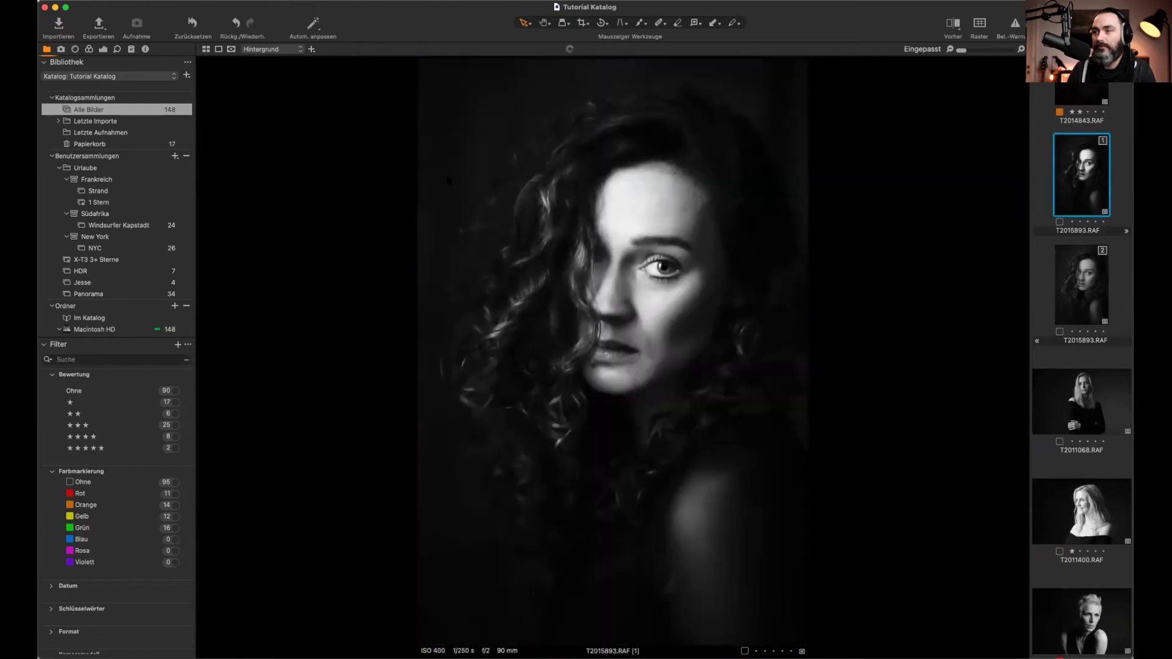
# Step: Look at the layer list of the portrait twice, keeping the Hintergrund layer active
pyautogui.click(269, 51)
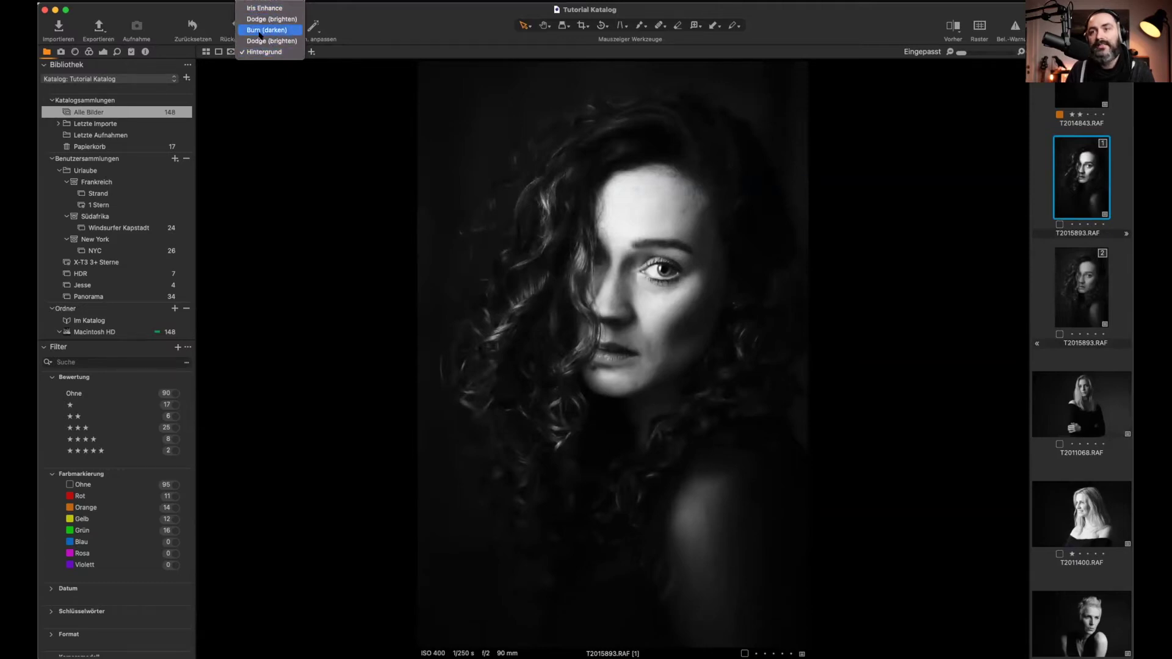
pyautogui.click(265, 52)
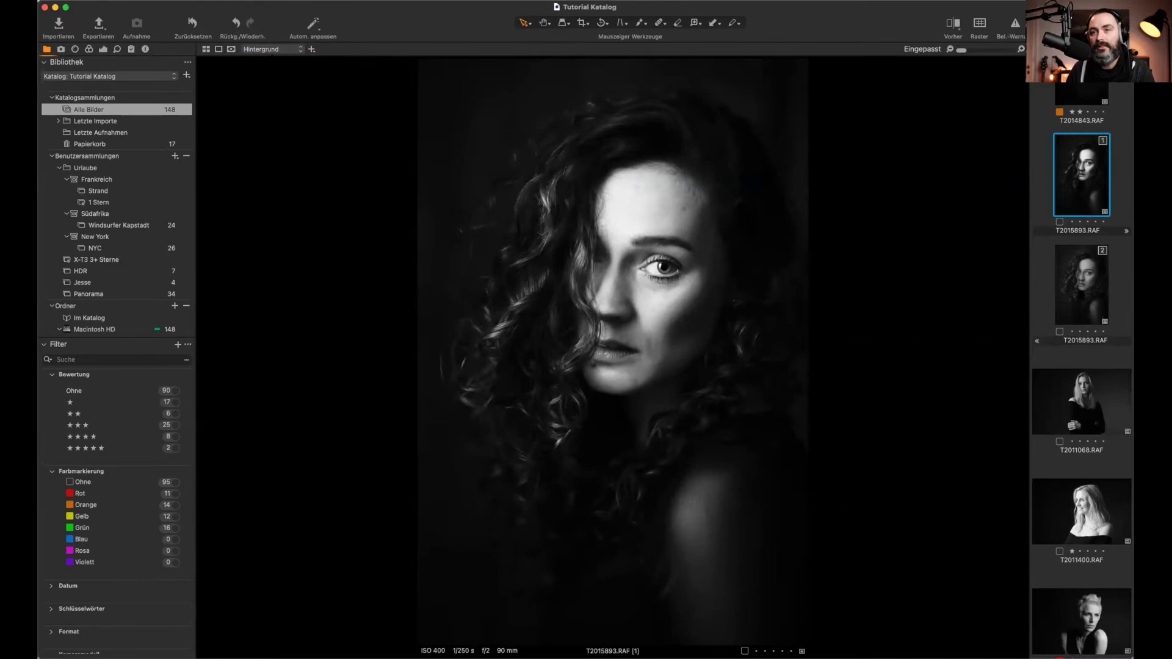
pyautogui.click(278, 49)
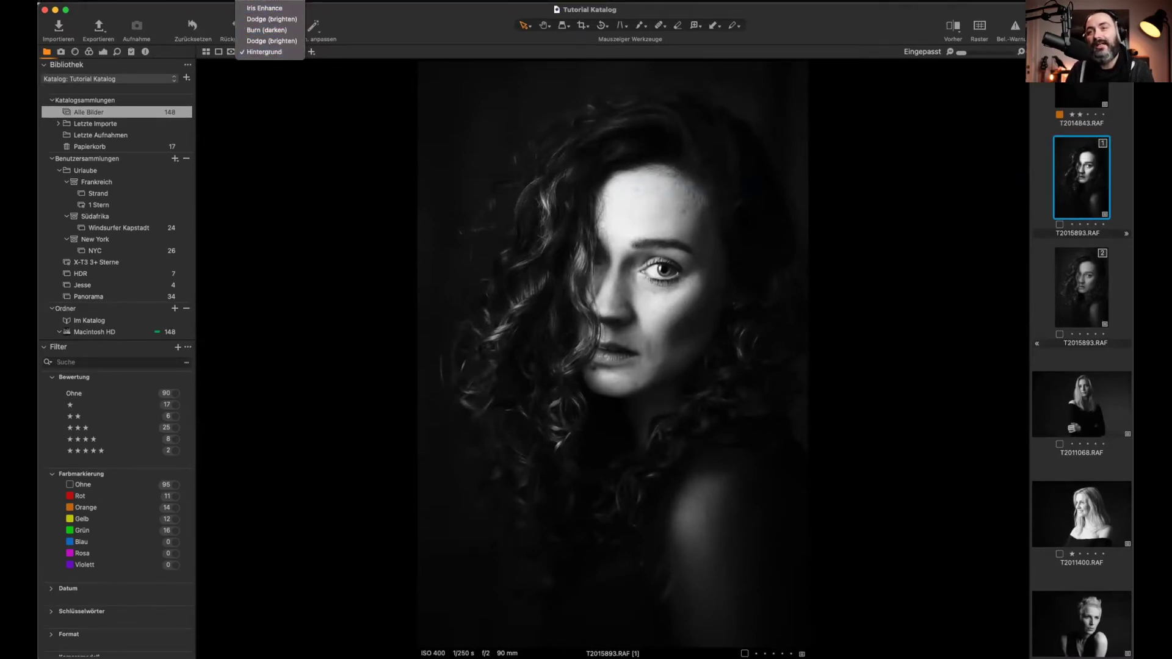
pyautogui.click(269, 52)
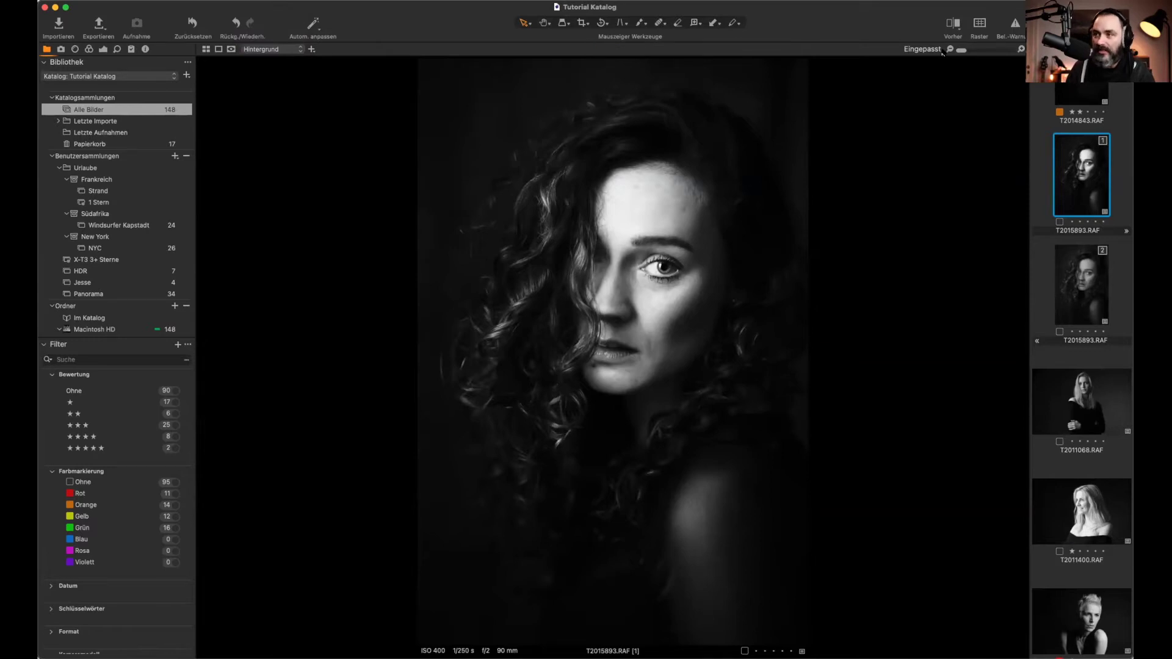
# Step: Try the viewer background colours Sehr dunkel, Mittel and Weiß behind the portrait, and set it back to Schwarz
pyautogui.rightClick(848, 245)
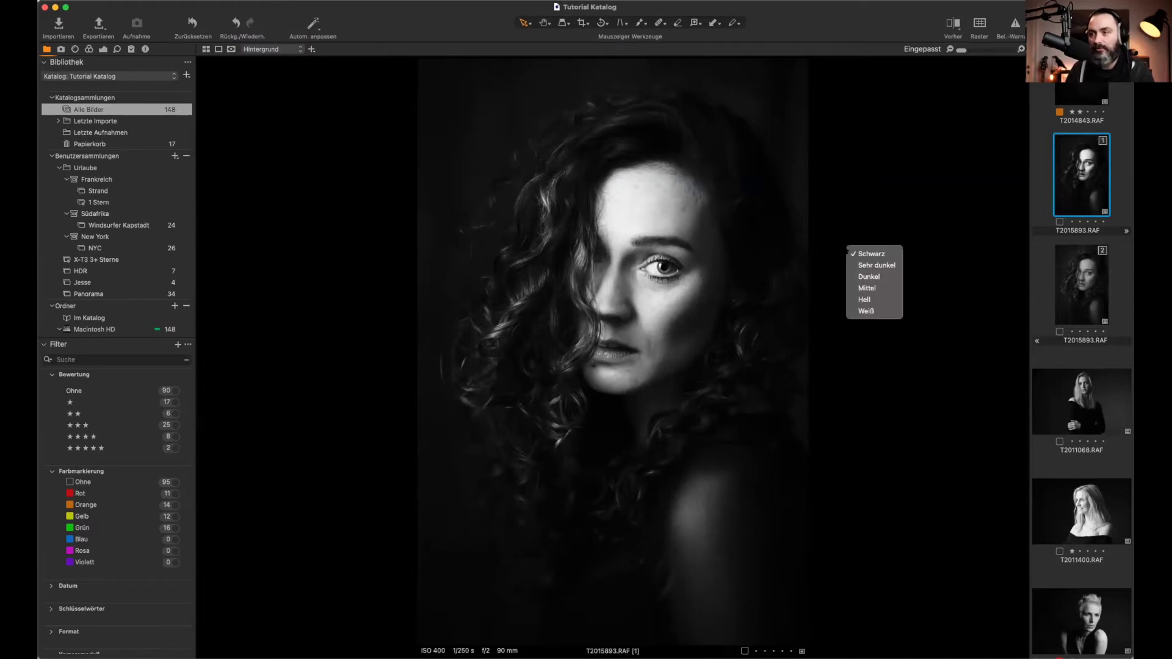
pyautogui.click(863, 261)
pyautogui.rightClick(949, 293)
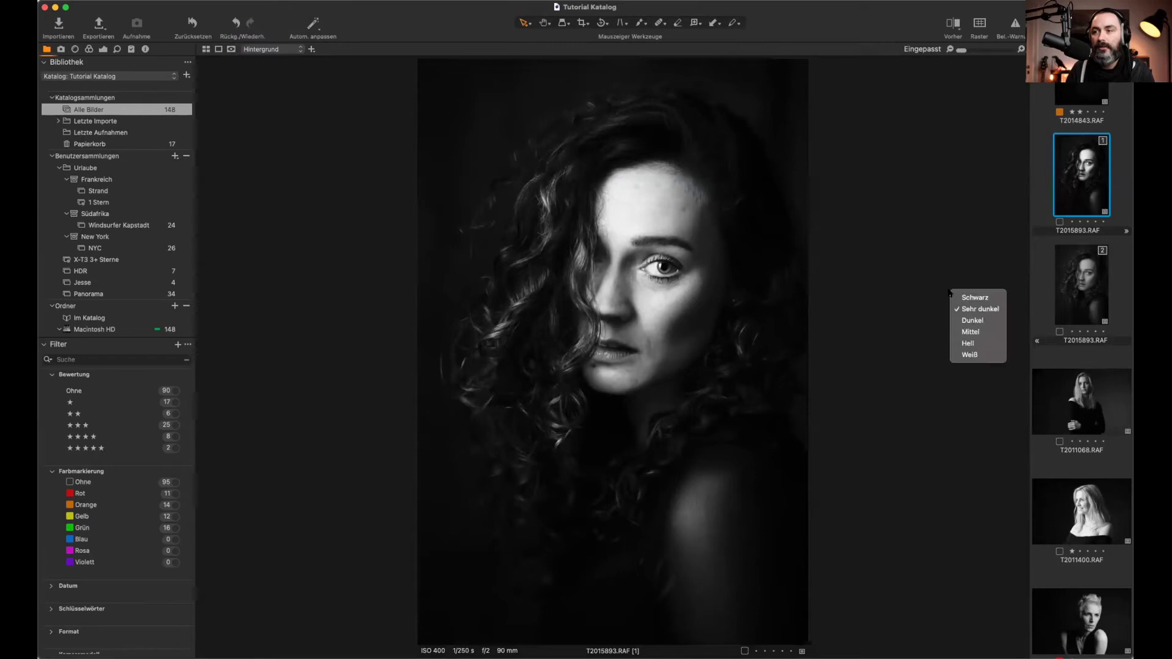
pyautogui.click(970, 331)
pyautogui.rightClick(898, 246)
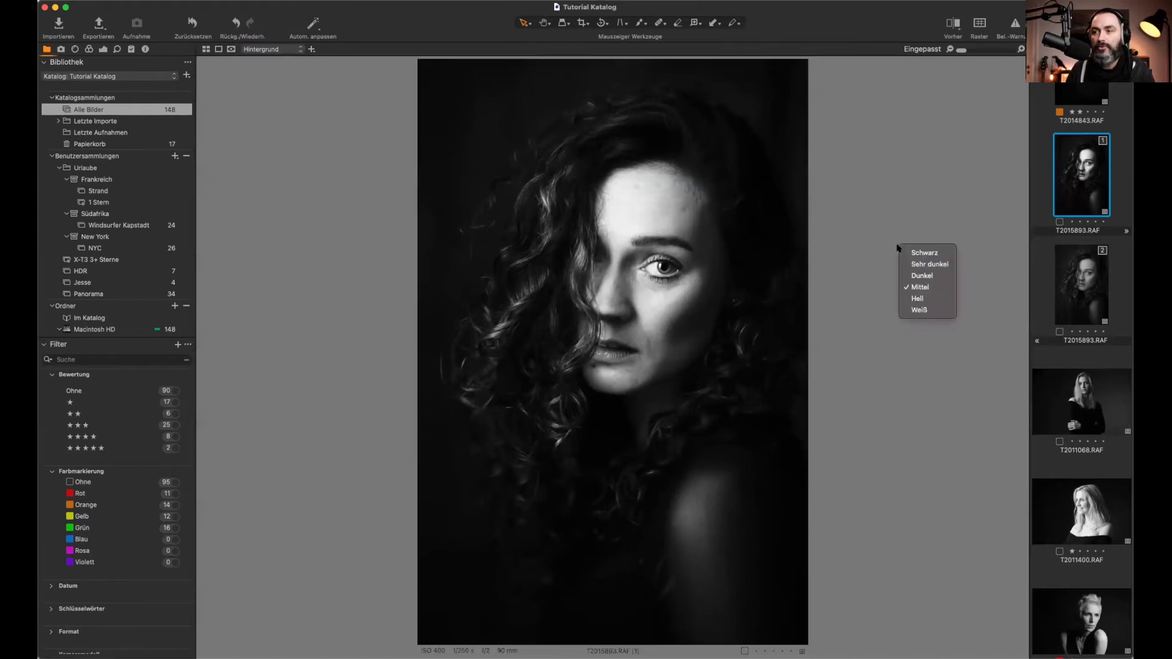
pyautogui.click(916, 310)
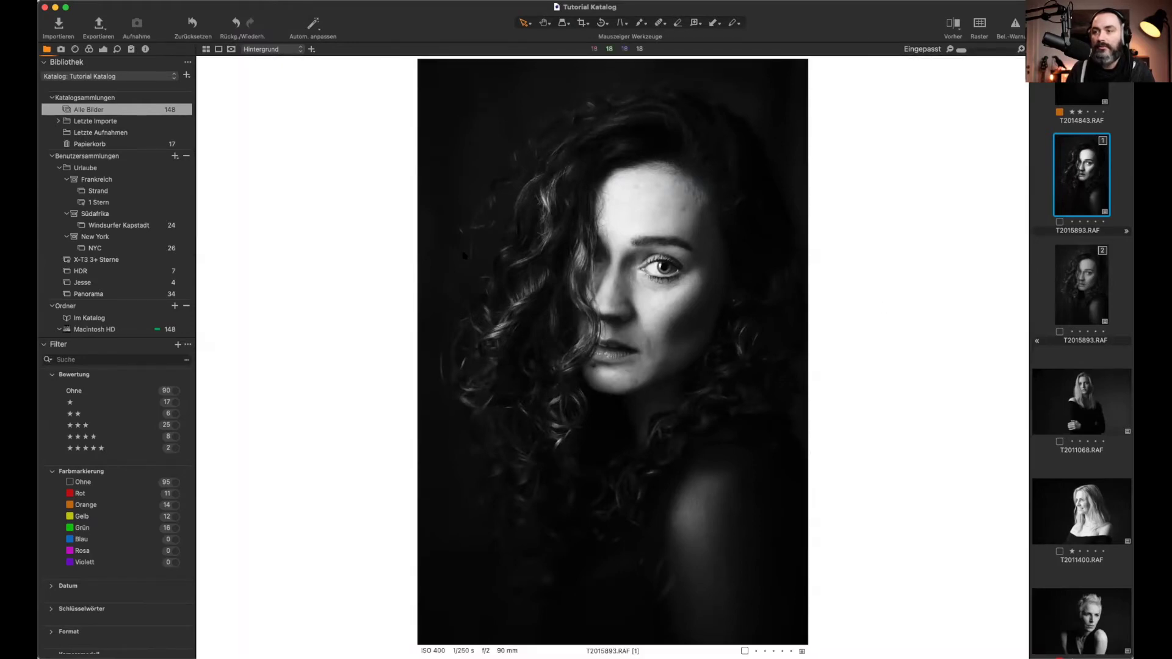
pyautogui.rightClick(322, 317)
pyautogui.click(340, 321)
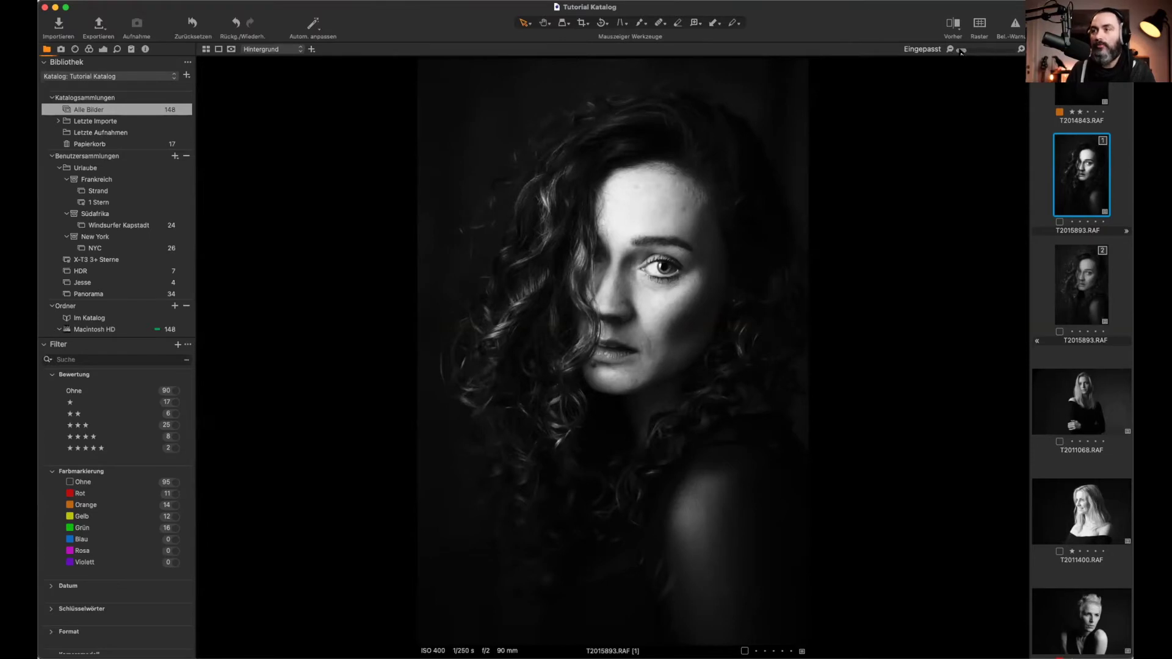
# Step: Magnify the portrait to 100% and examine the eye, hair and mouth areas using the Pan and Select tools
pyautogui.moveTo(963, 51)
pyautogui.mouseDown()
pyautogui.moveTo(992, 52)
pyautogui.moveTo(977, 52)
pyautogui.mouseUp()
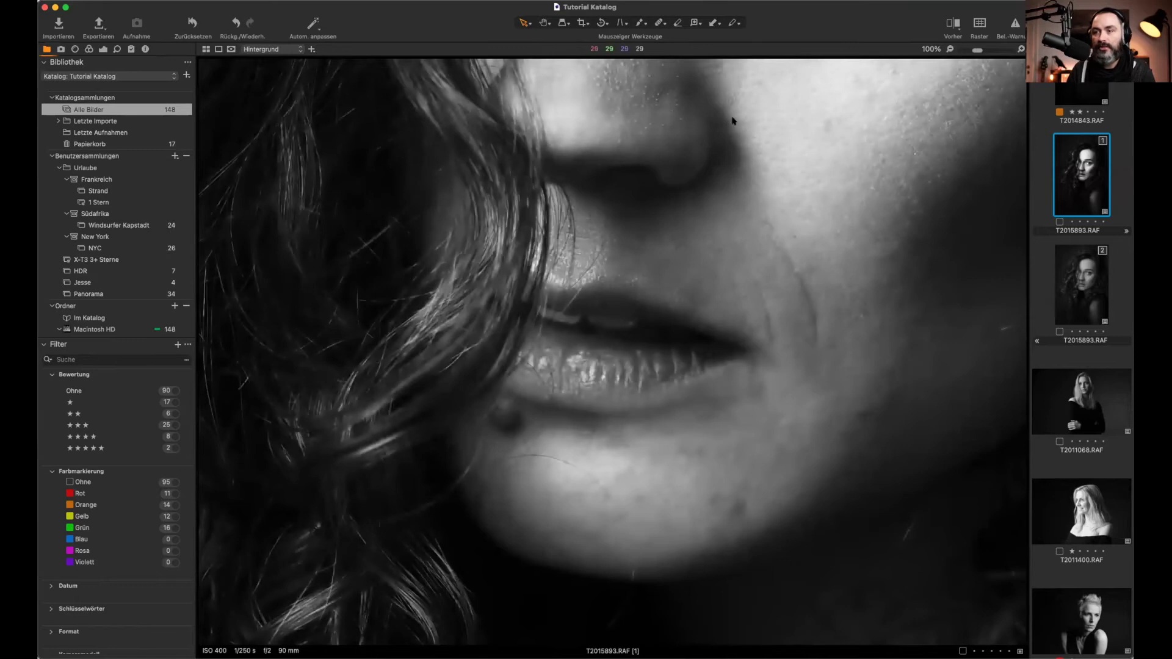
pyautogui.scroll(10, 693, 174)
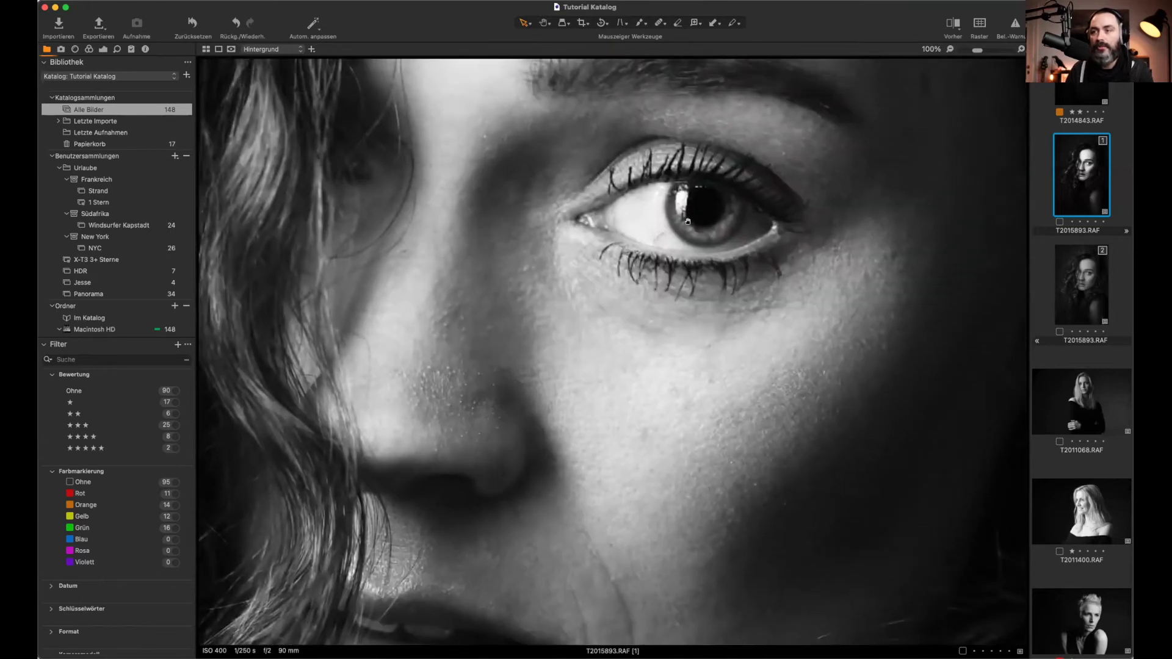
pyautogui.press('h')
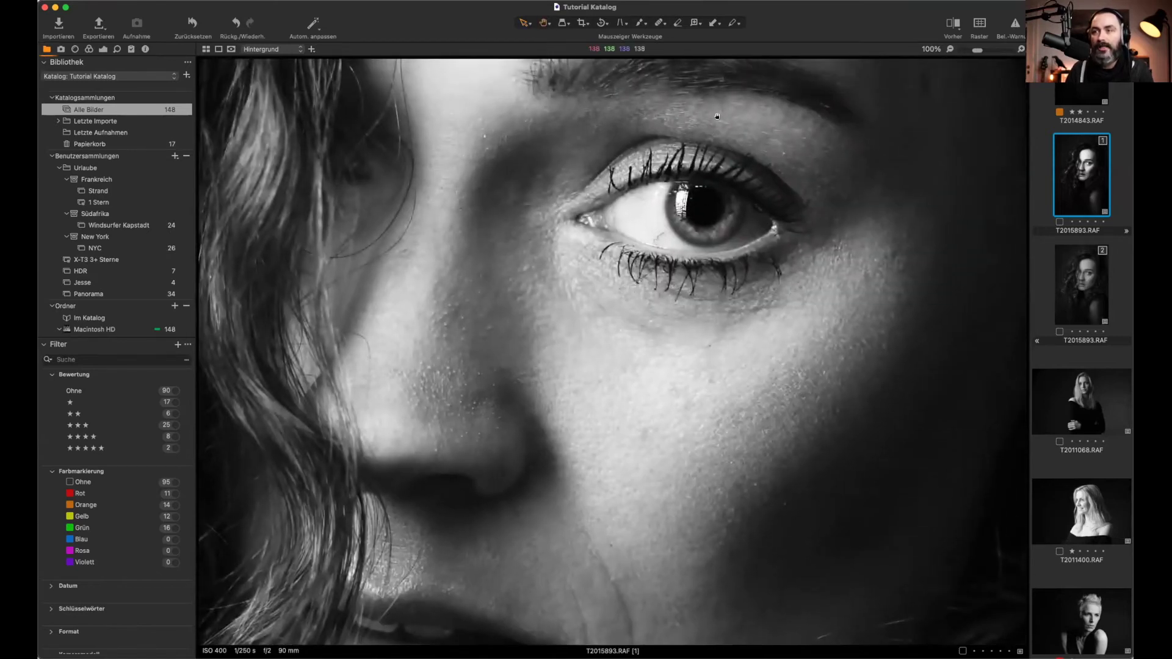
pyautogui.scroll(10, 392, 235)
pyautogui.hscroll(-10, 392, 235)
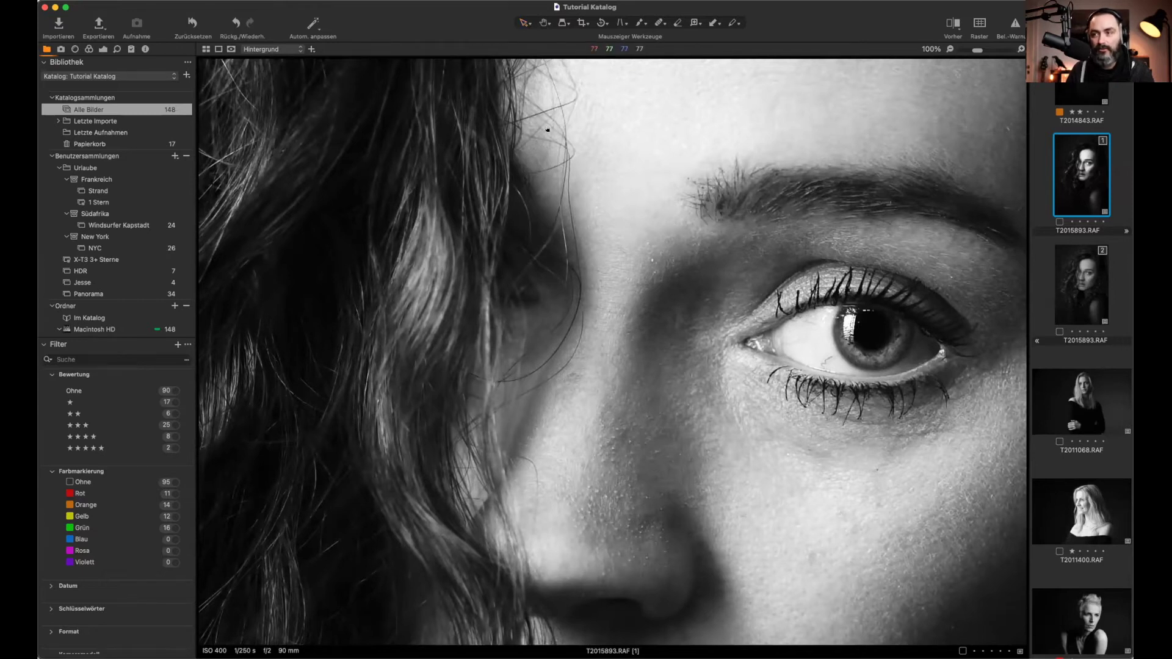
pyautogui.scroll(-10, 547, 129)
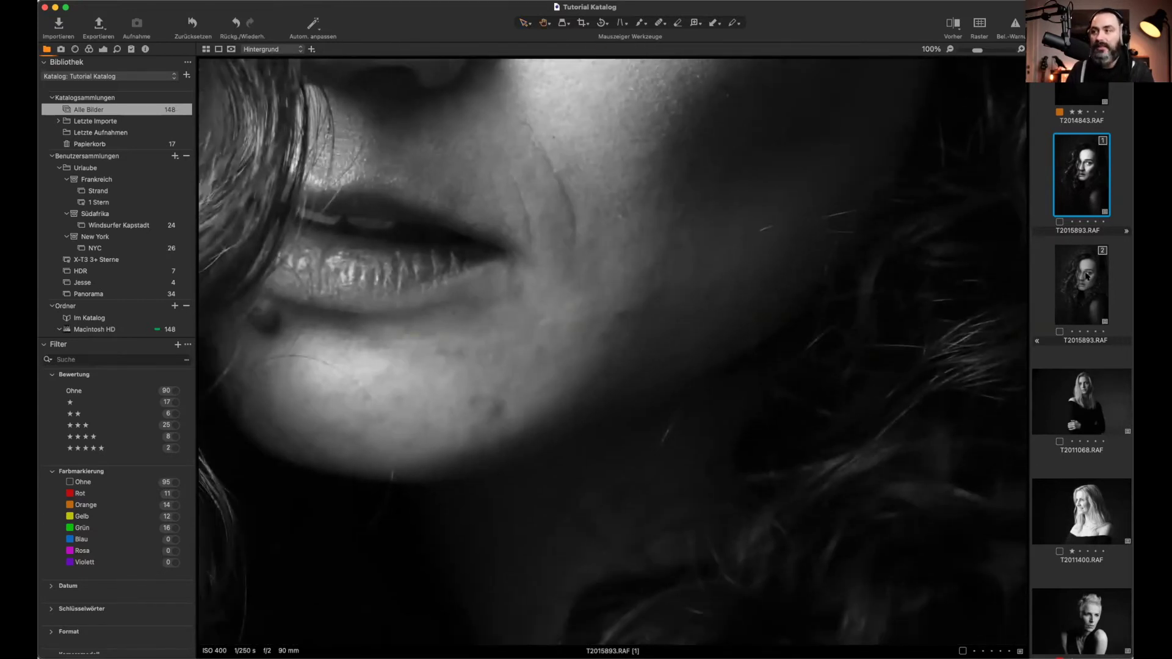
pyautogui.click(524, 23)
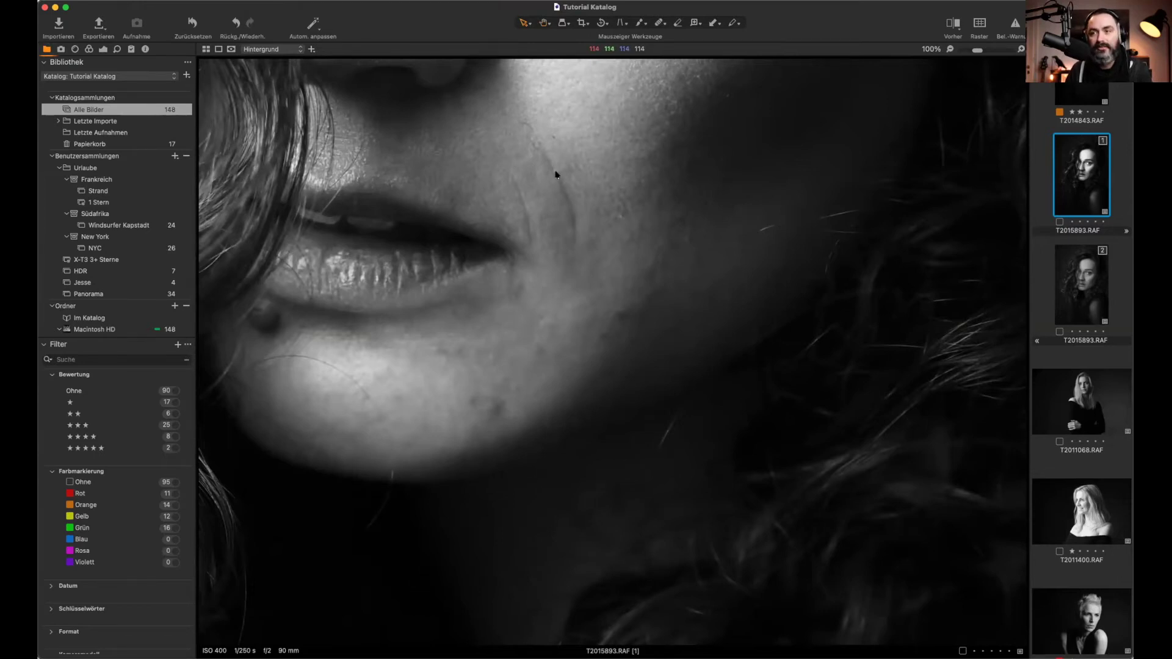
pyautogui.moveTo(554, 170); pyautogui.dragTo(662, 309)
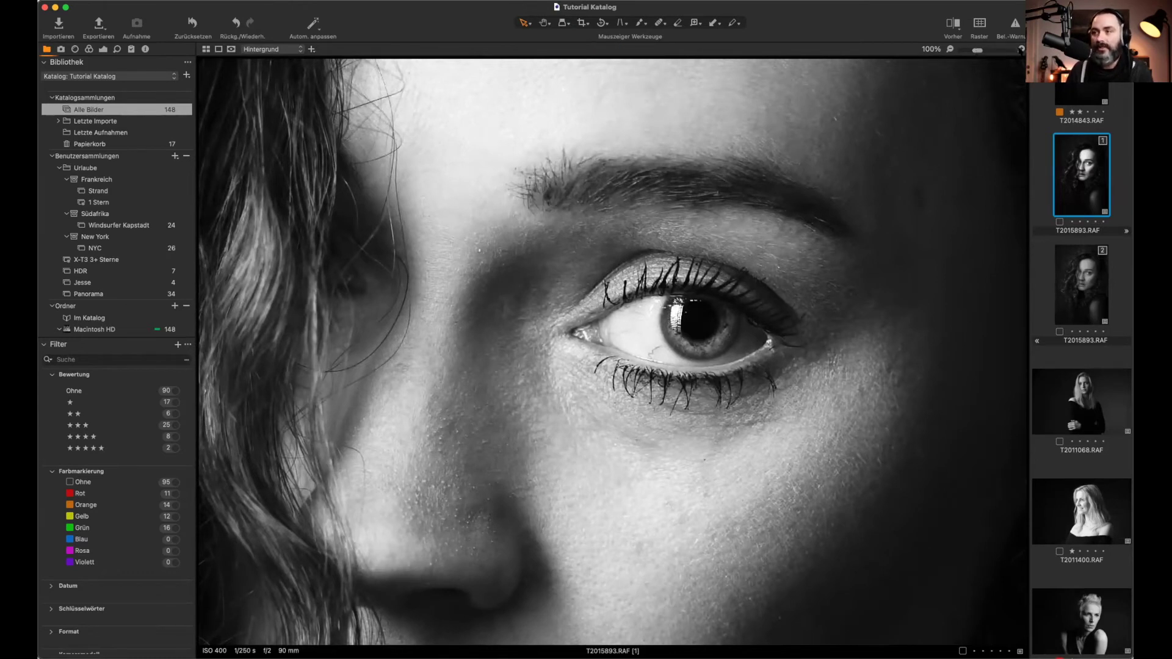
# Step: Magnify the portrait stepwise to 1600% and examine the pixels around the eye and lower lashes
pyautogui.click(1022, 49)
pyautogui.click(1021, 49)
pyautogui.click(1022, 49)
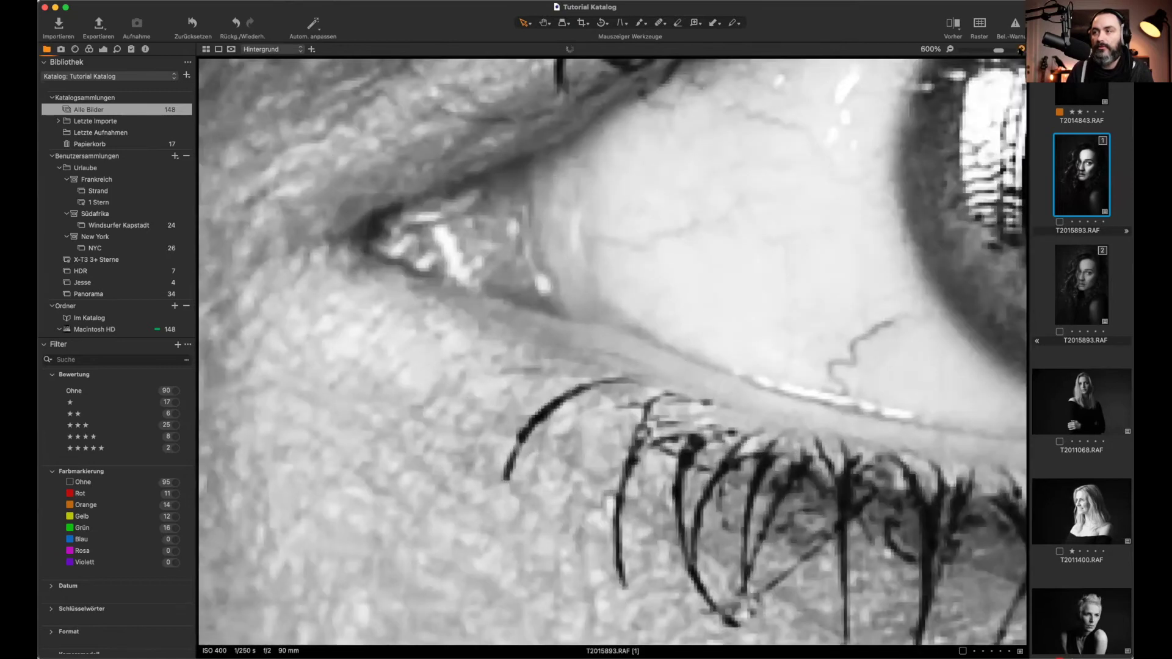
pyautogui.click(1022, 49)
pyautogui.click(1022, 49)
pyautogui.click(1022, 49)
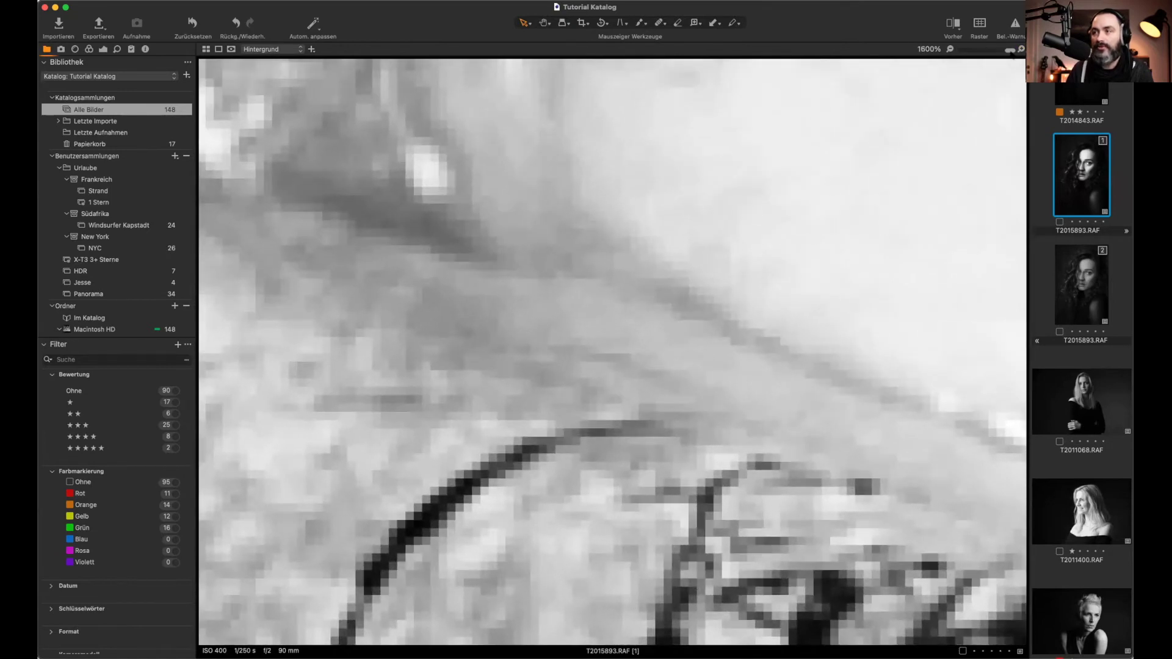
pyautogui.scroll(-10, 782, 206)
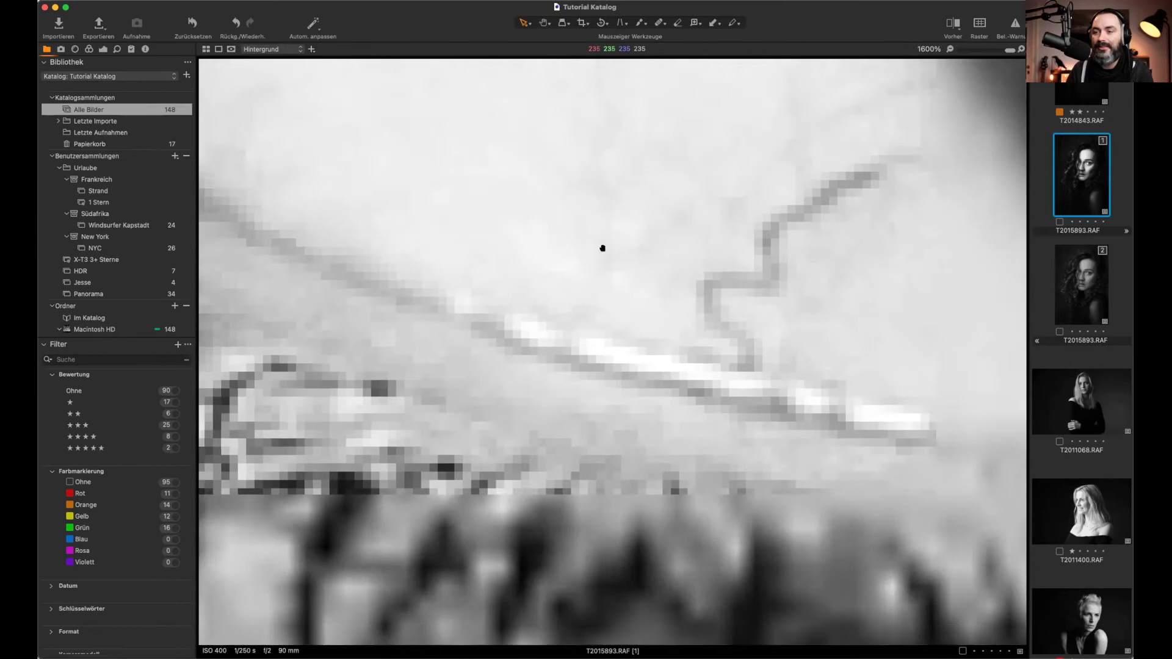
pyautogui.scroll(-5, 806, 387)
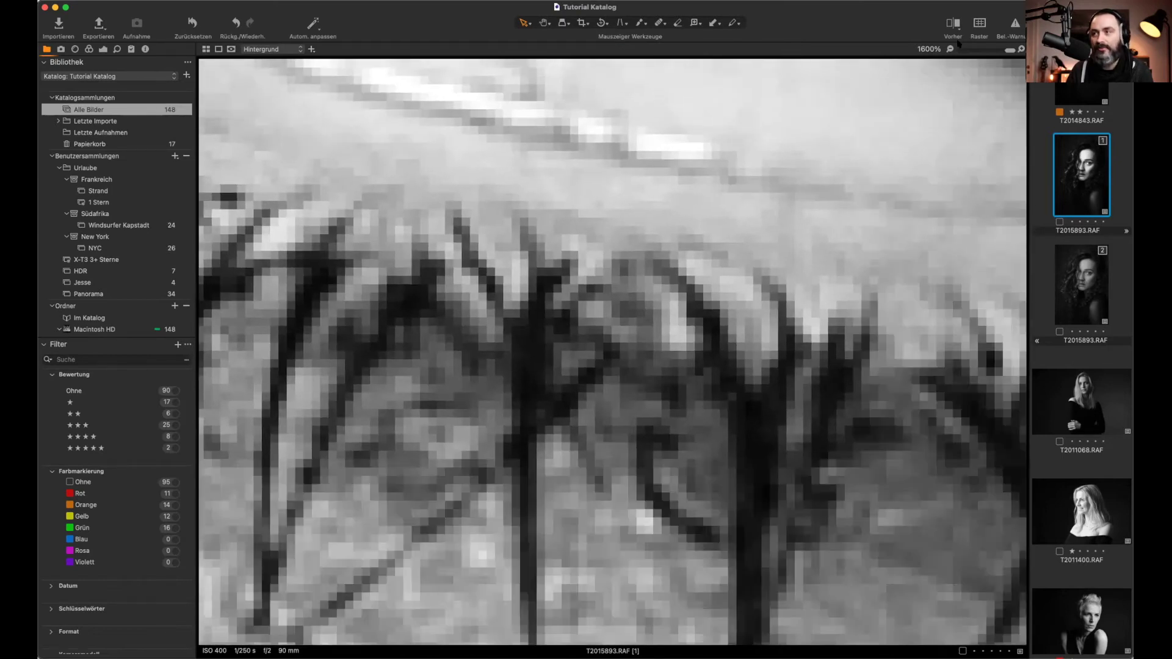
# Step: Reduce the portrait's magnification stepwise until the whole photo is fitted in the viewer
pyautogui.click(951, 49)
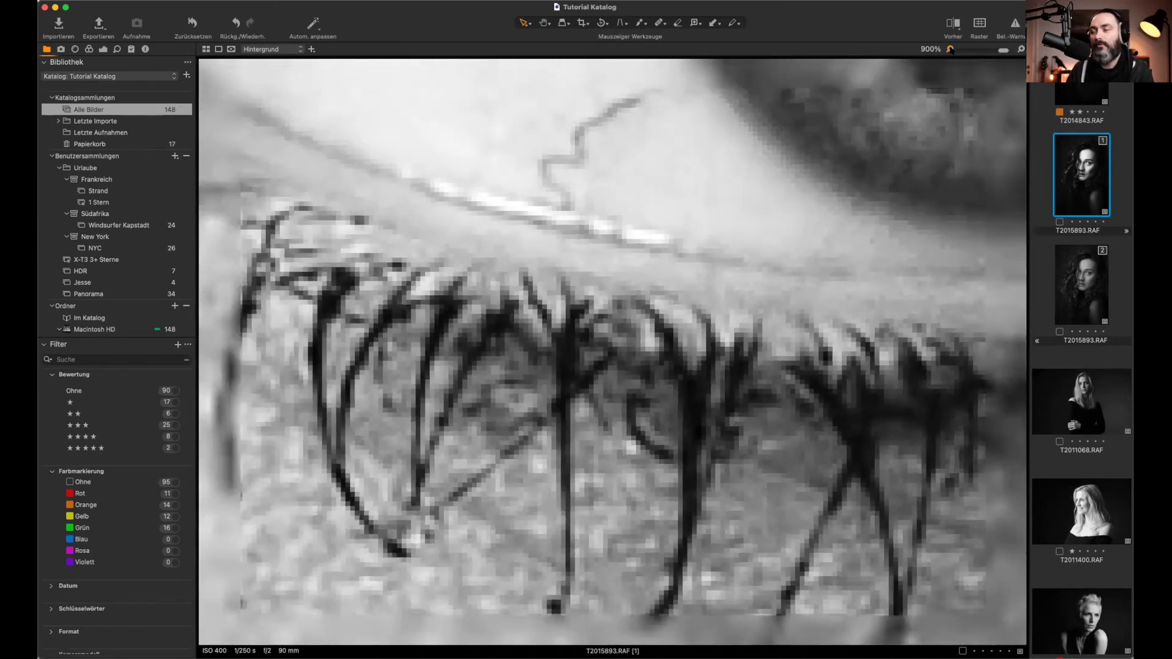
pyautogui.click(950, 49)
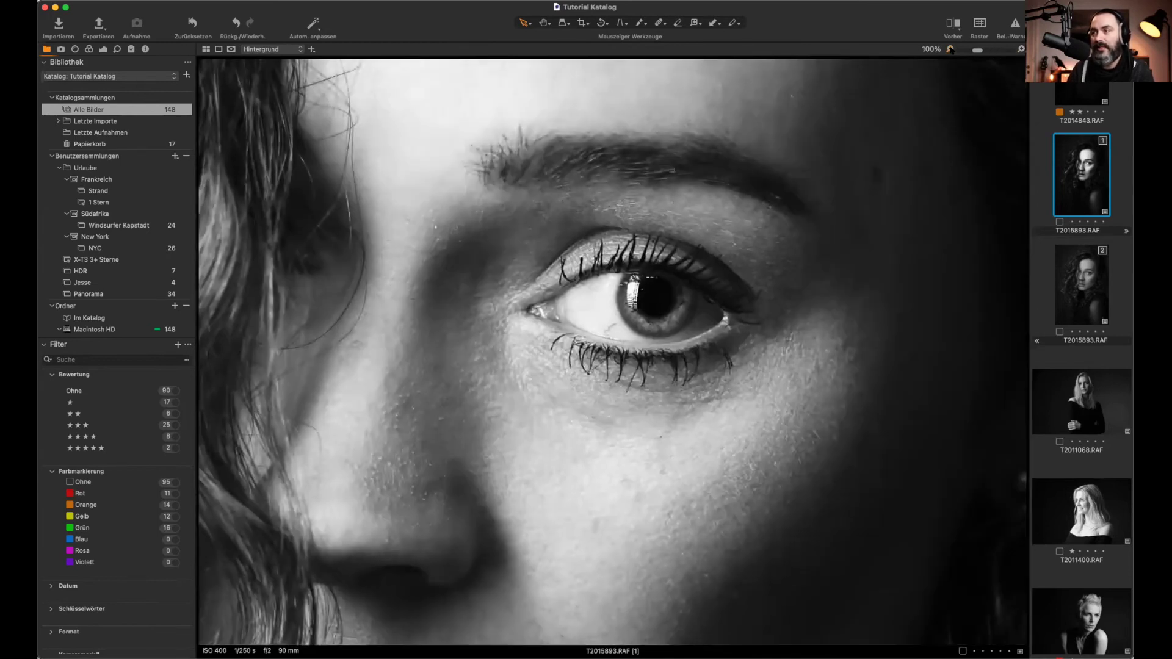
pyautogui.click(950, 49)
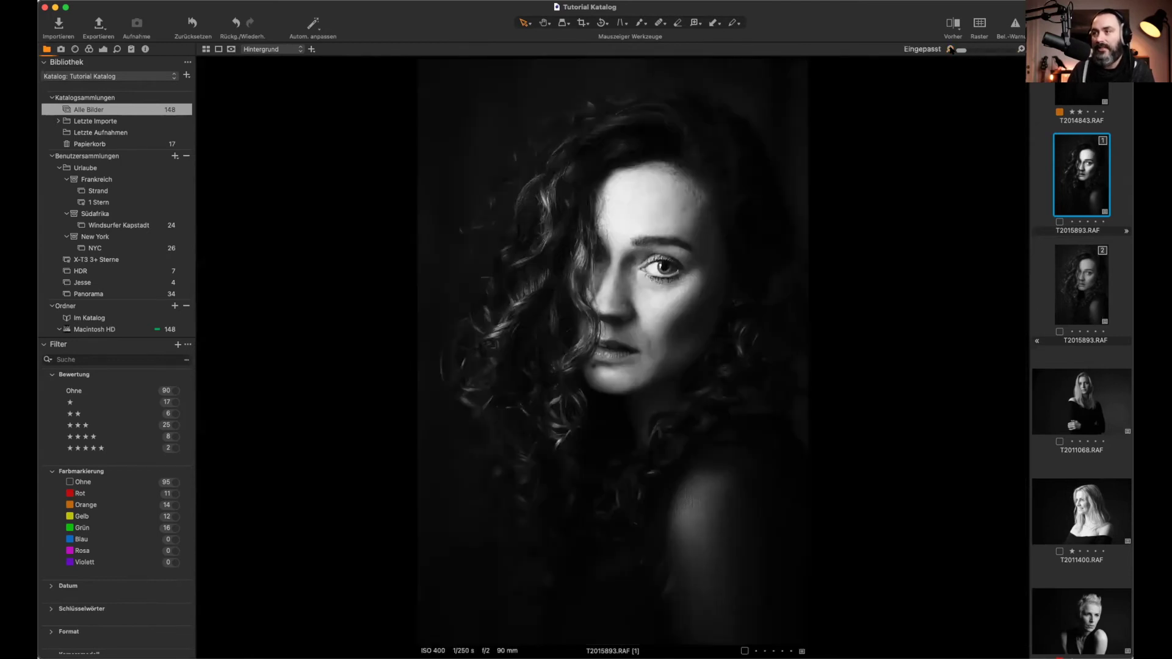
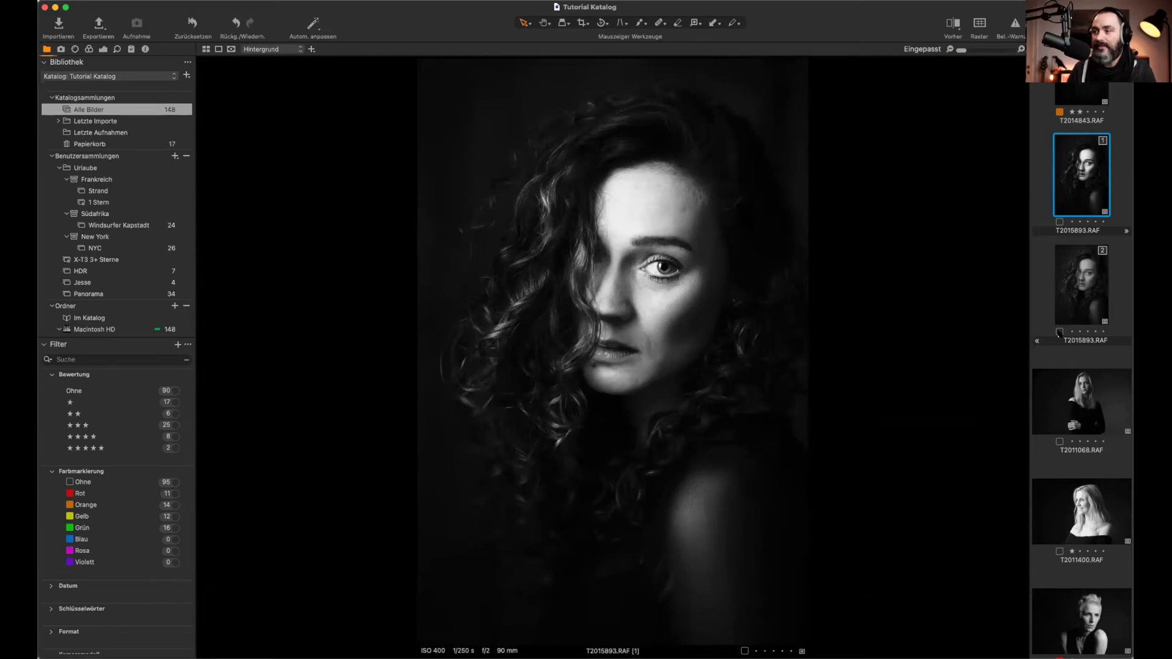
# Step: Open the New York subway platform photo XT314705-New York-20191017.RAF and browse on through the remaining thumbnails
pyautogui.scroll(10, 1060, 335)
pyautogui.scroll(-10, 1059, 337)
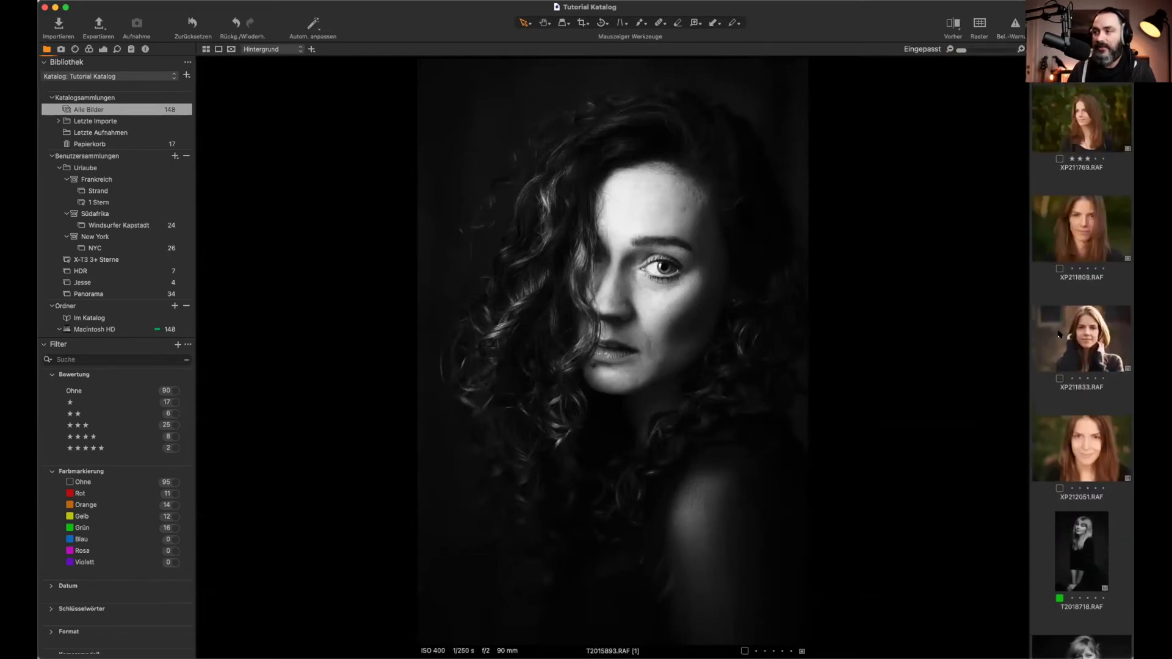
pyautogui.scroll(-10, 1081, 379)
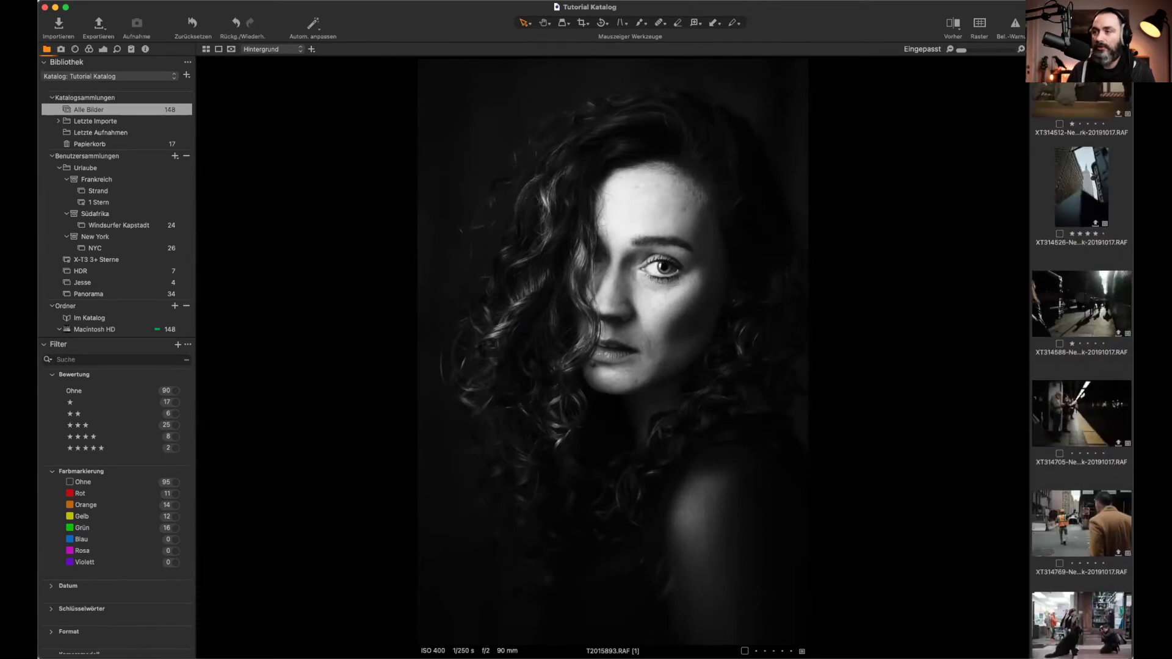
pyautogui.click(1081, 305)
pyautogui.click(1081, 413)
pyautogui.scroll(-10, 1082, 366)
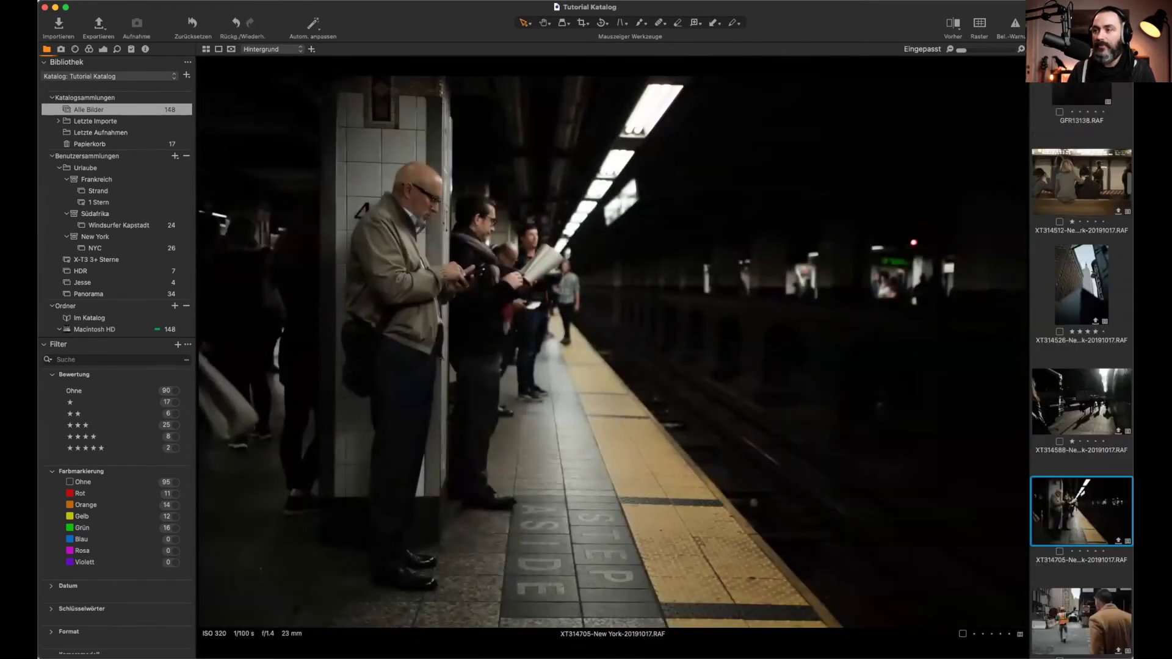
pyautogui.scroll(-15, 1081, 408)
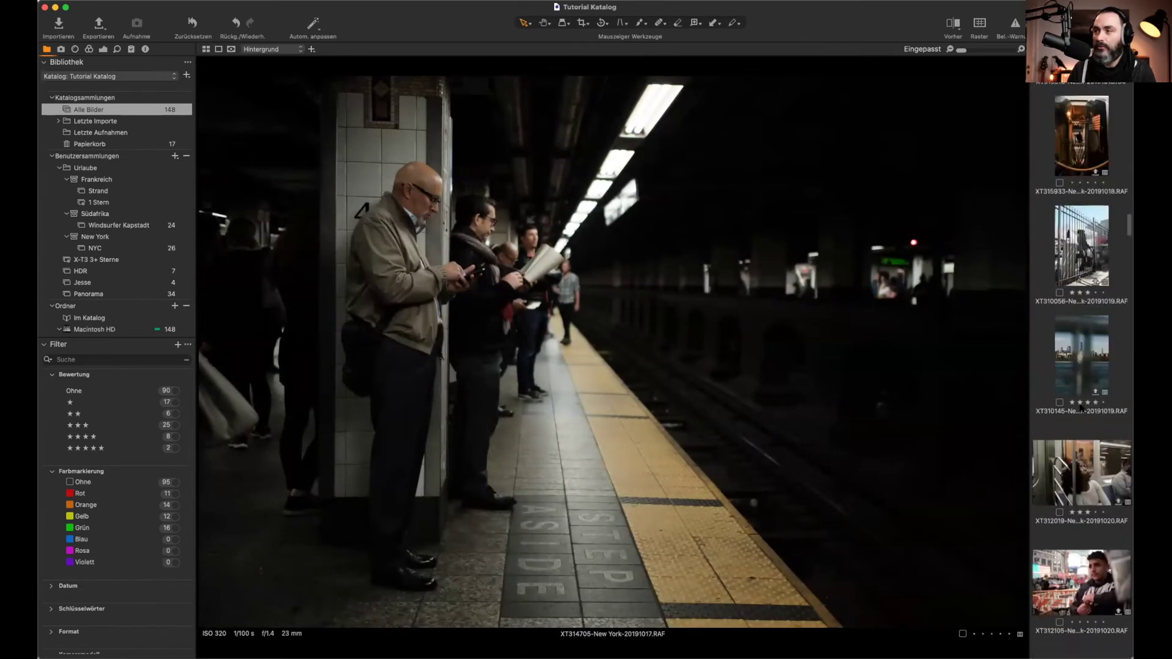
pyautogui.scroll(-15, 1080, 408)
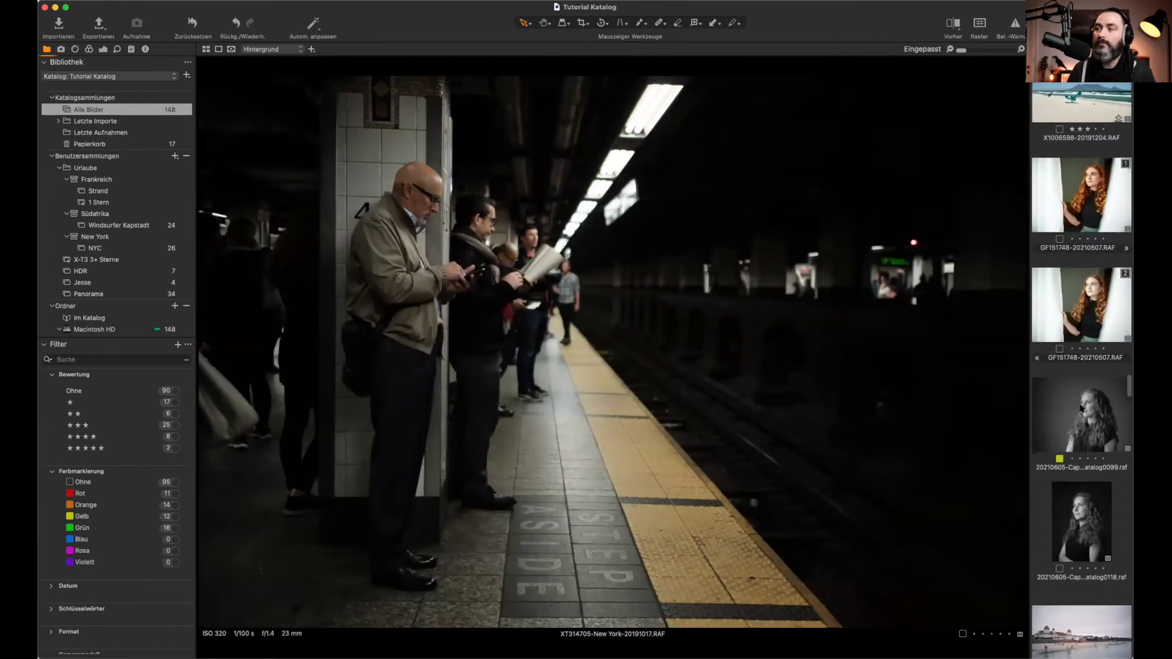
pyautogui.scroll(1, 1081, 409)
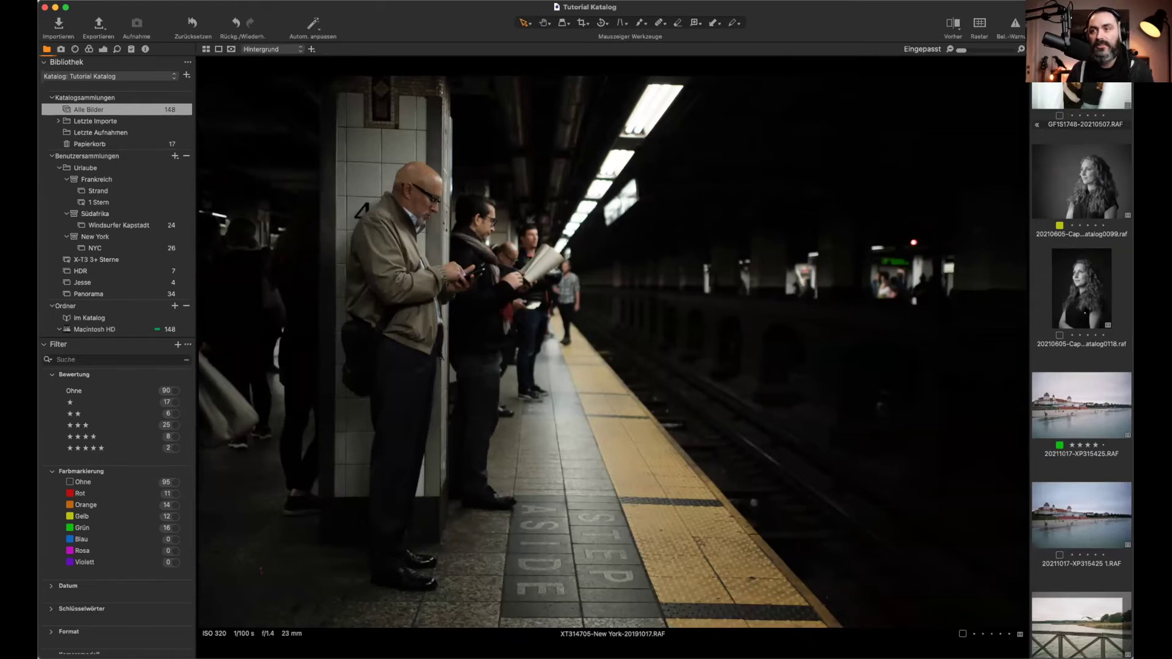
# Step: Hide the viewer to show the catalog as a full thumbnail grid, and browse down to the beach photos of 20191204
pyautogui.press('alt+super+v')
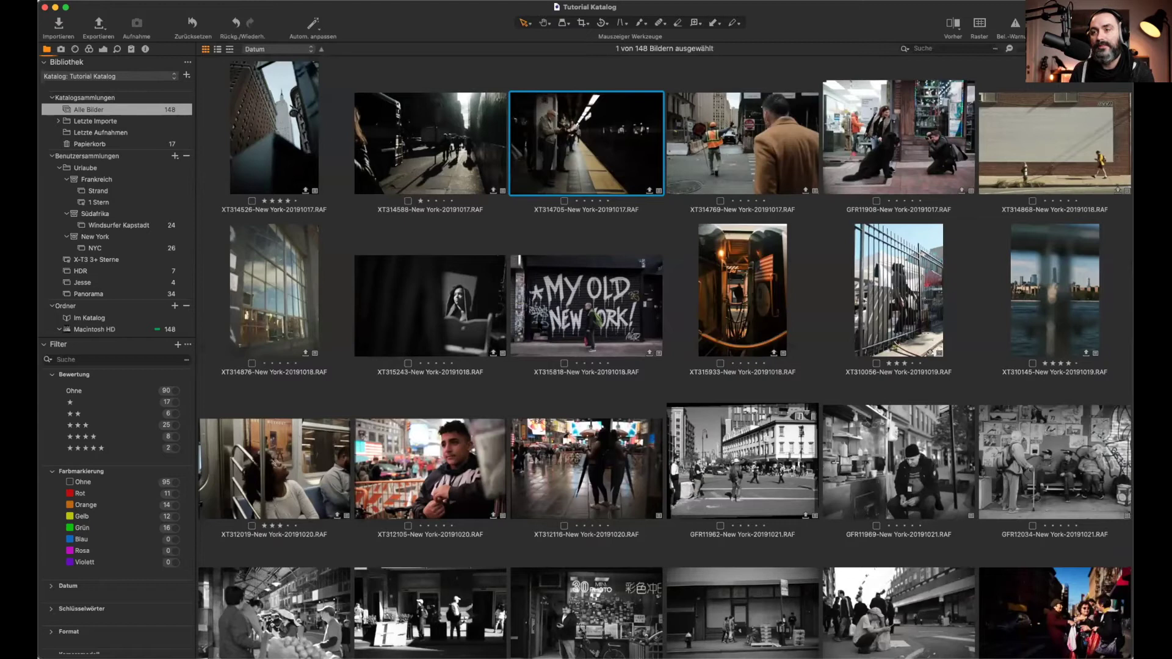
pyautogui.press('Down')
pyautogui.press('Right')
pyautogui.scroll(-5, 664, 358)
pyautogui.press('Down')
pyautogui.scroll(-6, 592, 459)
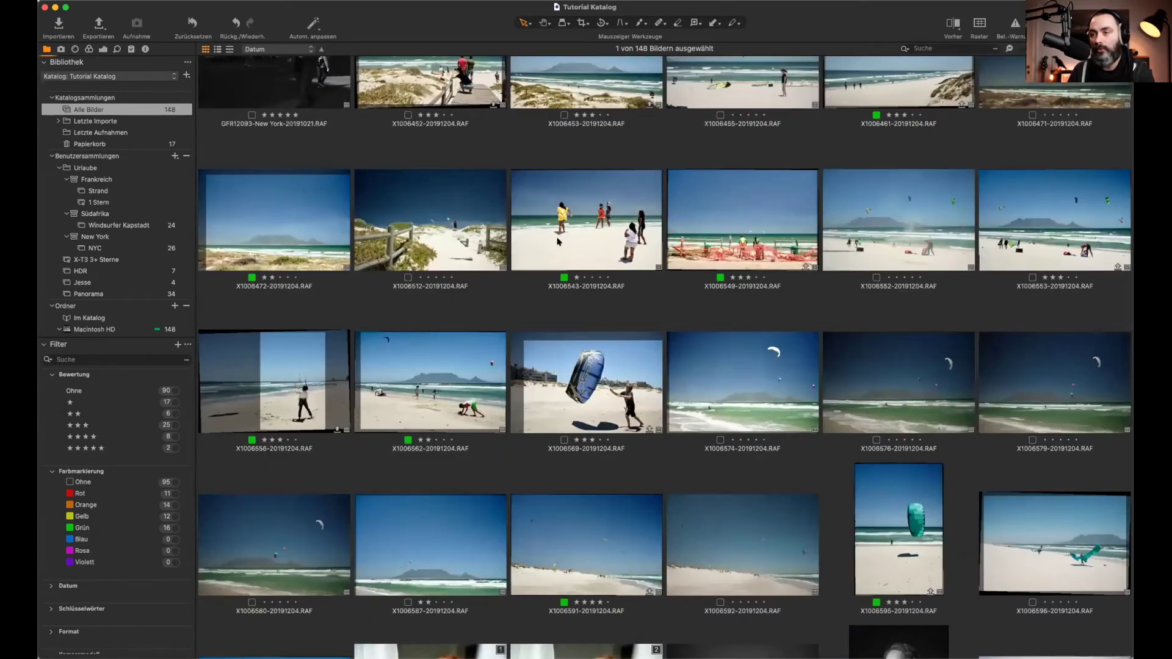
# Step: Browse the thumbnail grid down and back up to the black-and-white portraits, and open T2012518.RAF in the viewer
pyautogui.scroll(-6, 557, 241)
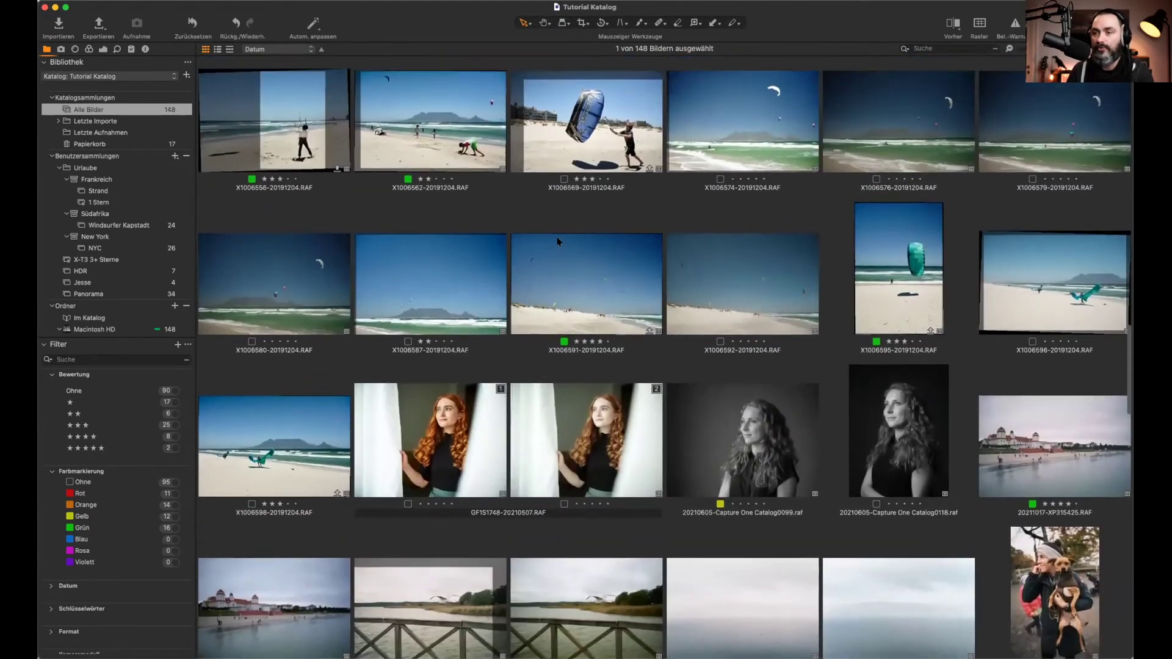
pyautogui.scroll(-10, 557, 241)
pyautogui.scroll(15, 557, 243)
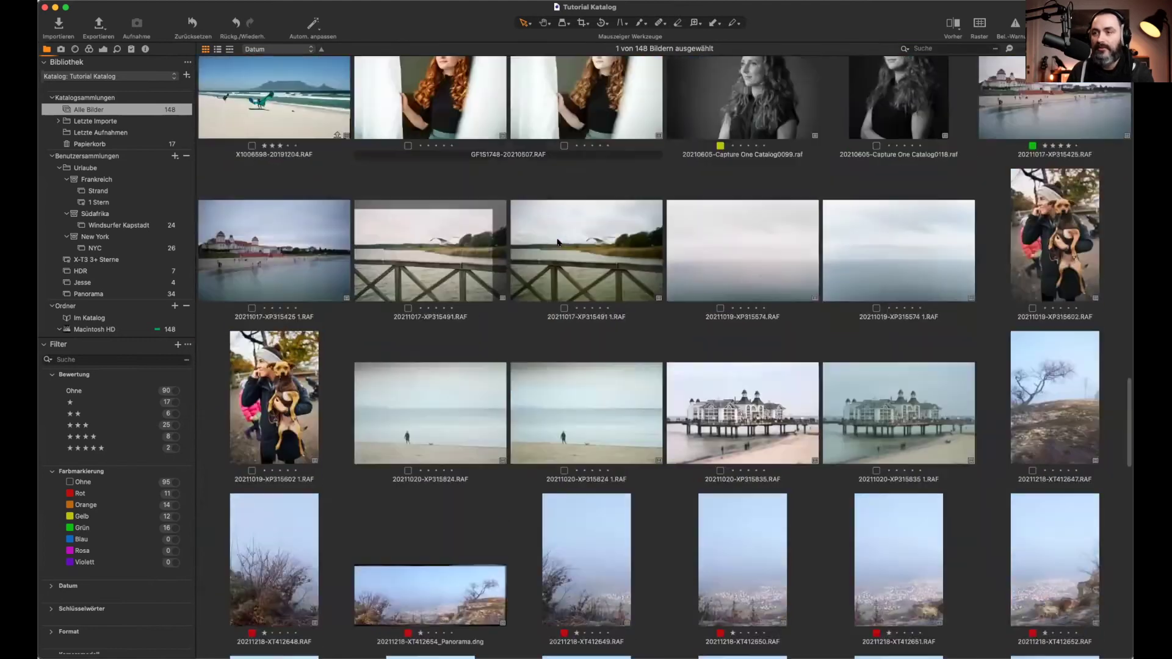
pyautogui.scroll(15, 557, 243)
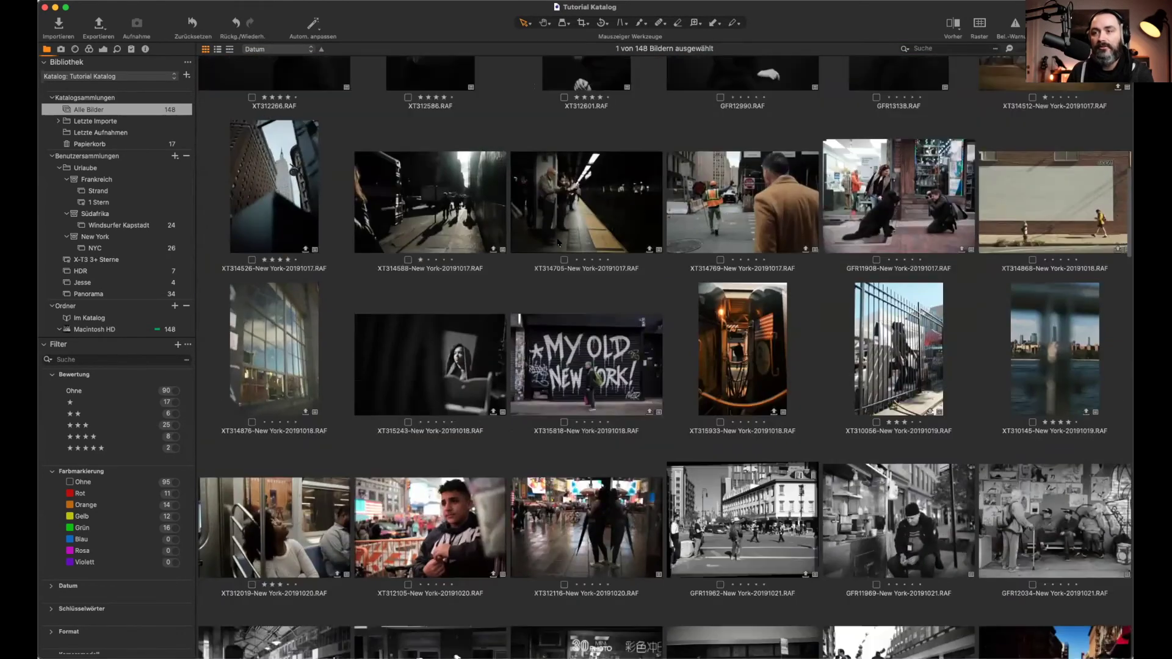
pyautogui.scroll(12, 559, 245)
pyautogui.scroll(-6, 570, 251)
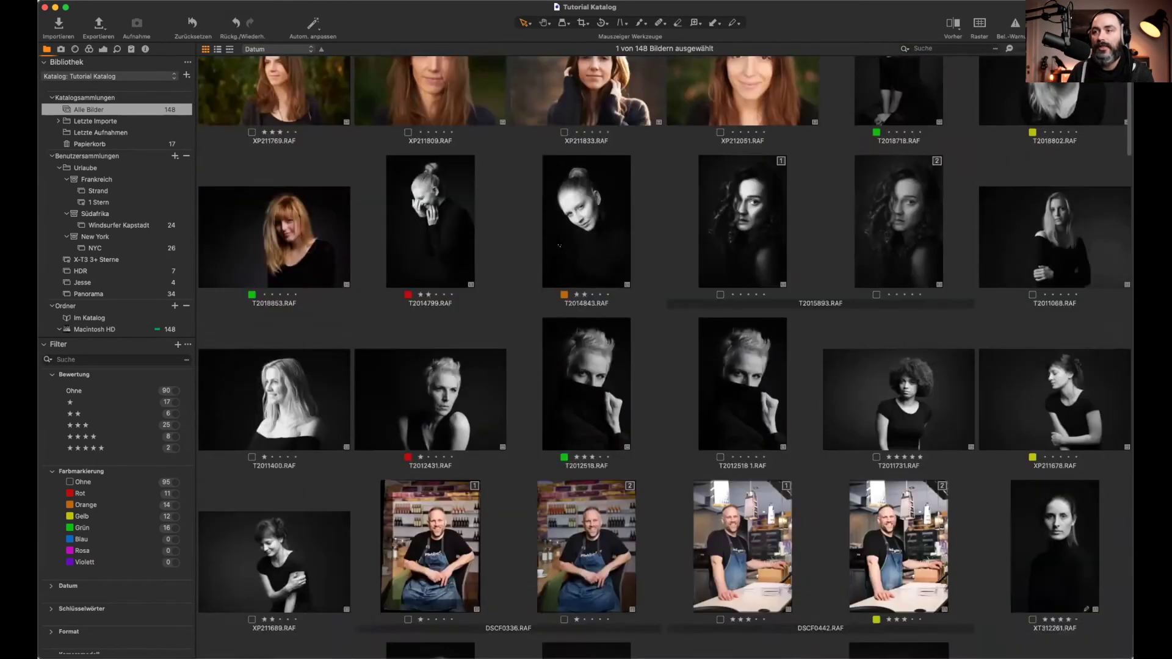
pyautogui.click(598, 145)
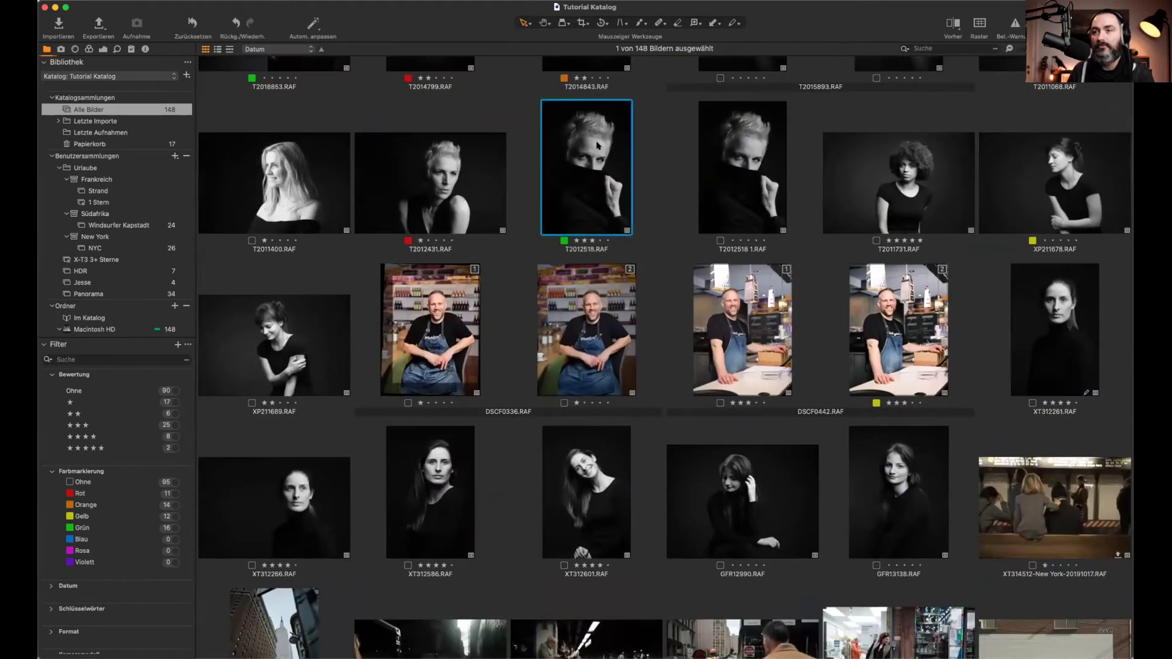
pyautogui.doubleClick(598, 144)
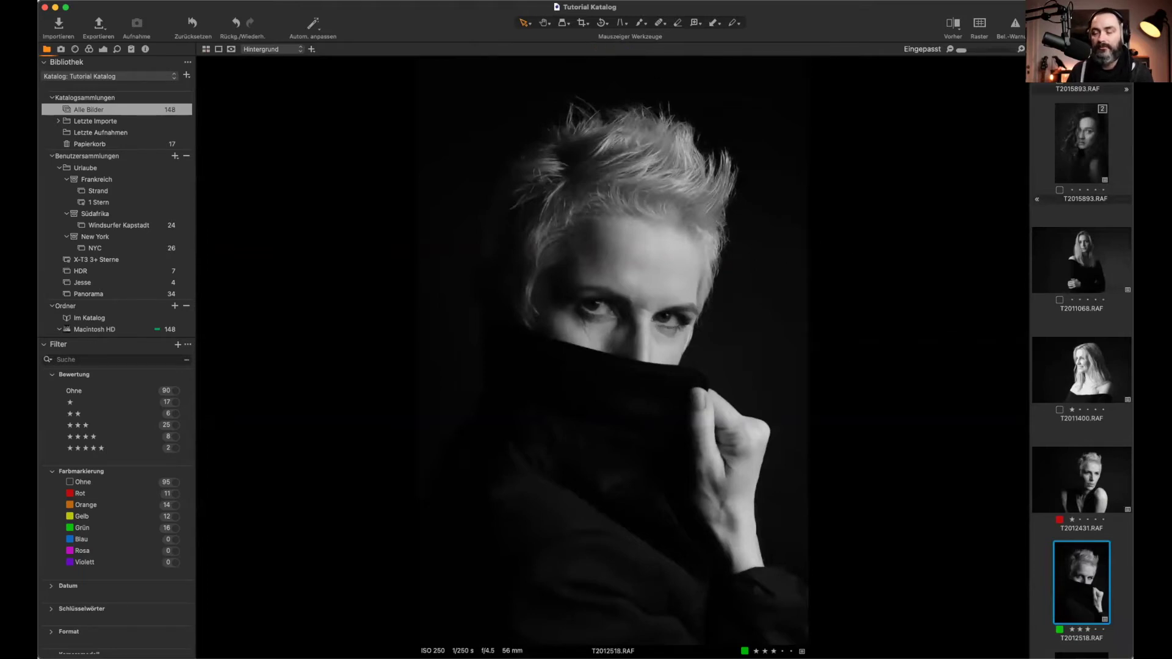
# Step: Toggle the viewer off and on, leave it hidden, and look over the portraits and New York photos in the full thumbnail grid
pyautogui.press('alt+super+v')
pyautogui.press('alt+super+v')
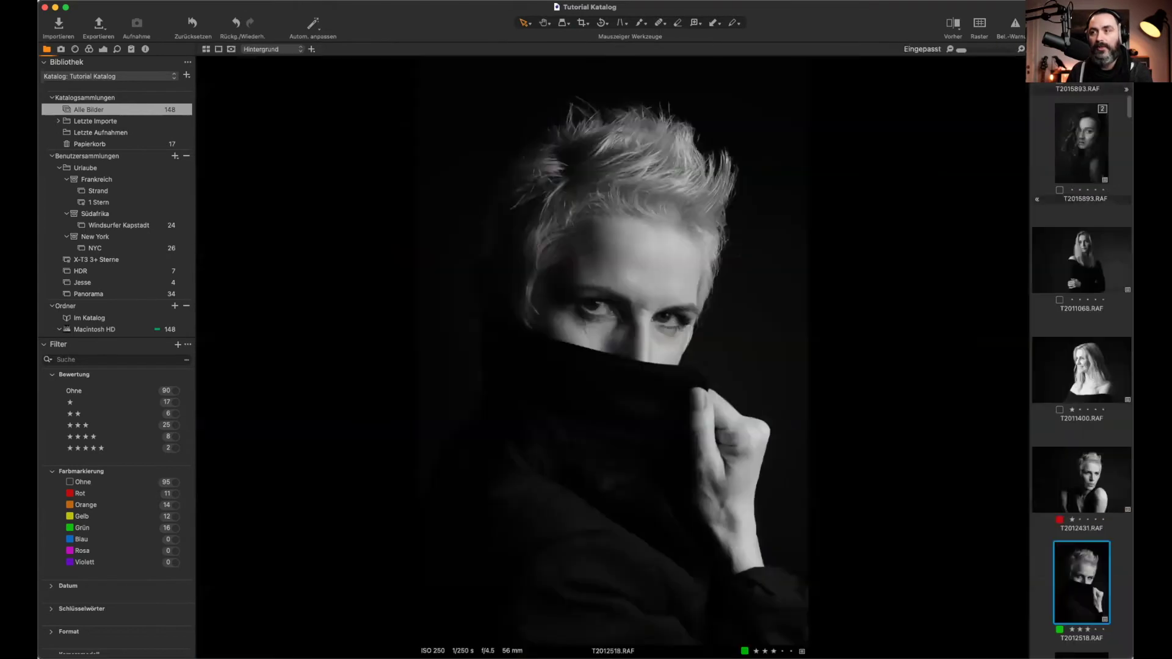
pyautogui.press('alt+super+v')
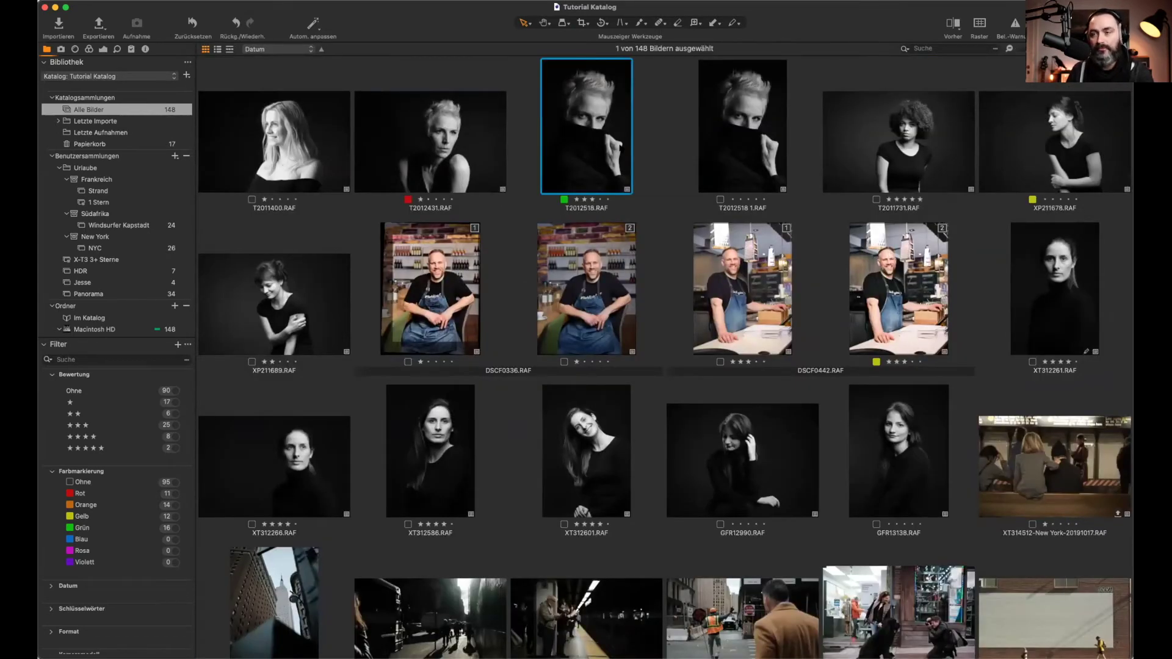
pyautogui.scroll(-3, 732, 134)
pyautogui.scroll(2, 834, 114)
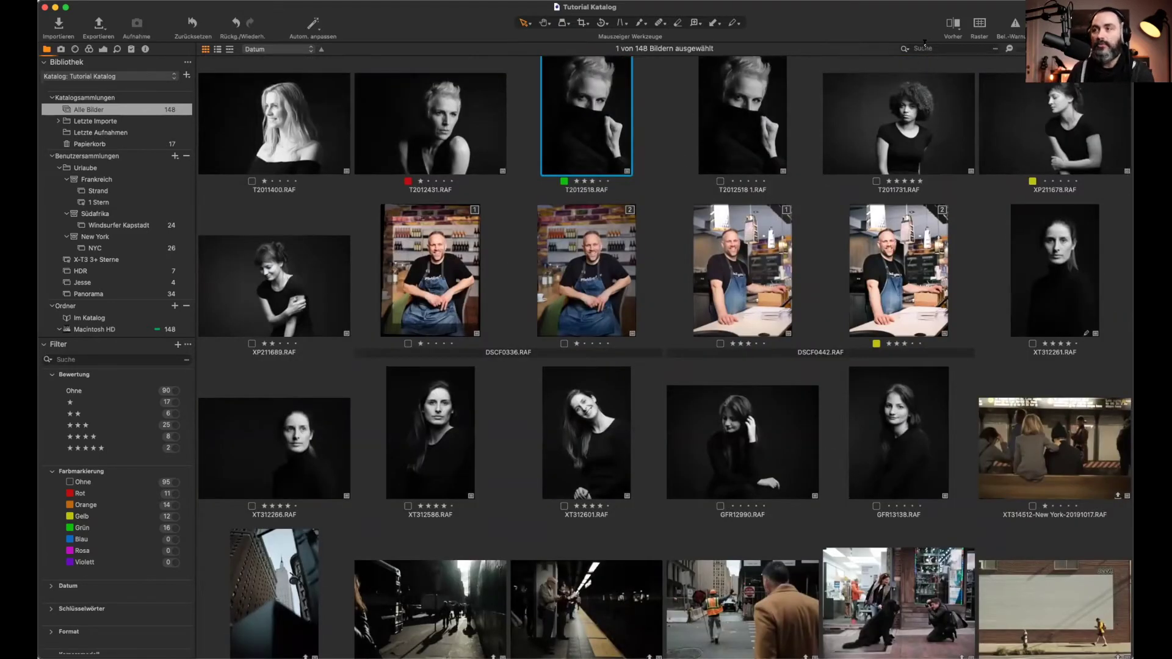
pyautogui.scroll(-5, 954, 169)
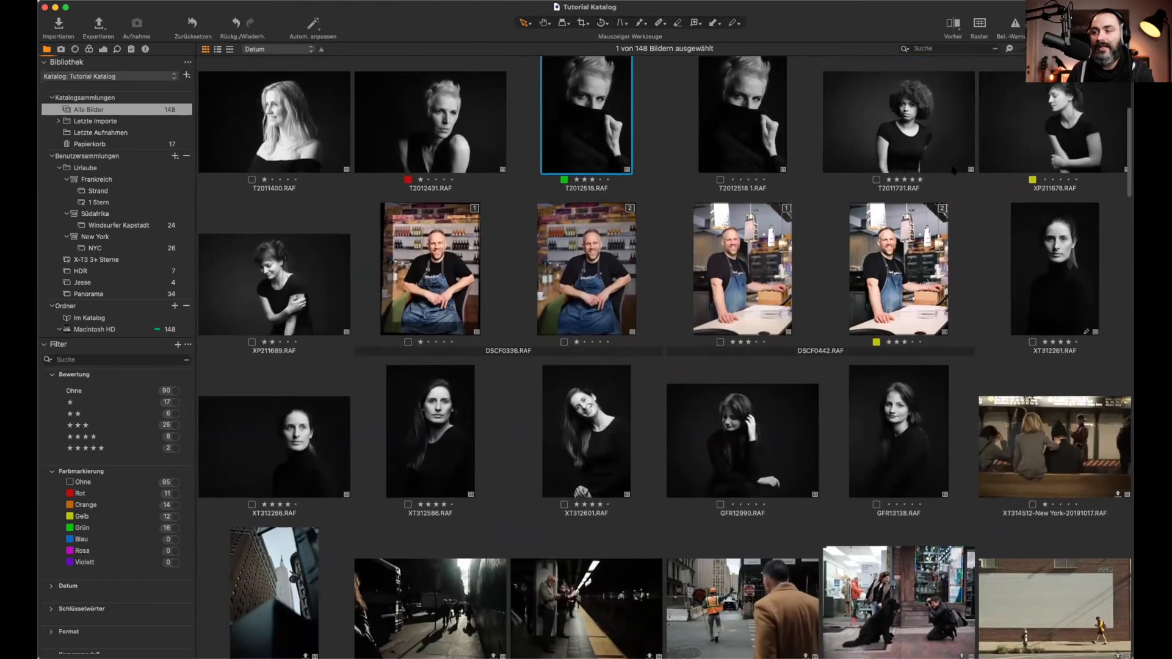
pyautogui.scroll(2, 953, 170)
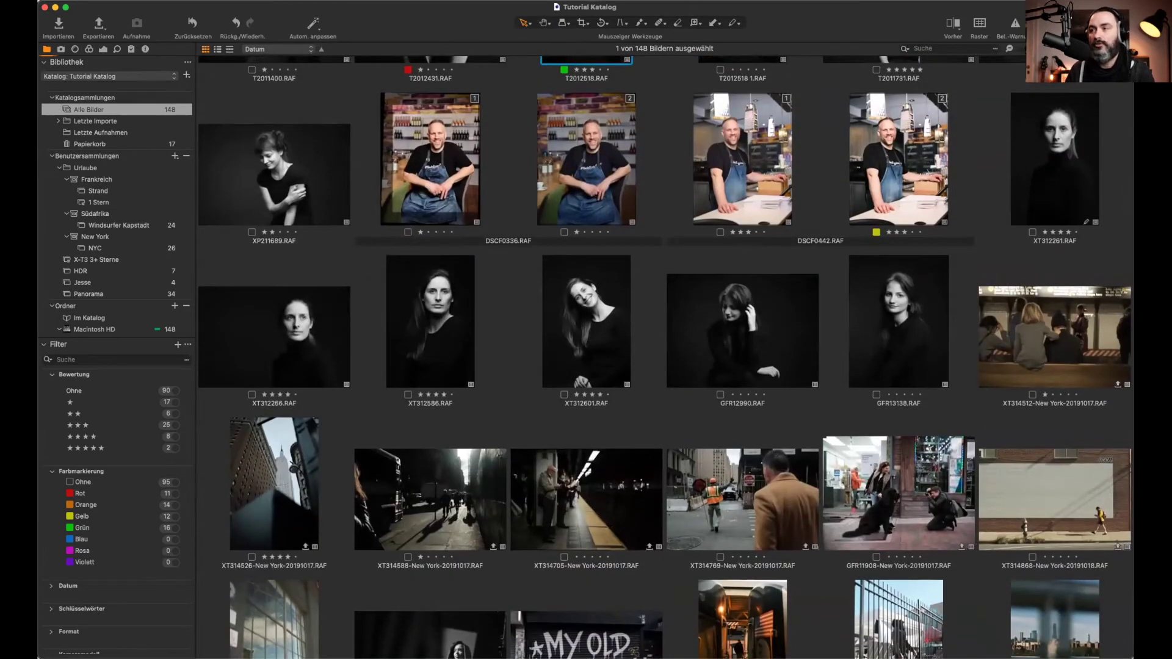
# Step: Search all catalog images for "york" and look through the matching thumbnails
pyautogui.click(944, 47)
pyautogui.write('yrok')
pyautogui.press('BackSpace')
pyautogui.press('BackSpace')
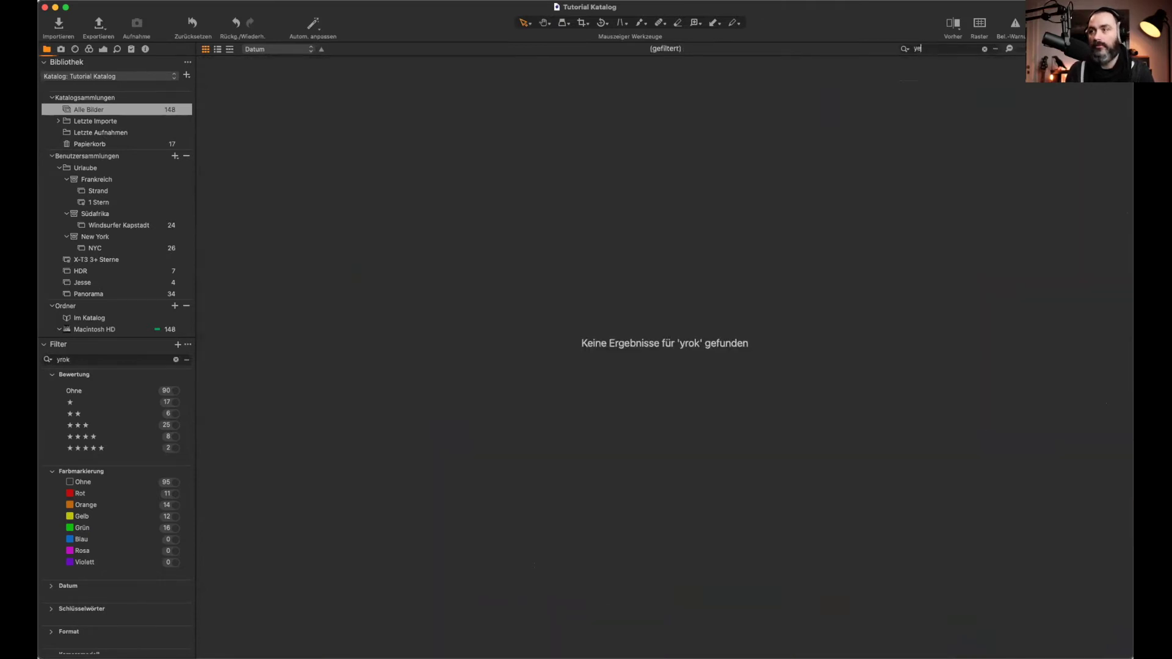
pyautogui.press('BackSpace')
pyautogui.write('ork')
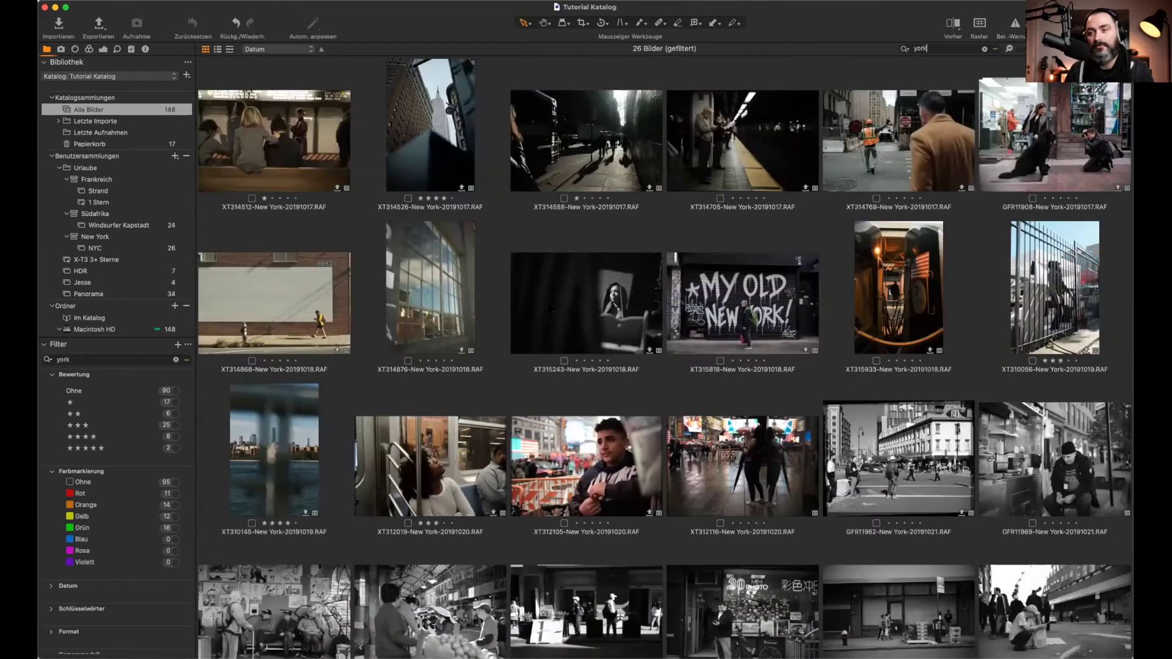
pyautogui.scroll(-5, 583, 383)
pyautogui.scroll(5, 583, 382)
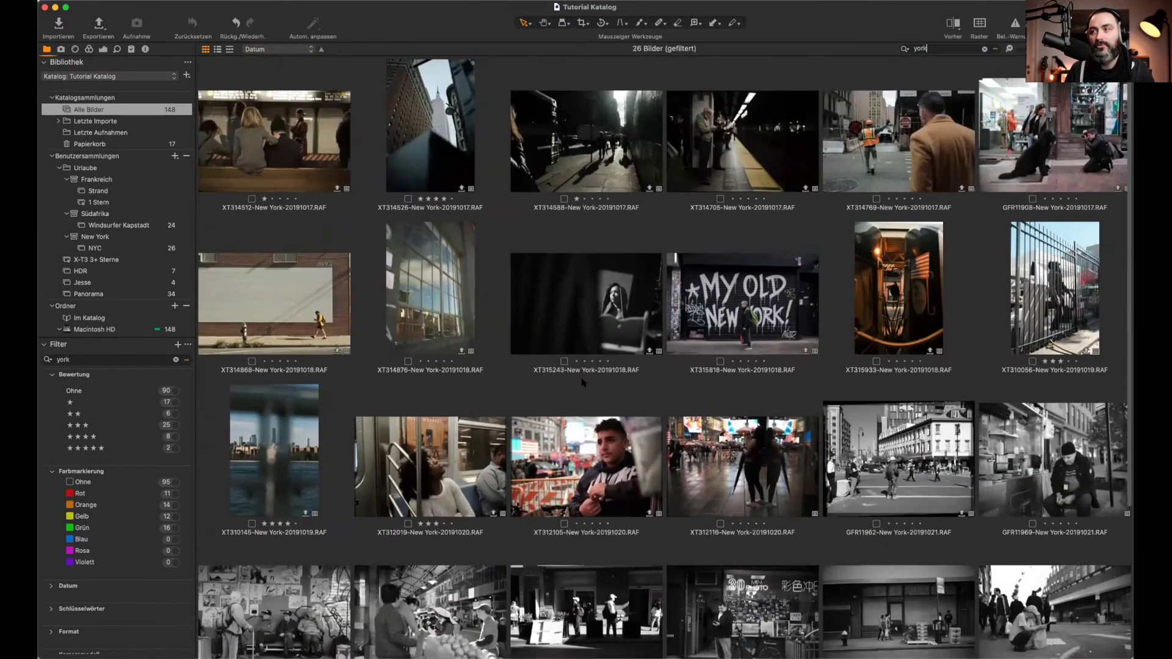
# Step: Search the catalog for file names containing "GF1s", clear that term, and search for "549" instead
pyautogui.doubleClick(935, 43)
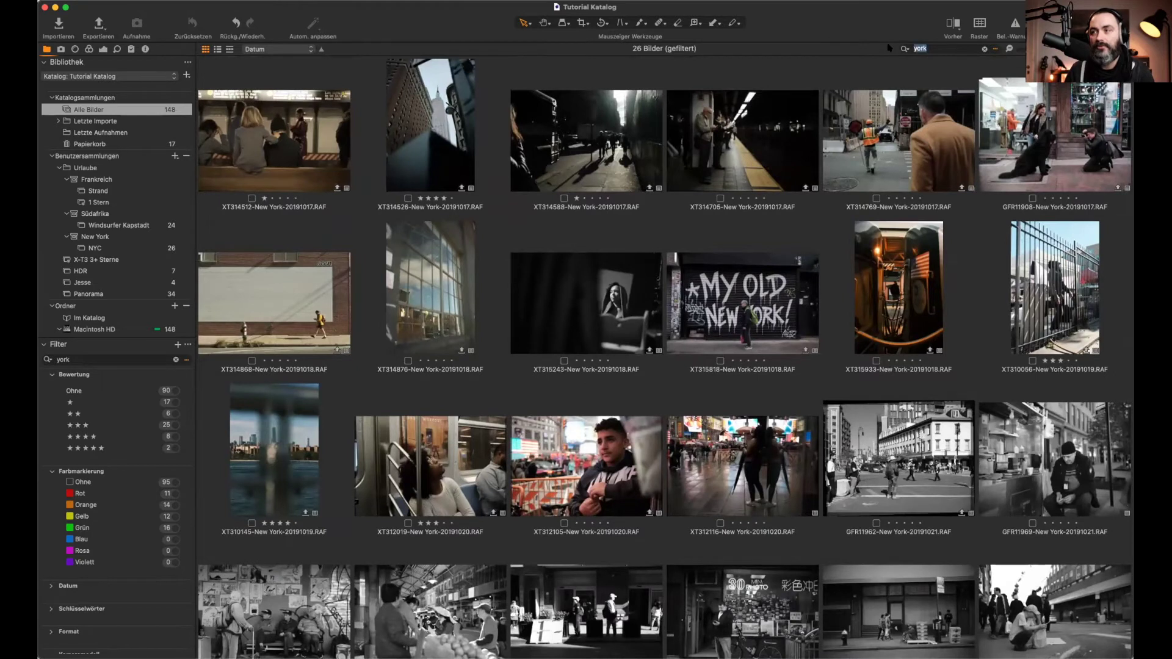
pyautogui.write('GF')
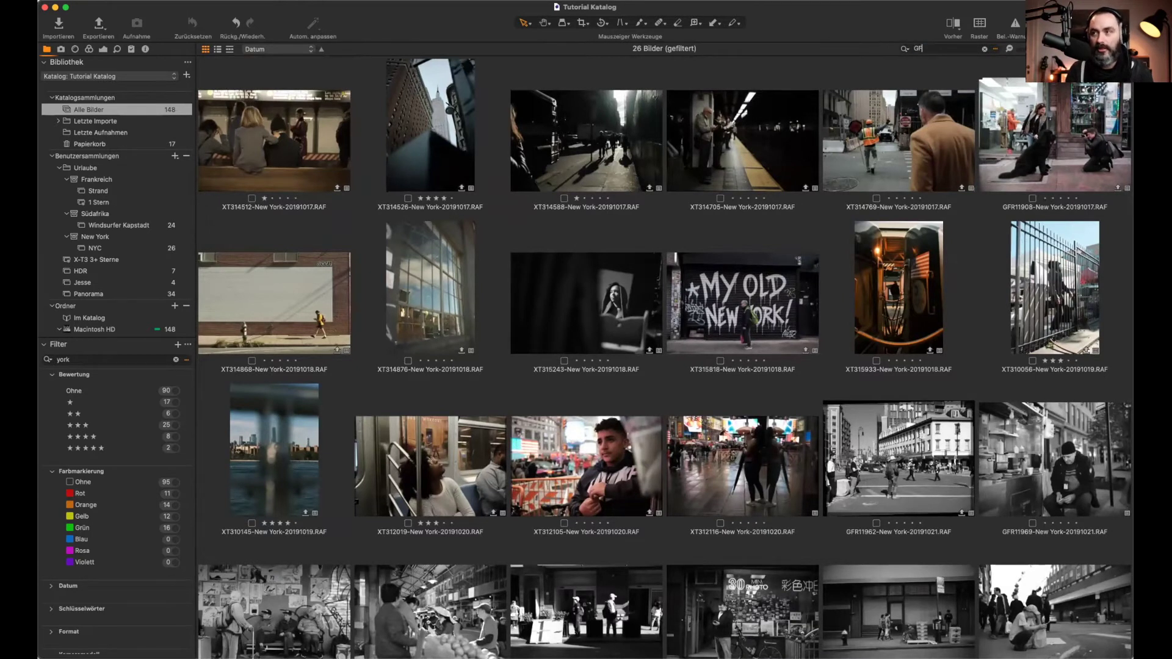
pyautogui.write('1')
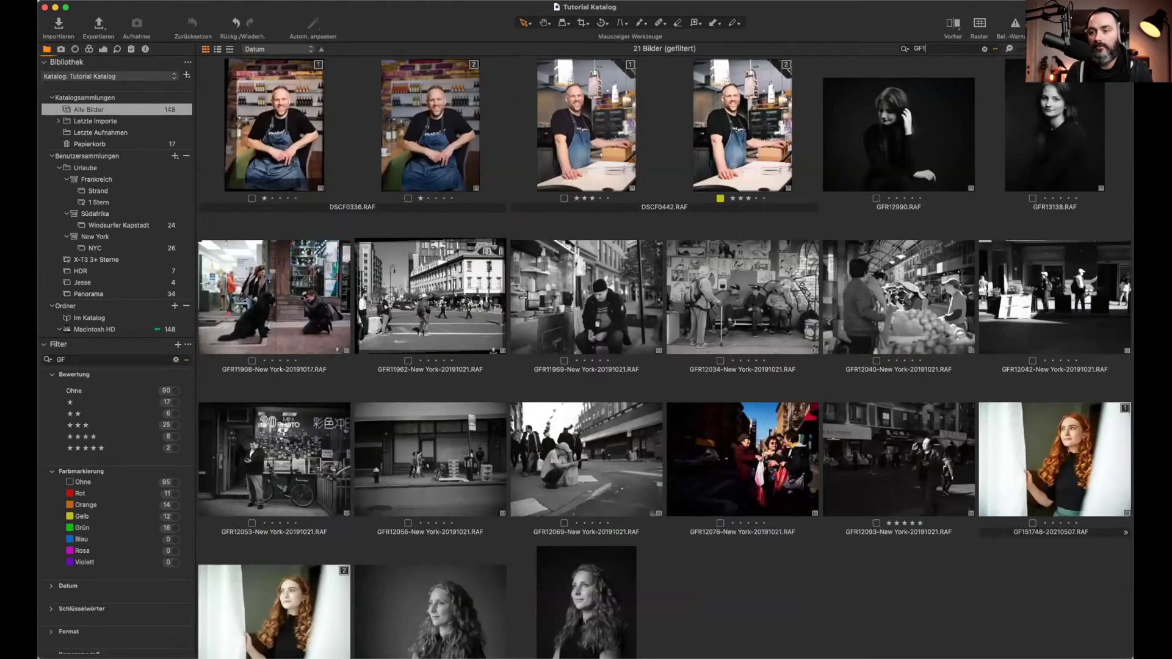
pyautogui.write('s')
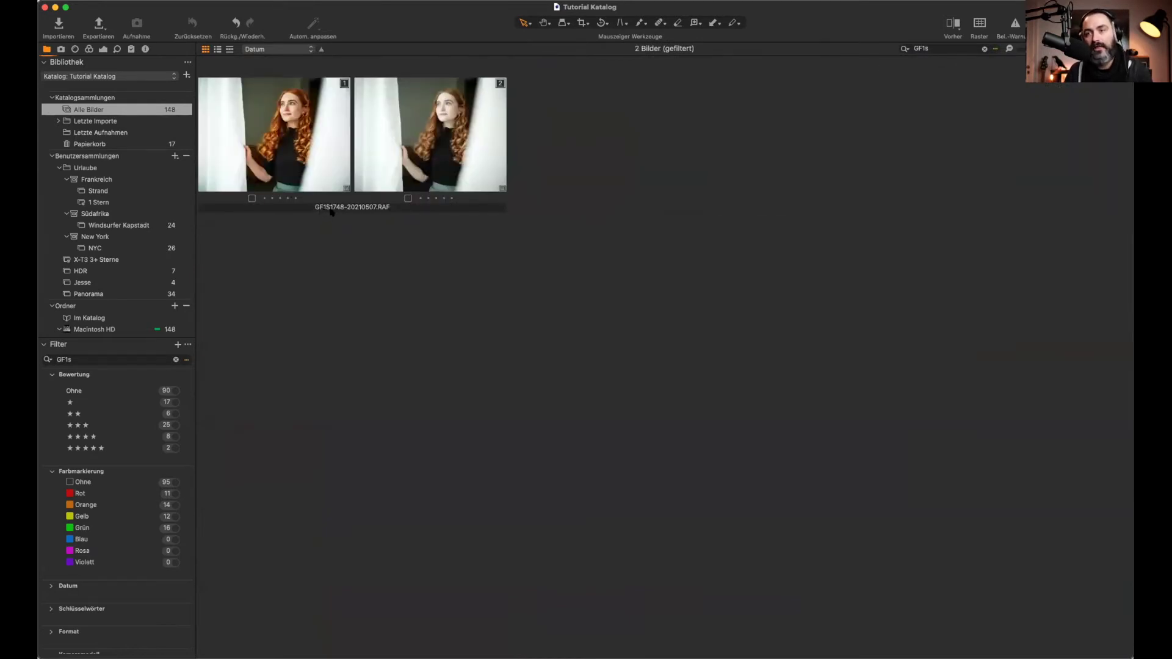
pyautogui.click(985, 49)
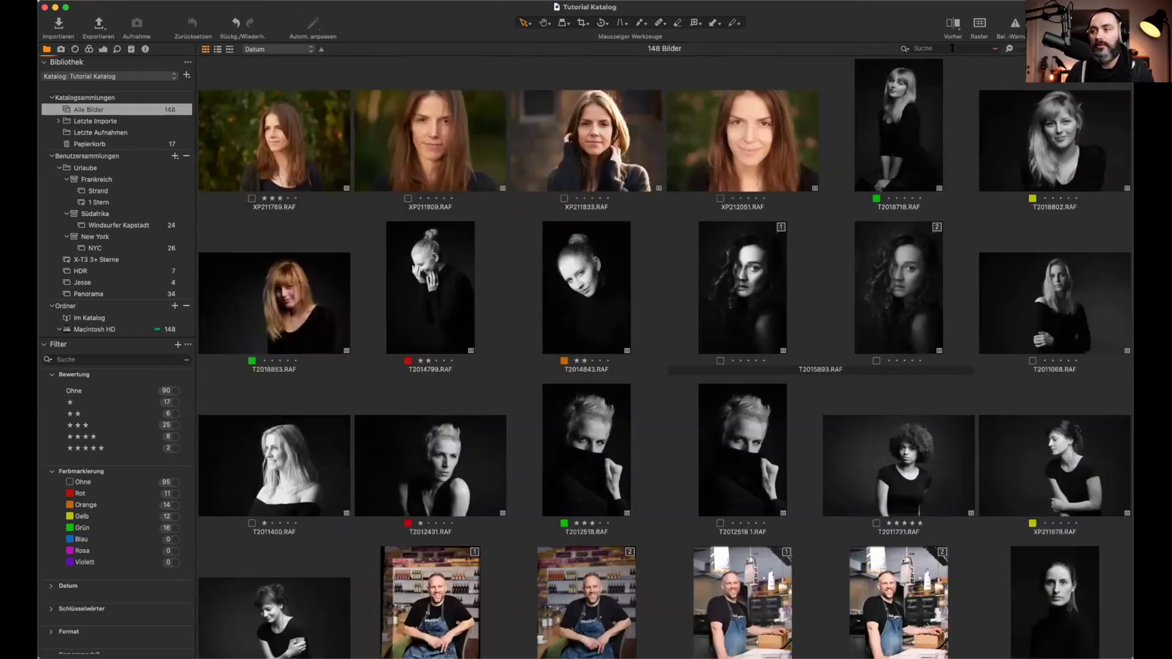
pyautogui.write('549')
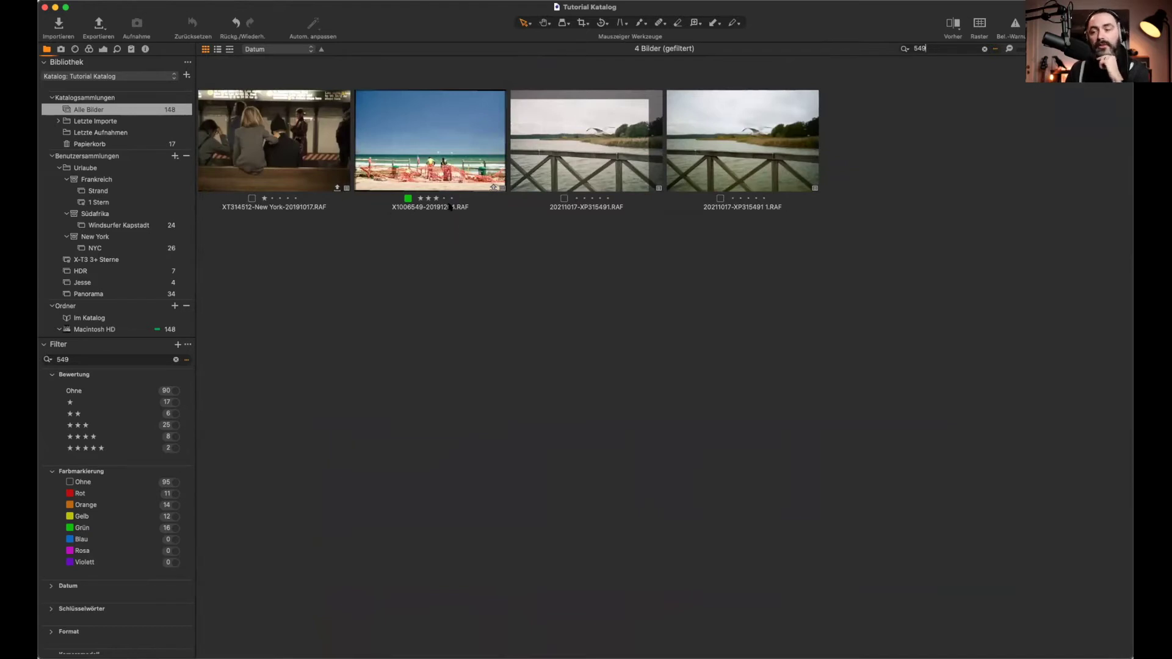
# Step: Replace the search term with the date 20191204 and look through the matching beach photos
pyautogui.doubleClick(920, 48)
pyautogui.write('20')
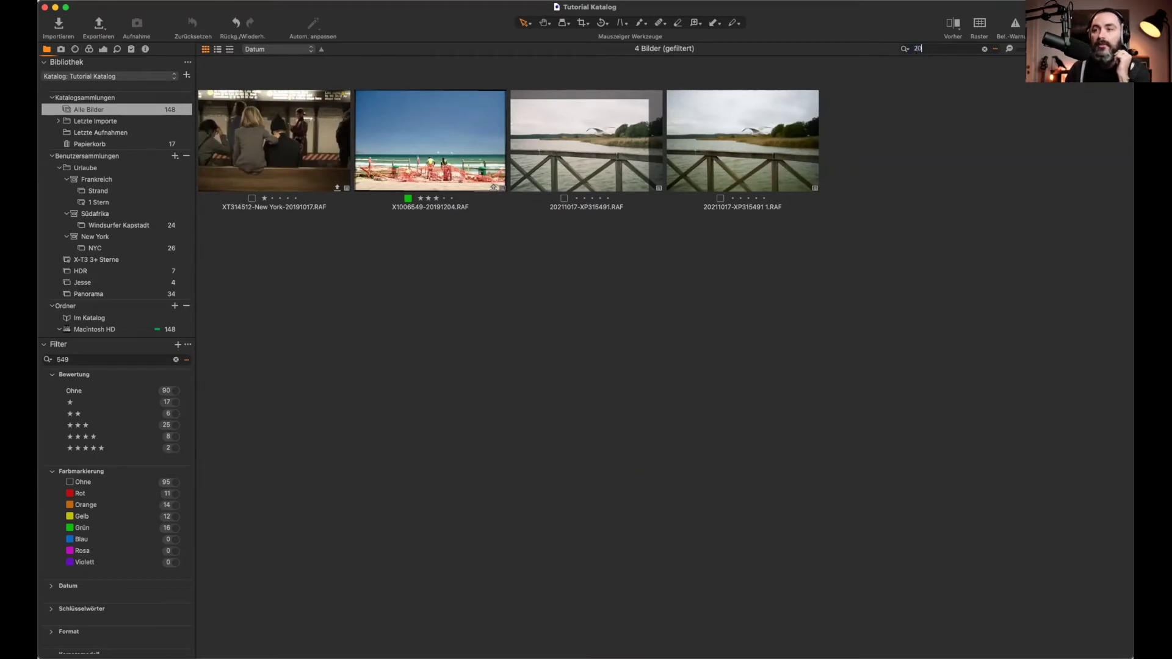
pyautogui.write('191204')
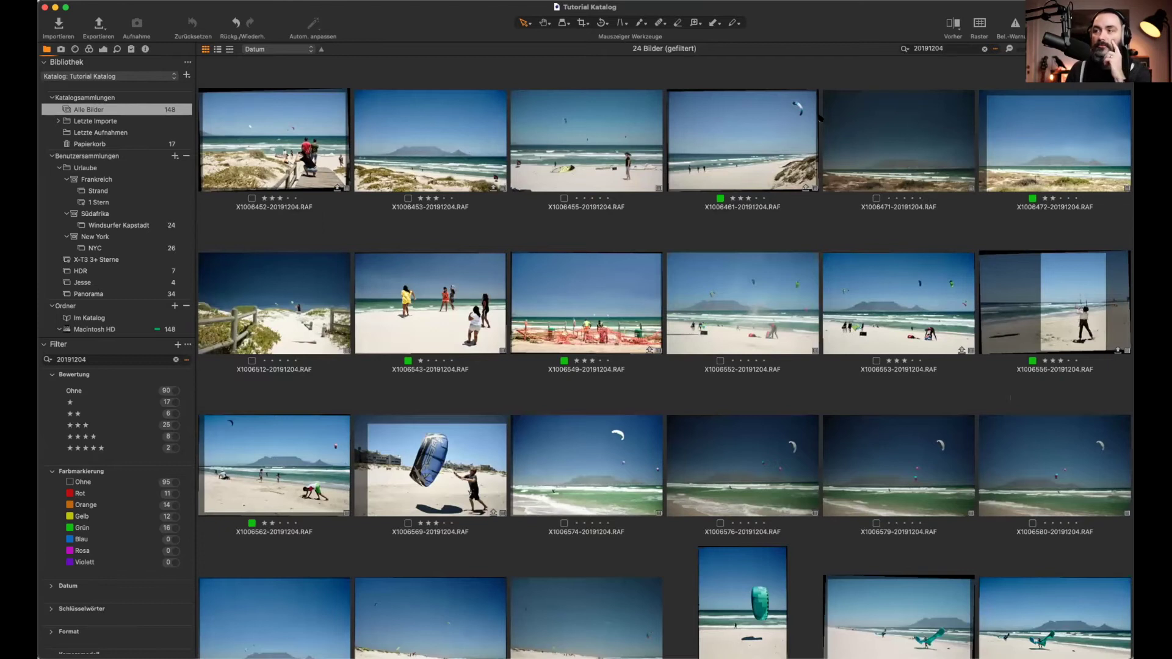
pyautogui.scroll(-2, 576, 374)
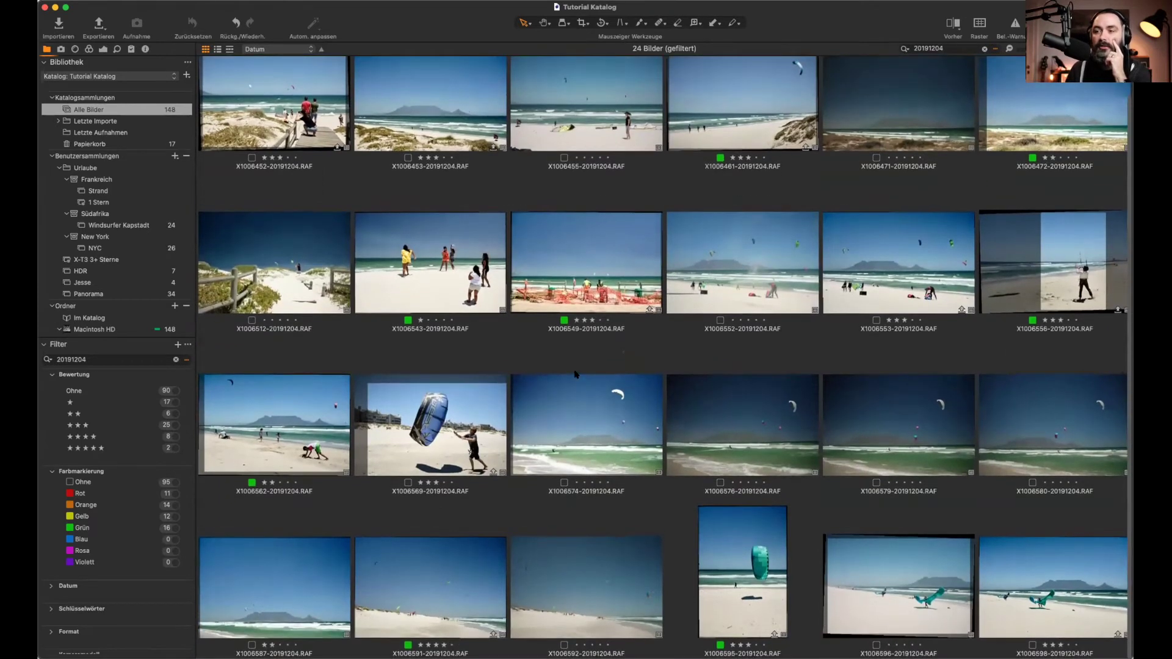
pyautogui.scroll(2, 575, 374)
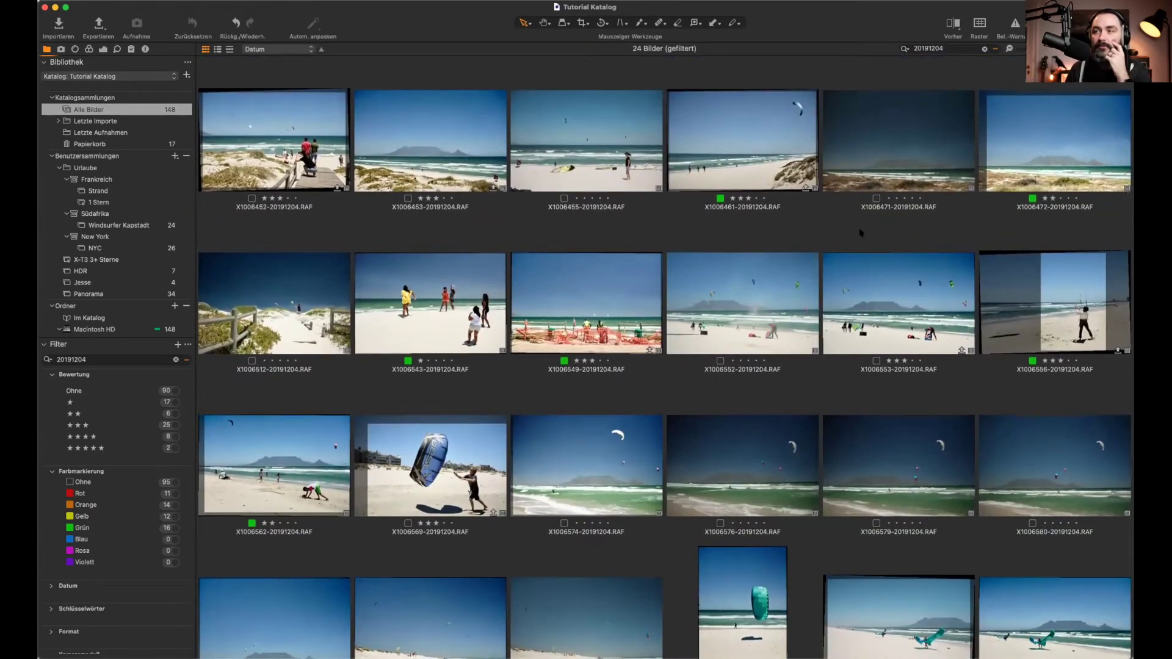
# Step: Clear the date search and browse the complete catalog around the 20191204 beach photos and the 2021 coast pictures
pyautogui.press('BackSpace')
pyautogui.press('BackSpace')
pyautogui.press('BackSpace')
pyautogui.press('BackSpace')
pyautogui.press('BackSpace')
pyautogui.press('BackSpace')
pyautogui.press('BackSpace')
pyautogui.press('BackSpace')
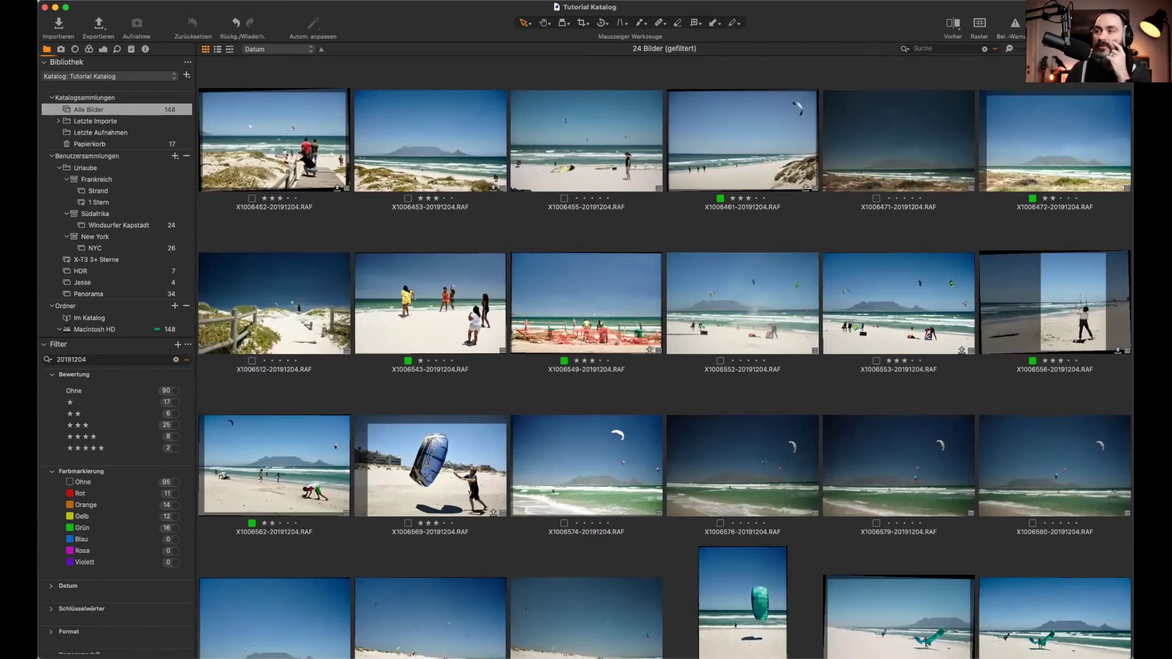
pyautogui.scroll(-20, 776, 450)
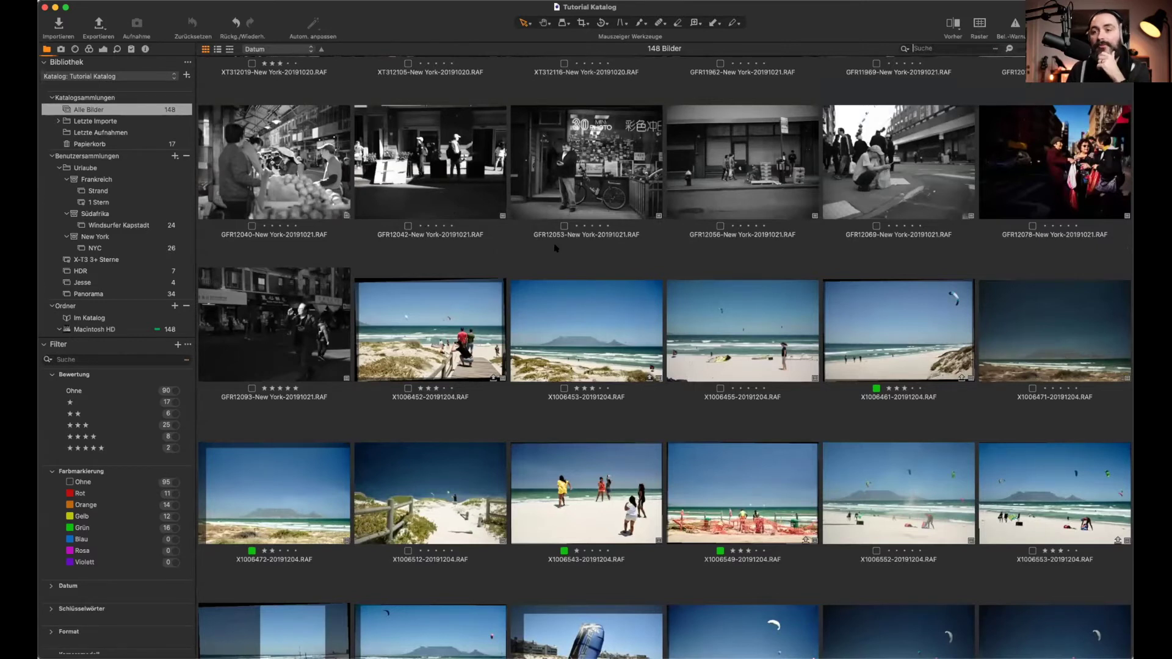
pyautogui.scroll(-6, 556, 248)
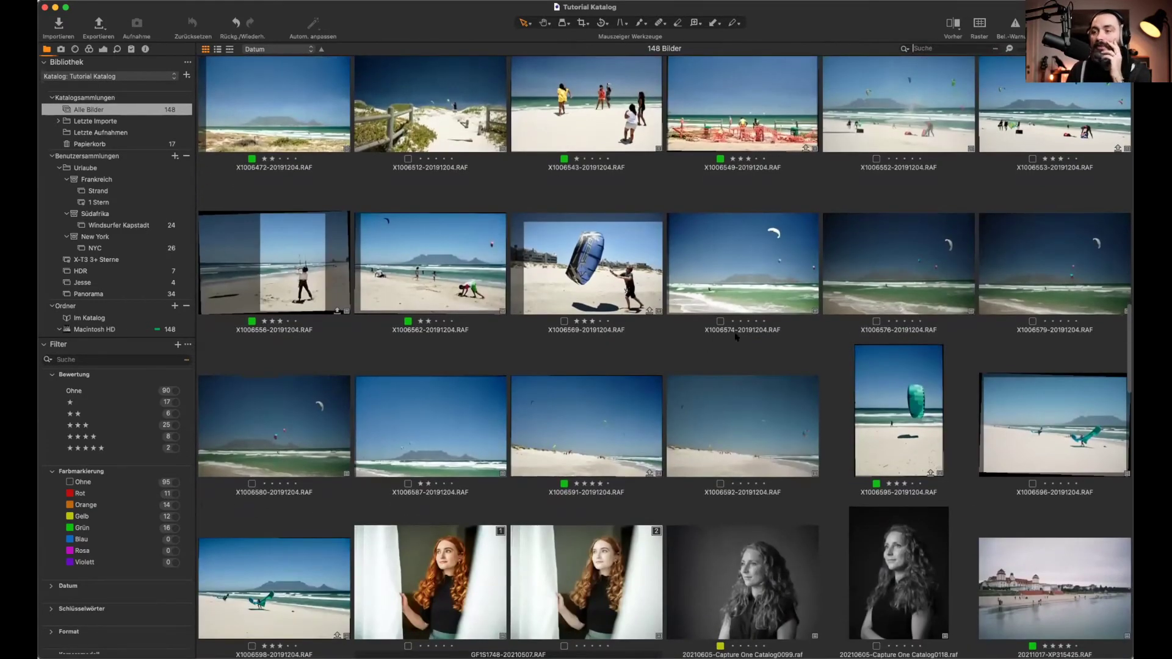
pyautogui.scroll(-5, 820, 334)
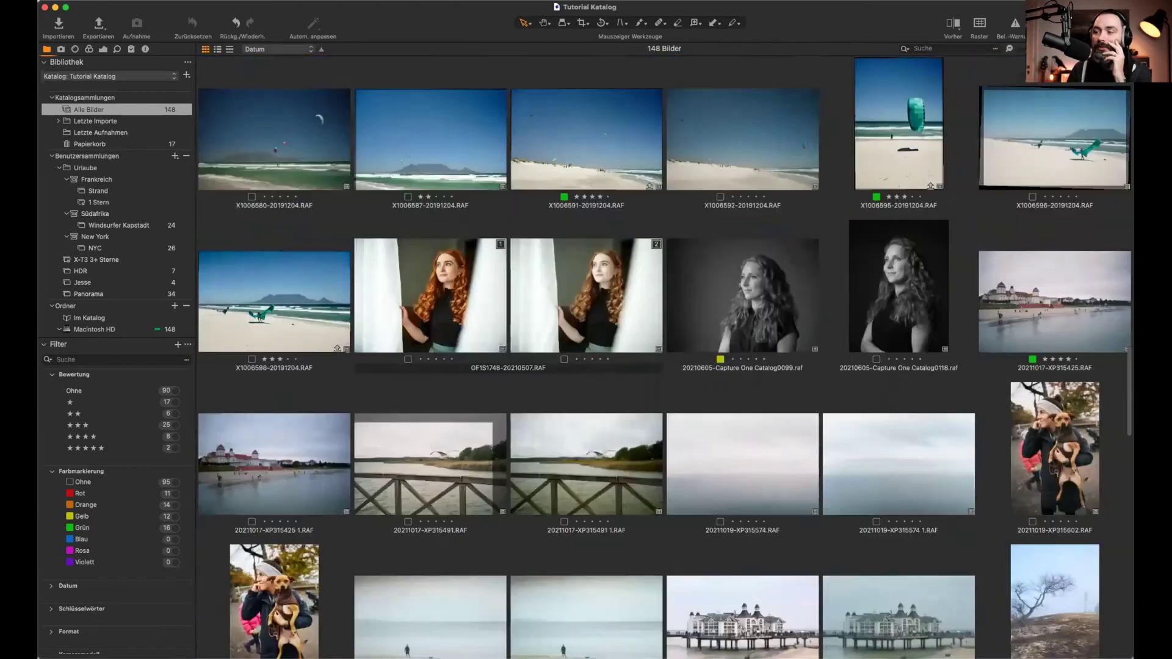
pyautogui.scroll(3, 975, 147)
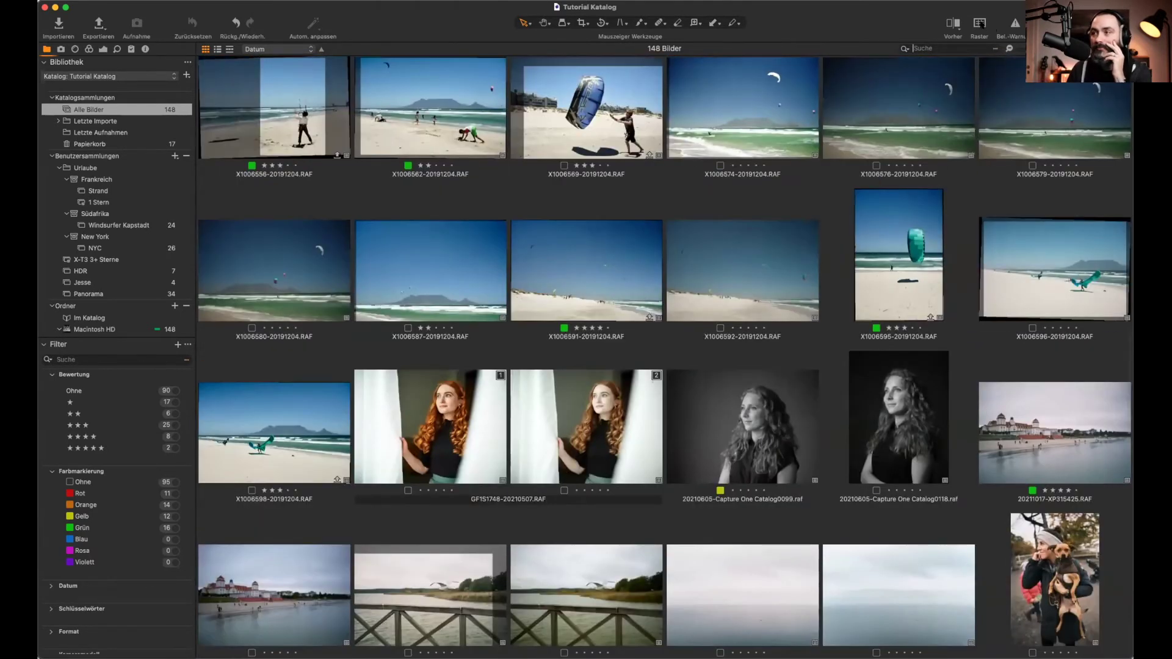
# Step: Open the advanced search for all images and set its criterion to Bewertung, ist größer oder gleich, one star
pyautogui.click(996, 49)
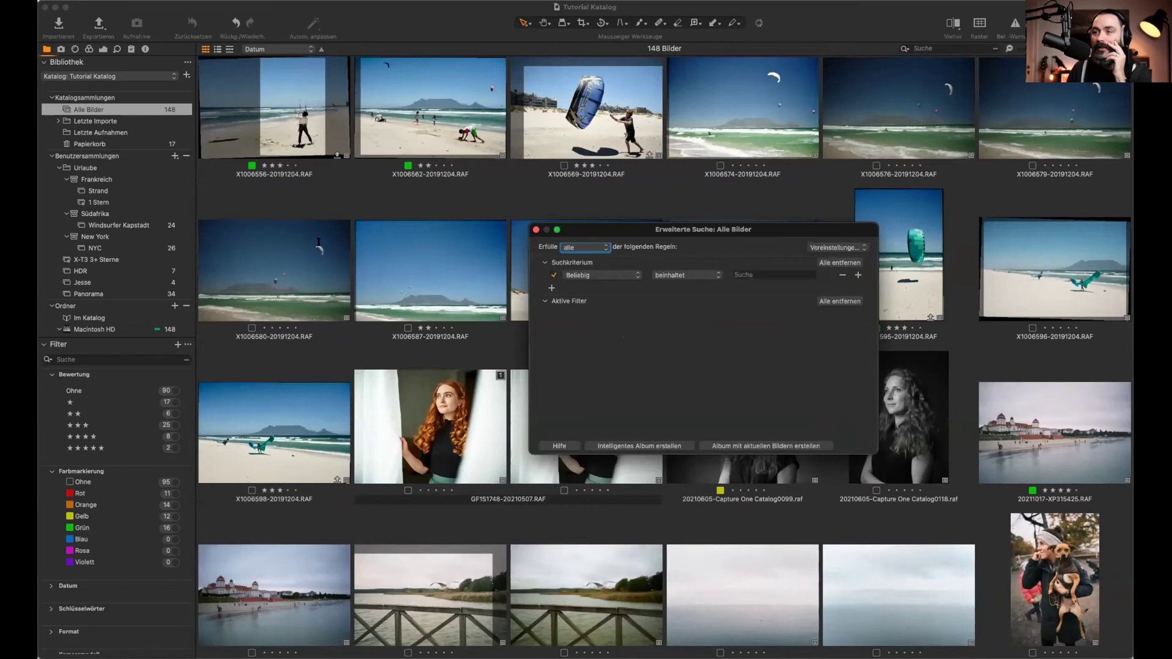
pyautogui.moveTo(621, 230); pyautogui.dragTo(591, 205)
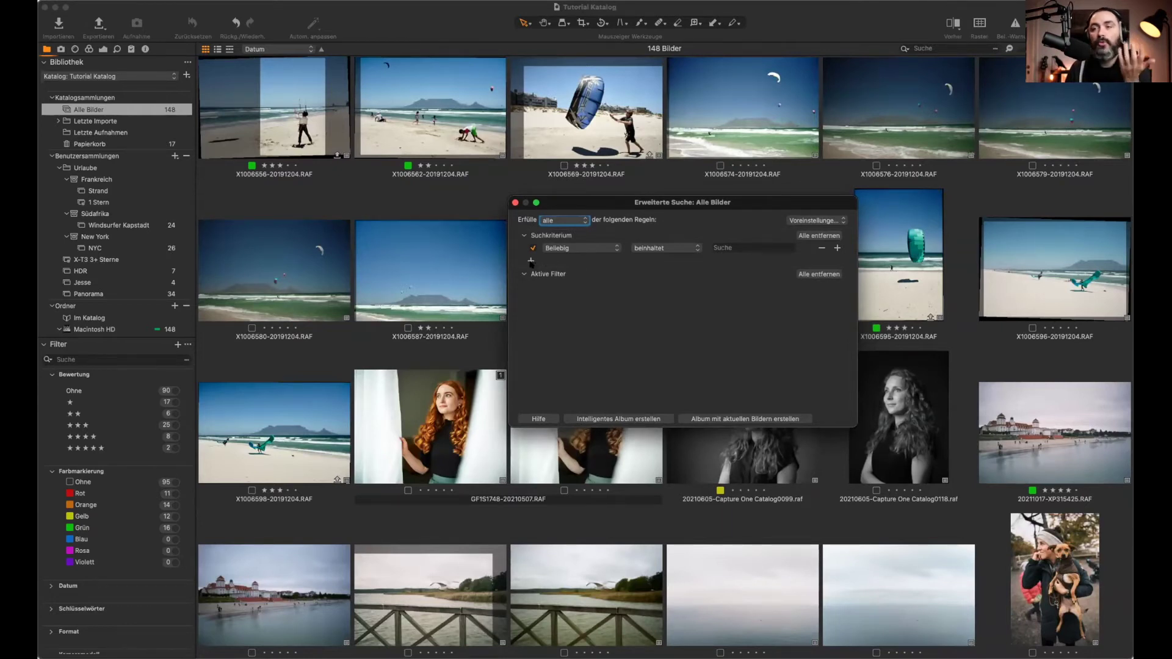
pyautogui.click(585, 249)
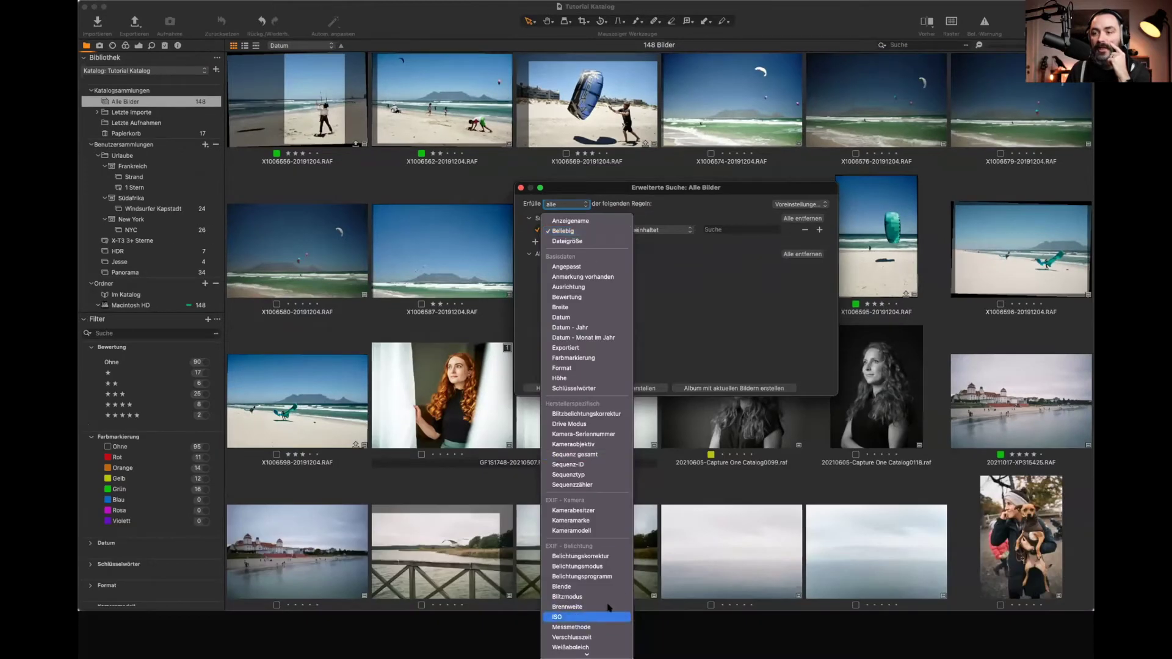
pyautogui.click(582, 296)
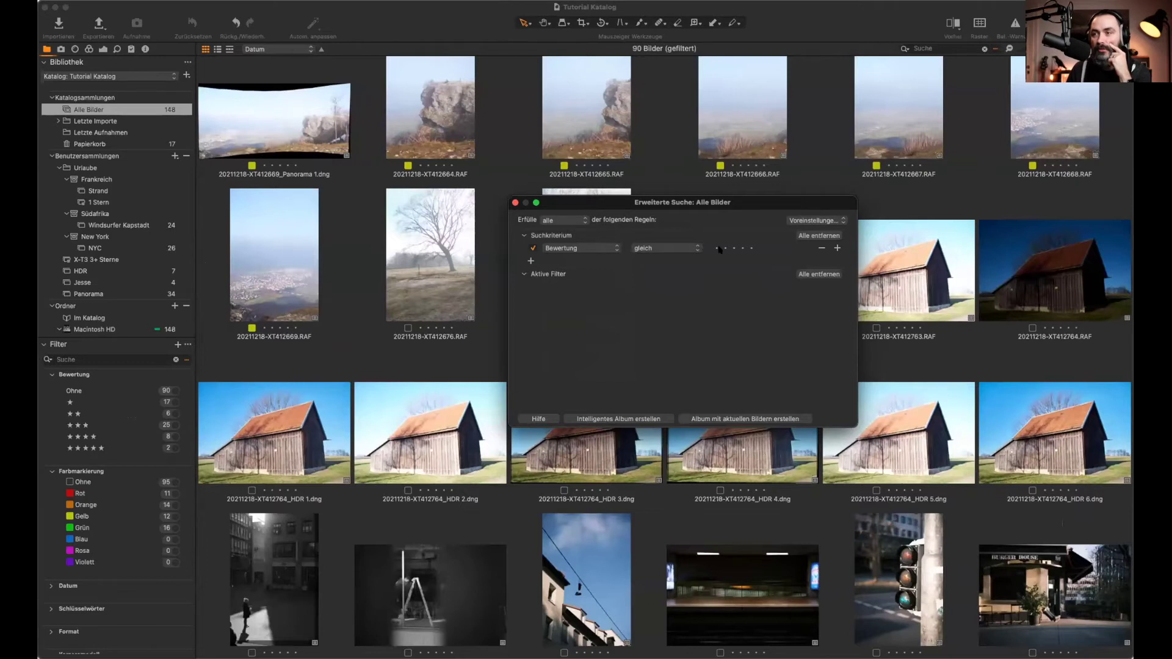
pyautogui.click(718, 248)
pyautogui.click(689, 248)
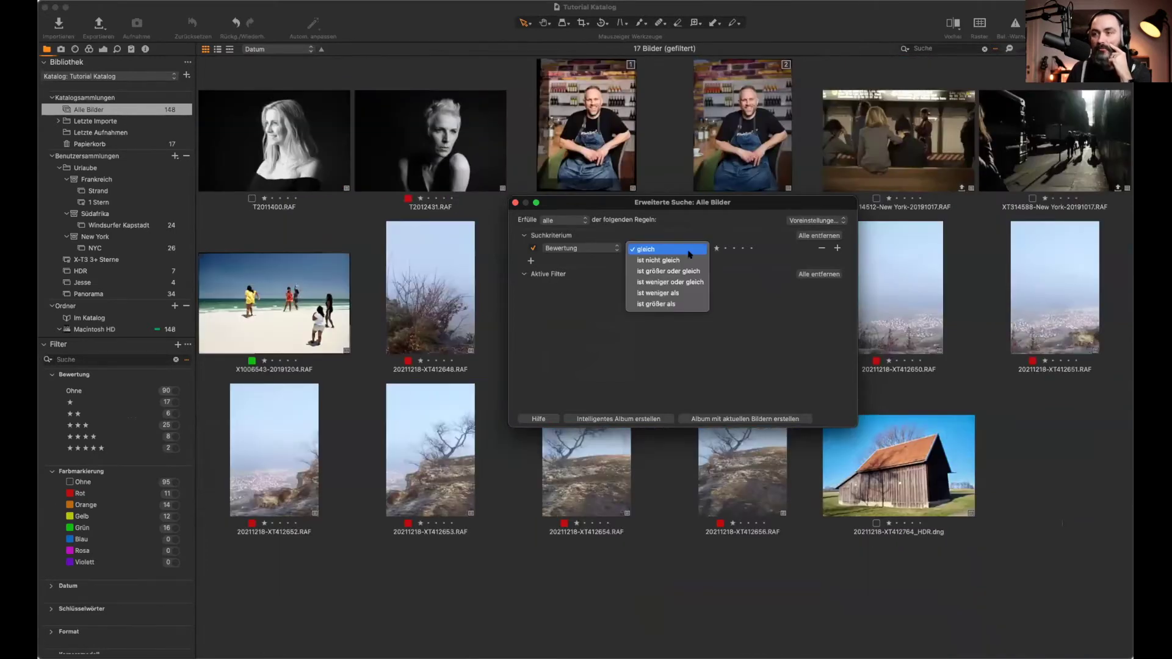
pyautogui.click(685, 271)
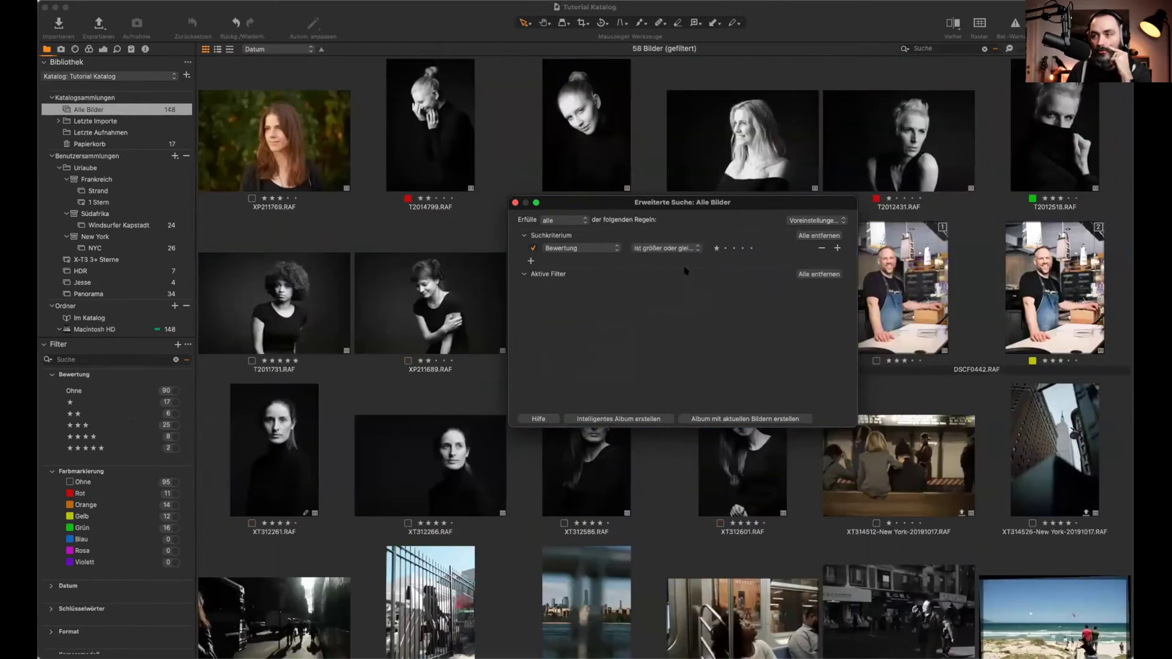
# Step: Add a Farbmarkierung criterion with the condition ist, try red and blue, and set it to green
pyautogui.click(531, 262)
pyautogui.click(580, 261)
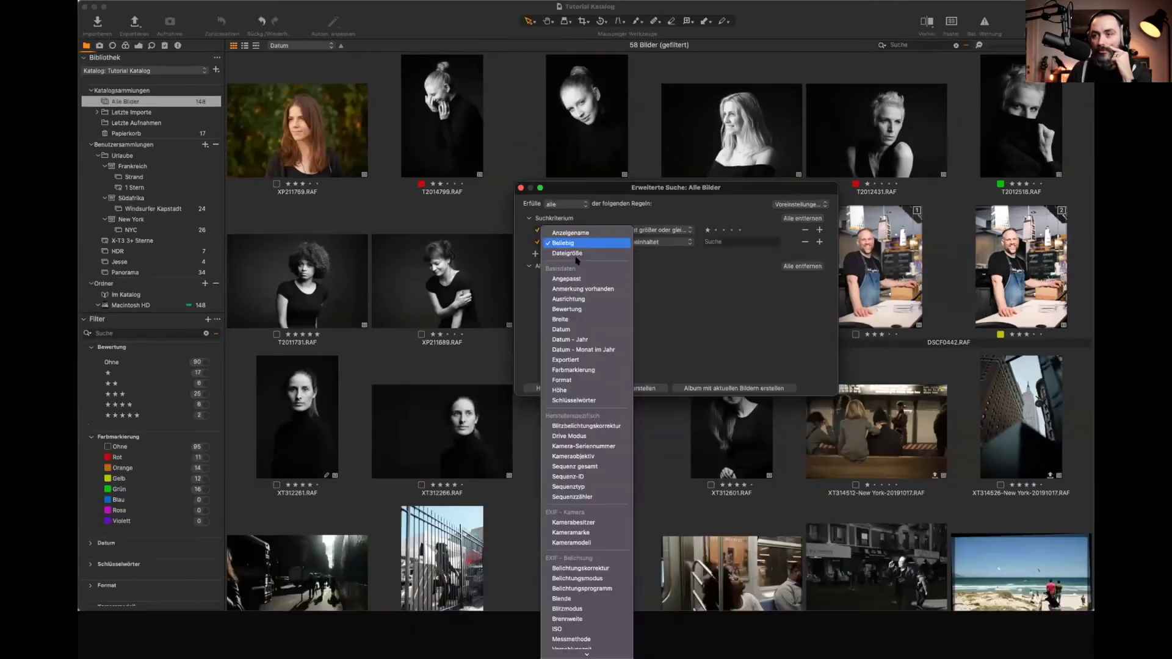
pyautogui.click(573, 370)
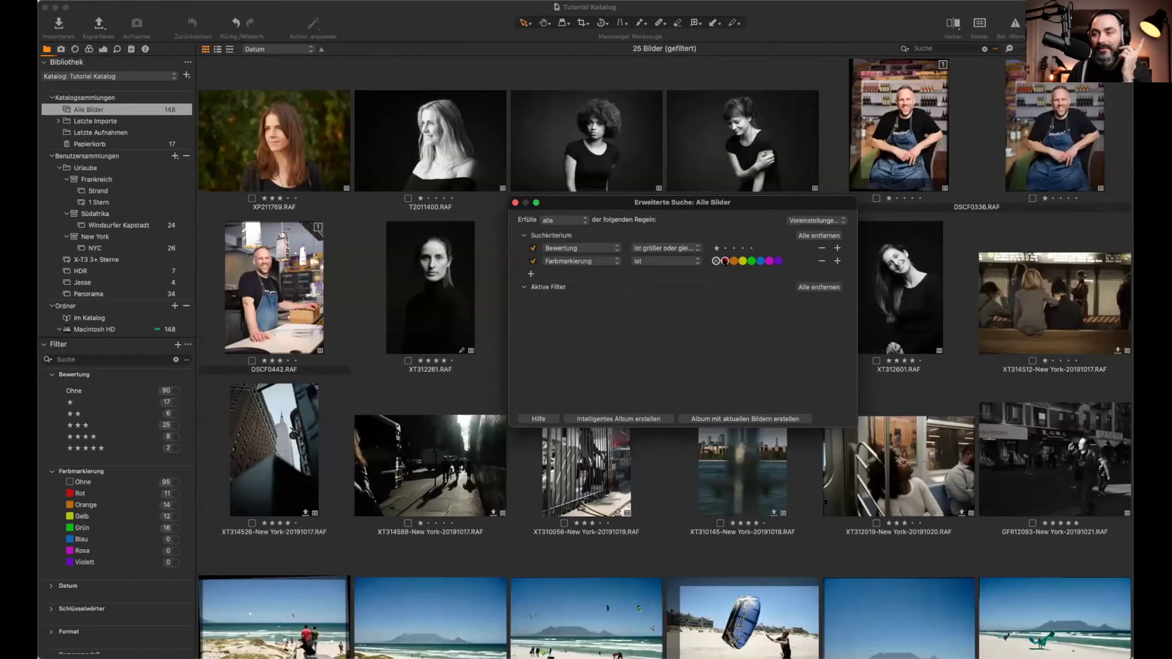
pyautogui.click(725, 261)
pyautogui.moveTo(652, 203); pyautogui.dragTo(665, 417)
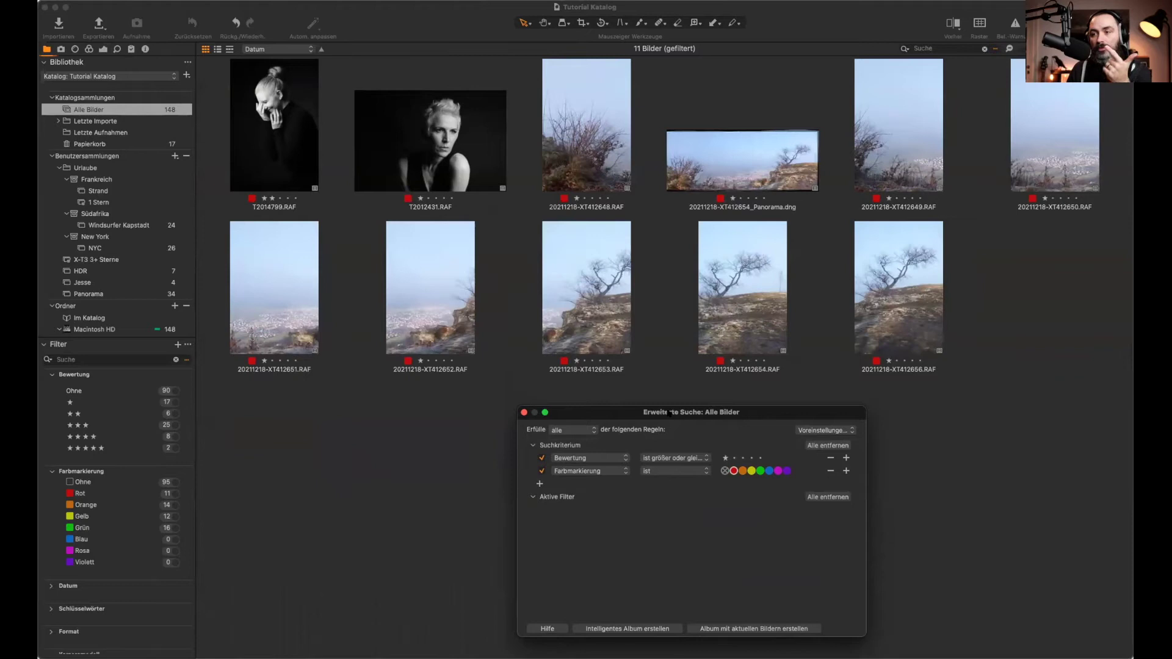
pyautogui.click(769, 471)
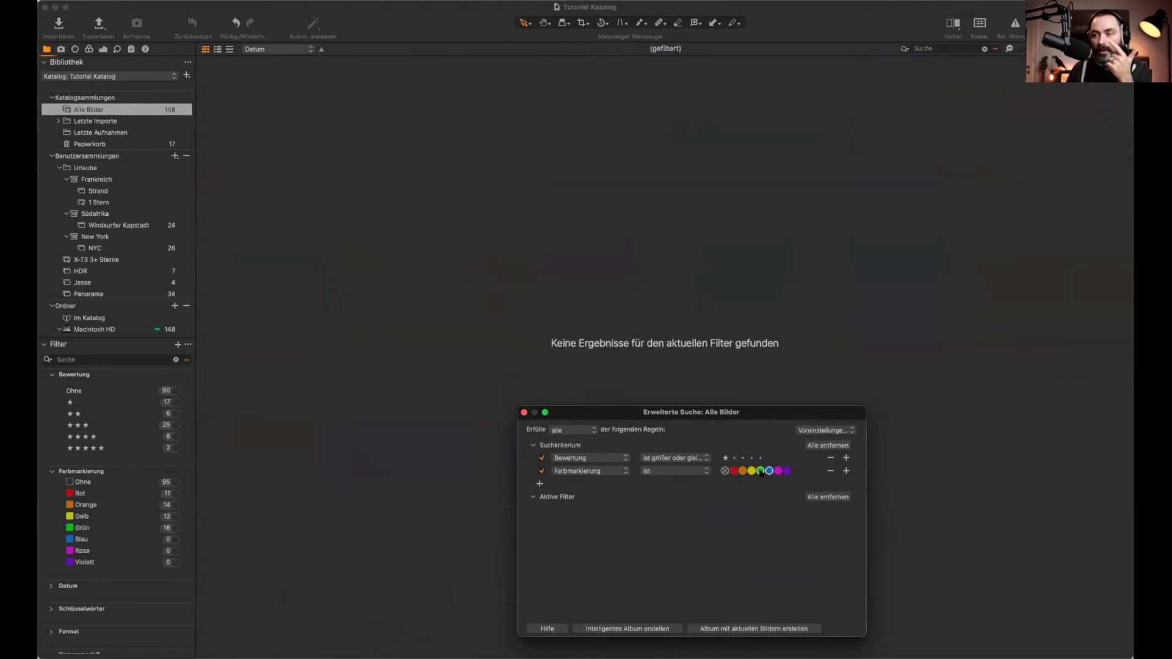
pyautogui.click(761, 471)
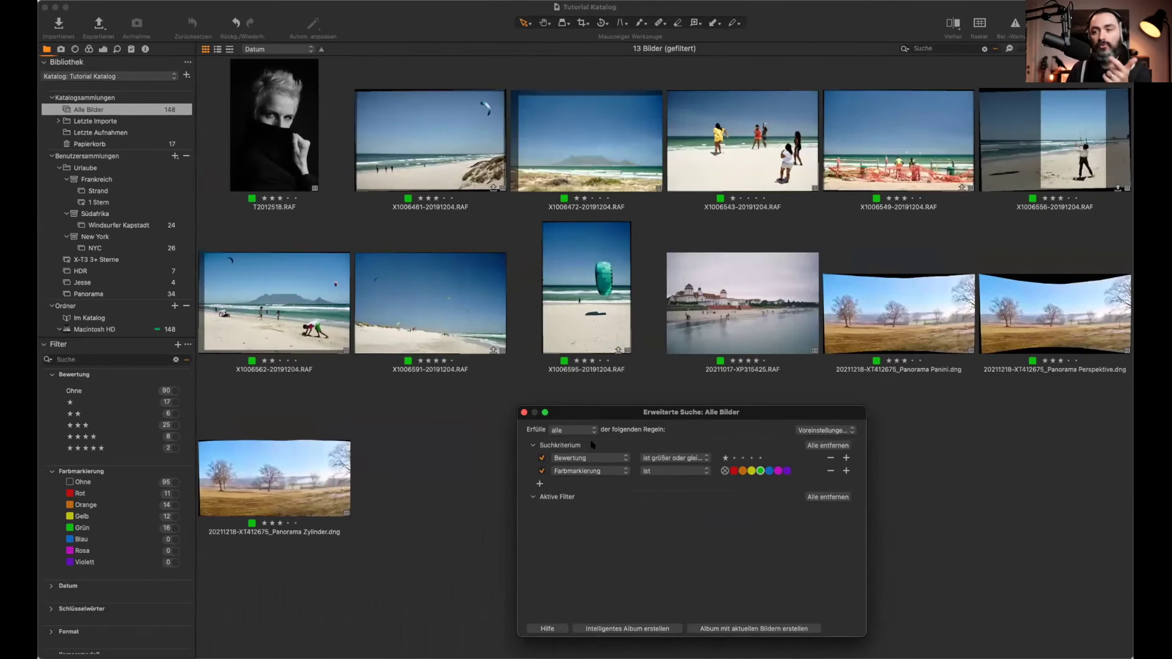
# Step: Compare the matches with the Bewertung criterion disabled and enabled again, and close the advanced search
pyautogui.click(541, 458)
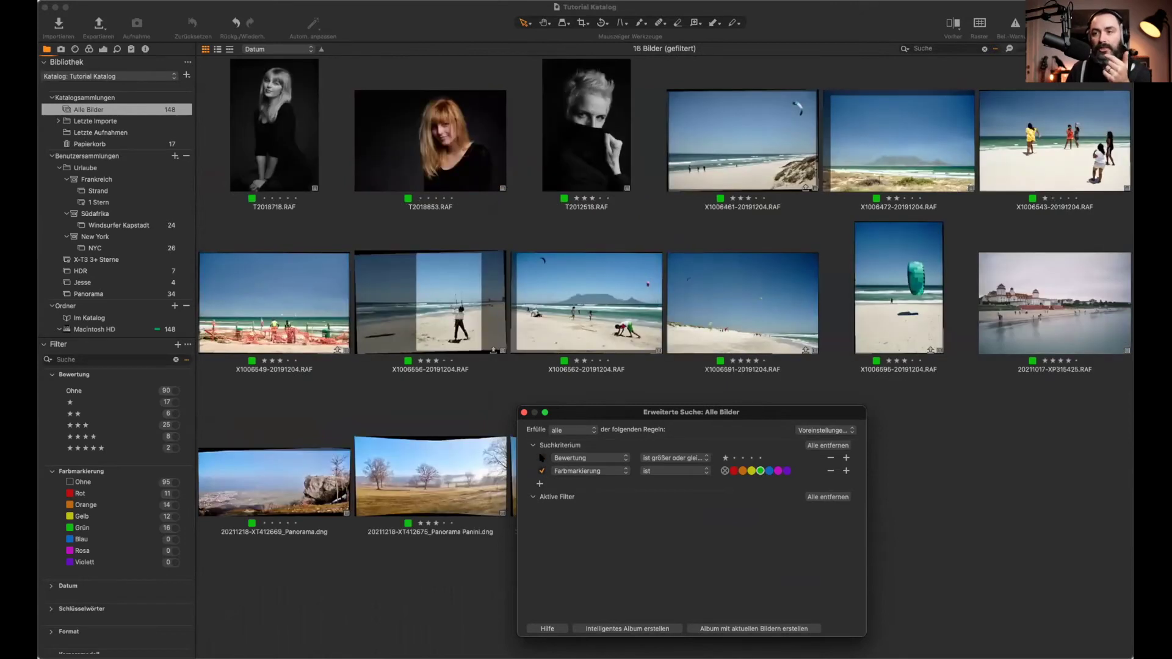
pyautogui.click(541, 457)
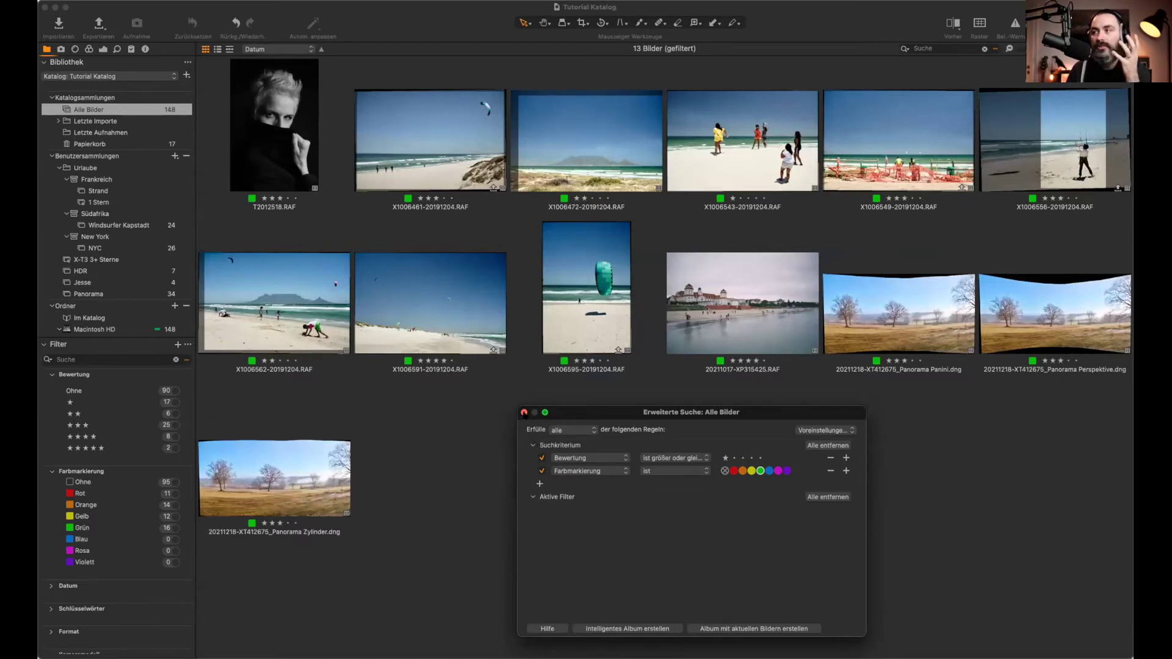
pyautogui.click(524, 413)
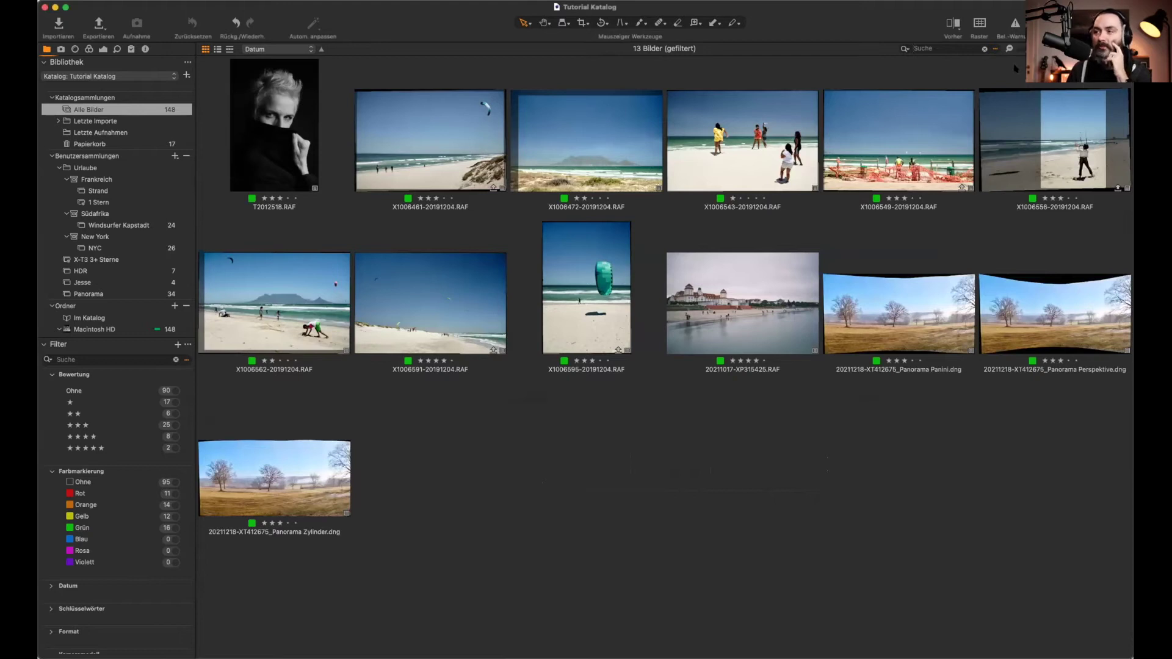
# Step: Clear the search filter to list Alle Bilder, and reduce the thumbnails to about ten per row
pyautogui.moveTo(1032, 49); pyautogui.dragTo(1005, 53)
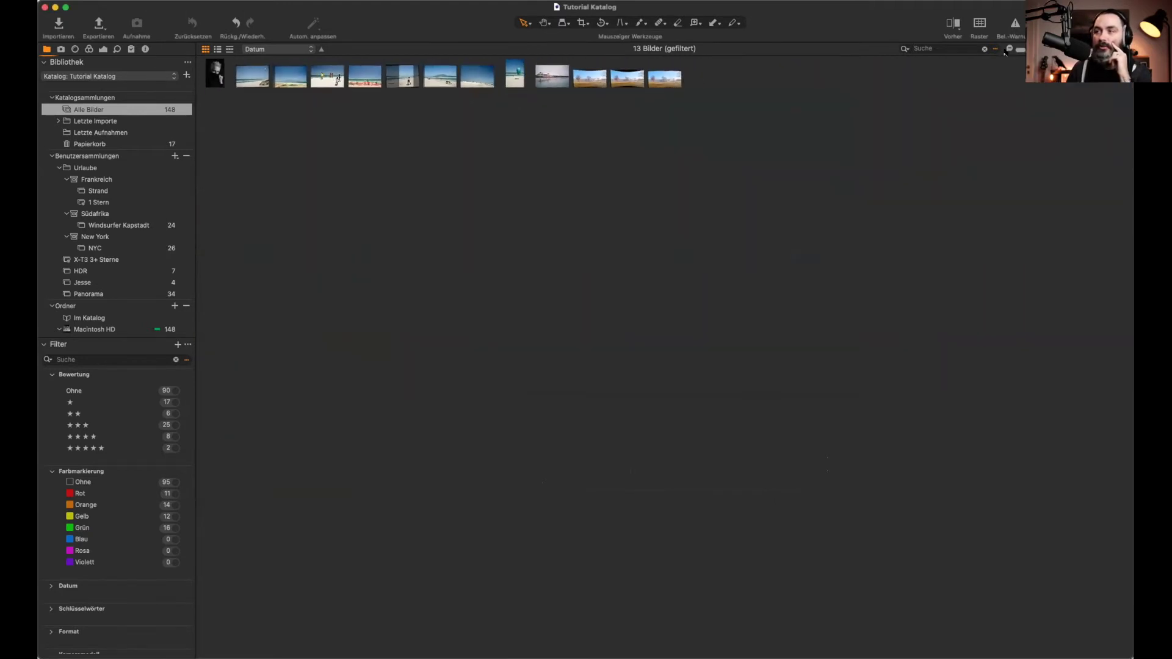
pyautogui.click(985, 49)
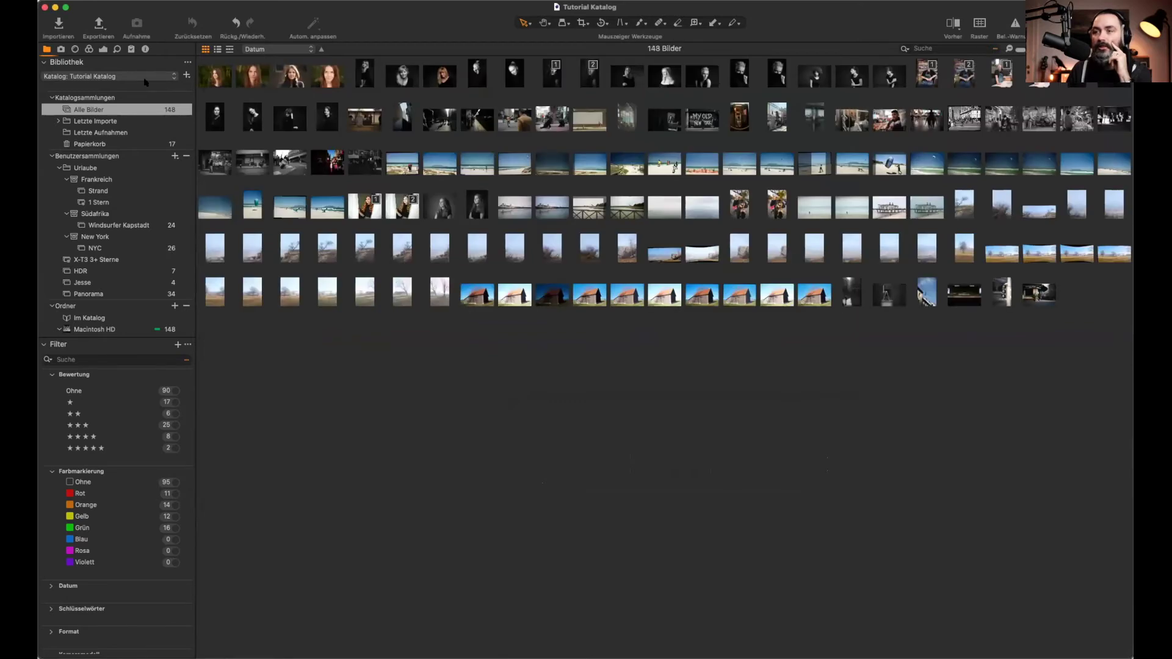
pyautogui.click(145, 120)
pyautogui.click(137, 110)
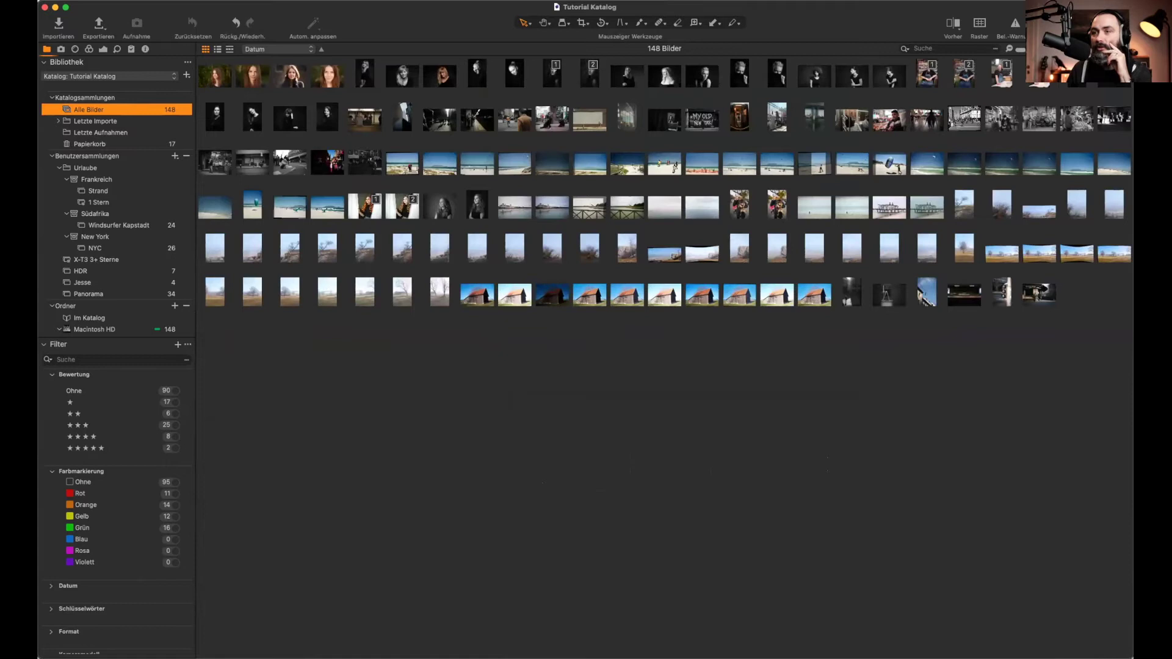
pyautogui.moveTo(1020, 52); pyautogui.dragTo(1038, 51)
# Step: Look through the thumbnail grid, view X1006552-20191204.RAF in the viewer, and return to the grid
pyautogui.scroll(-5, 653, 412)
pyautogui.scroll(-10, 653, 412)
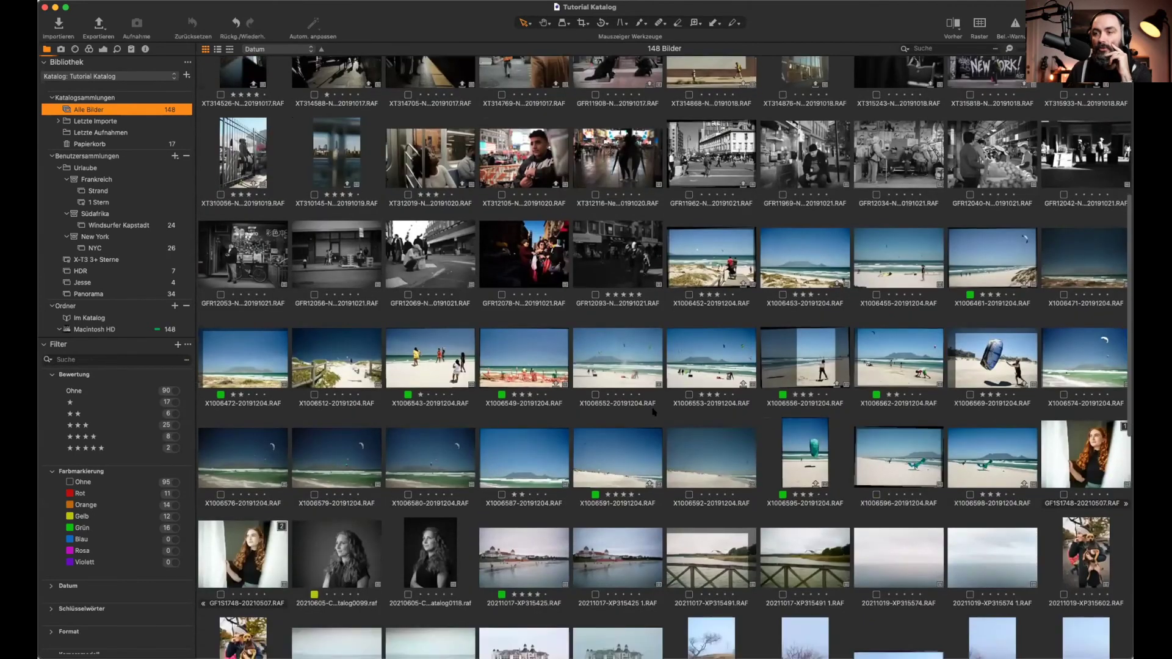
pyautogui.scroll(7, 610, 306)
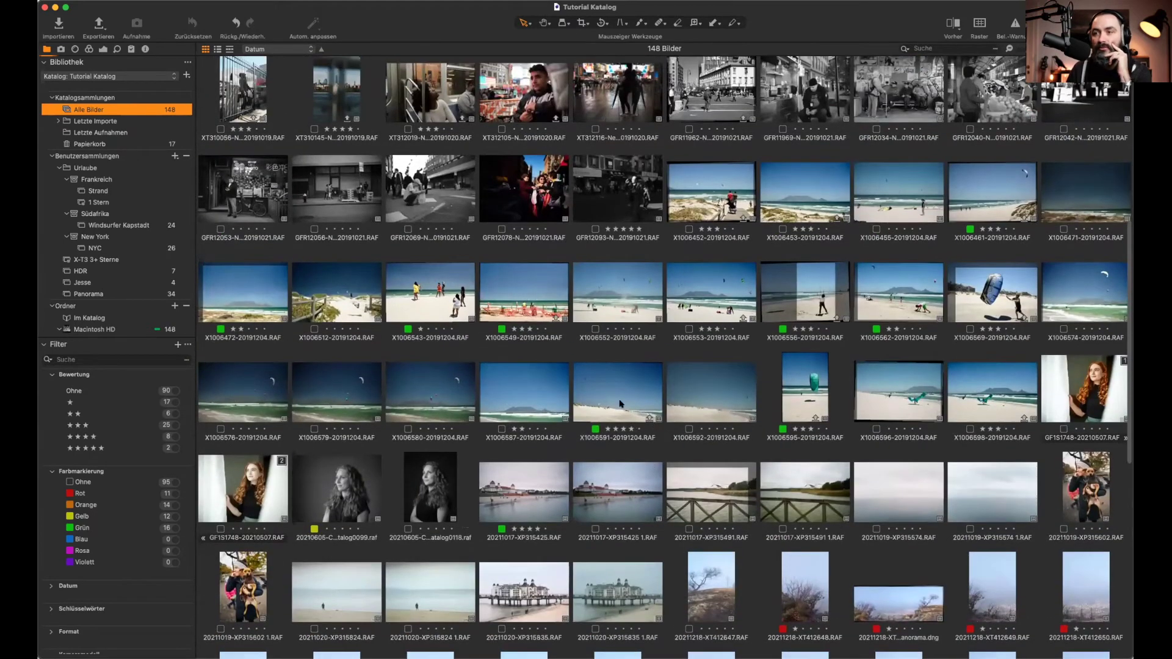
pyautogui.scroll(-3, 601, 391)
pyautogui.scroll(2, 601, 391)
pyautogui.scroll(1, 600, 391)
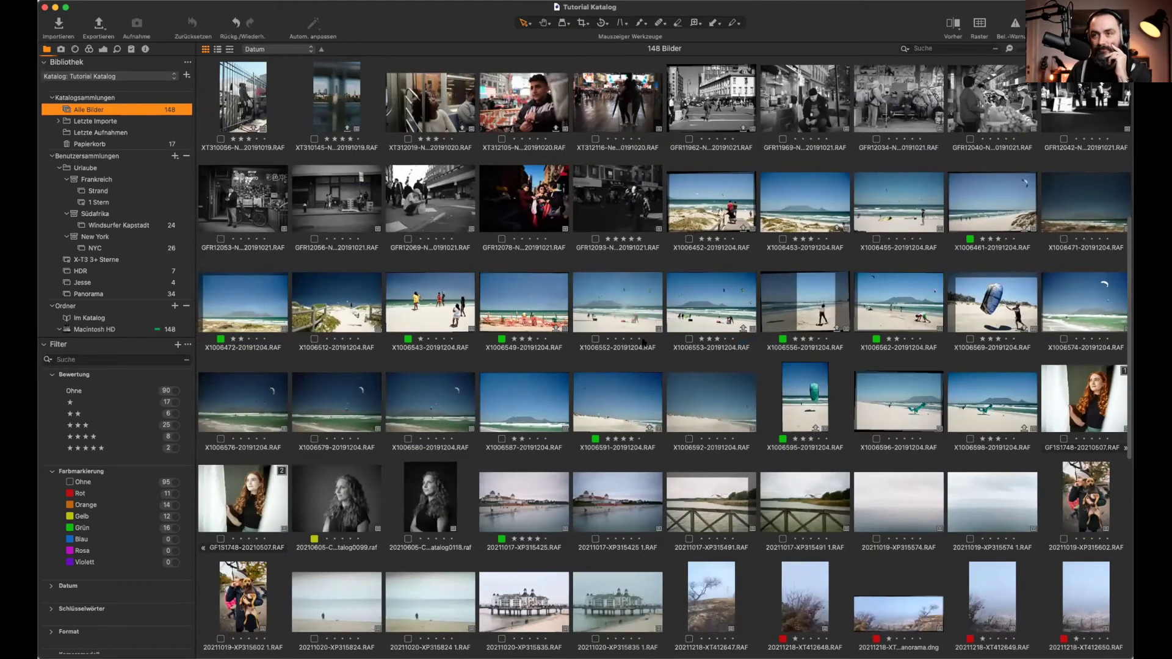
pyautogui.doubleClick(608, 300)
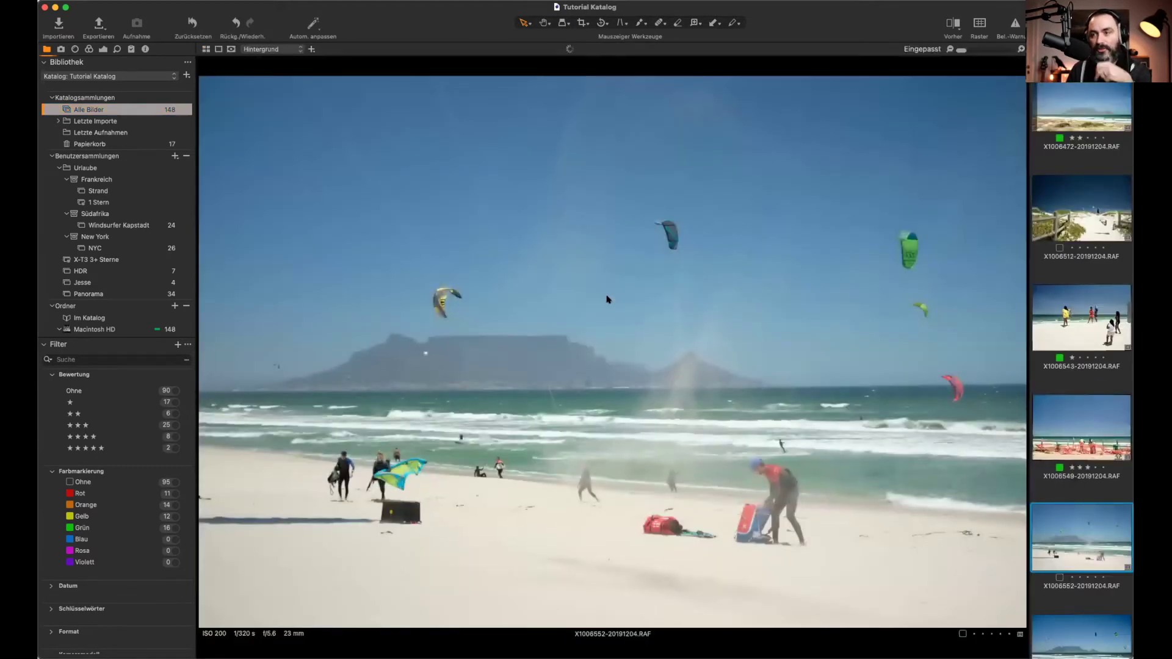
pyautogui.doubleClick(668, 262)
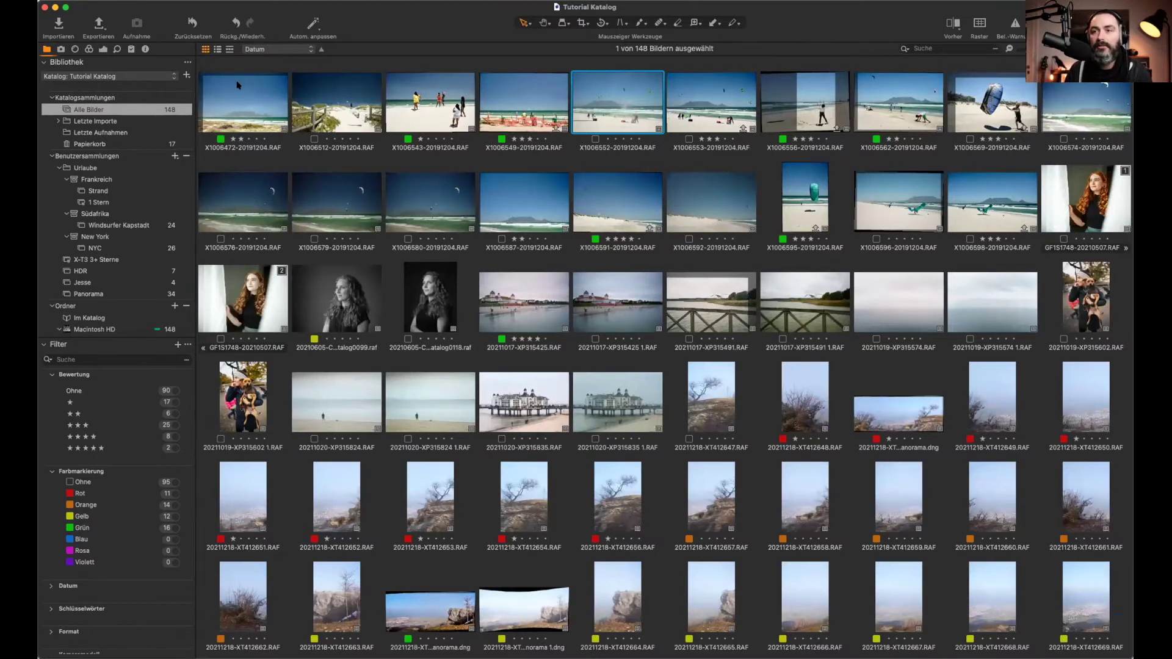
# Step: Switch the browser to list view and look through the images' names, ratings and exposure data
pyautogui.click(216, 49)
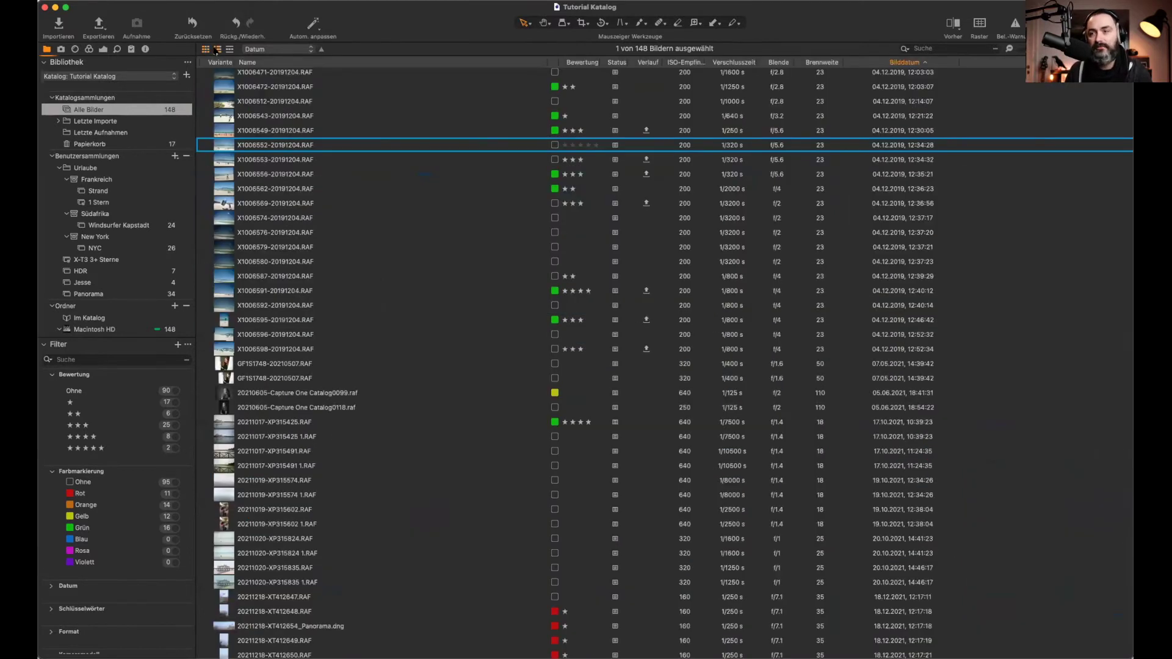
pyautogui.scroll(-10, 516, 414)
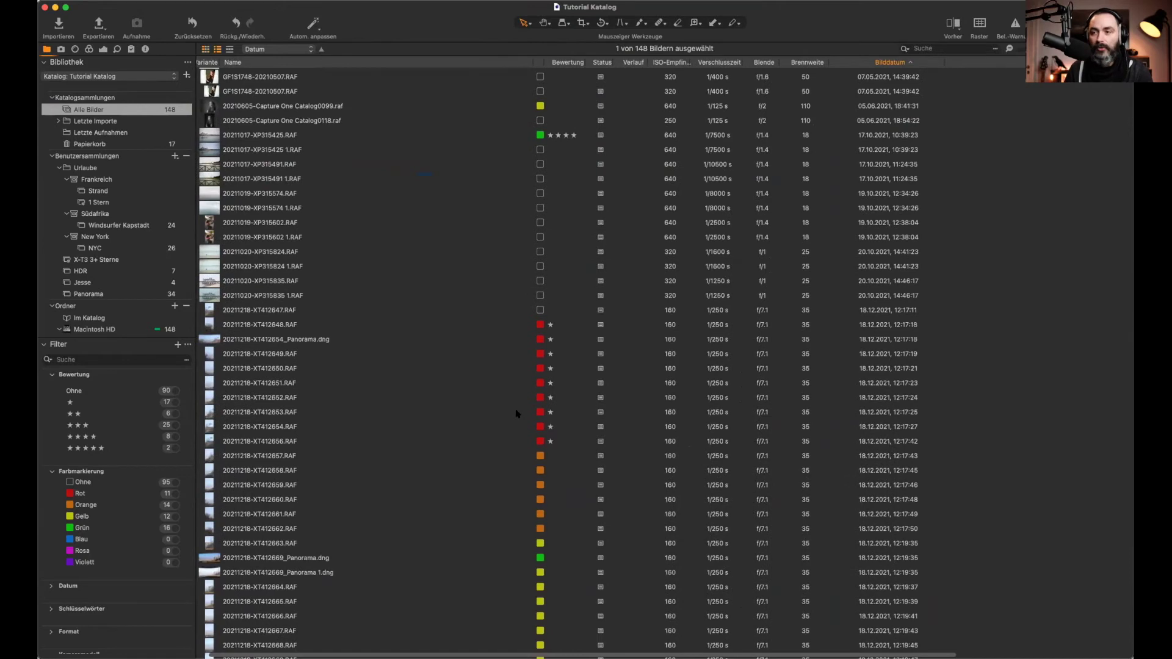
pyautogui.scroll(-10, 516, 414)
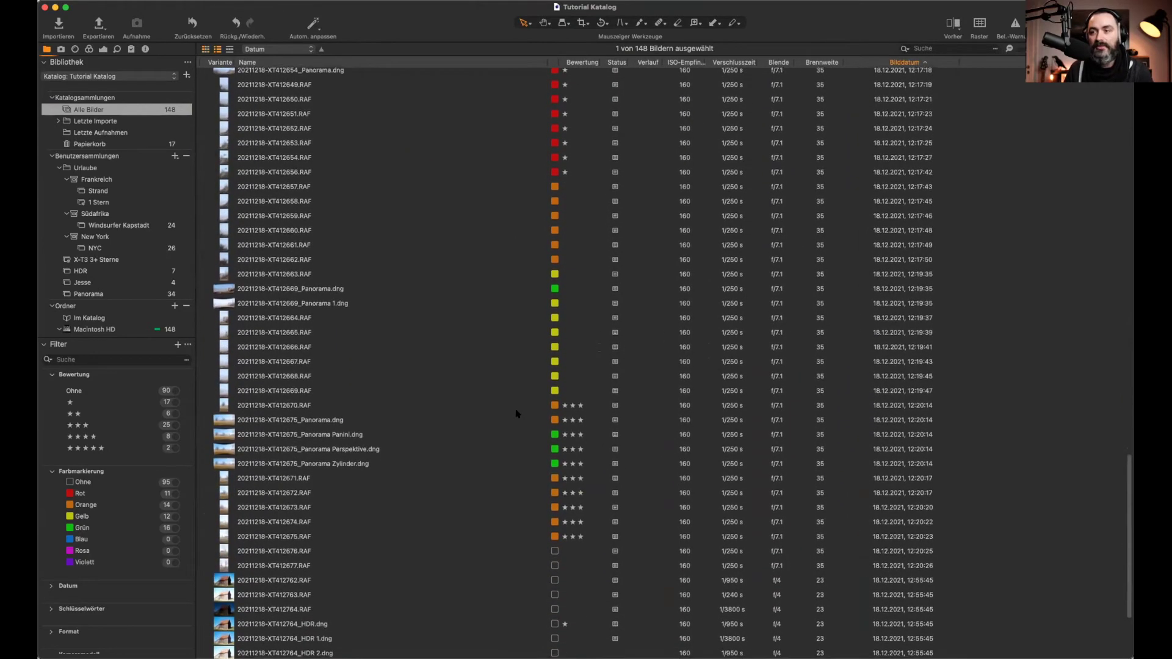
pyautogui.scroll(1, 516, 427)
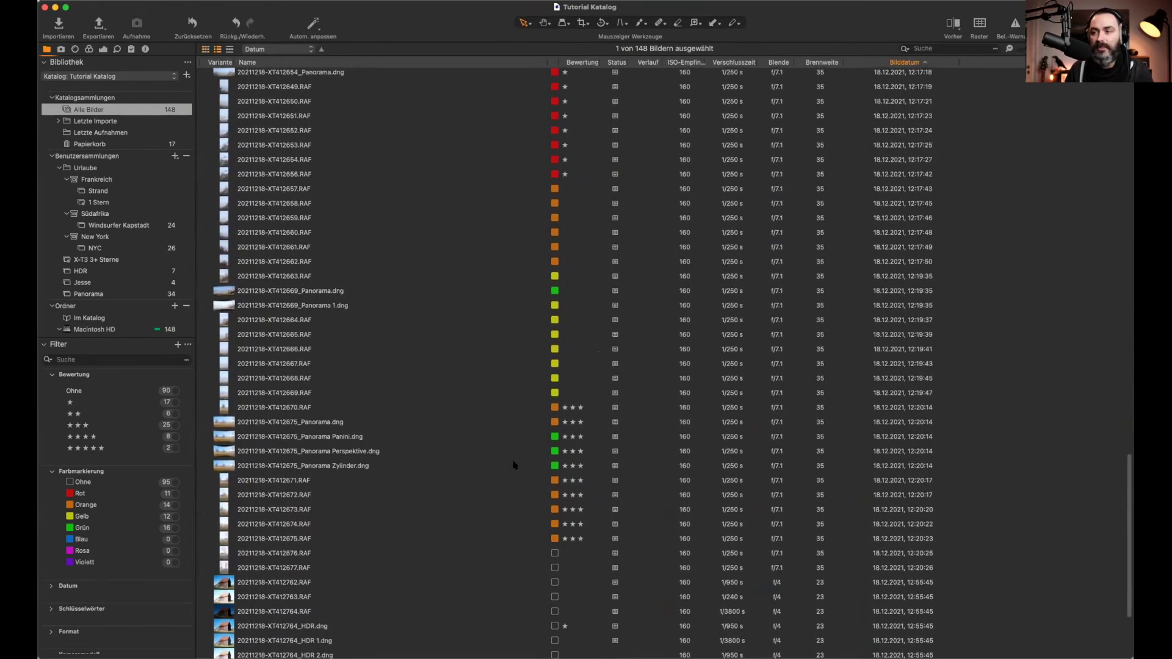
pyautogui.scroll(2, 484, 367)
pyautogui.scroll(-5, 484, 366)
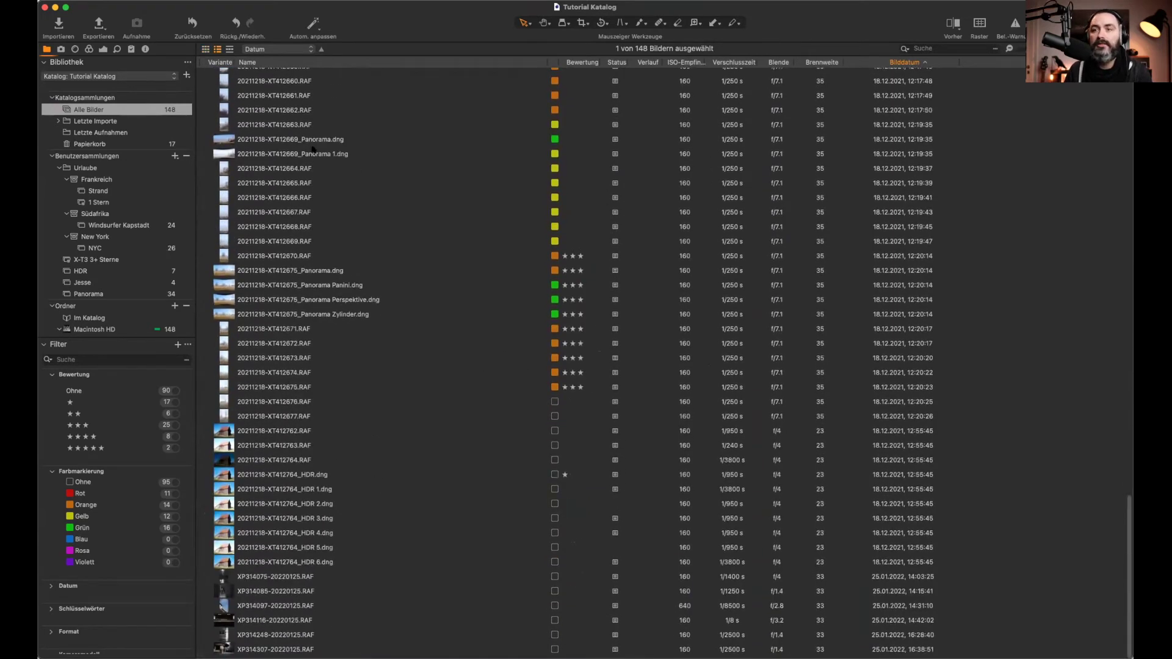
pyautogui.scroll(-1, 583, 333)
pyautogui.scroll(12, 584, 332)
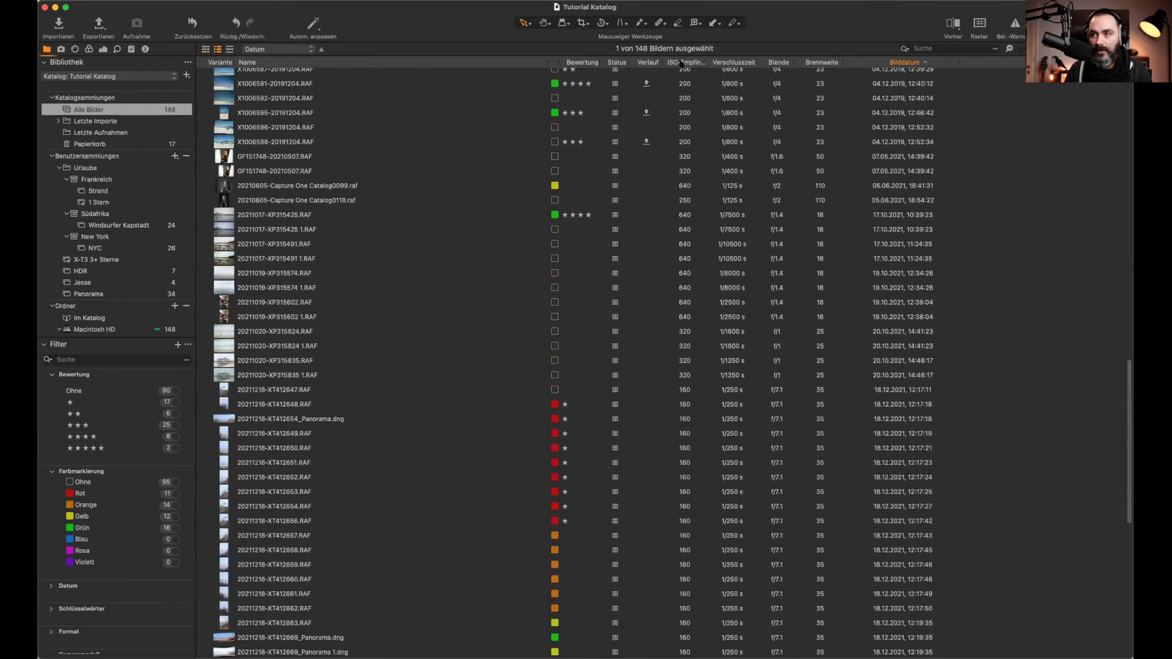
# Step: Examine which metadata columns the list view can display, and compare them with the listed images
pyautogui.rightClick(582, 64)
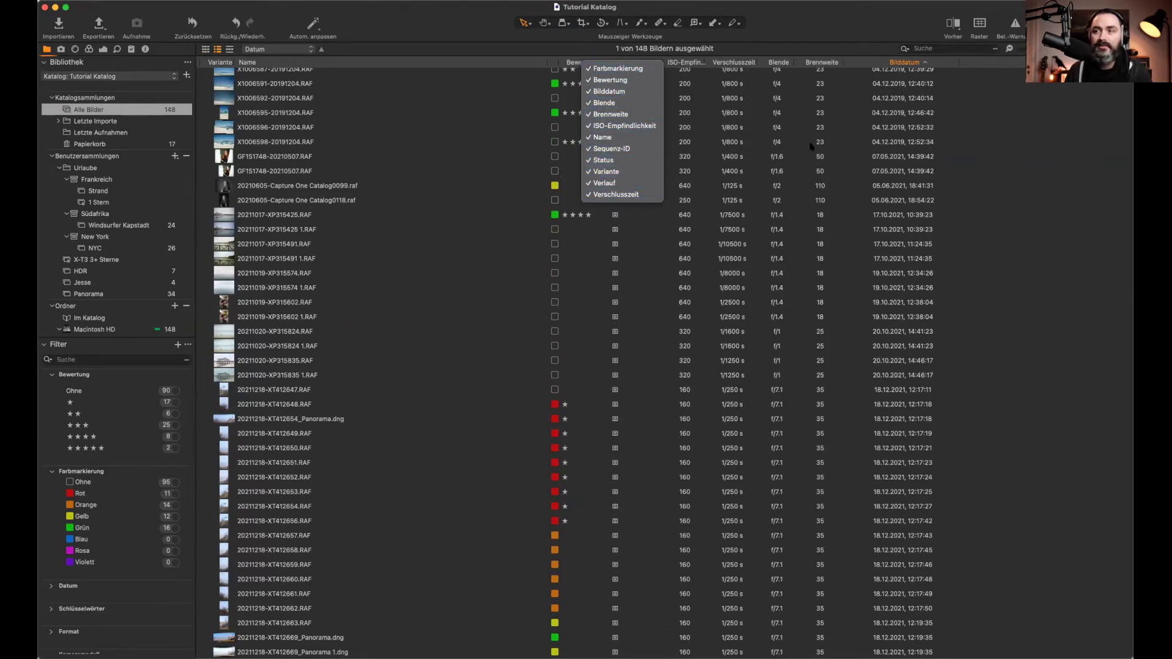
pyautogui.click(969, 145)
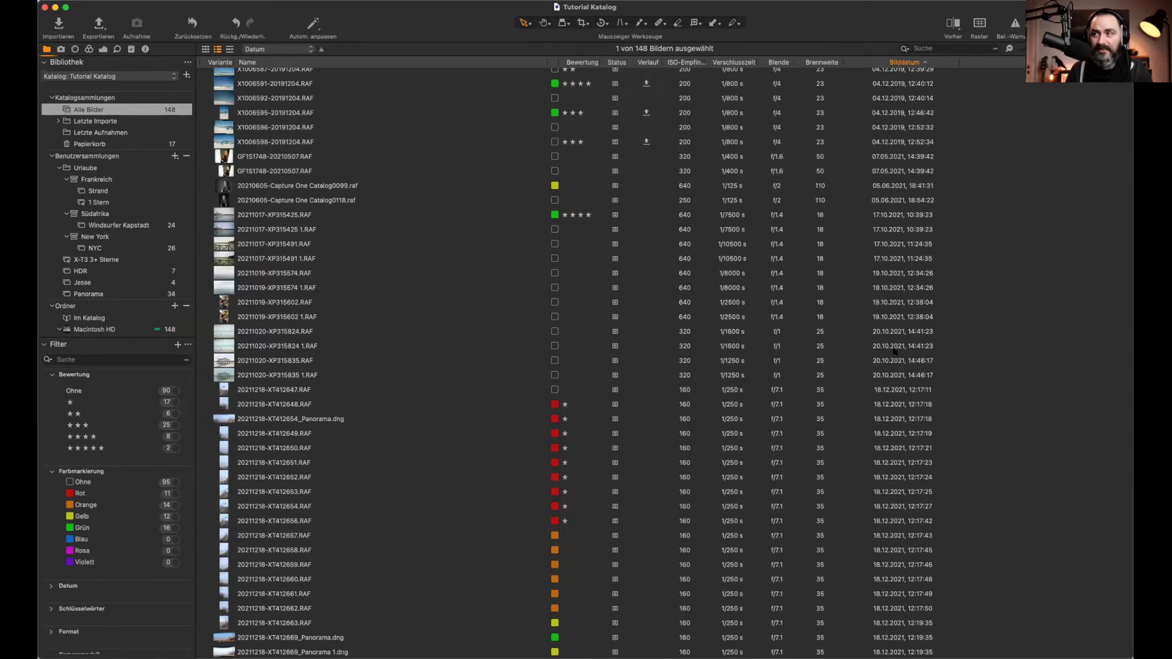
pyautogui.scroll(-4, 591, 350)
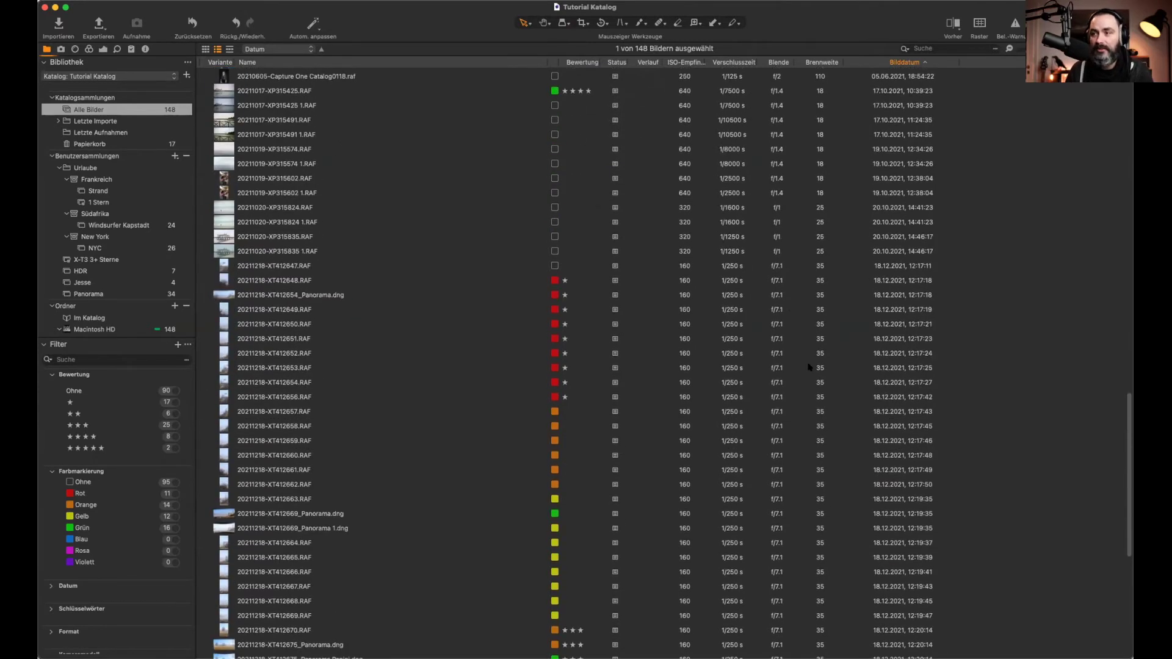
pyautogui.scroll(4, 809, 366)
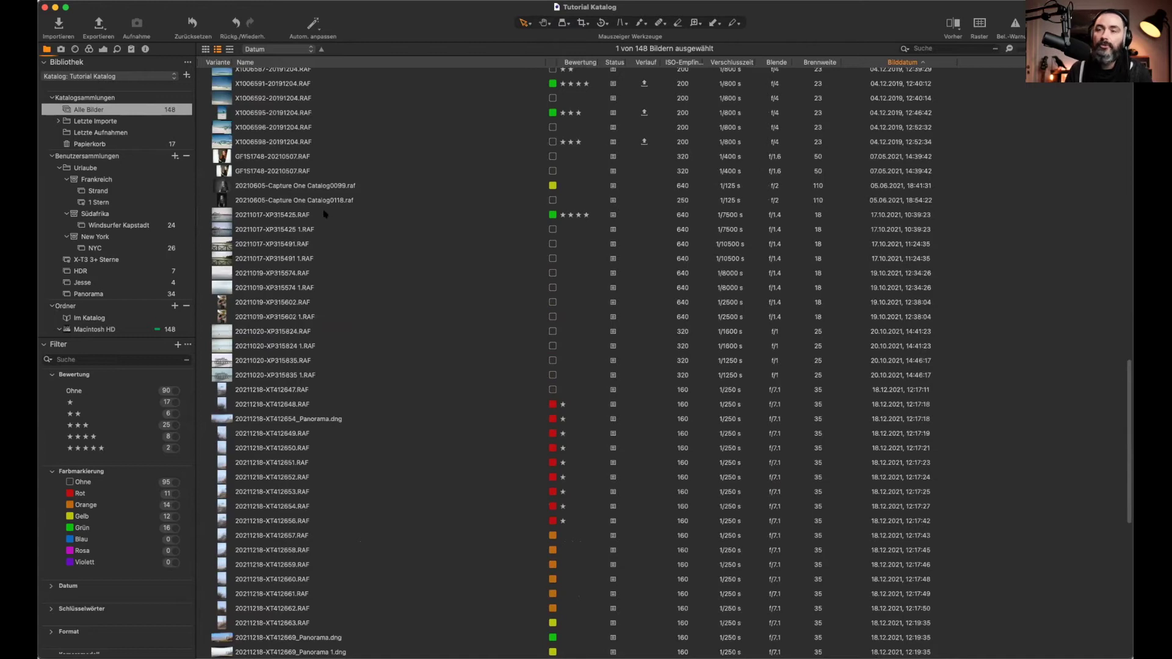
# Step: Switch the browser to filmstrip view and look through the 20191204 beach photos in the single column
pyautogui.click(230, 49)
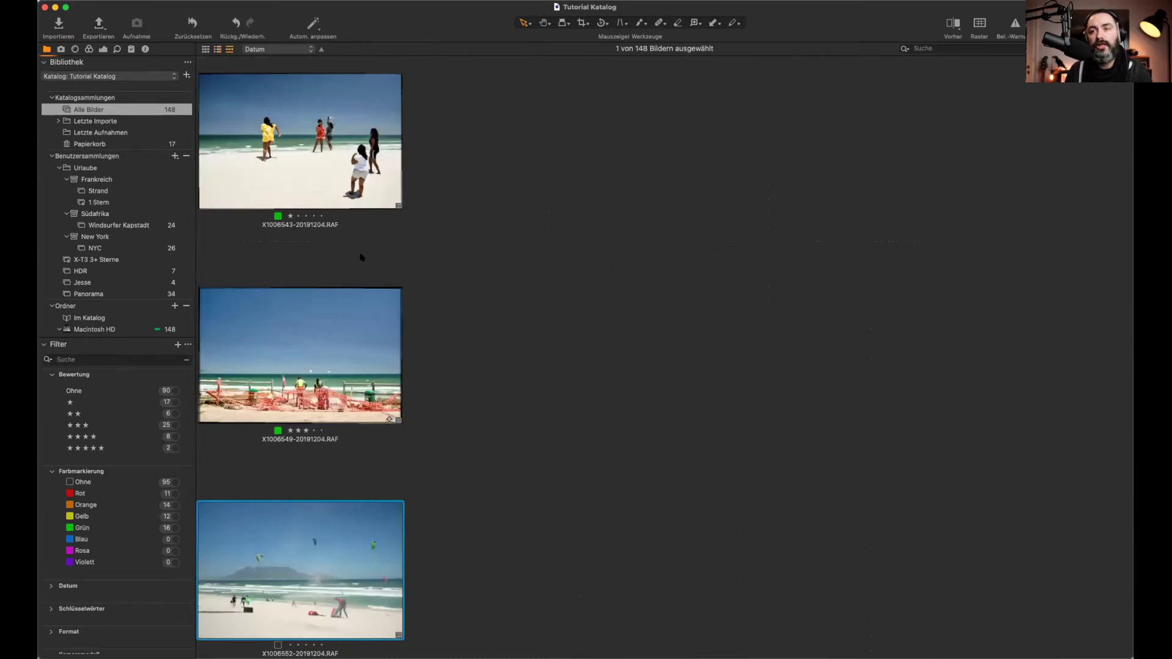
pyautogui.scroll(-20, 361, 257)
pyautogui.scroll(15, 361, 257)
pyautogui.scroll(4, 360, 257)
pyautogui.scroll(-2, 360, 254)
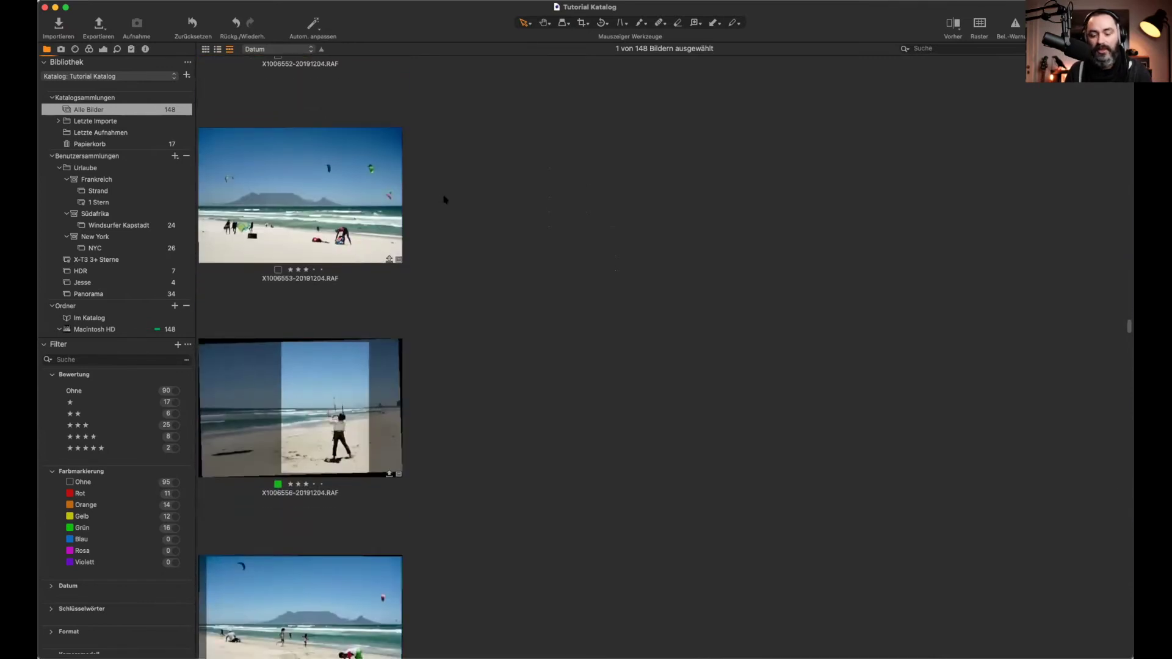
# Step: Show the viewer again with the beach photo X1006552-20191204.RAF, and look through the thumbnails beside it
pyautogui.press('alt+super+v')
pyautogui.scroll(2, 1076, 203)
pyautogui.scroll(-6, 1076, 203)
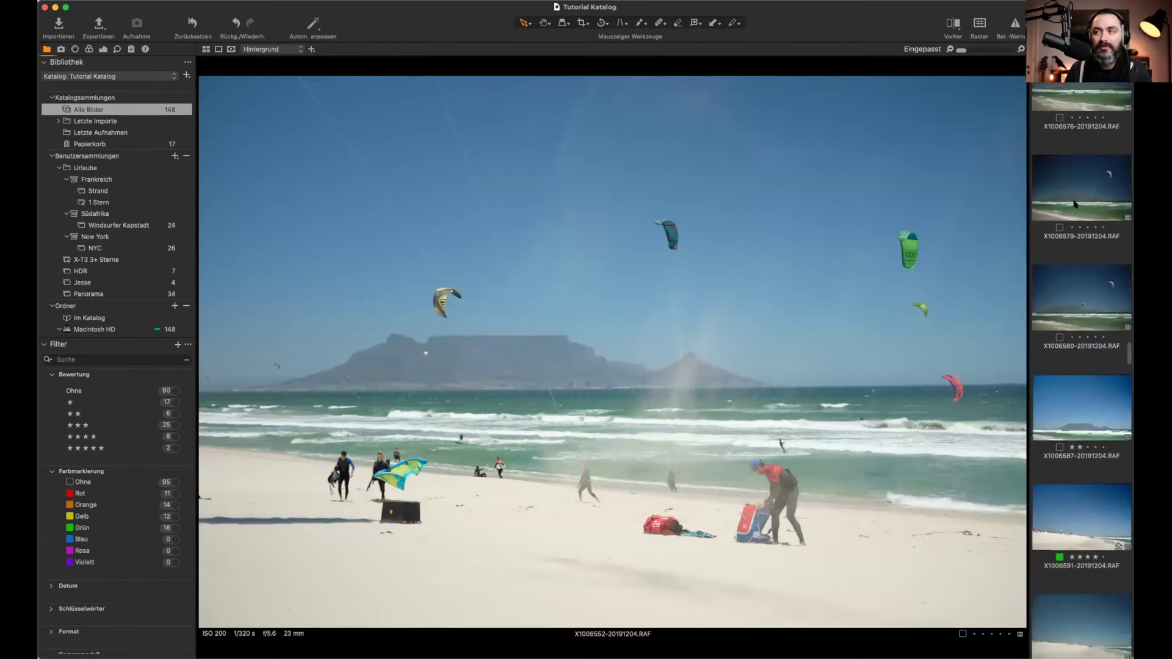
pyautogui.scroll(3, 1076, 203)
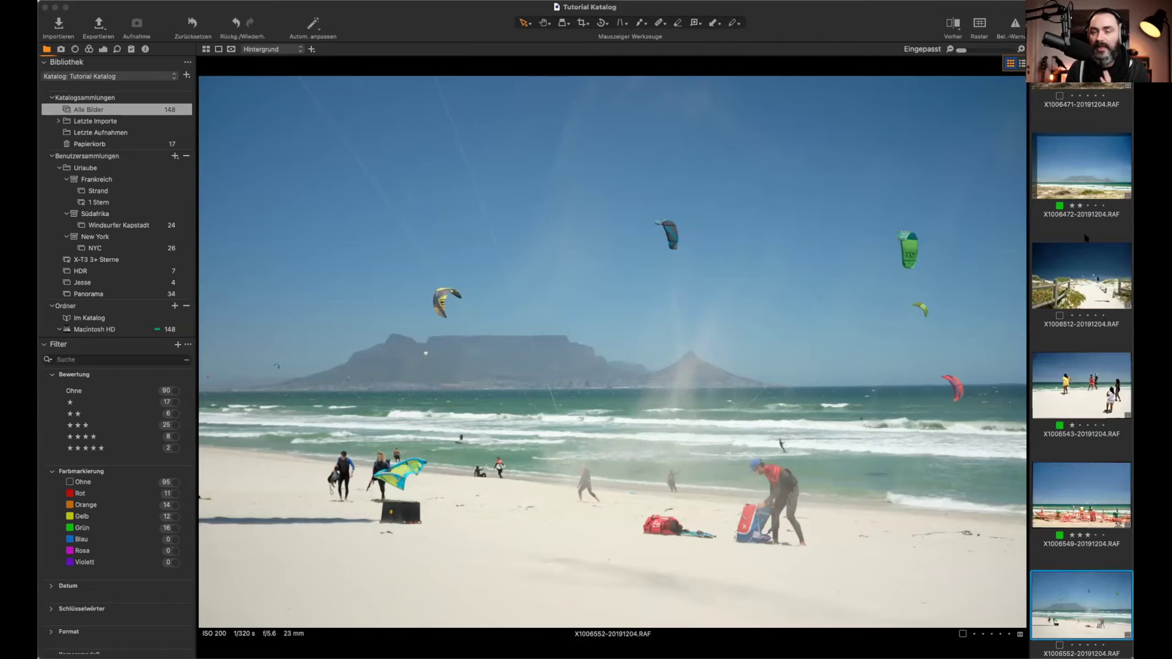
# Step: Widen the browser beside the viewer to show two thumbnail columns, and narrow it back to one column
pyautogui.click(1061, 131)
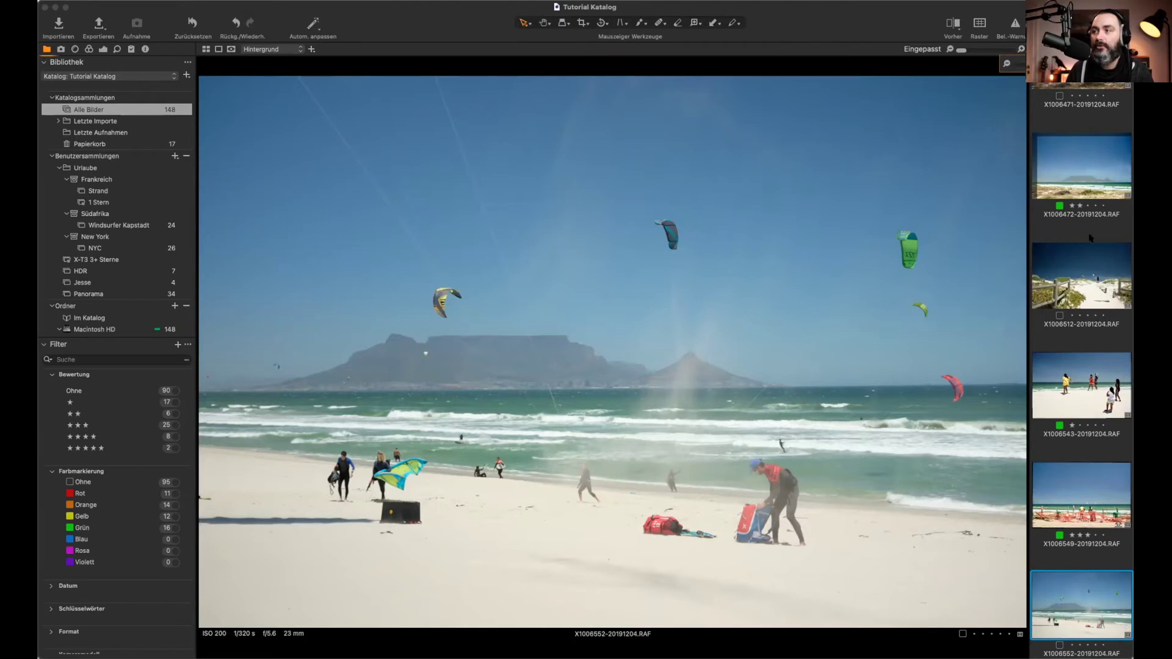
pyautogui.click(1031, 240)
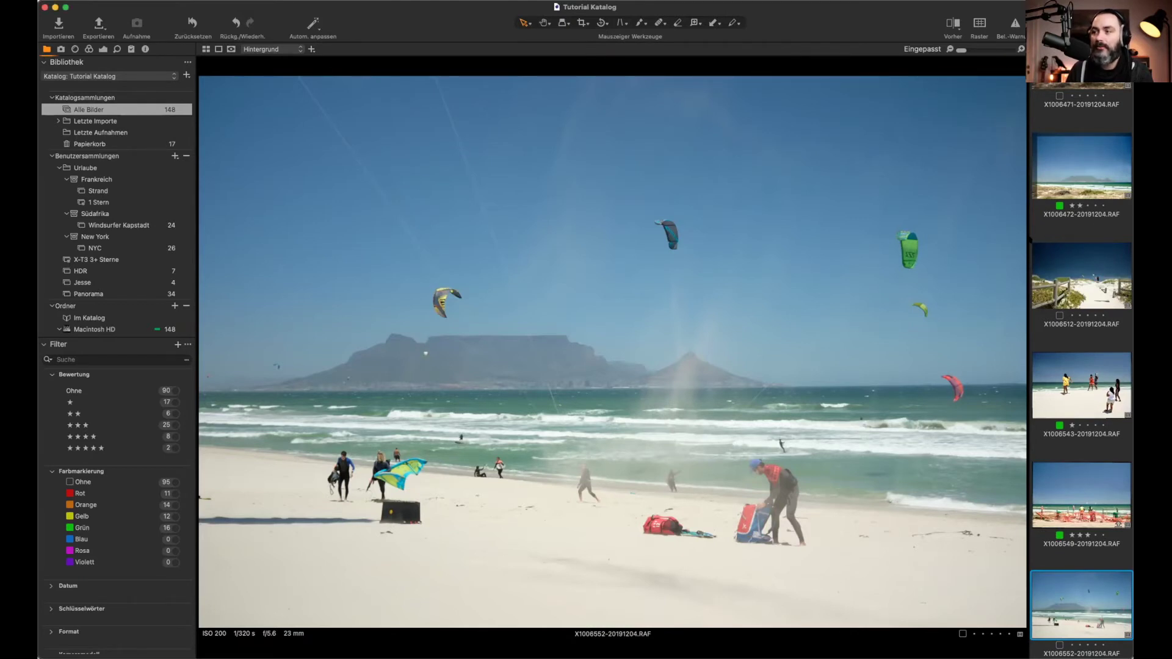
pyautogui.moveTo(1031, 239); pyautogui.dragTo(937, 245)
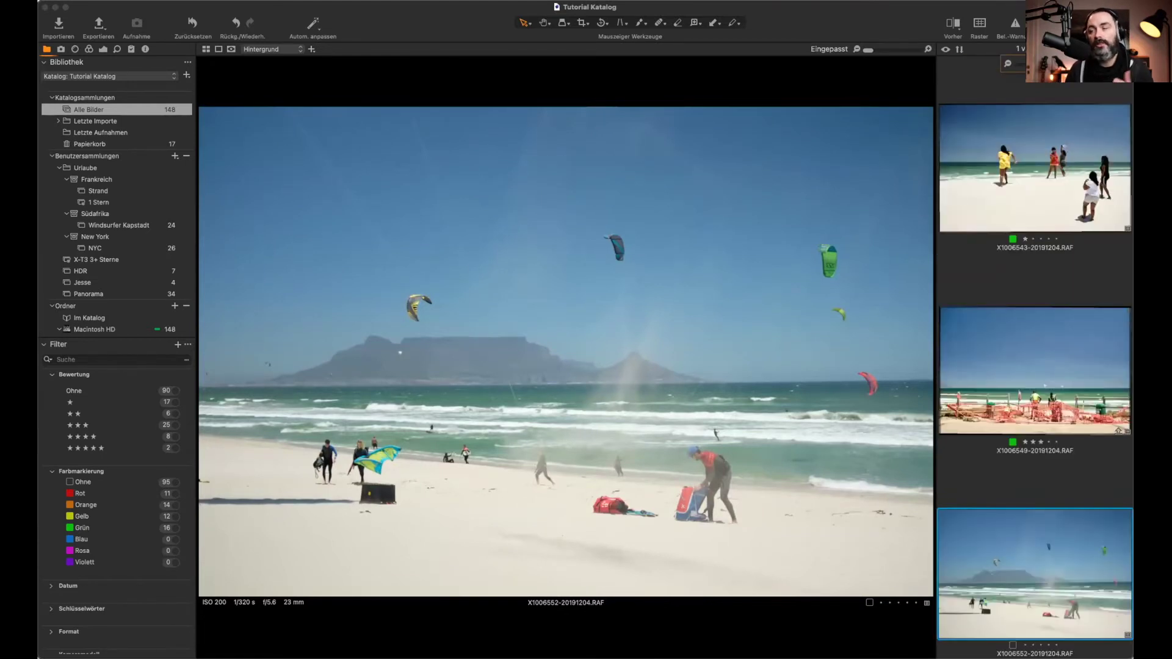
pyautogui.click(940, 162)
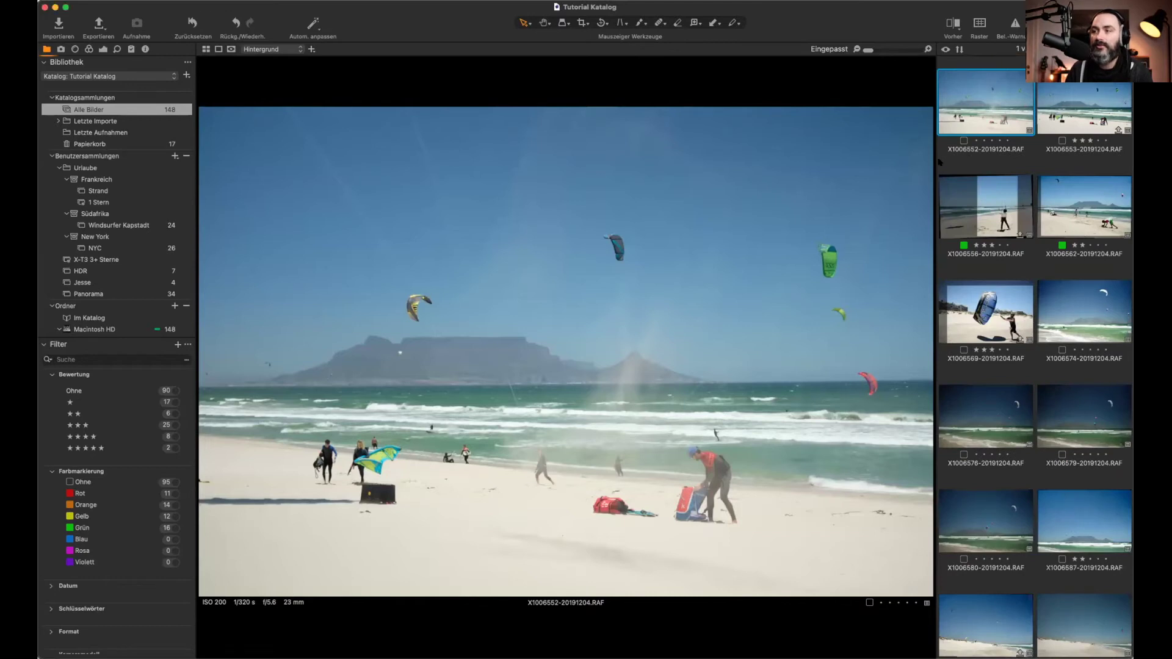
pyautogui.click(938, 160)
pyautogui.moveTo(938, 160); pyautogui.dragTo(1030, 161)
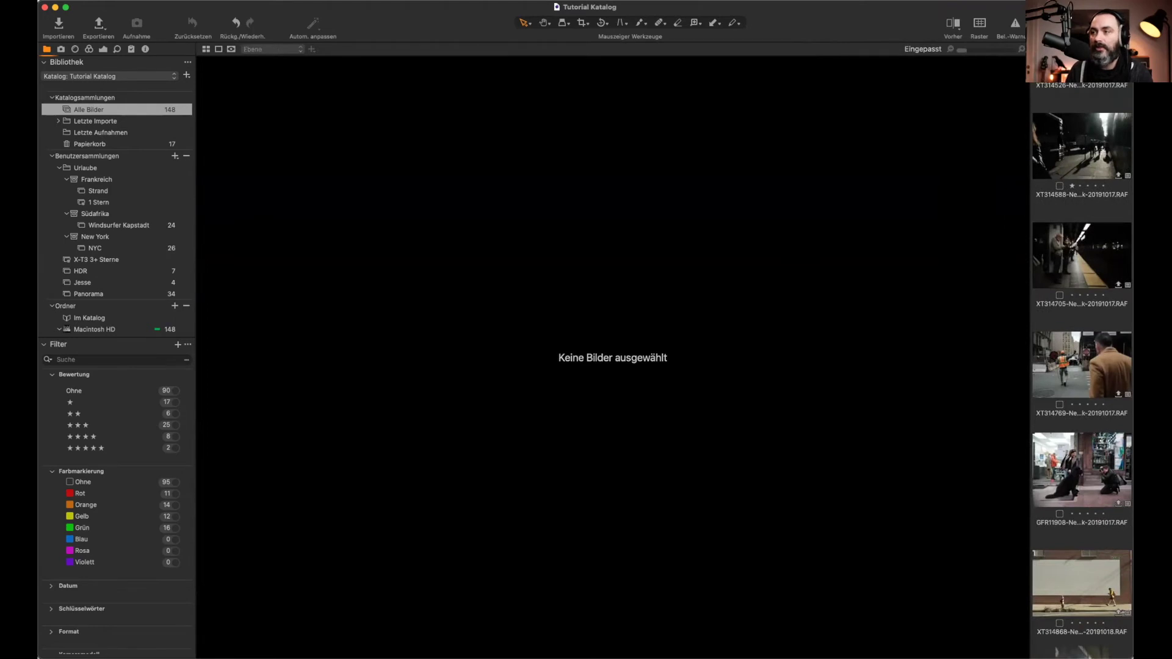
# Step: Show the New York street photo XT314588 in the viewer, then hide the viewer and look through all catalog thumbnails in the grid
pyautogui.click(1082, 146)
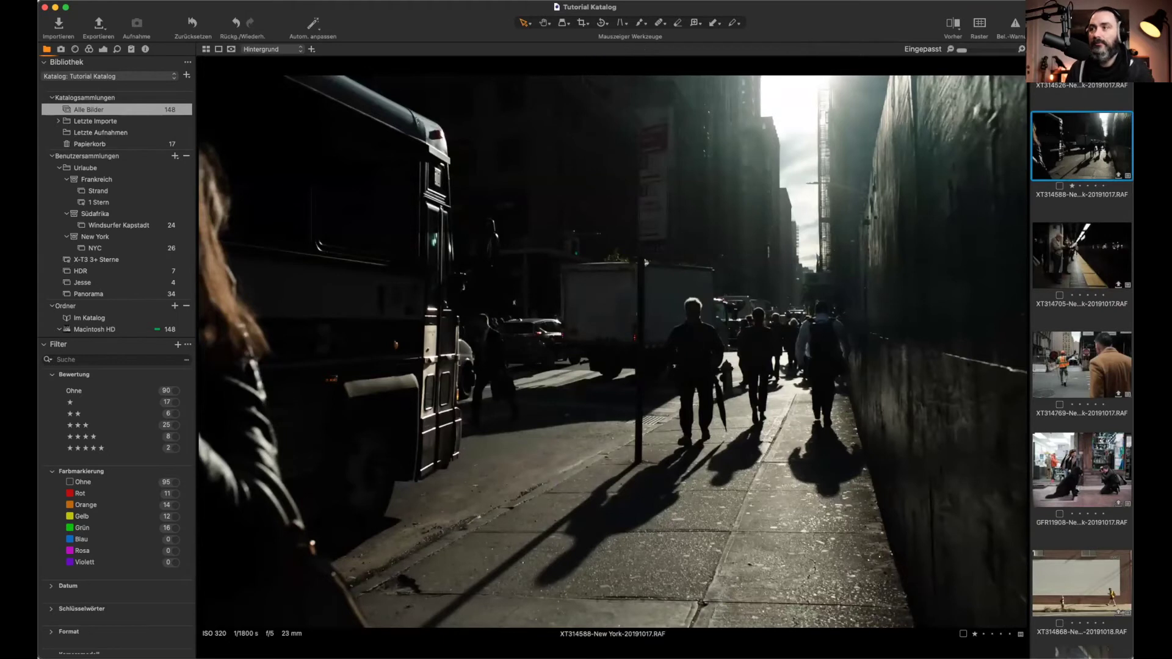
pyautogui.press('alt+super+v')
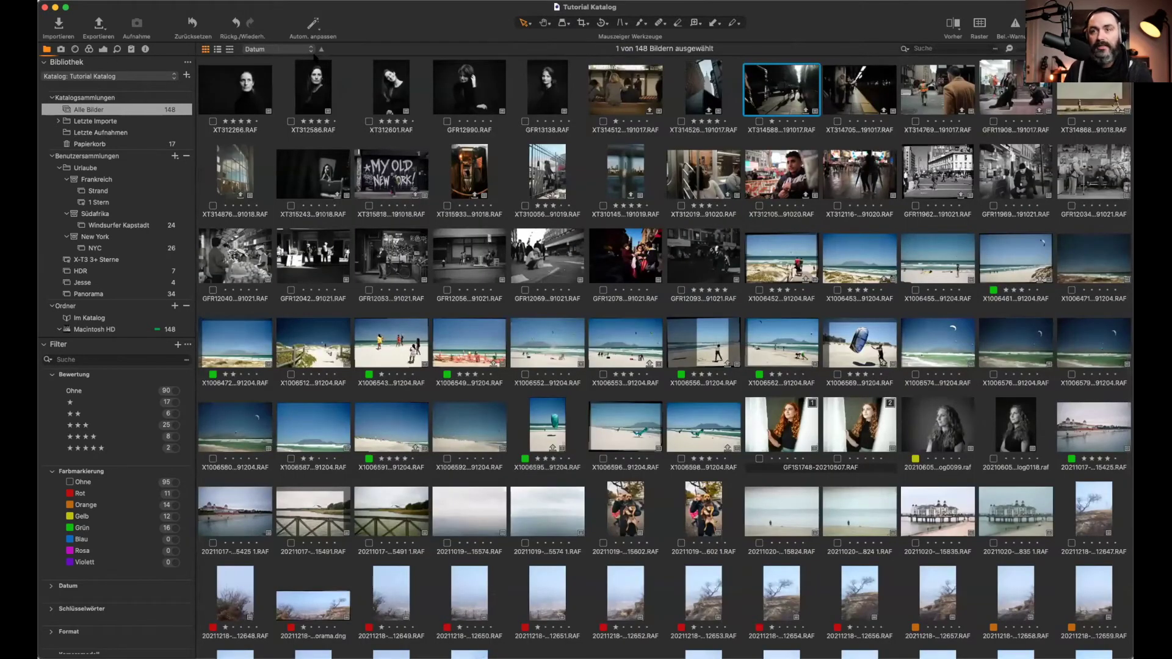
pyautogui.scroll(3, 664, 357)
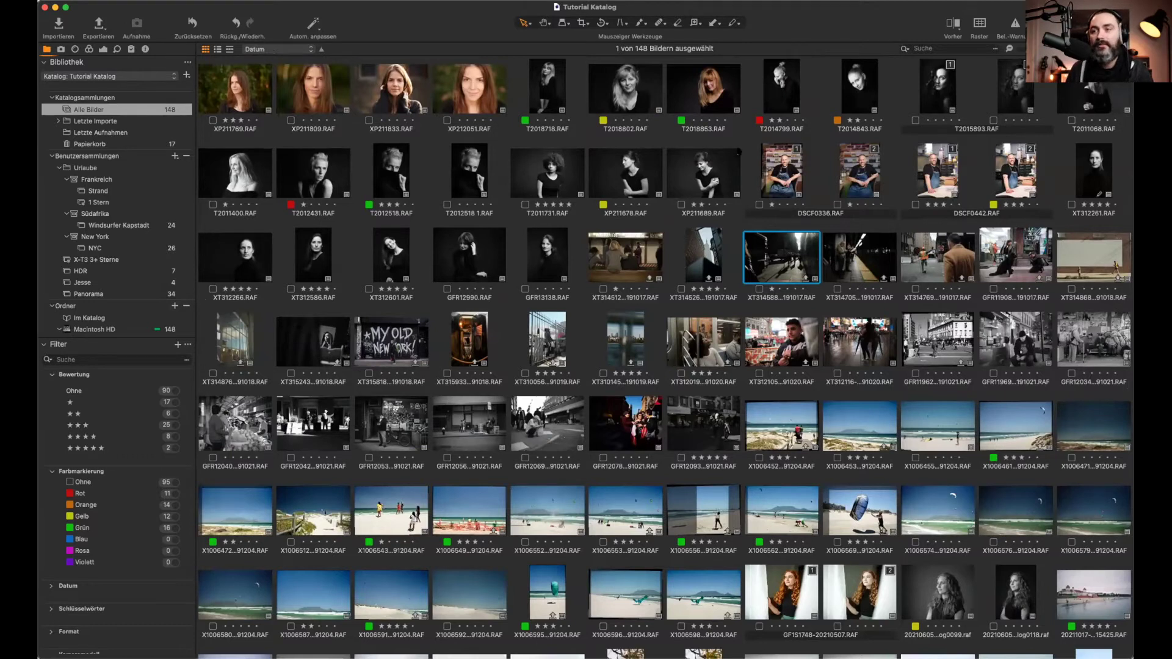
pyautogui.scroll(-5, 723, 543)
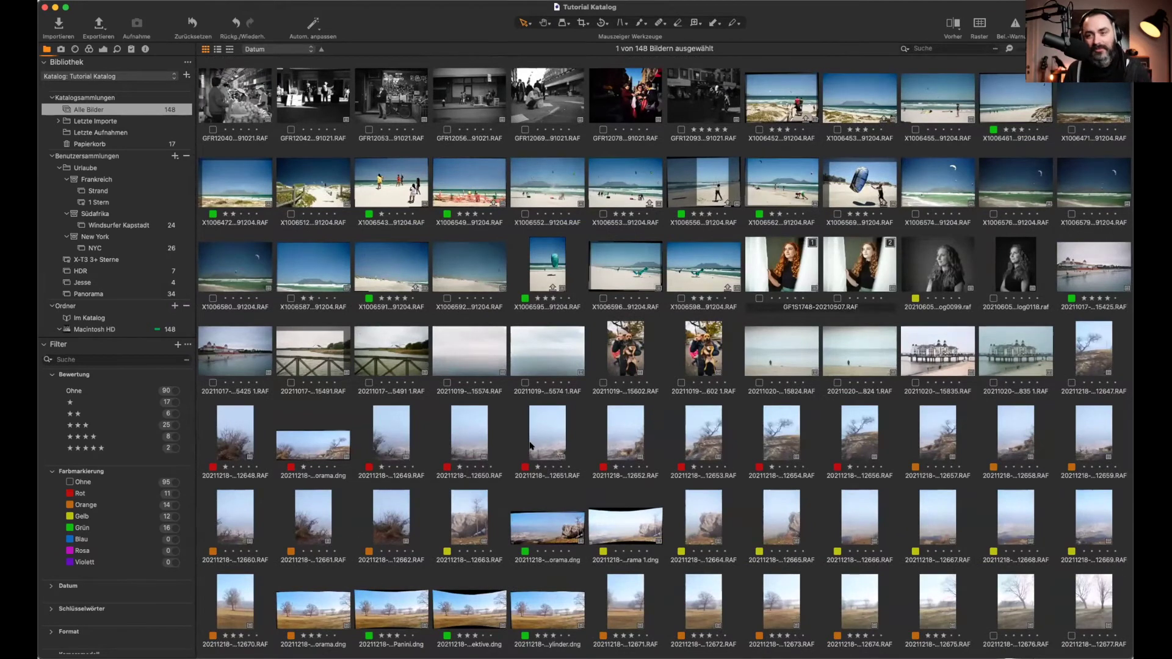
pyautogui.scroll(5, 375, 191)
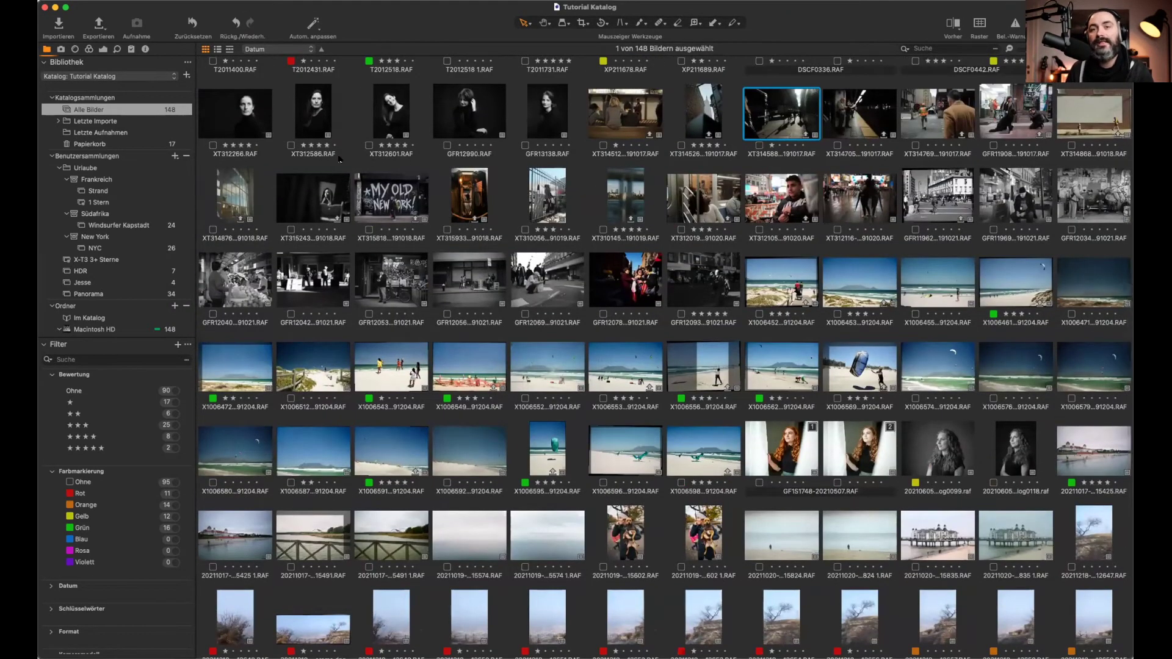
# Step: Sort the browser's images by focal length (Brennweite) and view the start of the sorted grid
pyautogui.click(252, 49)
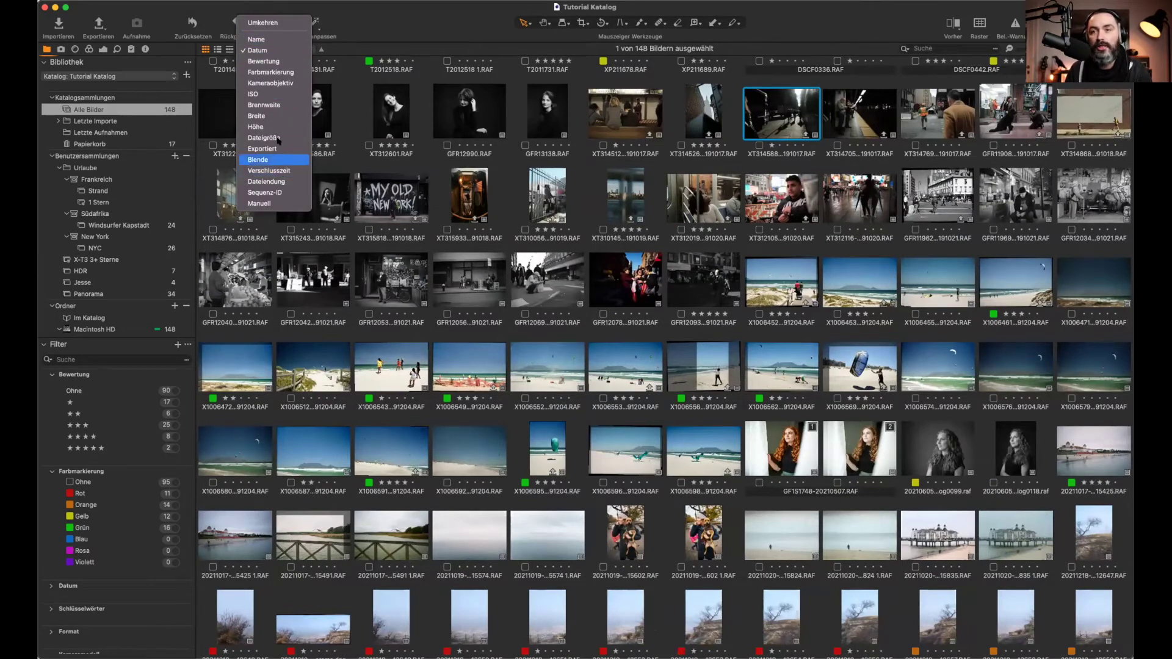
pyautogui.click(276, 106)
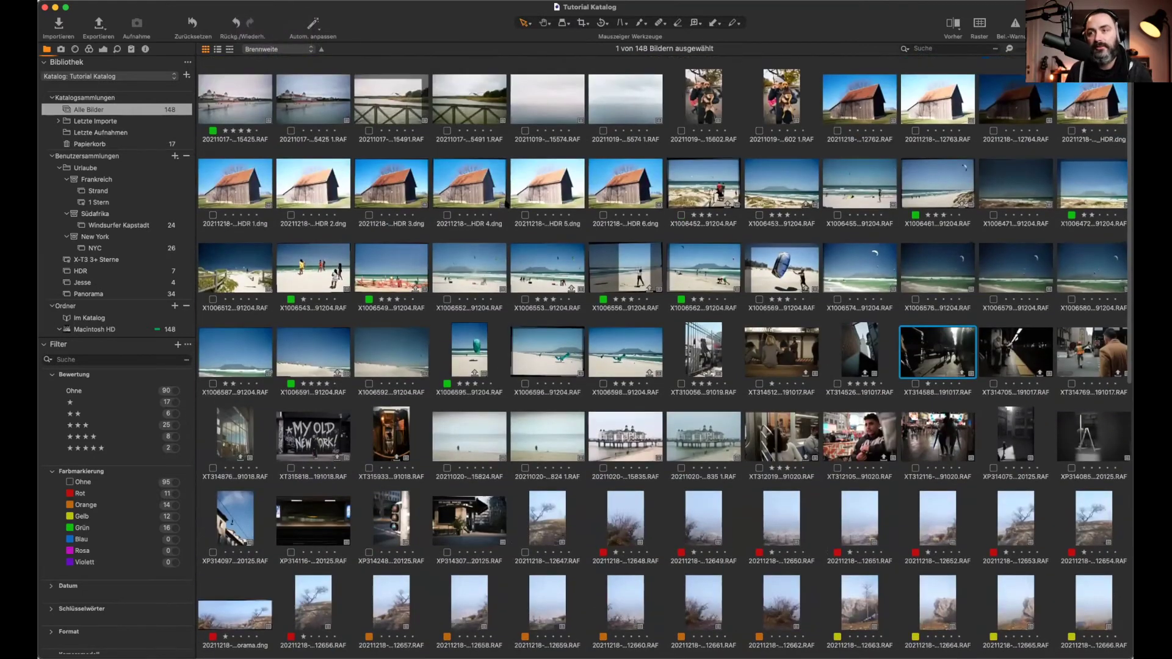
pyautogui.scroll(10, 259, 86)
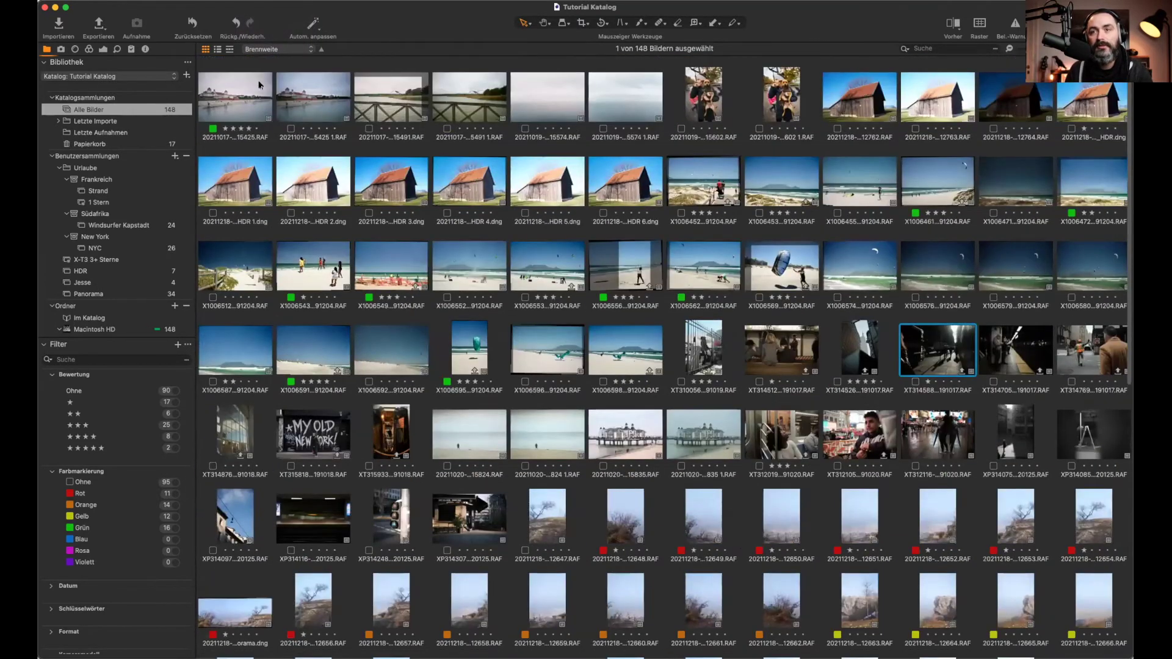
# Step: Sort the browser's images by rating (Bewertung) and look through the grid down to the unrated images and back
pyautogui.click(277, 48)
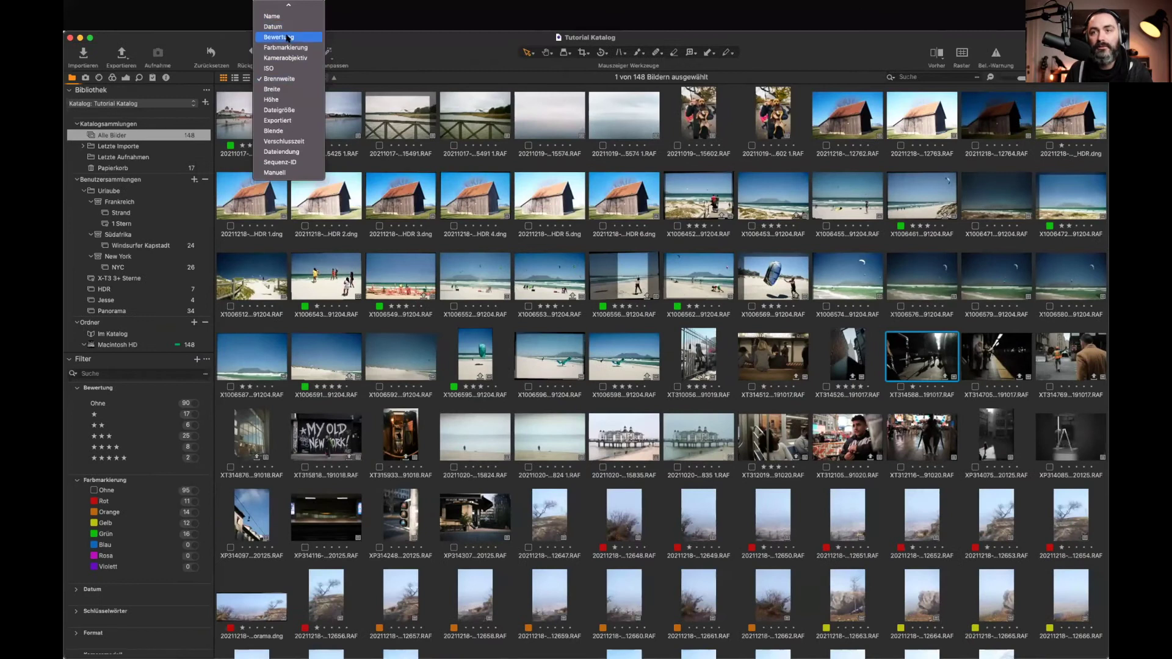
pyautogui.click(281, 37)
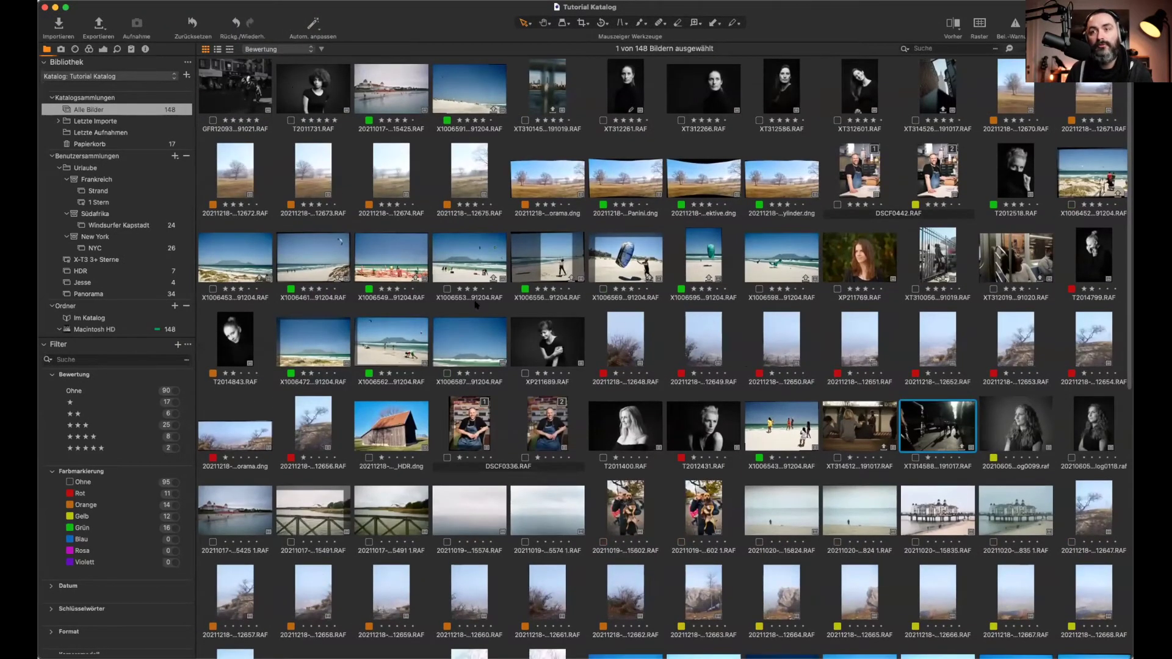
pyautogui.scroll(-10, 477, 306)
pyautogui.scroll(-4, 415, 611)
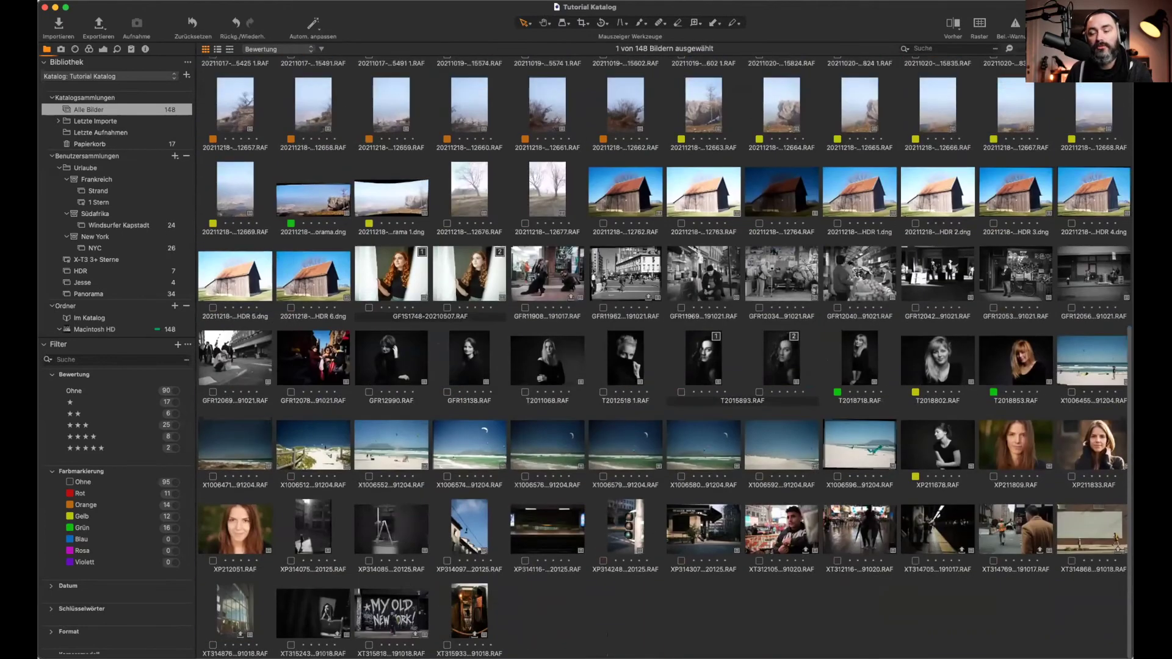
pyautogui.scroll(7, 319, 84)
pyautogui.scroll(5, 319, 84)
# Step: Sort the images by date (Datum) again, reverse the sort direction, and restore the ascending order
pyautogui.click(280, 49)
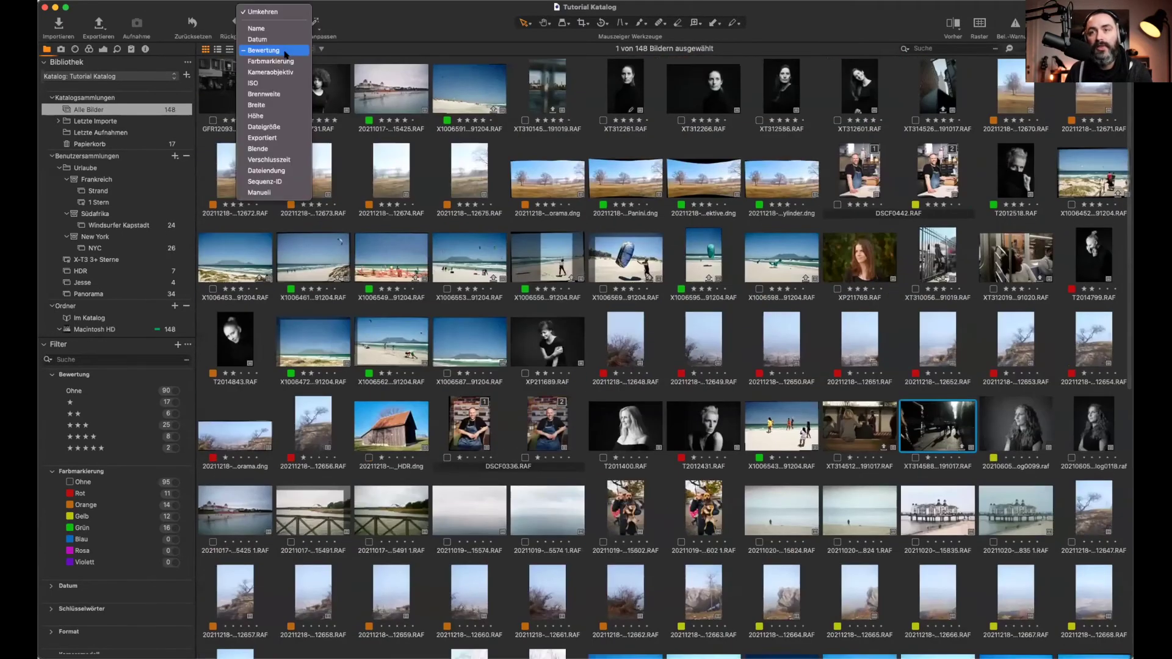
pyautogui.click(285, 40)
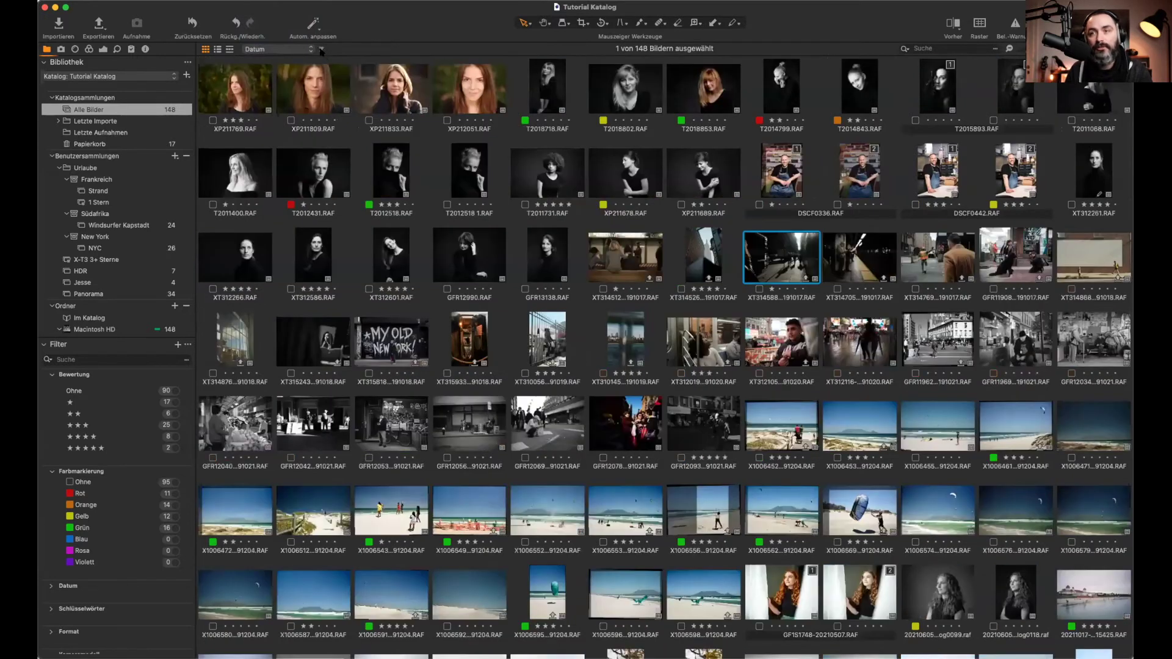
pyautogui.click(321, 50)
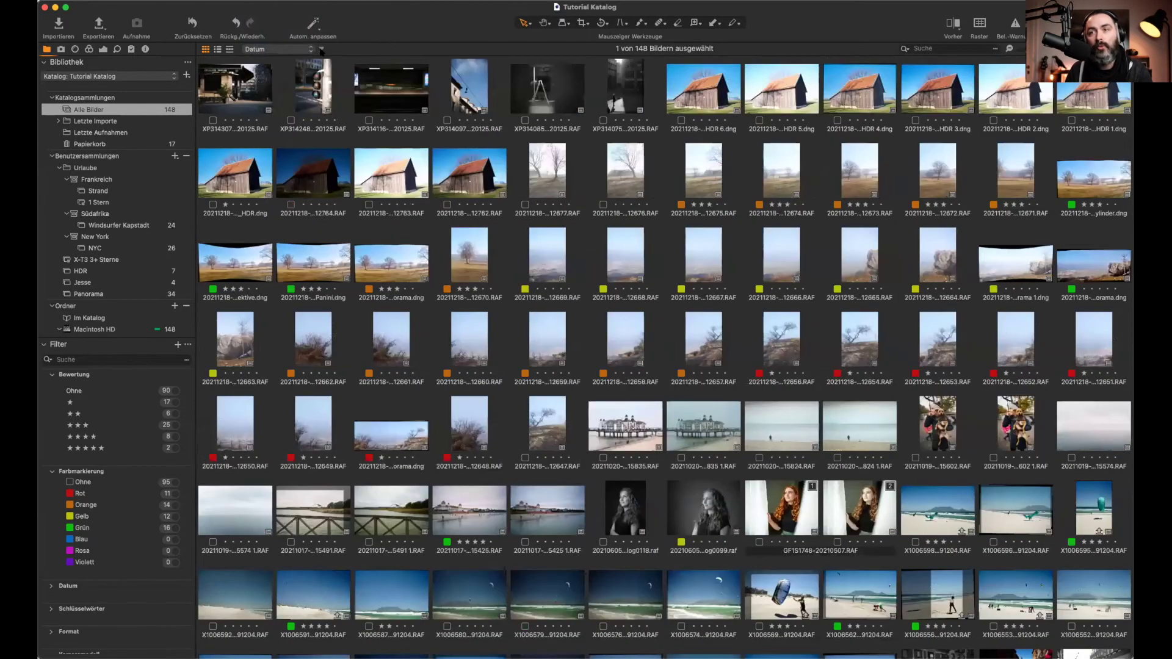
pyautogui.click(320, 50)
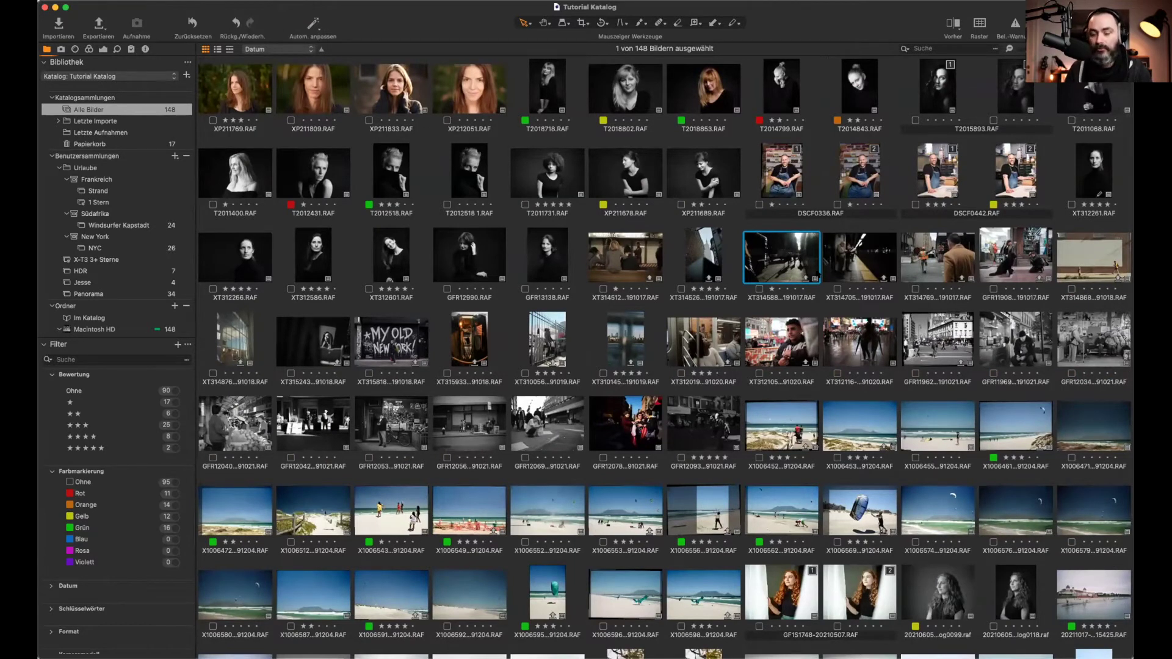
# Step: Show the viewer with the street photo again and display the tethered capture tools with camera and next-capture settings
pyautogui.press('alt+super+v')
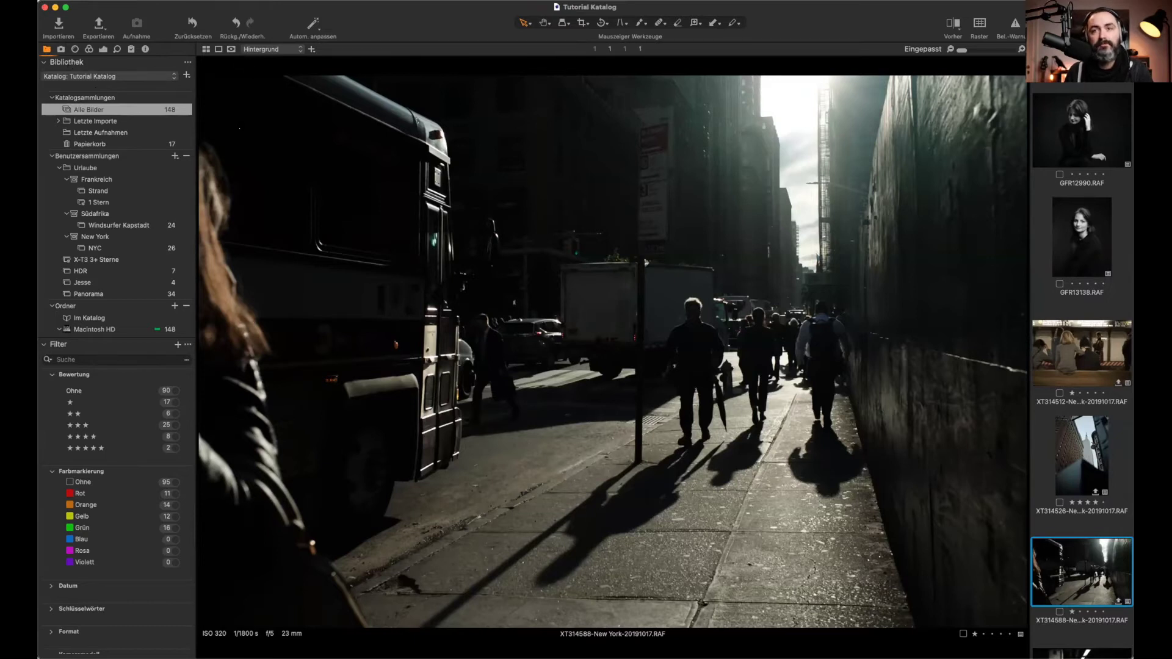
pyautogui.click(61, 49)
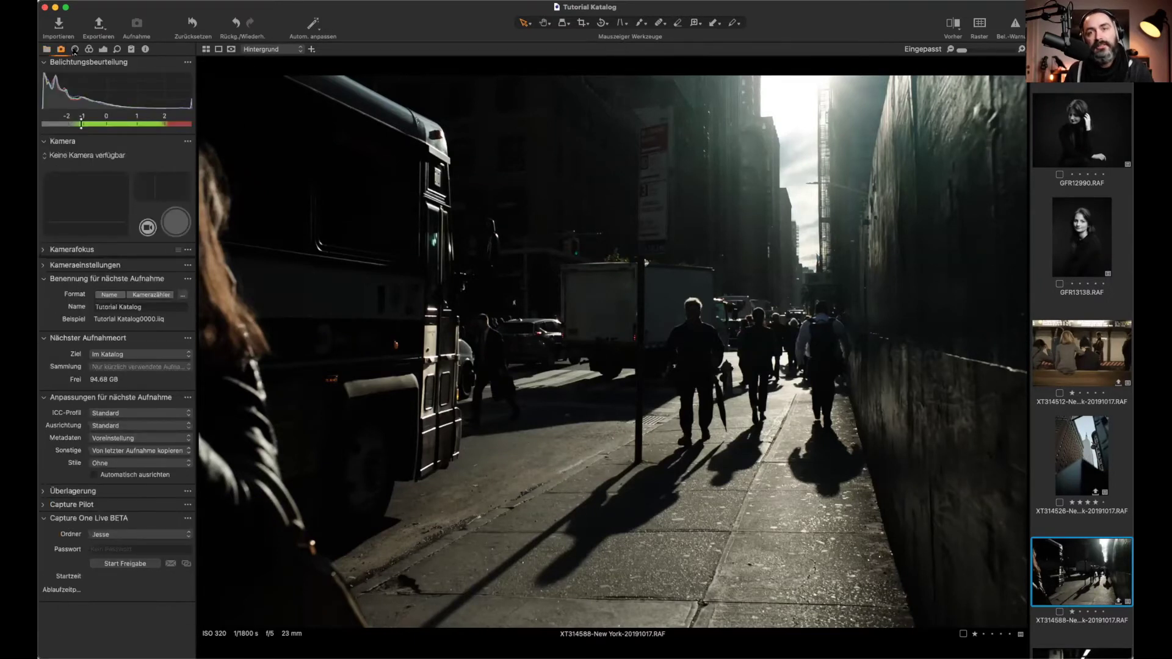
# Step: Look through the tool sets for capture, lens, colour, exposure, details, adjustments and metadata, and return to the library
pyautogui.click(75, 48)
pyautogui.click(89, 49)
pyautogui.click(103, 49)
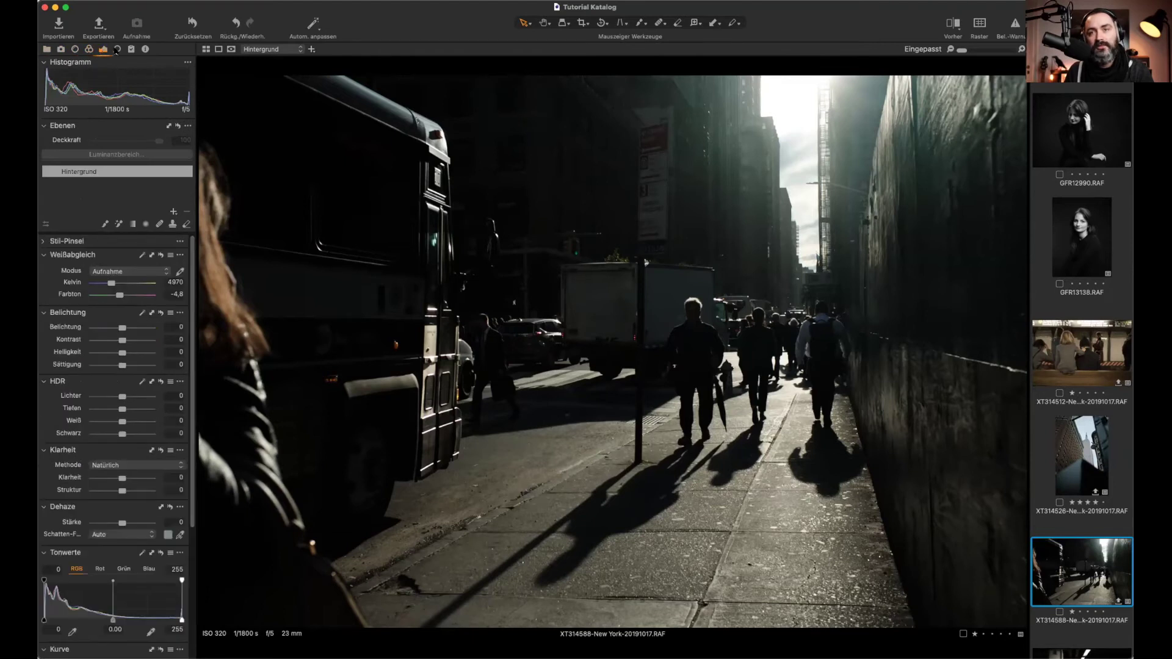
pyautogui.click(116, 49)
pyautogui.click(131, 49)
pyautogui.click(145, 49)
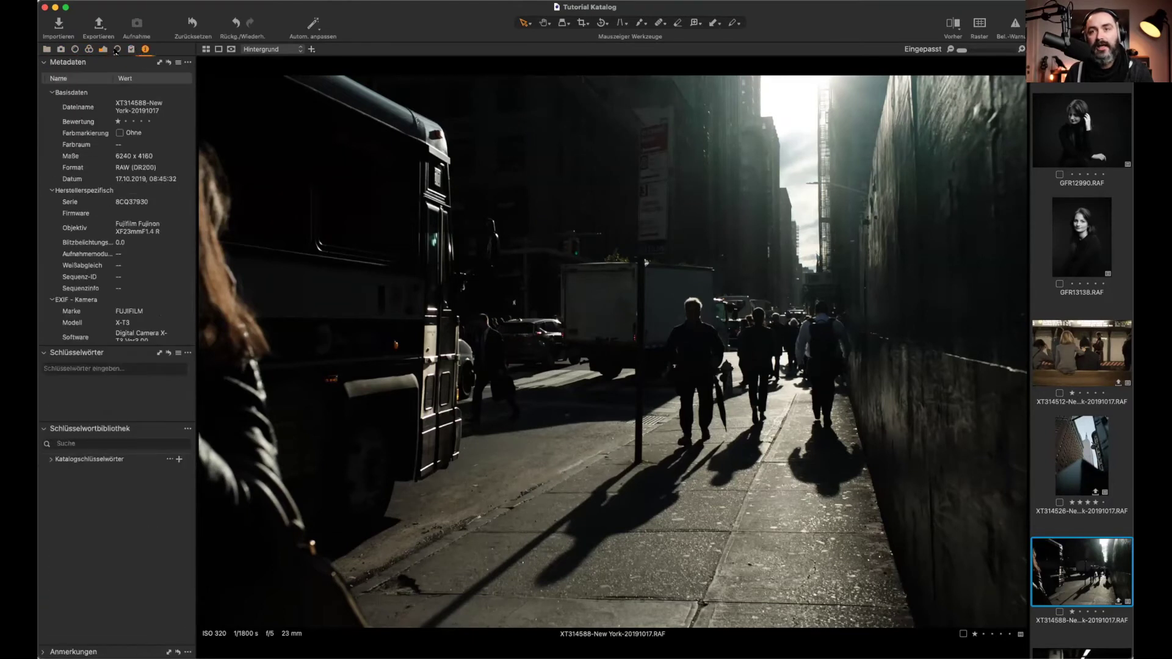
pyautogui.click(47, 50)
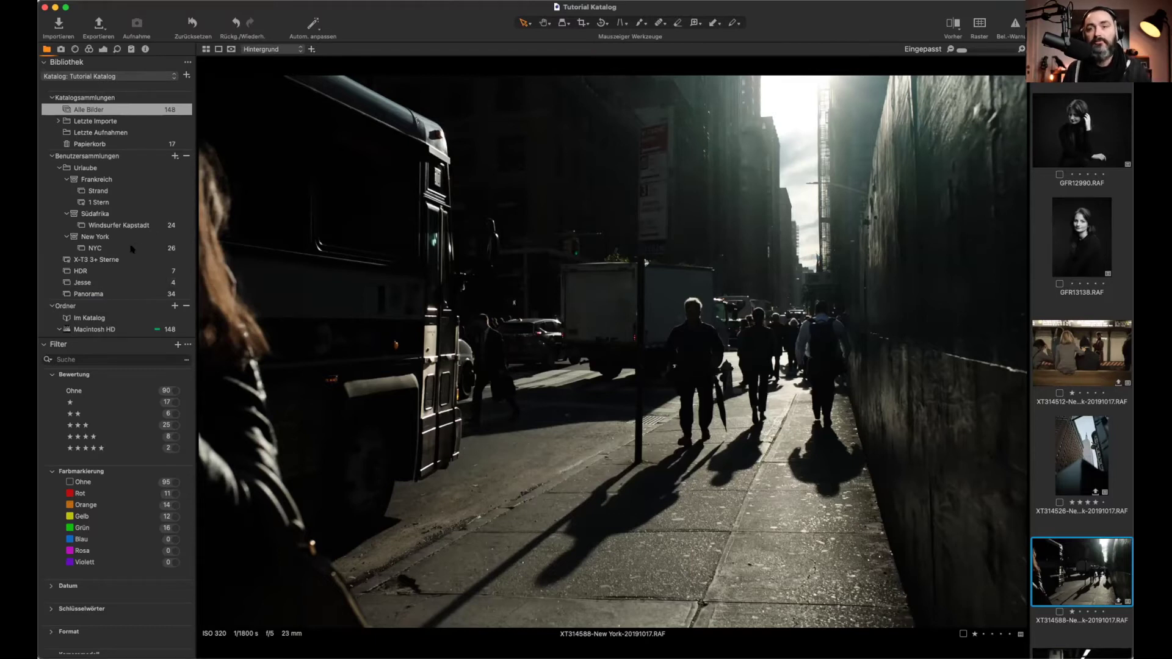
# Step: Show the NYC album as a thumbnail grid without the viewer, and browse the Windsurfer Kapstadt, Frankreich, 1 Stern, Jesse and HDR collections
pyautogui.click(92, 248)
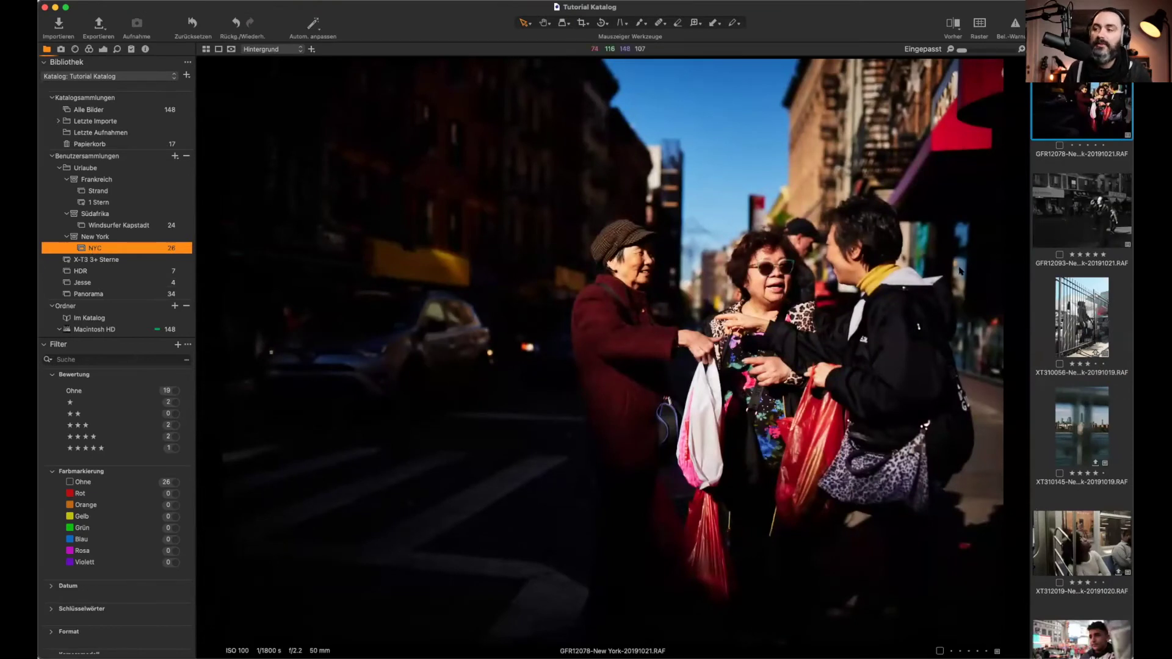
pyautogui.press('alt+super+v')
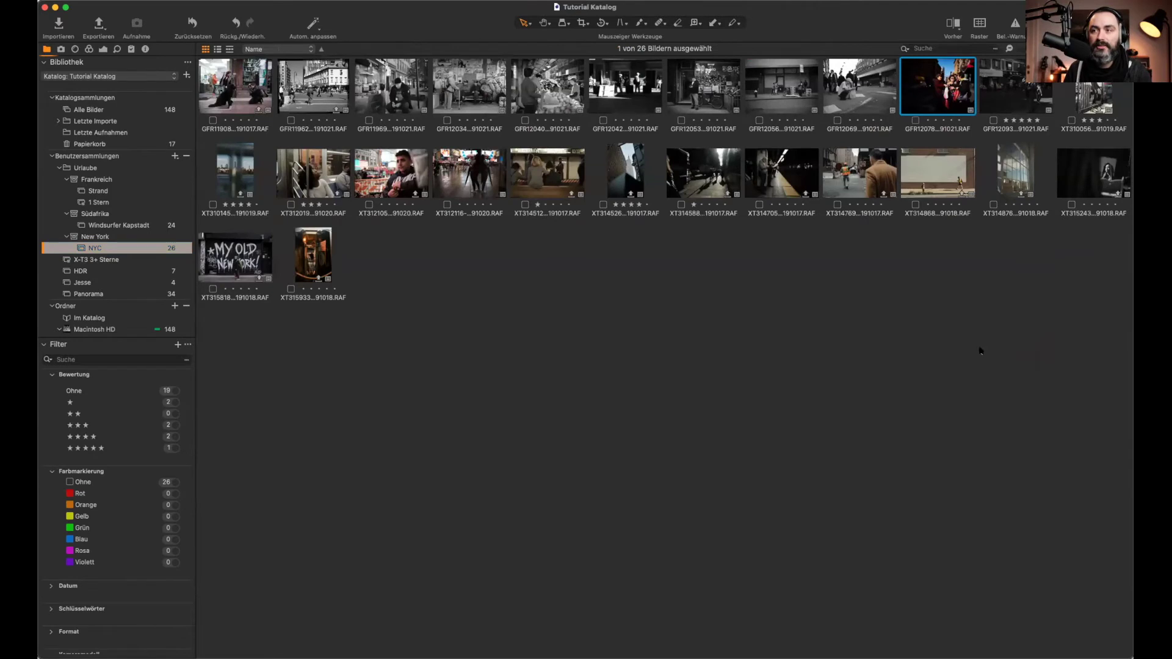
pyautogui.click(98, 225)
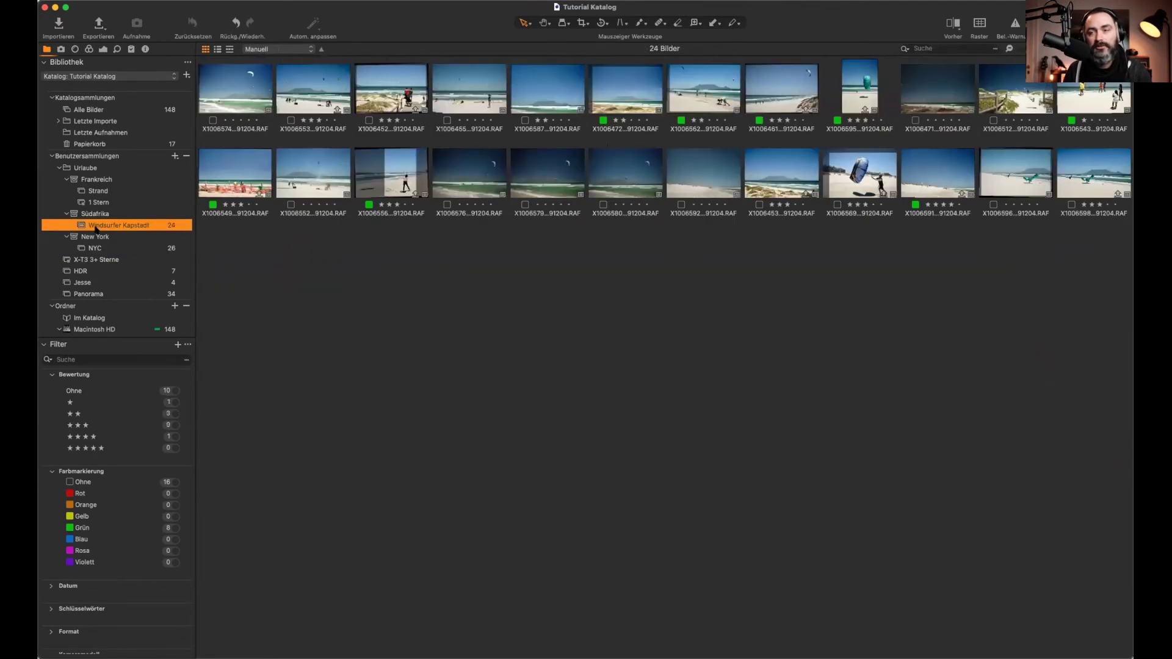
pyautogui.click(97, 192)
pyautogui.click(91, 180)
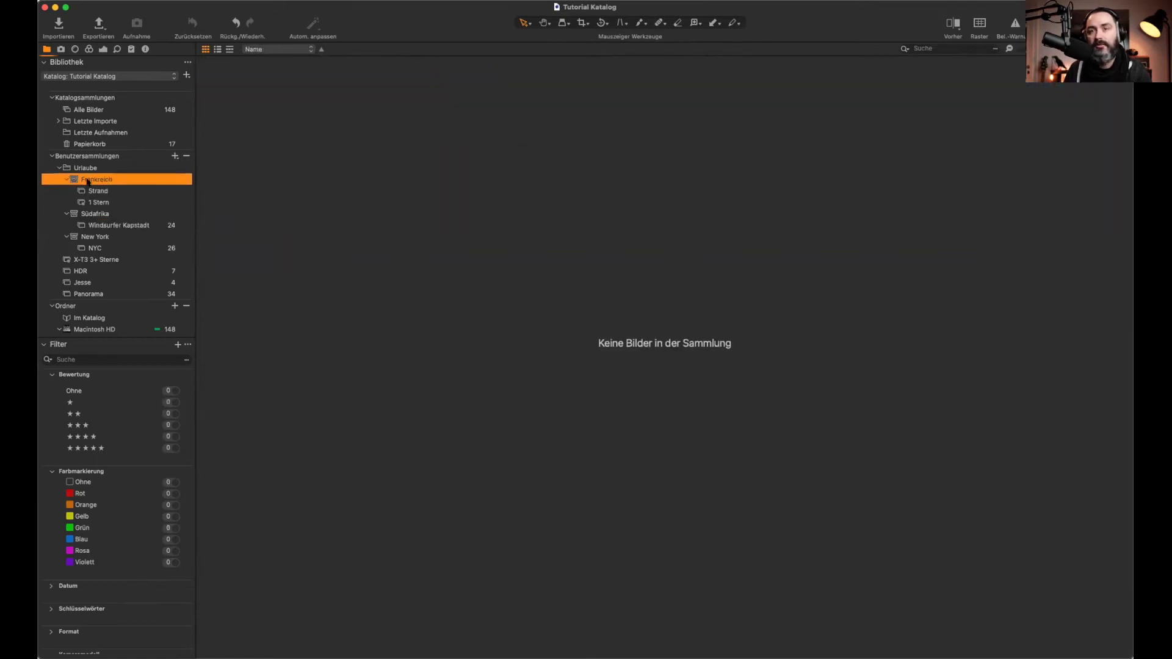
pyautogui.click(96, 202)
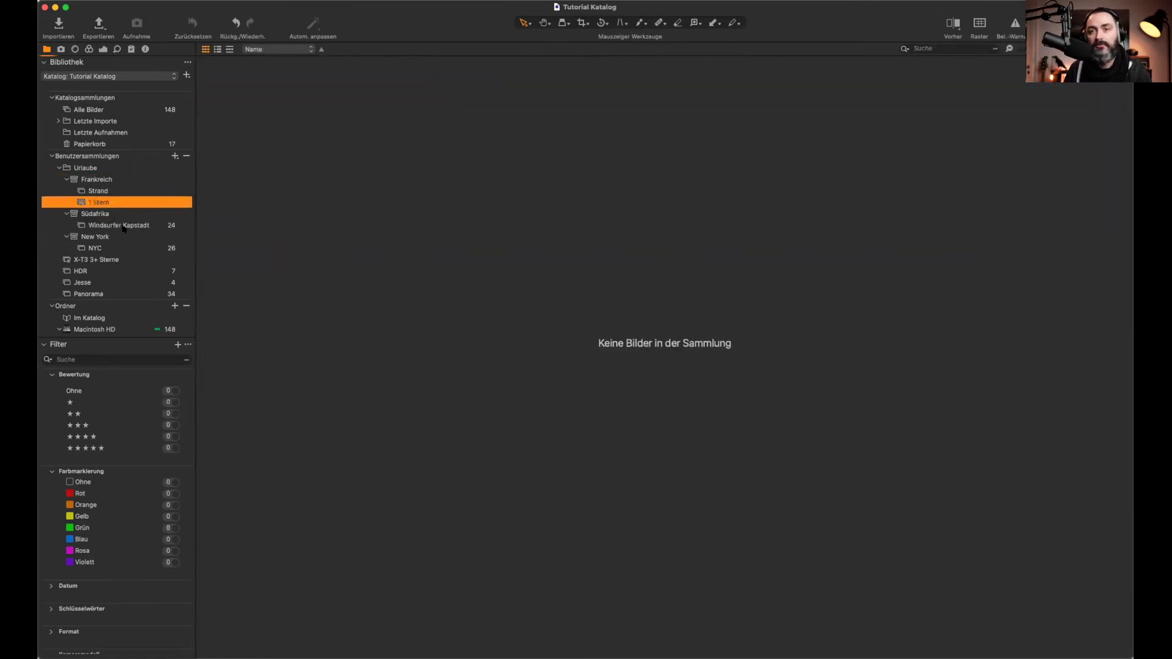
pyautogui.click(90, 284)
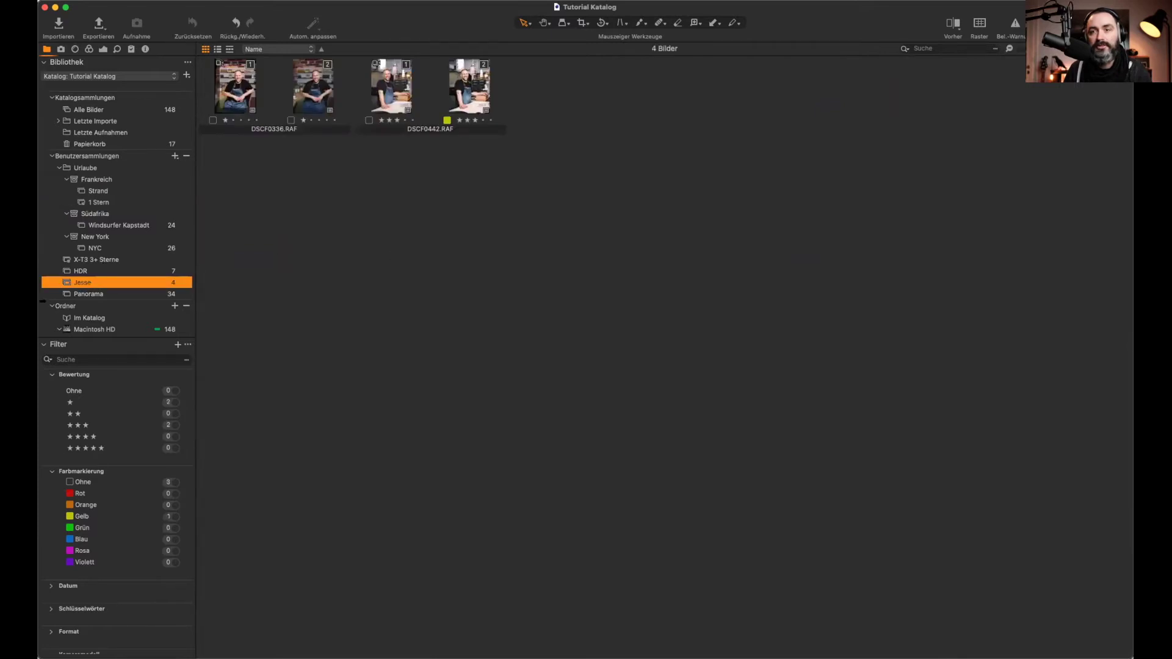
pyautogui.click(92, 273)
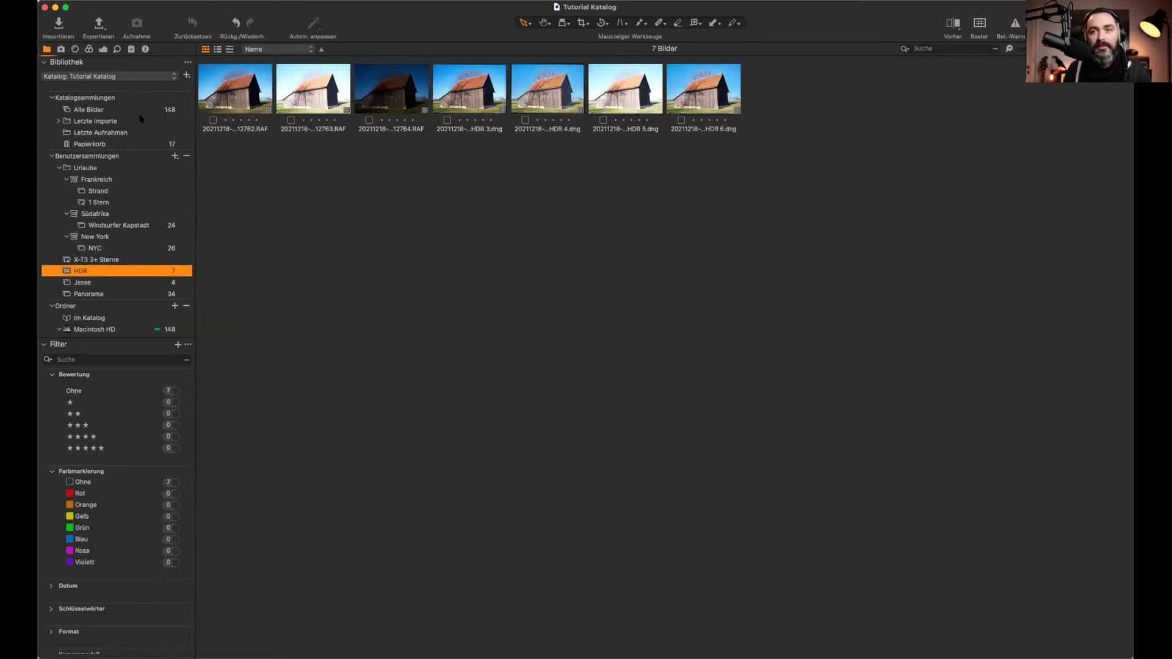
# Step: Show all catalog images and check the list of recent imports, leaving it collapsed
pyautogui.click(92, 110)
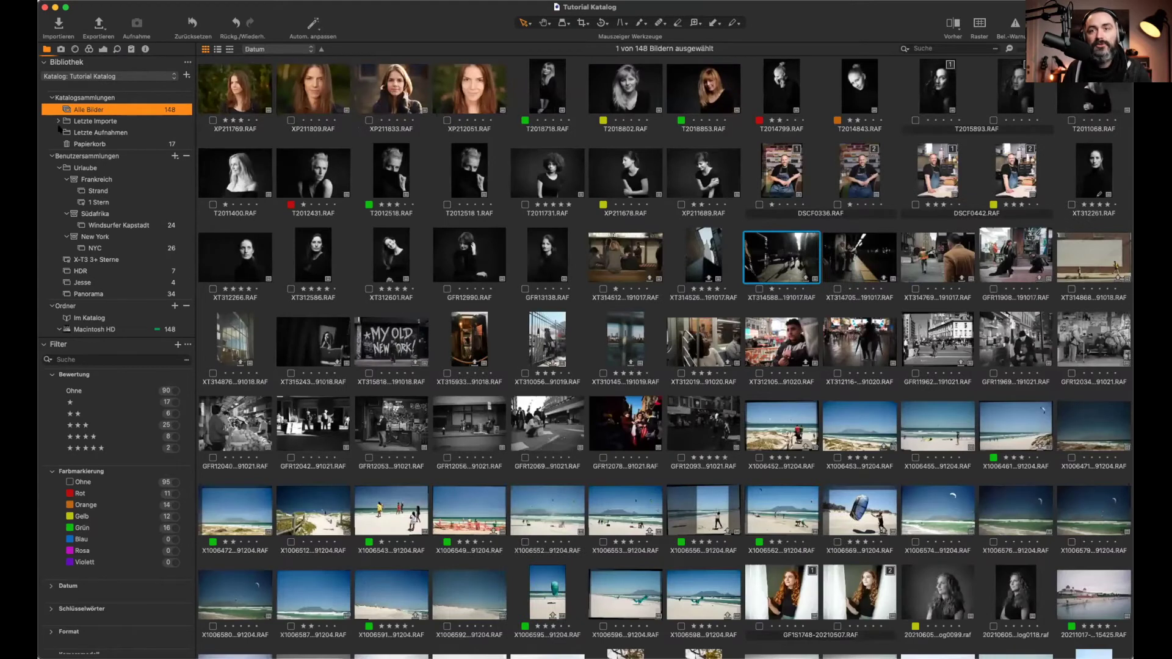
pyautogui.click(59, 122)
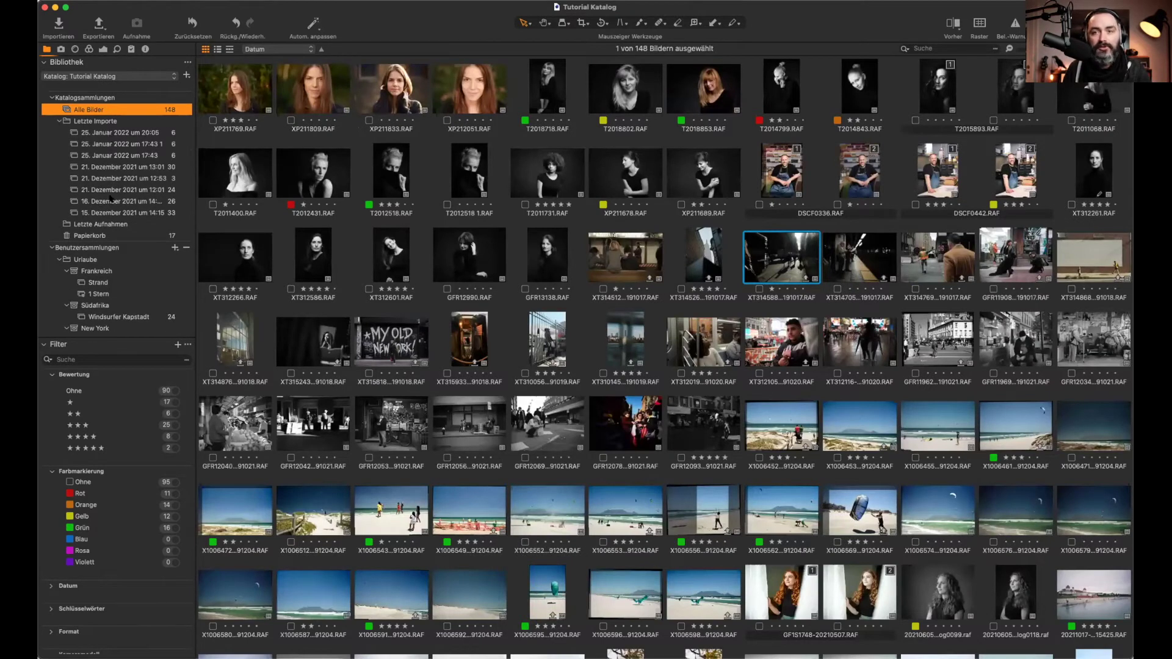
pyautogui.click(59, 122)
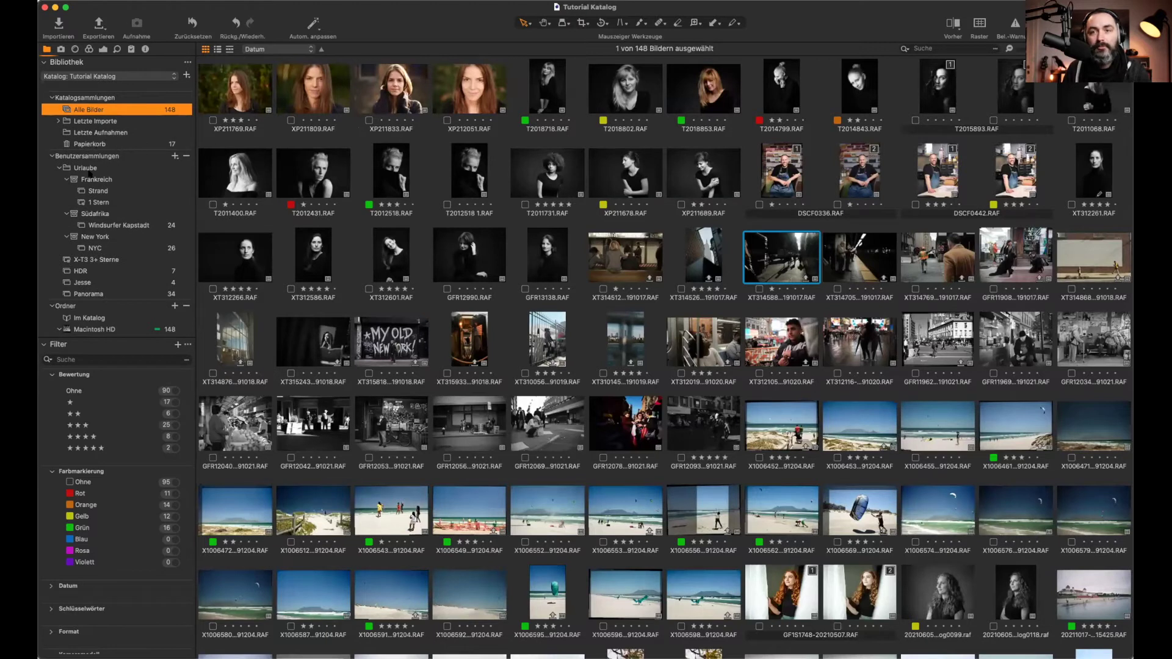
# Step: Examine the search rules of the smart album X-T3 3+ Sterne and leave its editor without changes
pyautogui.click(83, 262)
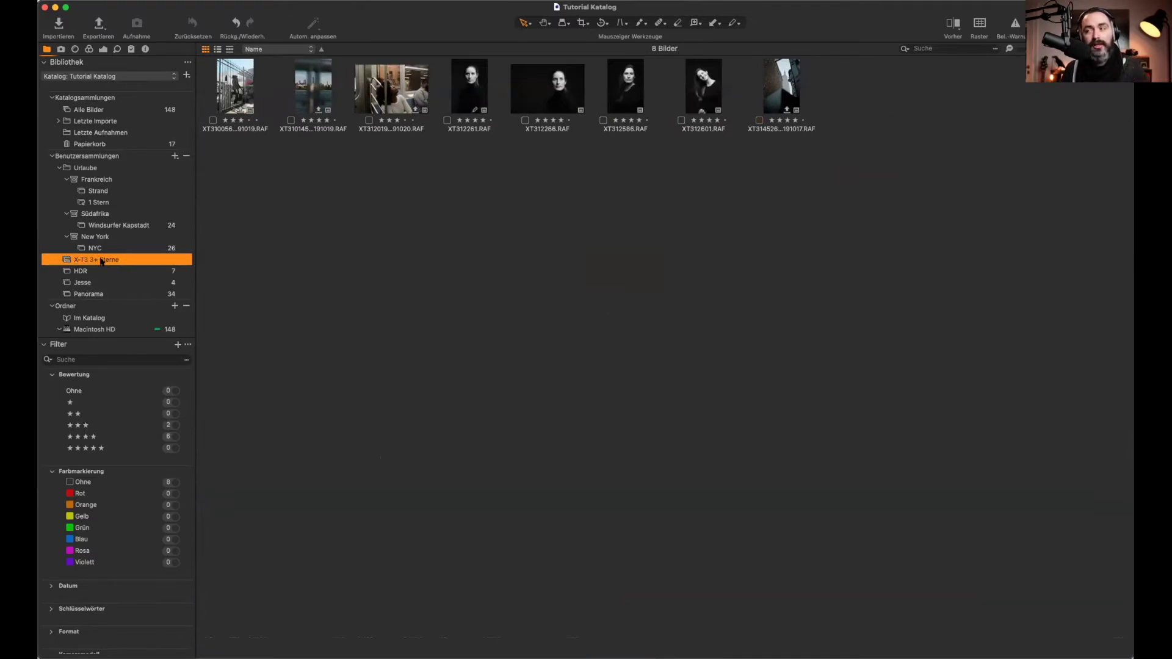
pyautogui.click(995, 50)
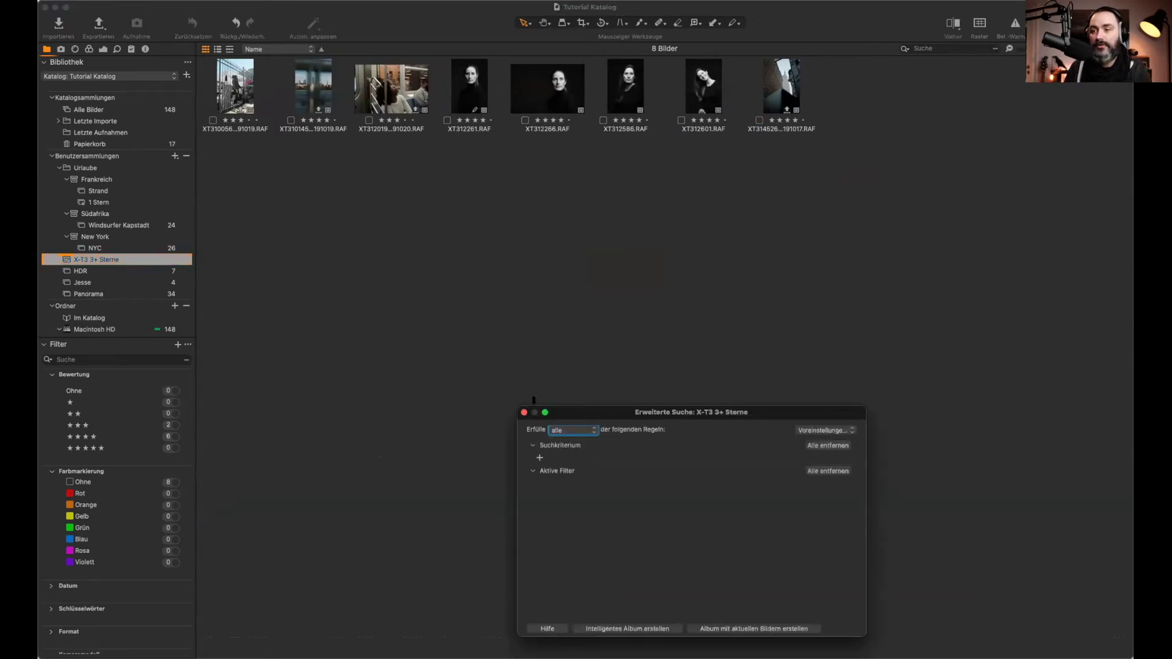
pyautogui.click(524, 413)
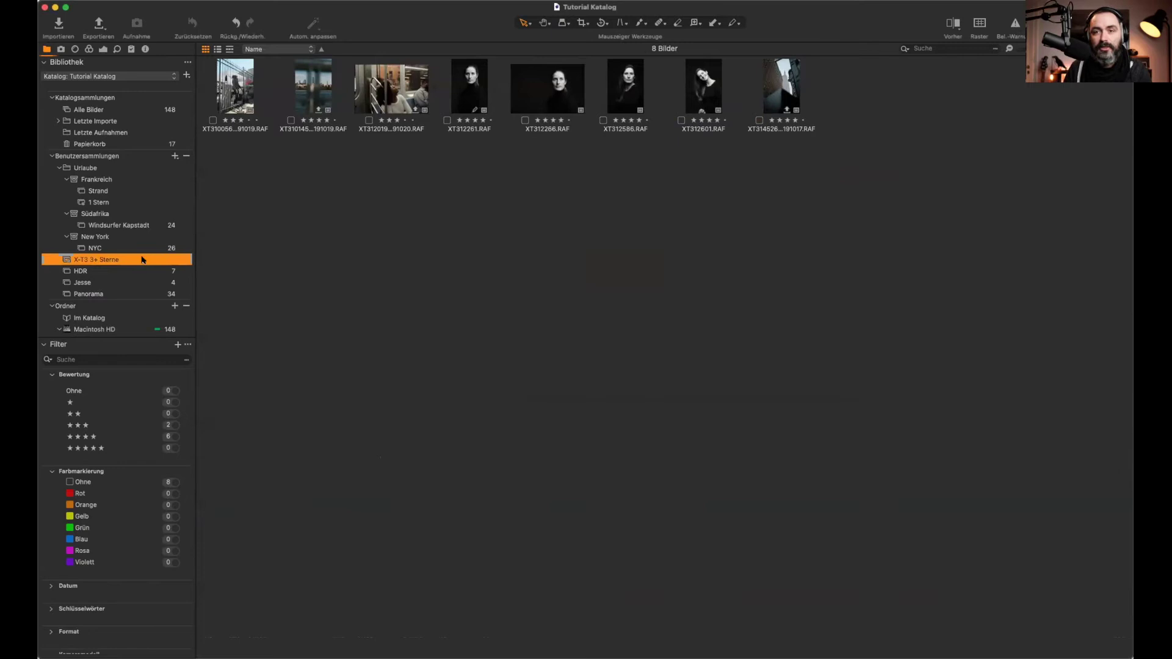
pyautogui.rightClick(66, 261)
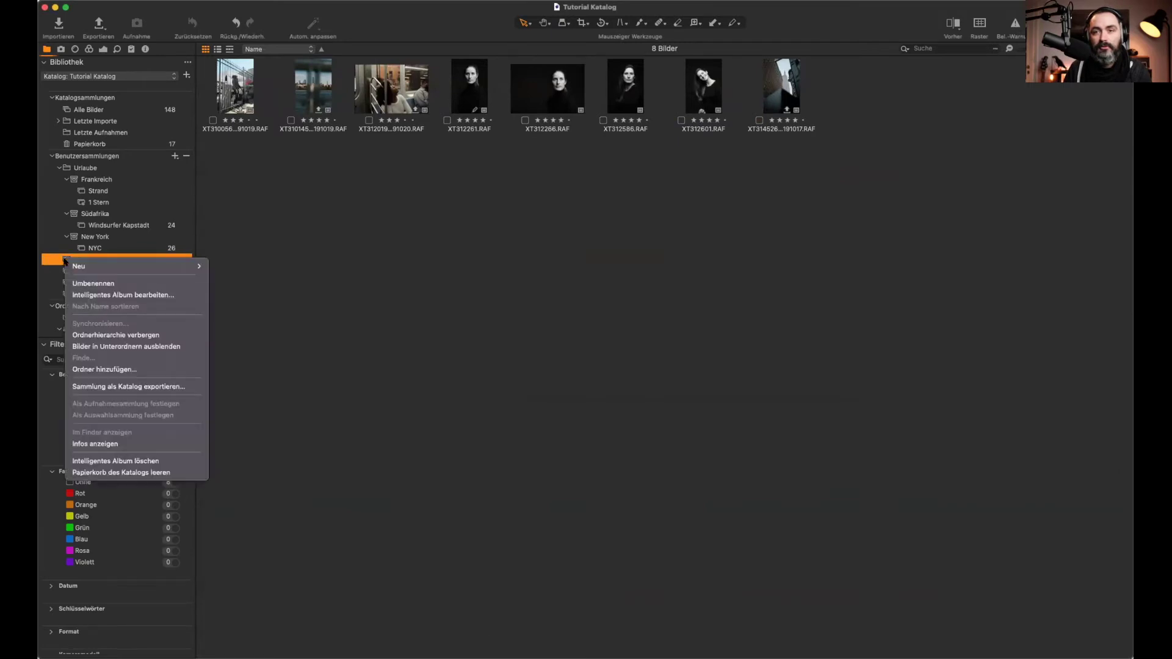
pyautogui.press('Return')
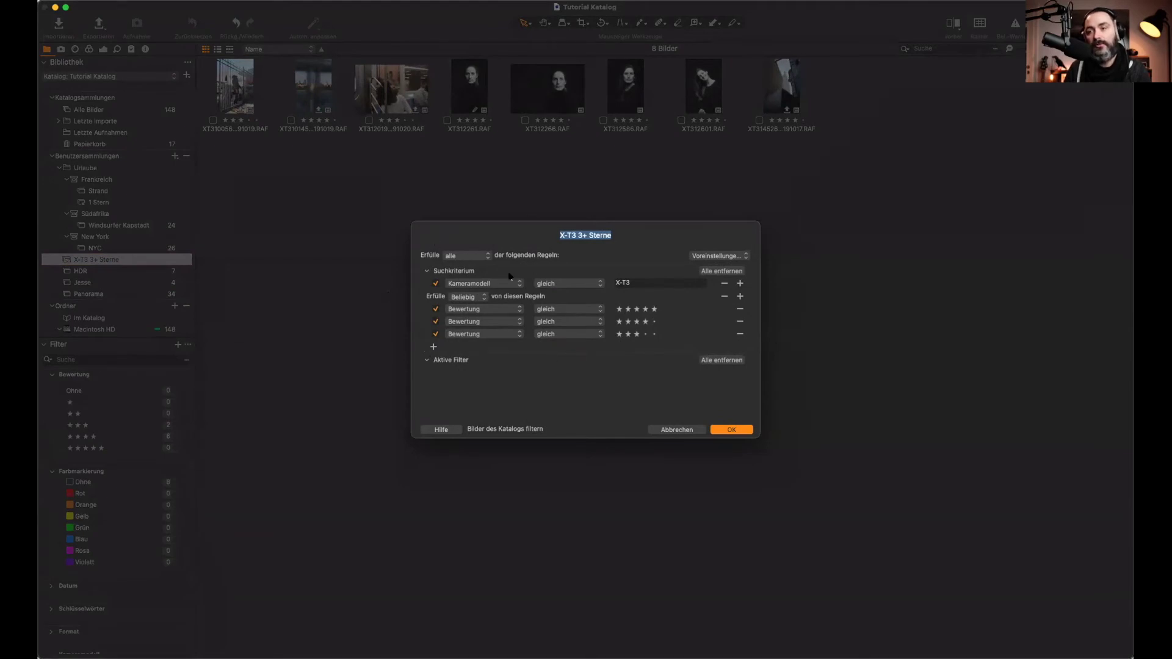
pyautogui.click(678, 430)
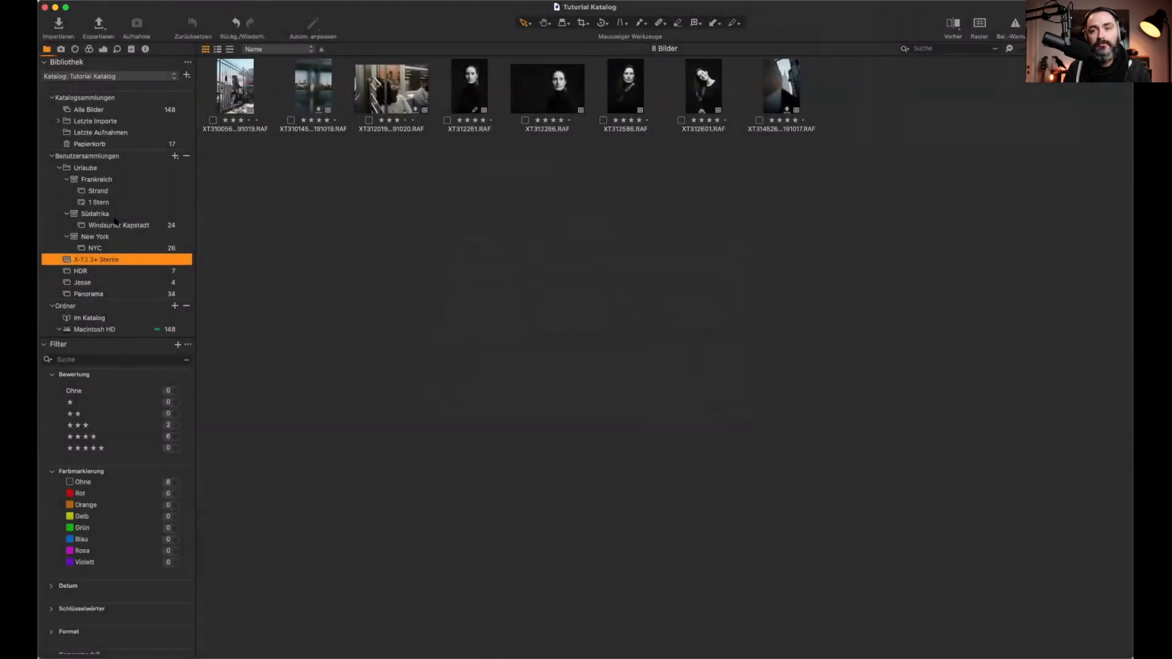
# Step: View the Strand and NYC albums and the smart album X-T3 3+ Sterne for comparison
pyautogui.click(92, 191)
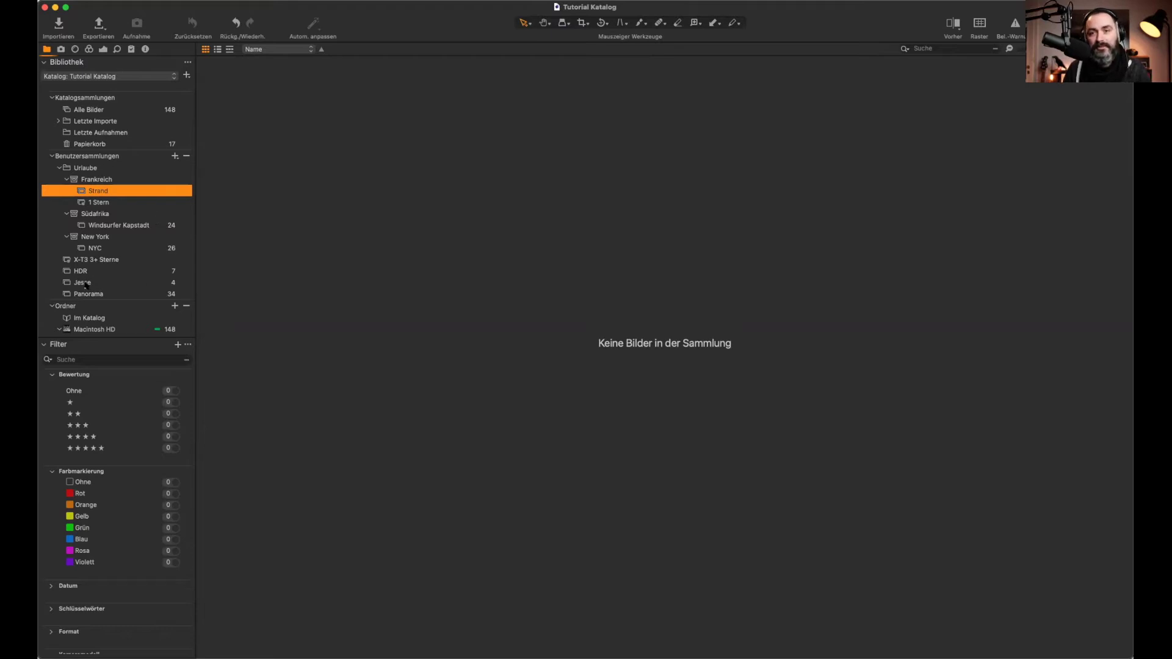
pyautogui.click(90, 249)
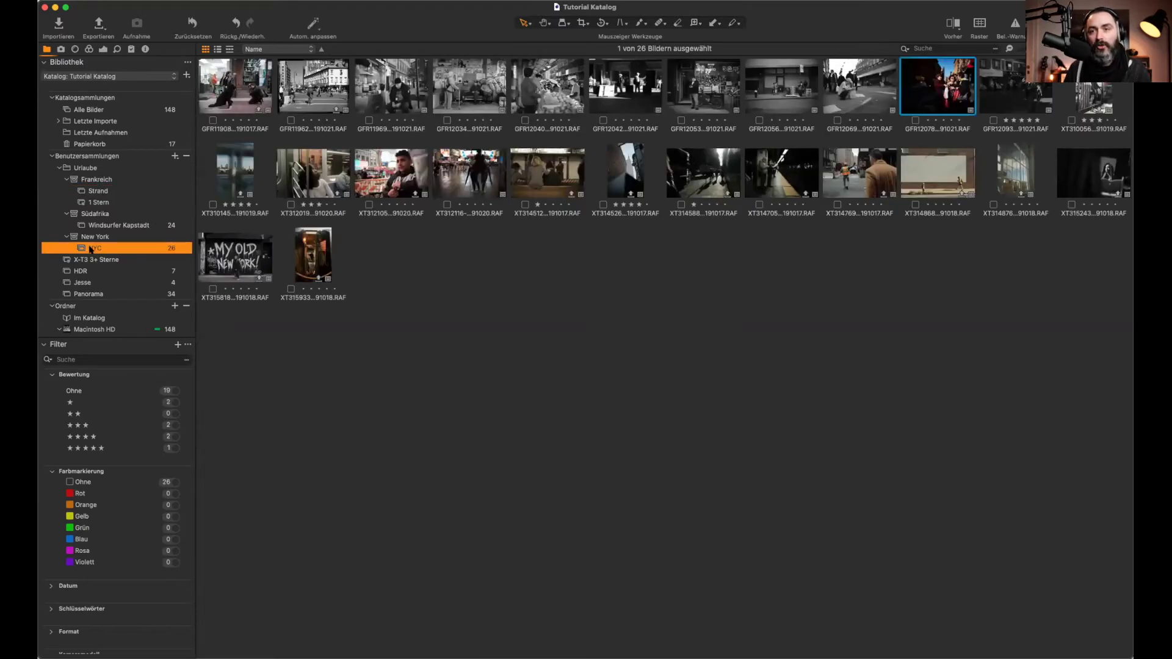
pyautogui.click(93, 259)
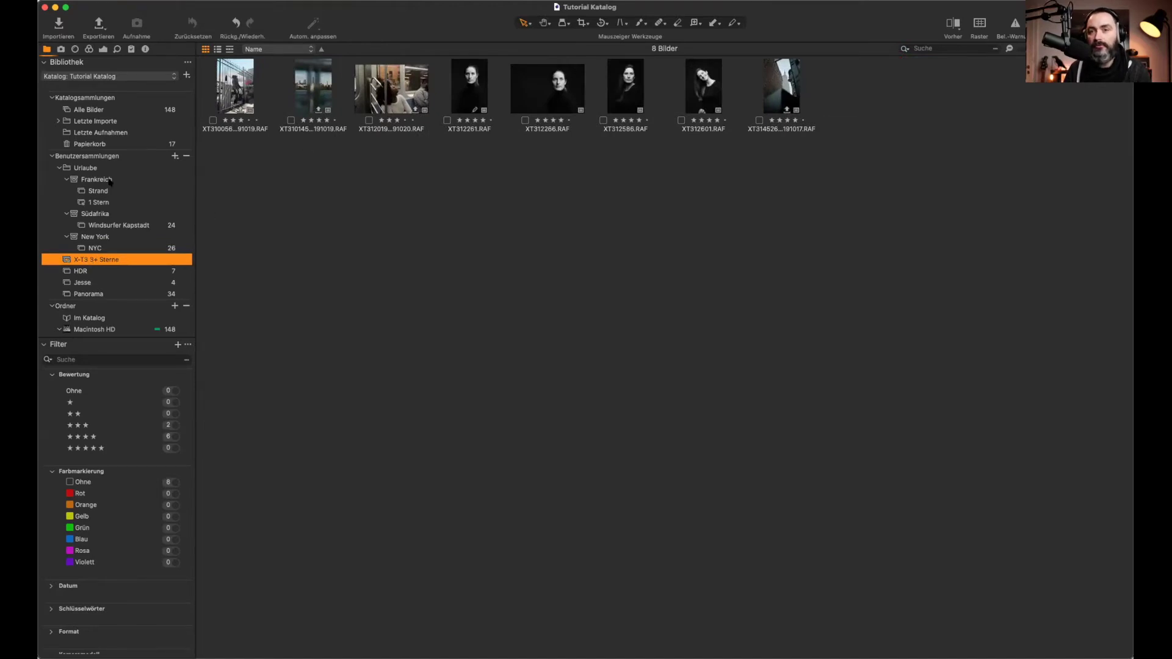
# Step: Create a regular album named TEST ALBUM in the user collections
pyautogui.click(174, 156)
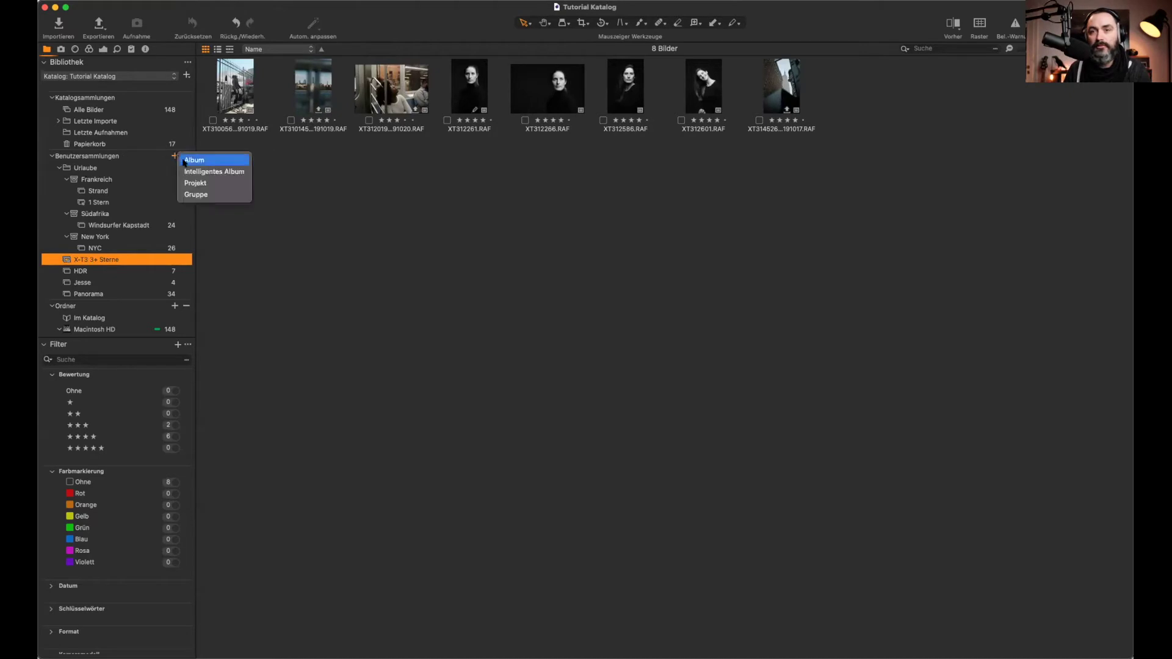
pyautogui.click(186, 161)
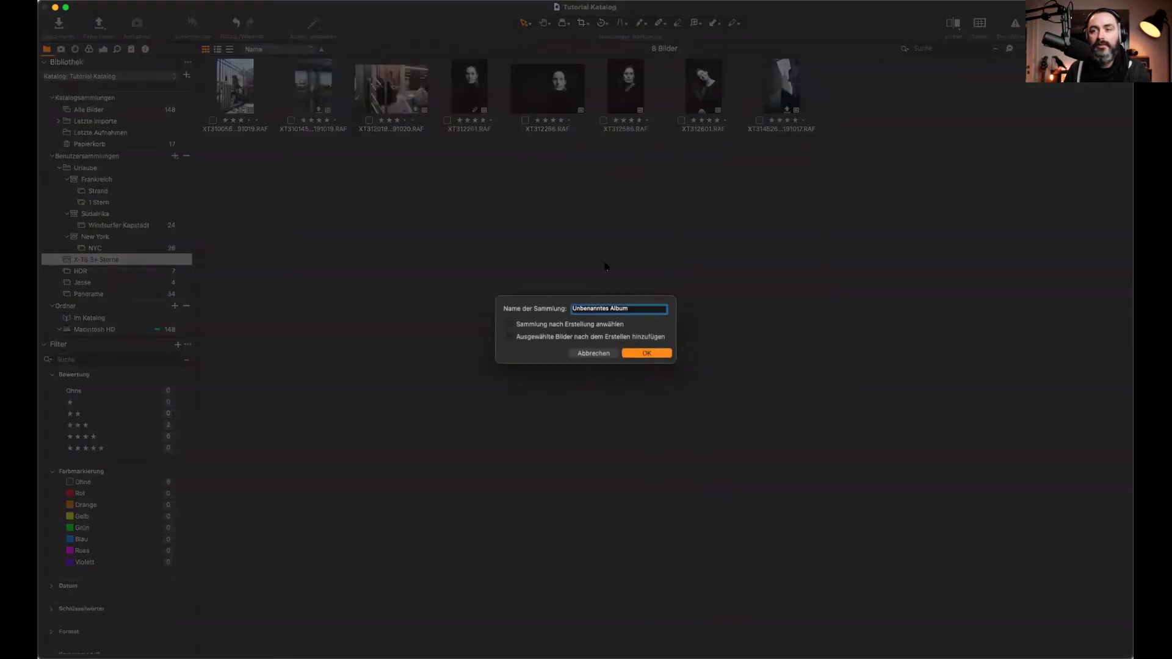
pyautogui.write('TEST ALBUM')
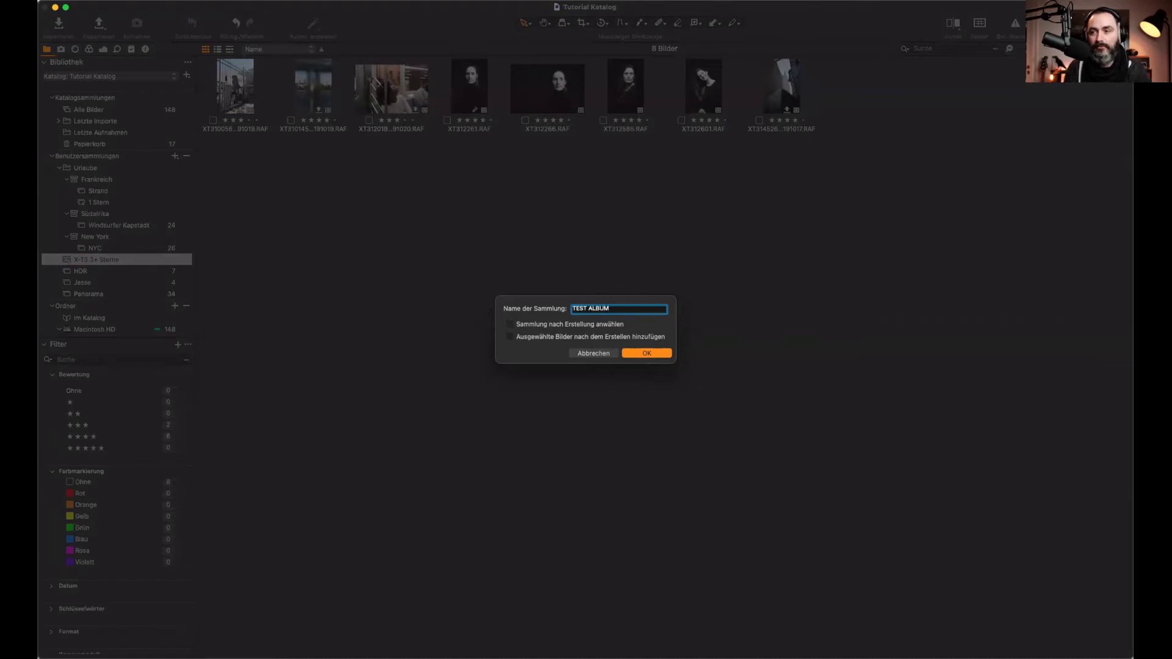
pyautogui.press('Return')
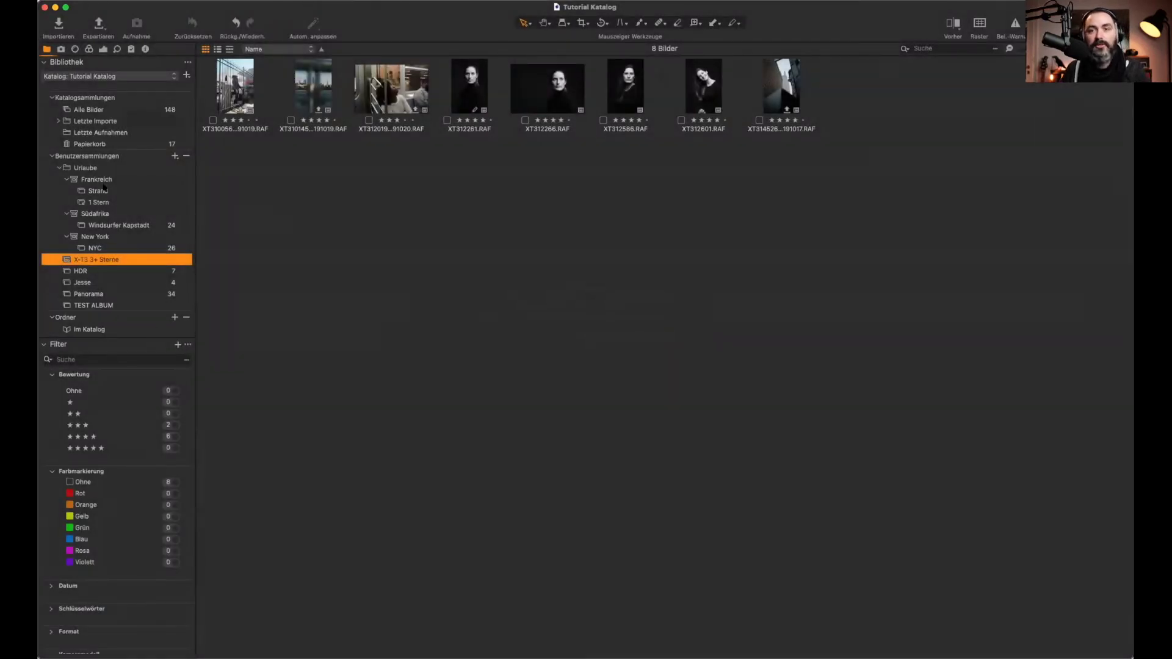
# Step: Add the four-star XT310145 photo from all catalog images to TEST ALBUM
pyautogui.click(89, 111)
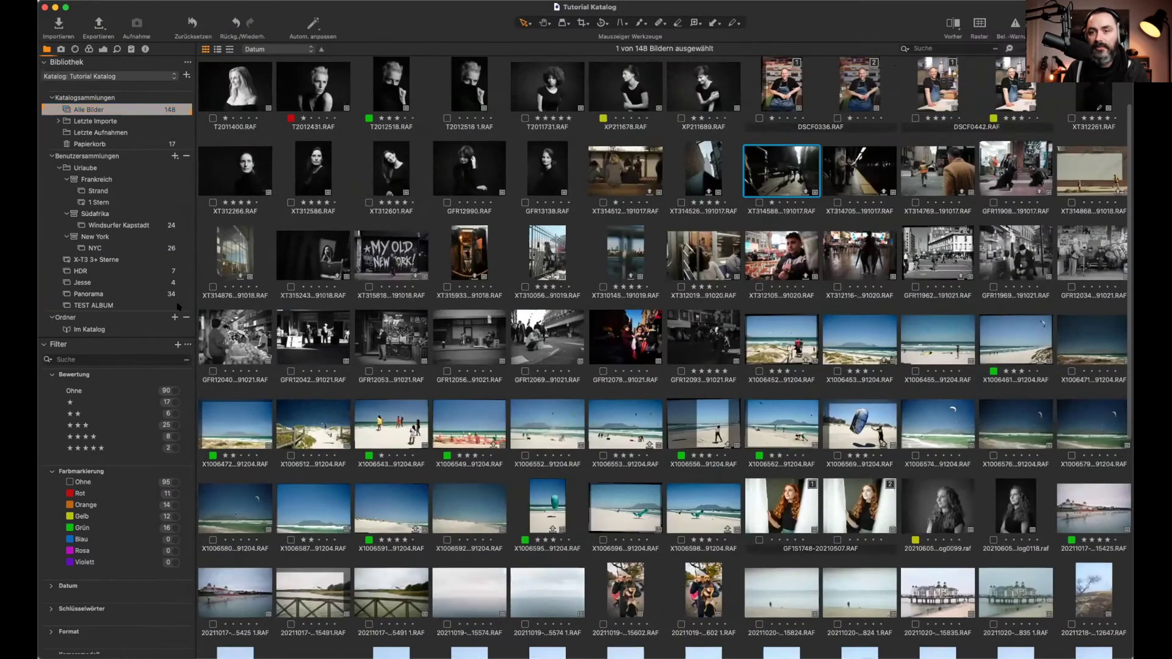
pyautogui.moveTo(597, 250); pyautogui.dragTo(42, 300)
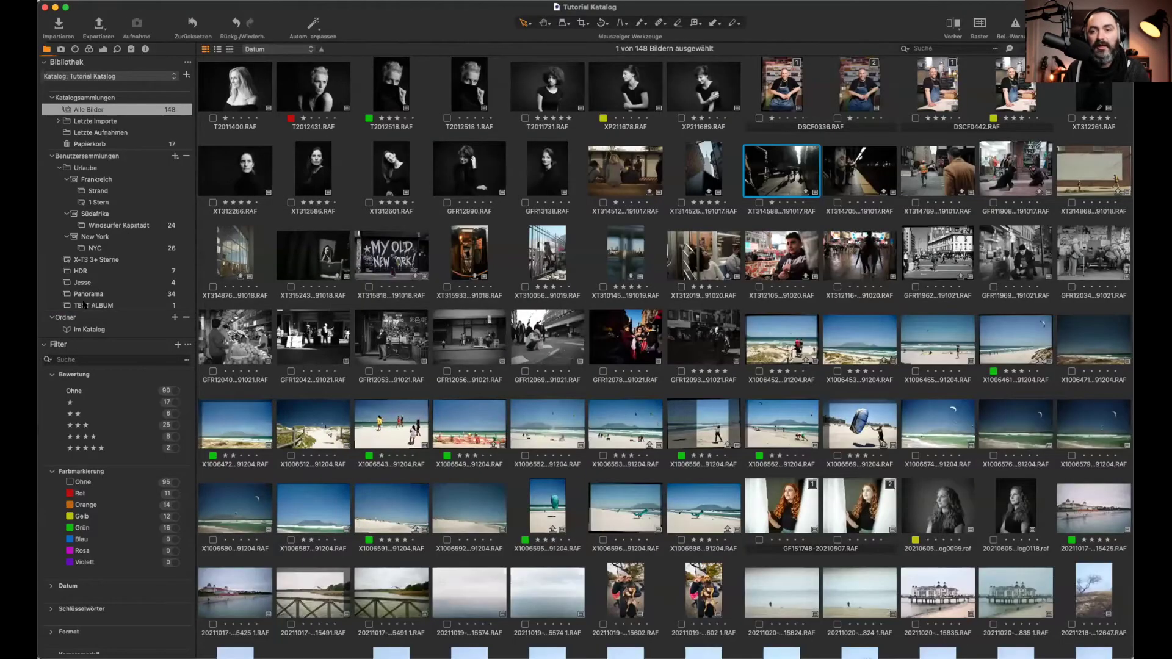
# Step: Check the contents of TEST ALBUM, the NYC album and the smart album X-T3 3+ Sterne
pyautogui.click(85, 306)
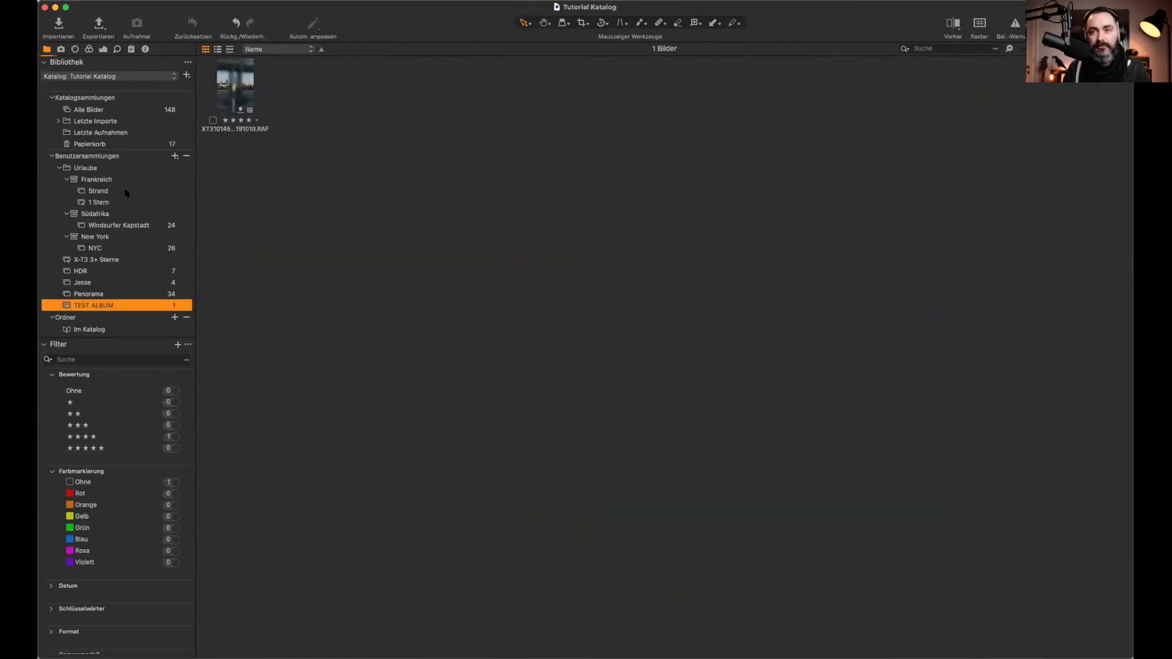
pyautogui.click(105, 248)
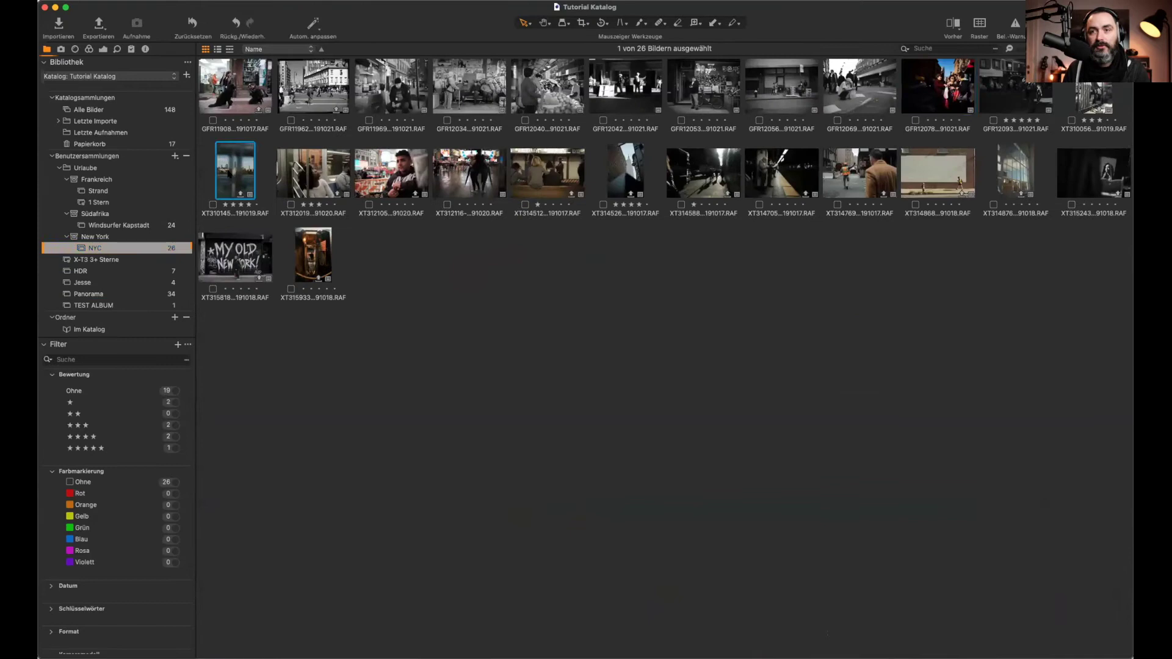
pyautogui.click(89, 261)
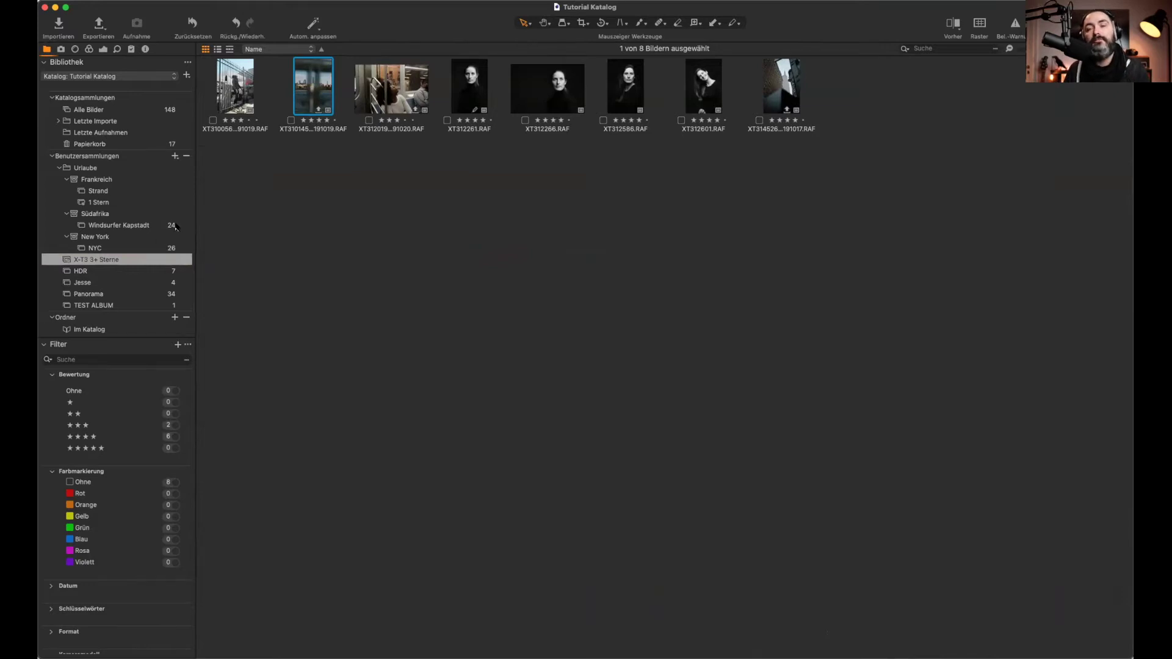
# Step: Create another regular album named Portrait in the user collections
pyautogui.click(174, 156)
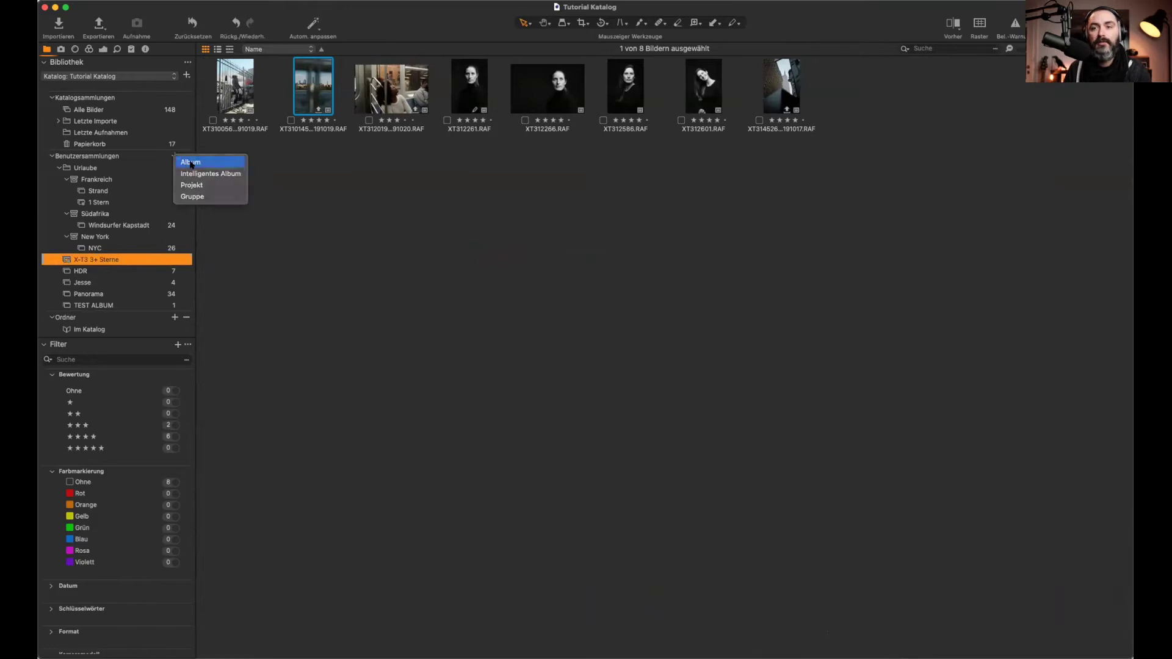
pyautogui.click(191, 162)
pyautogui.write('portrait')
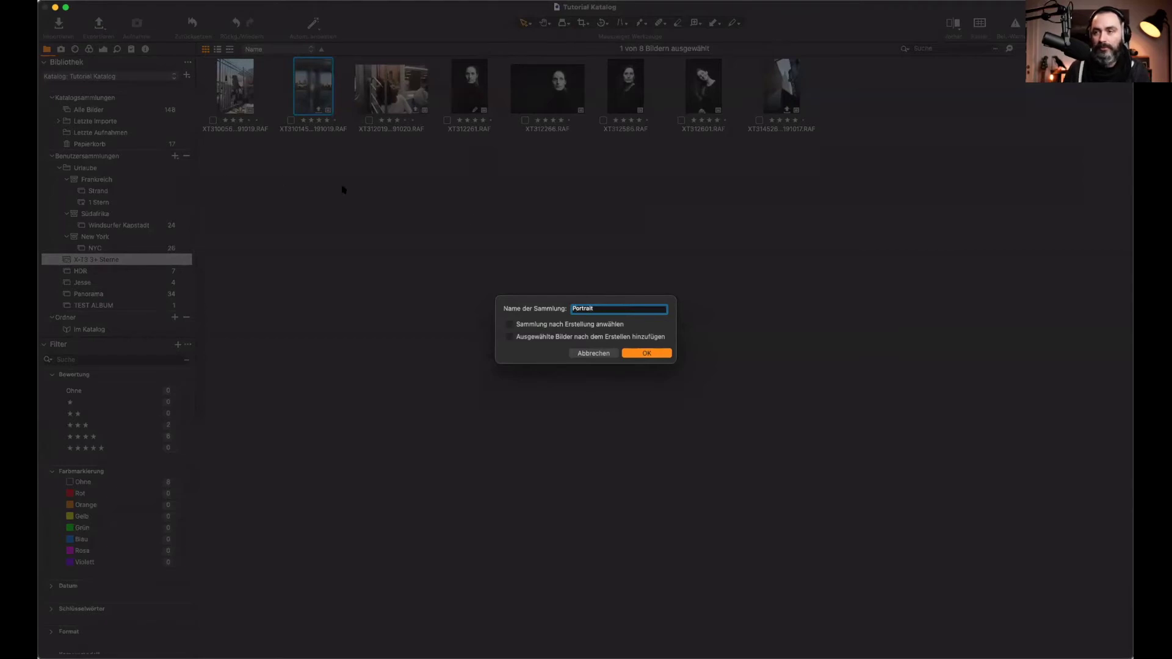
pyautogui.click(645, 355)
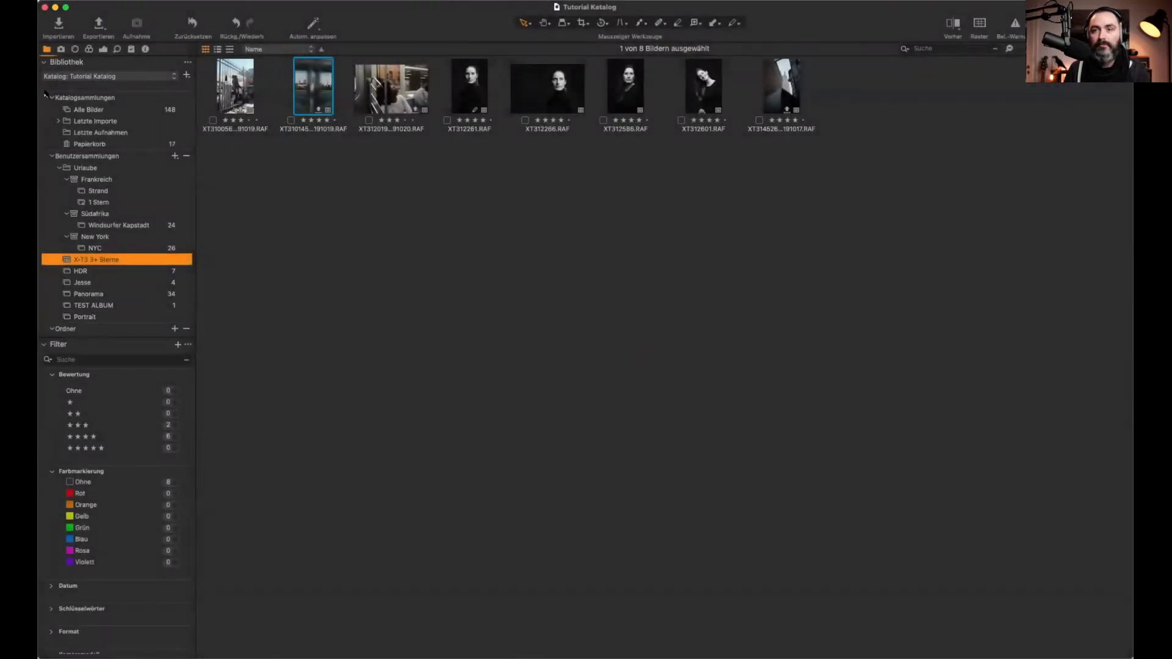
# Step: Add the photos from XP211769 through XP211689 in all catalog images to the Portrait album and open that album
pyautogui.click(81, 110)
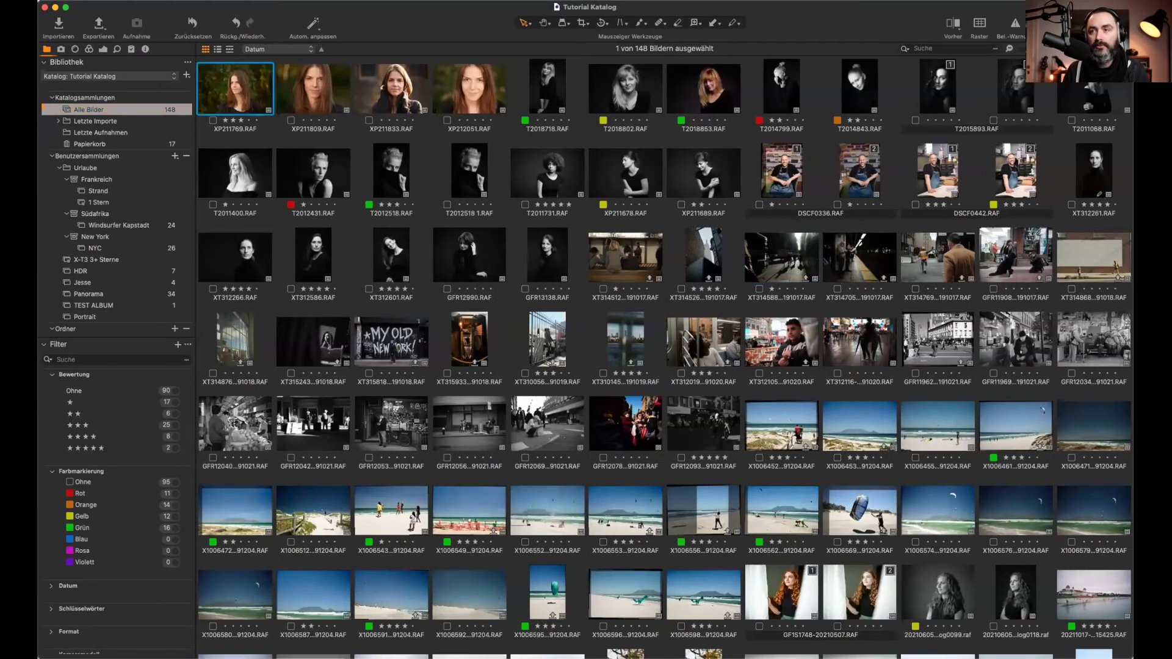
pyautogui.keyDown('shift'); pyautogui.click(704, 171); pyautogui.keyUp('shift')
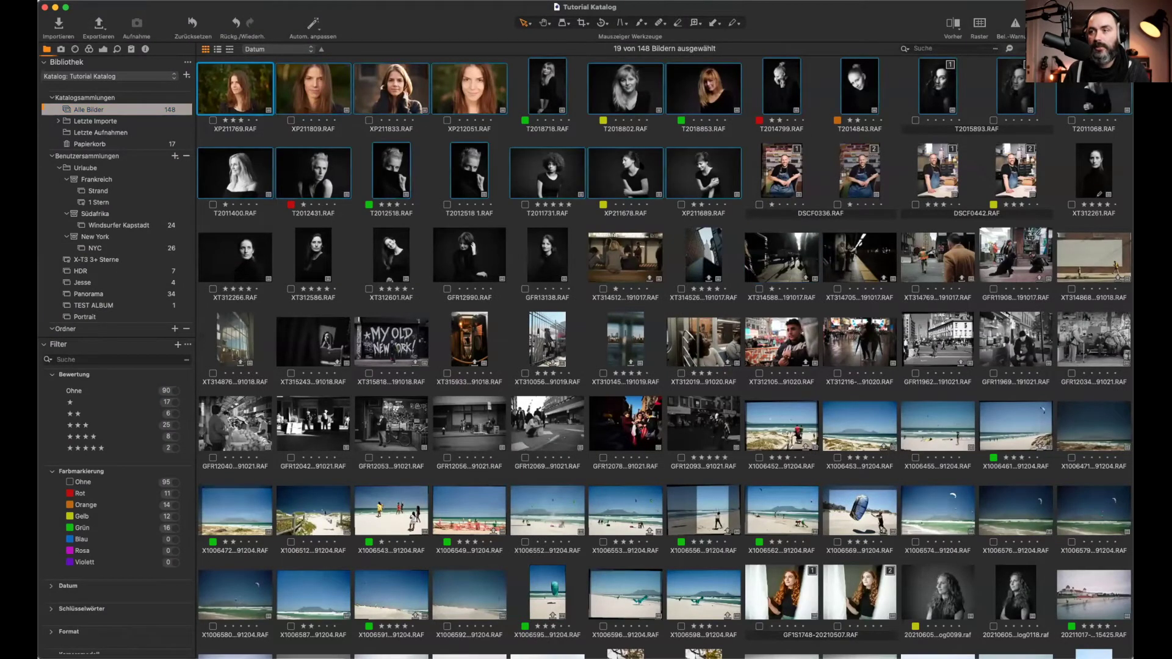
pyautogui.moveTo(242, 97); pyautogui.dragTo(43, 310)
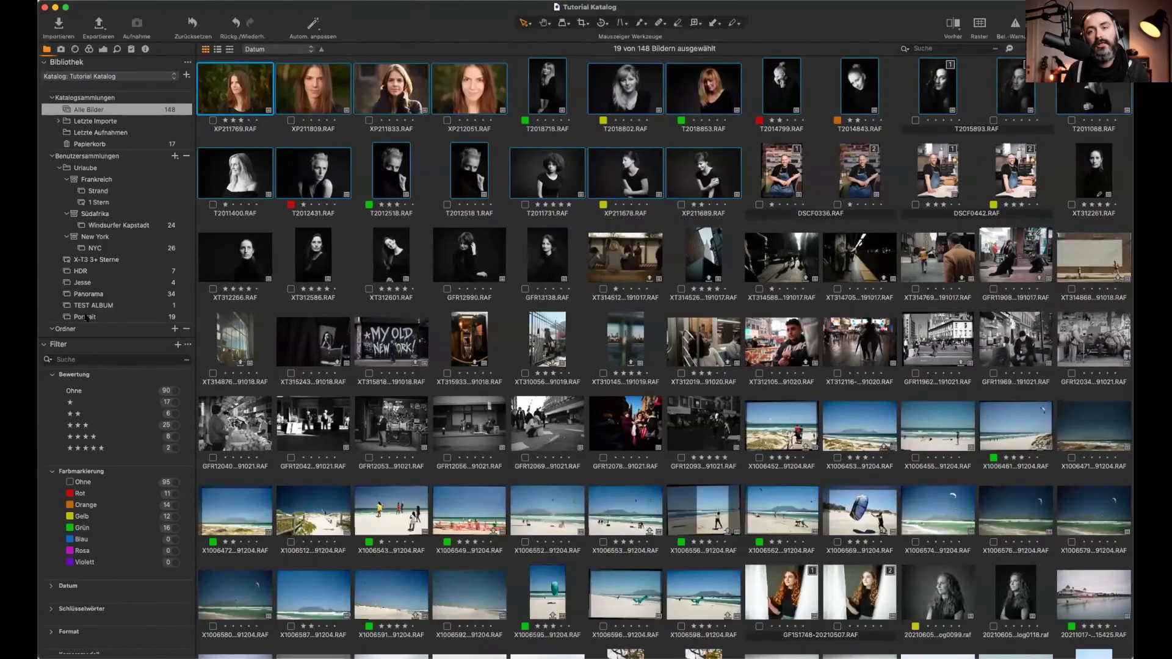
pyautogui.click(87, 318)
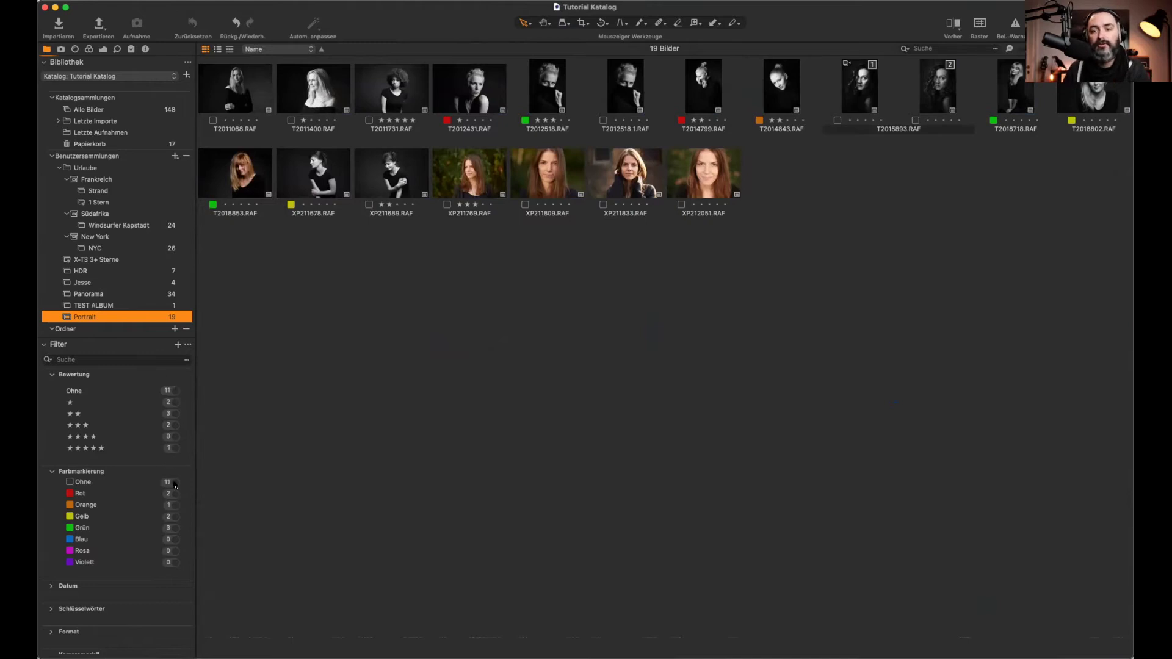
# Step: Filter the Portrait album first by star rating, five and three stars in turn, and then by the green colour tag alone
pyautogui.click(171, 448)
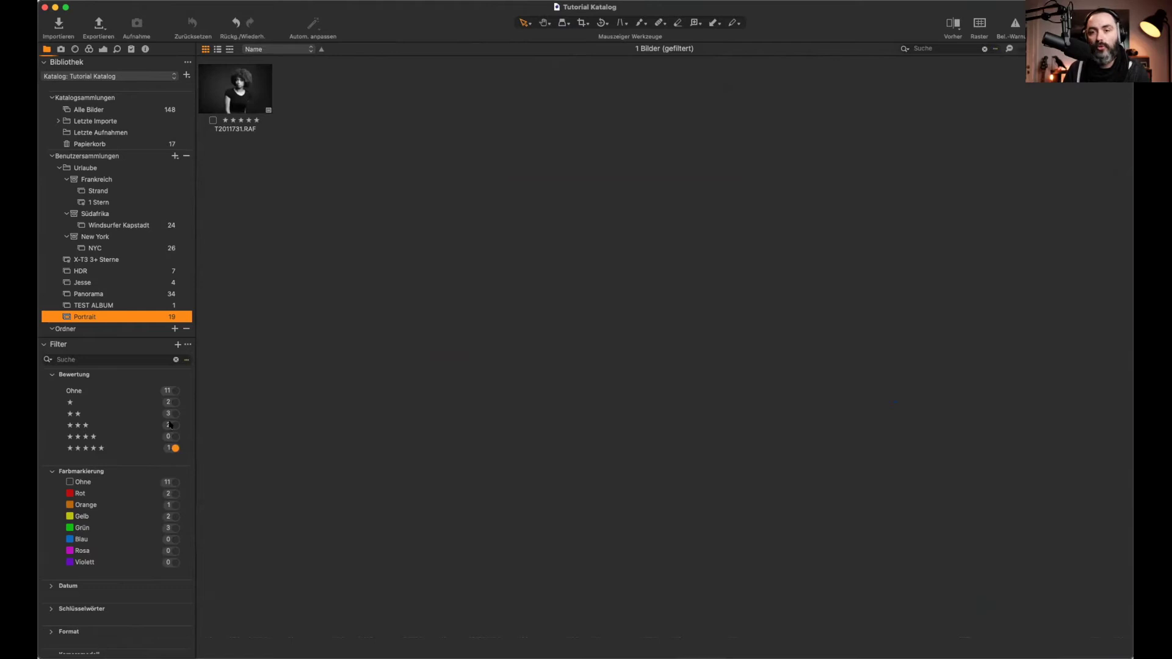
pyautogui.click(173, 425)
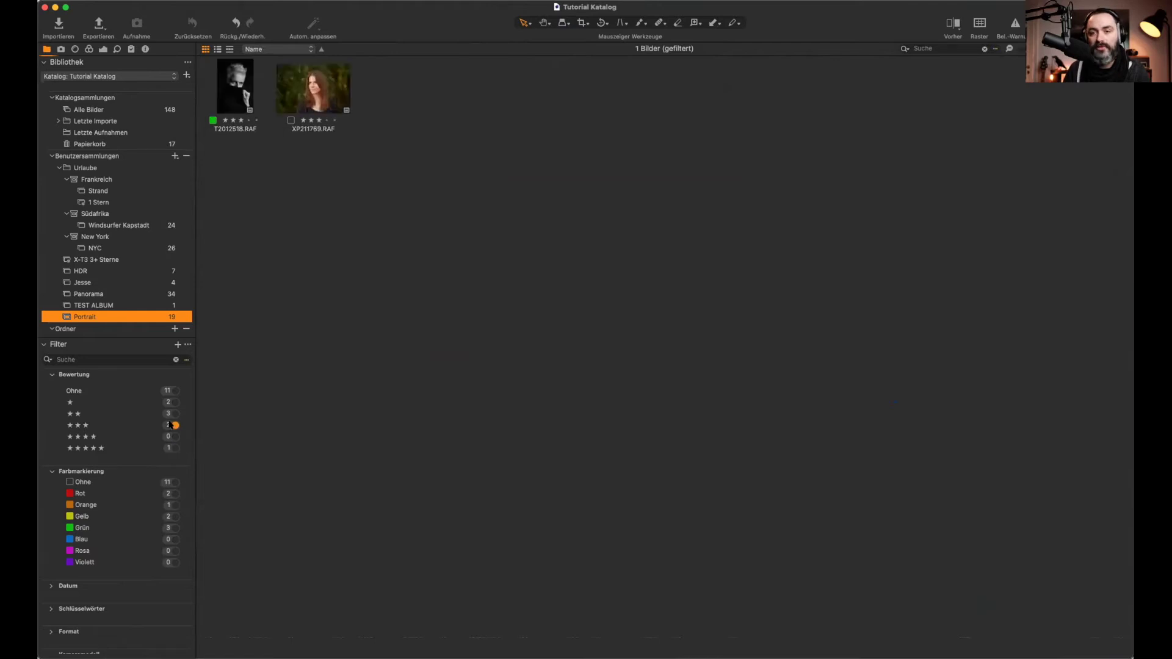
pyautogui.click(175, 529)
pyautogui.click(175, 529)
pyautogui.click(175, 529)
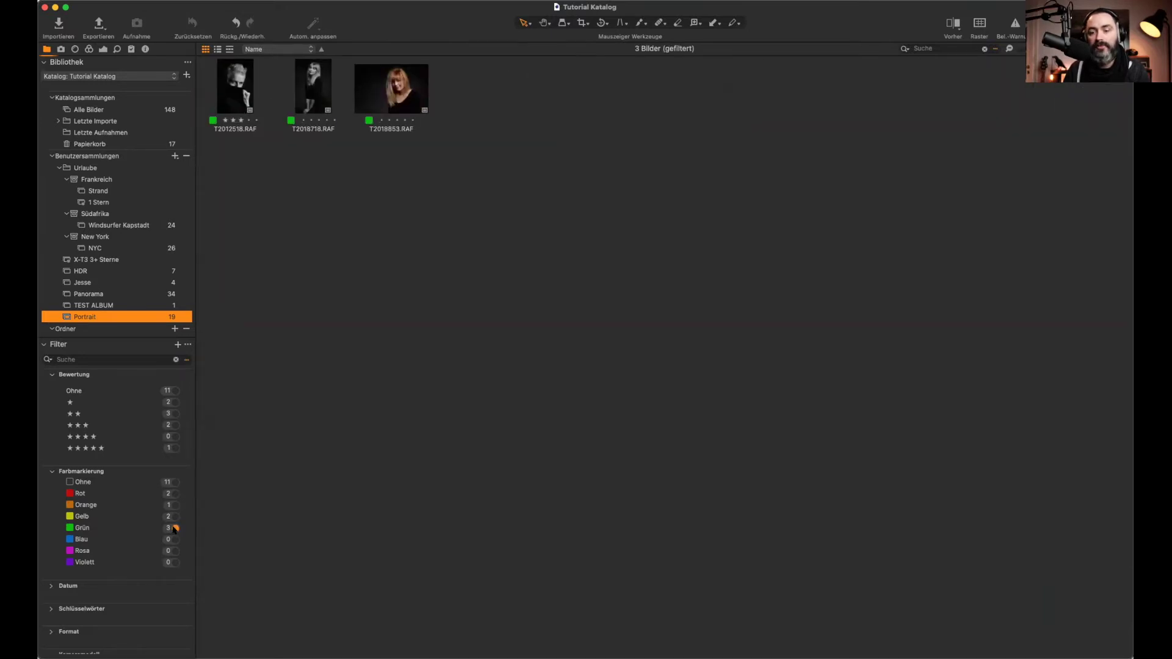
# Step: Filter the Portrait album for images rated three, four or five stars that also carry the green colour tag
pyautogui.click(174, 449)
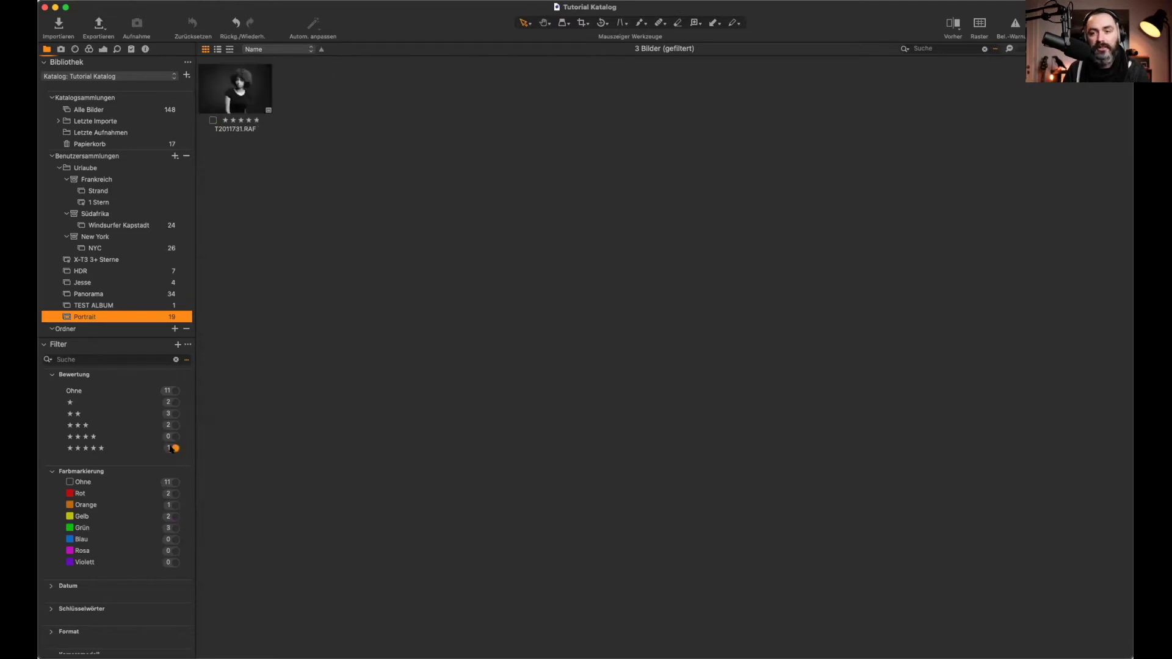
pyautogui.click(175, 527)
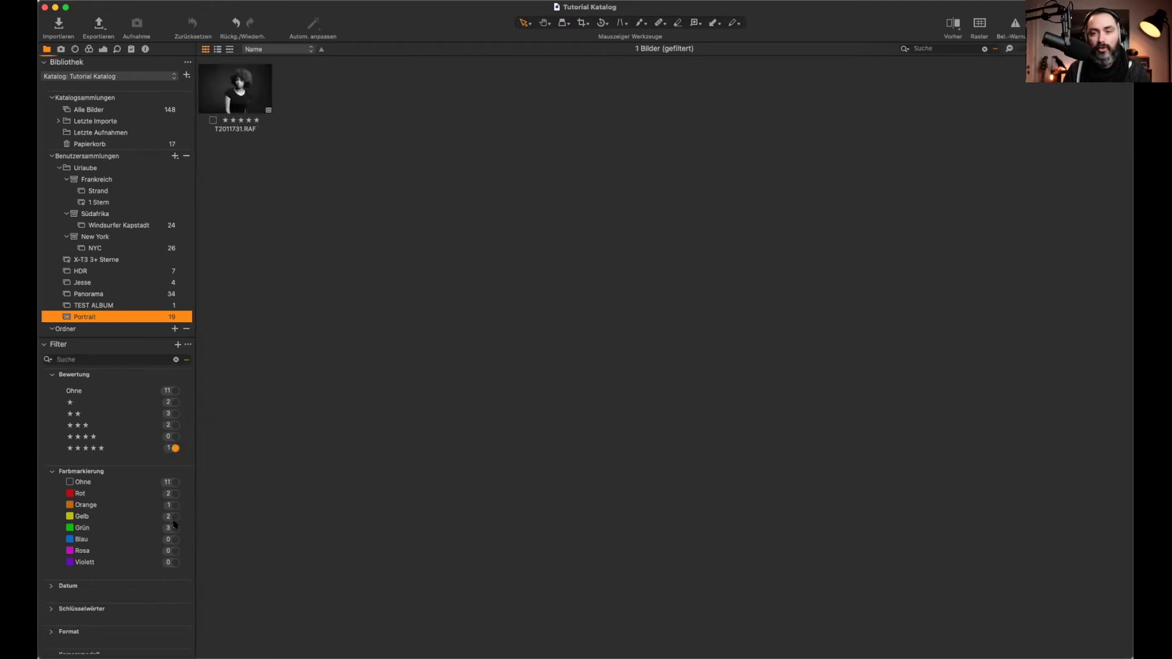
pyautogui.click(174, 528)
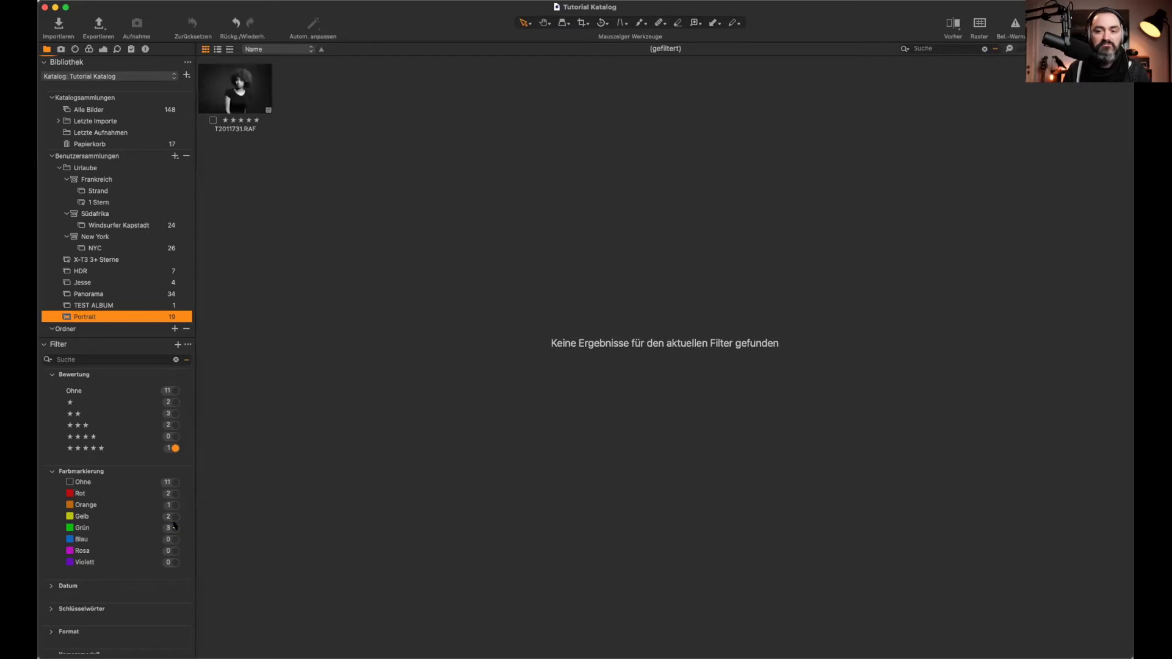
pyautogui.click(175, 437)
pyautogui.click(175, 425)
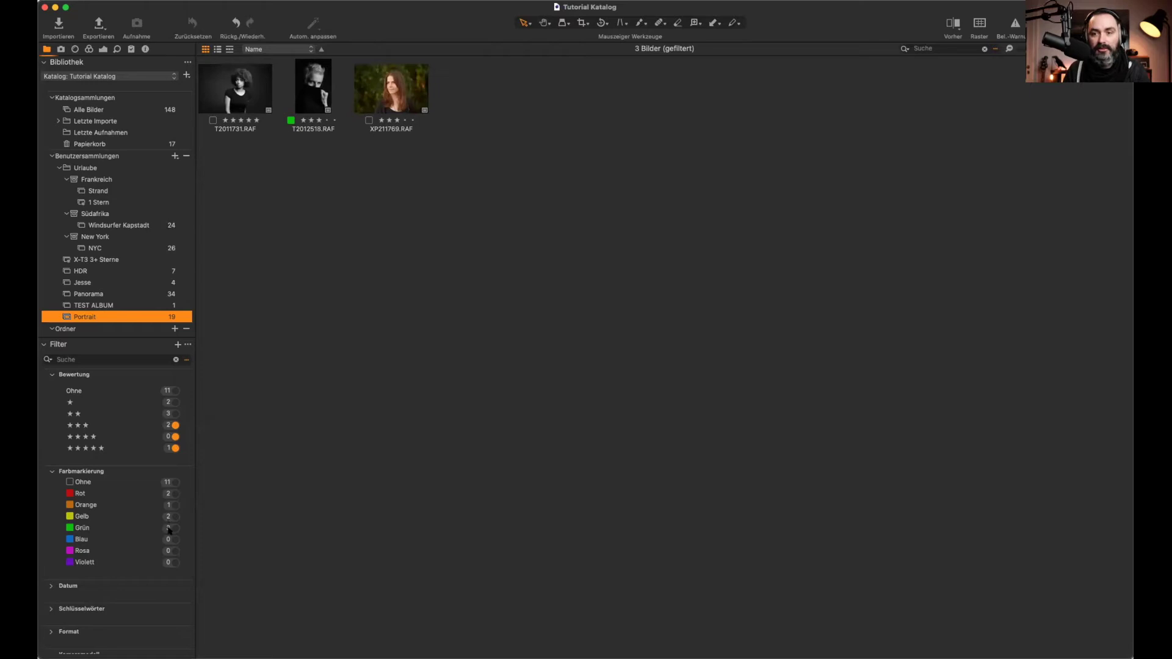
pyautogui.click(174, 528)
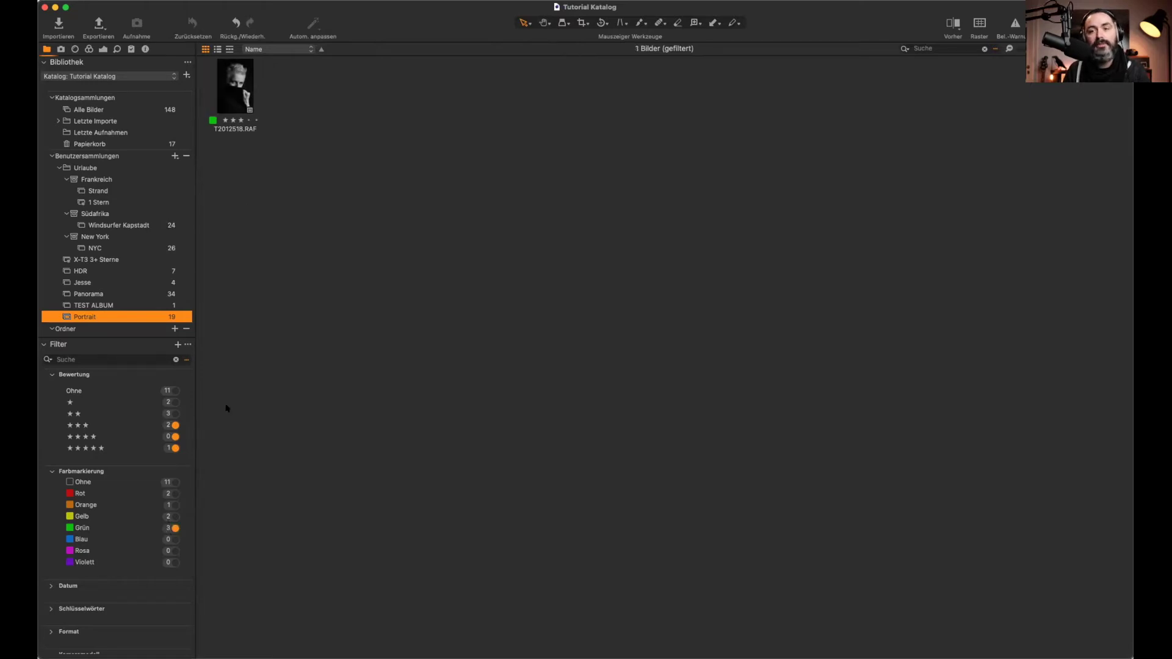
# Step: Clear the three-, four- and five-star rating filters and the green colour filter from the Portrait album
pyautogui.click(174, 448)
pyautogui.click(174, 437)
pyautogui.click(174, 425)
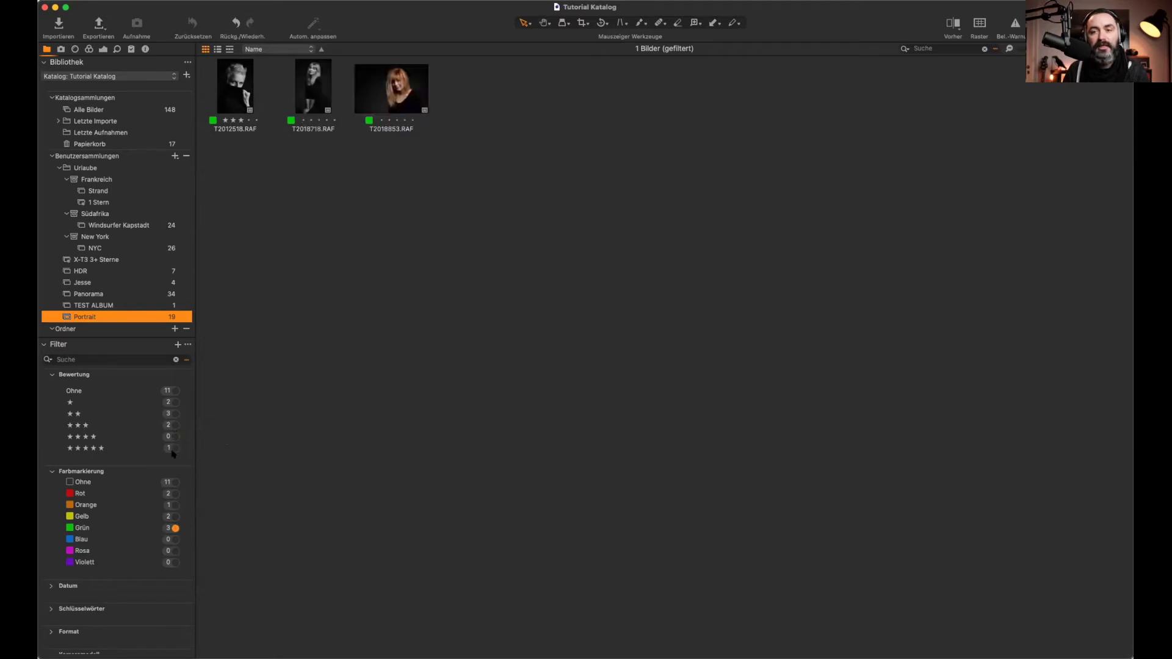
pyautogui.click(174, 529)
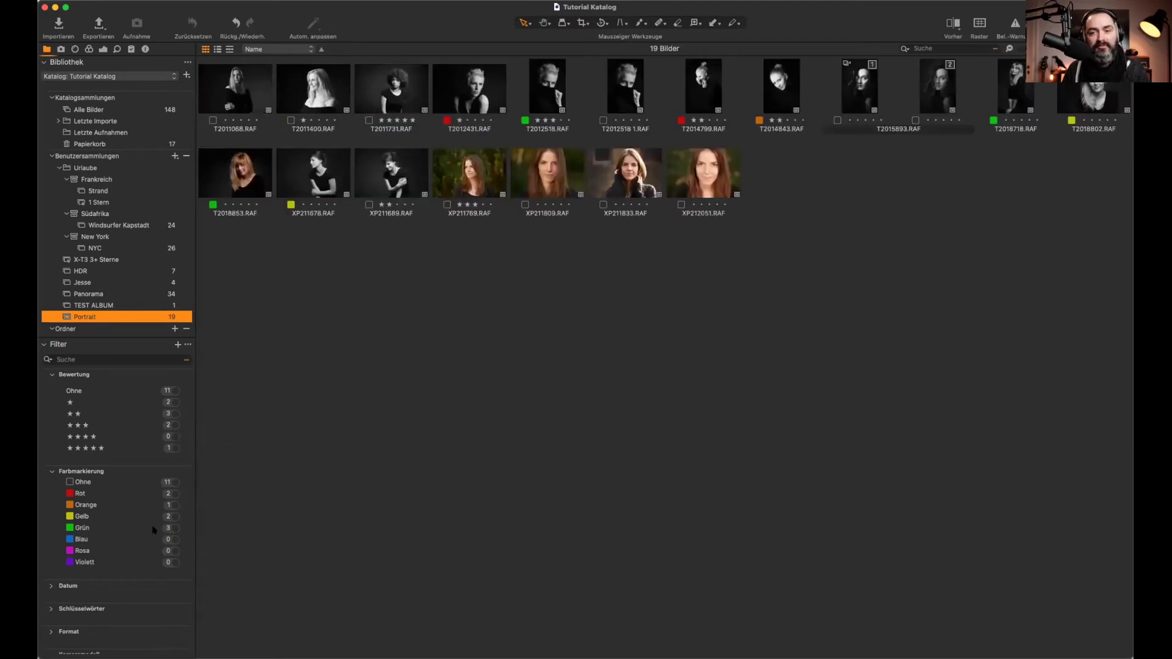
# Step: Show all catalog images and filter them by the 23 mm focal length
pyautogui.scroll(-6, 128, 566)
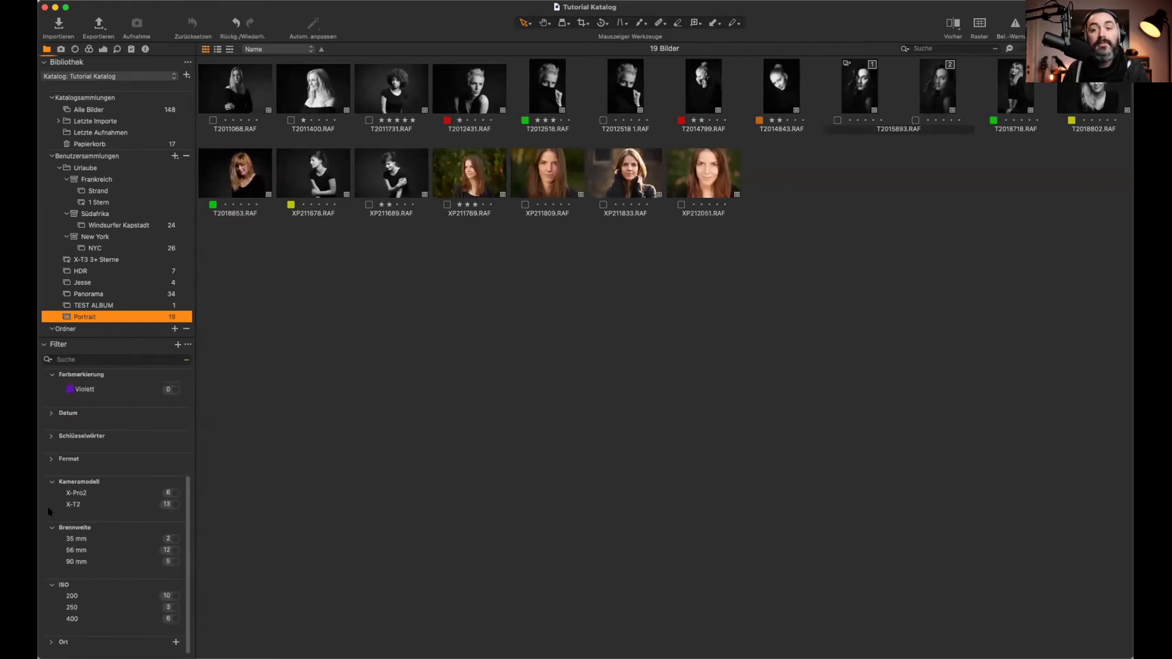
pyautogui.click(88, 110)
pyautogui.scroll(-2, 159, 541)
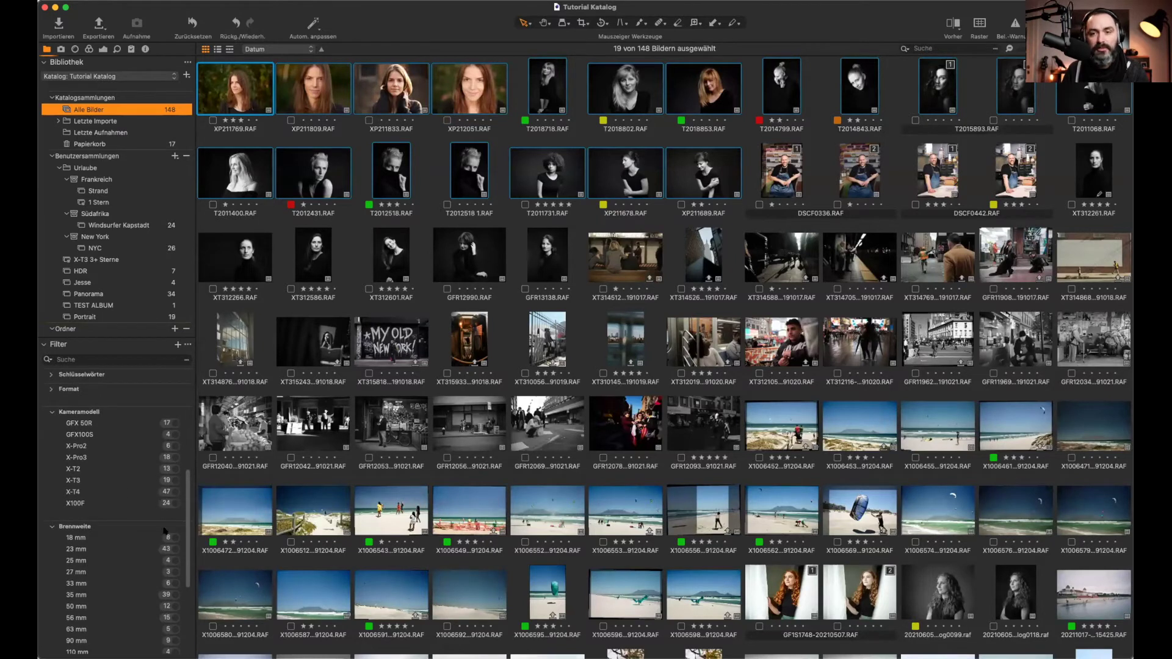
pyautogui.scroll(-3, 93, 493)
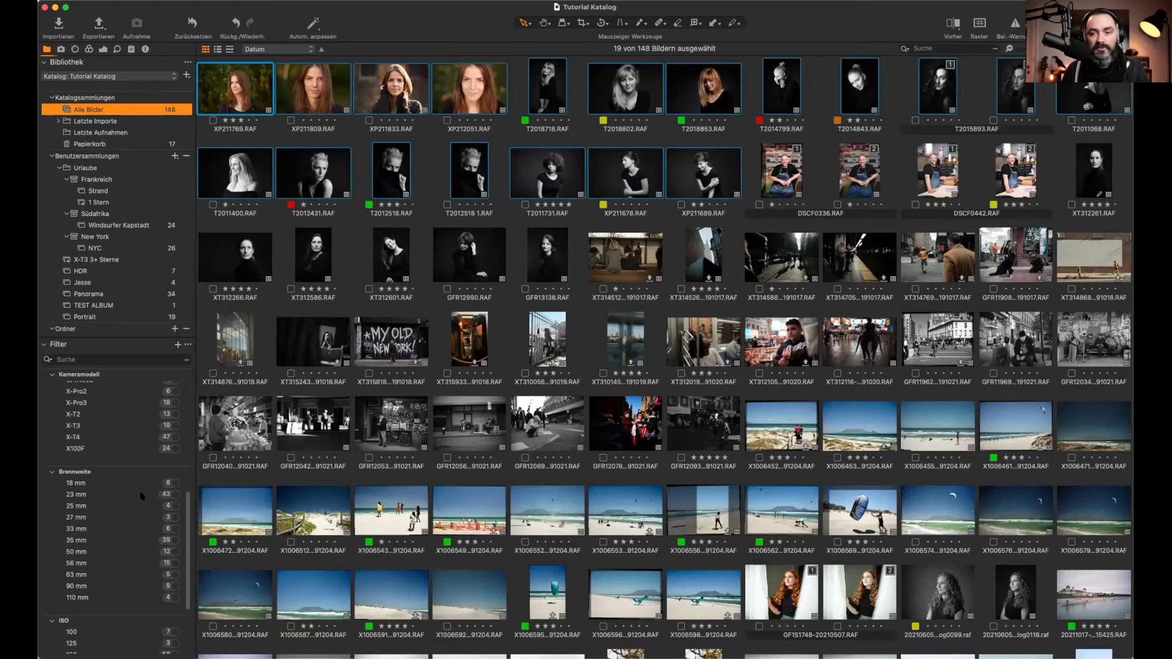
pyautogui.click(168, 495)
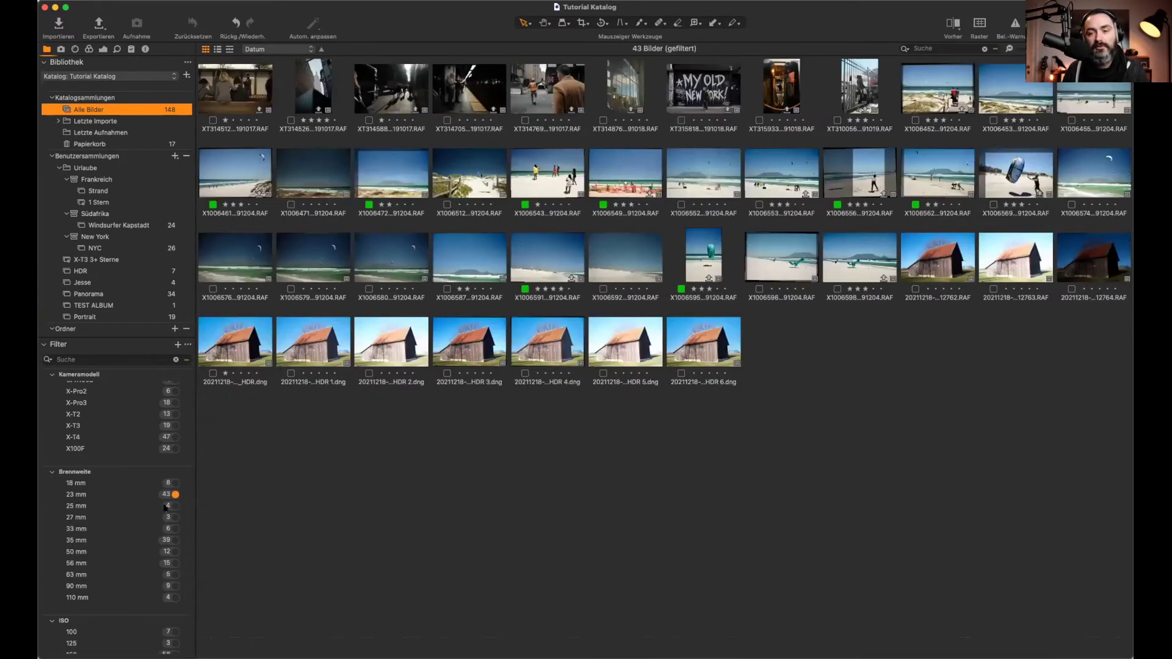
# Step: Expand the Format, Schlüsselwörter and Datum groups among the filter criteria
pyautogui.scroll(-5, 101, 553)
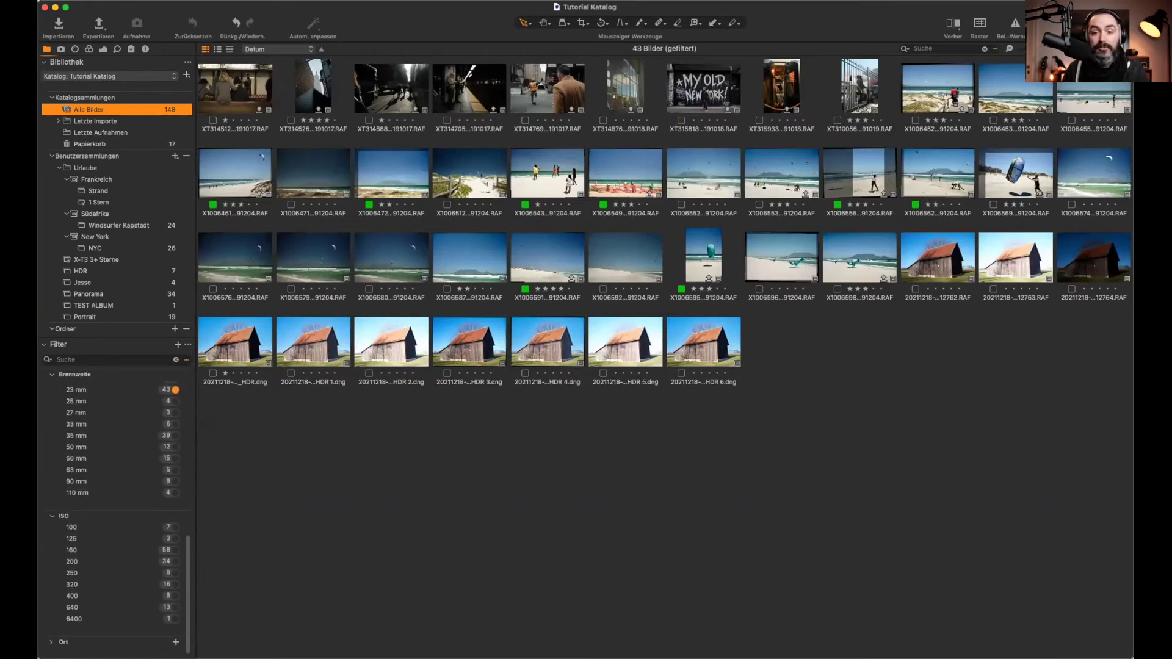
pyautogui.scroll(8, 98, 580)
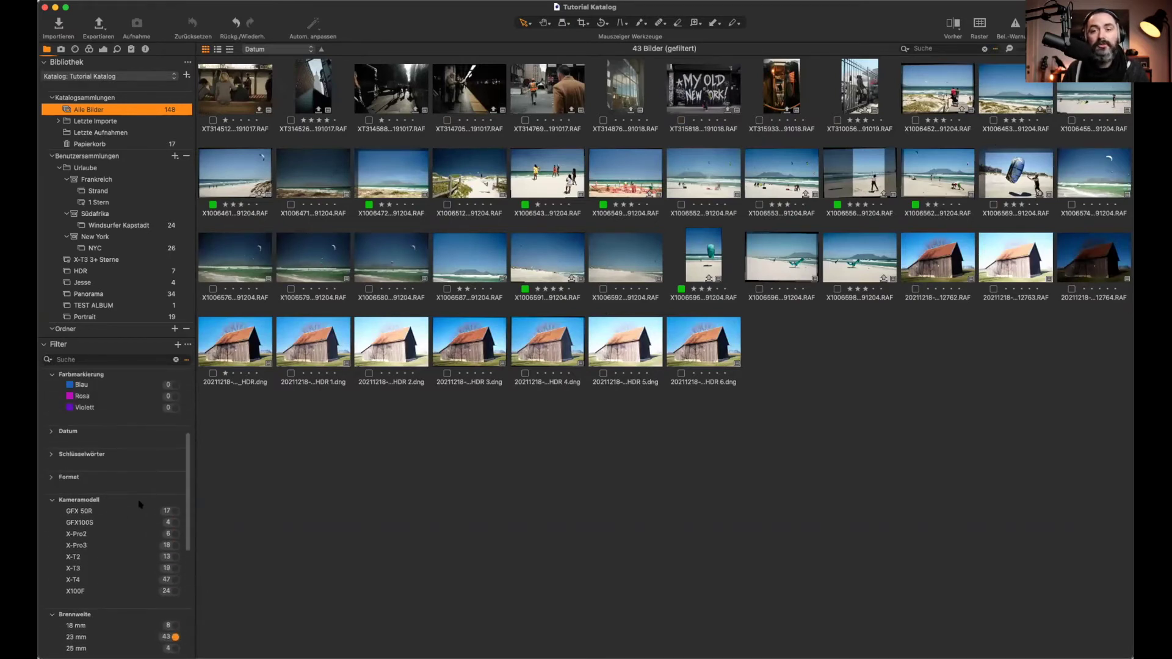
pyautogui.click(51, 478)
pyautogui.click(52, 454)
pyautogui.scroll(-3, 141, 510)
pyautogui.scroll(4, 98, 500)
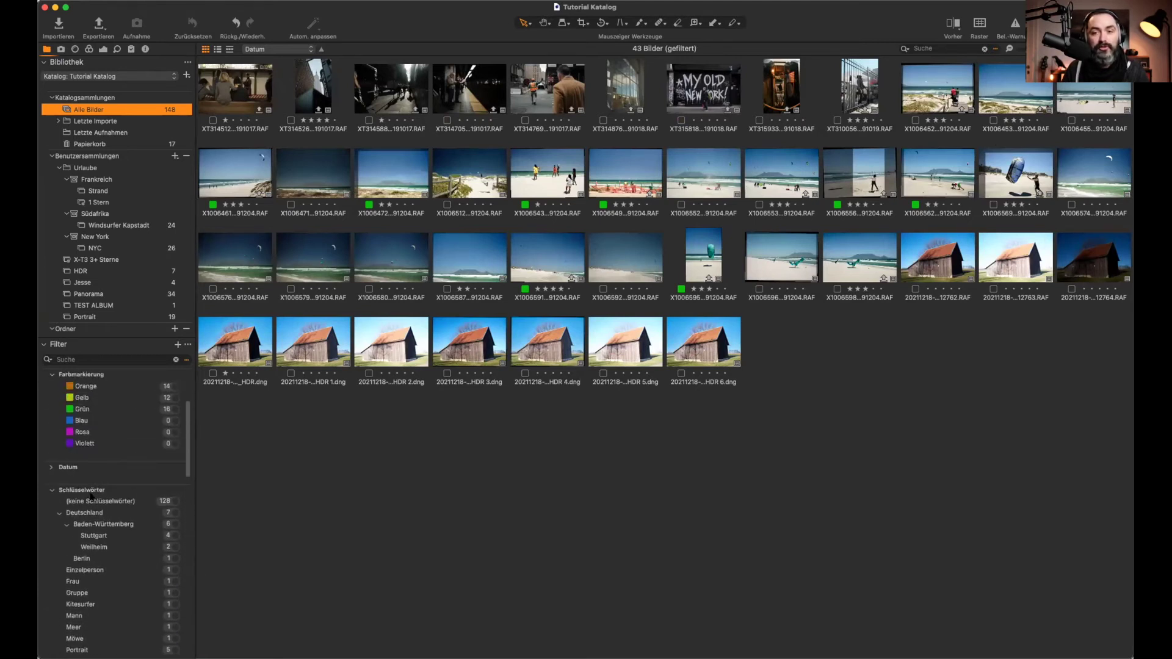
pyautogui.click(176, 361)
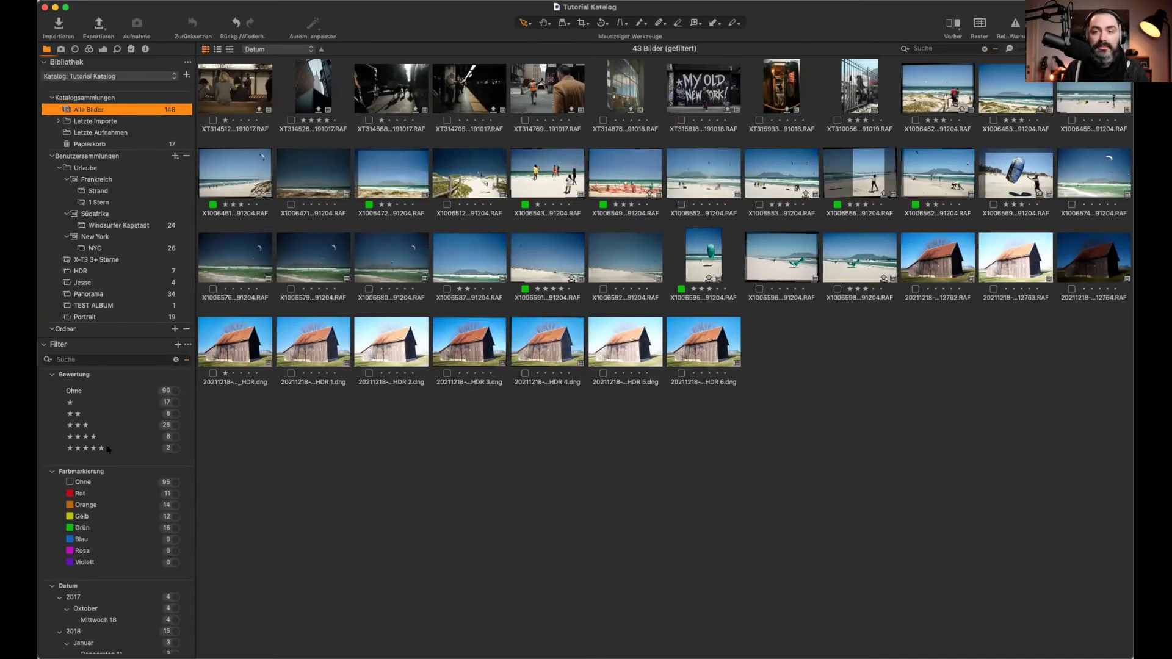
# Step: Enable and disable Kameramarke in the list of shown metadata filters, and look through the remaining entries before closing it
pyautogui.click(187, 346)
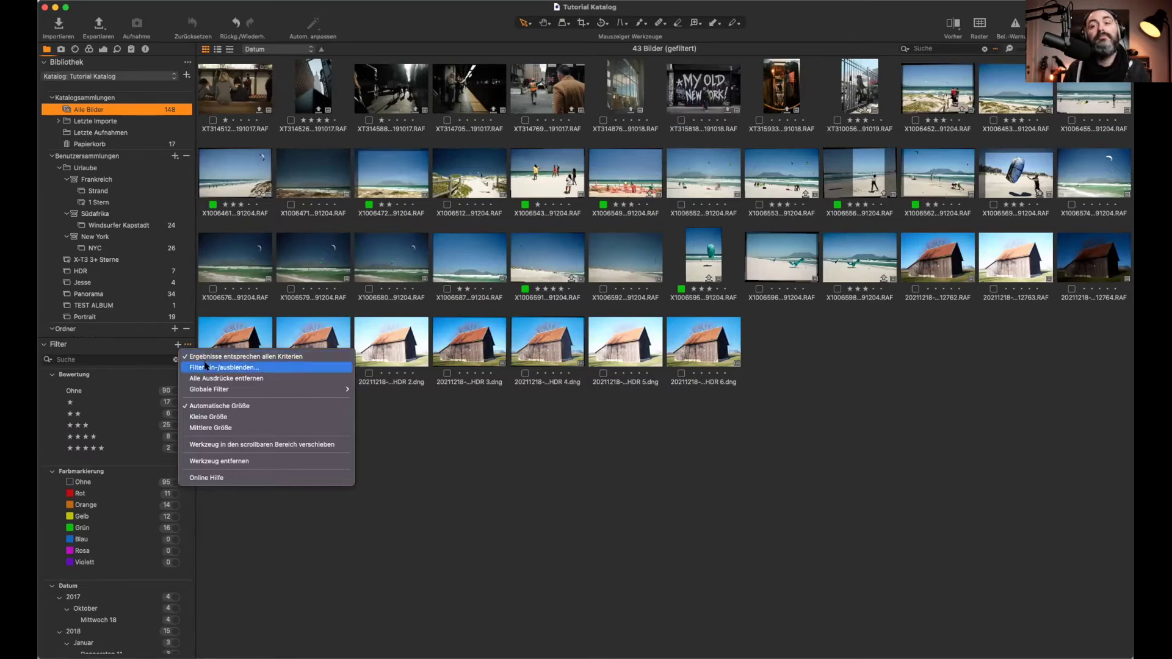
pyautogui.click(205, 366)
pyautogui.scroll(-5, 282, 446)
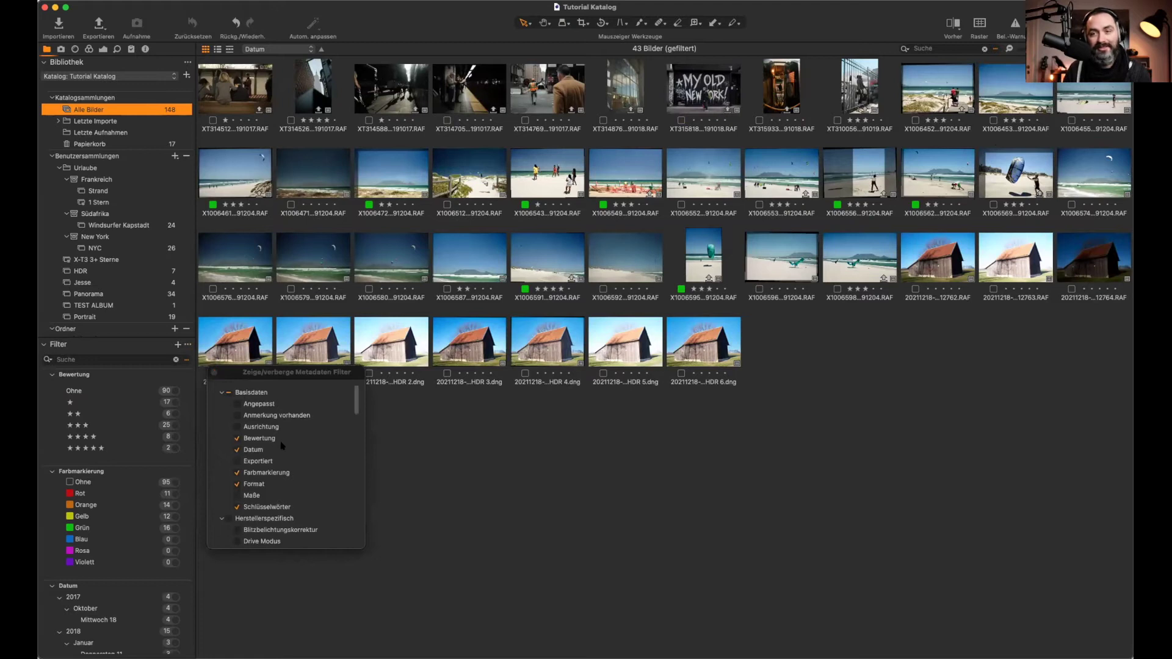
pyautogui.scroll(-5, 282, 446)
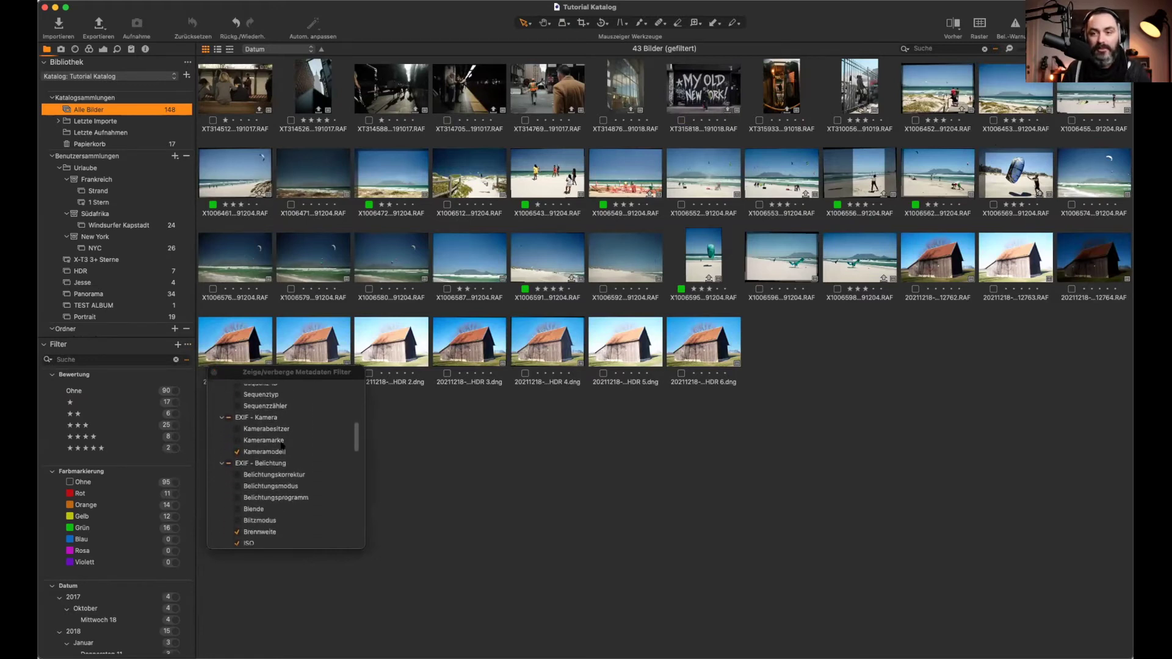
pyautogui.click(238, 429)
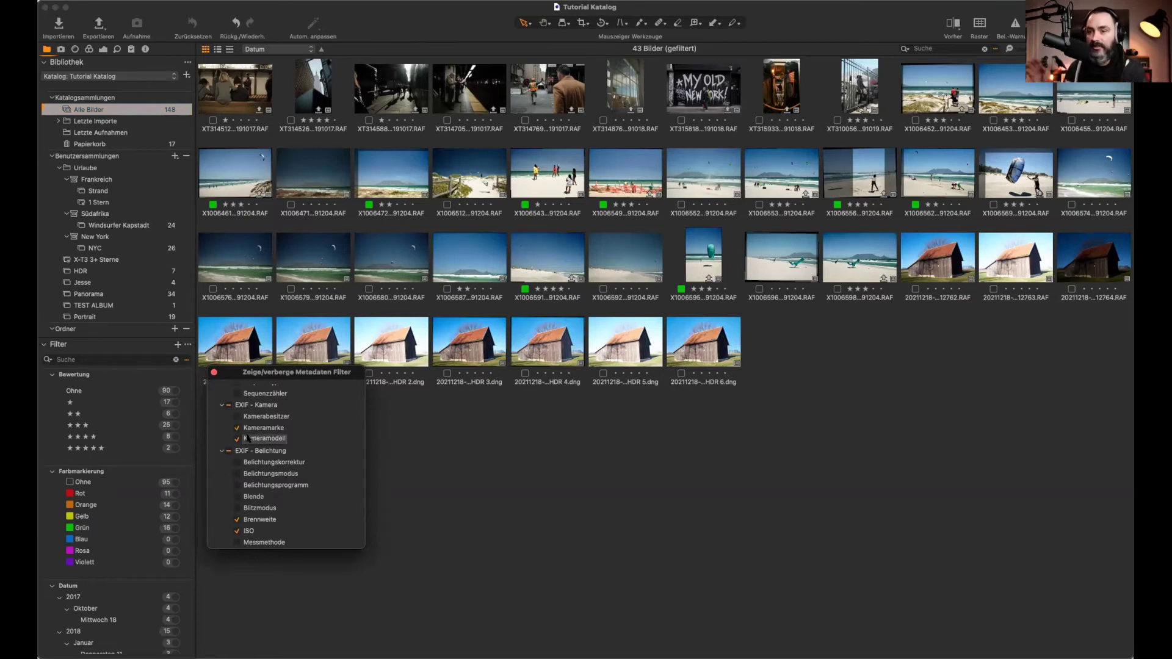
pyautogui.click(251, 428)
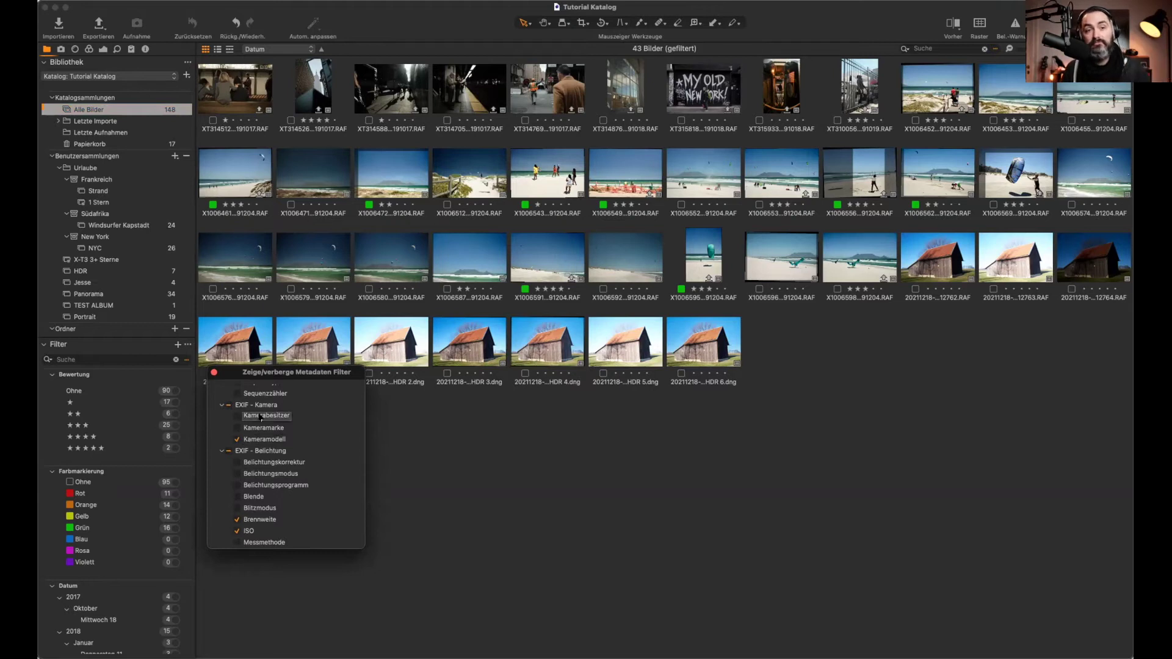
pyautogui.scroll(-5, 252, 464)
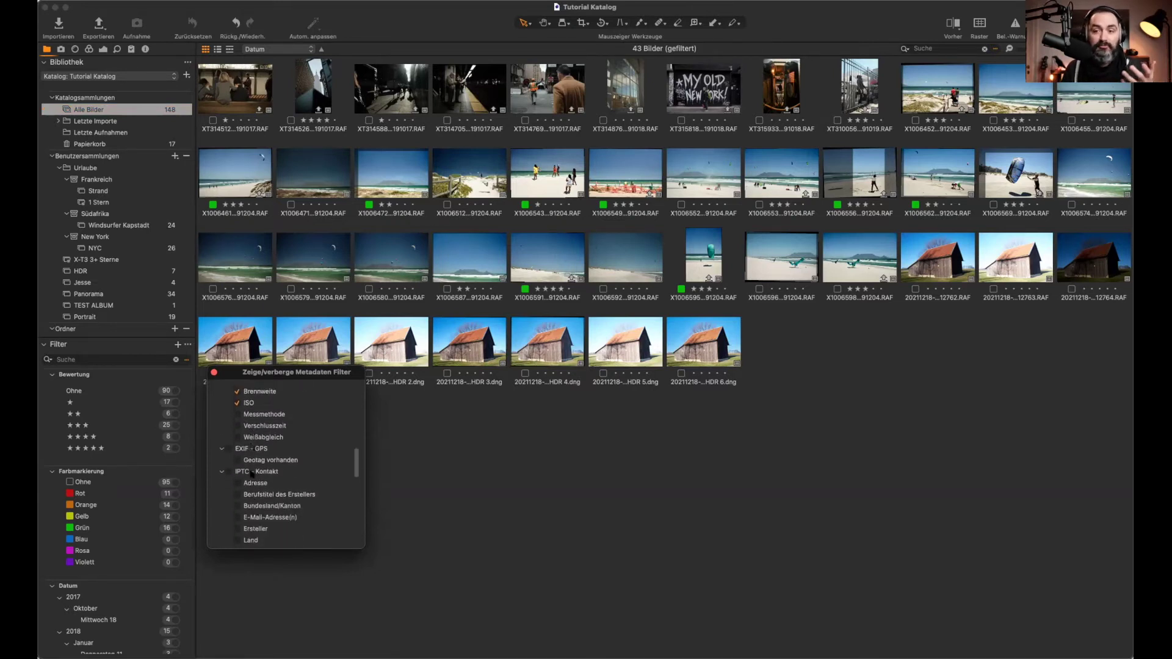
pyautogui.scroll(-8, 252, 473)
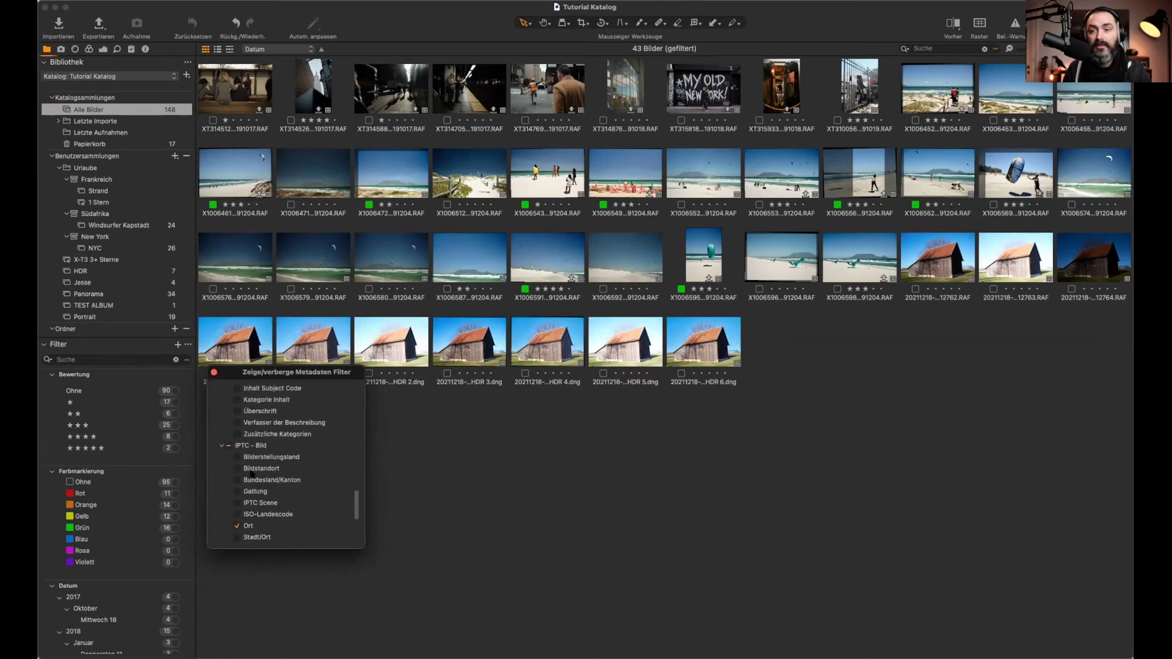
pyautogui.scroll(15, 251, 474)
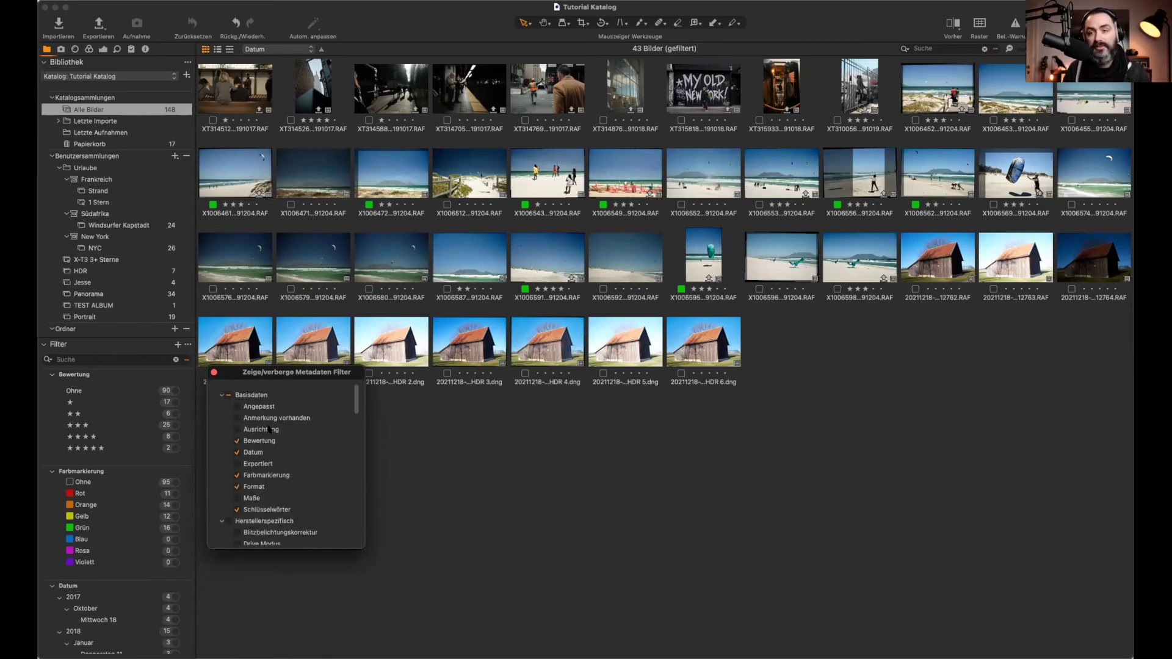
pyautogui.click(214, 372)
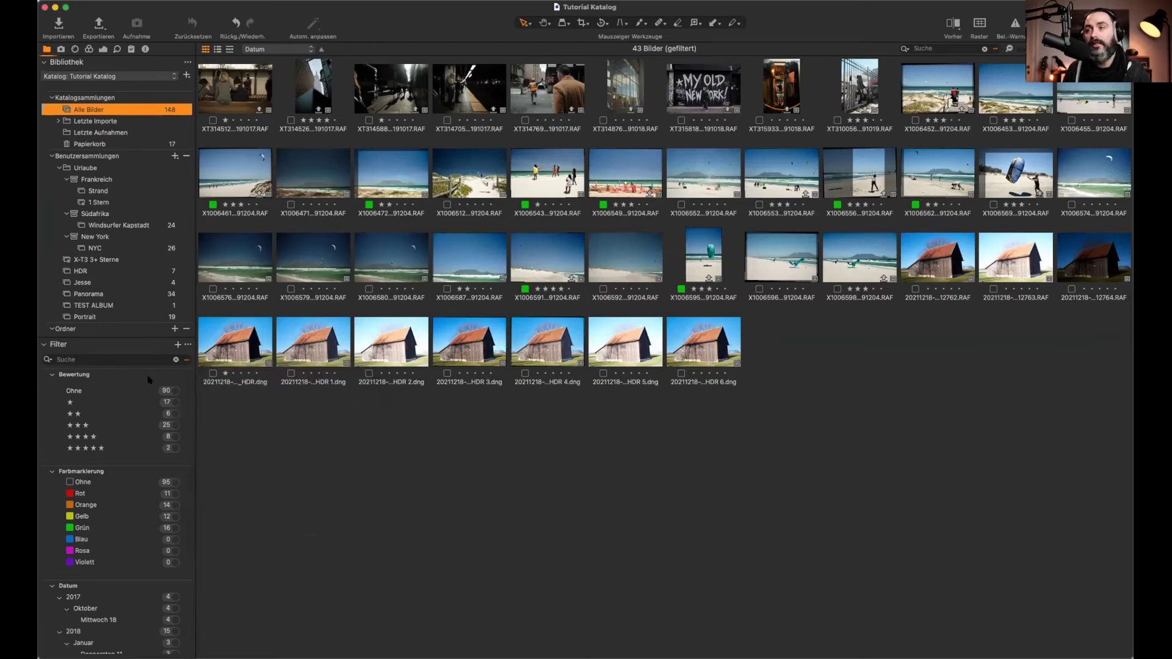
pyautogui.scroll(-10, 126, 532)
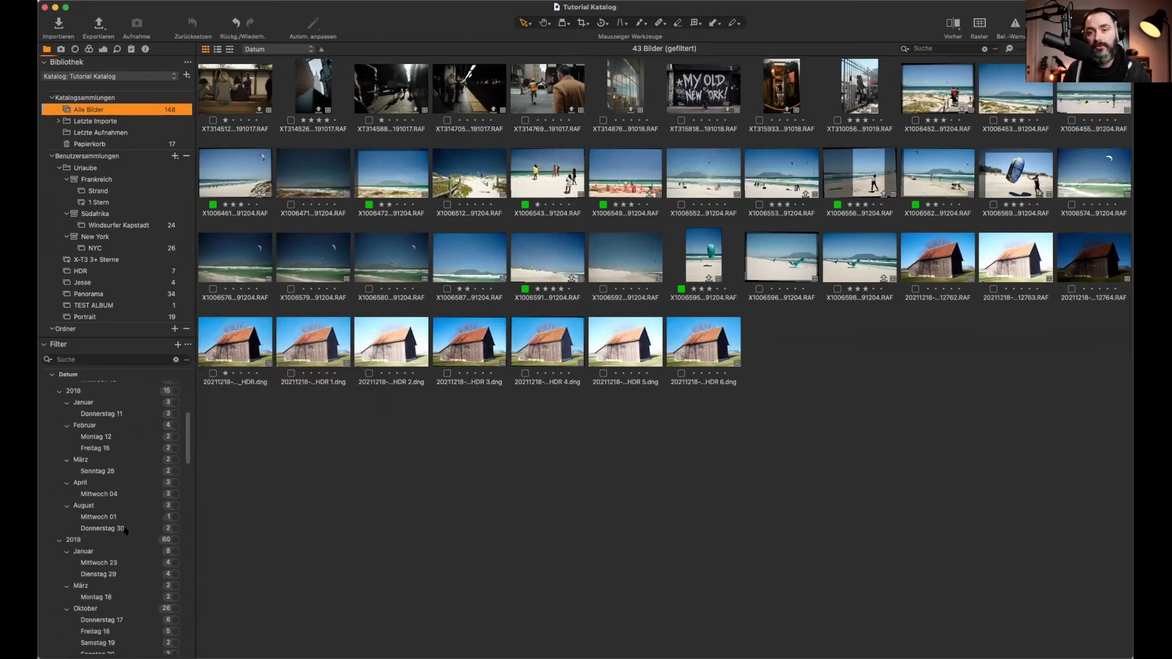
pyautogui.click(187, 345)
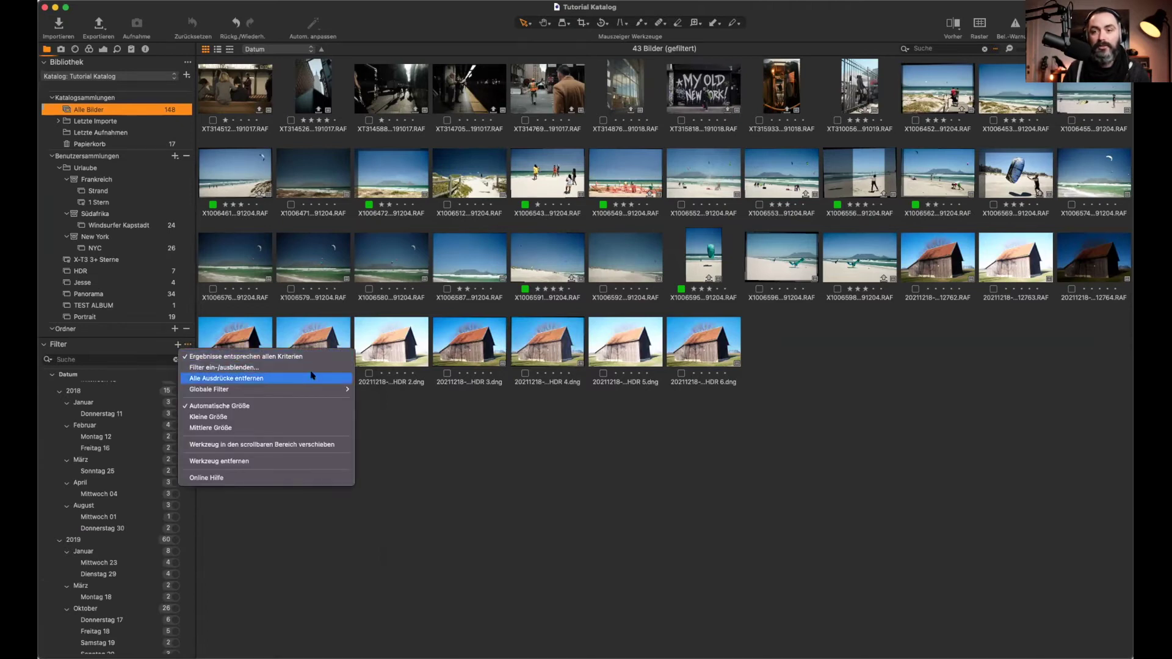
pyautogui.moveTo(285, 392)
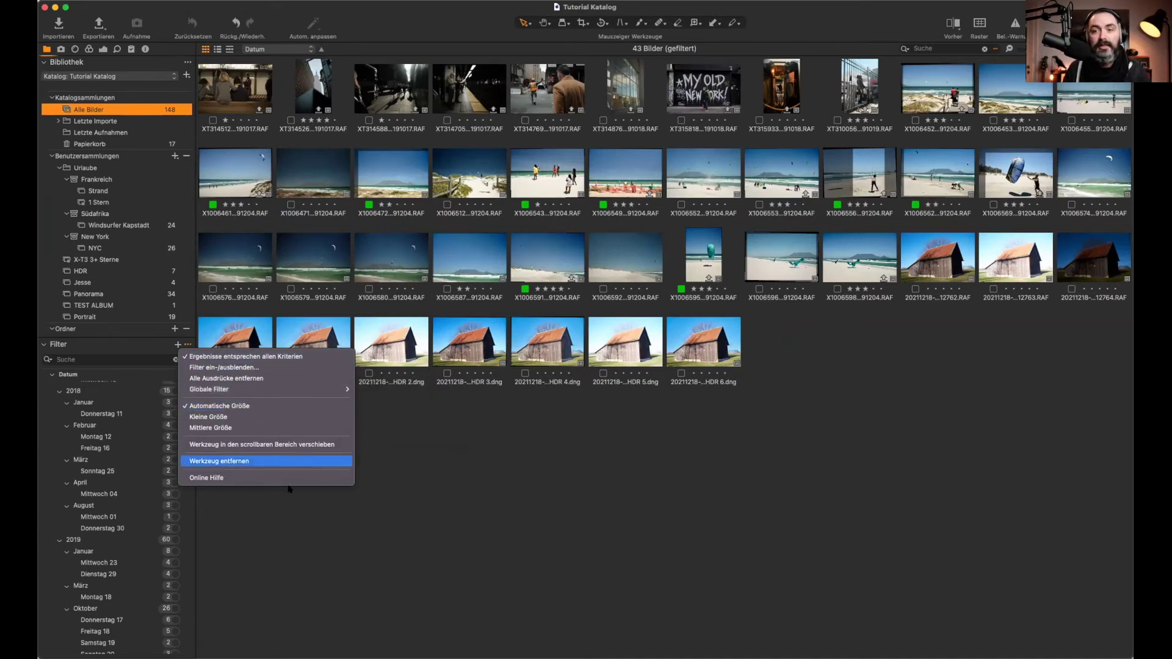
pyautogui.click(298, 513)
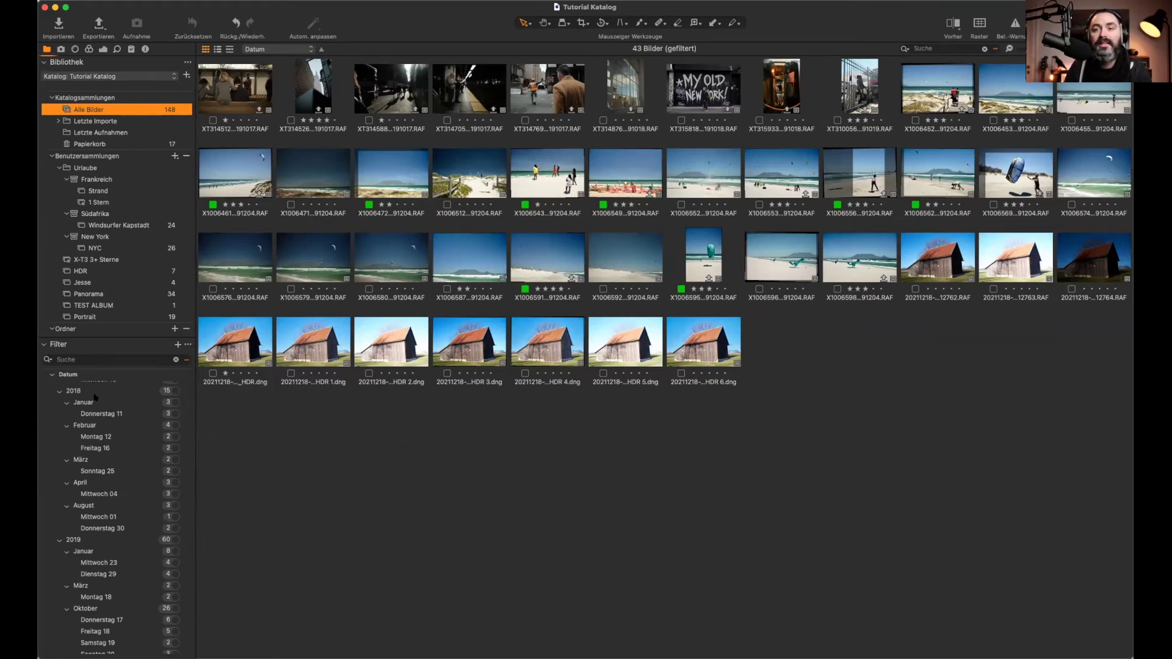
# Step: Collapse the Datum group among the filter criteria
pyautogui.scroll(3, 111, 412)
pyautogui.click(53, 421)
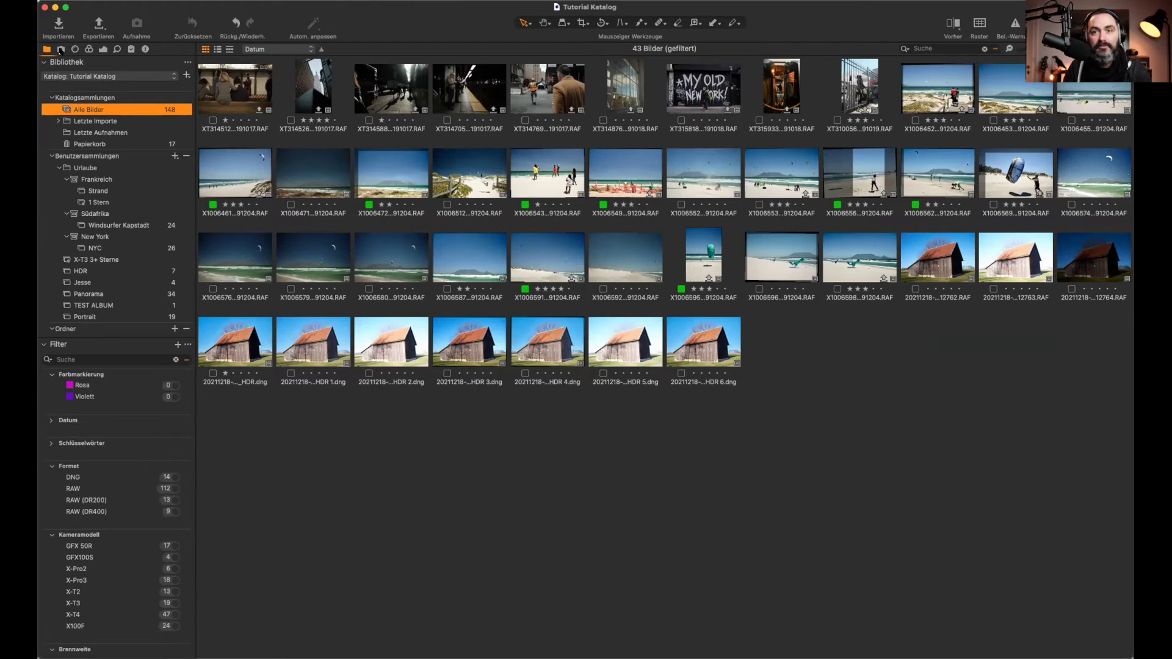
# Step: Show the capture tools and compare the exposure histograms of two beach photos and the "My Old New York" photo
pyautogui.click(60, 50)
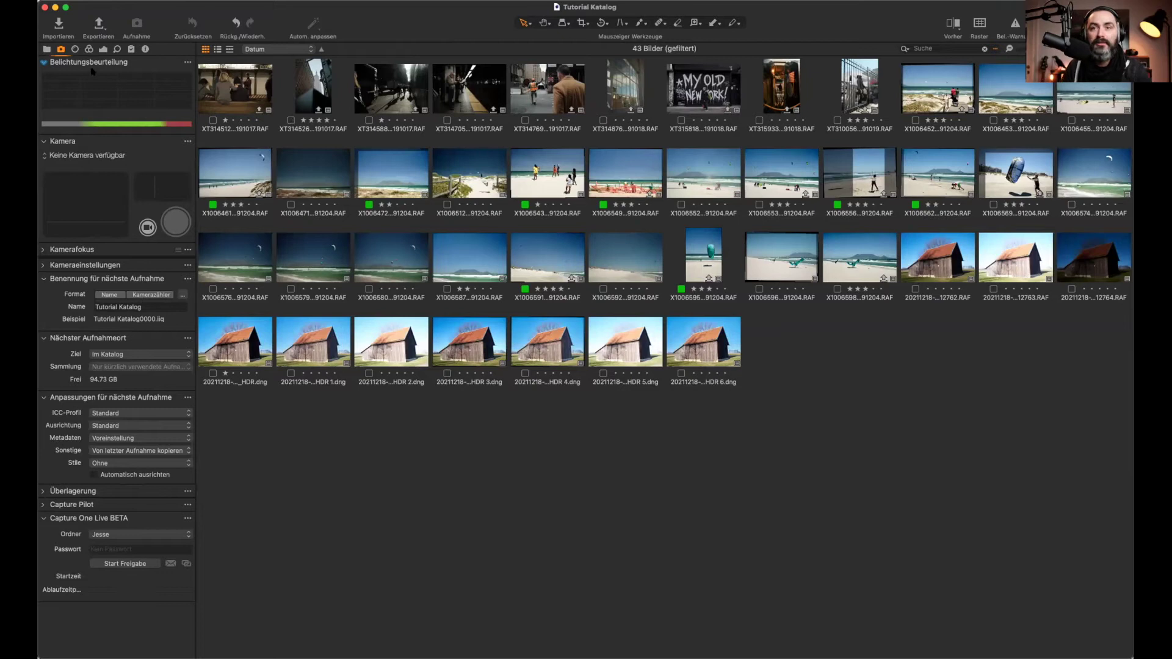
pyautogui.click(47, 49)
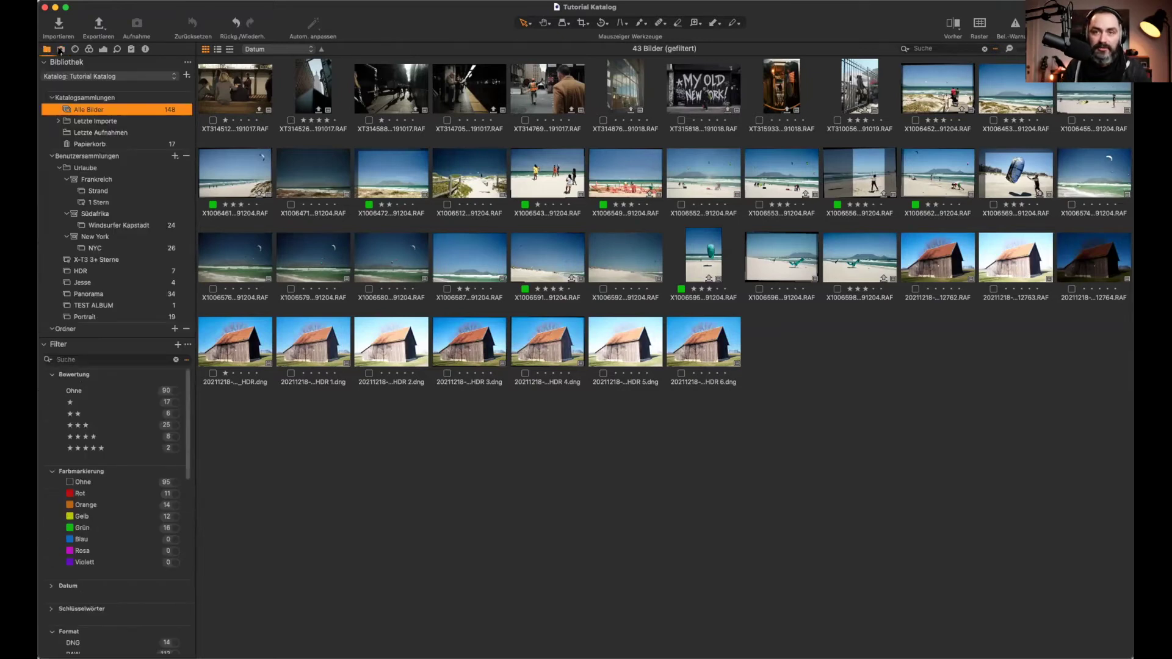
pyautogui.click(61, 49)
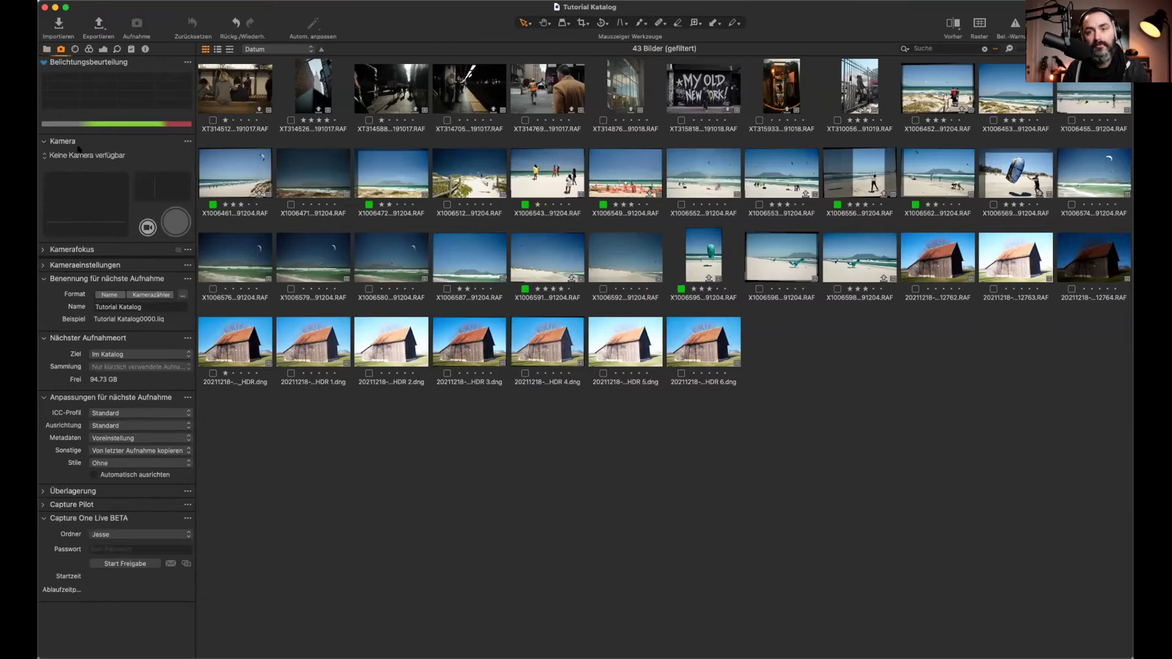
pyautogui.click(47, 48)
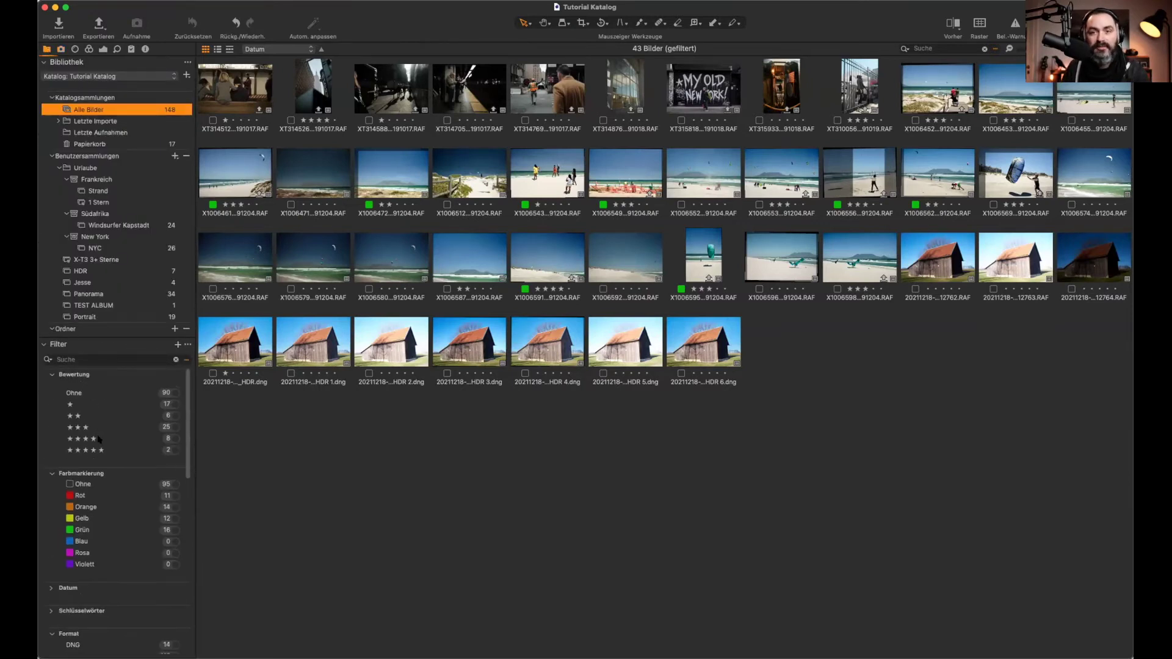
pyautogui.click(60, 50)
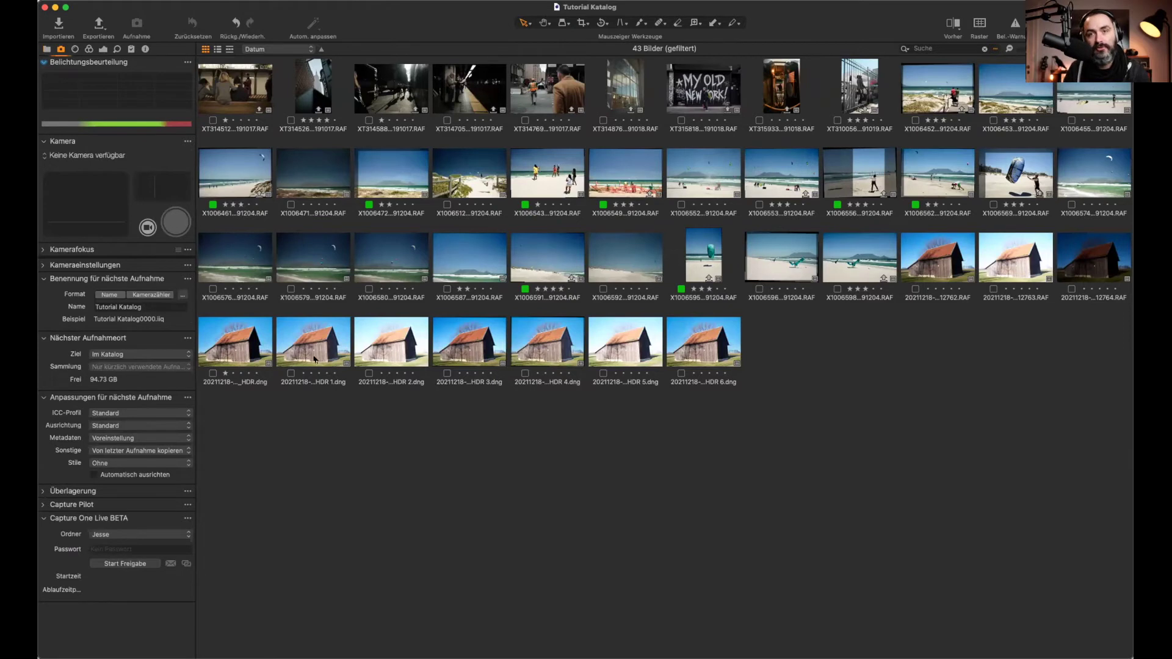
pyautogui.click(460, 263)
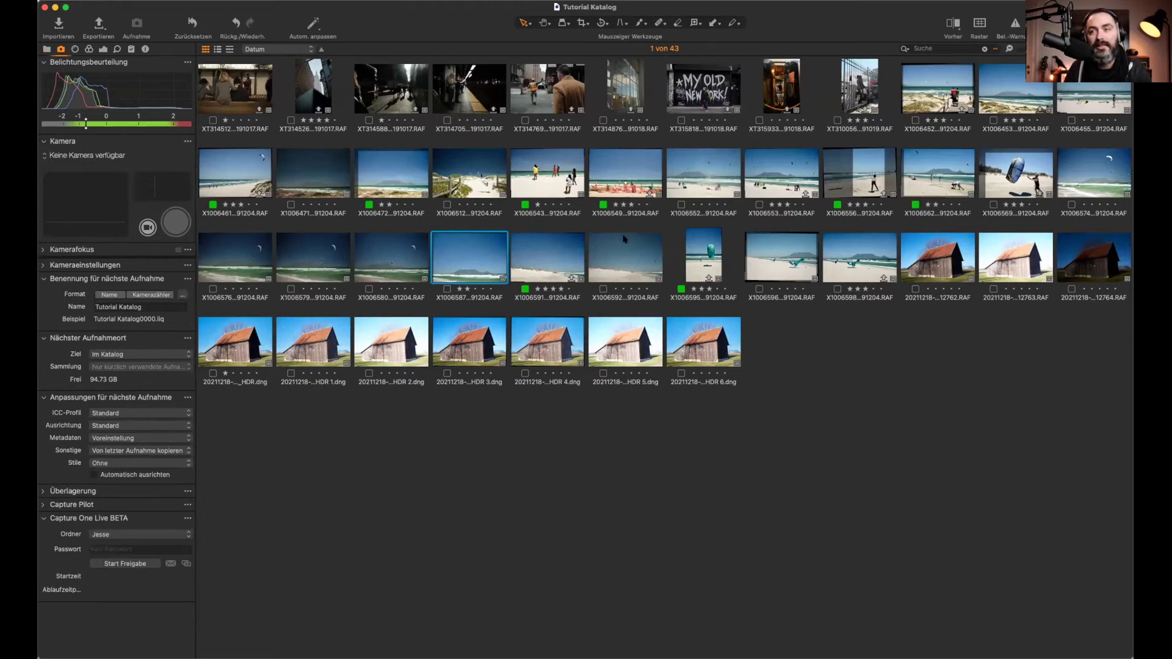
pyautogui.click(546, 174)
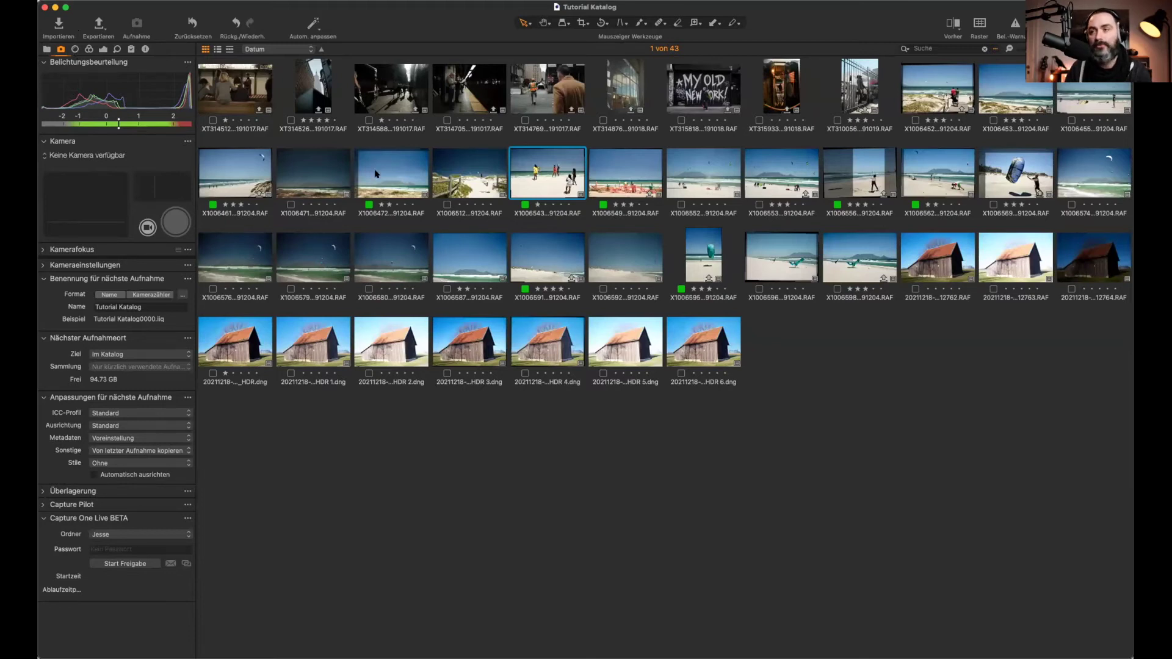
pyautogui.click(707, 86)
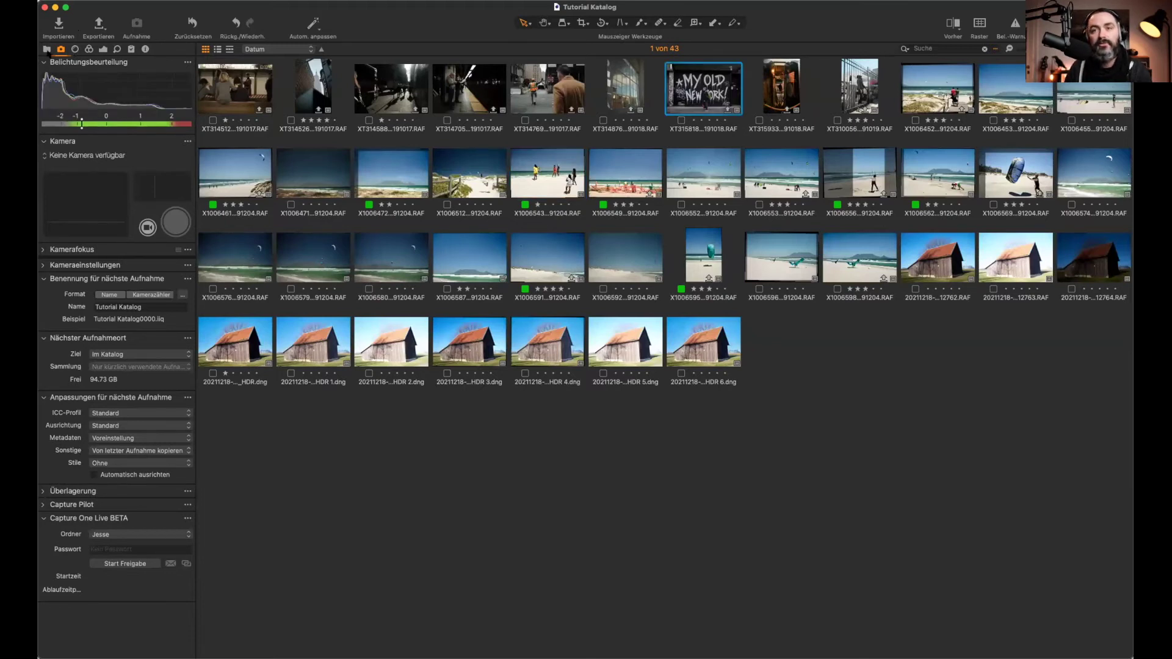
# Step: Open the "My Old New York" photo large with the lens correction tools and keep the Fujifilm Fujinon XF23mmF1.4 R profile
pyautogui.click(75, 49)
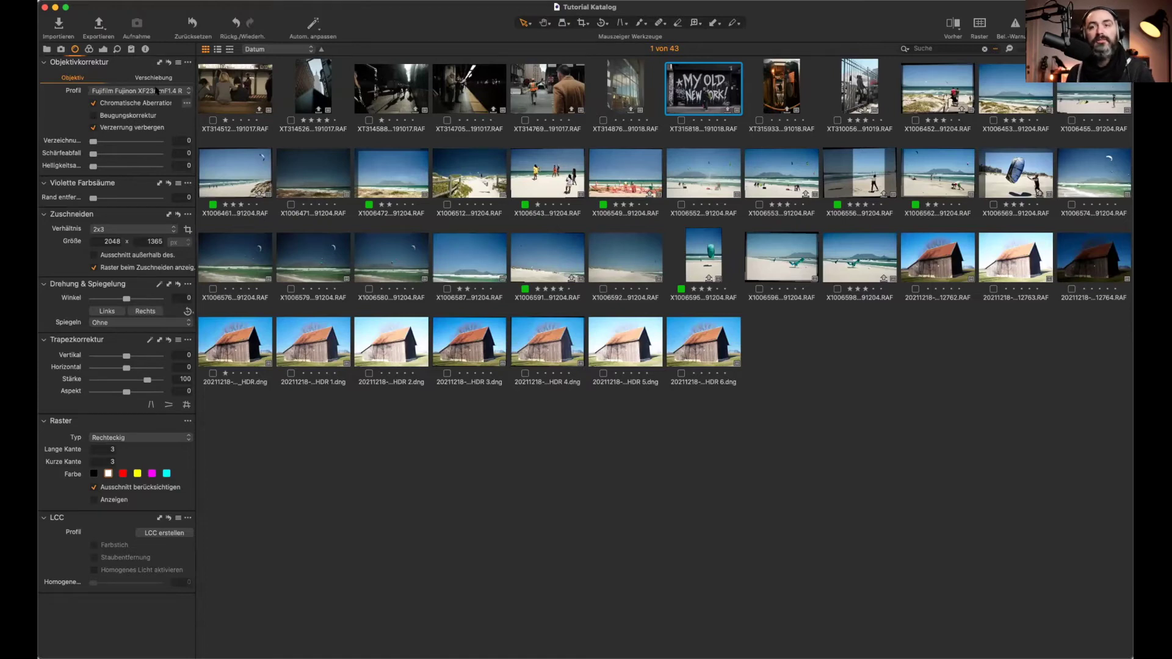
pyautogui.doubleClick(715, 92)
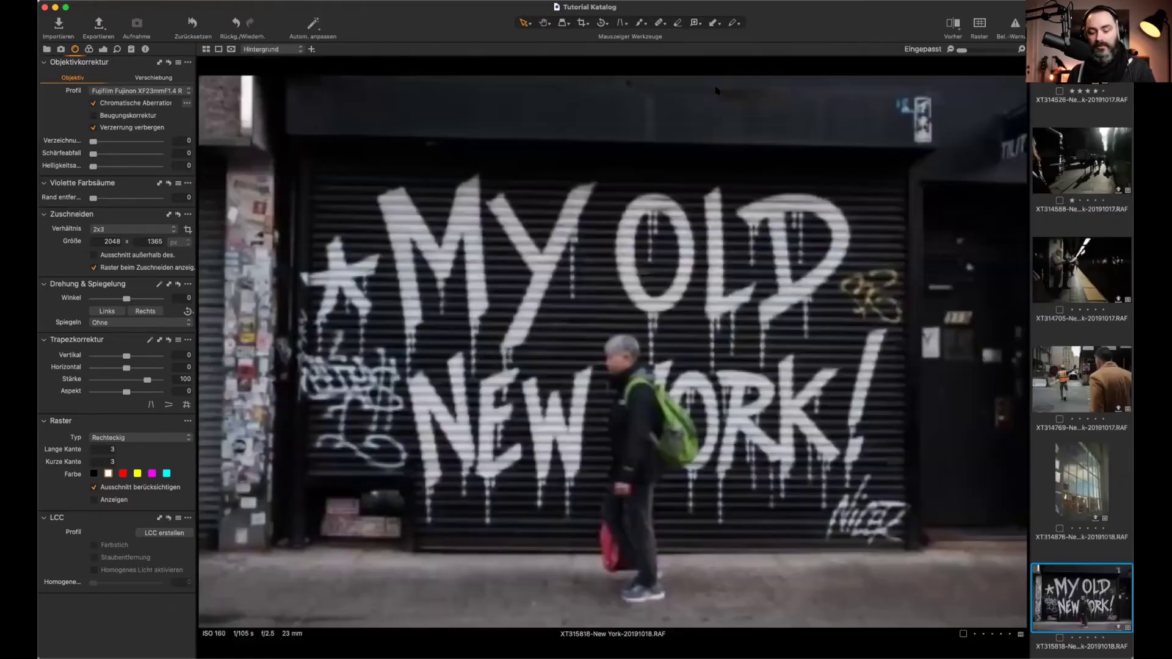
pyautogui.click(121, 90)
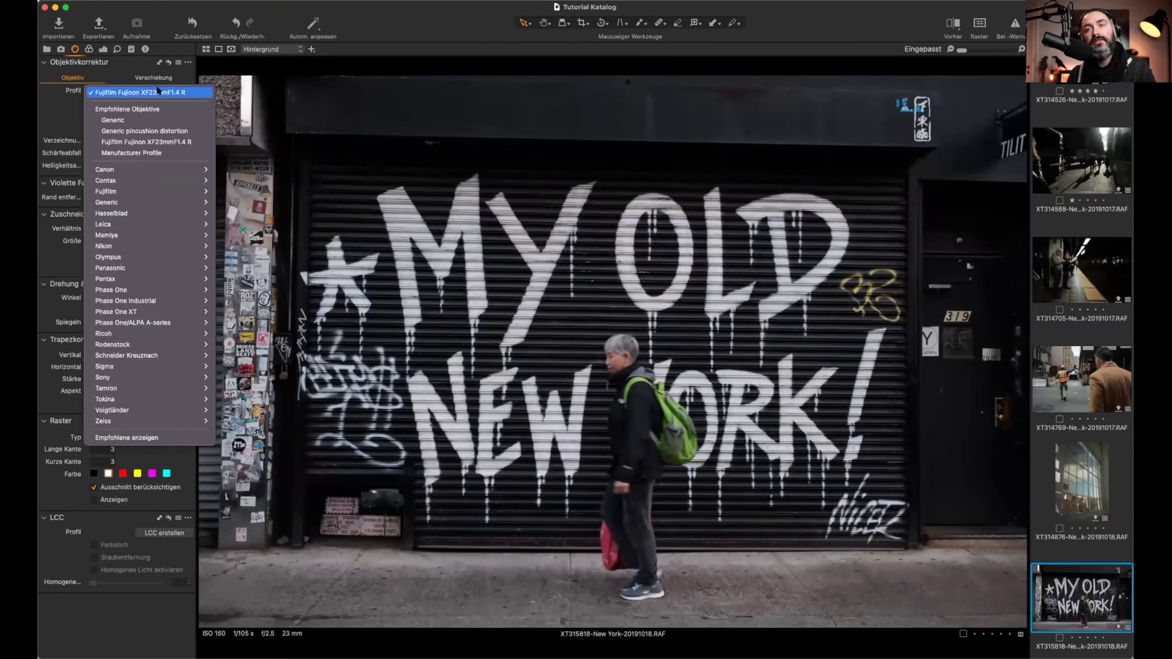
pyautogui.click(127, 95)
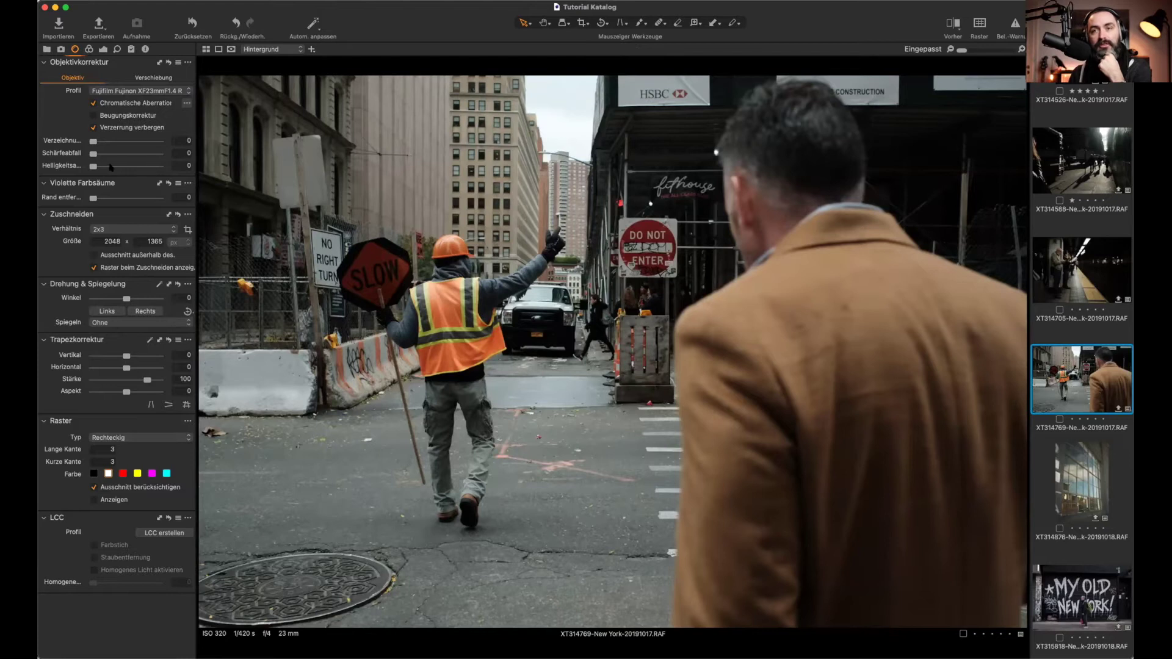
# Step: Try a light falloff correction of 120 and a sharpness falloff of 250 on the road worker photo, and reset both to 0
pyautogui.moveTo(92, 141)
pyautogui.mouseDown()
pyautogui.moveTo(161, 143)
pyautogui.moveTo(92, 142)
pyautogui.mouseUp()
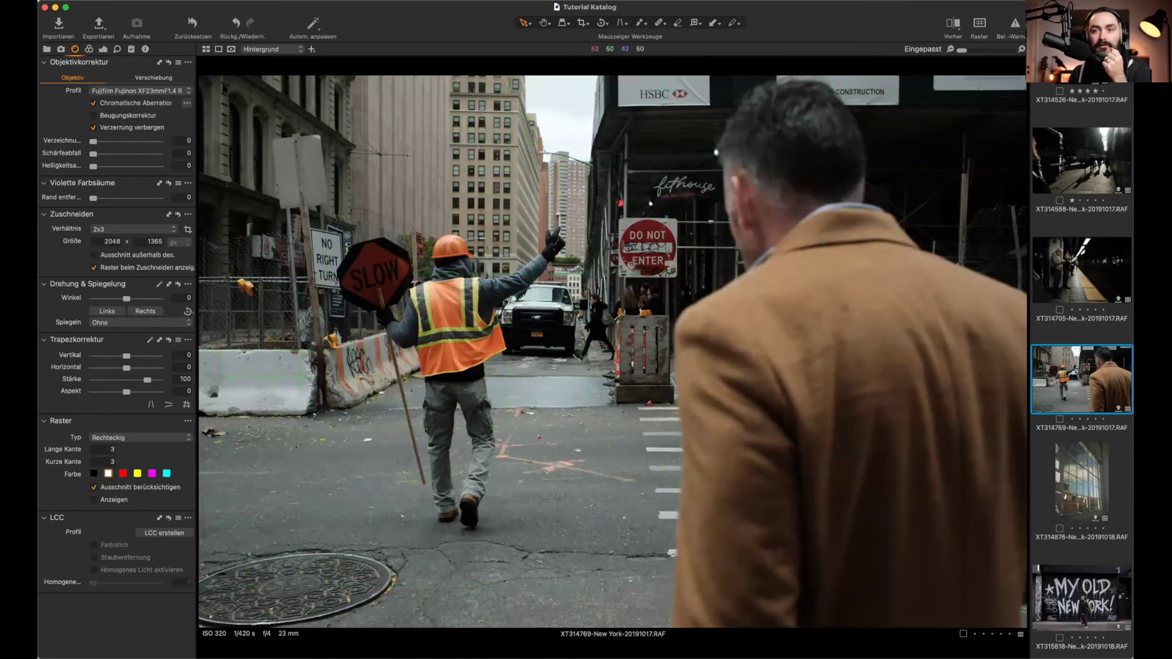
pyautogui.moveTo(95, 167); pyautogui.dragTo(168, 170)
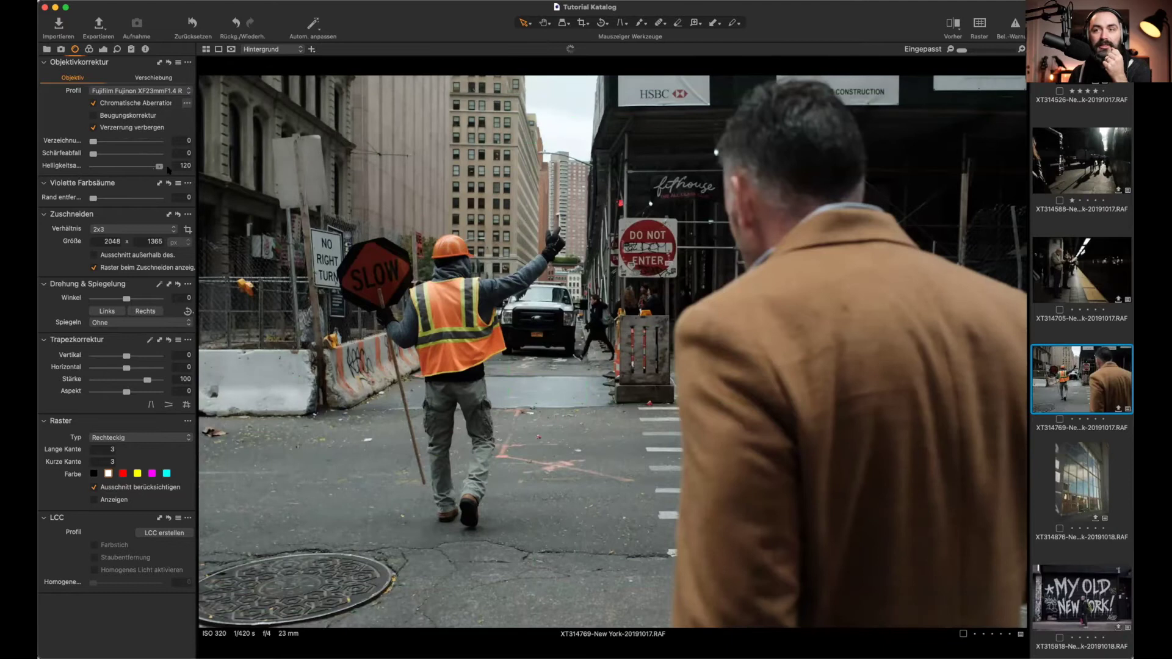
pyautogui.moveTo(93, 155); pyautogui.dragTo(164, 158)
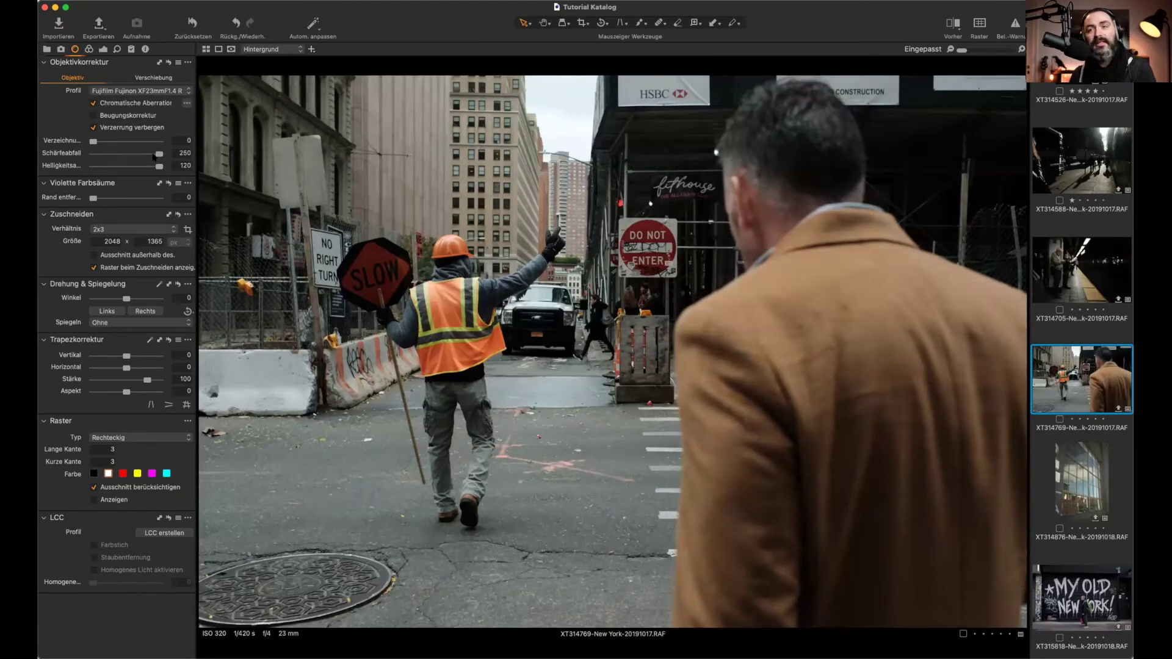
pyautogui.moveTo(104, 158); pyautogui.dragTo(89, 158)
pyautogui.click(91, 166)
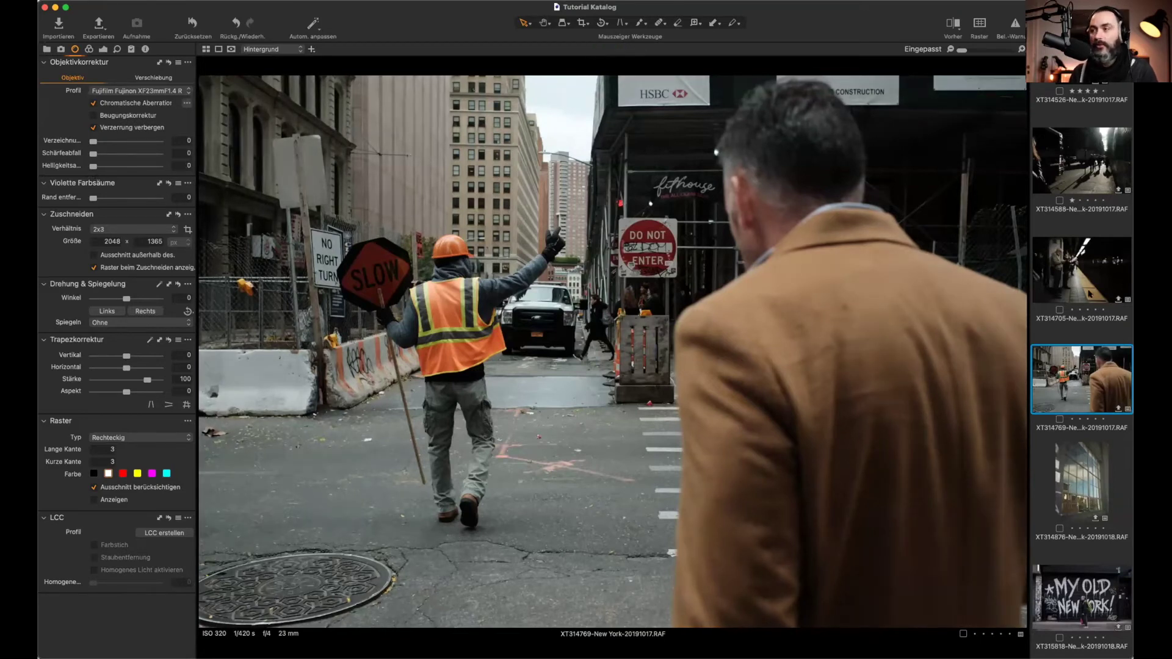
# Step: Open beach photo X1006452 and set its light falloff correction to 0 and to 120 for comparison
pyautogui.scroll(-6, 1090, 293)
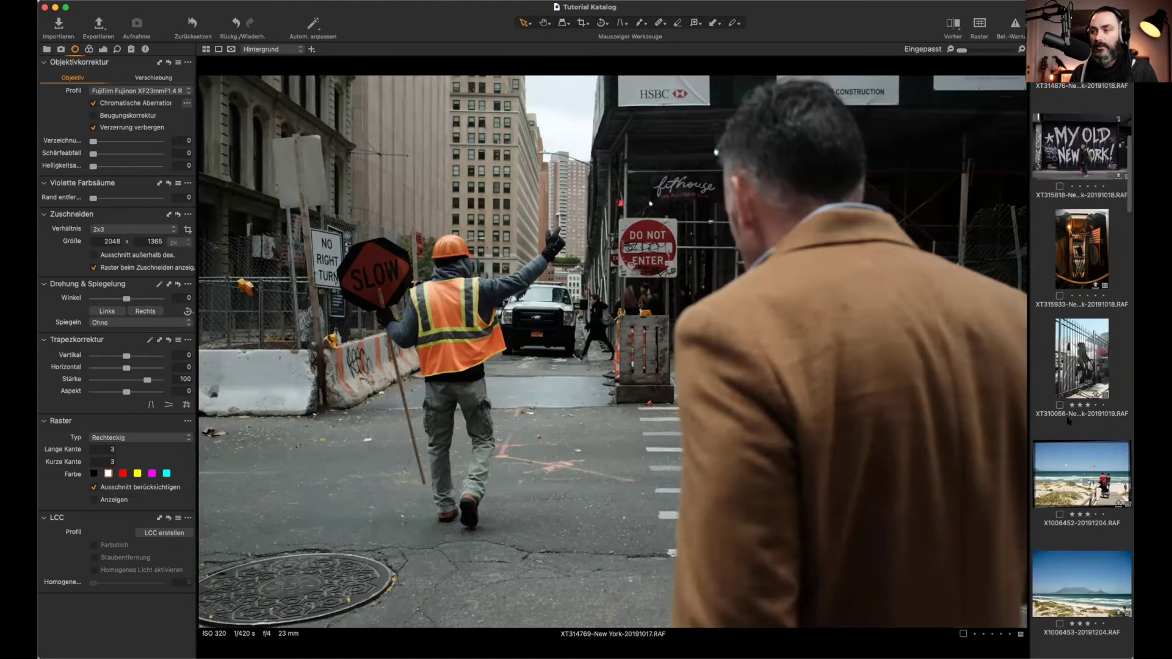
pyautogui.click(1076, 480)
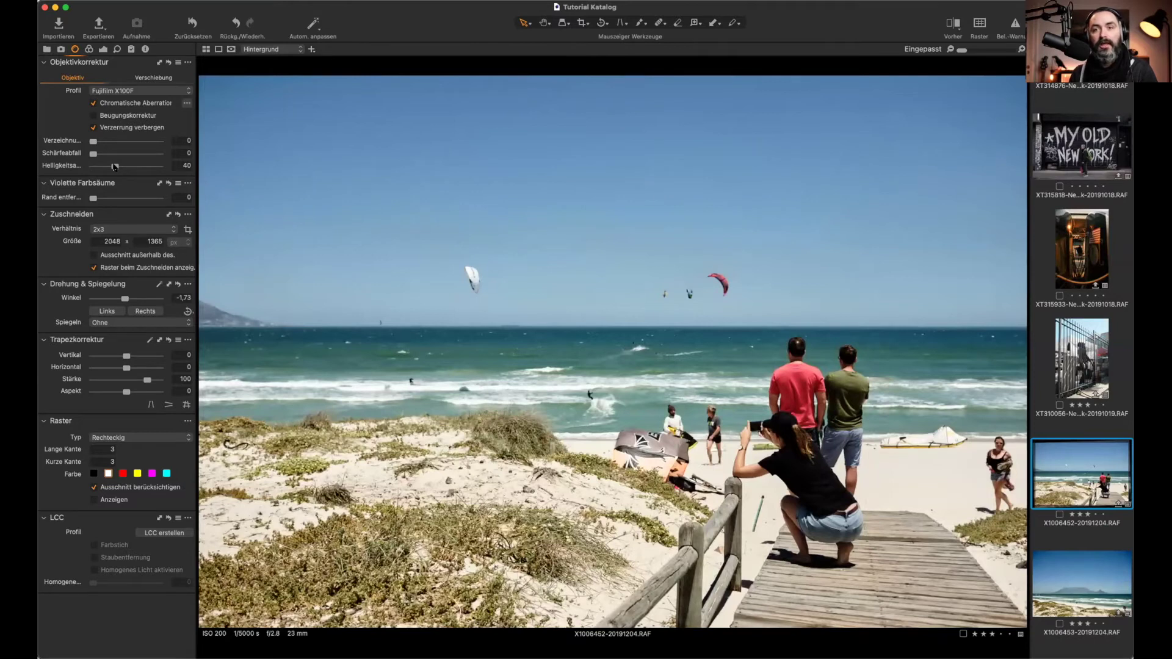
pyautogui.moveTo(115, 167); pyautogui.dragTo(70, 176)
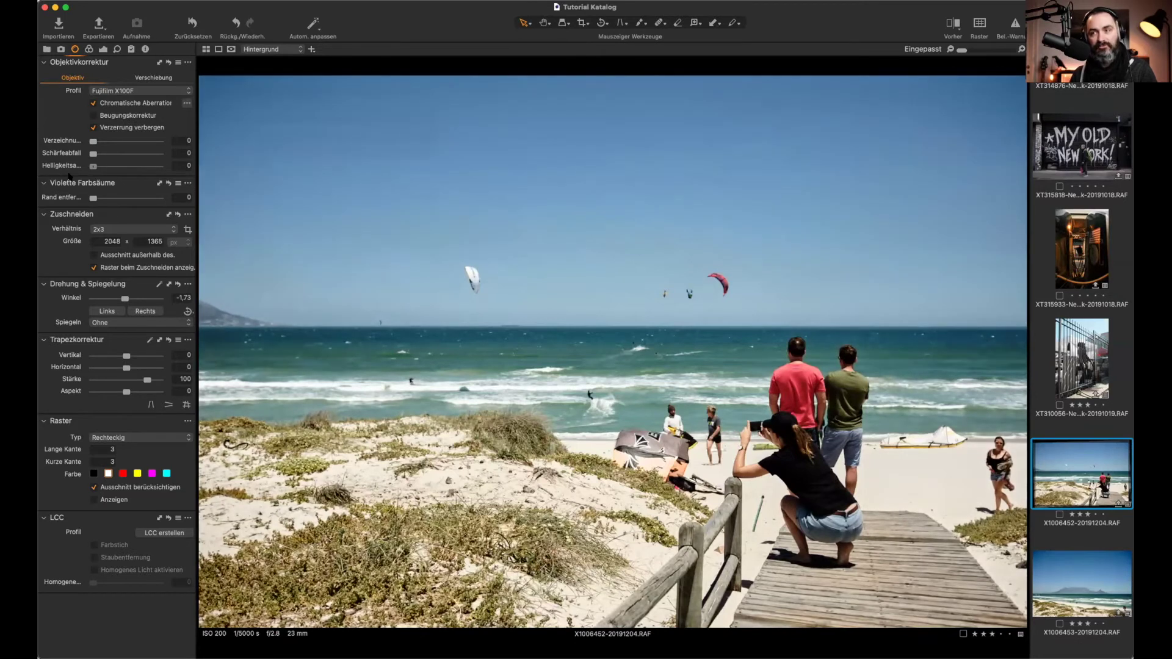
pyautogui.moveTo(93, 167); pyautogui.dragTo(178, 168)
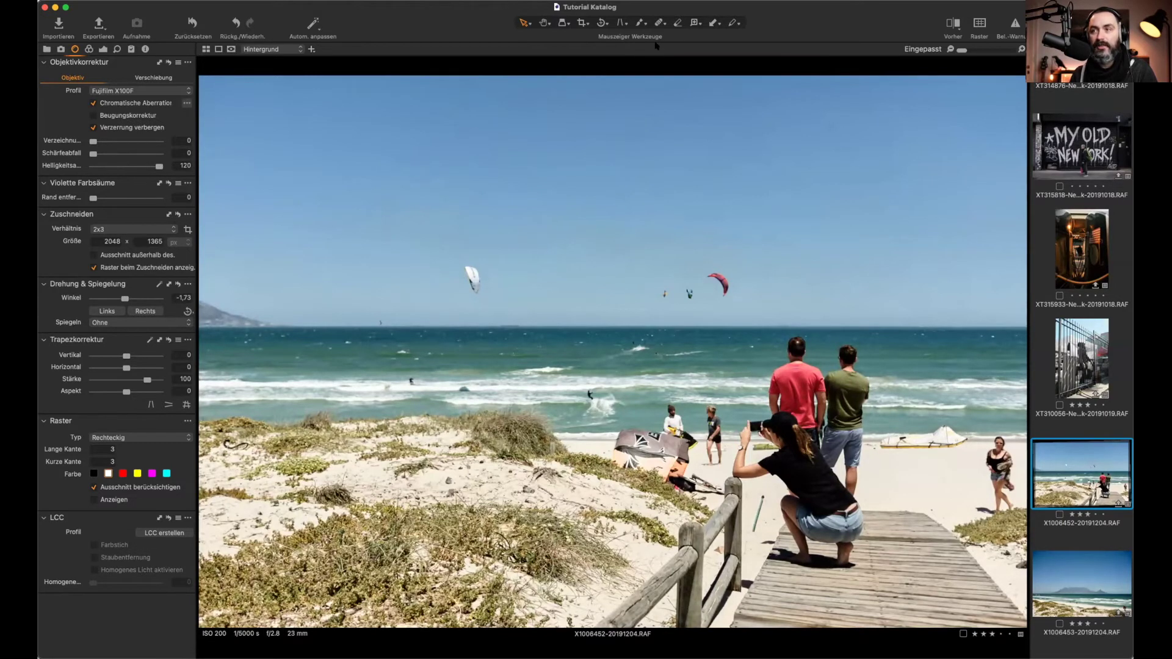
# Step: Place two colour readouts in the upper part of the beach photo's sky and set the light falloff correction to 105
pyautogui.click(698, 26)
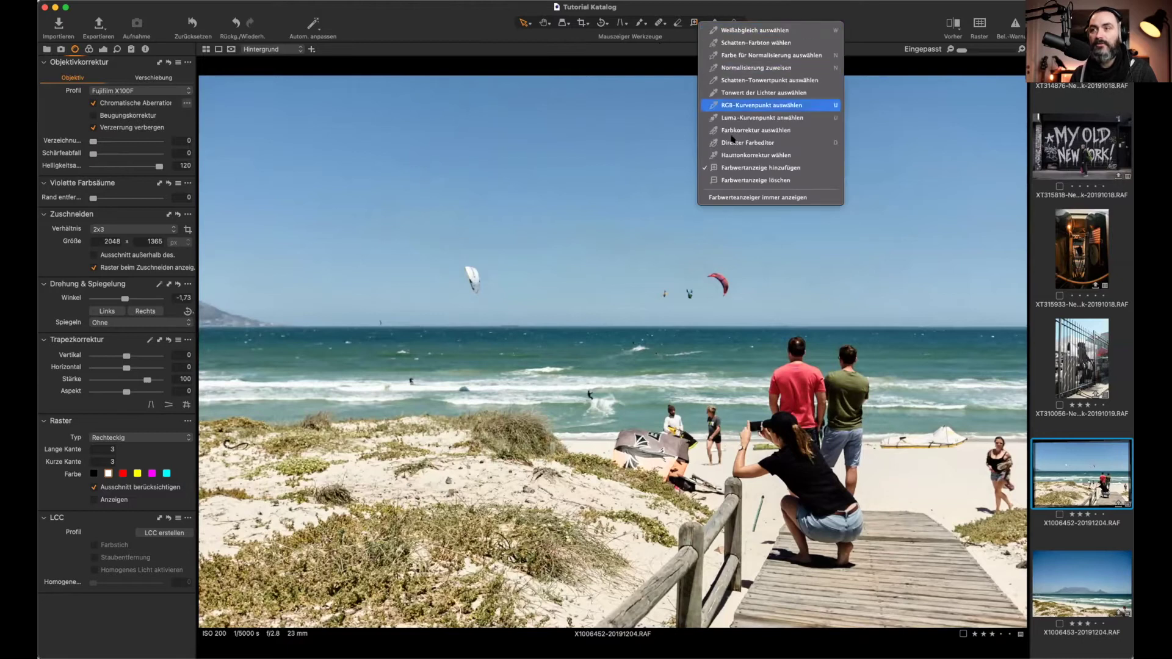
pyautogui.click(735, 172)
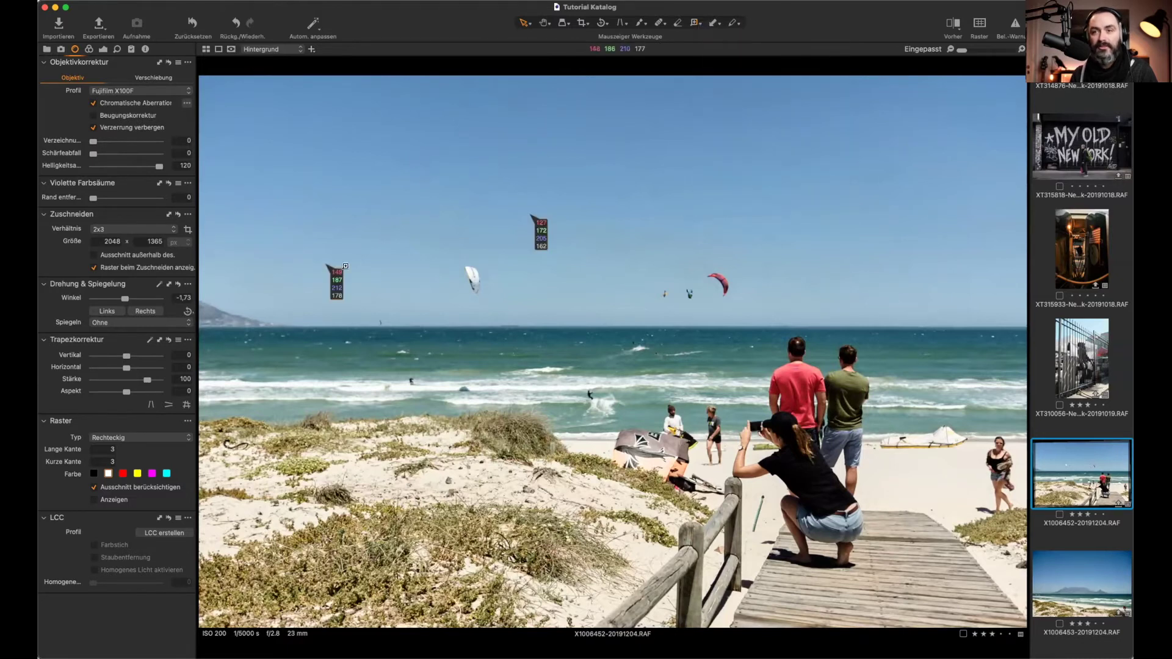
pyautogui.moveTo(346, 299); pyautogui.dragTo(236, 114)
pyautogui.moveTo(529, 215); pyautogui.dragTo(383, 119)
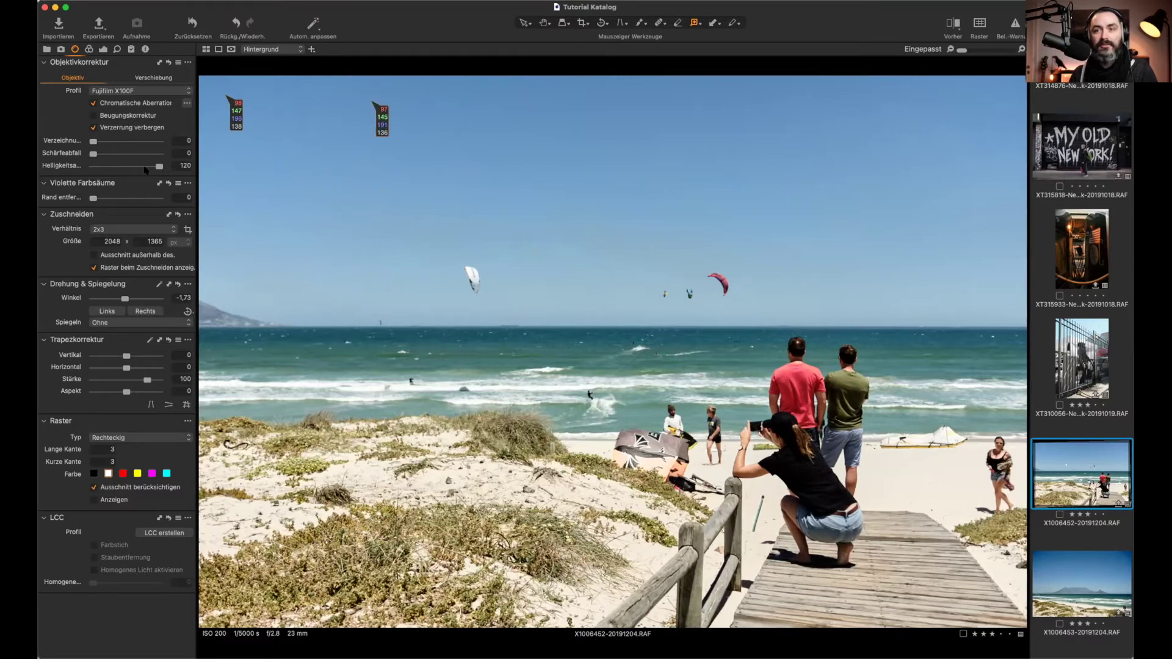
pyautogui.moveTo(158, 166)
pyautogui.mouseDown()
pyautogui.moveTo(109, 170)
pyautogui.moveTo(149, 170)
pyautogui.mouseUp()
pyautogui.click(524, 22)
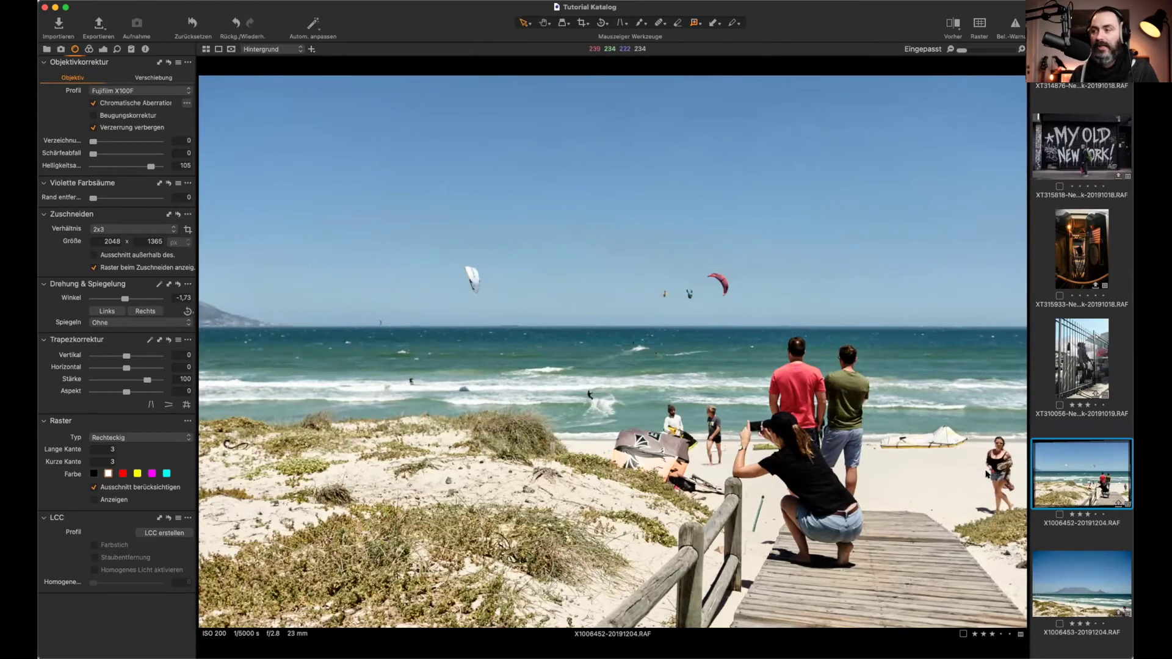
# Step: Activate cropping on the beach photo and look through the aspect ratios, keeping 2x3
pyautogui.click(582, 22)
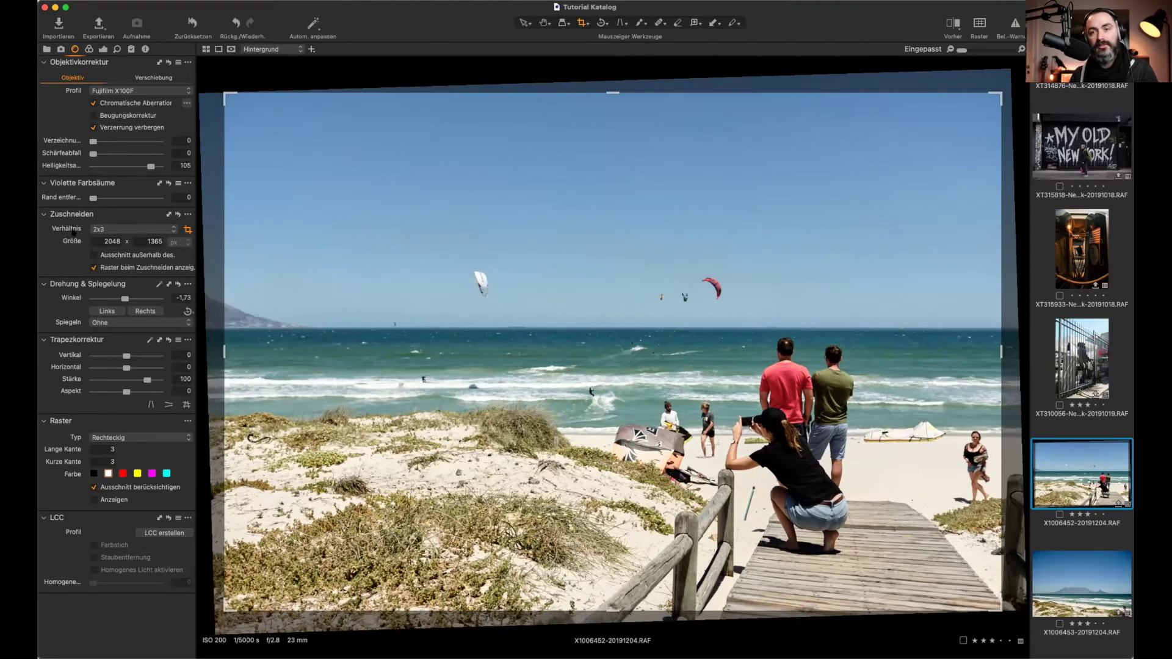
pyautogui.click(103, 230)
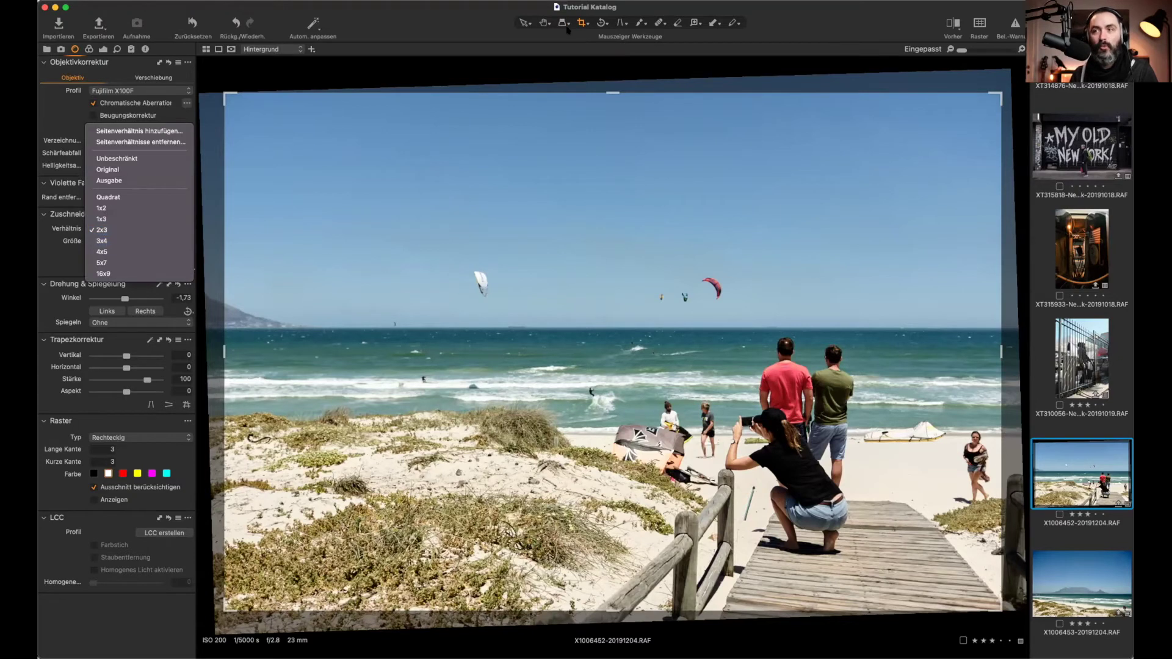
pyautogui.click(68, 259)
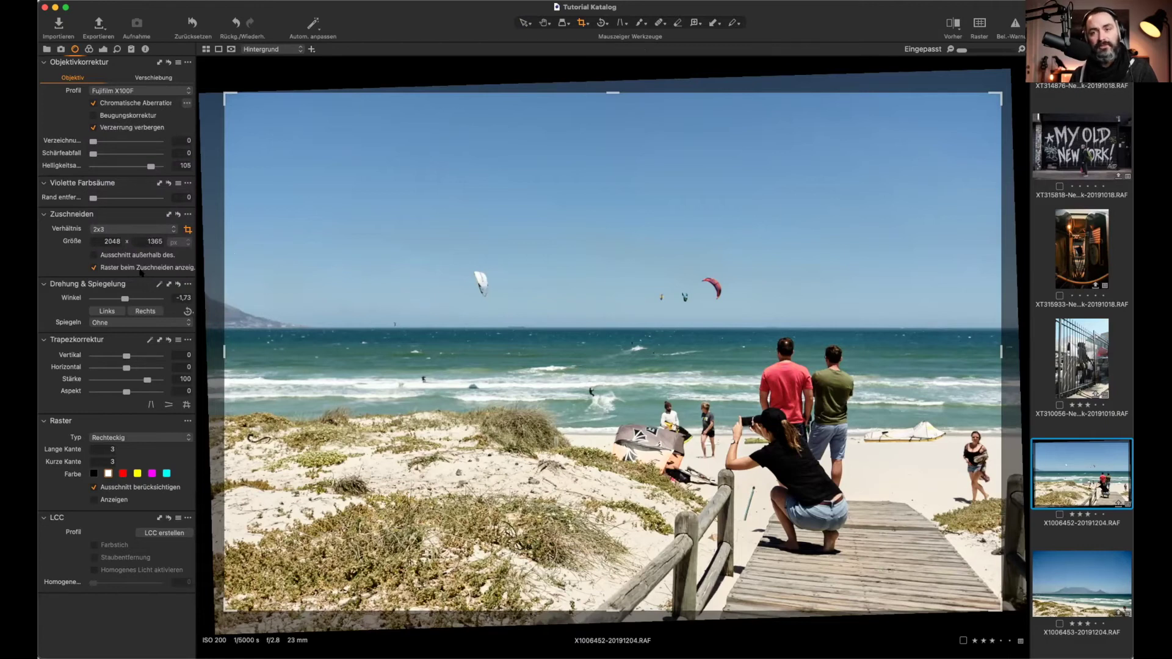
pyautogui.click(96, 272)
pyautogui.moveTo(224, 93)
pyautogui.mouseDown()
pyautogui.moveTo(239, 102)
pyautogui.moveTo(222, 87)
pyautogui.mouseUp()
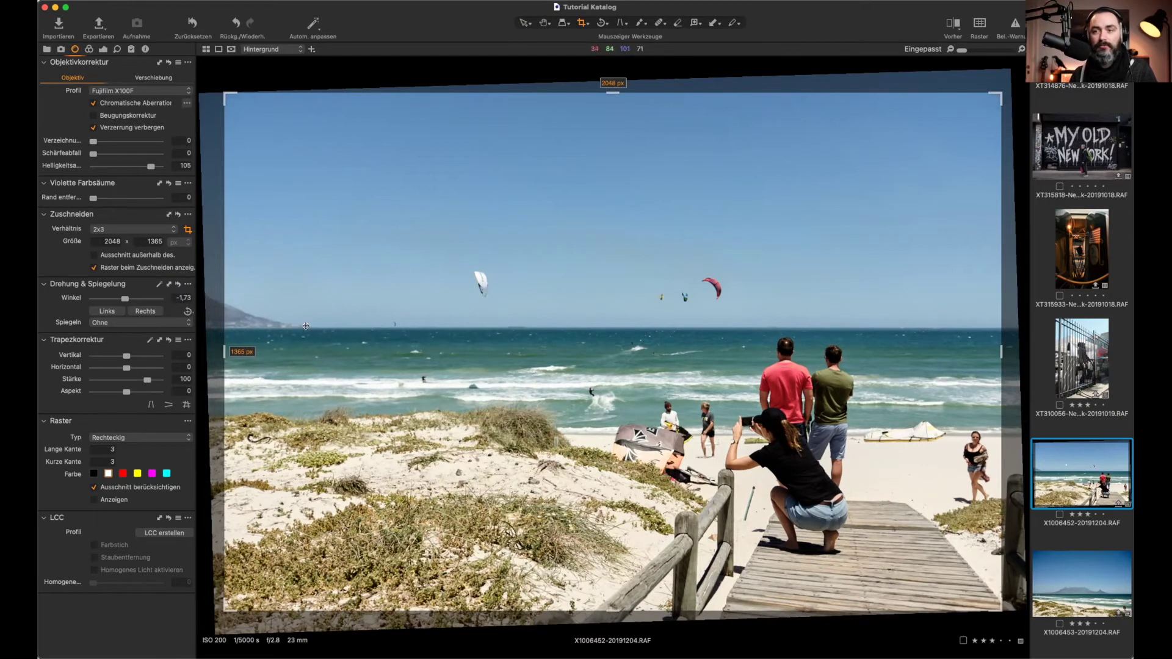
# Step: Reset the beach photo's rotation angle to 0
pyautogui.moveTo(125, 297); pyautogui.dragTo(129, 299)
pyautogui.doubleClick(129, 298)
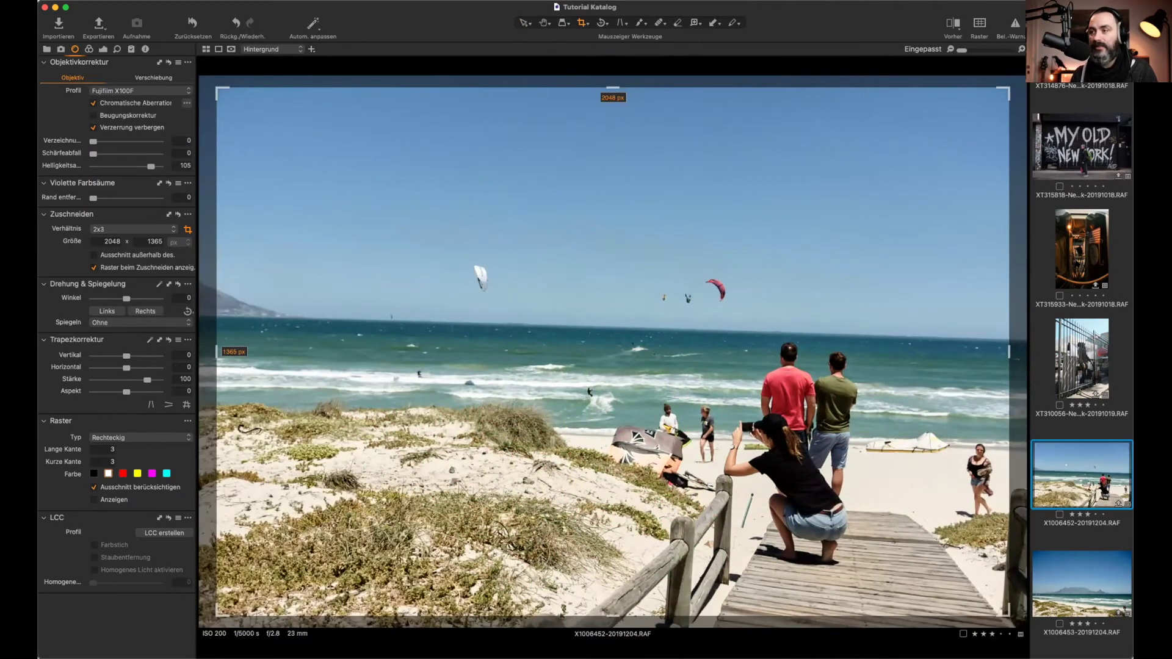
# Step: Rotate the subway train photo XT315933 to the left through a full turn and mirror it horizontally
pyautogui.press('Up')
pyautogui.press('Up')
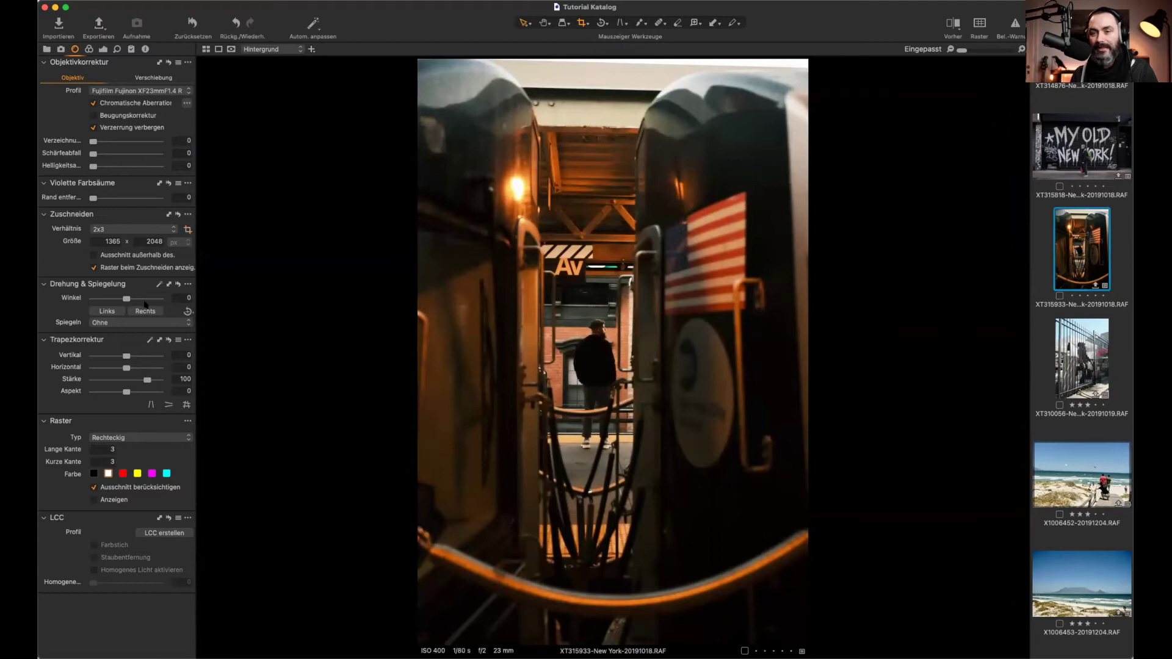
pyautogui.click(115, 310)
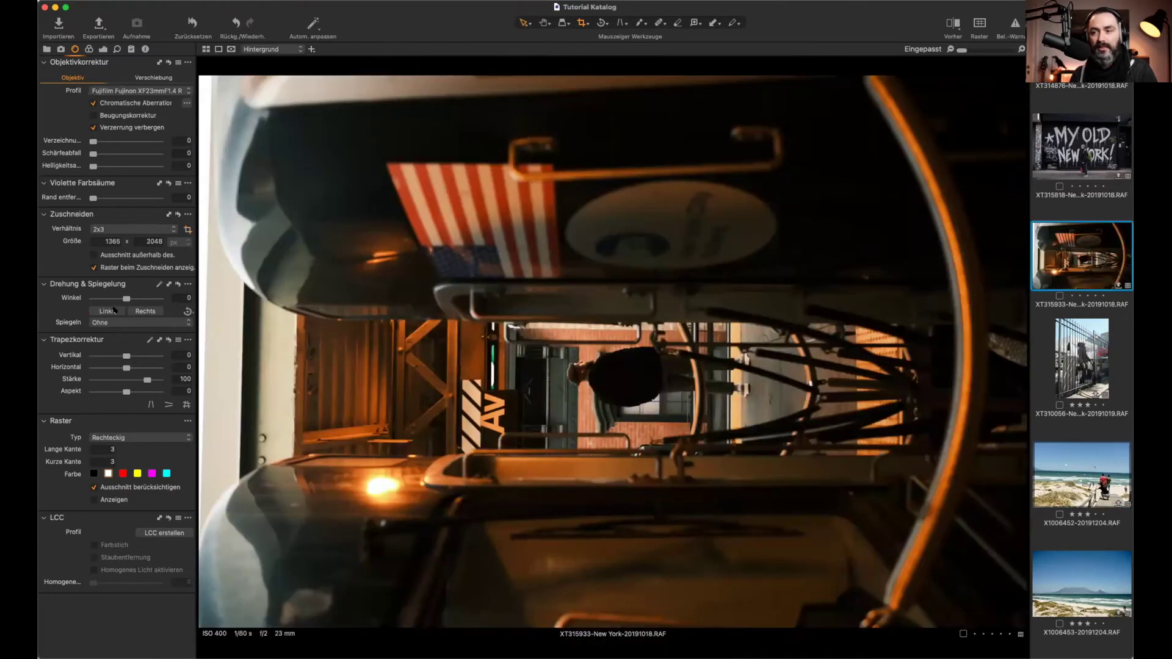
pyautogui.click(115, 311)
pyautogui.click(114, 310)
pyautogui.click(114, 310)
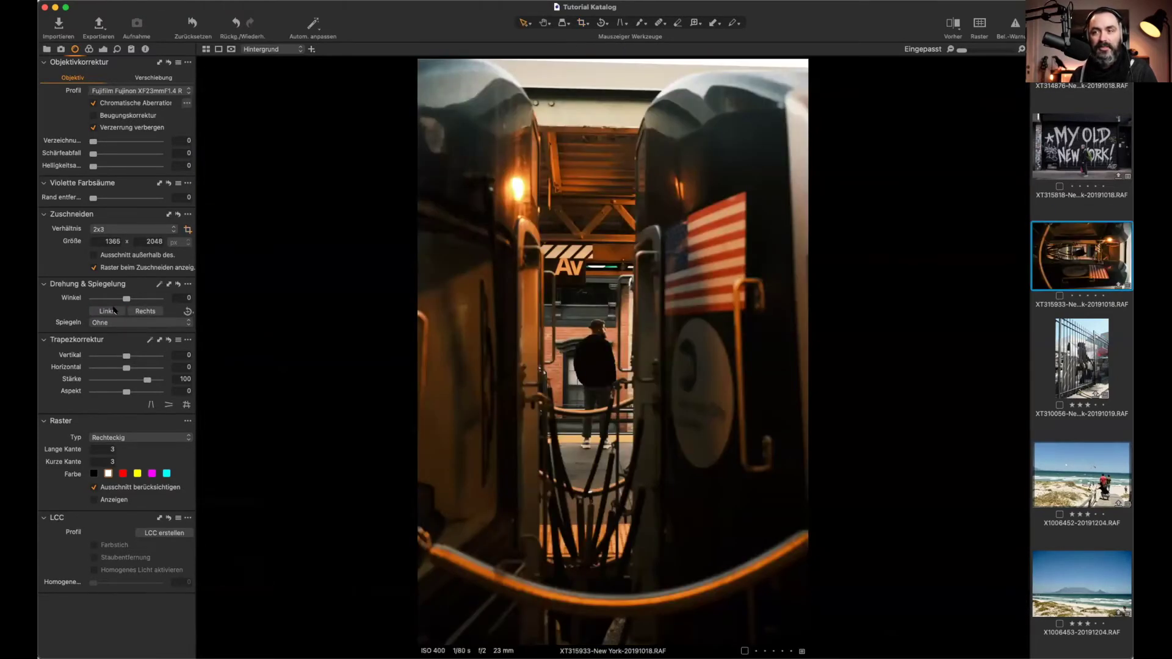
pyautogui.click(147, 322)
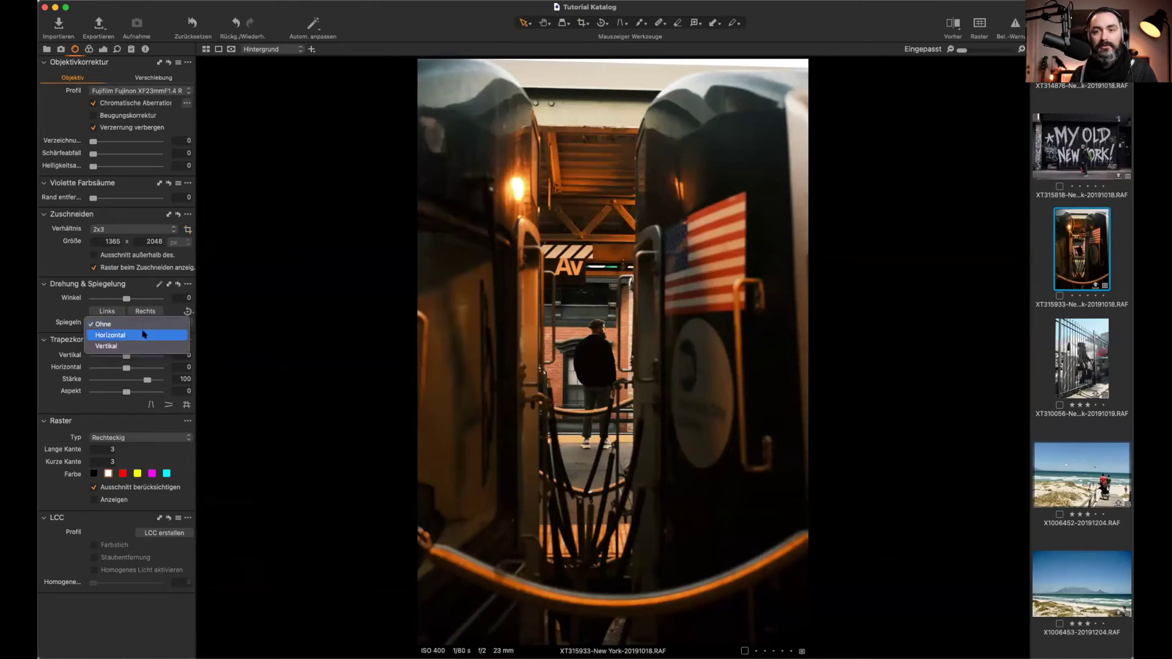
pyautogui.click(143, 335)
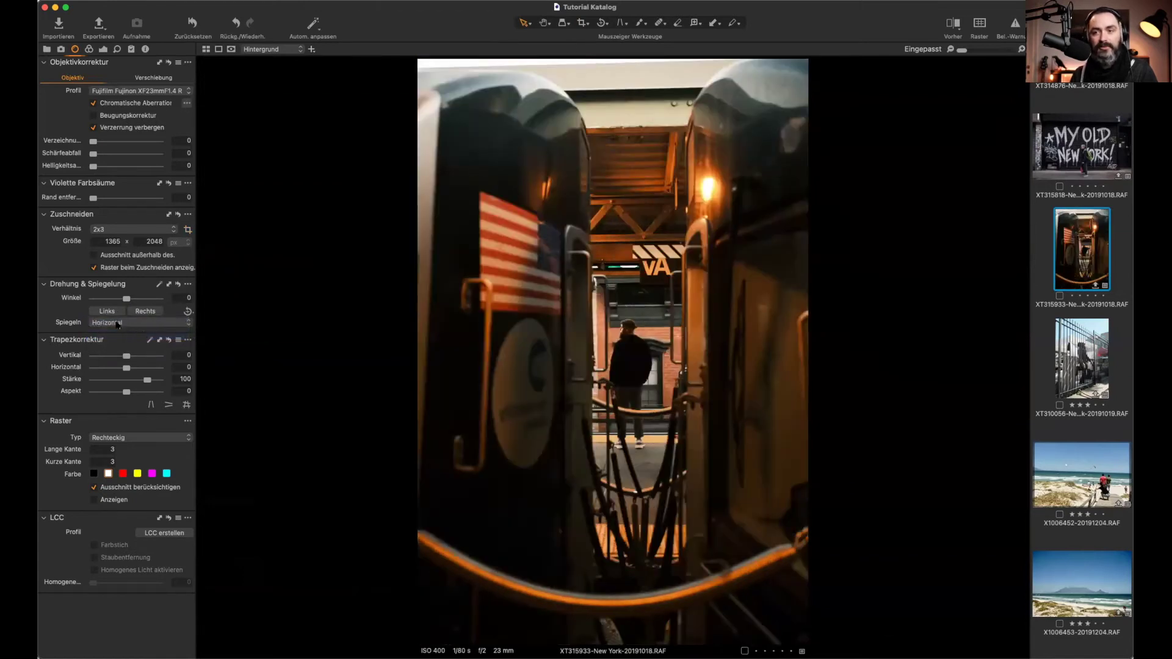
# Step: Set the subway train photo's mirroring to Ohne and briefly show the vertical keystone correction guides
pyautogui.click(119, 323)
pyautogui.click(116, 310)
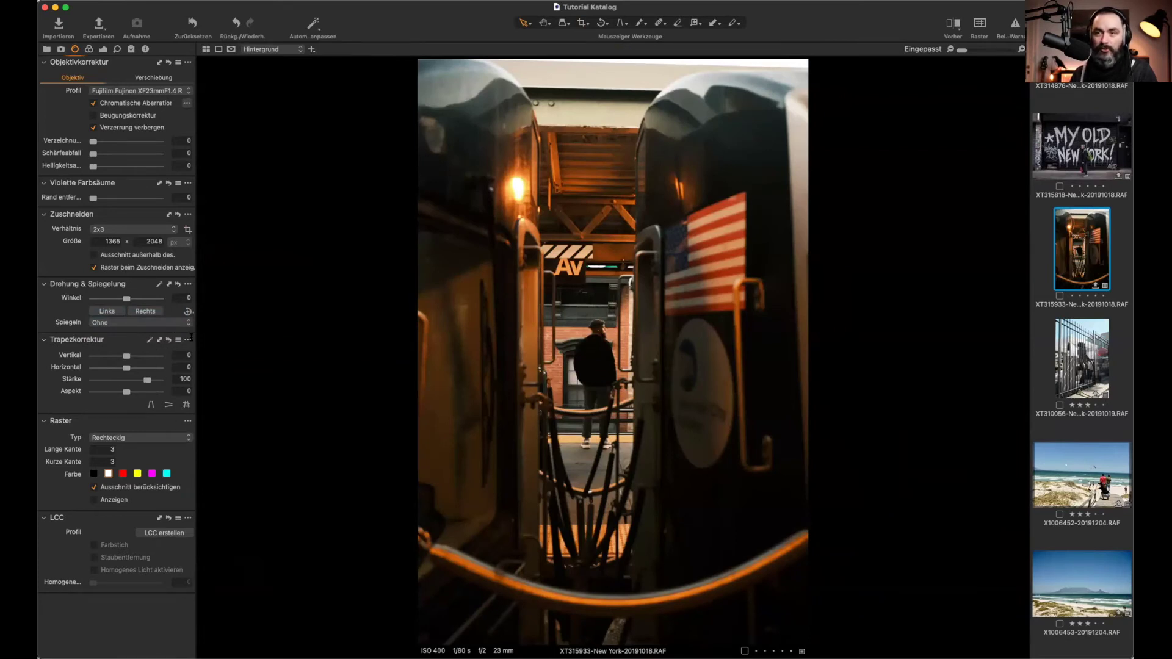
pyautogui.click(151, 405)
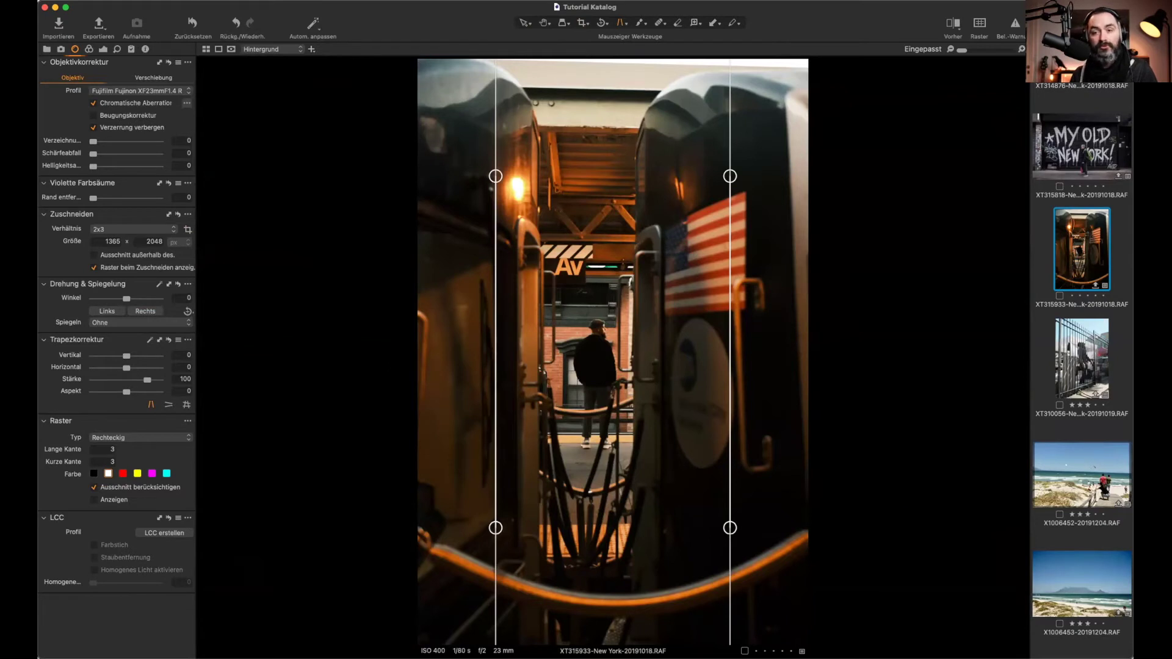
pyautogui.click(524, 24)
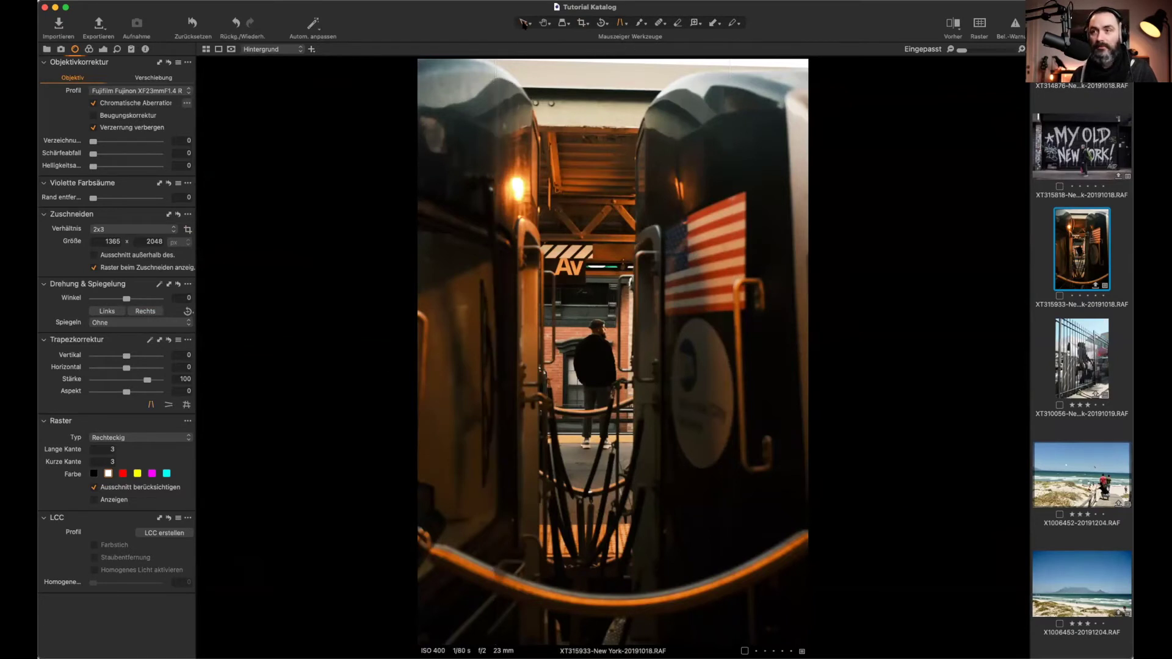
# Step: Show the grid over the subway train photo as Goldener Schnitt and change its type to Fibonacci-Spirale
pyautogui.click(103, 439)
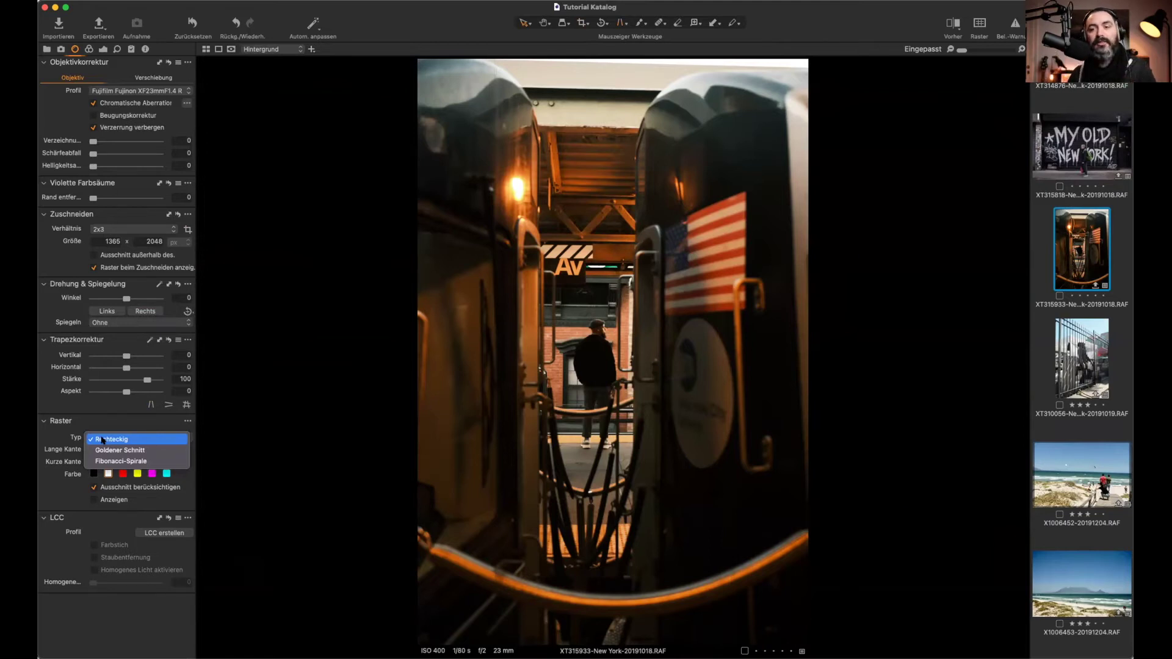
pyautogui.click(123, 450)
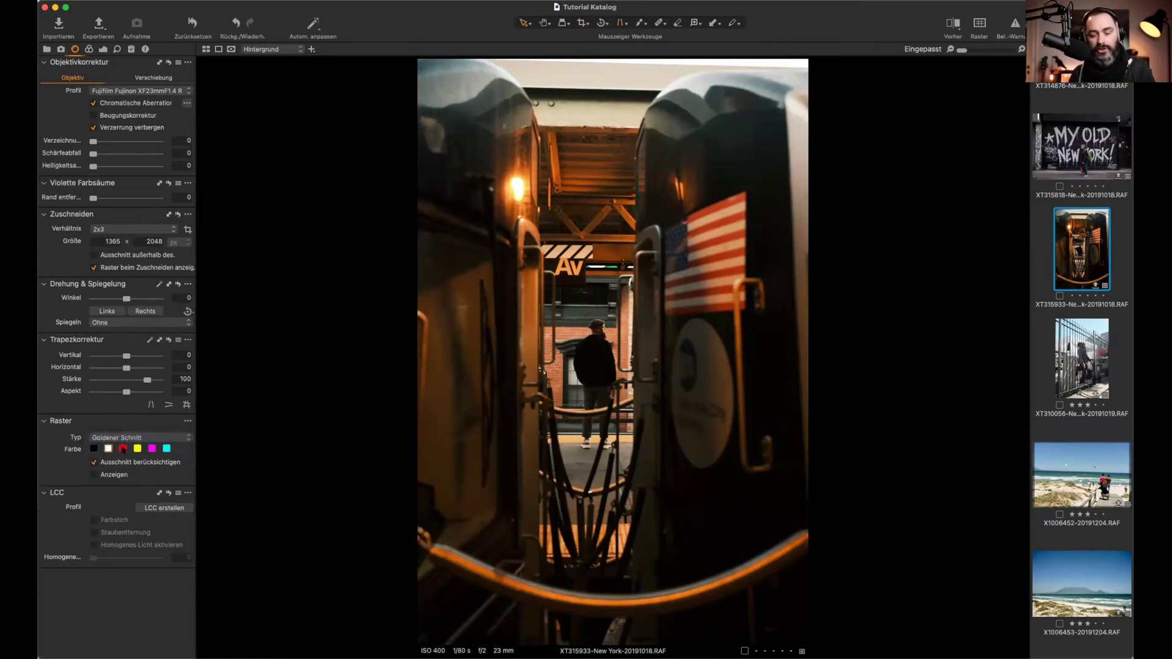
pyautogui.press('super+g')
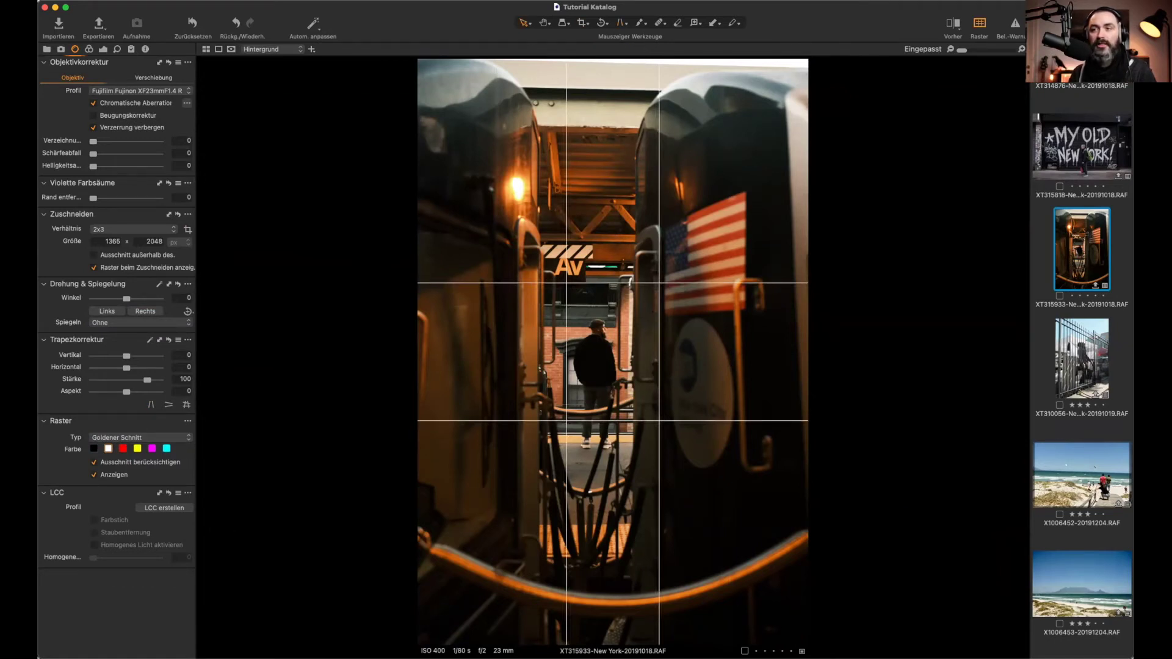
pyautogui.click(140, 438)
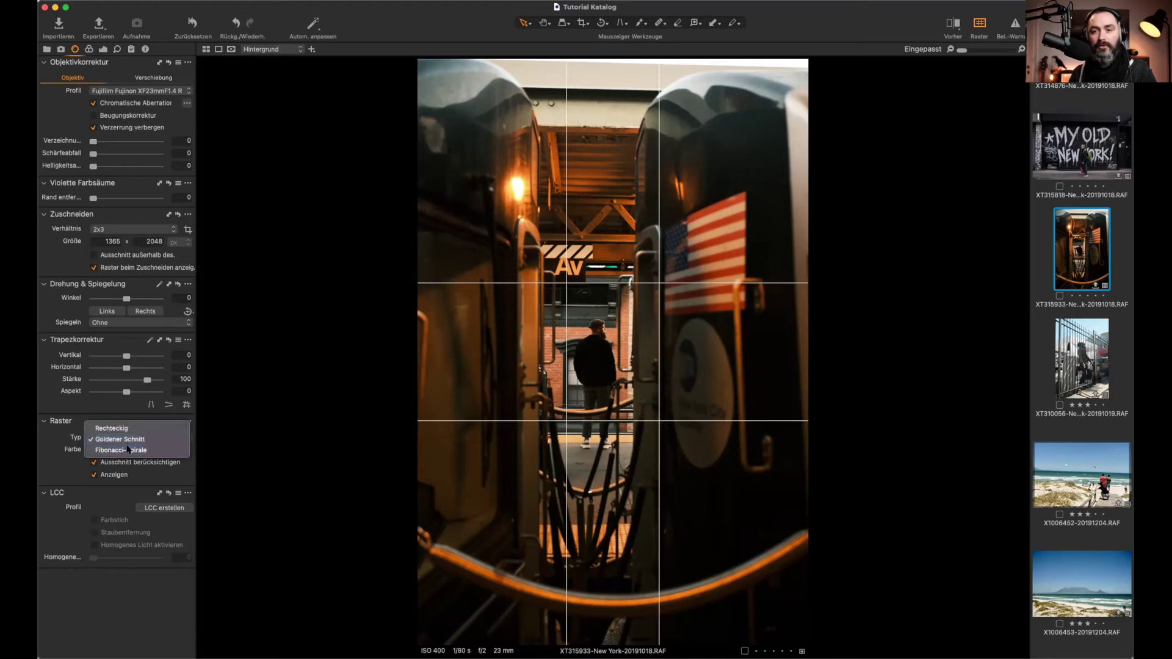
pyautogui.click(131, 450)
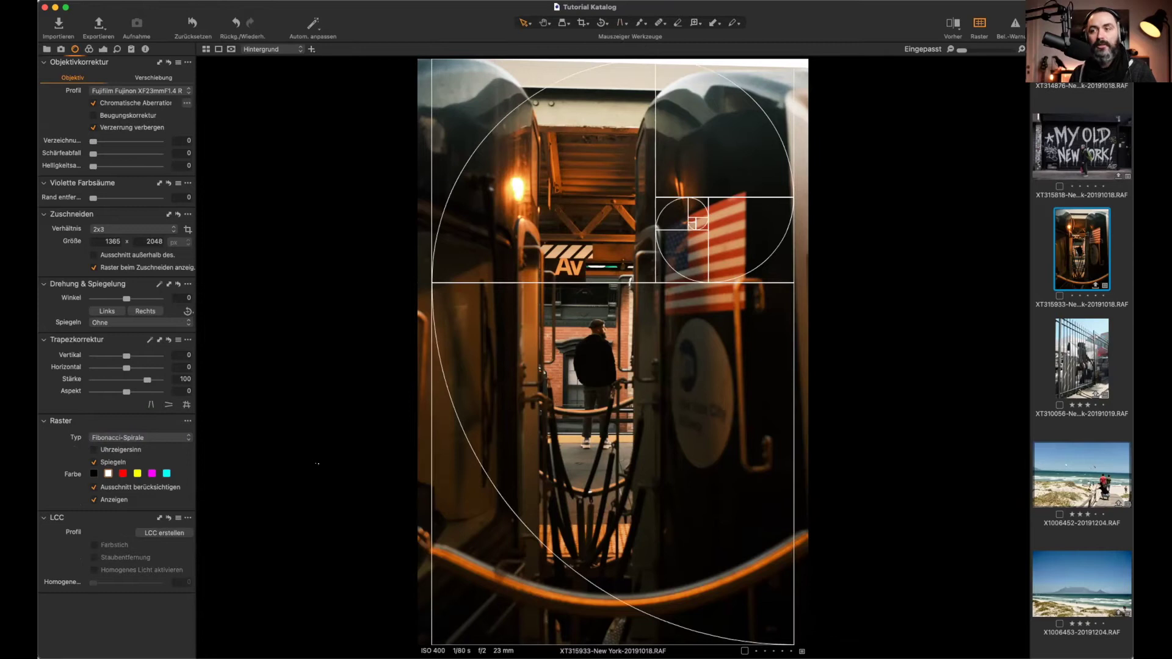
# Step: Open the kite beach photo X1006461 and try the Fibonacci spiral's clockwise and mirror options, leaving both off
pyautogui.scroll(-6, 1081, 366)
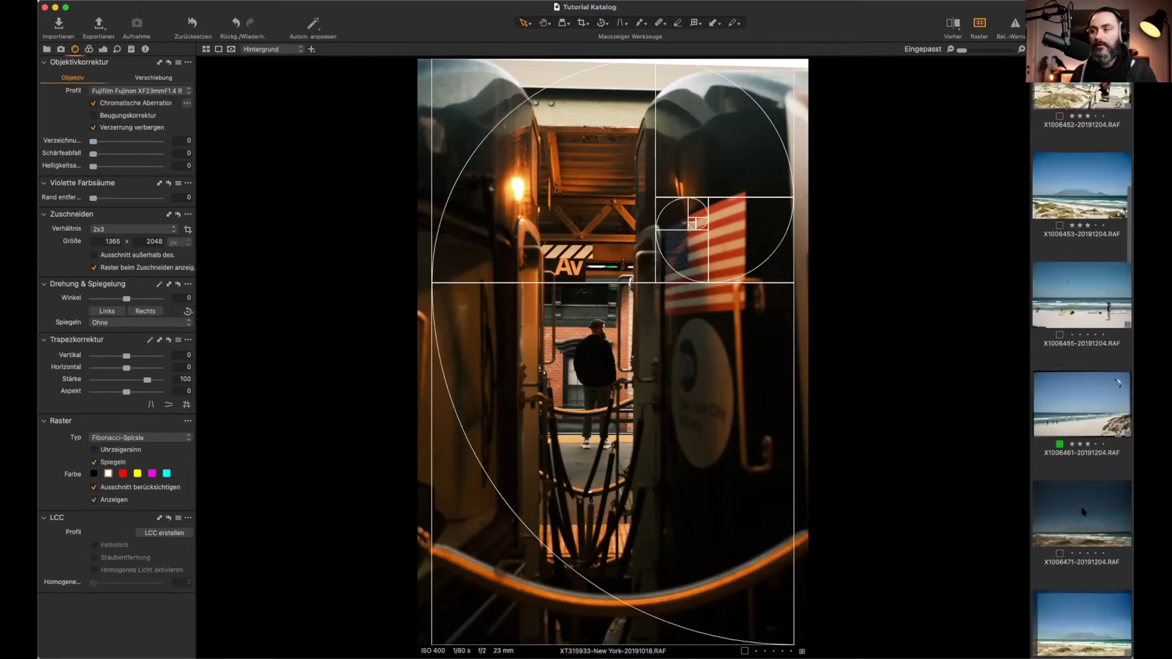
pyautogui.click(1073, 375)
pyautogui.scroll(-2, 1067, 427)
pyautogui.scroll(1, 1066, 430)
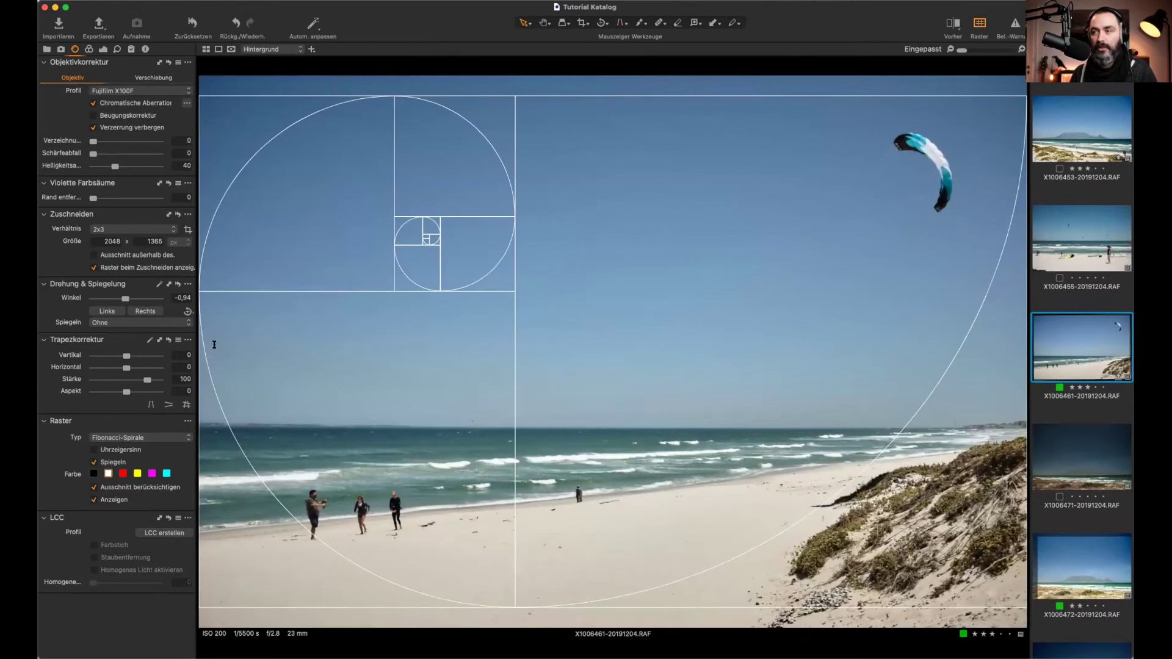
pyautogui.click(94, 464)
pyautogui.click(101, 450)
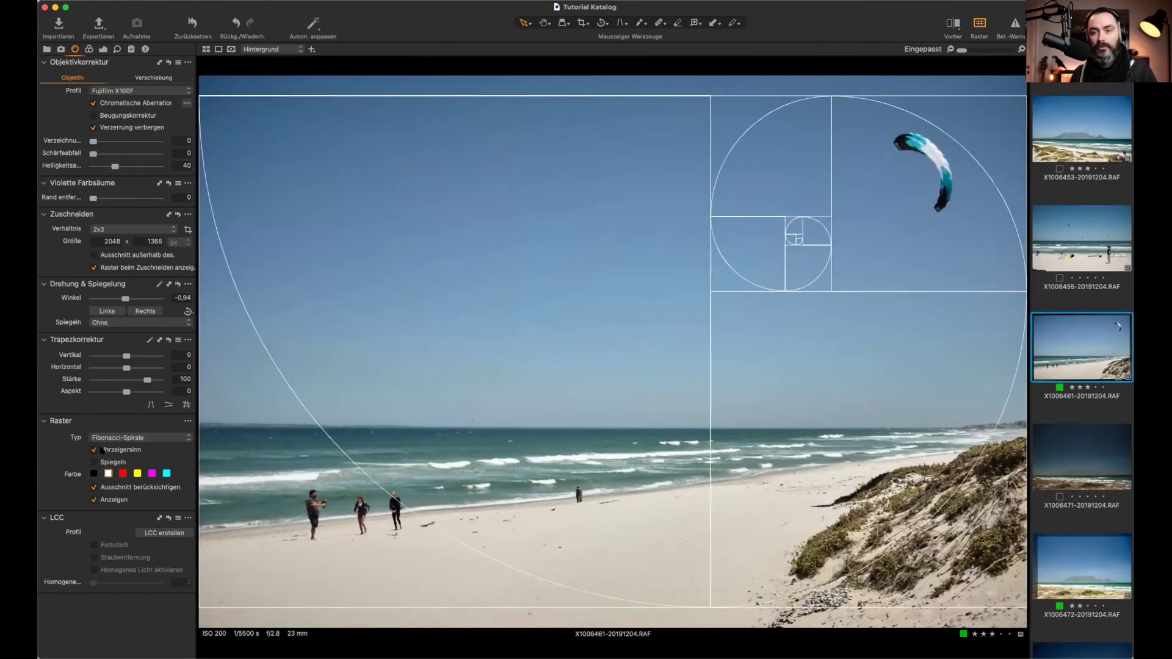
pyautogui.click(95, 463)
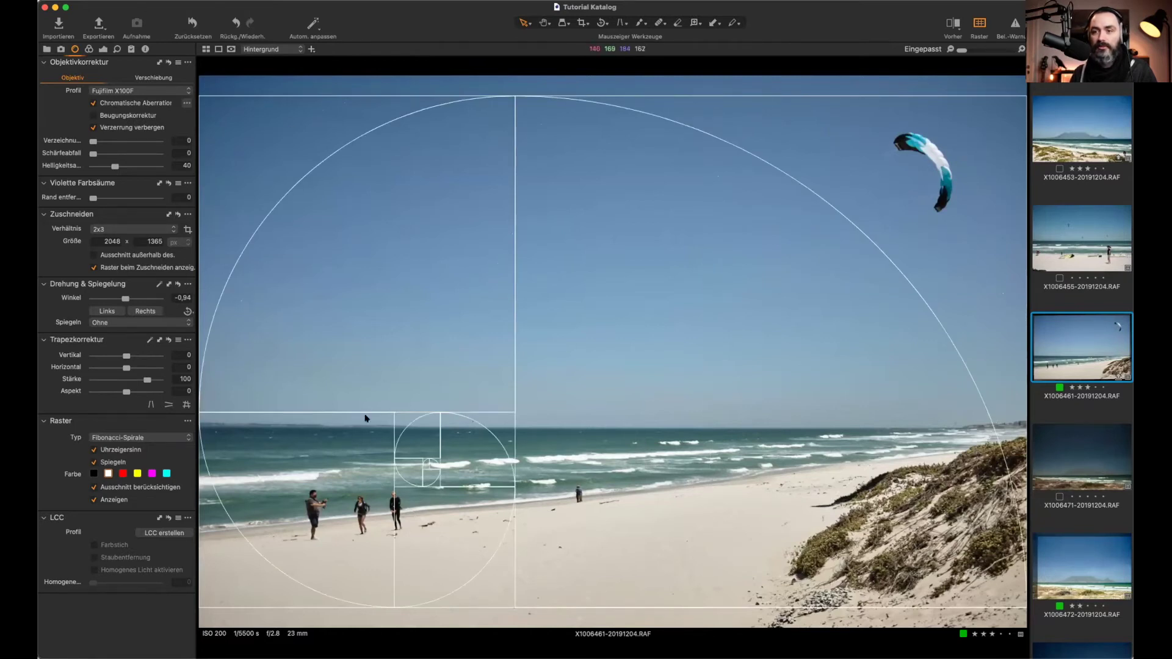
pyautogui.click(110, 463)
pyautogui.click(102, 451)
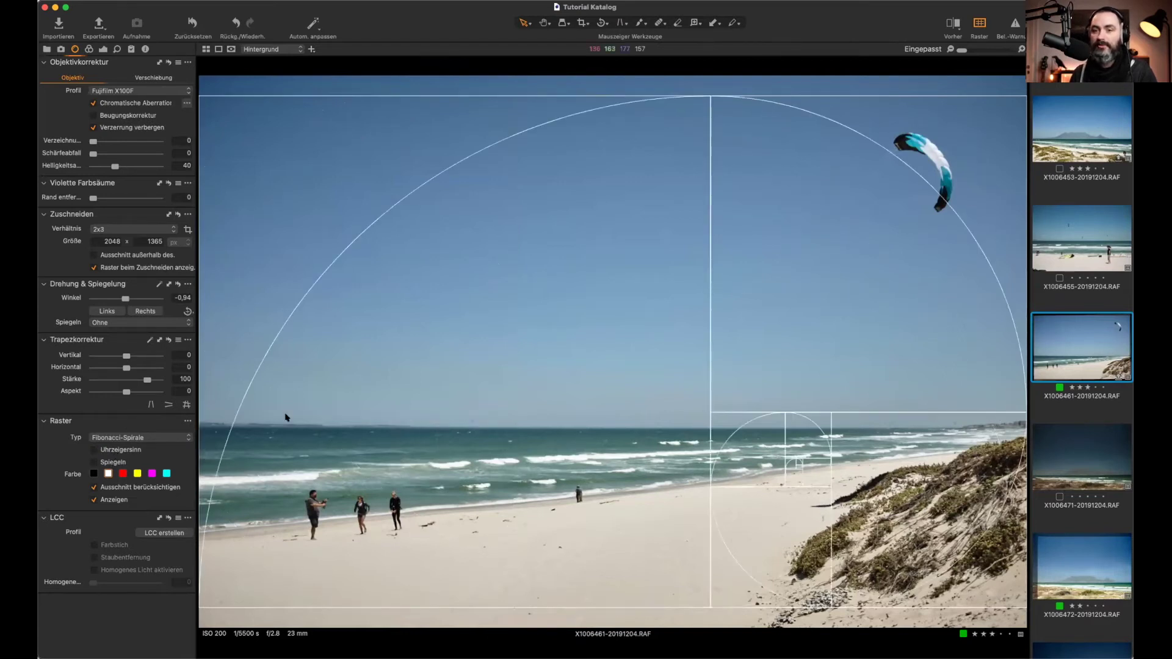
# Step: Switch the grid to Rechteckig with red lines after trying other colours, and hide the grid
pyautogui.click(136, 438)
pyautogui.click(133, 420)
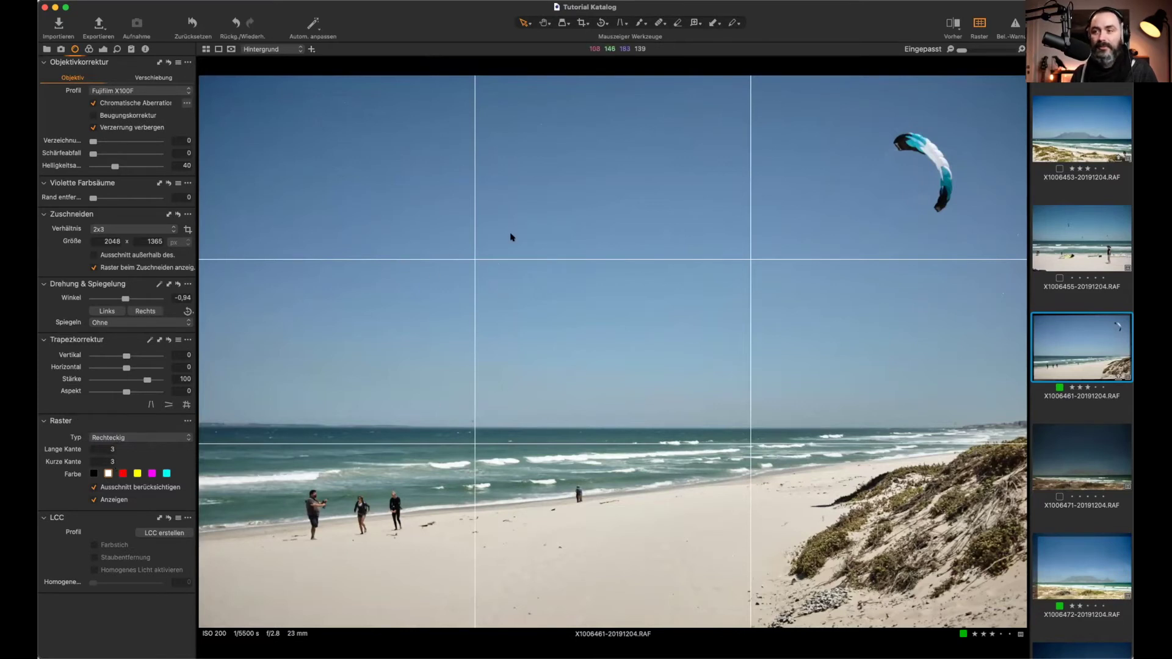
pyautogui.click(123, 474)
pyautogui.click(152, 474)
pyautogui.click(167, 473)
pyautogui.click(93, 474)
pyautogui.click(123, 474)
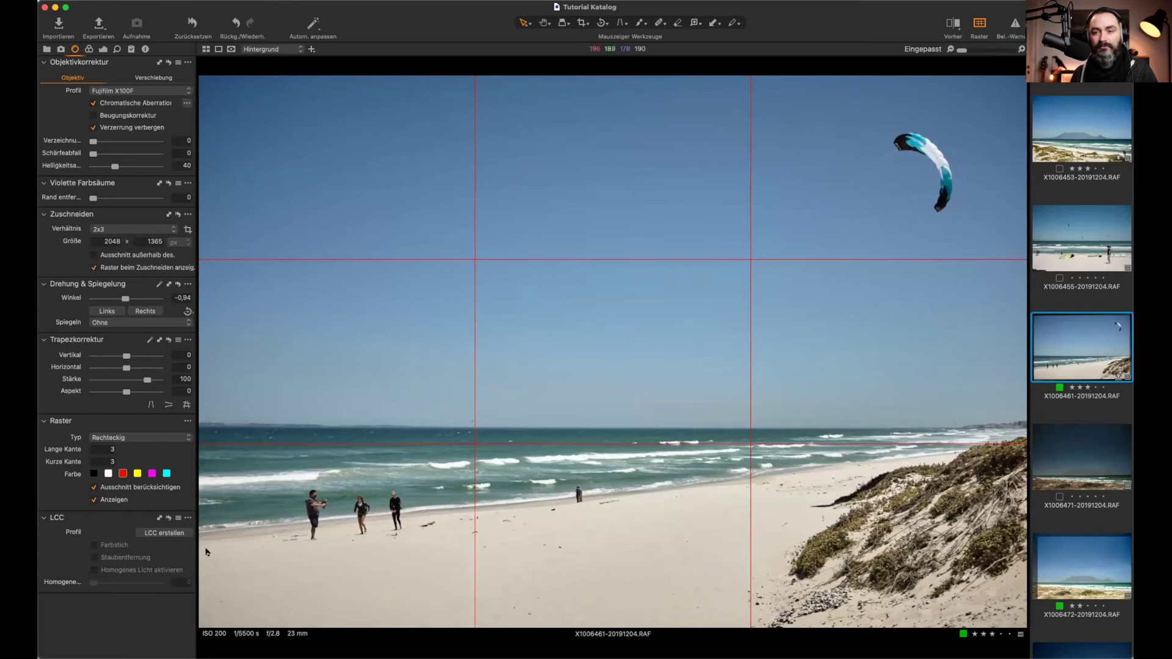
pyautogui.press('super+g')
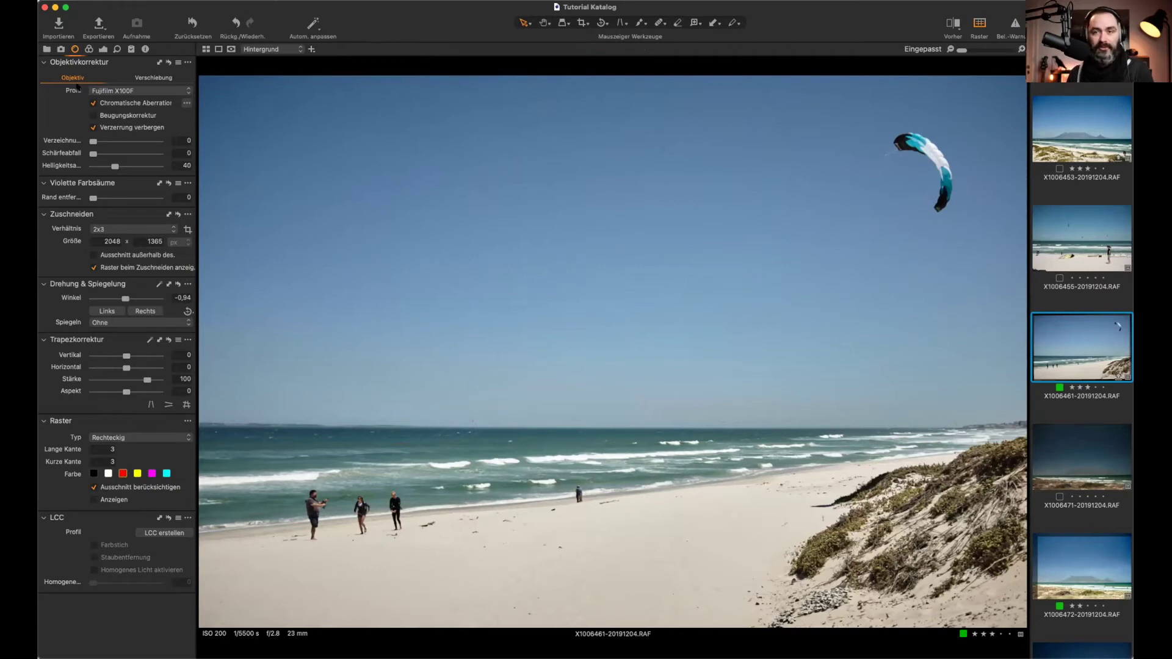
# Step: Open the colour tools and try collapsing and expanding Farbbalance, Farbeditor and Weißabgleich
pyautogui.click(89, 49)
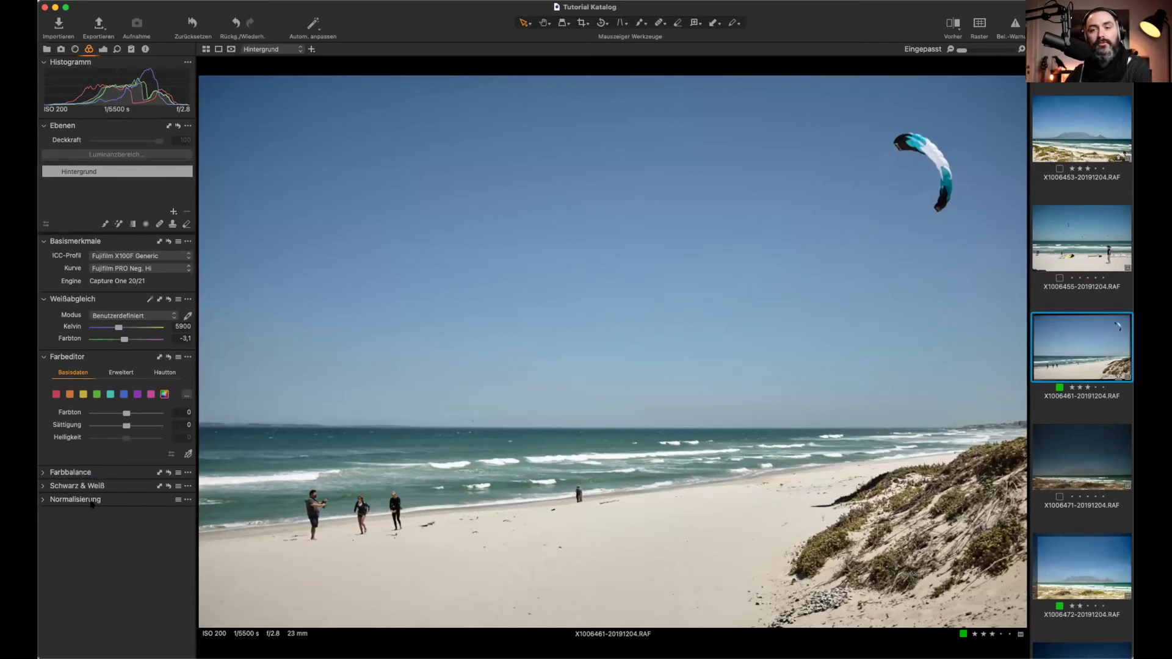
pyautogui.click(43, 474)
pyautogui.click(75, 475)
pyautogui.click(76, 475)
pyautogui.click(76, 475)
pyautogui.click(75, 357)
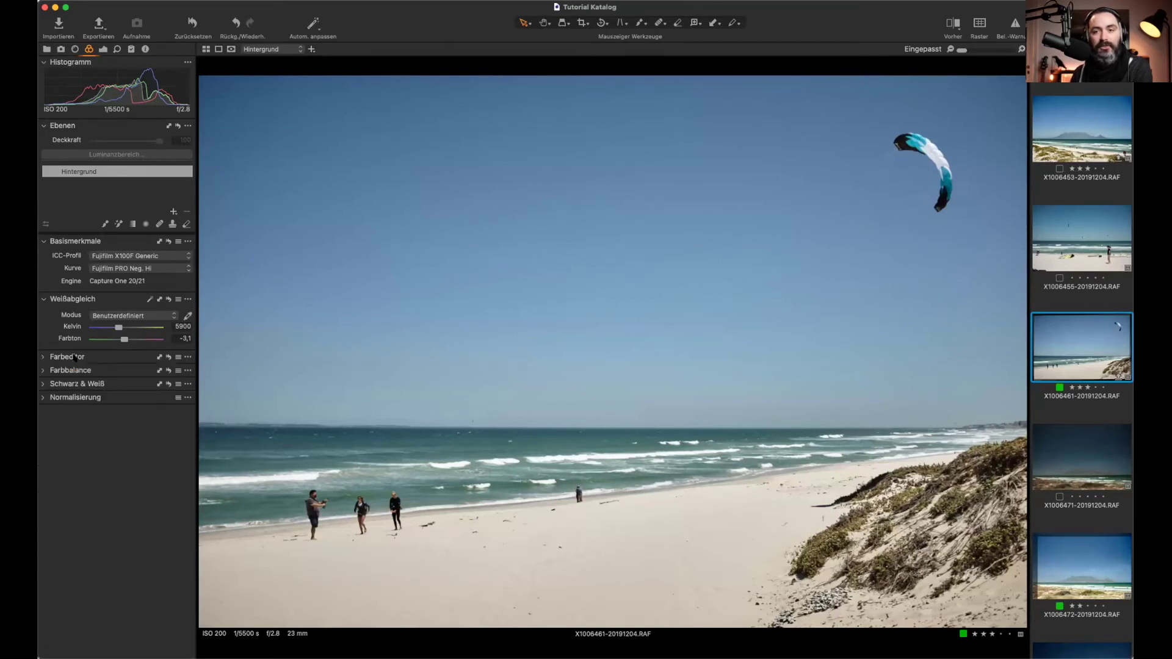
pyautogui.click(74, 358)
pyautogui.click(67, 300)
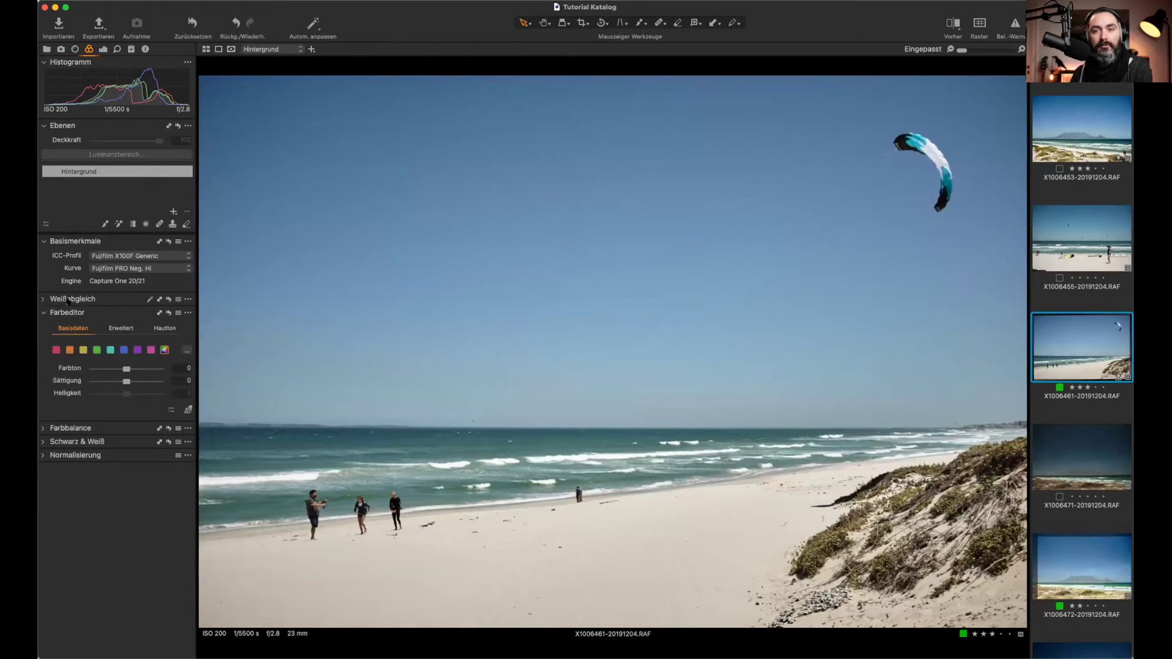
pyautogui.click(68, 299)
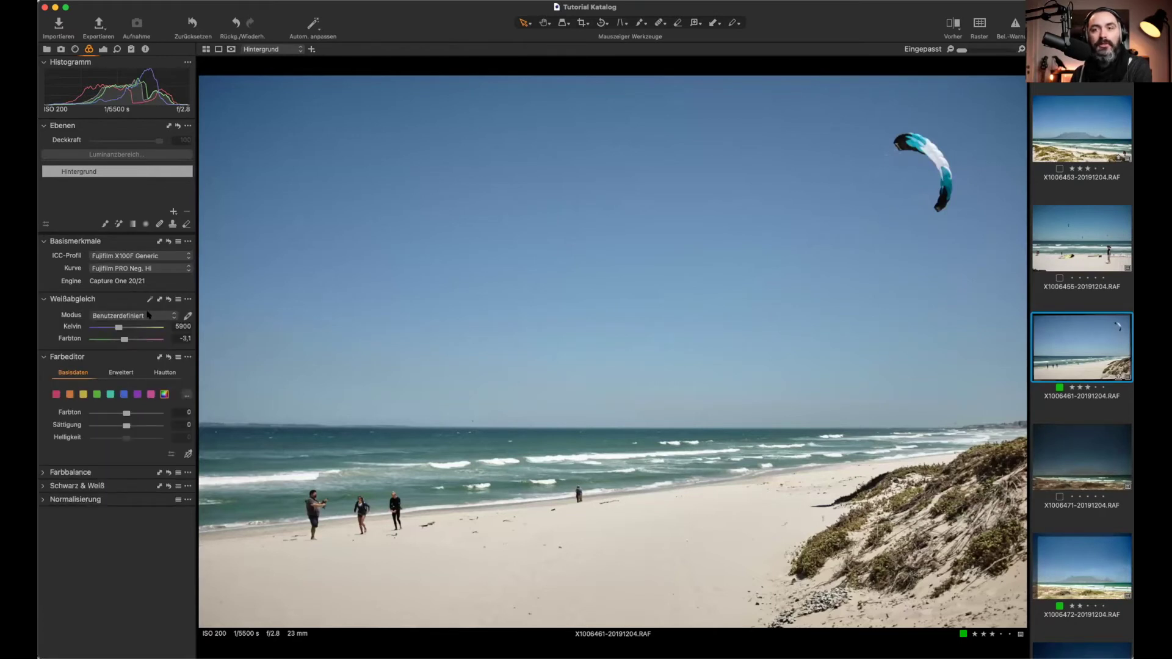
pyautogui.click(73, 474)
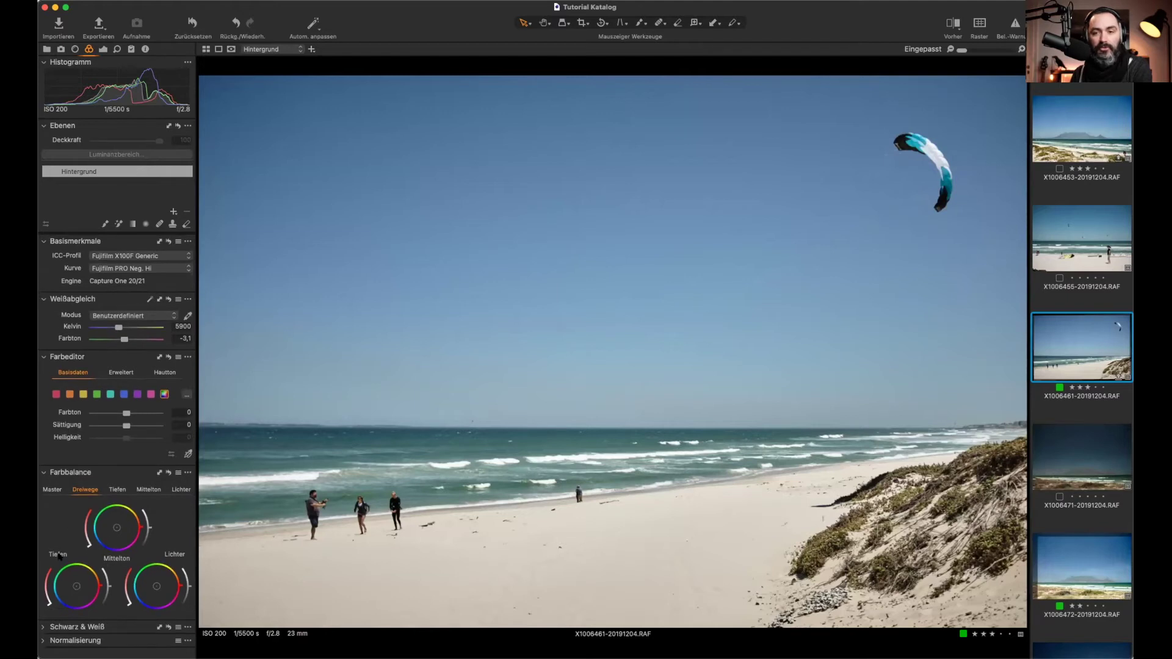
pyautogui.click(73, 473)
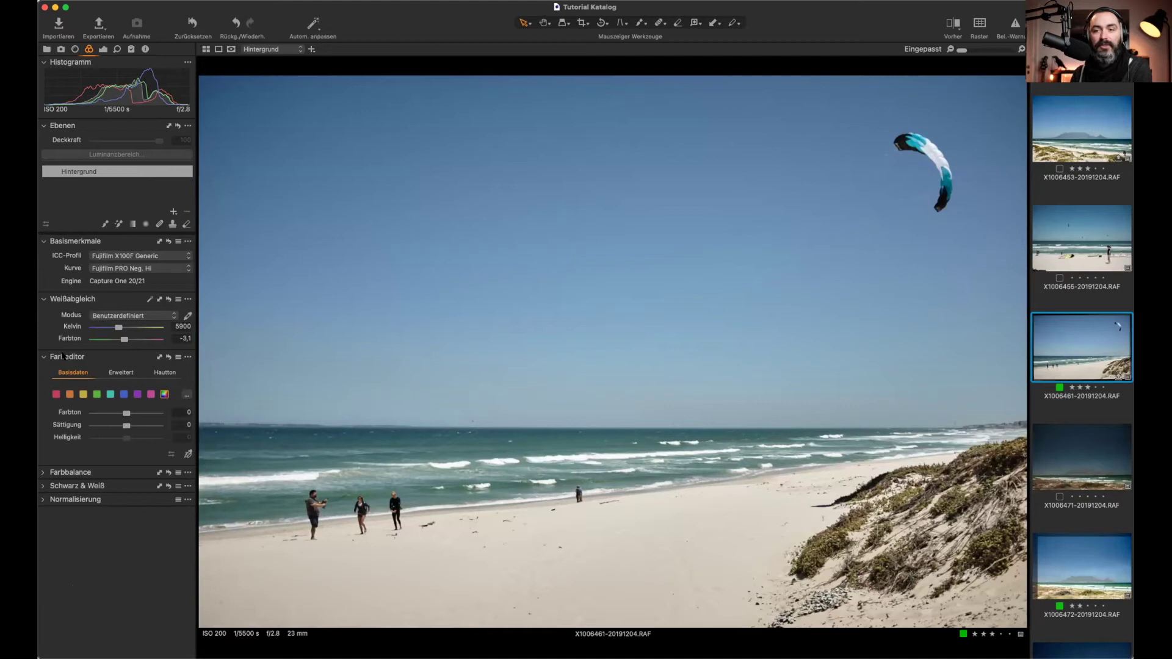
# Step: Show the Farbeditor's Hautton settings and expand the Normalisierung, Schwarz & Weiß and Farbbalance tools
pyautogui.click(168, 372)
pyautogui.scroll(-4, 125, 463)
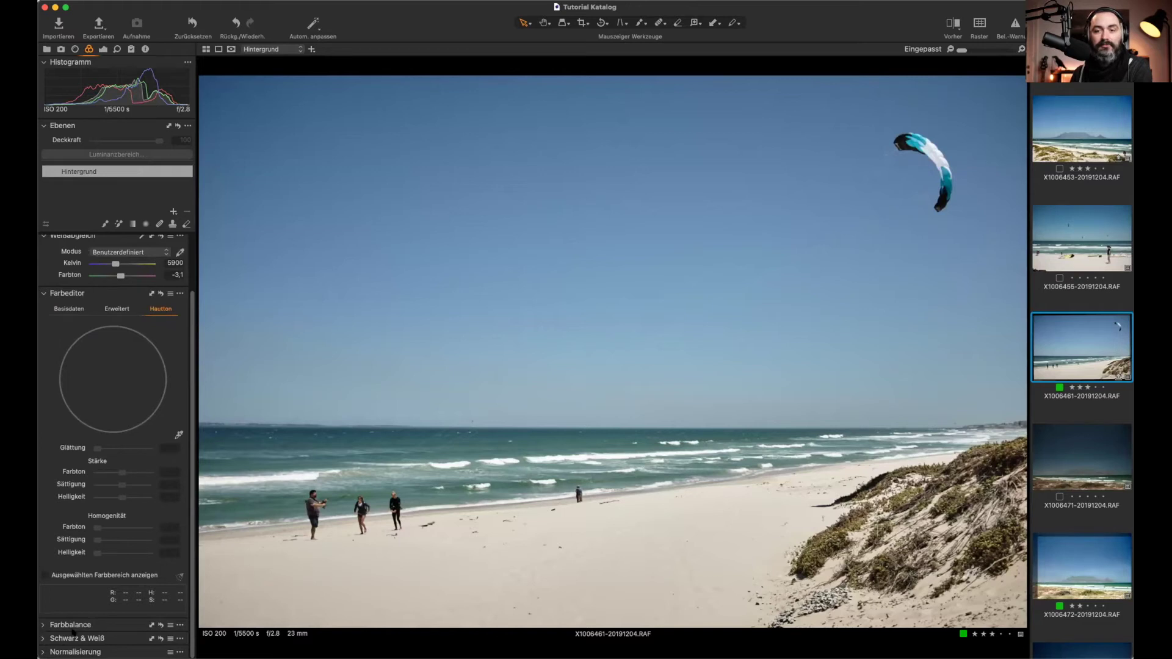
pyautogui.click(68, 651)
pyautogui.click(65, 639)
pyautogui.click(68, 624)
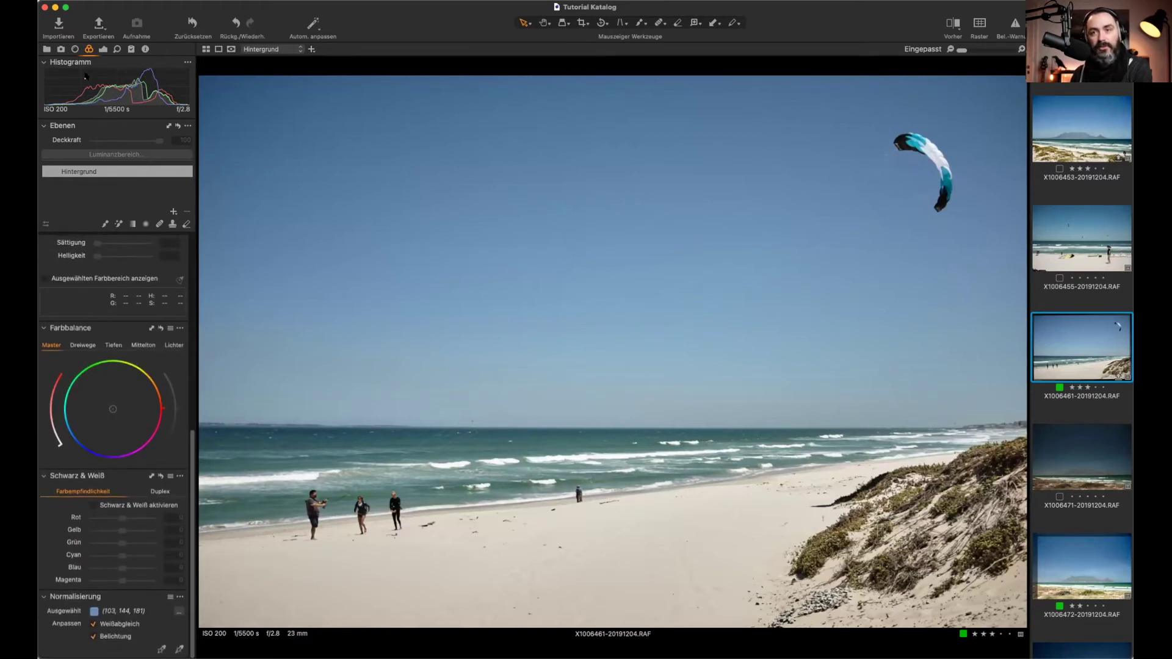
# Step: Look through the expanded colour tools from Basismerkmale down to Normalisierung
pyautogui.scroll(5, 120, 343)
pyautogui.scroll(-5, 127, 337)
pyautogui.scroll(5, 127, 336)
pyautogui.scroll(-5, 127, 337)
pyautogui.scroll(5, 127, 337)
pyautogui.scroll(-5, 127, 336)
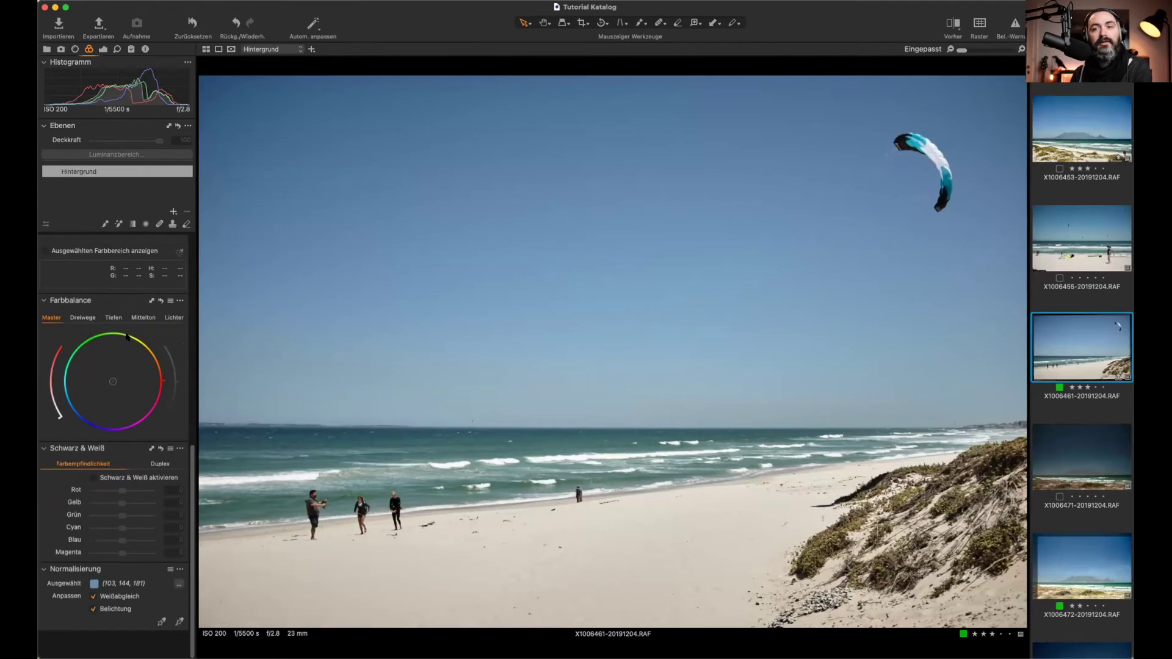
pyautogui.scroll(5, 143, 554)
pyautogui.scroll(-5, 143, 554)
pyautogui.scroll(5, 143, 555)
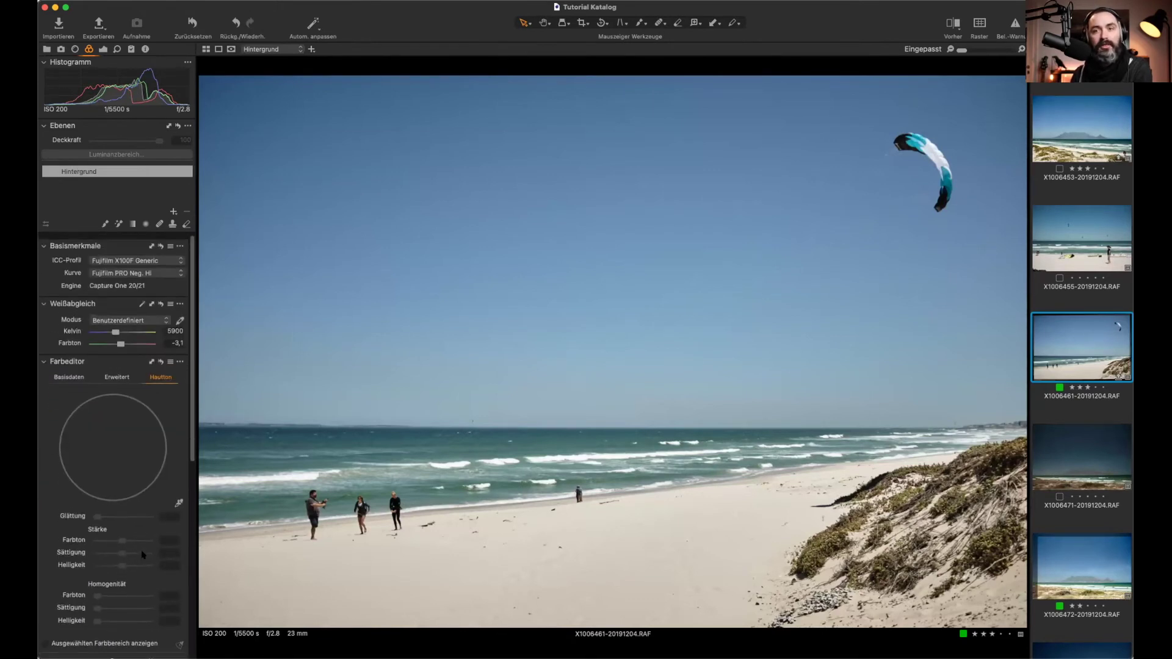
pyautogui.scroll(-4, 120, 332)
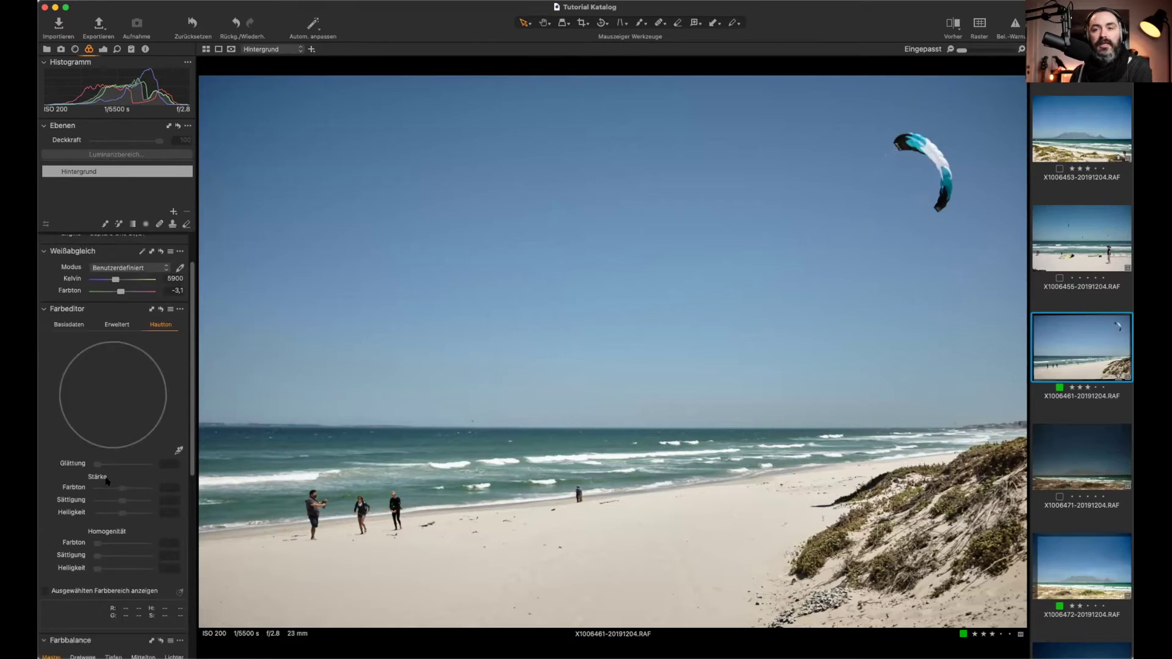
pyautogui.scroll(5, 107, 482)
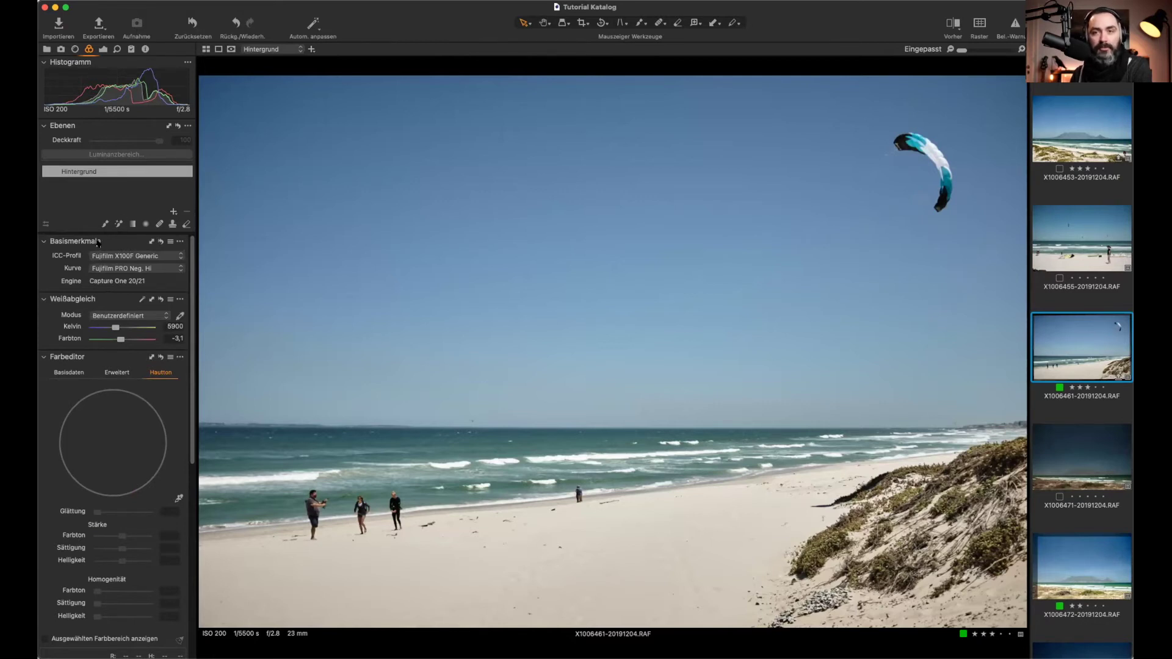
# Step: Pin the Basismerkmale tool in the fixed area below Ebenen and check how the remaining colour tools scroll beneath it
pyautogui.moveTo(98, 242)
pyautogui.mouseDown()
pyautogui.moveTo(102, 177)
pyautogui.moveTo(99, 245)
pyautogui.mouseUp()
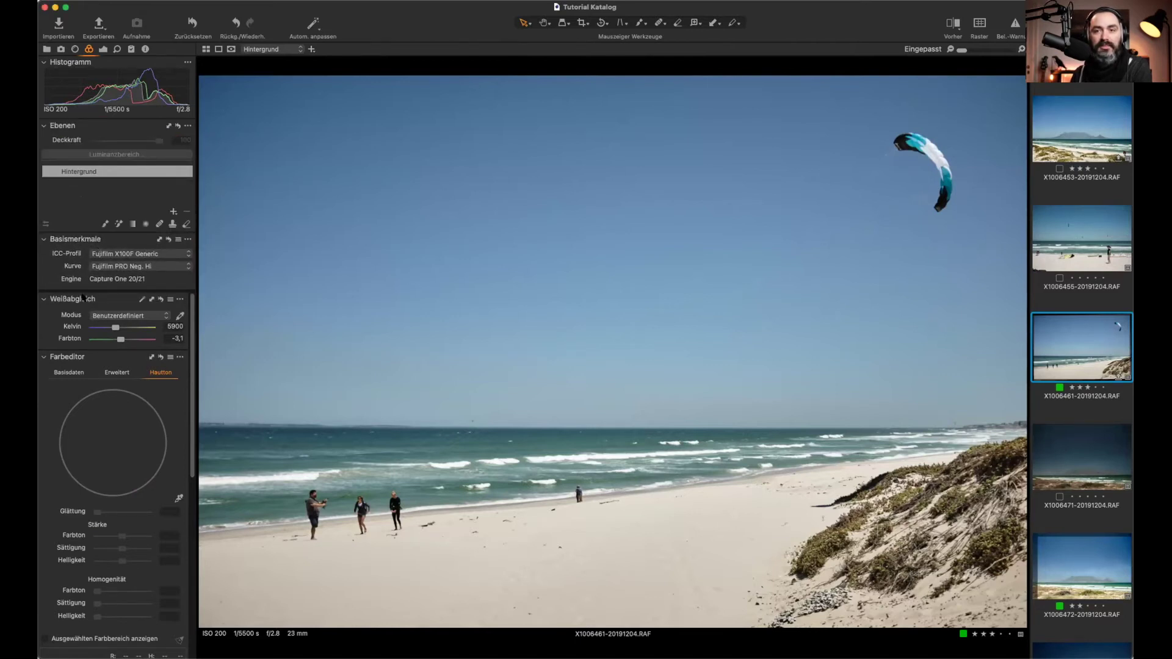
pyautogui.scroll(-10, 108, 400)
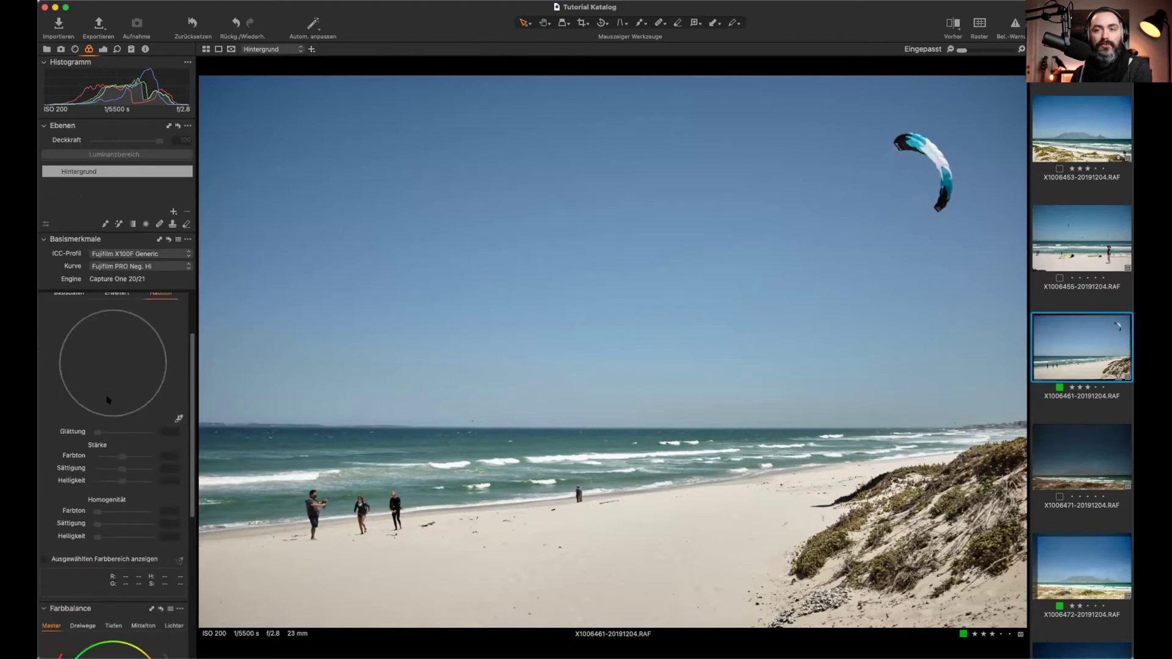
pyautogui.scroll(10, 108, 400)
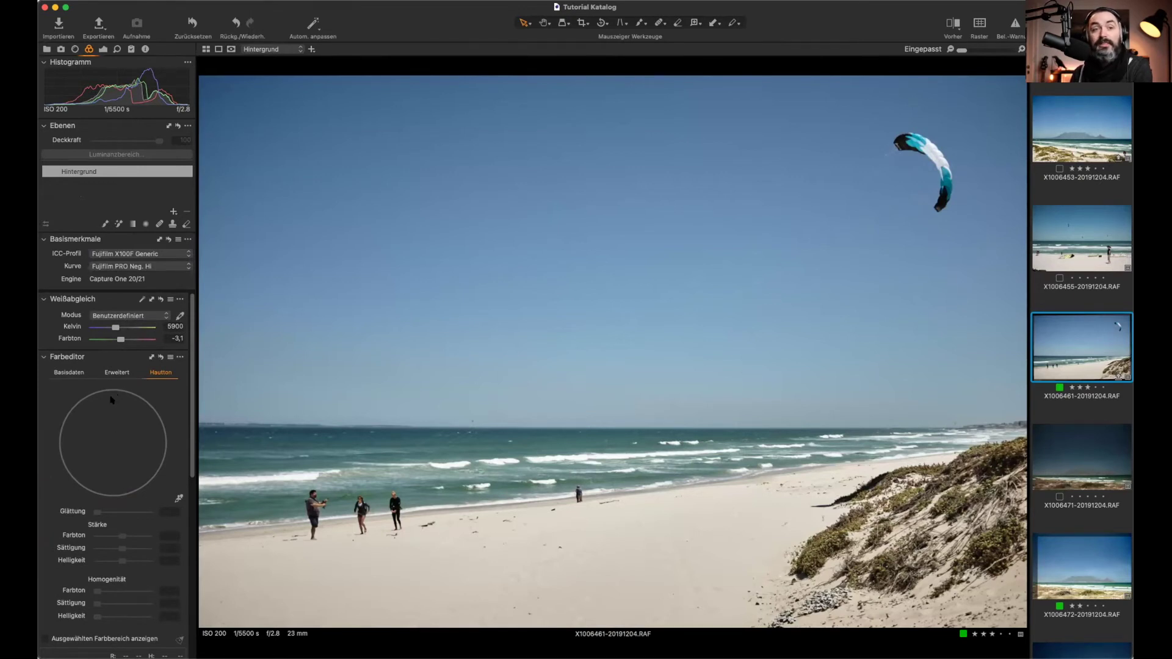
pyautogui.scroll(-10, 112, 400)
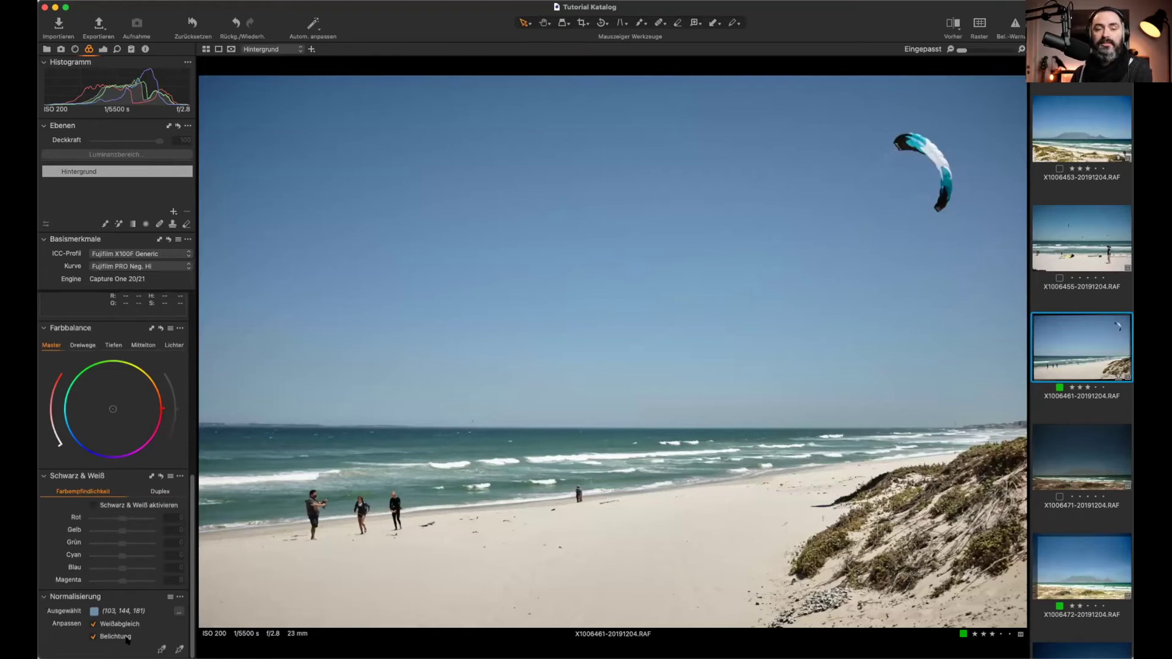
# Step: Remove the Normalisierung tool from the colour tools
pyautogui.click(66, 599)
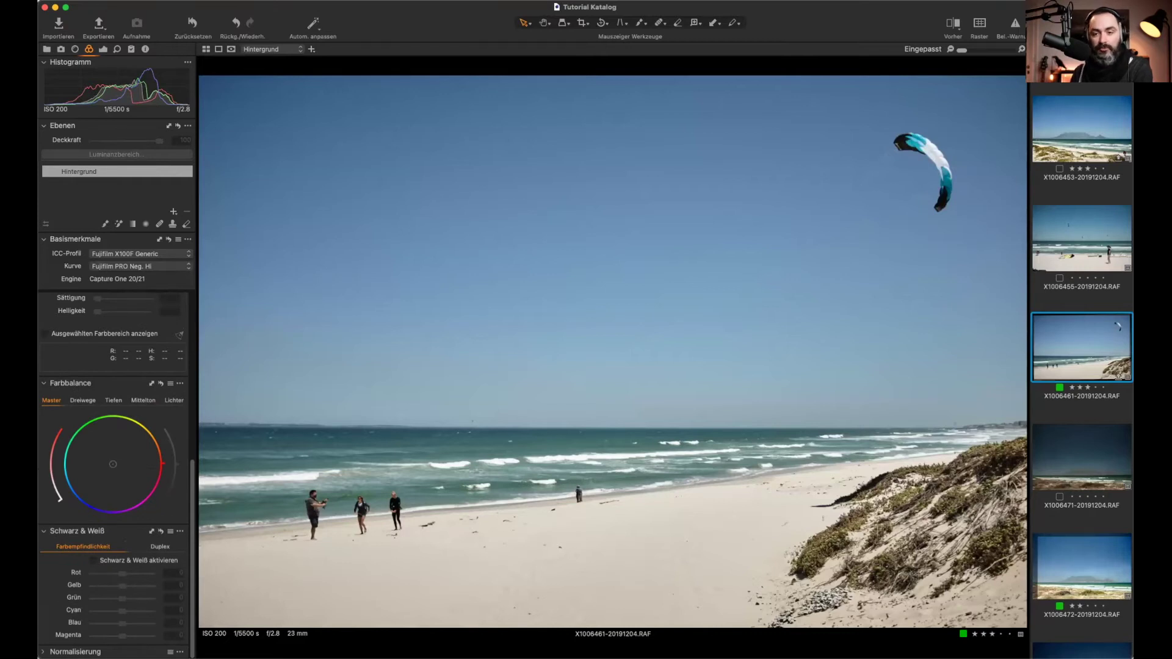
pyautogui.click(80, 652)
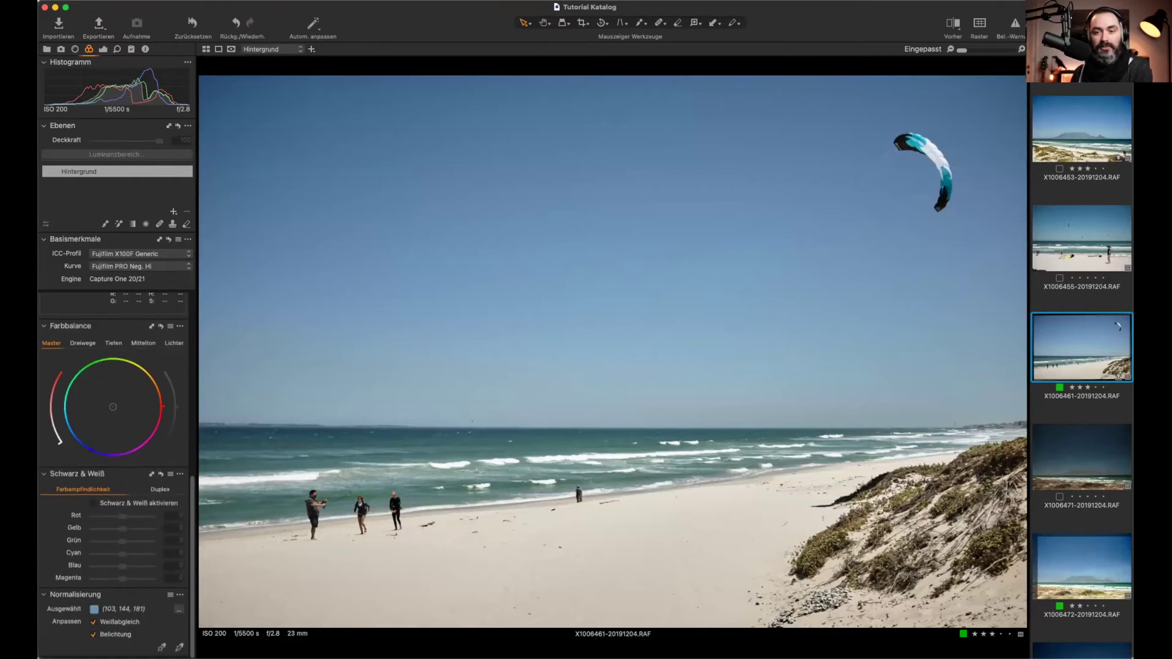
pyautogui.rightClick(86, 594)
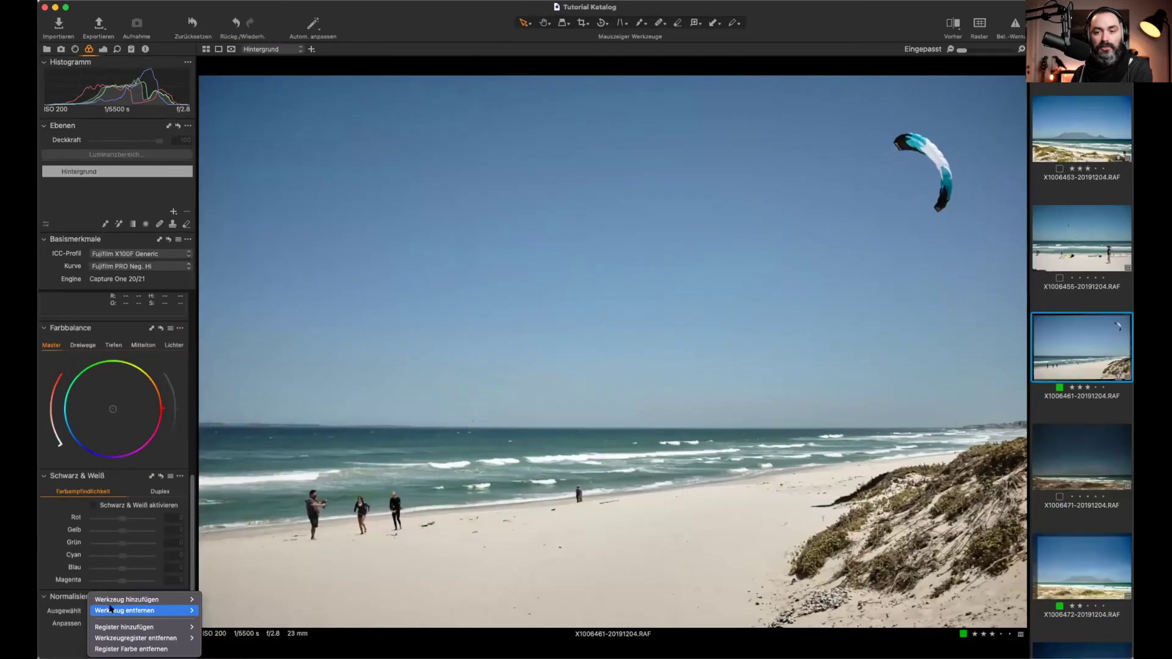
pyautogui.moveTo(124, 610)
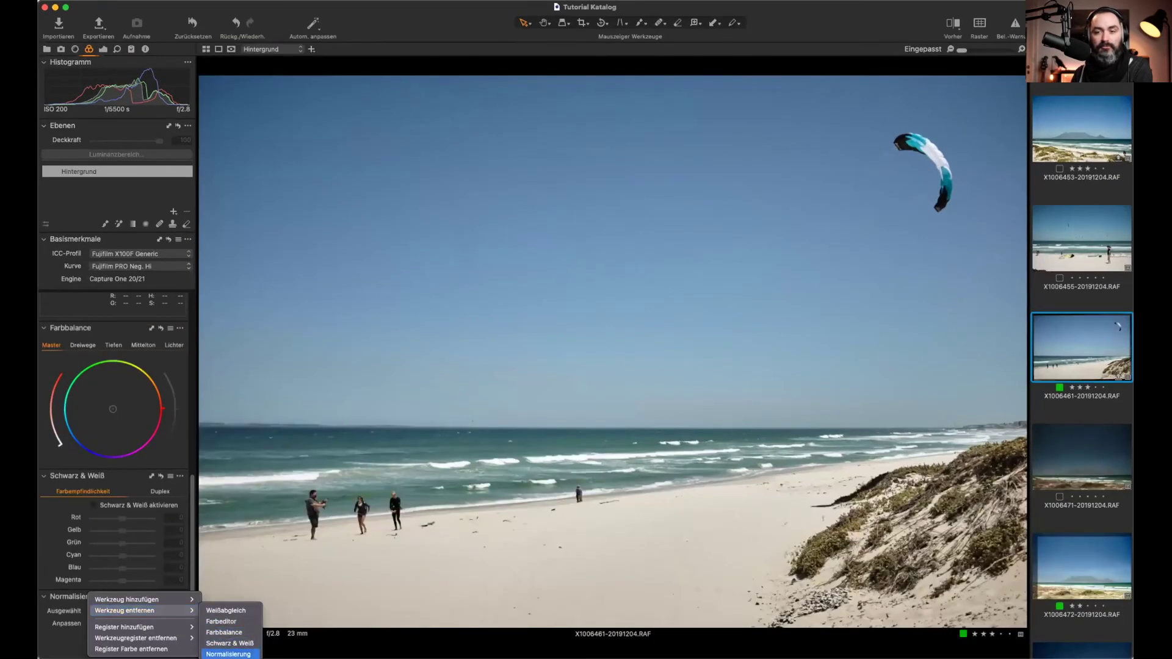
pyautogui.click(228, 654)
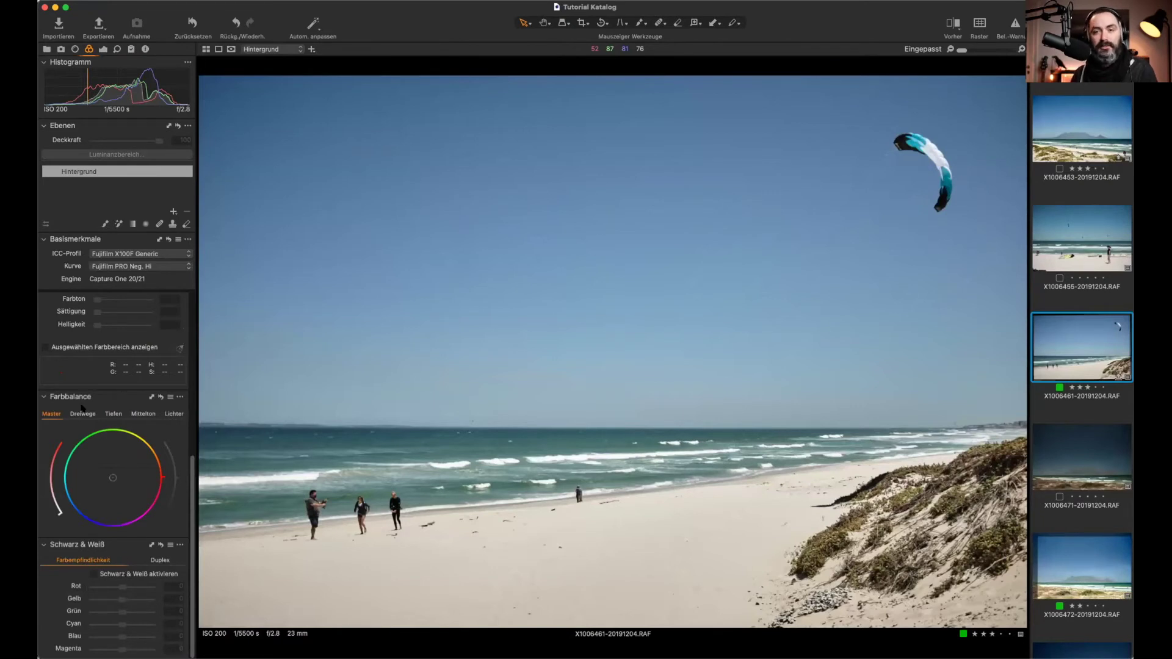
# Step: Collapse the Farbeditor among the colour tools and leave Farbbalance expanded beneath it
pyautogui.scroll(5, 79, 397)
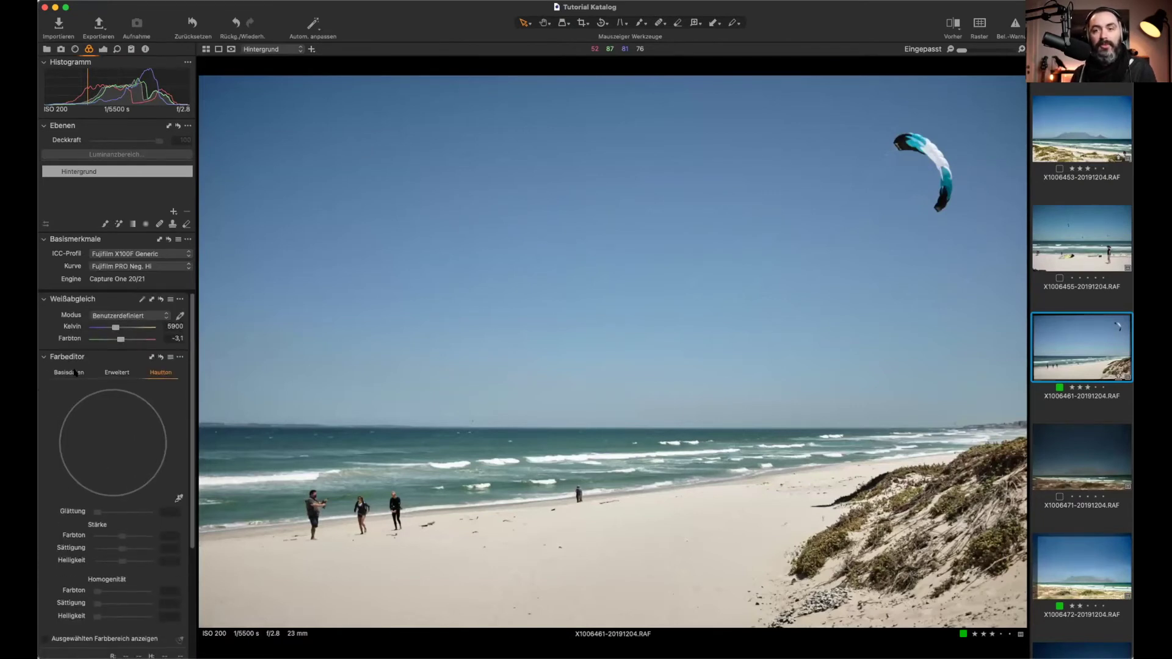
pyautogui.click(75, 373)
pyautogui.click(137, 359)
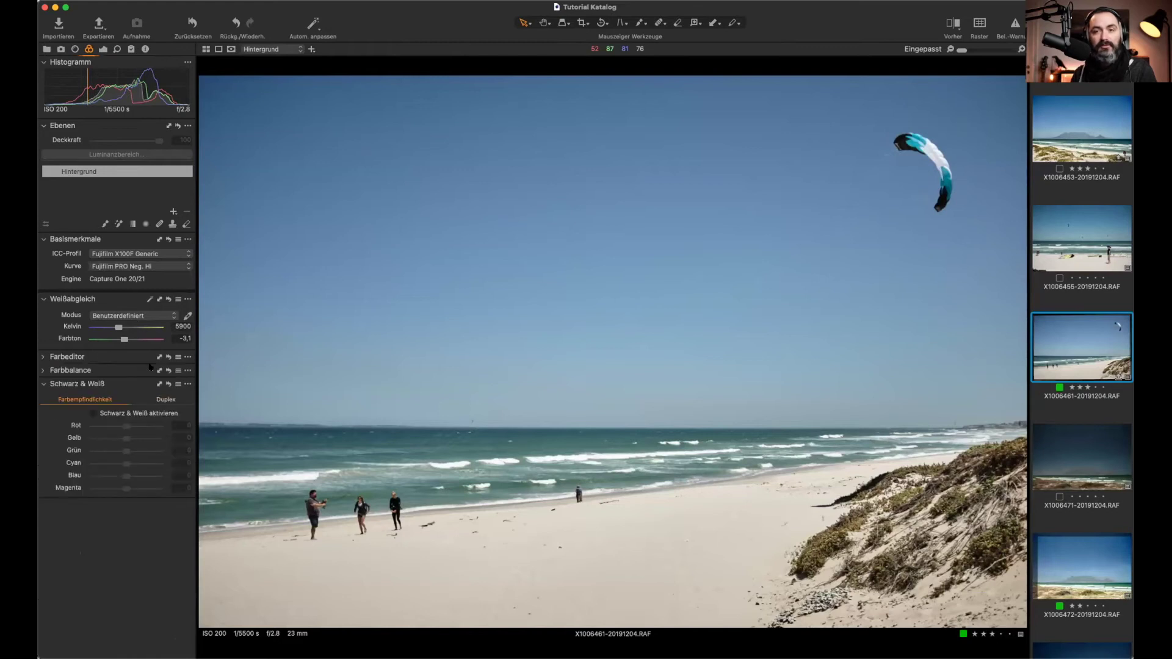
pyautogui.click(67, 373)
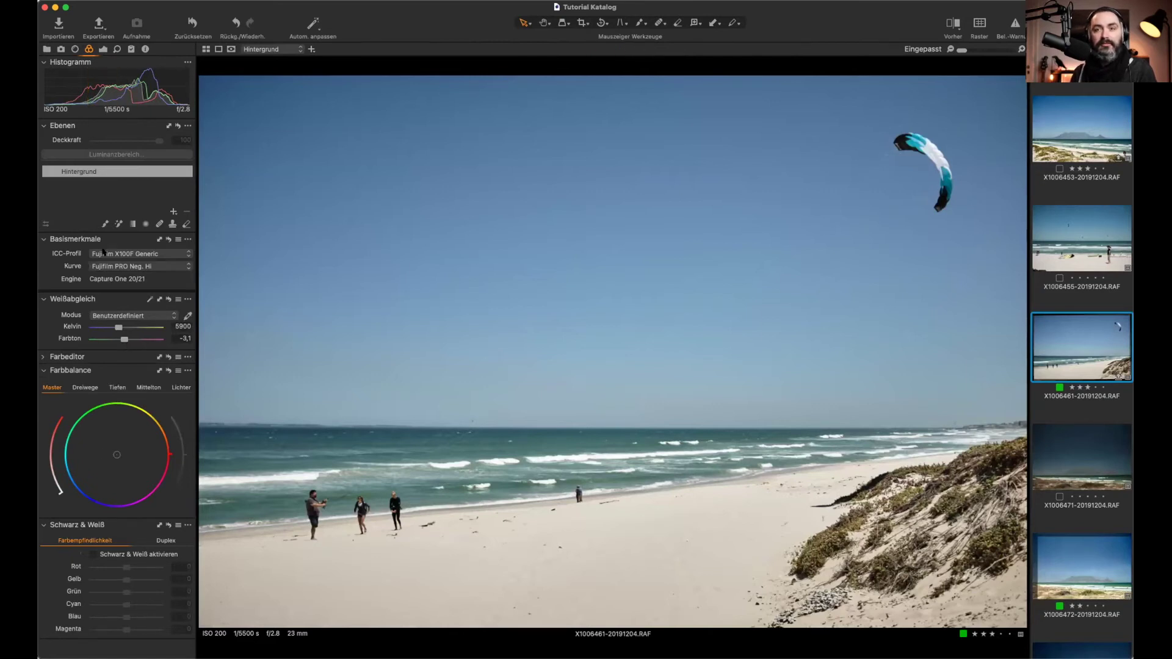
# Step: Look through the exposure tools from Stil-Pinsel down to Vignettierung and compare them with the colour tools
pyautogui.click(102, 49)
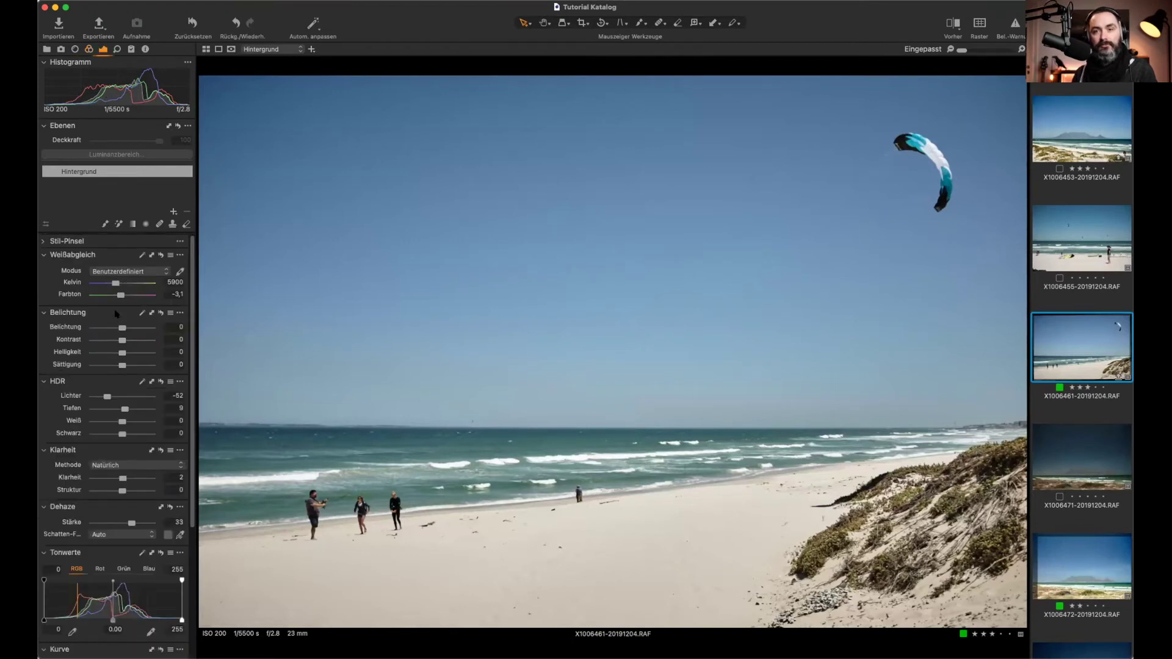
pyautogui.scroll(-5, 118, 432)
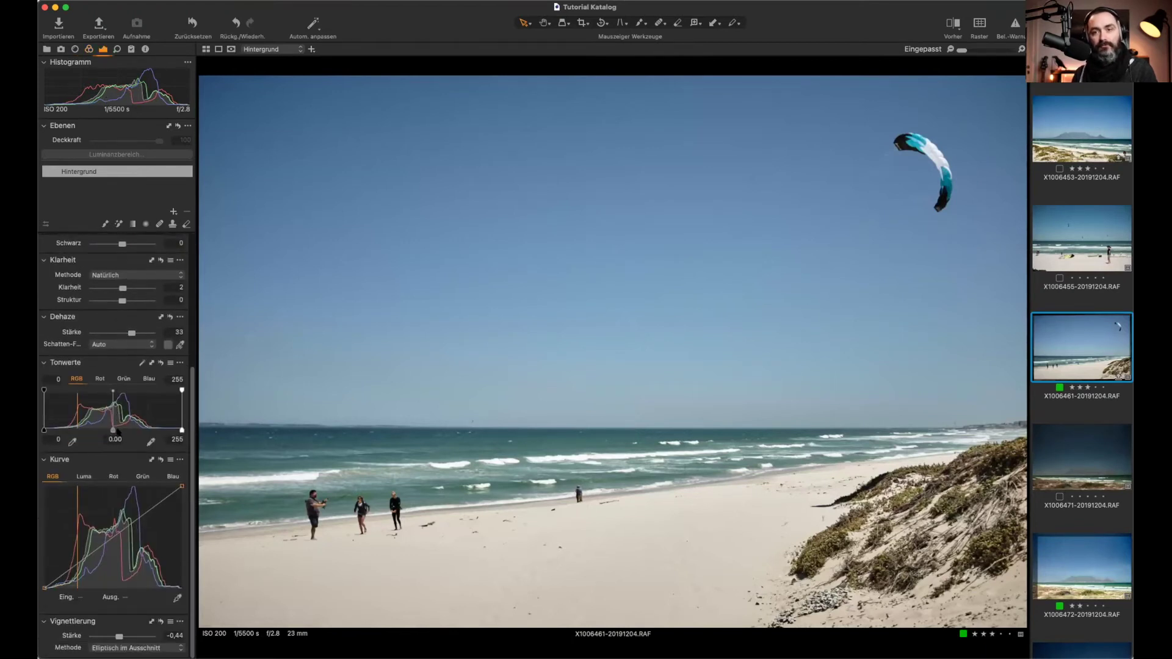
pyautogui.click(89, 49)
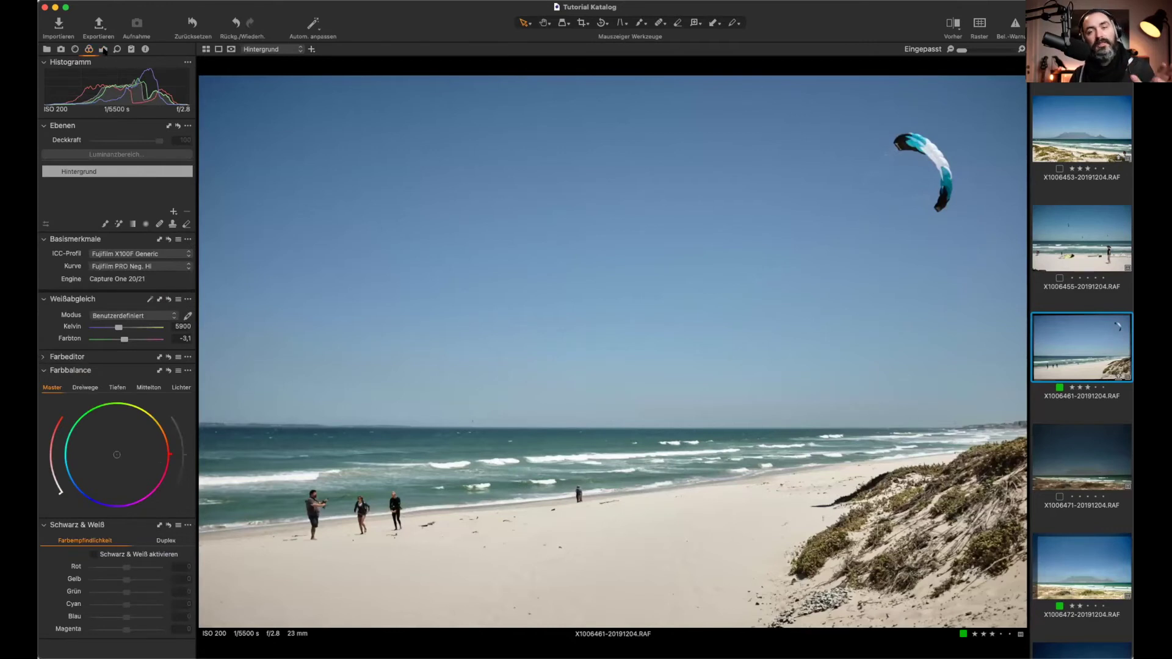
pyautogui.click(104, 49)
pyautogui.scroll(5, 128, 464)
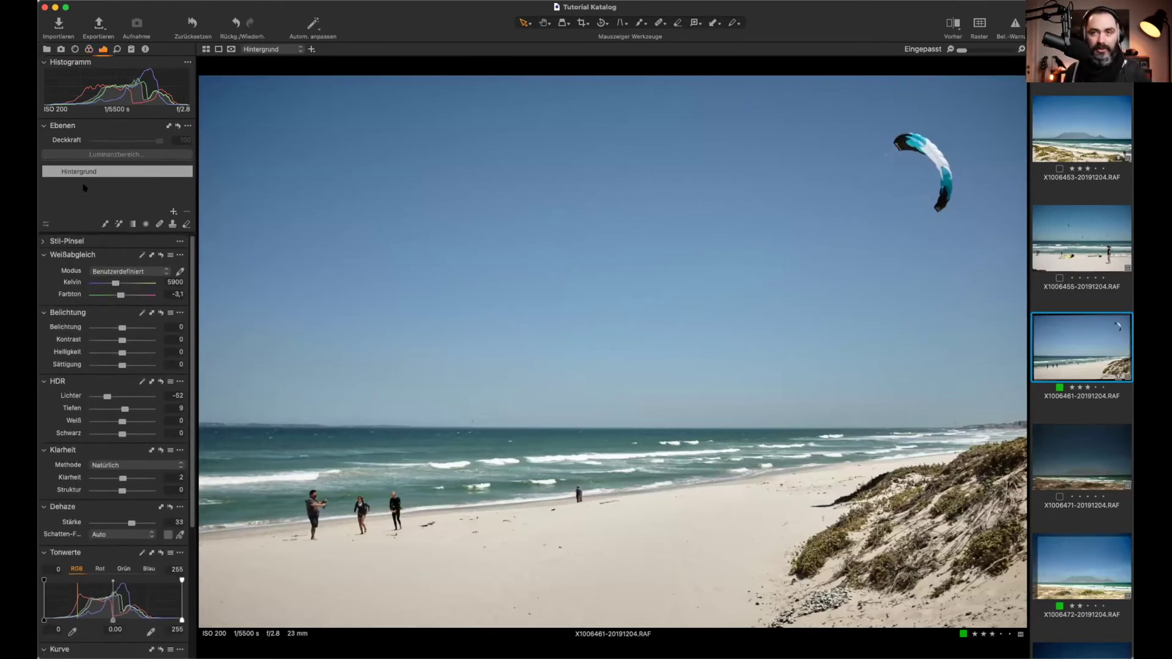
pyautogui.scroll(-5, 114, 572)
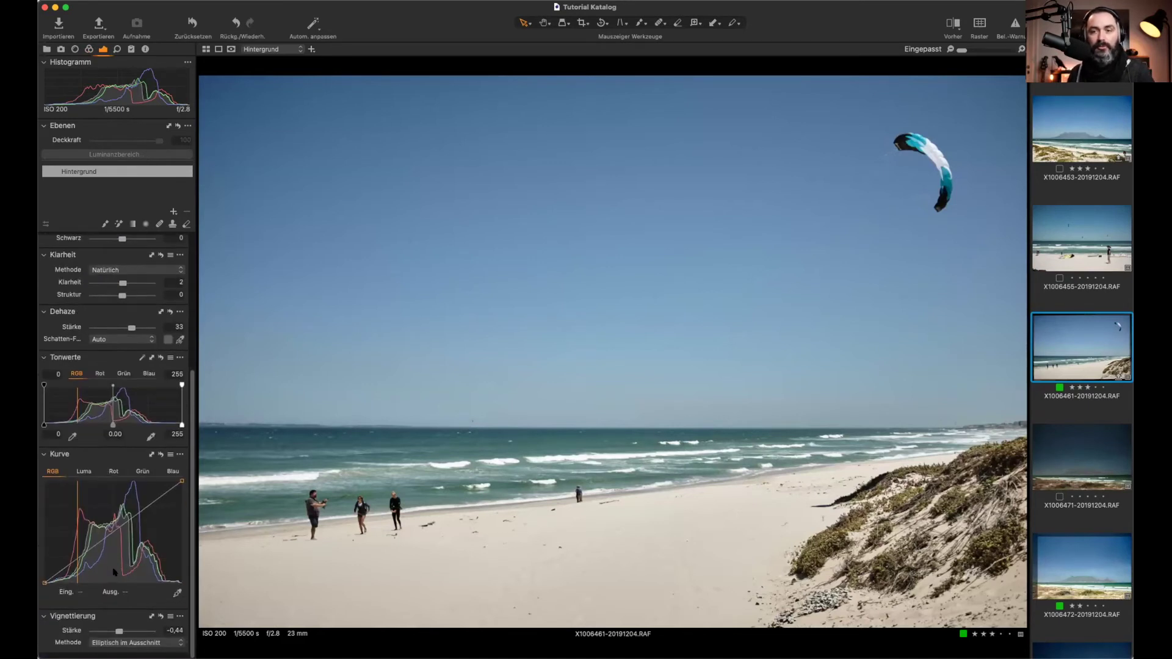
pyautogui.scroll(5, 114, 545)
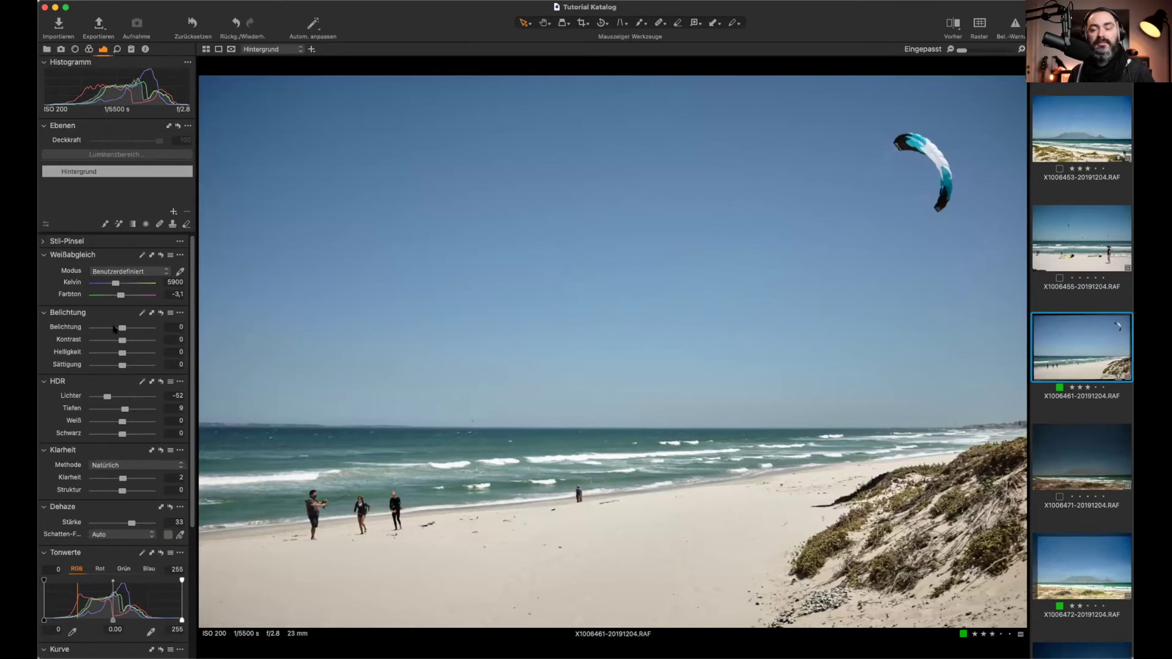
# Step: View the film curves available for Kurve in the colour tools' Basismerkmale without changing the selection
pyautogui.click(88, 49)
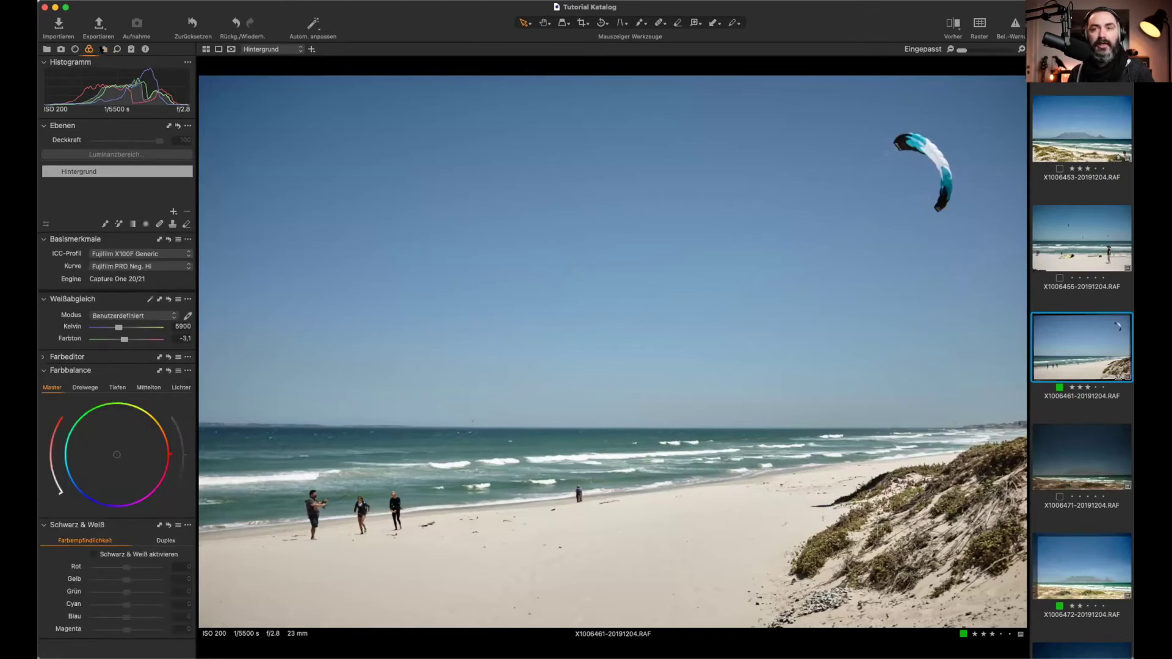
pyautogui.click(127, 265)
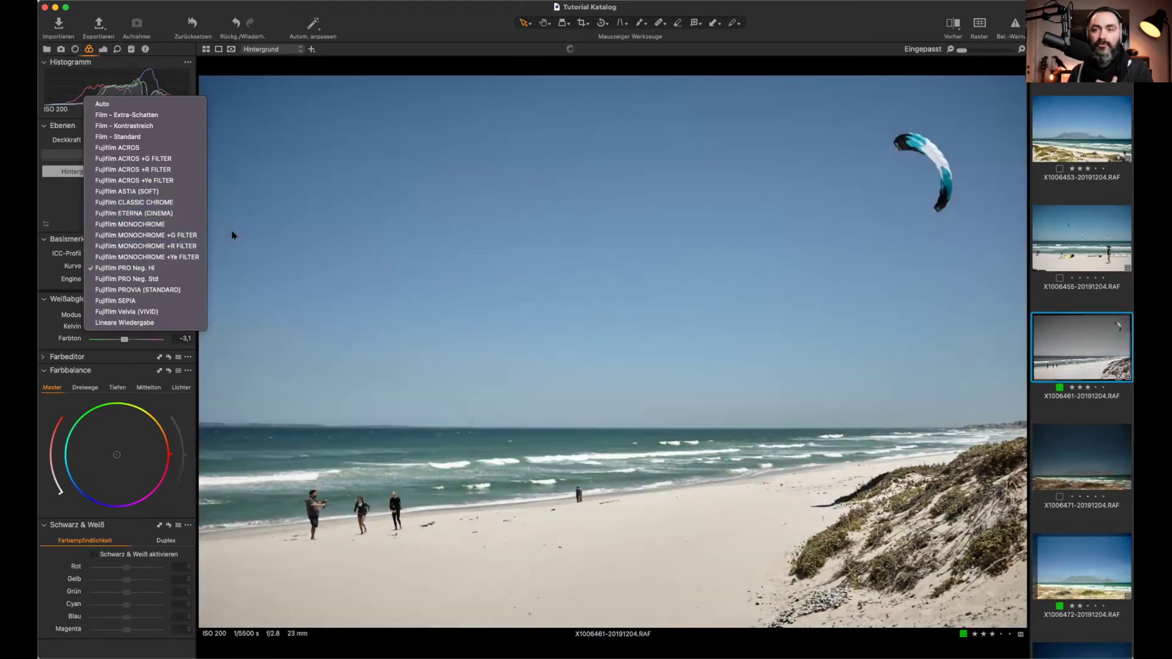
pyautogui.click(232, 235)
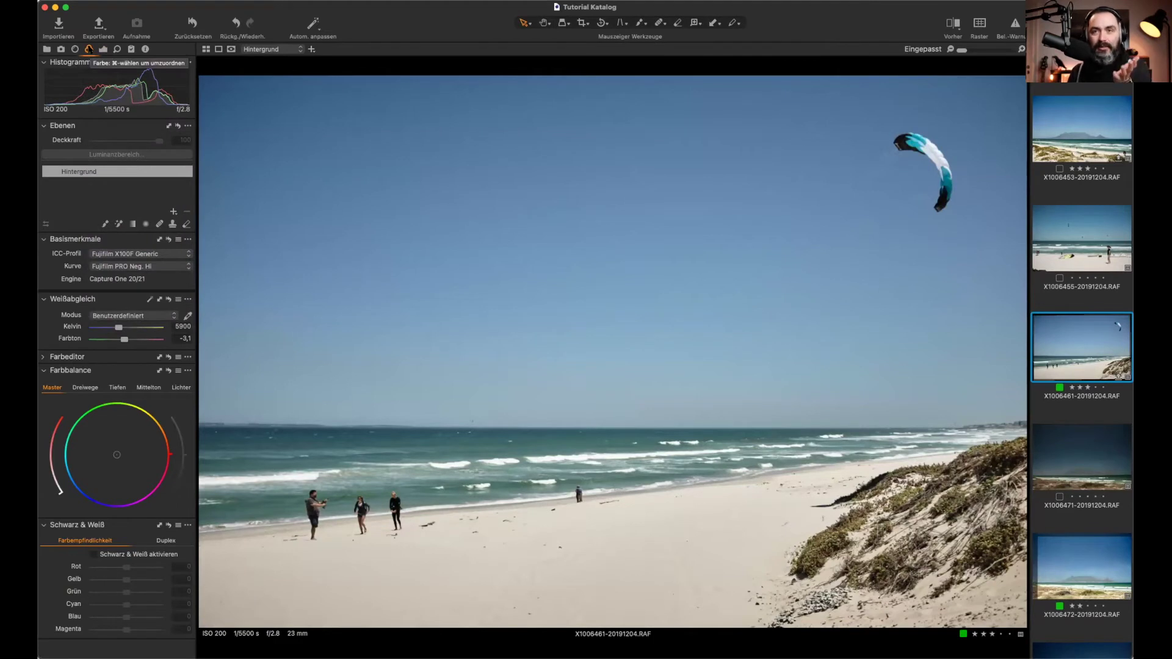
# Step: Add the Basismerkmale tool to the exposure tools and move it above Stil-Pinsel
pyautogui.click(103, 49)
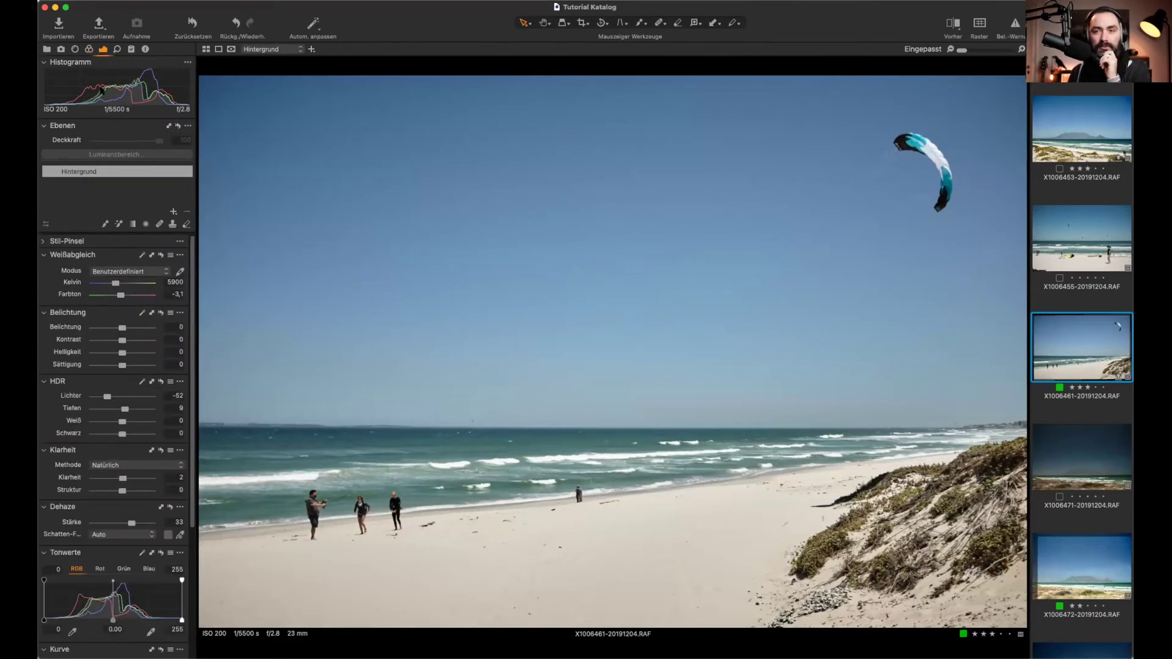
pyautogui.rightClick(110, 242)
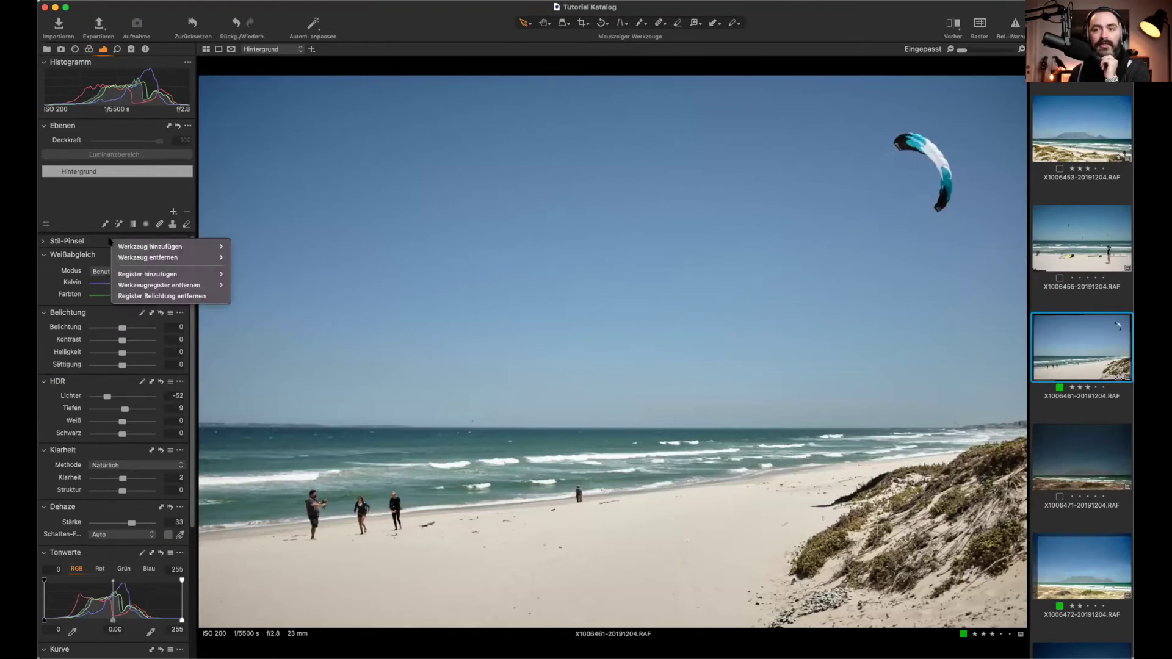
pyautogui.moveTo(135, 246)
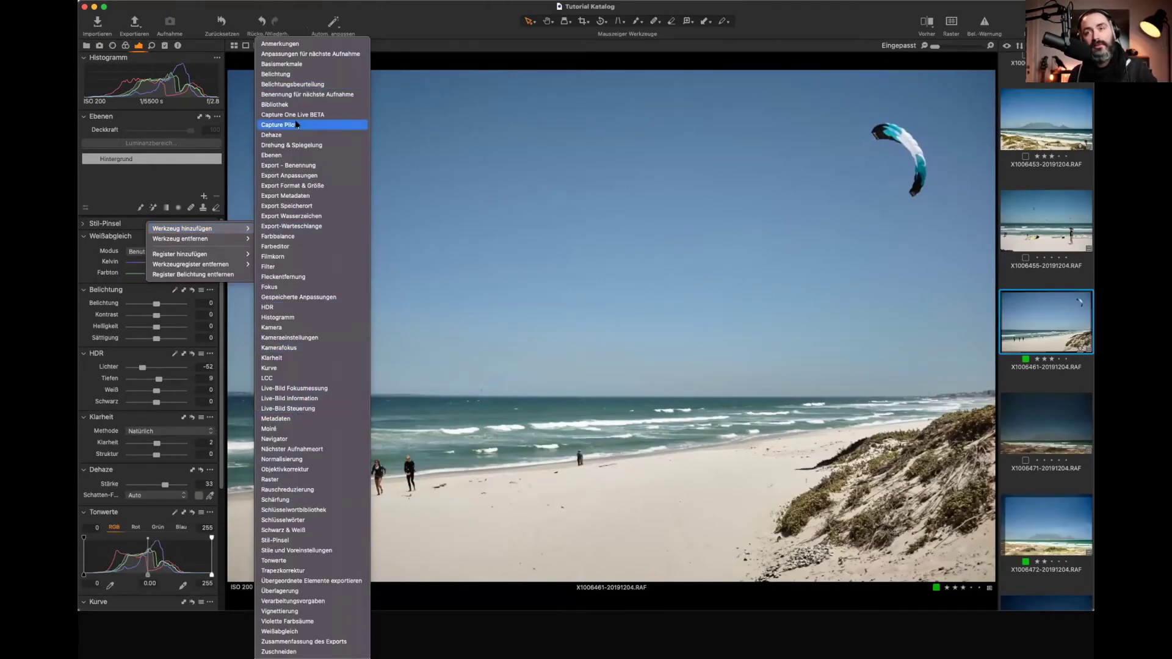
pyautogui.click(289, 65)
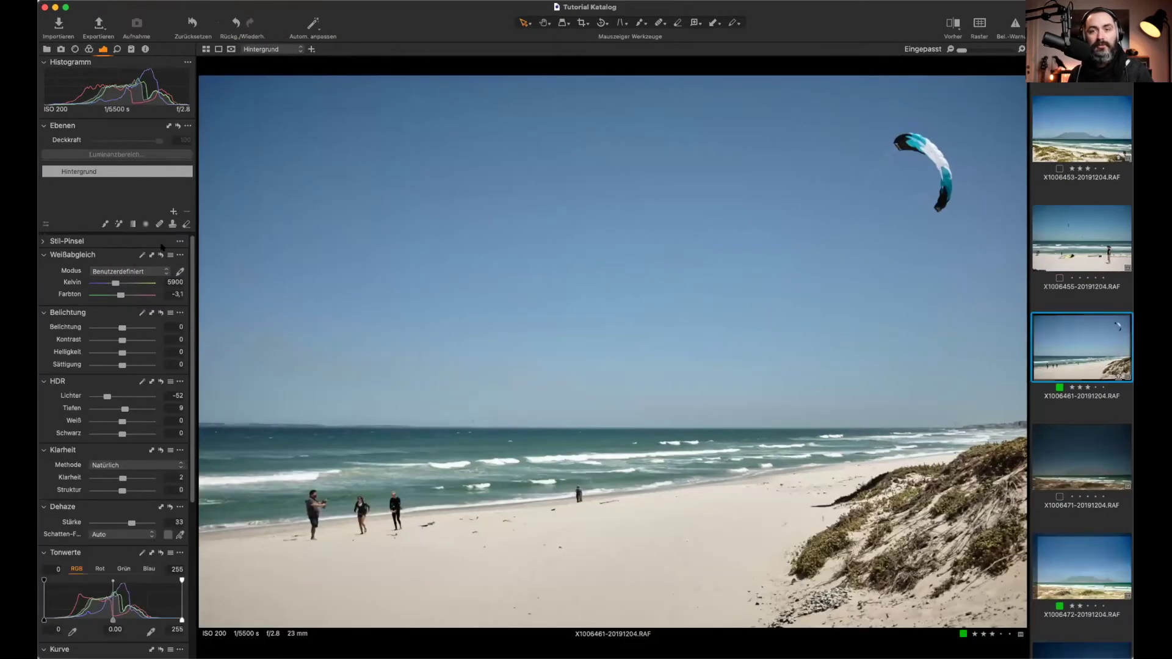
pyautogui.scroll(-10, 162, 247)
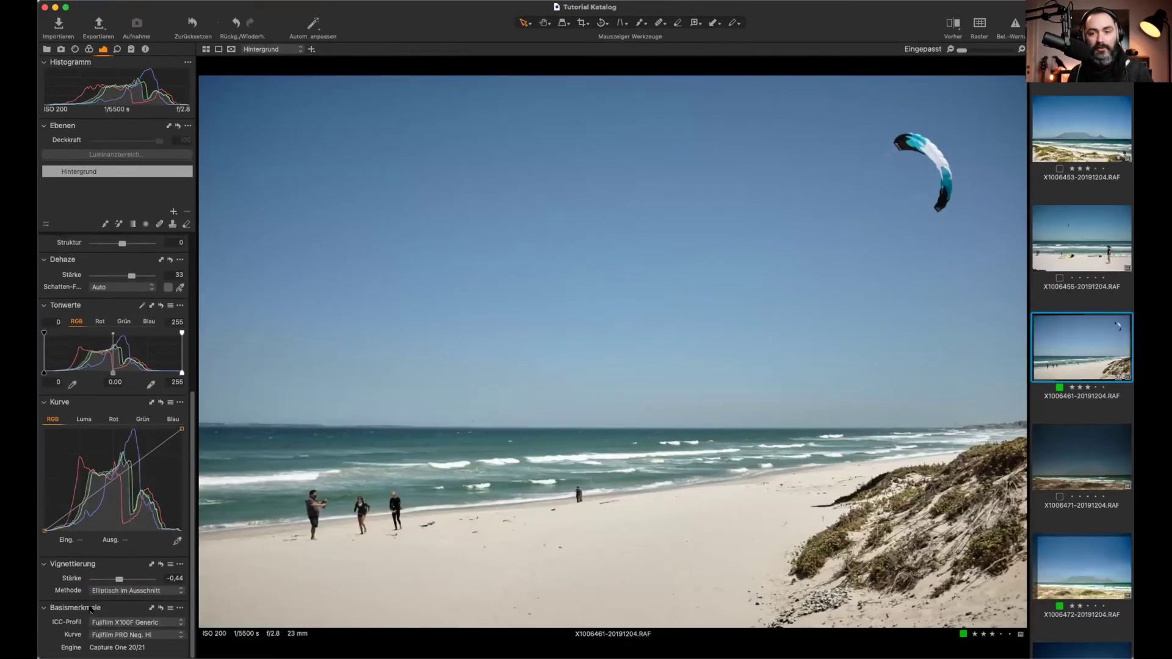
pyautogui.moveTo(89, 605); pyautogui.dragTo(99, 265)
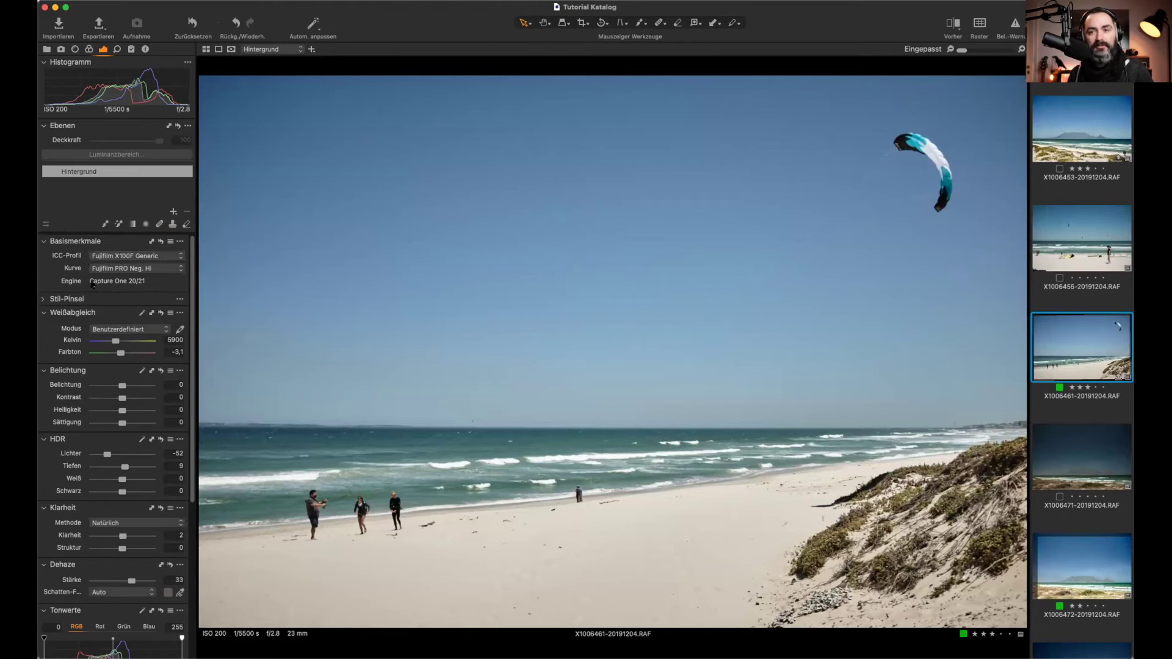
# Step: Compare how Basismerkmale sits in the colour tools and in the exposure tools, including how it scrolls
pyautogui.click(89, 49)
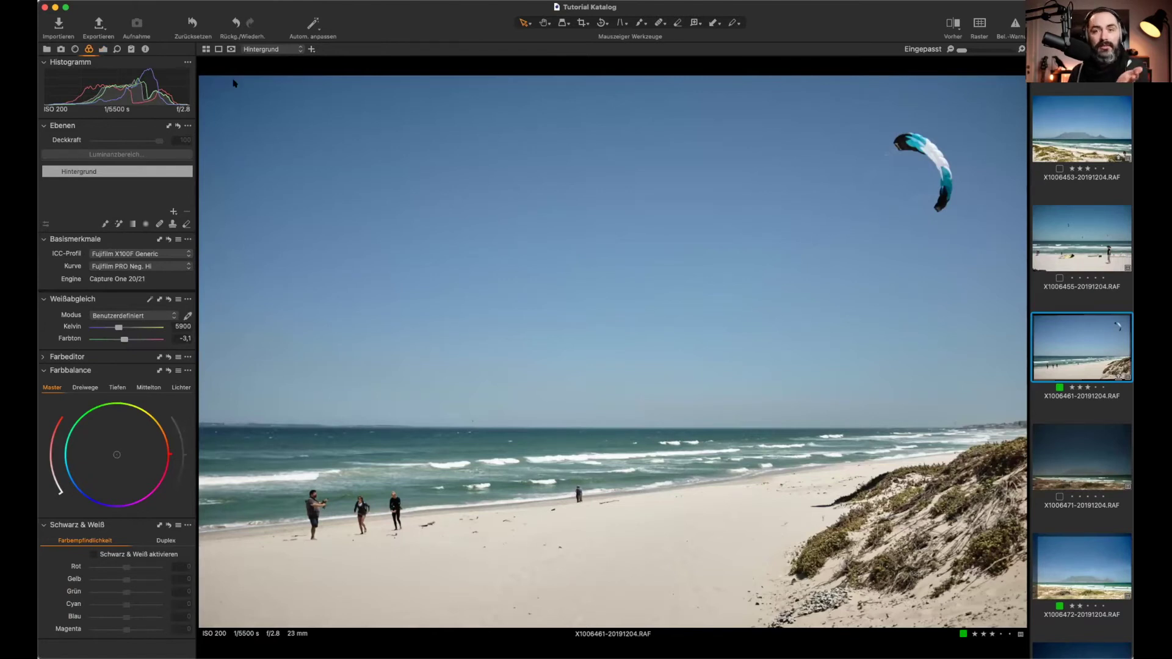
pyautogui.click(103, 49)
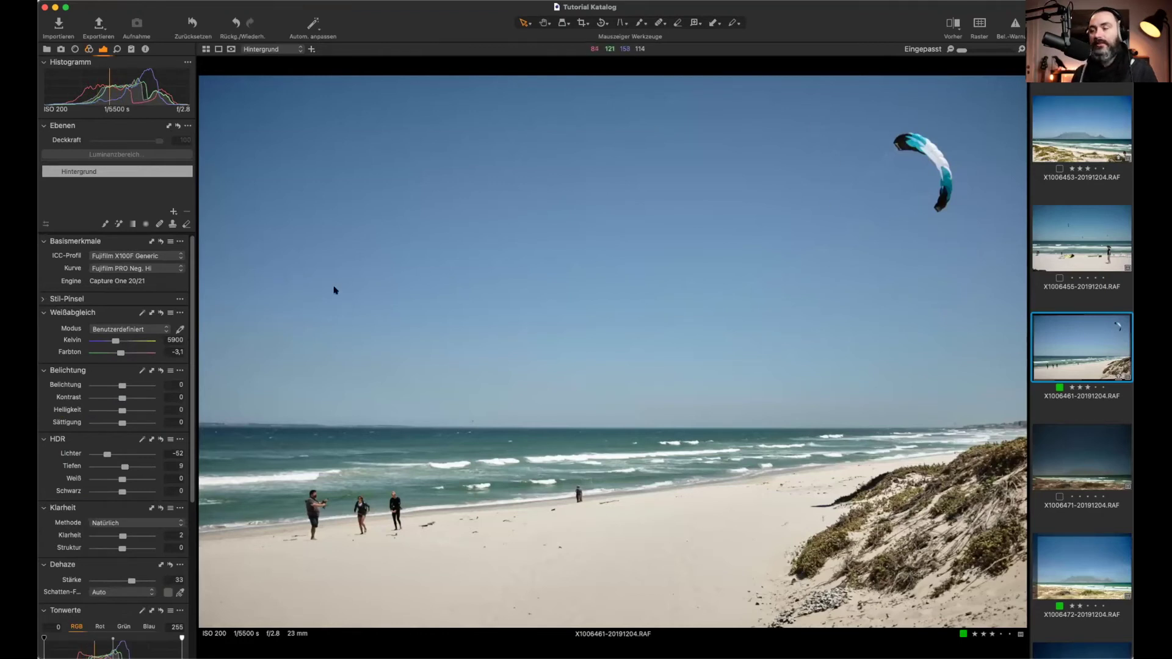
pyautogui.scroll(-10, 132, 440)
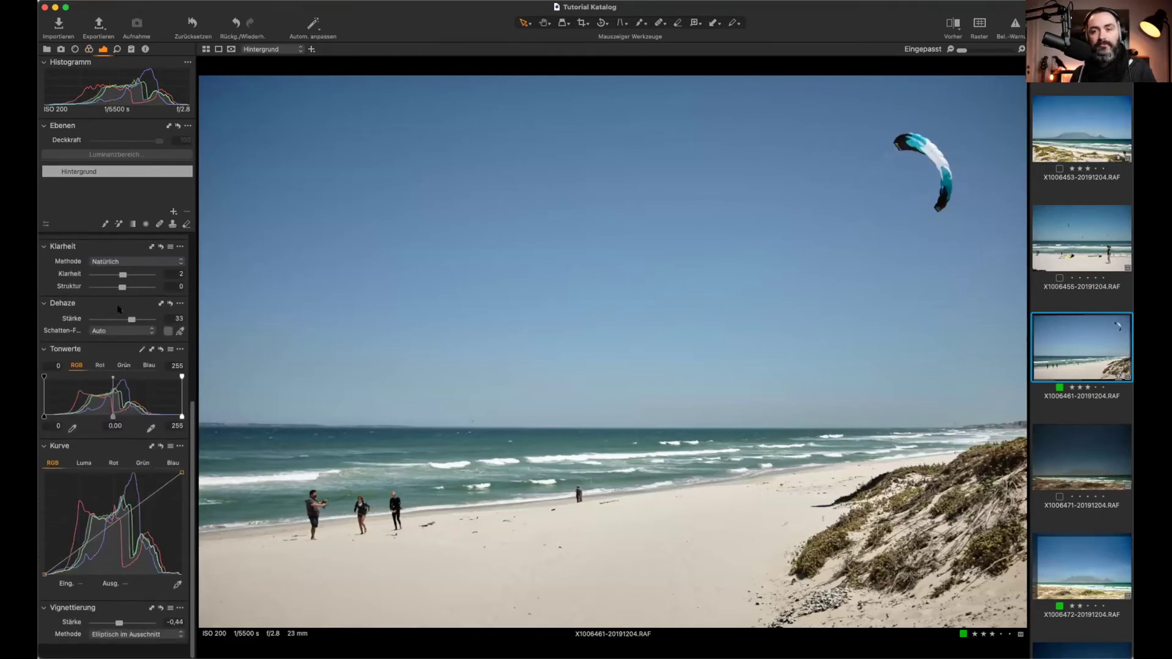
pyautogui.scroll(10, 102, 286)
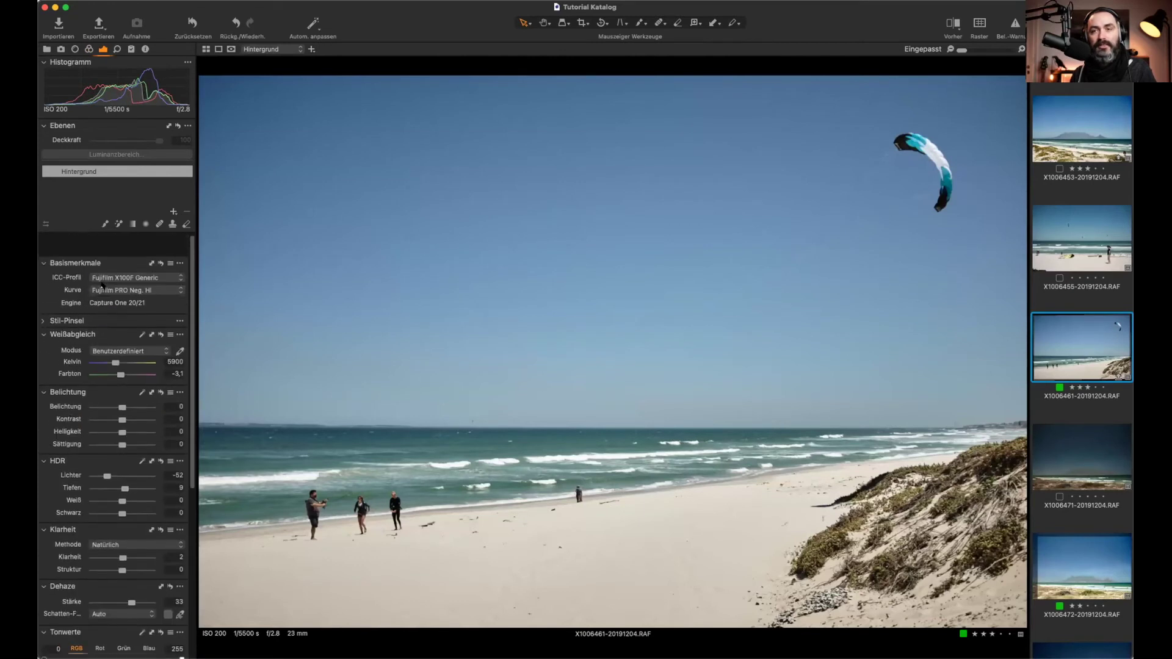
pyautogui.click(89, 49)
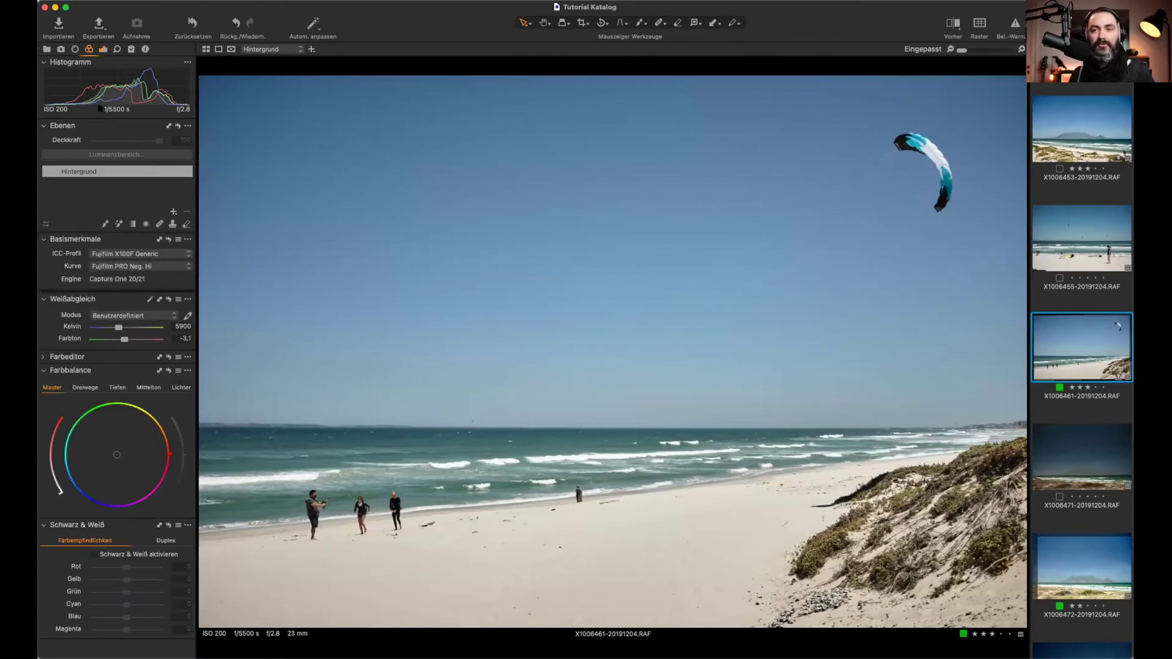
pyautogui.click(103, 49)
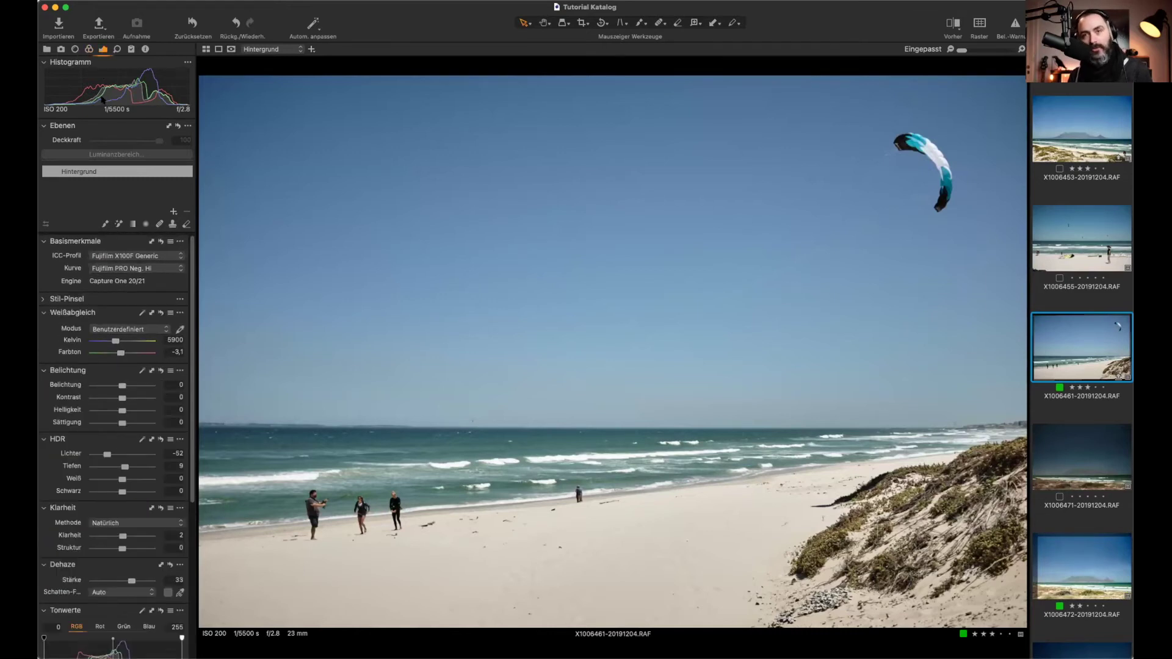
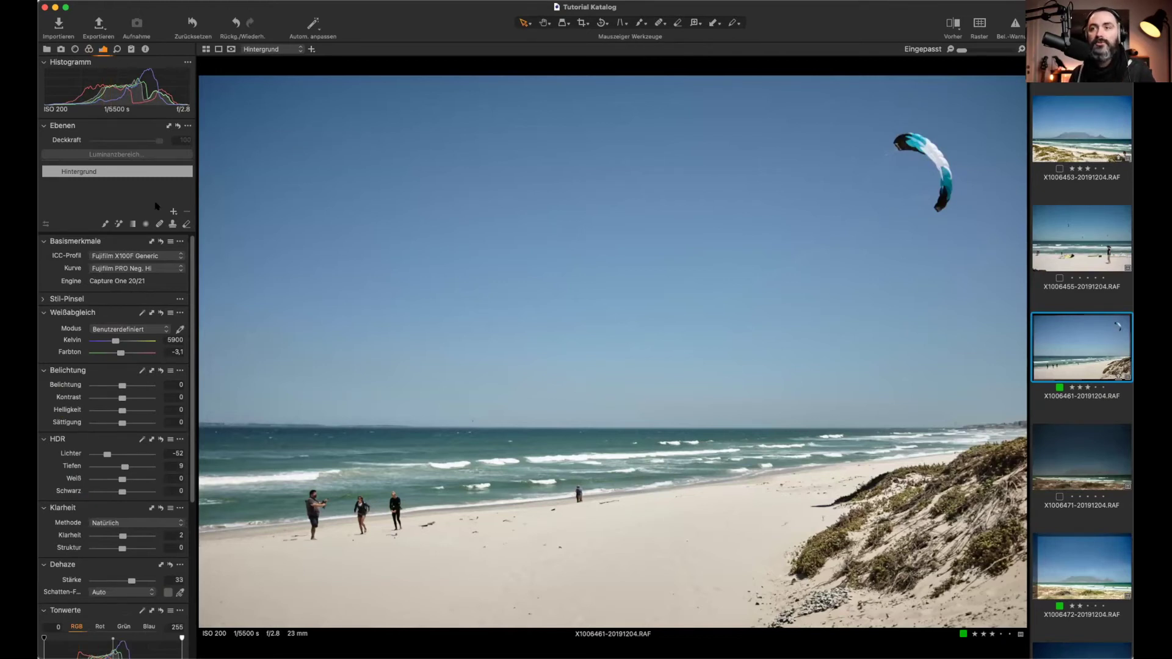
# Step: Create a floating Farbeditor tool, show the colour tools and place the floating tool over the sky in the photo's upper-left area
pyautogui.click(440, 0)
pyautogui.moveTo(449, 0)
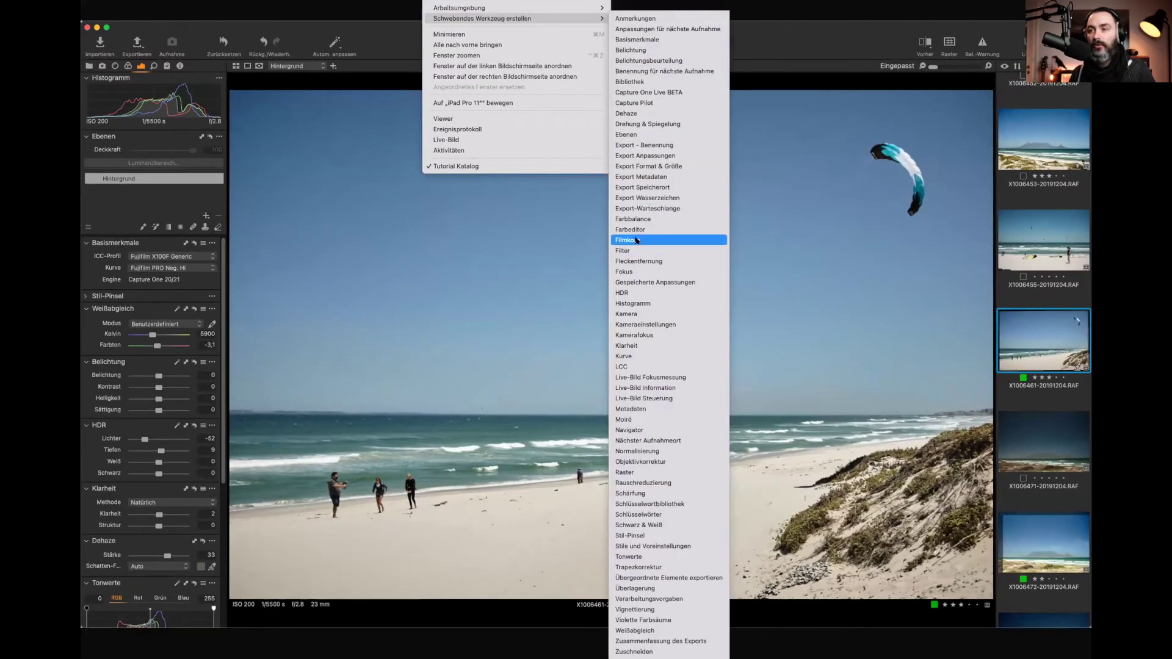
pyautogui.click(633, 231)
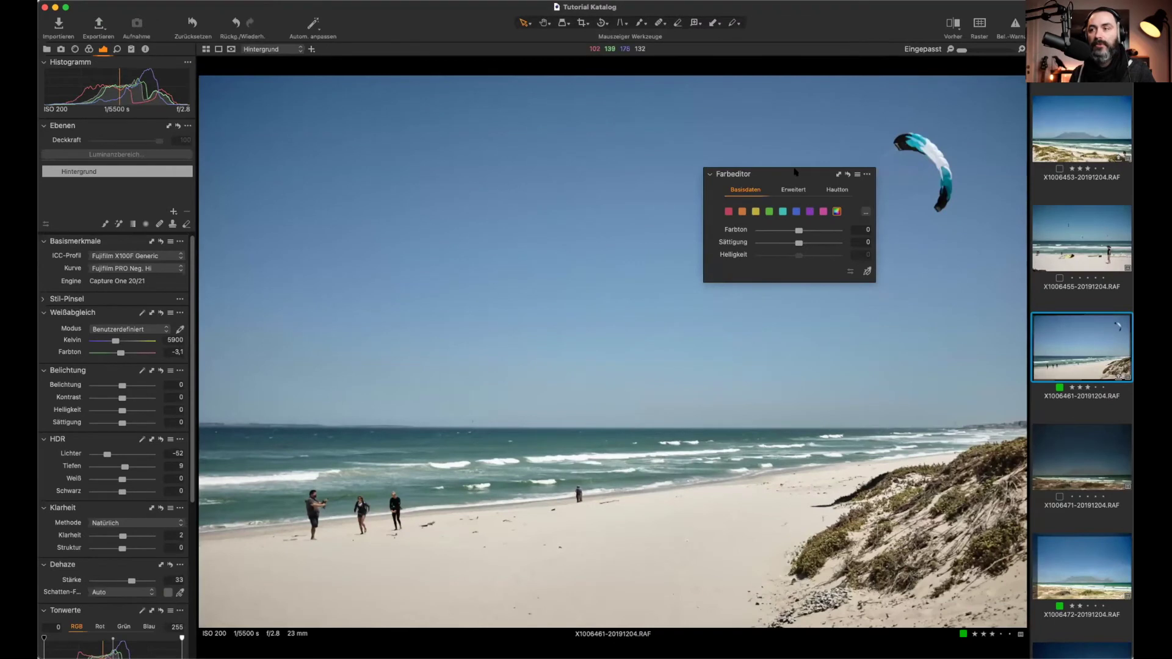
pyautogui.moveTo(790, 172); pyautogui.dragTo(363, 153)
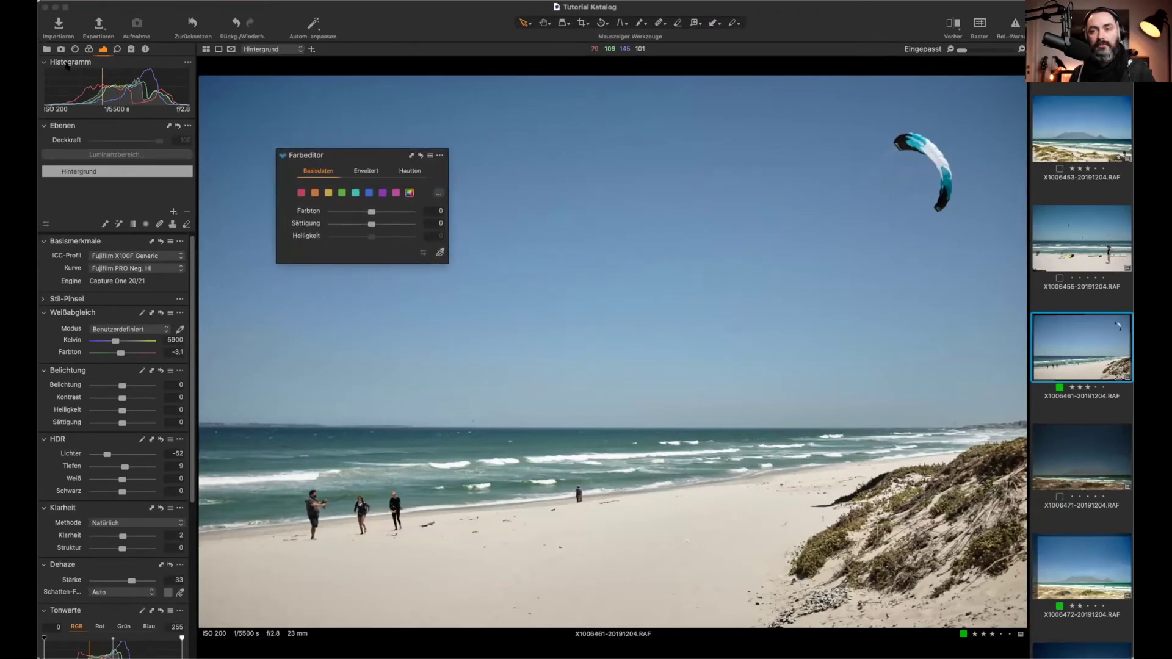
pyautogui.click(89, 49)
pyautogui.moveTo(287, 153); pyautogui.dragTo(270, 116)
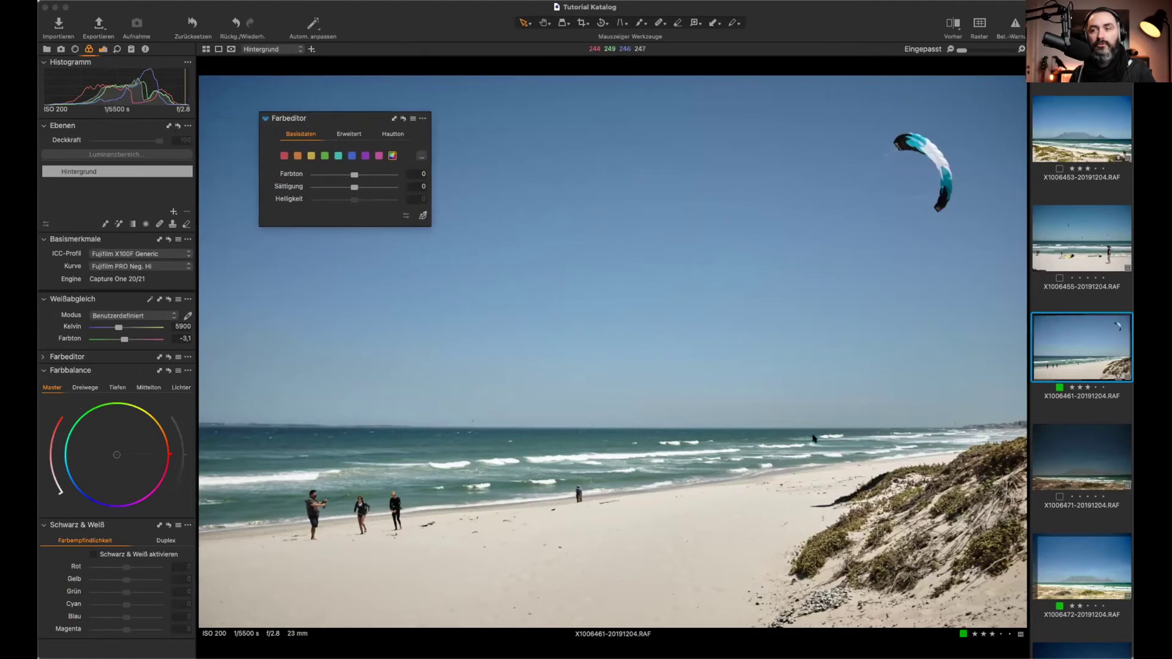
pyautogui.click(1086, 464)
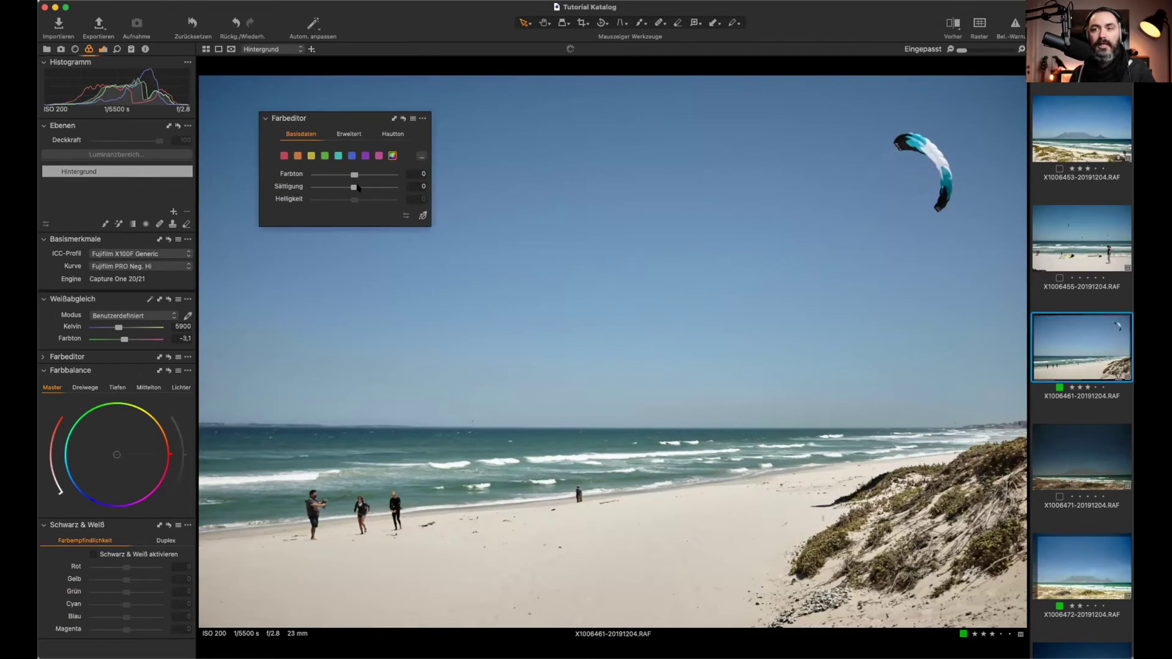
# Step: In the floating Farbeditor, set the blue range to Farbton -7.1, Sättigung 19.7 and Helligkeit -6.6, and show the exposure tools
pyautogui.click(352, 156)
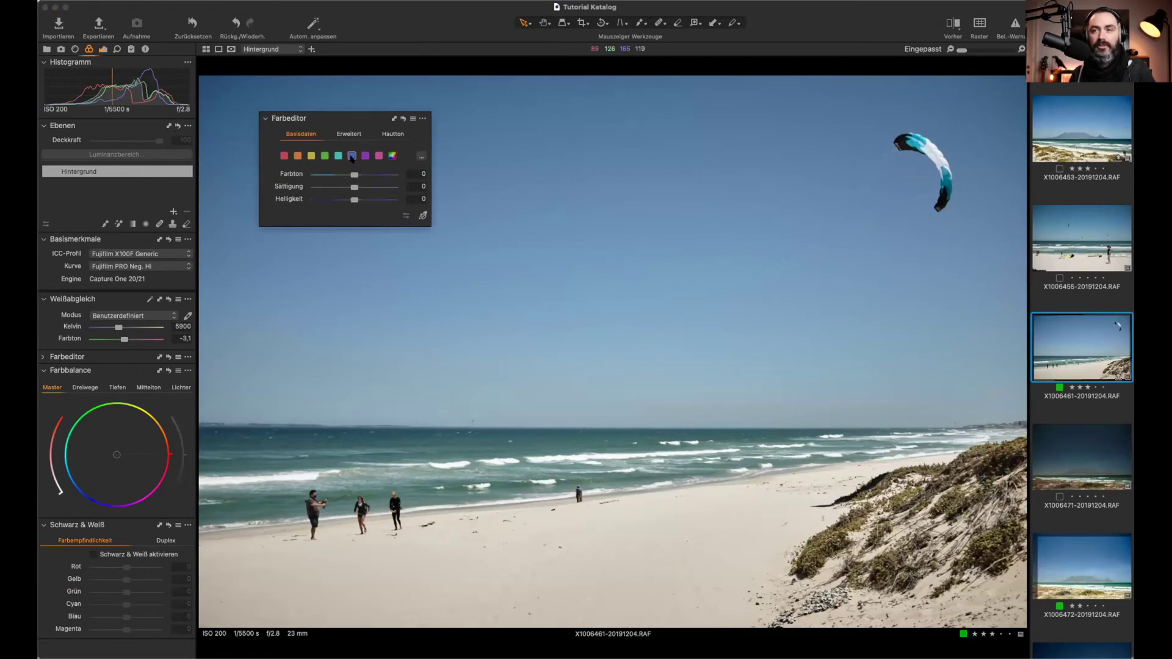
pyautogui.moveTo(354, 175); pyautogui.dragTo(336, 201)
pyautogui.click(104, 50)
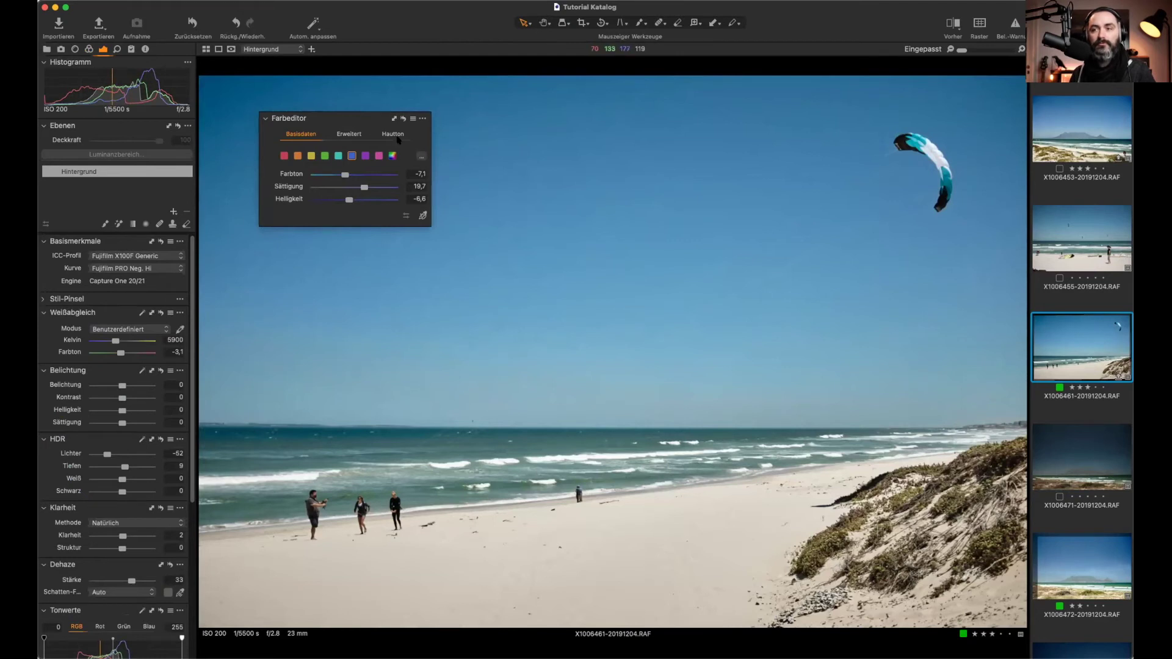
# Step: Collapse the floating Farbeditor, park it in the free toolbar area, and bring it back expanded over the photo's upper-left corner
pyautogui.moveTo(367, 116); pyautogui.dragTo(365, 110)
pyautogui.click(334, 110)
pyautogui.click(334, 110)
pyautogui.click(329, 110)
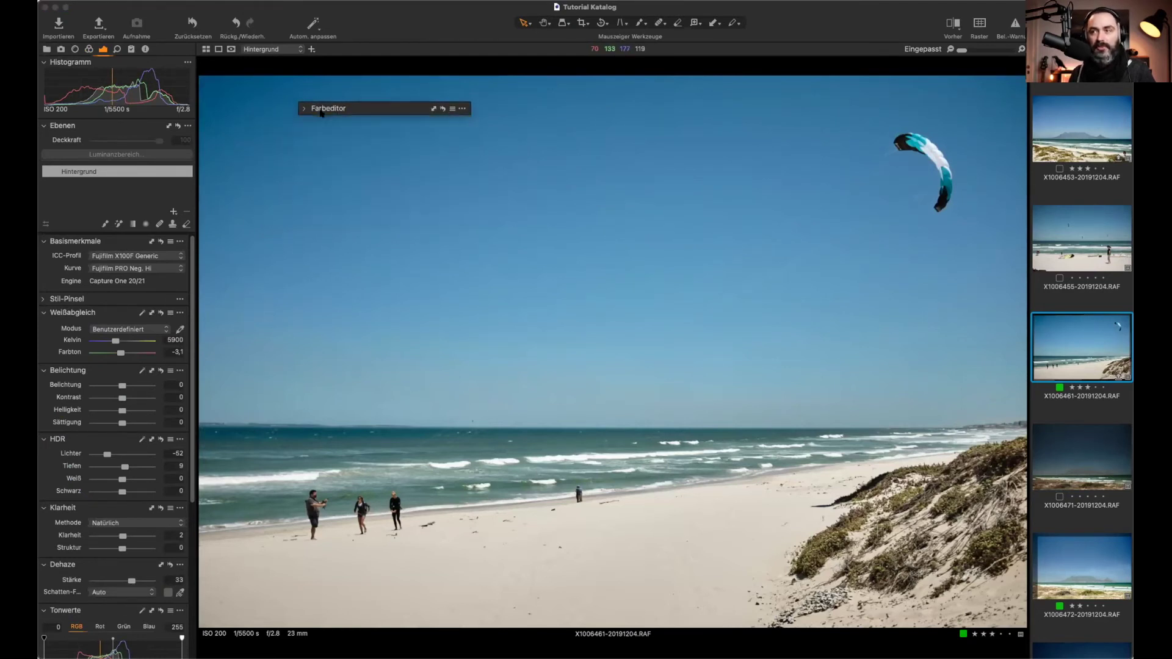
pyautogui.moveTo(339, 112); pyautogui.dragTo(382, 20)
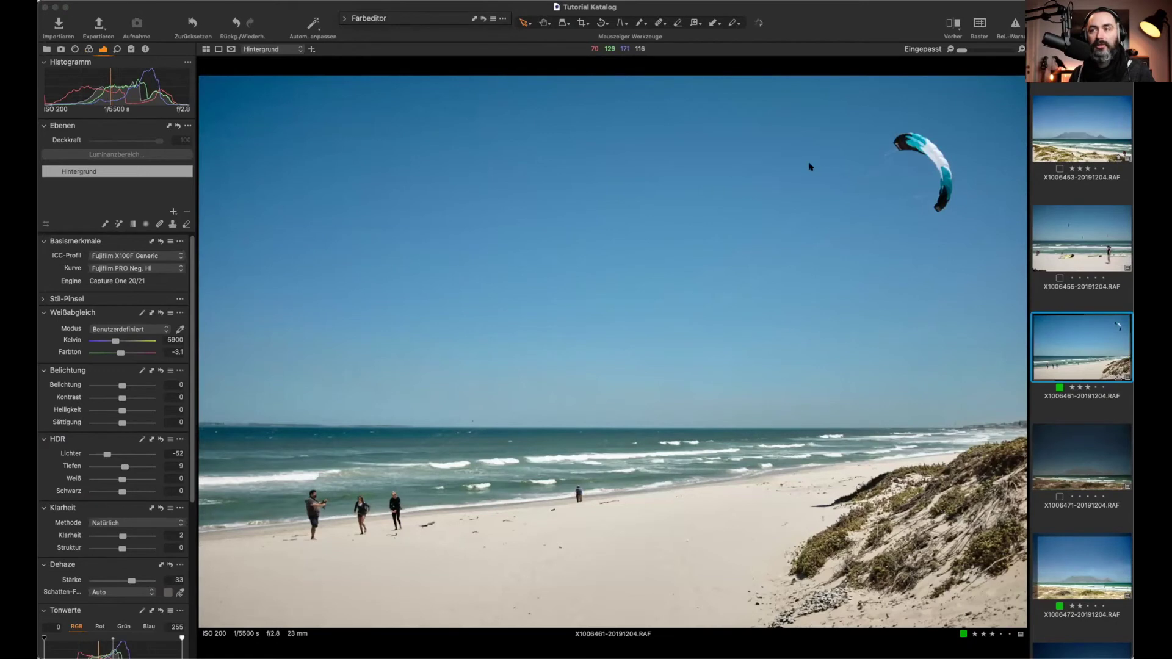
pyautogui.moveTo(361, 21); pyautogui.dragTo(233, 79)
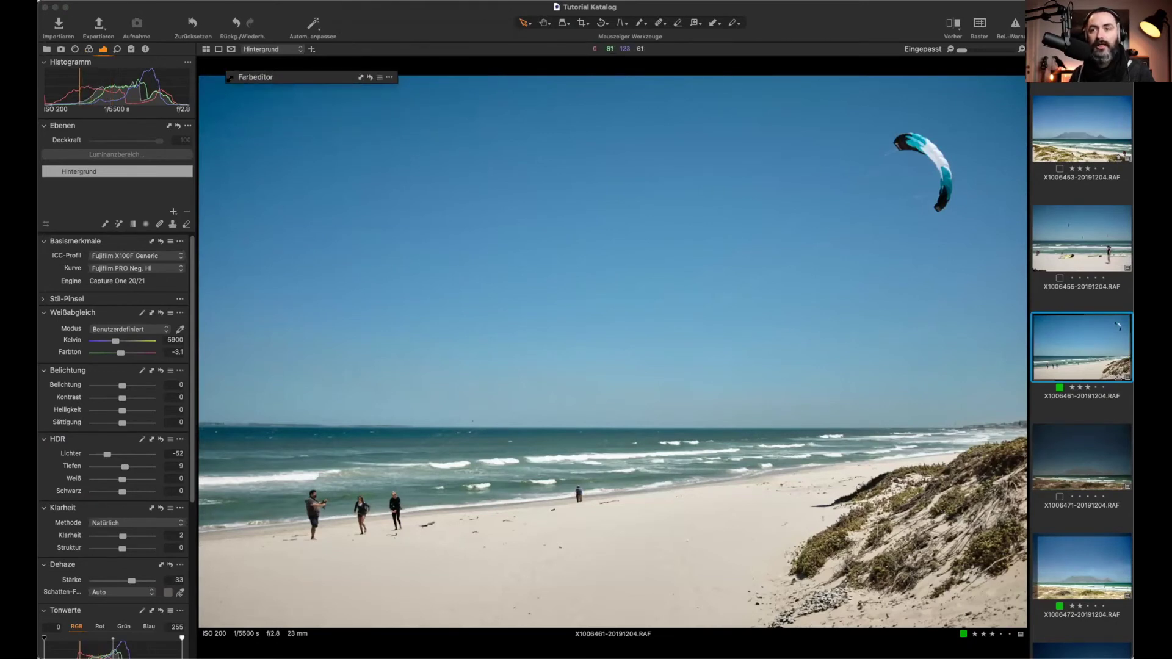
pyautogui.click(232, 77)
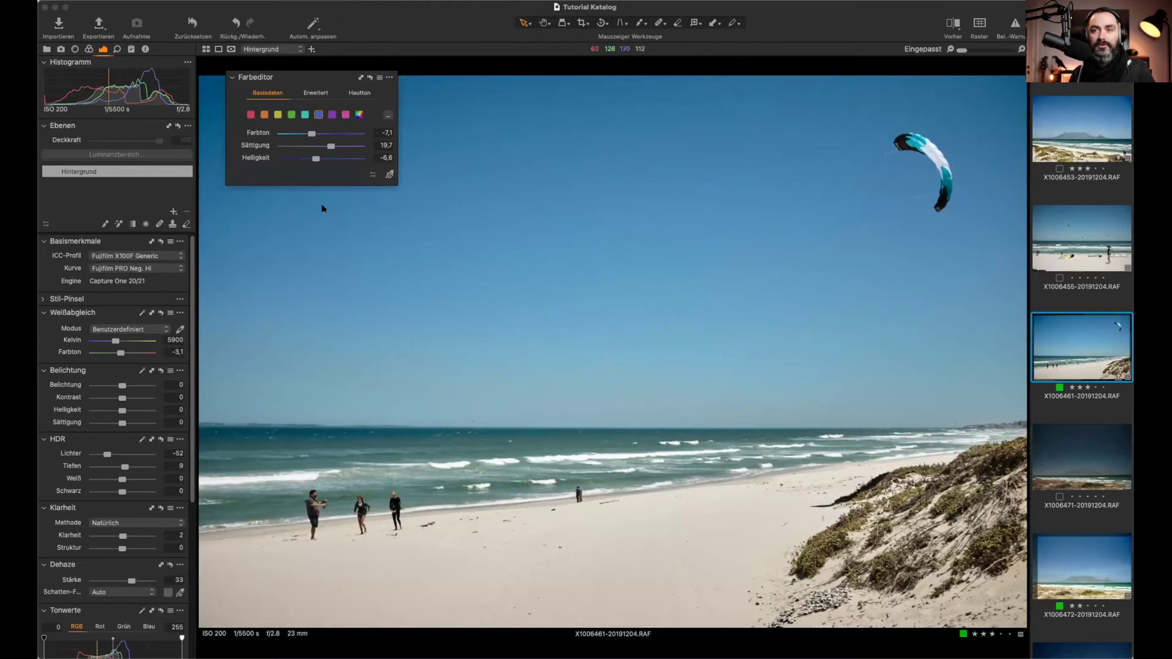
# Step: View the floating Farbeditor's Erweitert controls, return to Basisdaten, and remove the floating tool
pyautogui.click(347, 93)
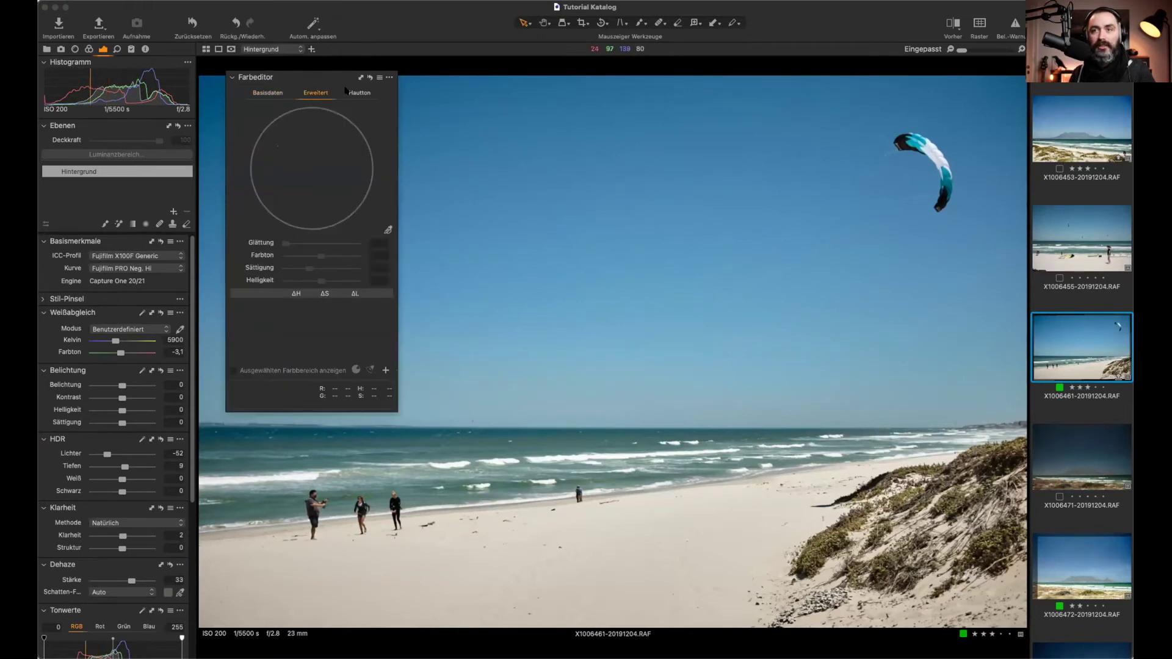
pyautogui.click(316, 94)
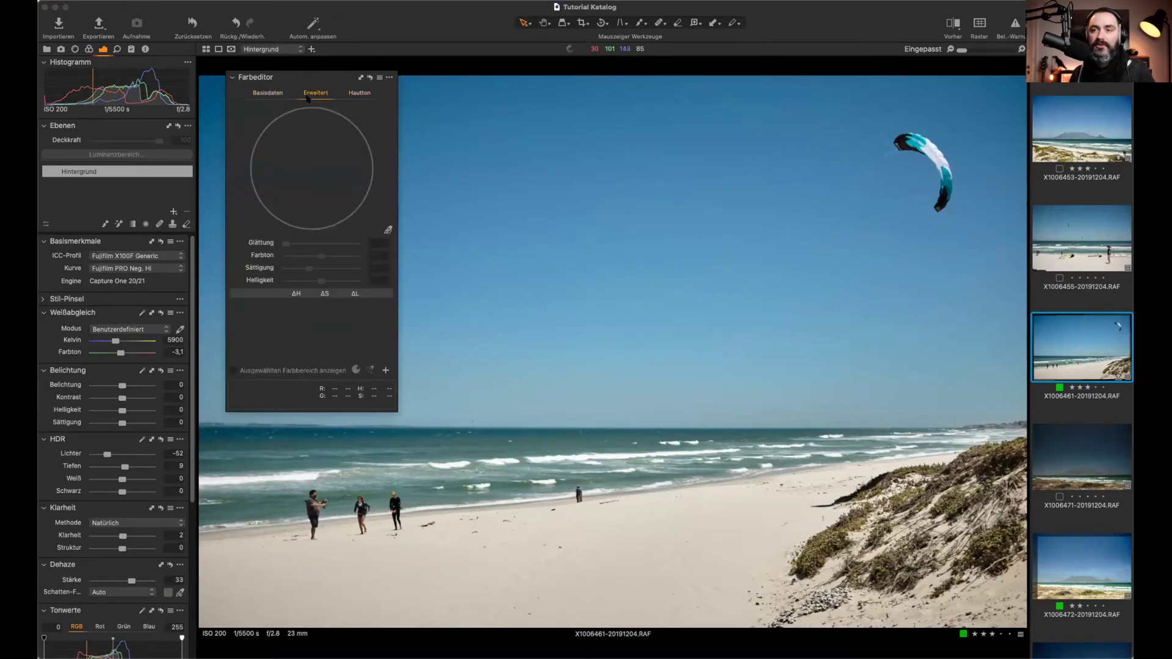
pyautogui.click(267, 93)
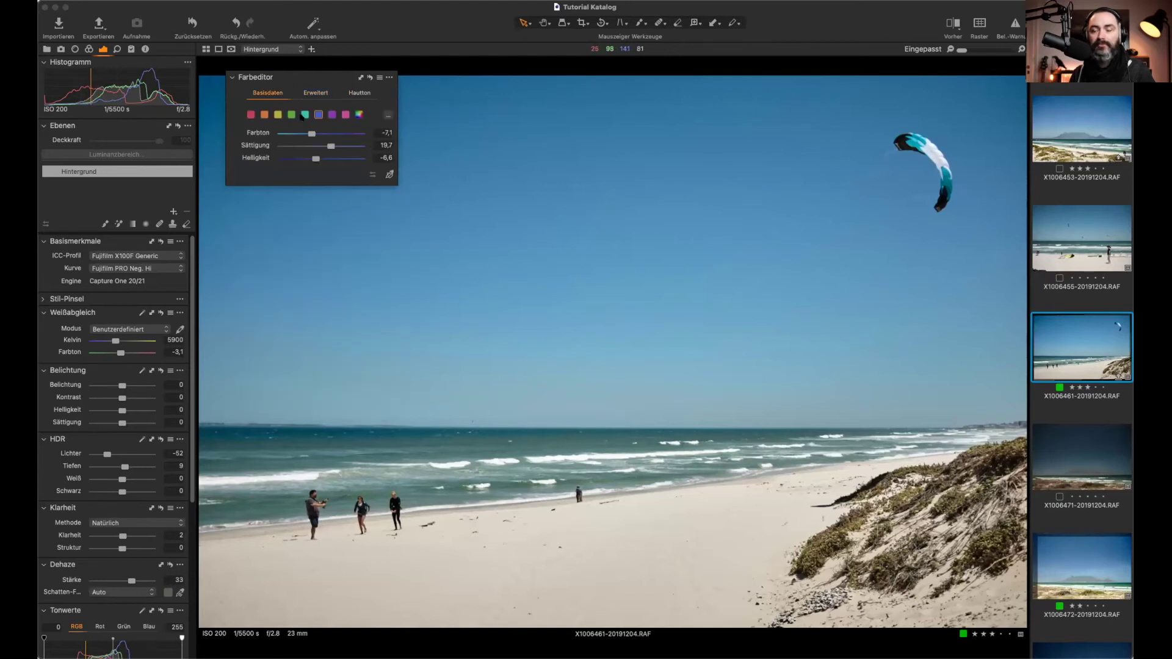
pyautogui.click(390, 77)
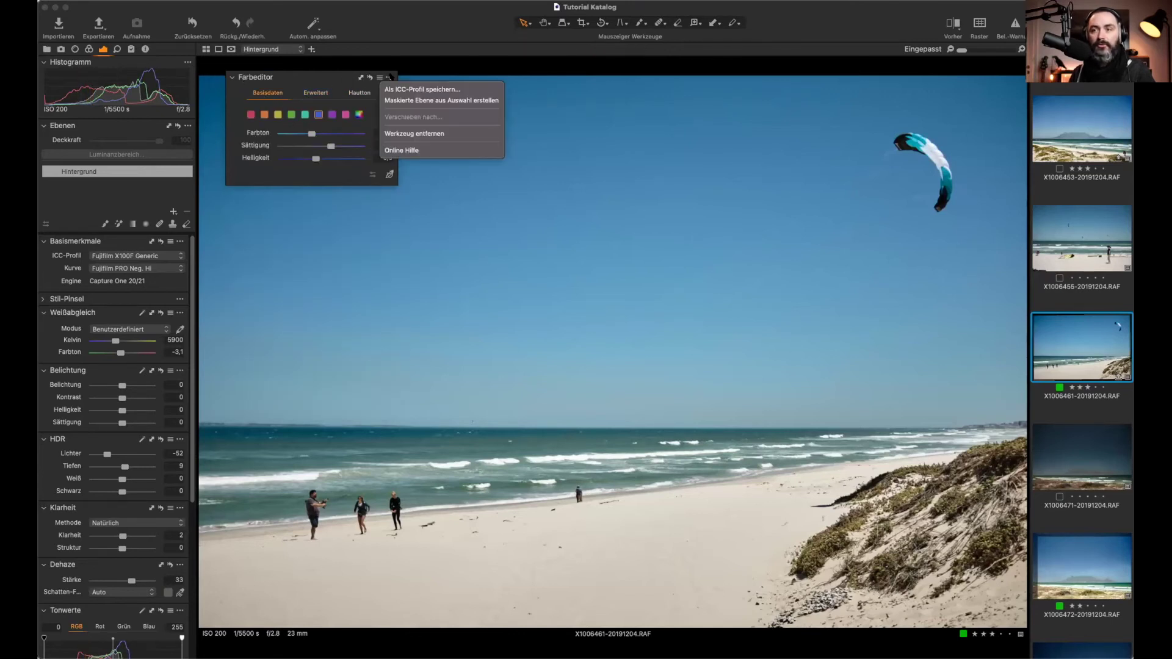
pyautogui.click(400, 133)
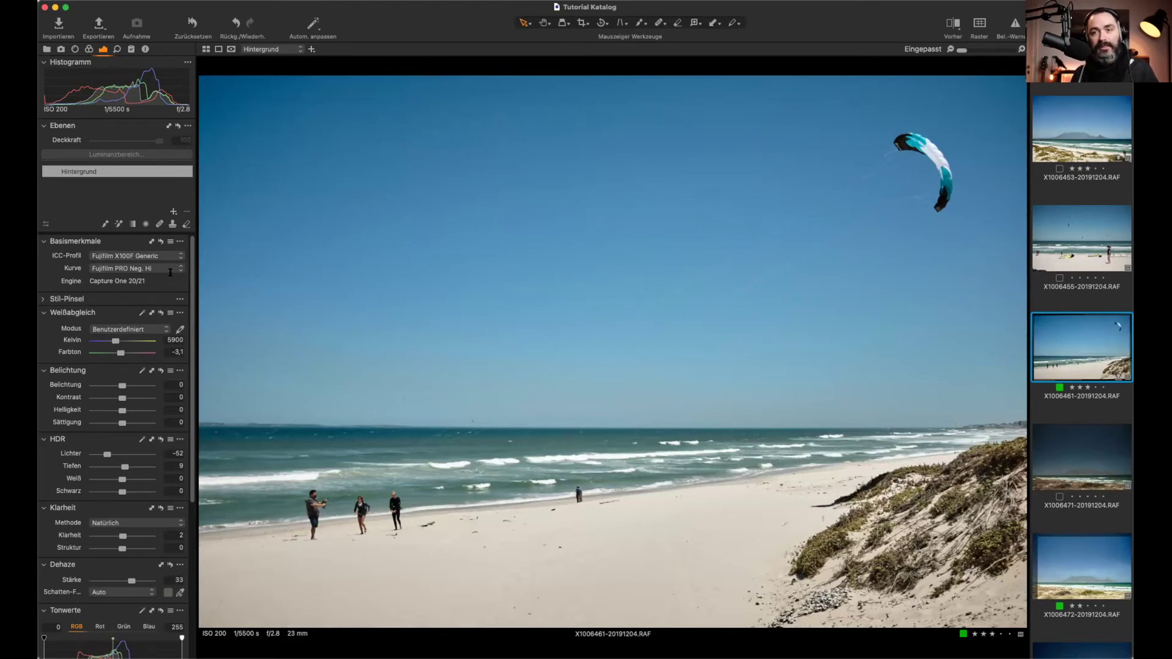
# Step: Raise the black end of the photo's RGB curve in Kurve, adding a shadow point and a brightened midtone point
pyautogui.scroll(-5, 112, 452)
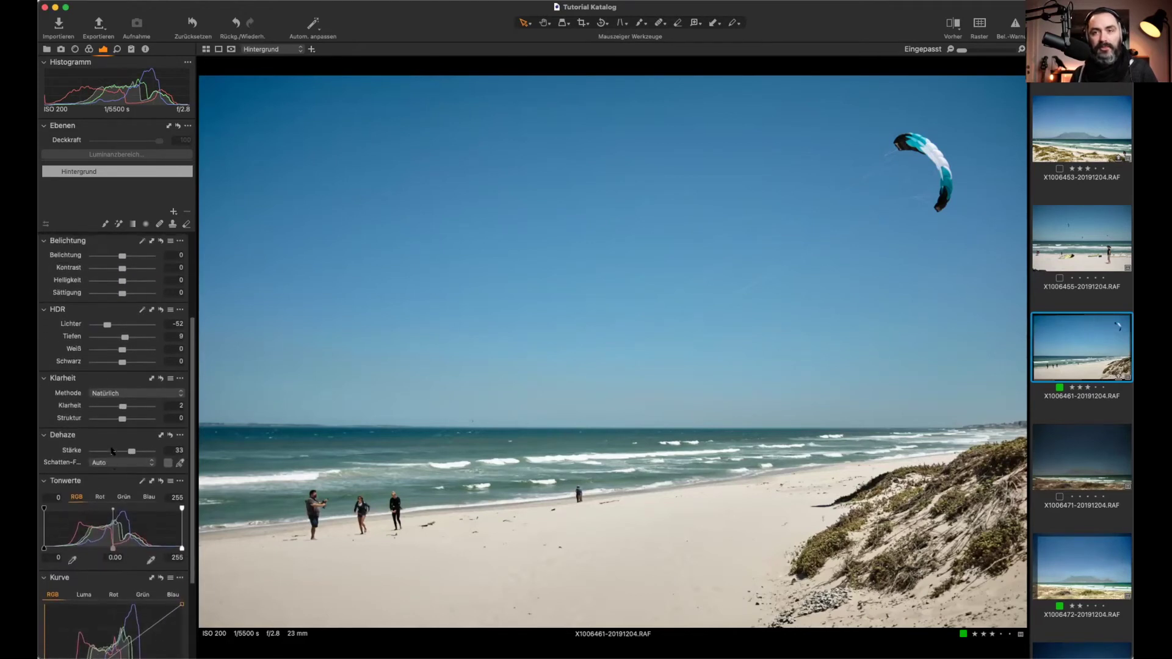
pyautogui.scroll(2, 107, 380)
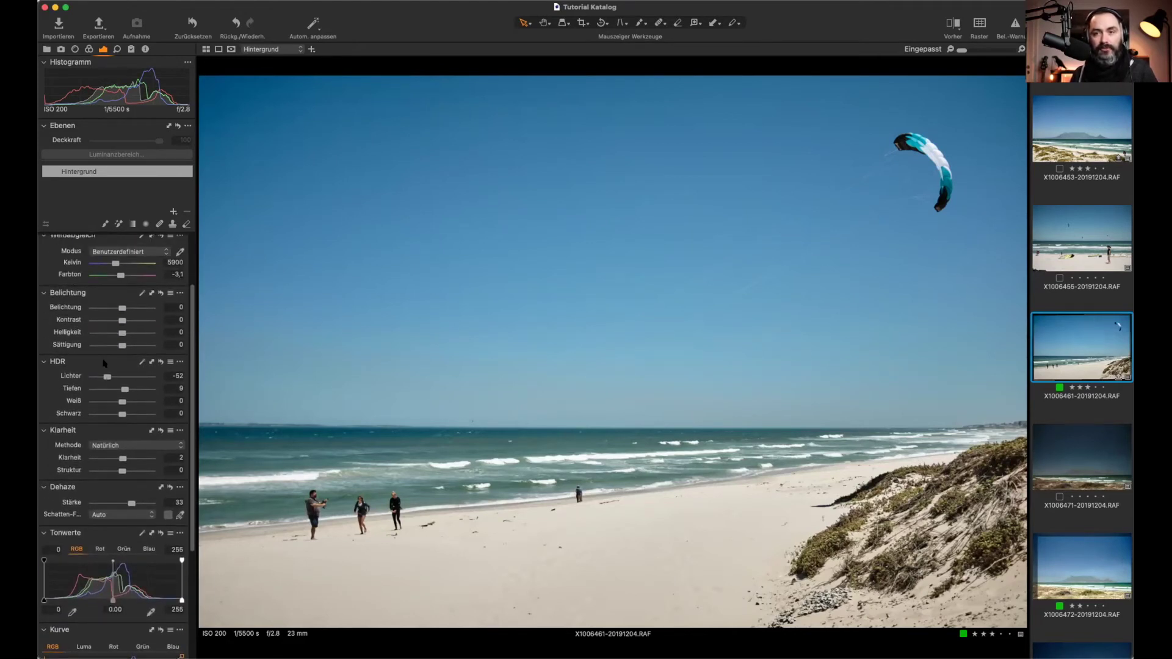
pyautogui.scroll(-7, 136, 471)
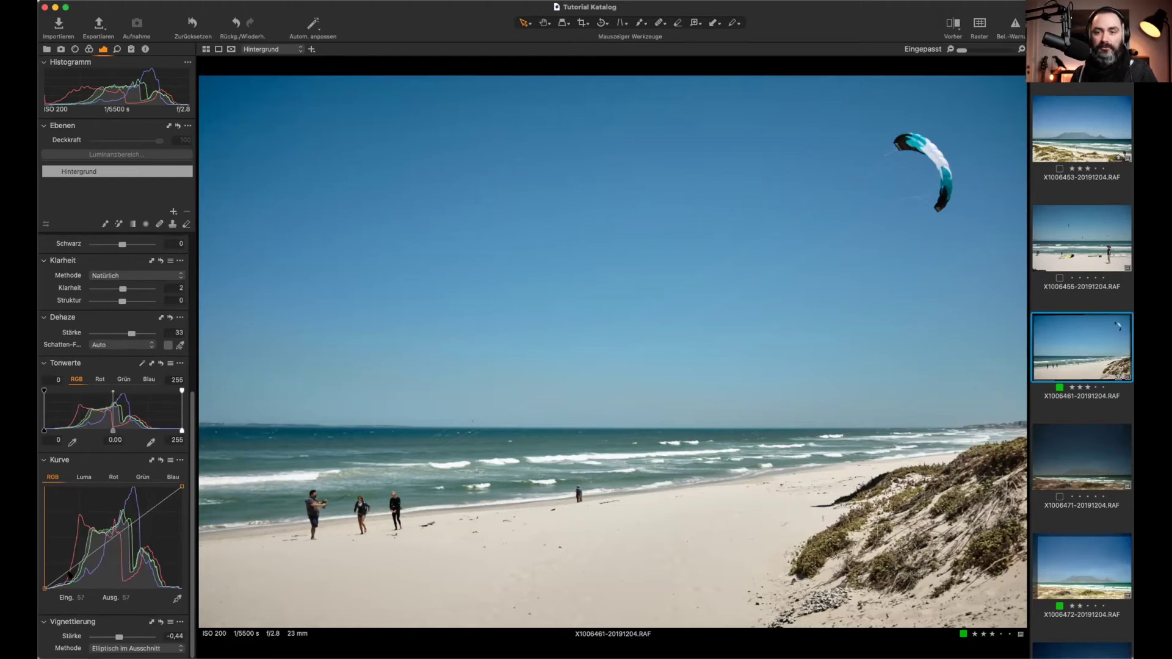
pyautogui.moveTo(47, 590)
pyautogui.mouseDown()
pyautogui.moveTo(42, 572)
pyautogui.moveTo(65, 562)
pyautogui.moveTo(58, 571)
pyautogui.mouseUp()
pyautogui.moveTo(150, 520); pyautogui.dragTo(129, 517)
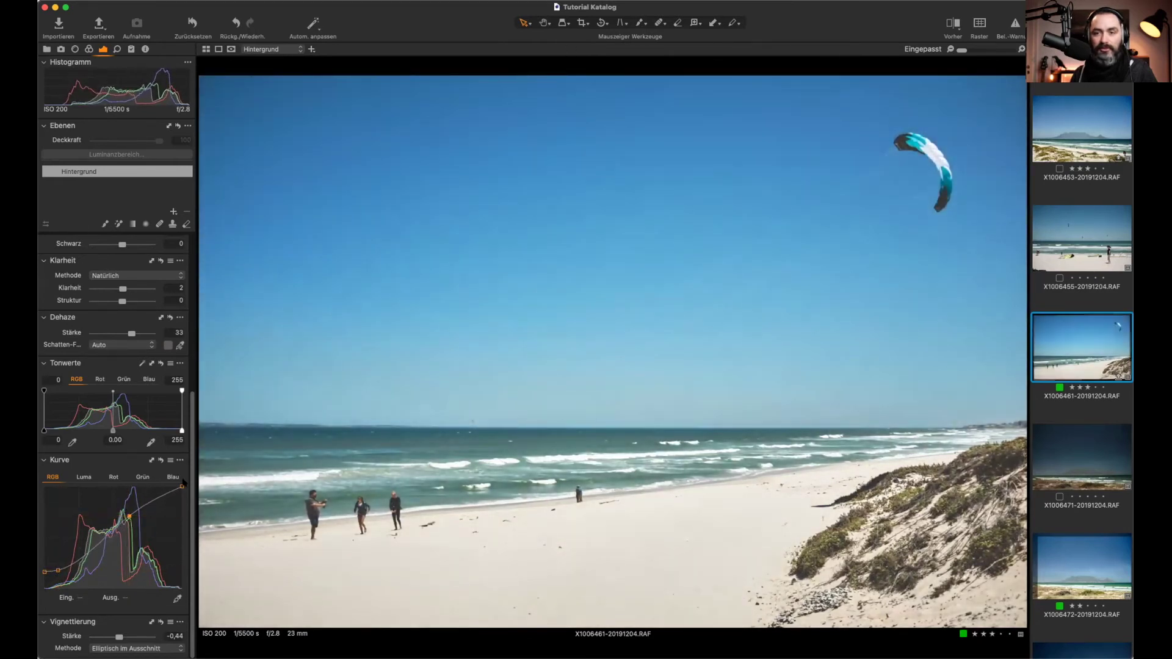
# Step: Lower the RGB curve's white end slightly, flatten the highlights with two extra points, and shift the shadow point slightly inward
pyautogui.moveTo(182, 489); pyautogui.dragTo(182, 498)
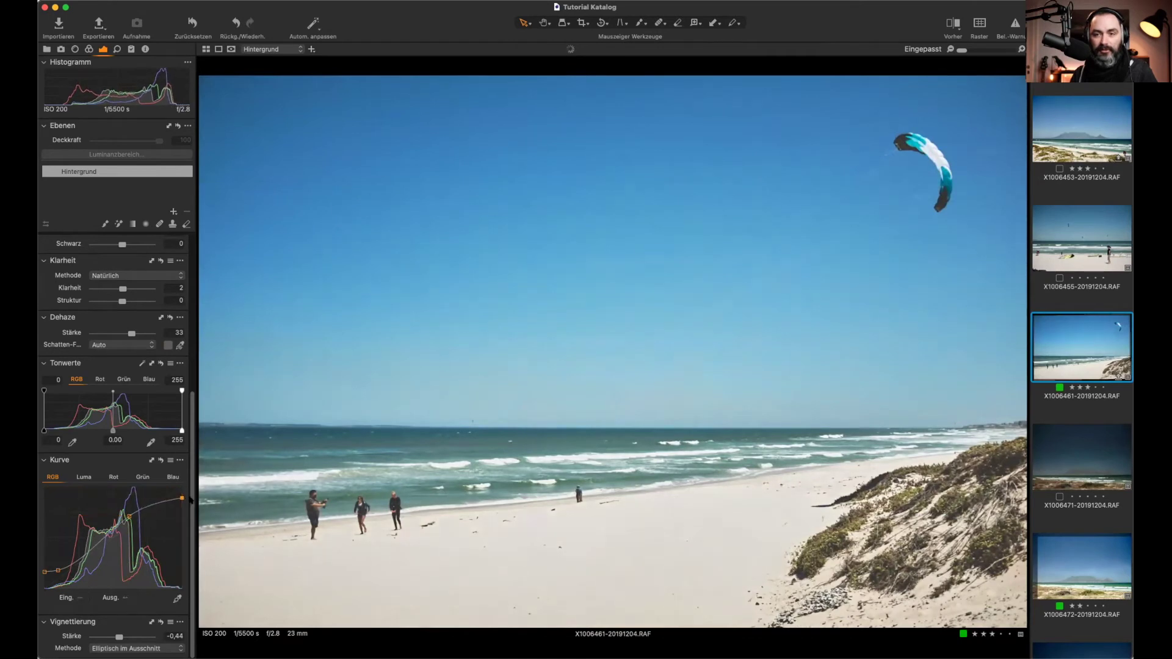
pyautogui.click(166, 499)
pyautogui.click(154, 500)
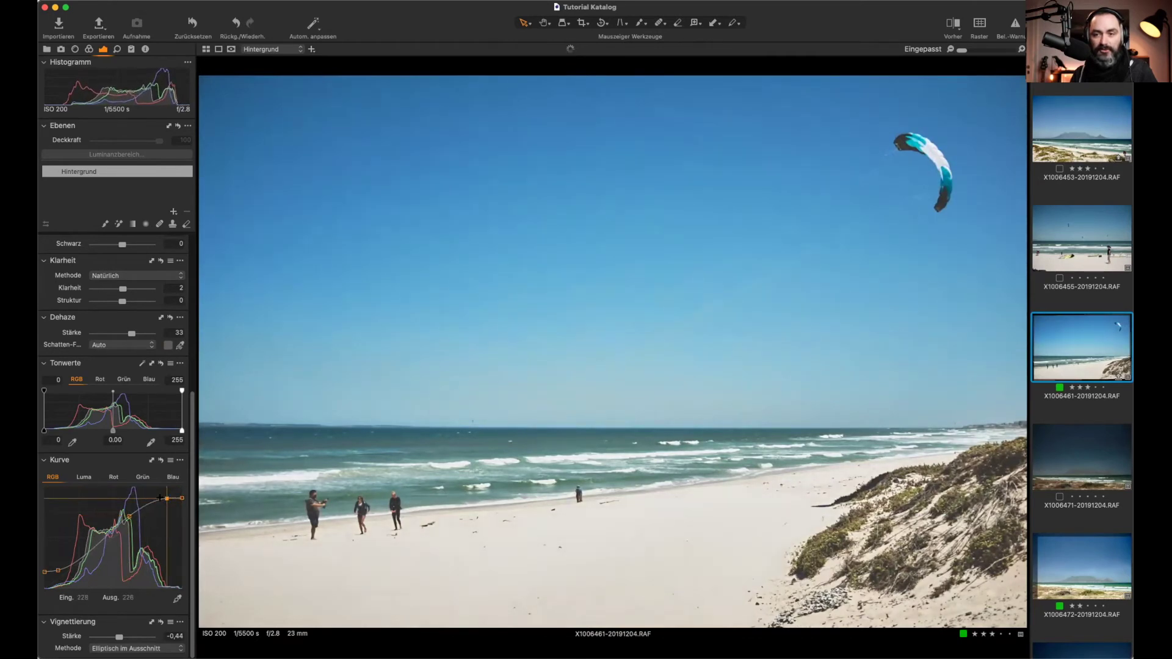
pyautogui.moveTo(155, 500); pyautogui.dragTo(149, 503)
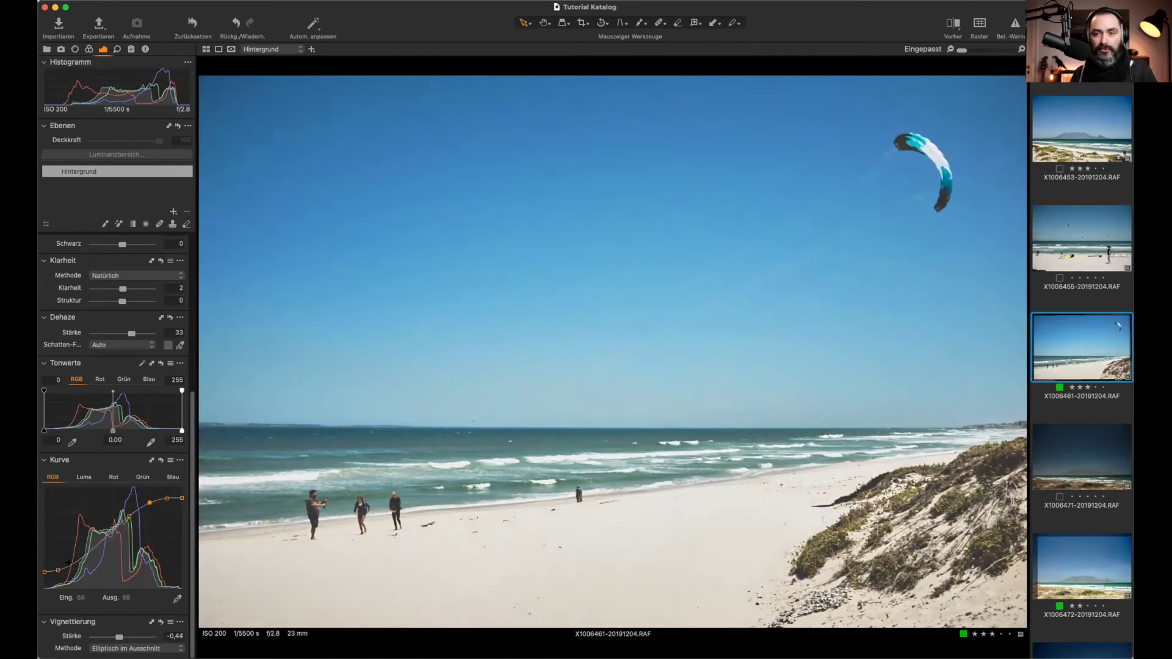
pyautogui.moveTo(58, 571); pyautogui.dragTo(65, 569)
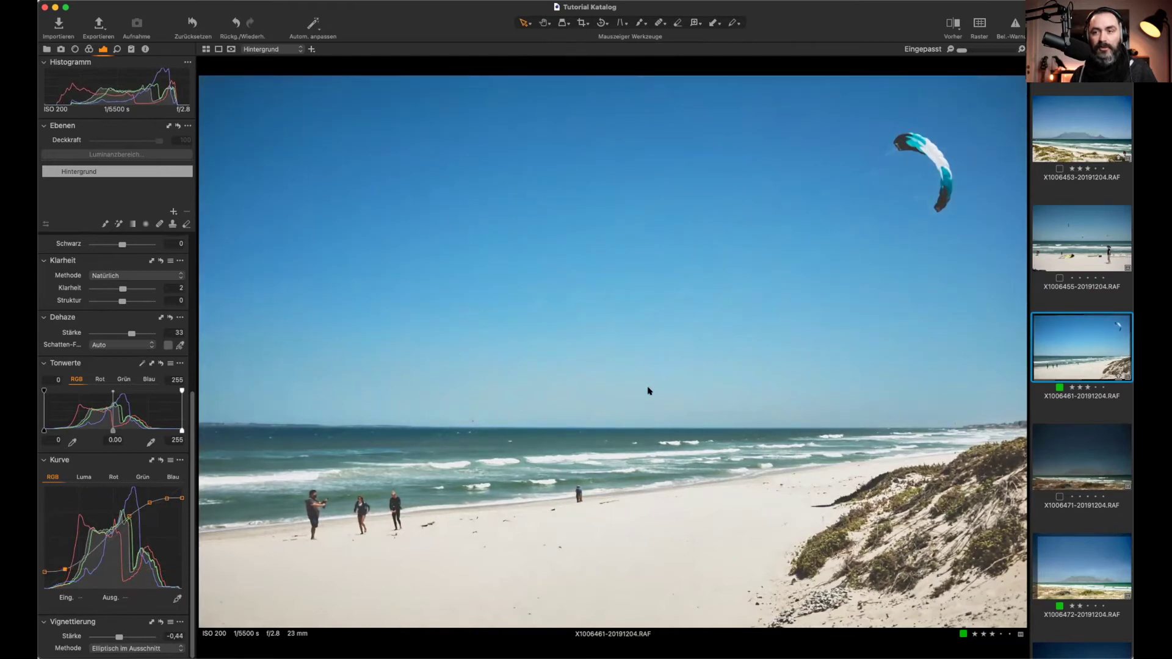
# Step: Compare the photo before and after all adjustments using the Vorher view
pyautogui.click(955, 26)
pyautogui.click(955, 26)
pyautogui.click(955, 26)
pyautogui.click(955, 26)
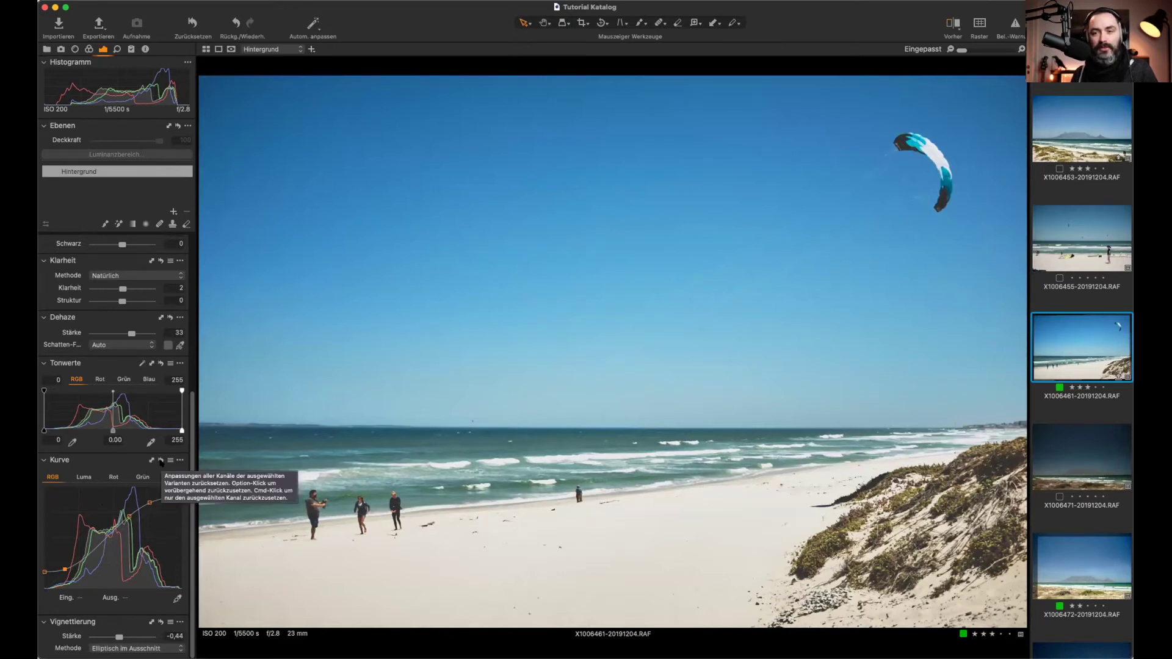
# Step: Reset the Kurve adjustment, undo the reset, and compare the photo with the curve temporarily reset
pyautogui.click(161, 461)
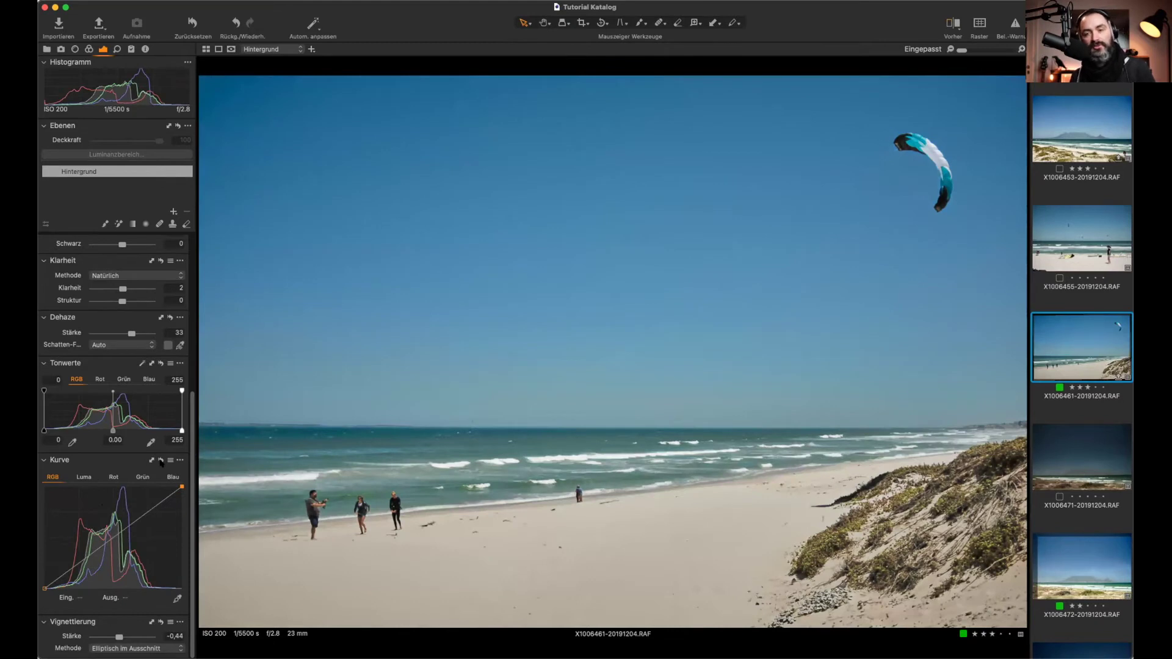
pyautogui.press('super+z')
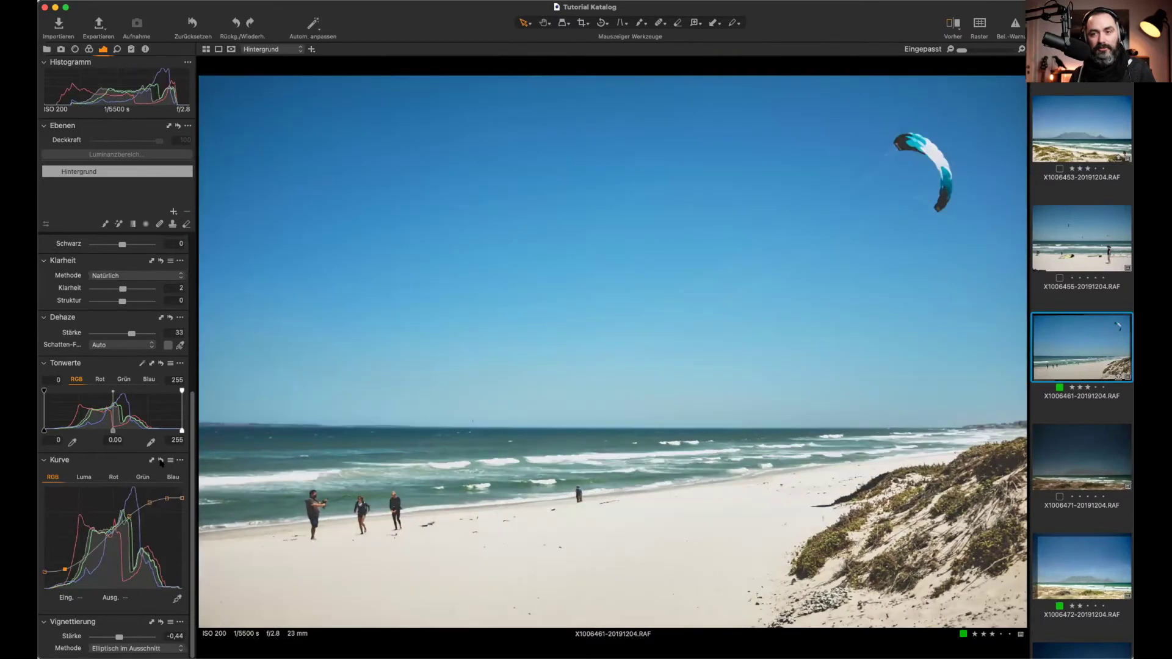
pyautogui.click(161, 461)
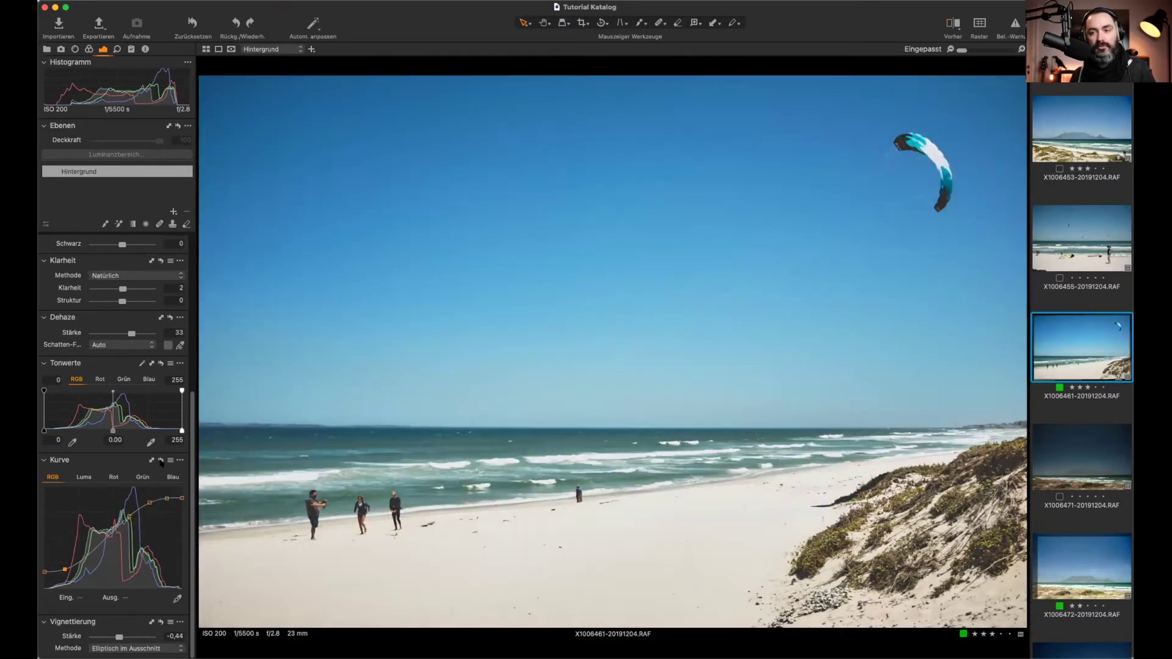
pyautogui.click(161, 461)
pyautogui.click(160, 461)
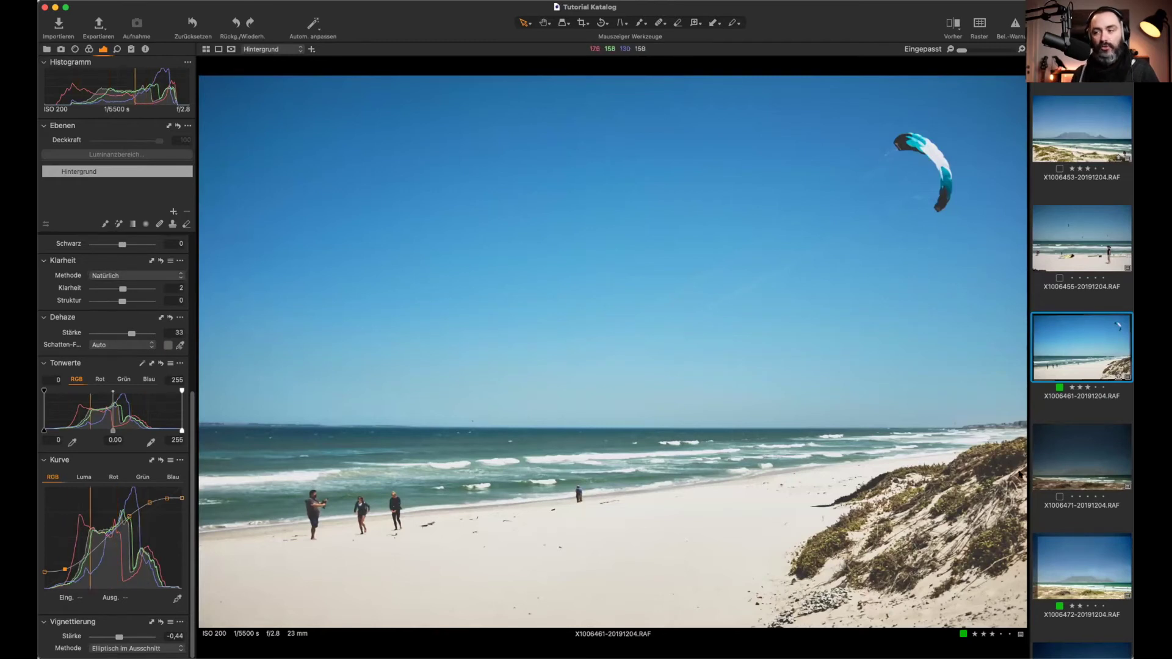
# Step: View the preceding photo, return to X1006461-20191204.RAF, and save its Kurve adjustment as a custom preset named Leichter Faded Look
pyautogui.press('Left')
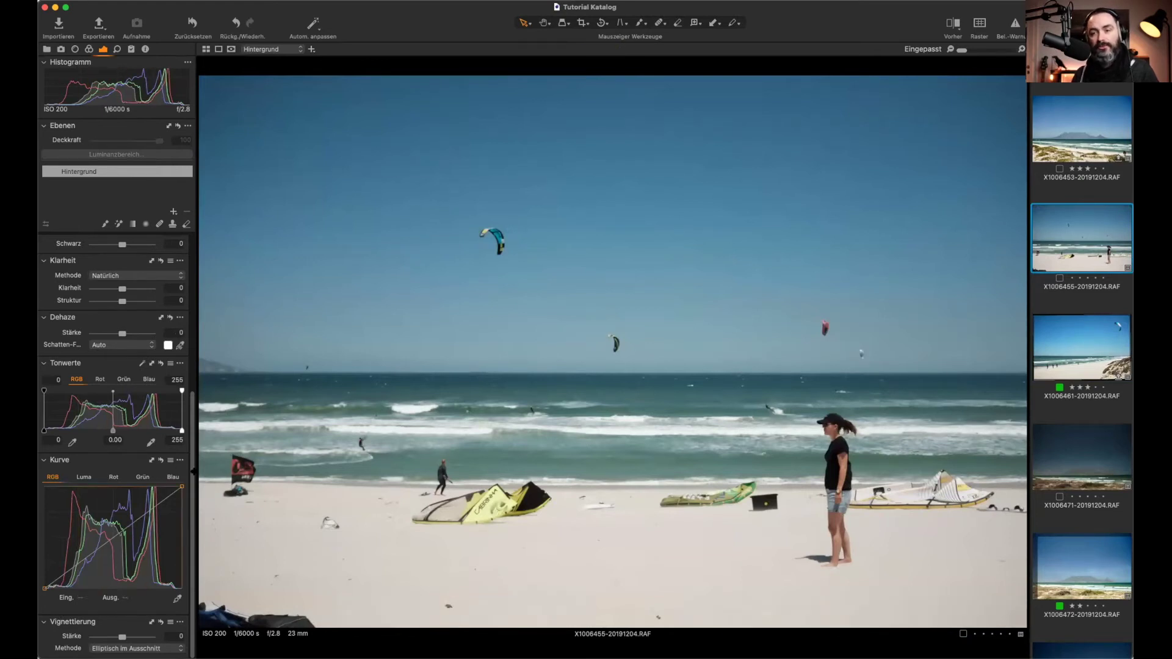
pyautogui.click(1123, 341)
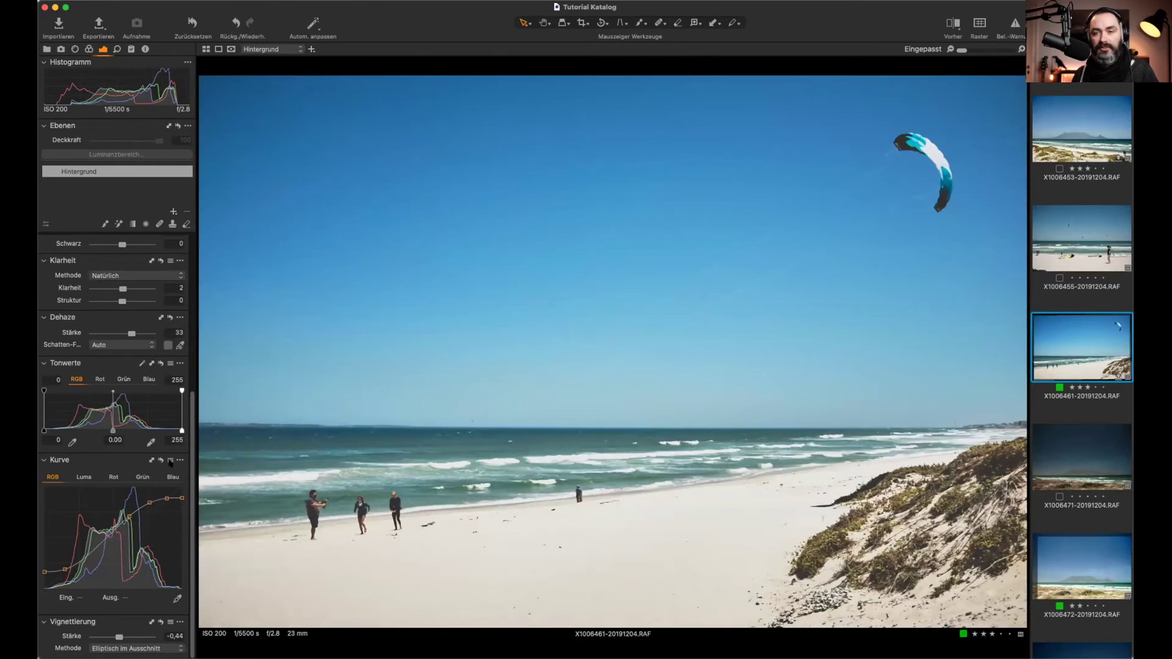
pyautogui.click(171, 461)
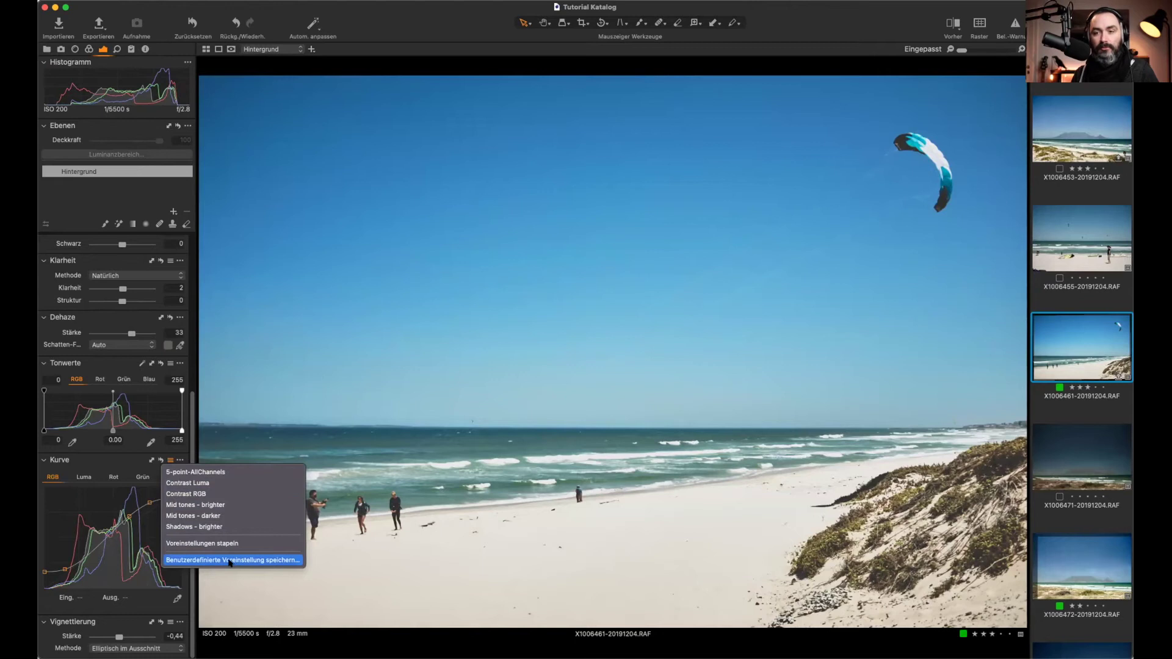
pyautogui.click(230, 559)
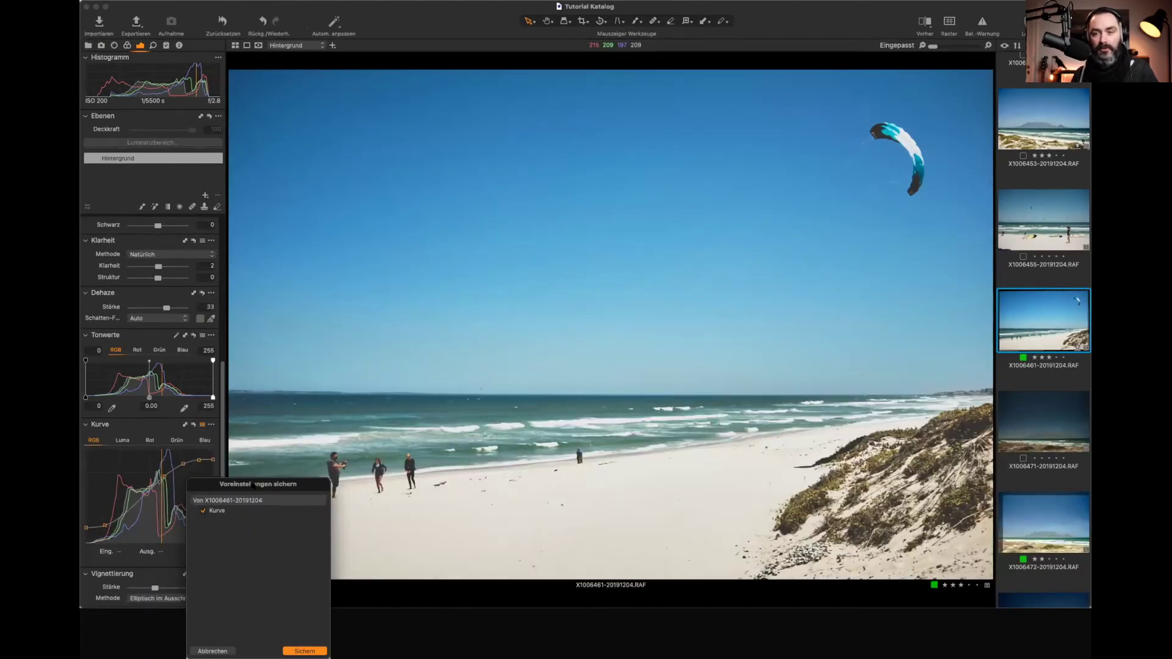
pyautogui.moveTo(254, 486); pyautogui.dragTo(317, 330)
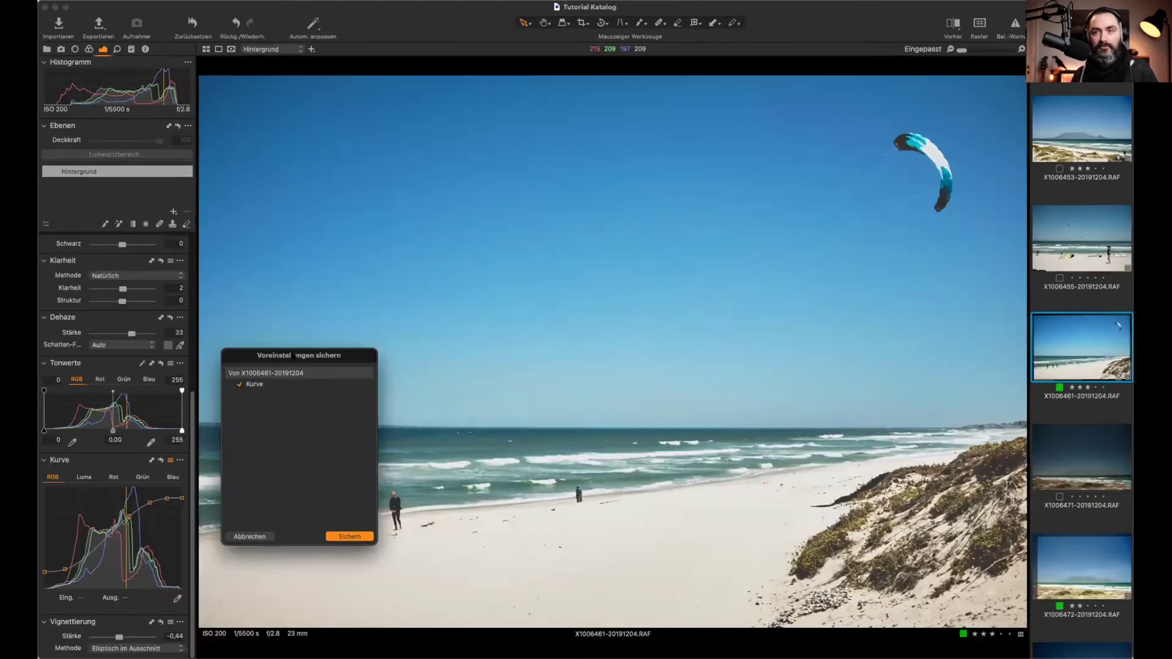
pyautogui.click(350, 539)
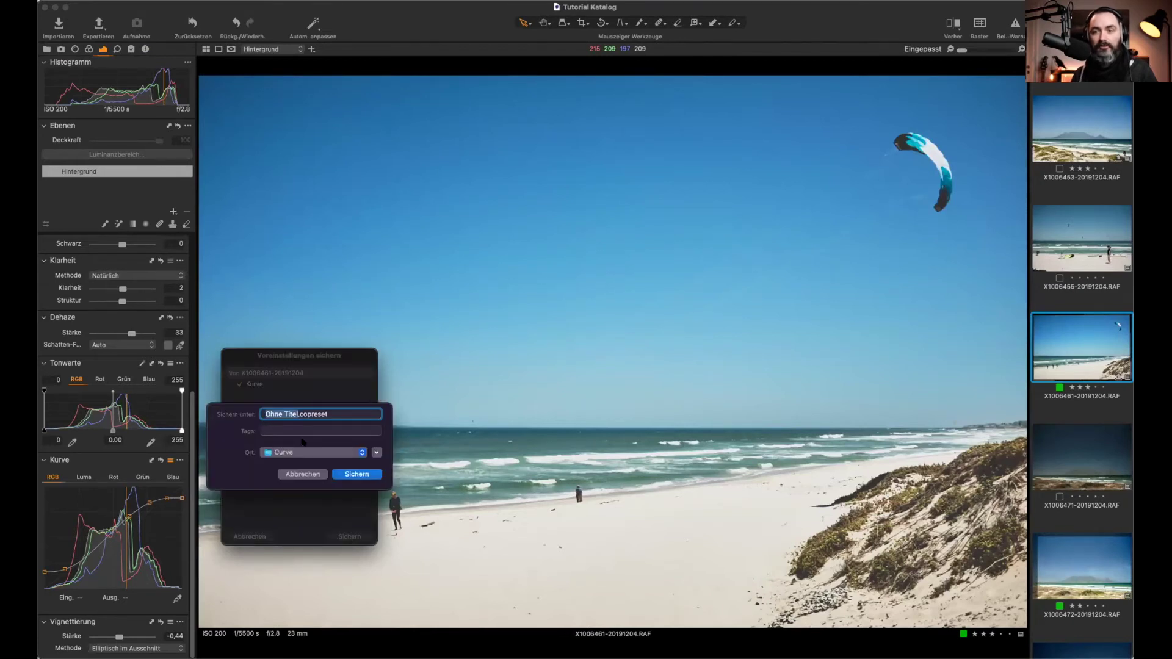
pyautogui.write('Leichter Da')
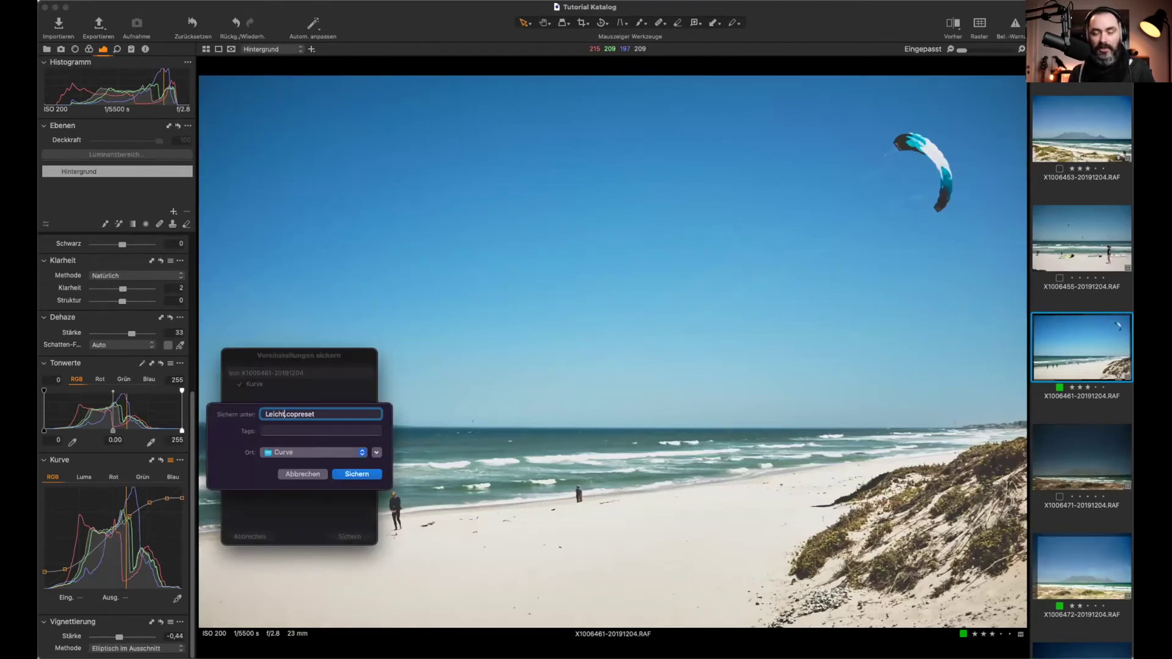
pyautogui.press('BackSpace')
pyautogui.press('BackSpace')
pyautogui.write('Faded L')
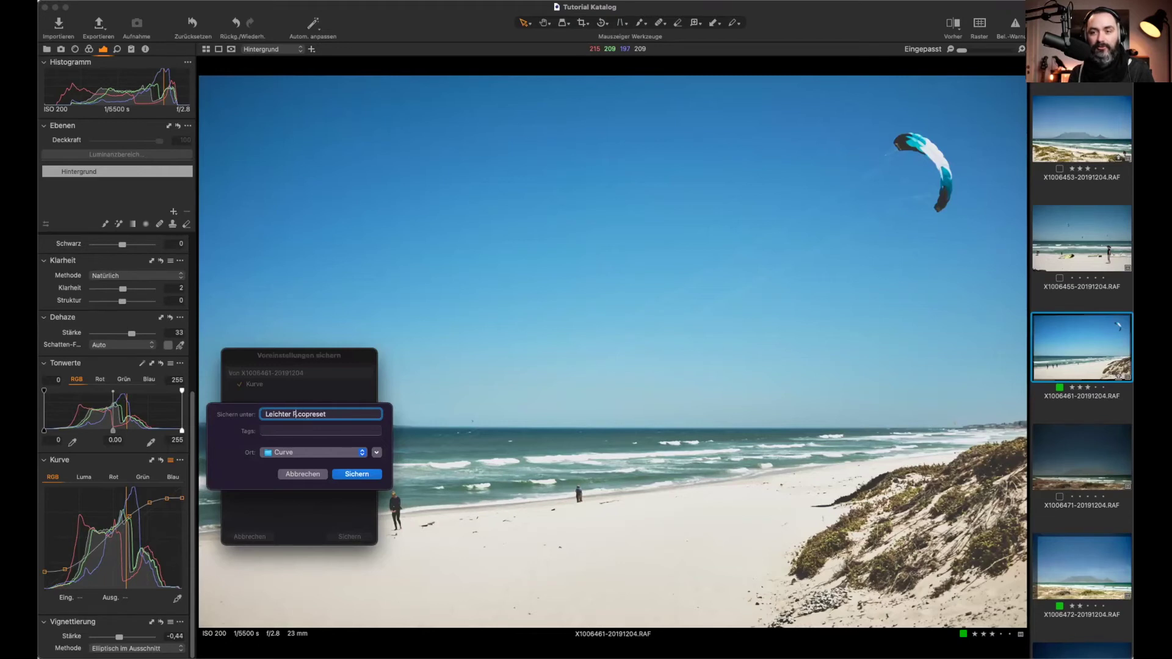
pyautogui.write('ook')
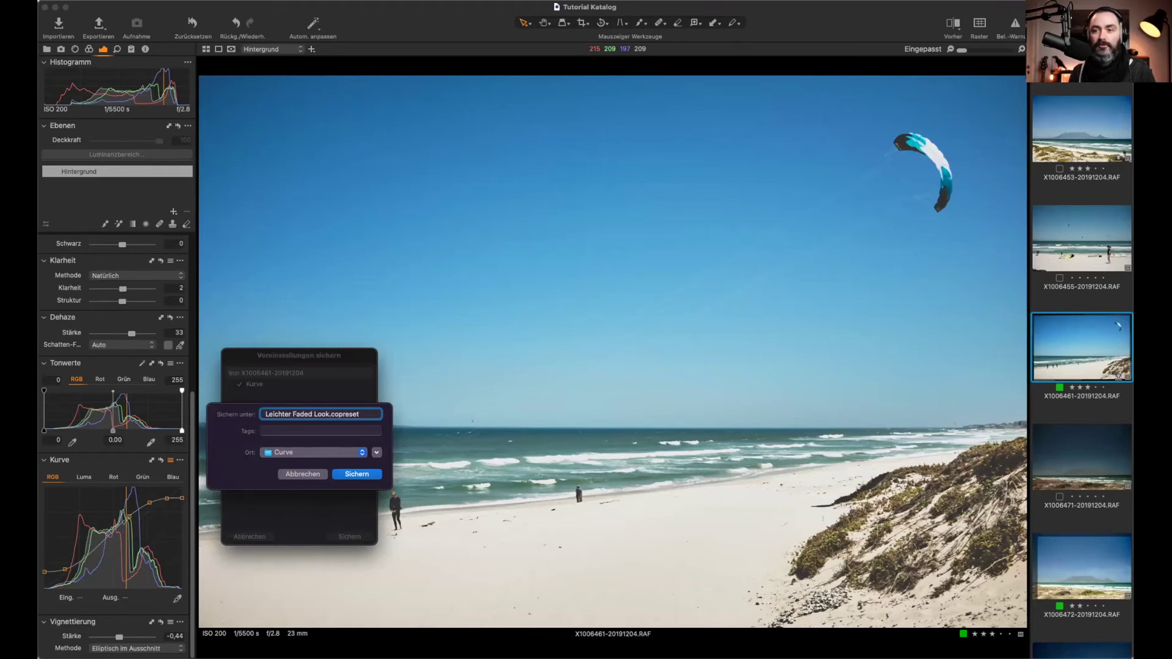
pyautogui.press('Return')
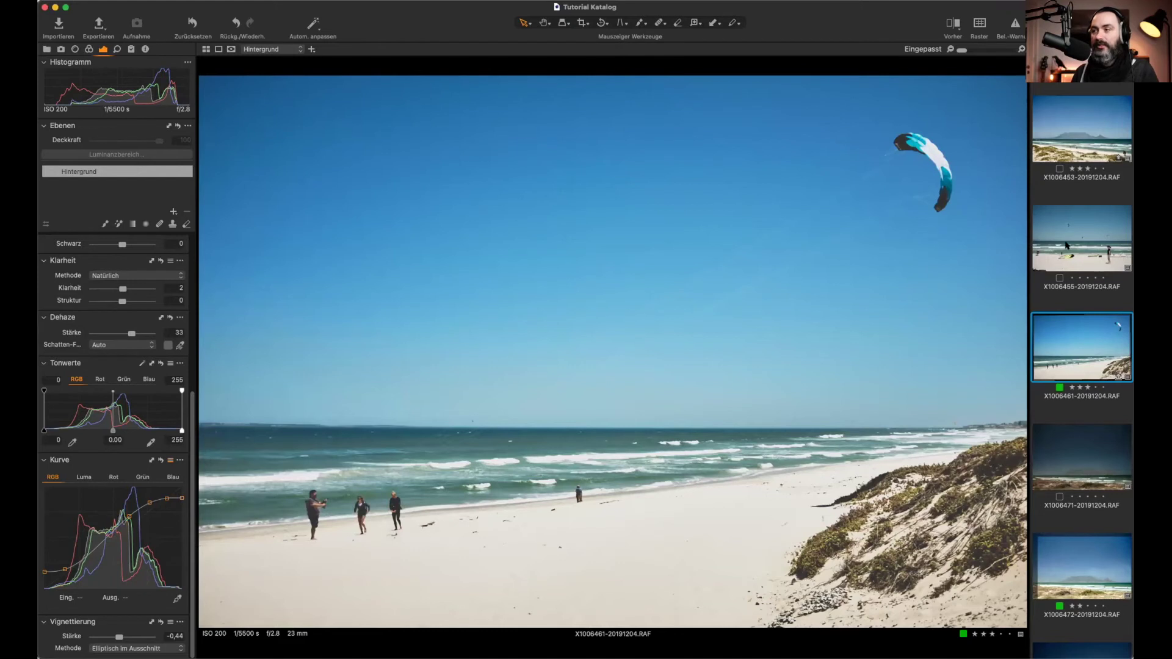
# Step: Apply the saved Kurve preset Leichter Faded Look to the preceding photo, X1006455-20191204.RAF
pyautogui.press('Left')
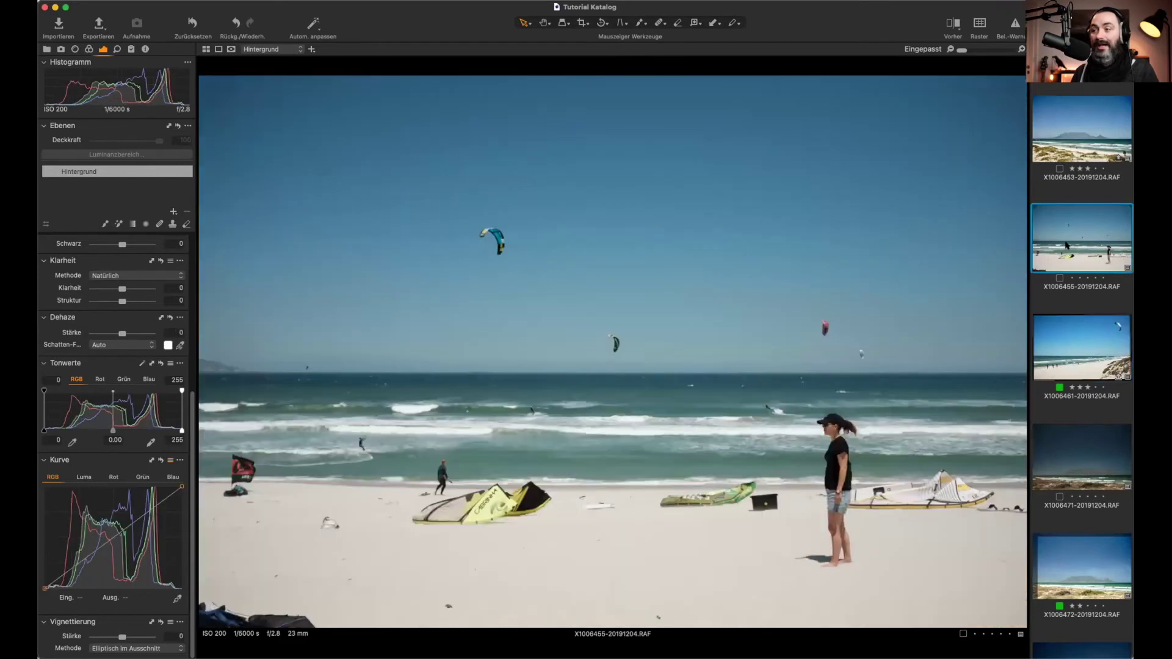
pyautogui.click(171, 461)
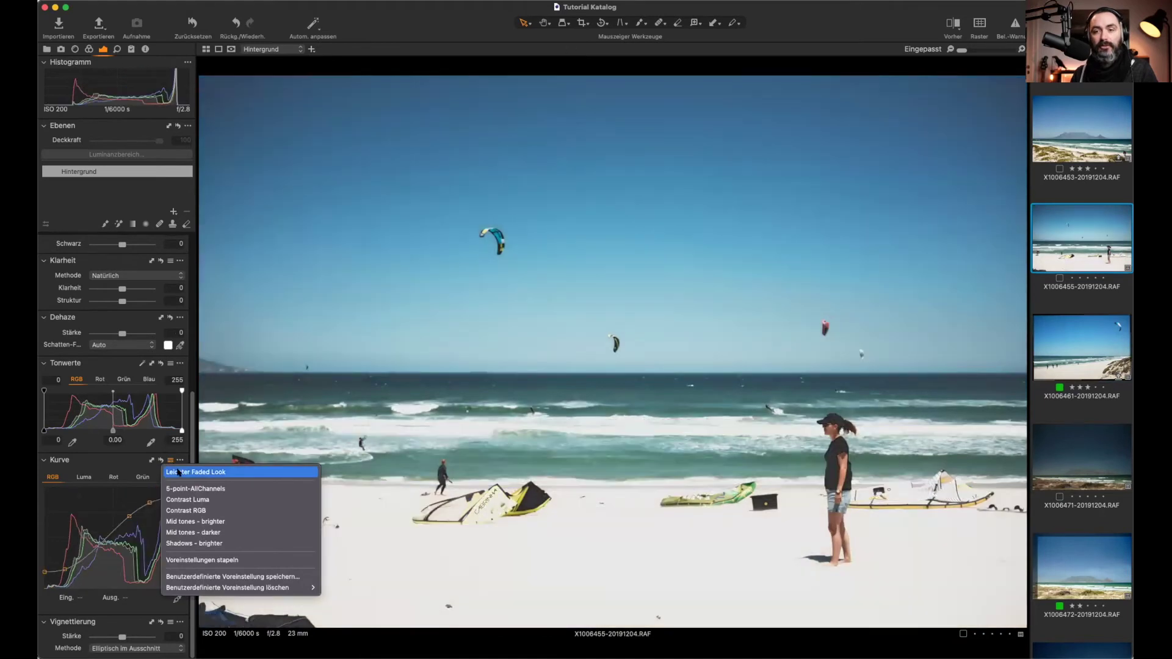
pyautogui.click(178, 471)
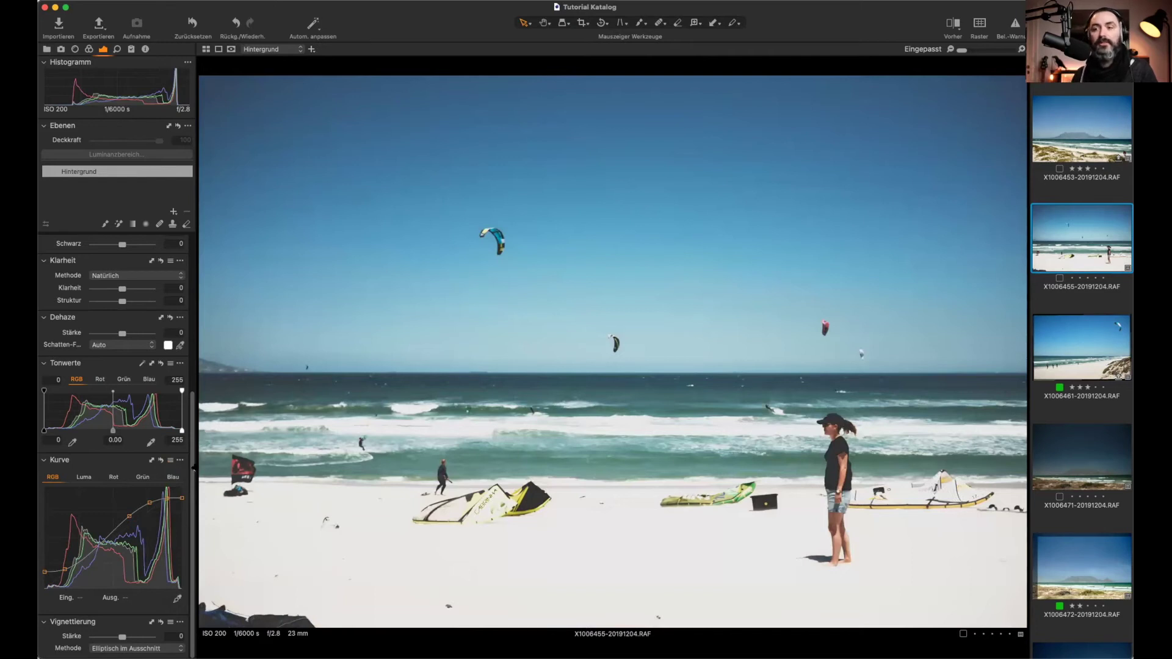
# Step: View photo X1006471-20191204.RAF, leaving its name unchanged, and return to X1006461-20191204.RAF
pyautogui.doubleClick(1088, 505)
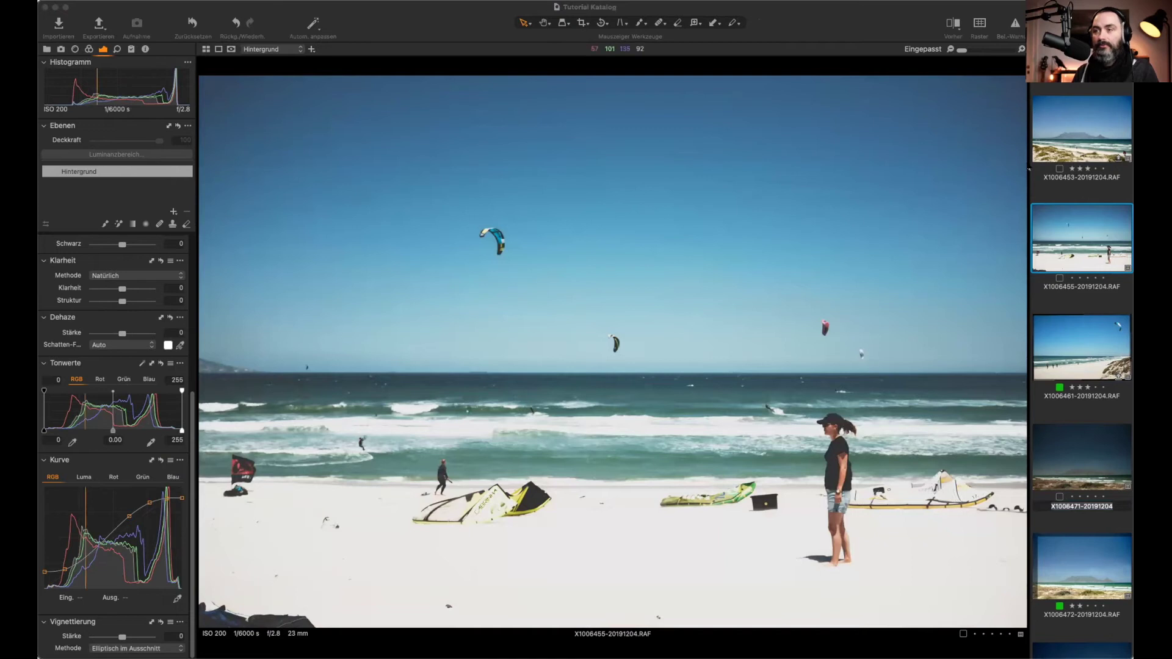
pyautogui.press('Return')
pyautogui.click(1058, 422)
pyautogui.click(1078, 466)
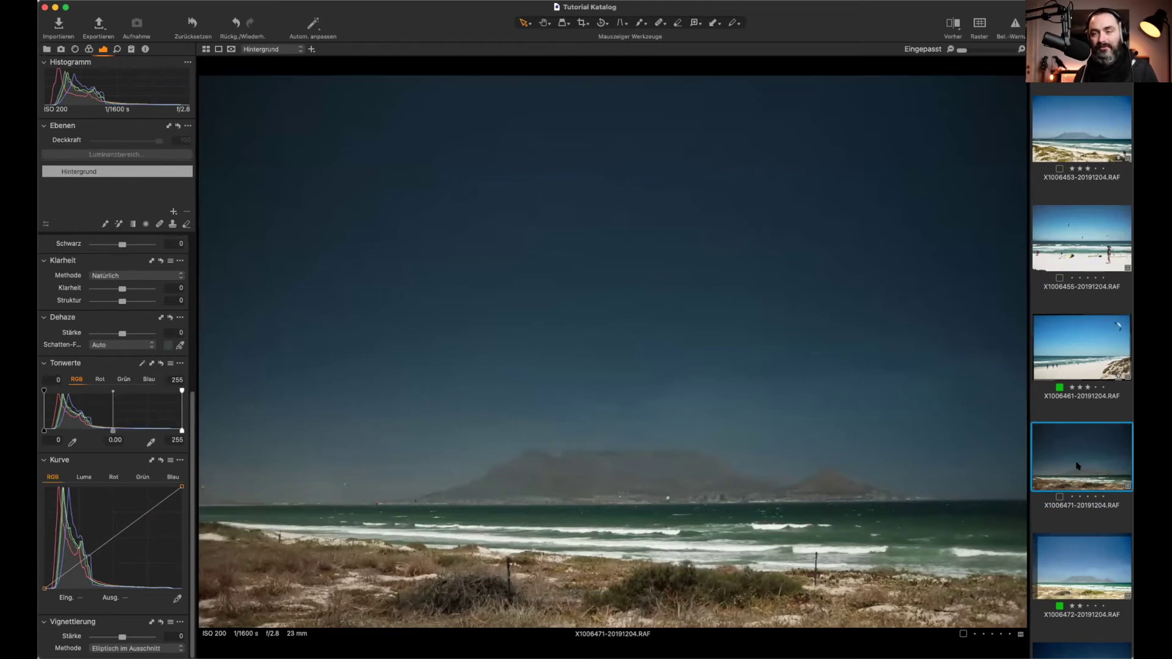
pyautogui.click(1079, 373)
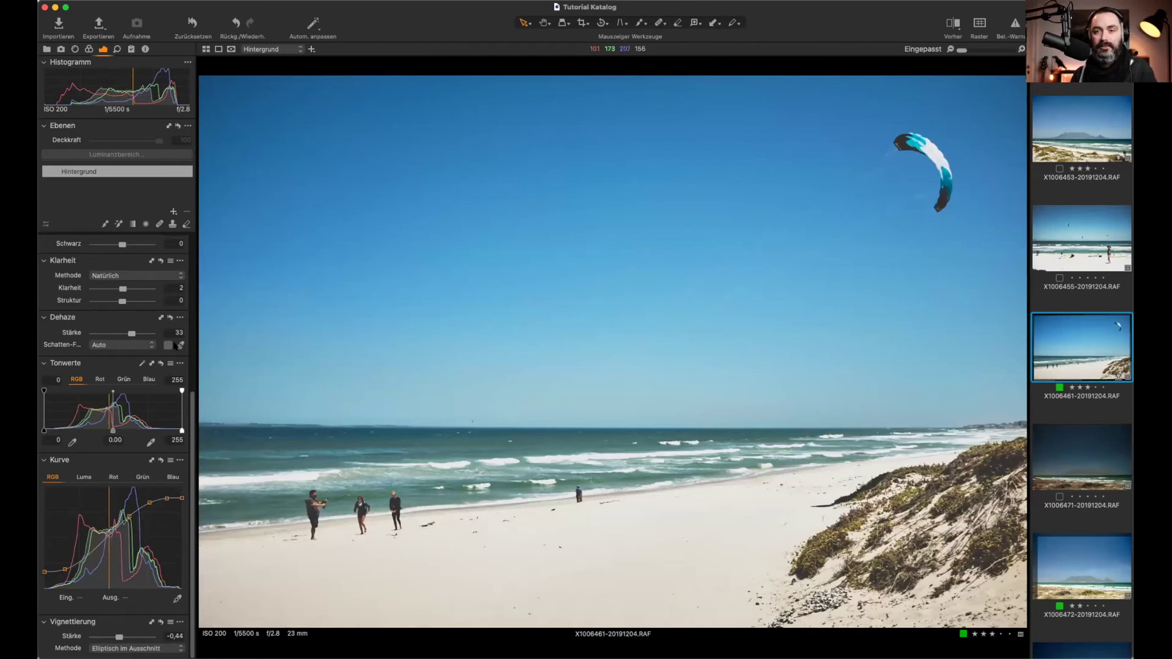
# Step: Expand the Farbeditor tool and look through its available presets without applying one
pyautogui.click(88, 49)
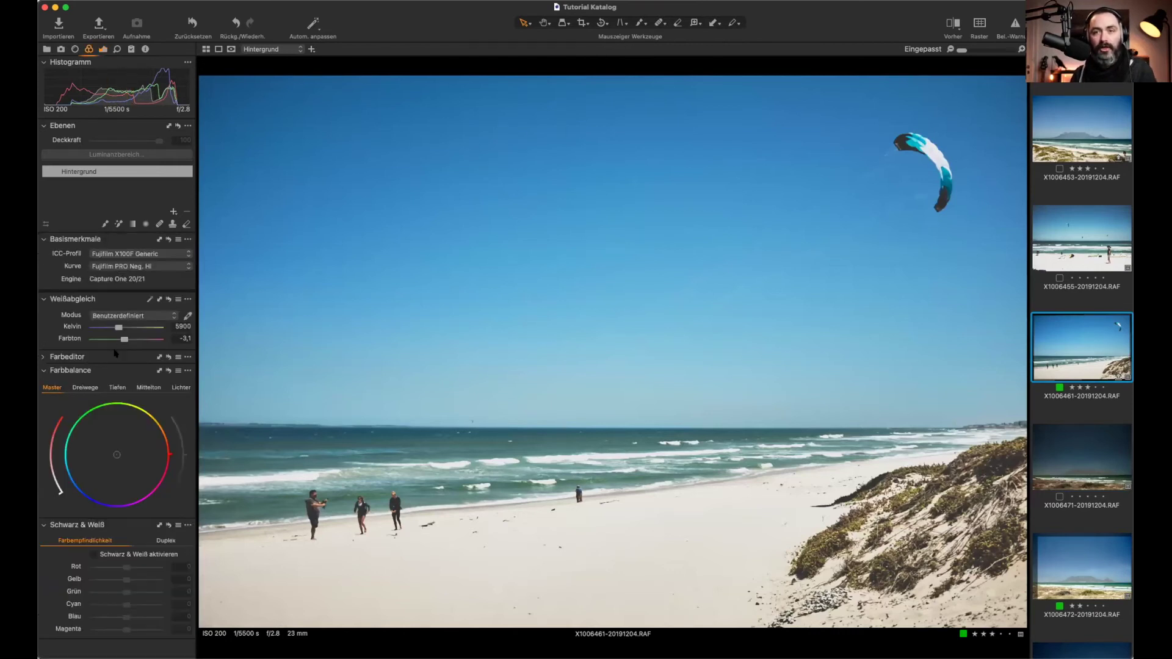
pyautogui.click(84, 357)
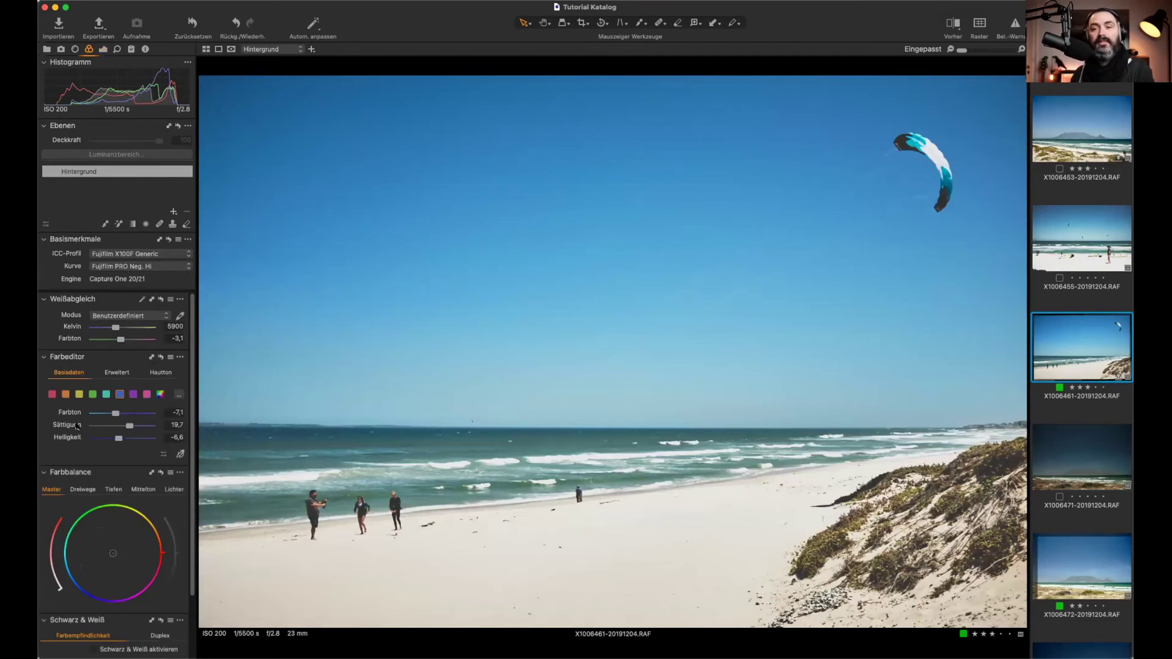
pyautogui.click(170, 358)
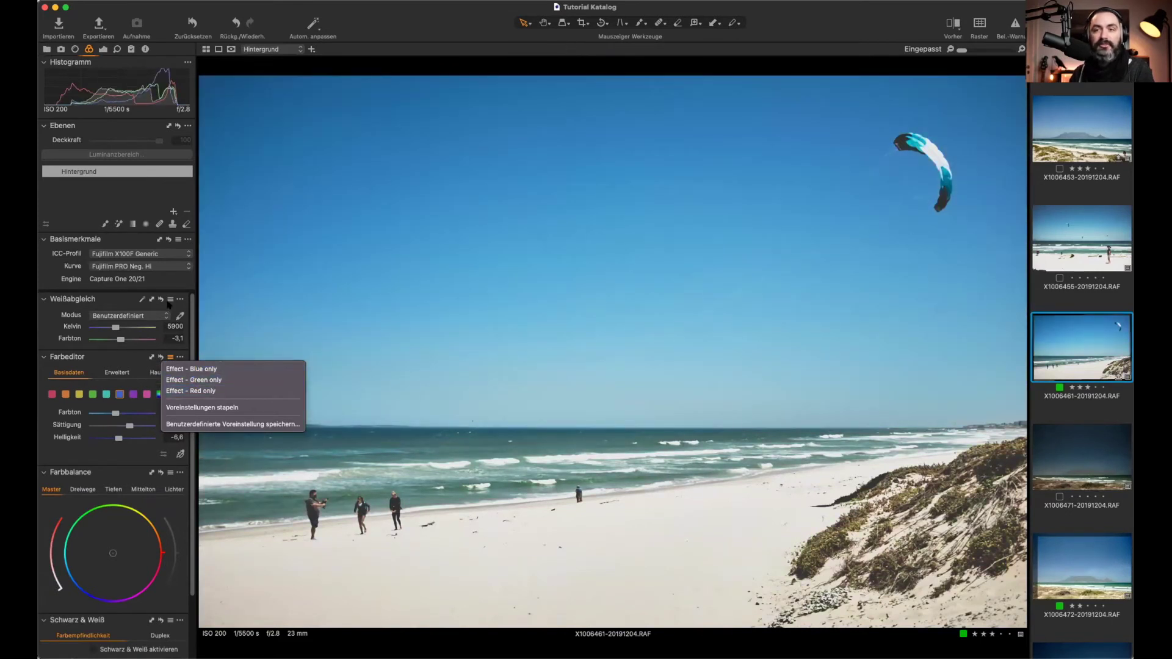
pyautogui.click(170, 299)
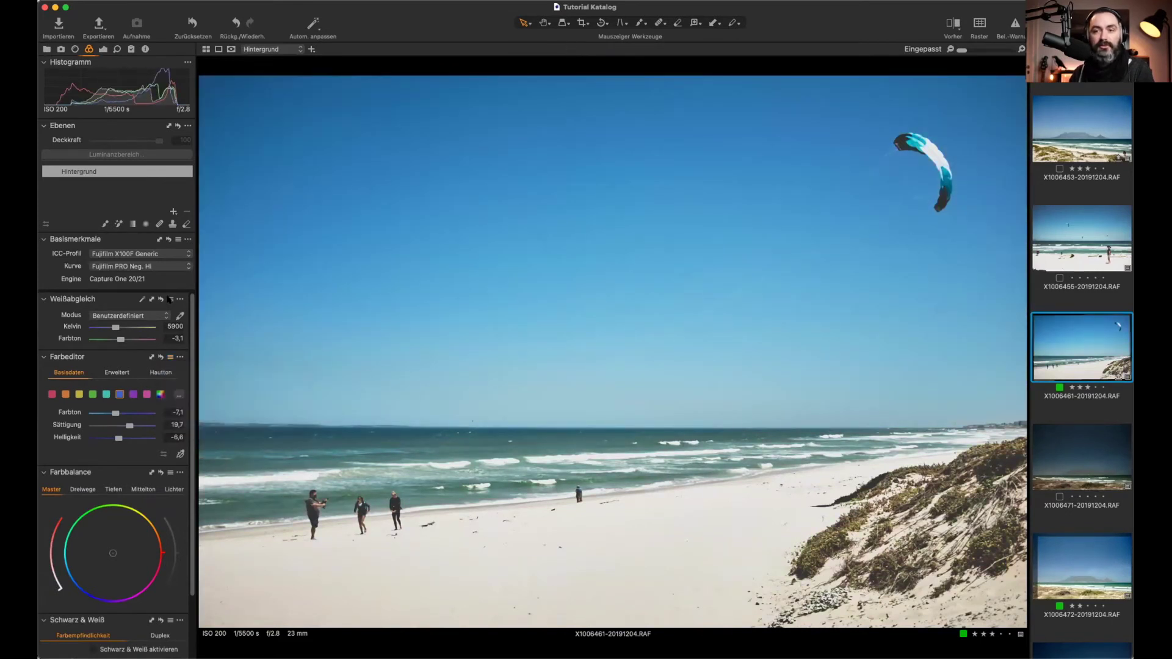
# Step: Review the preset options offered by the Belichtung and HDR tools without applying any
pyautogui.click(102, 49)
pyautogui.scroll(5, 146, 282)
pyautogui.scroll(-1, 145, 283)
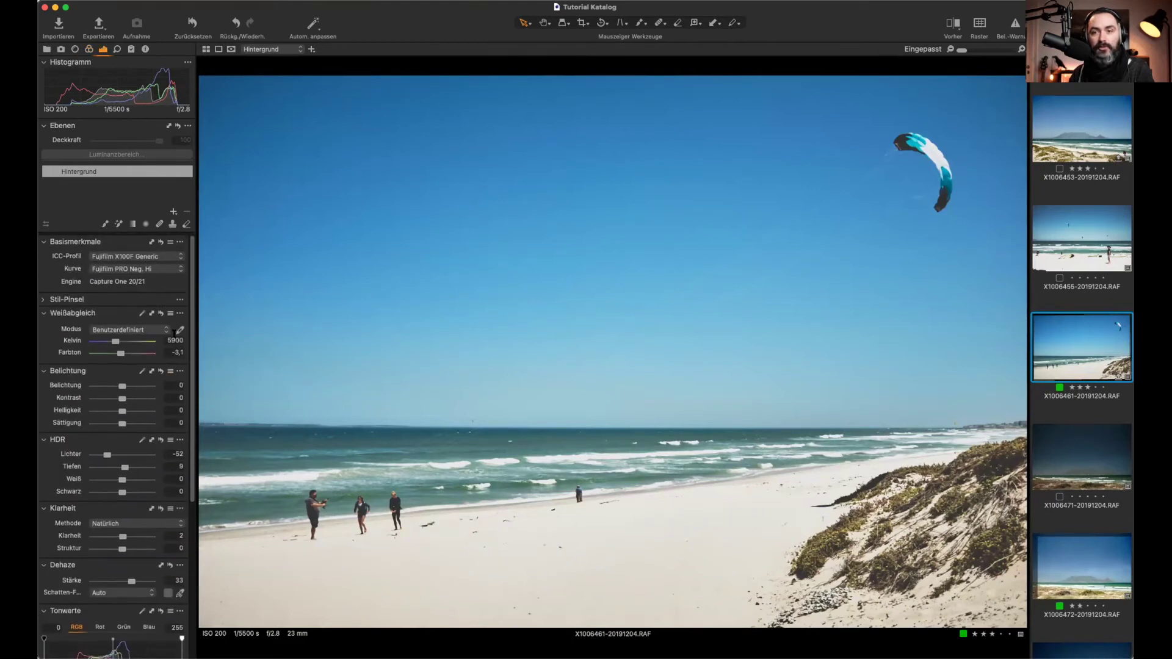
pyautogui.click(171, 371)
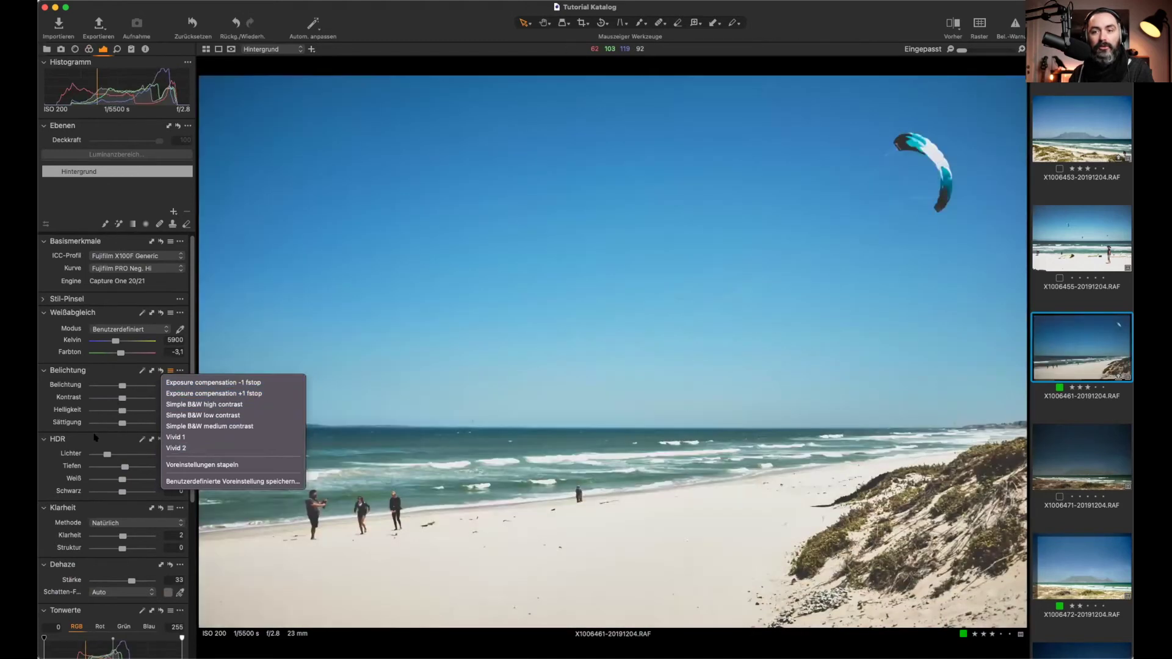
pyautogui.click(95, 438)
pyautogui.click(171, 439)
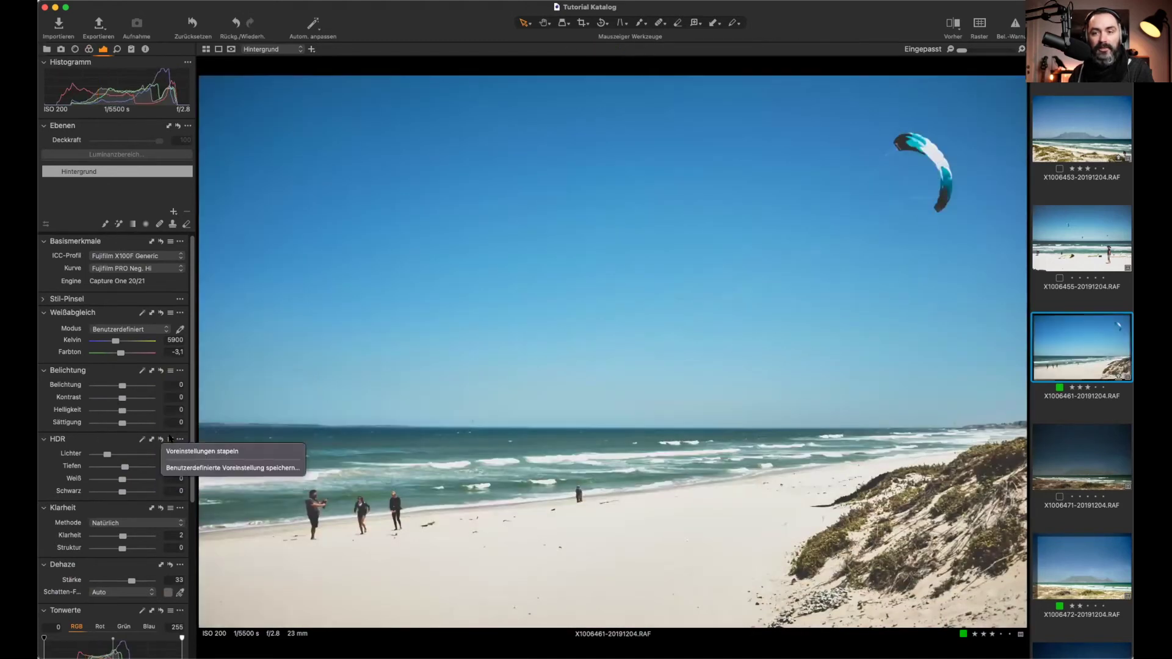
pyautogui.click(170, 440)
# Step: Review the preset options of the Tonwerte, Vignettierung and Kurve tools without applying any
pyautogui.scroll(-4, 171, 427)
pyautogui.click(170, 395)
pyautogui.click(170, 395)
pyautogui.scroll(-5, 170, 428)
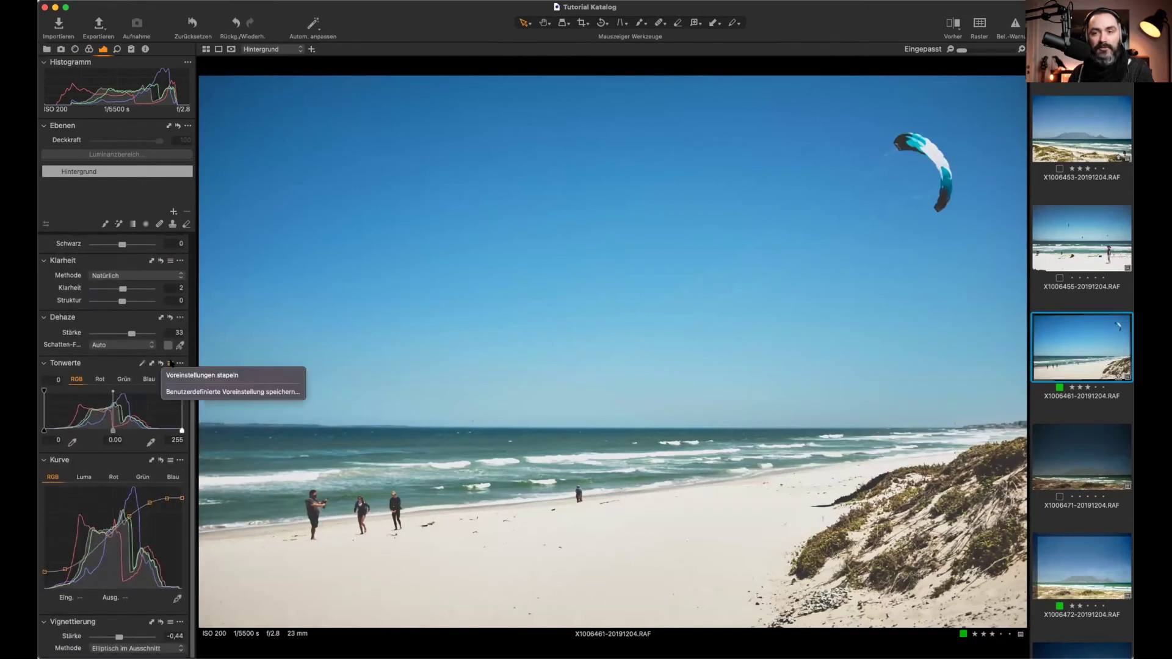
pyautogui.click(170, 622)
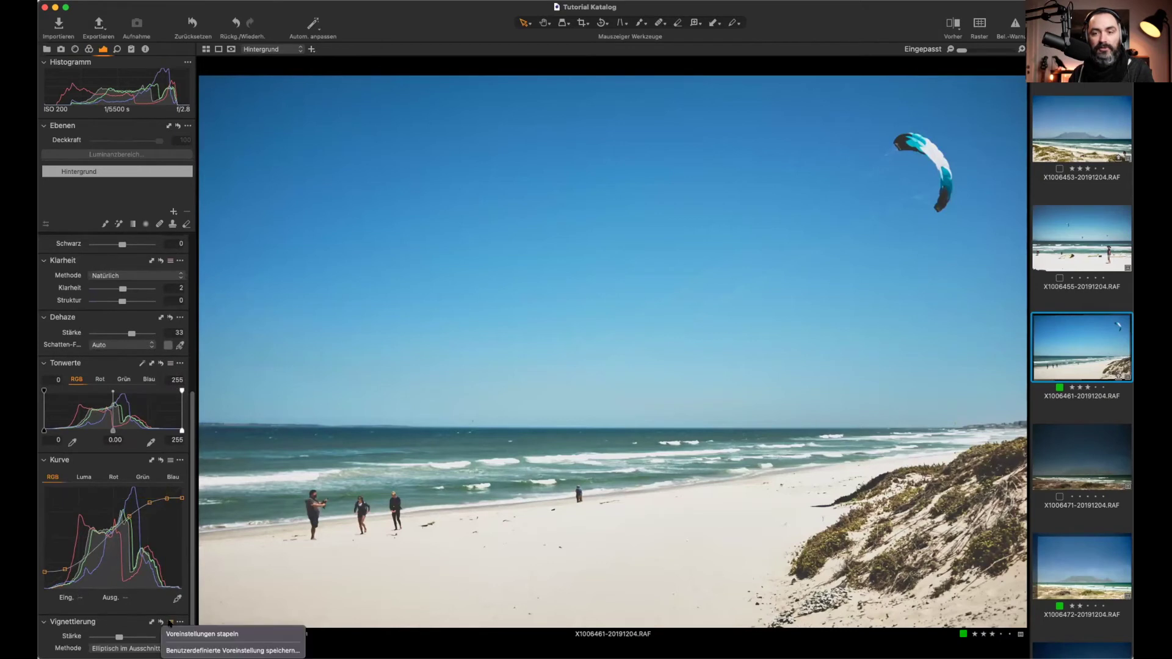
pyautogui.click(170, 622)
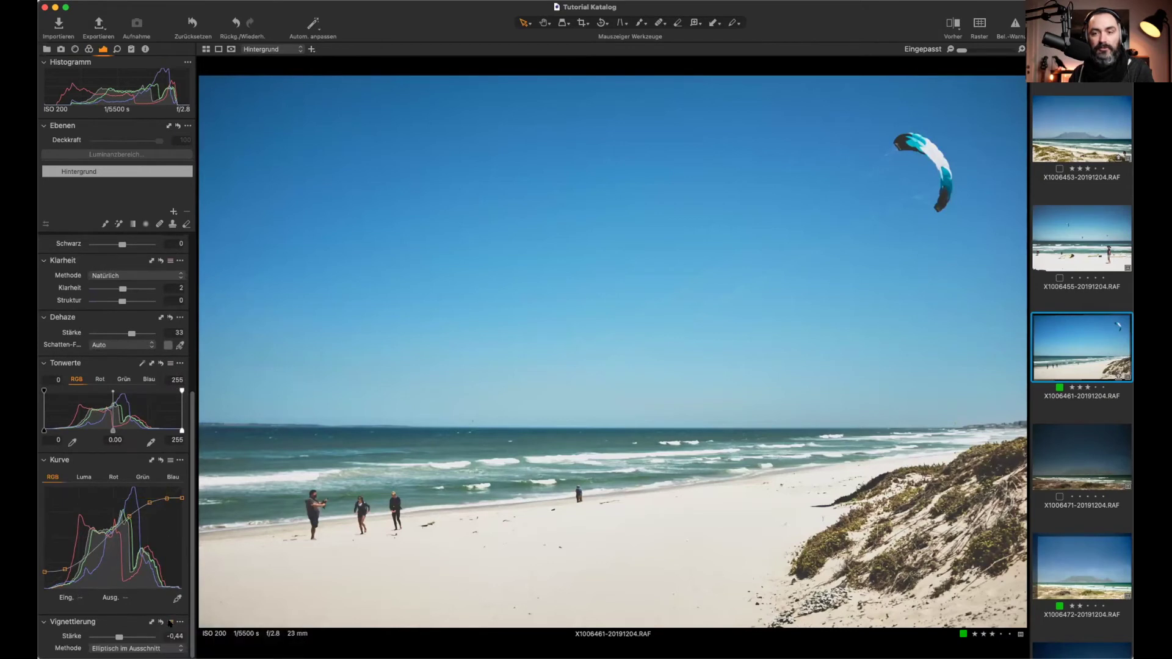
pyautogui.click(170, 460)
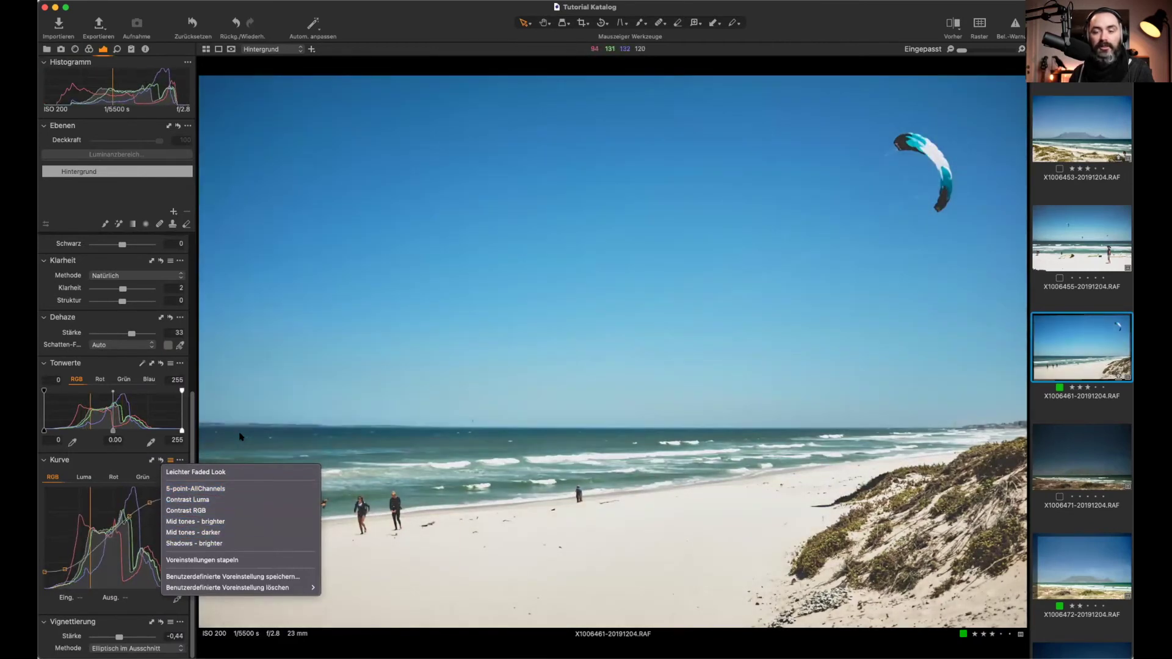
pyautogui.click(250, 510)
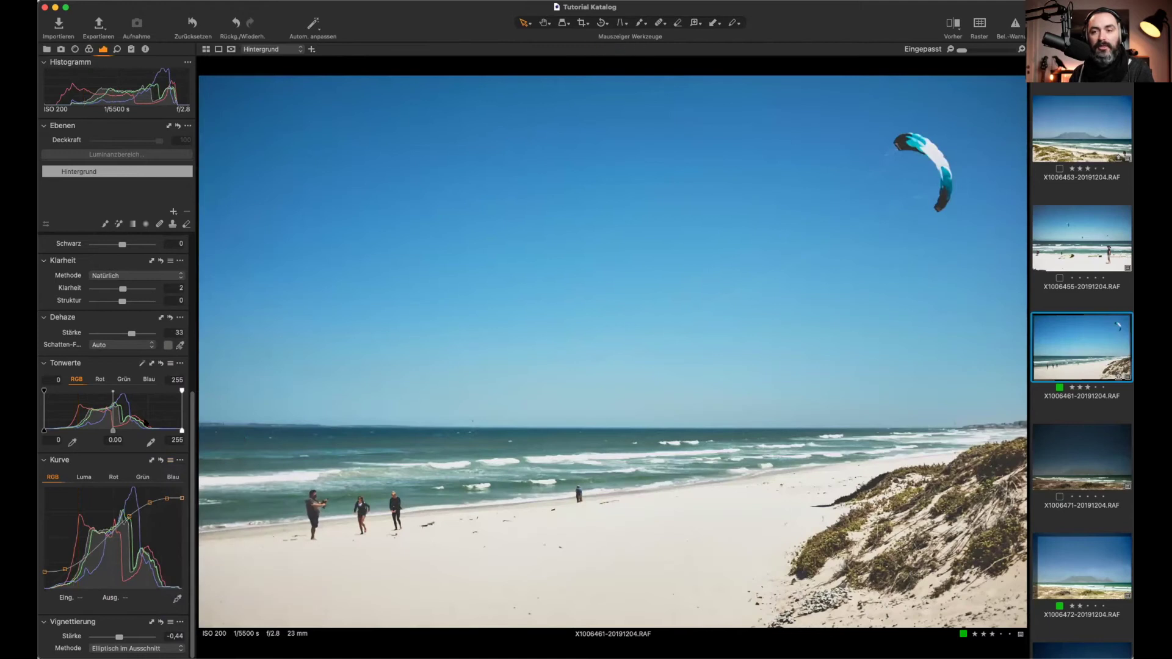
pyautogui.scroll(5, 146, 422)
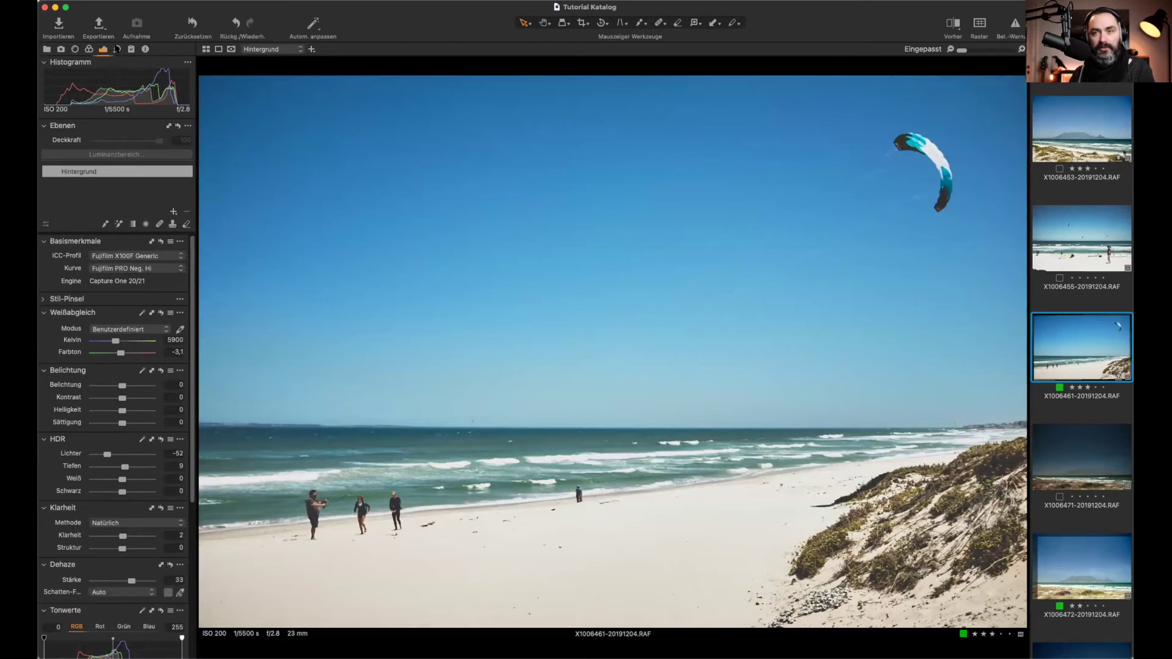
# Step: Set the Schärfung Stärke to 326 while inspecting the people on the beach at 100% zoom
pyautogui.click(117, 48)
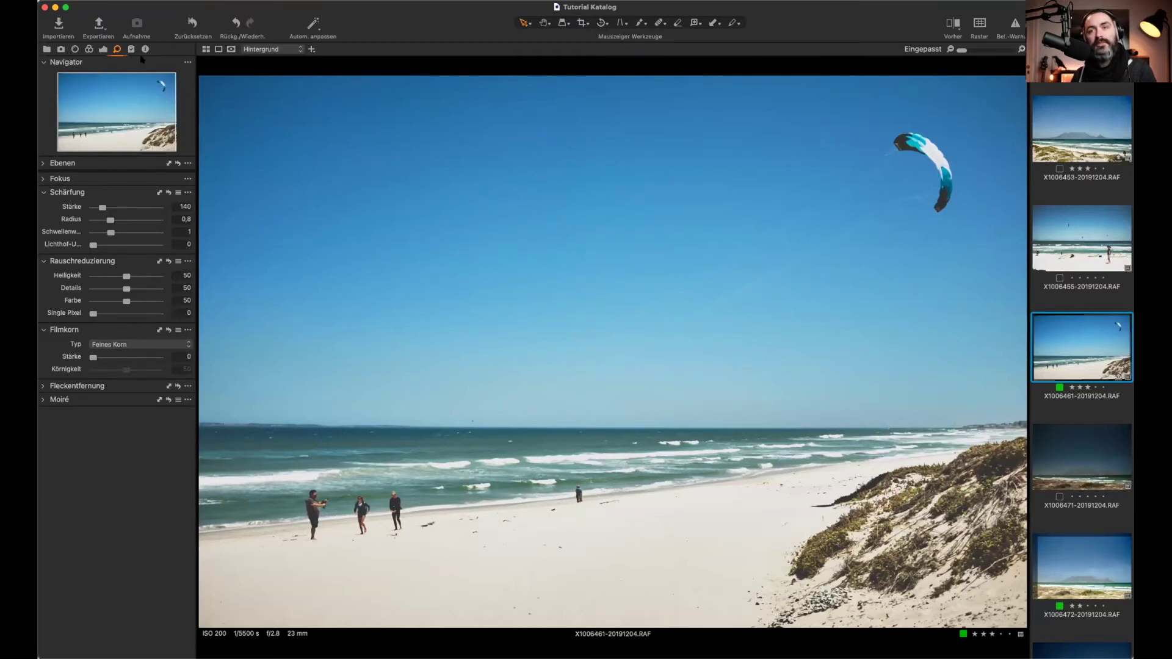
pyautogui.click(1022, 49)
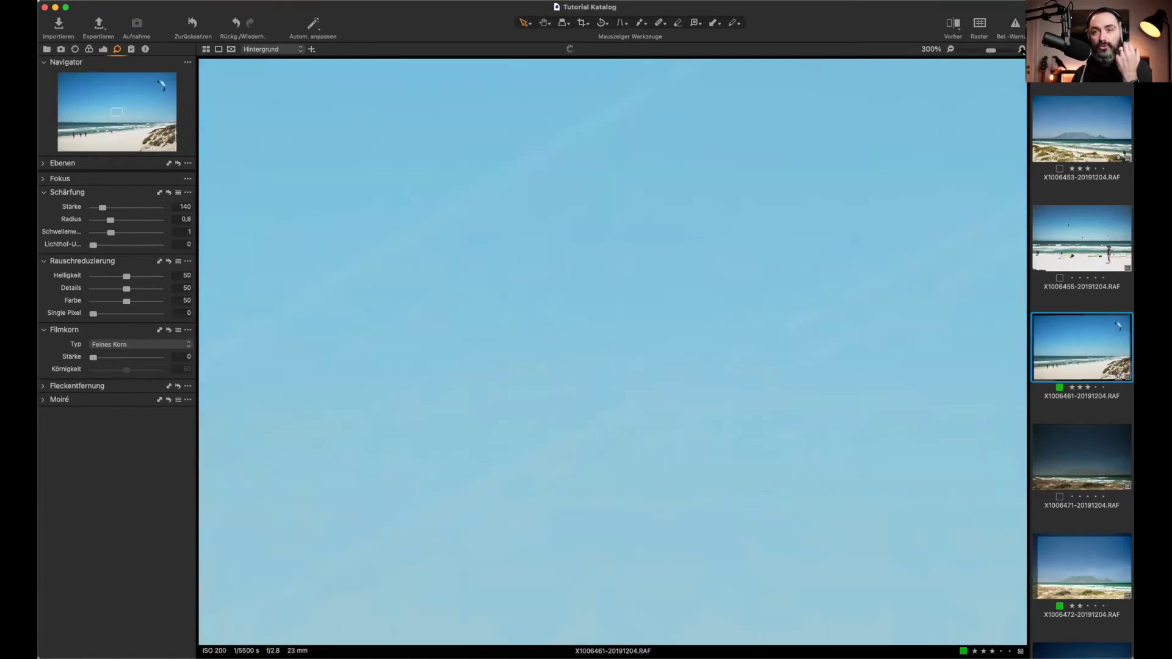
pyautogui.moveTo(117, 112); pyautogui.dragTo(74, 132)
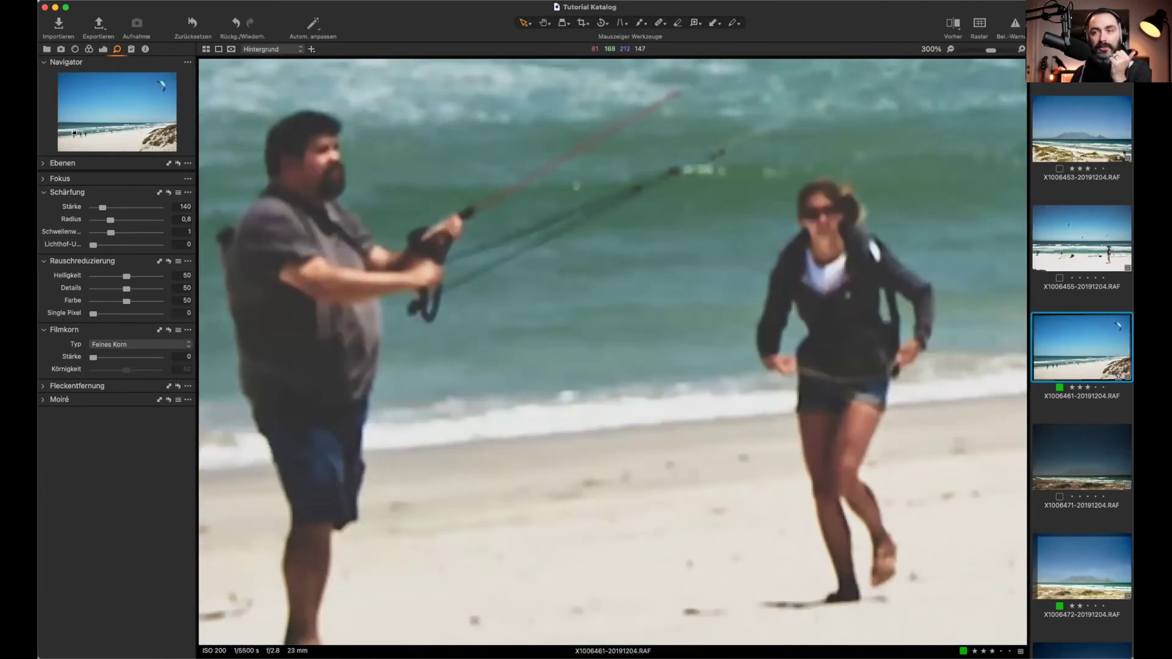
pyautogui.click(952, 48)
pyautogui.click(951, 49)
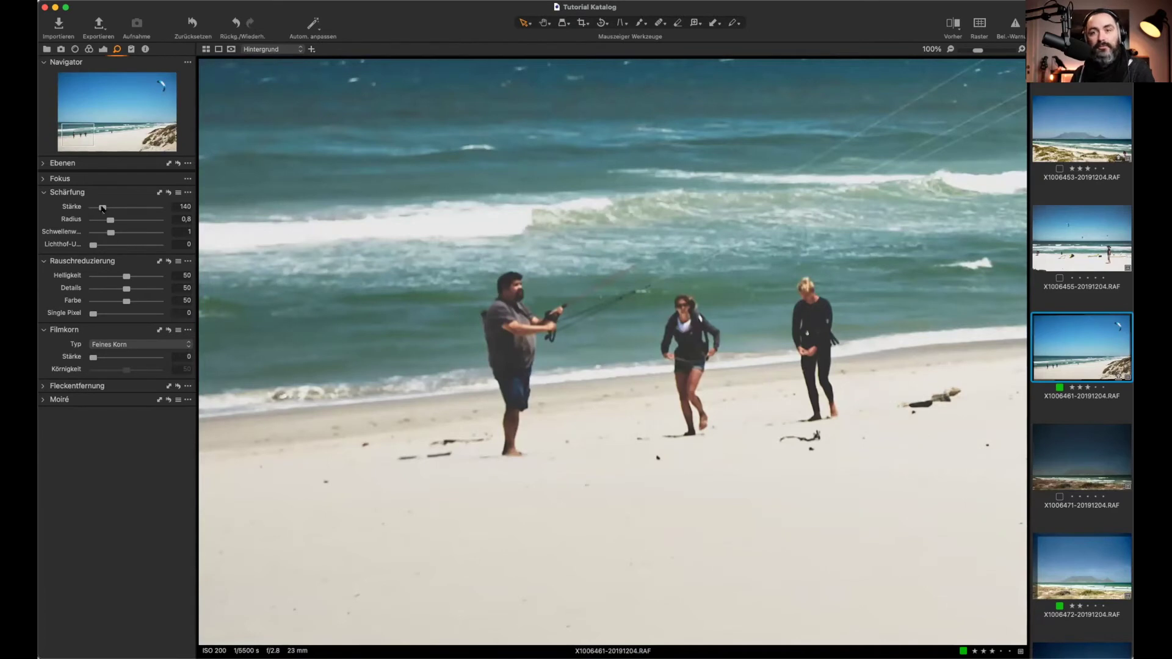
pyautogui.moveTo(102, 209); pyautogui.dragTo(114, 209)
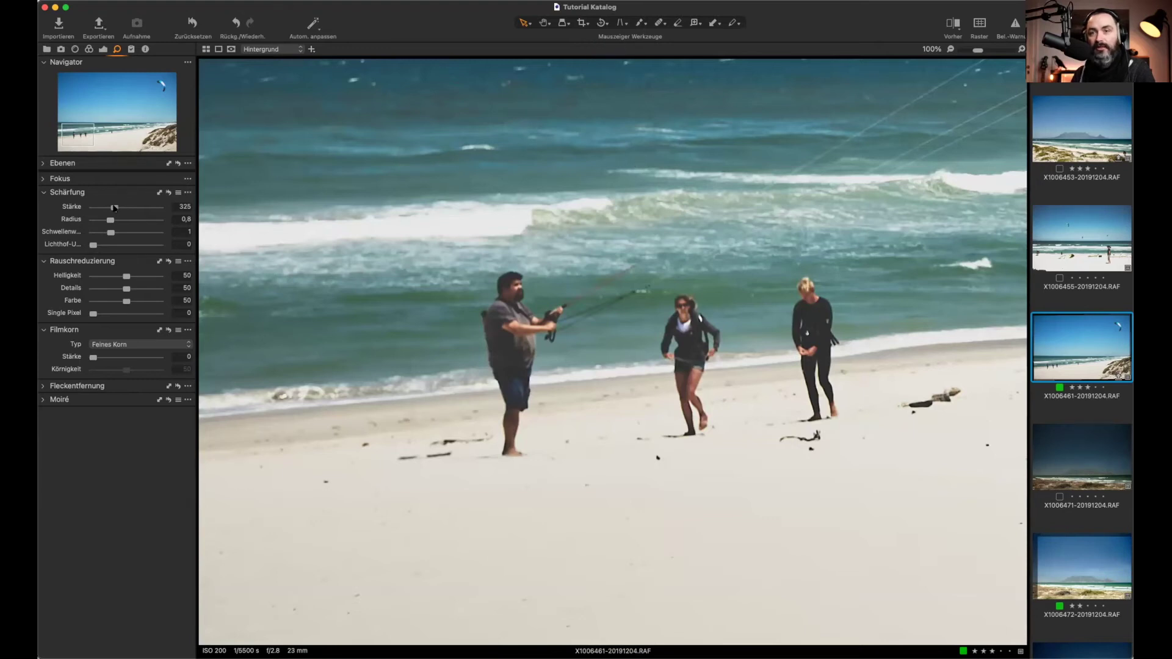
pyautogui.moveTo(114, 209); pyautogui.dragTo(115, 208)
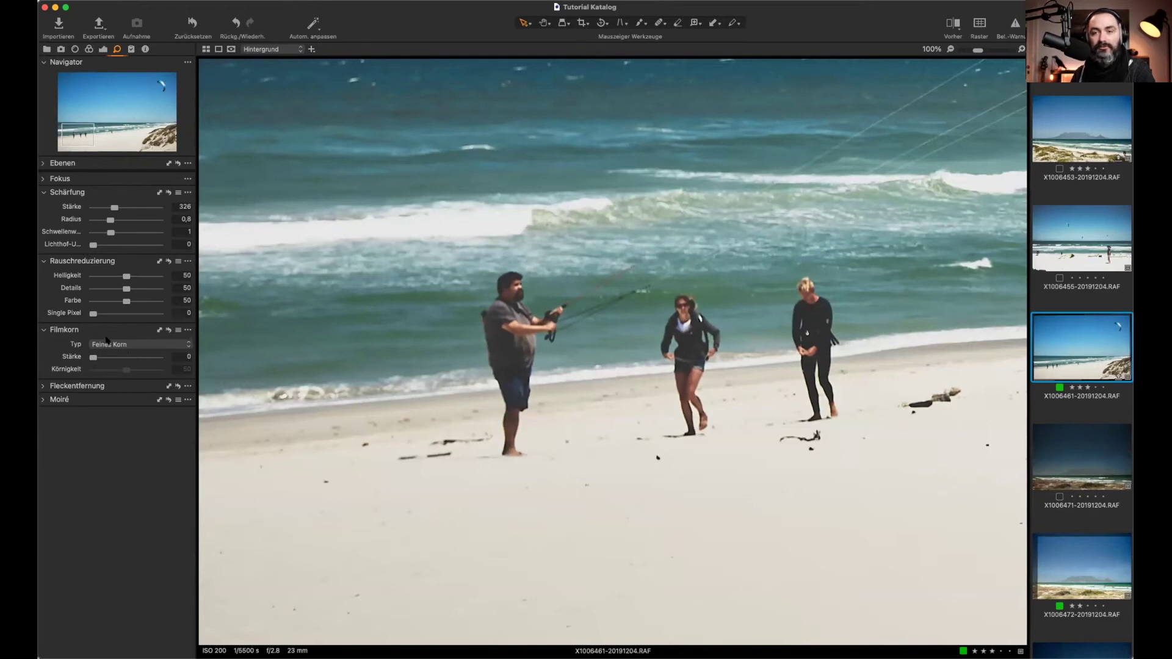
# Step: Add Silberreich film grain to the photo with Stärke 57 and Körnigkeit 74
pyautogui.click(139, 358)
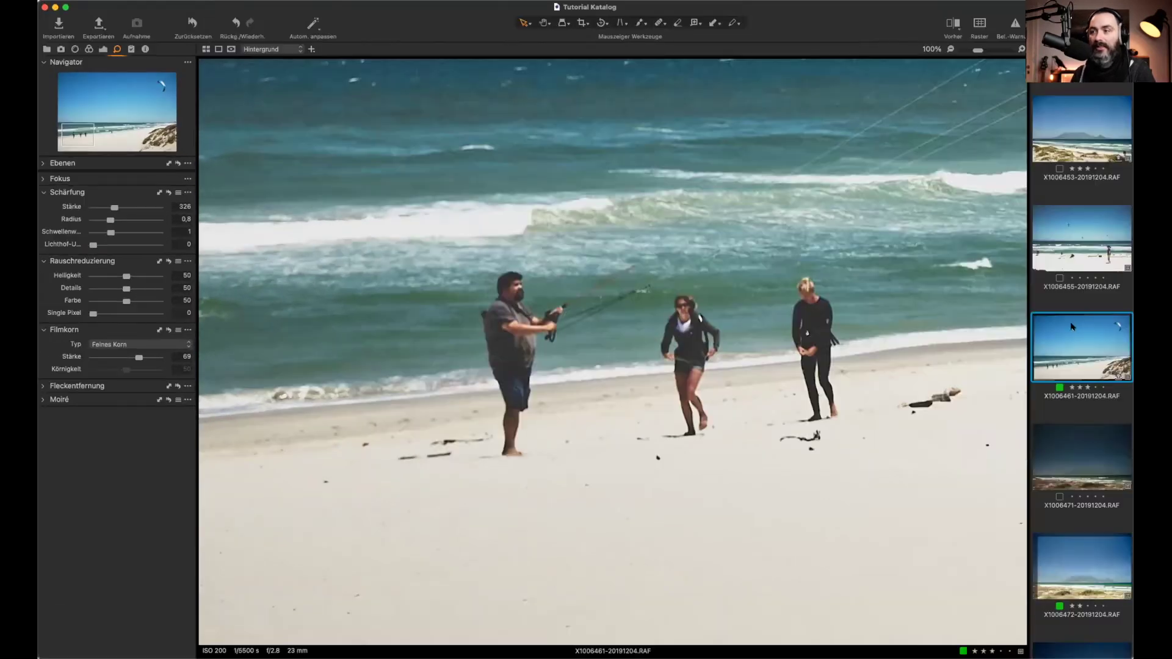
pyautogui.hscroll(5, 460, 255)
pyautogui.scroll(3, 460, 255)
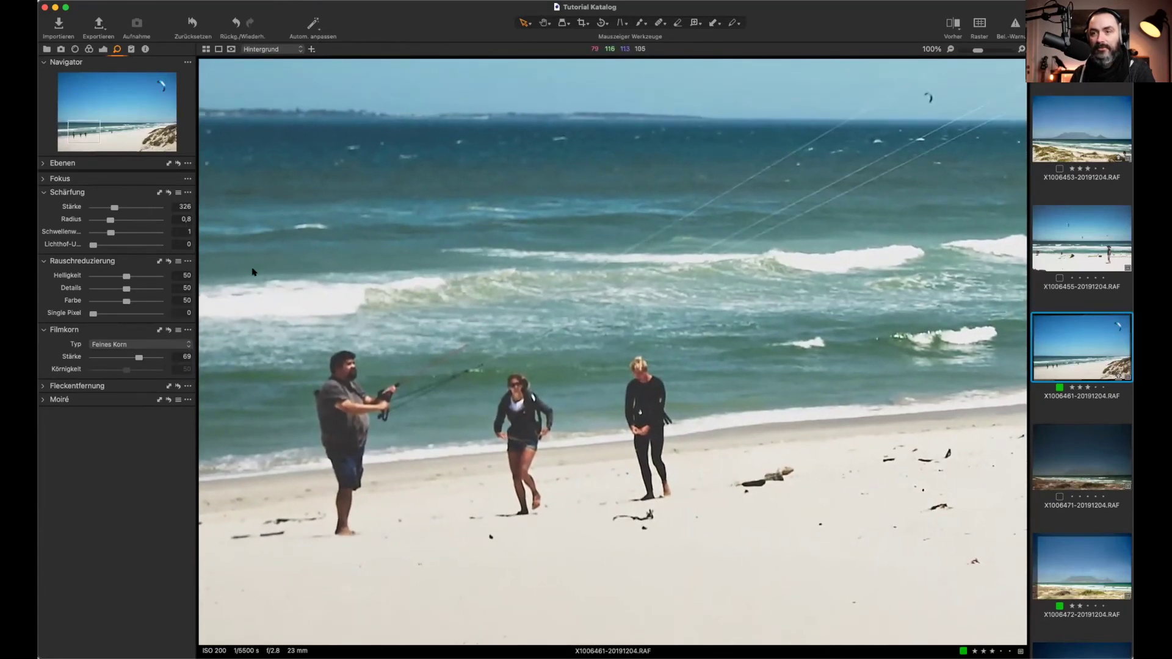
pyautogui.click(129, 346)
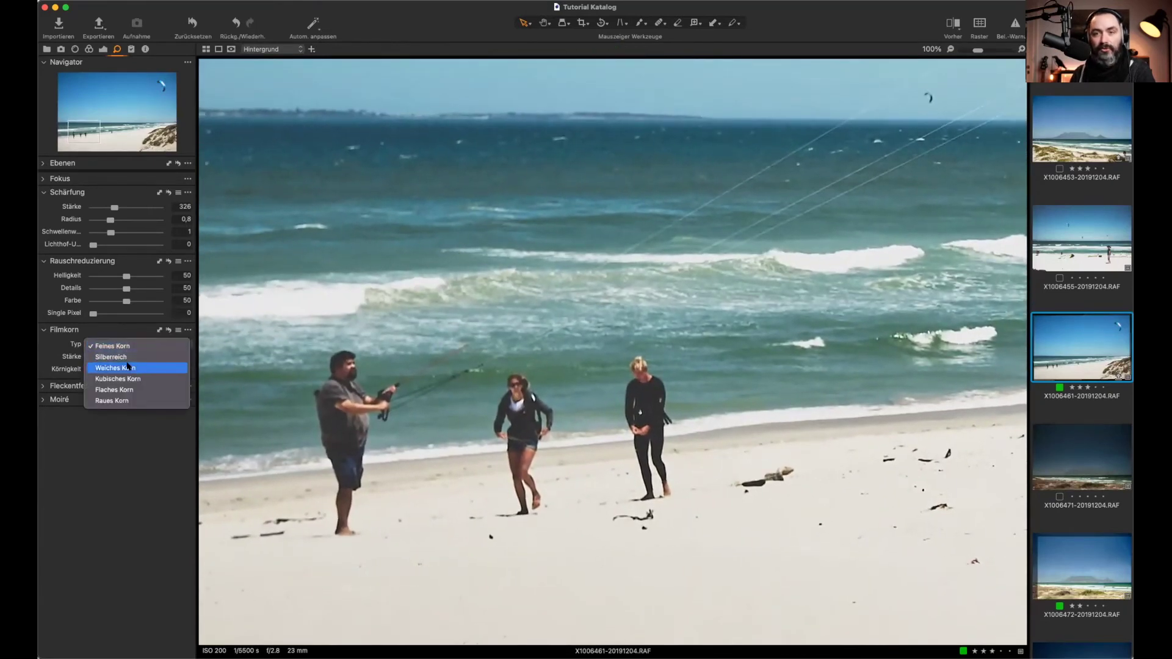
pyautogui.click(133, 359)
pyautogui.moveTo(139, 357)
pyautogui.mouseDown()
pyautogui.moveTo(117, 359)
pyautogui.moveTo(134, 369)
pyautogui.mouseUp()
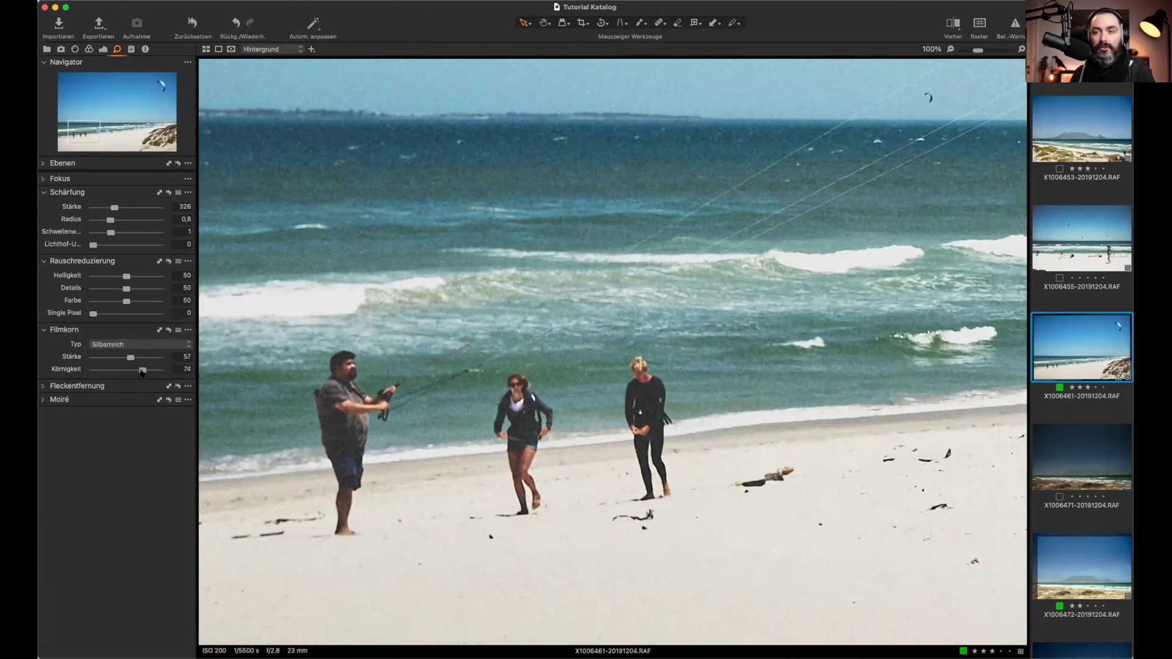
# Step: Expand Moiré and Fleckentfernung, and remove four small dark specks from the sand using Fleck spots with radius 7
pyautogui.click(57, 401)
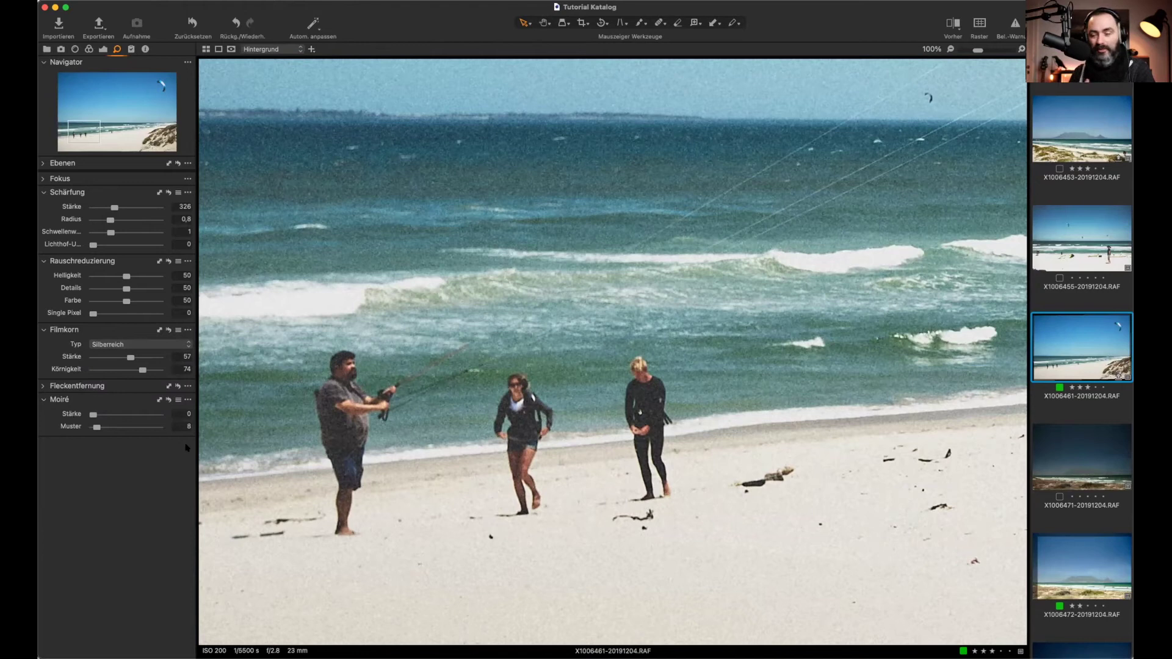
pyautogui.click(63, 387)
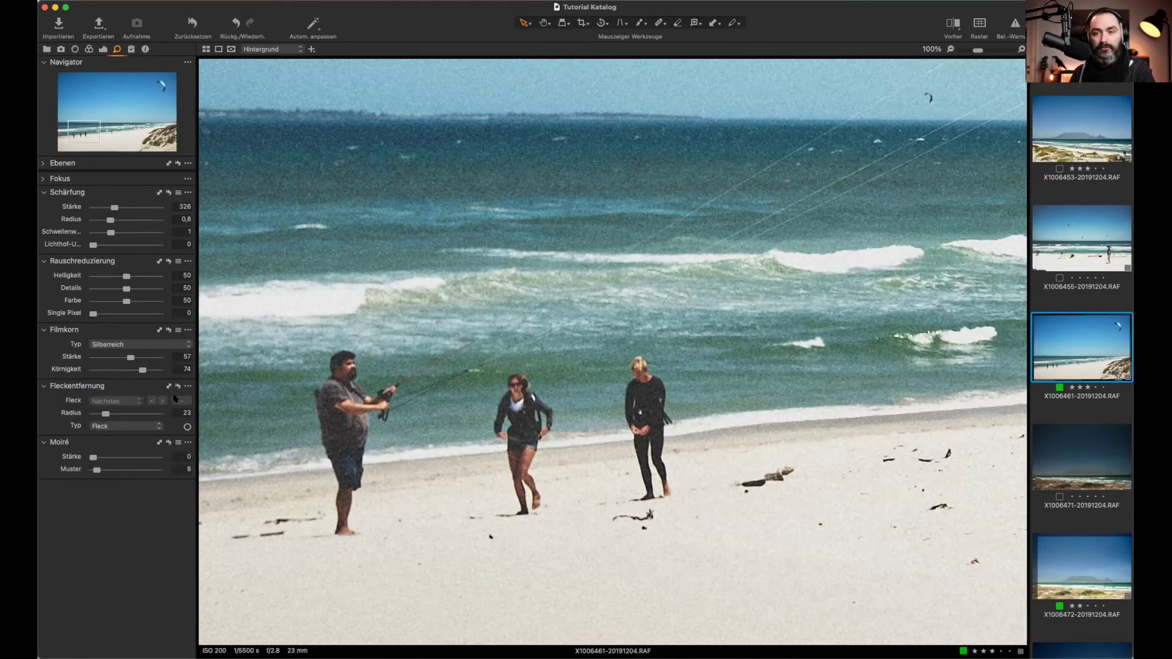
pyautogui.click(188, 427)
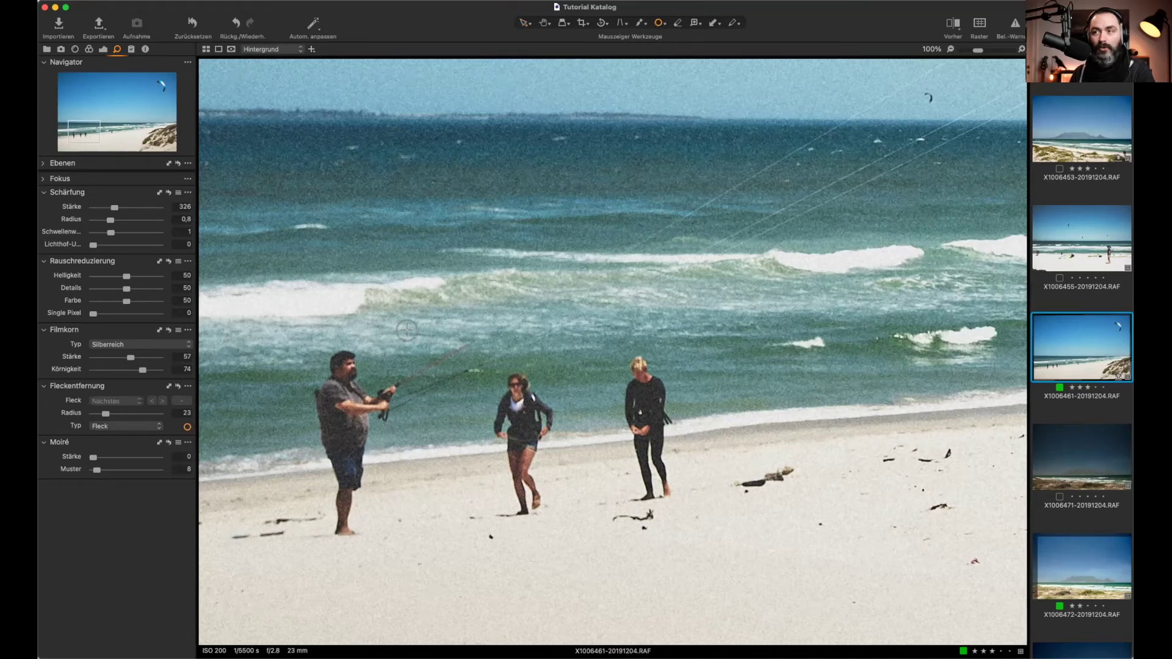
pyautogui.click(819, 522)
pyautogui.moveTo(812, 534); pyautogui.dragTo(818, 528)
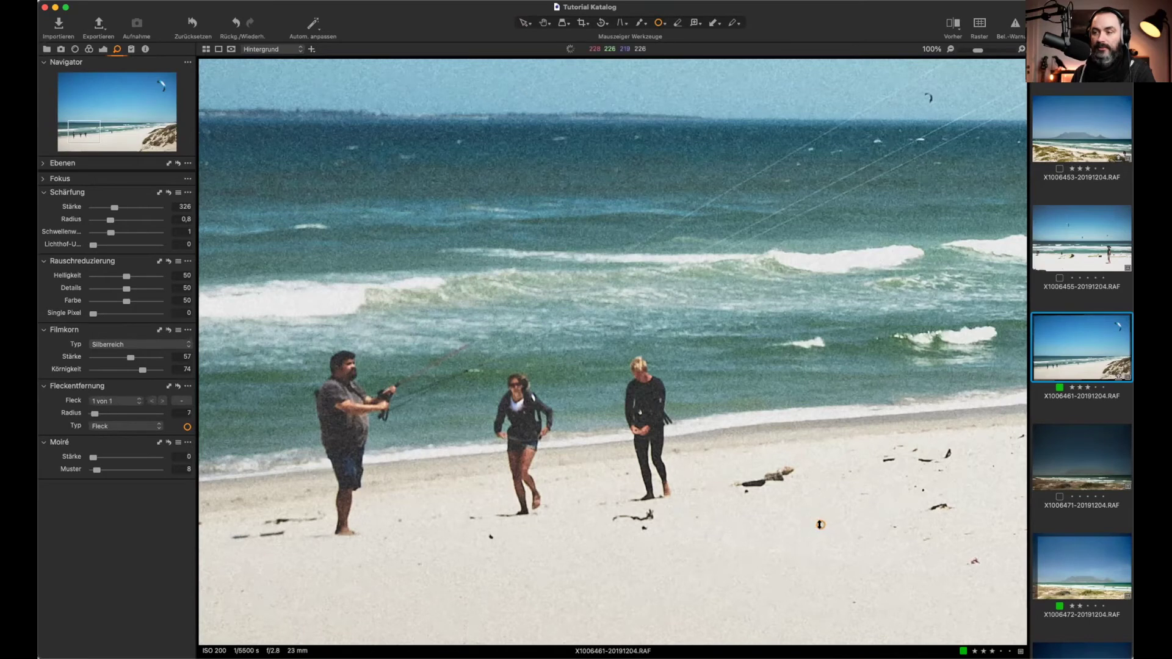
pyautogui.click(490, 536)
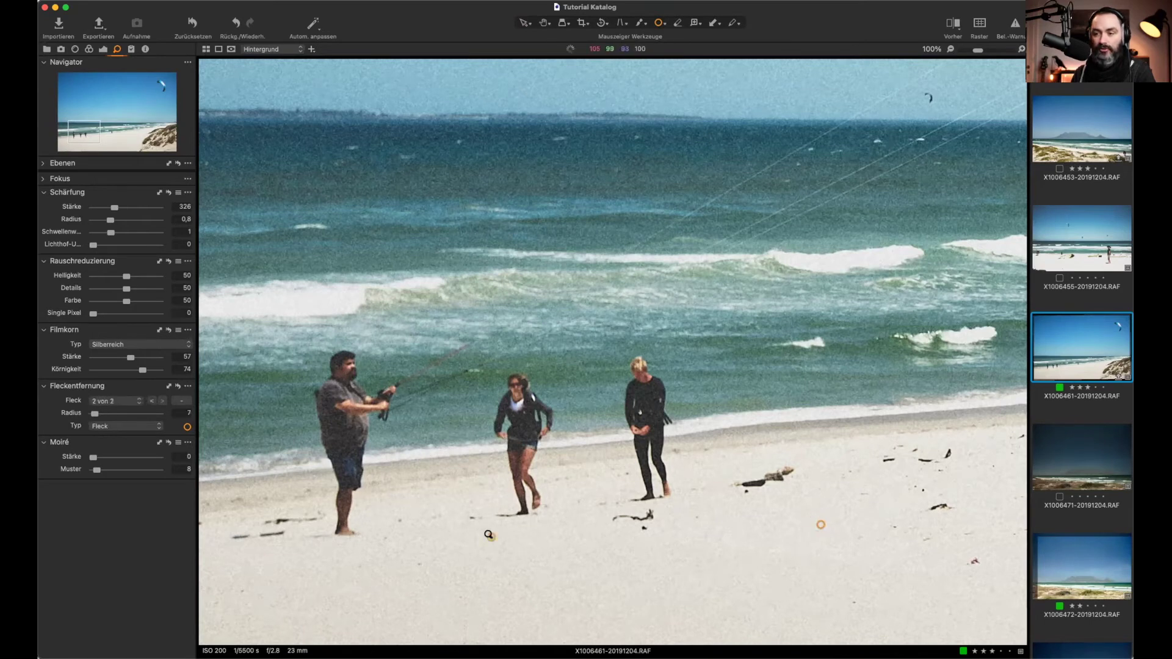
pyautogui.click(894, 527)
pyautogui.click(924, 491)
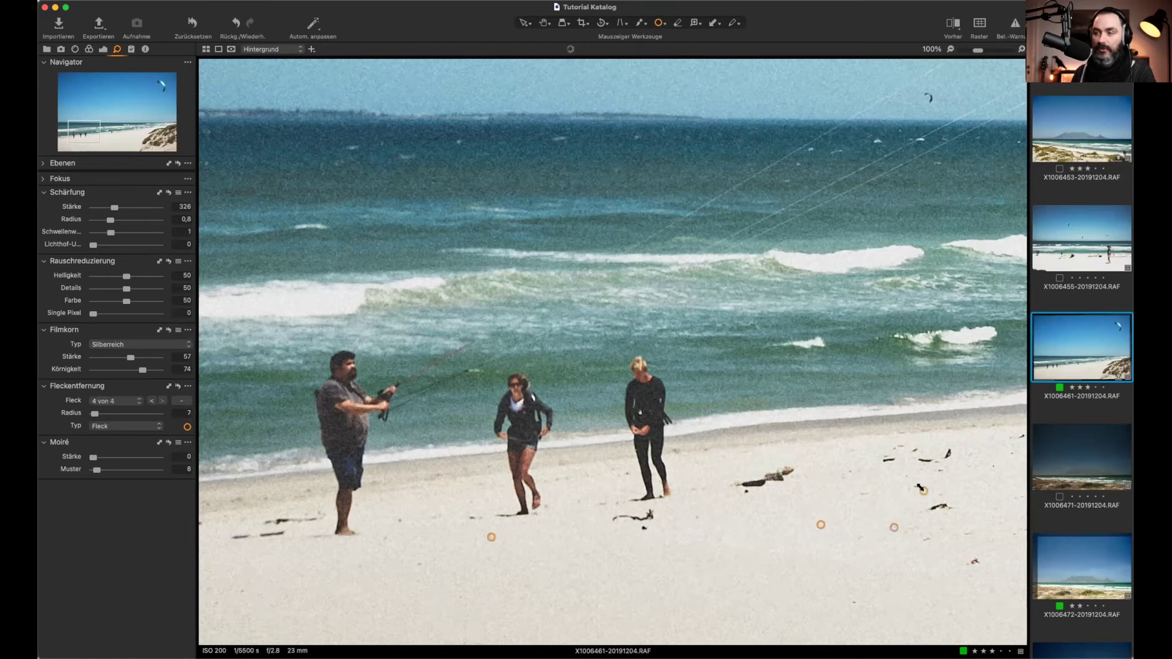
# Step: Remove three more dark specks from the sand near the photo's right edge using Fleck spots with radius 7
pyautogui.click(915, 487)
pyautogui.click(994, 467)
pyautogui.click(1013, 454)
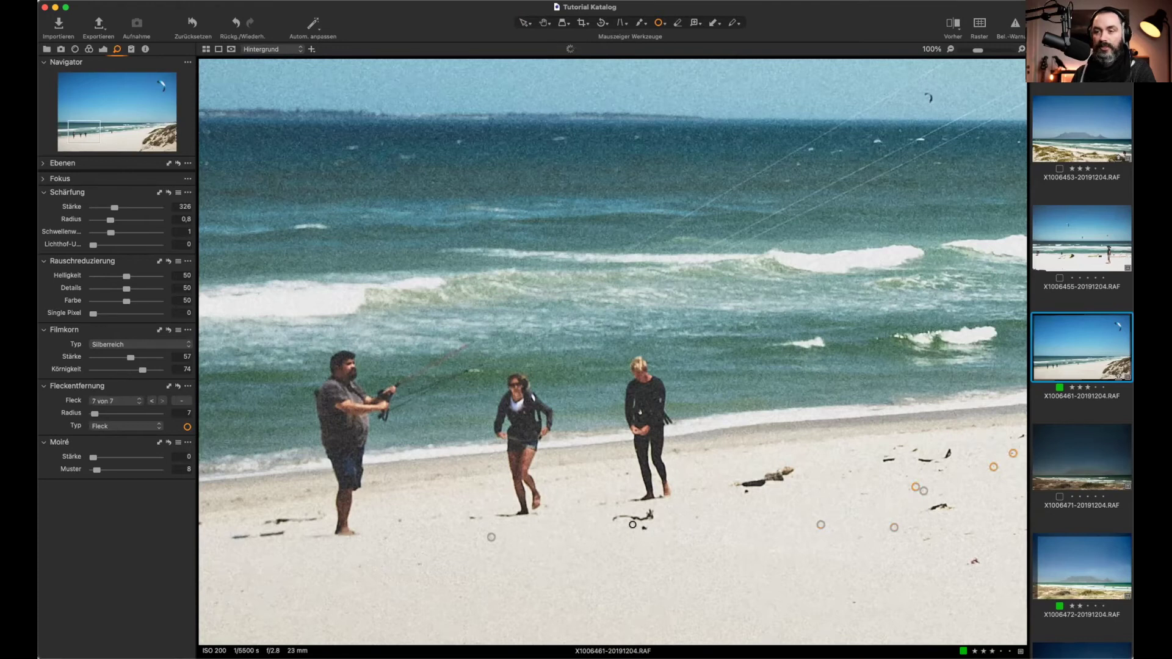
# Step: Delete the Fleck spot on the sand between the blonde person and the driftwood on the far right
pyautogui.press('v')
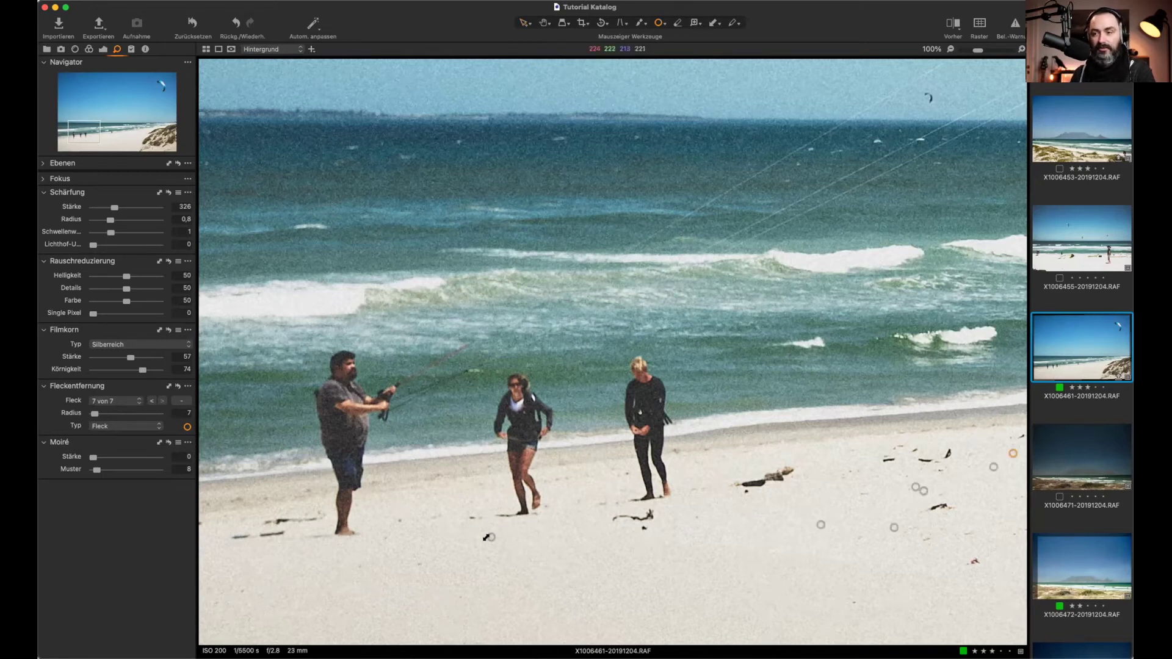
pyautogui.click(821, 525)
pyautogui.press('Delete')
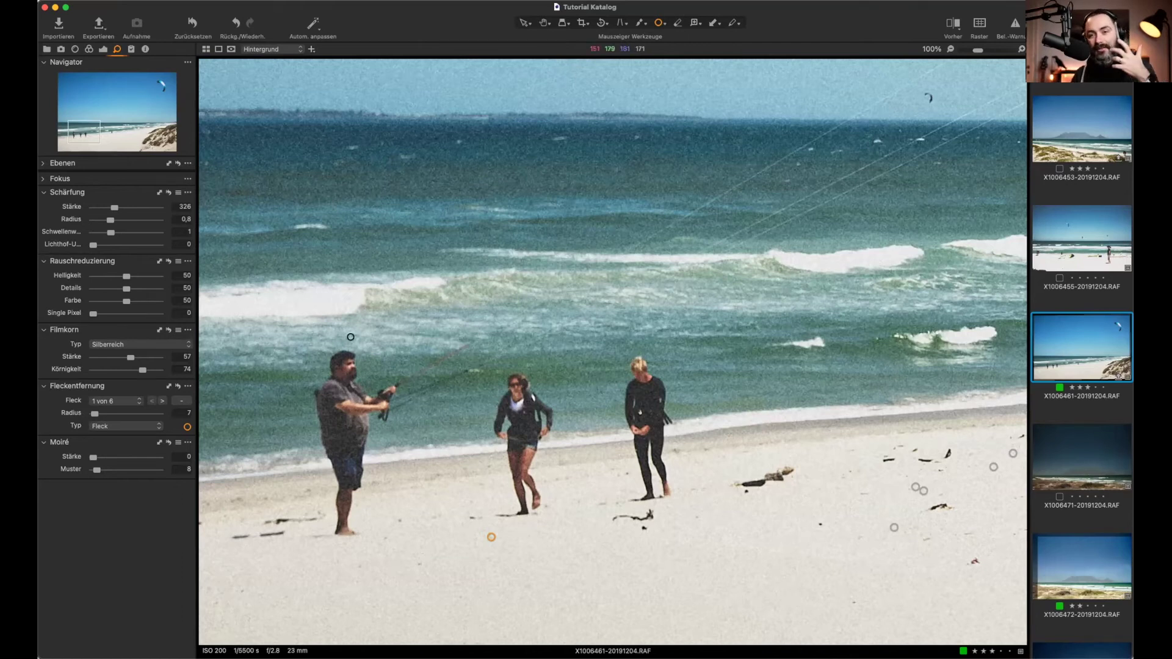
# Step: Slightly enlarge the radius of the fourth Fleck spot, and step on to the sixth spot
pyautogui.click(109, 401)
pyautogui.click(108, 435)
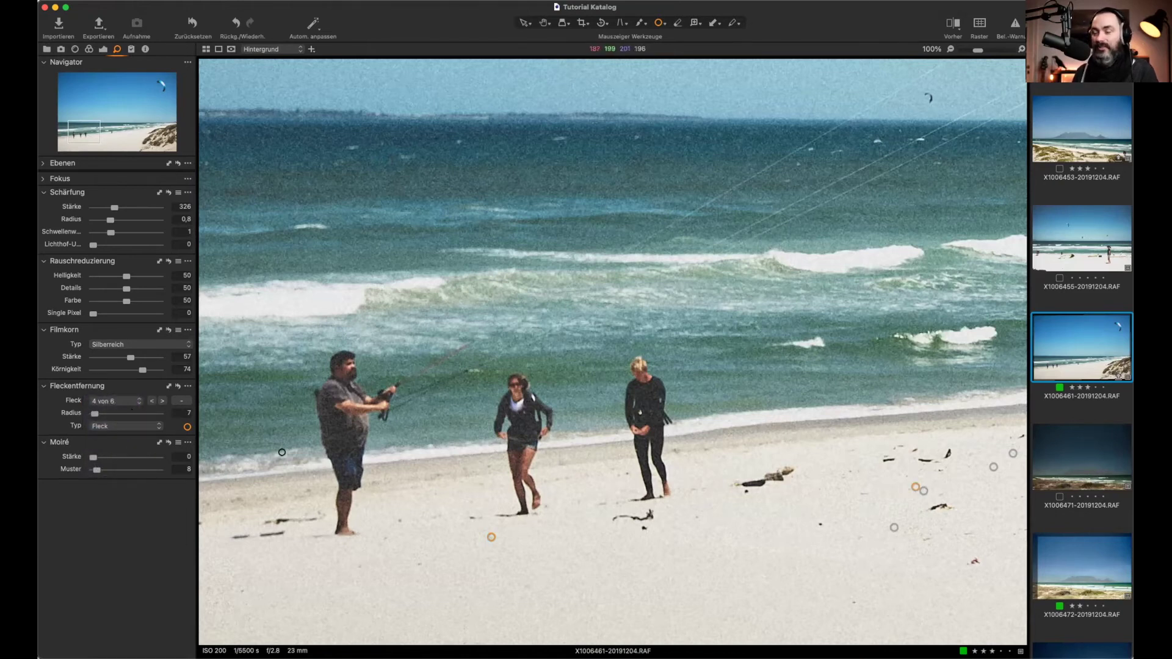
pyautogui.moveTo(94, 415); pyautogui.dragTo(96, 417)
pyautogui.click(162, 402)
pyautogui.click(161, 402)
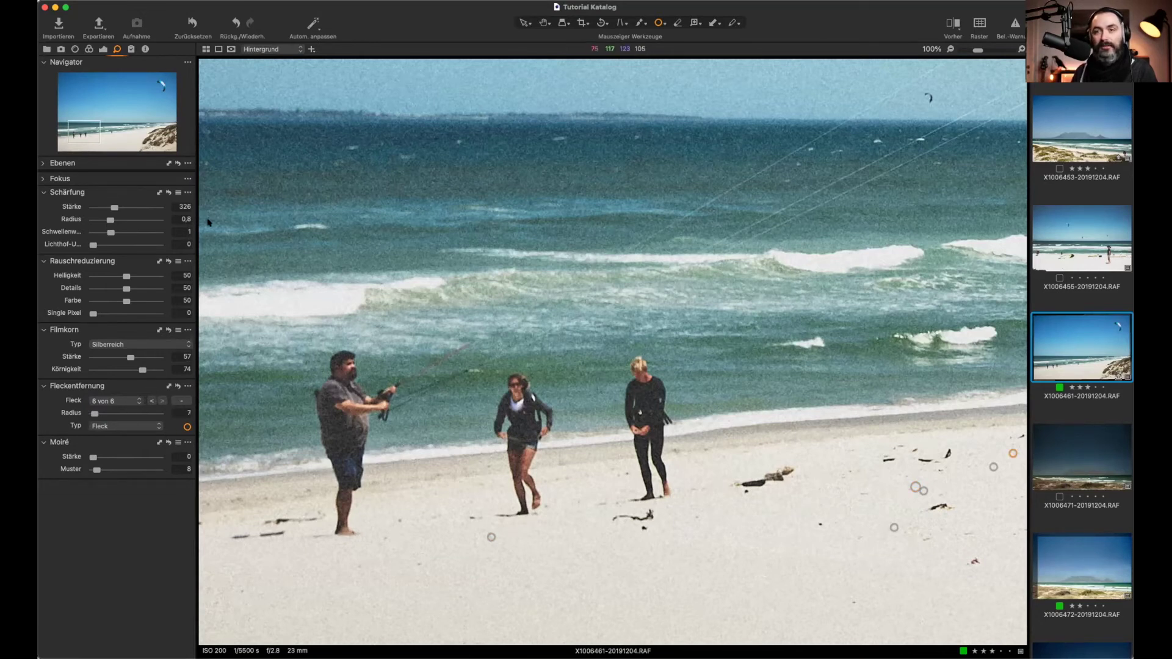
# Step: Enter "Kitesurfer in Kapstadt" as the photo's IPTC Überschrift in the metadata, and fit the photo to the viewer
pyautogui.click(146, 51)
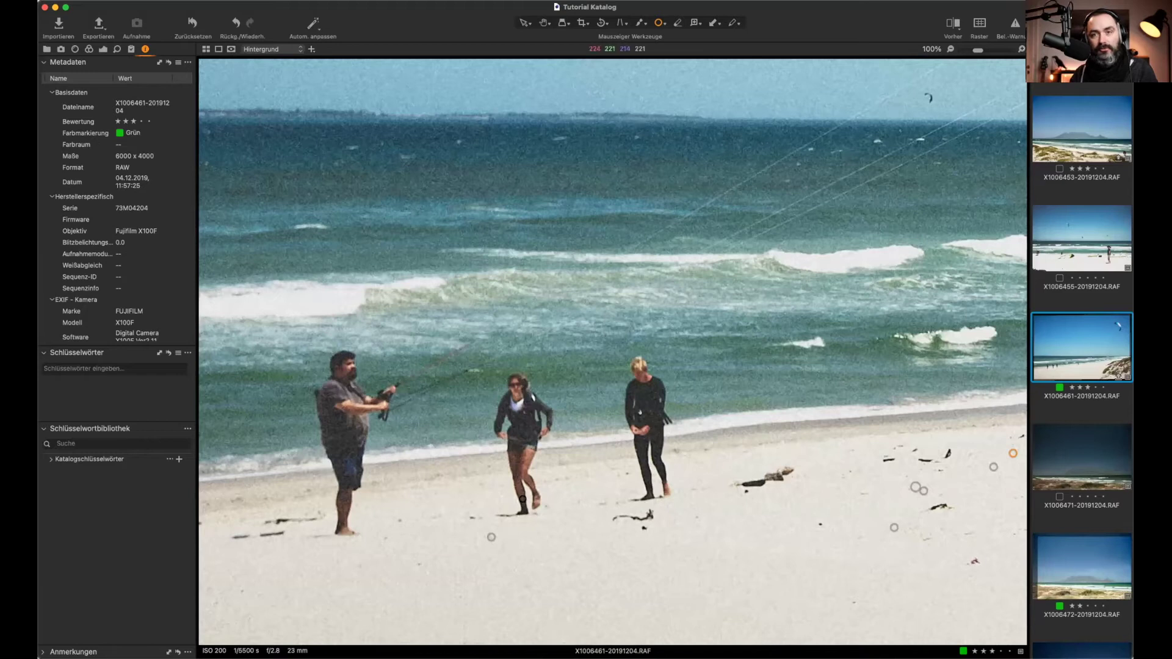
pyautogui.scroll(-10, 111, 265)
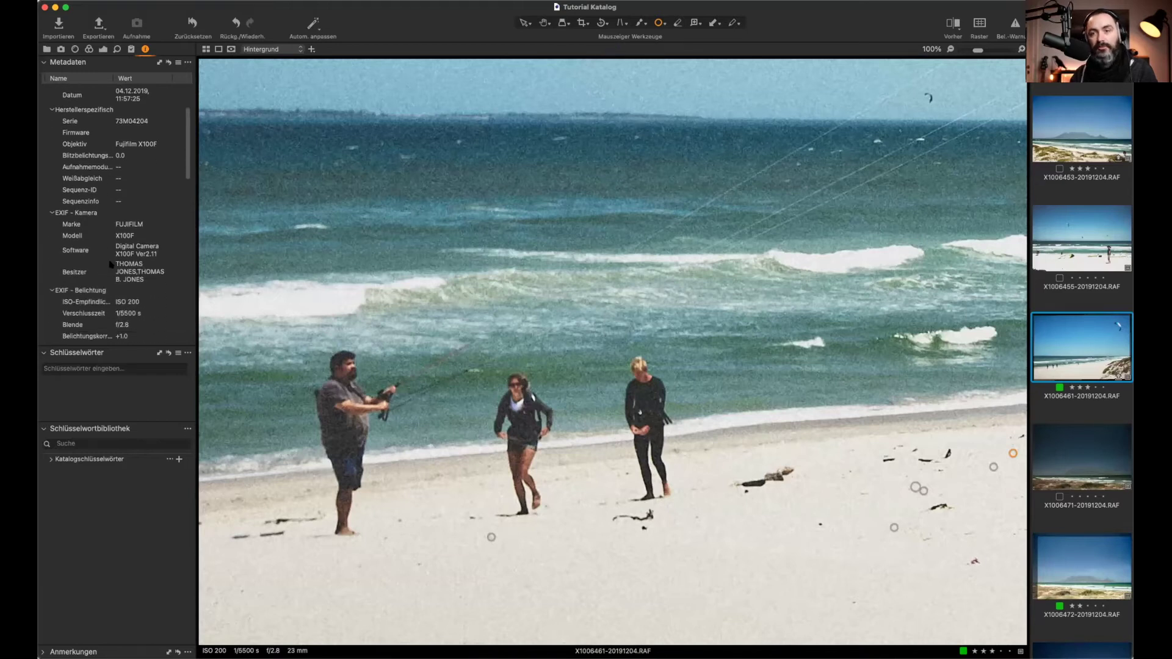
pyautogui.scroll(-5, 111, 265)
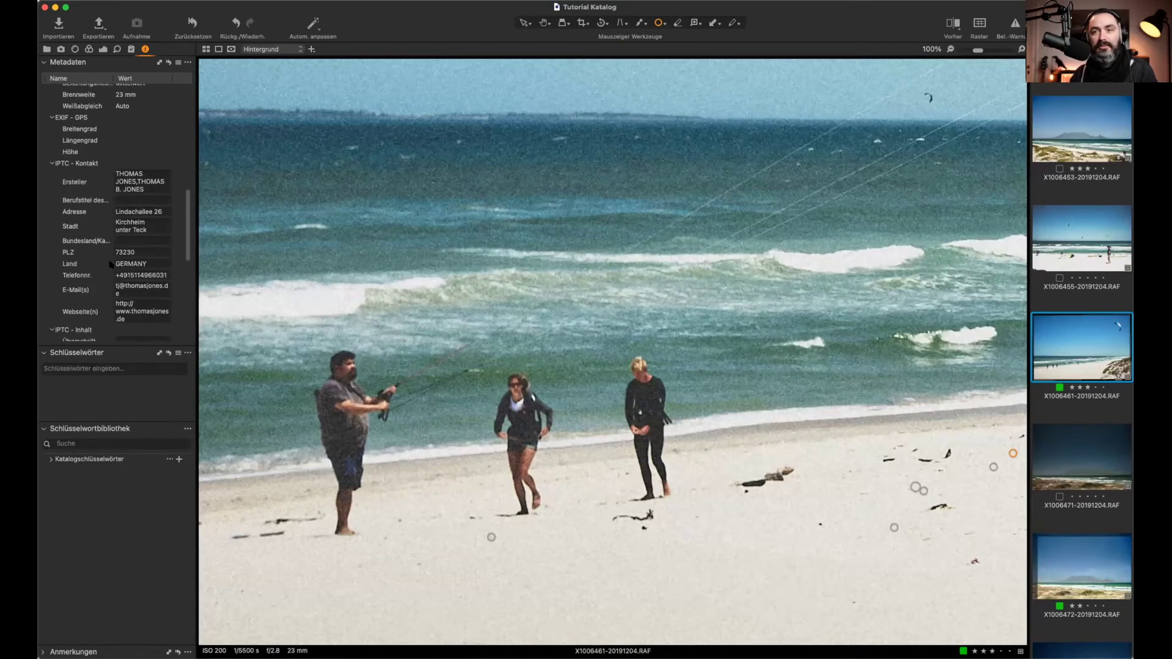
pyautogui.scroll(-5, 53, 263)
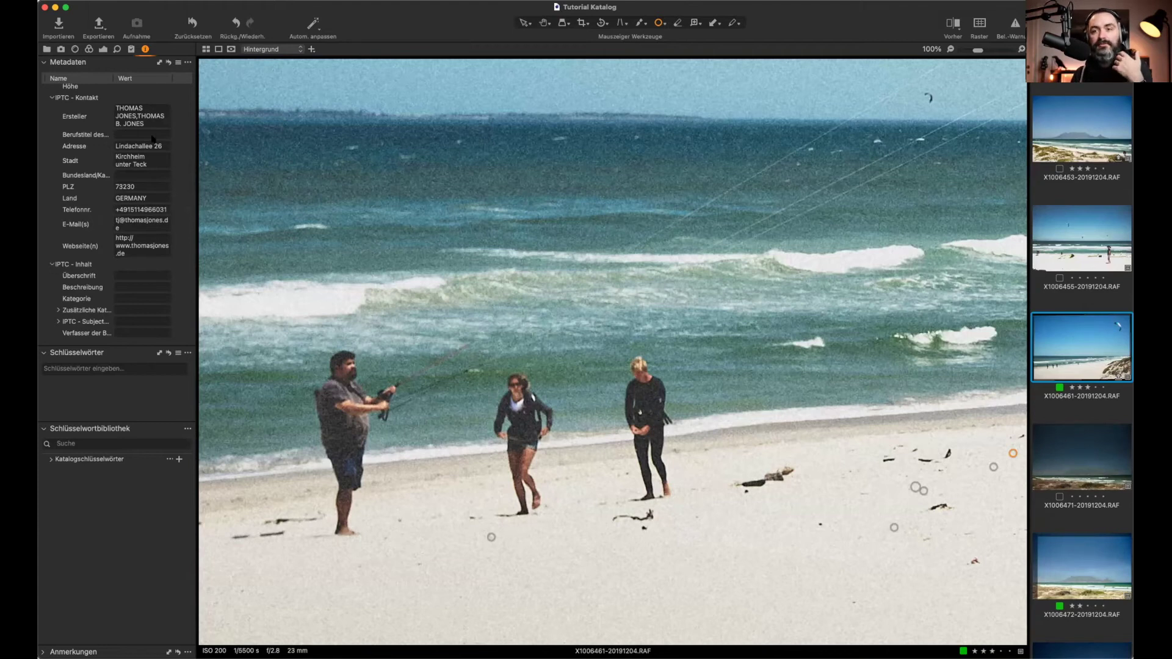
pyautogui.scroll(-10, 142, 221)
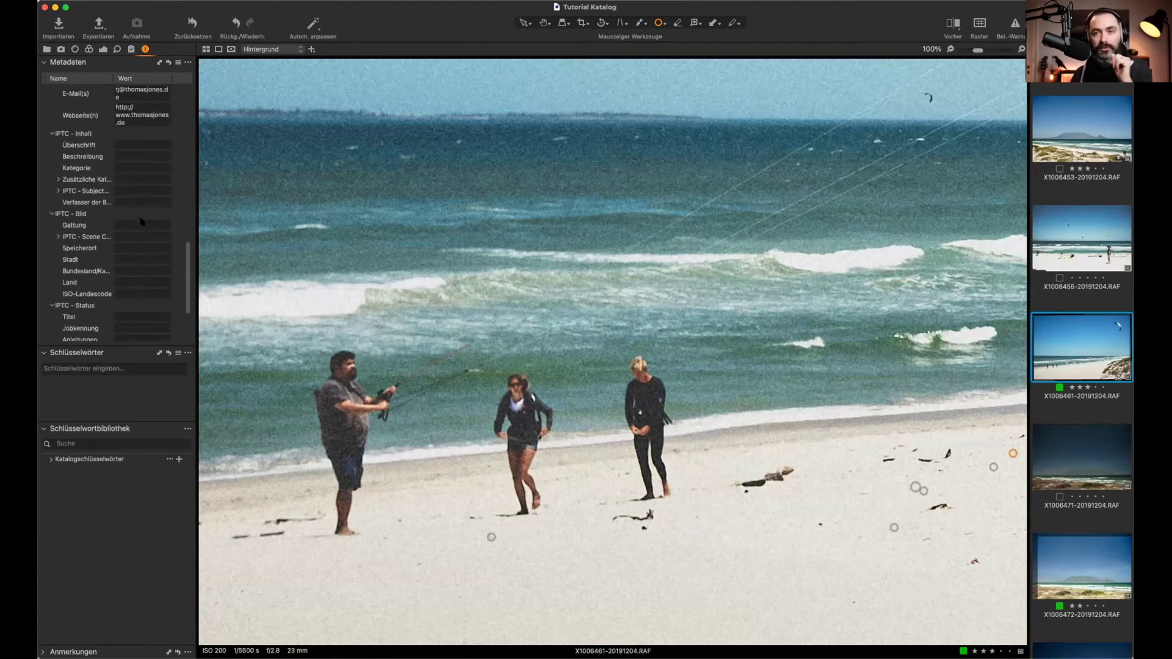
pyautogui.click(138, 144)
pyautogui.write('K')
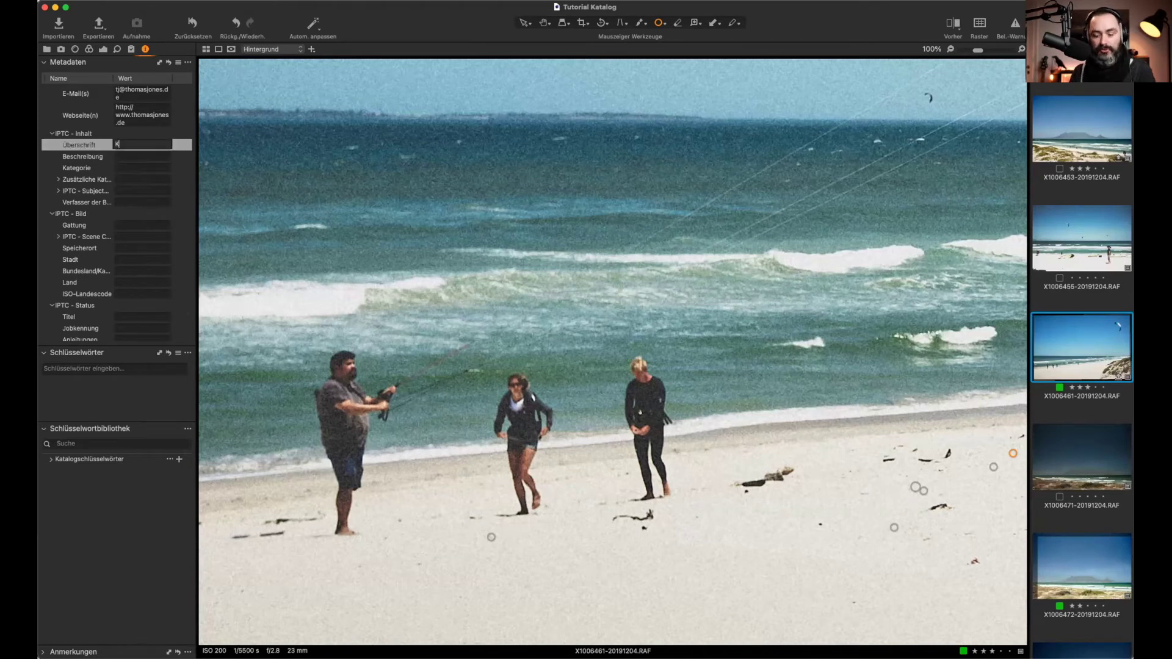
pyautogui.write('itesurfer in Kapstadt')
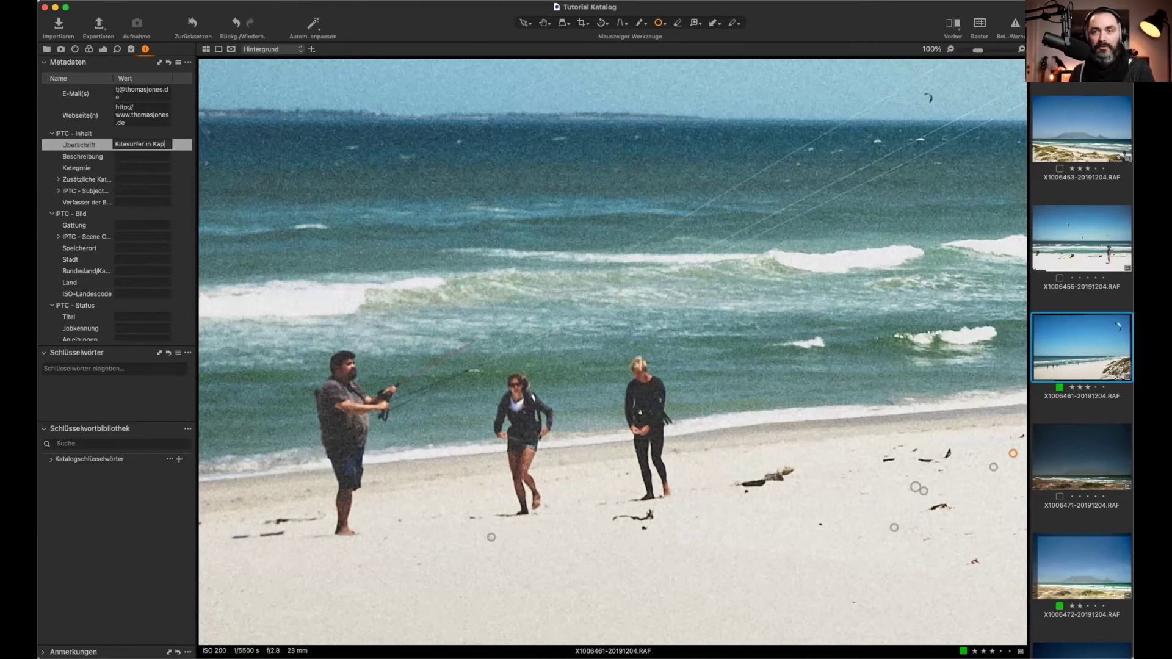
pyautogui.press('Return')
pyautogui.press('super+0')
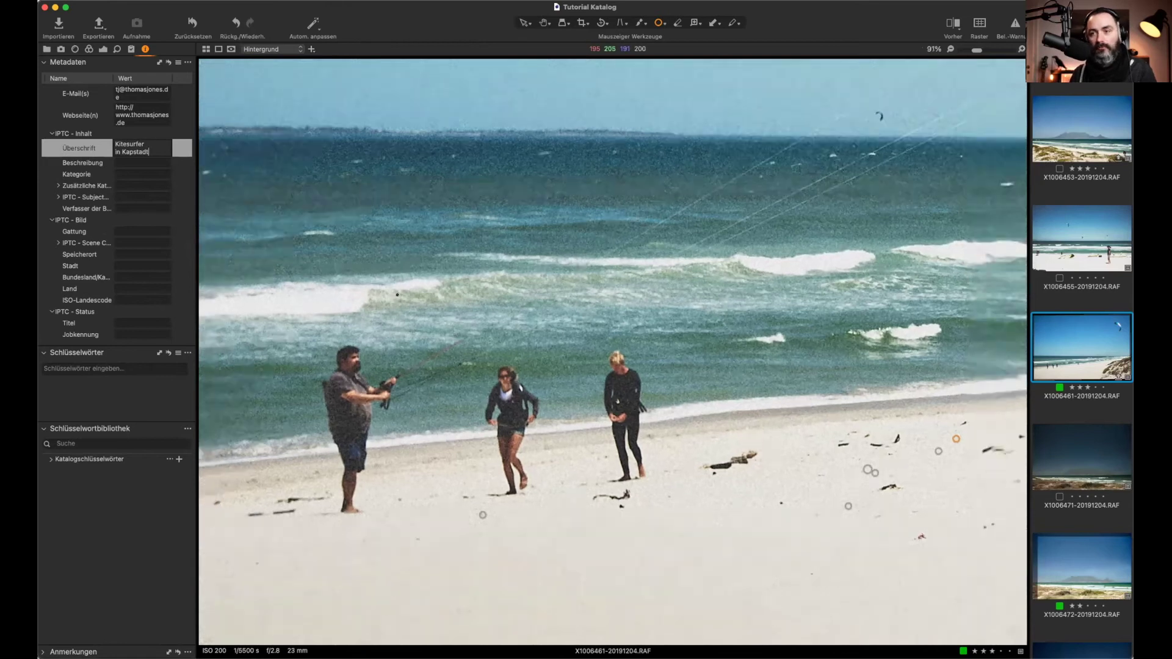
pyautogui.click(134, 161)
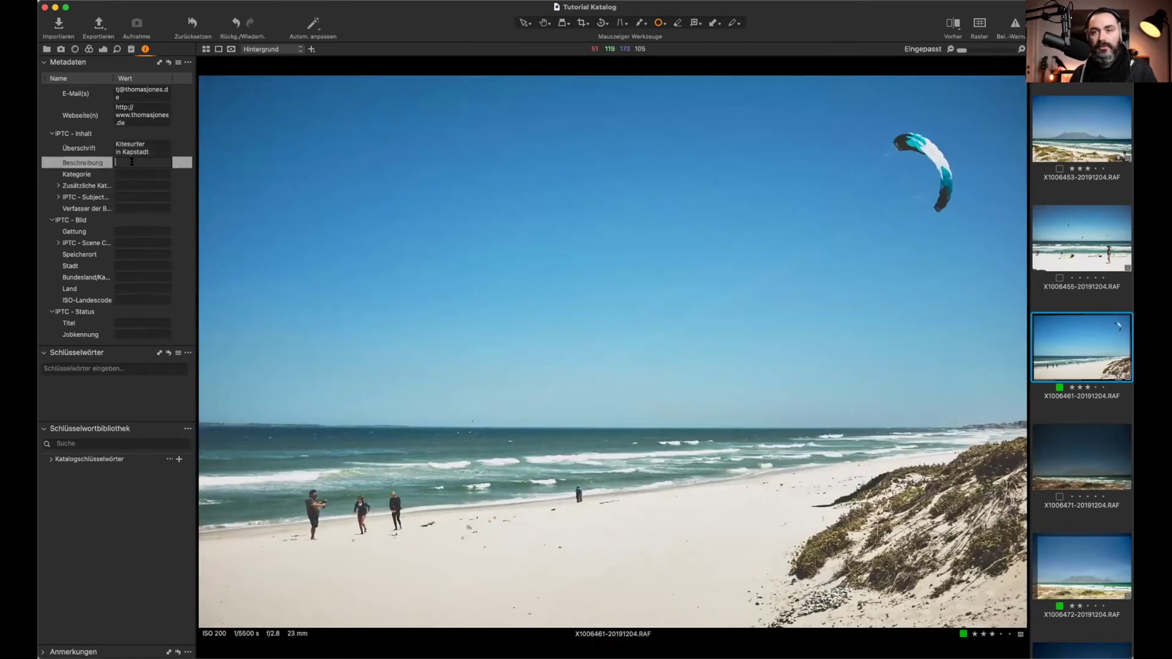
pyautogui.click(136, 161)
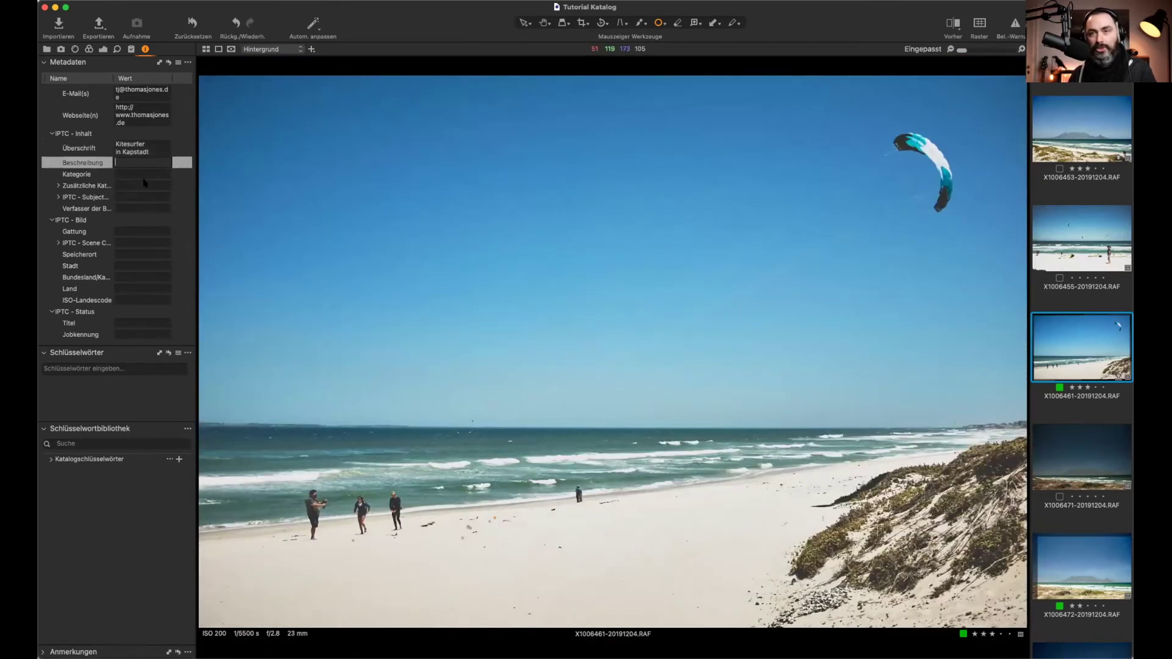
pyautogui.click(129, 265)
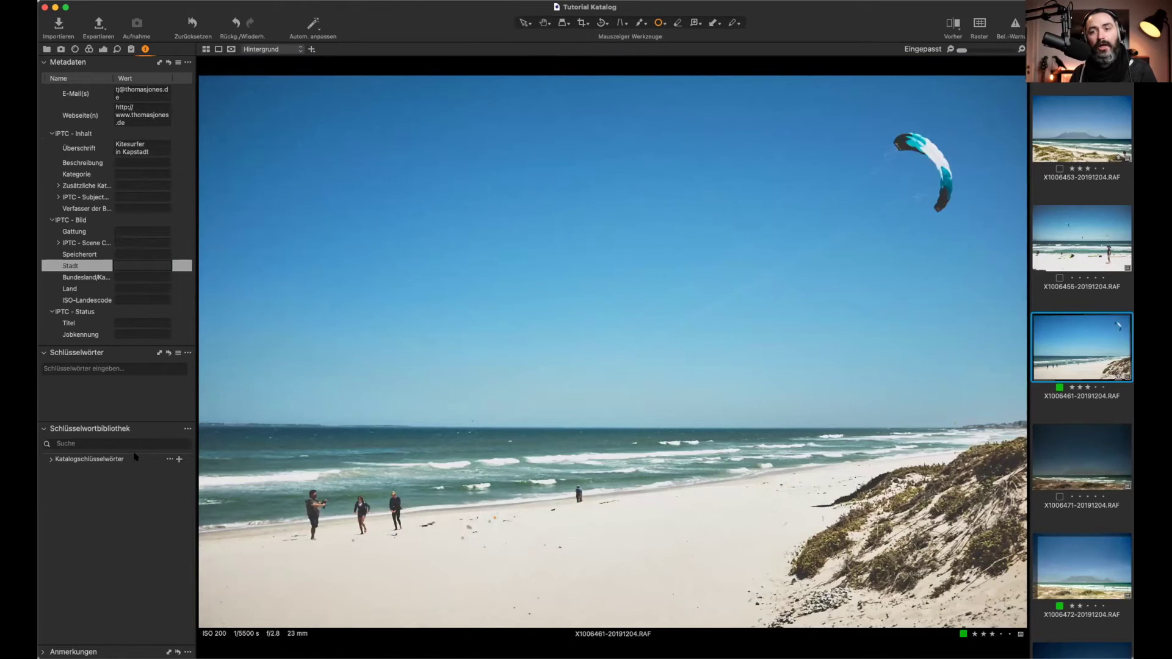
pyautogui.click(76, 369)
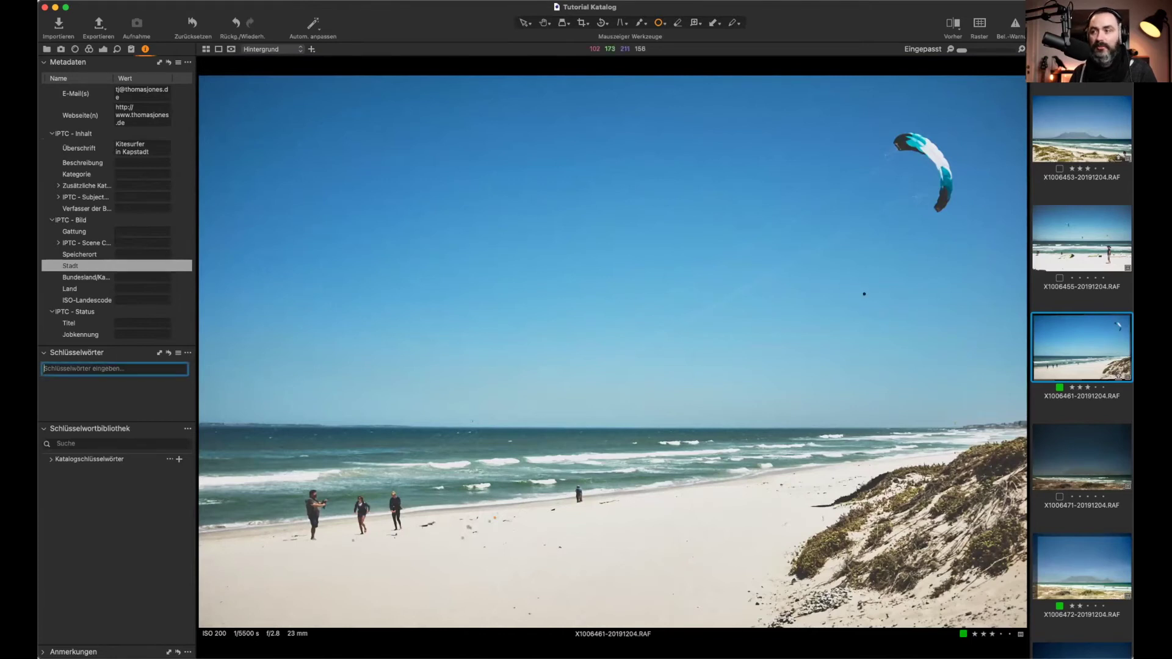
pyautogui.write('Kitesurfer')
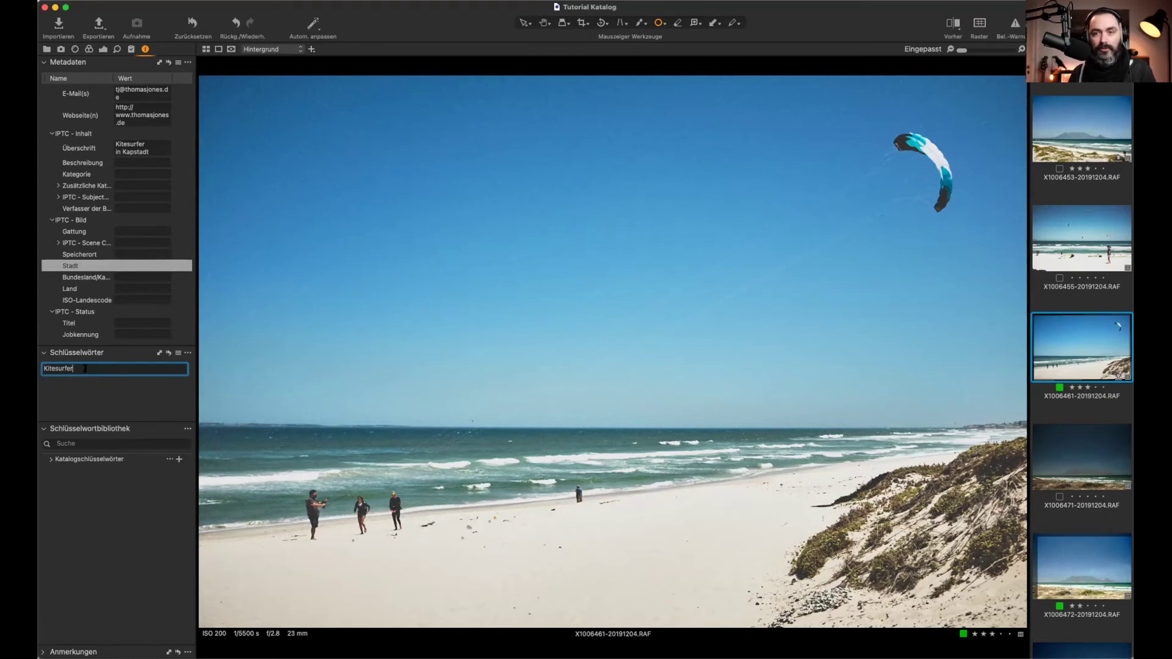
pyautogui.press('Return')
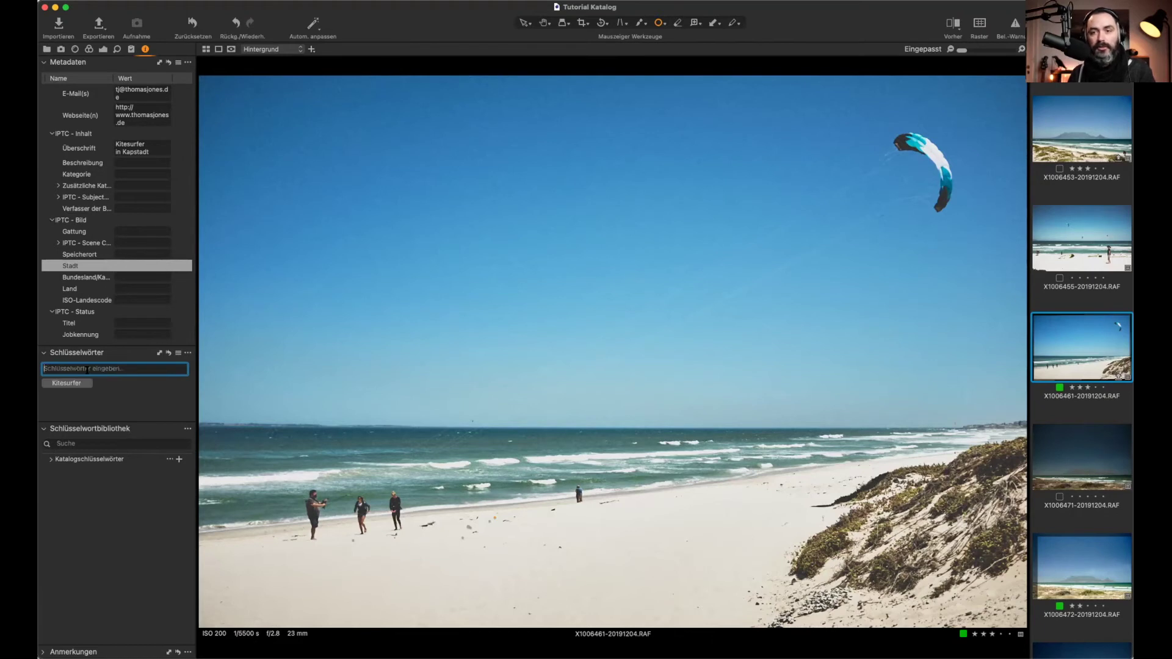
pyautogui.write('Stran')
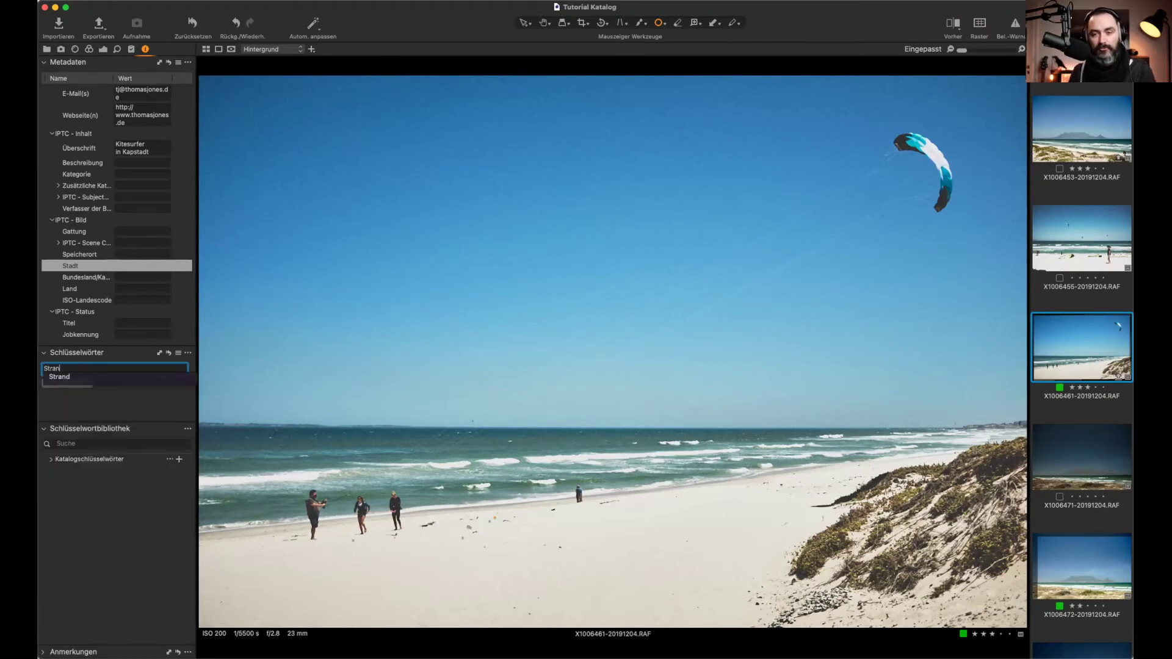
pyautogui.write('d')
pyautogui.press('Return')
pyautogui.press('Return')
pyautogui.write('Meer')
pyautogui.press('Return')
pyautogui.press('Return')
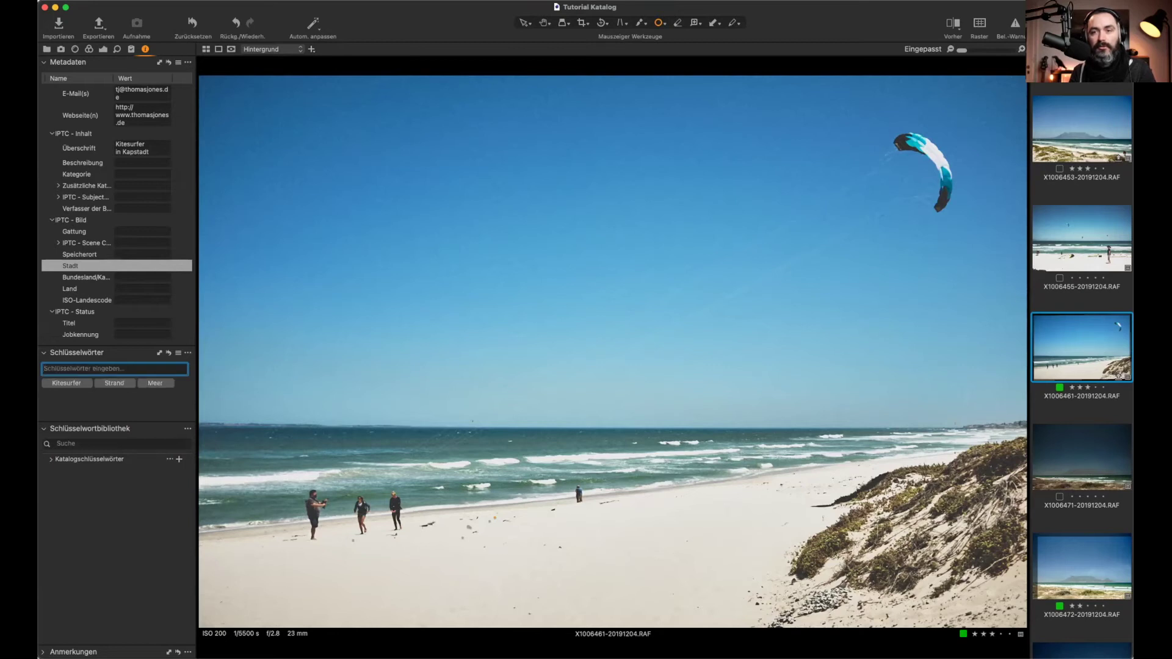
pyautogui.write('Himmel')
pyautogui.press('Return')
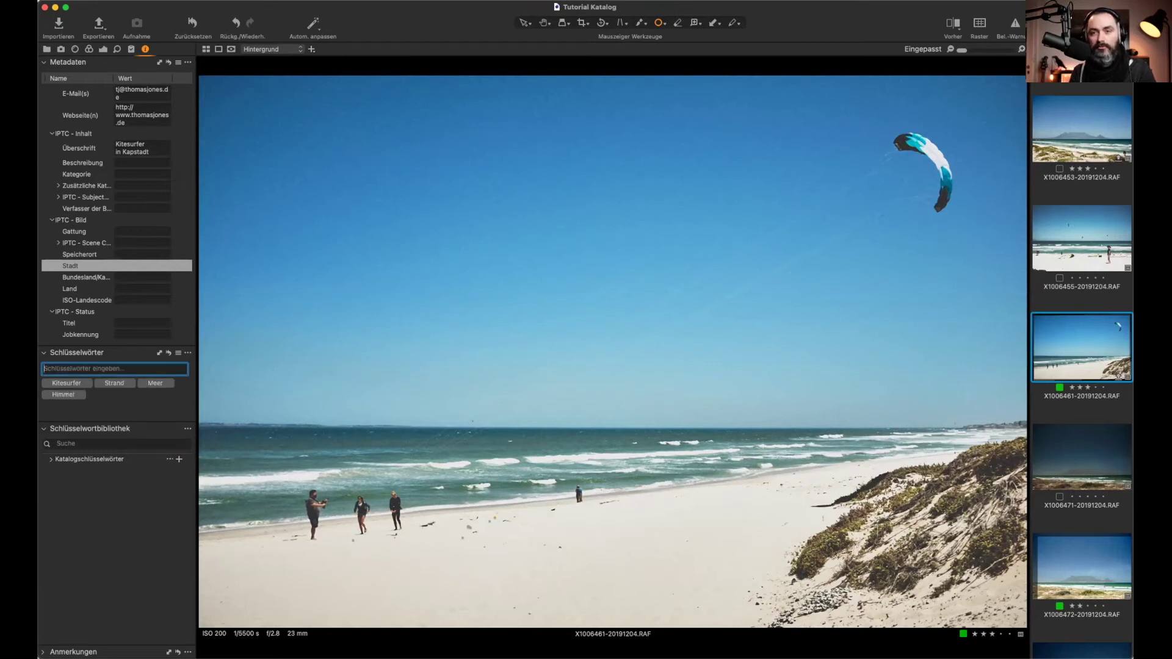
# Step: Add the hierarchical keyword Südafrika > Kapstadt to the photo using the suggested keywords
pyautogui.write('Südafrika')
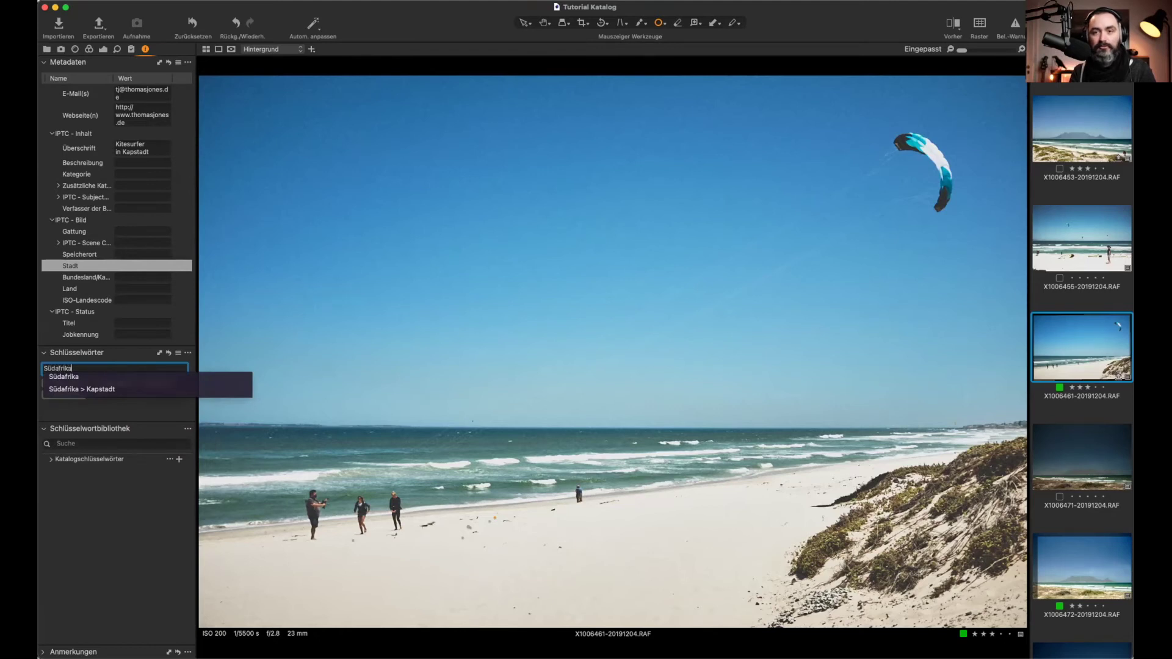
pyautogui.press('Return')
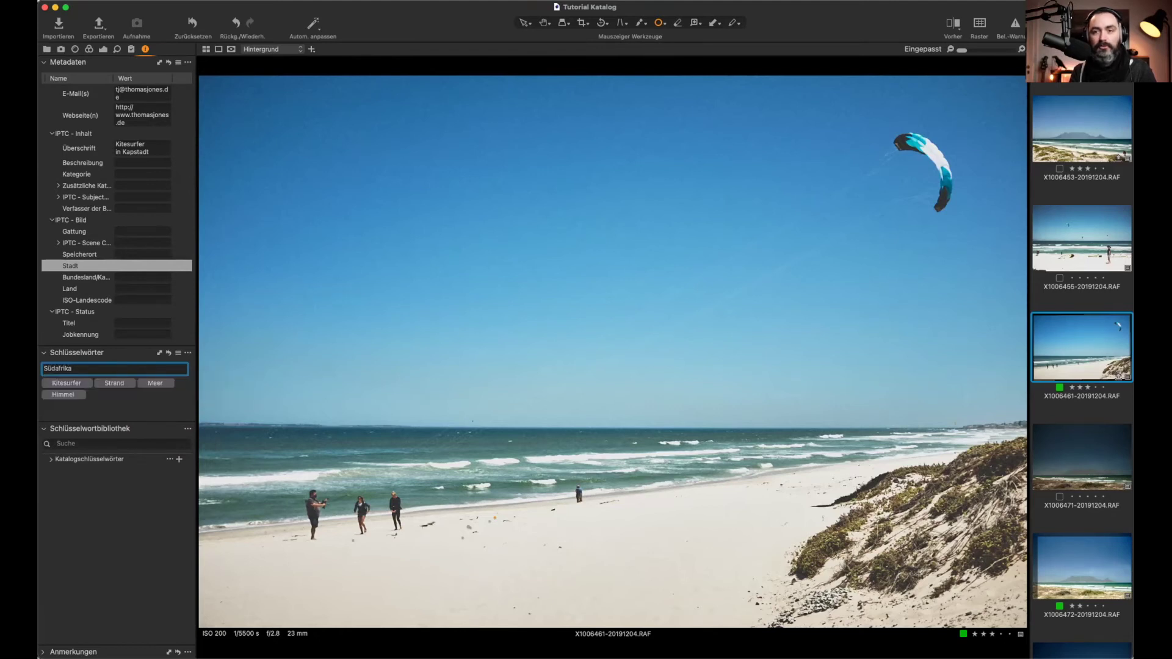
pyautogui.press('Down')
pyautogui.press('Down')
pyautogui.press('Down')
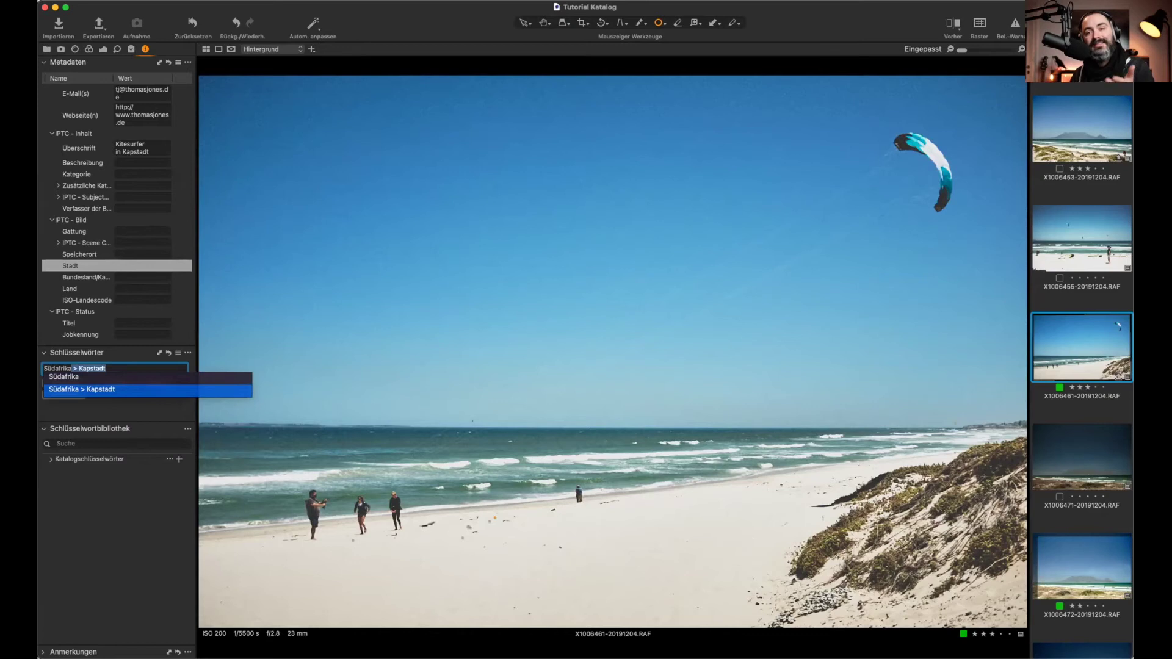
pyautogui.press('Return')
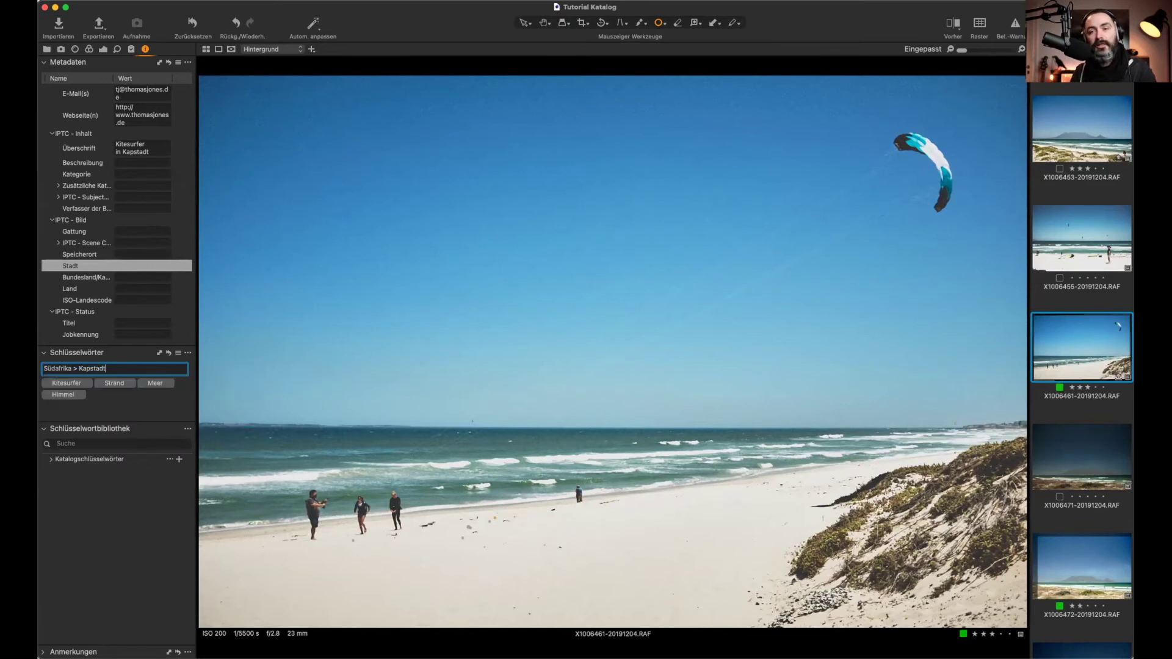
pyautogui.press('Return')
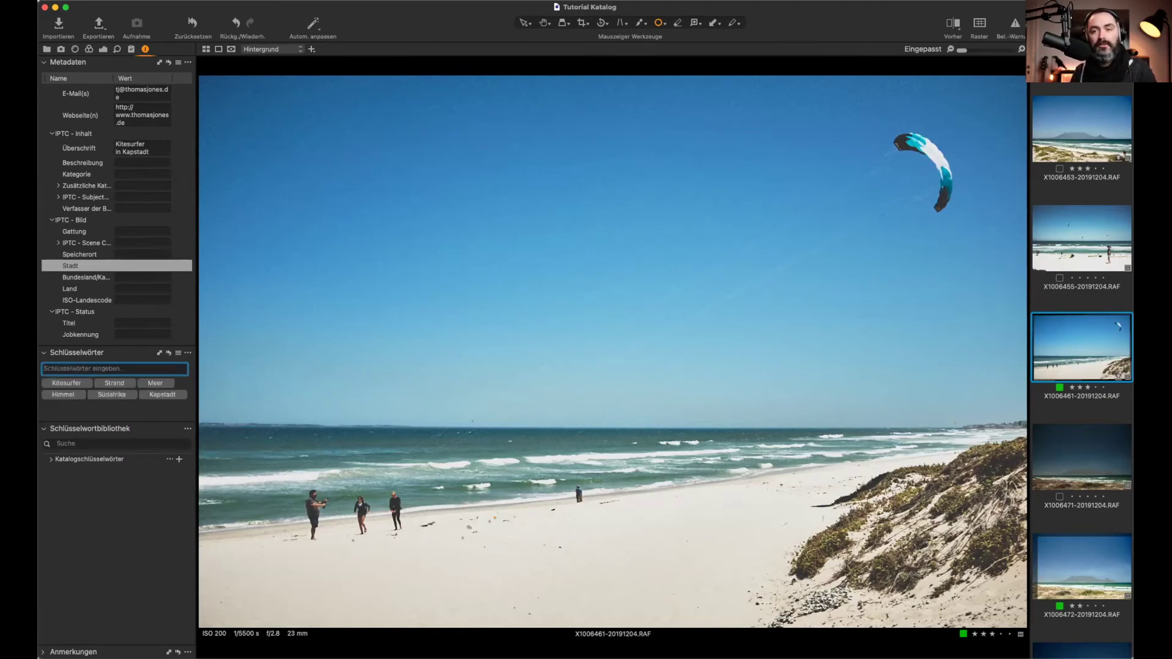
pyautogui.click(51, 460)
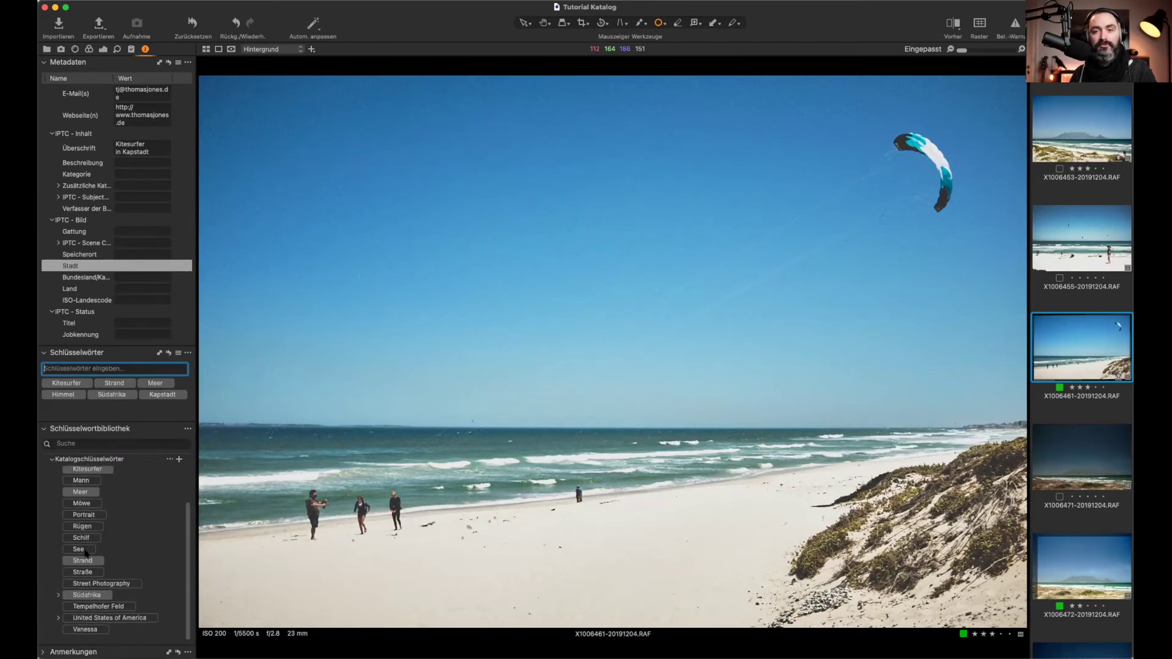
pyautogui.scroll(-3, 86, 553)
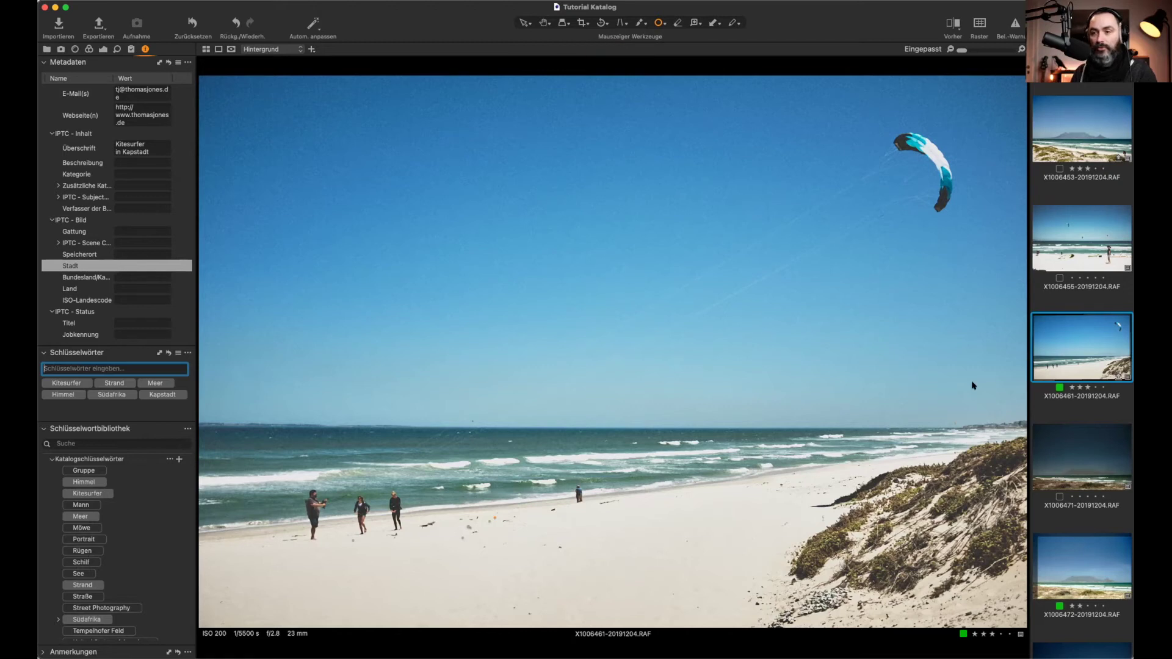
pyautogui.click(1085, 237)
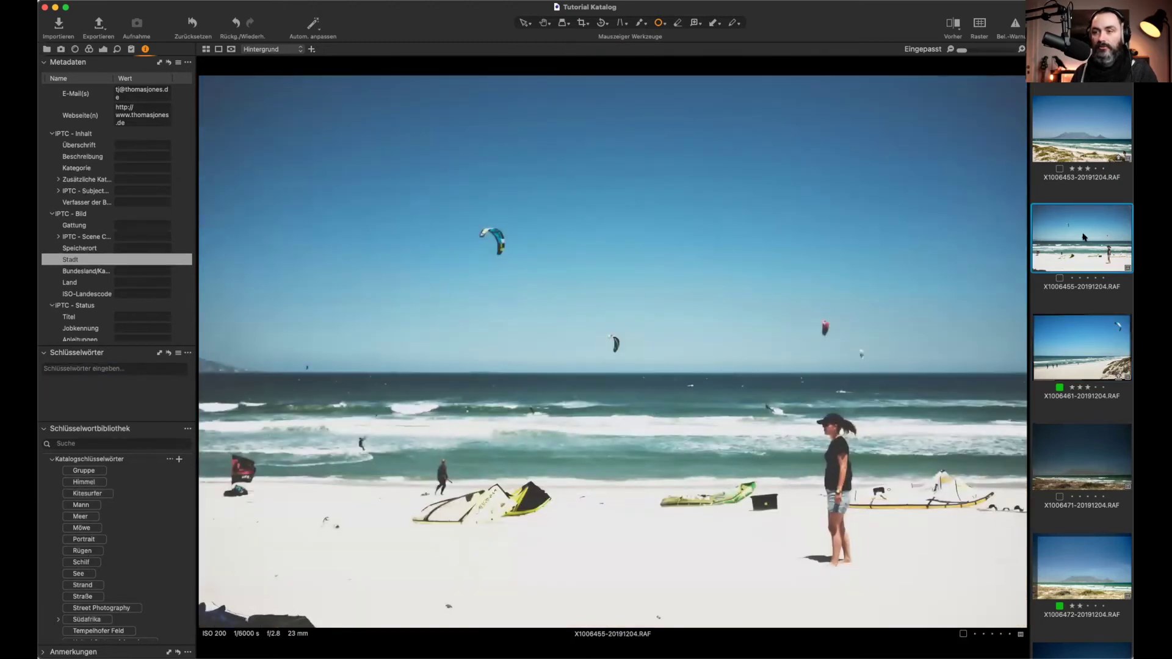
pyautogui.click(1073, 142)
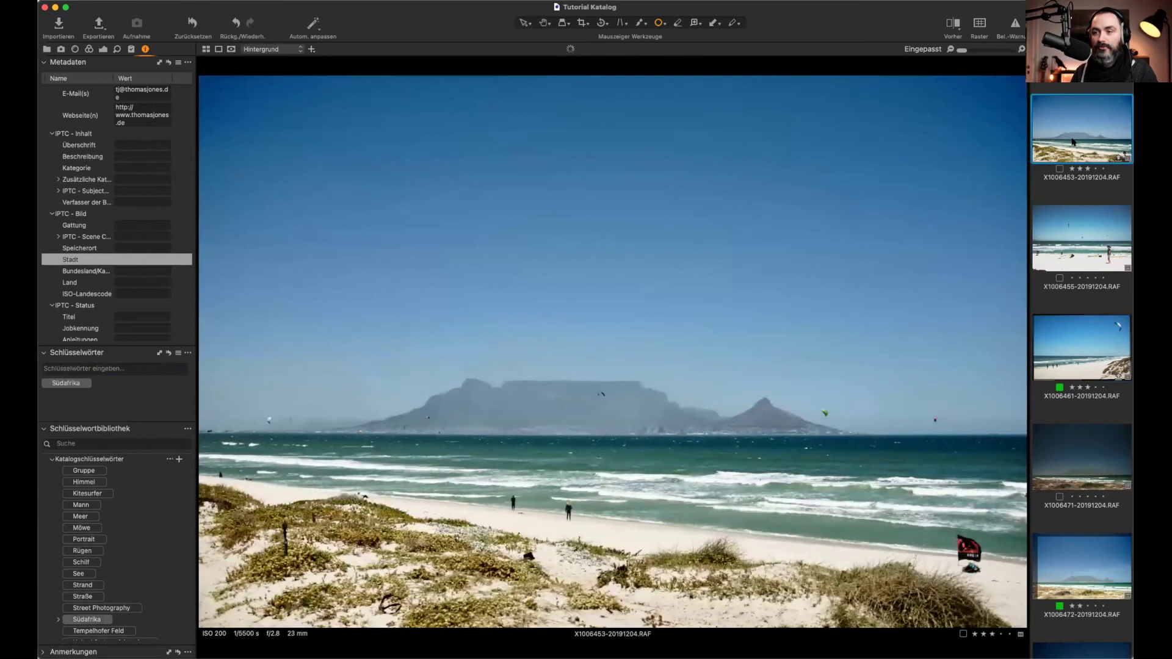
pyautogui.scroll(3, 1079, 162)
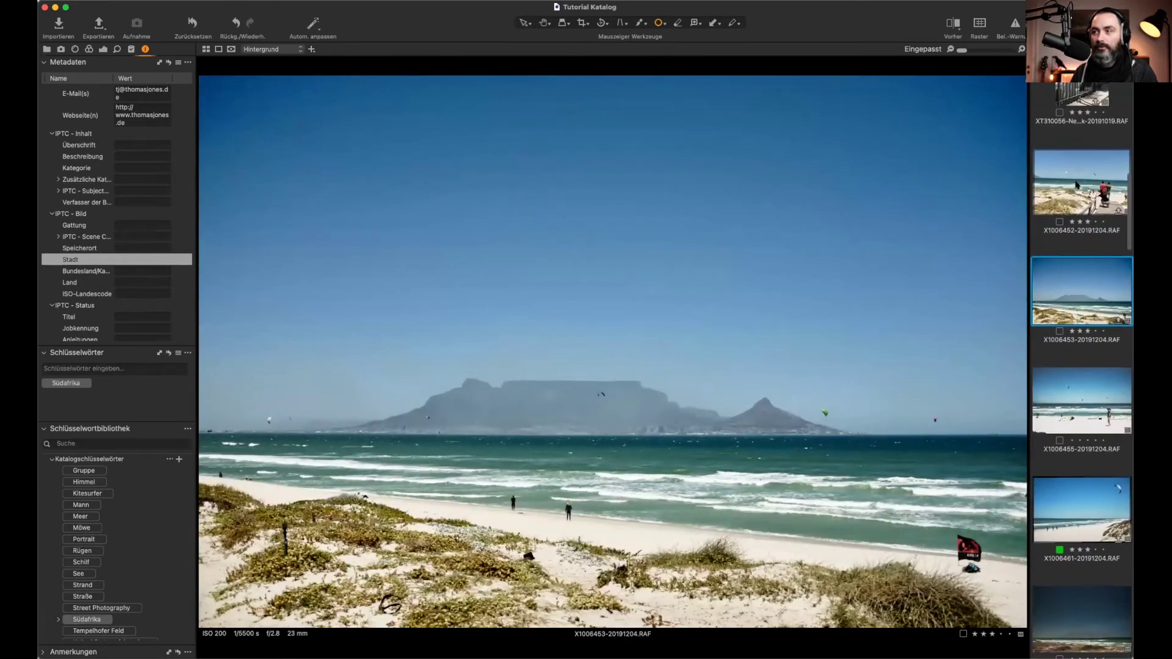
pyautogui.click(1077, 185)
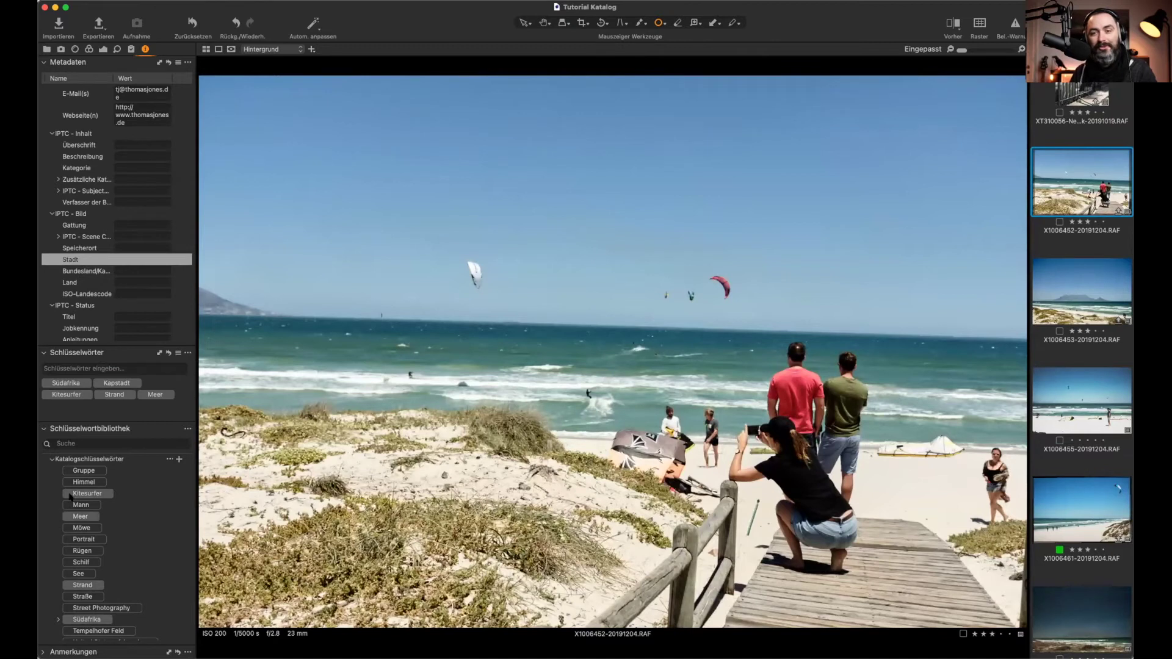
pyautogui.click(82, 529)
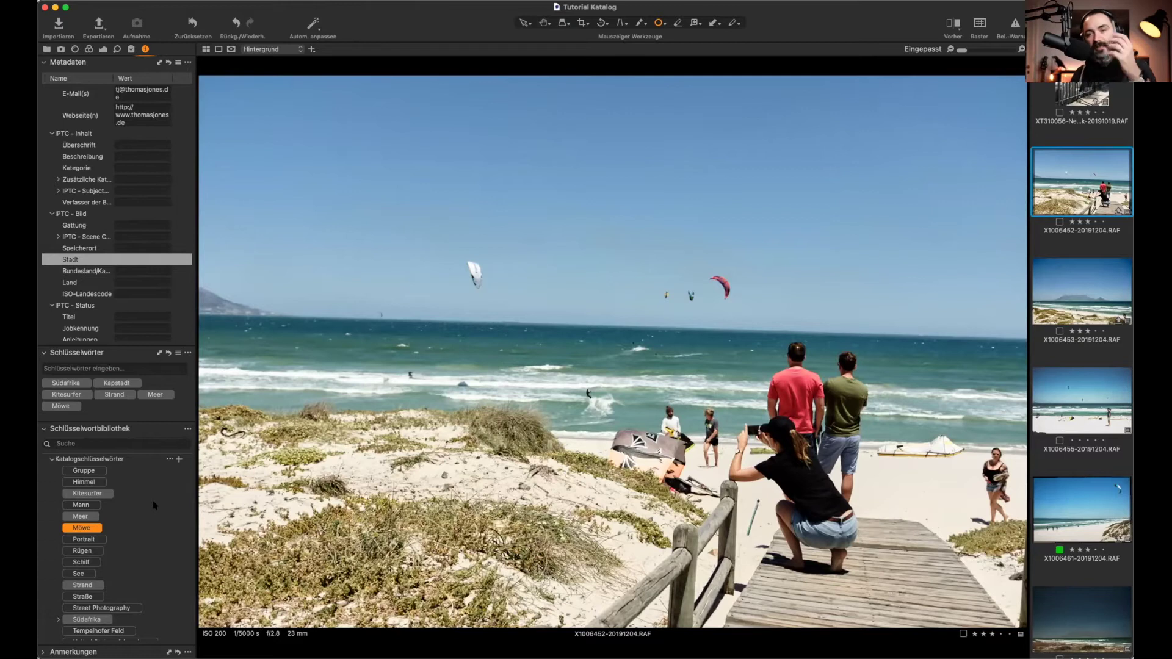
pyautogui.click(132, 49)
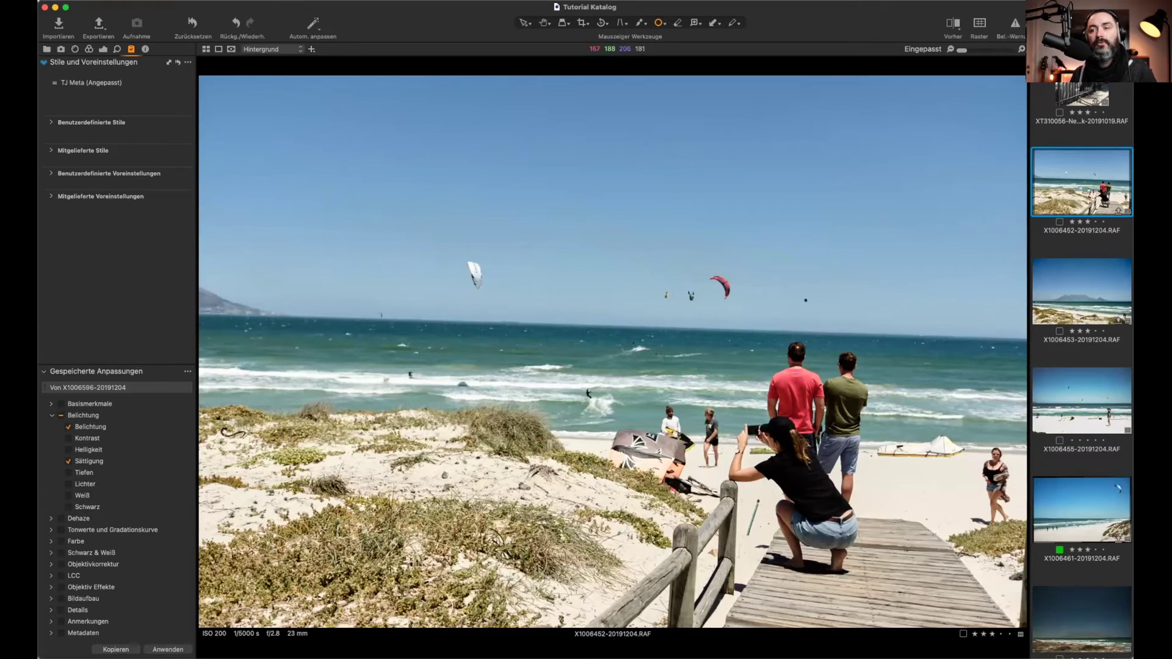
pyautogui.click(52, 123)
pyautogui.click(59, 140)
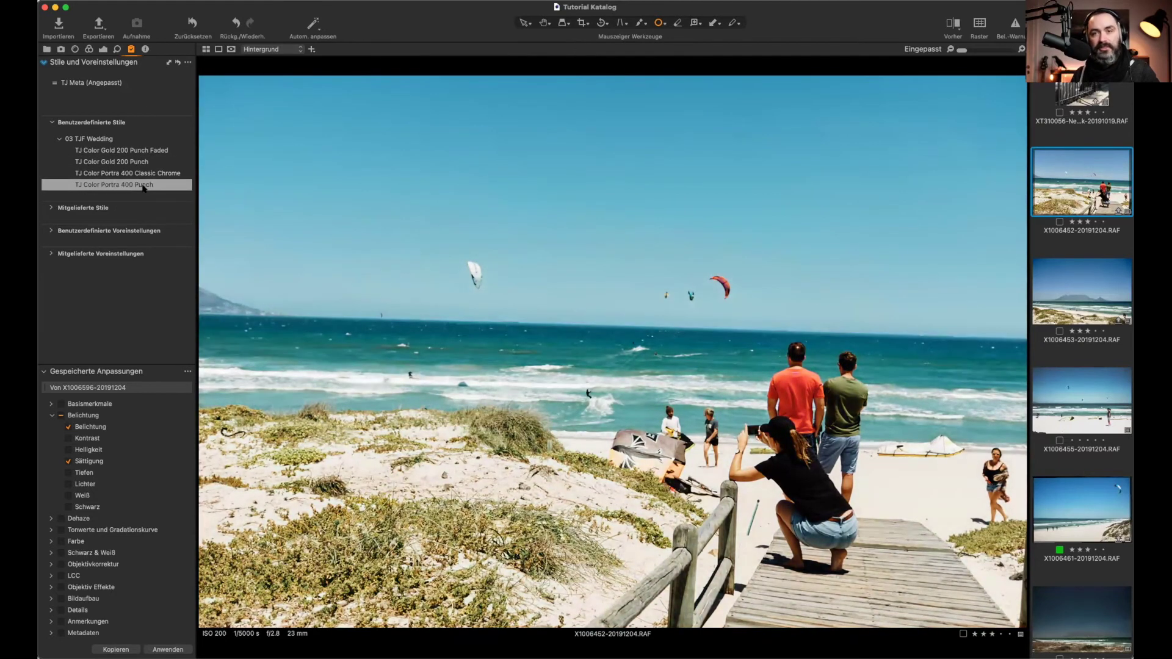
pyautogui.click(95, 209)
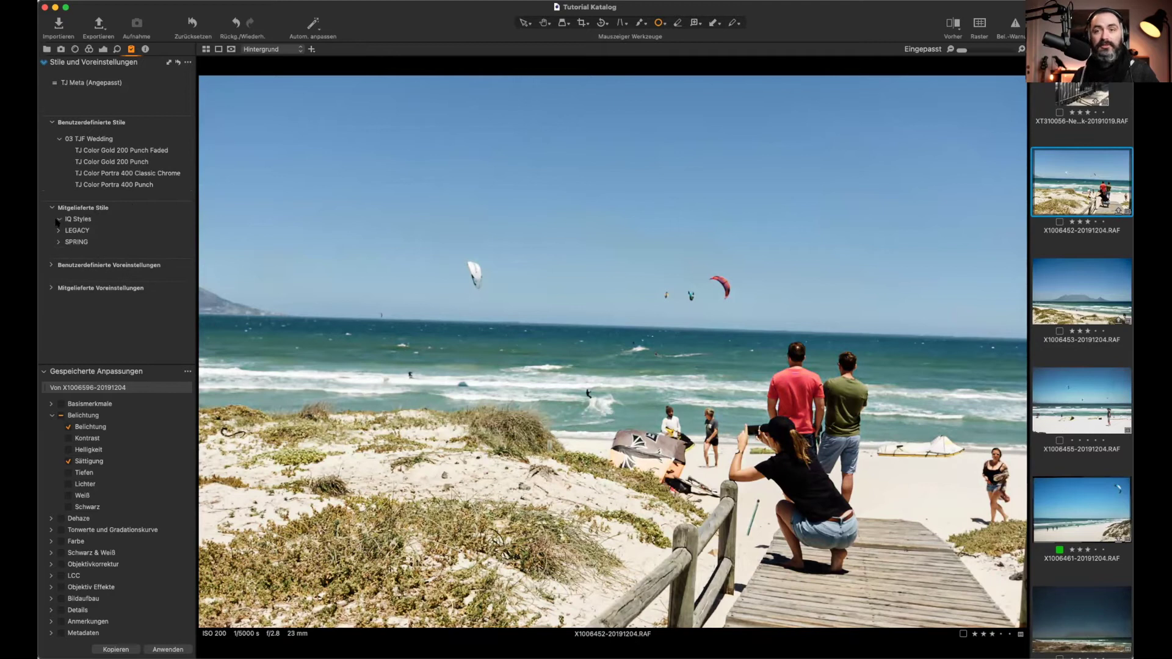
pyautogui.click(58, 219)
pyautogui.click(60, 242)
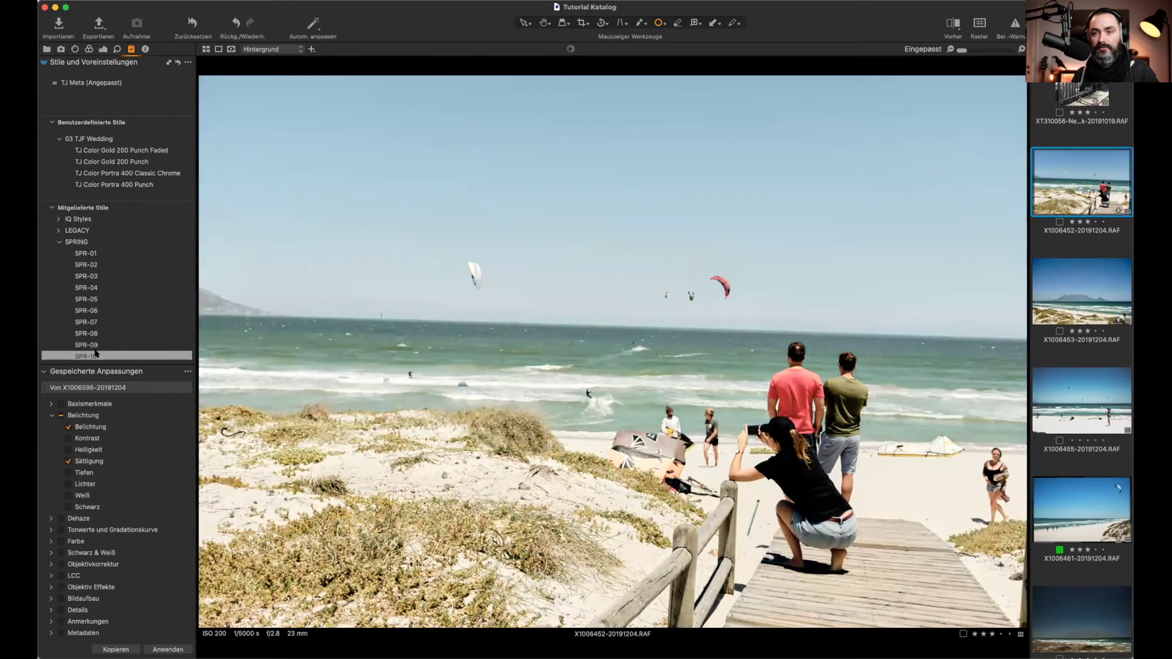
pyautogui.click(96, 355)
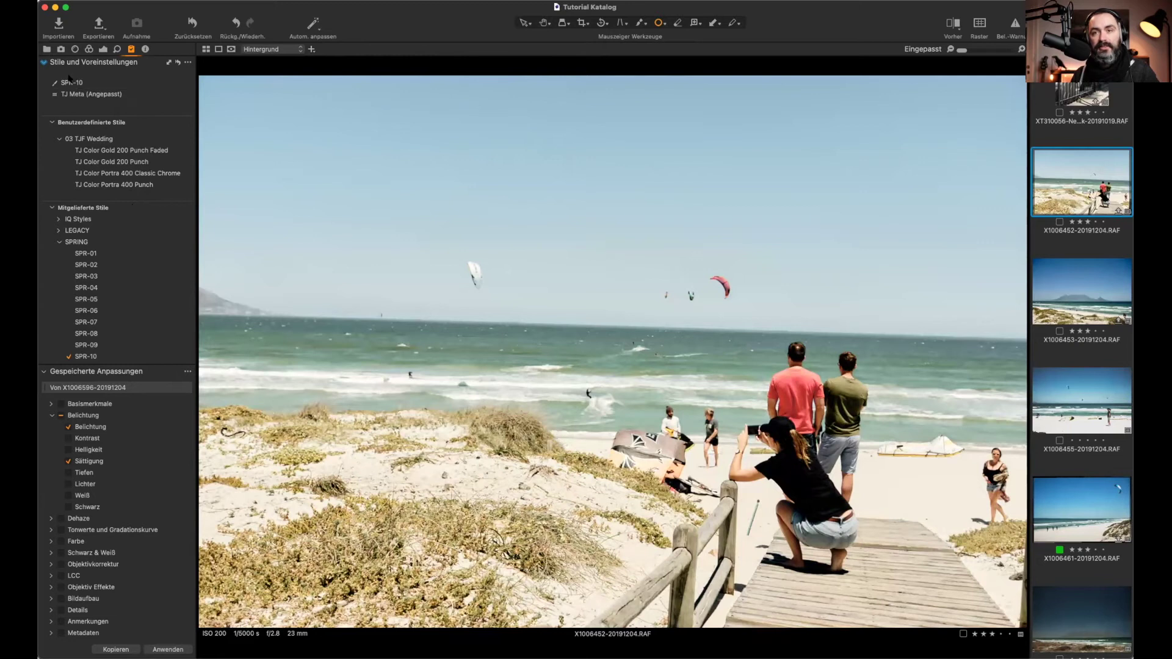
# Step: Examine the exposure and colour settings of the styled photo, including the blue range in the advanced Farbeditor
pyautogui.click(103, 50)
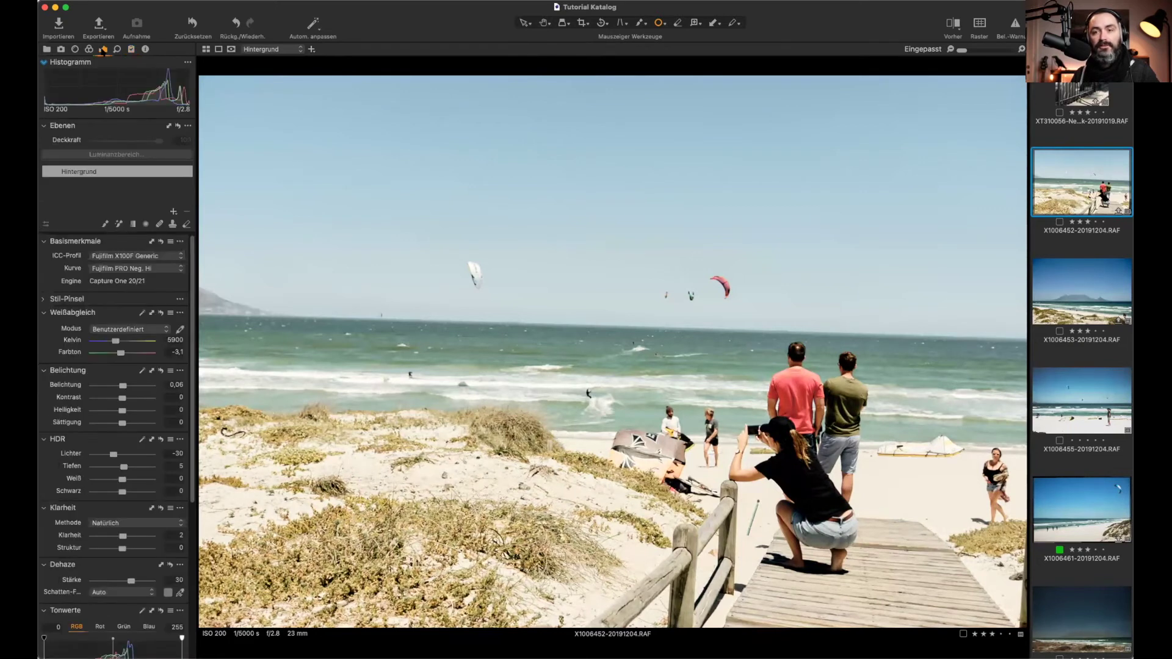
pyautogui.click(90, 49)
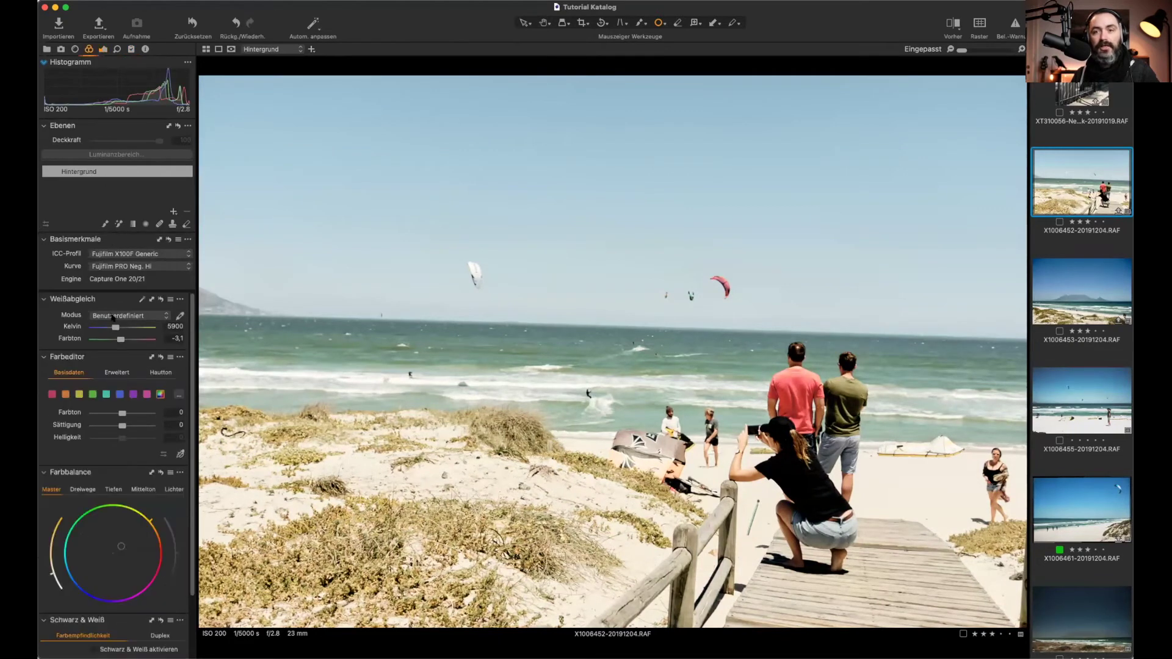
pyautogui.click(65, 326)
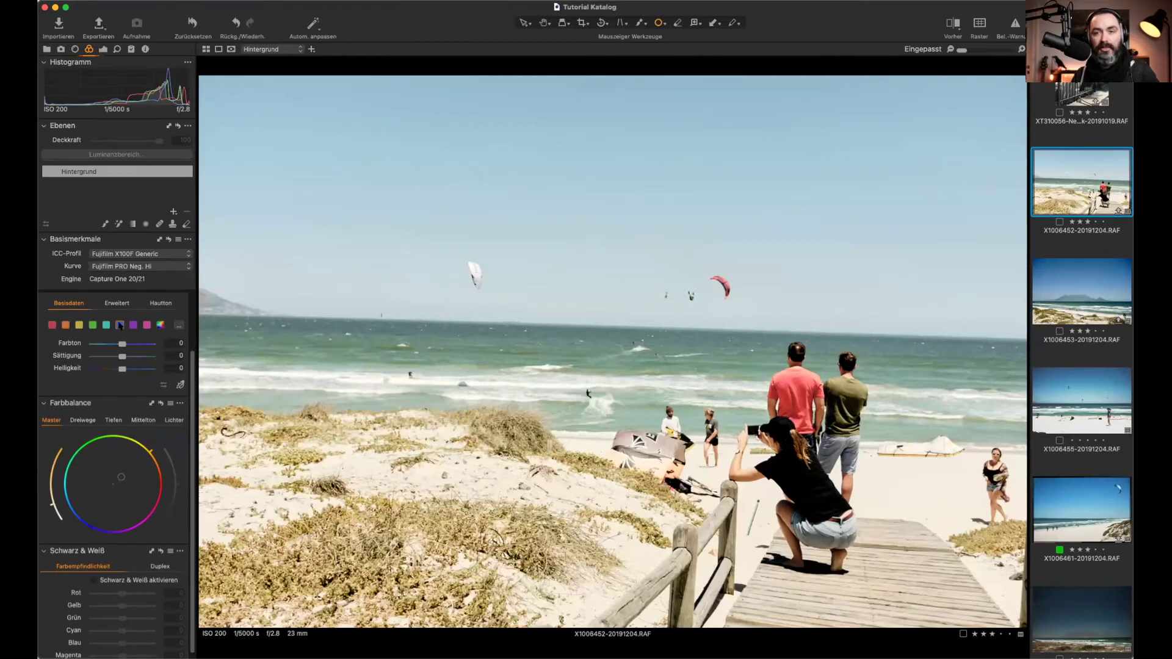
pyautogui.click(116, 303)
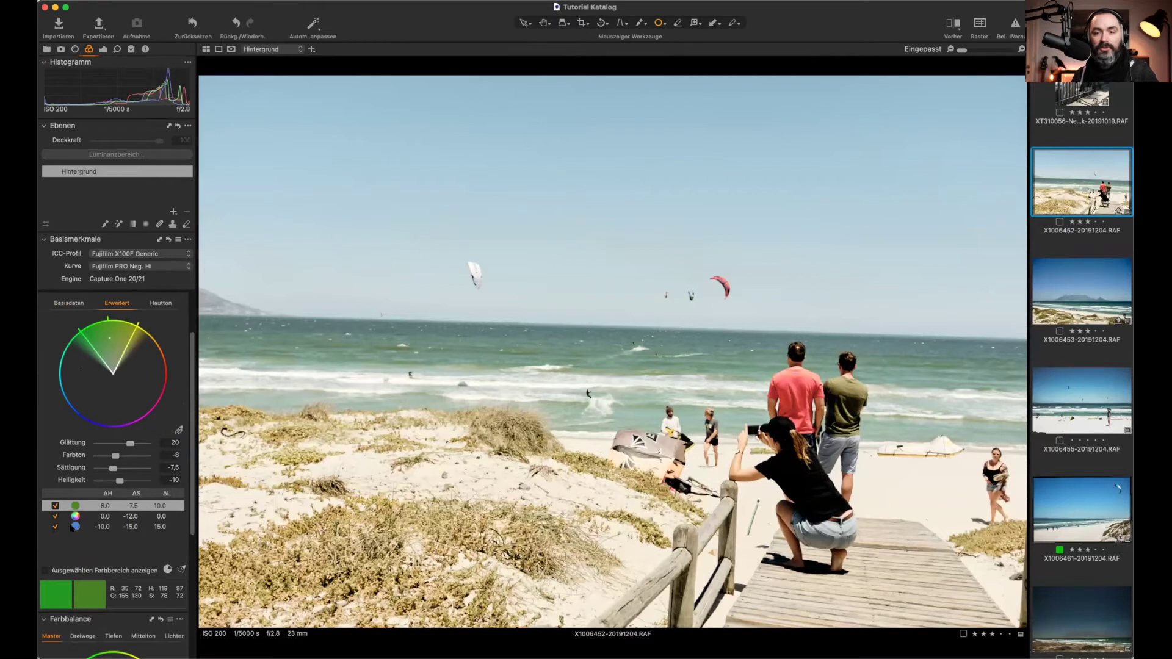
pyautogui.click(89, 524)
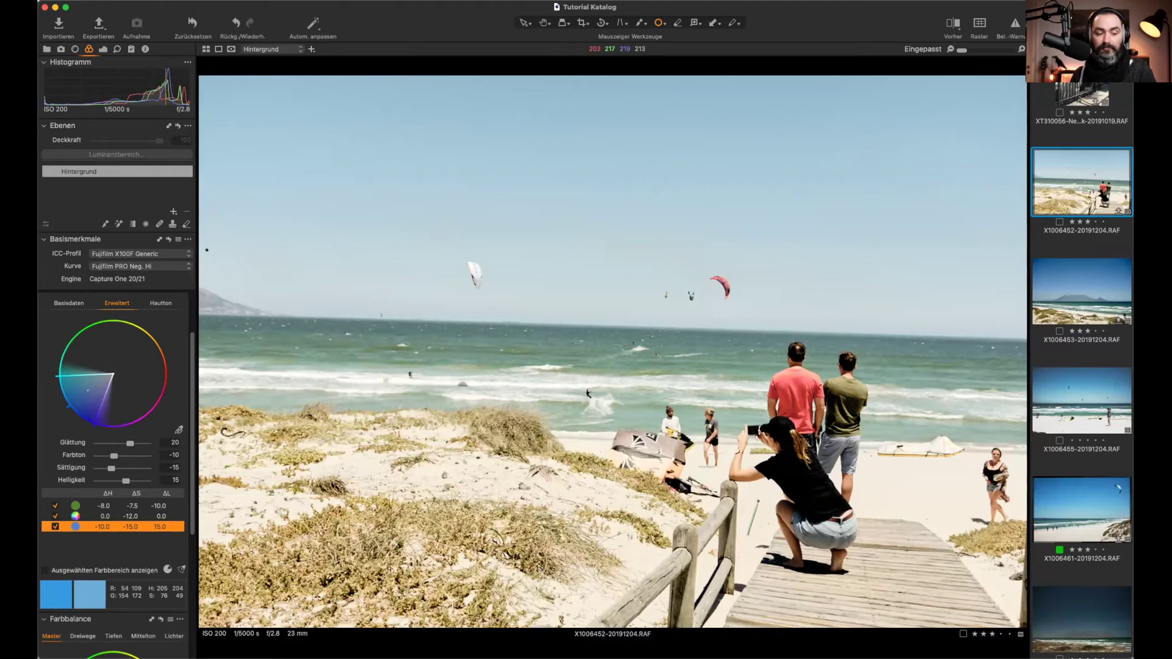
pyautogui.click(130, 49)
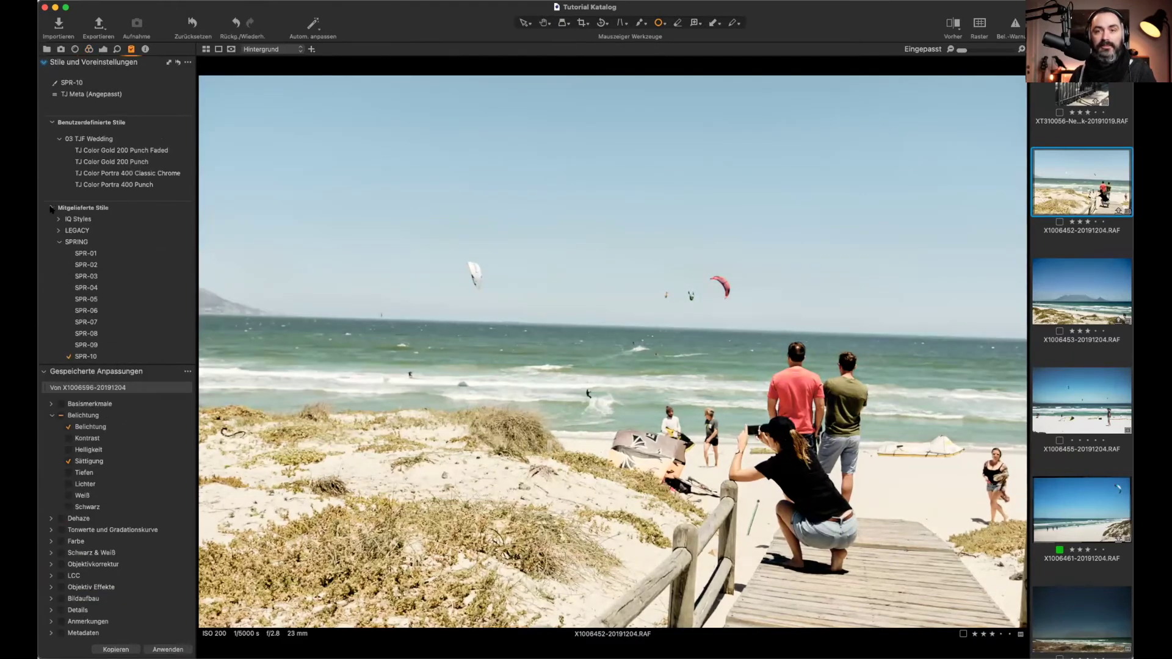
pyautogui.click(51, 208)
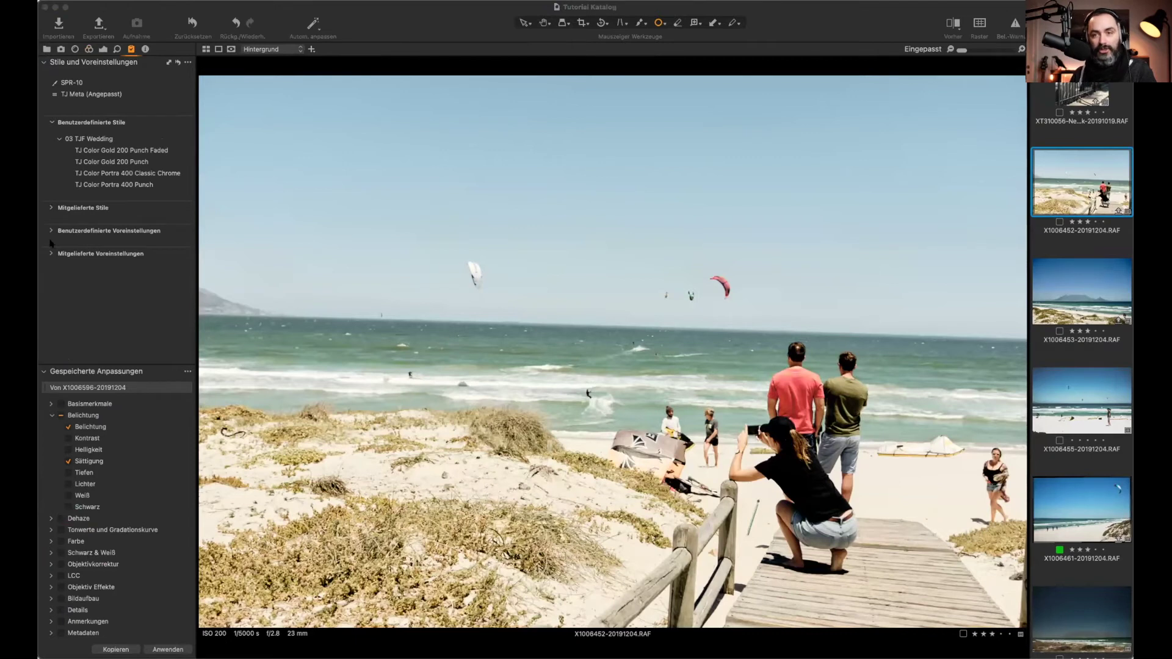
pyautogui.click(52, 231)
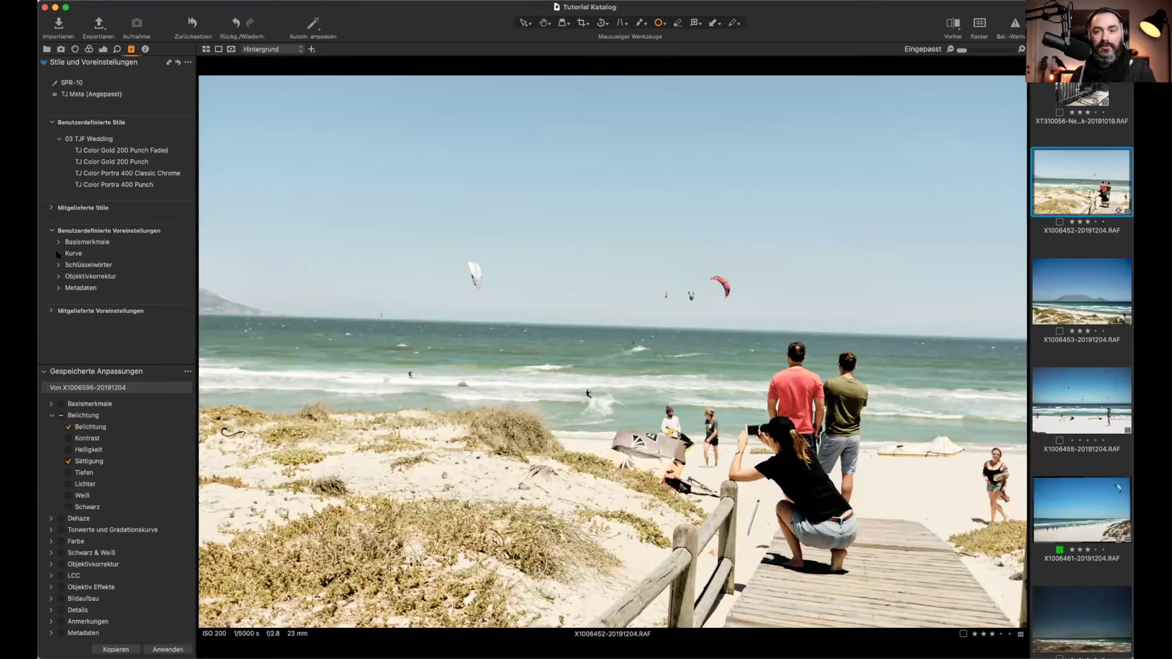
pyautogui.click(58, 253)
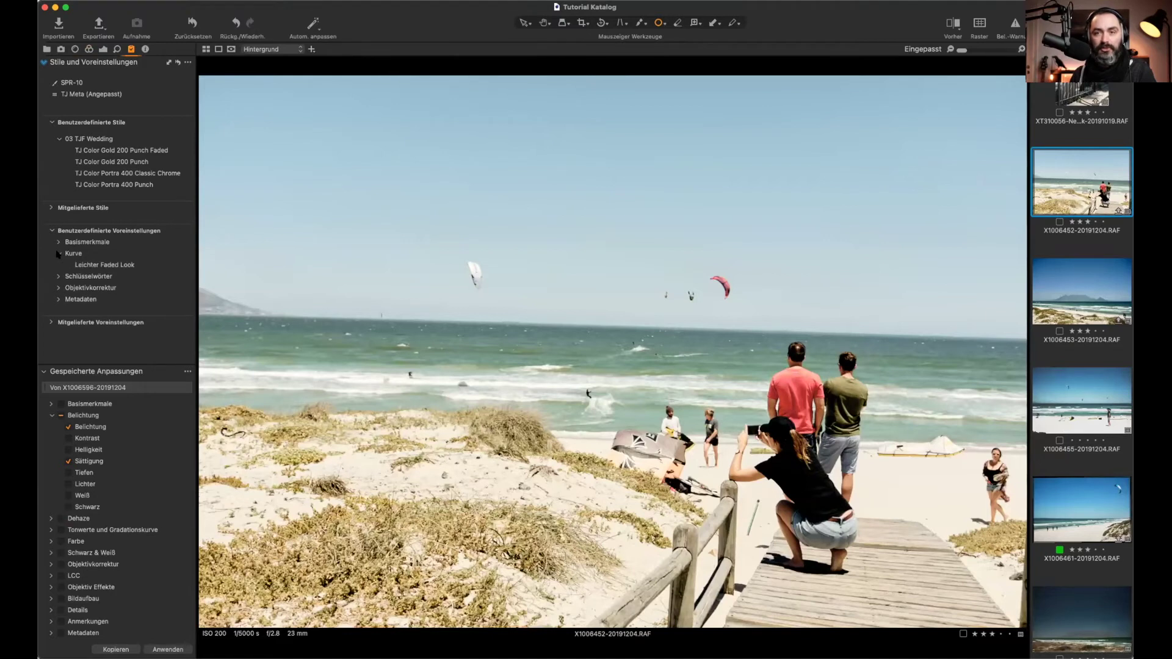
pyautogui.click(101, 266)
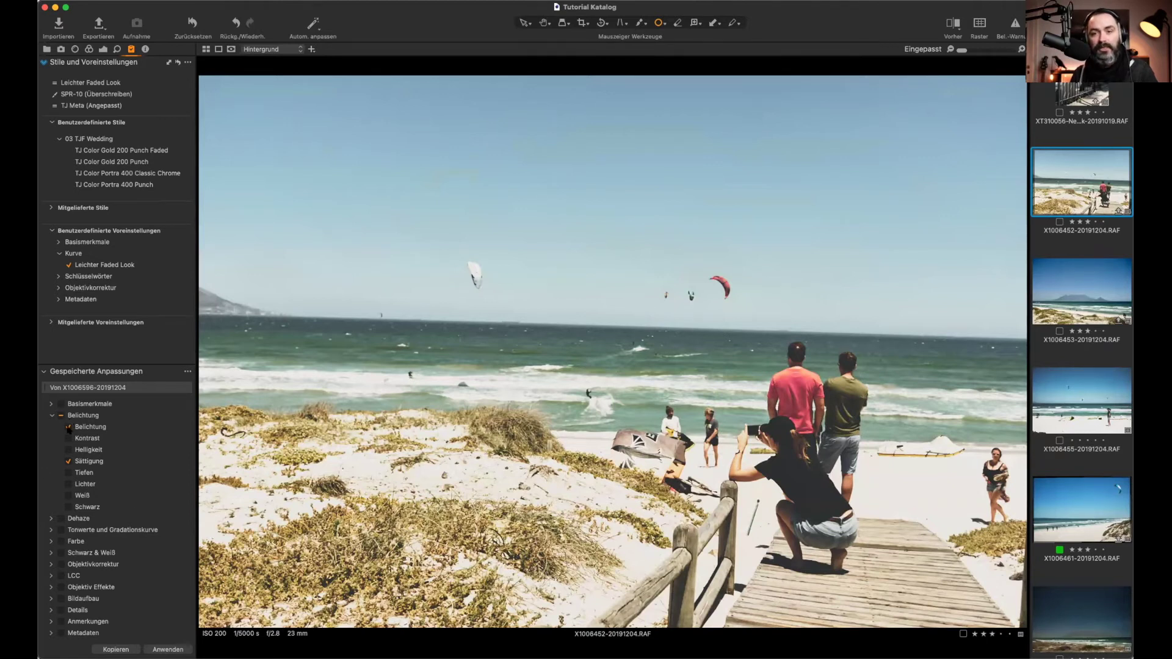
pyautogui.scroll(-2, 92, 489)
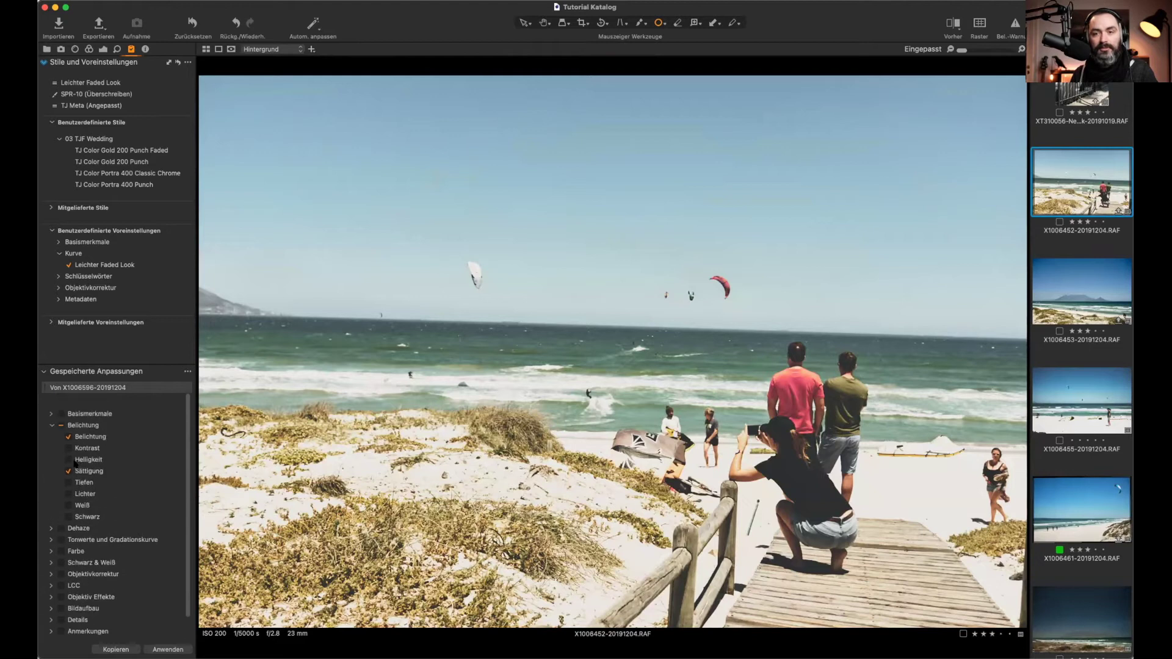
pyautogui.scroll(2, 92, 488)
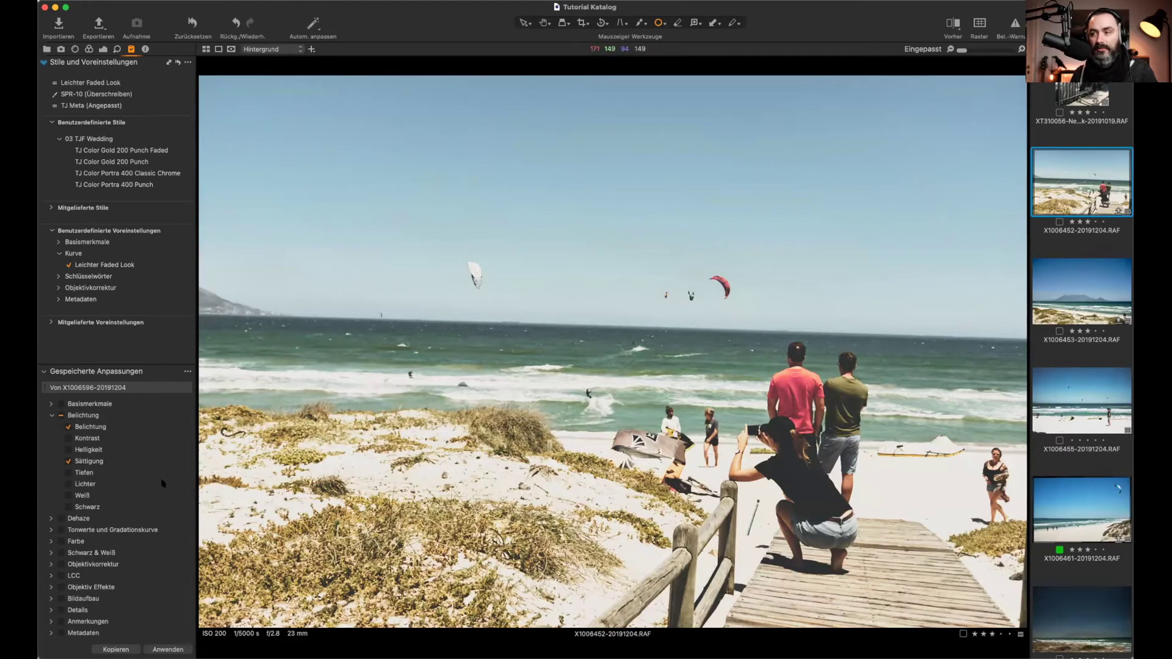
pyautogui.click(120, 649)
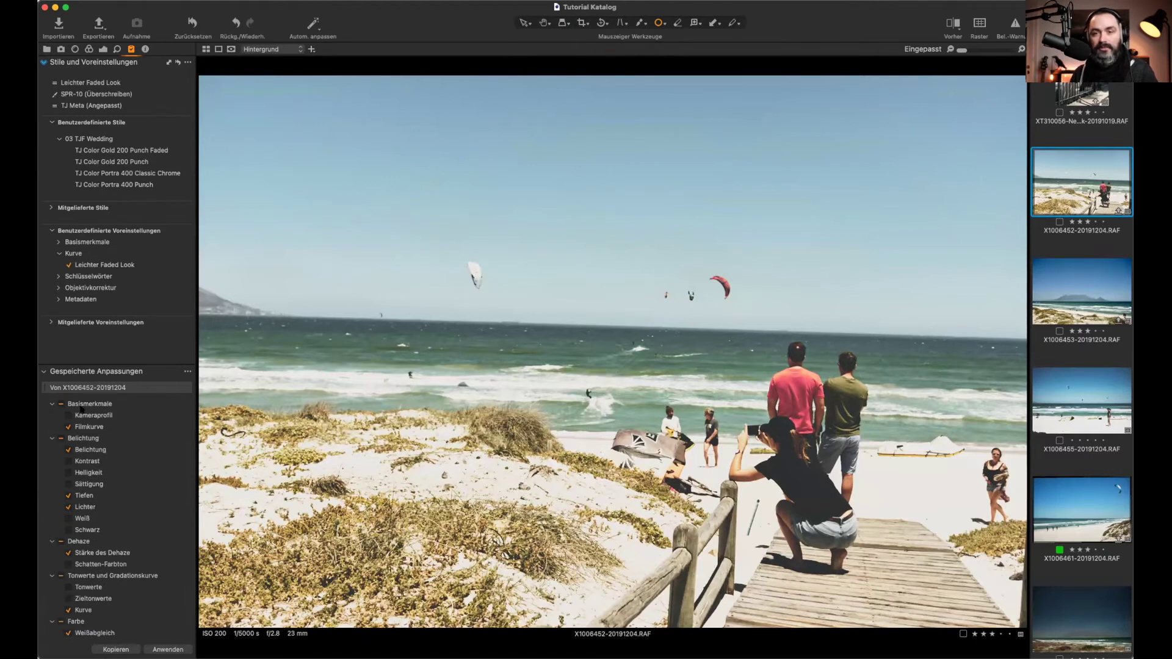
pyautogui.scroll(-5, 92, 504)
pyautogui.scroll(-4, 91, 506)
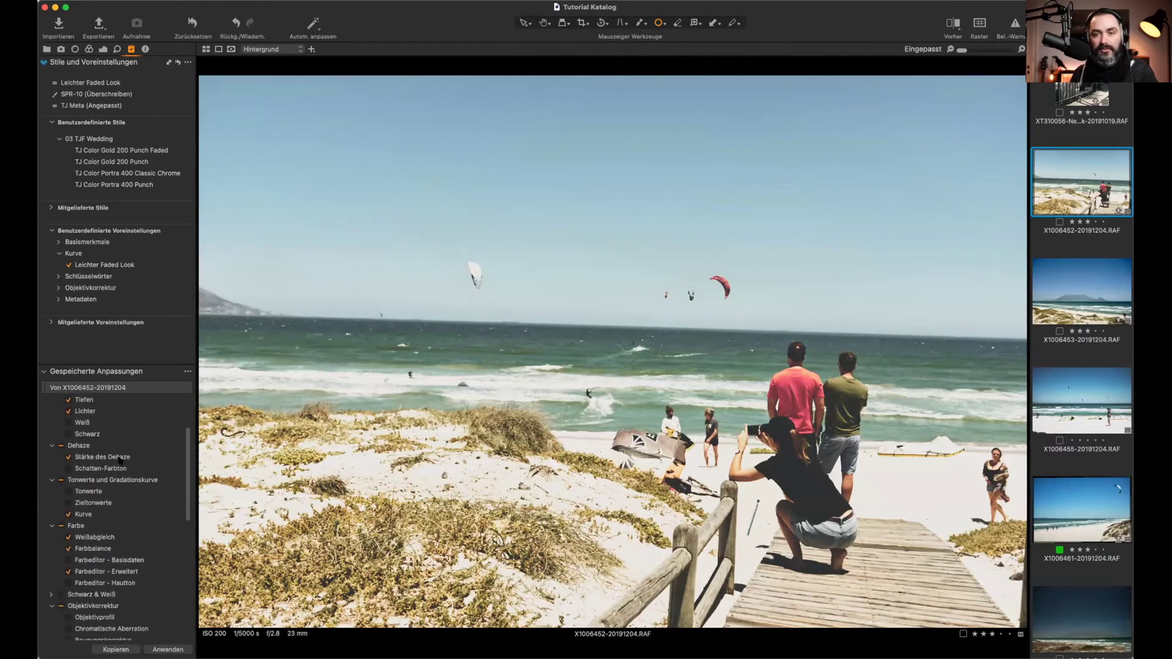
pyautogui.scroll(-4, 99, 511)
pyautogui.scroll(8, 99, 510)
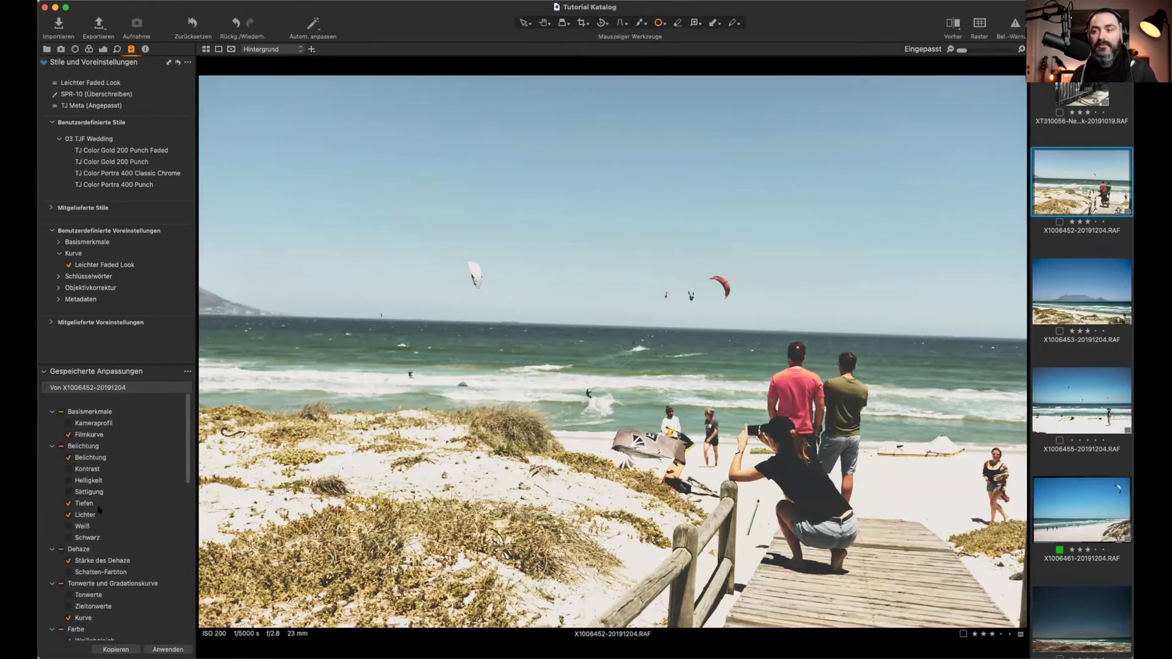
pyautogui.click(1079, 420)
pyautogui.press('super+shift+a')
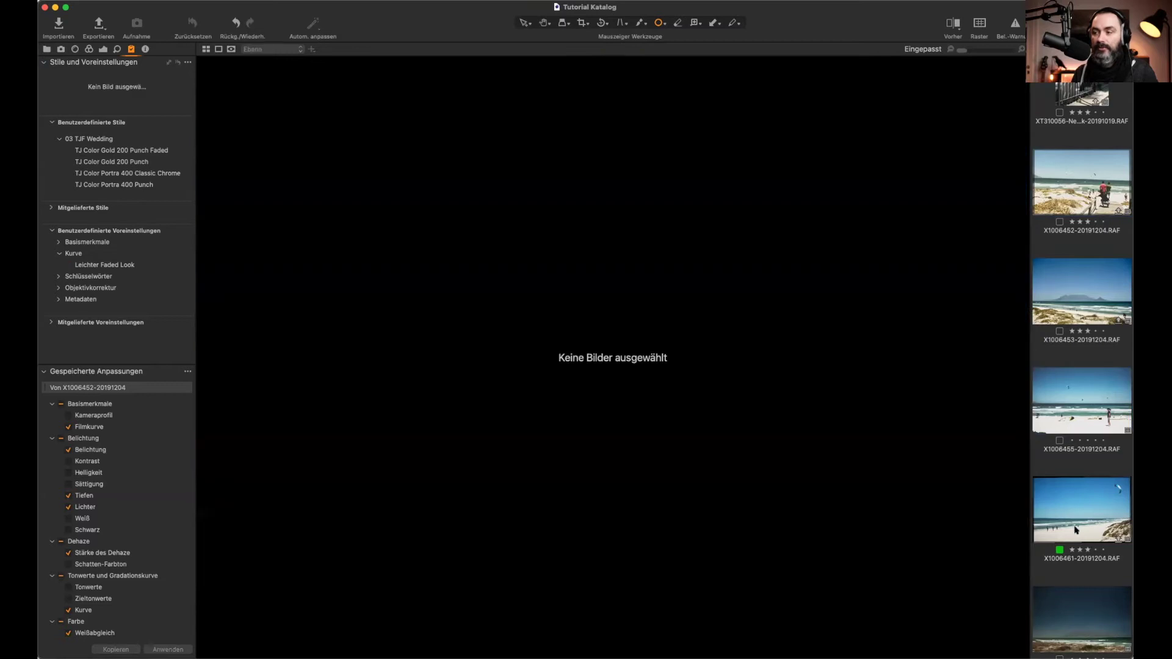
pyautogui.click(1075, 524)
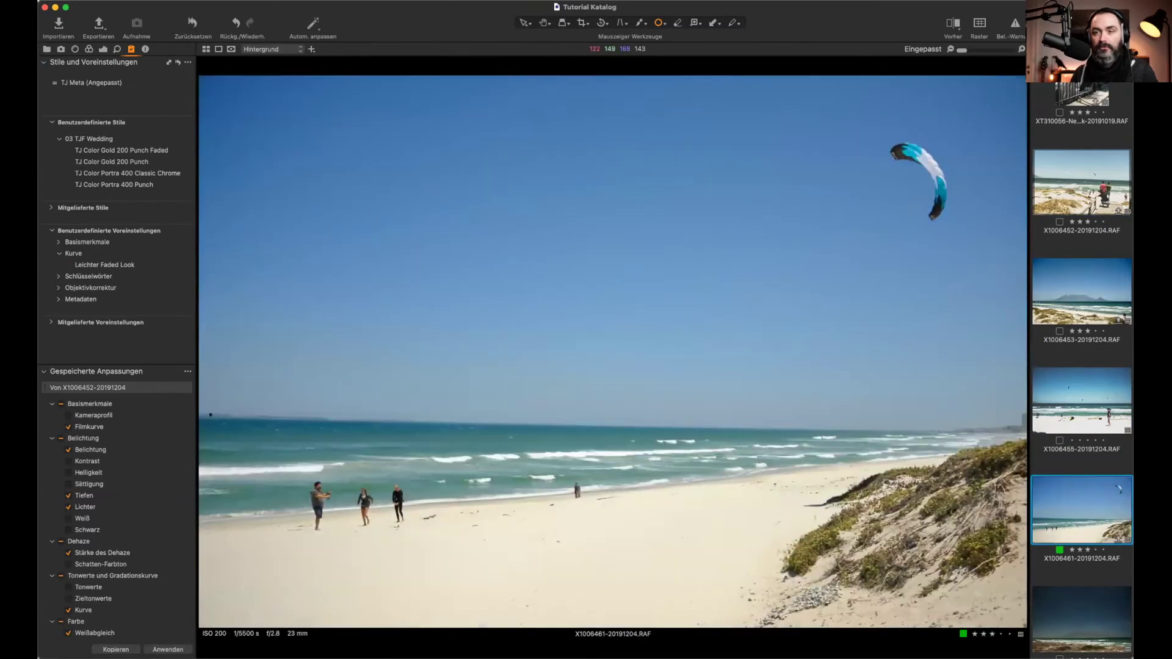
pyautogui.scroll(-5, 110, 519)
pyautogui.click(171, 650)
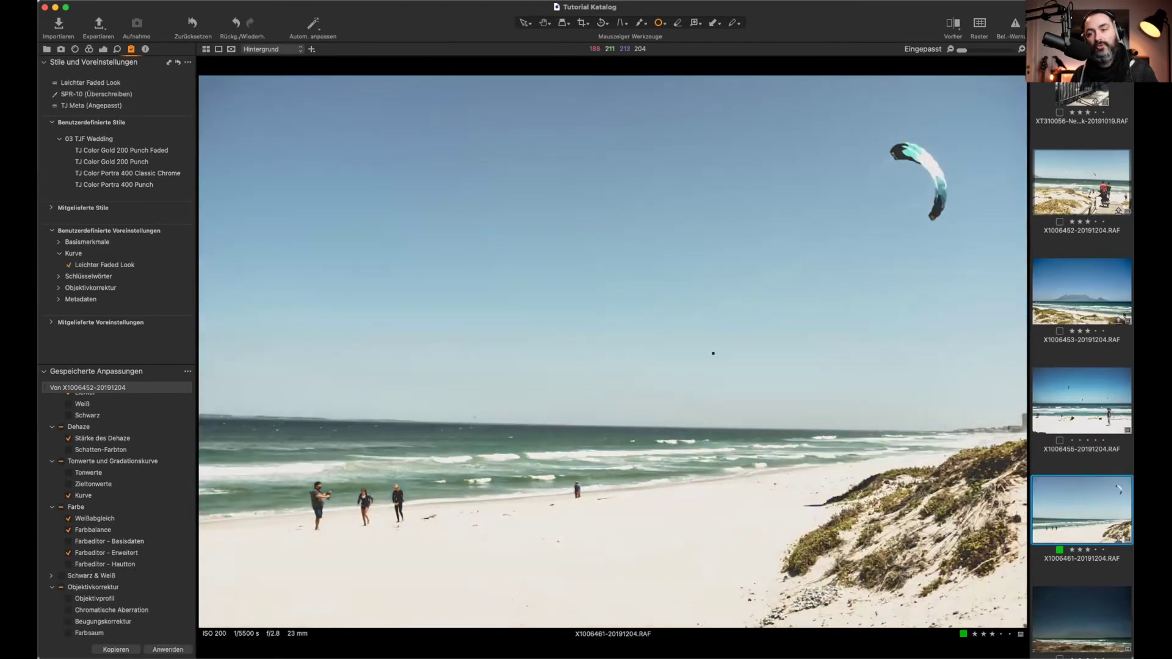
pyautogui.scroll(5, 170, 477)
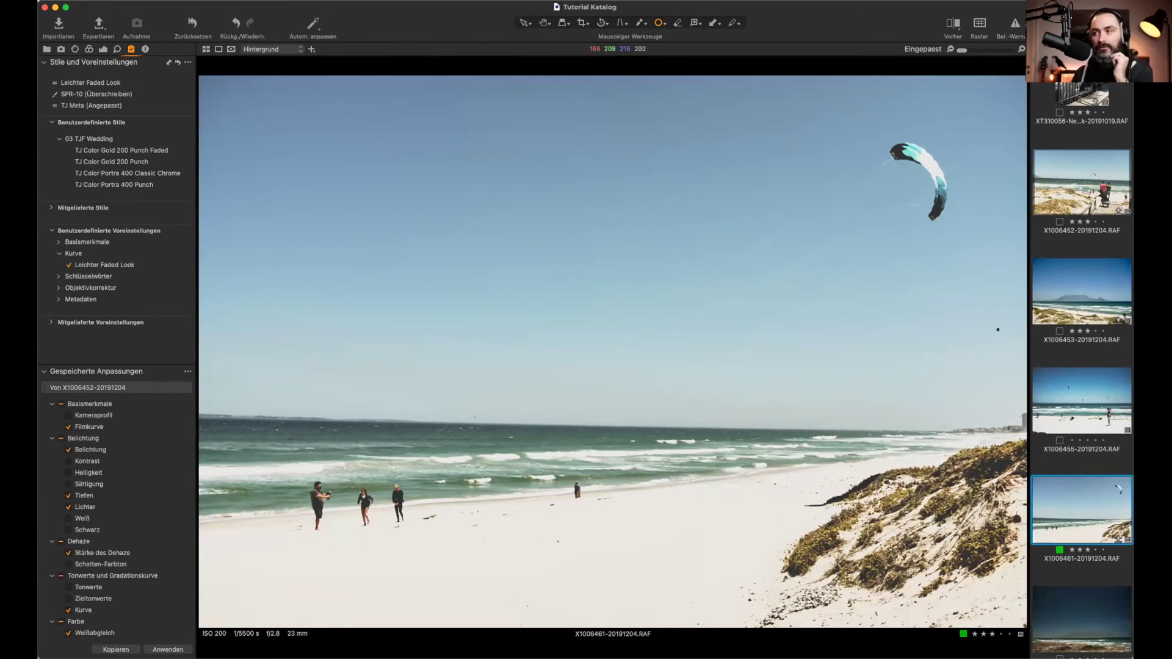
pyautogui.click(193, 24)
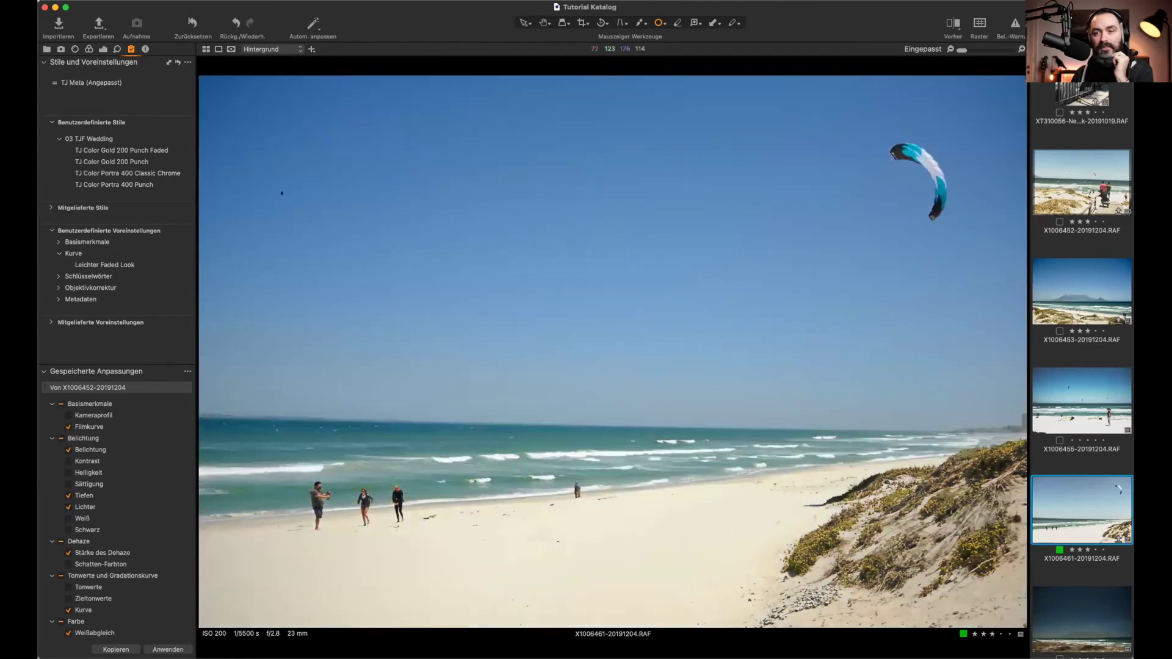
pyautogui.press('Left')
pyautogui.press('Left')
pyautogui.press('Left')
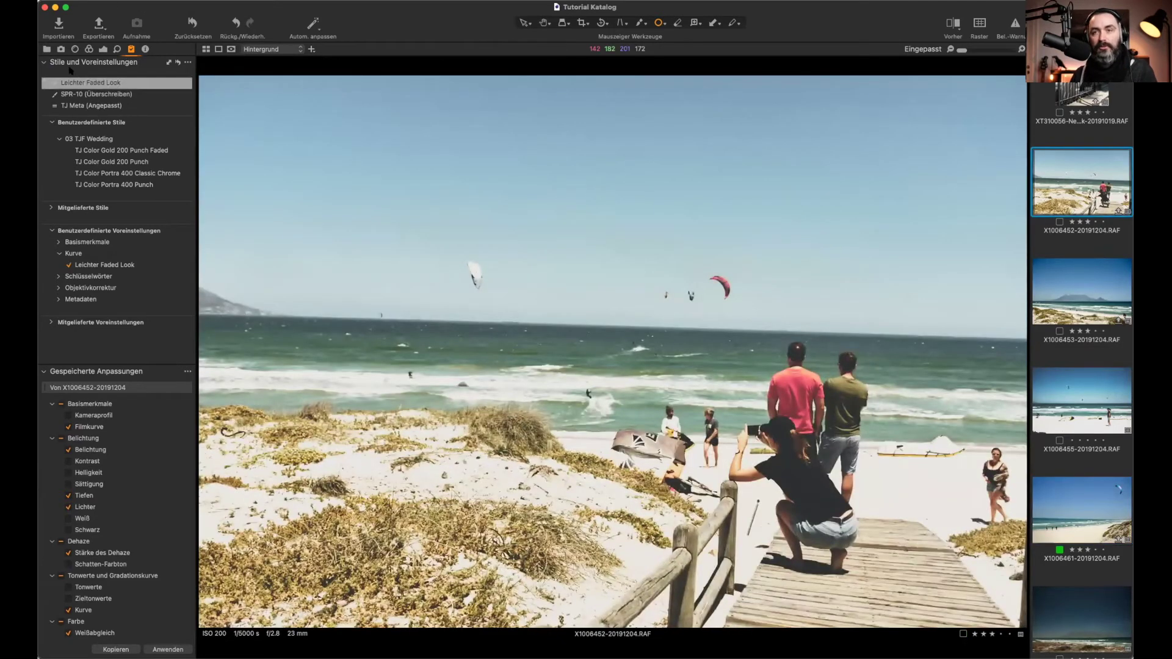
pyautogui.click(102, 49)
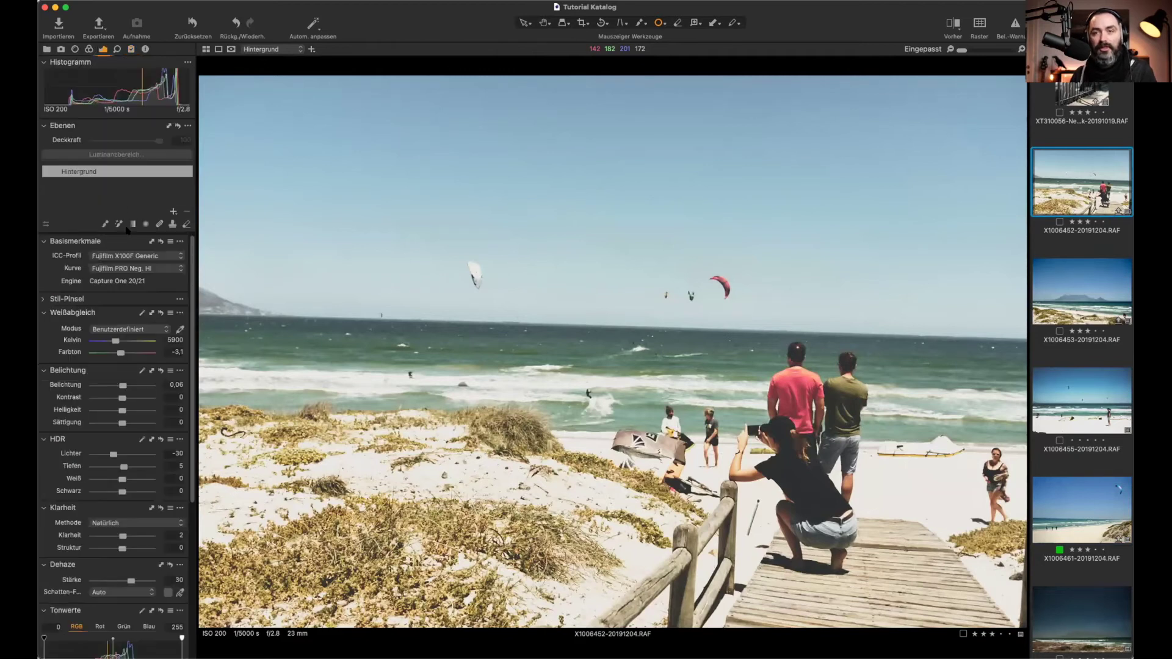
pyautogui.moveTo(106, 386); pyautogui.dragTo(107, 386)
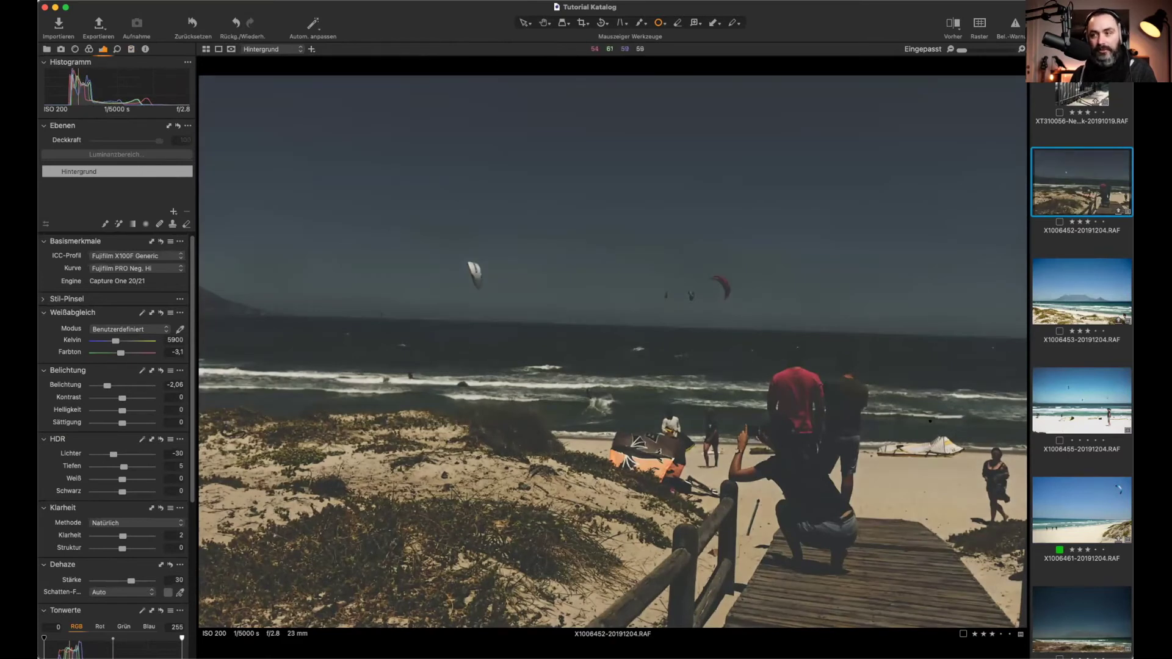
pyautogui.click(1052, 514)
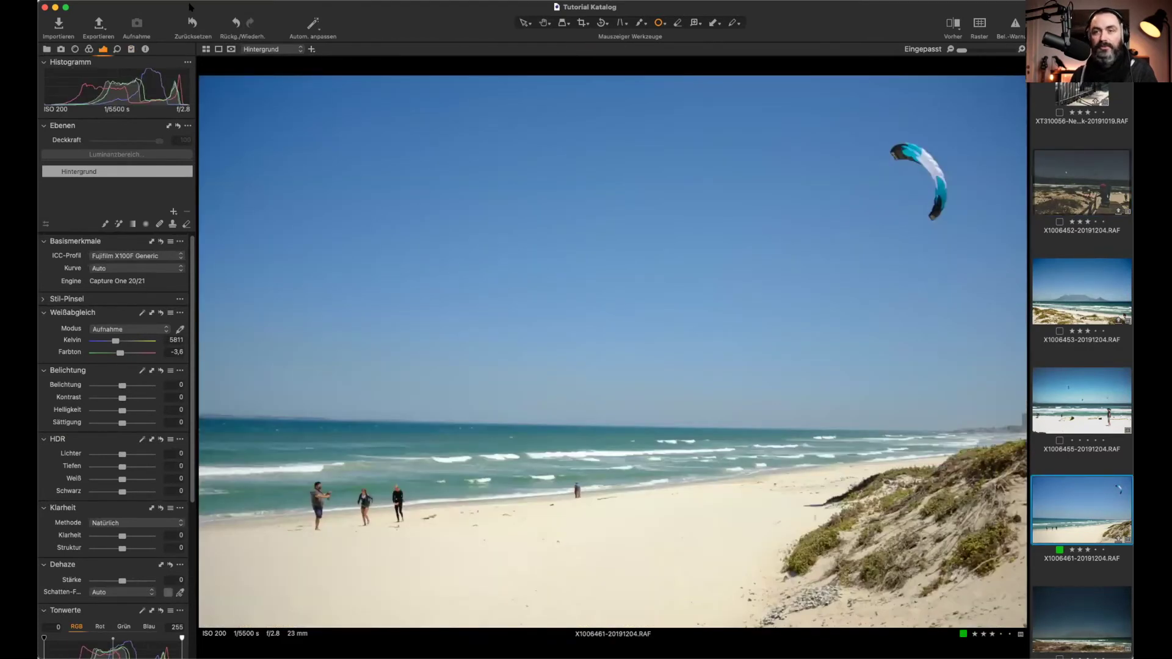
pyautogui.click(1065, 206)
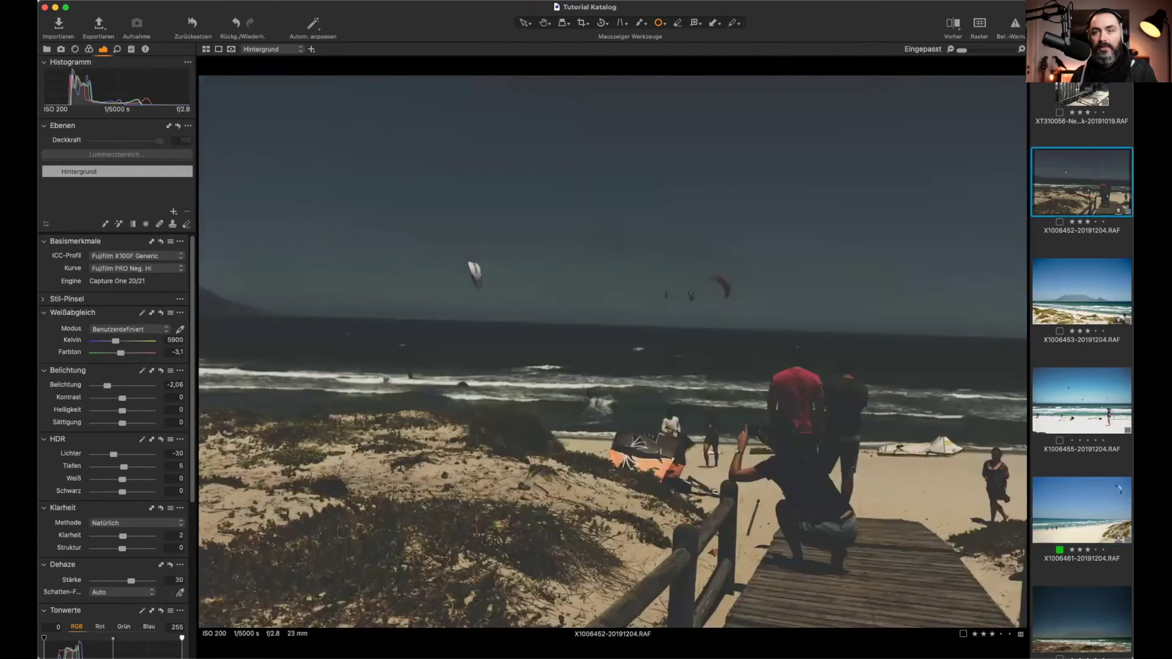
pyautogui.click(131, 49)
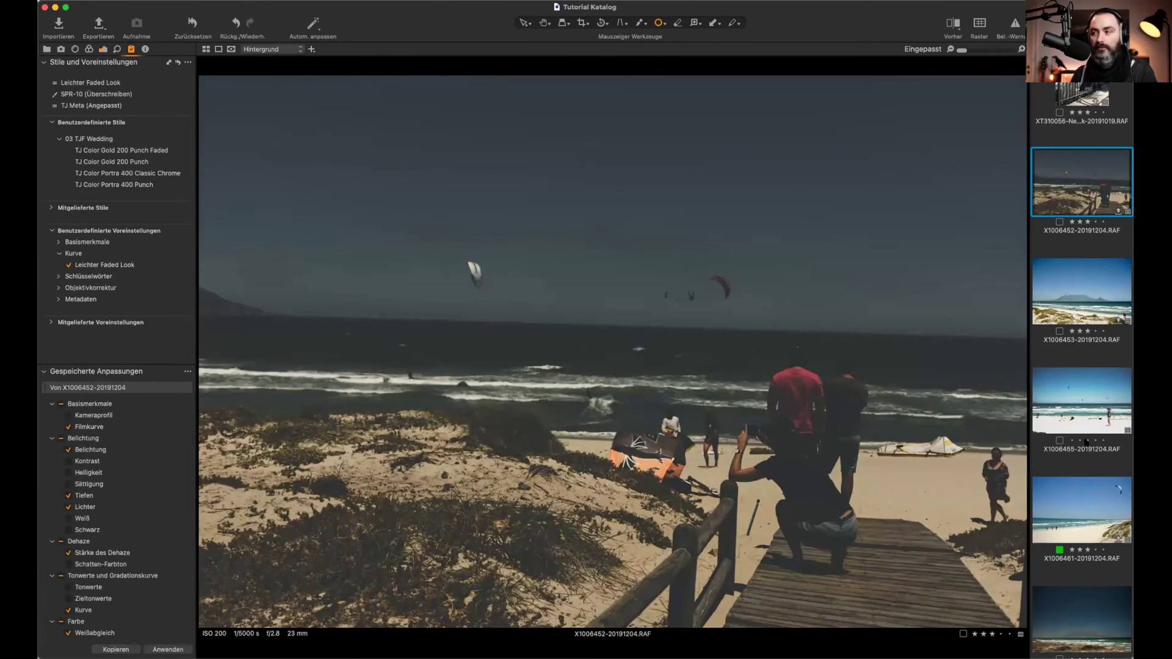
pyautogui.click(1067, 502)
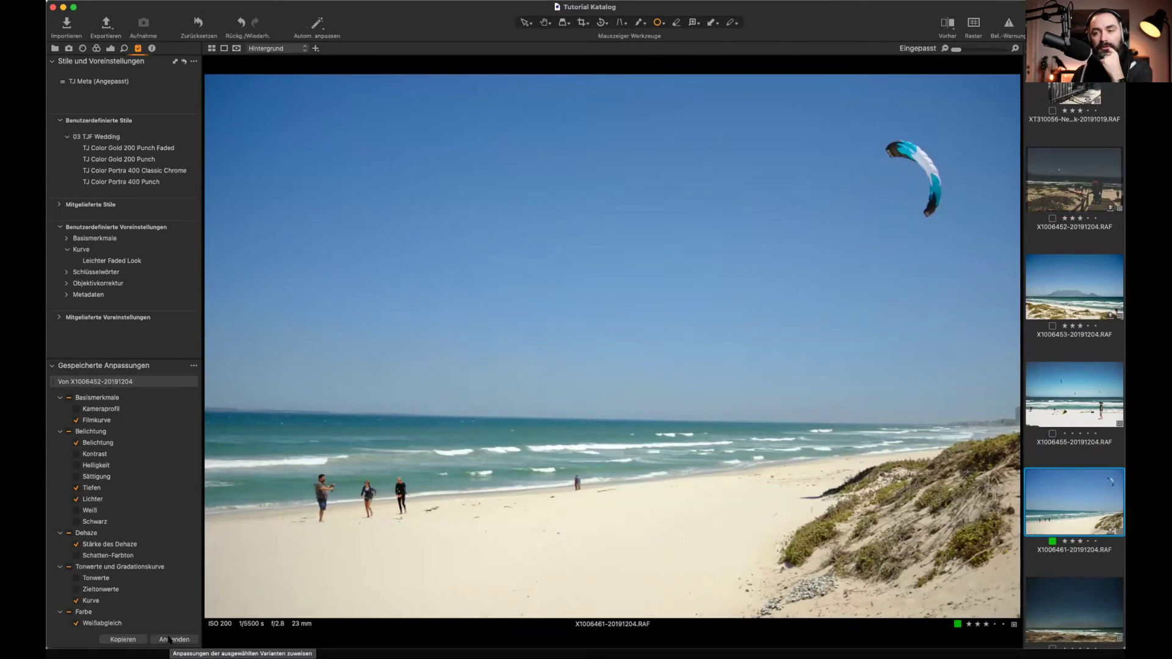
pyautogui.click(76, 443)
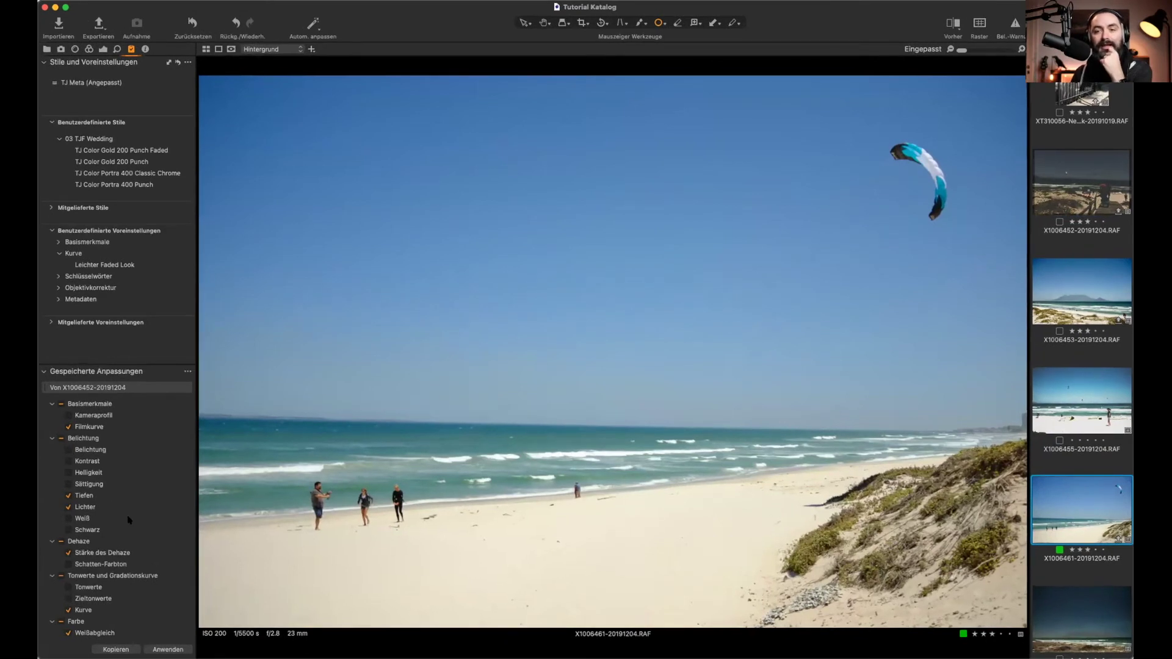
pyautogui.click(162, 649)
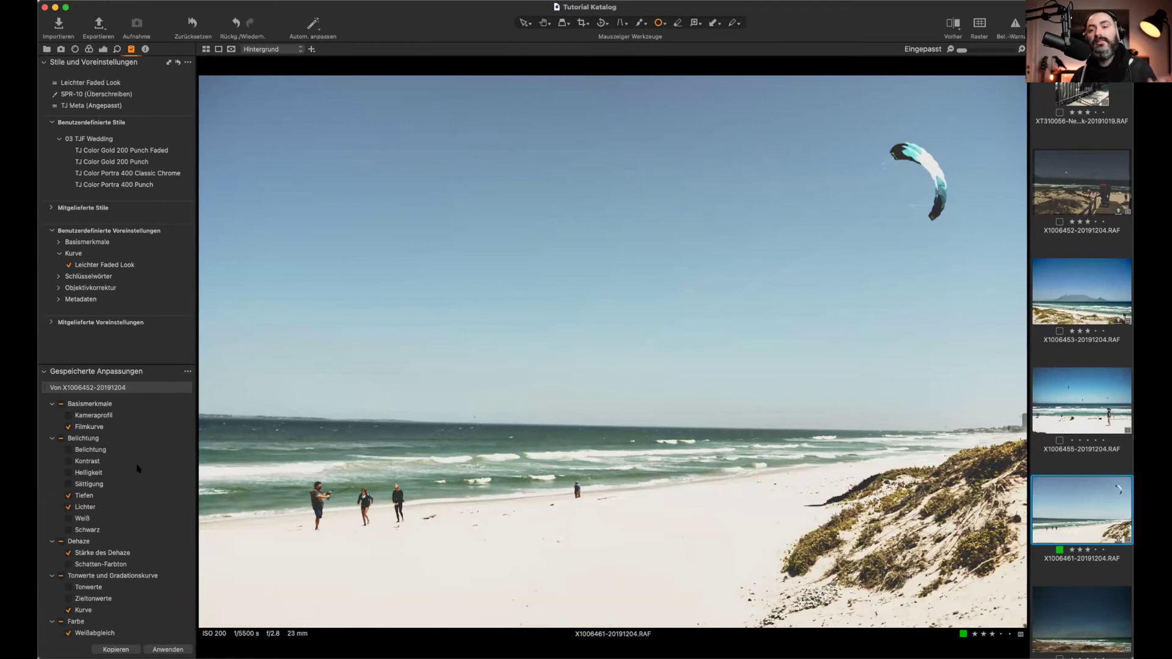
pyautogui.scroll(-3, 138, 531)
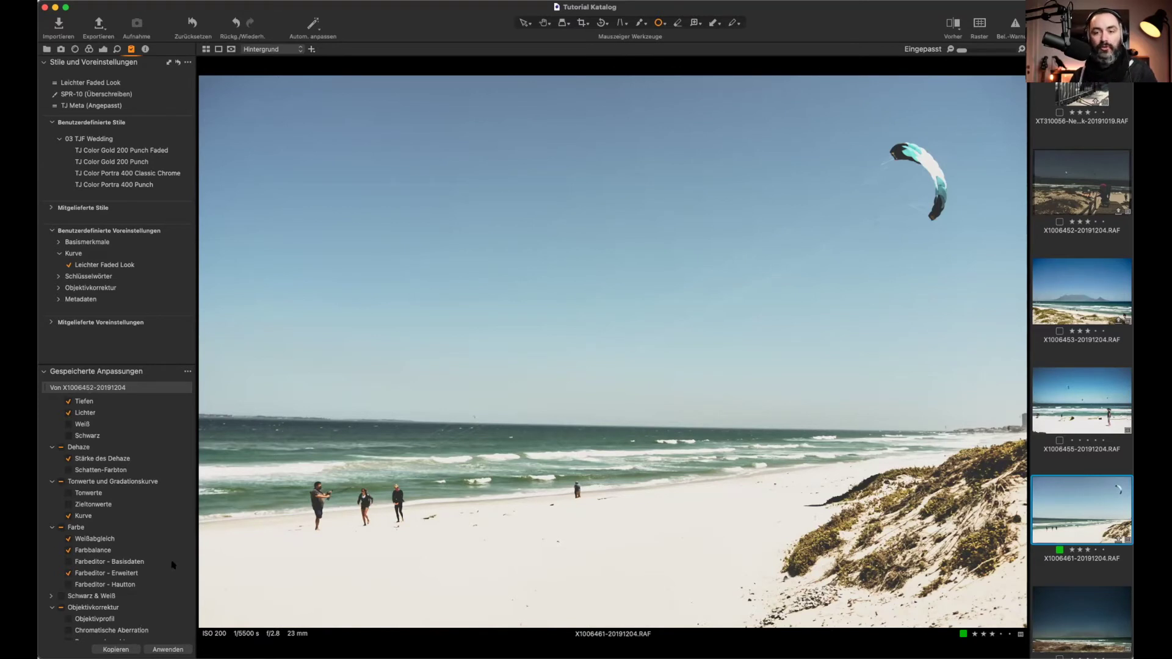
# Step: Review the automatic selection options for the copied adjustments and show the capture tools
pyautogui.click(188, 373)
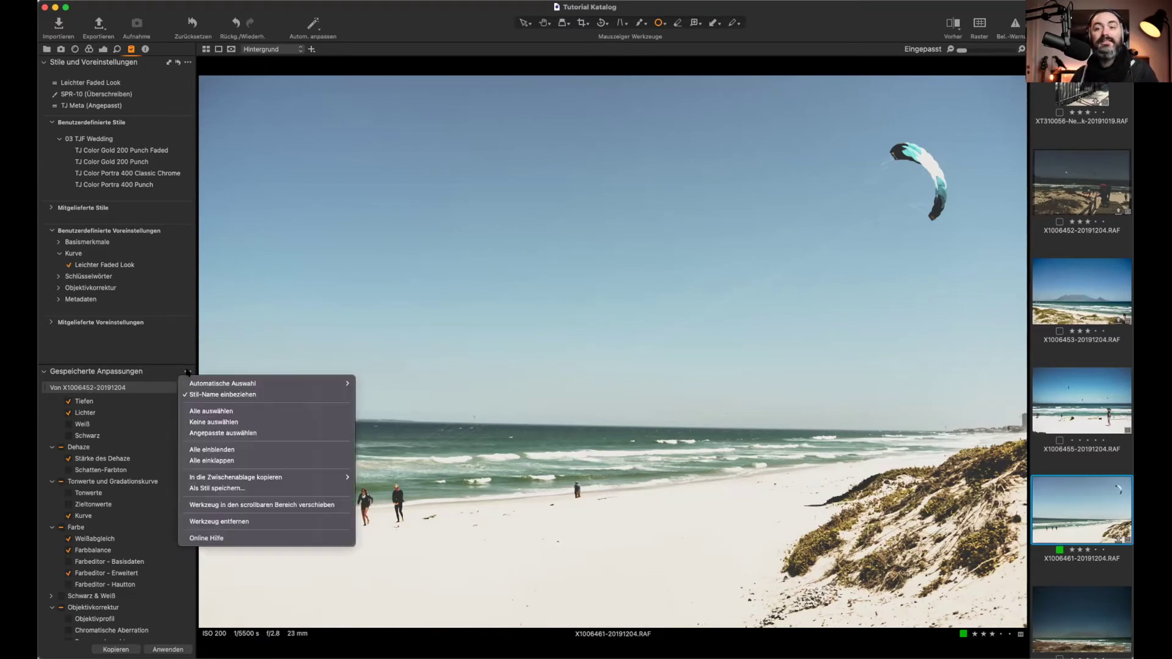
pyautogui.moveTo(198, 385)
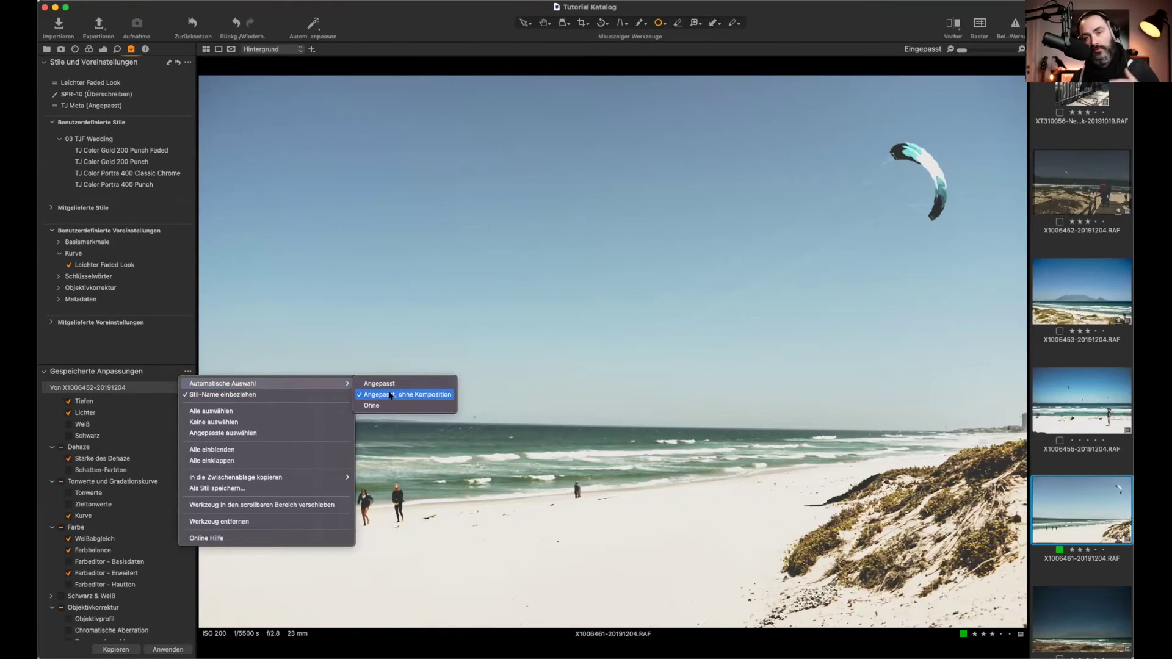
pyautogui.click(308, 328)
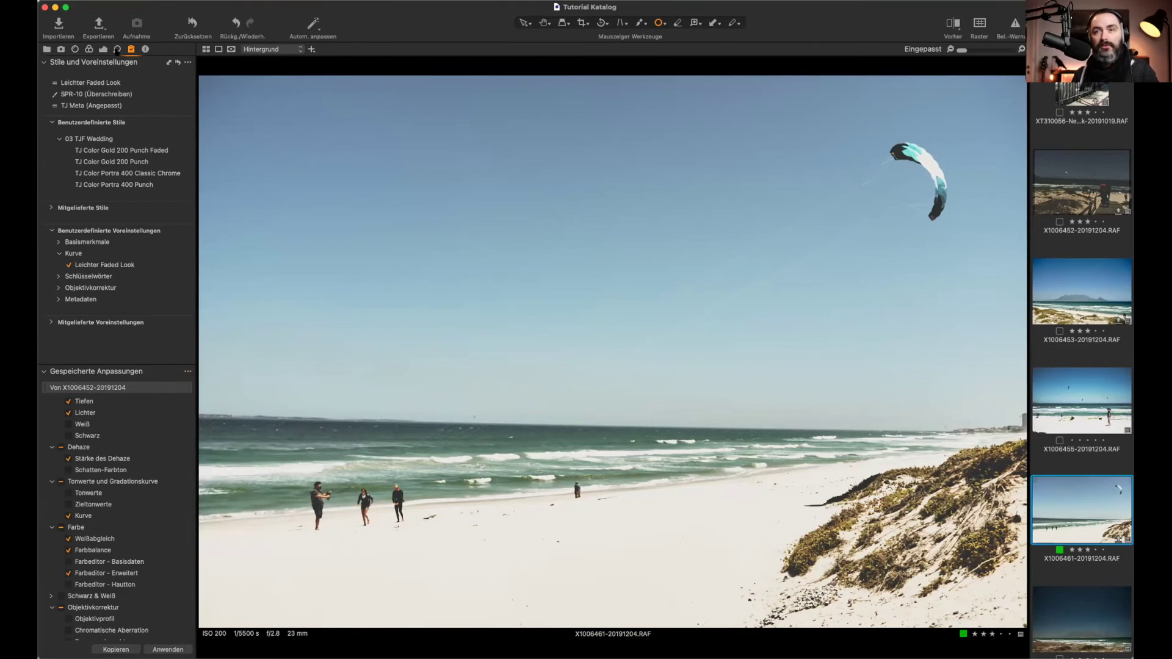
pyautogui.click(61, 50)
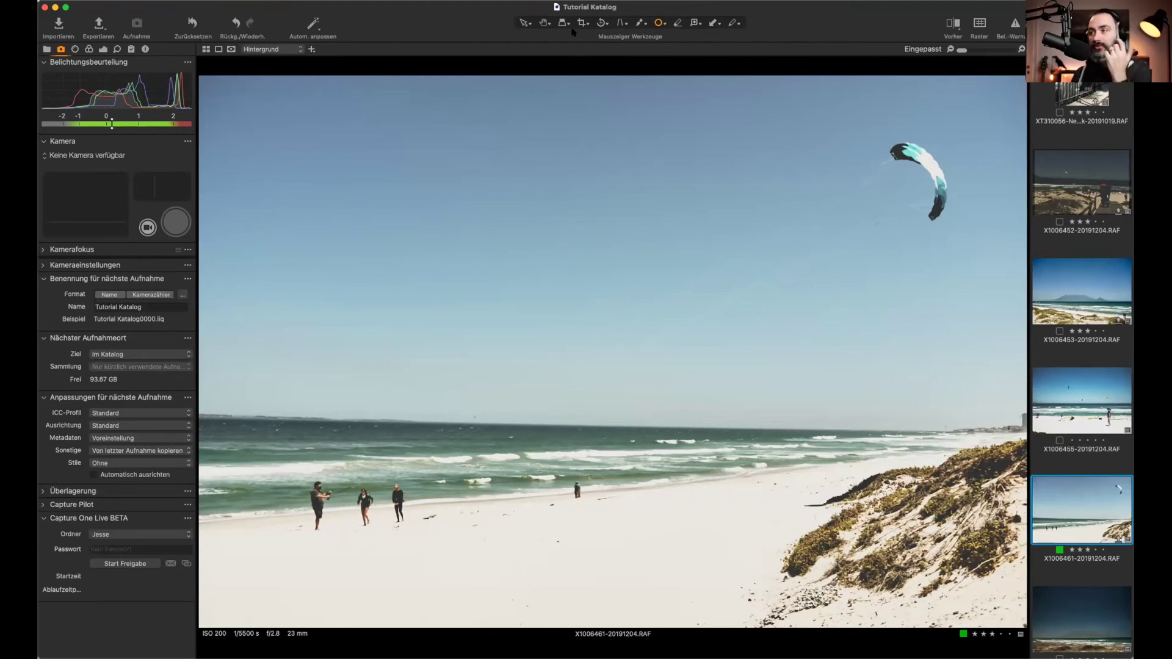
# Step: Set the toolbar to display symbols only
pyautogui.rightClick(367, 29)
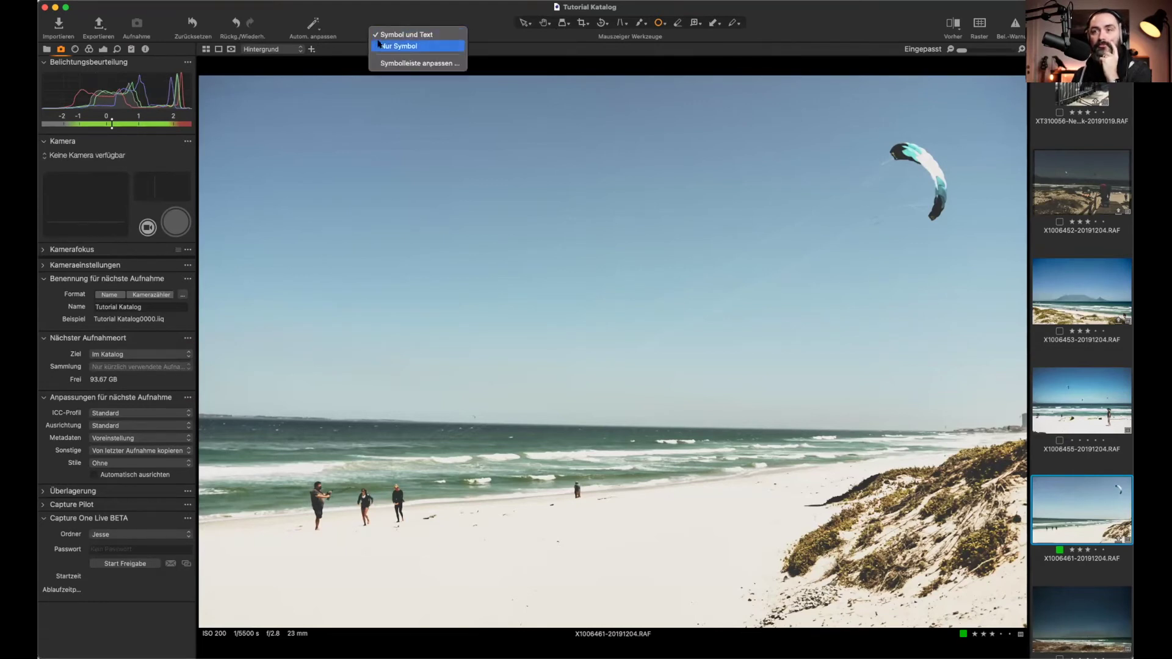
pyautogui.click(379, 45)
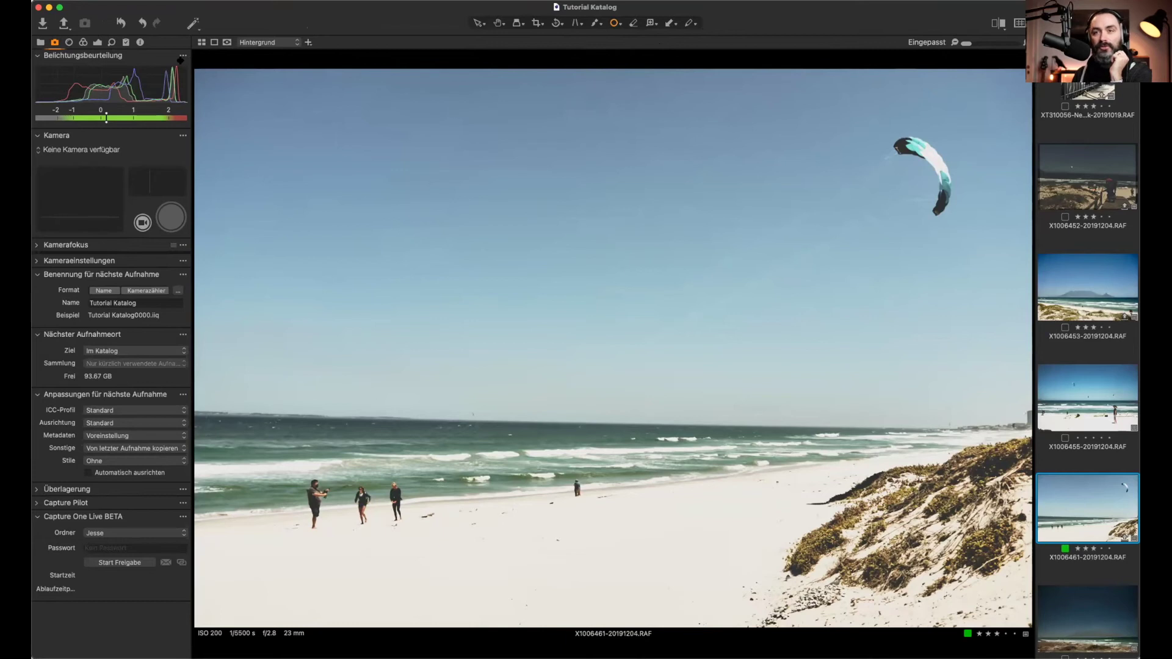
pyautogui.moveTo(164, 62); pyautogui.dragTo(136, 72)
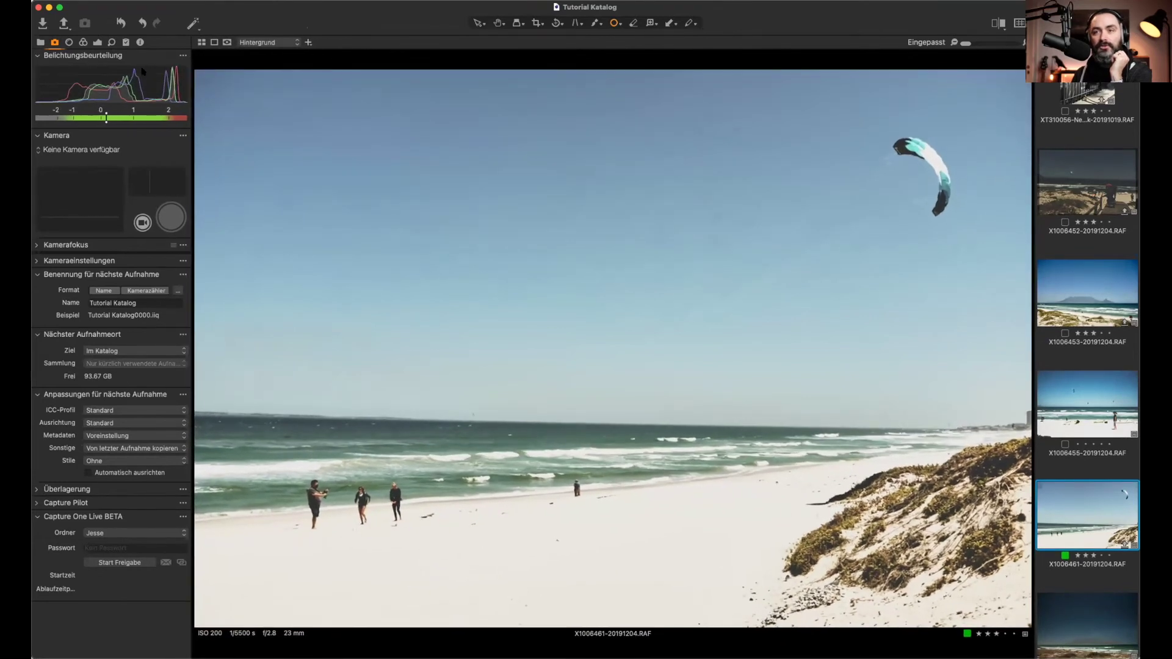
# Step: Customize the toolbar by adding the Ausgewählte bearbeiten, Fokusmaske and Hilfslinien commands to its right part
pyautogui.rightClick(255, 27)
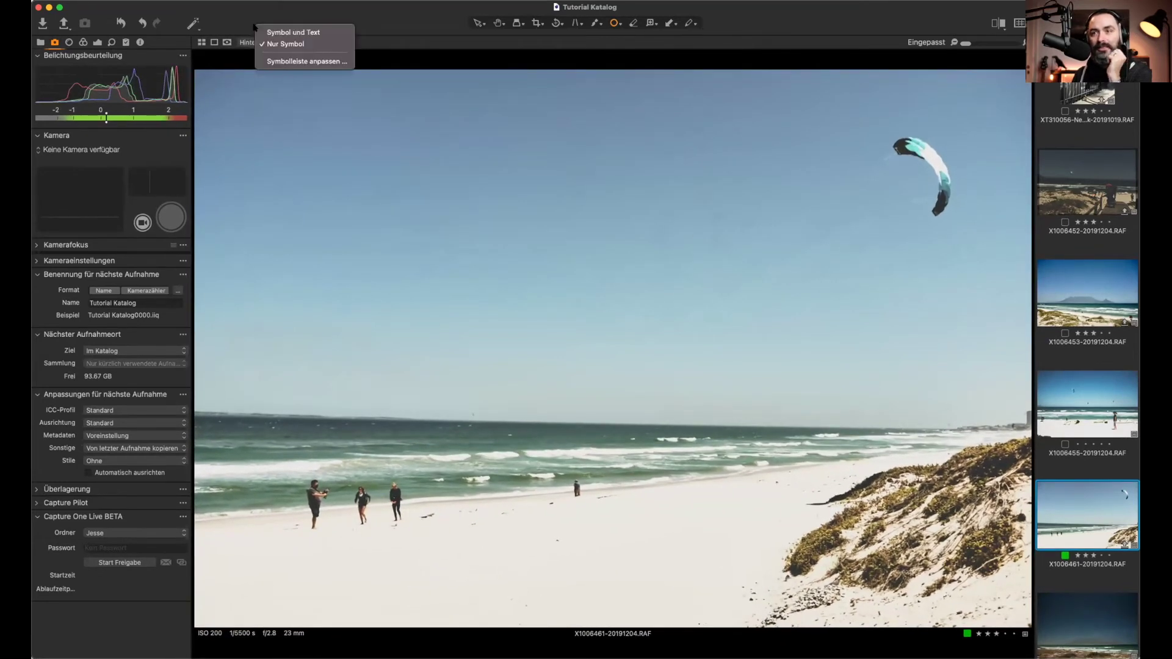
pyautogui.click(285, 60)
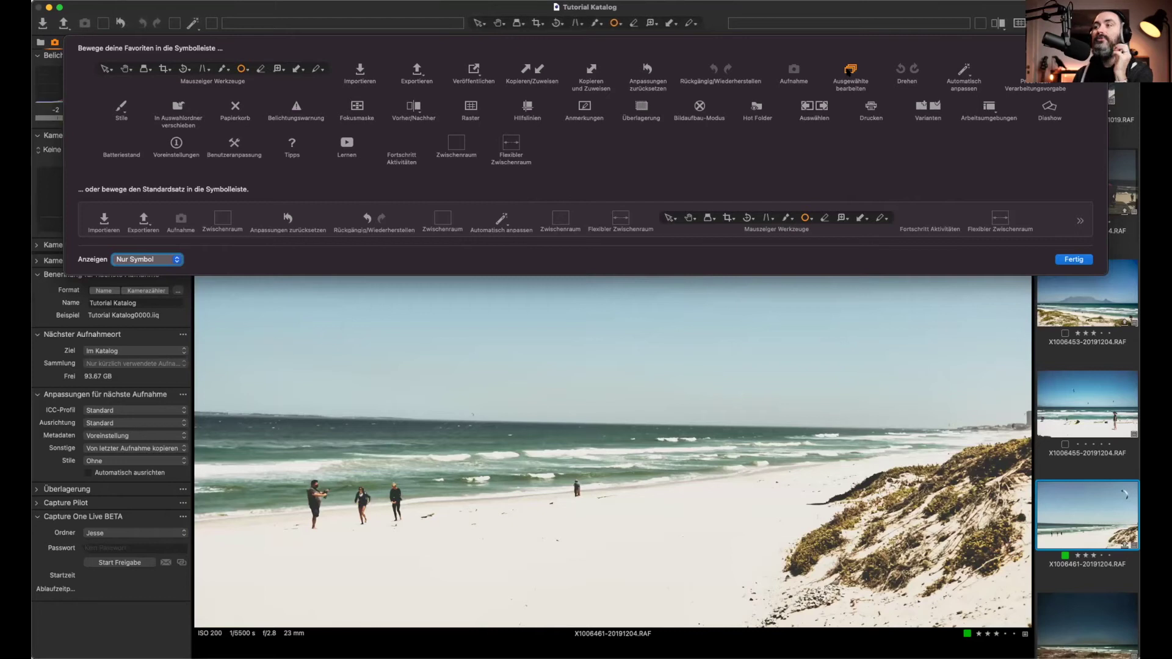
pyautogui.moveTo(849, 71); pyautogui.dragTo(975, 28)
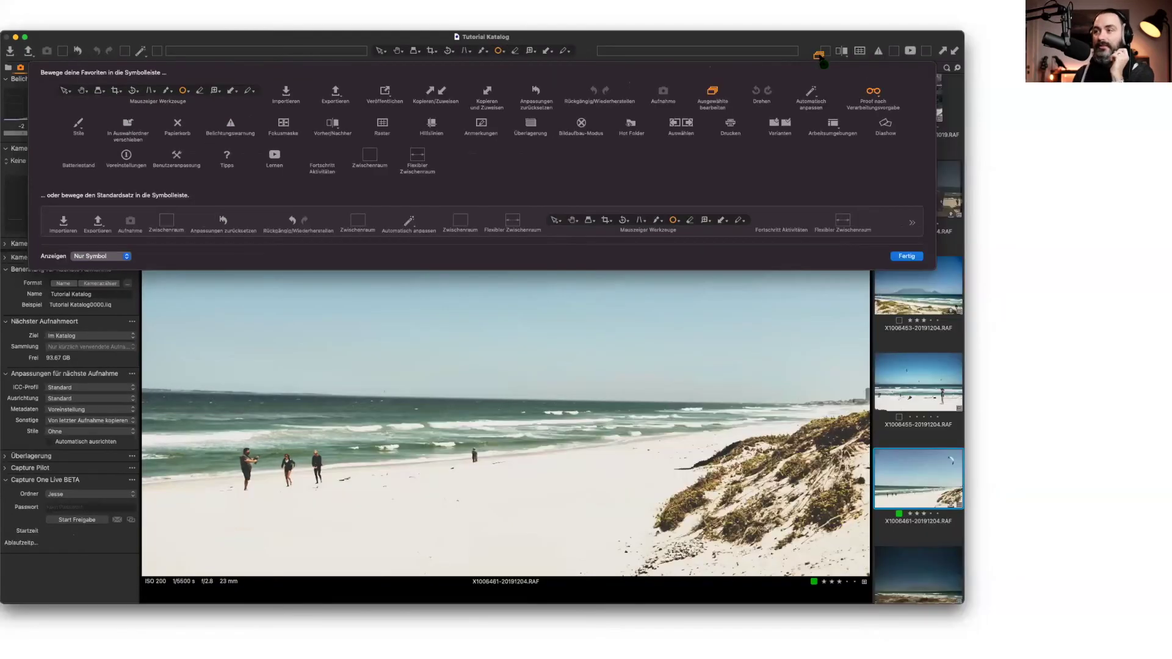
pyautogui.moveTo(821, 58); pyautogui.dragTo(821, 58)
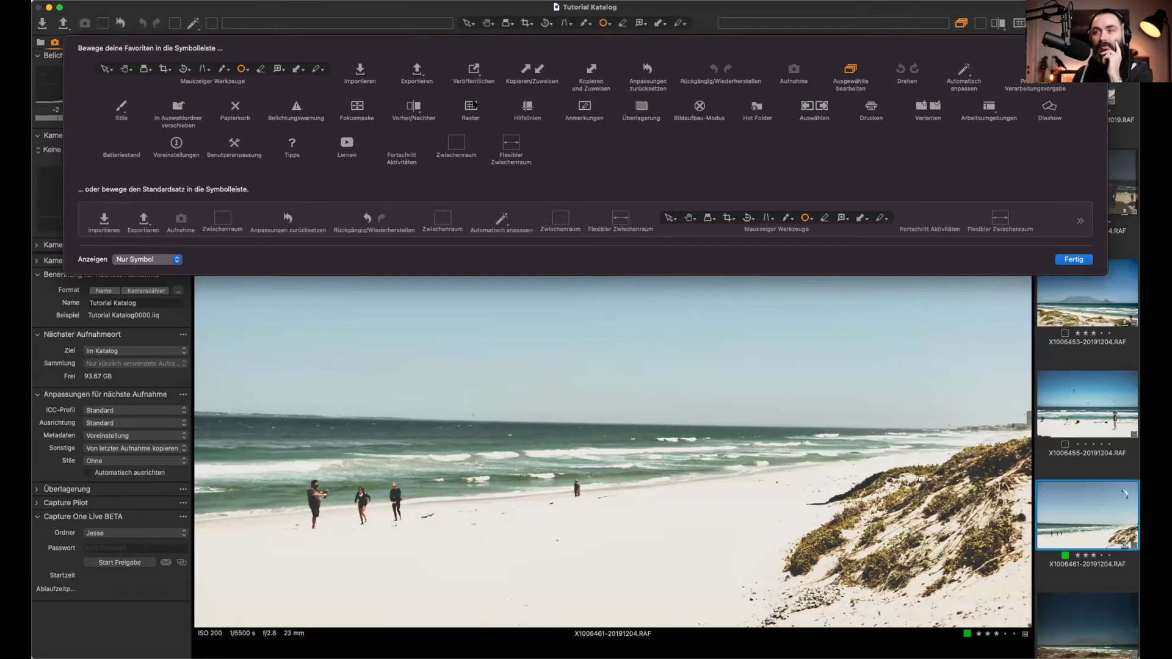
pyautogui.moveTo(359, 111); pyautogui.dragTo(984, 36)
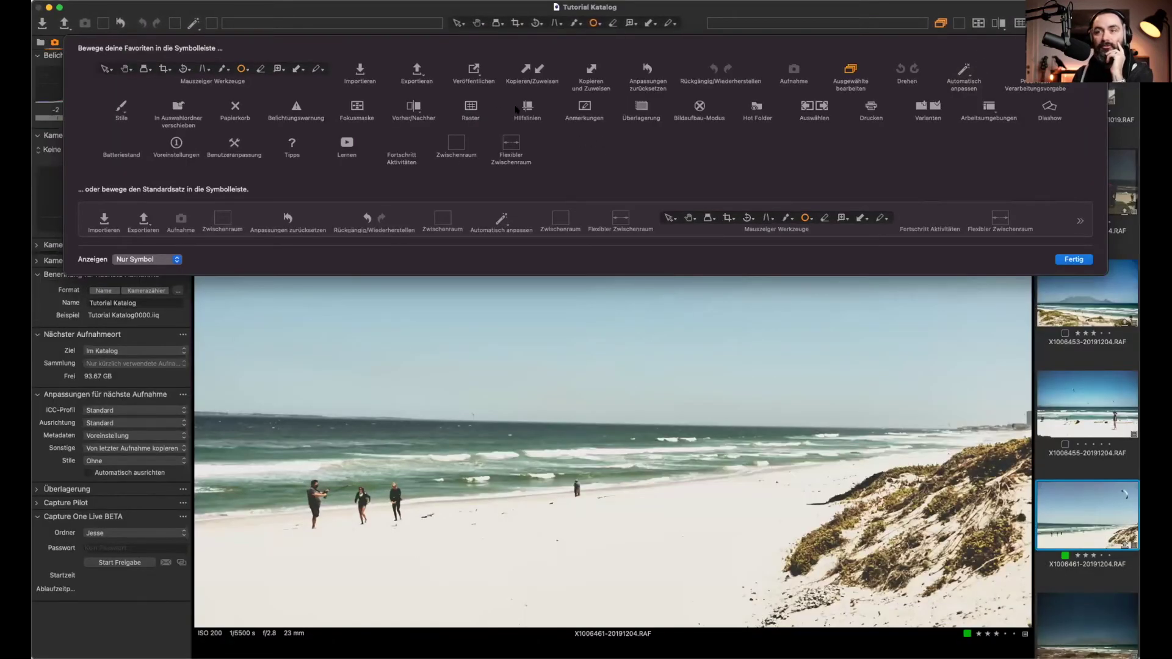
pyautogui.moveTo(526, 108); pyautogui.dragTo(996, 25)
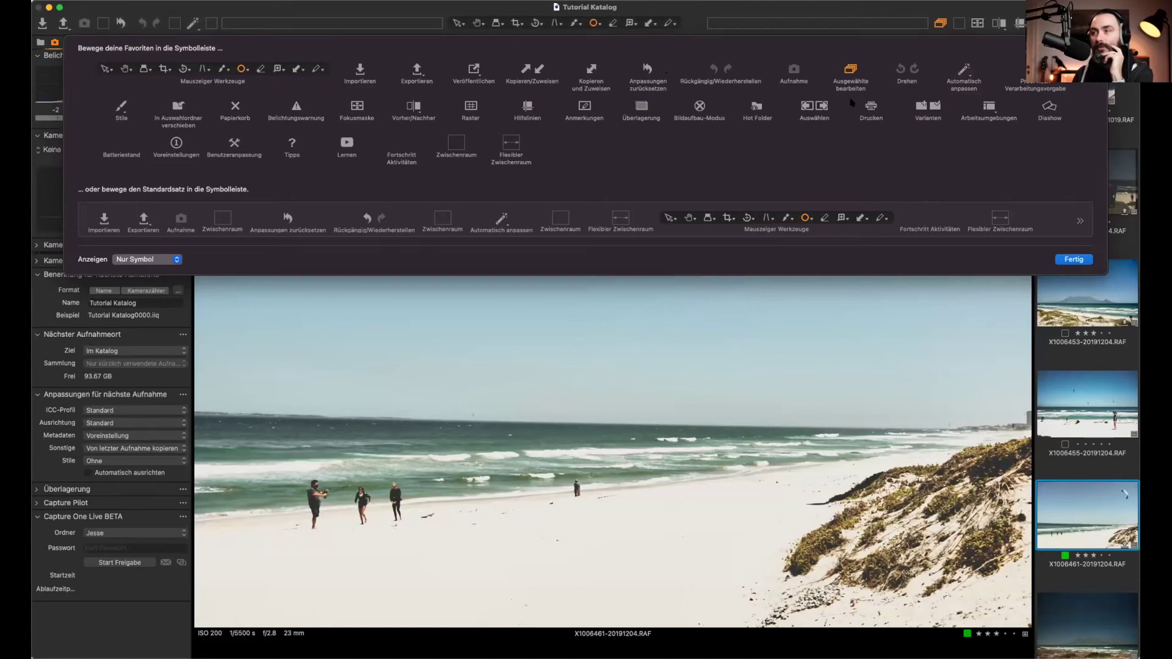
# Step: Add the Drehen commands beside the automatic adjustment command and finish customizing the toolbar
pyautogui.moveTo(537, 79); pyautogui.dragTo(228, 33)
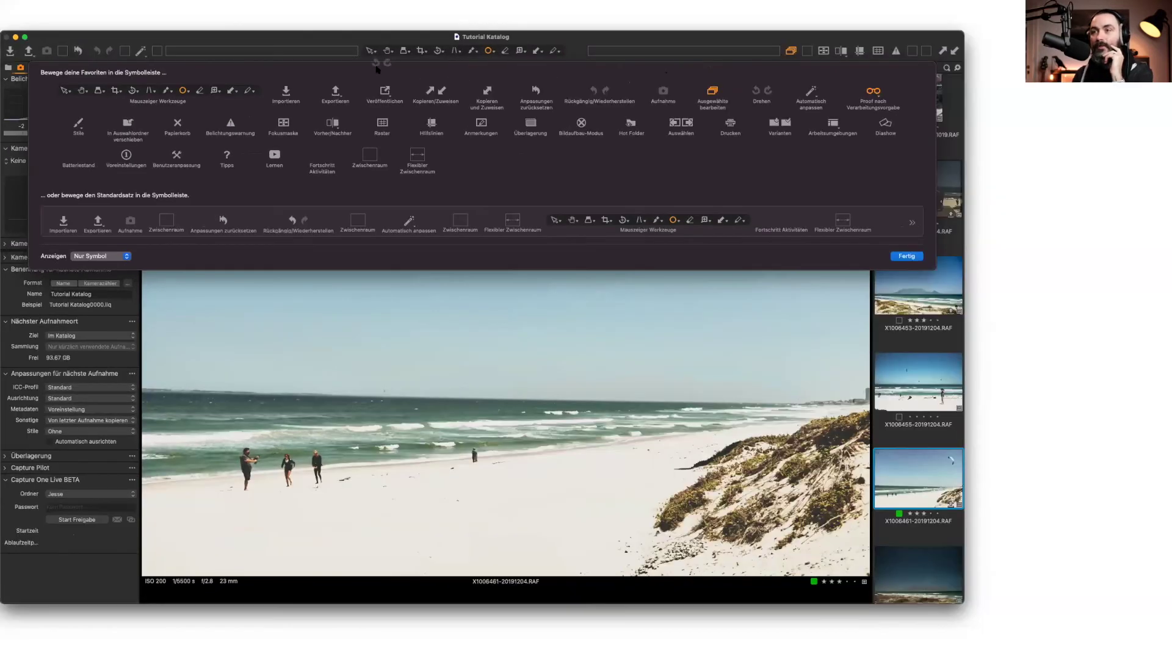
pyautogui.moveTo(170, 60); pyautogui.dragTo(172, 57)
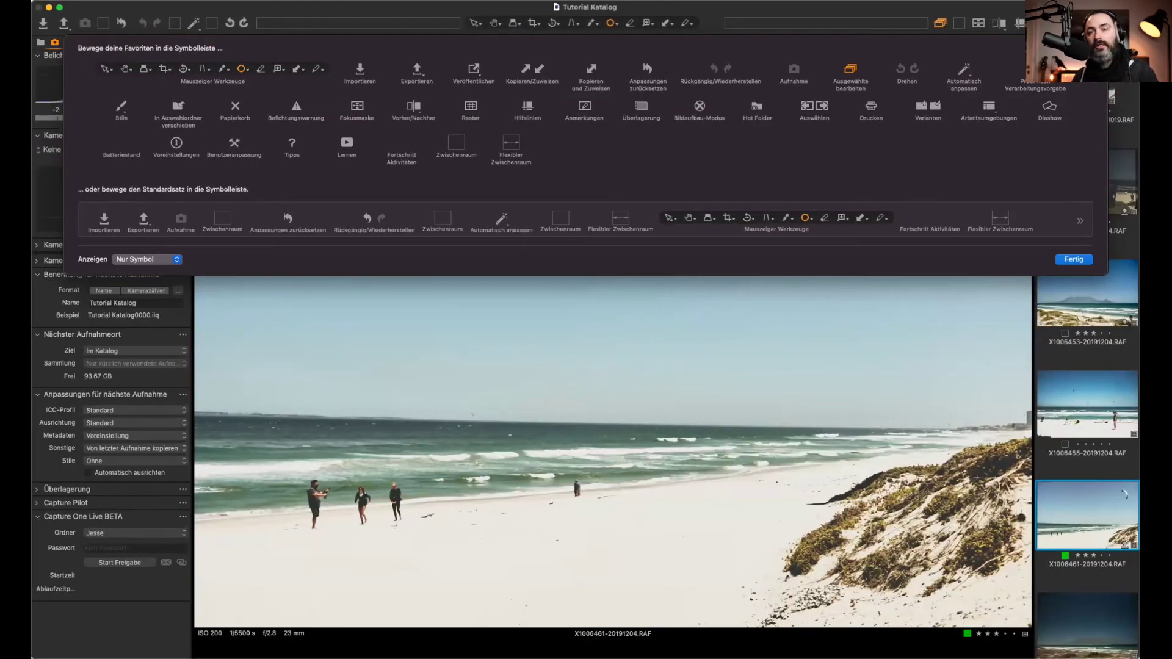
pyautogui.click(1074, 260)
pyautogui.click(231, 23)
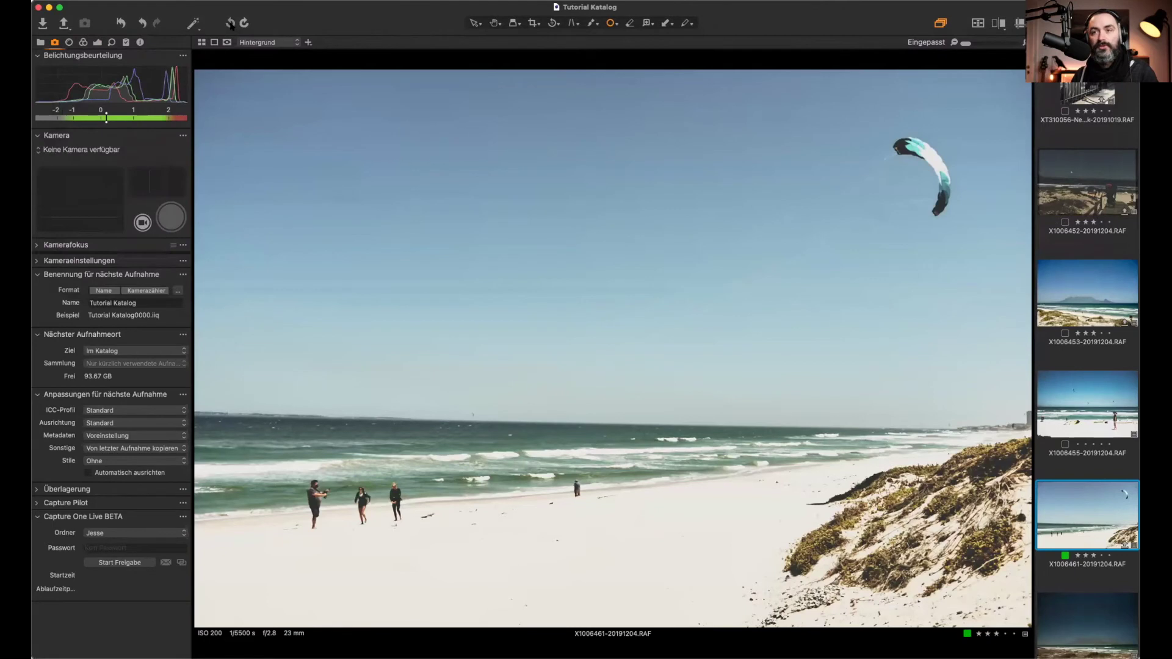
pyautogui.click(231, 23)
pyautogui.click(230, 24)
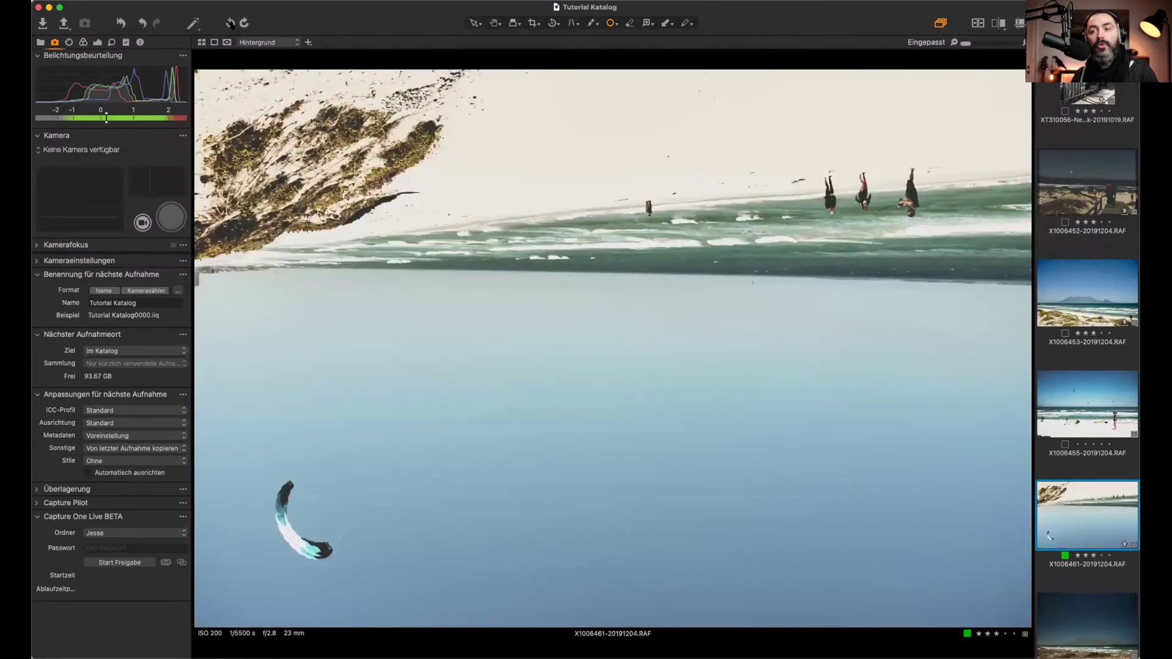
pyautogui.click(231, 24)
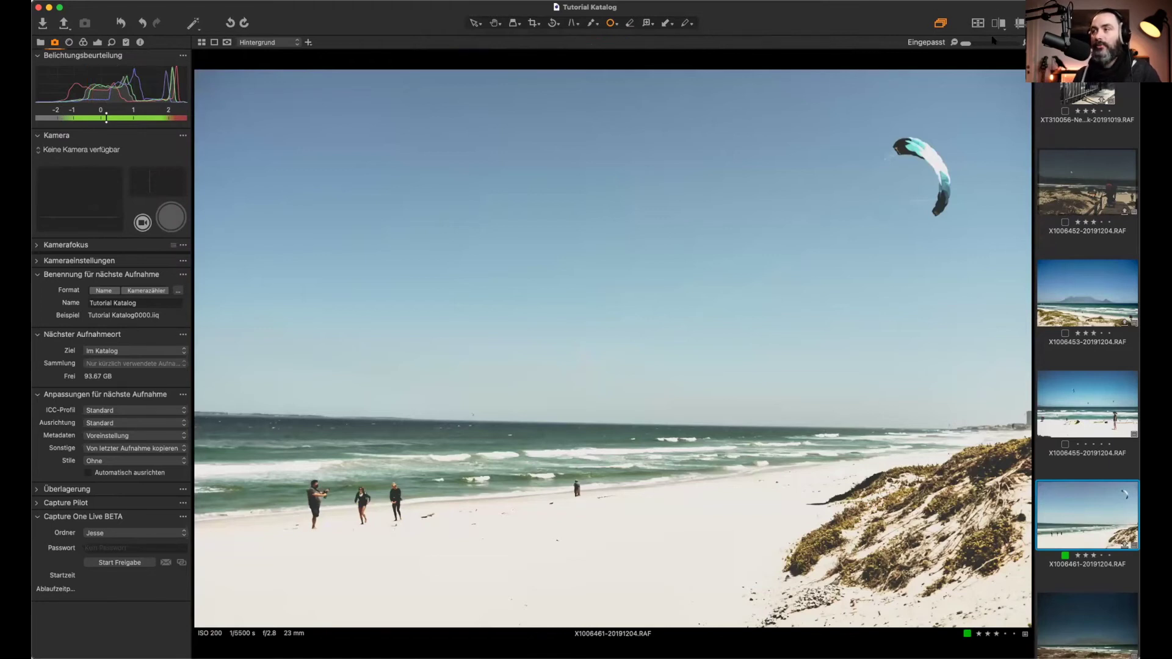
# Step: Find the barn photos named 20211218-XT412764_HDR among the catalog thumbnails
pyautogui.scroll(-20, 1065, 209)
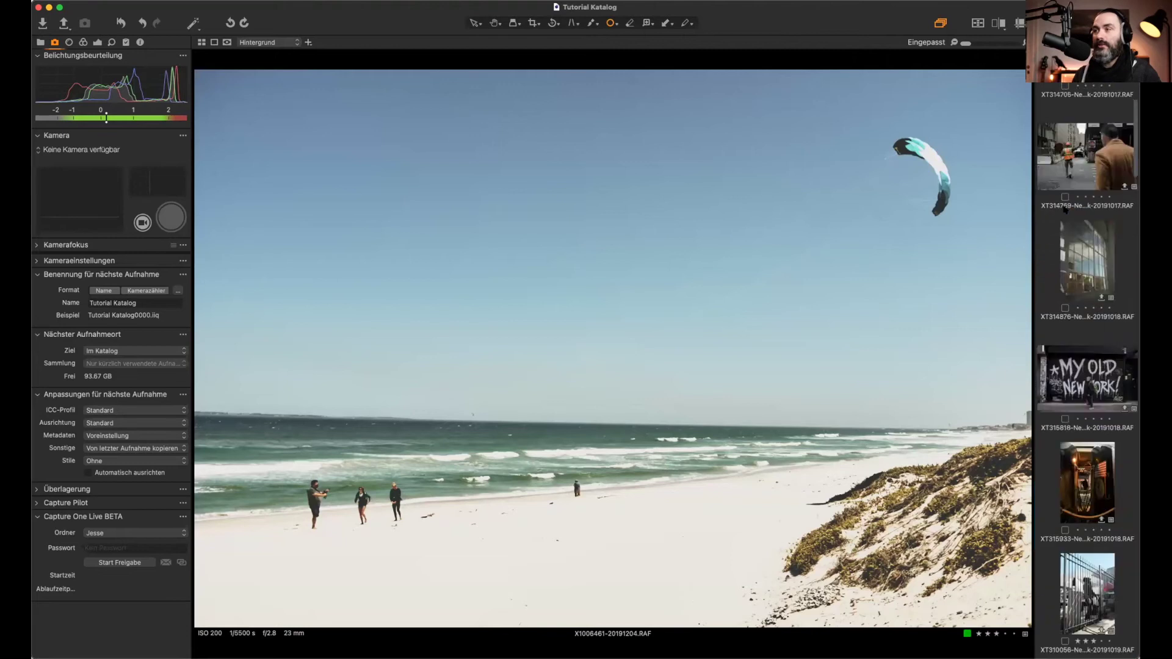
pyautogui.scroll(-15, 1088, 366)
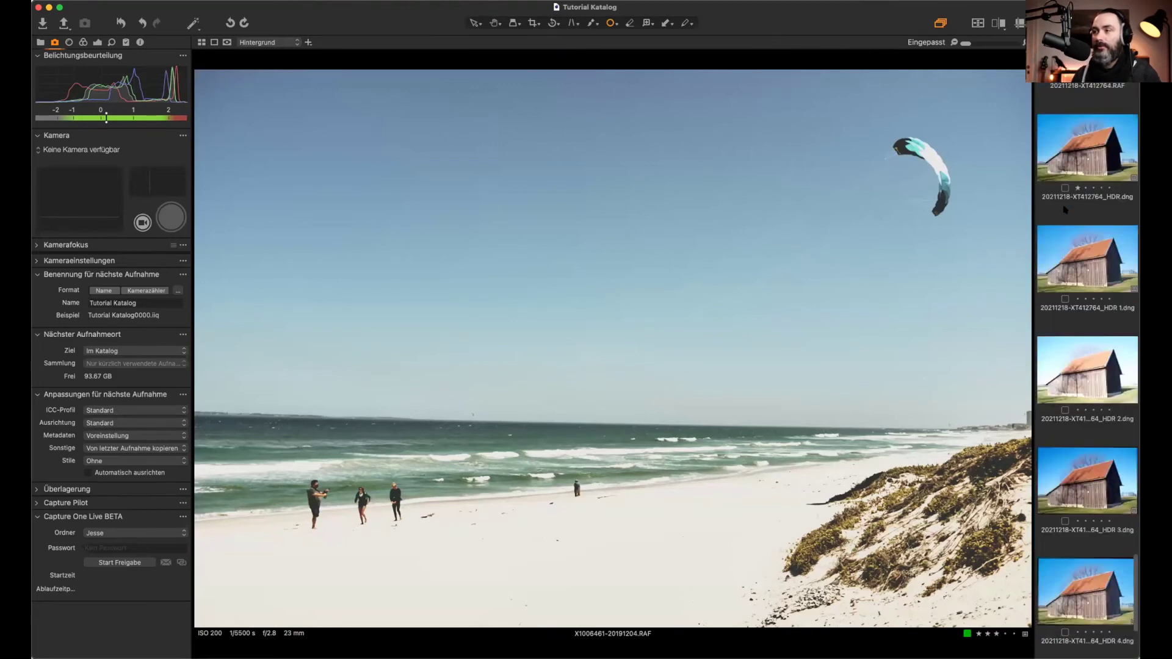
# Step: Open the Portrait album in the catalog library and display T2011068.RAF
pyautogui.click(40, 41)
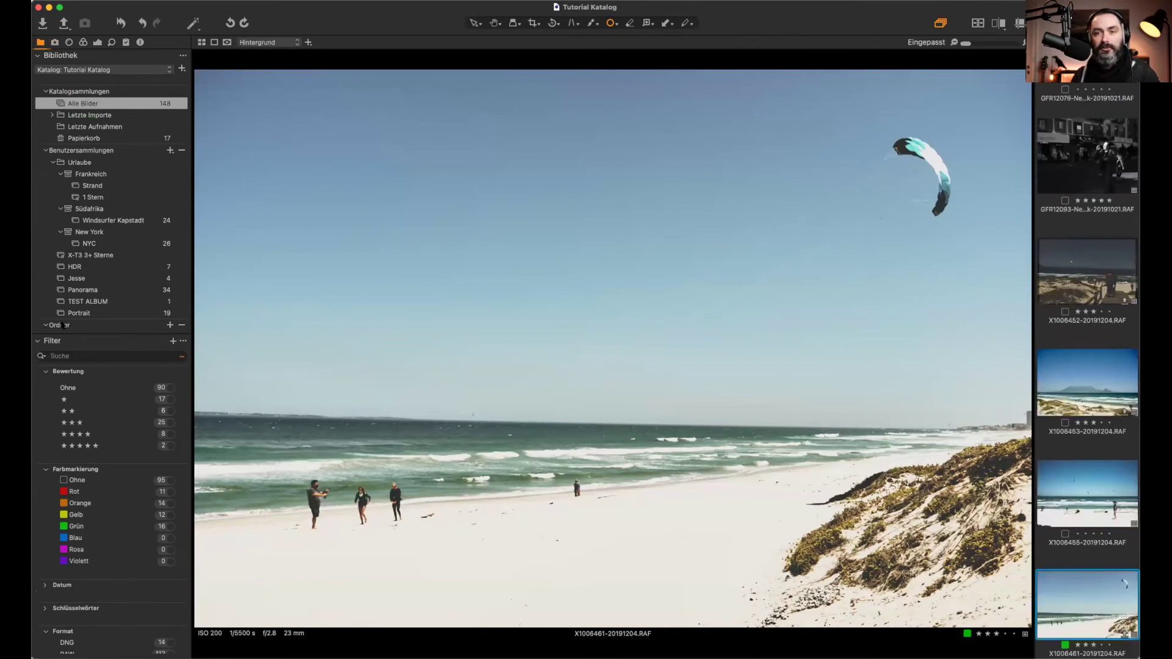
pyautogui.click(78, 313)
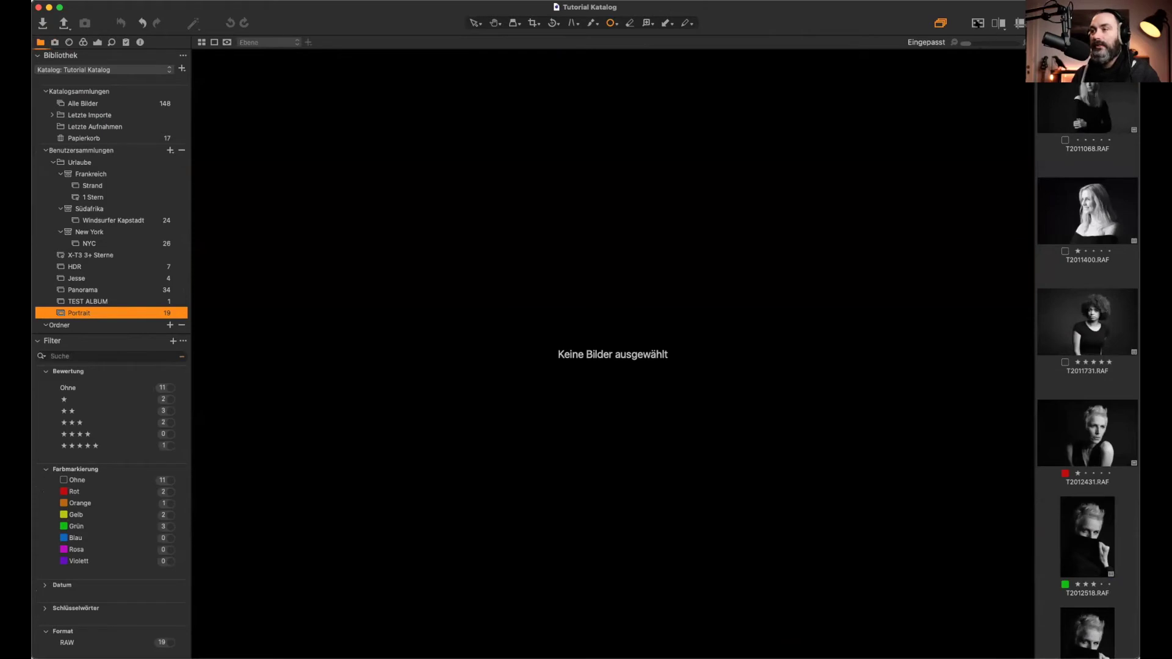
pyautogui.click(1088, 108)
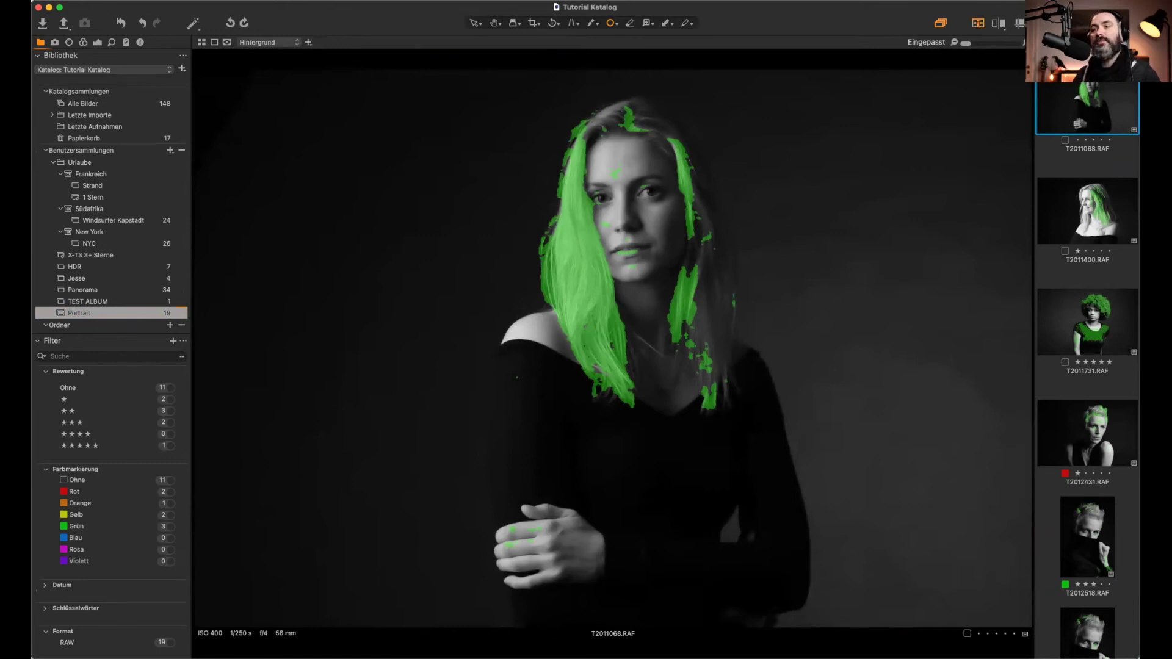
# Step: Compare T2011068.RAF close up with and without the focus mask
pyautogui.scroll(5, 571, 259)
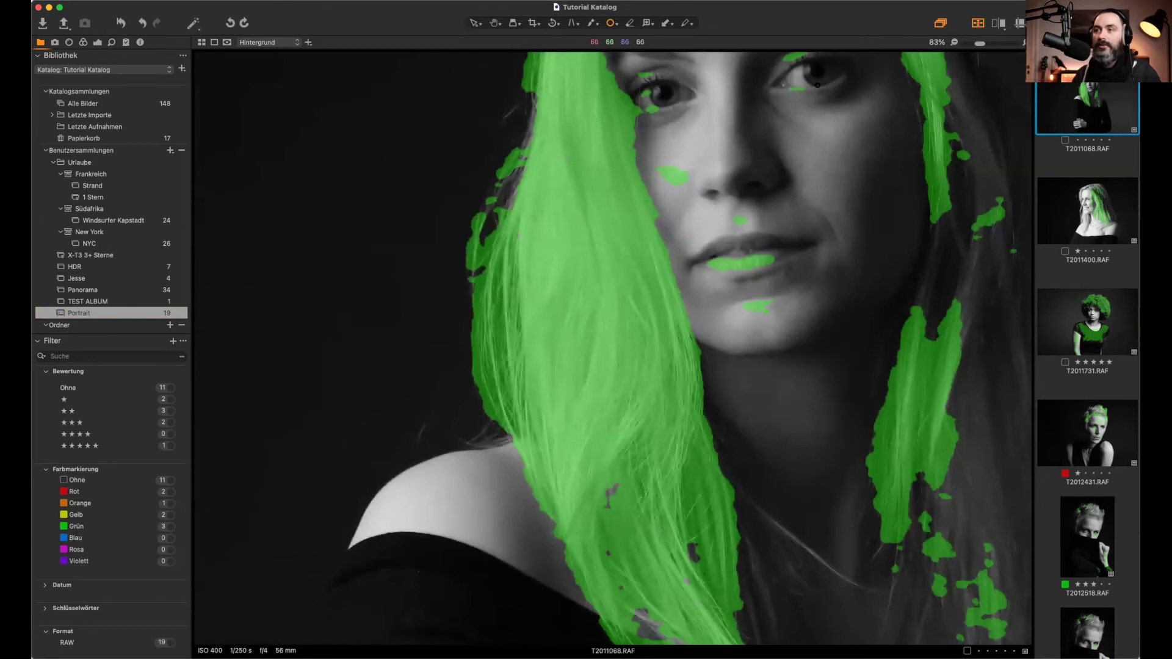
pyautogui.press('m')
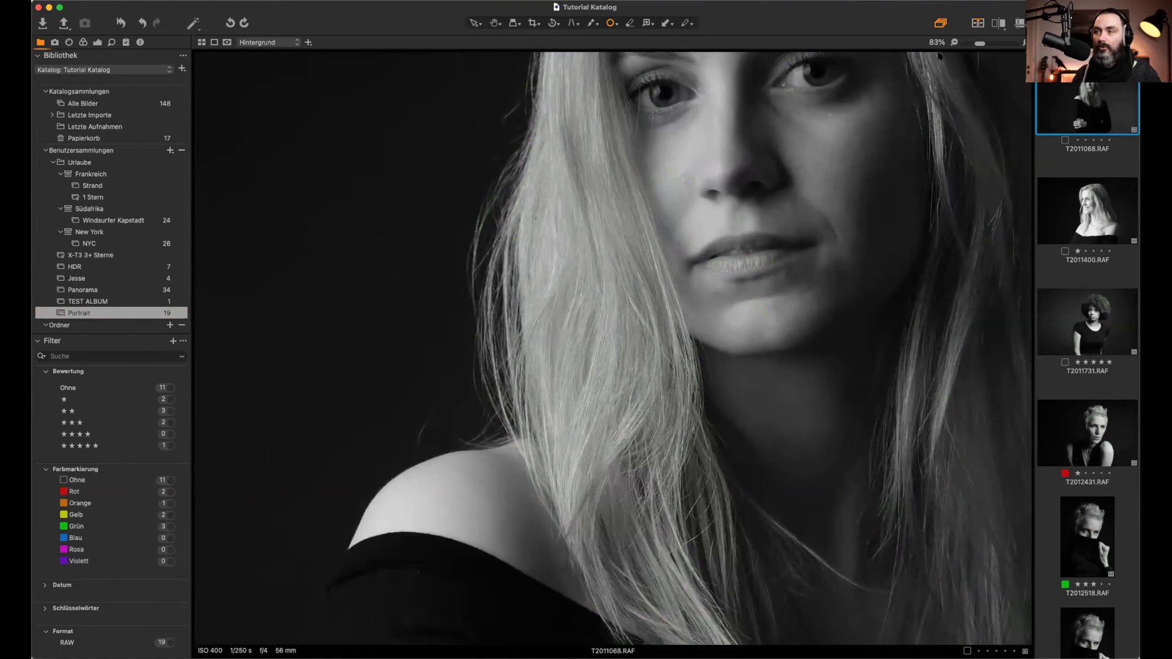
pyautogui.click(978, 23)
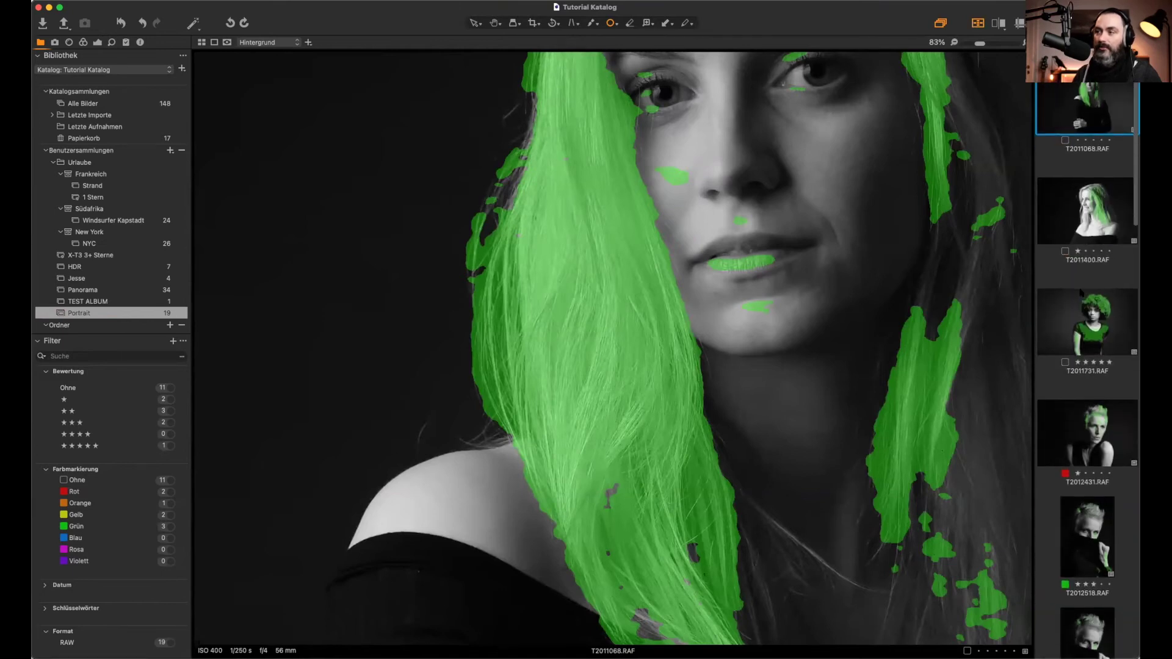
# Step: Examine the focus mask close up on the colour portraits XP211809.RAF, XP211833.RAF and XP212051.RAF
pyautogui.scroll(-5, 1088, 211)
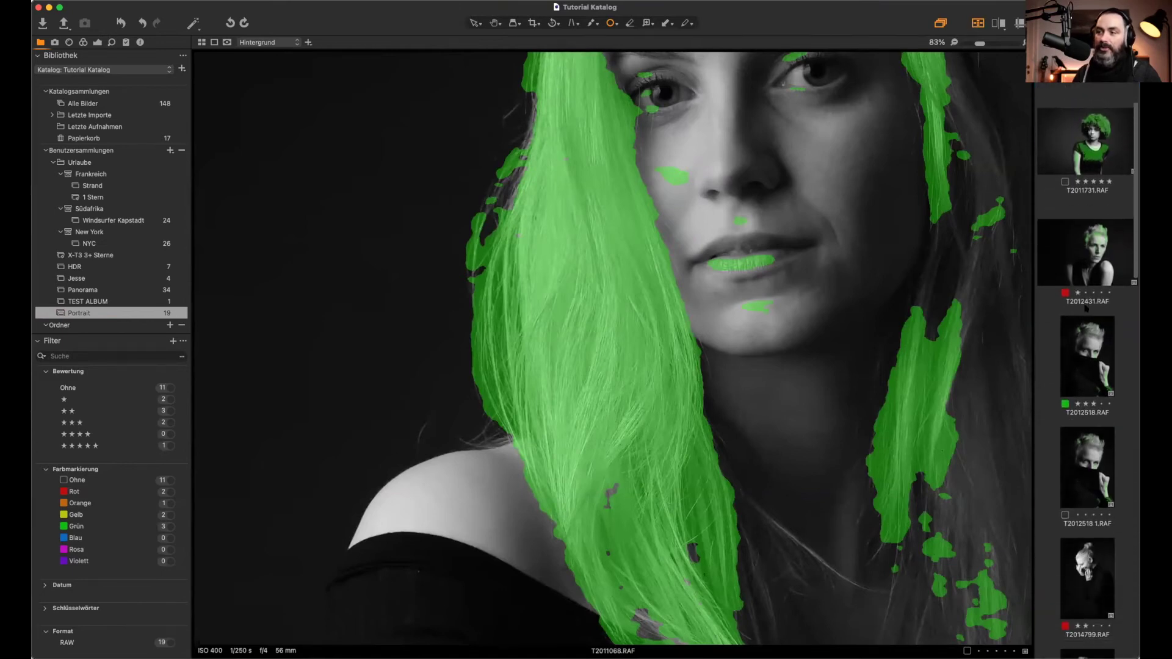
pyautogui.scroll(-5, 1088, 367)
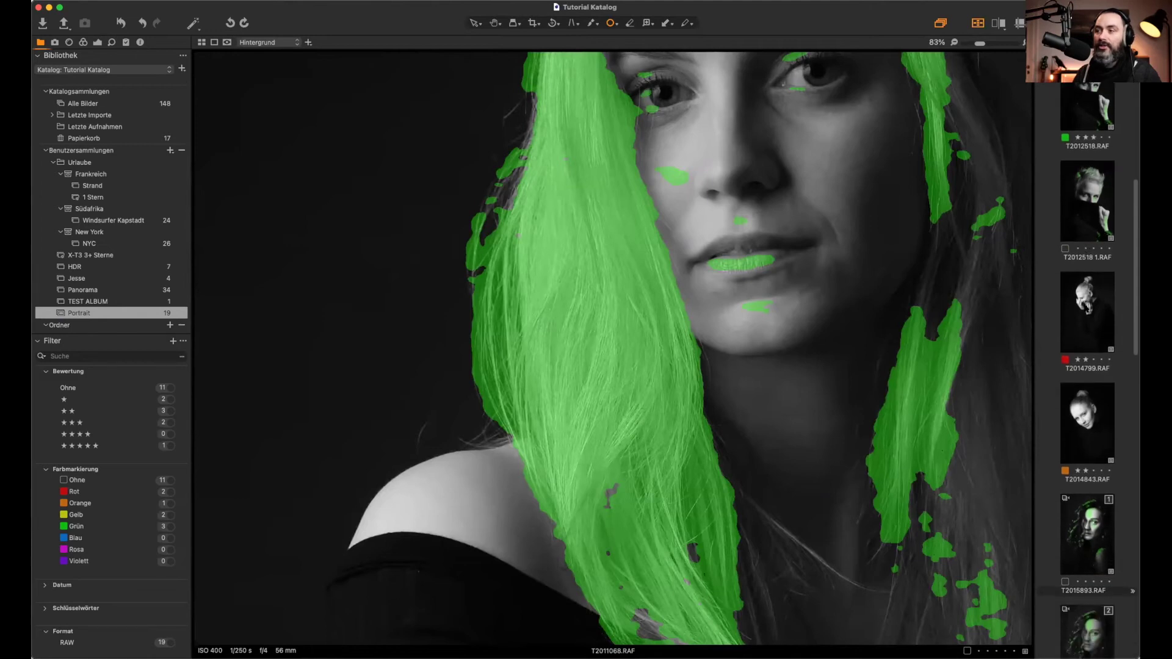
pyautogui.scroll(-10, 1086, 309)
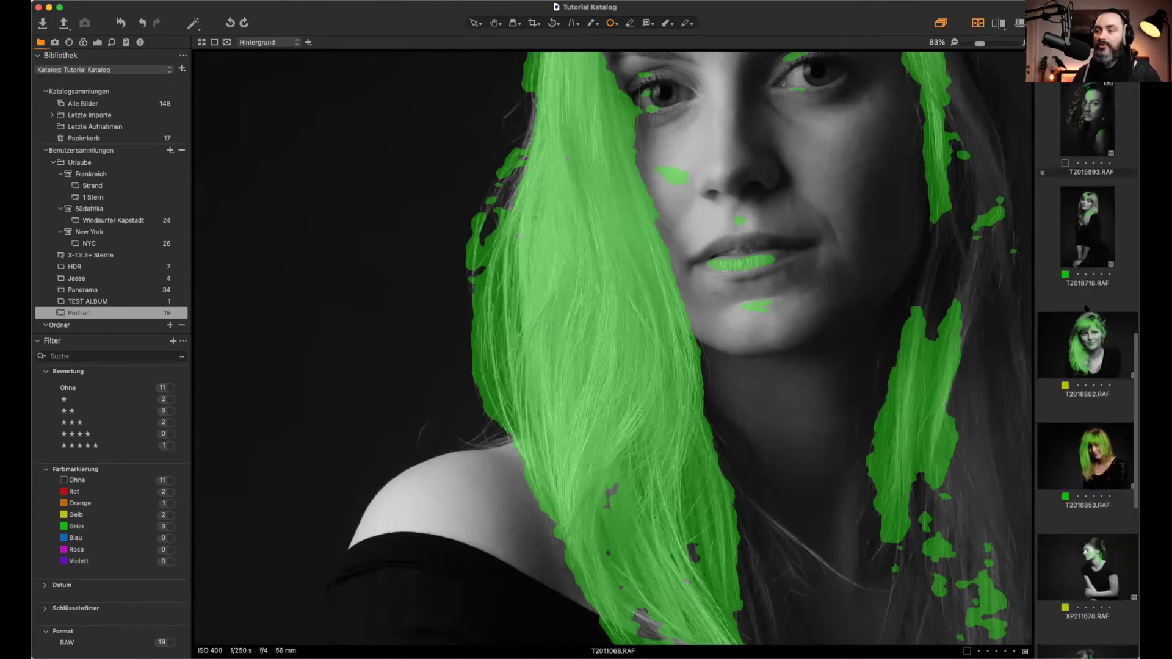
pyautogui.scroll(-3, 1086, 309)
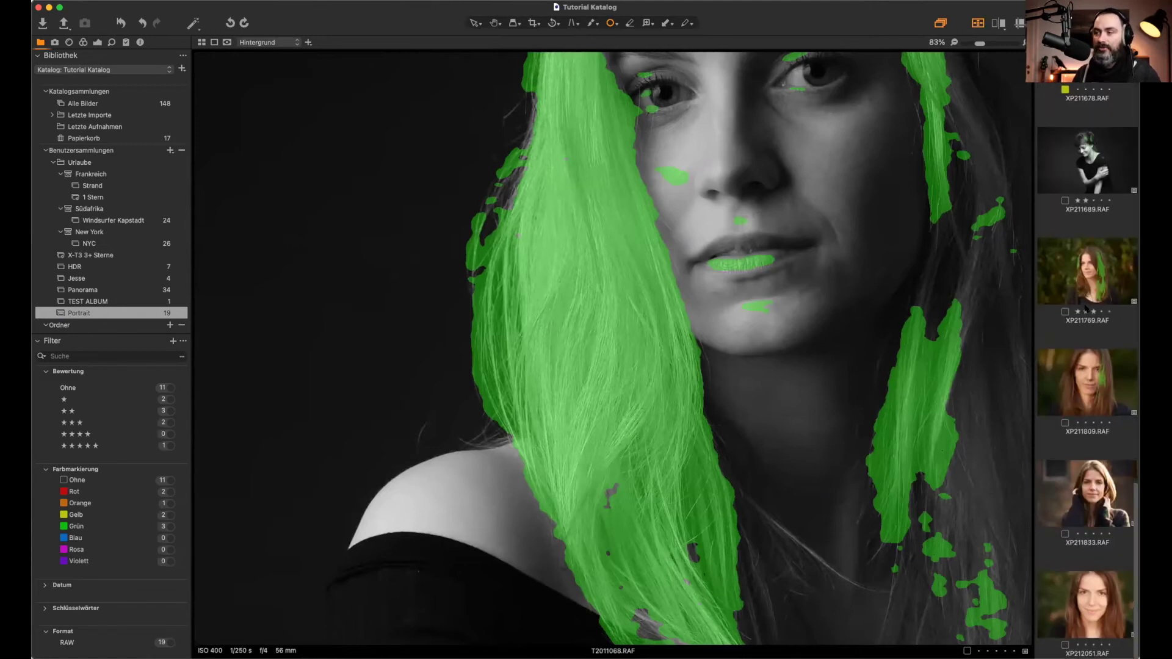
pyautogui.click(1093, 376)
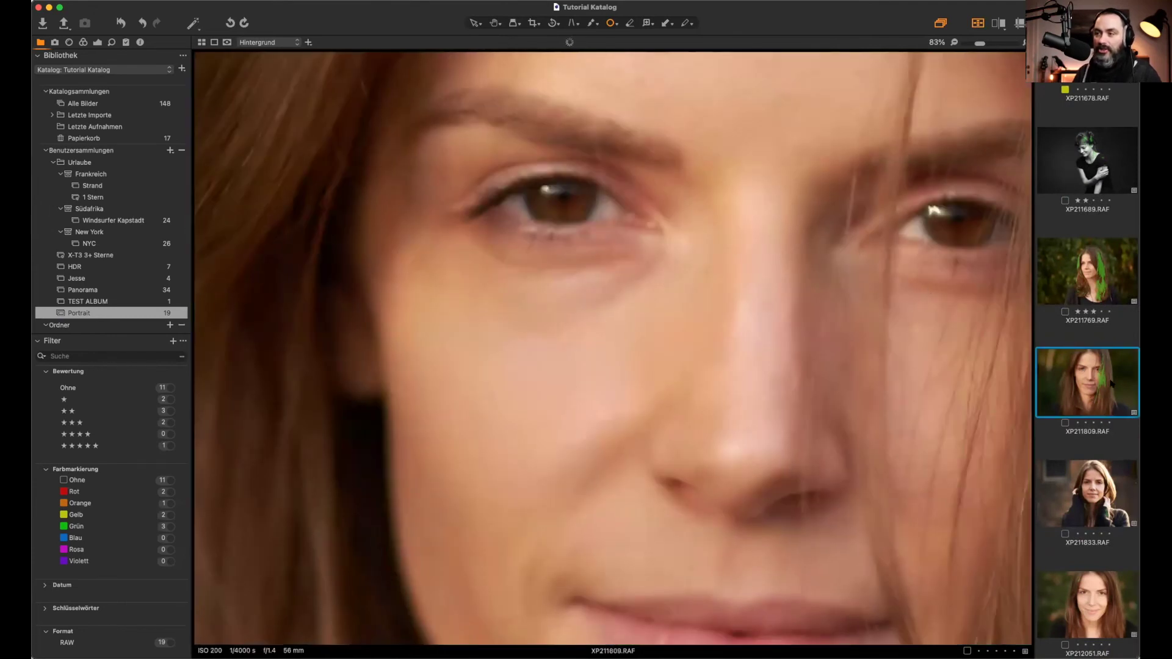
pyautogui.moveTo(751, 261); pyautogui.dragTo(587, 257)
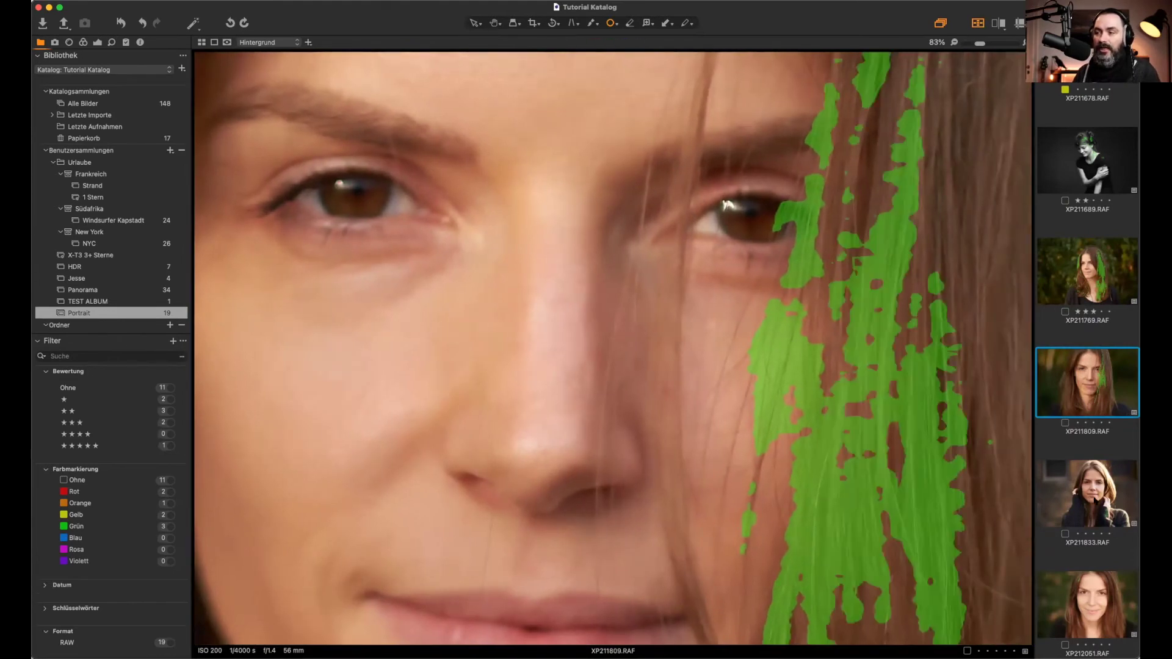
pyautogui.click(1068, 493)
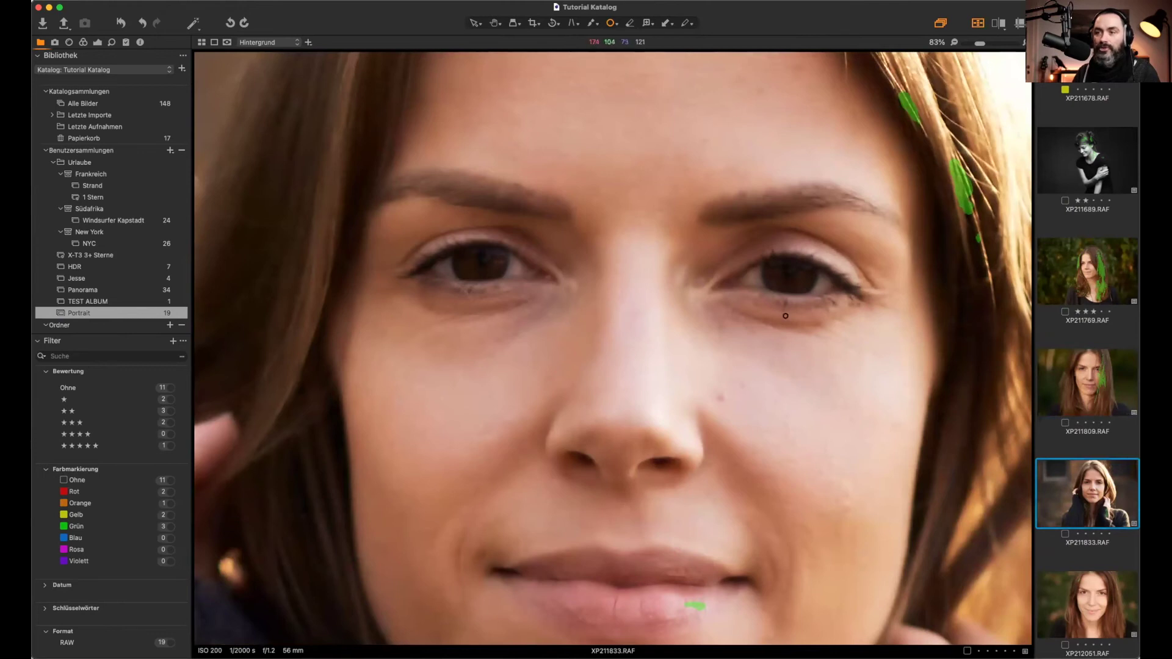
pyautogui.press('Right')
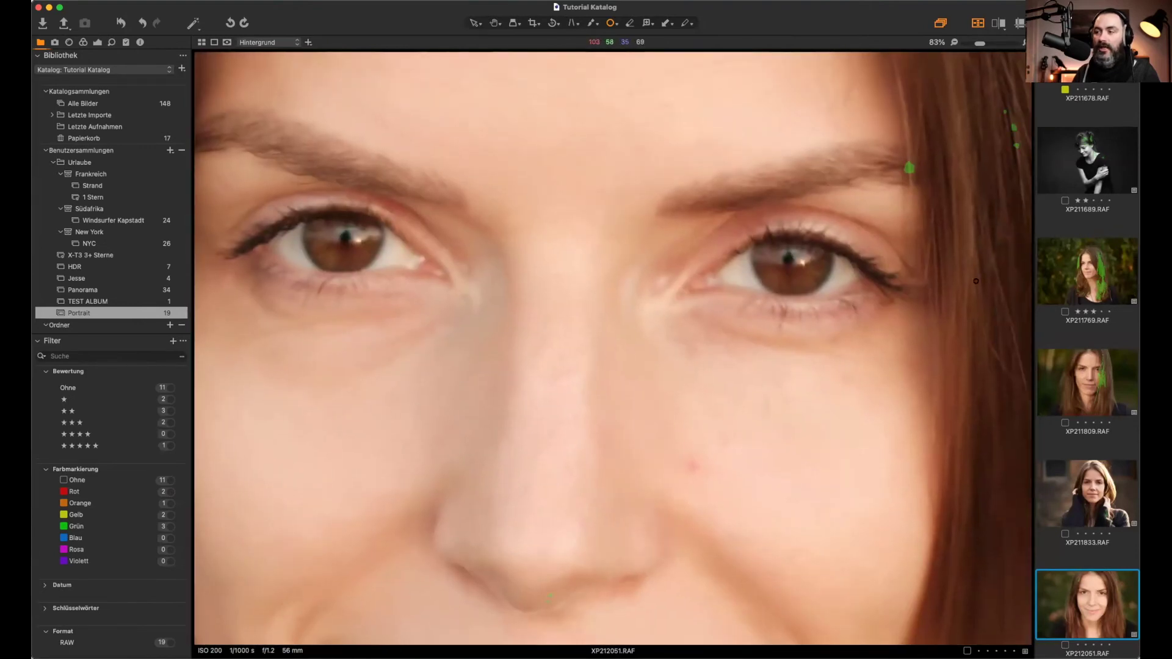
# Step: Display XP211769.RAF as a whole and turn off the focus mask
pyautogui.click(1087, 278)
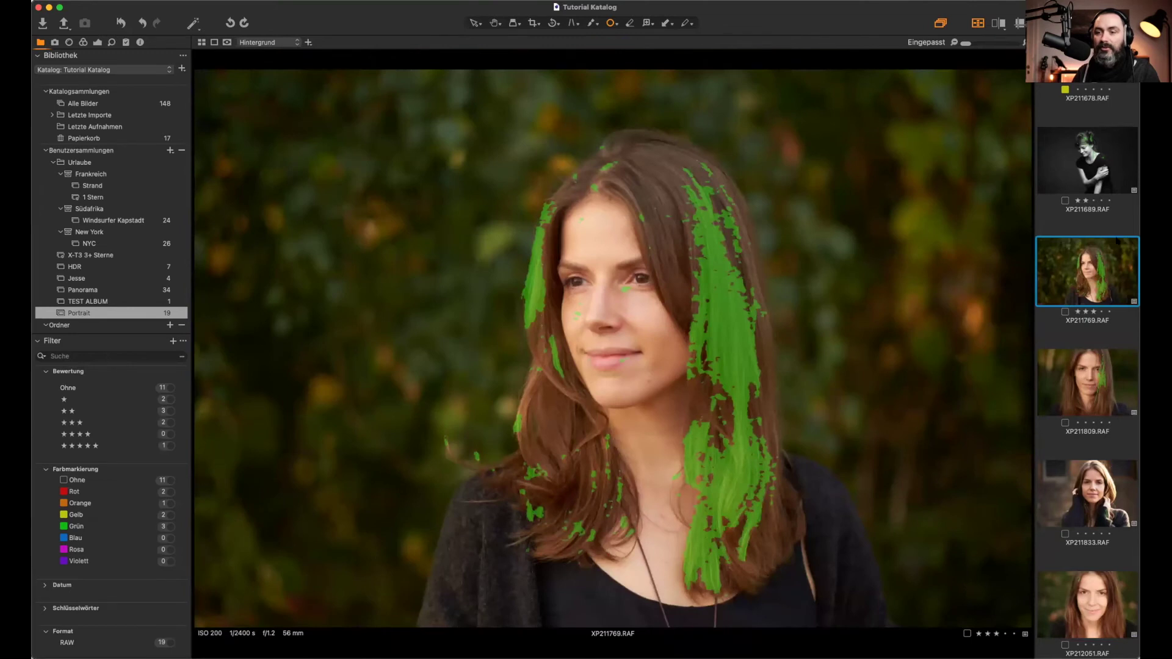
pyautogui.scroll(10, 1073, 328)
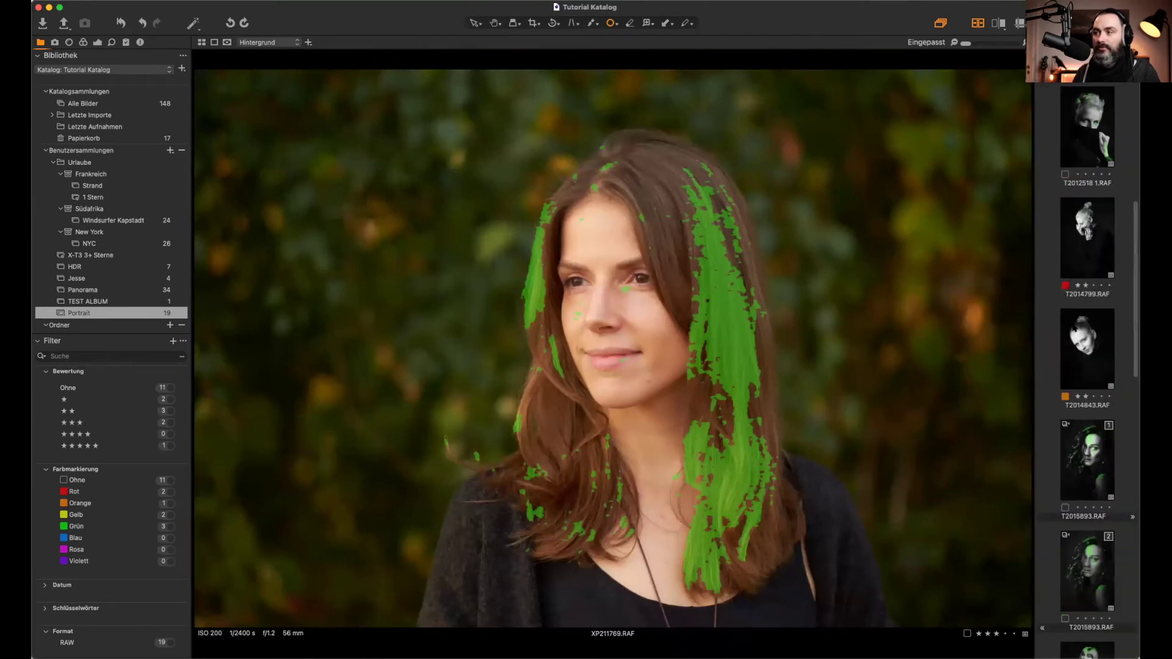
pyautogui.scroll(5, 1104, 225)
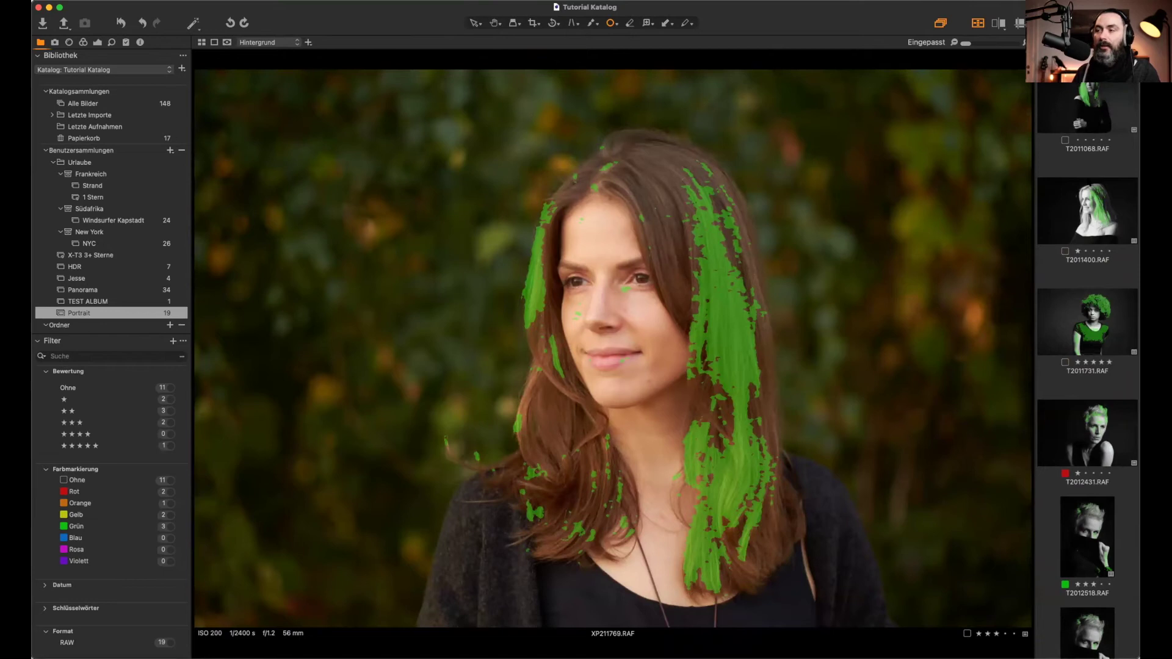
pyautogui.press('m')
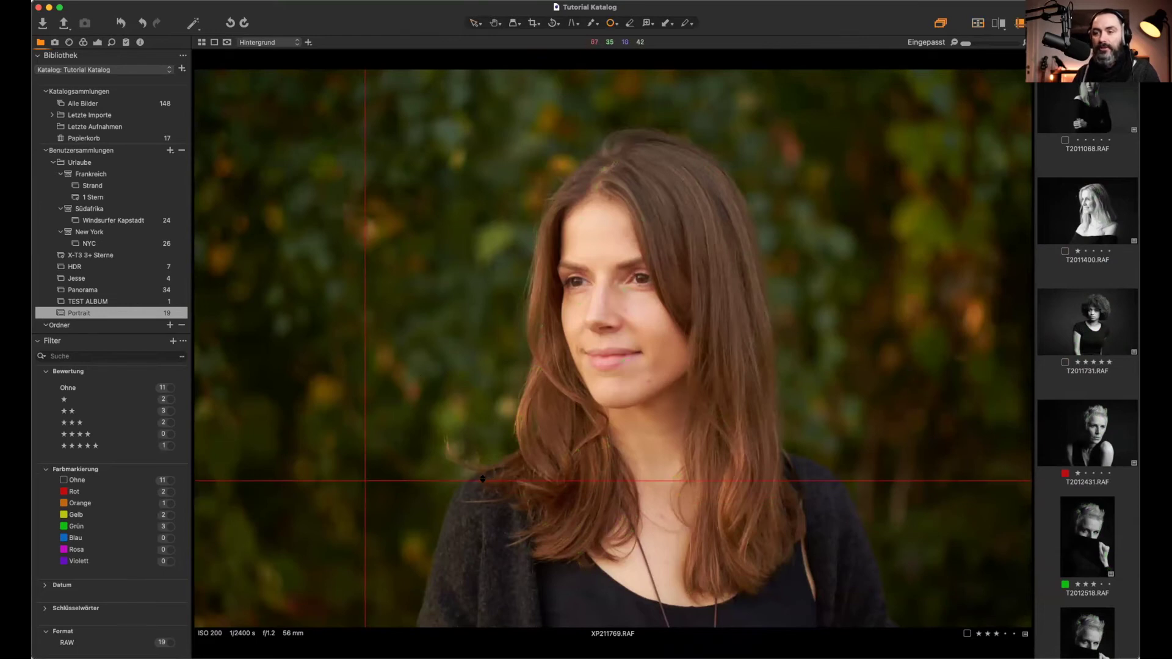
# Step: Align the horizontal and vertical guides with the woman's eyes on XP211769.RAF, and hide the guides
pyautogui.moveTo(488, 480); pyautogui.dragTo(494, 281)
pyautogui.moveTo(364, 303); pyautogui.dragTo(639, 310)
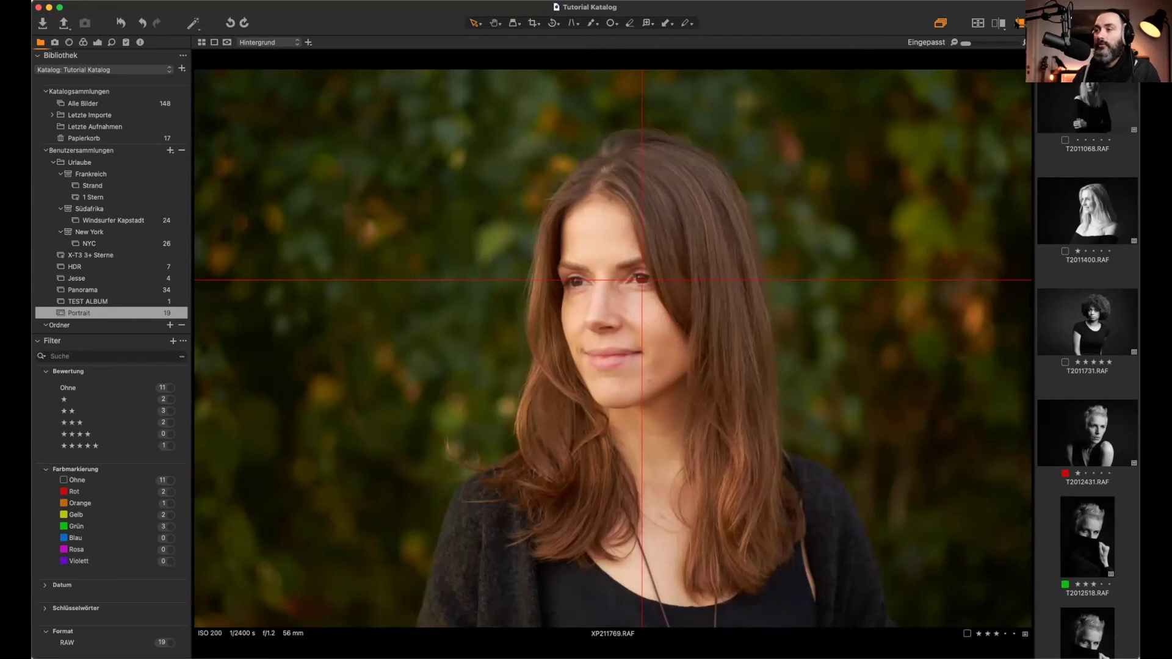
pyautogui.click(1020, 23)
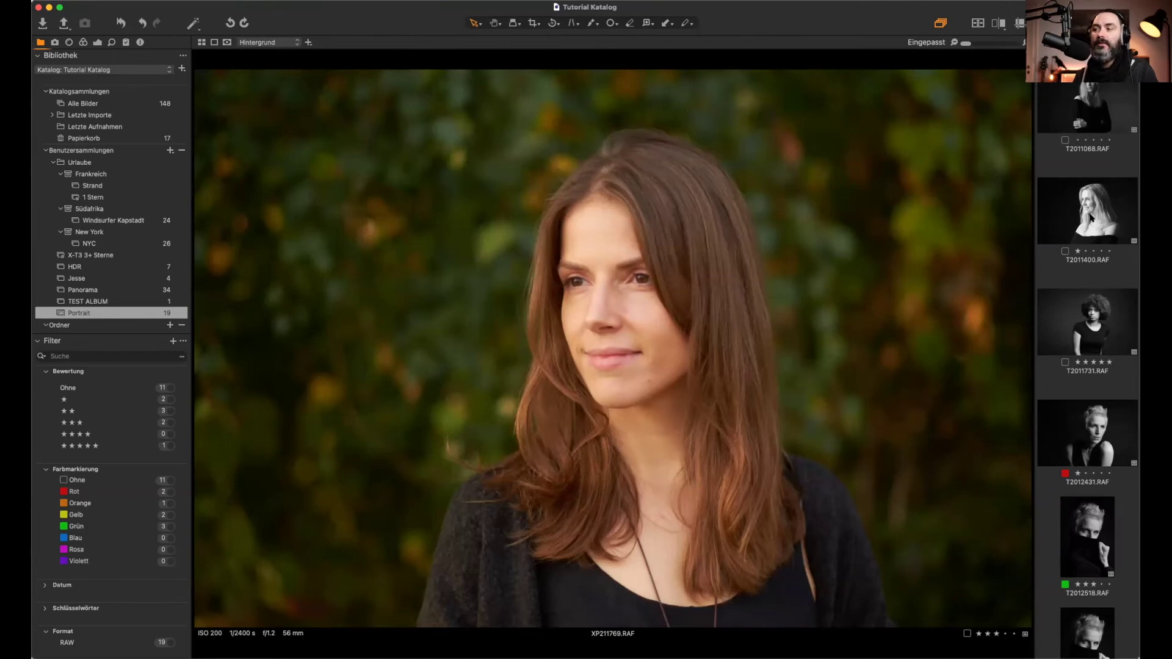
# Step: Select T2011068.RAF, T2011400.RAF and T2011731.RAF and show all three together in the viewer
pyautogui.click(1090, 217)
pyautogui.press('Up')
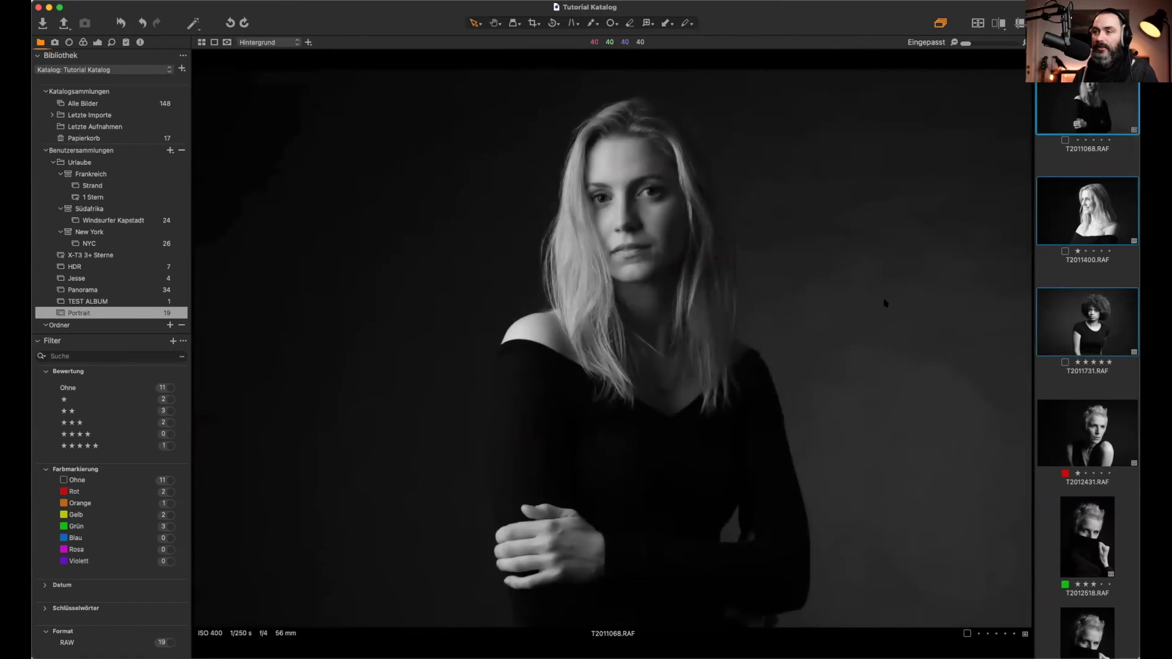
pyautogui.click(201, 42)
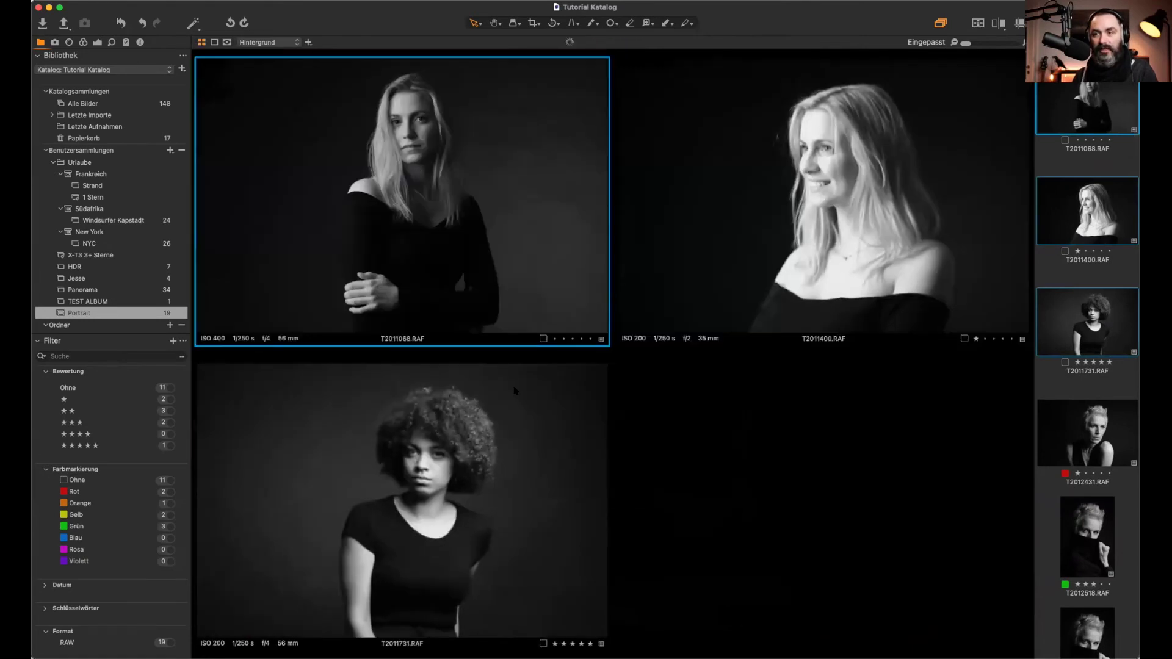
# Step: Set the curve of the three selected portraits to Film – Standard
pyautogui.click(83, 43)
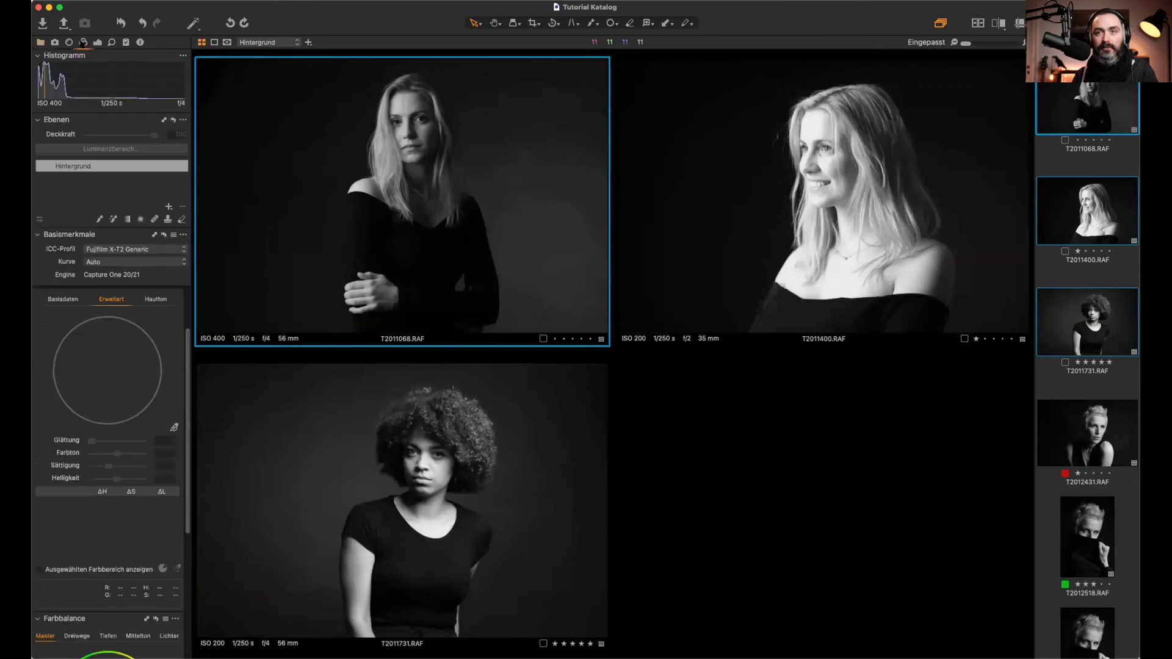
pyautogui.click(122, 262)
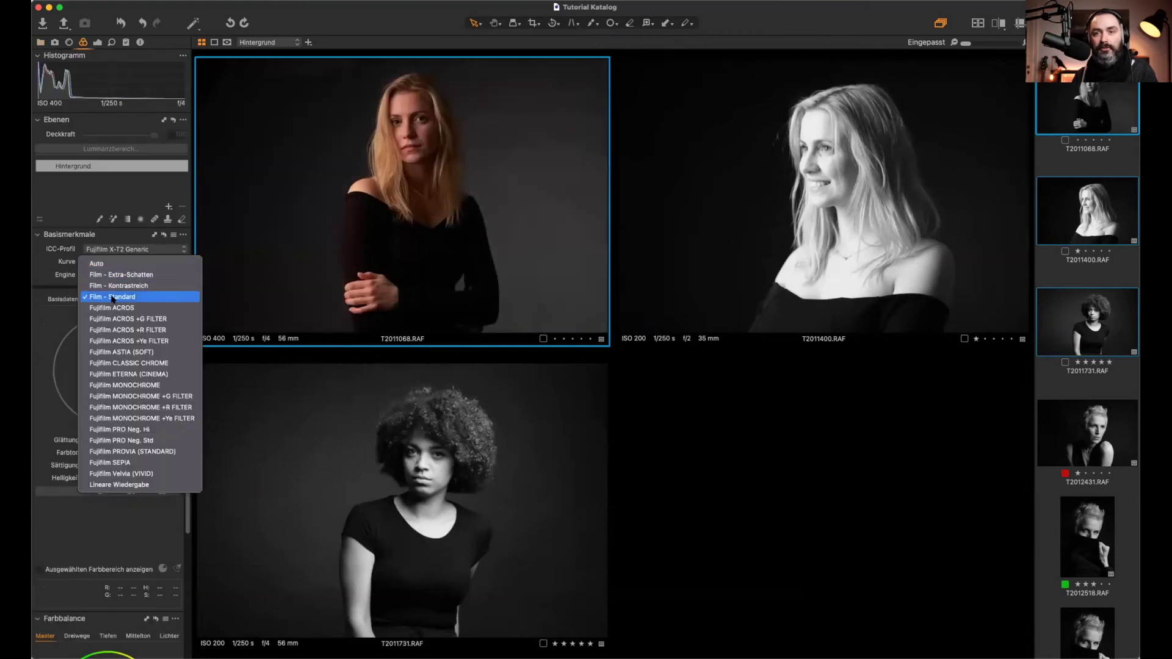
pyautogui.click(112, 298)
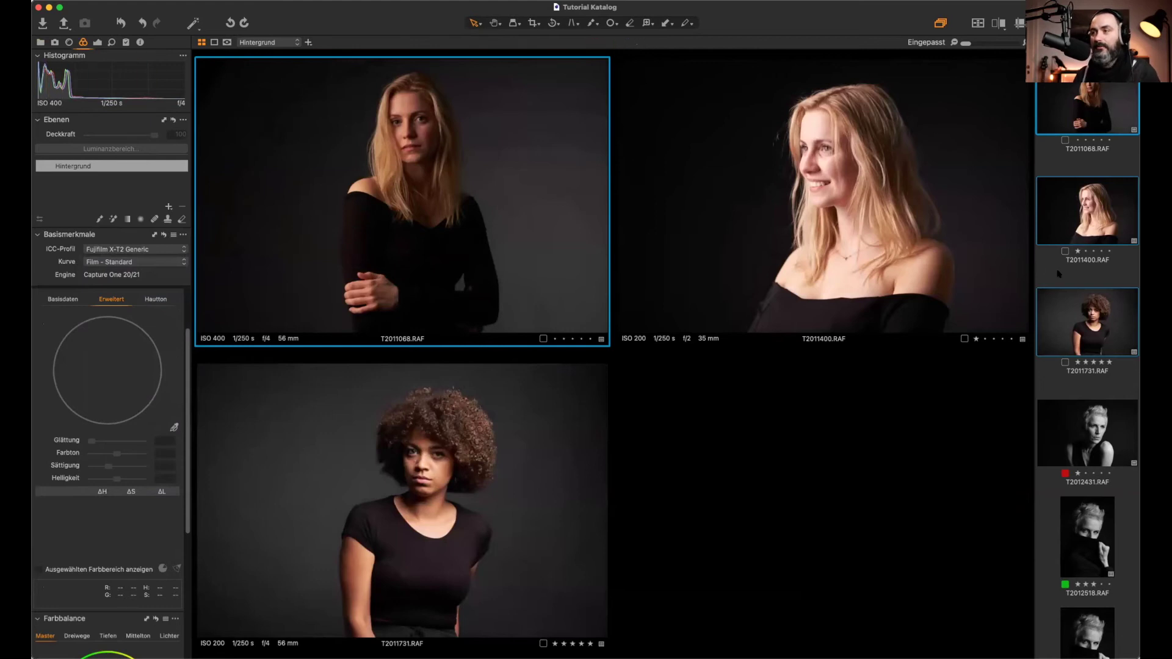
# Step: Switch the primary image among the three selected portraits, ending on T2011731.RAF
pyautogui.click(1079, 235)
pyautogui.click(1063, 322)
pyautogui.click(730, 111)
pyautogui.click(434, 178)
pyautogui.click(435, 529)
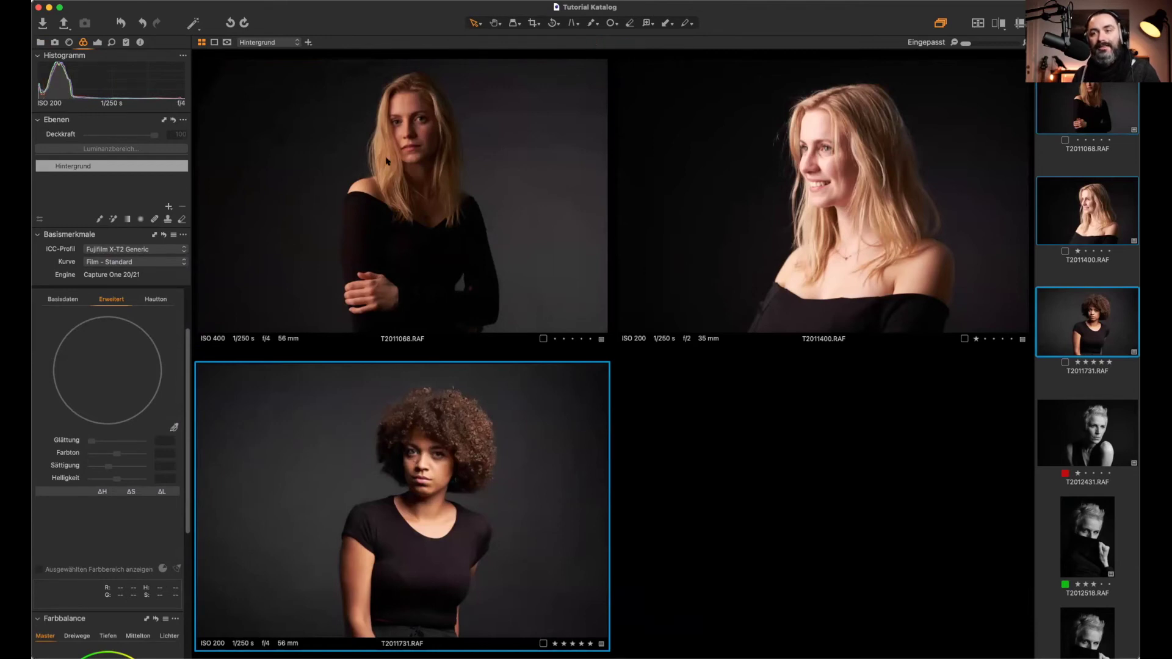
# Step: Make T2011068.RAF the primary image and try its contrast at -50 and 45
pyautogui.click(98, 42)
pyautogui.scroll(-3, 132, 506)
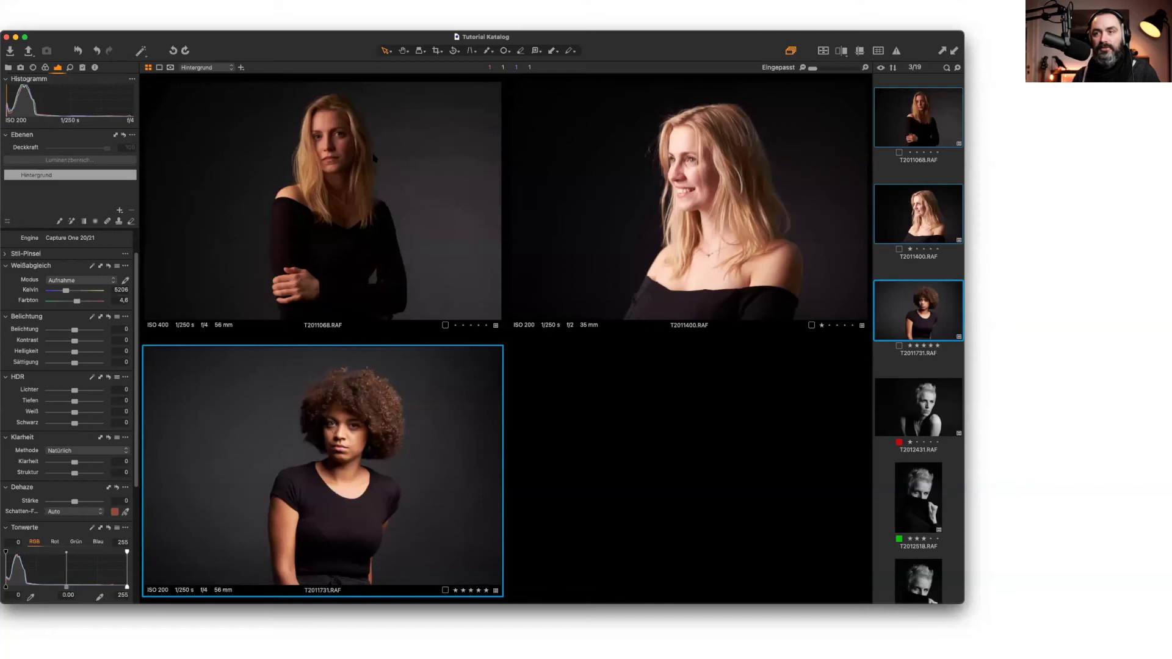
pyautogui.click(375, 157)
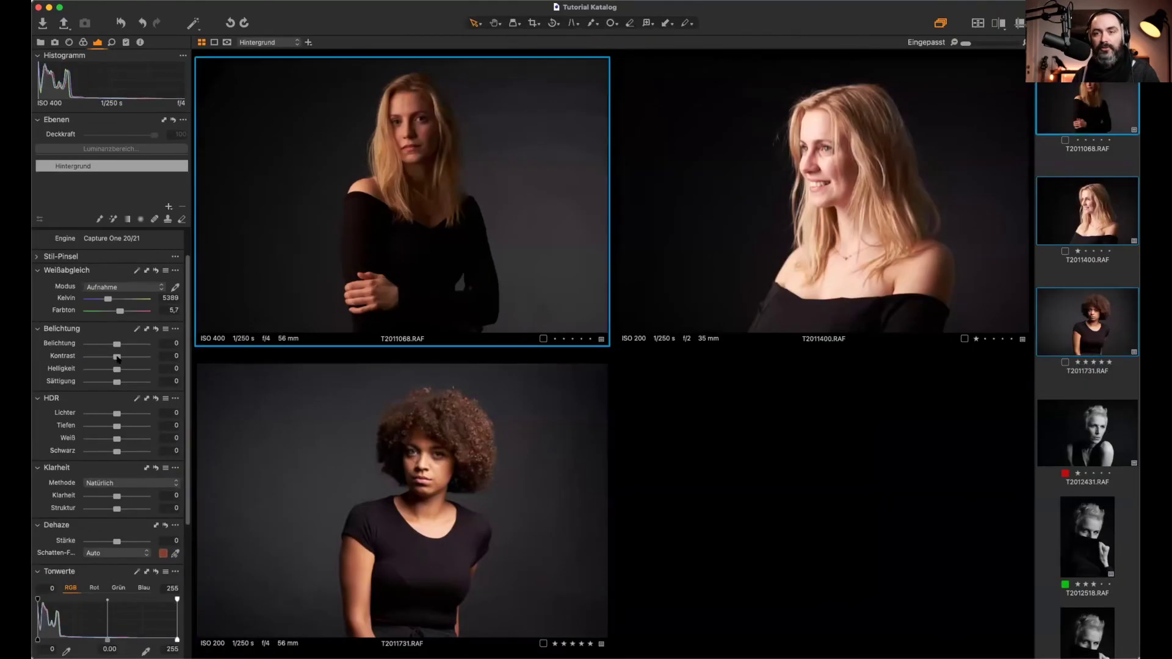
pyautogui.moveTo(117, 356); pyautogui.dragTo(68, 362)
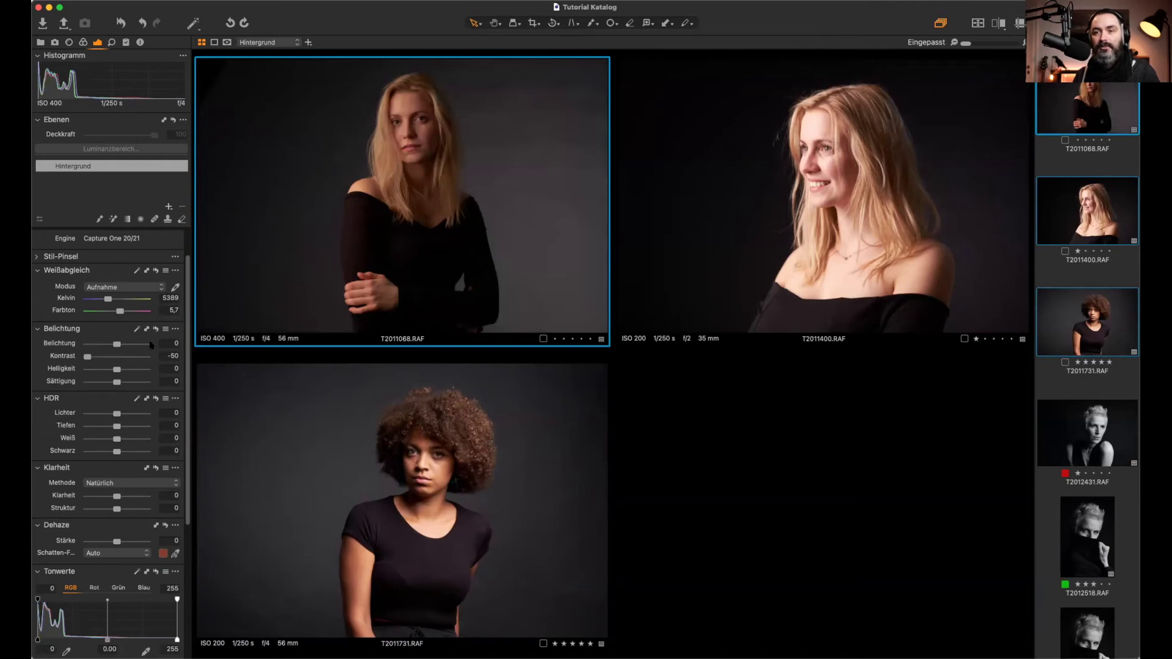
pyautogui.moveTo(89, 361); pyautogui.dragTo(144, 361)
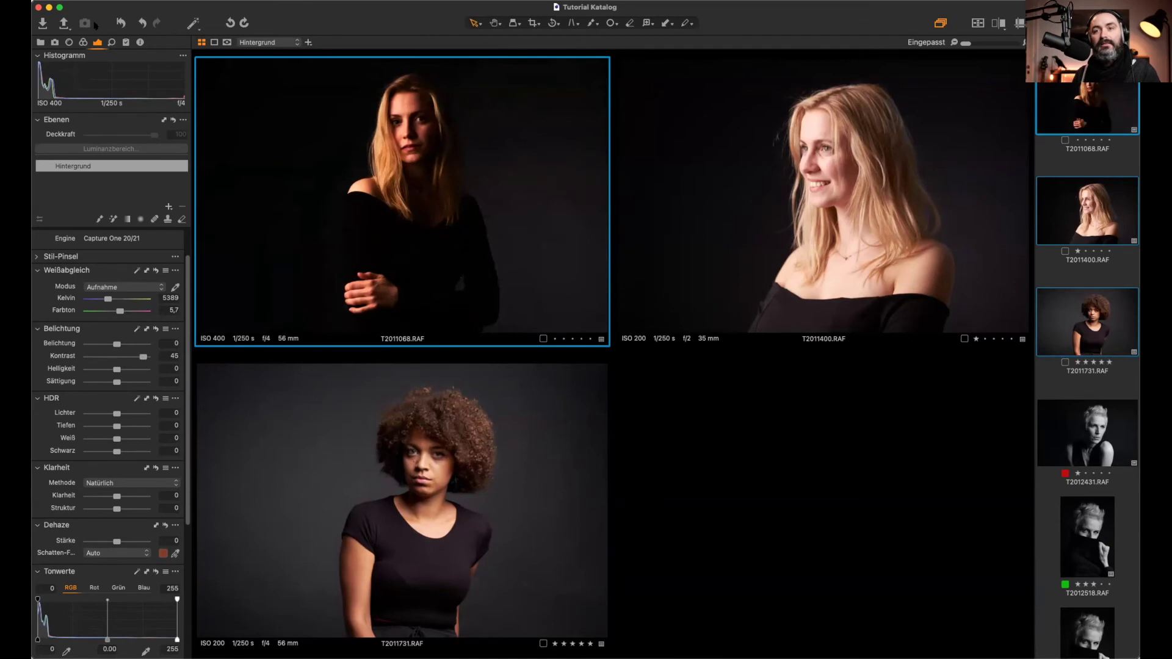
# Step: Turn off editing of all selected images and reset the contrast of T2011068.RAF to 0
pyautogui.click(230, 23)
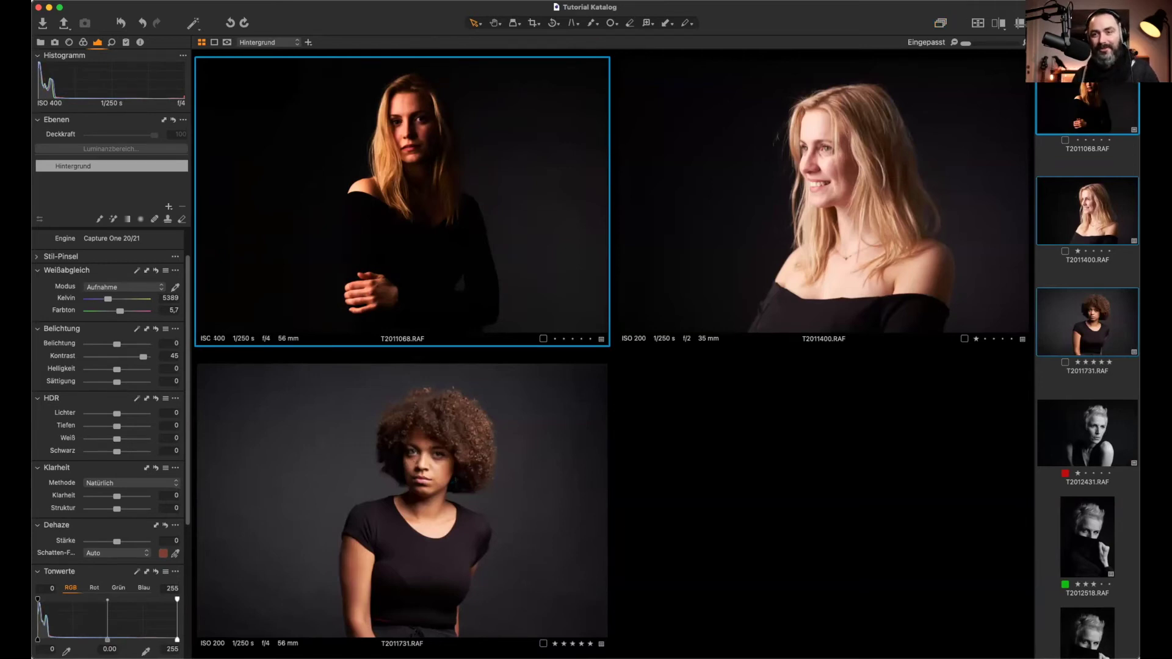
pyautogui.doubleClick(143, 357)
# Step: Set the exposure of T2011068.RAF to 0.96 and that of T2011400.RAF to -0.92
pyautogui.click(117, 345)
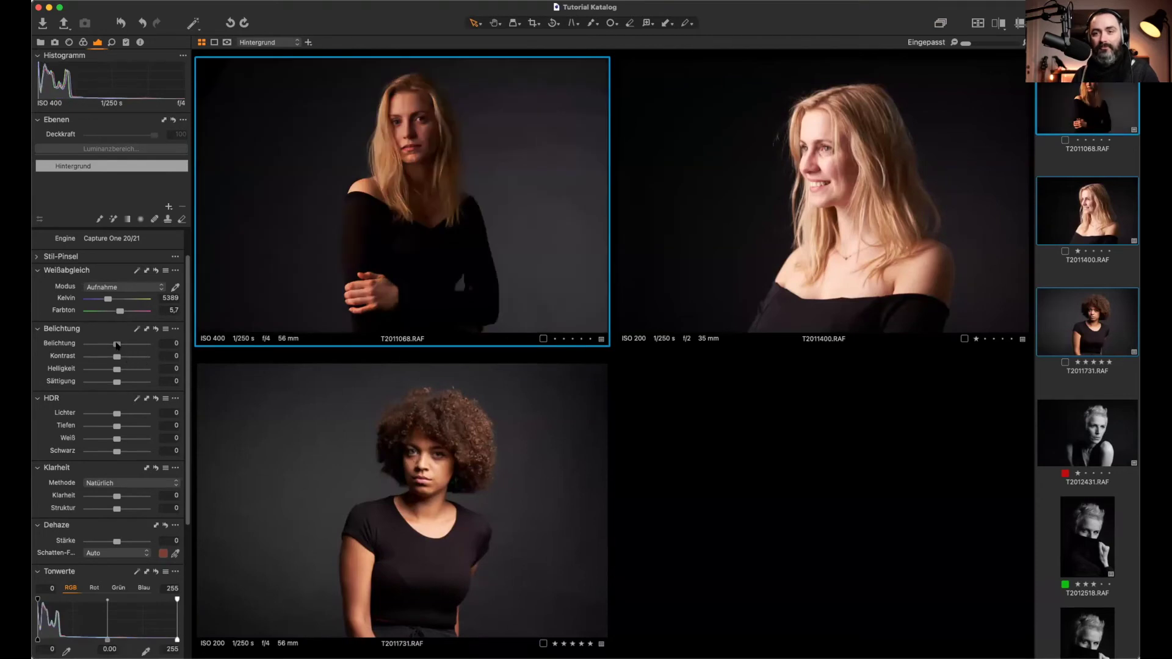
pyautogui.moveTo(117, 345); pyautogui.dragTo(123, 343)
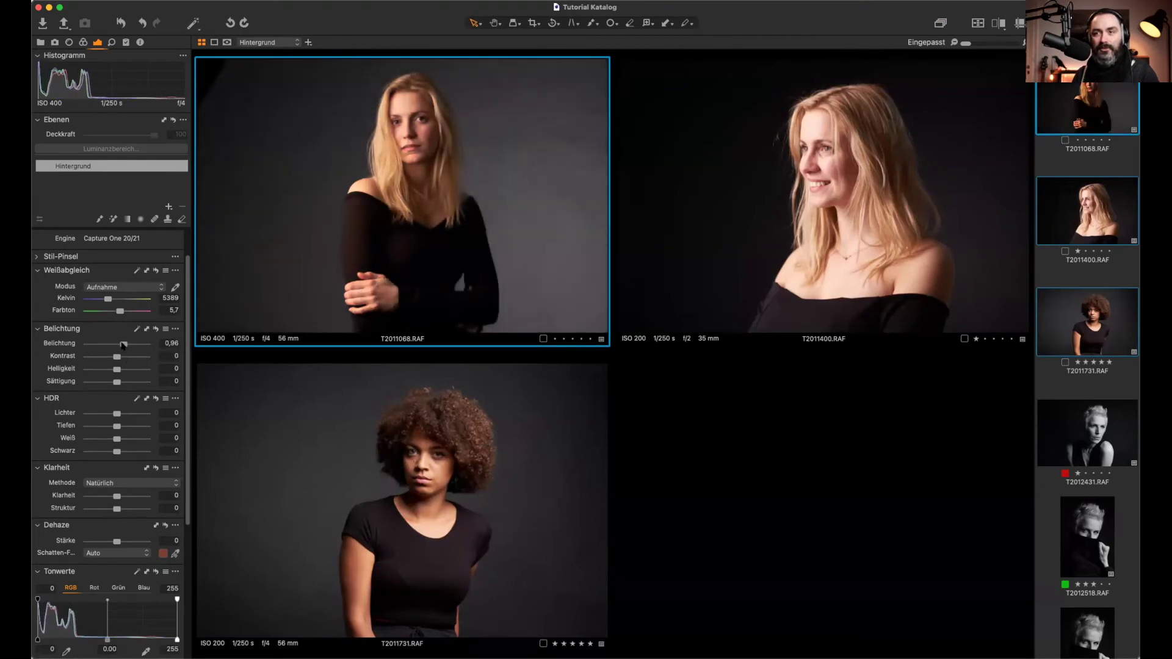
pyautogui.click(754, 210)
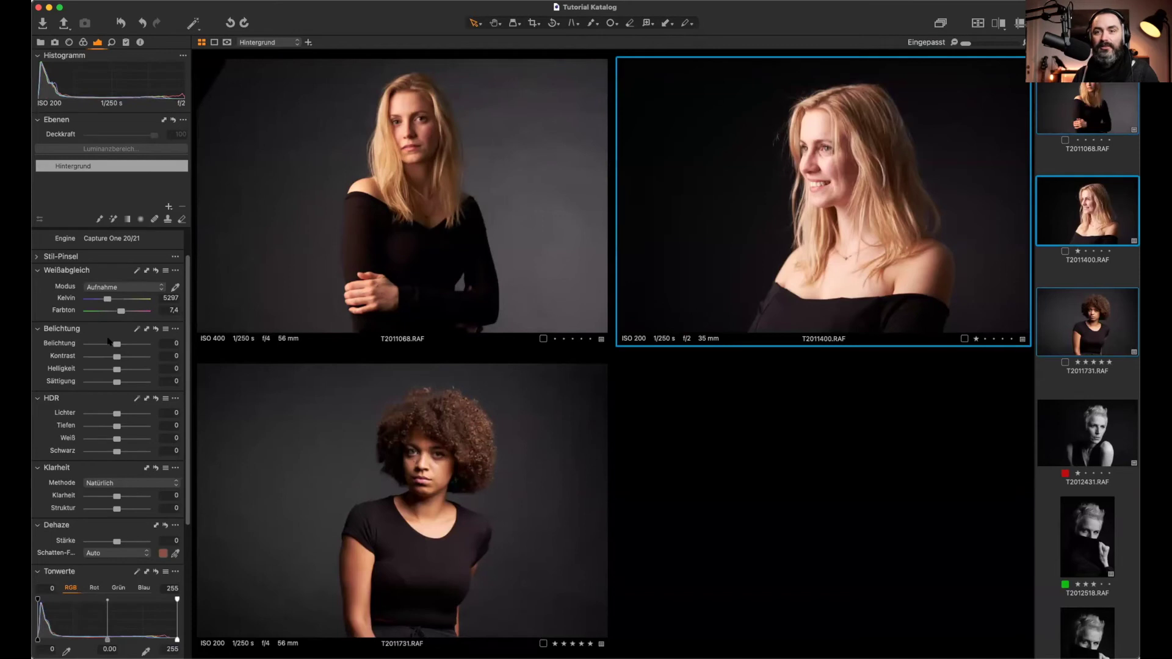
pyautogui.moveTo(114, 345); pyautogui.dragTo(111, 347)
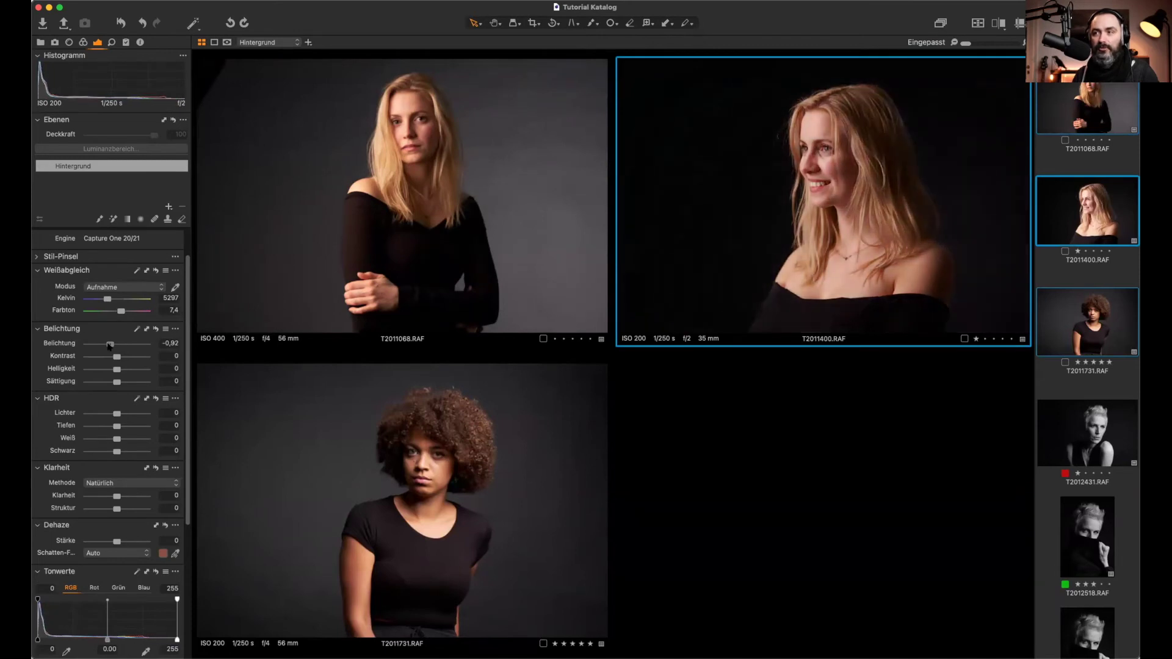
# Step: Switch the primary image to T2011731.RAF and back to T2011068.RAF to compare their individual exposure settings
pyautogui.click(521, 510)
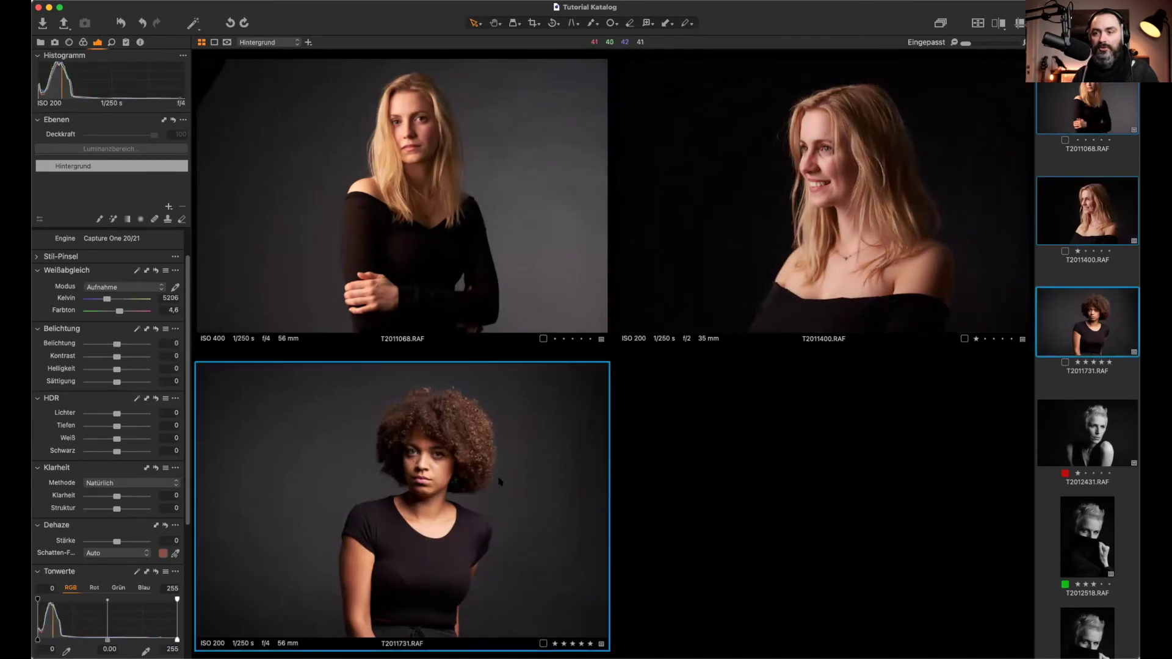
pyautogui.click(402, 201)
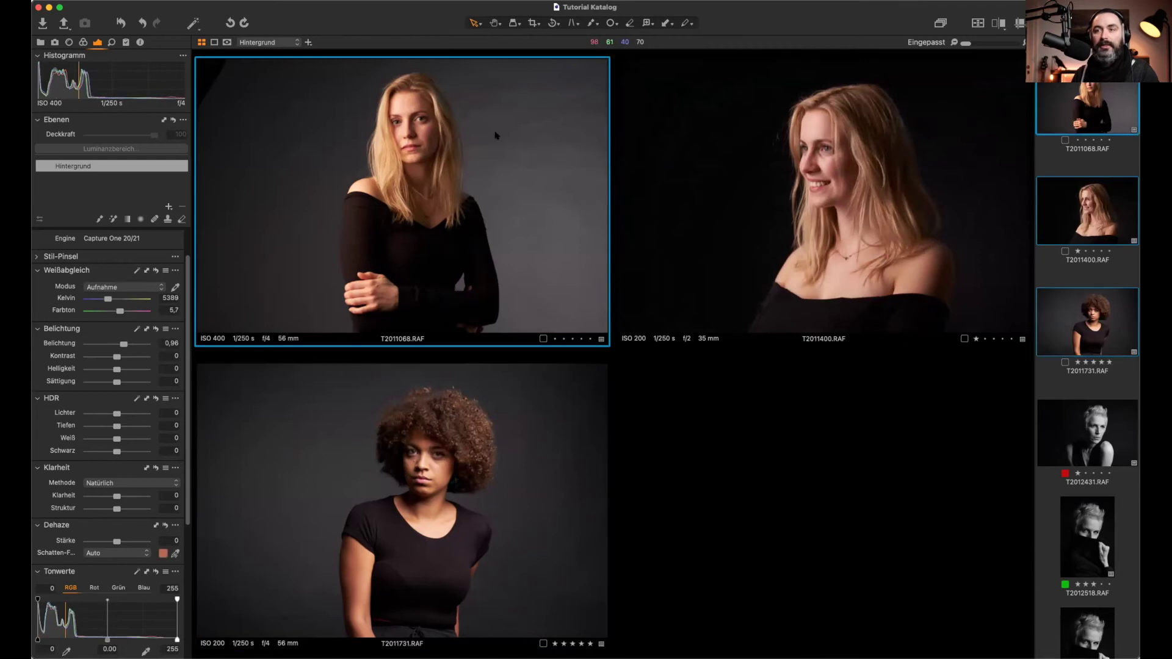
# Step: Show the styles and presets tools, clear the three-image selection and select only T2011731.RAF
pyautogui.click(126, 42)
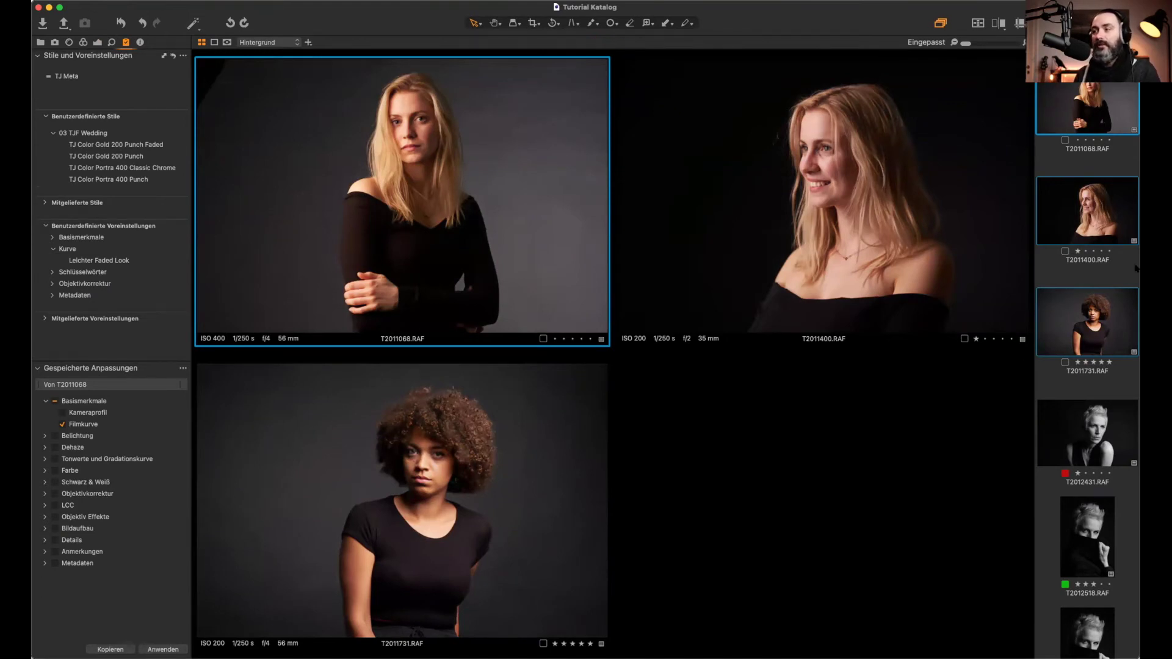
pyautogui.click(1066, 283)
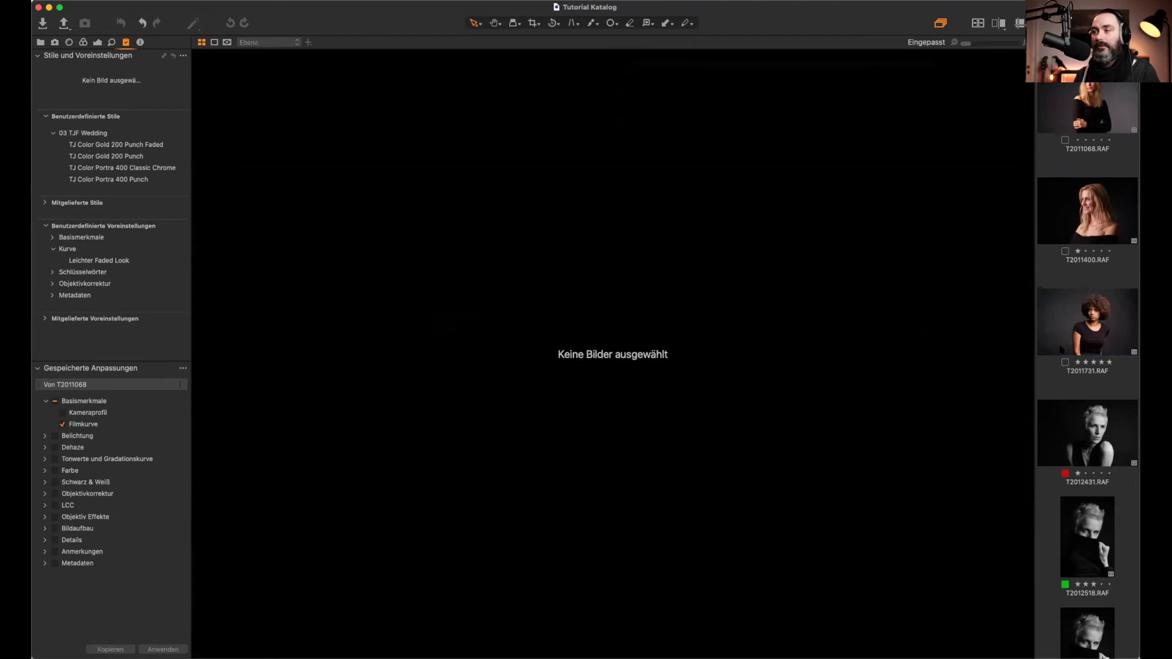
pyautogui.click(1087, 321)
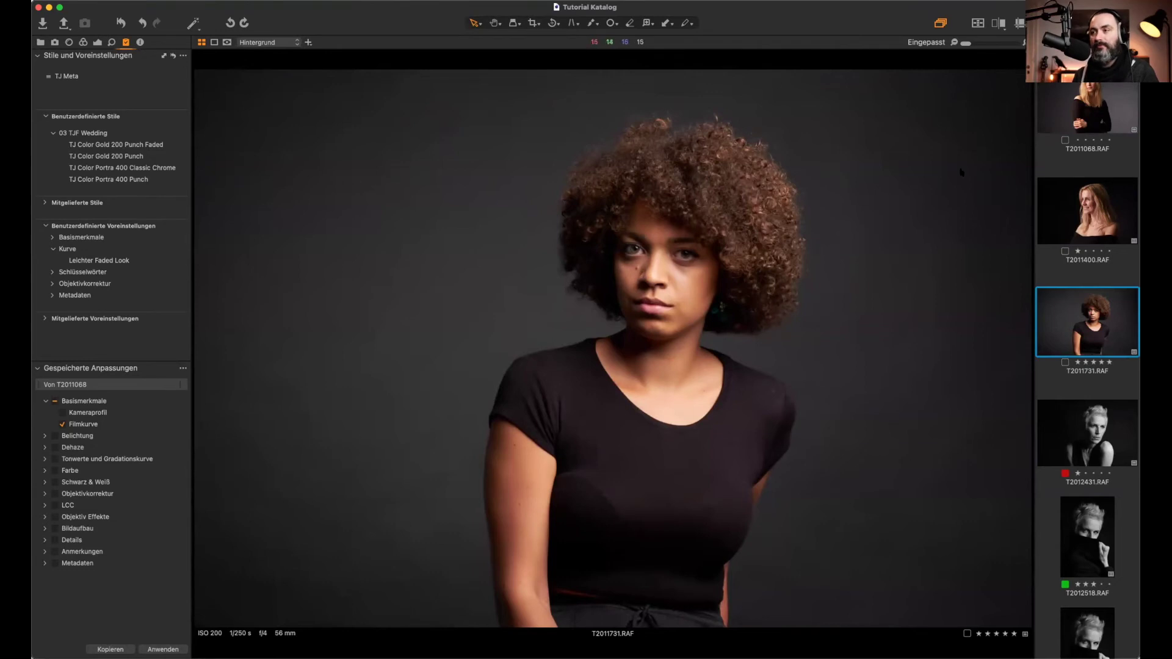
pyautogui.press('alt+super+v')
pyautogui.press('alt+super+v')
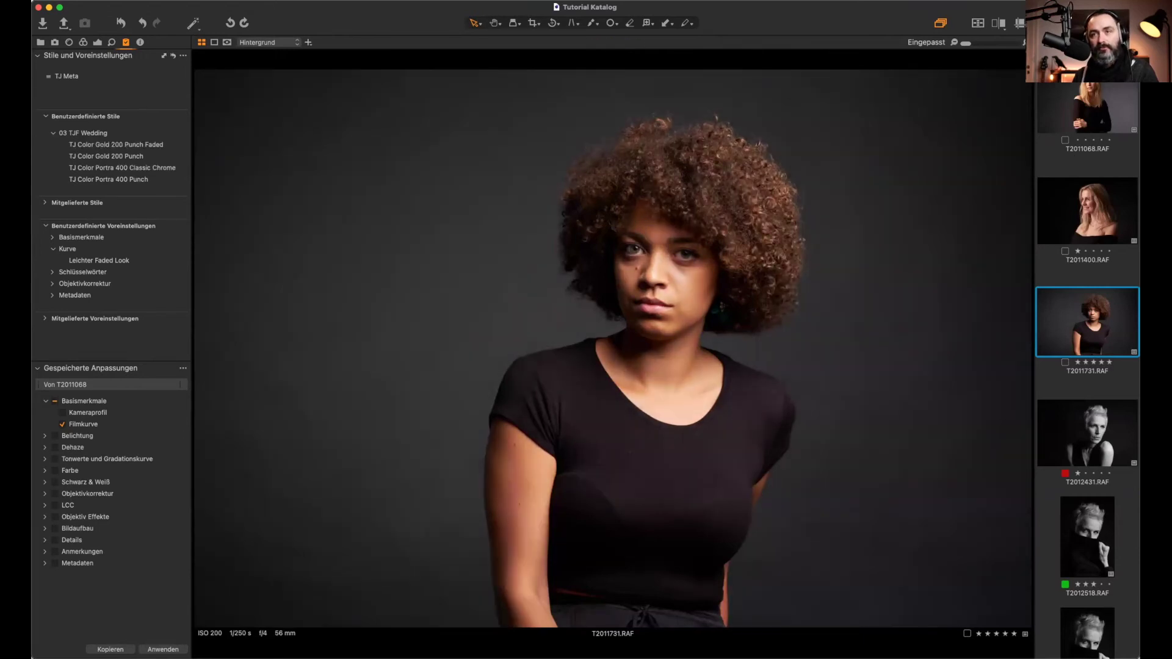
# Step: Open the keyboard shortcut editor and examine the Farbmarkierung shortcuts within the Anpassungen commands
pyautogui.click(183, 1)
pyautogui.click(232, 105)
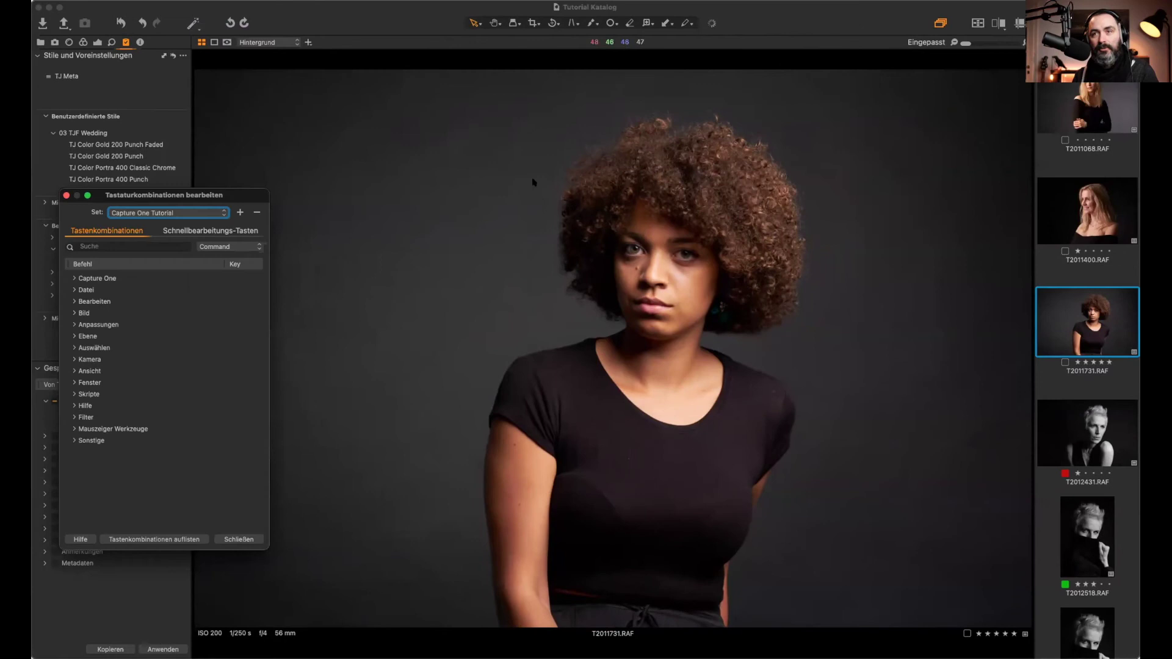
pyautogui.moveTo(135, 195); pyautogui.dragTo(375, 125)
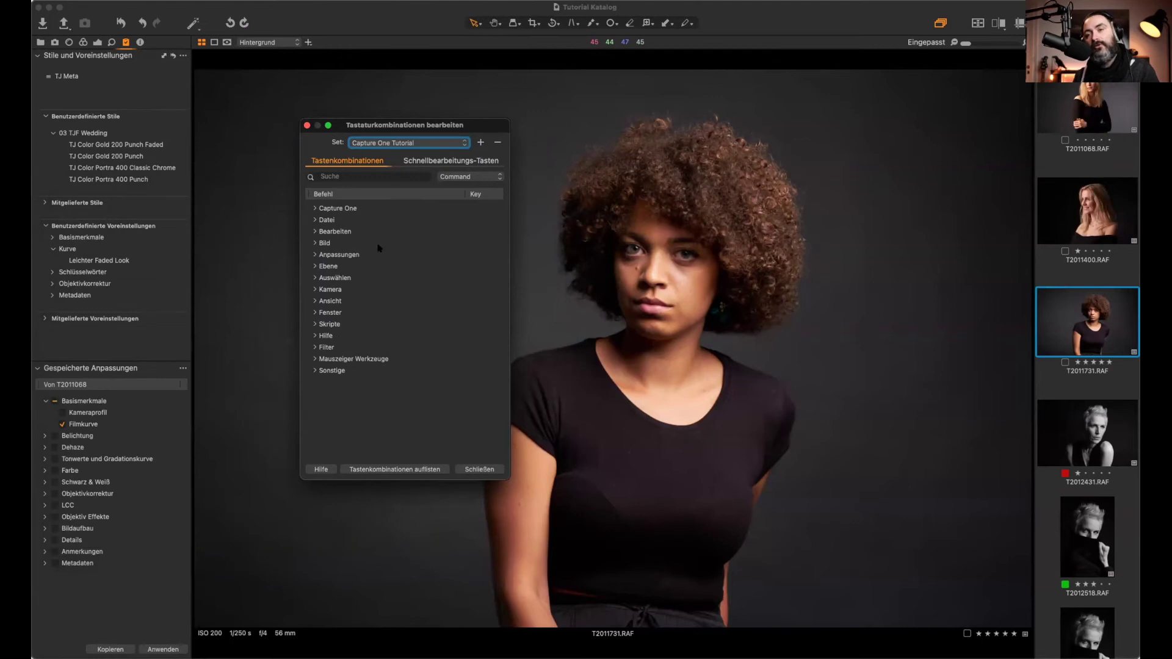
pyautogui.click(316, 312)
pyautogui.click(315, 312)
pyautogui.click(316, 256)
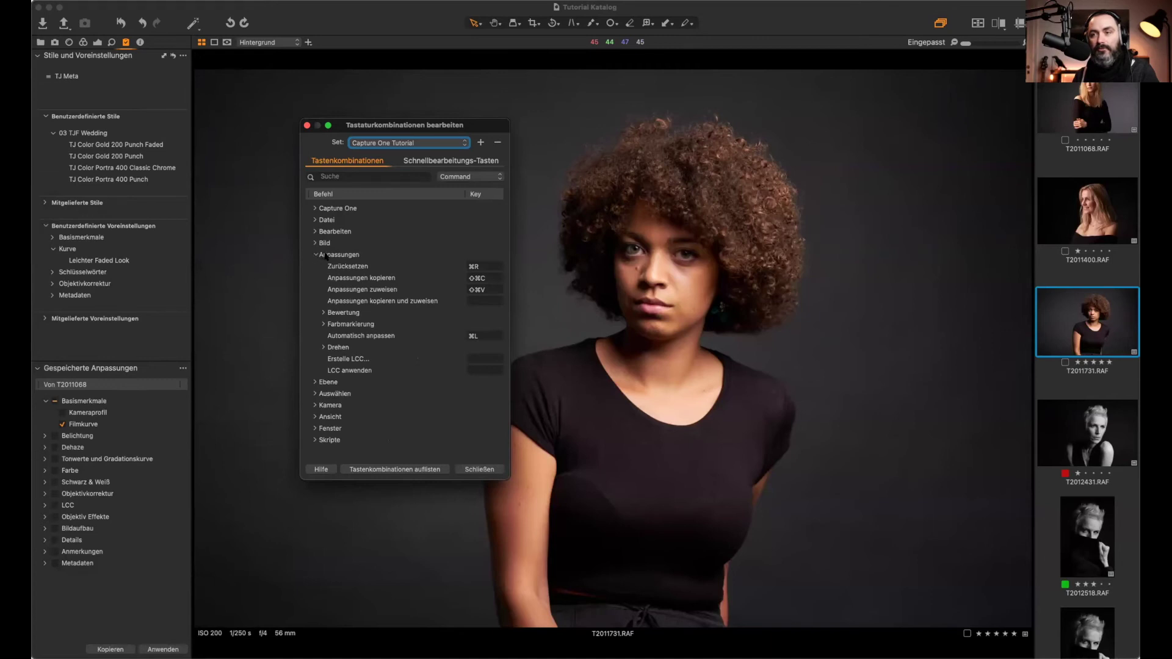
pyautogui.click(322, 325)
pyautogui.scroll(-5, 391, 342)
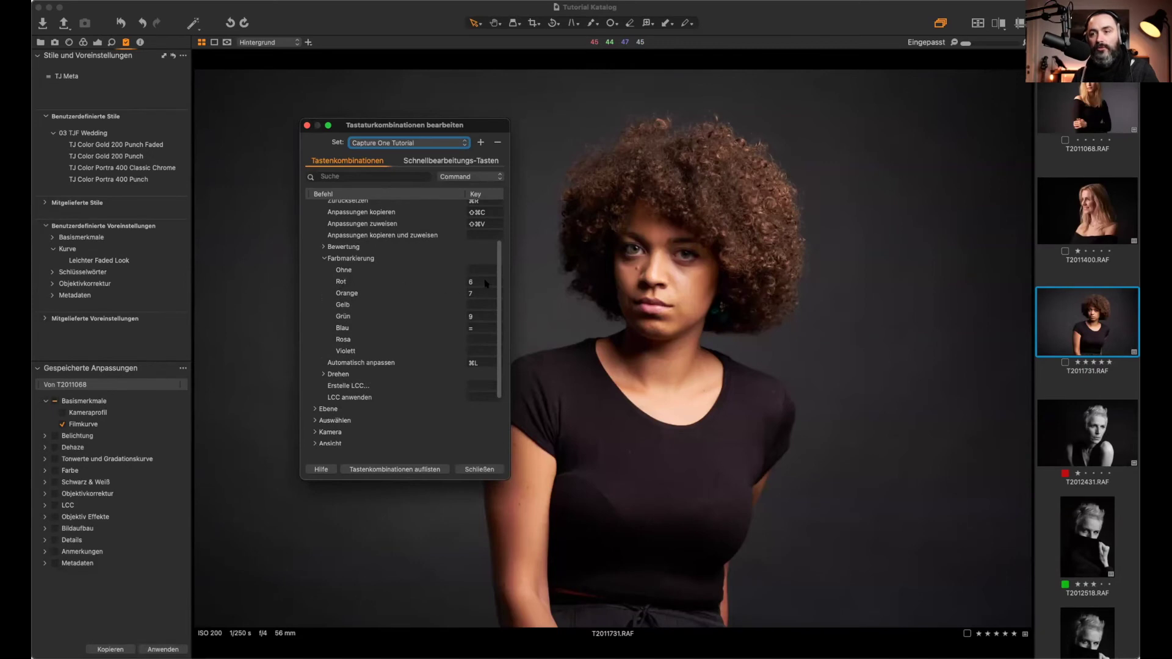
# Step: Leave the shortcut editor and give T2011731.RAF a three-star rating and a red colour tag
pyautogui.press('Escape')
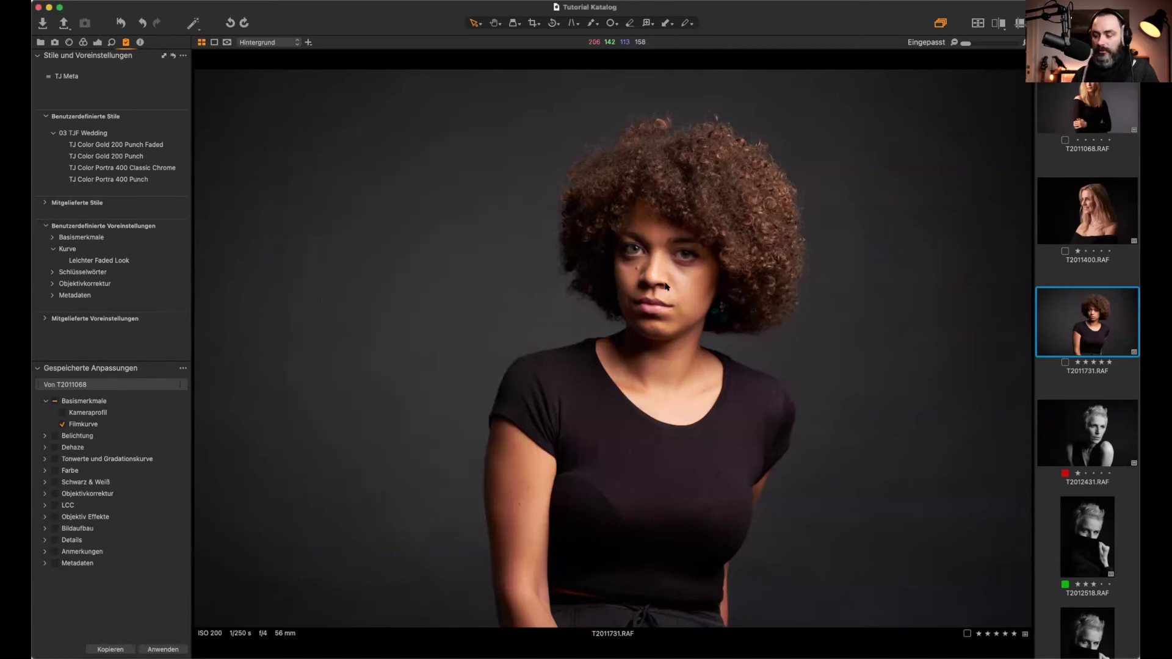
pyautogui.press('-')
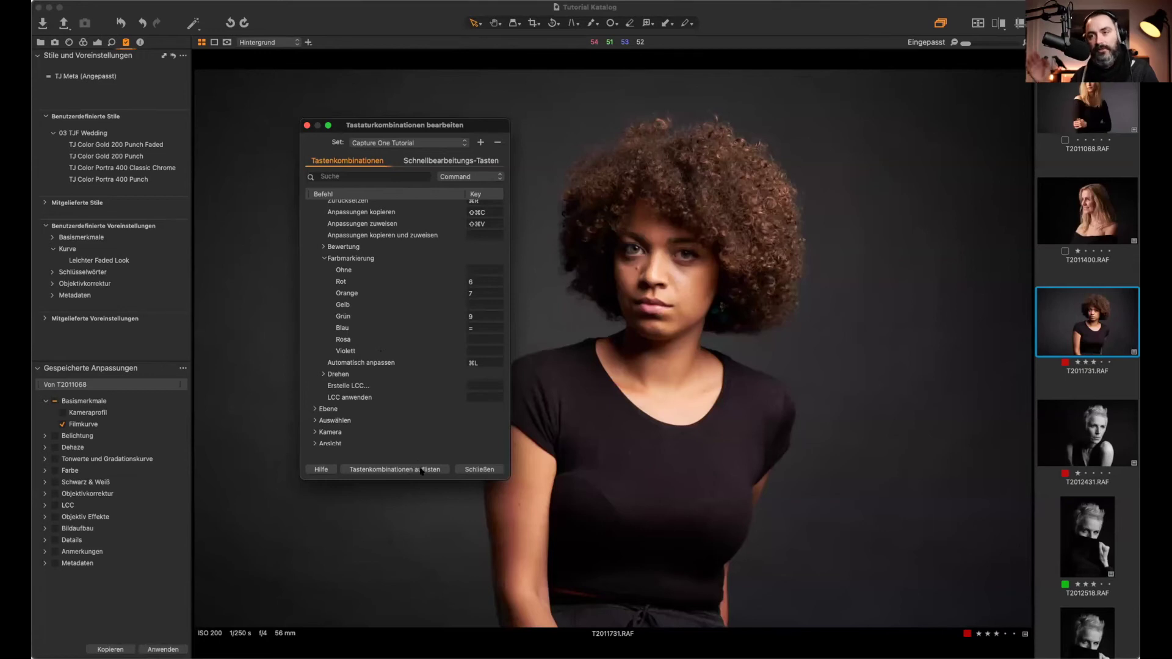
# Step: Examine the shortcuts assigned to the Bild and Ansicht commands in the shortcut editor
pyautogui.scroll(3, 406, 276)
pyautogui.scroll(2, 407, 276)
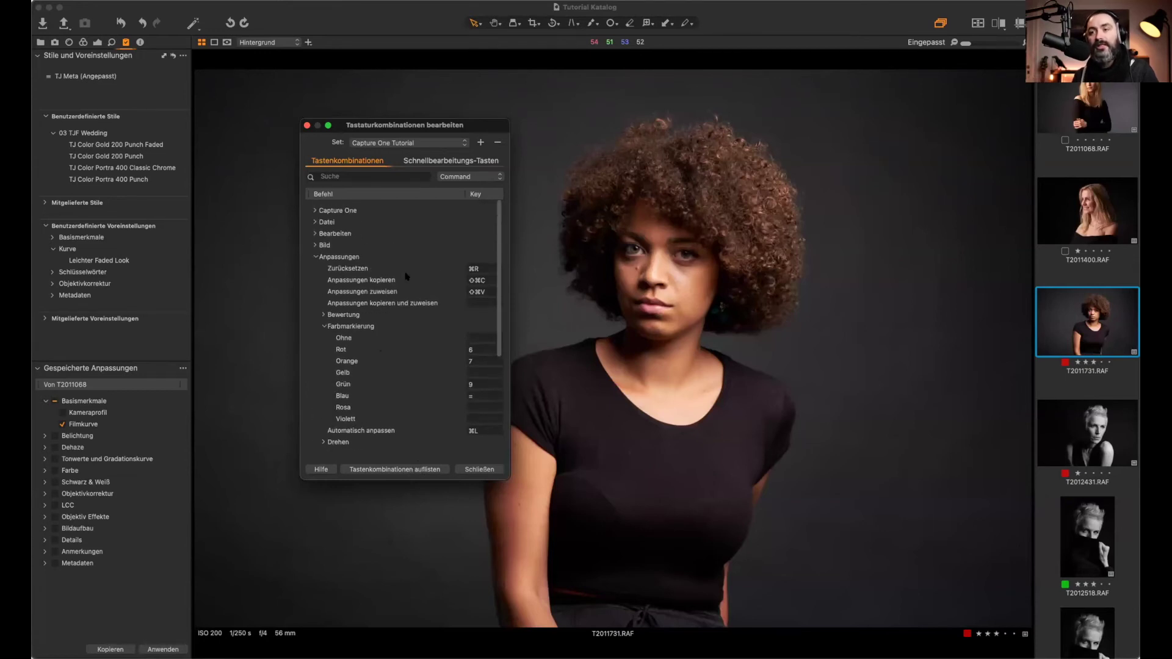
pyautogui.click(315, 243)
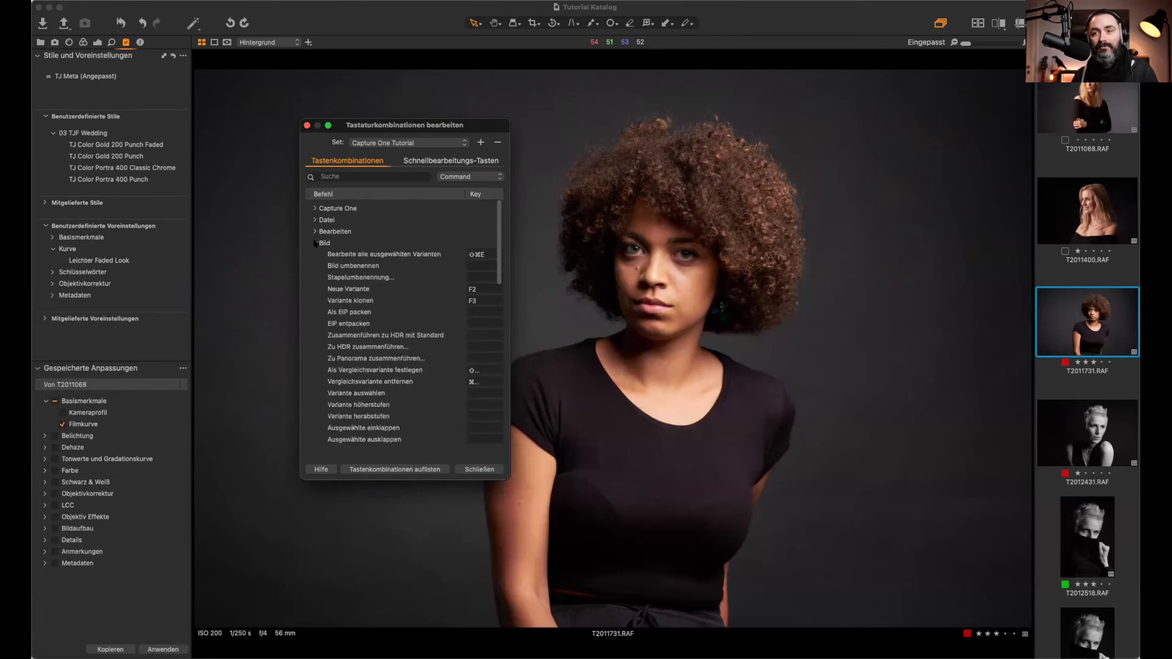
pyautogui.scroll(-2, 392, 312)
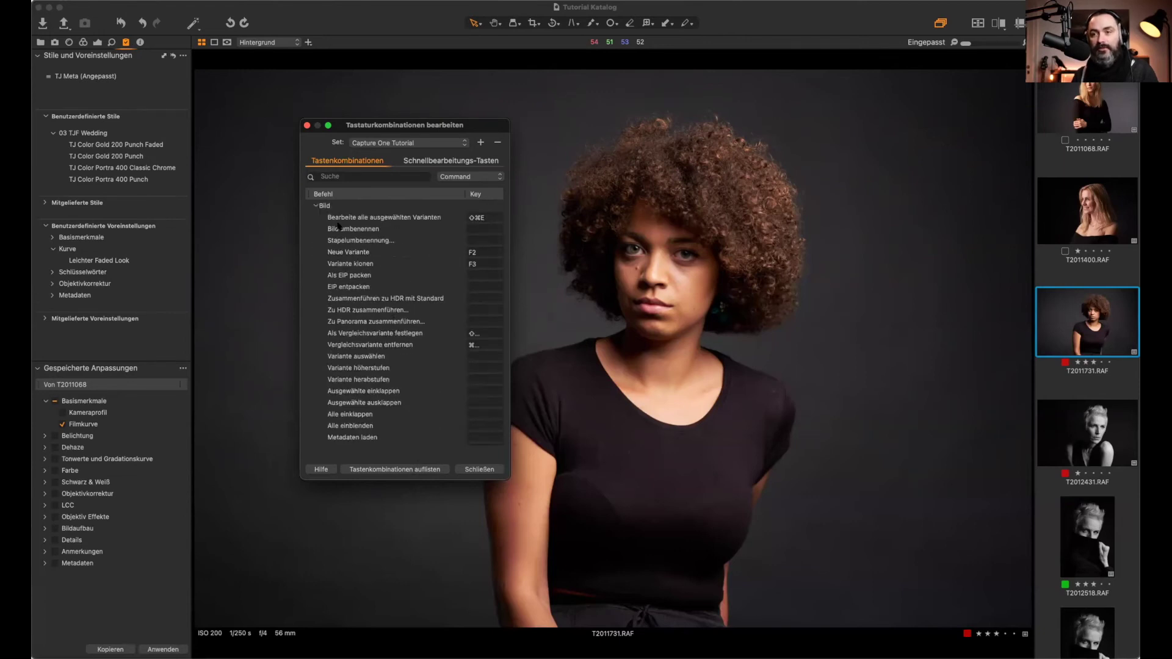
pyautogui.scroll(-5, 399, 322)
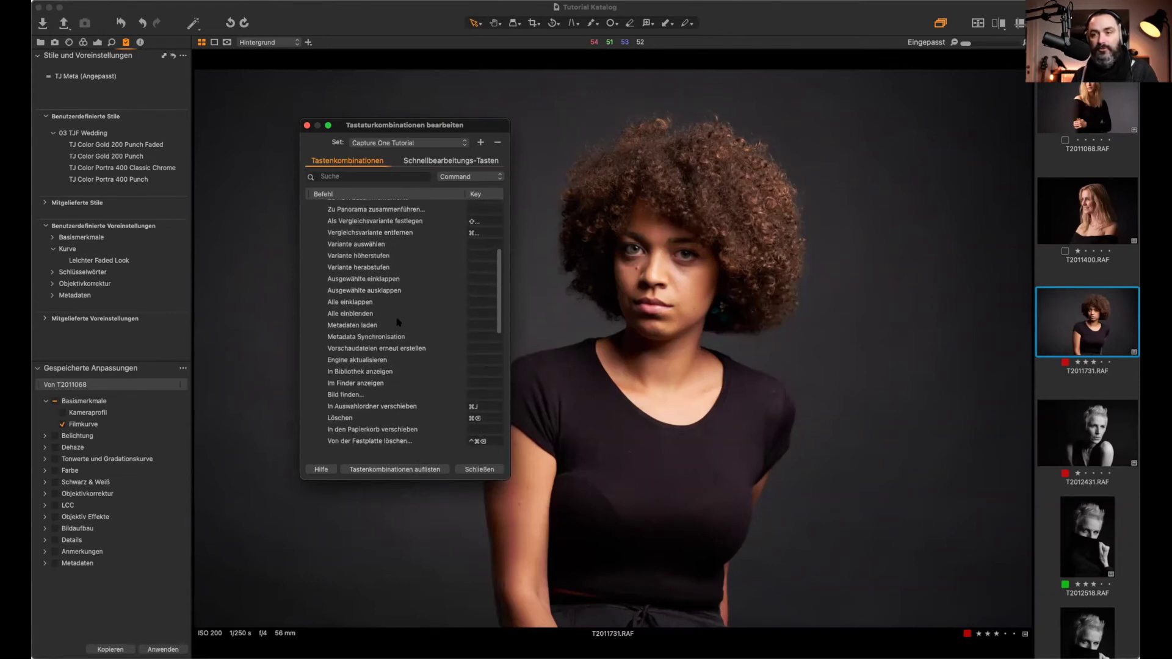
pyautogui.scroll(6, 397, 321)
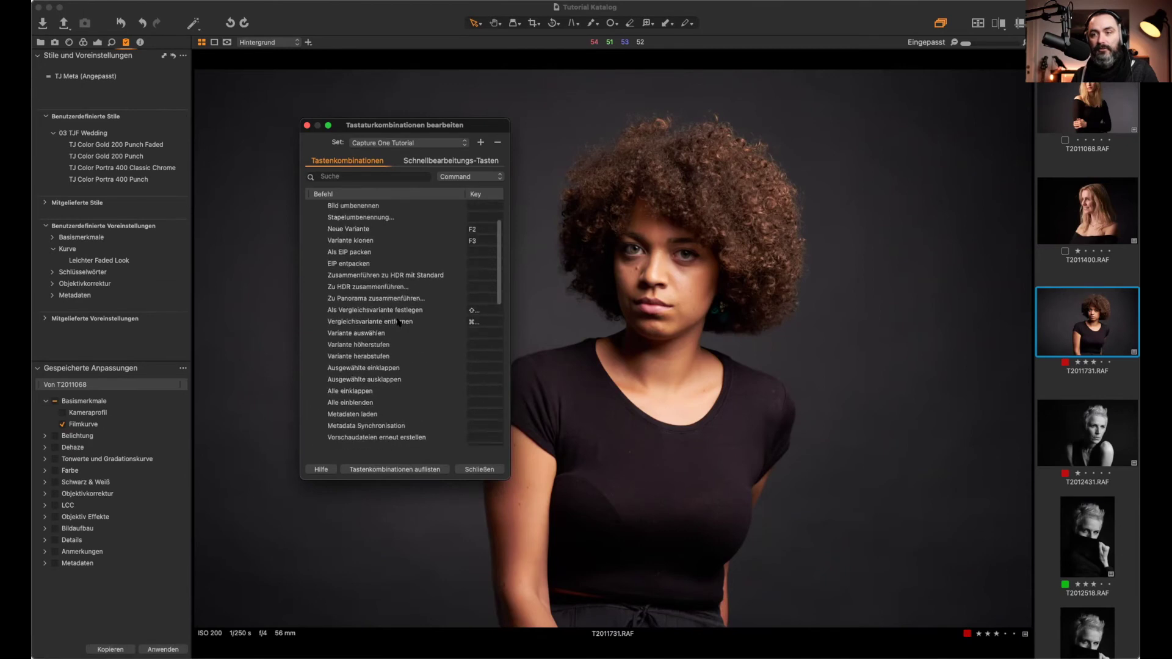
pyautogui.scroll(-10, 313, 242)
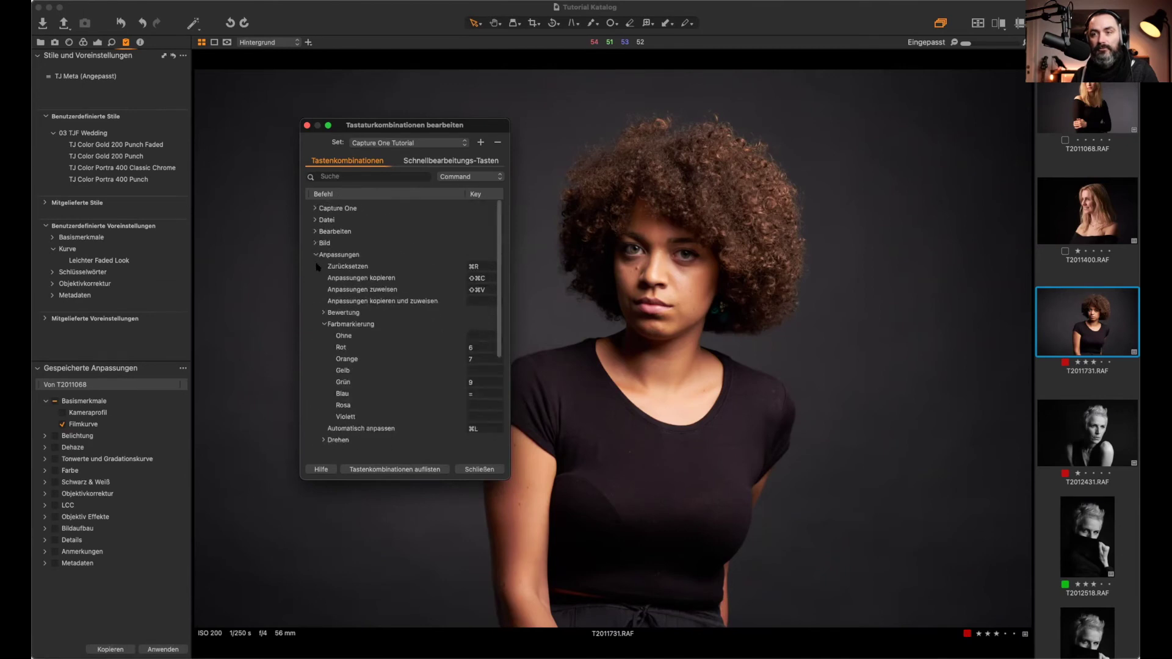
pyautogui.click(323, 367)
pyautogui.click(315, 367)
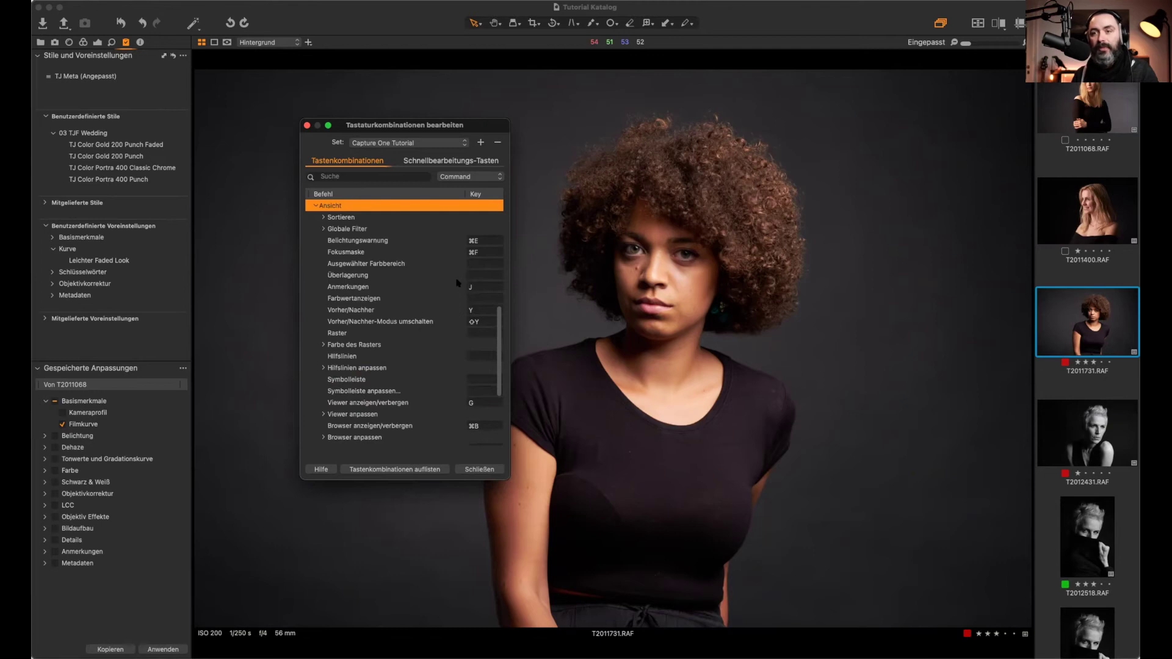
pyautogui.scroll(-6, 448, 388)
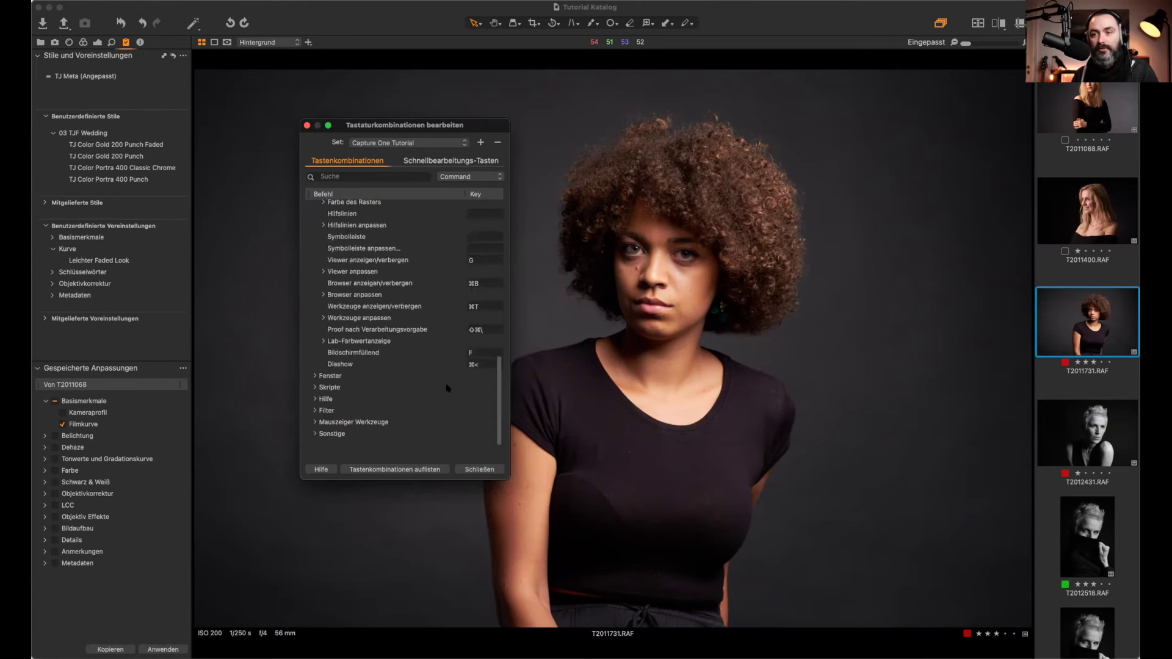
pyautogui.scroll(3, 447, 388)
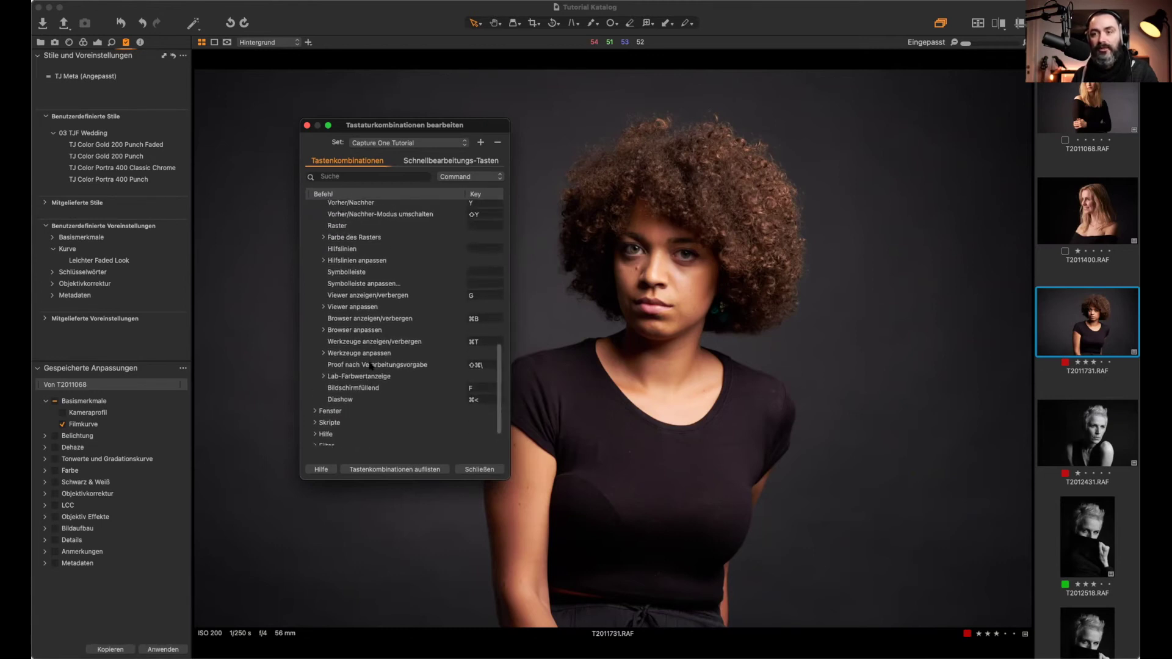
pyautogui.scroll(10, 406, 388)
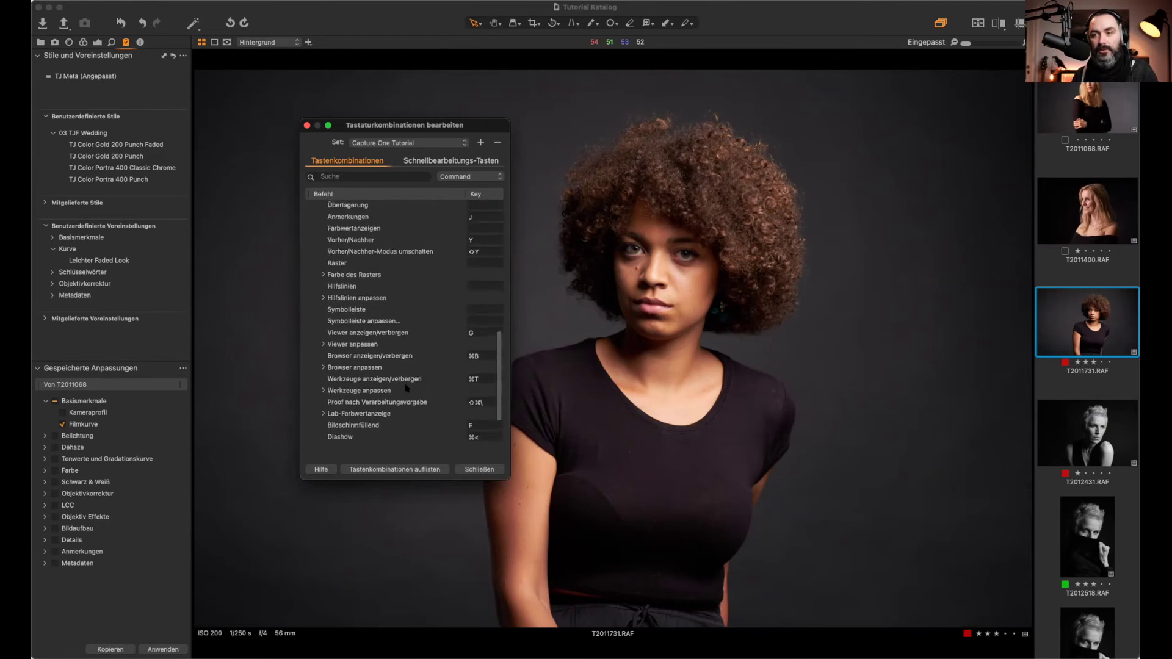
# Step: Assign the shortcut ⇧⌘# to the Variante klonen command in the Bild category
pyautogui.click(316, 260)
pyautogui.click(315, 248)
pyautogui.scroll(-2, 391, 275)
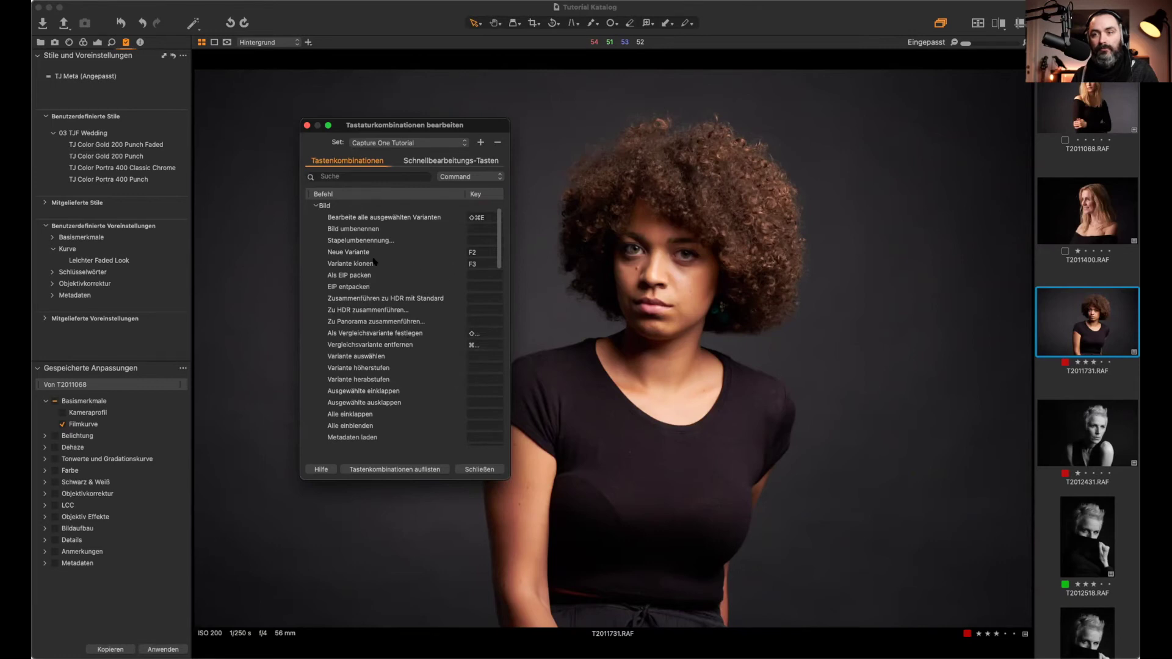
pyautogui.click(463, 262)
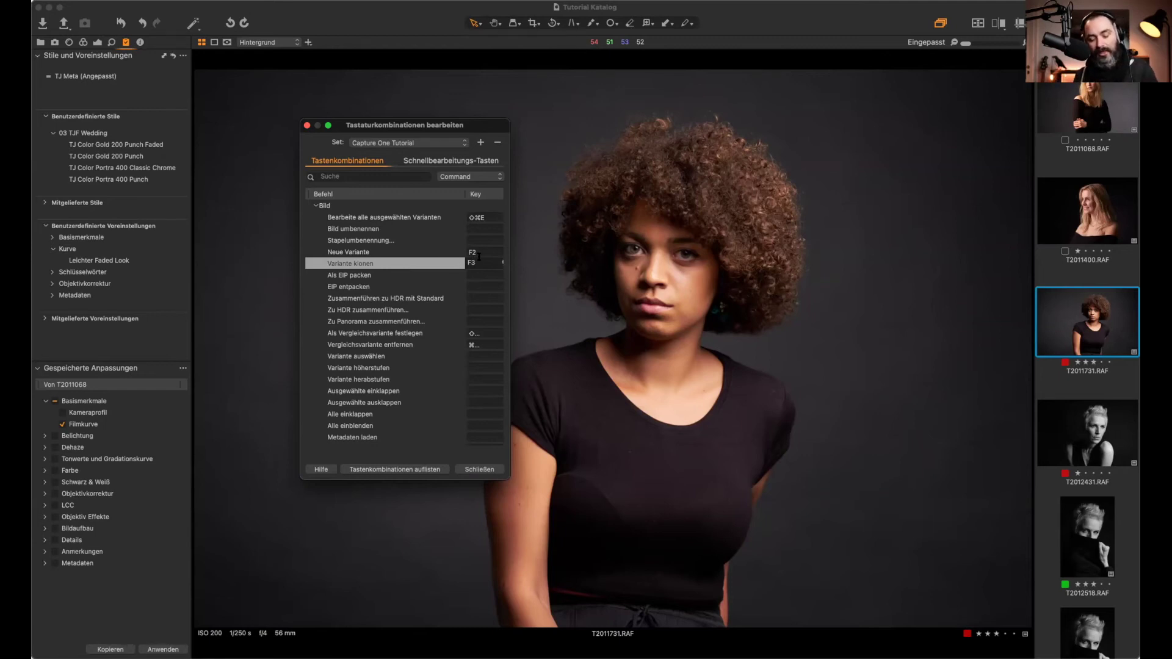
pyautogui.press('shift+super+numbersign')
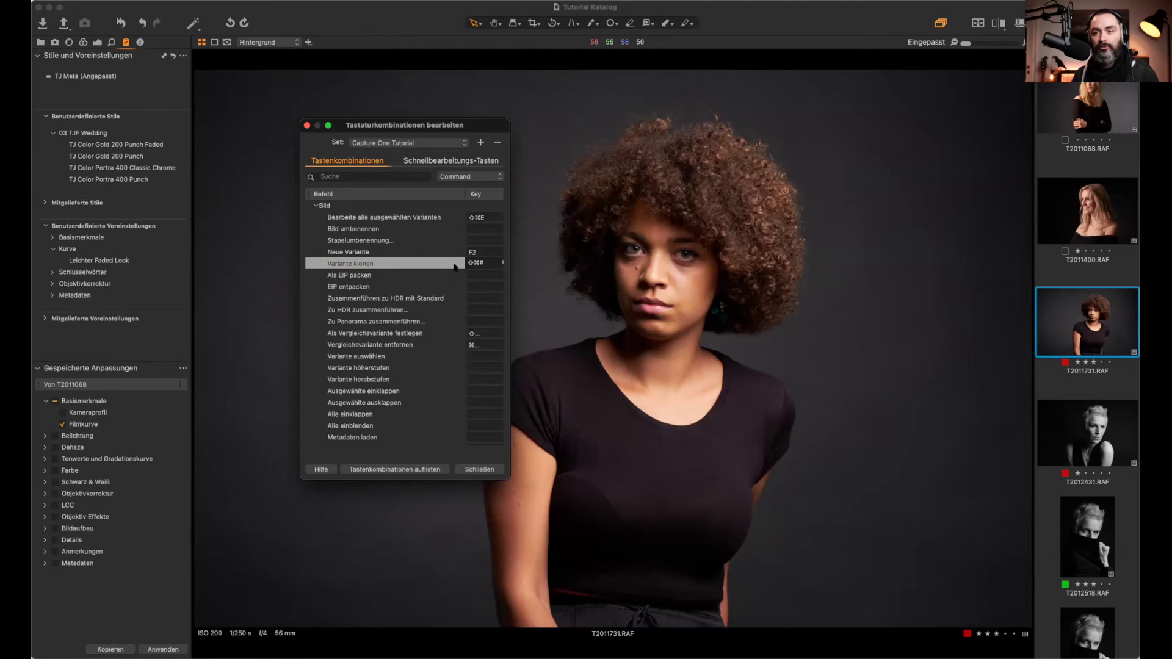
# Step: Assign the shortcut ⇧⌘U to the Bild umbenennen command in the Bild category
pyautogui.scroll(2, 479, 264)
pyautogui.click(478, 261)
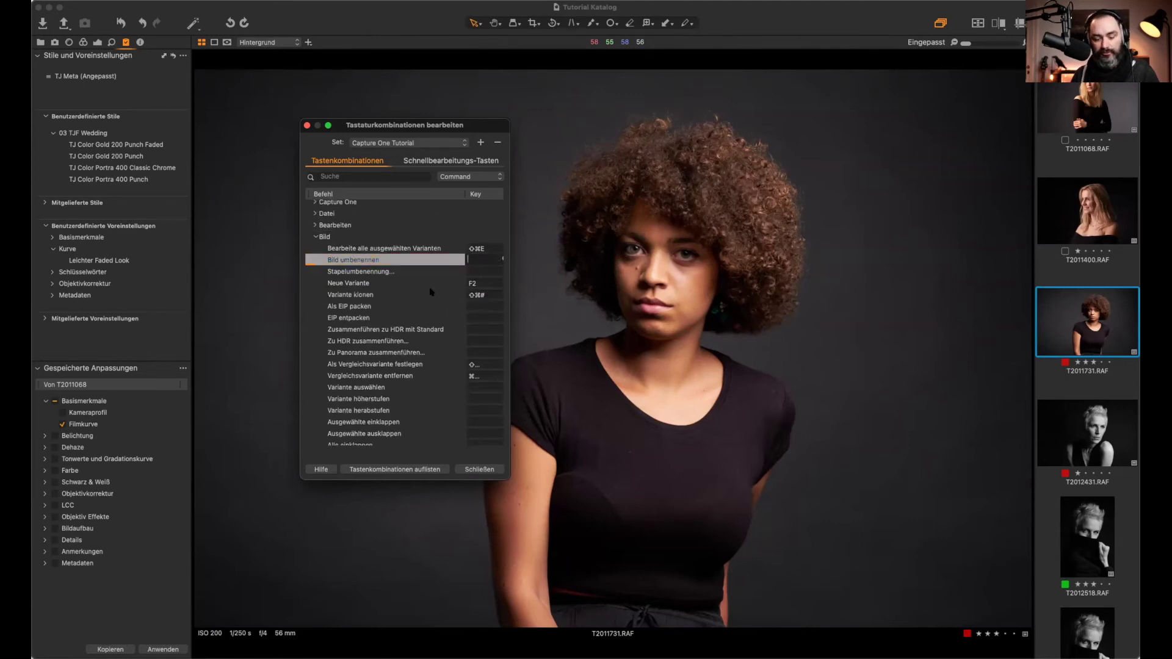
pyautogui.press('super+shift+u')
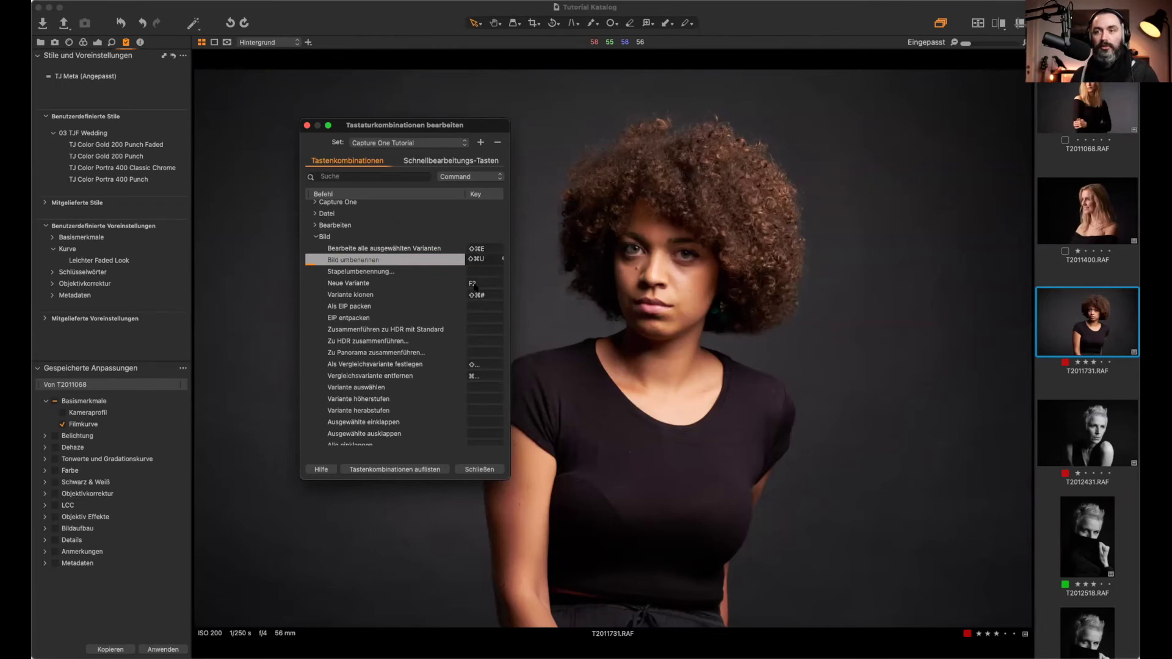
# Step: Close the shortcut editor, select T2011400.RAF and rename it with the model's first name followed by 1
pyautogui.press('Escape')
pyautogui.press('Up')
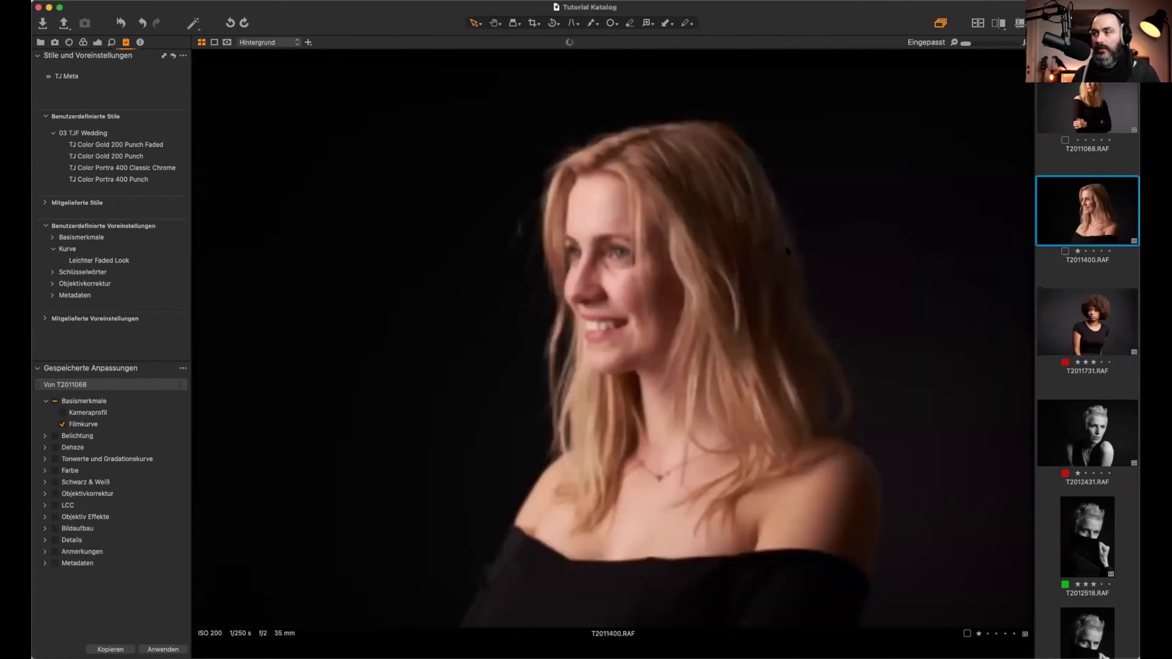
pyautogui.press('super+shift+u')
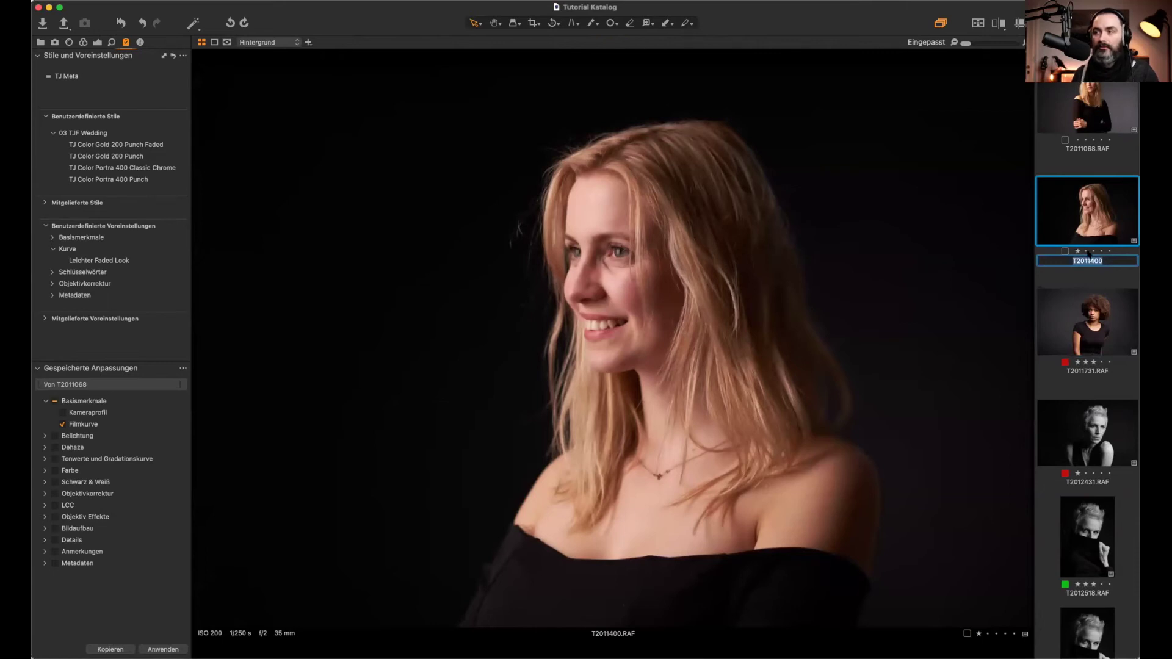
pyautogui.write('Nathalie 1')
pyautogui.press('Return')
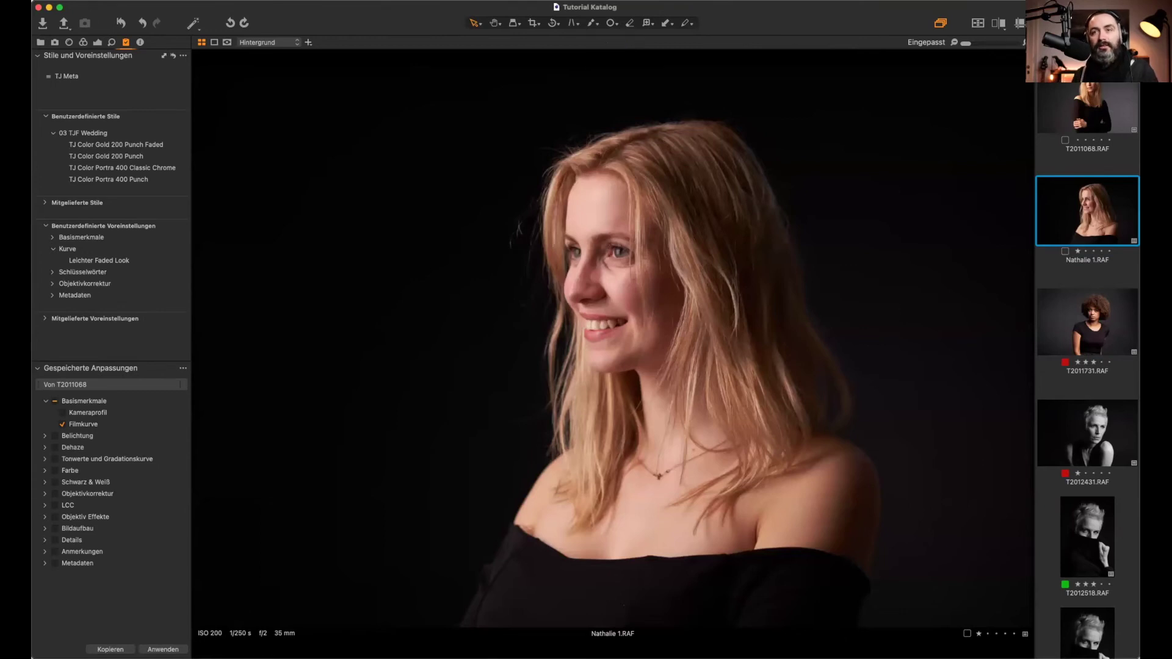
# Step: Reopen the shortcut editor, examine the Schnellbearbeitungs-Tasten assignments and close it again
pyautogui.click(201, 1)
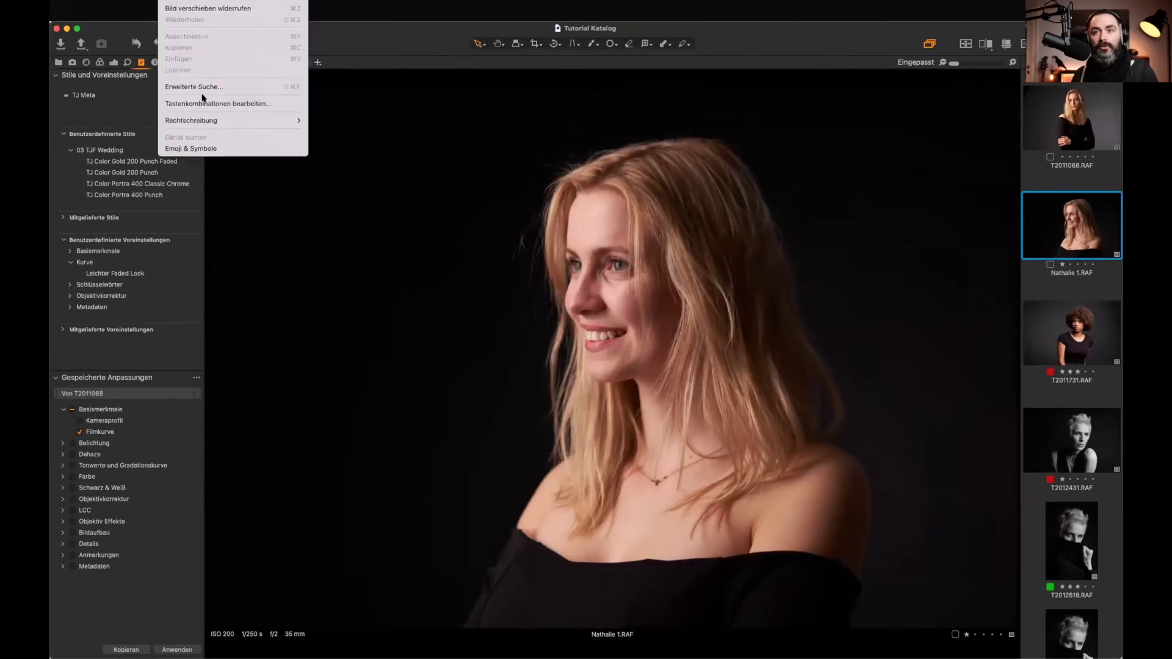
pyautogui.click(209, 101)
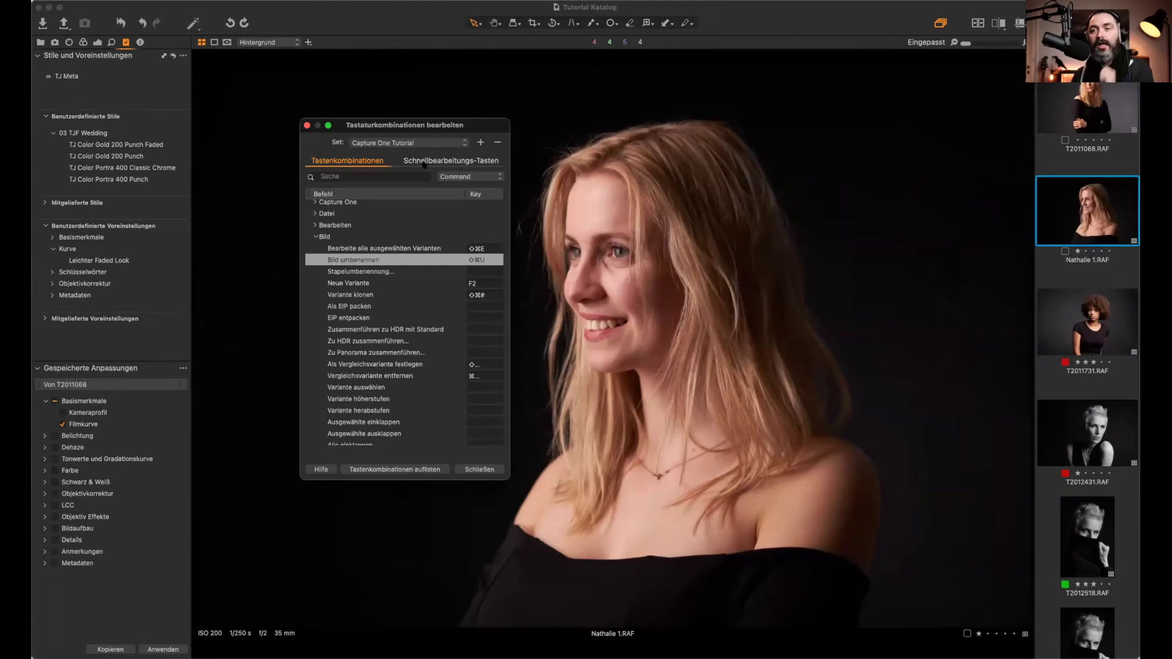
pyautogui.click(424, 162)
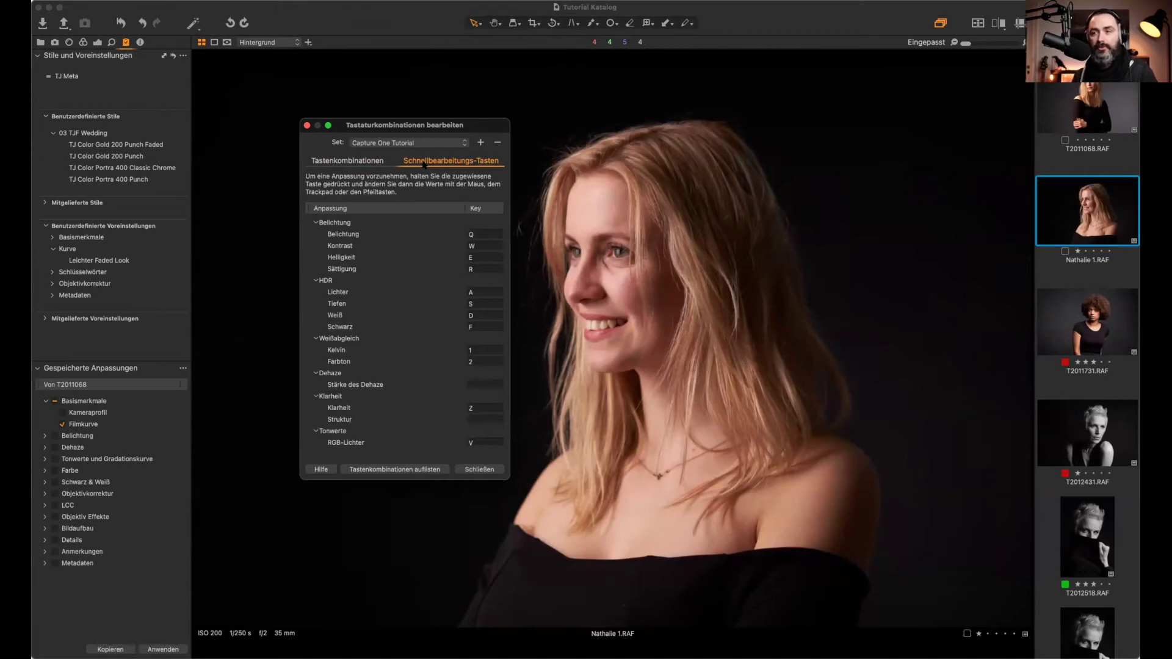
pyautogui.click(307, 126)
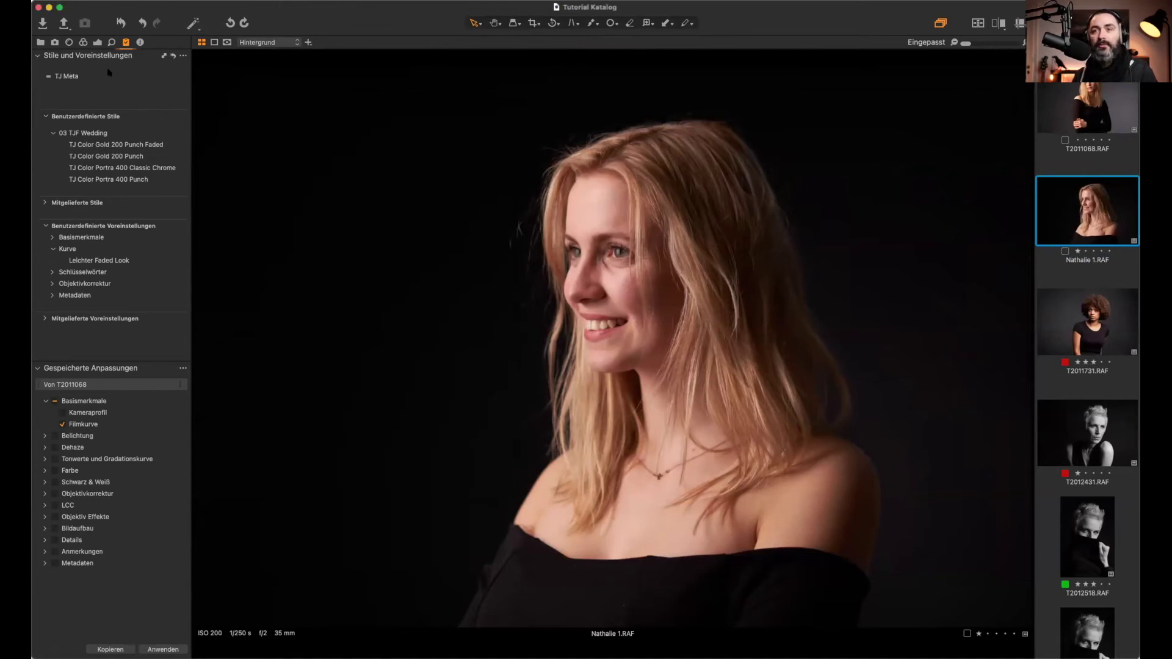
# Step: Open the Windsurfer Kapstadt album, select the four images from X1006455 to X1006562 and display them together in the viewer
pyautogui.click(40, 43)
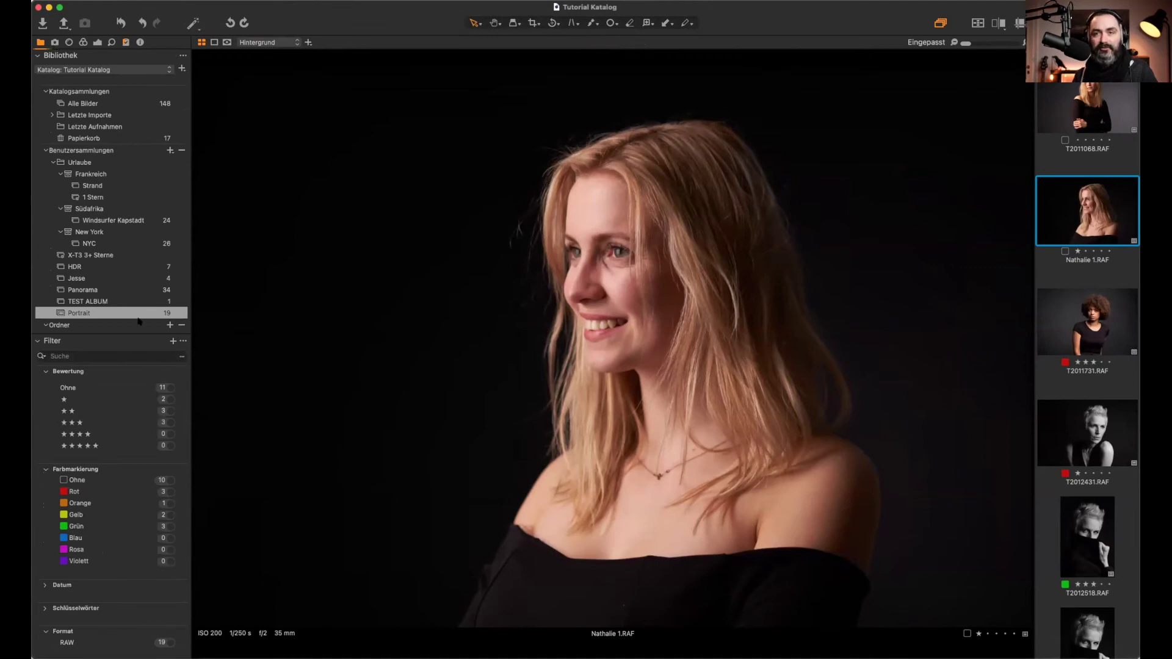
pyautogui.click(97, 221)
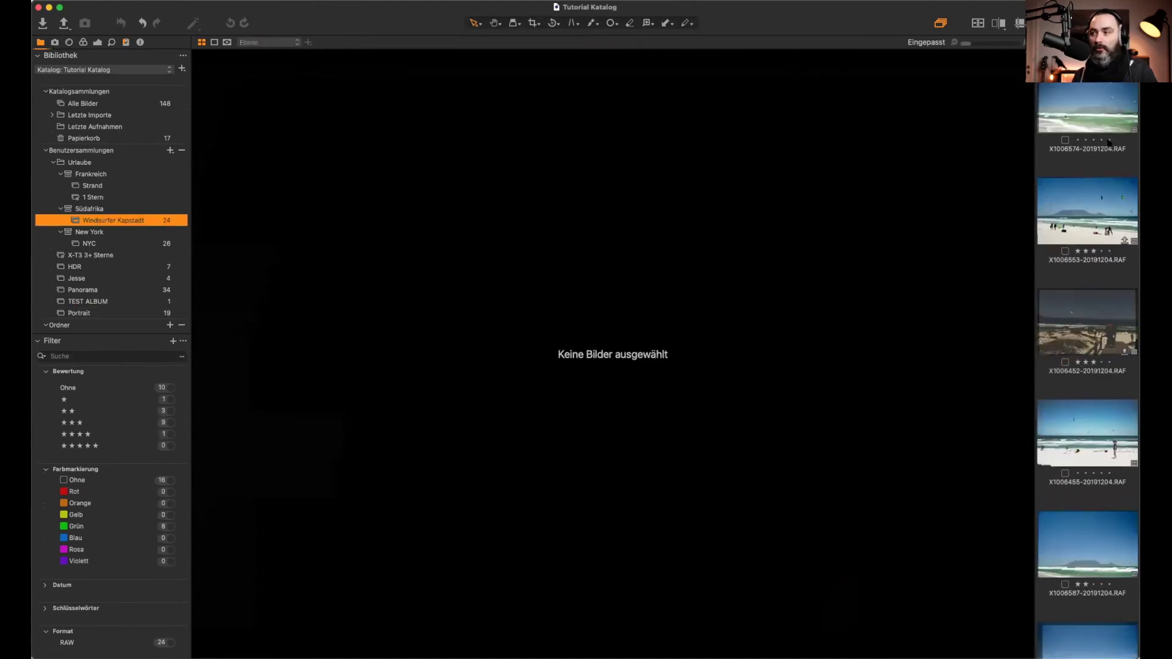
pyautogui.press('super+alt+n')
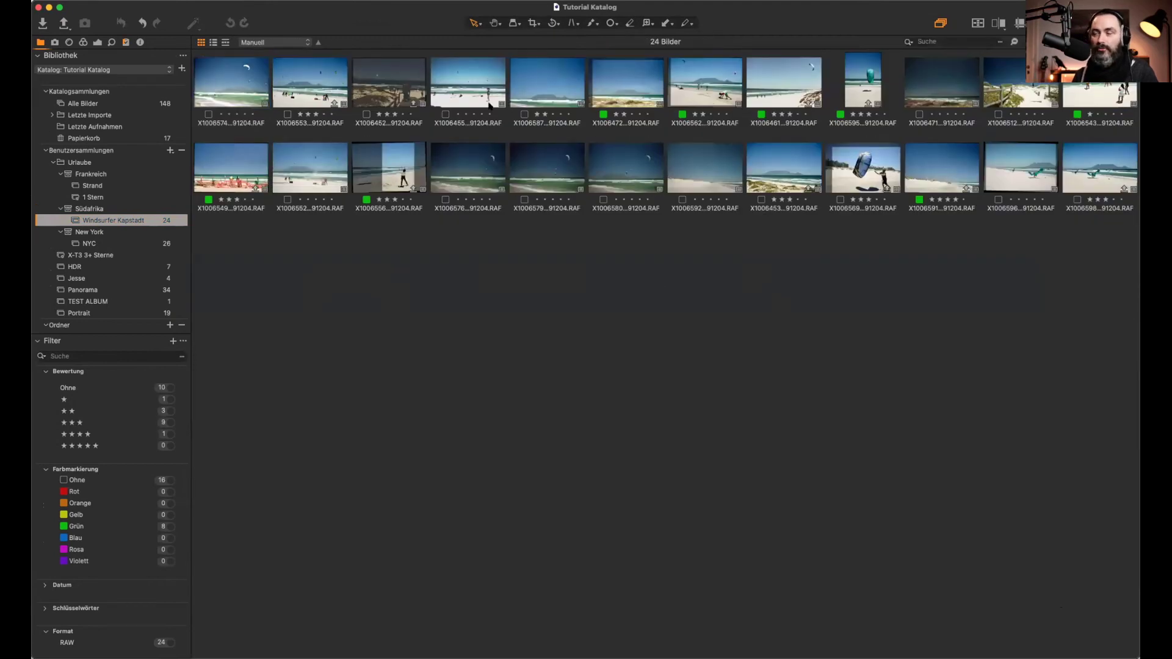
pyautogui.click(499, 85)
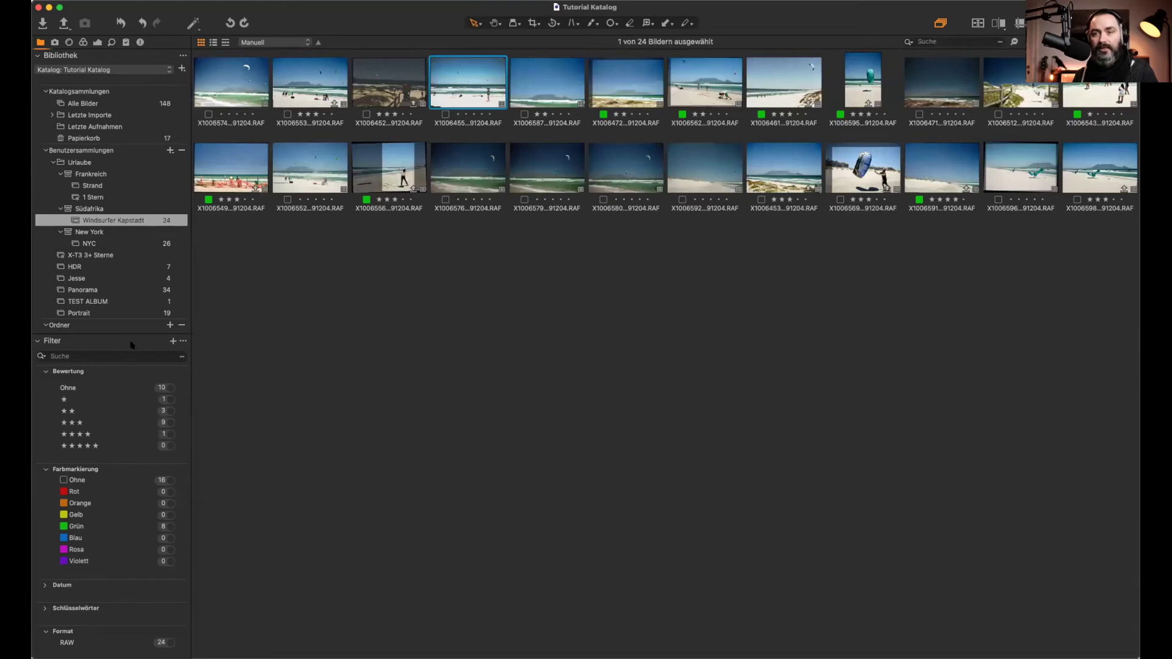
pyautogui.keyDown('shift'); pyautogui.click(704, 85); pyautogui.keyUp('shift')
pyautogui.press('super+alt+v')
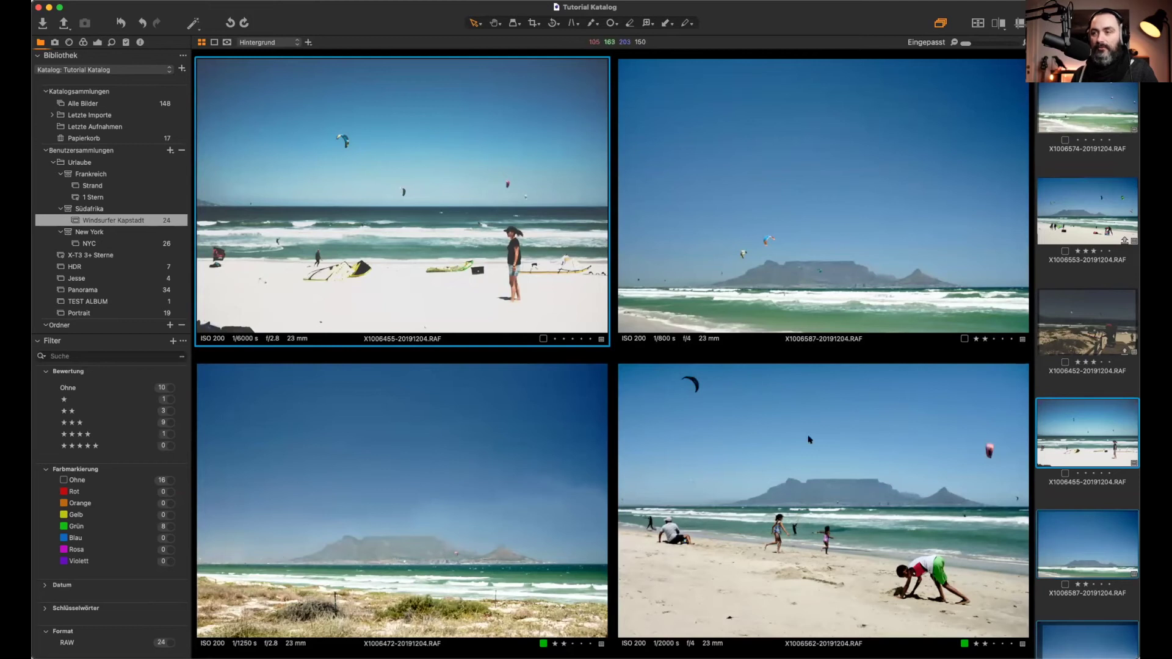
# Step: Look through the colour and detail tools and bring up the exposure tools for the four images
pyautogui.click(83, 42)
pyautogui.click(98, 42)
pyautogui.click(111, 42)
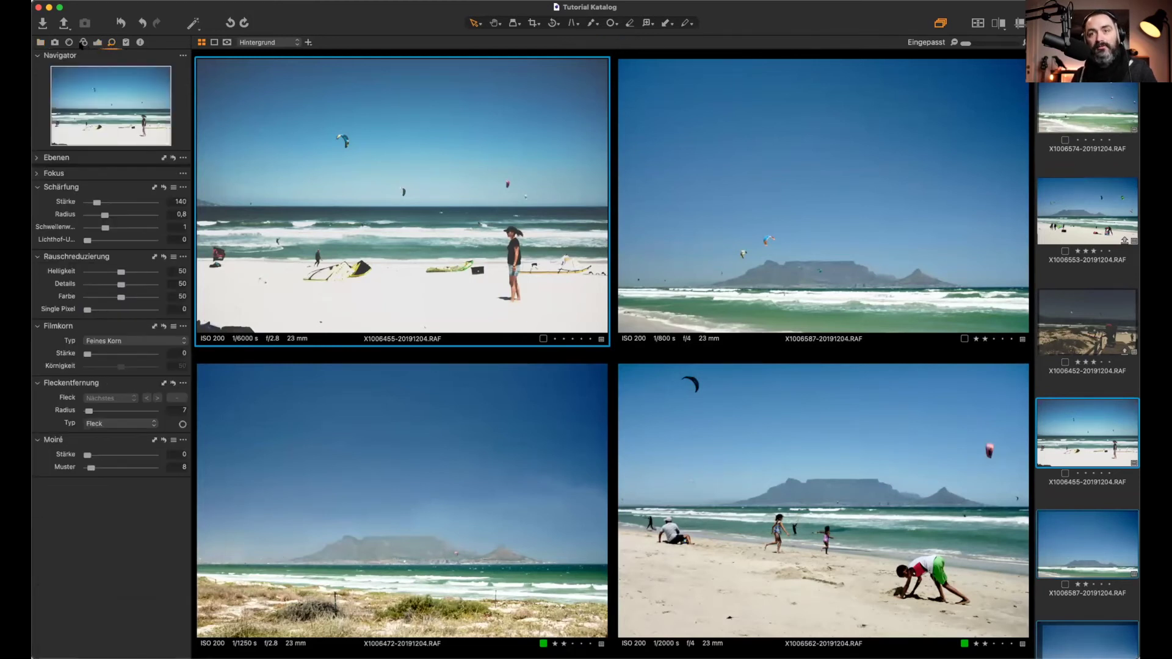
pyautogui.click(82, 43)
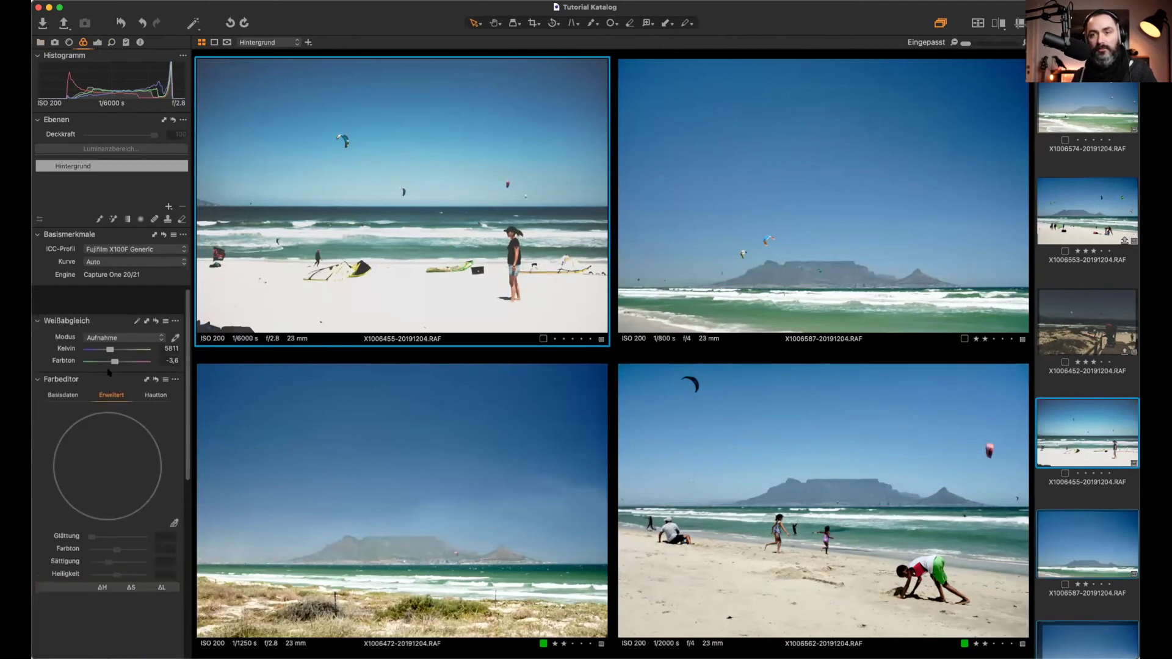
pyautogui.scroll(-1, 109, 373)
pyautogui.press('super+alt+5')
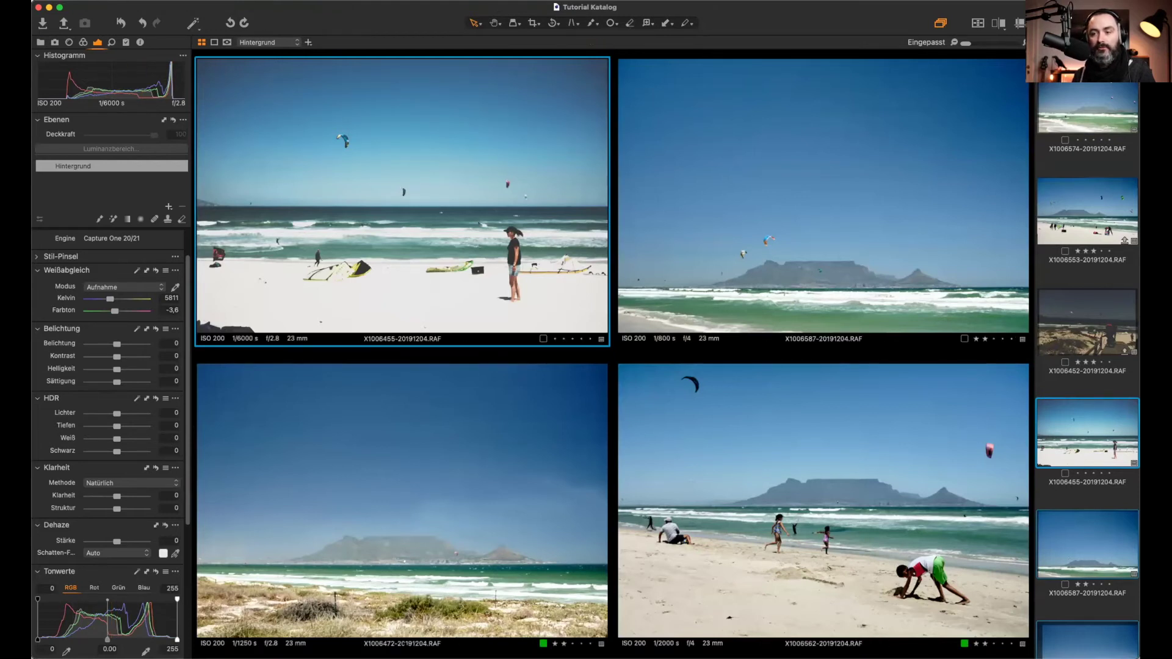
# Step: Try lowering the exposure of all four selected images to −1.51 with speed edit, and reset the adjustments
pyautogui.press('q')
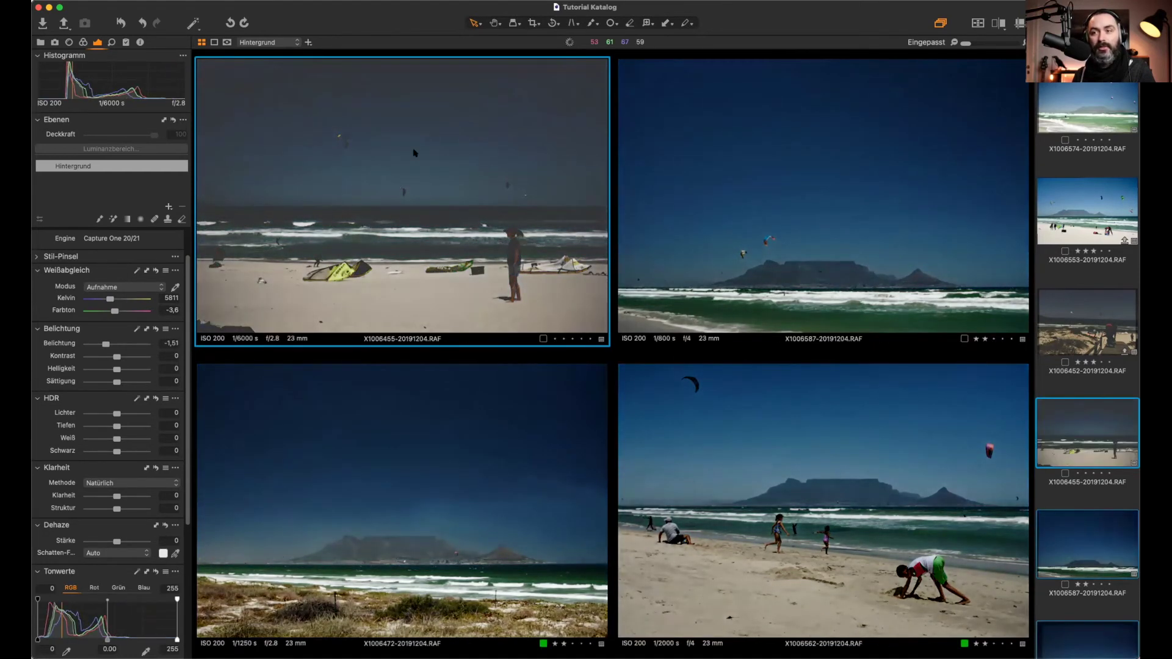
pyautogui.press('super+r')
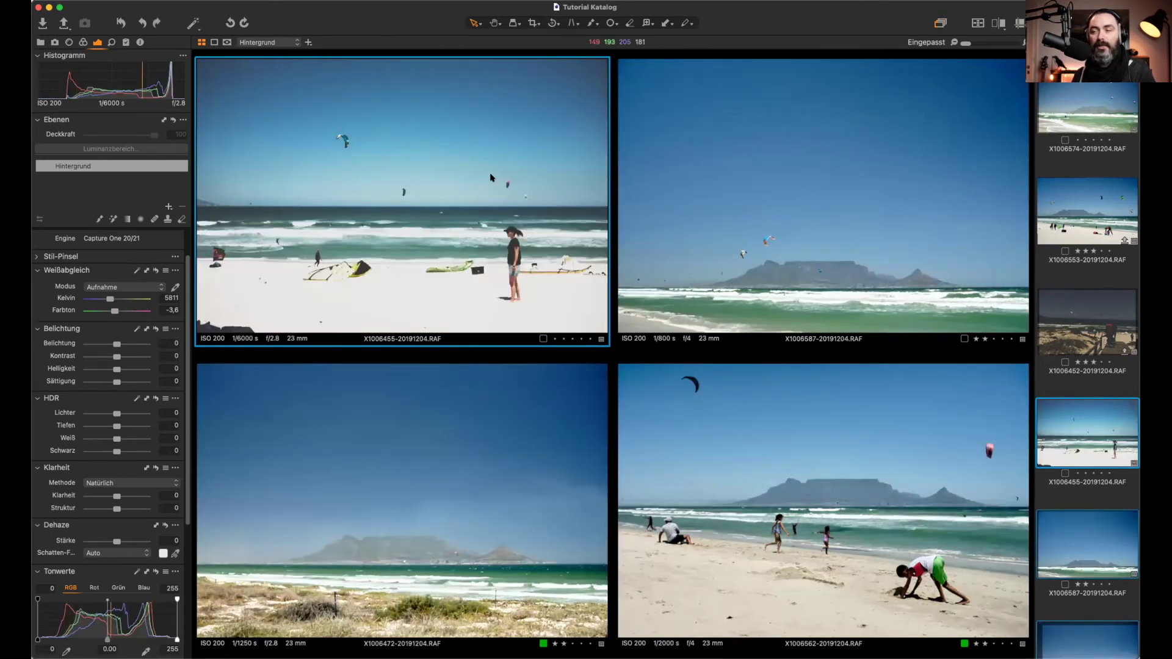
# Step: Turn off editing of all selected images and lower only X1006455's exposure to −0.54 with speed edit
pyautogui.moveTo(462, 166)
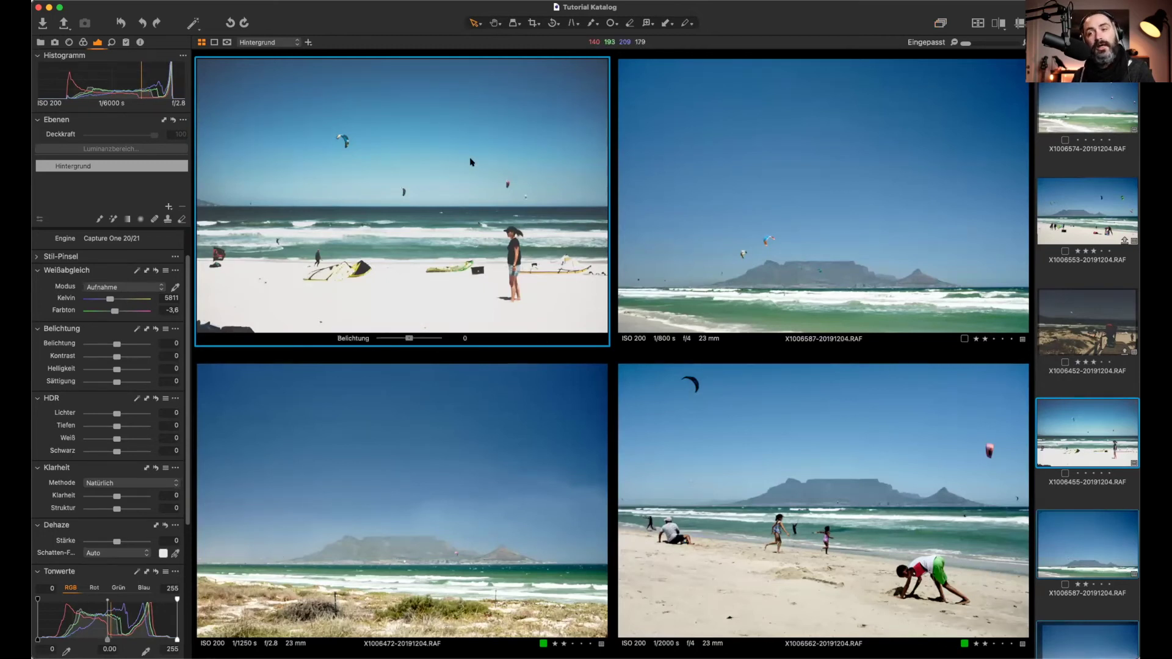
pyautogui.scroll(-1, 472, 161)
pyautogui.scroll(-8, 472, 161)
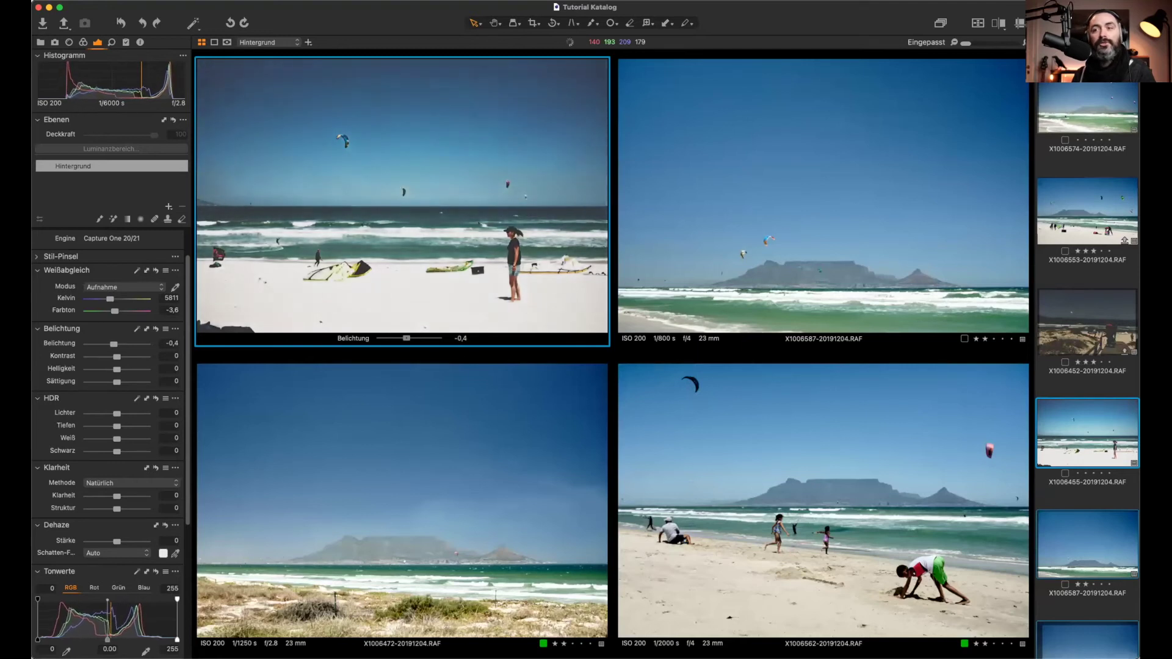
pyautogui.scroll(2, 472, 161)
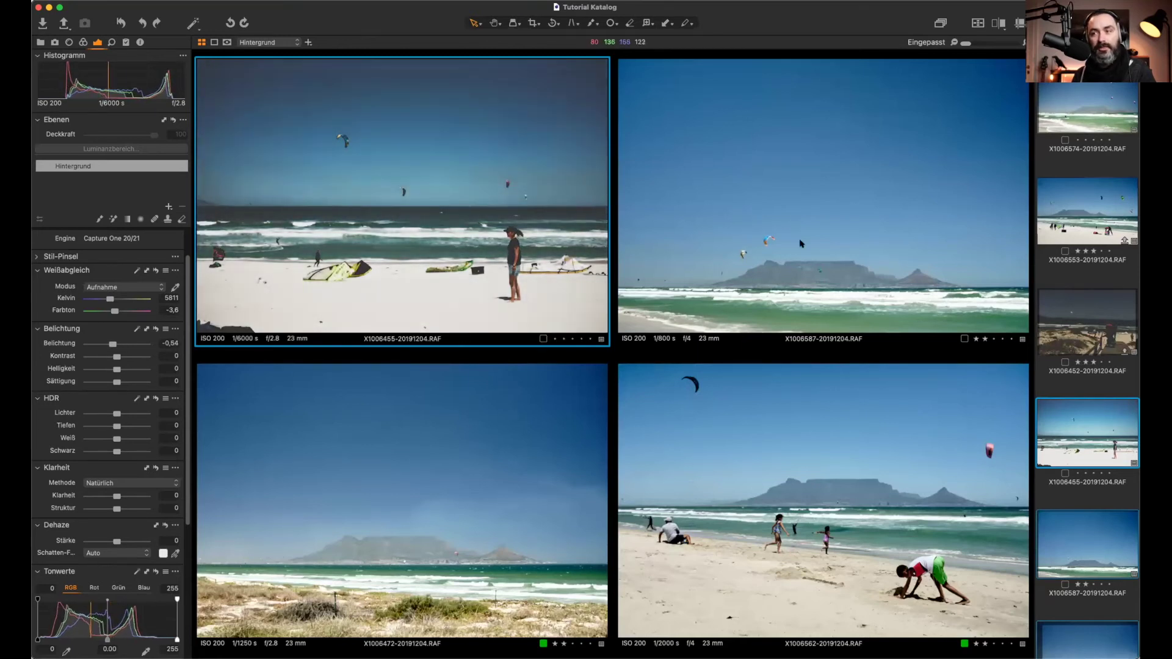
# Step: Make X1006587 the active image and raise its contrast to 12 with speed edit
pyautogui.click(800, 208)
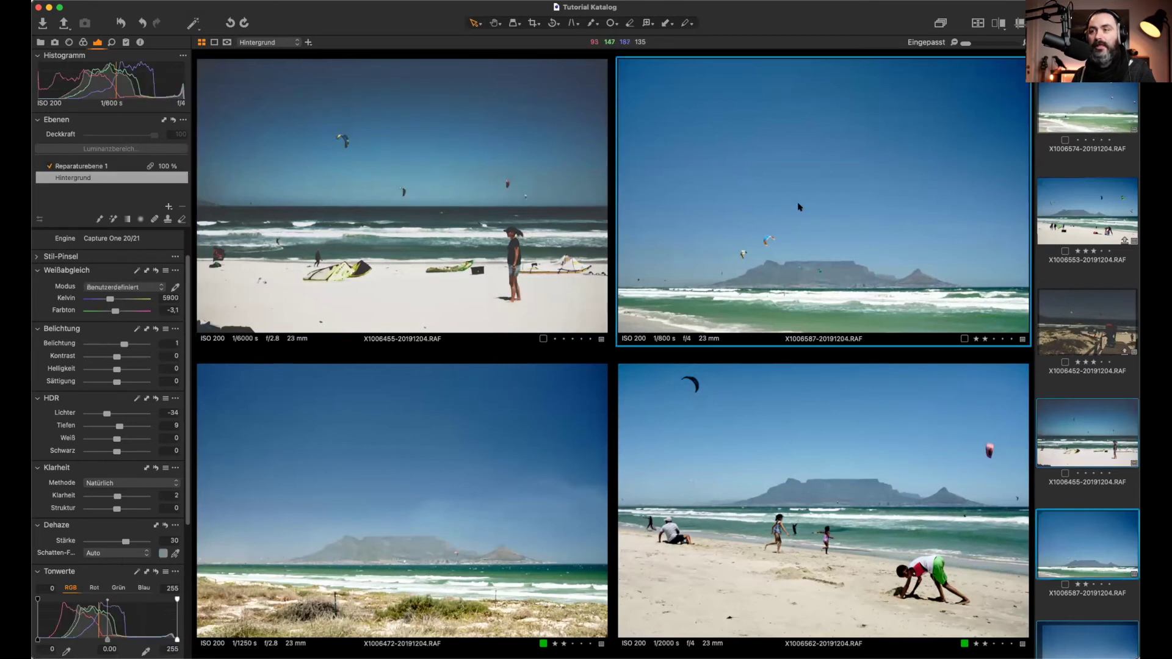
pyautogui.press('w')
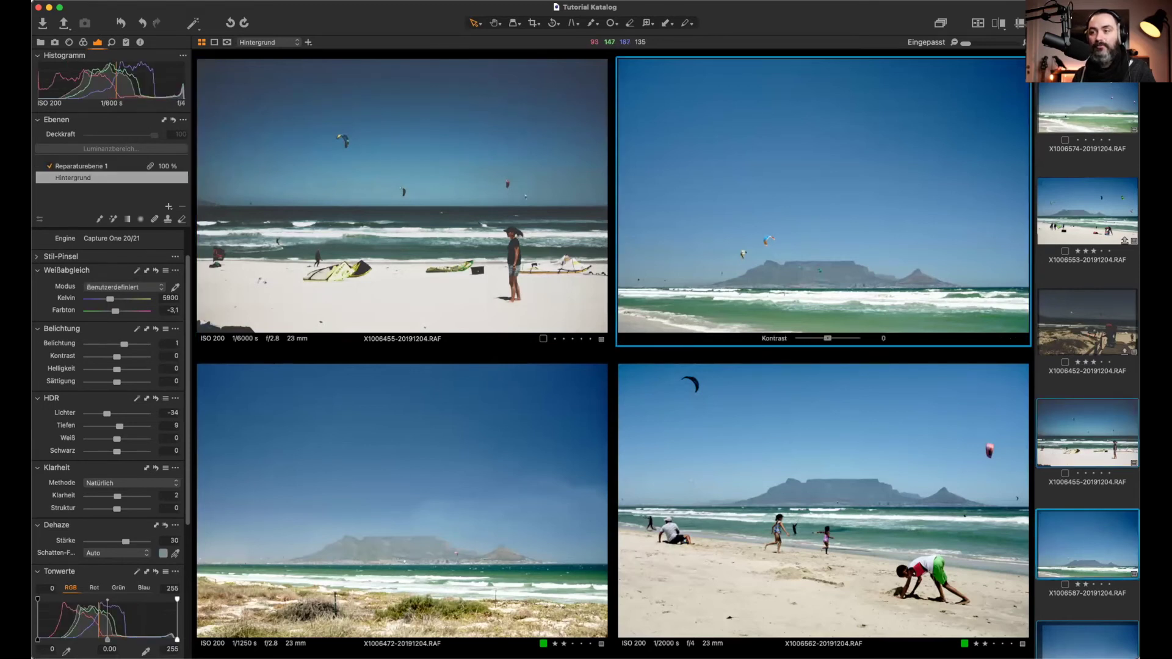
pyautogui.scroll(10, 823, 201)
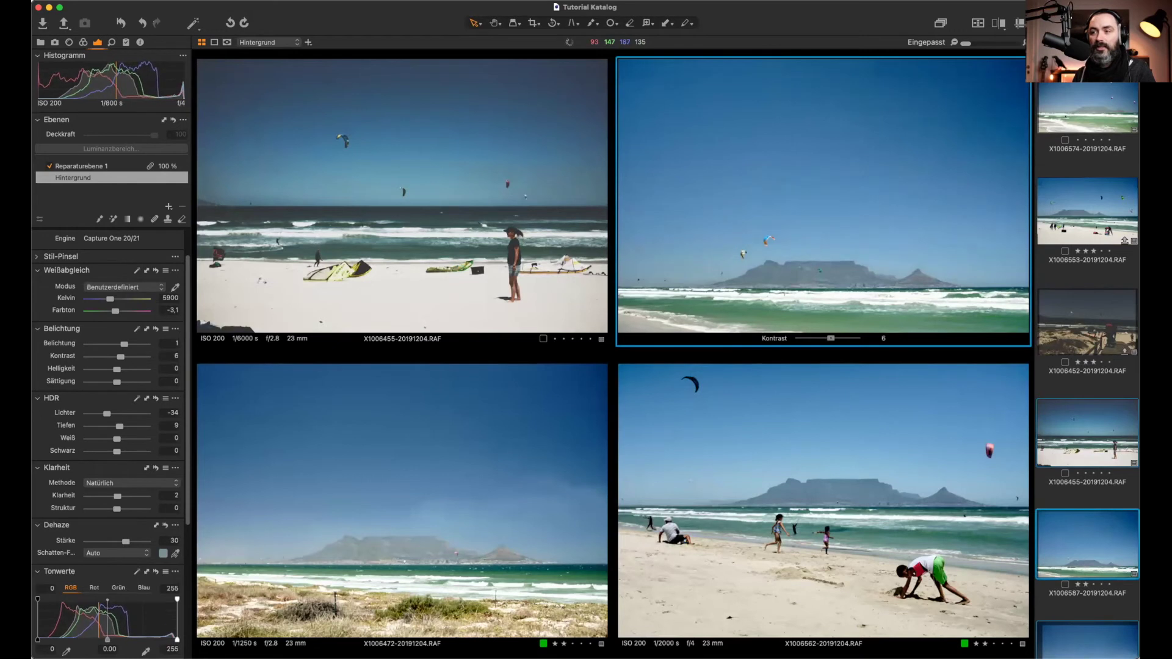
pyautogui.scroll(2, 823, 202)
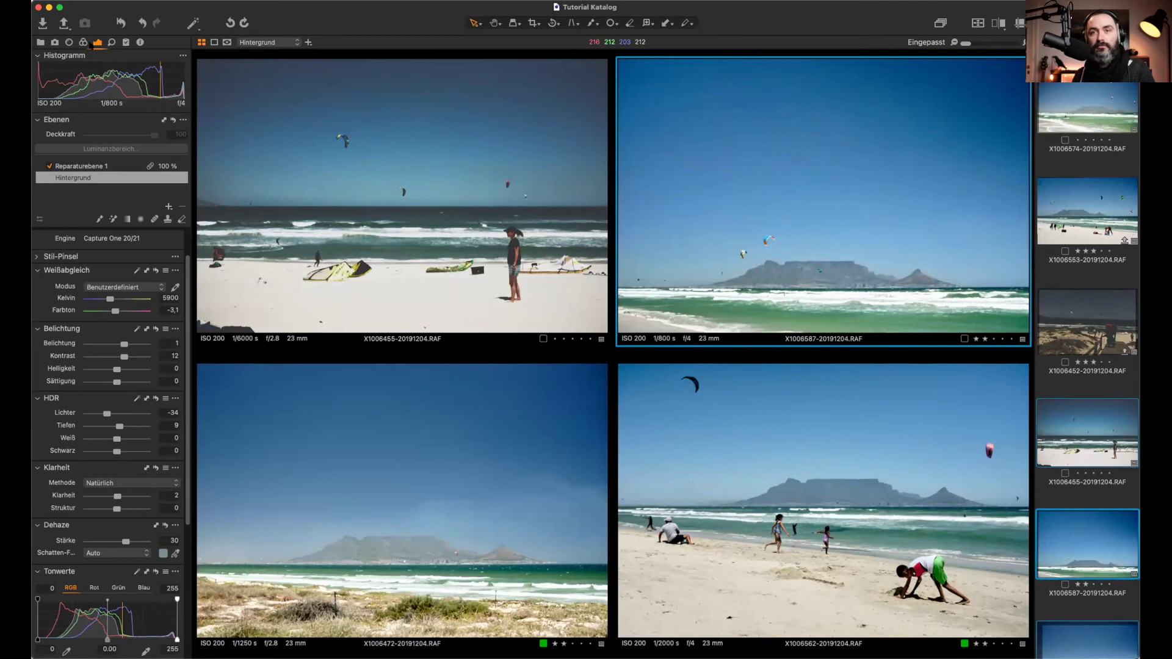
# Step: With the colour tools showing, nudge X1006587's brightness and sweep its saturation up to 100, down to −42 and back up using speed edit
pyautogui.click(83, 43)
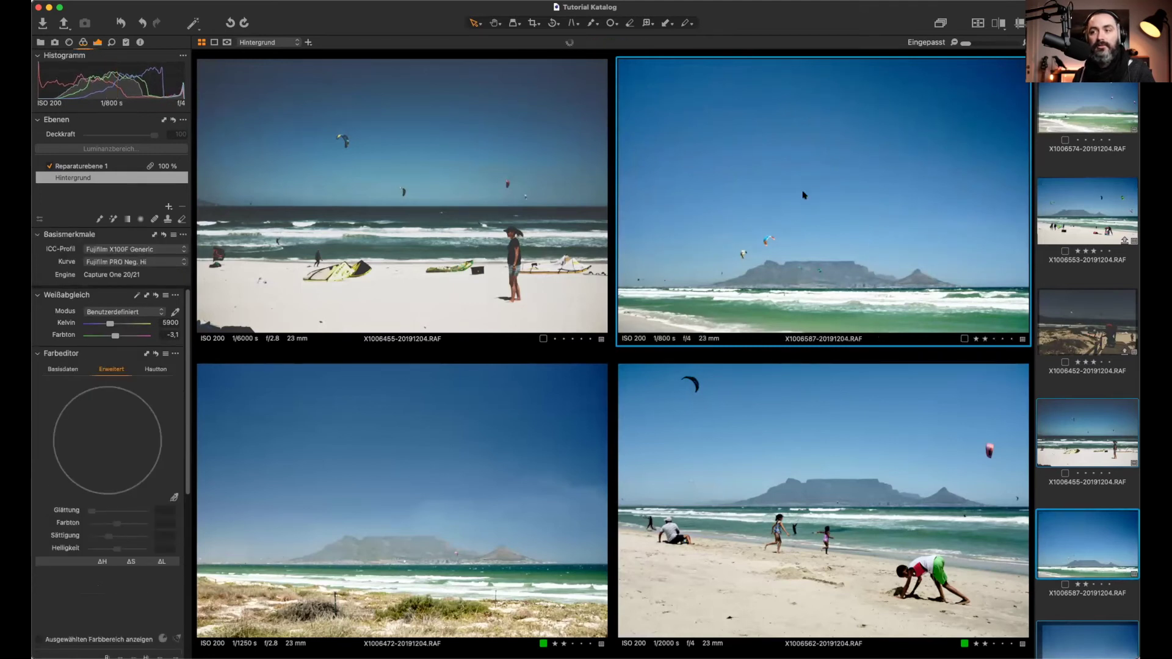
pyautogui.press('e')
pyautogui.scroll(-1, 828, 200)
pyautogui.press('r')
pyautogui.scroll(-4, 828, 200)
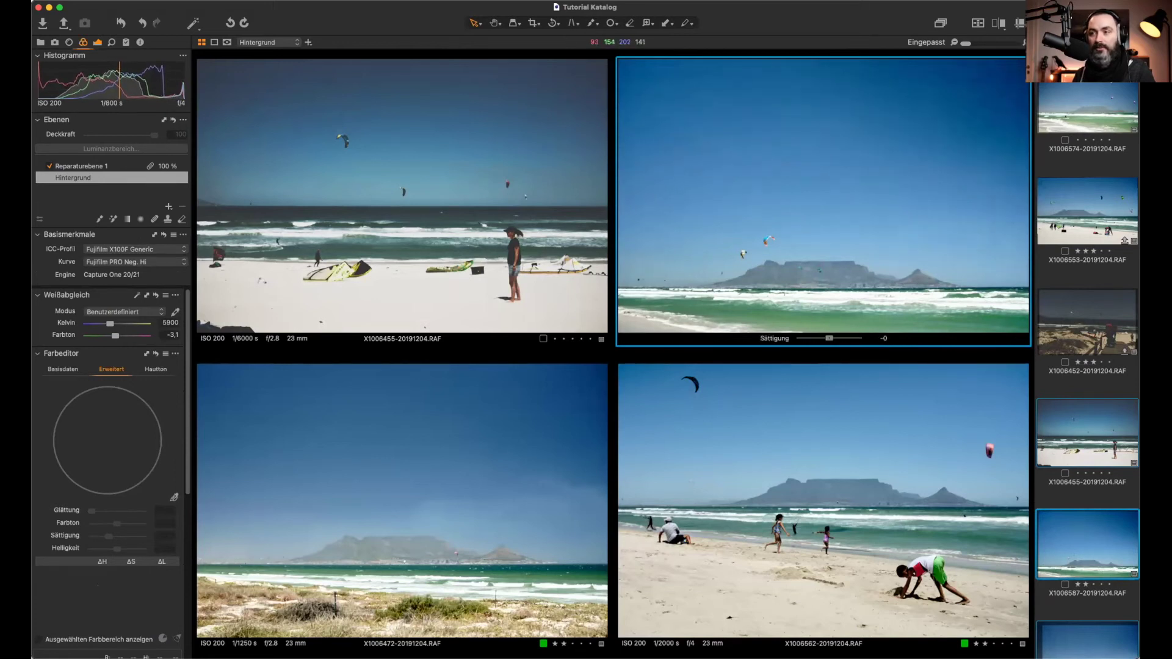
pyautogui.scroll(20, 828, 199)
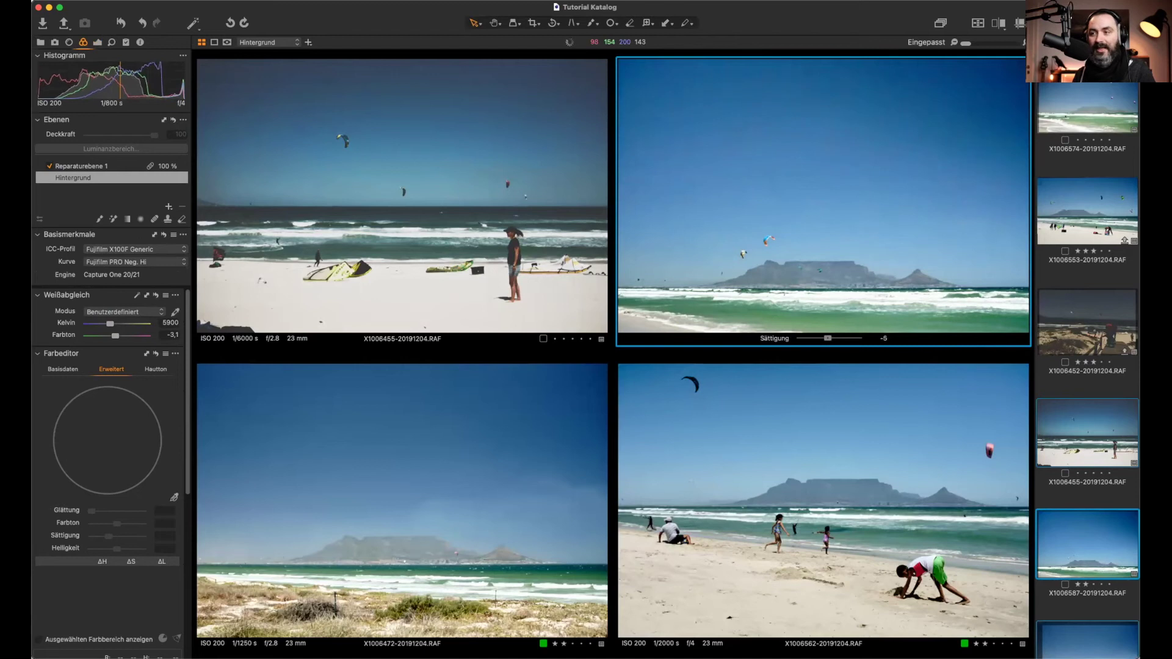
pyautogui.scroll(20, 828, 200)
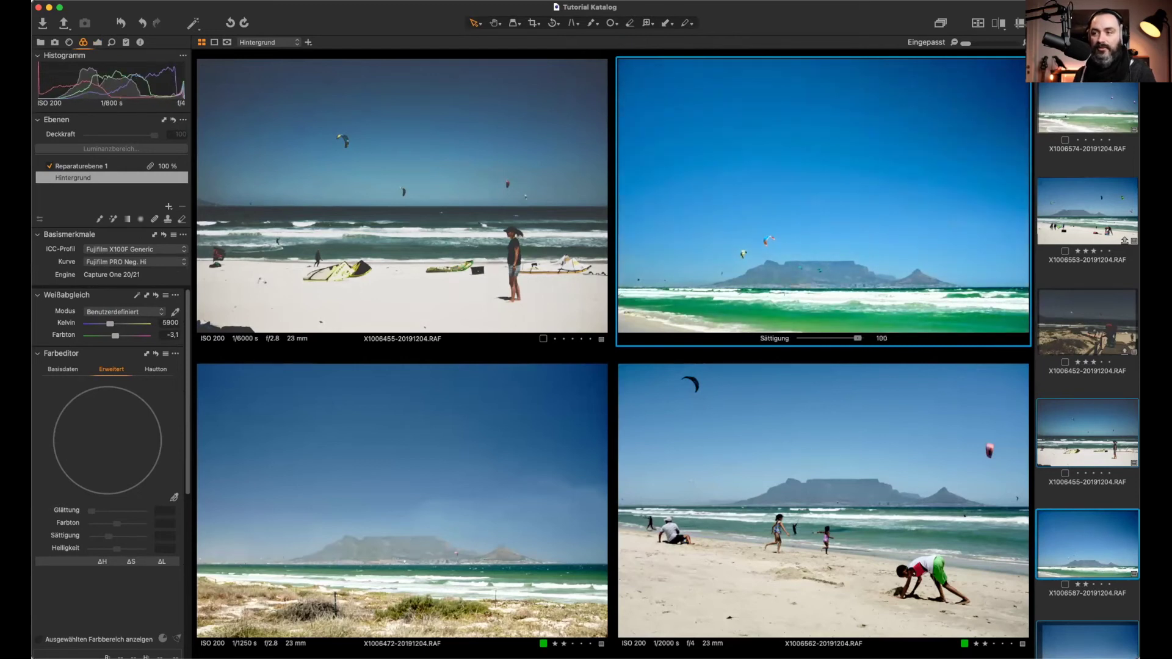
pyautogui.scroll(-20, 828, 200)
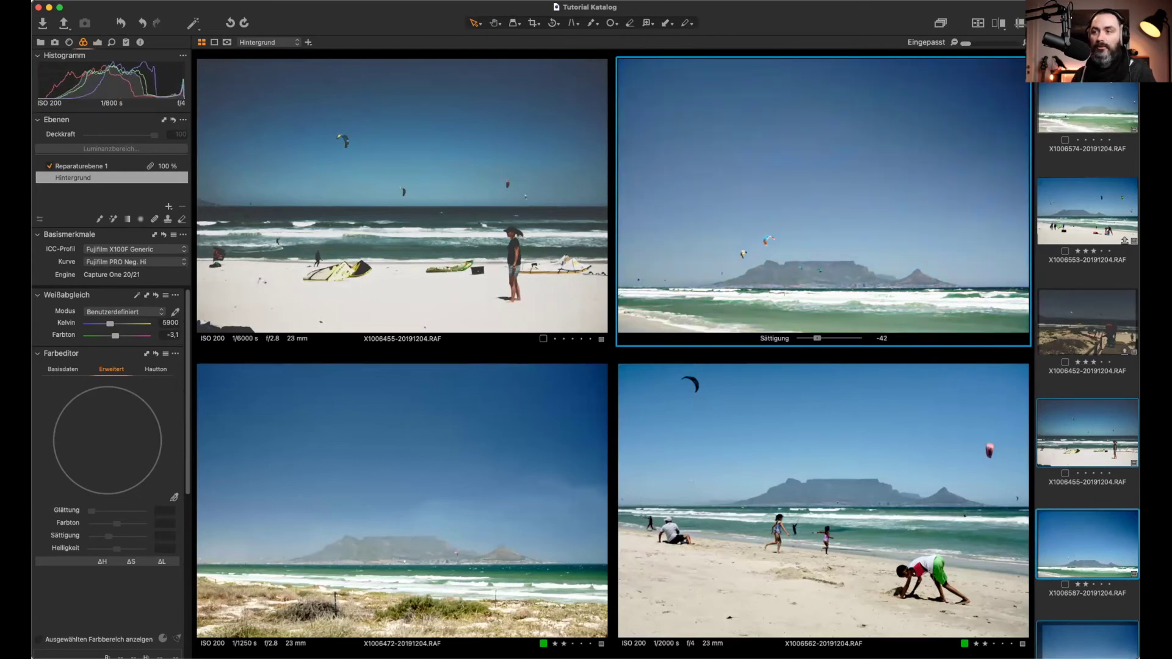
pyautogui.scroll(2, 852, 201)
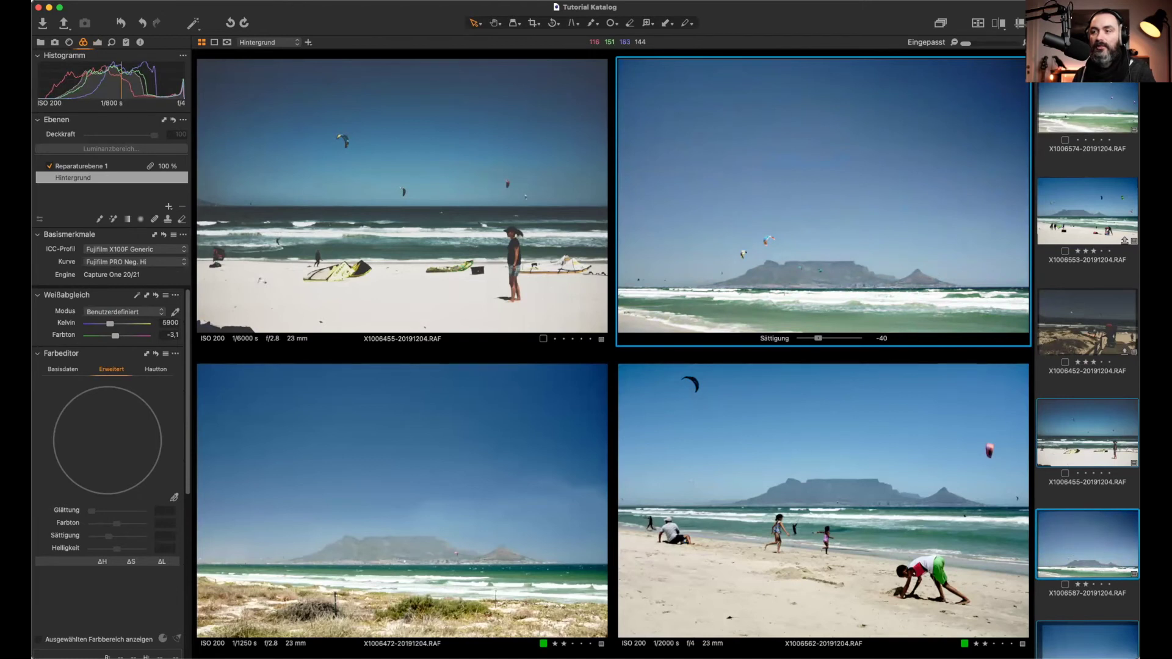
pyautogui.scroll(20, 827, 195)
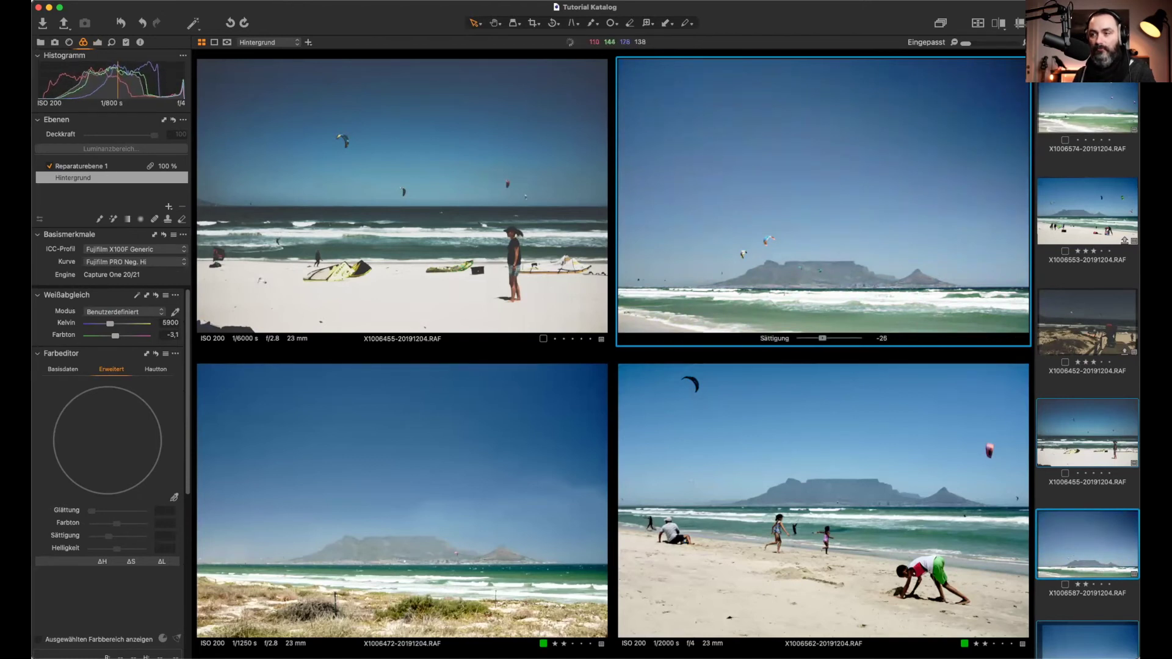
# Step: Make X1006472 the active image and raise its shadows (Tiefen) to about 36 with speed edit
pyautogui.click(647, 476)
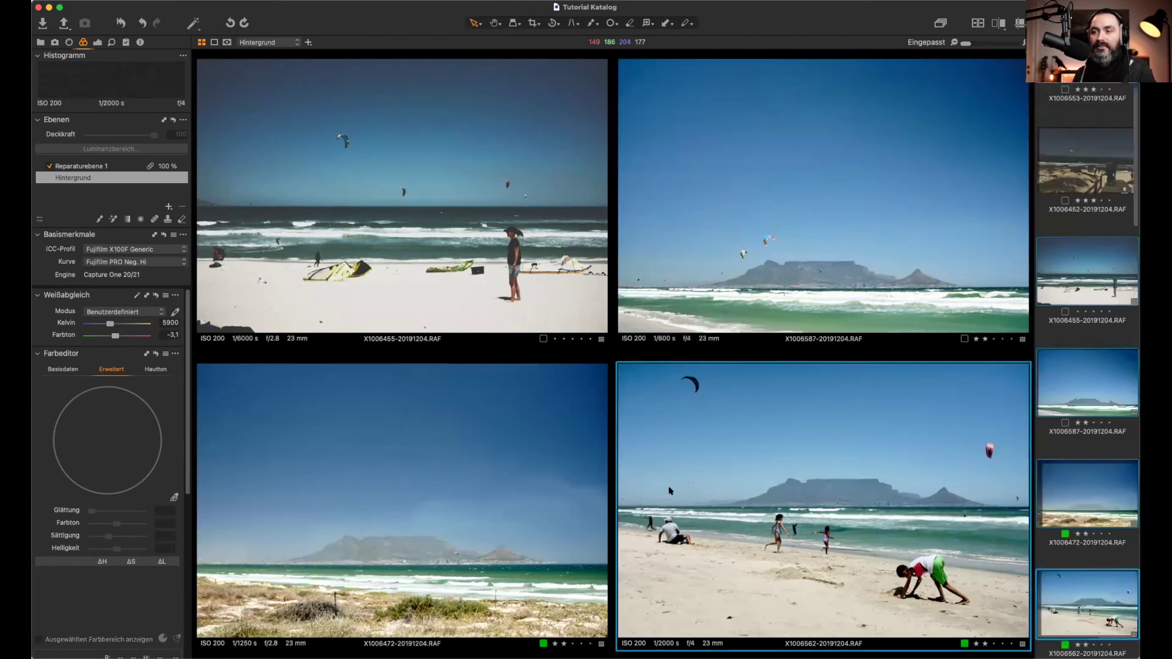
pyautogui.click(484, 497)
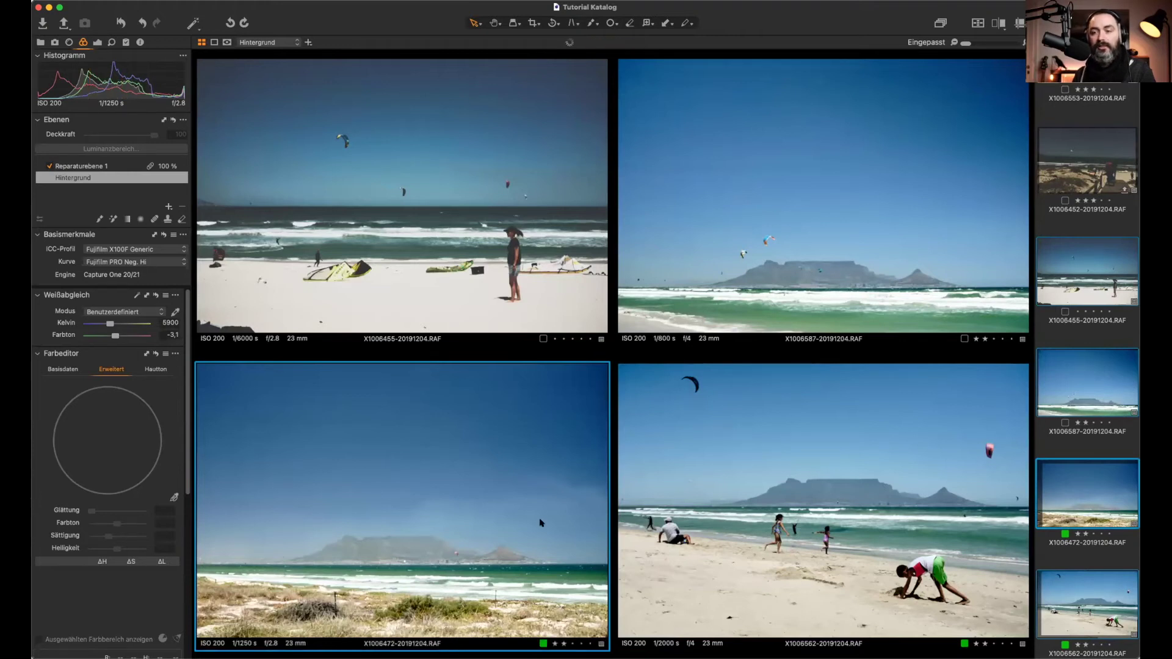
pyautogui.press('s')
pyautogui.scroll(8, 411, 509)
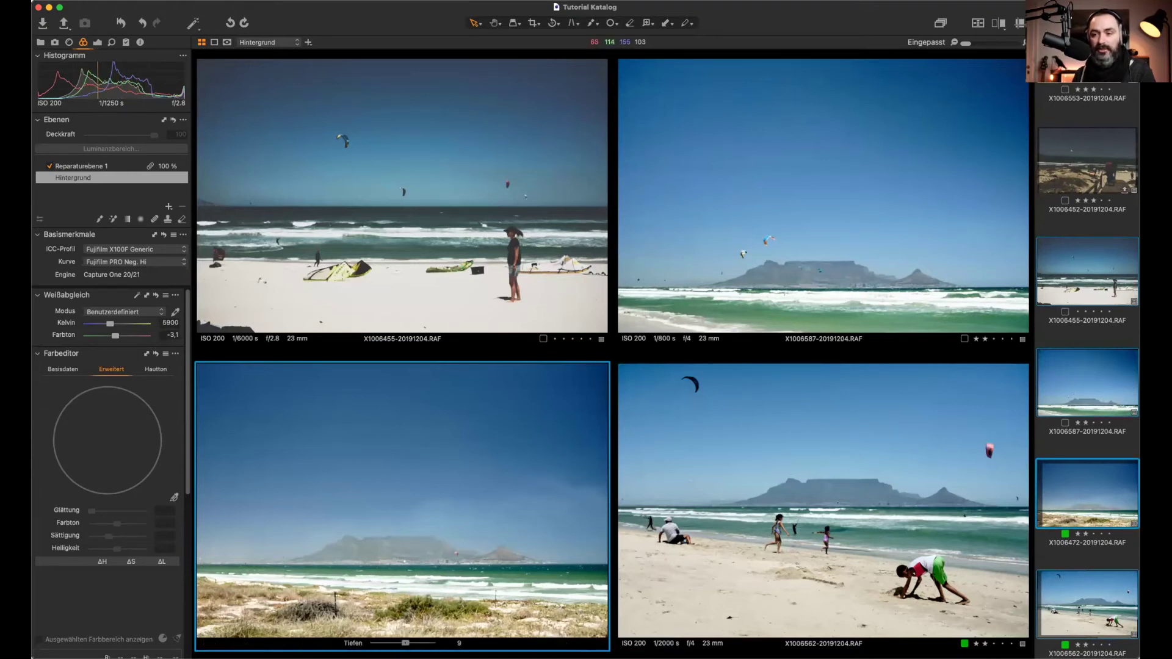
pyautogui.scroll(7, 410, 510)
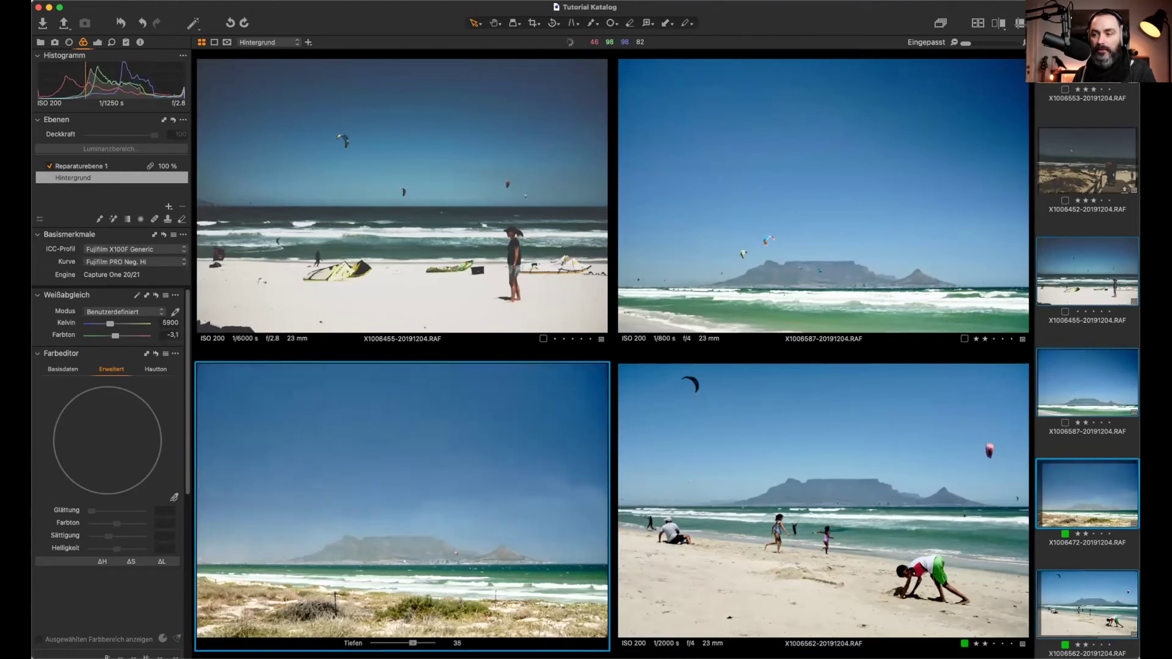
# Step: Move the active image from X1006562 through X1006587 to X1006455, and advance the viewer to the next set of four images
pyautogui.click(747, 502)
pyautogui.scroll(5, 747, 502)
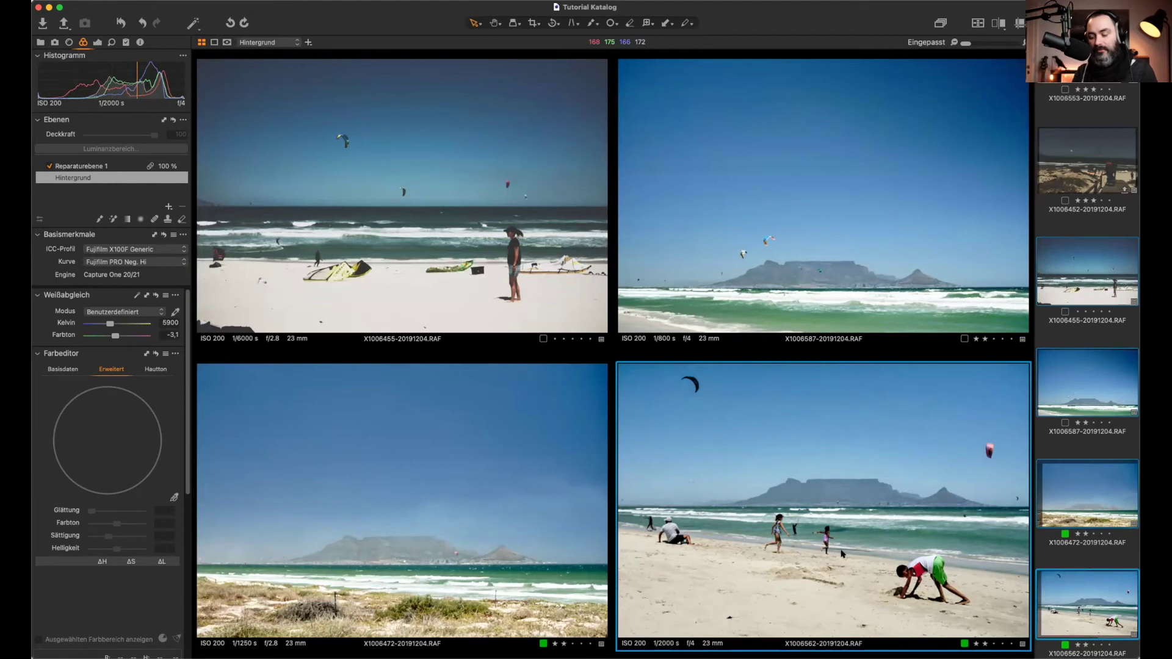
pyautogui.press('Up')
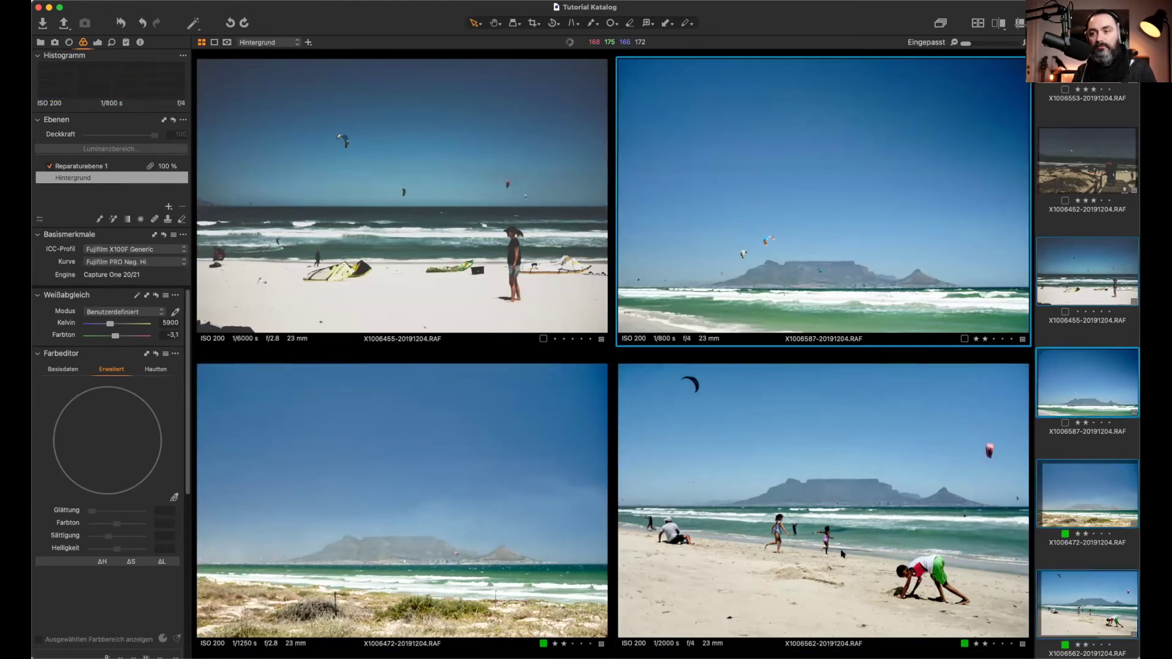
pyautogui.press('Left')
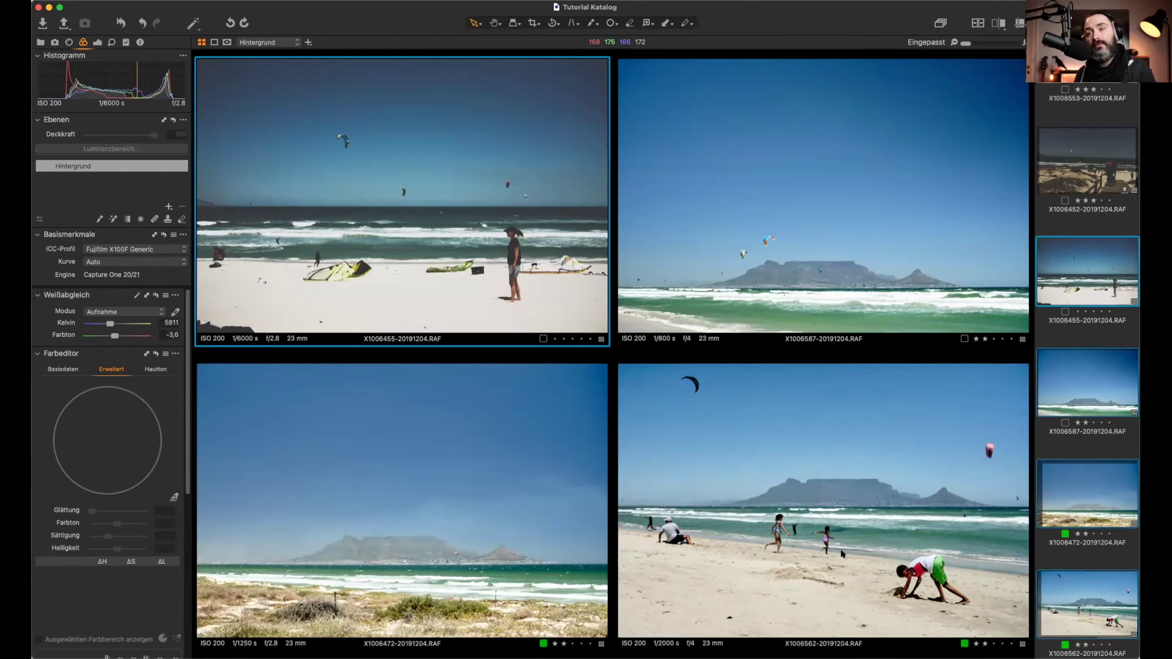
pyautogui.press('Right')
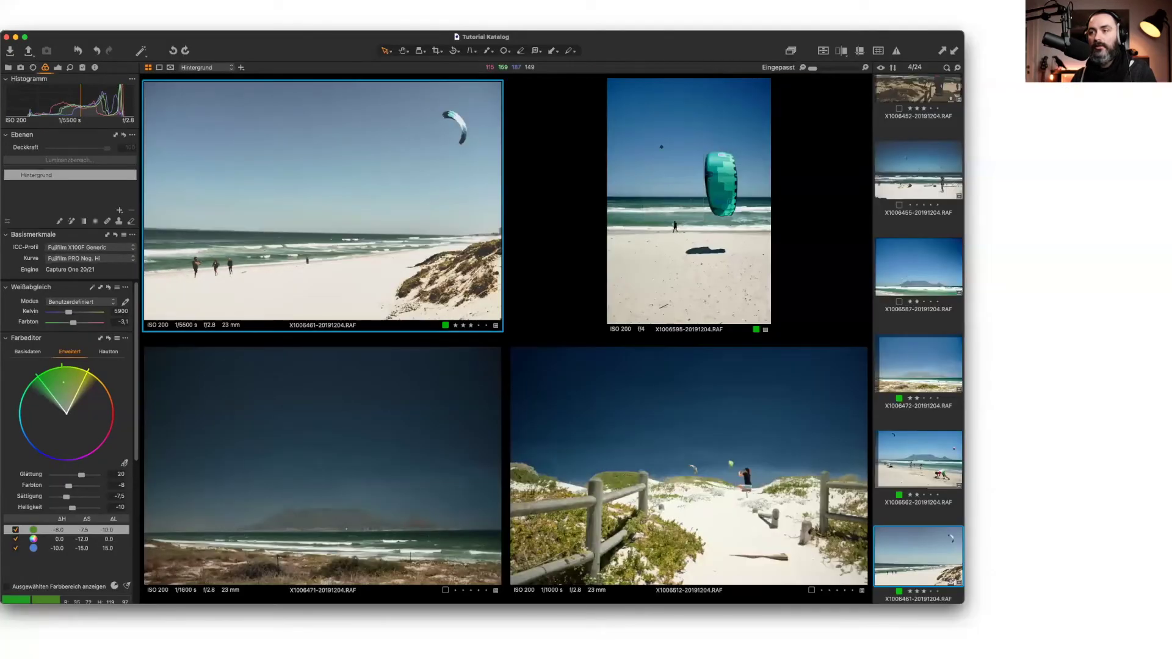
# Step: Make X1006595 and then X1006471 the active image, and raise X1006471's exposure (Belichtung) to about 1.04 with speed edit
pyautogui.click(667, 177)
pyautogui.press('q')
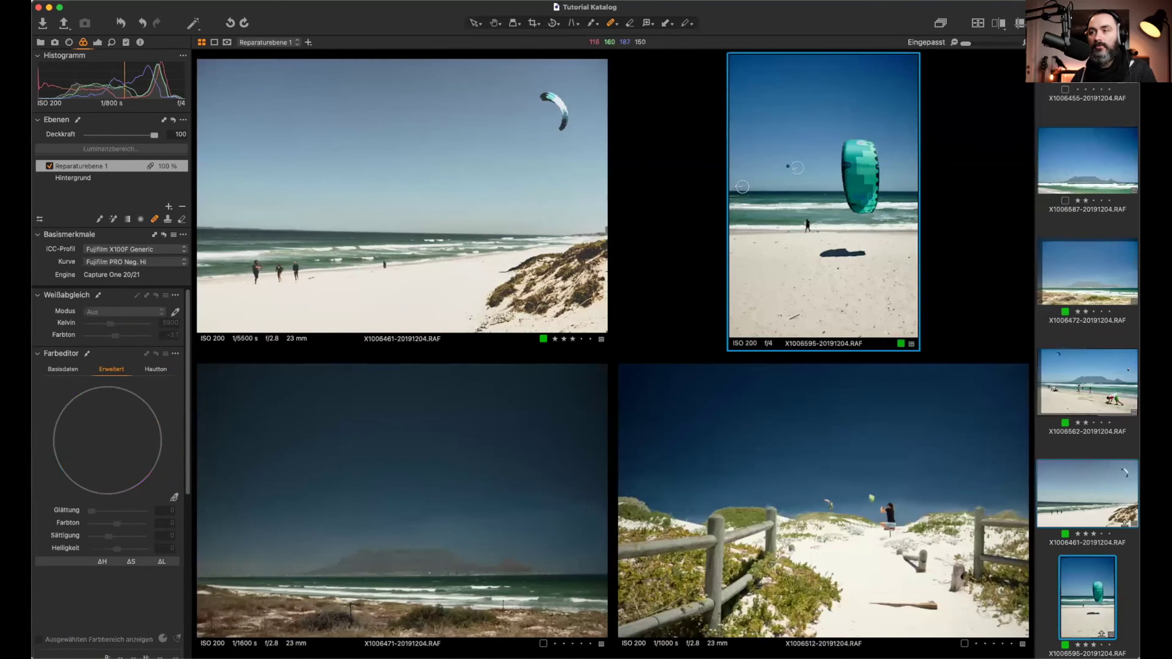
pyautogui.moveTo(797, 167)
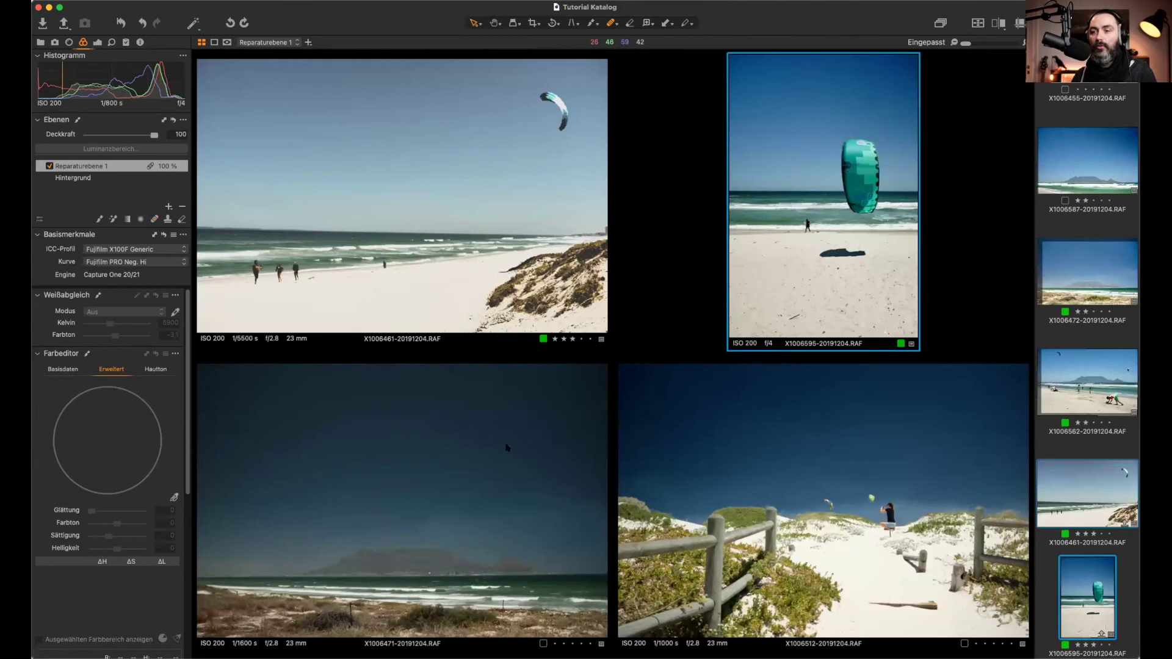
pyautogui.click(408, 526)
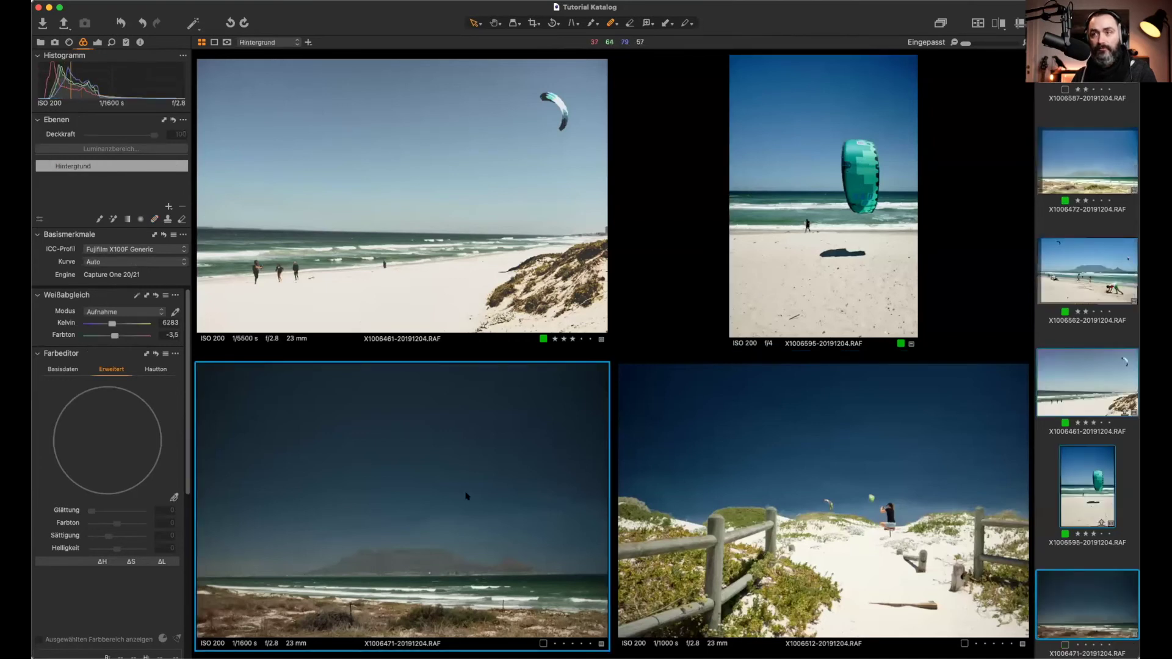
pyautogui.moveTo(391, 644); pyautogui.dragTo(421, 644)
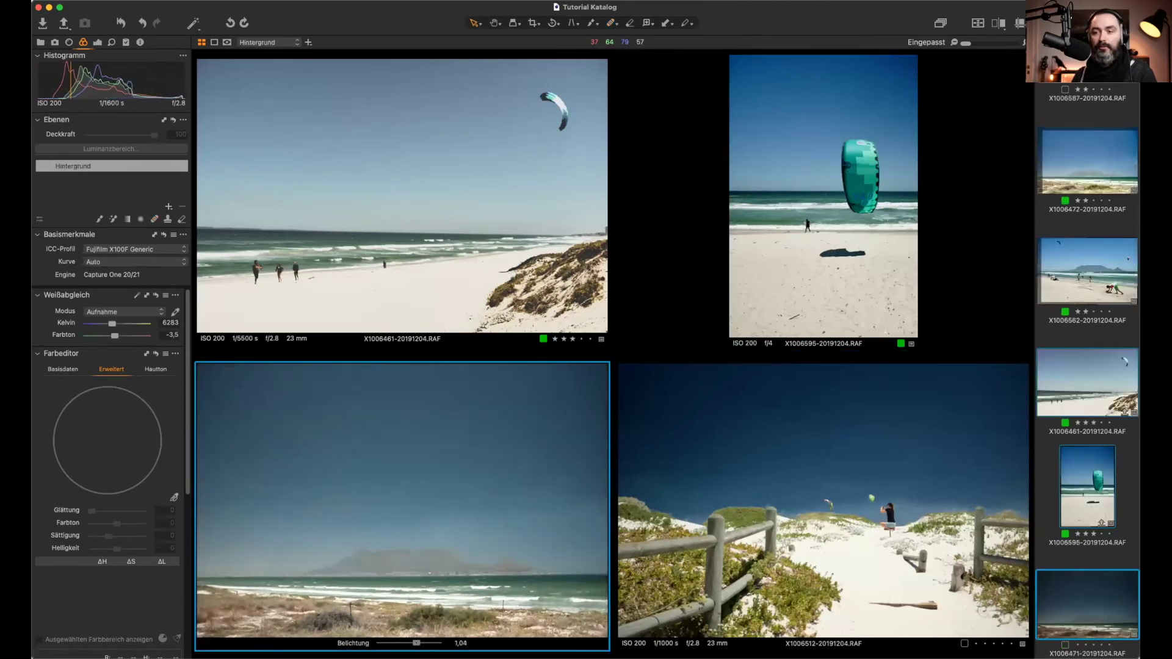
pyautogui.scroll(2, 684, 495)
# Step: Make X1006512 the active image, advance the viewer to the next four images and return to the set starting with X1006461
pyautogui.click(685, 496)
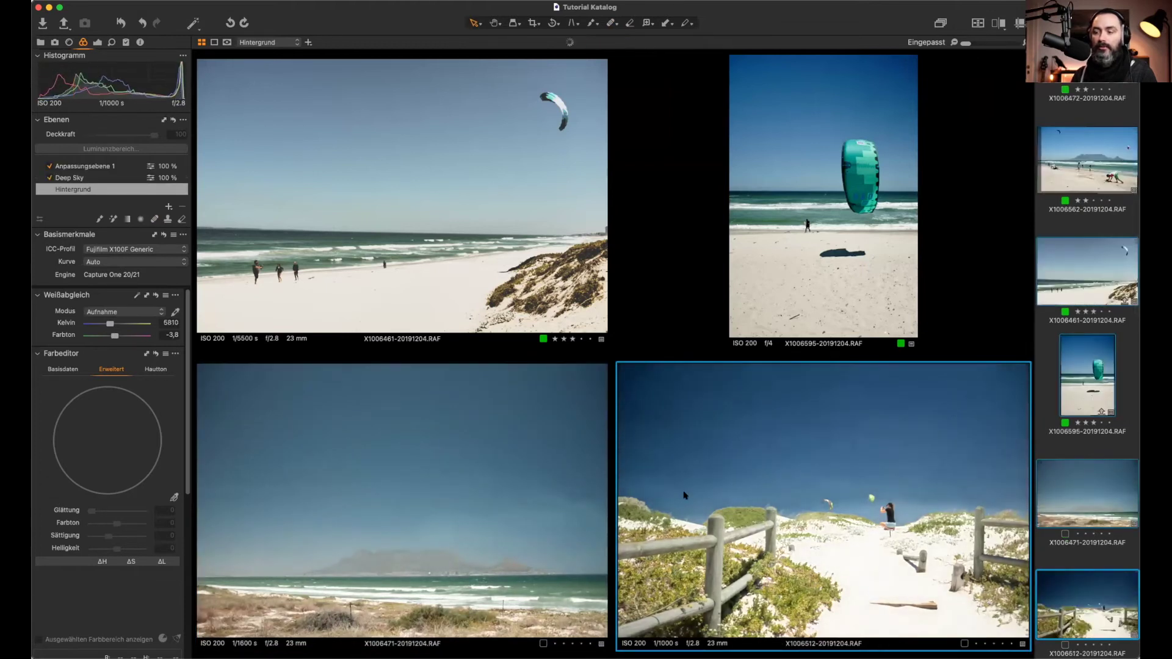
pyautogui.press('Right')
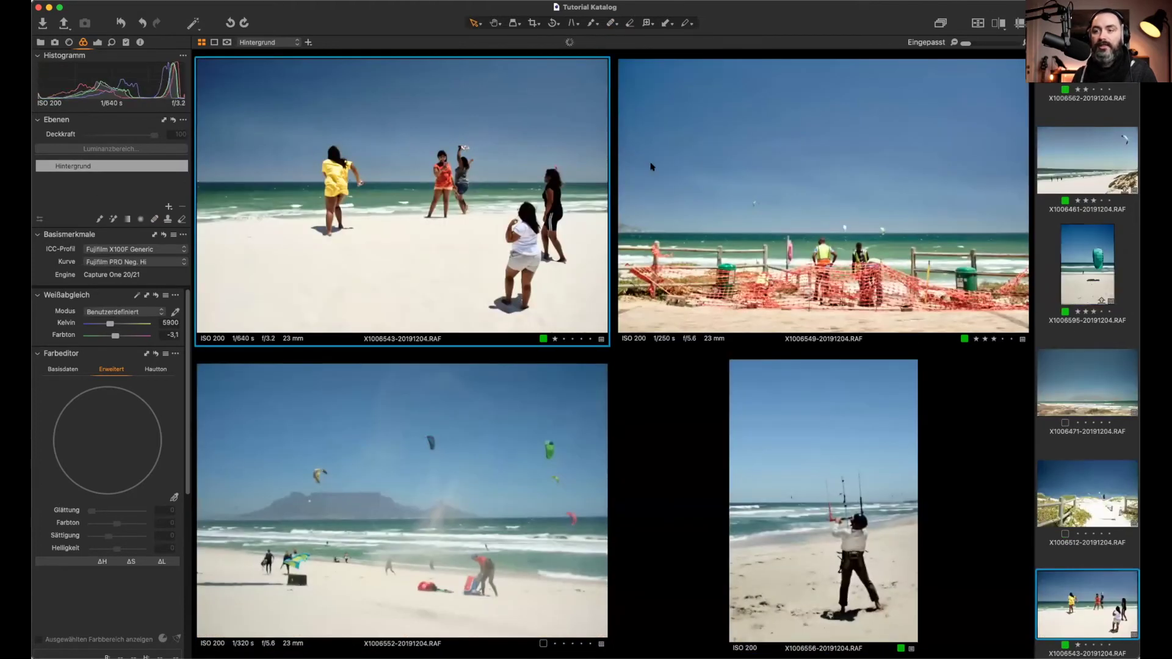
pyautogui.press('super+z')
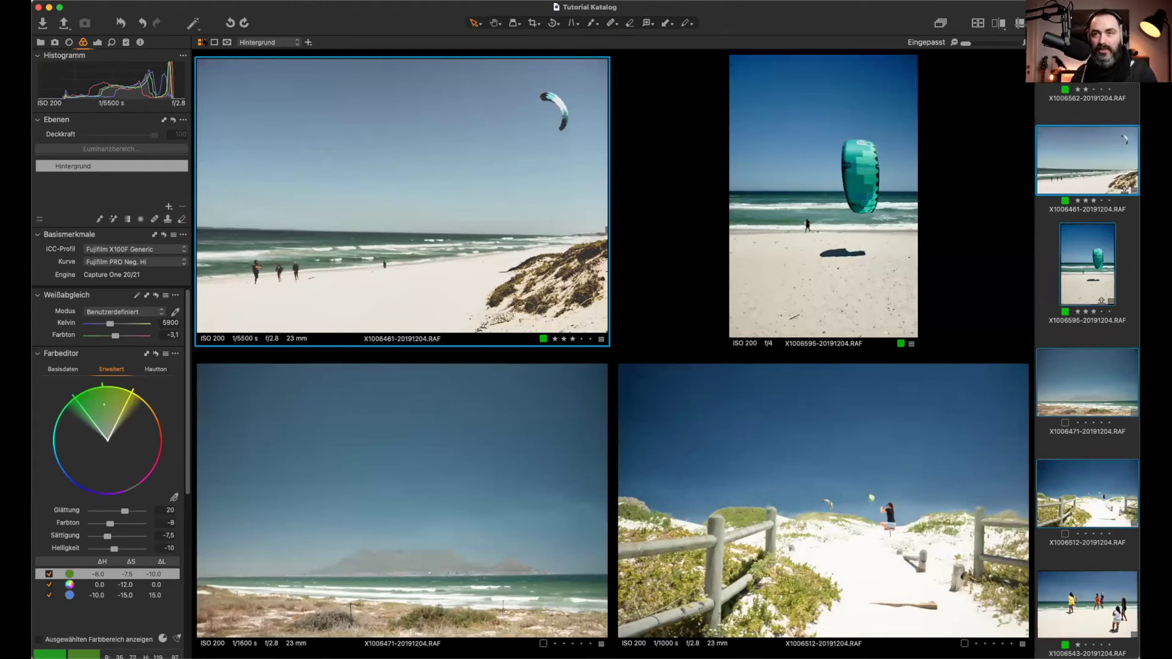
pyautogui.click(202, 42)
pyautogui.click(202, 42)
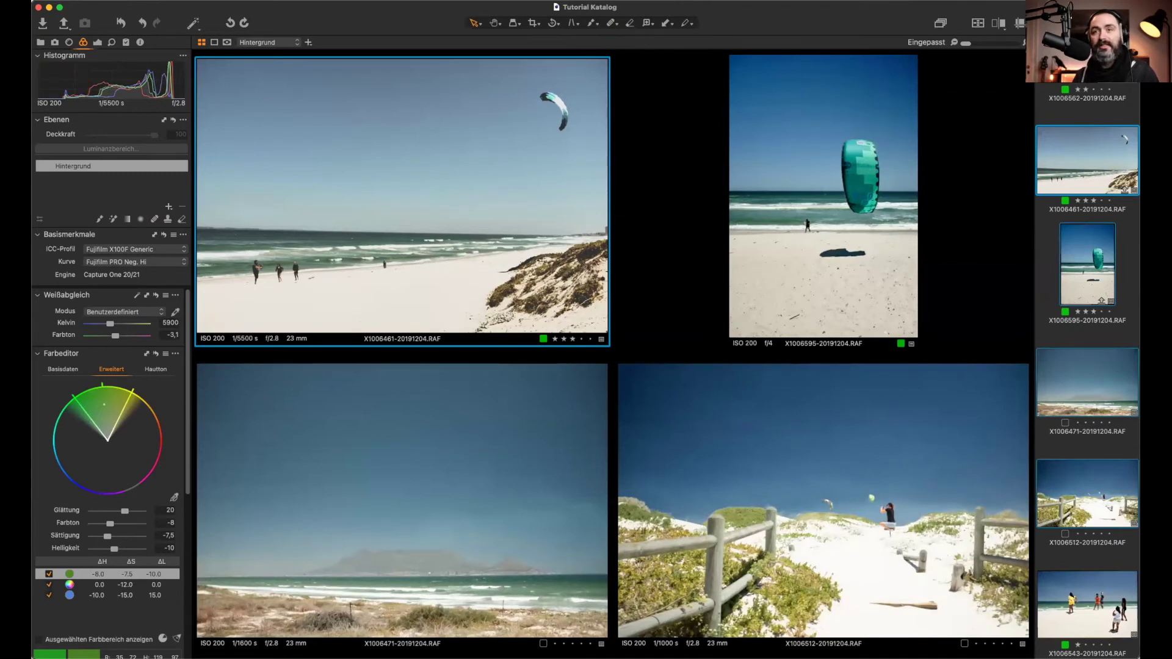
# Step: Open the keyboard shortcut editor (Tastenkombinationen bearbeiten) to show the speed edit keys
pyautogui.click(168, 0)
pyautogui.press('Escape')
pyautogui.click(213, 4)
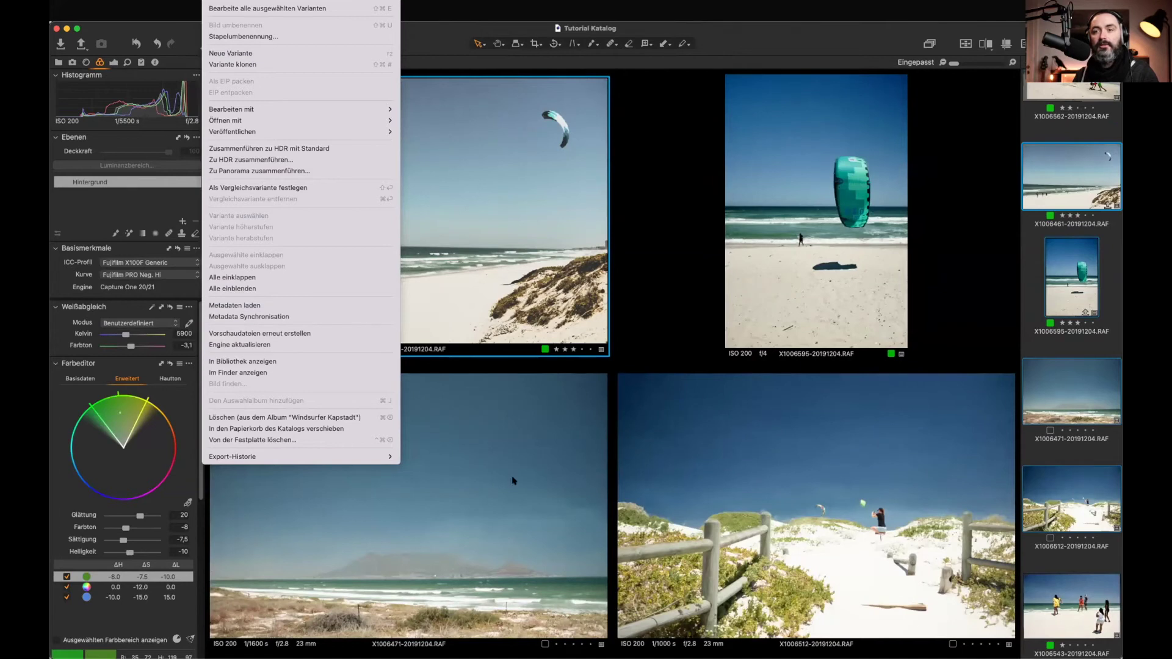
pyautogui.press('Escape')
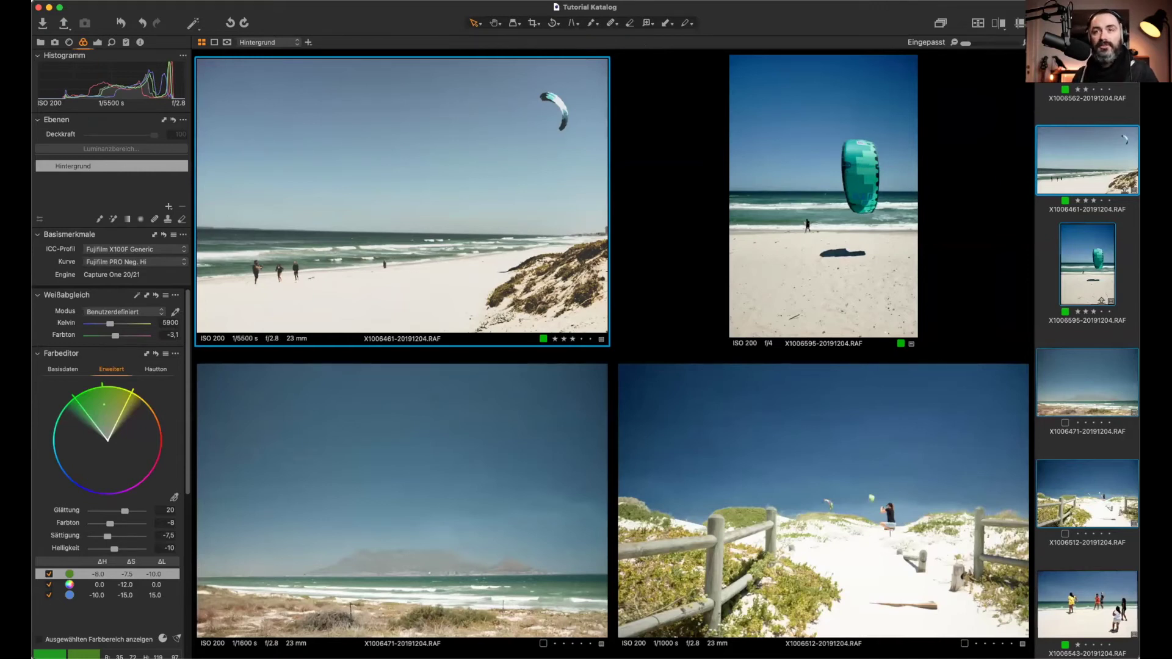
pyautogui.click(202, 0)
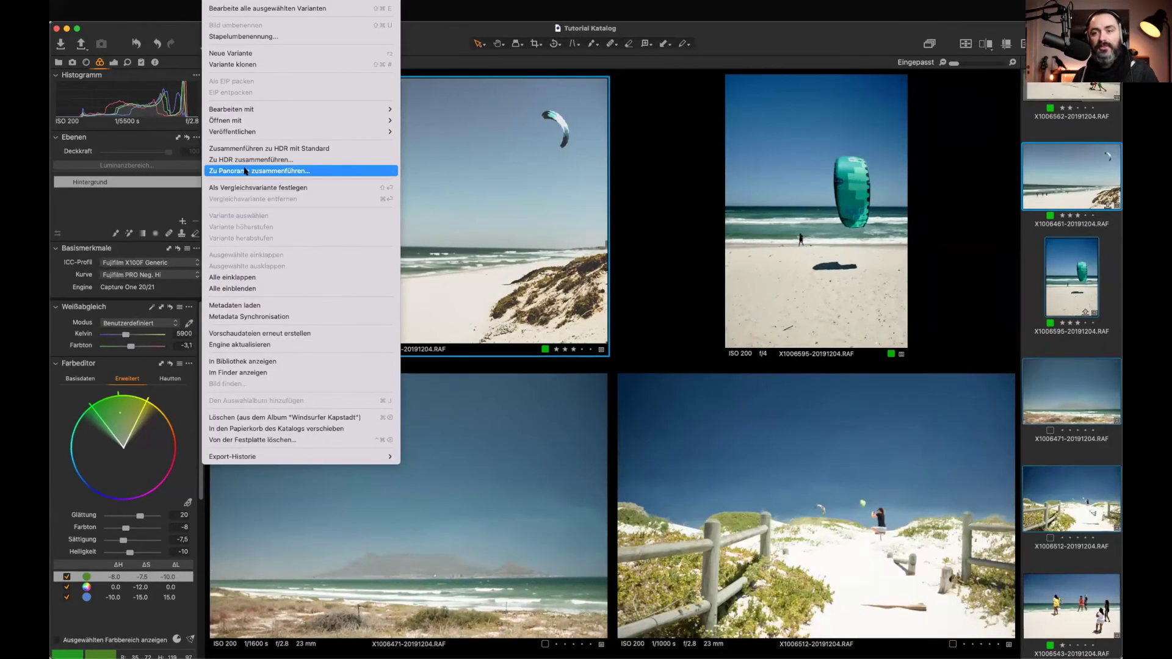
pyautogui.moveTo(183, 0)
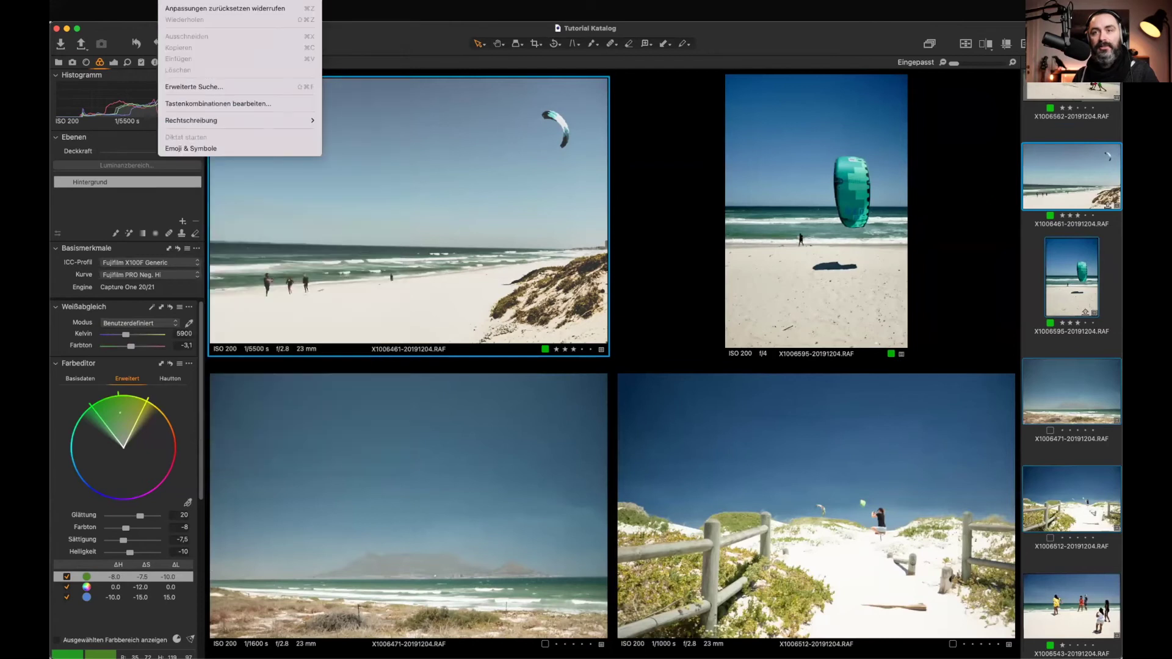
pyautogui.click(205, 103)
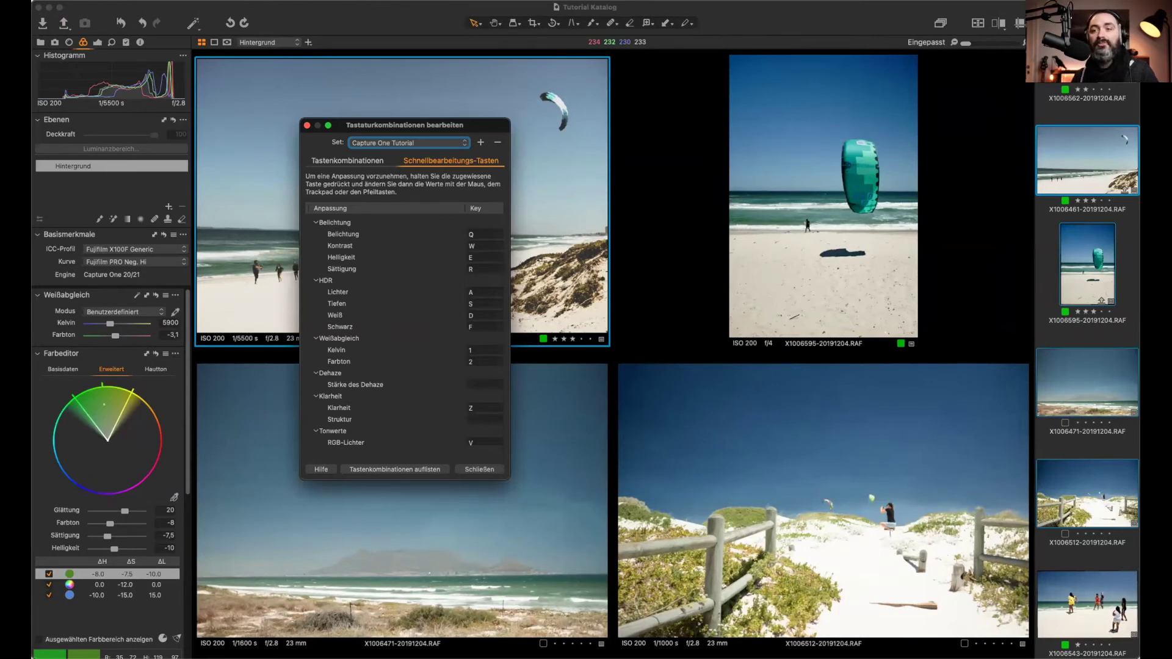
# Step: Look through the speed edit key assignments, open the key entry for Stärke des Dehaze for editing, and close the editor
pyautogui.scroll(-5, 394, 377)
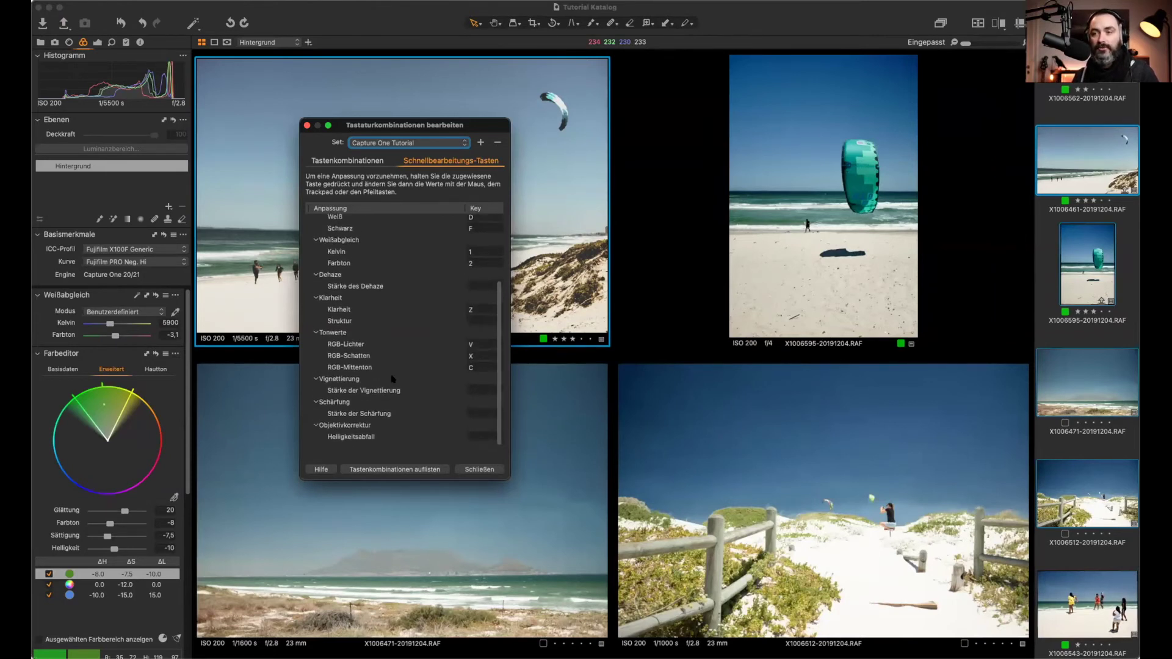
pyautogui.scroll(2, 389, 287)
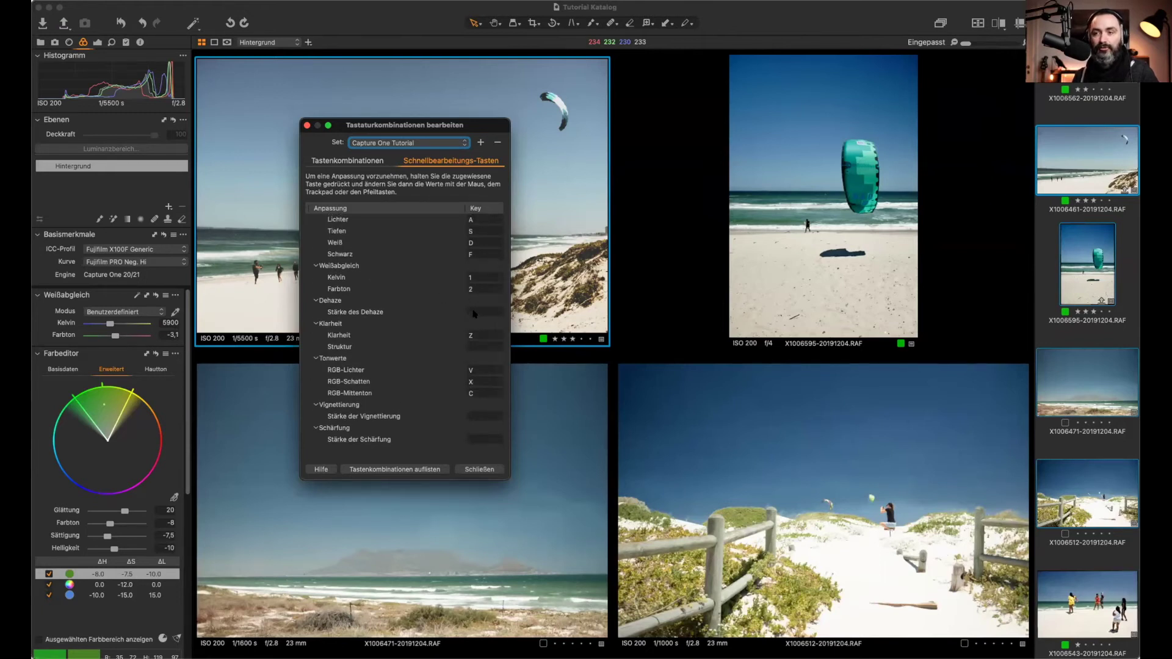
pyautogui.click(473, 312)
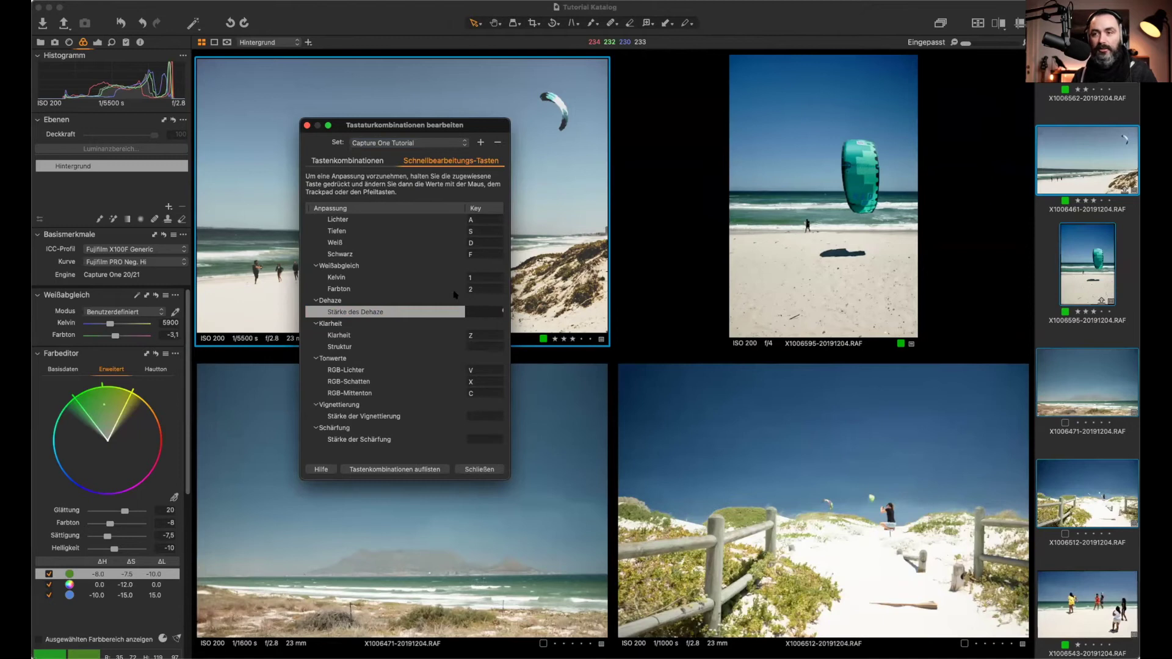
pyautogui.press('Escape')
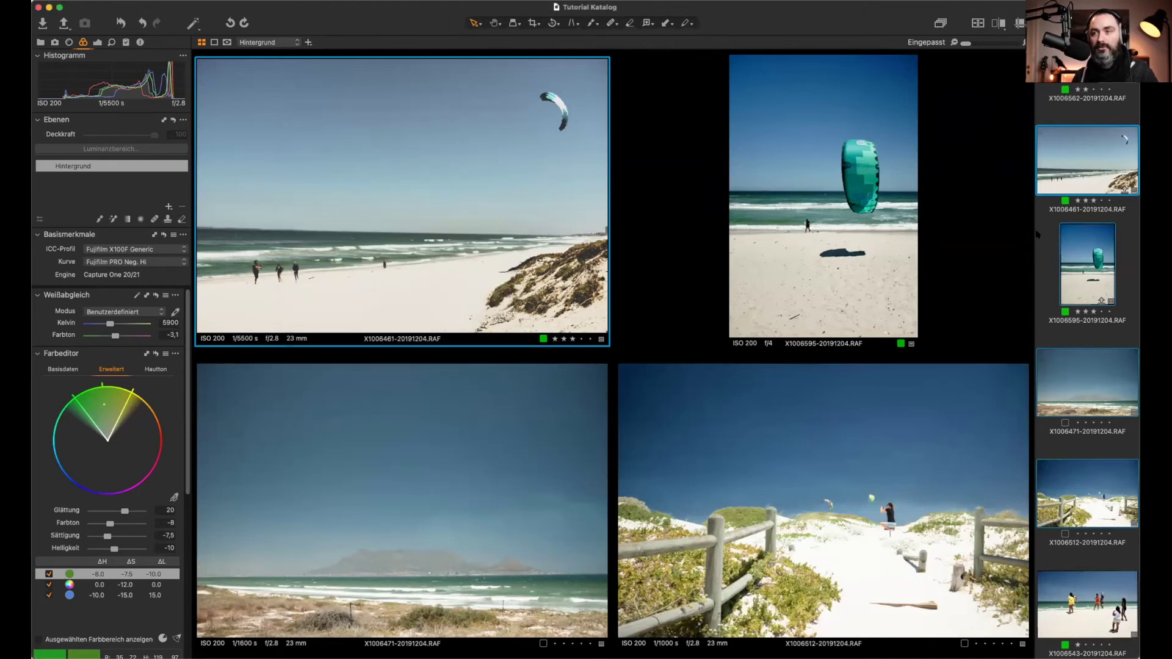
# Step: Switch the active image to X1006471 and then X1006512, and try a speed edit adjustment on X1006512
pyautogui.click(569, 513)
pyautogui.click(788, 444)
pyautogui.scroll(4, 788, 444)
pyautogui.scroll(-2, 787, 444)
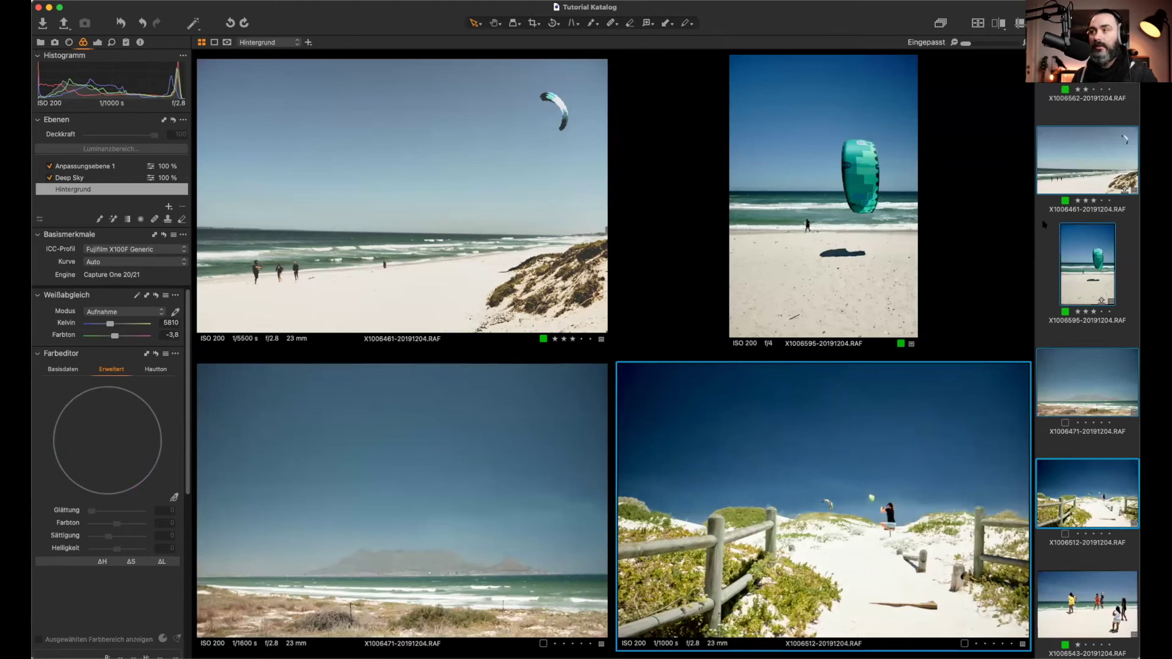
# Step: Clear the multi-image selection, show X1006455 on its own and revert its adjustments
pyautogui.click(1038, 304)
pyautogui.scroll(10, 1066, 288)
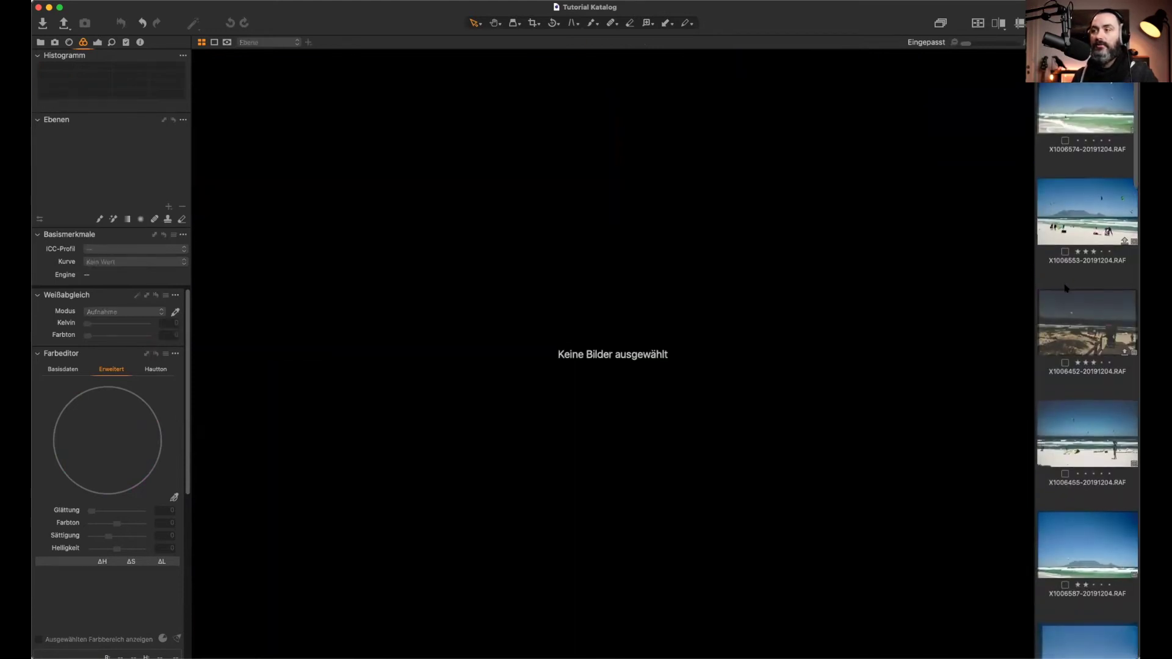
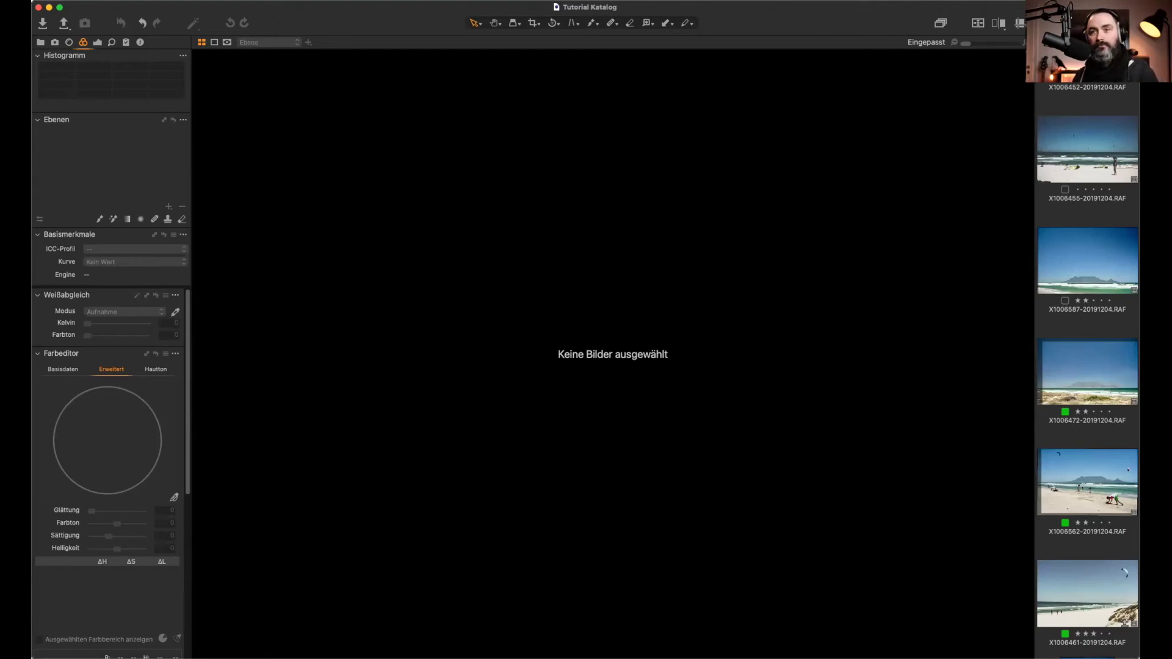
pyautogui.click(1099, 156)
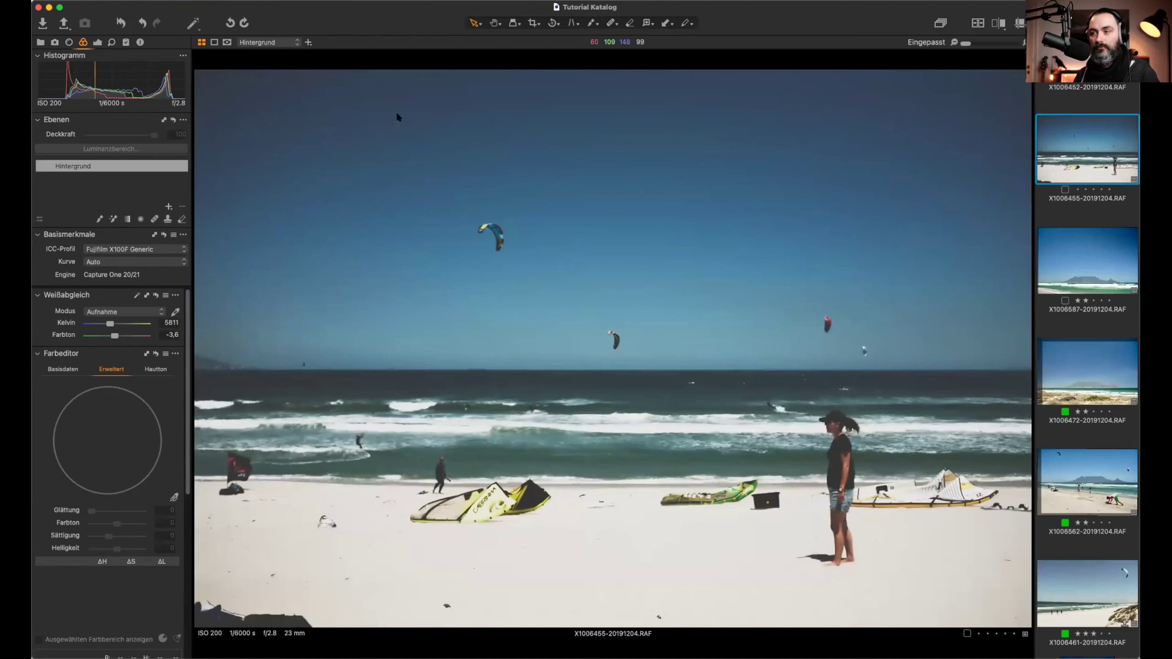
pyautogui.click(145, 22)
pyautogui.click(157, 22)
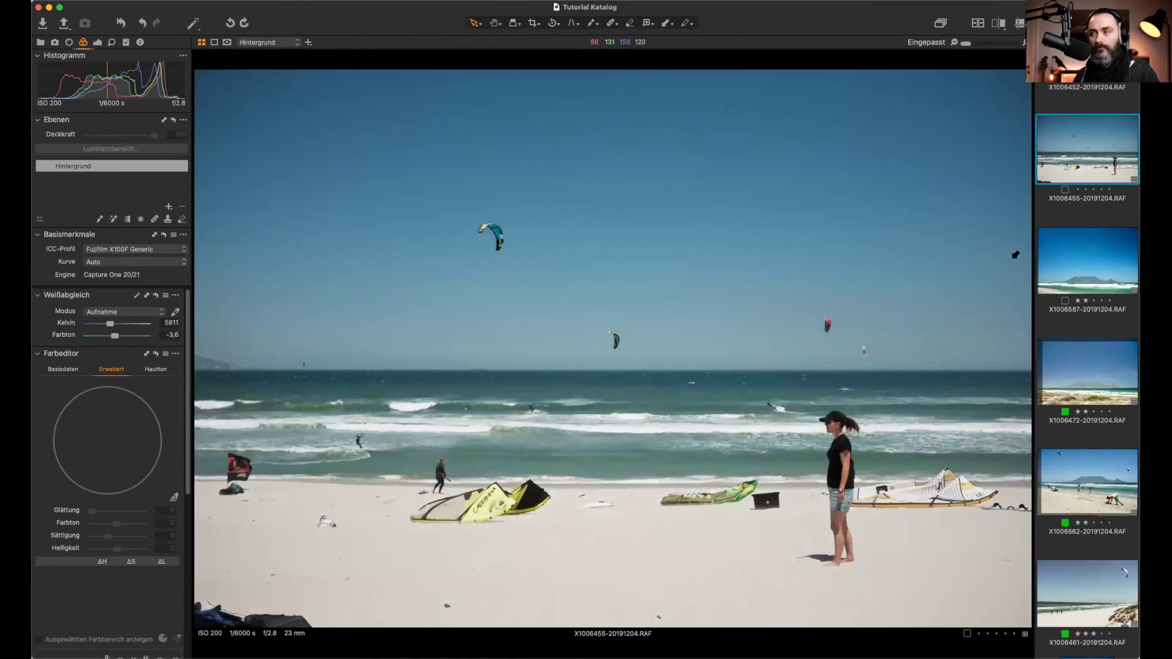
# Step: Copy the adjustments from X1006587 and apply them to X1006455
pyautogui.click(1078, 253)
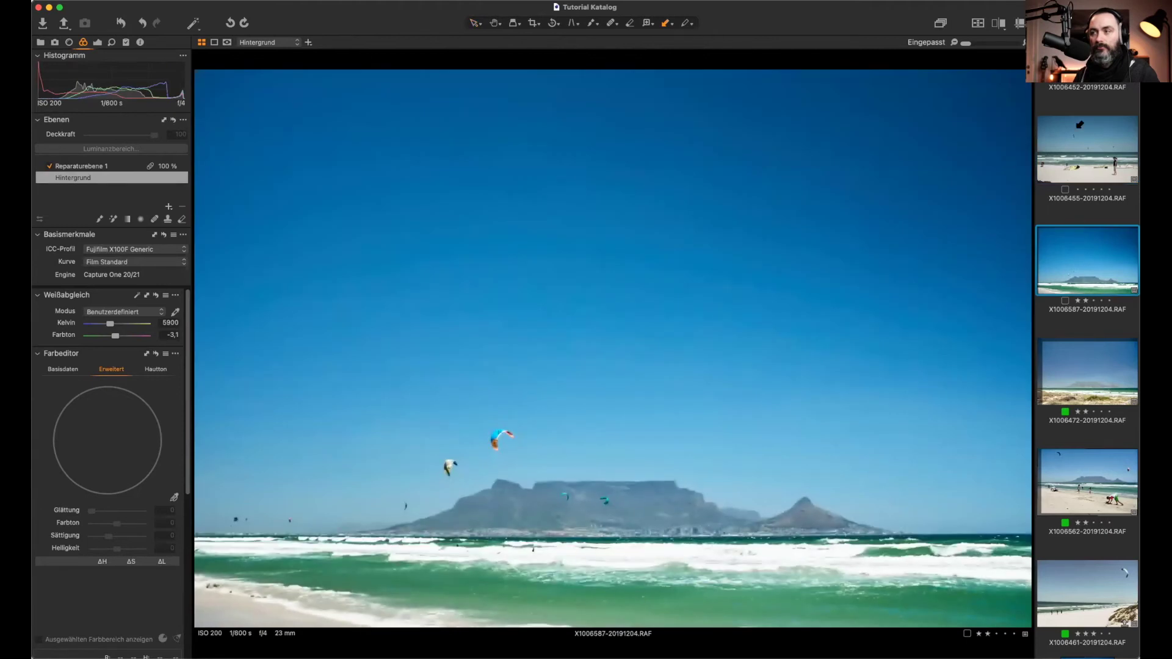
pyautogui.click(1086, 142)
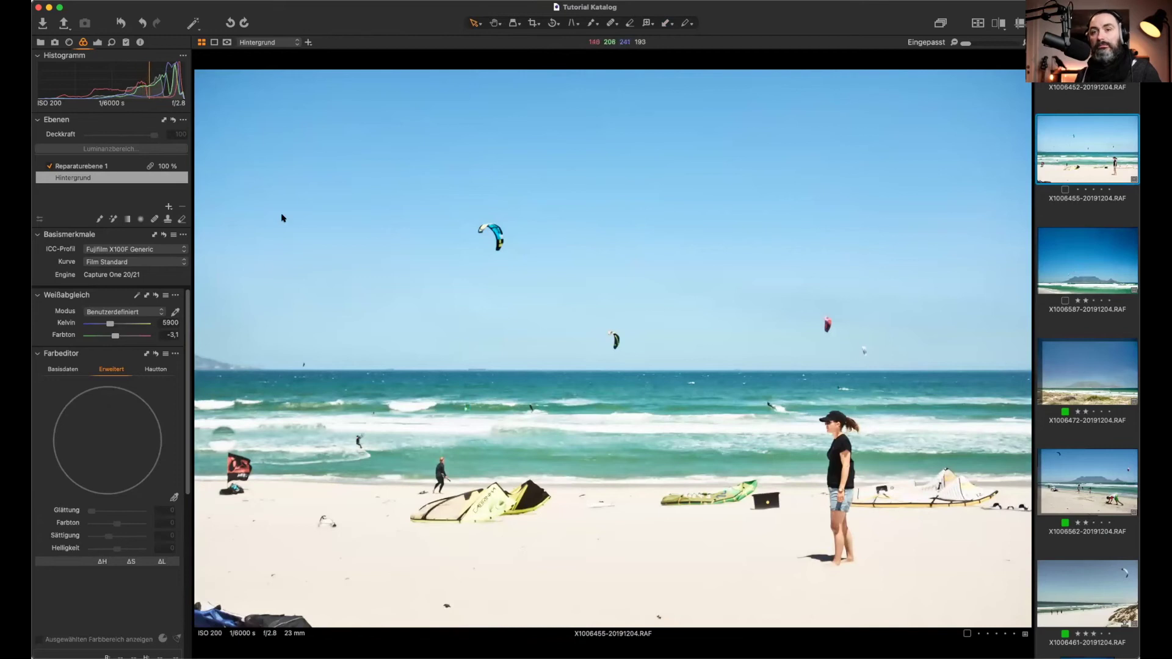
# Step: Look through the options for adding tools (Werkzeug hinzufügen) and tool tabs (Register hinzufügen) to the tool area
pyautogui.rightClick(177, 44)
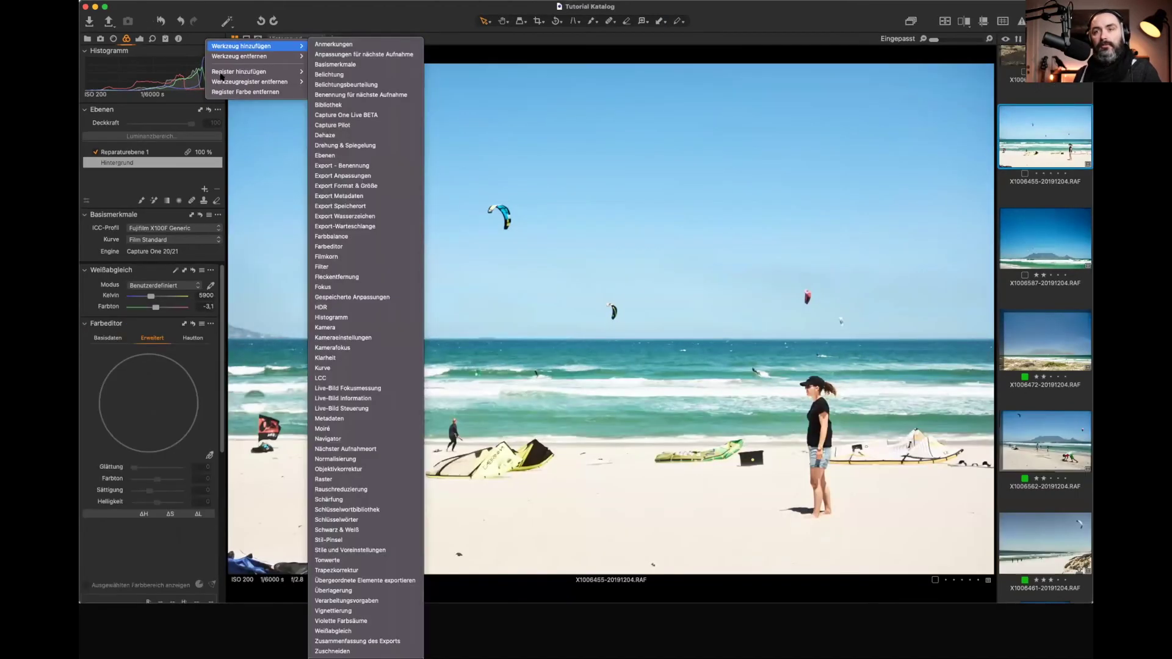
pyautogui.moveTo(244, 78)
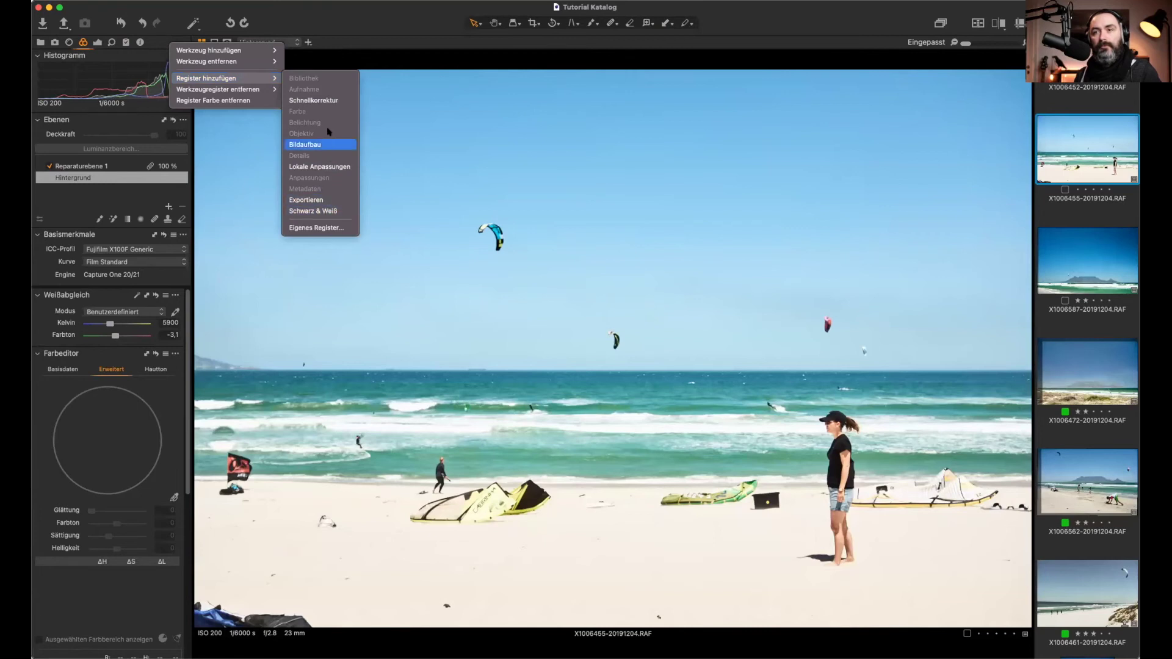
pyautogui.click(157, 42)
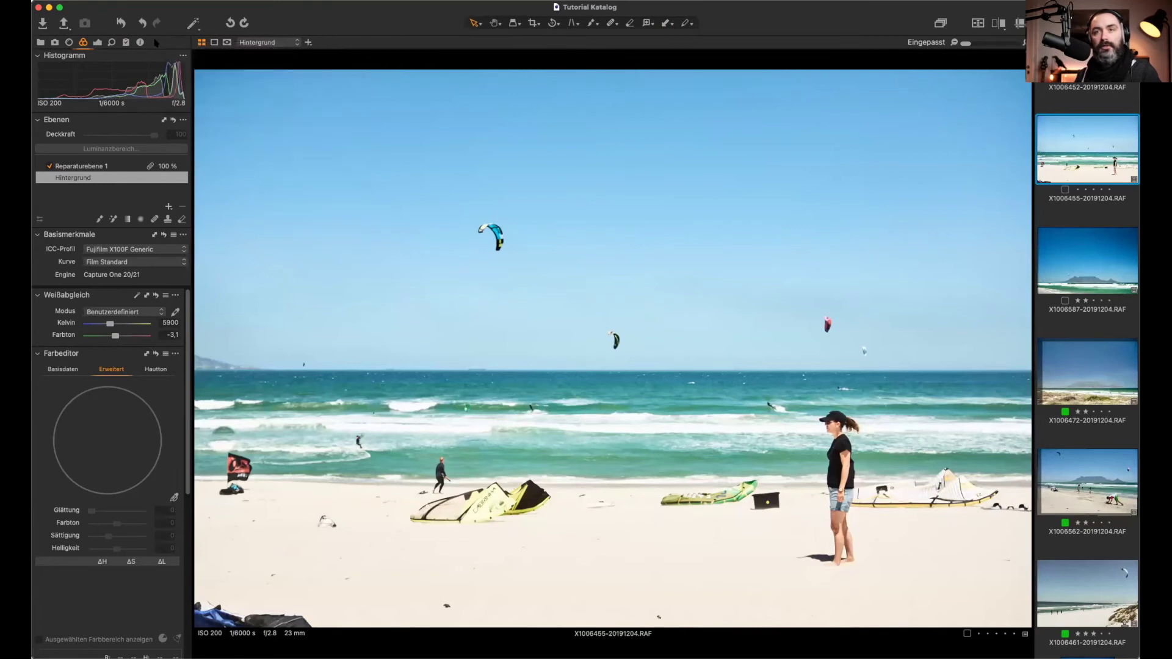
pyautogui.rightClick(156, 42)
pyautogui.moveTo(167, 48)
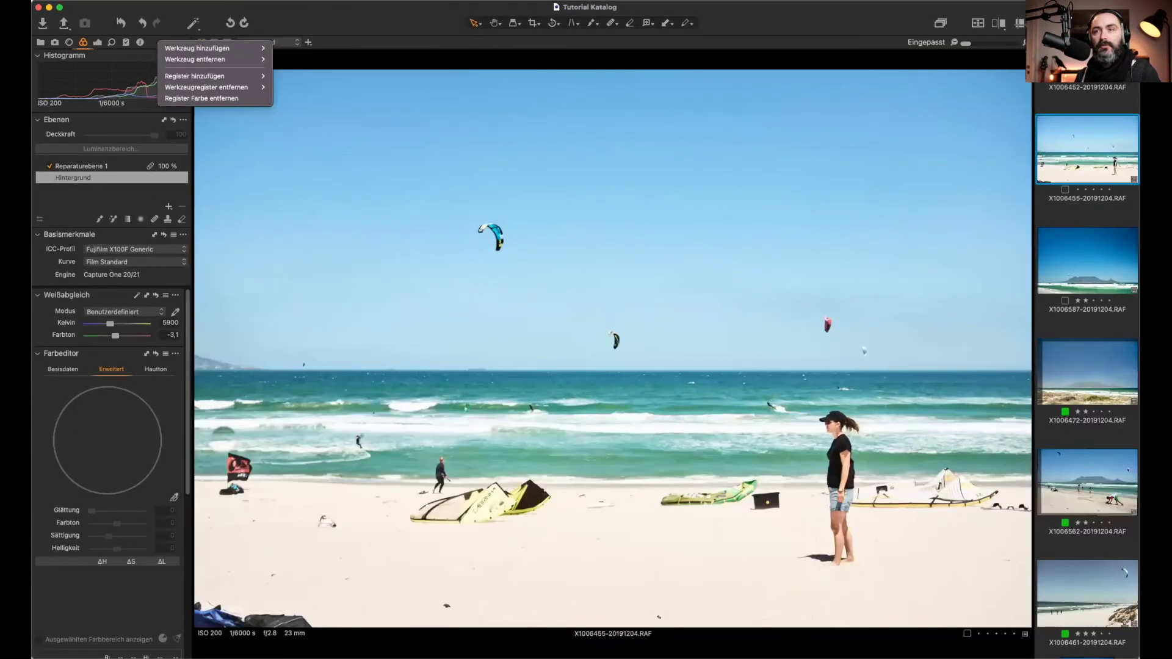
pyautogui.press('Escape')
# Step: Create a floating Live-Bild Steuerung tool over the image, collapse it and remove it
pyautogui.click(413, 0)
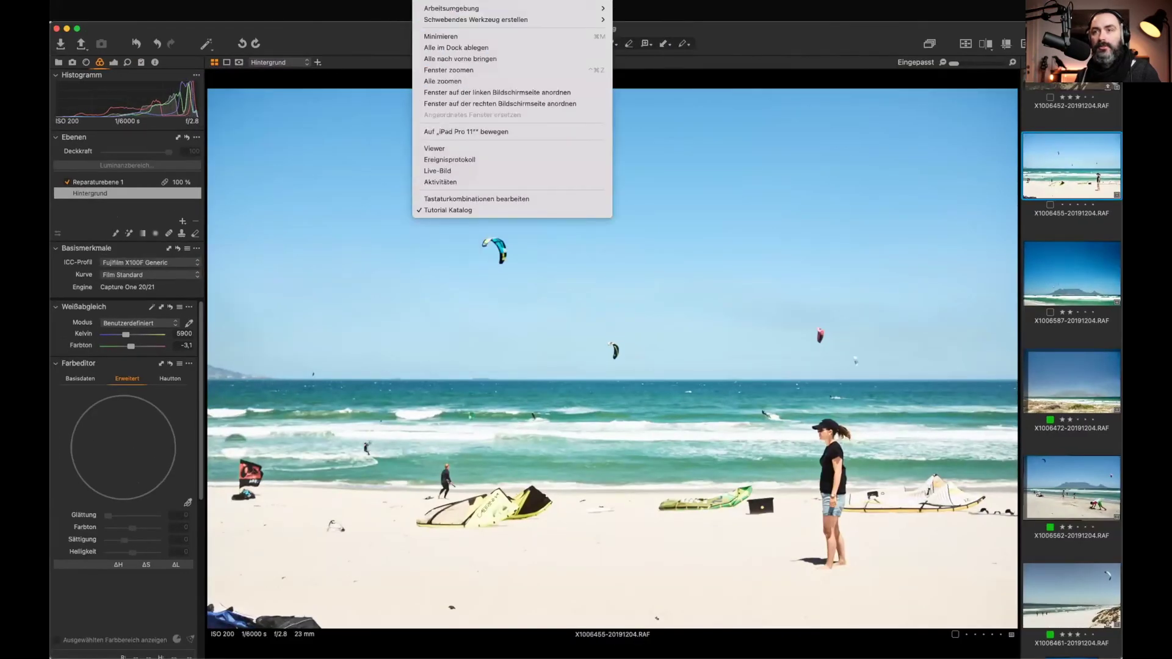
pyautogui.moveTo(427, 2)
pyautogui.moveTo(476, 19)
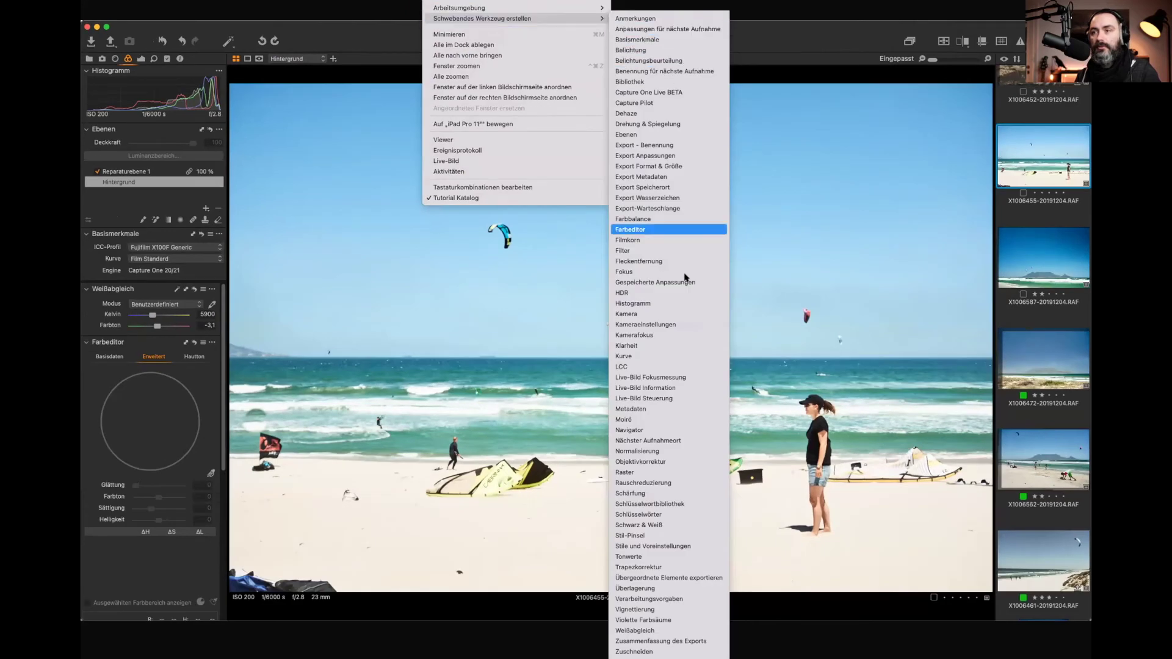
pyautogui.click(682, 399)
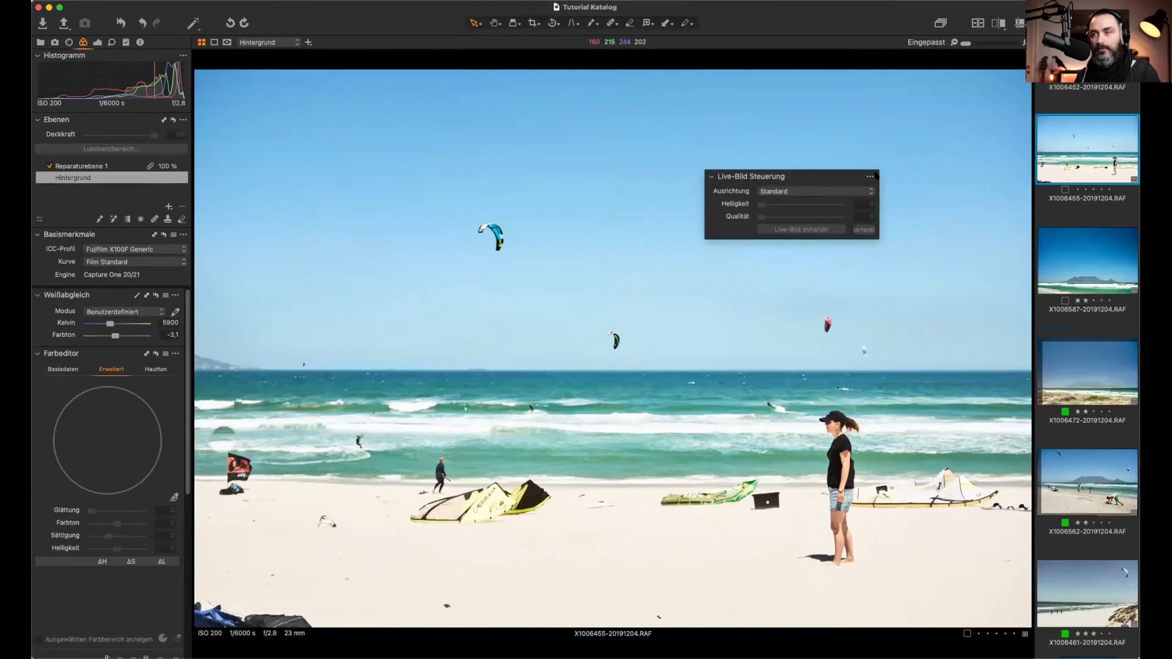
pyautogui.click(848, 181)
pyautogui.click(873, 177)
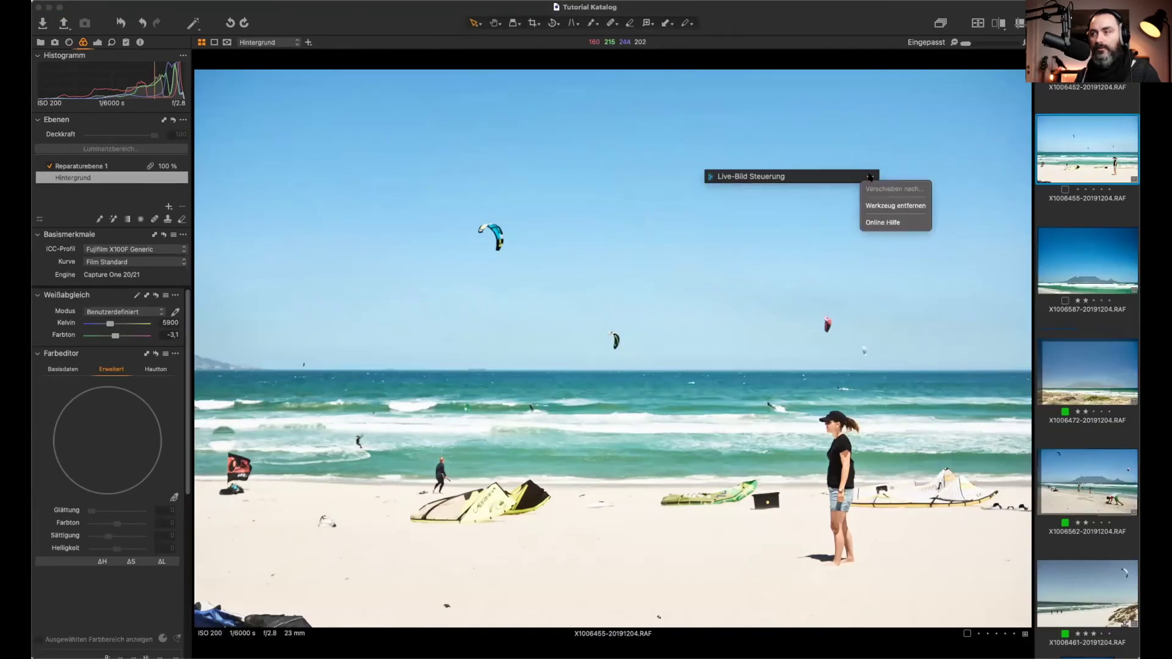
pyautogui.click(858, 203)
# Step: Create a floating Capture Pilot tool over the image
pyautogui.click(423, 0)
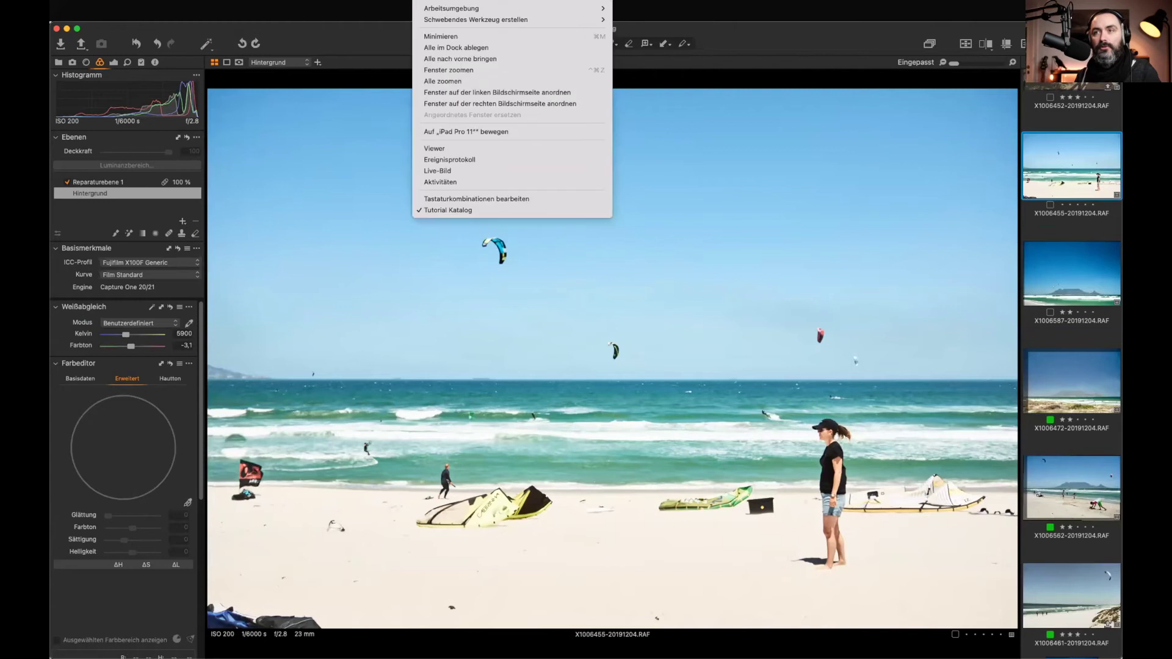
pyautogui.moveTo(458, 24)
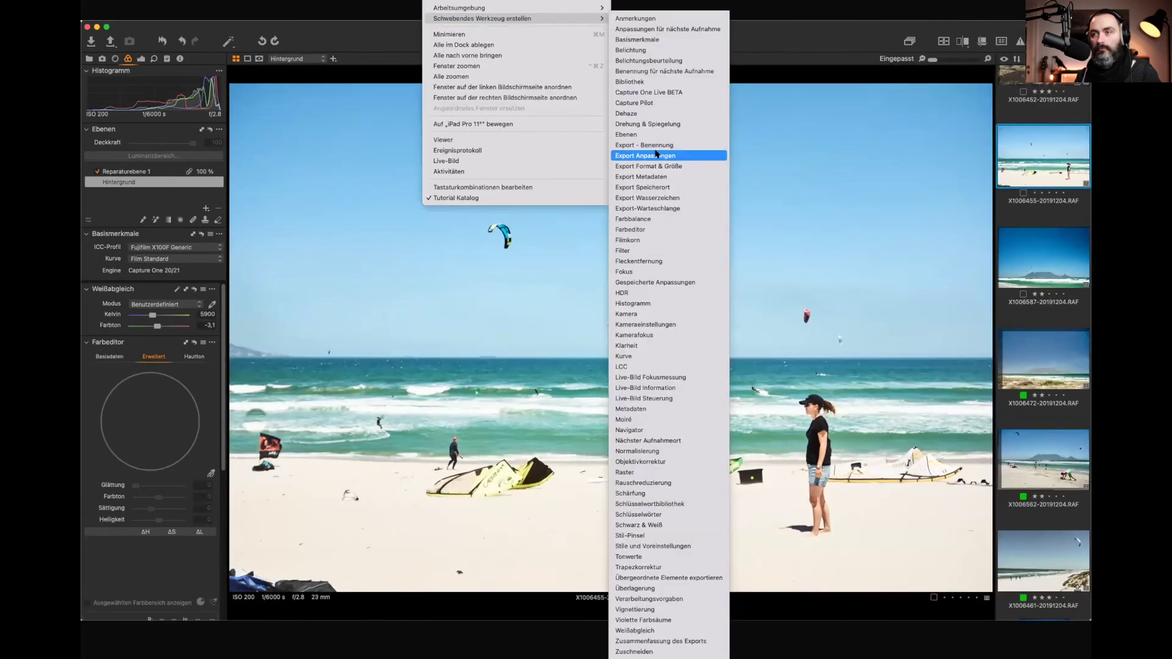
pyautogui.click(656, 107)
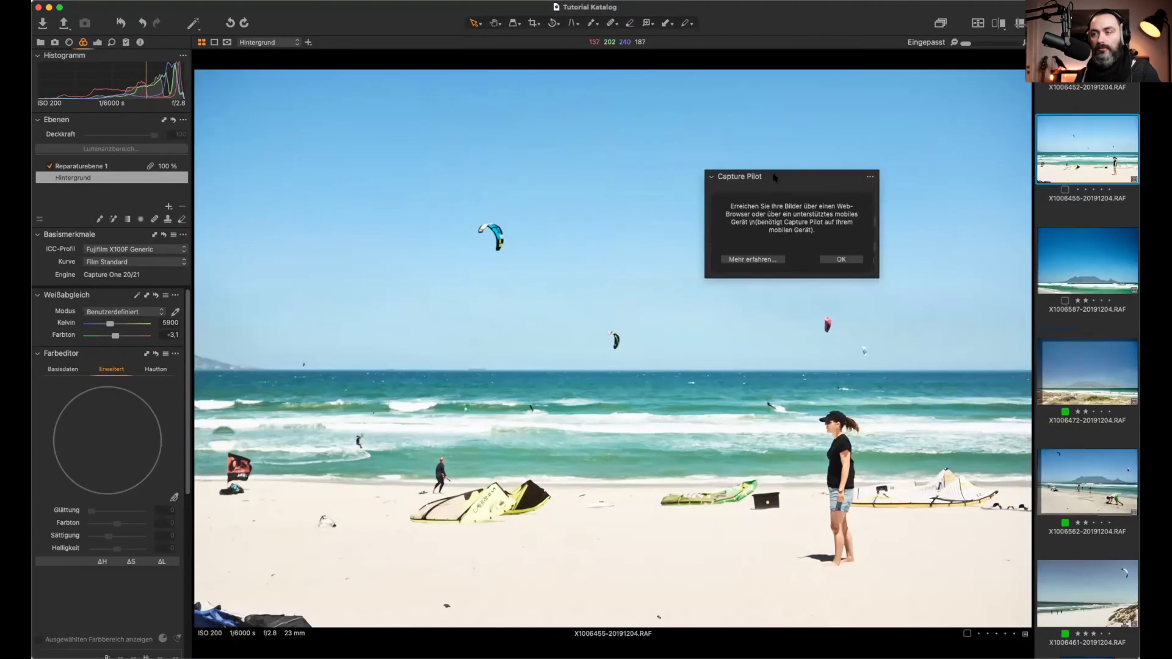
# Step: Move the floating Capture Pilot tool to another spot over the image, confirm its introduction and remove the tool
pyautogui.moveTo(774, 177); pyautogui.dragTo(446, 116)
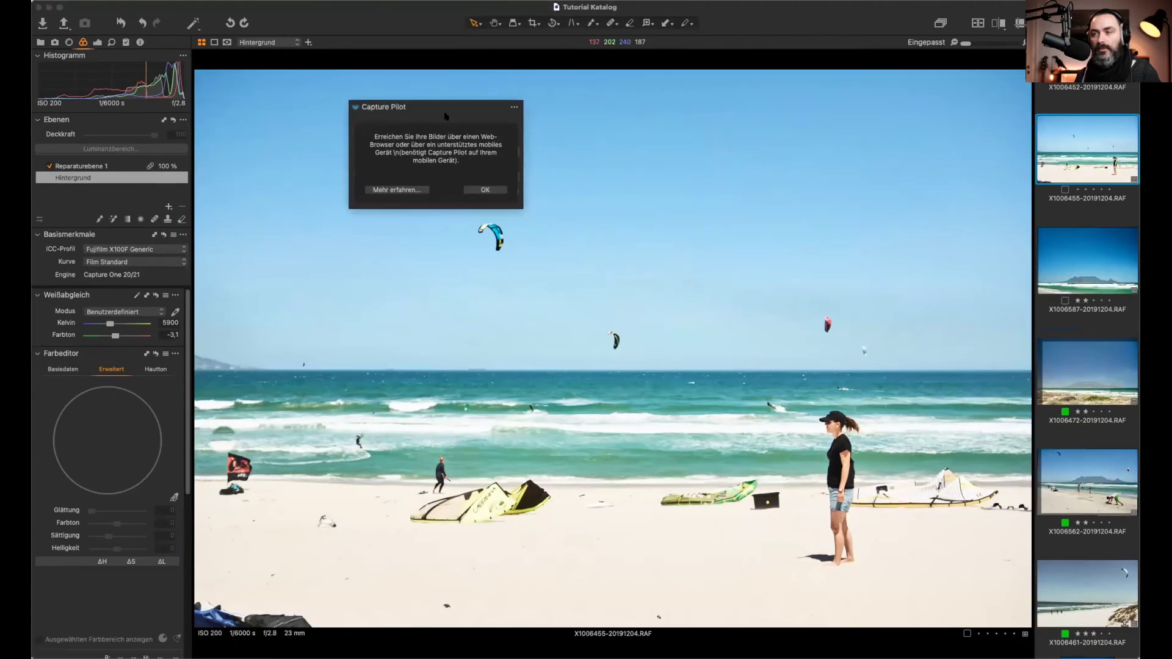
pyautogui.click(485, 190)
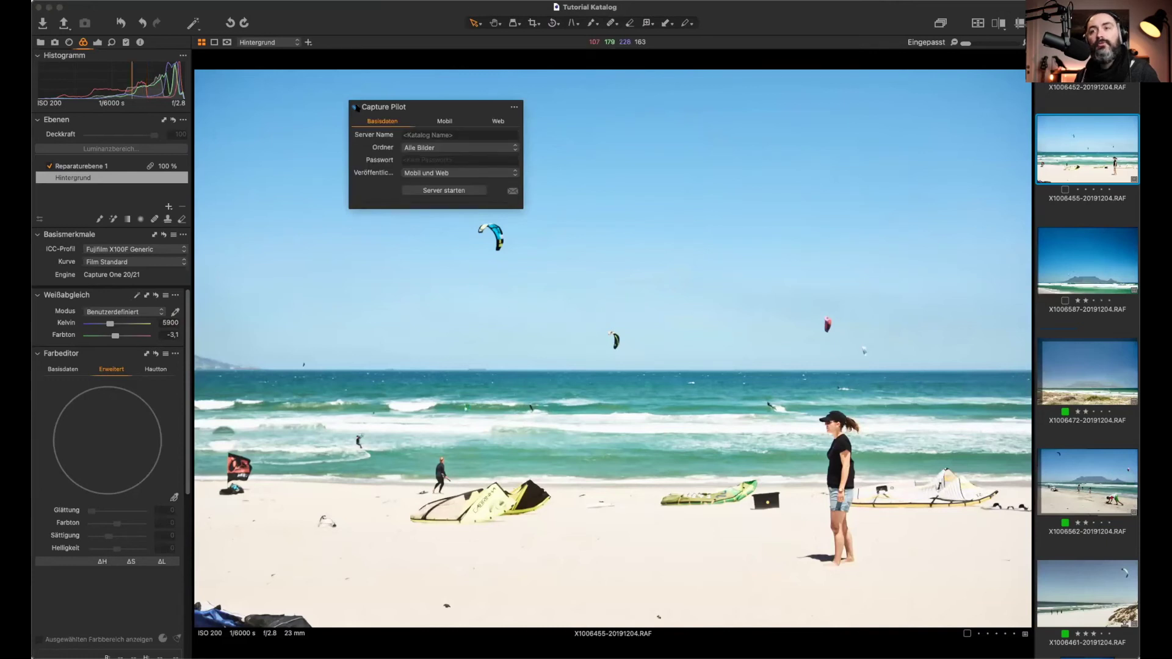
pyautogui.moveTo(519, 107); pyautogui.dragTo(516, 107)
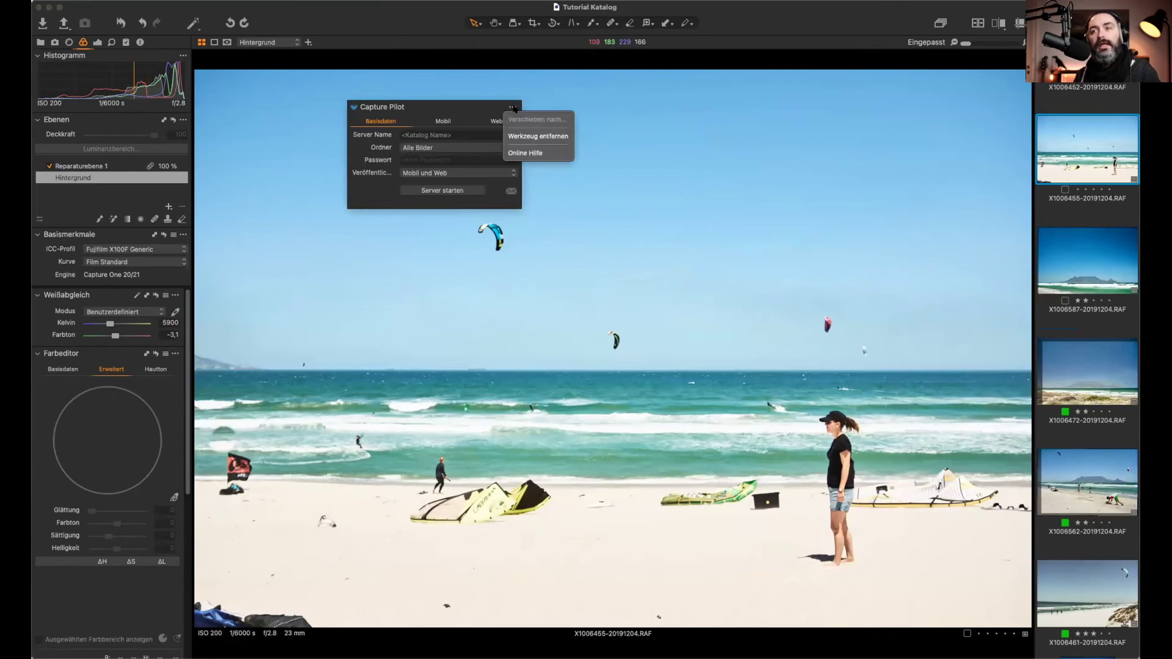
pyautogui.click(525, 136)
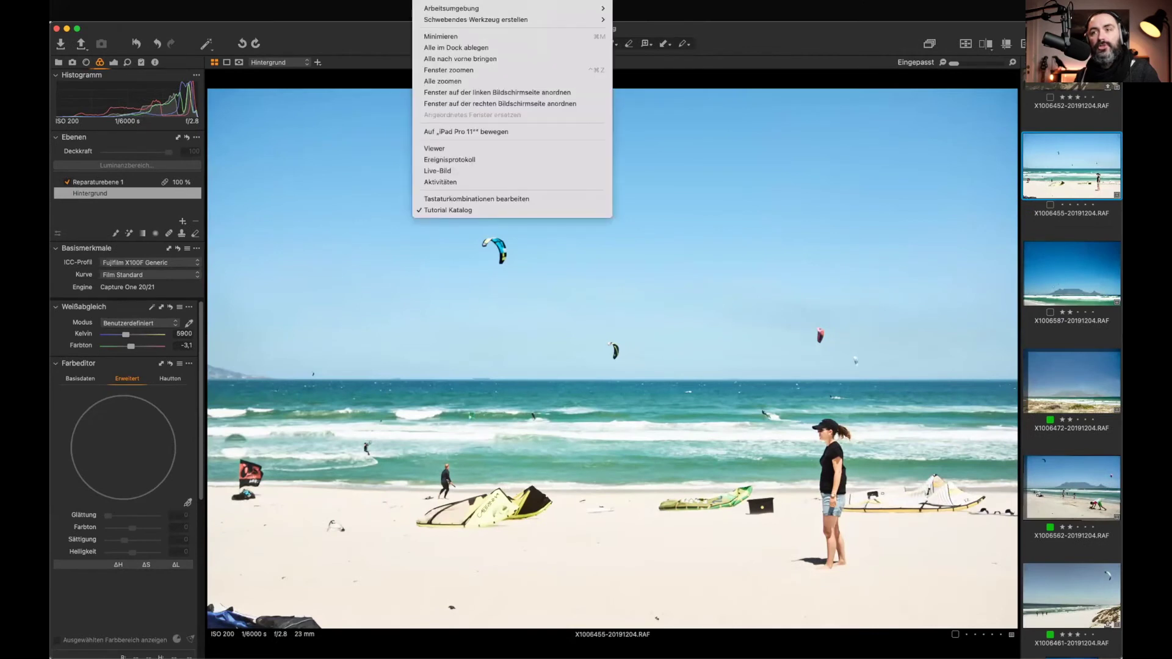
# Step: Switch the workspace (Arbeitsumgebung) to Zwei Monitore - Großer Browser
pyautogui.moveTo(440, 22)
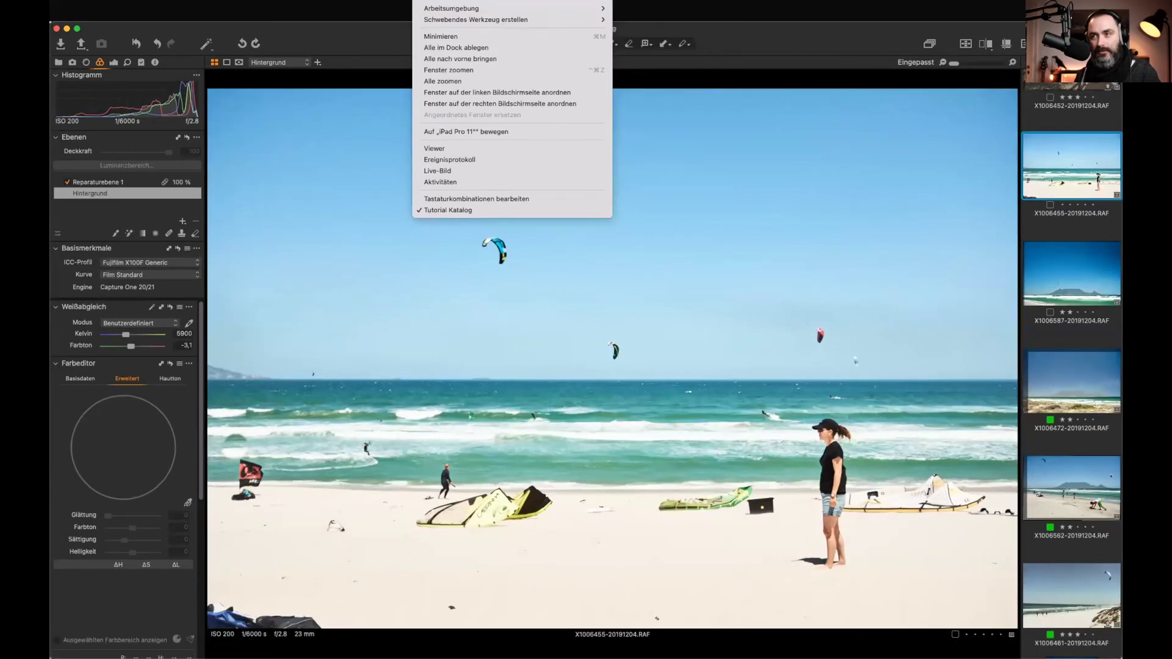
pyautogui.click(503, 381)
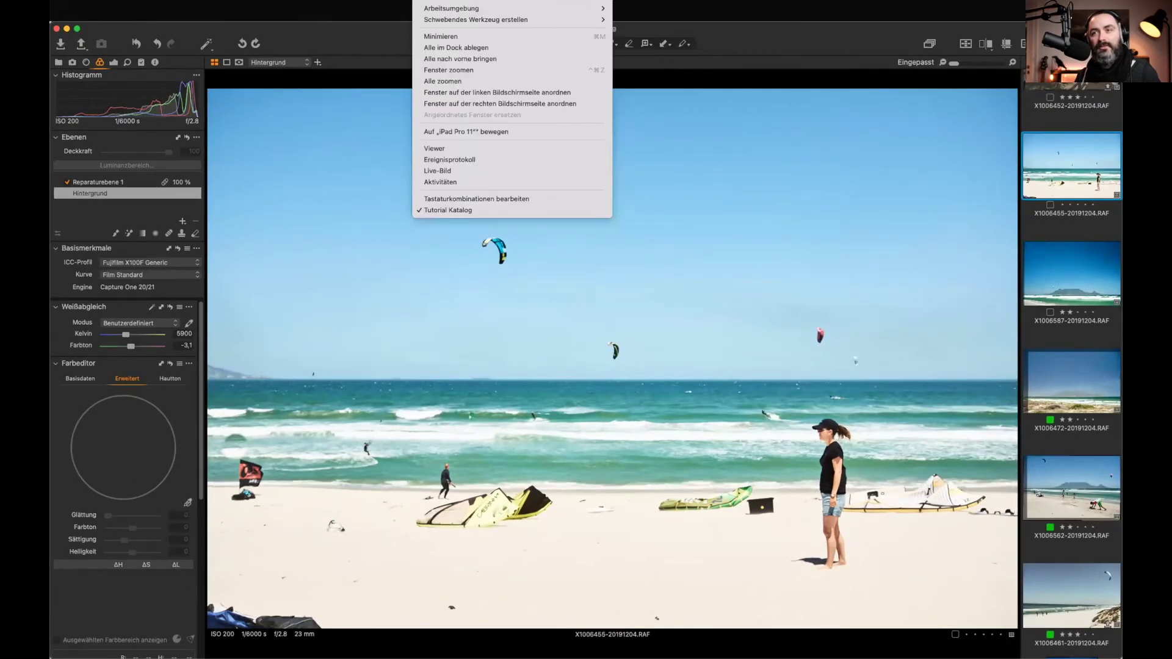
pyautogui.moveTo(440, 9)
pyautogui.moveTo(550, 9)
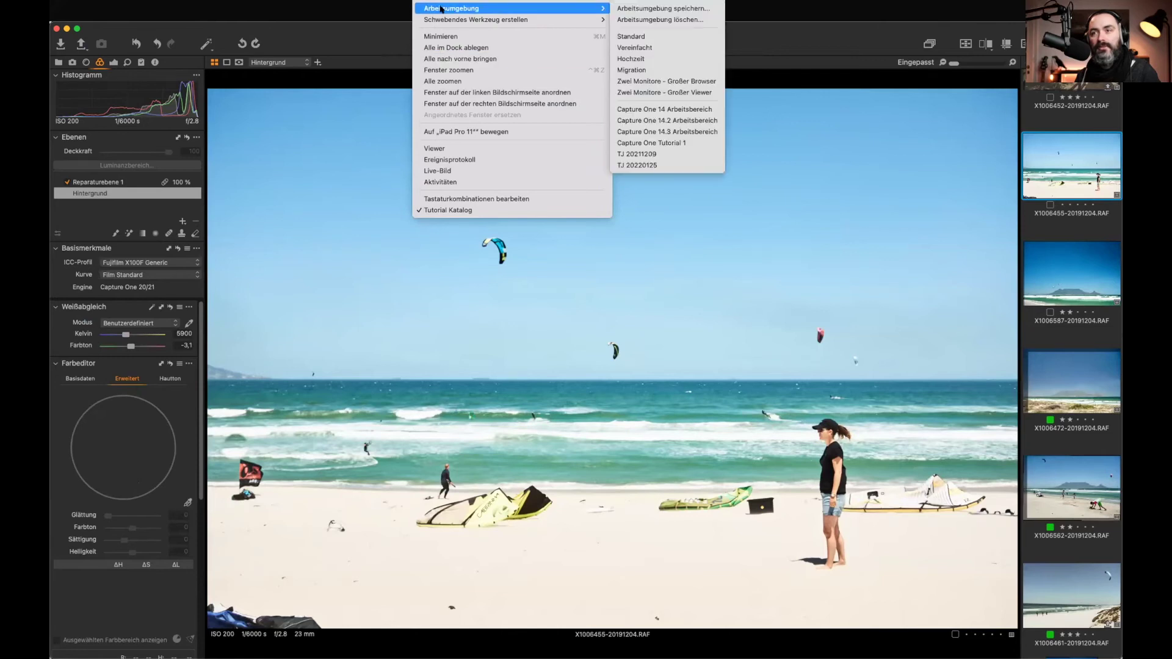
pyautogui.click(664, 82)
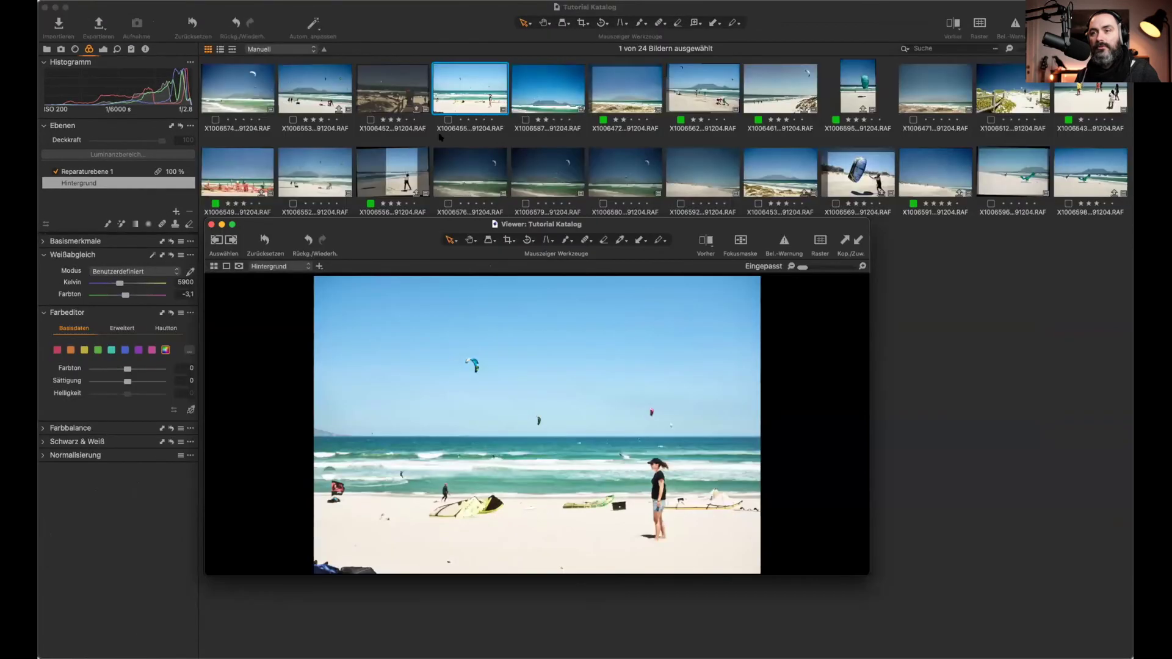
# Step: Place the separate Viewer window beside a narrowed browser window and show the Viewer window's own tools
pyautogui.moveTo(364, 232); pyautogui.dragTo(775, 135)
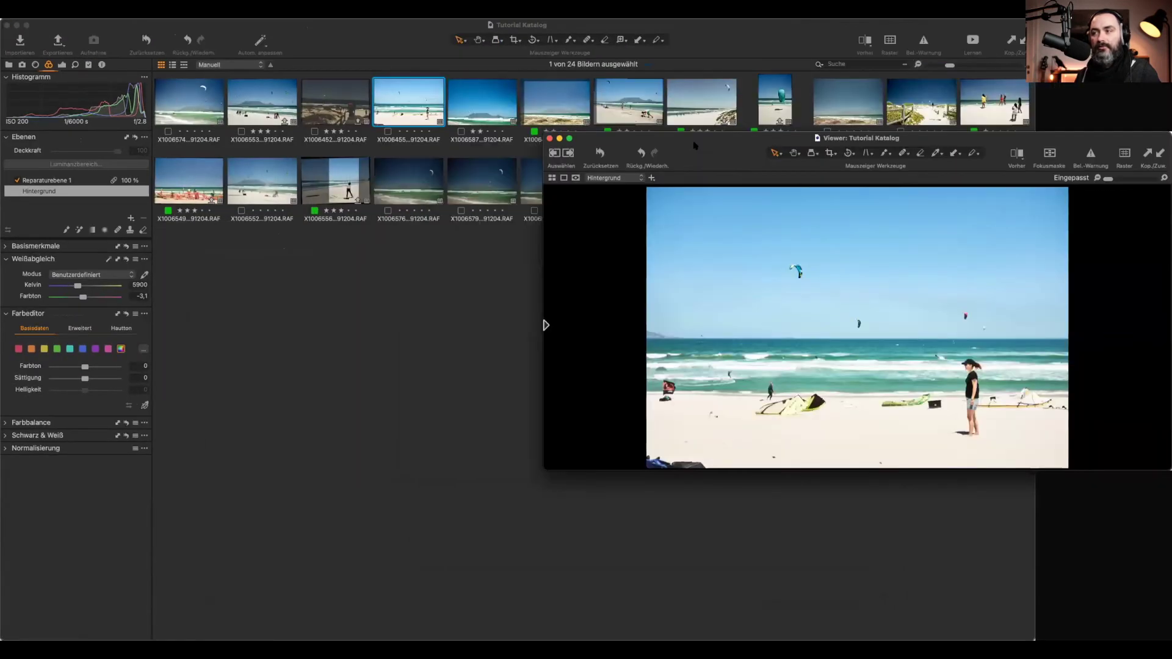
pyautogui.moveTo(695, 145); pyautogui.dragTo(744, 156)
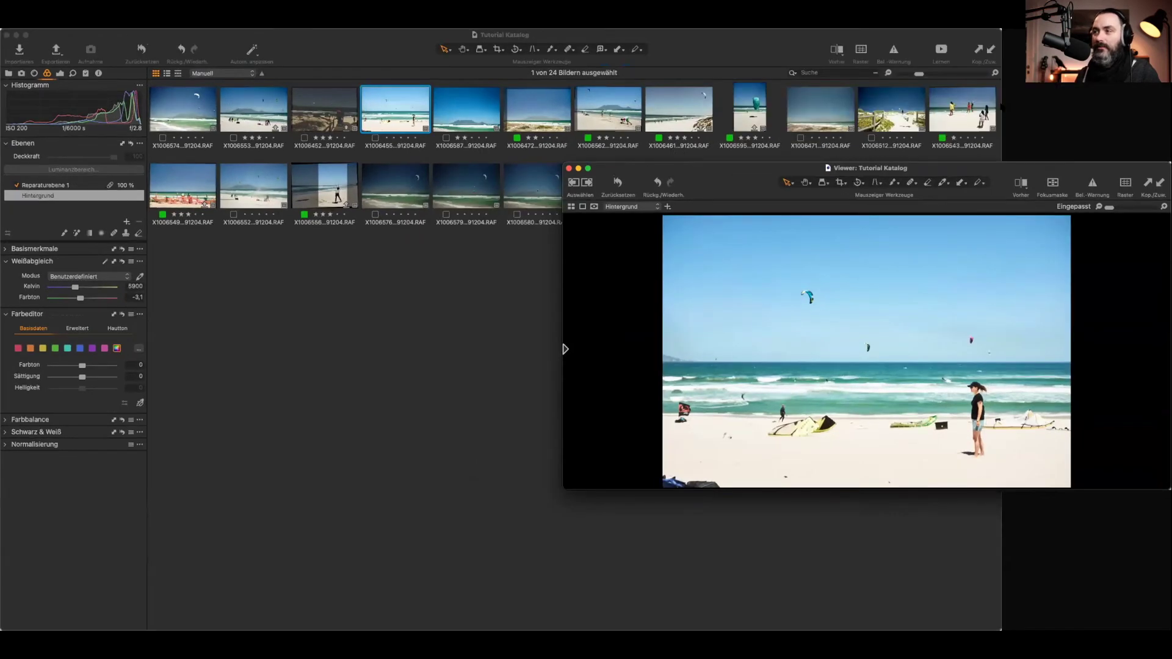
pyautogui.click(560, 349)
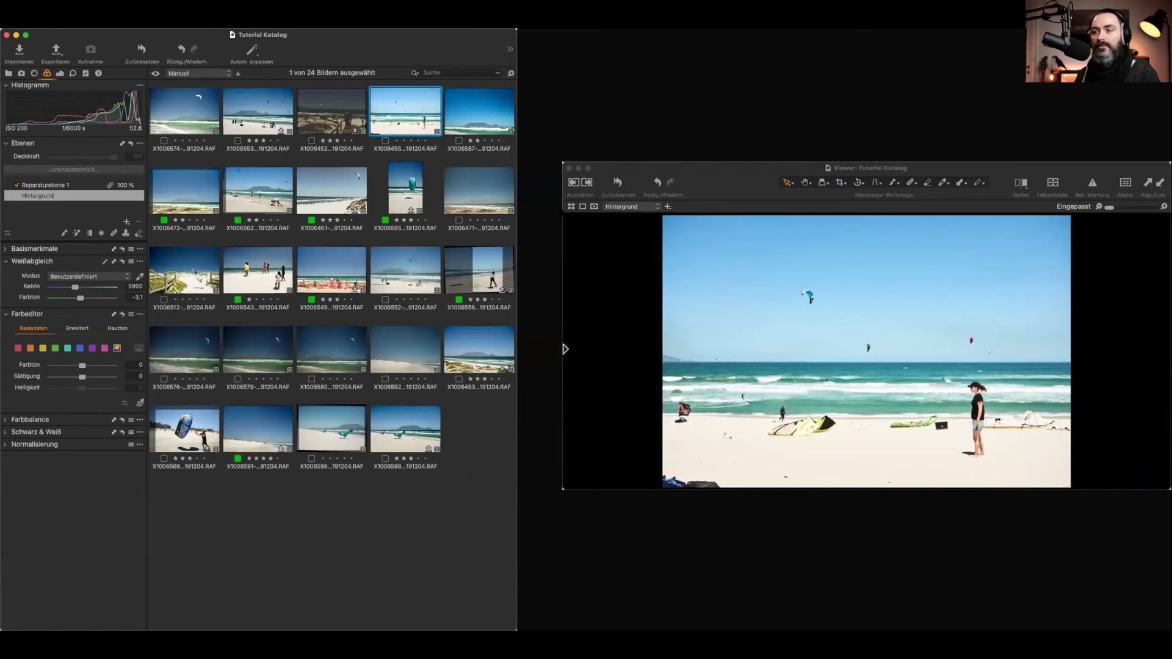
pyautogui.click(565, 349)
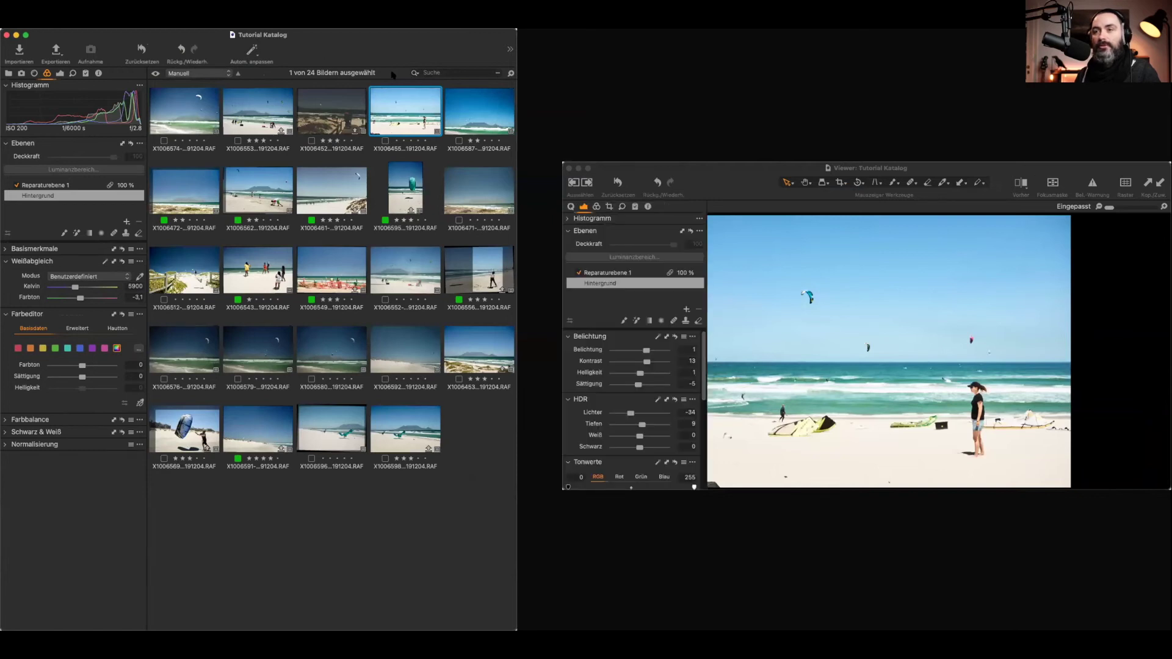
# Step: Show the viewer together with the browser strip in the main window and select image X1006574
pyautogui.click(316, 543)
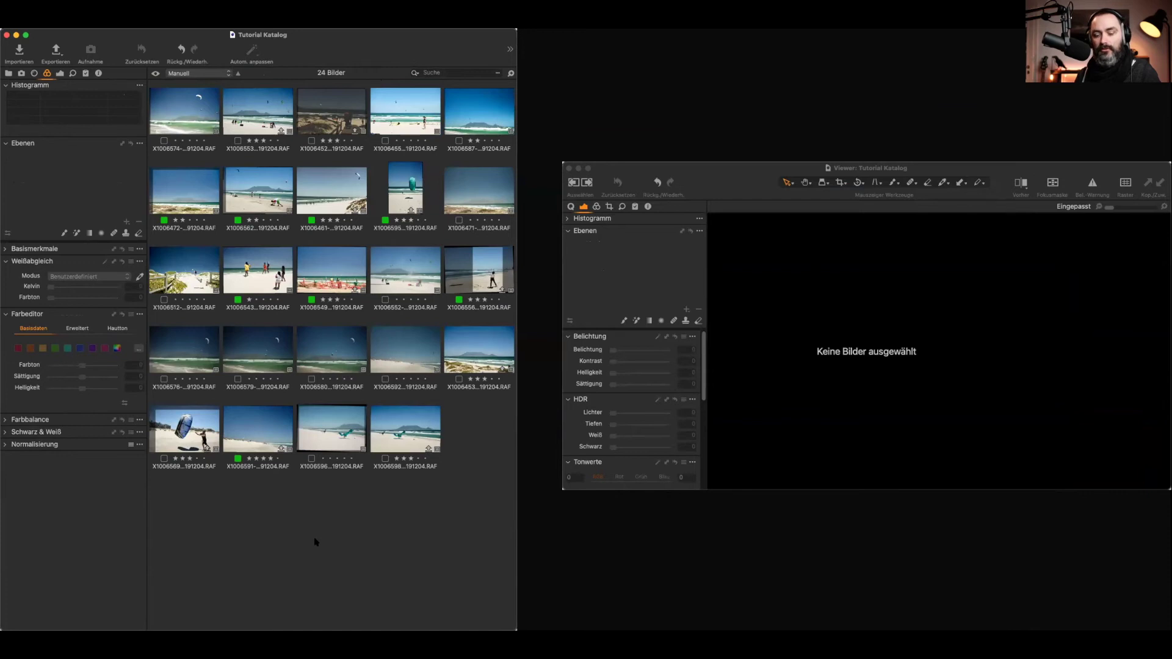
pyautogui.press('alt+super+v')
pyautogui.press('super+b')
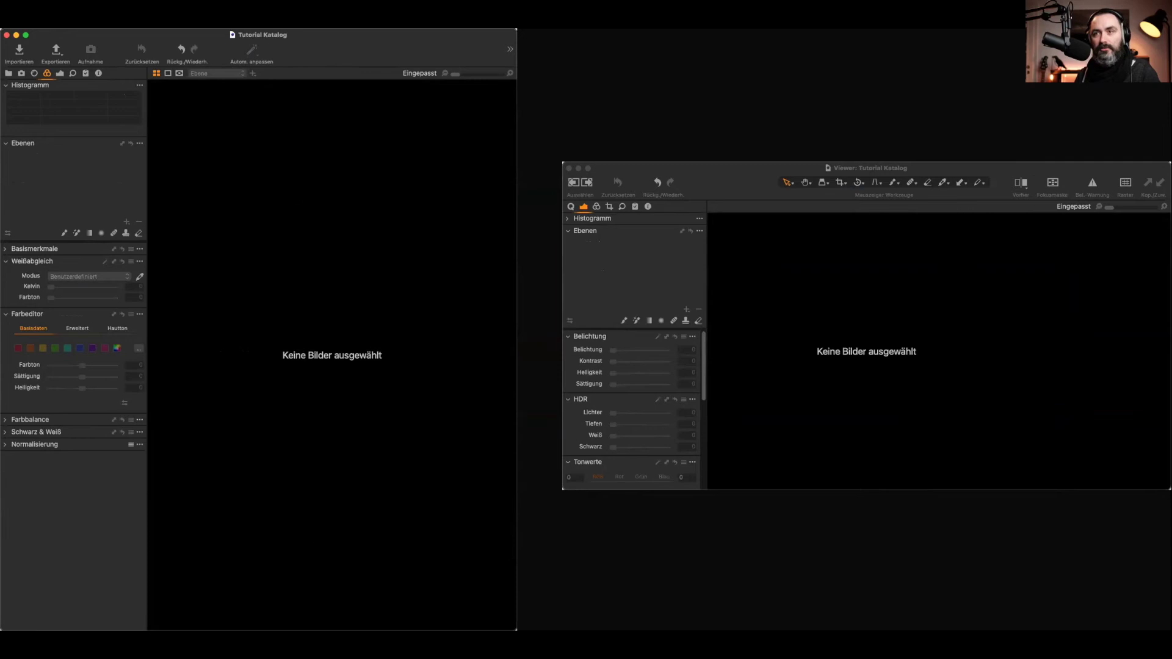
pyautogui.press('super+b')
pyautogui.click(507, 174)
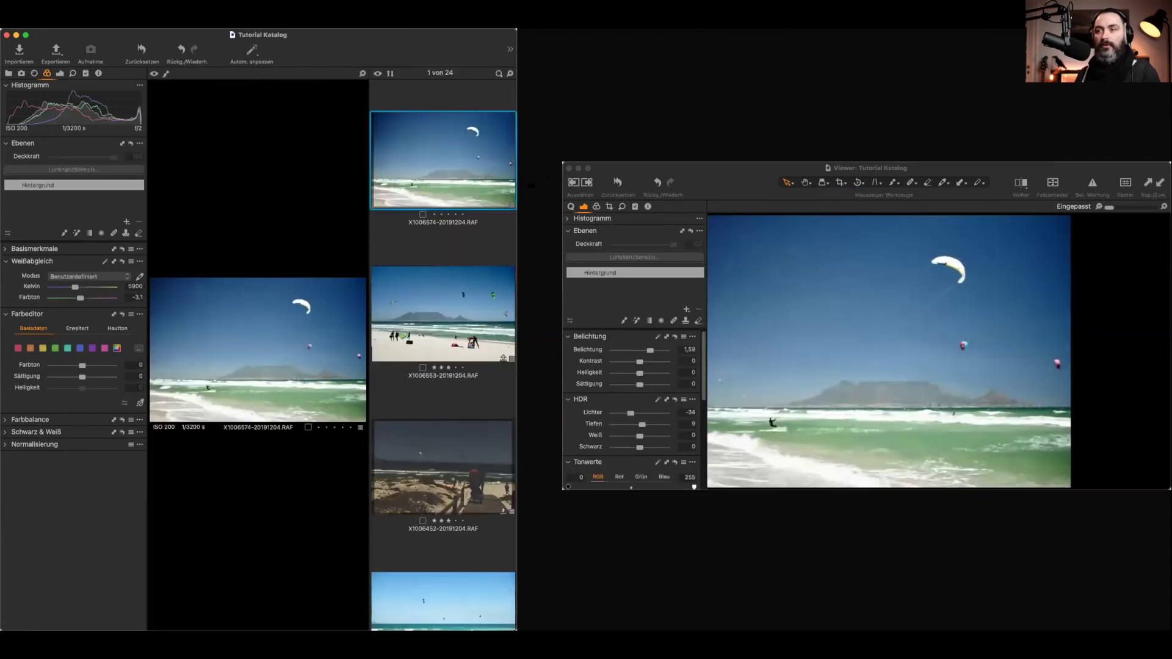
# Step: Rearrange the two windows, zoom X1006574 to 61% in the main window and pan to the red kite
pyautogui.click(839, 175)
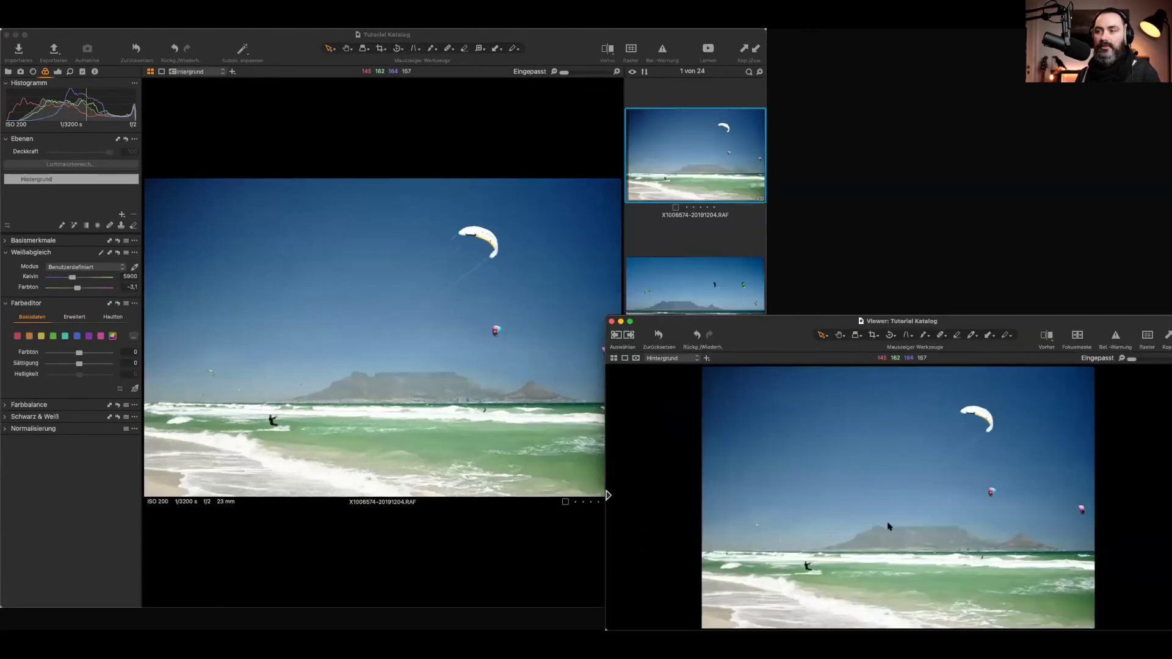
pyautogui.click(324, 273)
pyautogui.scroll(3, 325, 273)
pyautogui.scroll(-5, 325, 273)
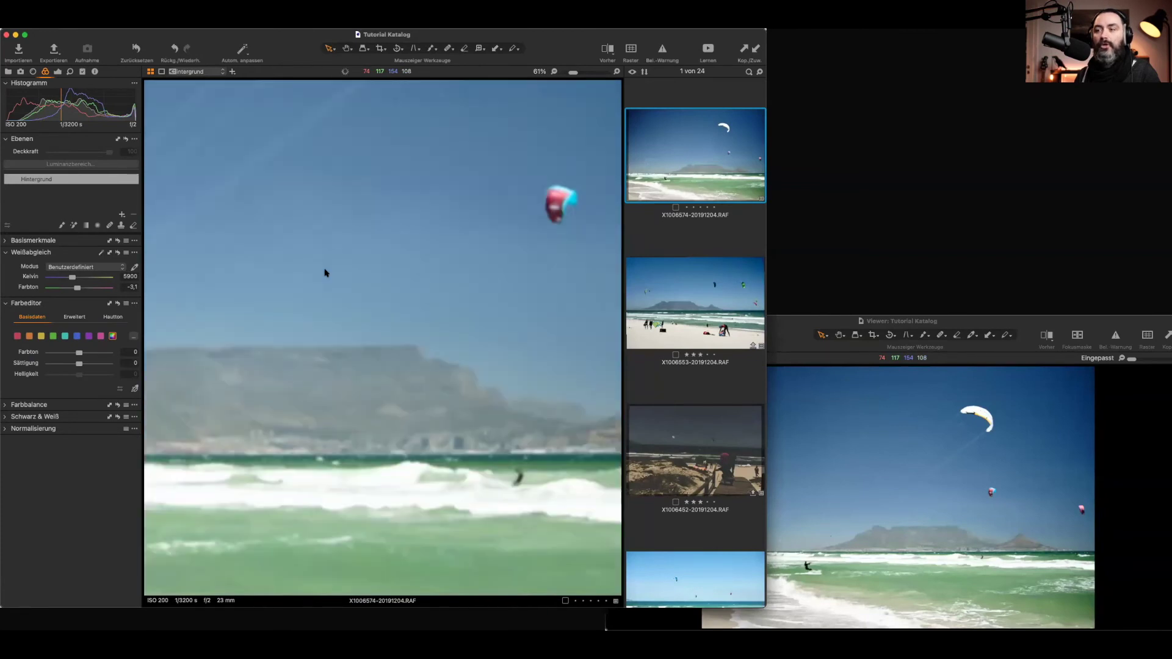
pyautogui.hscroll(3, 446, 295)
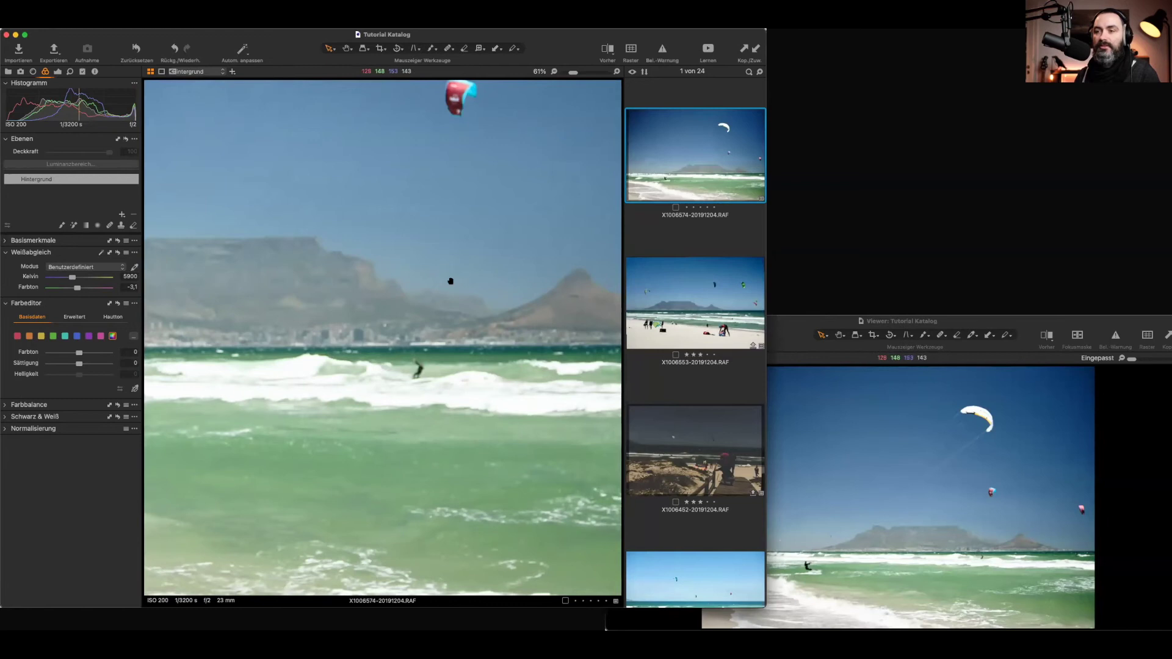
pyautogui.scroll(5, 530, 194)
pyautogui.hscroll(4, 530, 195)
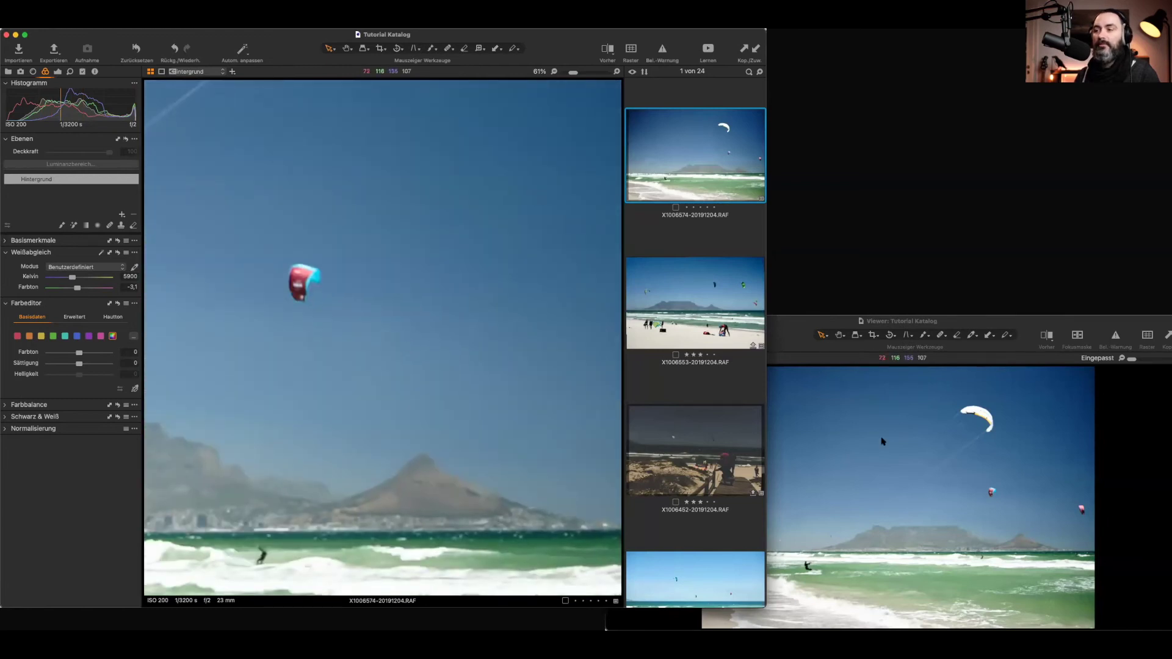
# Step: Examine the separate Viewer window's context options and the Viewer anpassen settings
pyautogui.rightClick(883, 440)
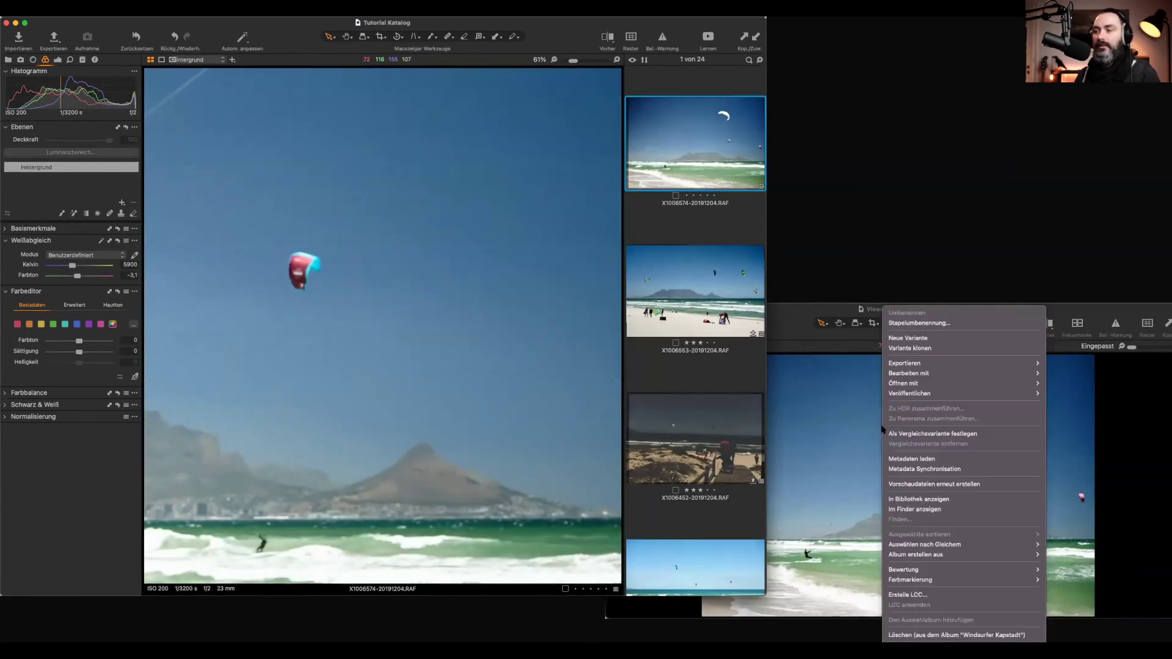
pyautogui.click(824, 438)
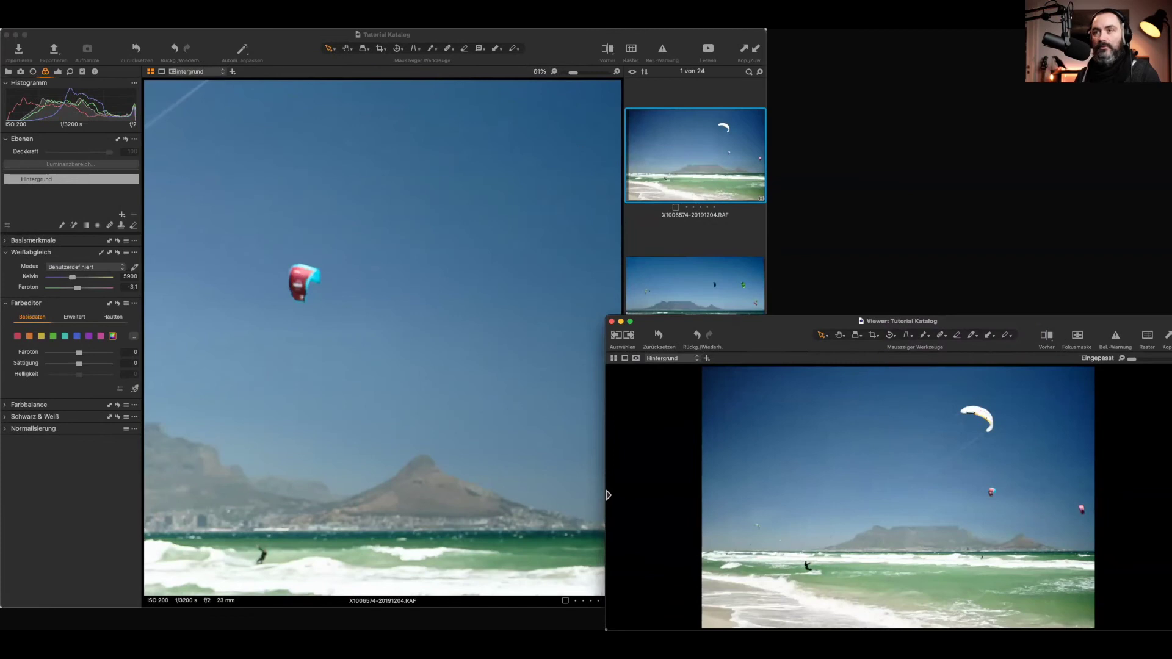
pyautogui.click(315, 7)
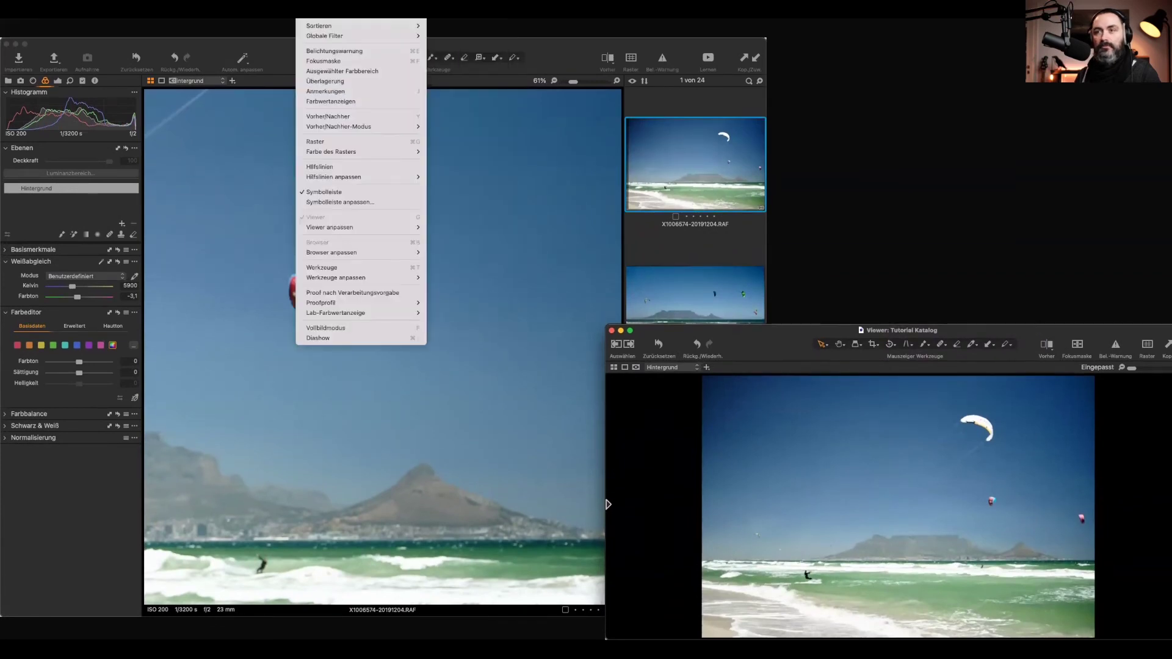
pyautogui.moveTo(343, 228)
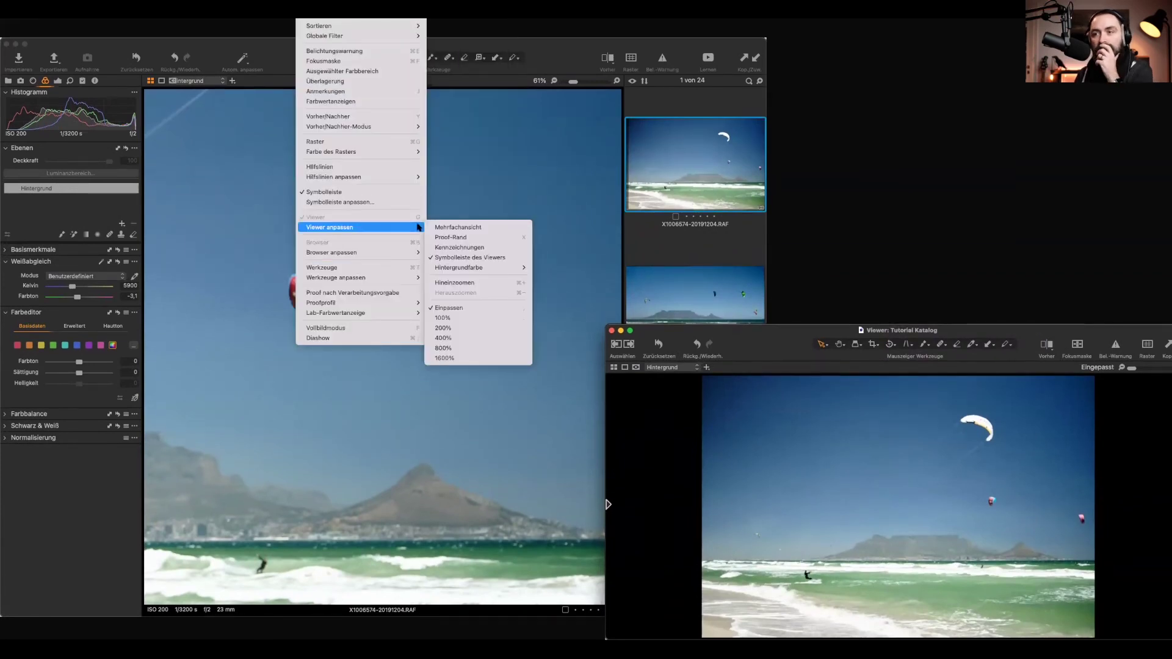
pyautogui.moveTo(466, 267)
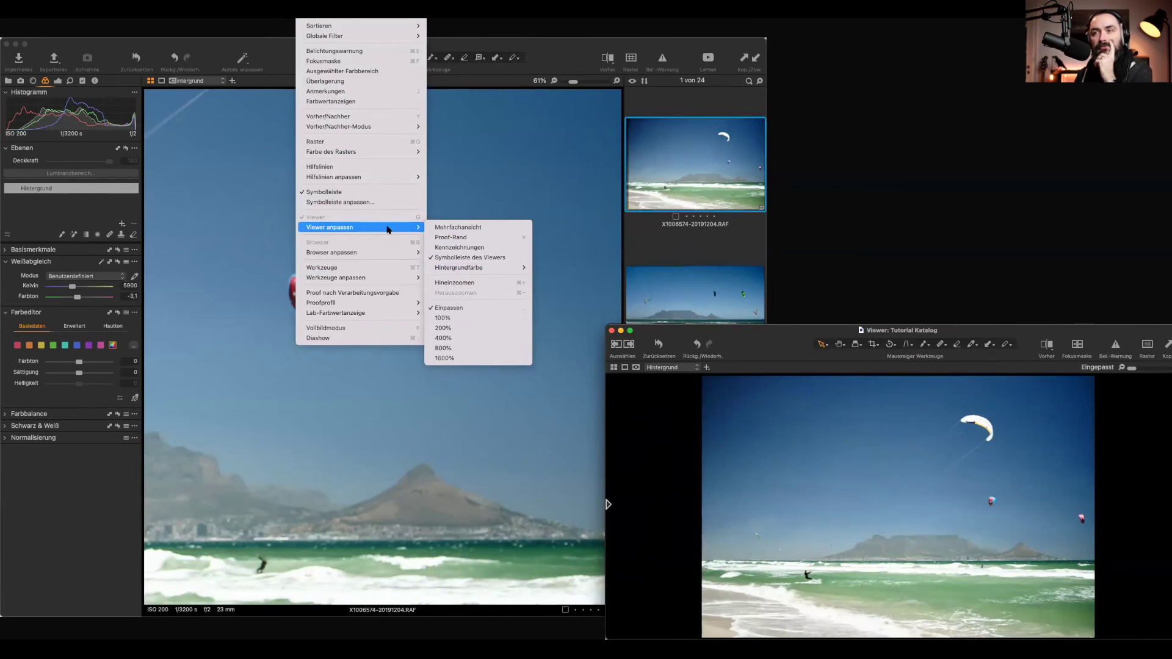
pyautogui.click(515, 209)
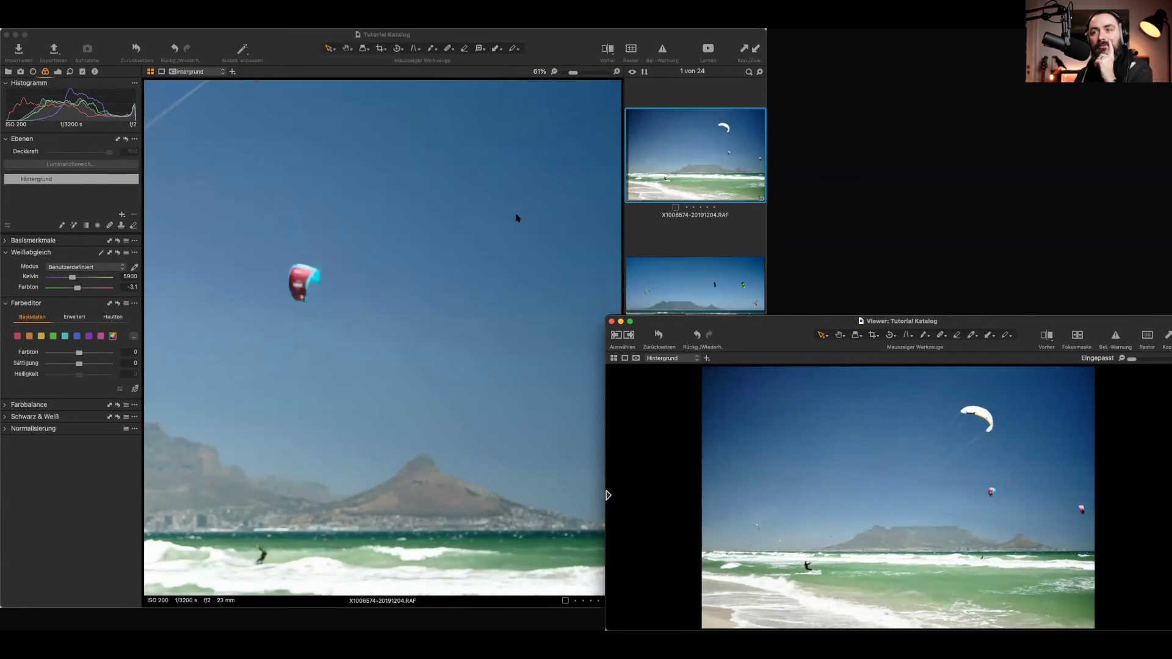
# Step: Compare zooming in both viewers while stepping to X1006455, and return the main view to fit
pyautogui.click(424, 324)
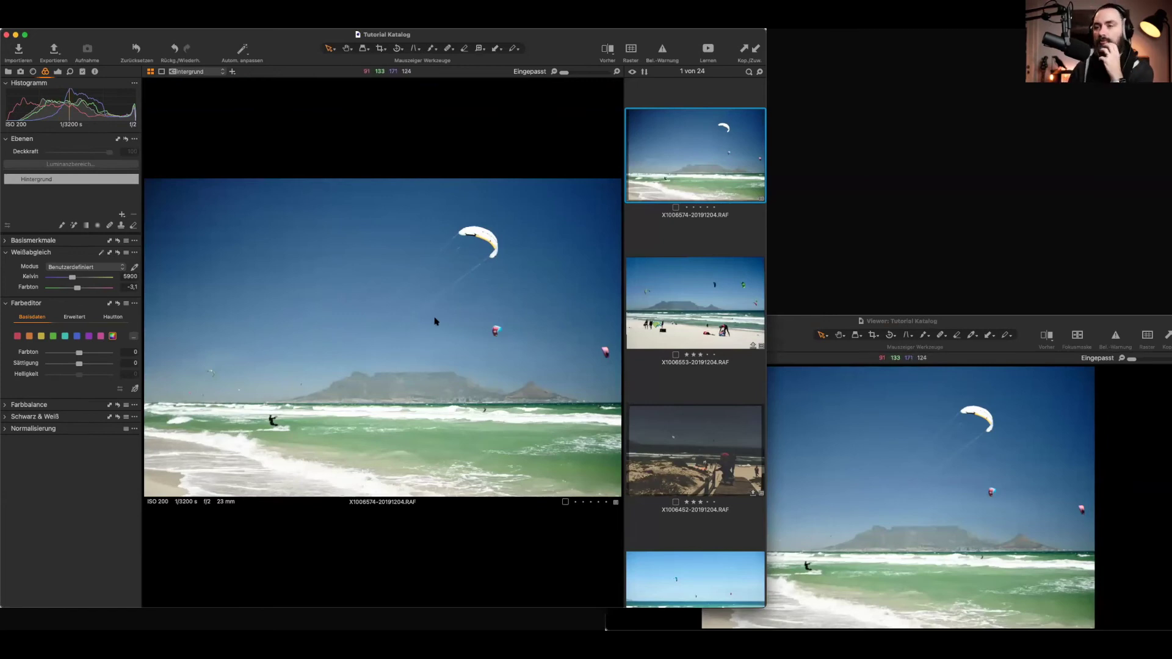
pyautogui.scroll(3, 460, 332)
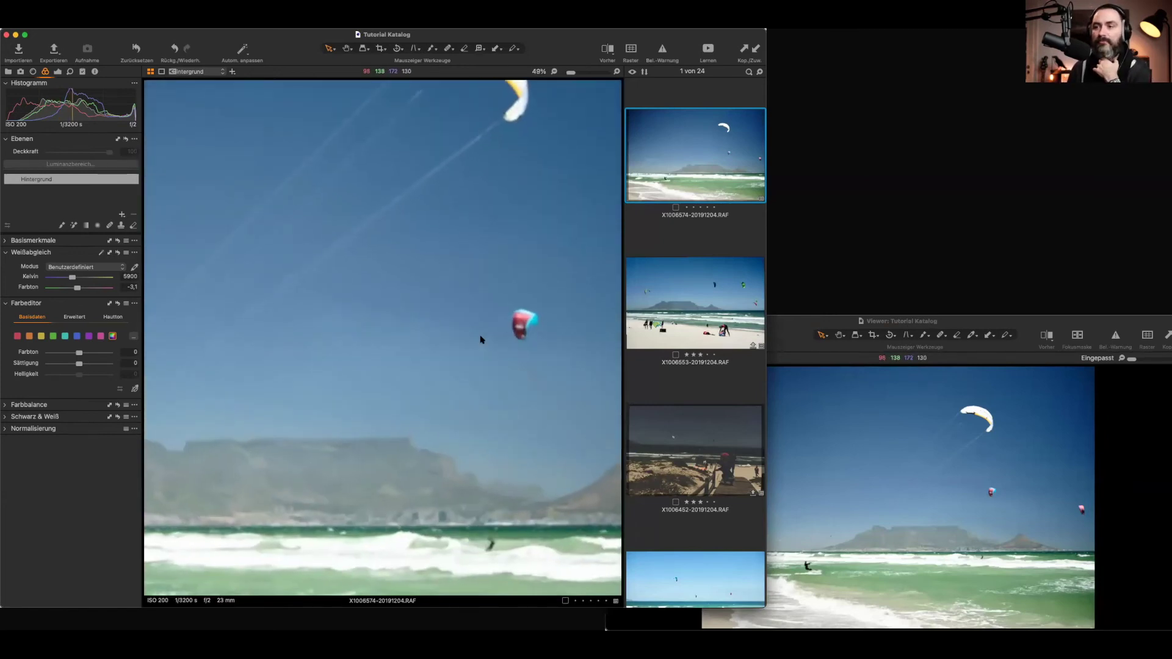
pyautogui.press('Down')
pyautogui.press('Down')
pyautogui.press('Down')
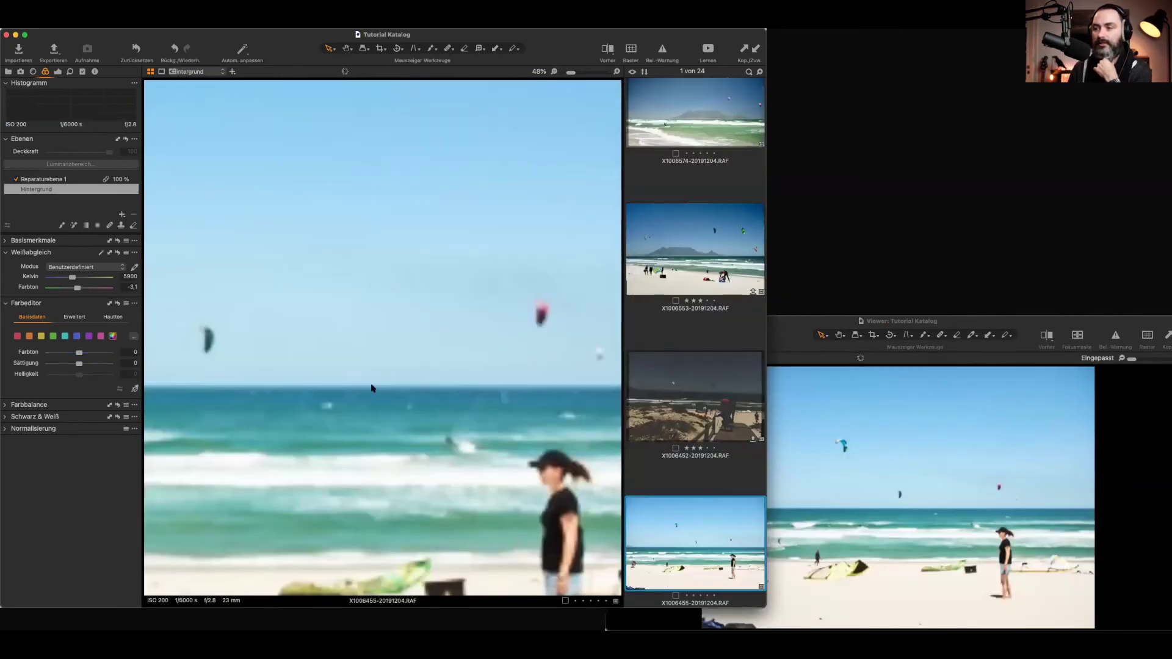
pyautogui.scroll(-3, 373, 388)
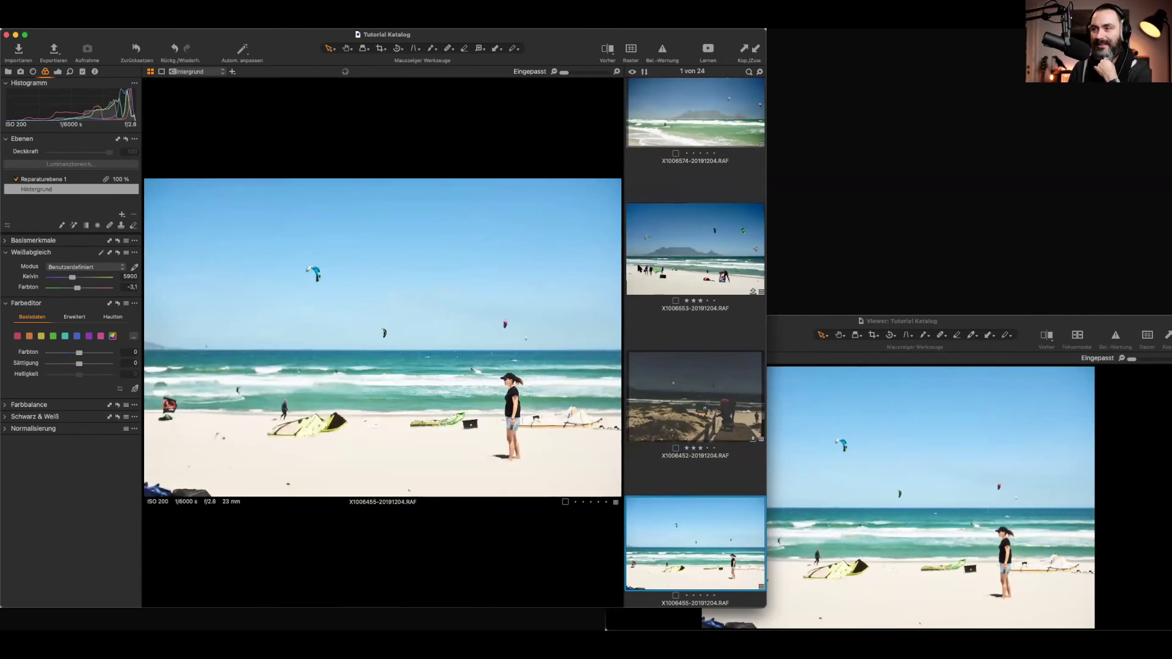
# Step: Select X1006553, zoom it to 60% in the main window and pan to the people carrying the kite
pyautogui.click(671, 274)
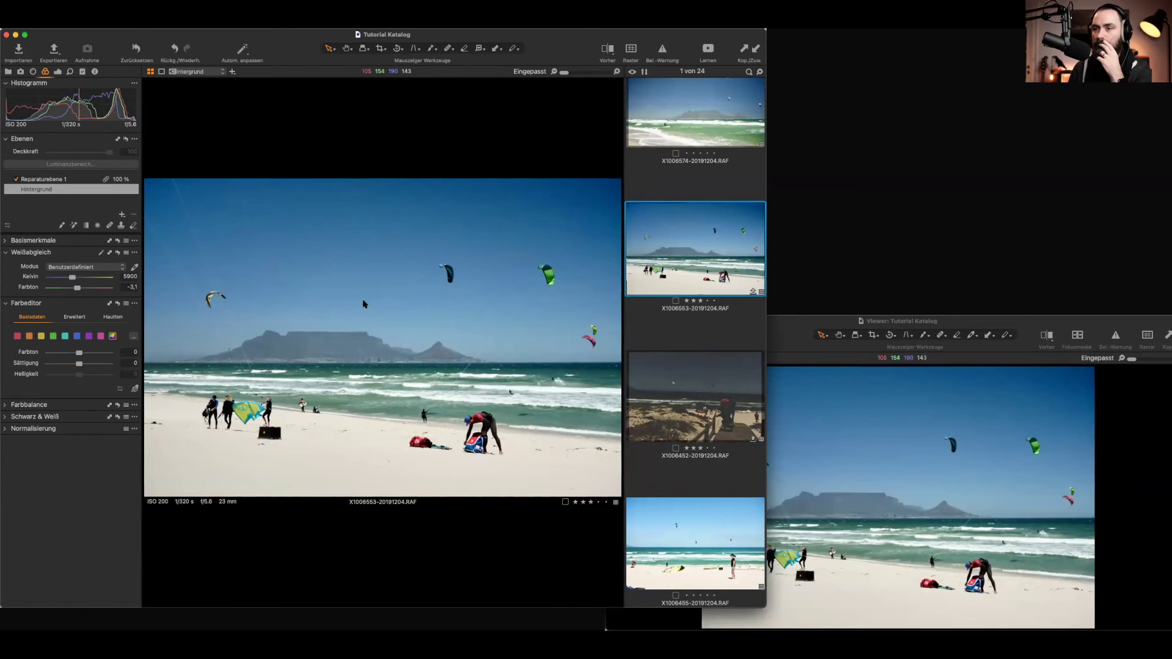
pyautogui.scroll(3, 230, 416)
pyautogui.scroll(1, 229, 416)
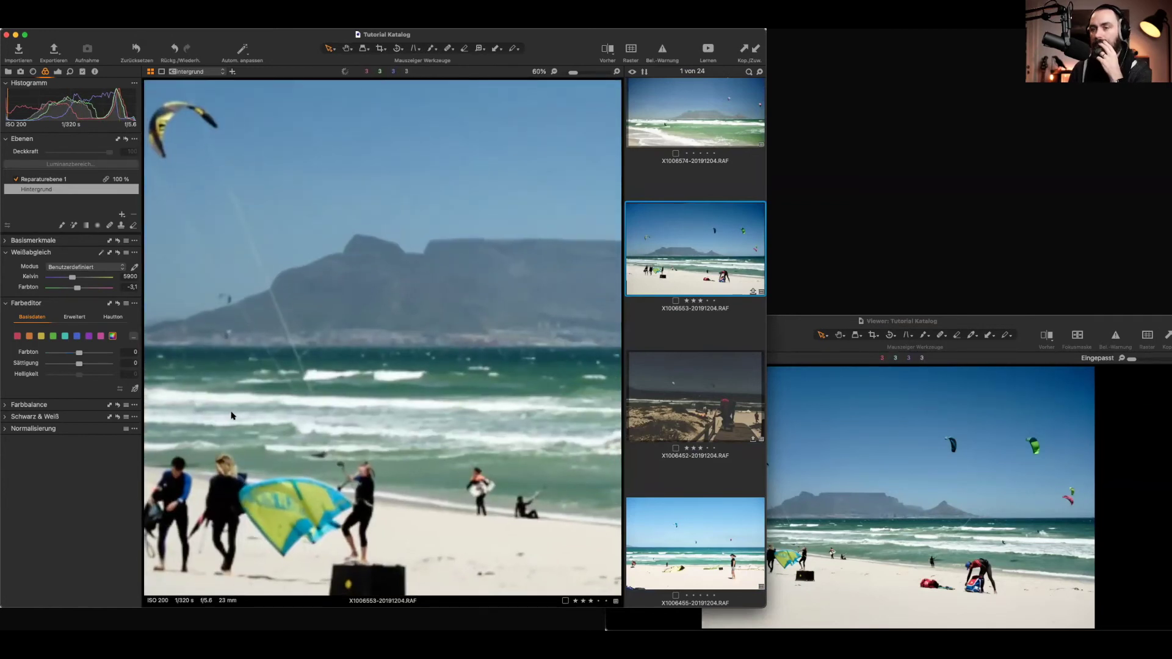
pyautogui.moveTo(353, 400); pyautogui.dragTo(405, 237)
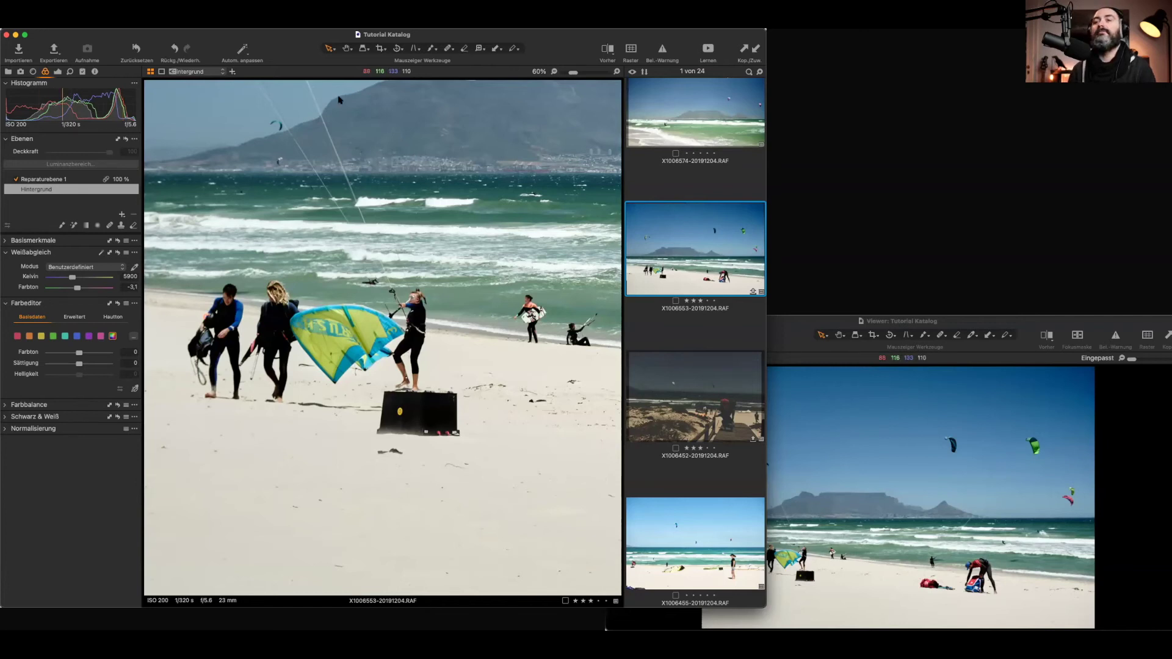
# Step: Close the separate Viewer window and examine the tool tab bar's options for adding and removing tools and tabs
pyautogui.click(784, 321)
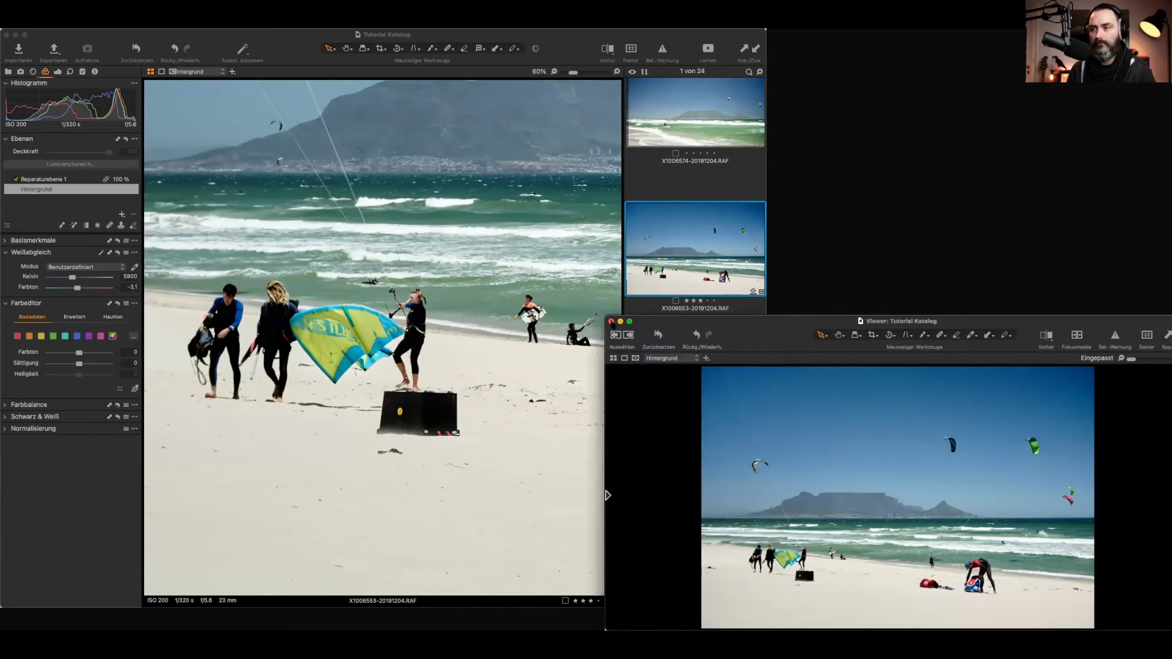
pyautogui.click(348, 204)
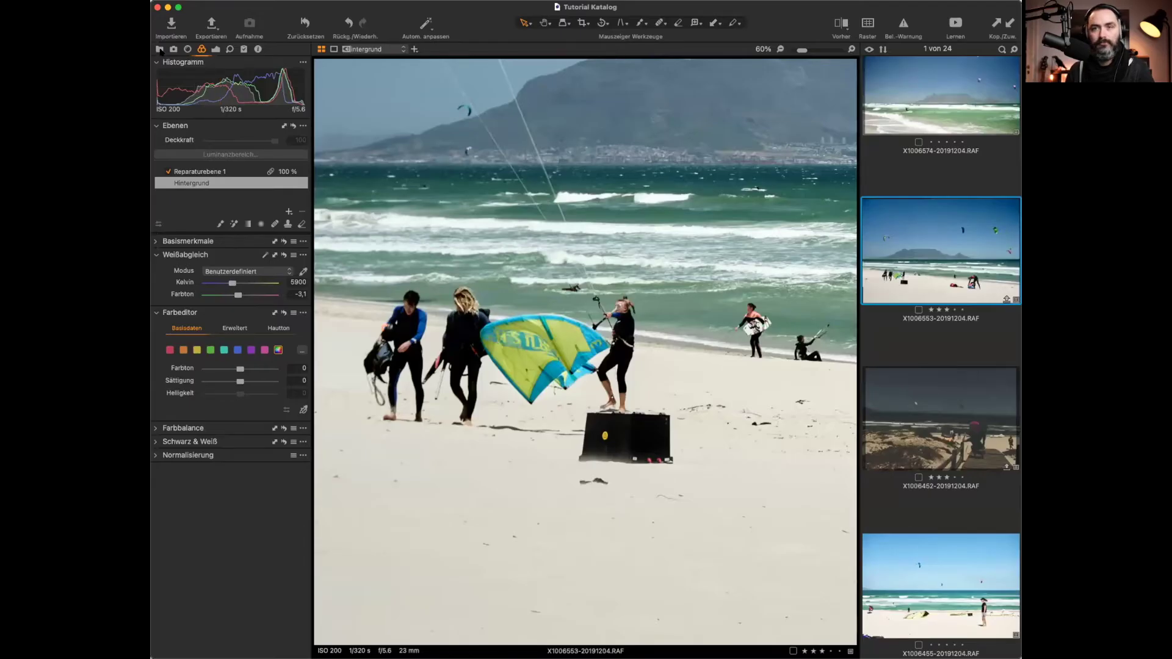
pyautogui.rightClick(185, 58)
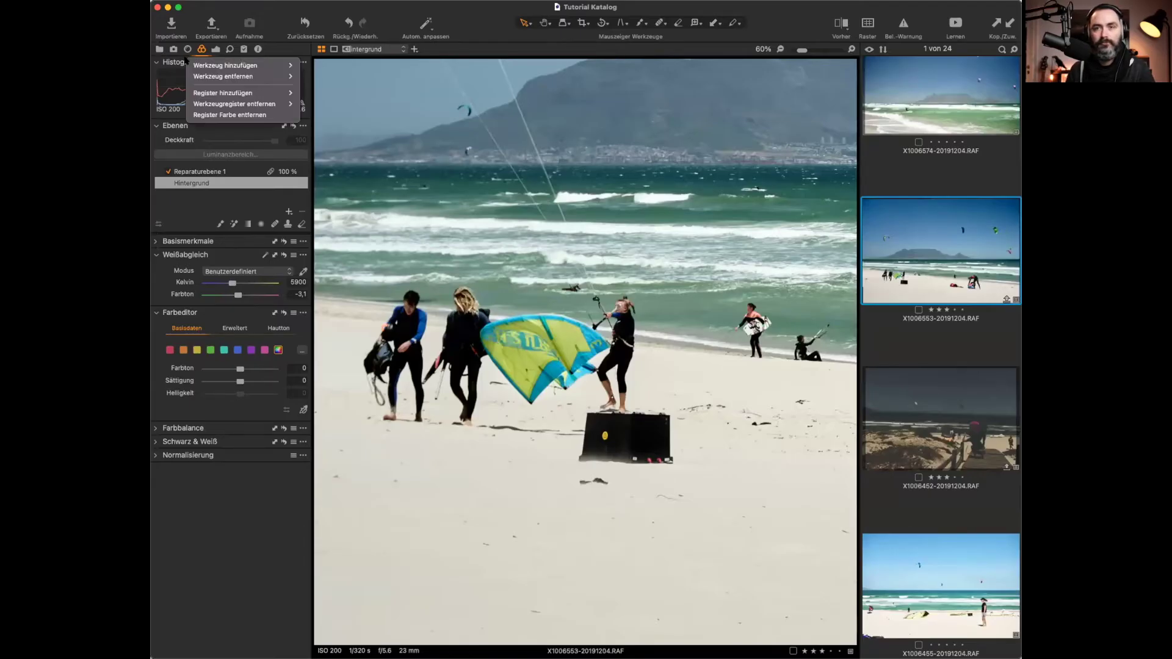
pyautogui.moveTo(223, 66)
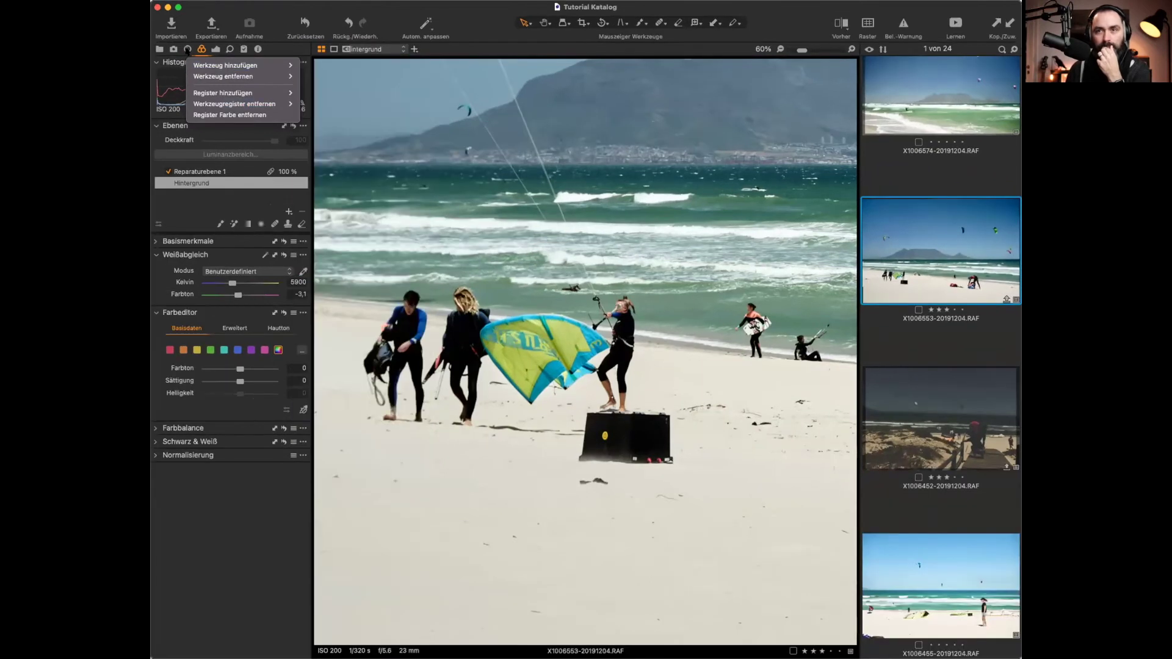
pyautogui.click(188, 50)
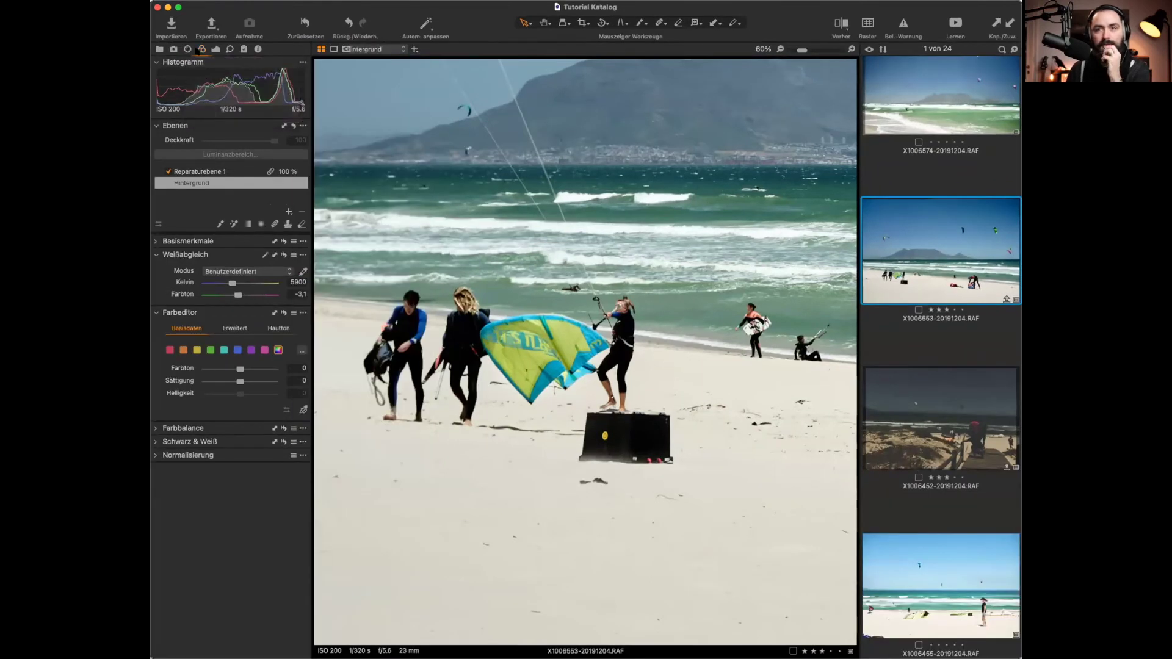
pyautogui.click(187, 50)
# Step: Show the detail tools, expand the Fokus tool, and review the Navigator and Fokus tool options
pyautogui.click(230, 50)
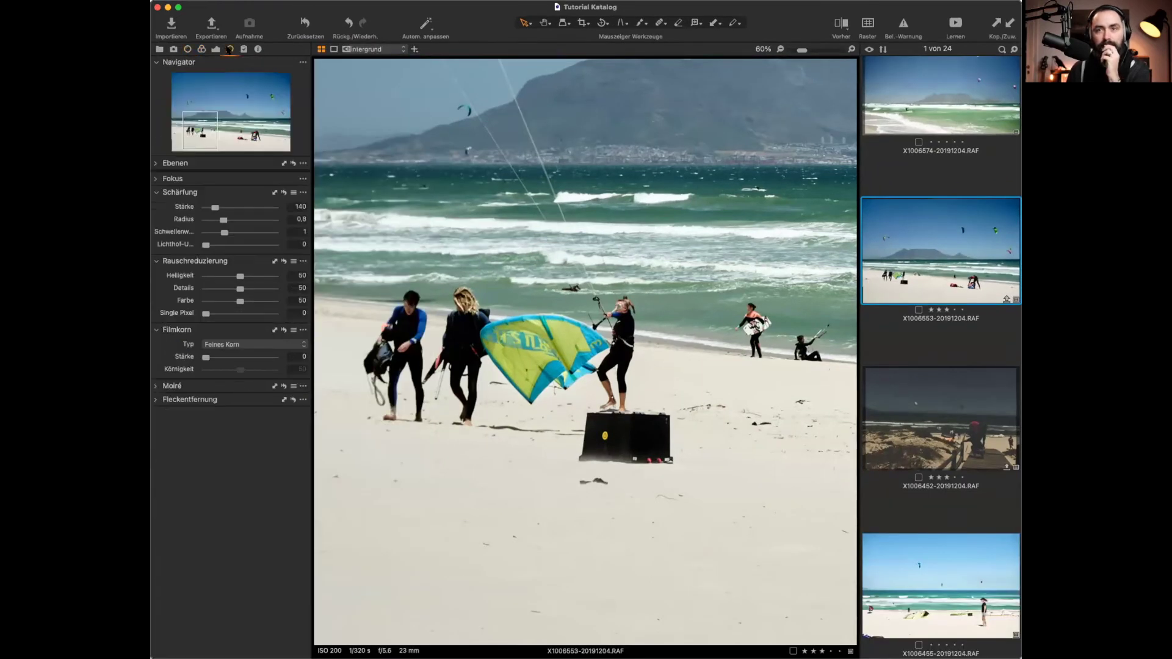
pyautogui.click(303, 62)
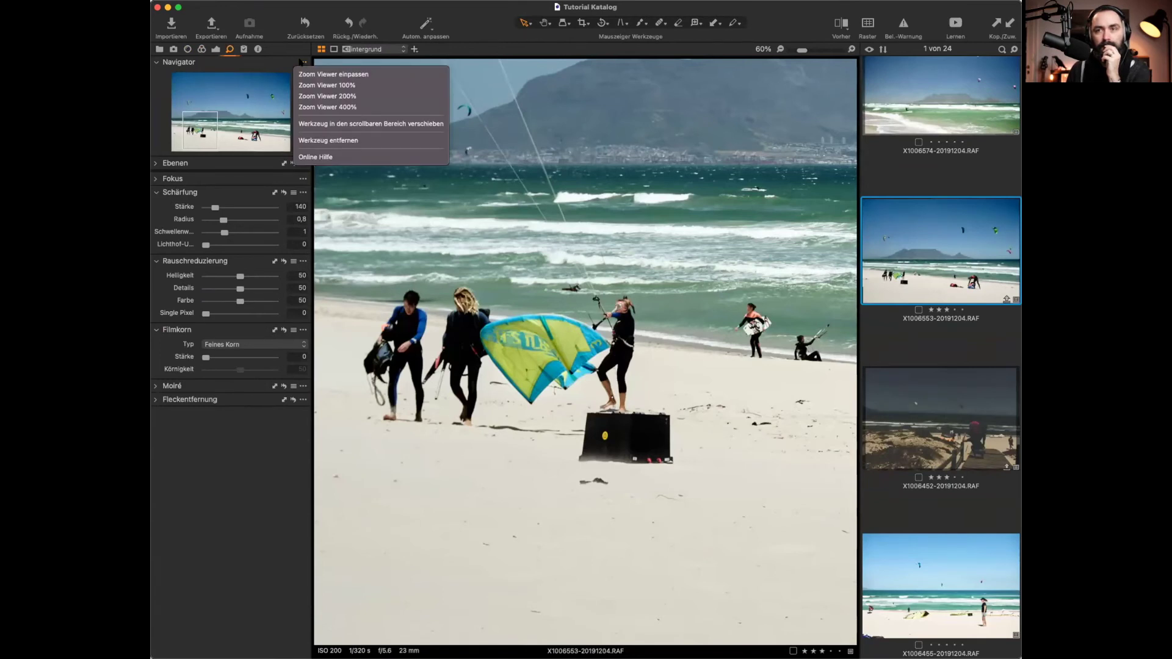
pyautogui.click(232, 179)
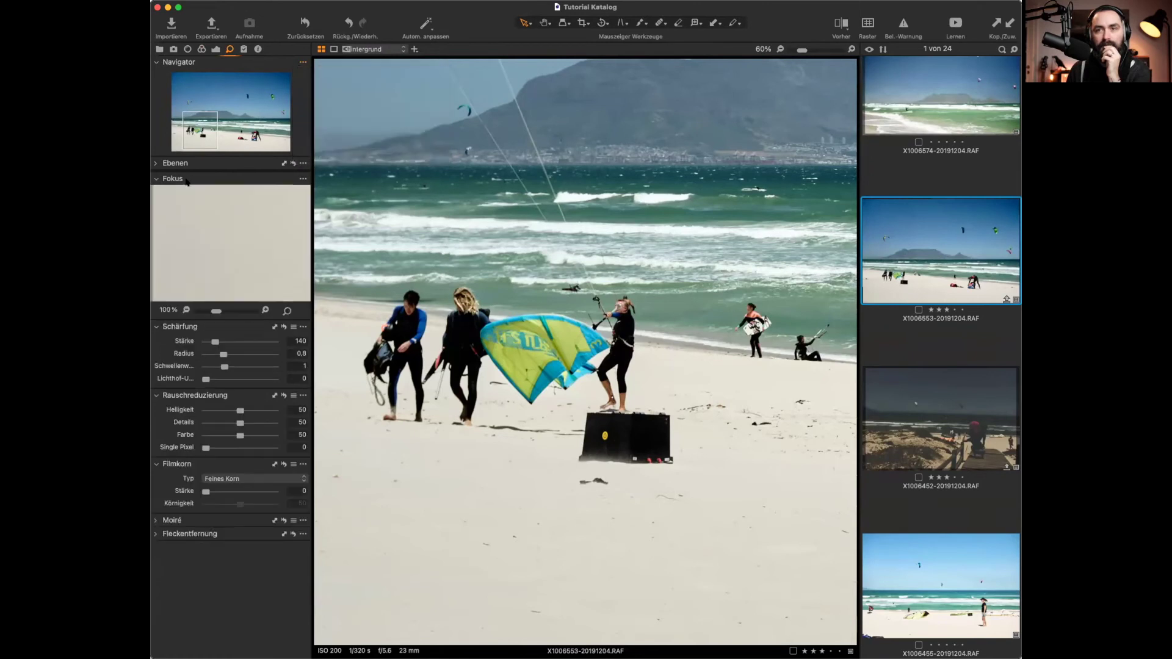
pyautogui.click(302, 179)
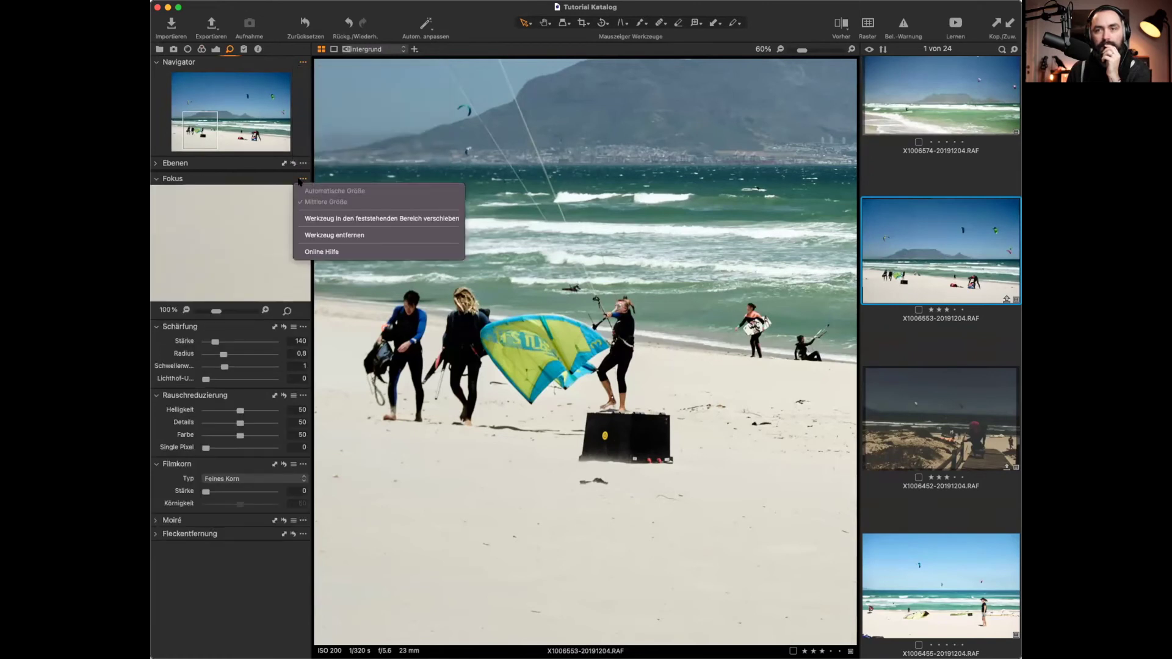
pyautogui.click(247, 254)
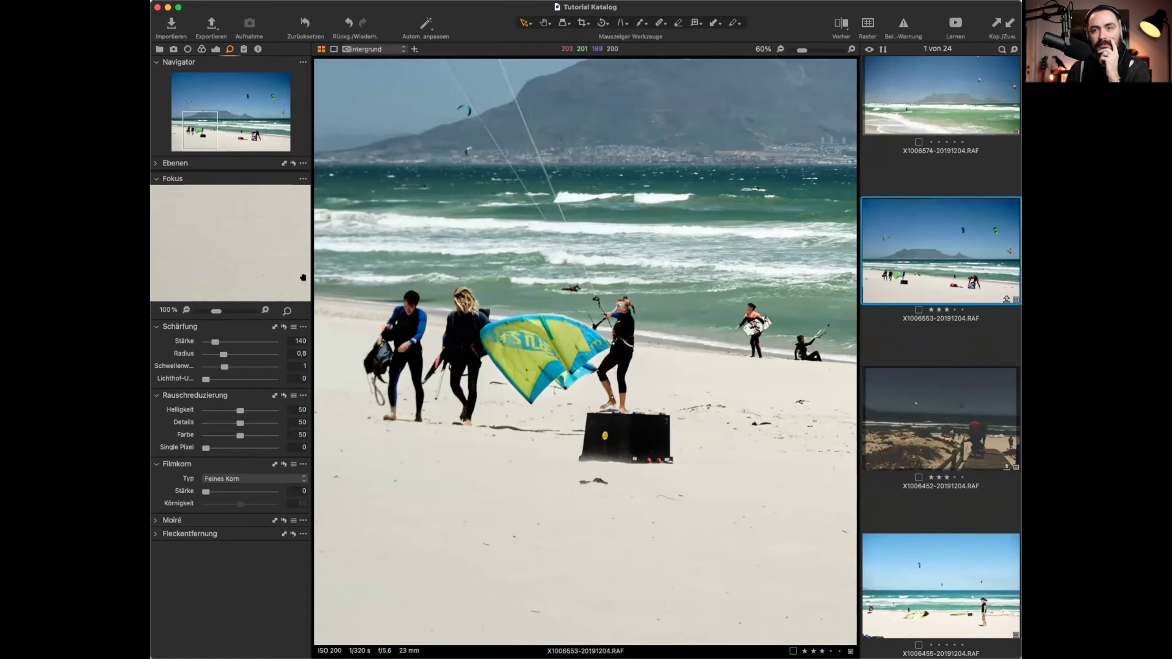
# Step: Set focus points on the people and the kite in X1006553 to inspect them at 100% in the Fokus tool
pyautogui.click(287, 312)
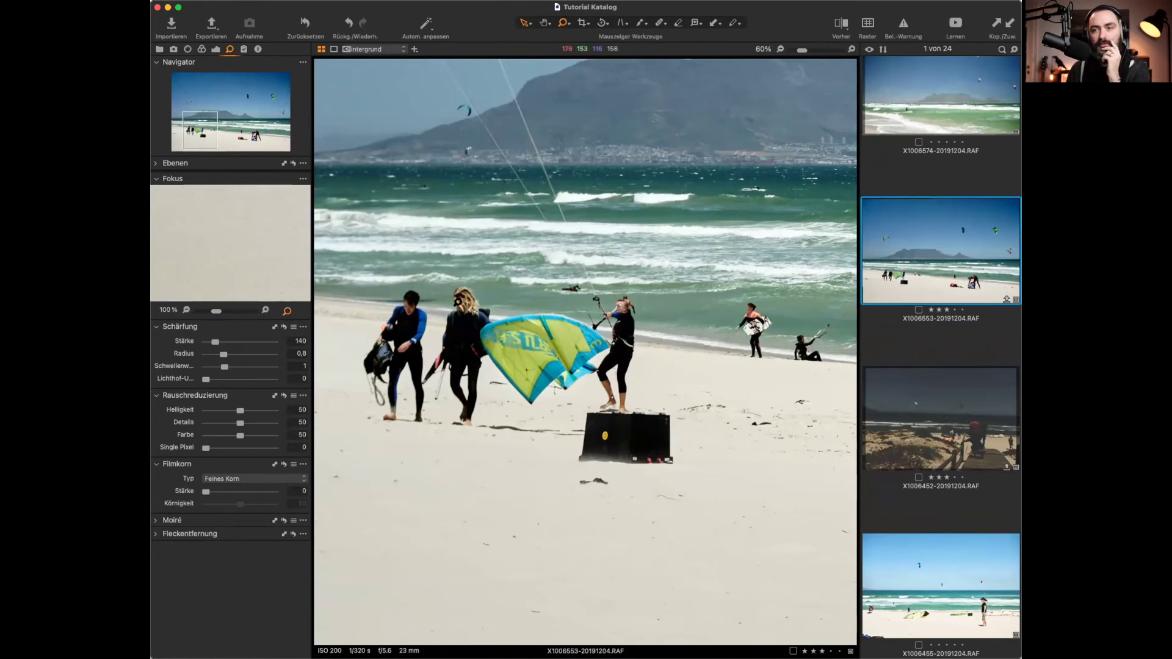
pyautogui.click(458, 302)
pyautogui.click(616, 305)
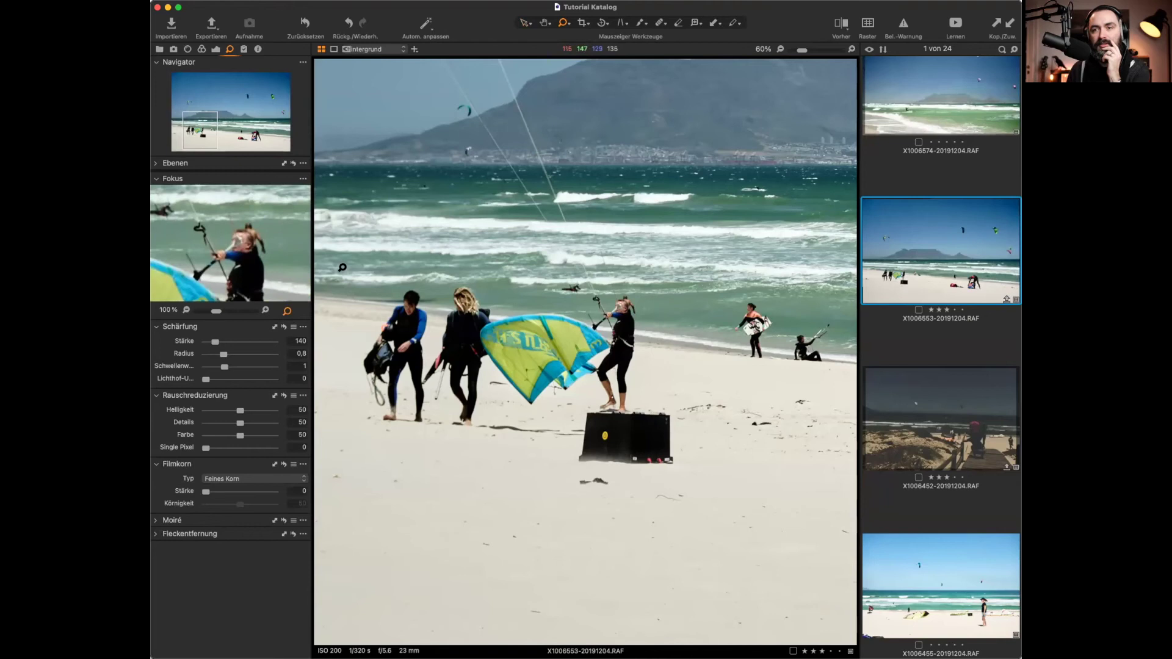
pyautogui.moveTo(916, 453)
pyautogui.mouseDown()
pyautogui.moveTo(923, 284)
pyautogui.moveTo(926, 408)
pyautogui.mouseUp()
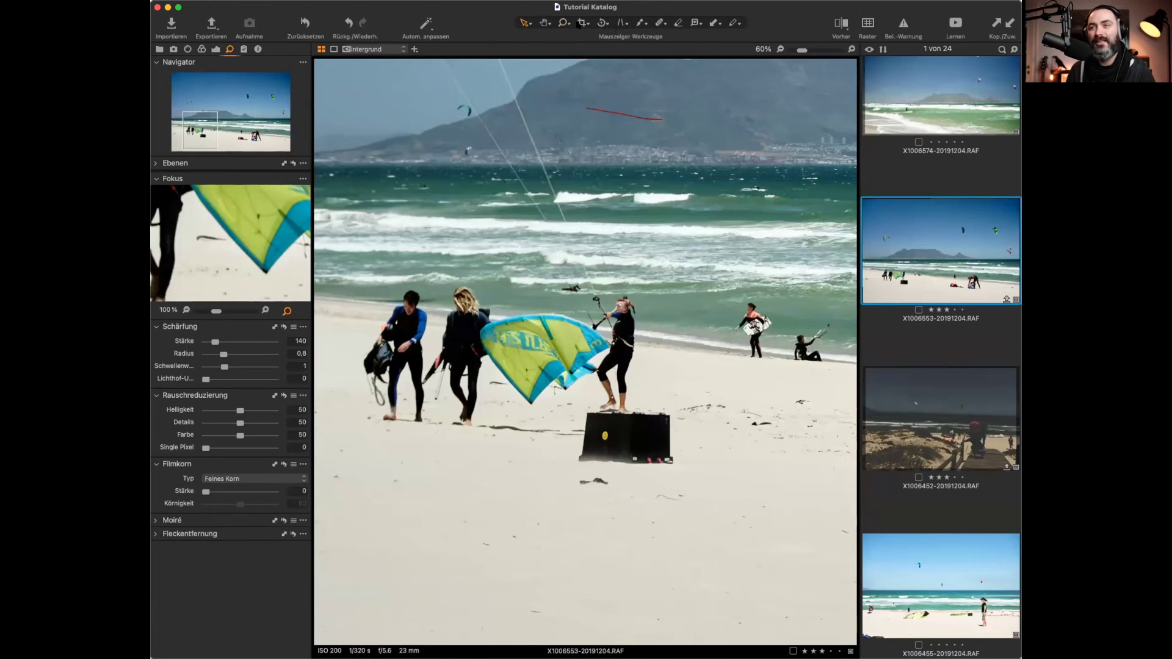
# Step: Activate the Lupe cursor tool and enable Benutze zentrierte Lupe
pyautogui.click(569, 25)
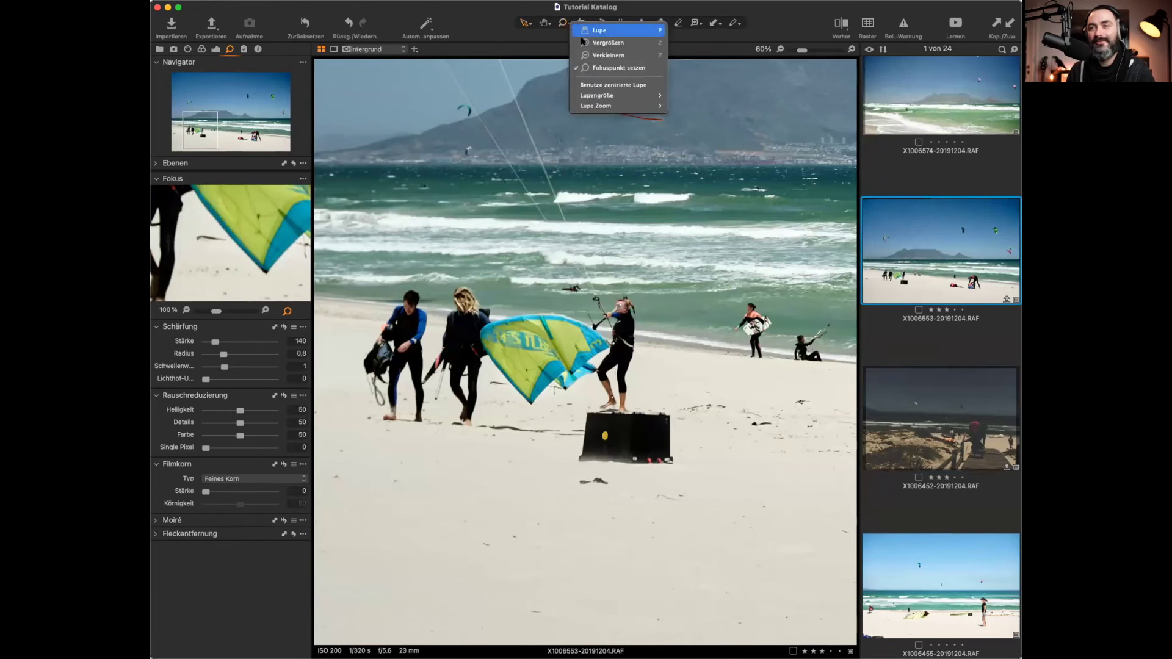
pyautogui.click(589, 31)
pyautogui.click(563, 24)
pyautogui.moveTo(606, 97)
pyautogui.click(607, 84)
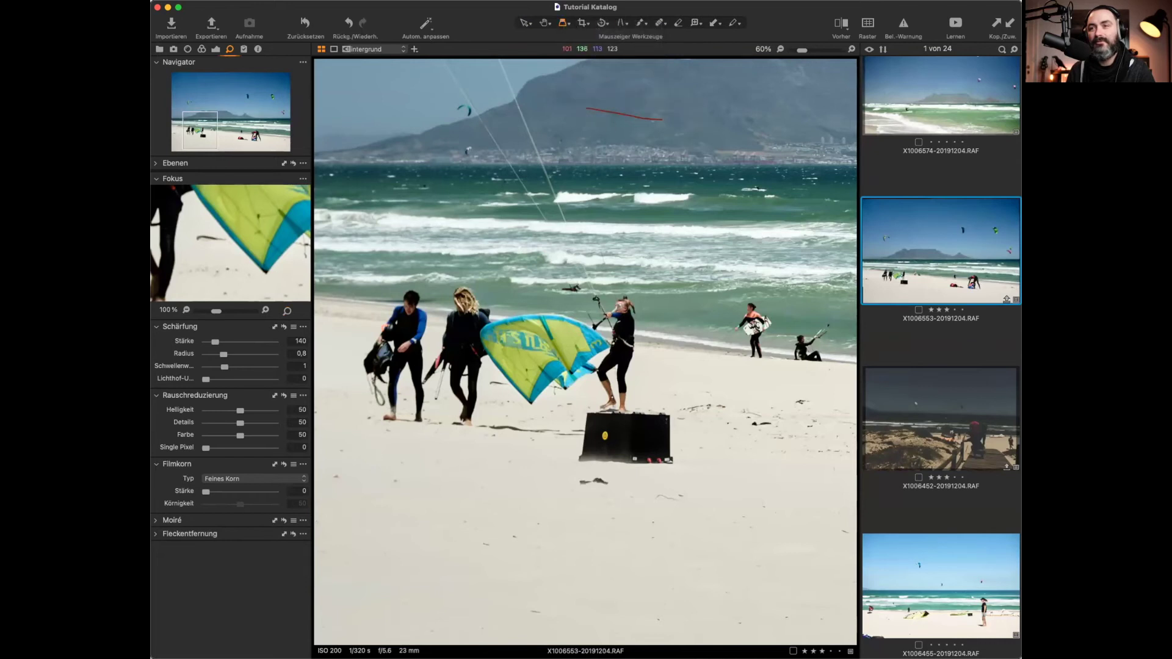
# Step: Examine the Lupe tool's Lupengröße choices Klein, Mittel and Groß without changing them
pyautogui.click(568, 24)
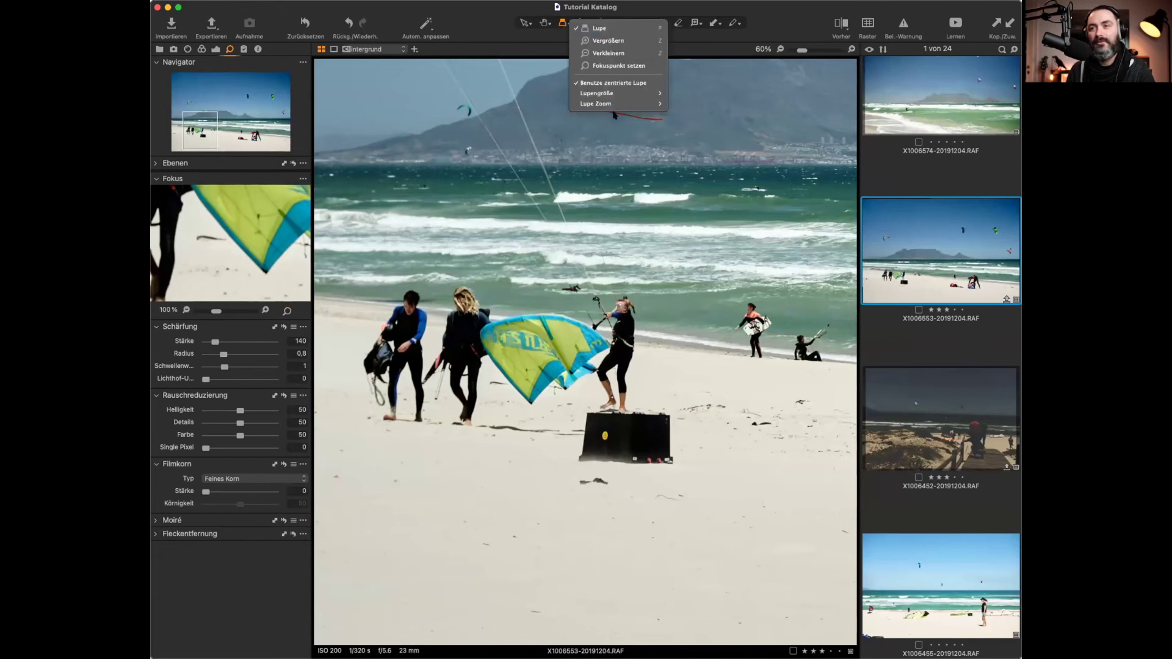
pyautogui.moveTo(624, 95)
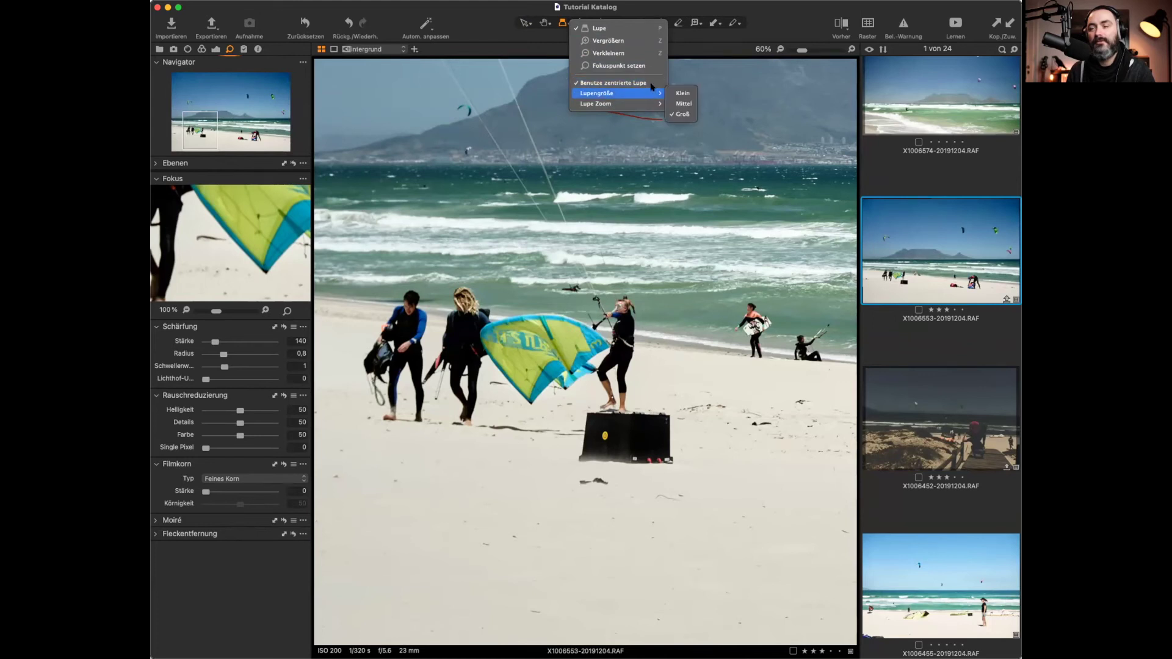
pyautogui.click(465, 14)
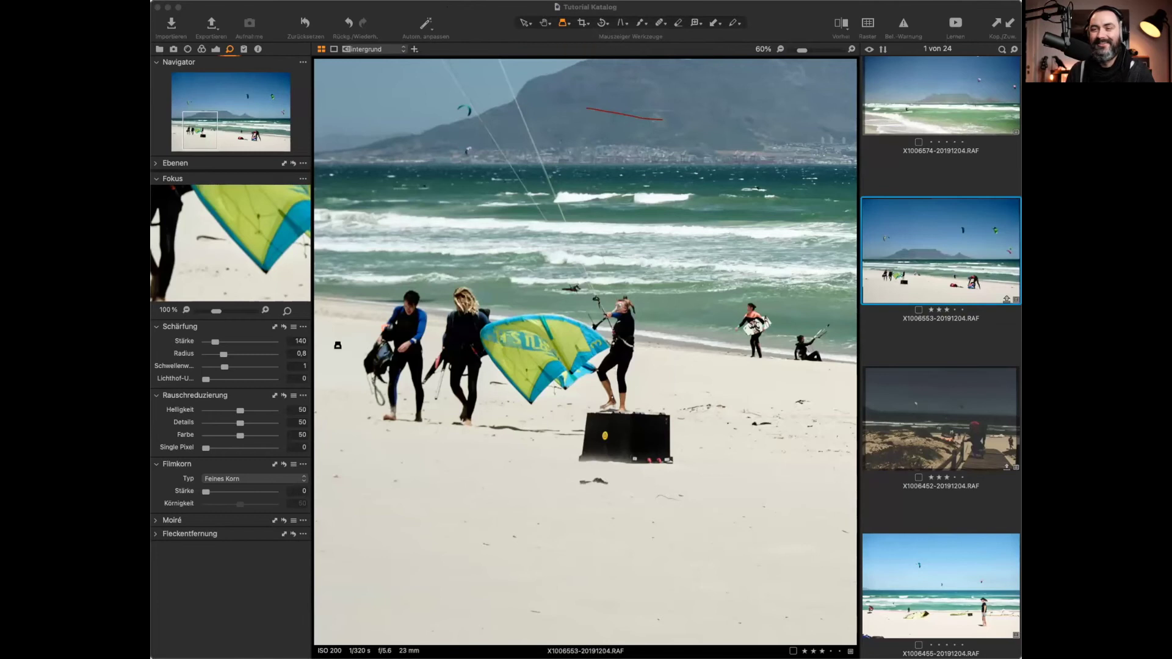
# Step: Try brightening X1006553 and reset its adjustments
pyautogui.click(599, 84)
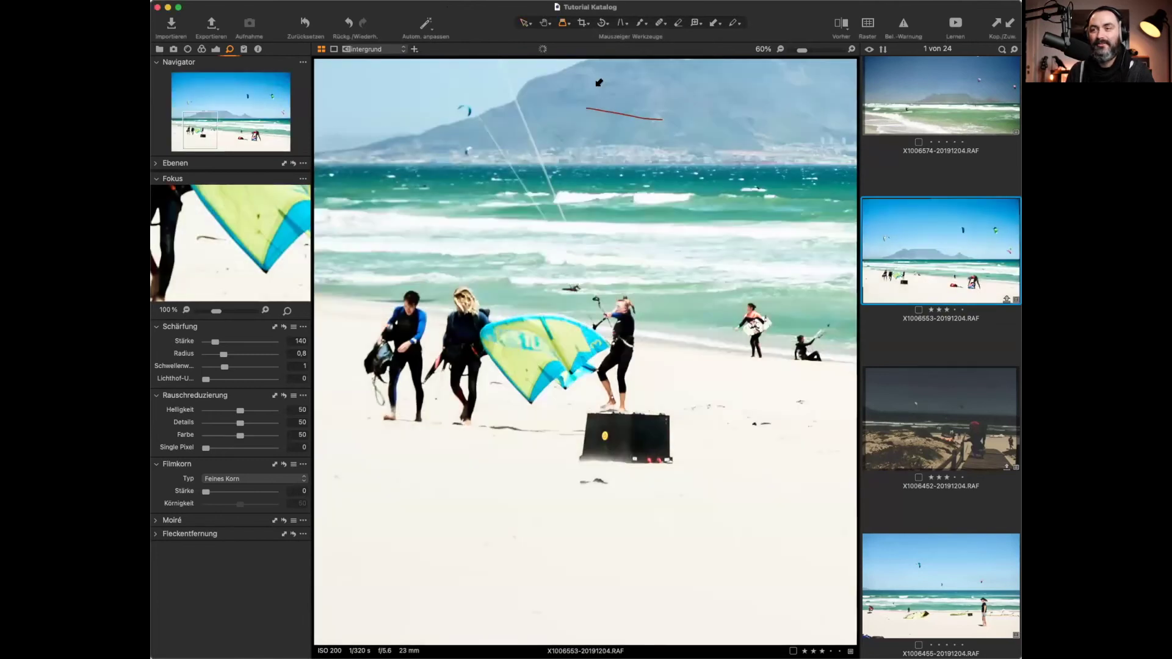
pyautogui.click(304, 23)
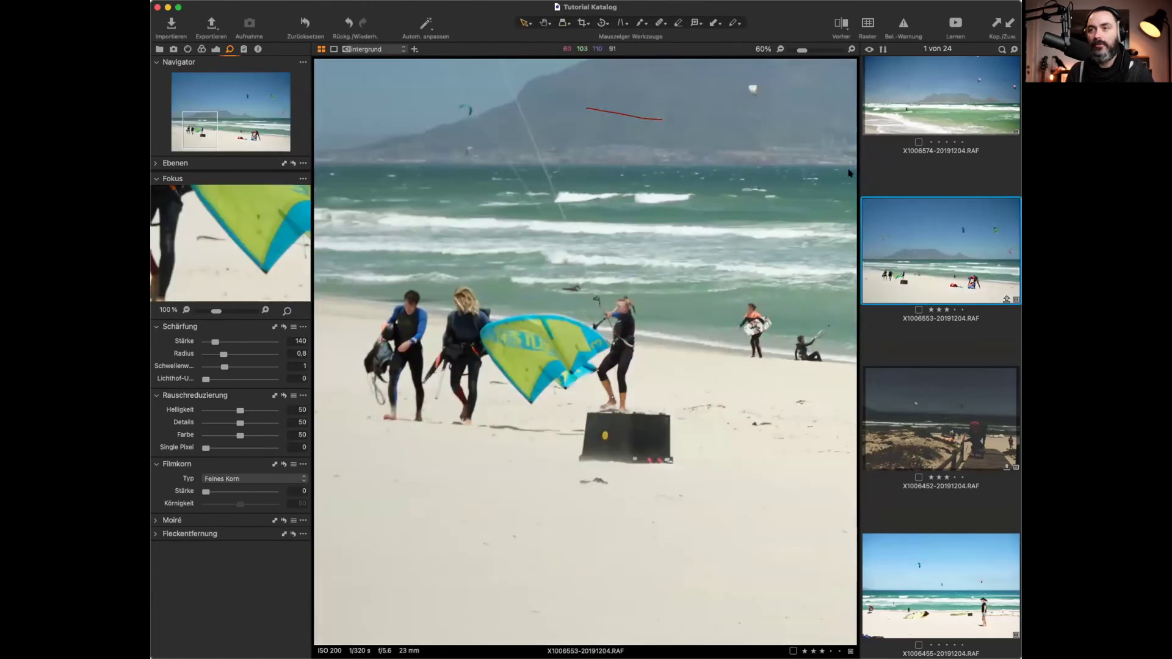
# Step: Select X1006574 and switch to the saved workspace TJ 20220125
pyautogui.press('Left')
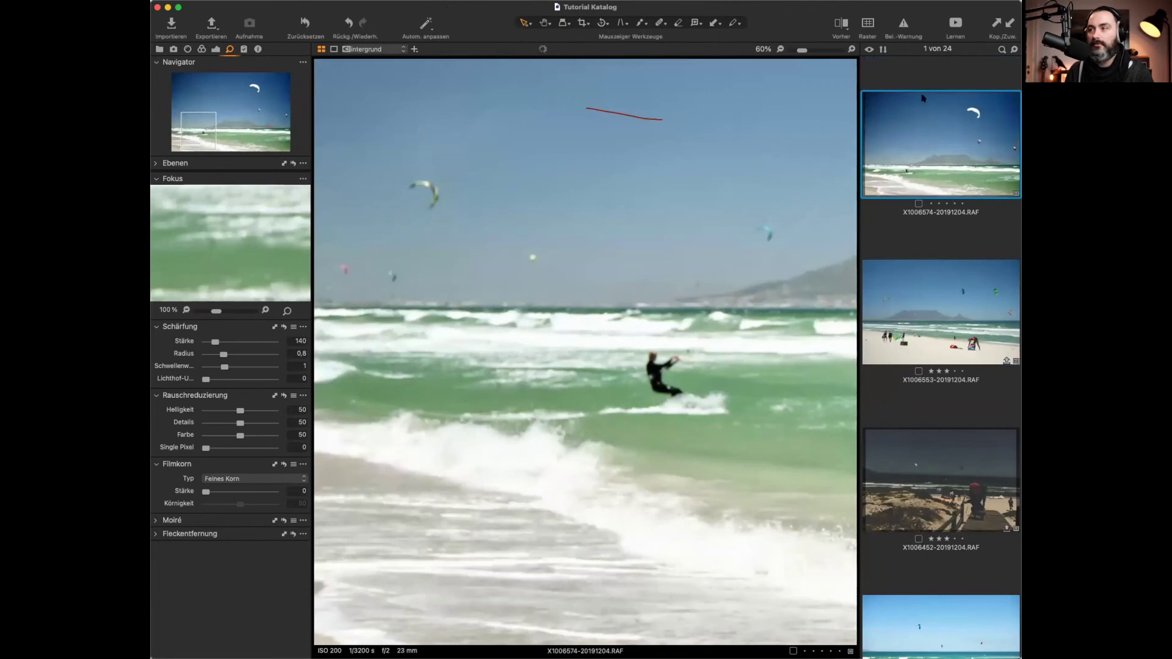
pyautogui.click(546, 0)
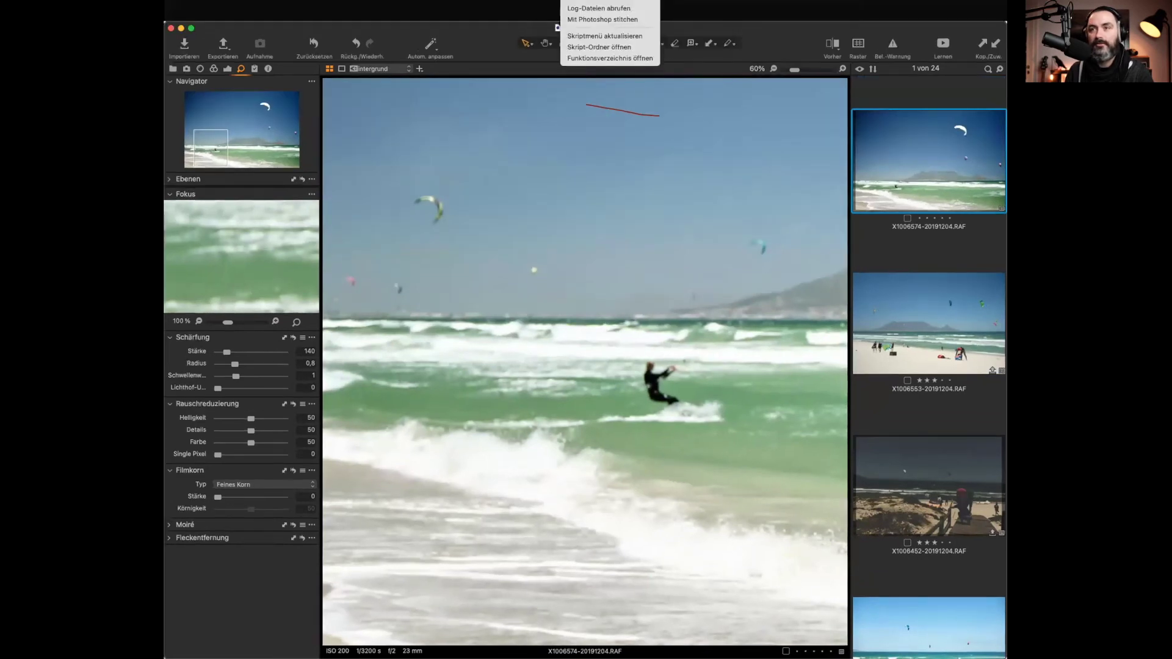
pyautogui.moveTo(672, 0)
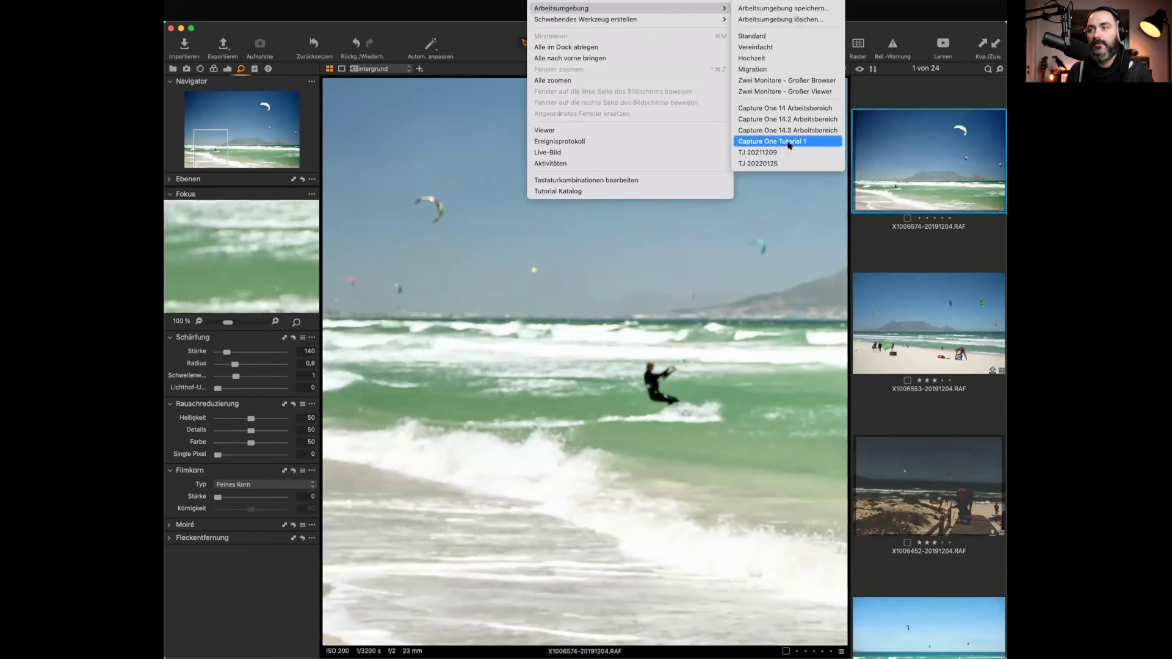
pyautogui.click(783, 161)
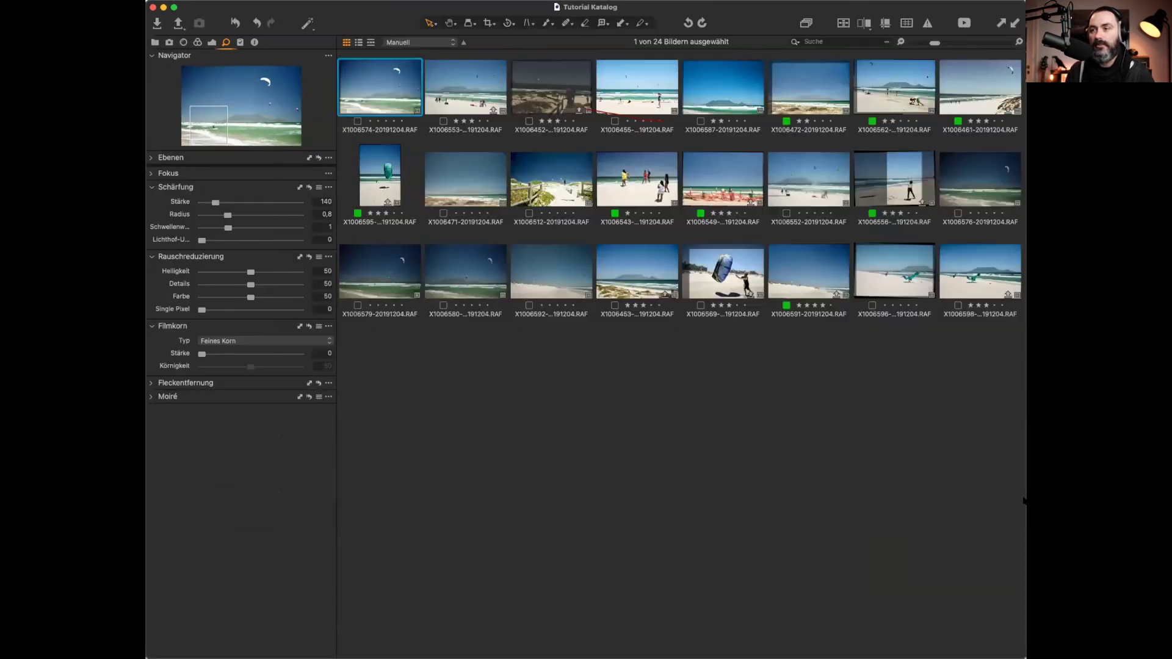
# Step: Show the Bibliothek and Filter tools and select the image X1006592 in the browser
pyautogui.click(670, 406)
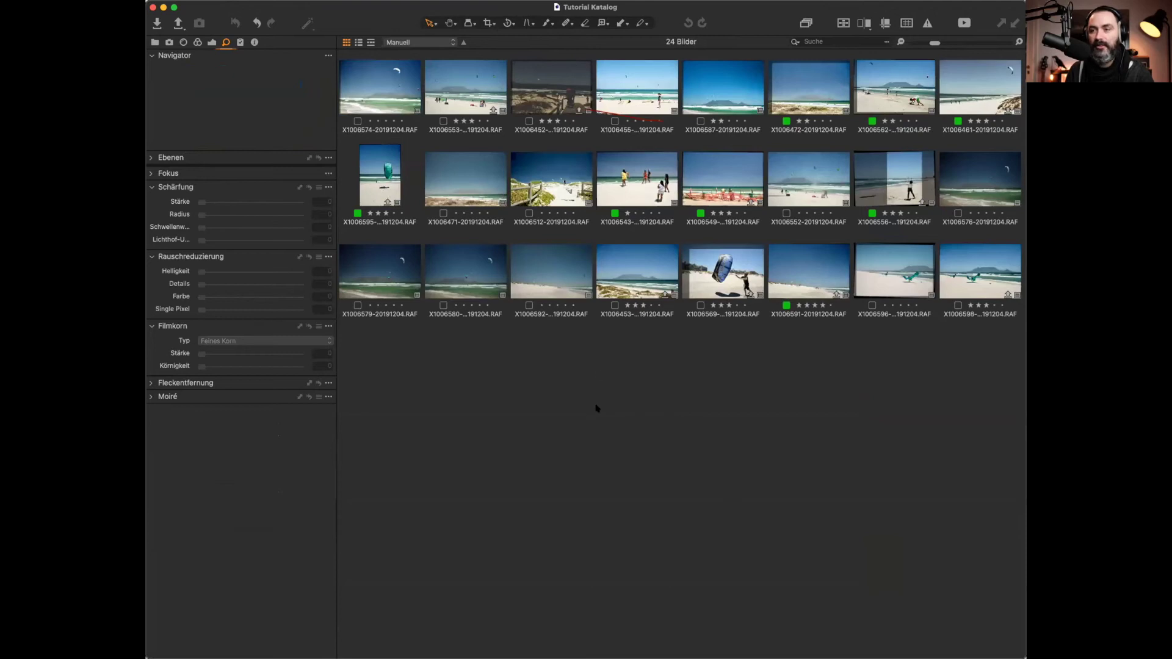
pyautogui.click(613, 83)
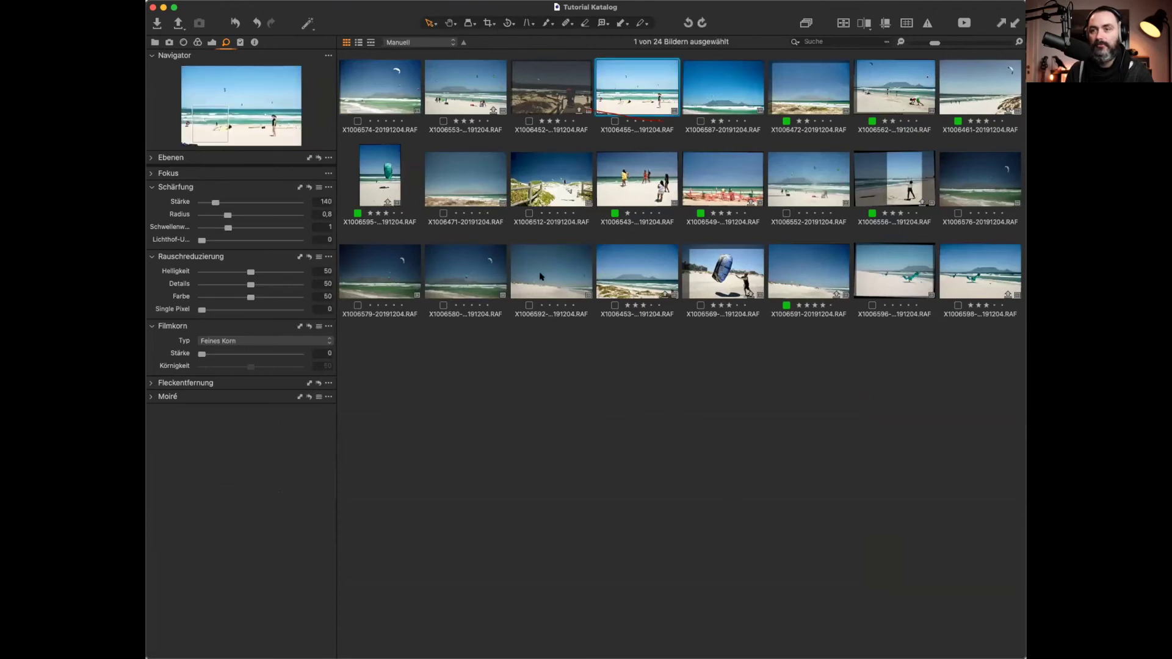
pyautogui.click(155, 43)
pyautogui.click(571, 268)
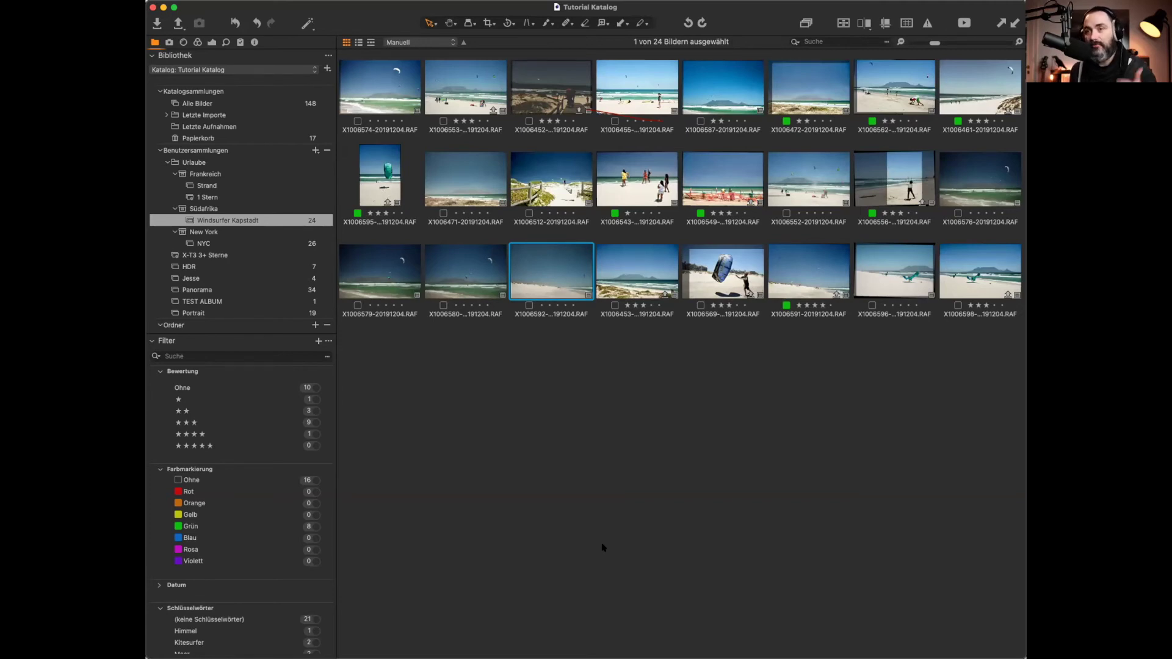
# Step: Switch to the Safari browser, look through the consoles and modules in the Monogram shop, and dismiss the discount offer
pyautogui.click(540, 507)
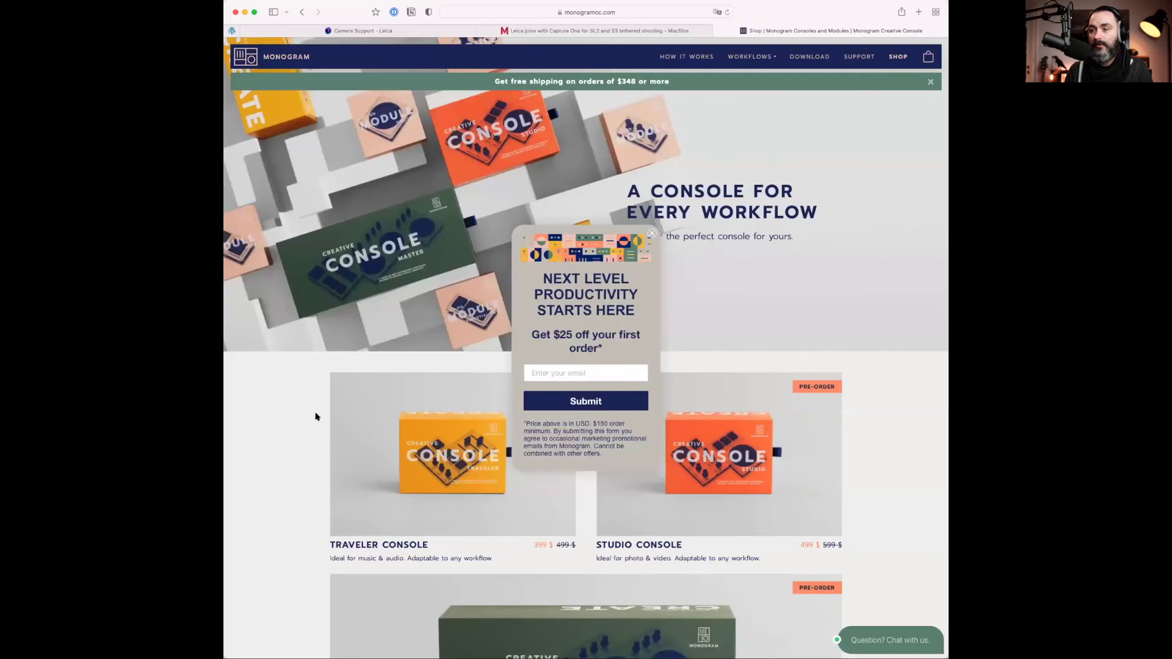
pyautogui.scroll(-10, 316, 414)
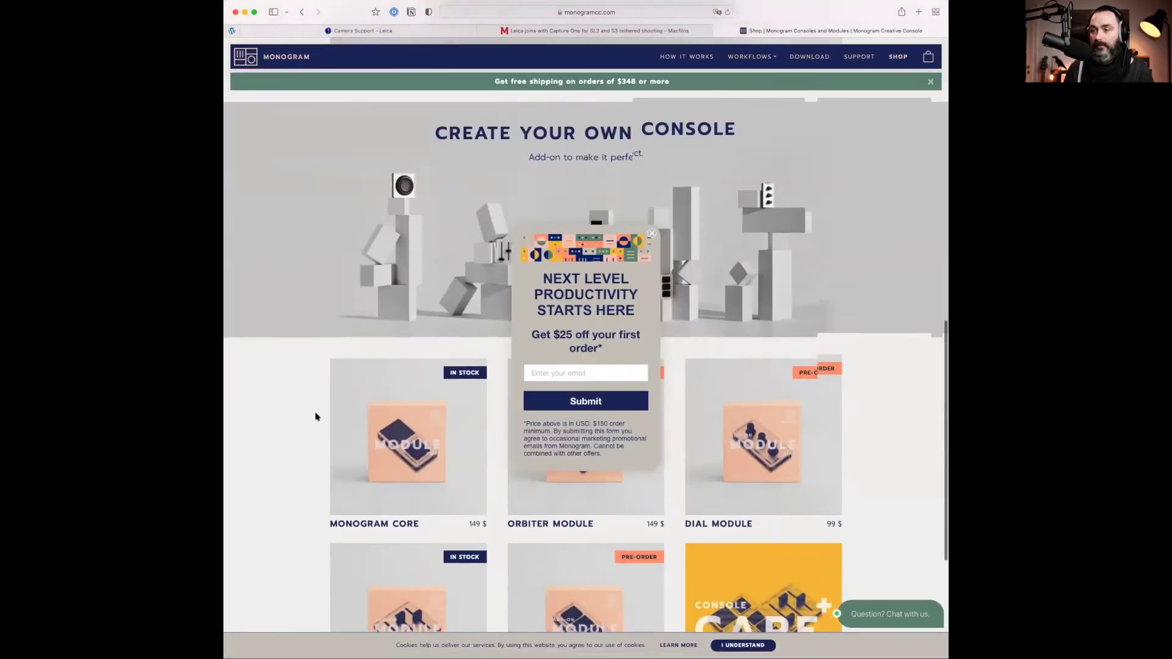
pyautogui.scroll(4, 315, 414)
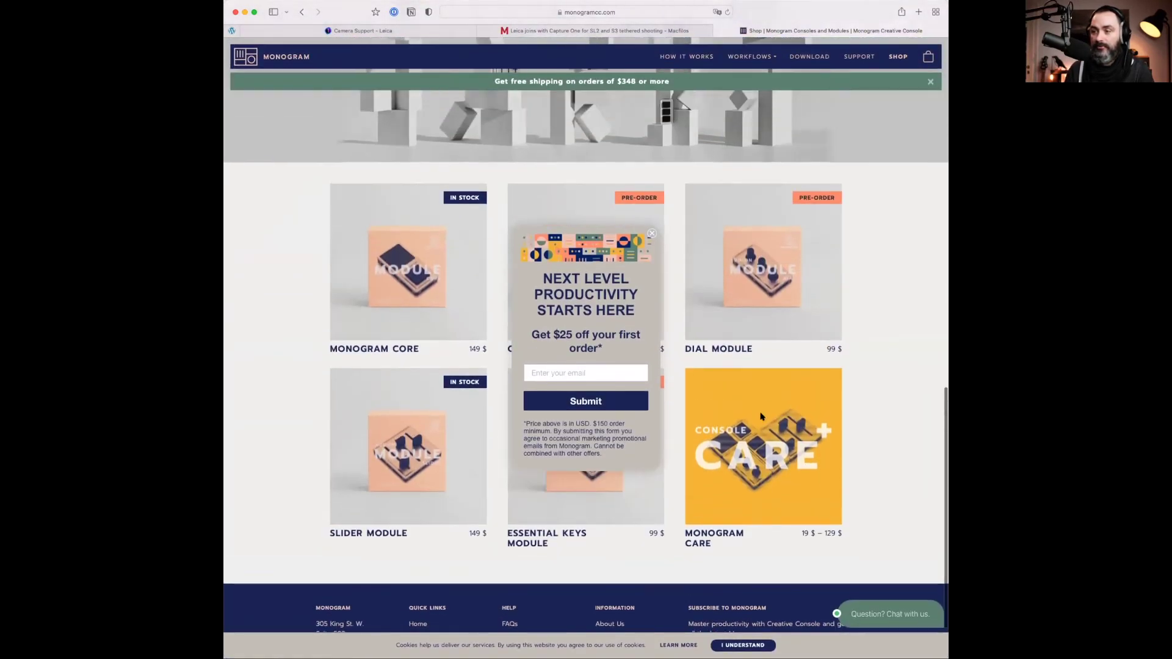
pyautogui.scroll(5, 346, 309)
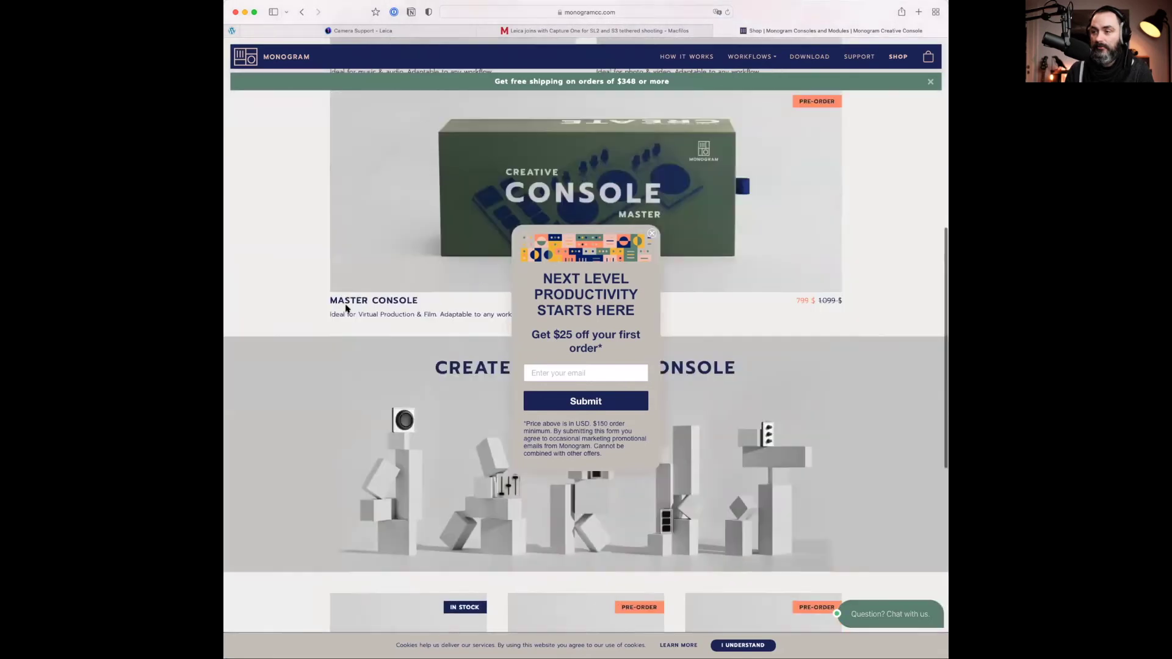
pyautogui.scroll(6, 346, 309)
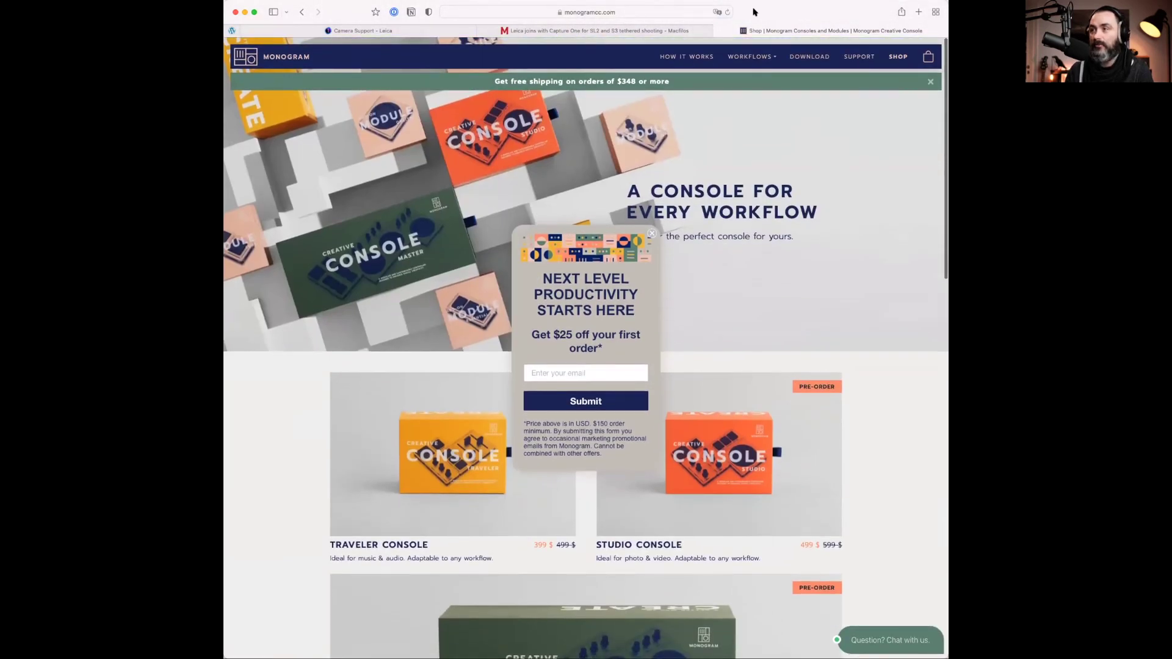
pyautogui.click(624, 97)
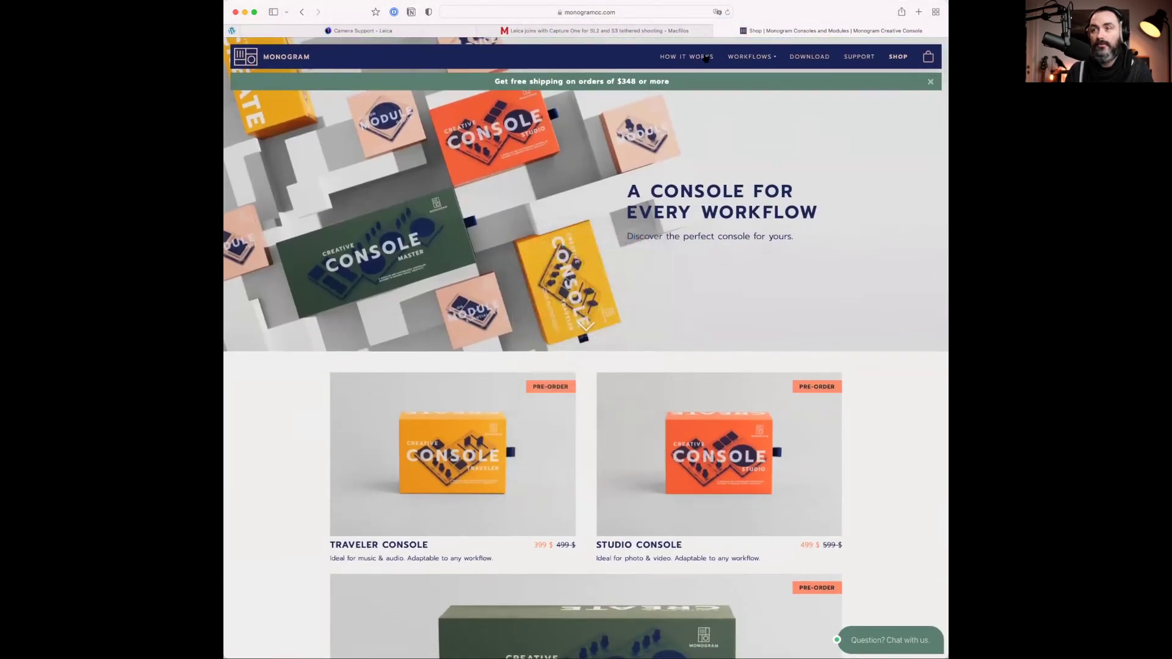
# Step: Go to the Monogram home page and look at the modular console shown there
pyautogui.click(286, 57)
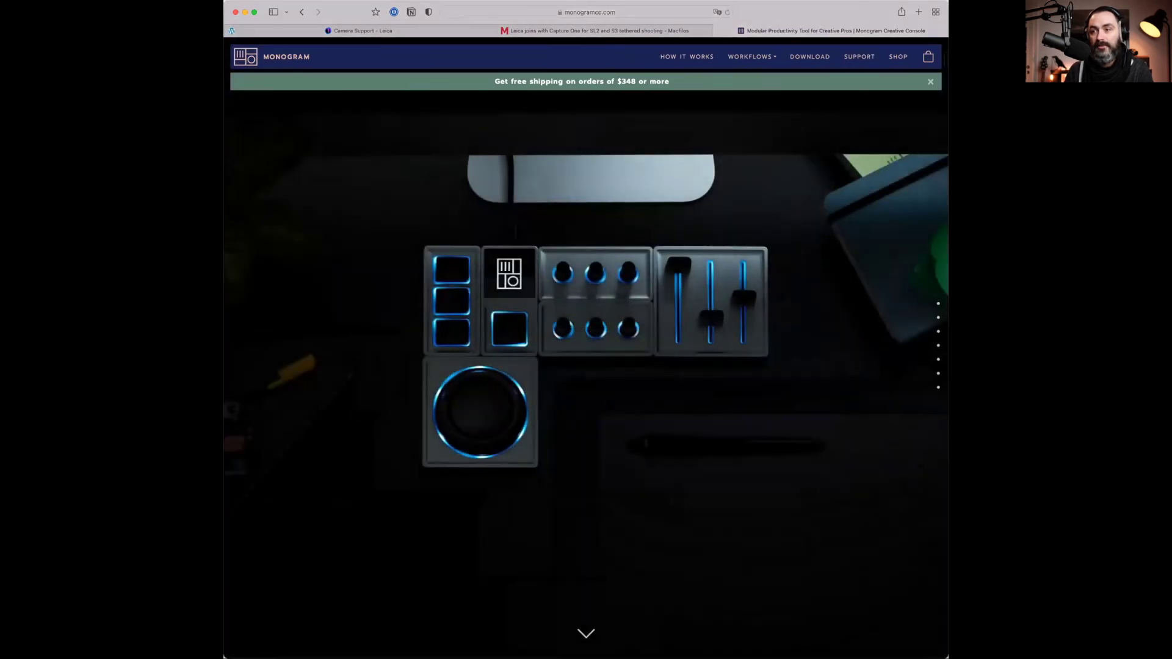
pyautogui.scroll(-3, 607, 405)
pyautogui.scroll(3, 608, 405)
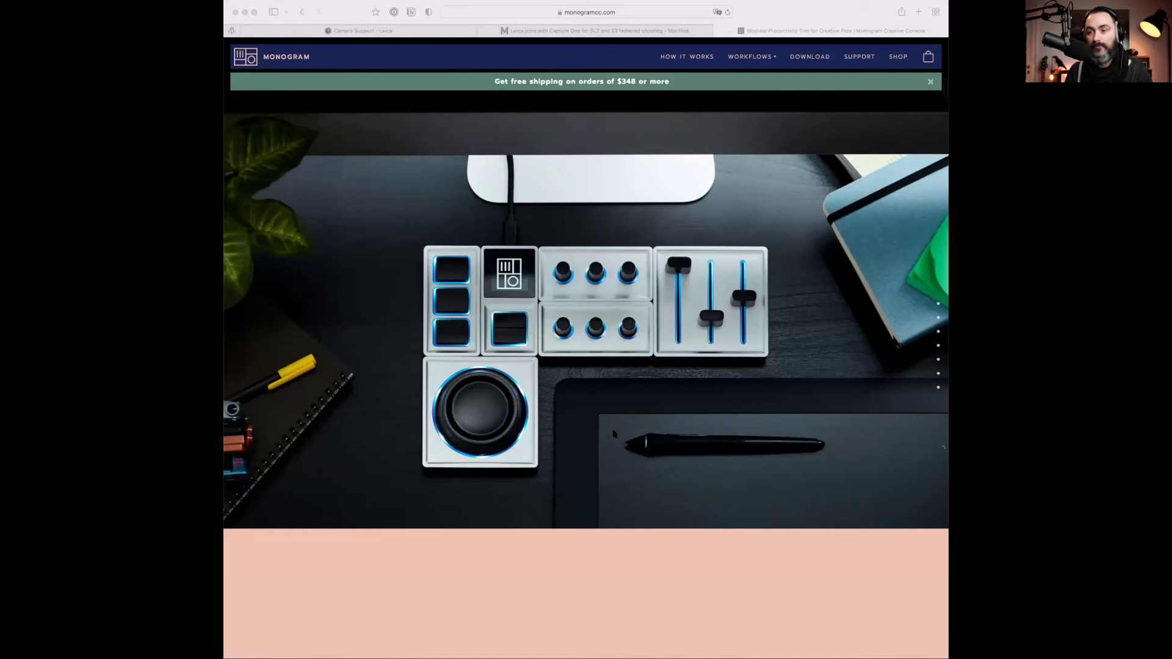
# Step: Search Google for "tangent controller" in a new browser tab and examine the Tangent panels in the image results
pyautogui.click(706, 340)
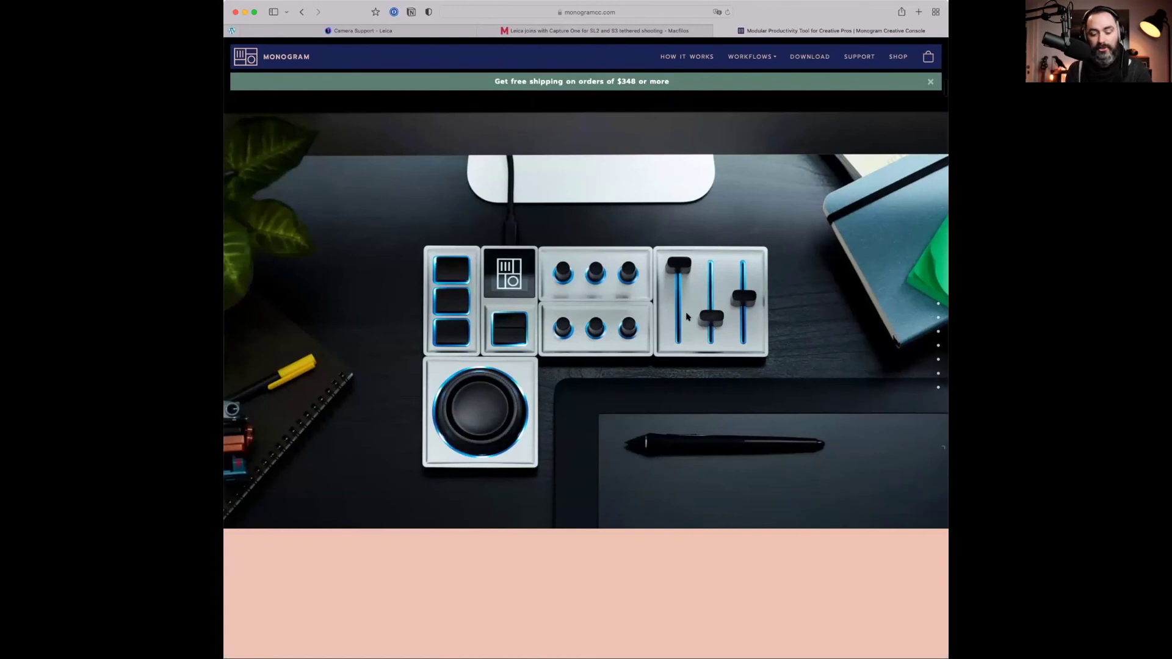
pyautogui.press('super+t')
pyautogui.write('tangent controller')
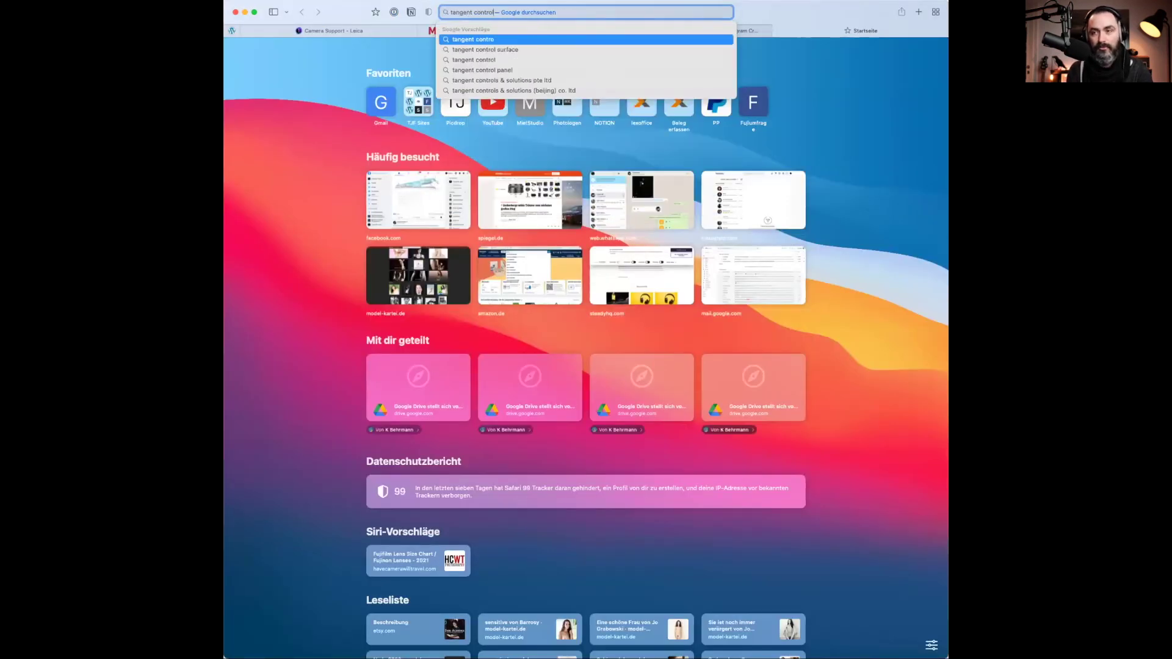
pyautogui.press('Return')
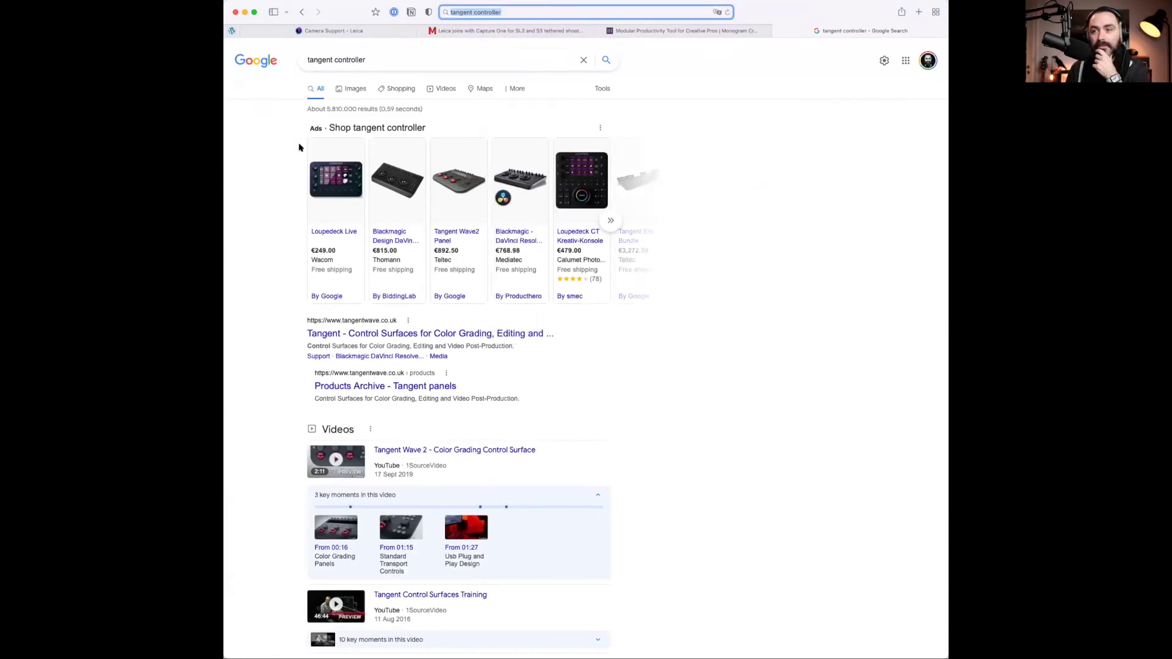
pyautogui.scroll(-5, 436, 324)
pyautogui.scroll(-3, 431, 326)
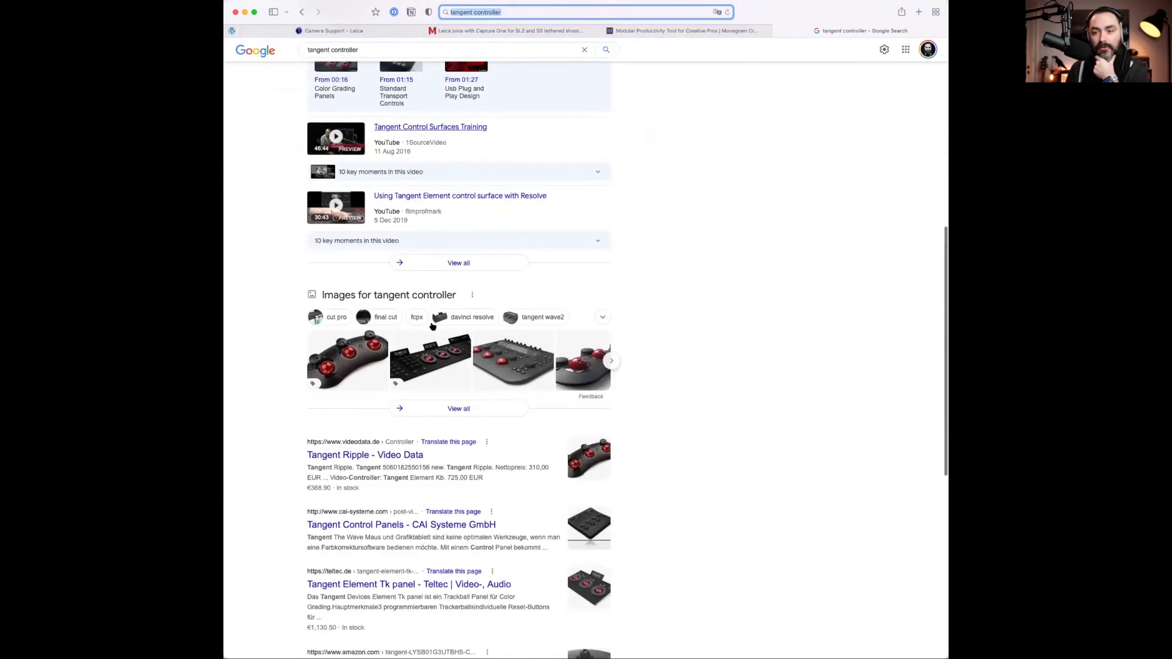
pyautogui.click(437, 356)
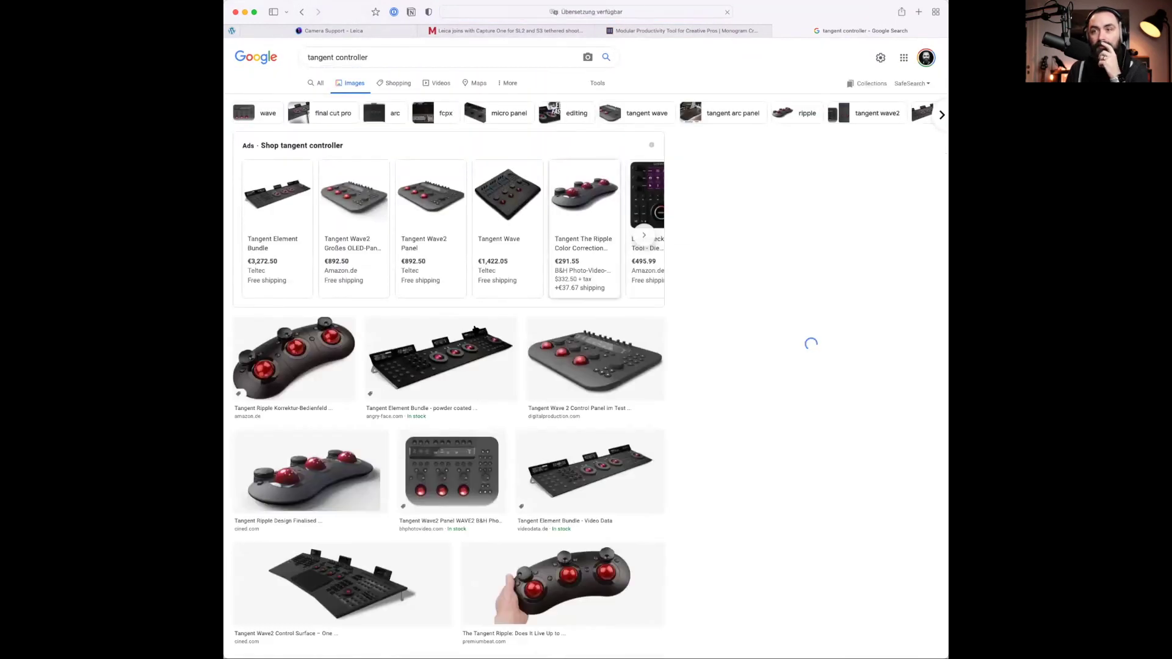
pyautogui.click(482, 351)
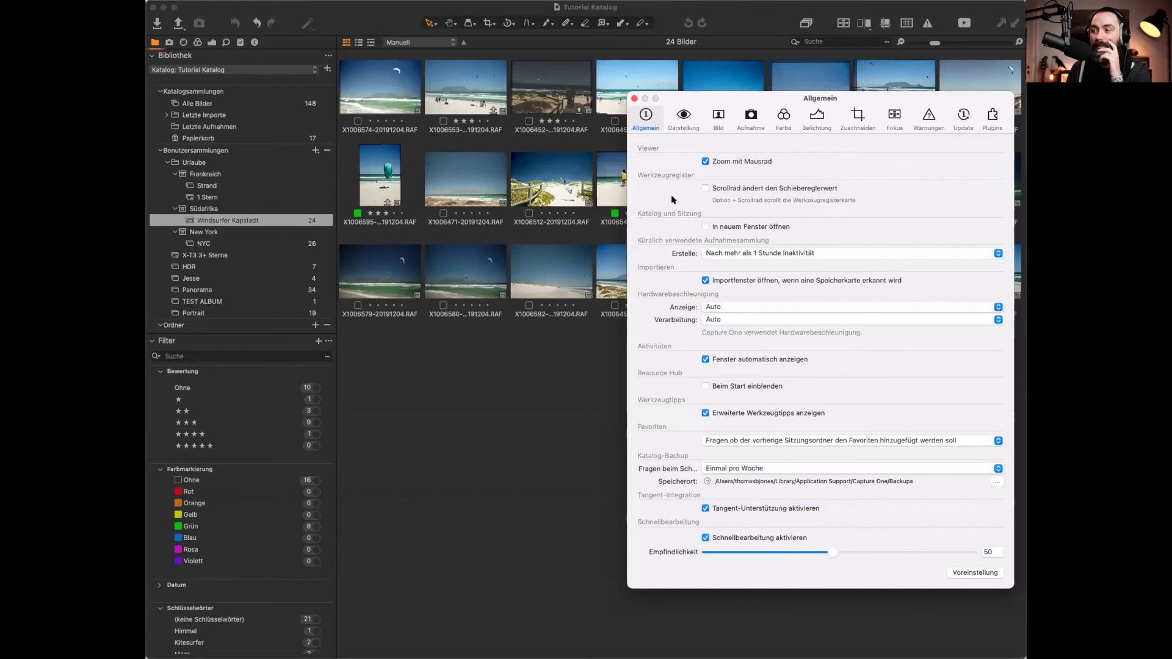
# Step: Switch back to Capture One, close the Allgemein preferences and show the Ordner section of the Bibliothek
pyautogui.click(634, 99)
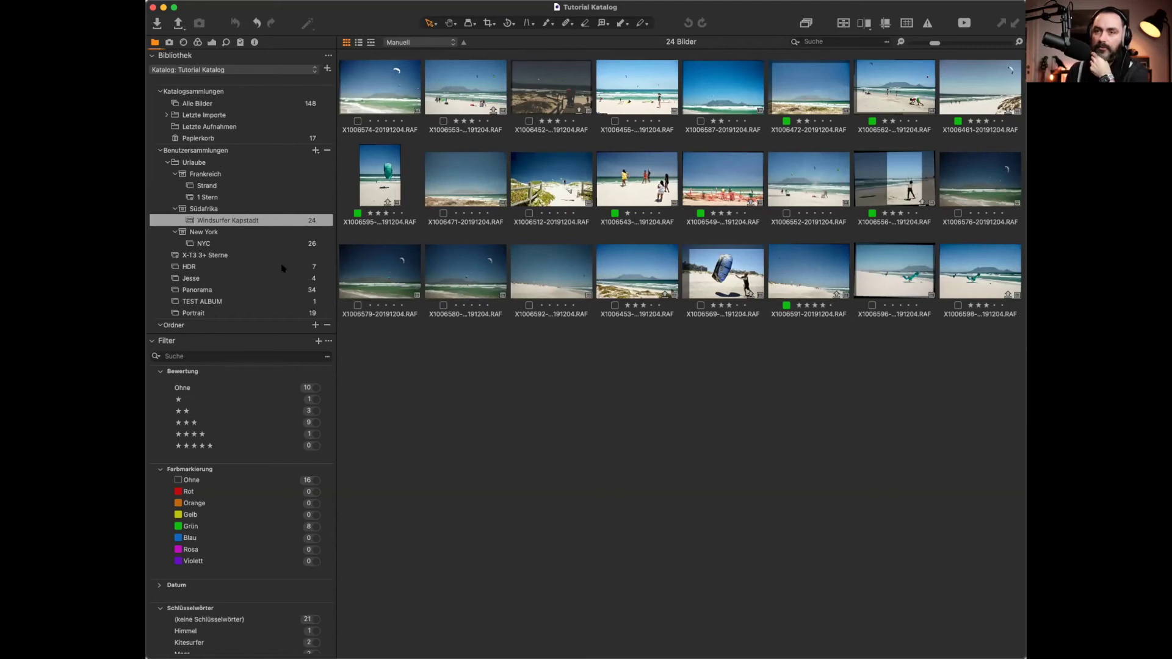
pyautogui.scroll(-5, 283, 266)
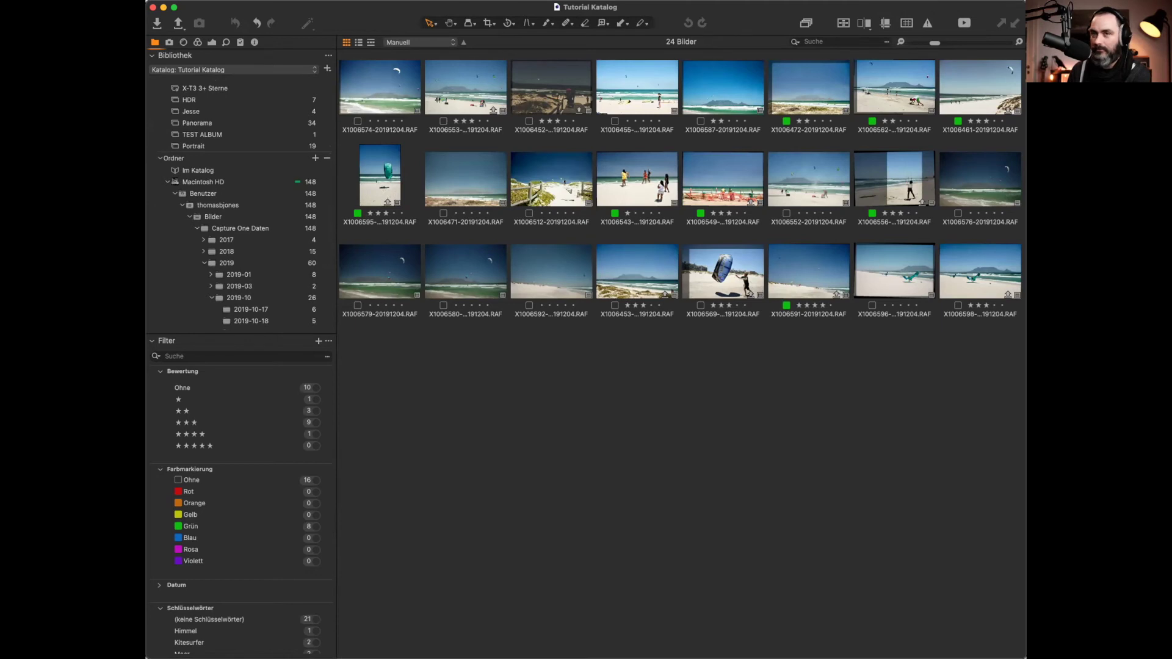
# Step: Examine the available Importieren nach destinations in the image import dialog and close it without importing
pyautogui.click(158, 24)
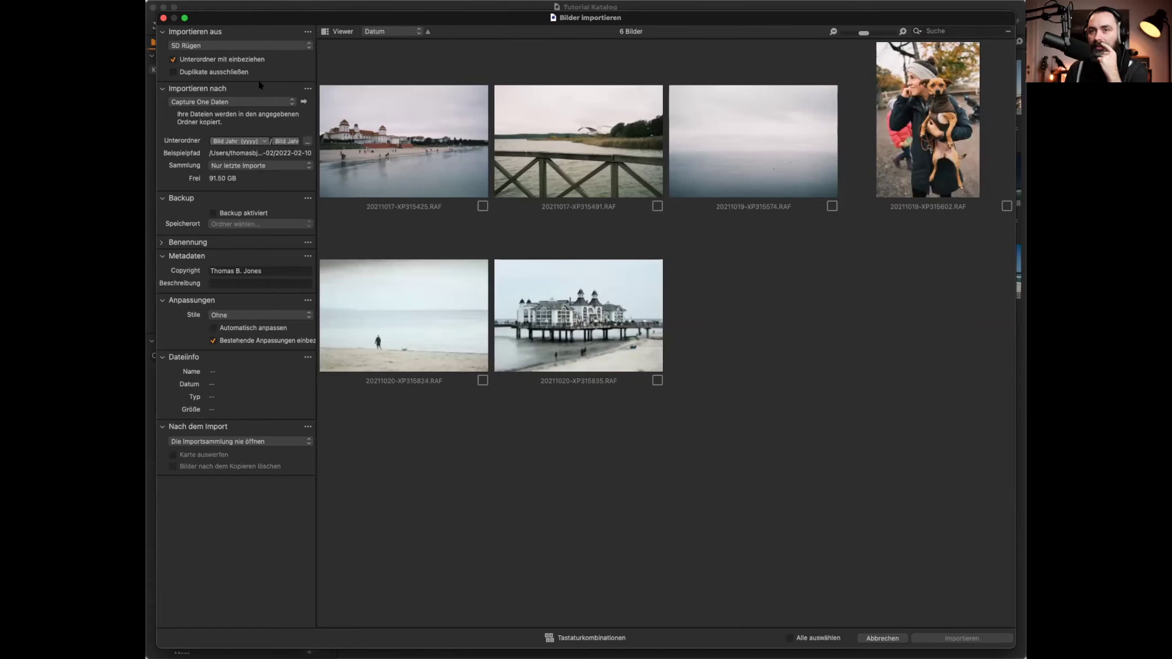
pyautogui.click(222, 101)
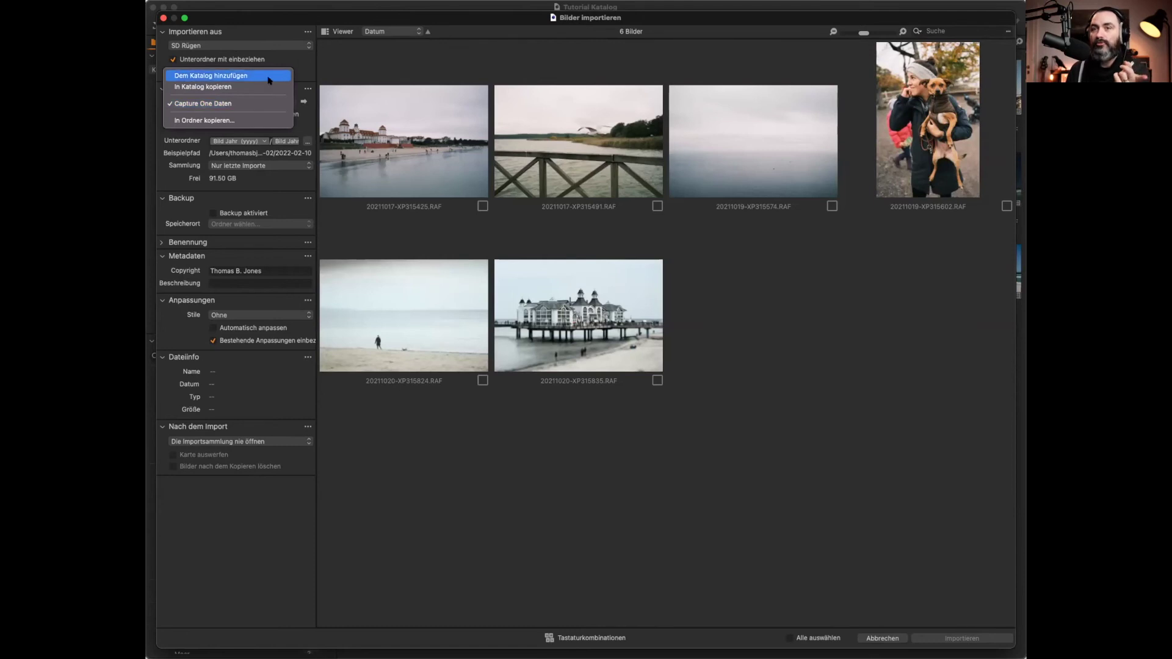
pyautogui.click(346, 77)
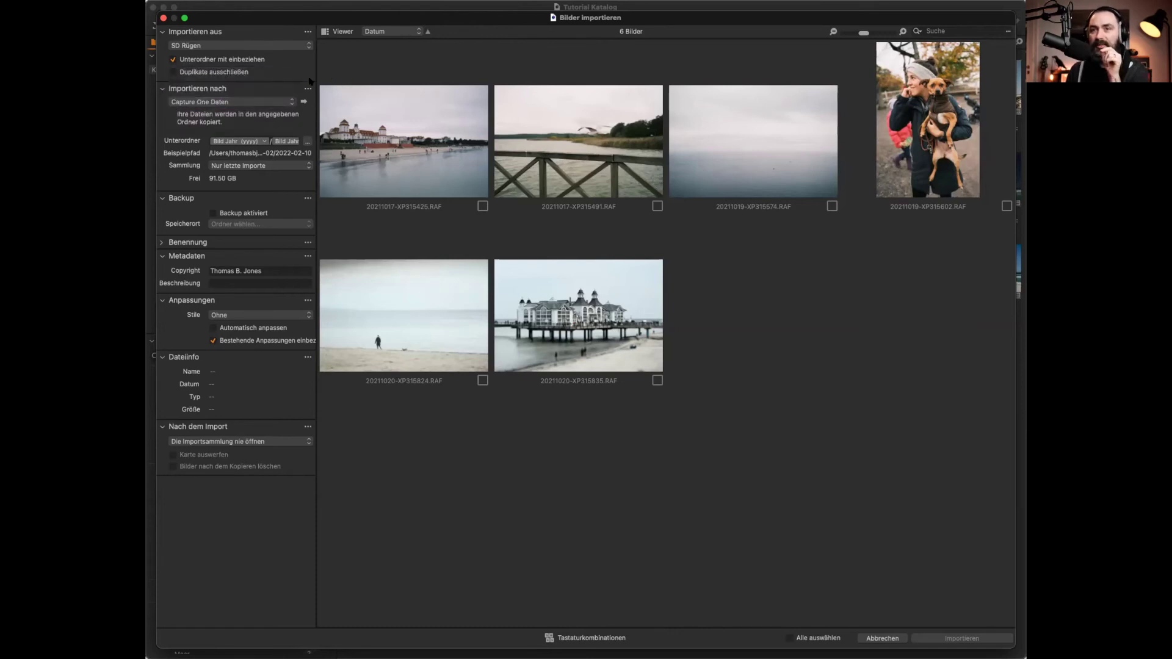
pyautogui.click(232, 104)
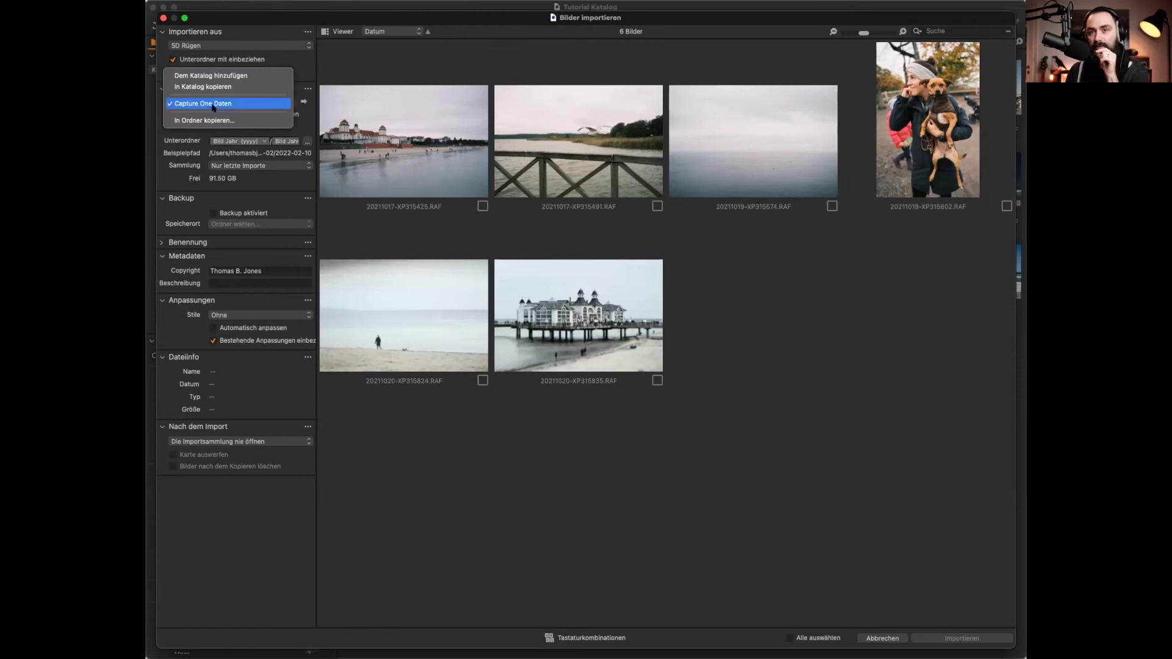
pyautogui.click(384, 68)
pyautogui.click(163, 18)
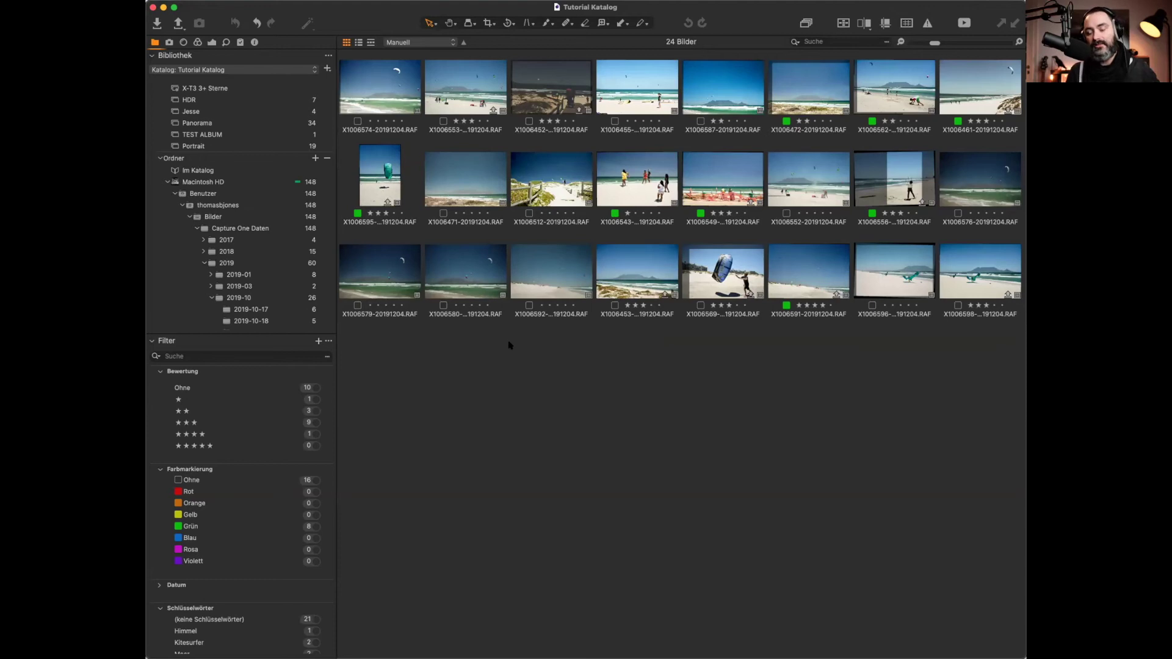
# Step: Show the images in folder 2019-01 and delete XT312586.RAF to the catalog's Papierkorb
pyautogui.click(232, 275)
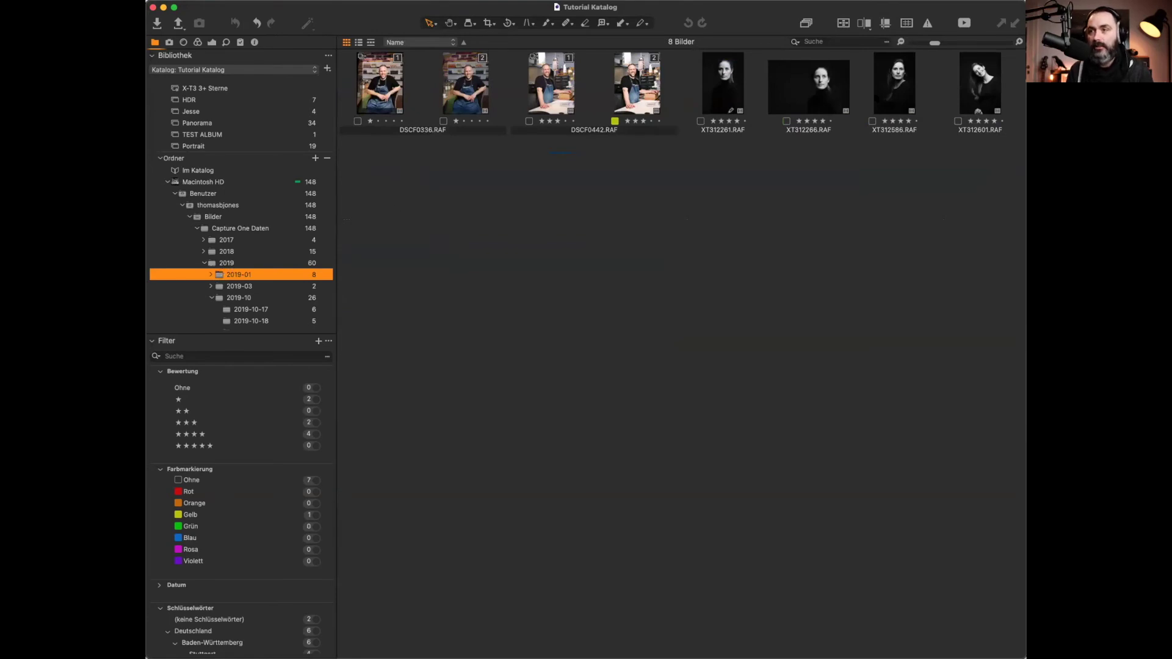
pyautogui.click(895, 86)
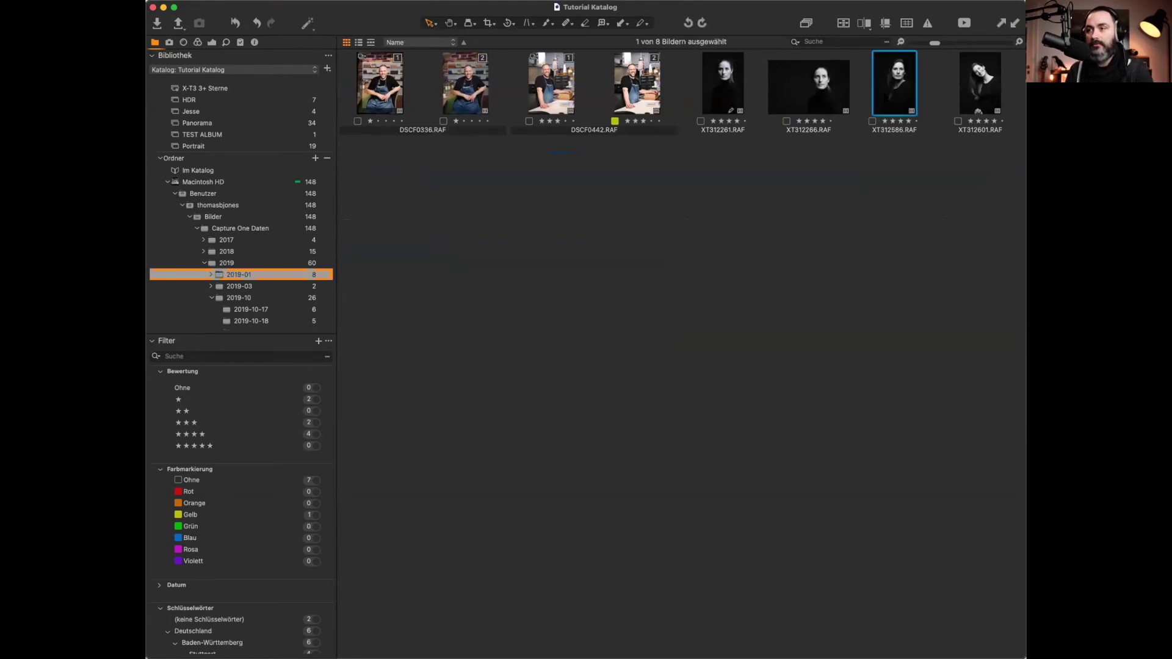
pyautogui.rightClick(882, 89)
pyautogui.click(916, 467)
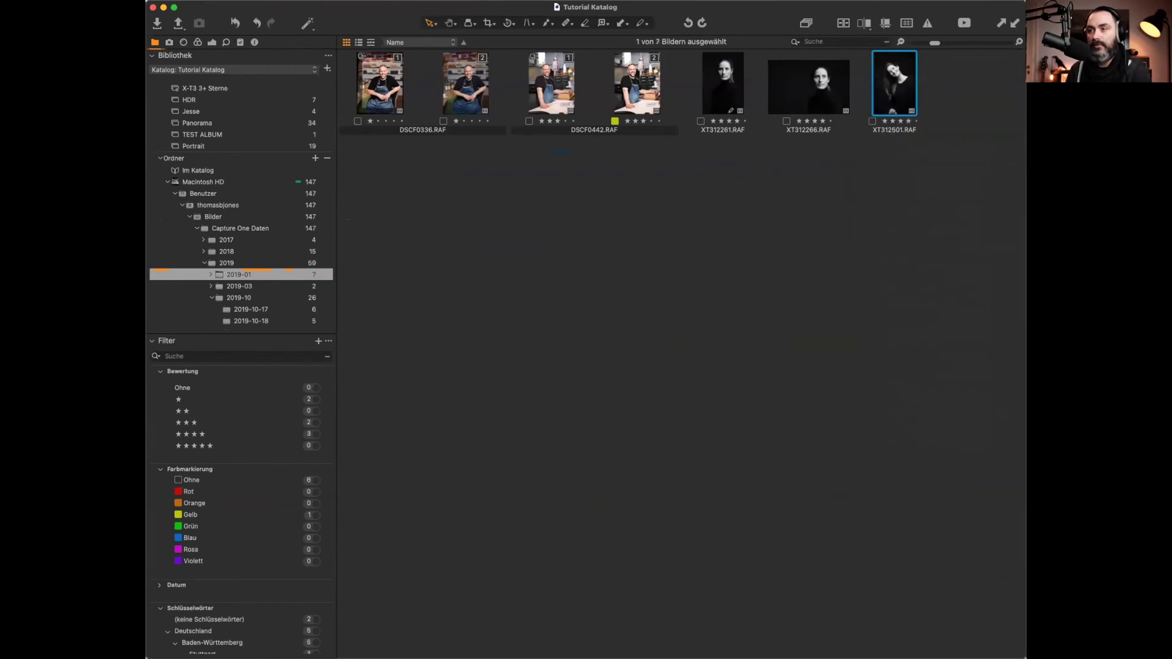
# Step: Examine the options for emptying the catalog's Papierkorb and cancel without removing any images
pyautogui.scroll(10, 211, 191)
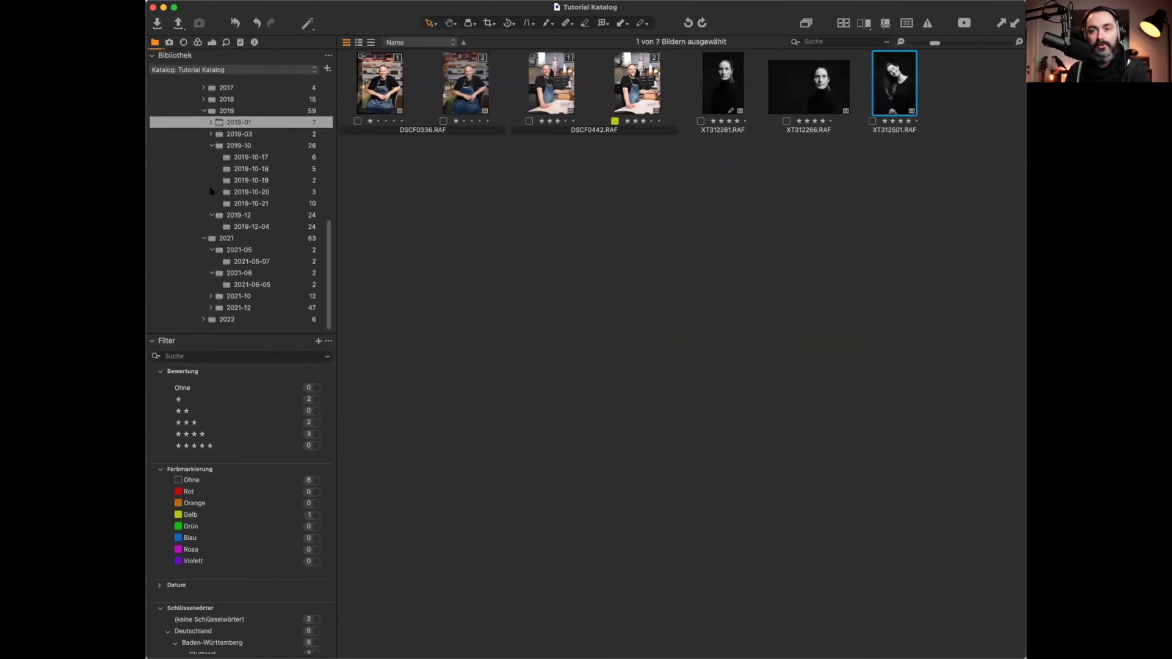
pyautogui.scroll(-3, 211, 191)
pyautogui.rightClick(194, 139)
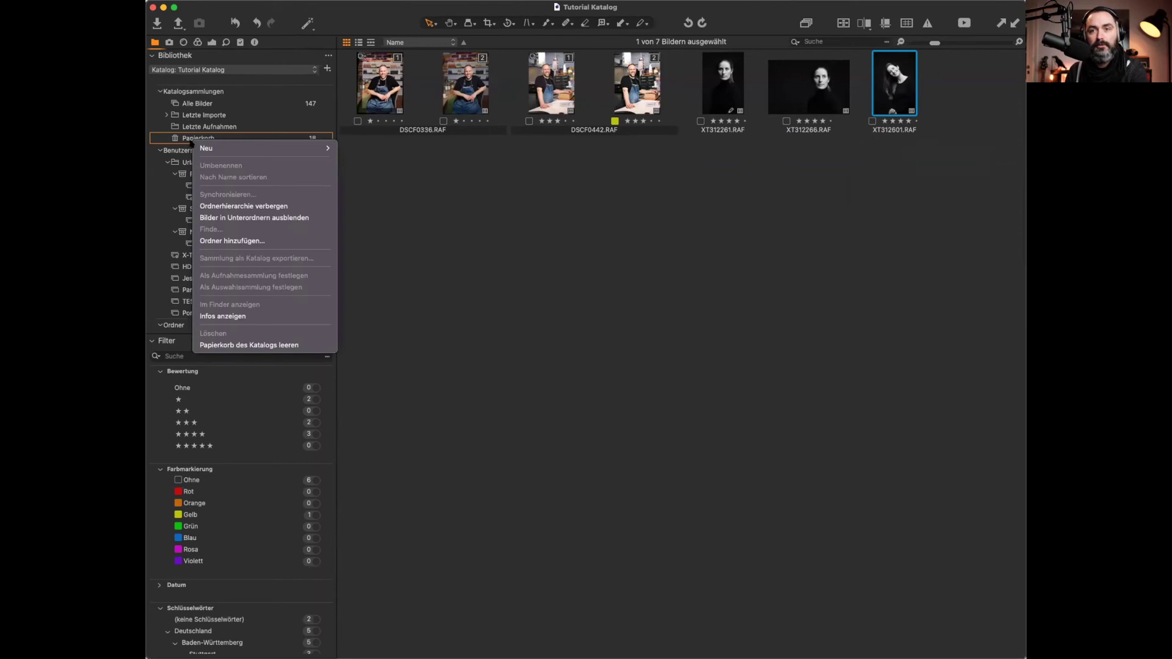
pyautogui.click(272, 345)
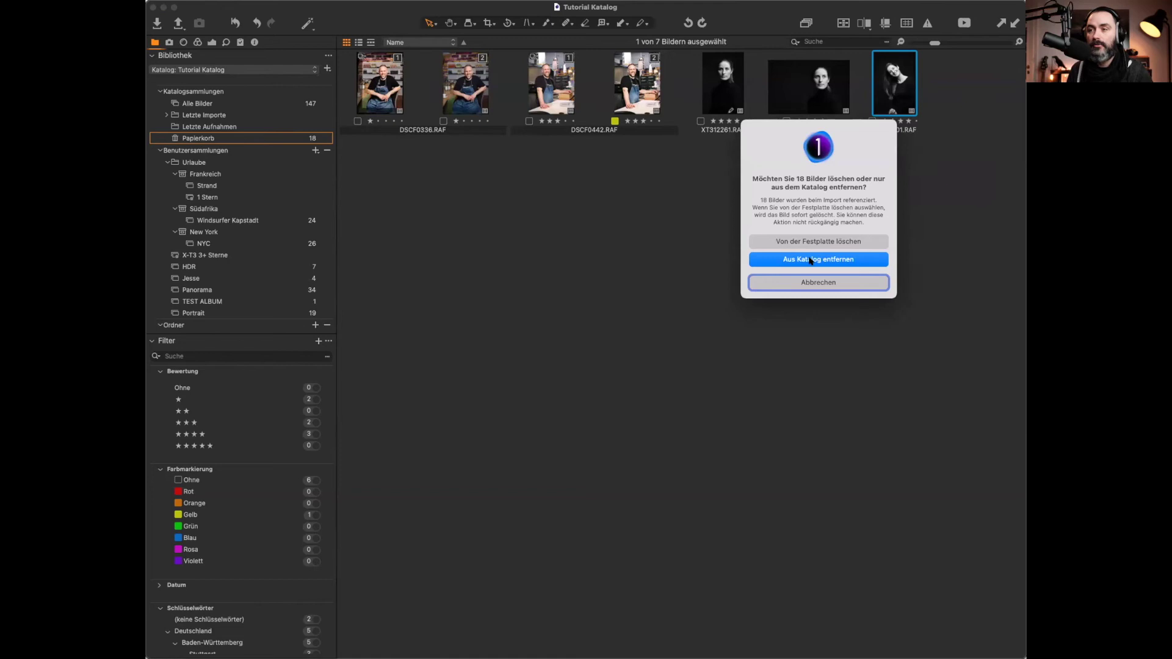
pyautogui.click(811, 281)
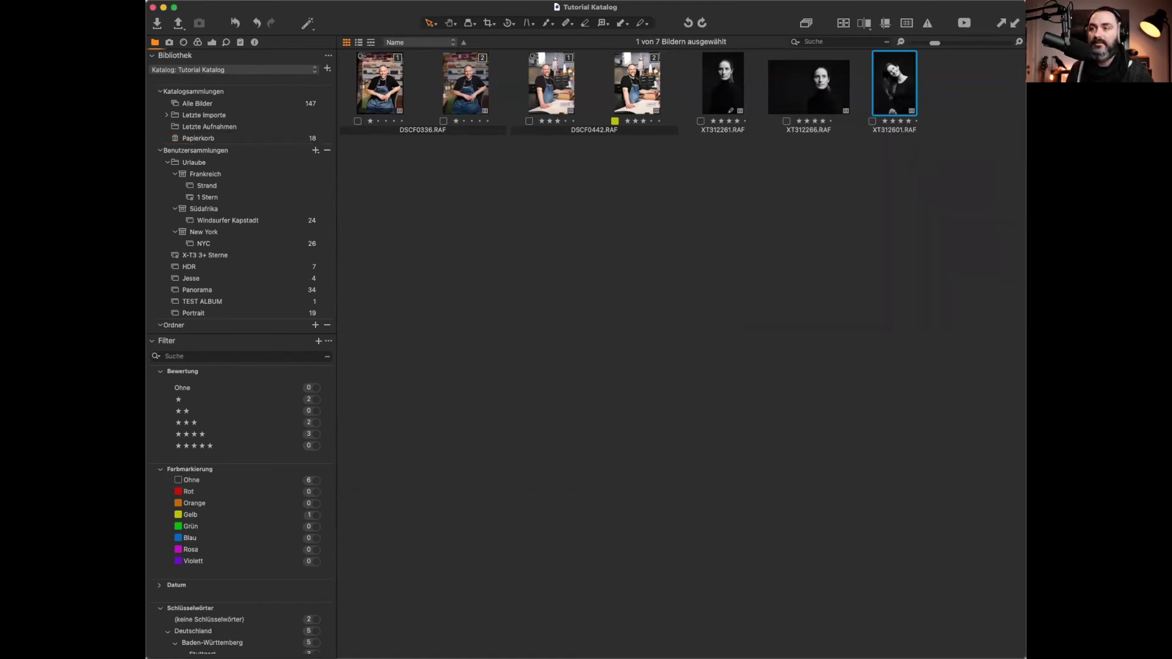
# Step: Show the viewer beside the browser and display the second variant of DSCF0336.RAF
pyautogui.rightClick(889, 80)
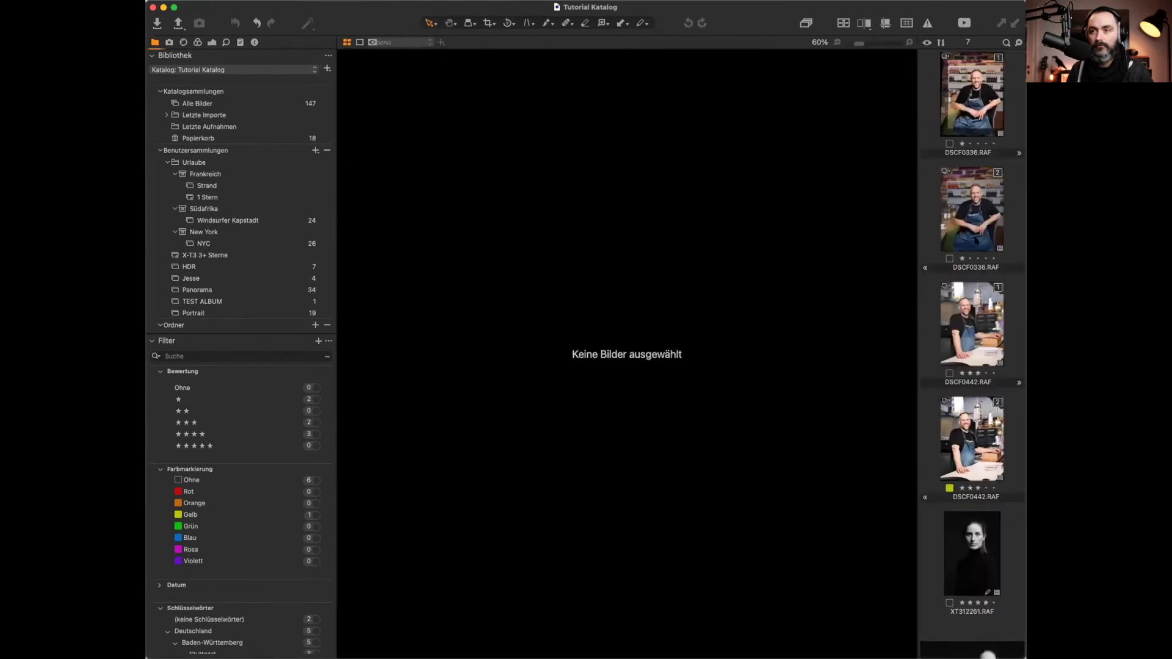
pyautogui.click(975, 219)
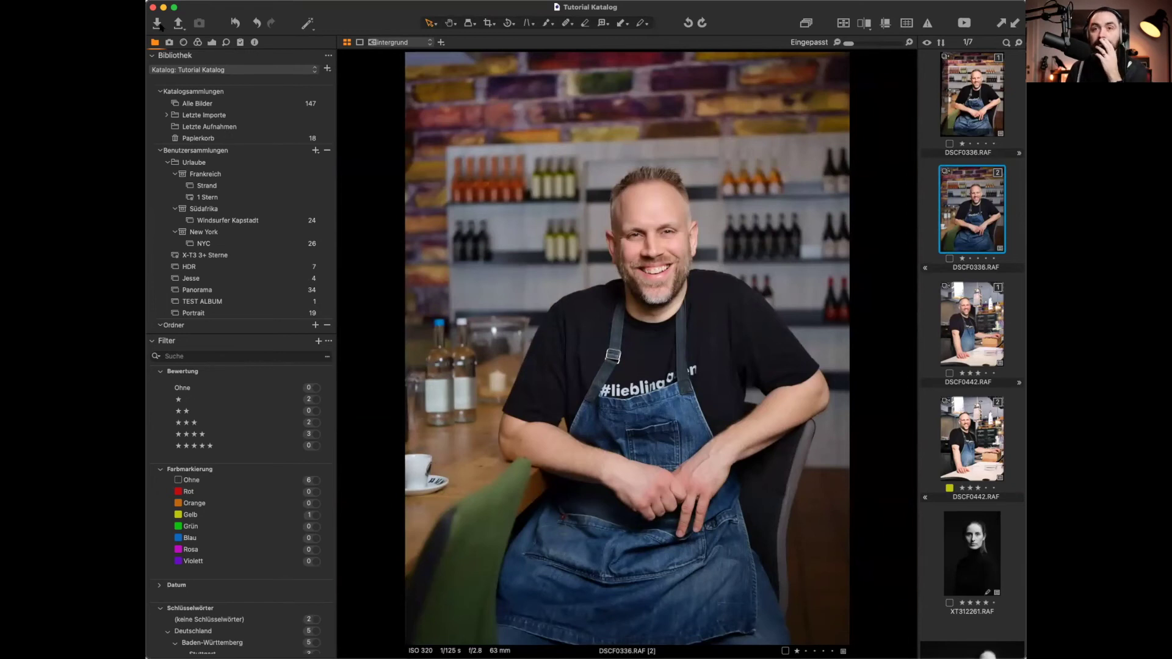
# Step: Open the image import dialog and set the import source to SD Street Stuttgart
pyautogui.click(158, 24)
pyautogui.click(221, 41)
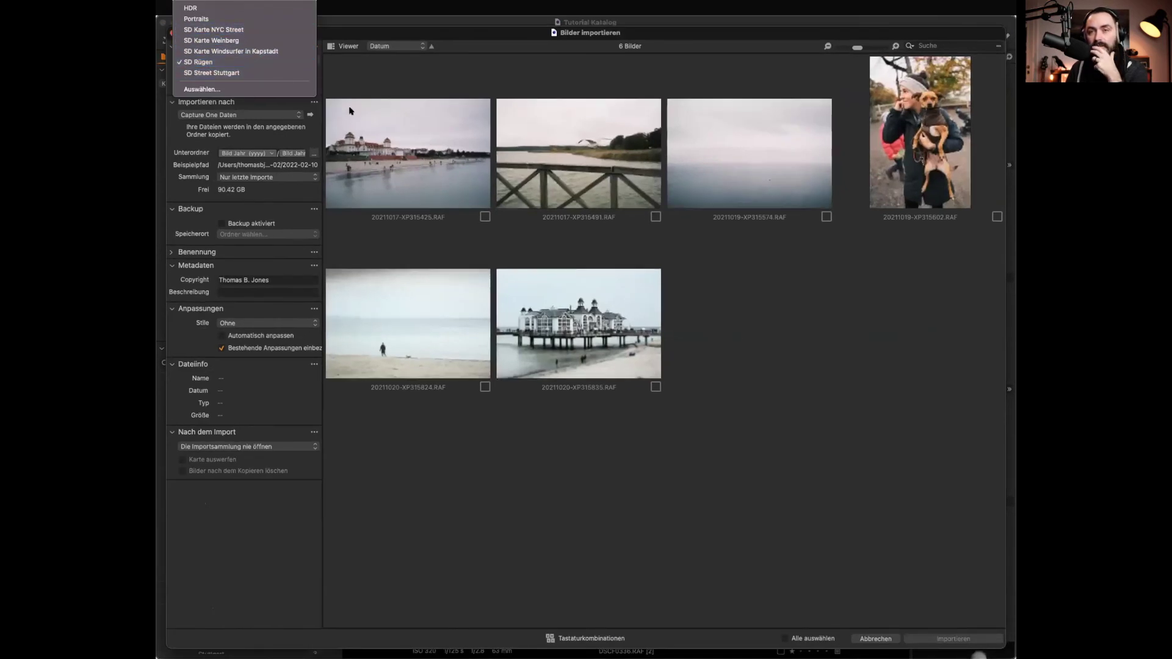
pyautogui.click(226, 74)
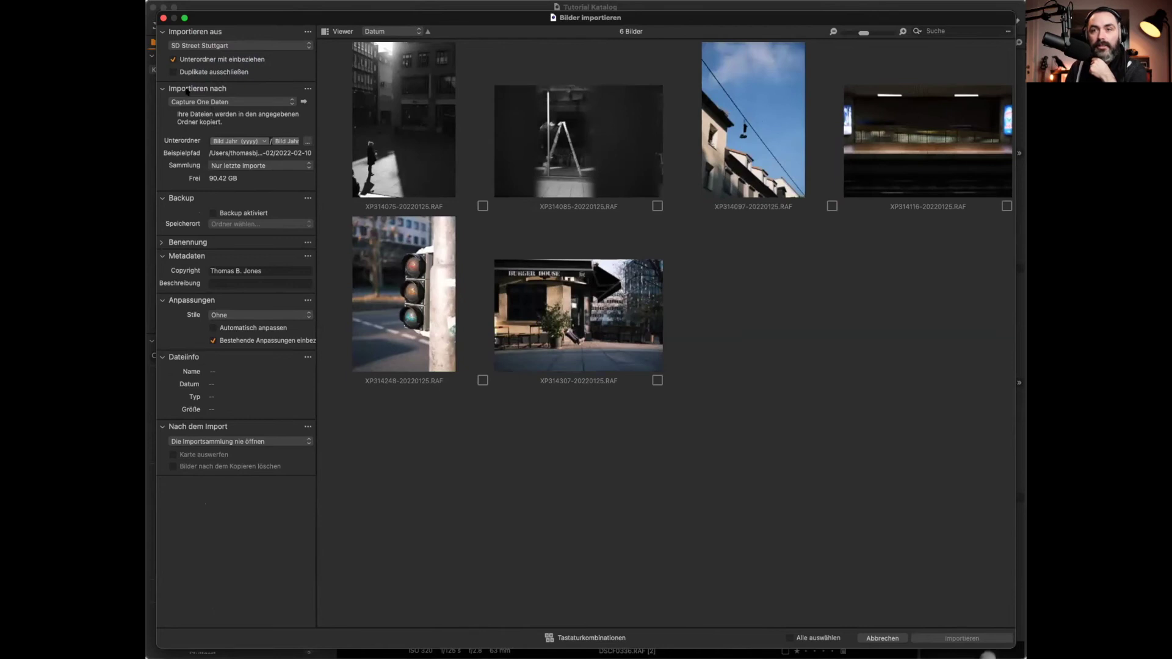
# Step: Try Dem Katalog hinzufügen as import destination, and set it to copy into the folder Capture One Daten within Bilder
pyautogui.click(196, 102)
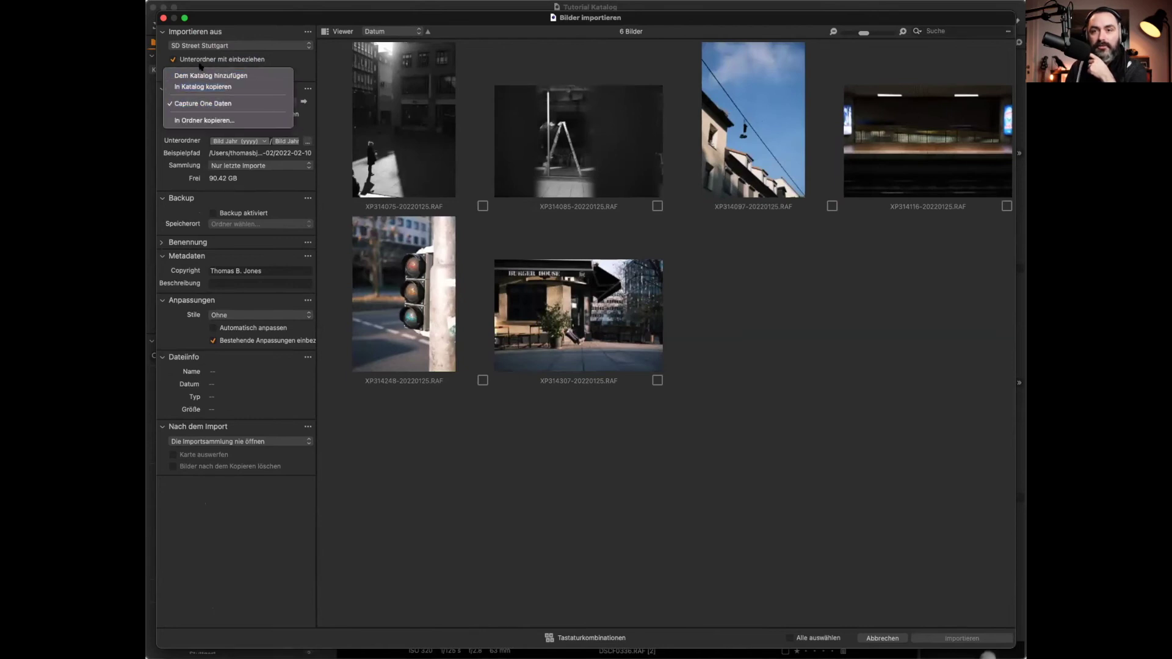
pyautogui.click(227, 76)
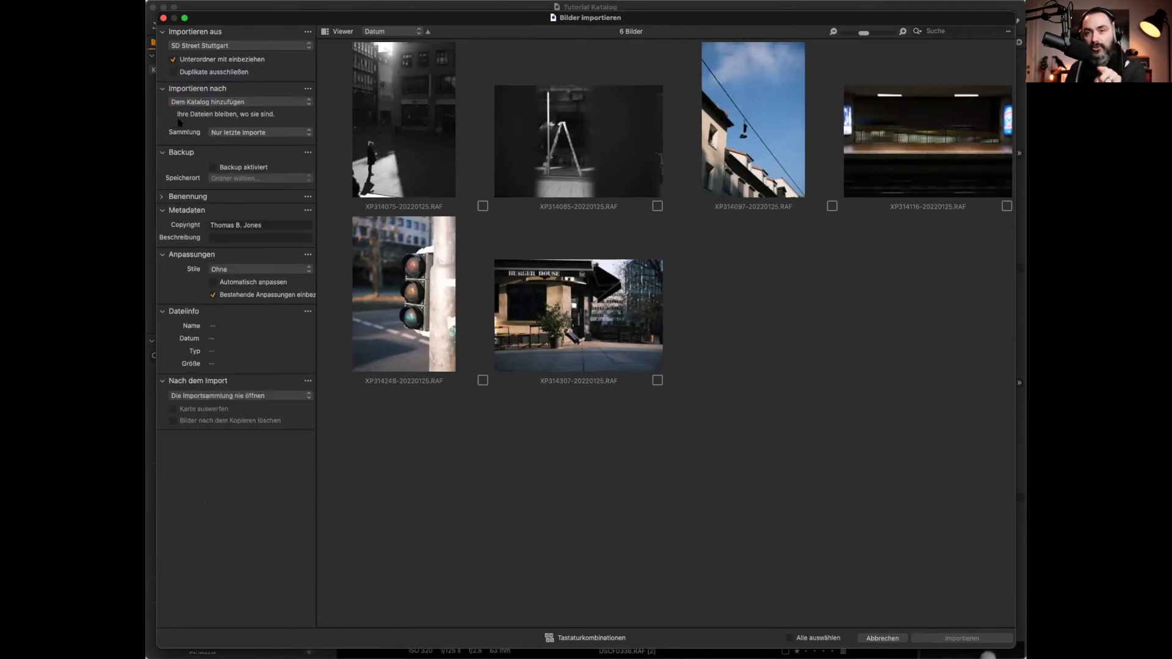
pyautogui.click(272, 102)
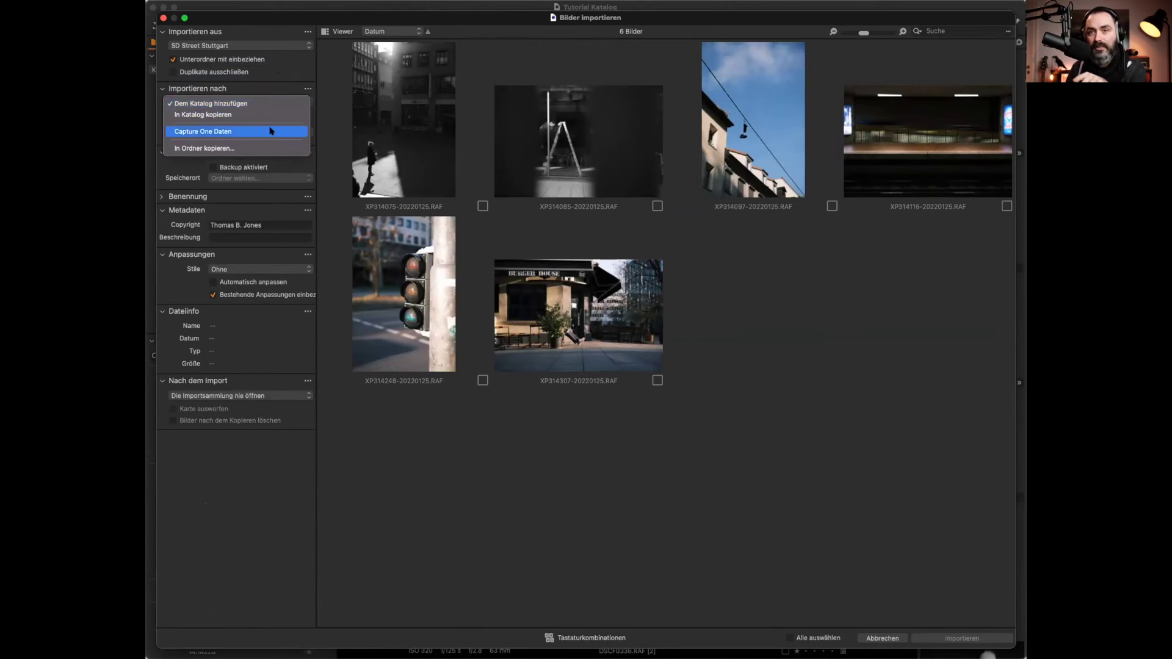
pyautogui.click(264, 149)
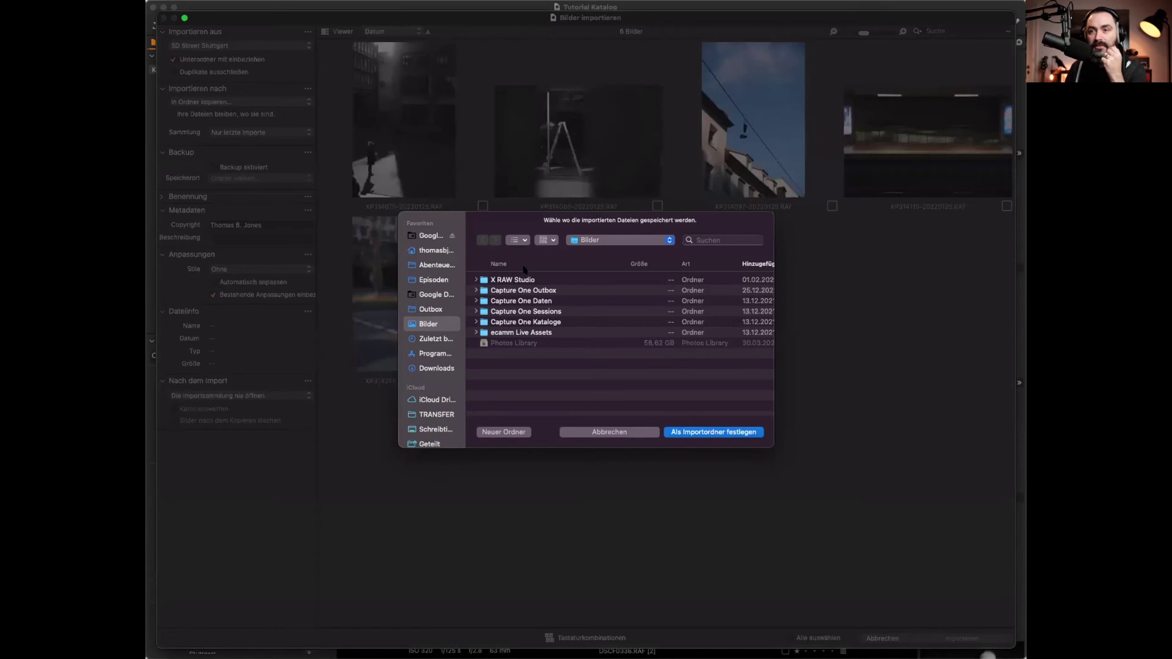
pyautogui.click(530, 302)
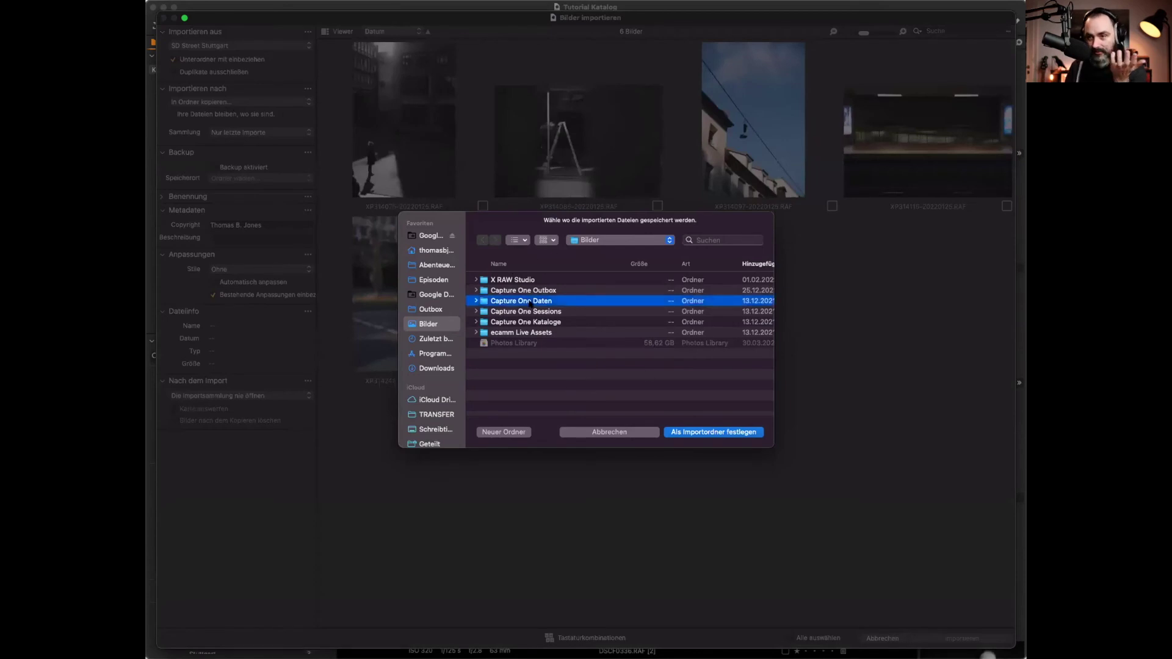
pyautogui.click(700, 429)
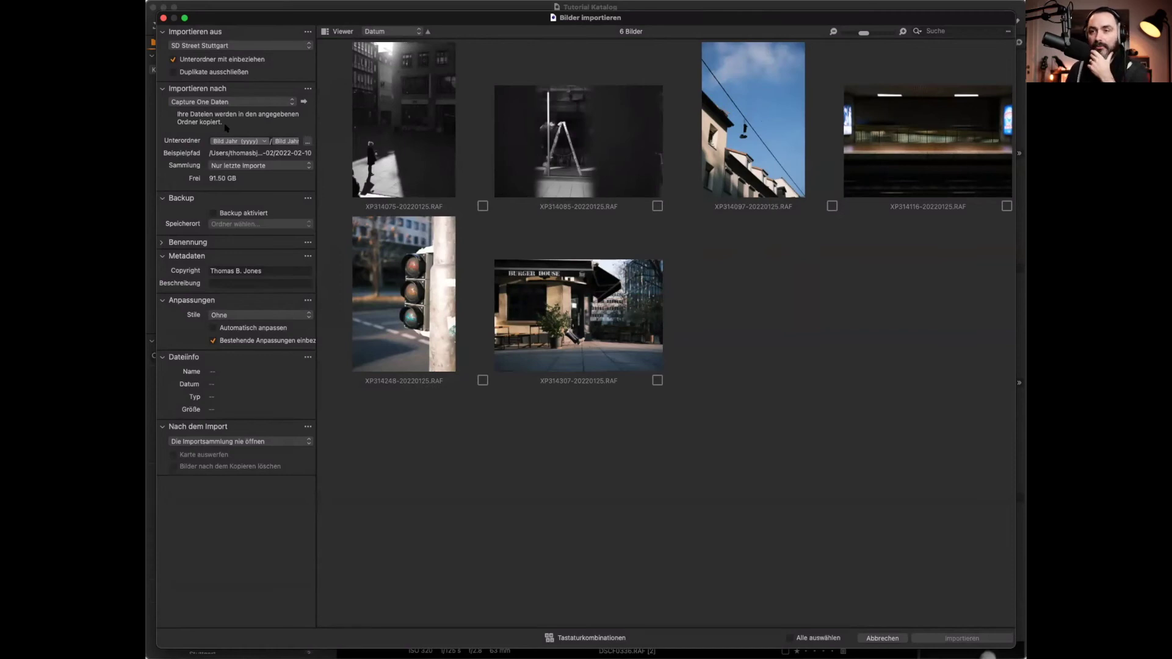
# Step: Mark XP314075, XP314085 and XP314097 for import, and cancel the import
pyautogui.click(483, 207)
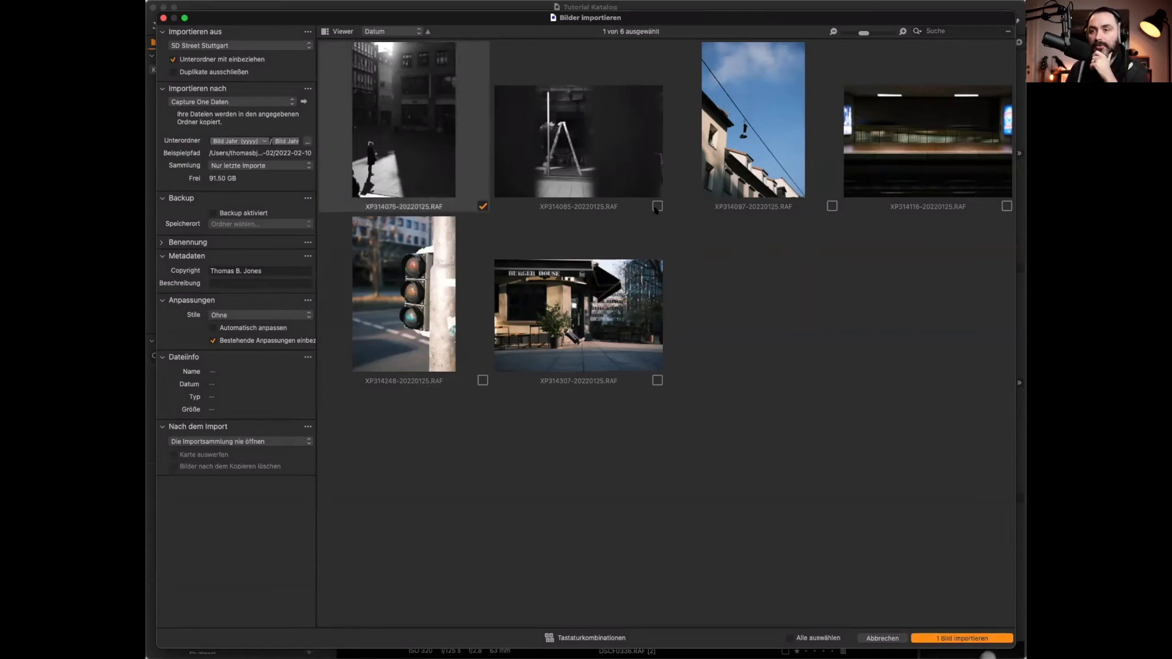
pyautogui.click(657, 206)
pyautogui.click(832, 206)
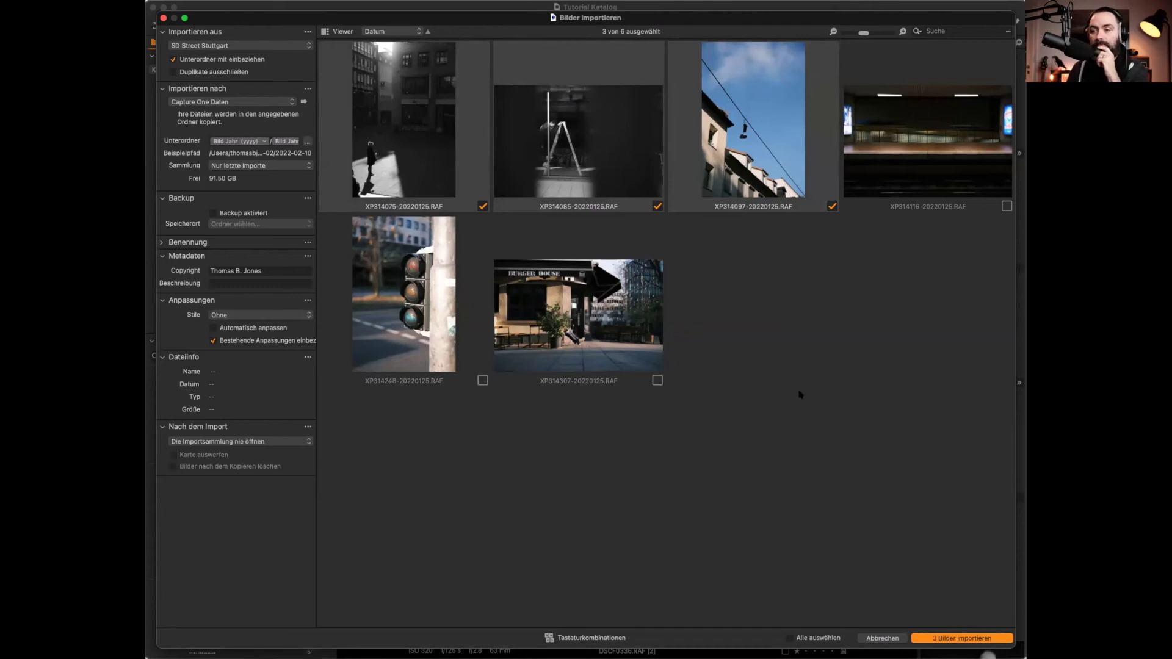
pyautogui.click(887, 638)
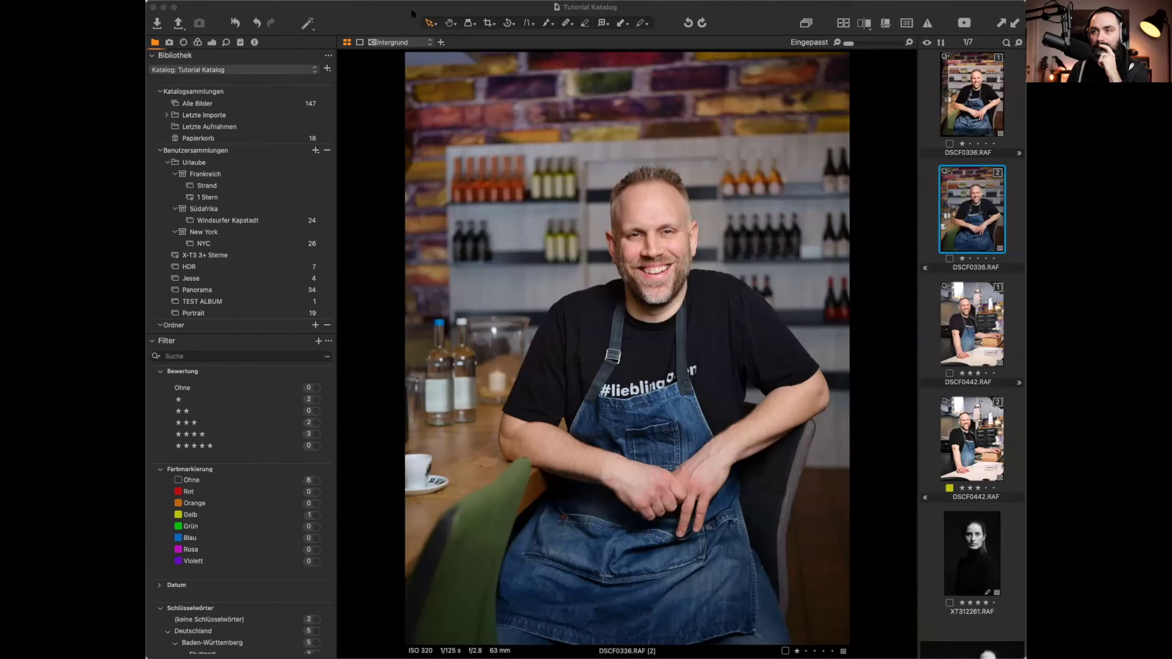
# Step: Reopen the image import dialog and choose the folder Capture One 22 on the Mobile SSD as import source
pyautogui.click(354, 31)
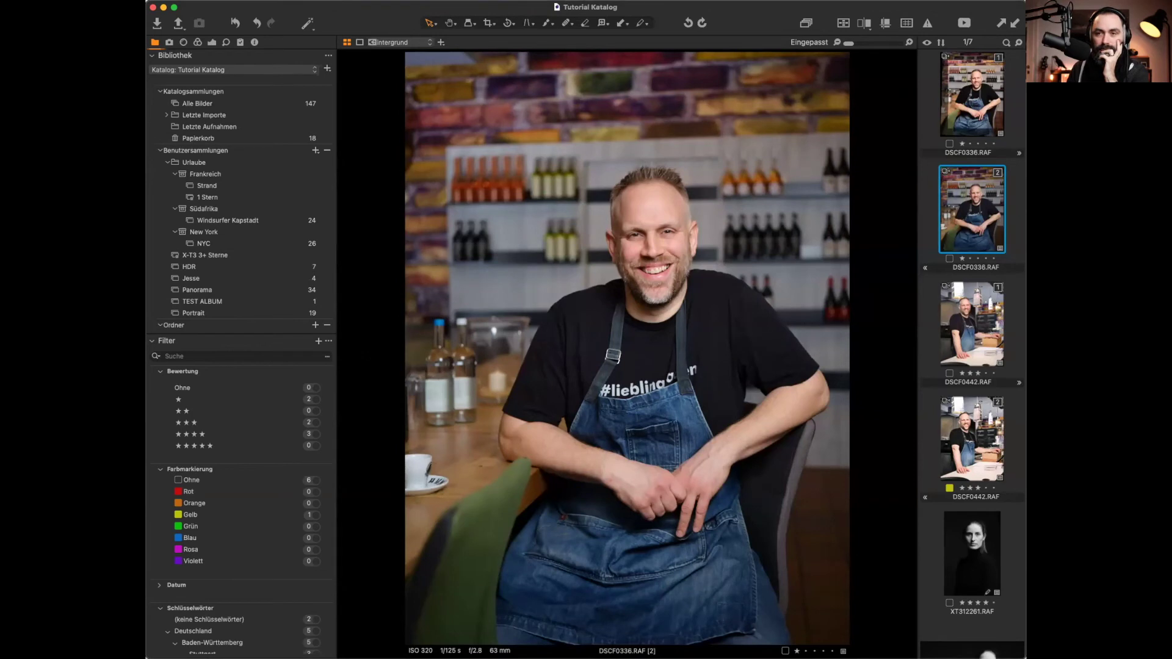
pyautogui.click(157, 23)
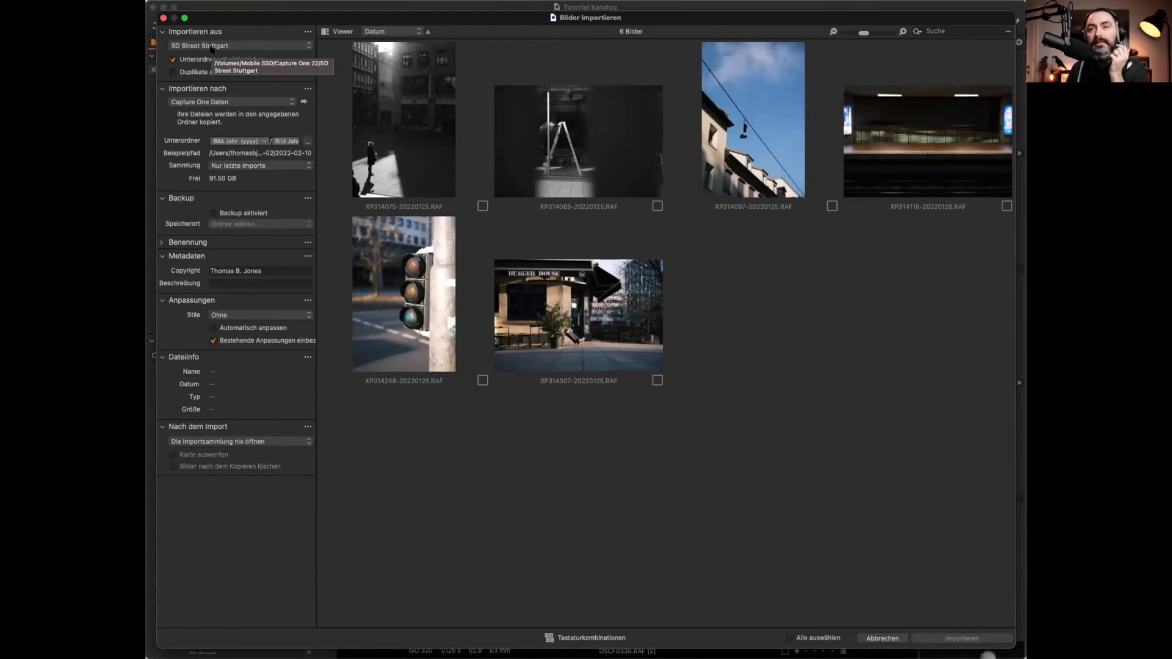
pyautogui.click(232, 45)
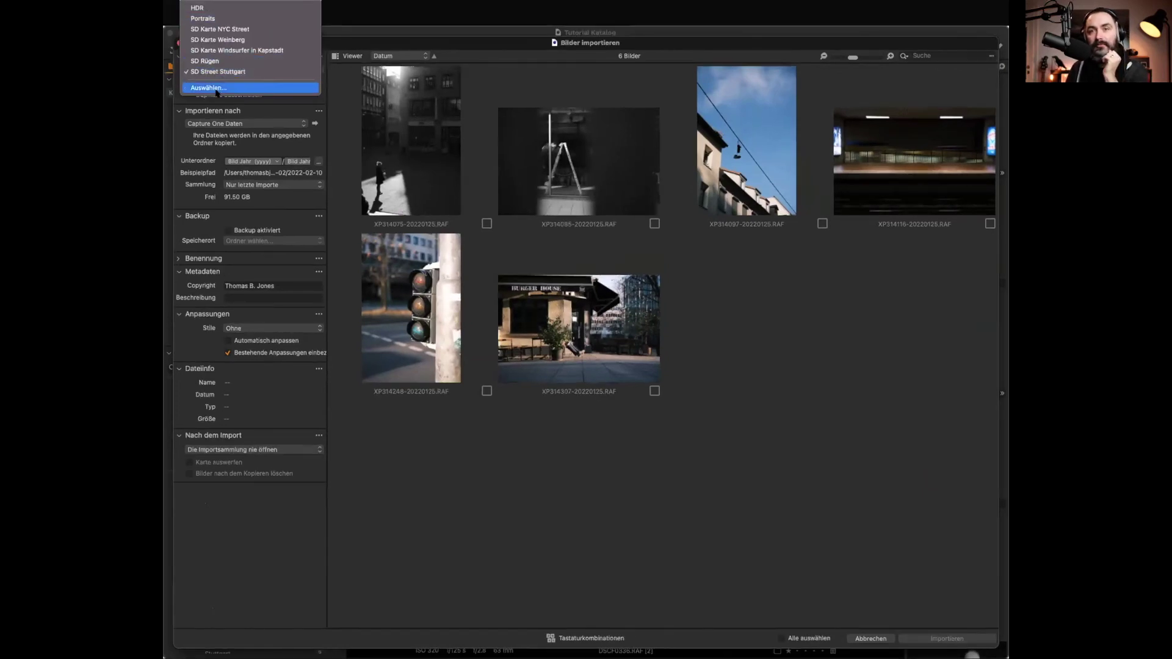
pyautogui.click(205, 66)
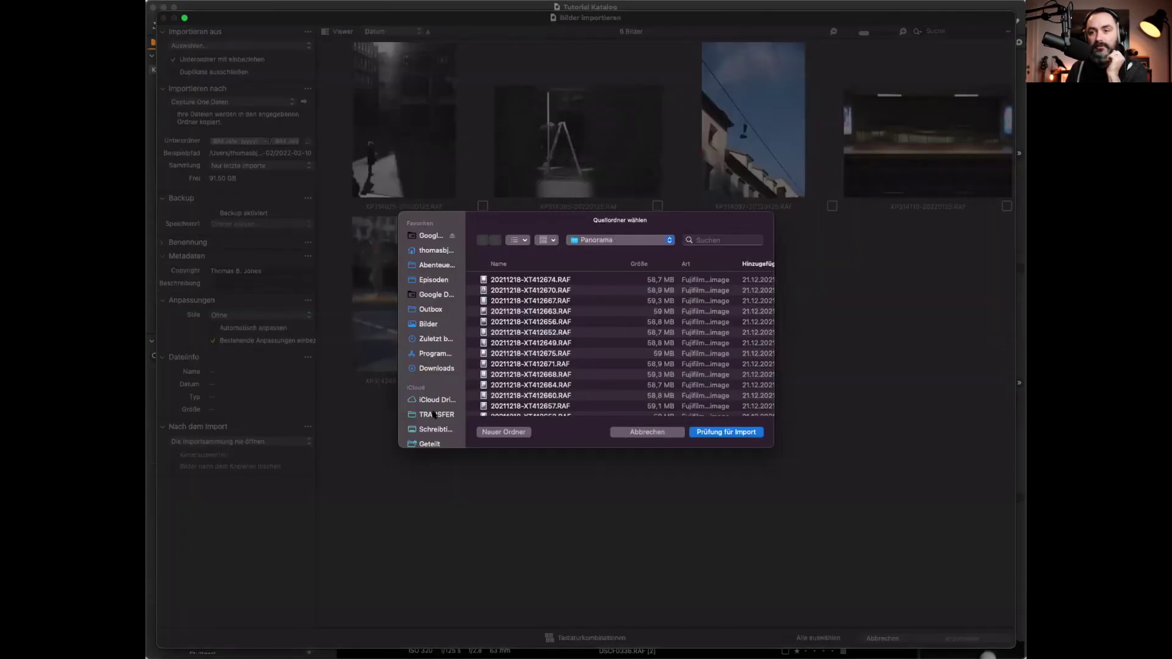
pyautogui.scroll(-5, 434, 415)
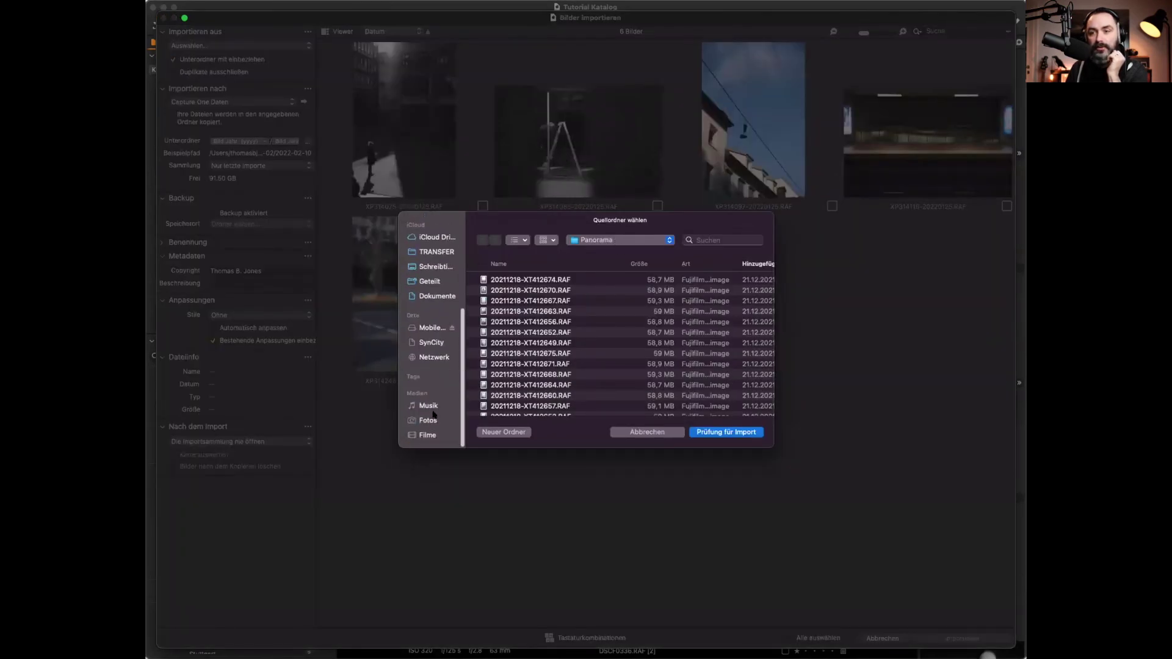
pyautogui.click(429, 330)
pyautogui.doubleClick(511, 281)
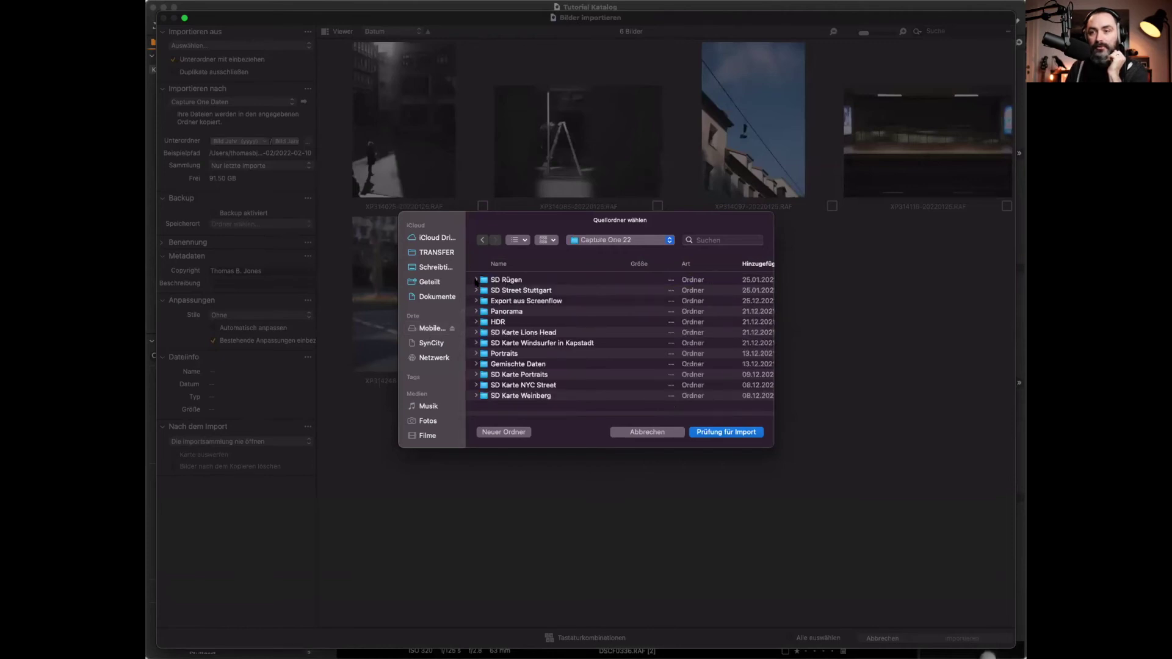
pyautogui.click(712, 432)
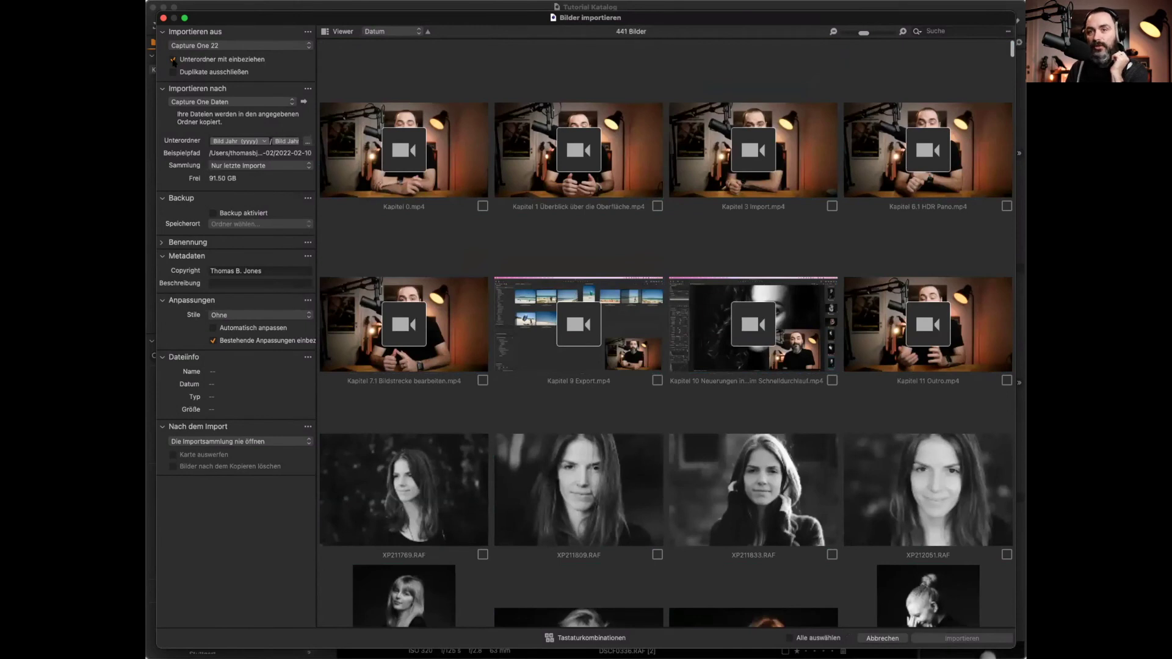
# Step: Turn the import option Unterordner mit einbeziehen off and on again, and close the import dialog without importing
pyautogui.click(174, 60)
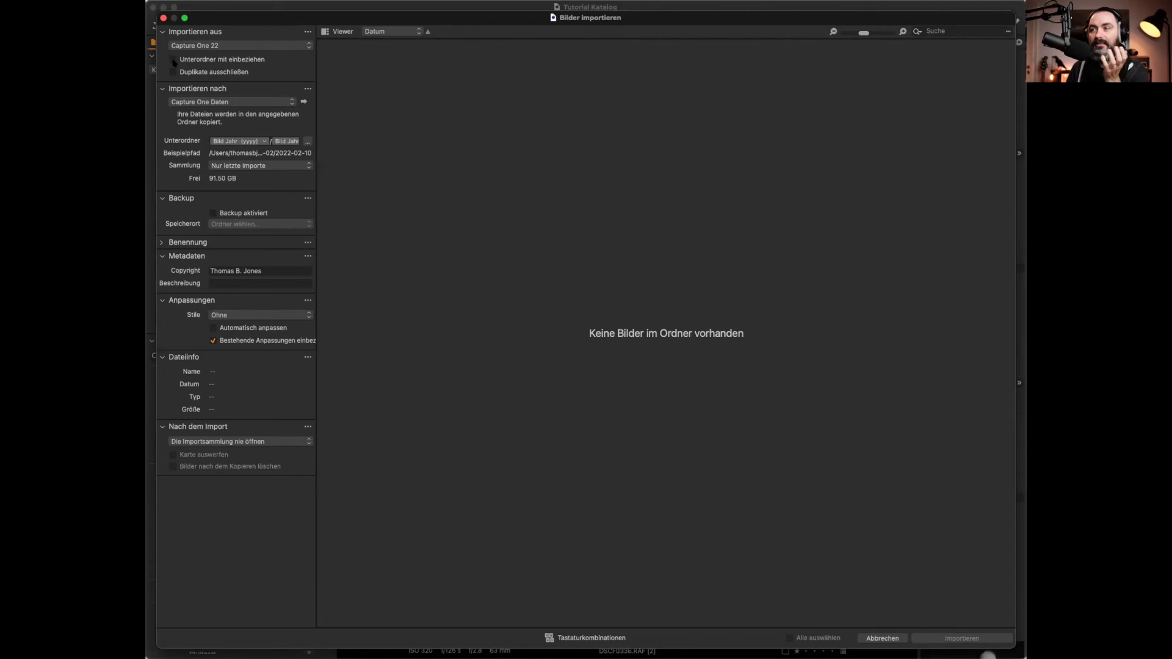
pyautogui.click(173, 60)
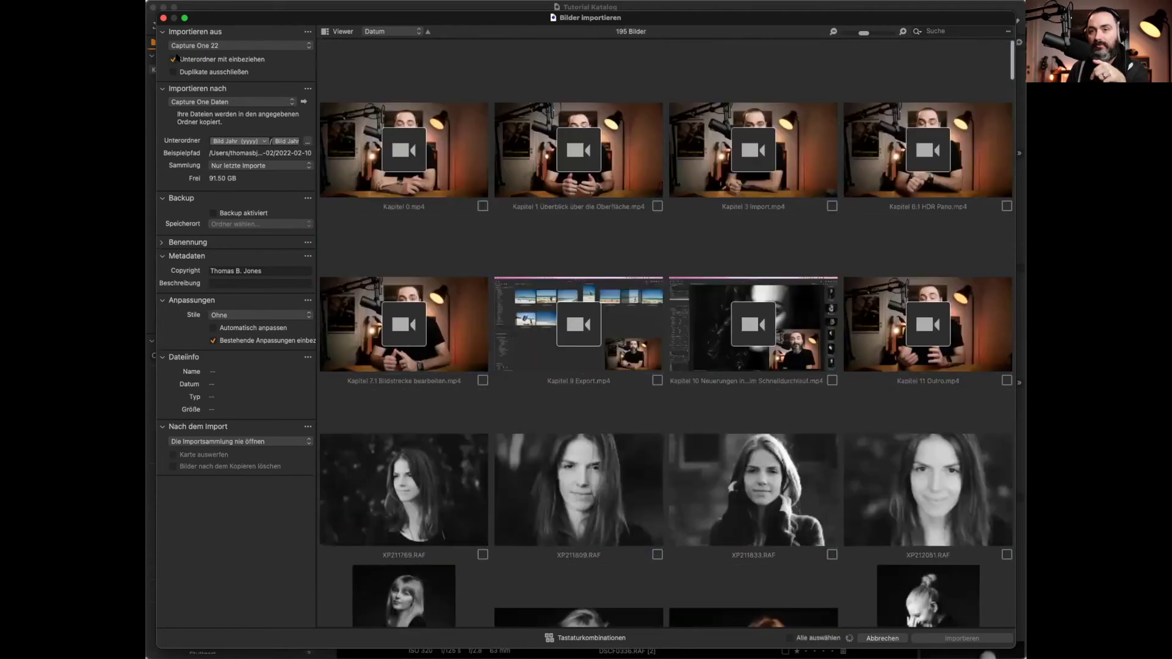
pyautogui.press('Escape')
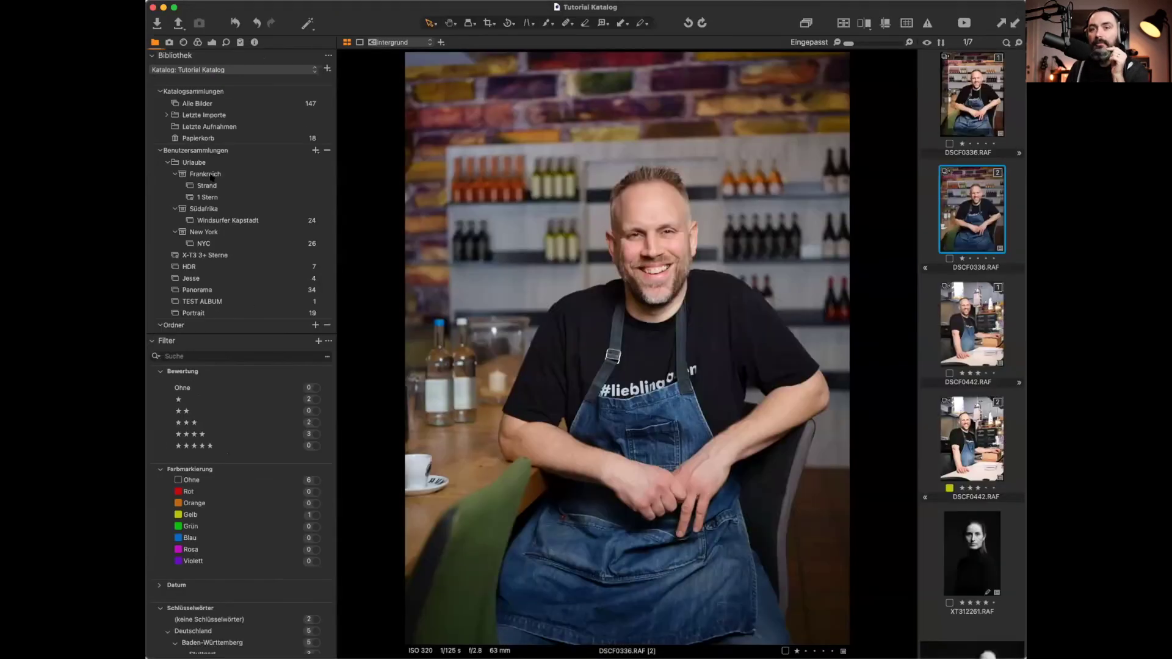
# Step: Examine which images the library's folder tree lists for Capture One Daten, its parent folders Bilder and the user home, and its subfolder 2017
pyautogui.scroll(-10, 250, 301)
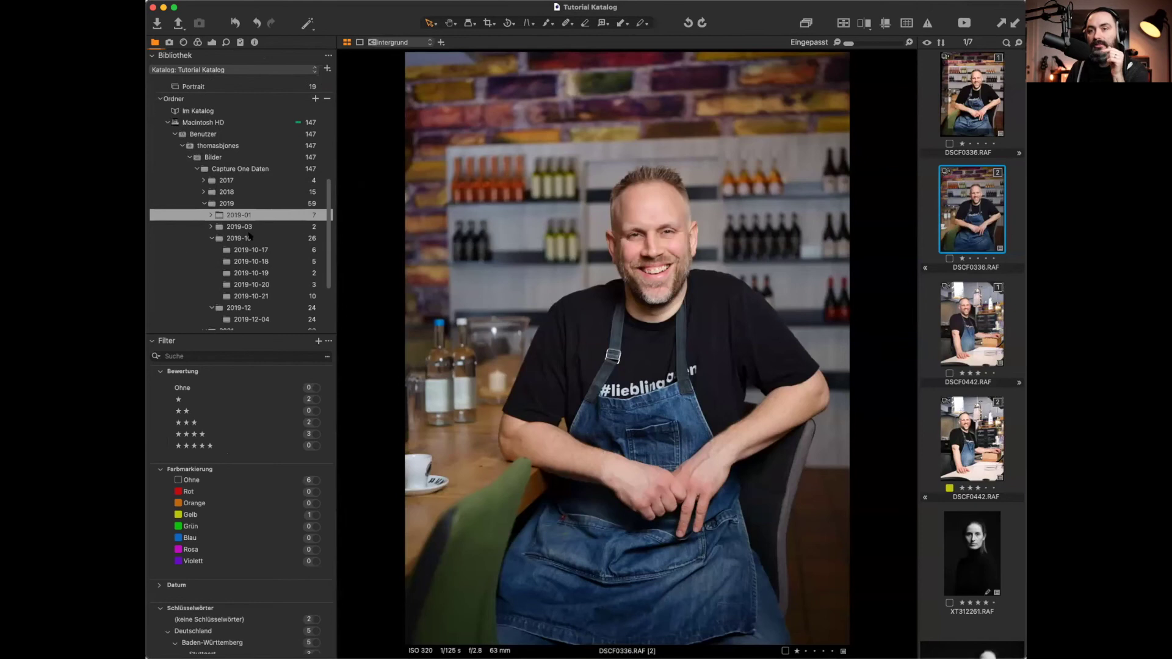
pyautogui.scroll(4, 227, 239)
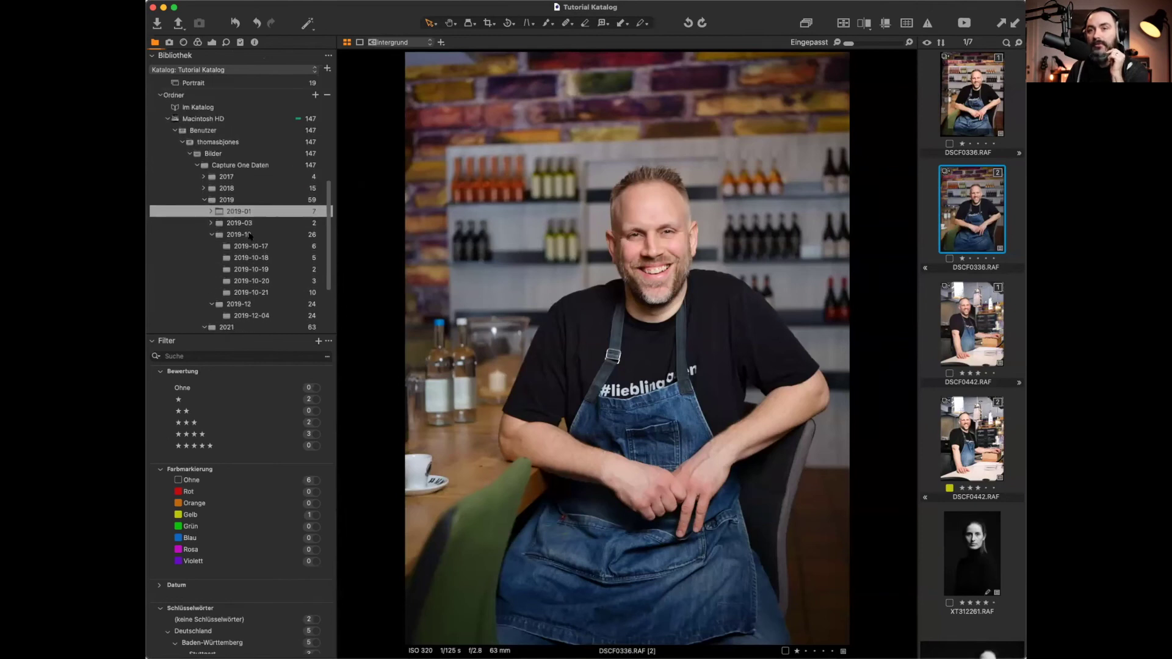
pyautogui.click(218, 167)
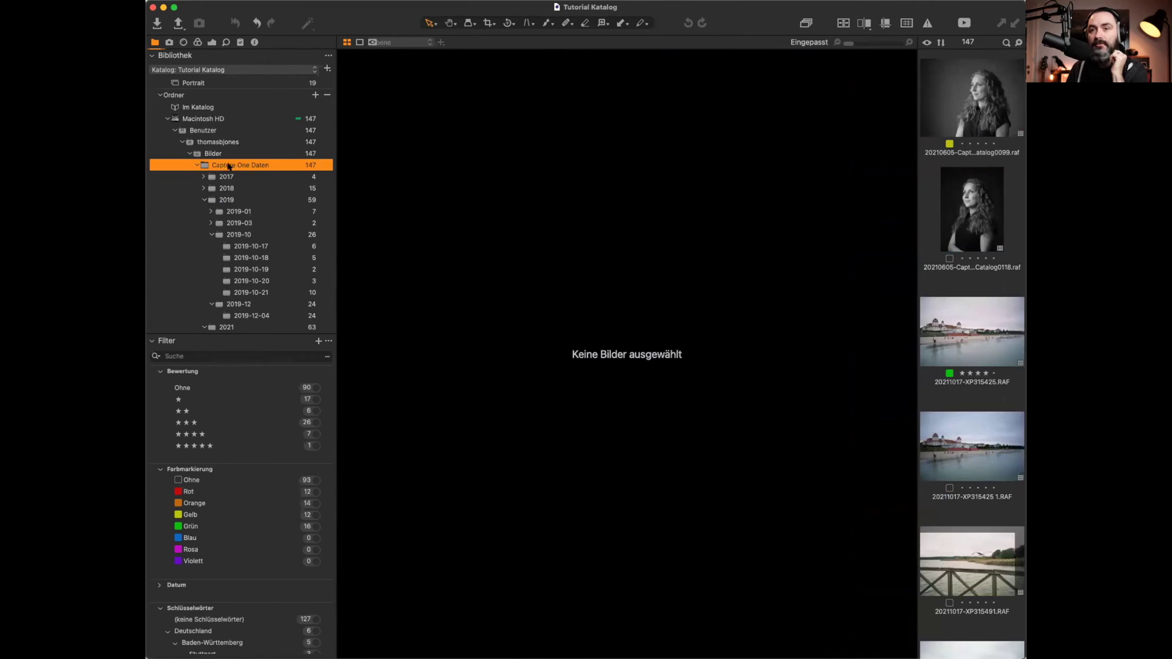
pyautogui.click(217, 154)
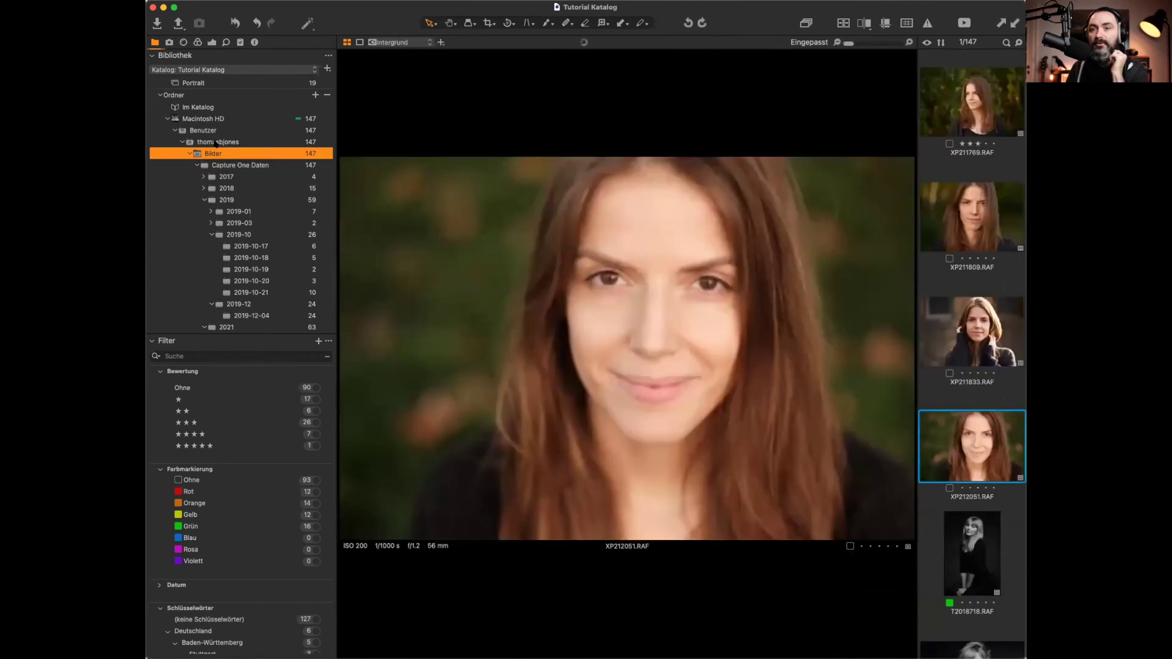
pyautogui.click(212, 142)
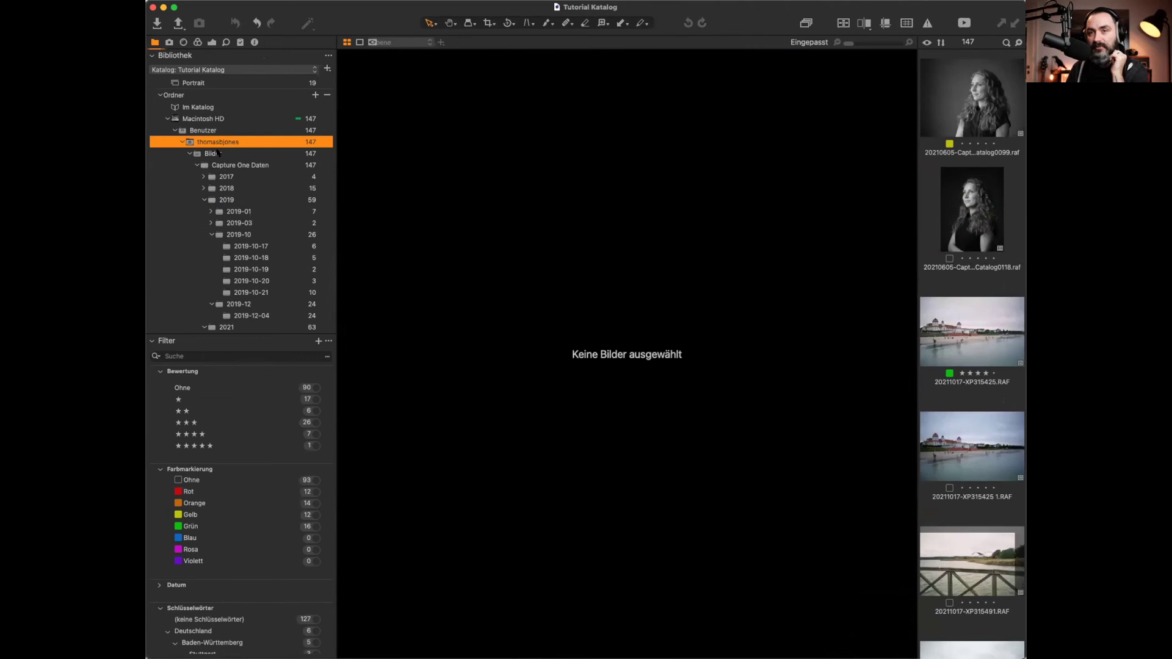
pyautogui.click(215, 153)
pyautogui.click(247, 166)
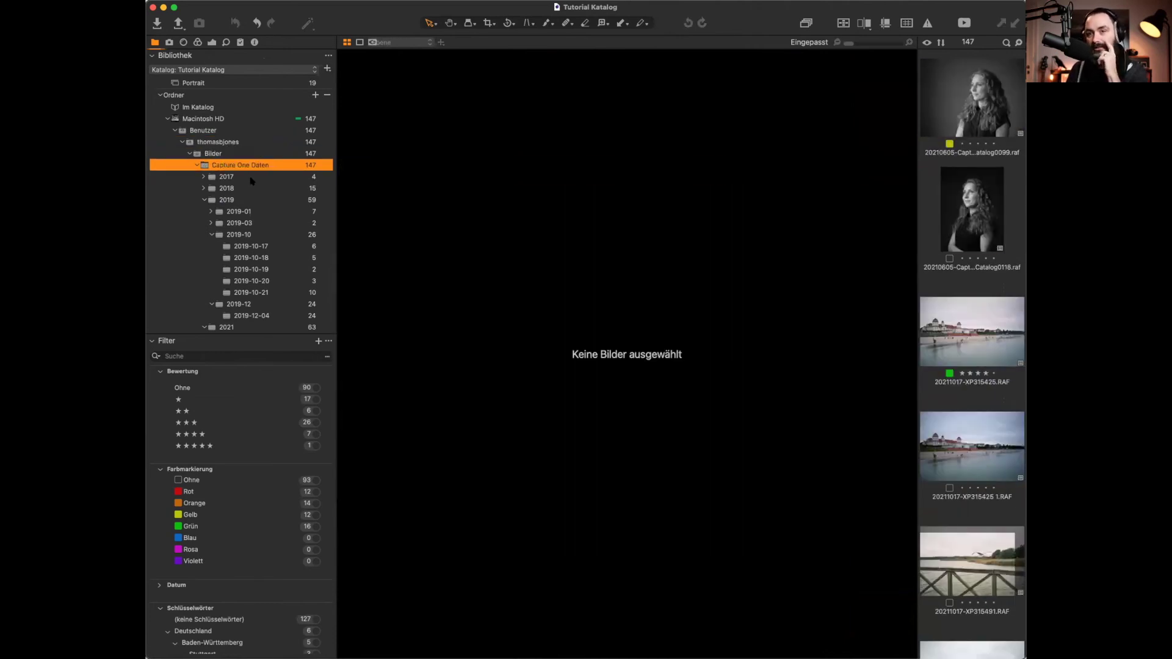
pyautogui.click(252, 179)
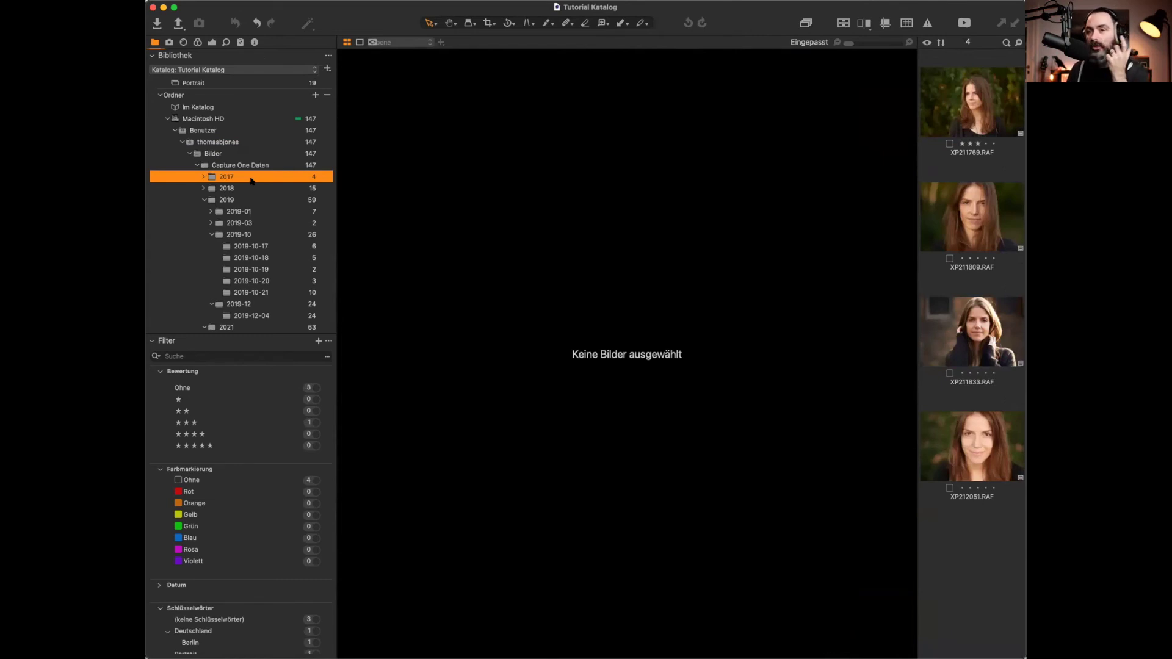
# Step: Hide images in subfolders in the library and compare the folders 2019 and 2019-10-18
pyautogui.scroll(8, 302, 84)
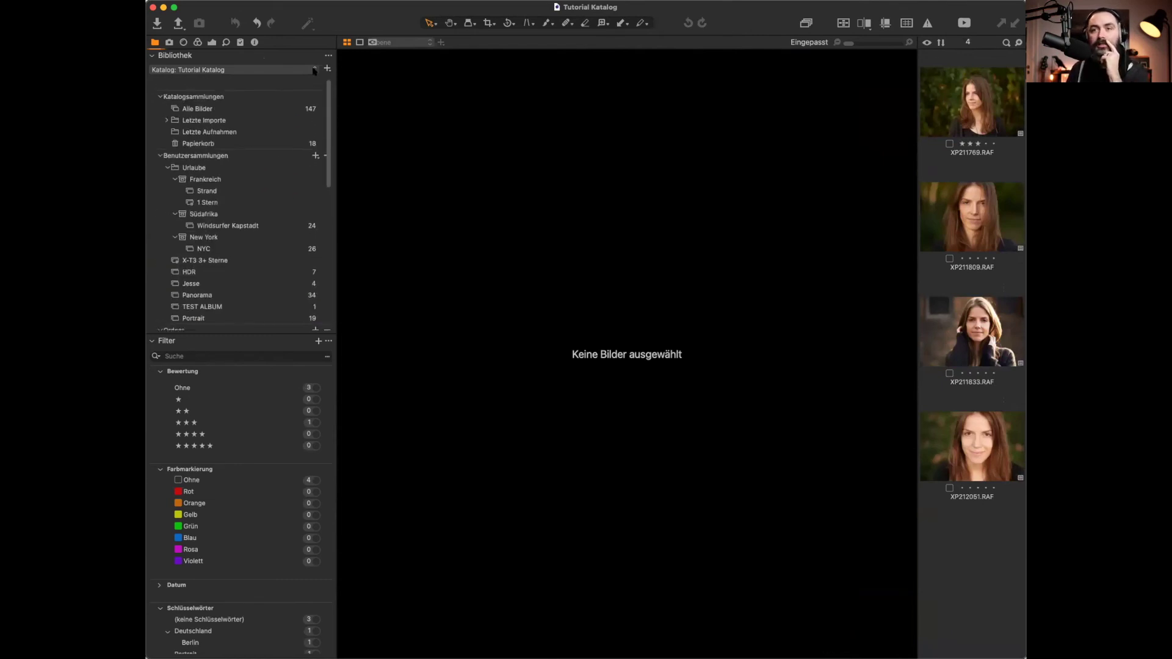
pyautogui.click(329, 55)
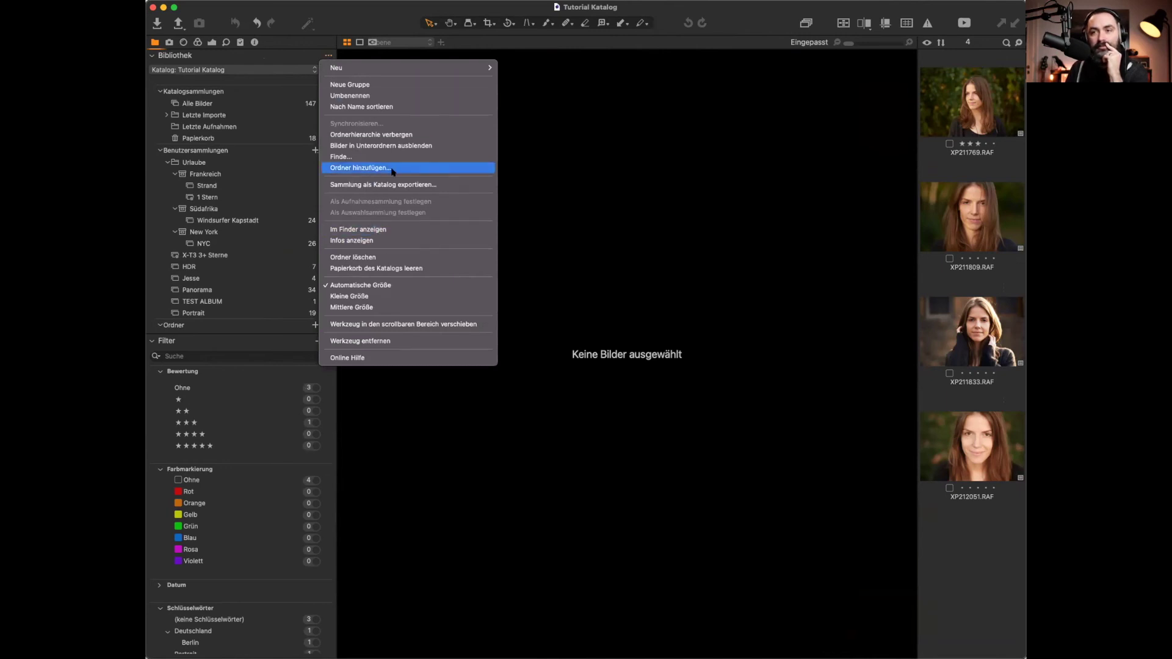
pyautogui.click(377, 151)
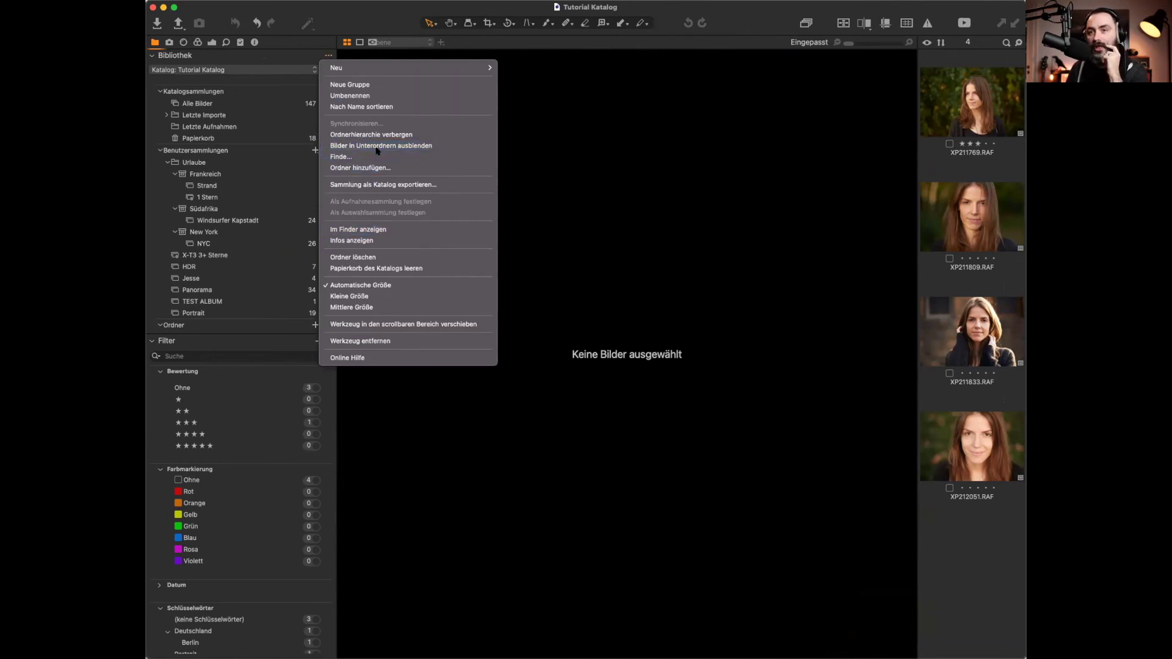
pyautogui.scroll(-10, 215, 228)
pyautogui.scroll(3, 215, 228)
pyautogui.click(250, 169)
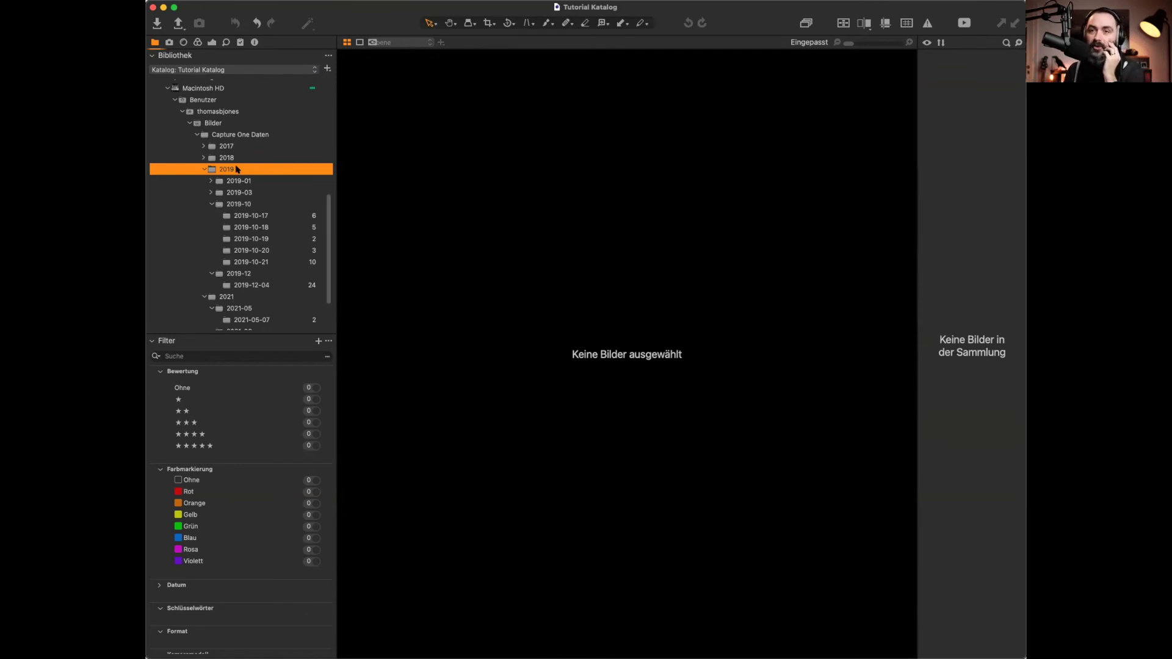
pyautogui.click(258, 227)
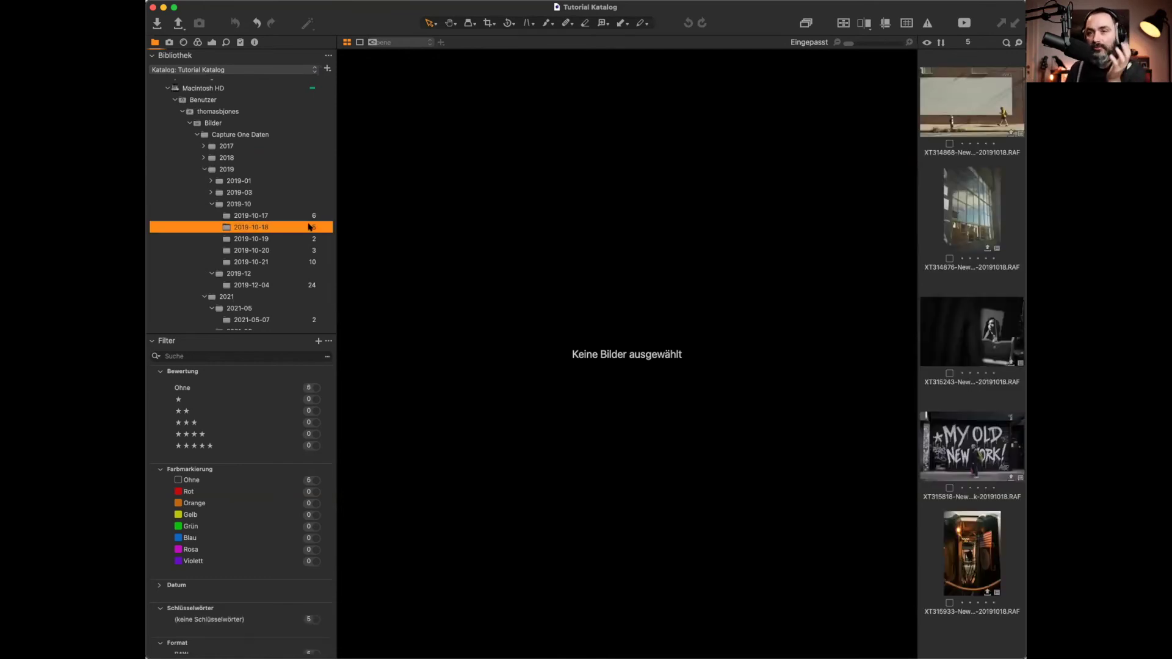
# Step: Select the folder 2019 and show images in subfolders again
pyautogui.click(215, 171)
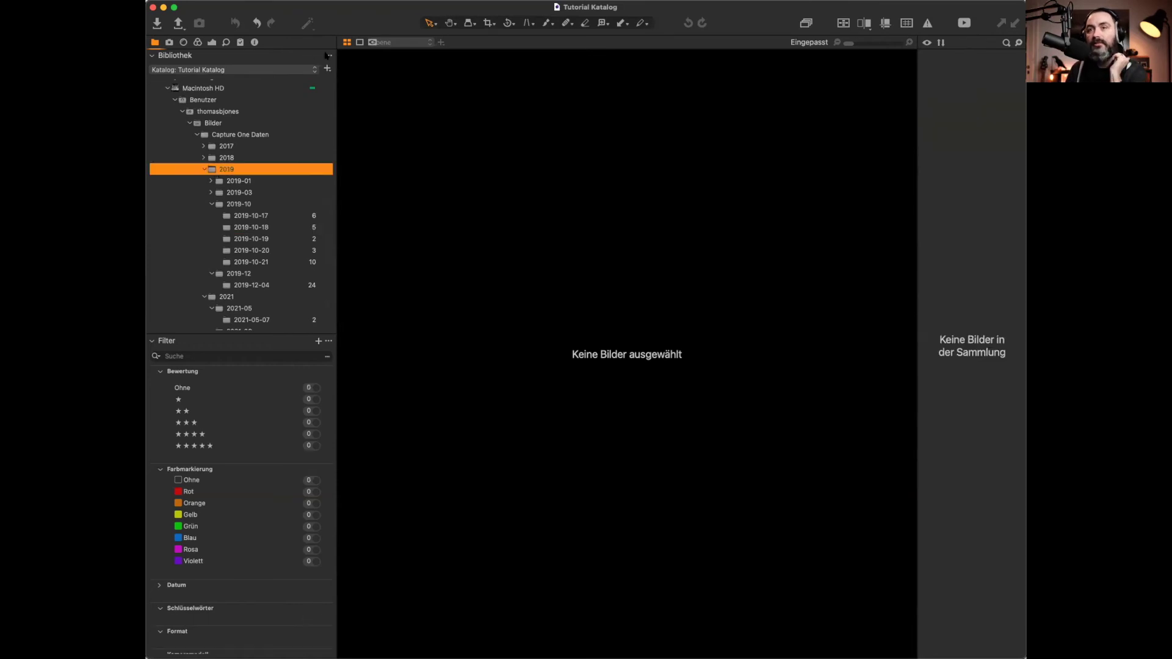
pyautogui.click(329, 56)
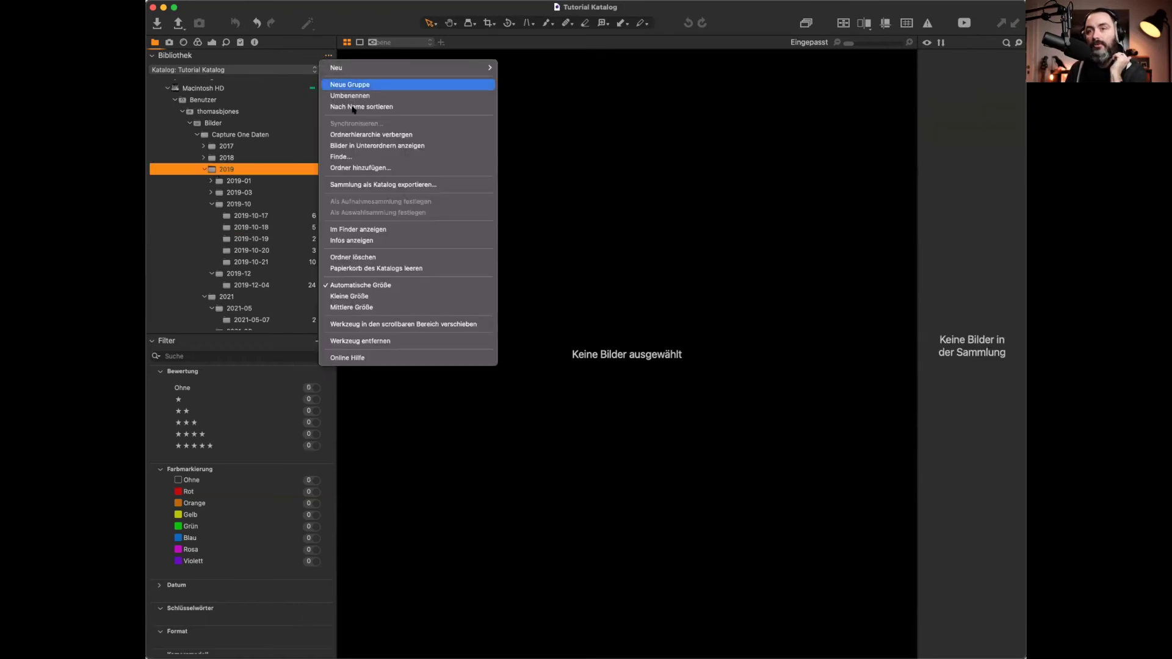
pyautogui.click(364, 145)
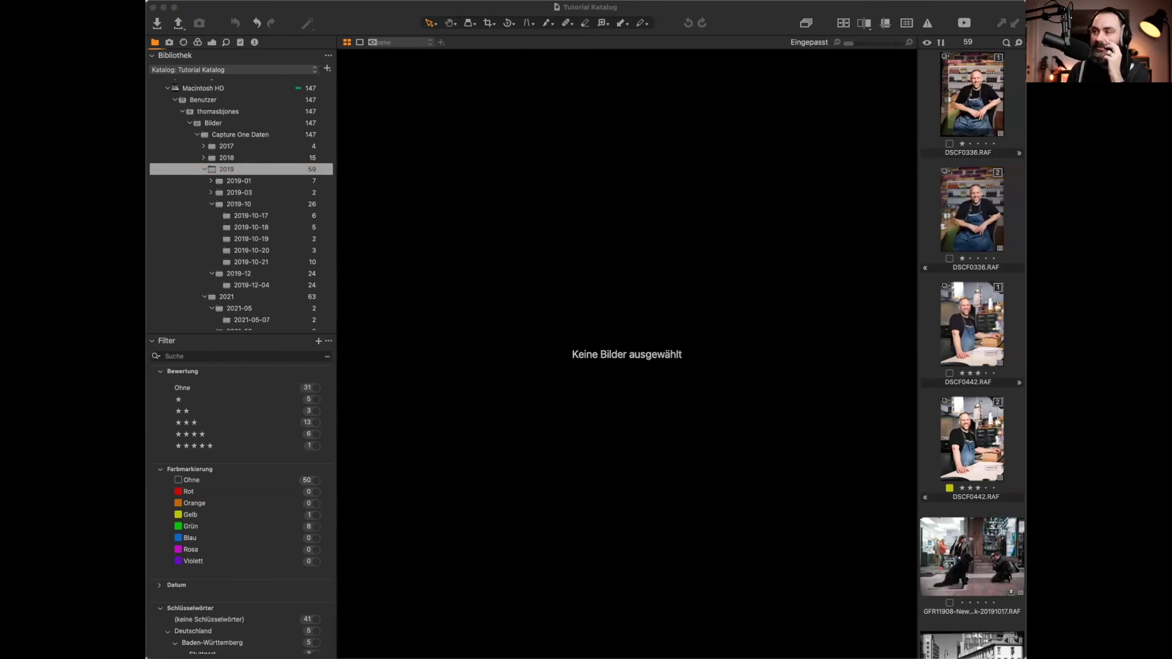
# Step: Display the first variant of DSCF0442.RAF and show the lens correction tools
pyautogui.click(211, 291)
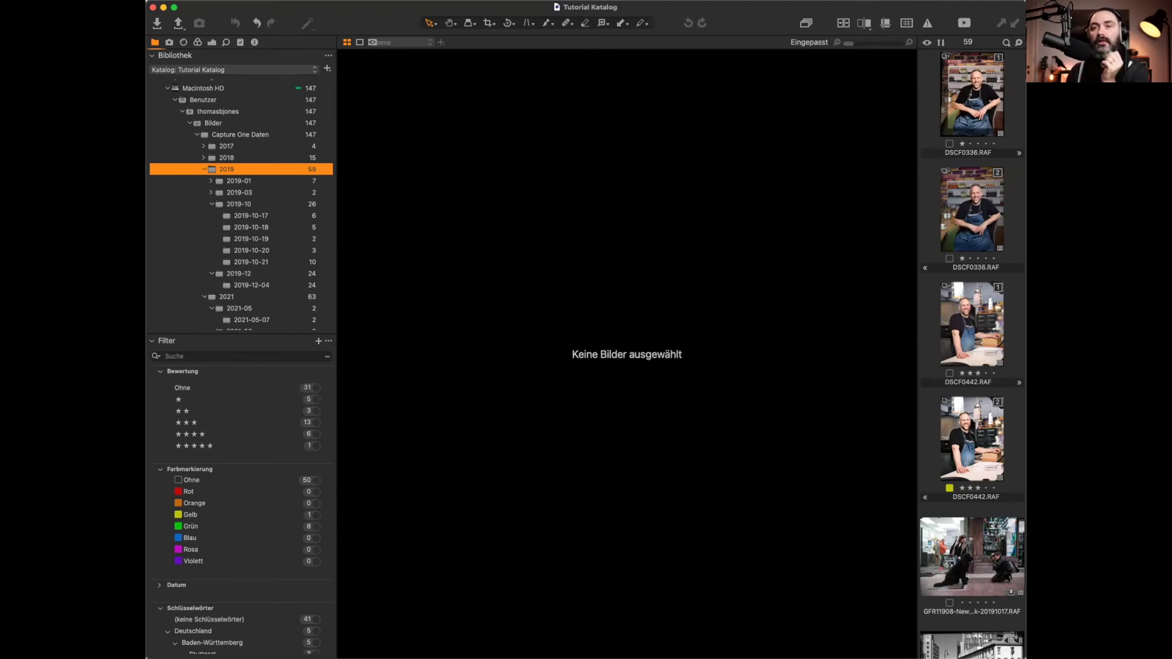
pyautogui.click(198, 43)
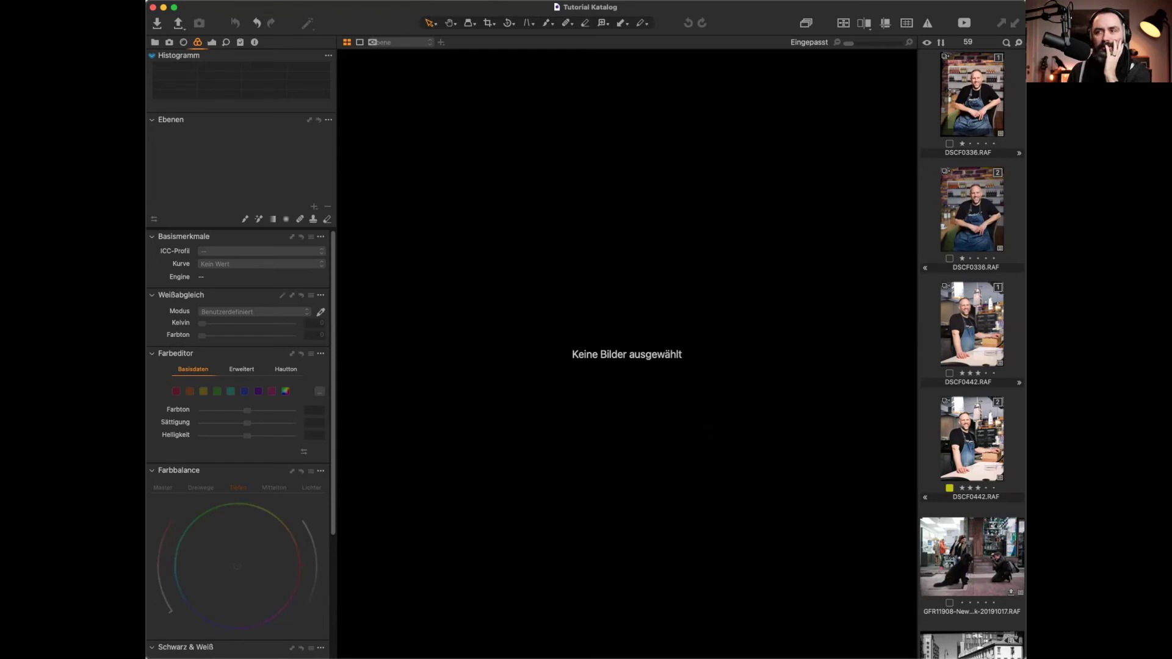
pyautogui.click(995, 328)
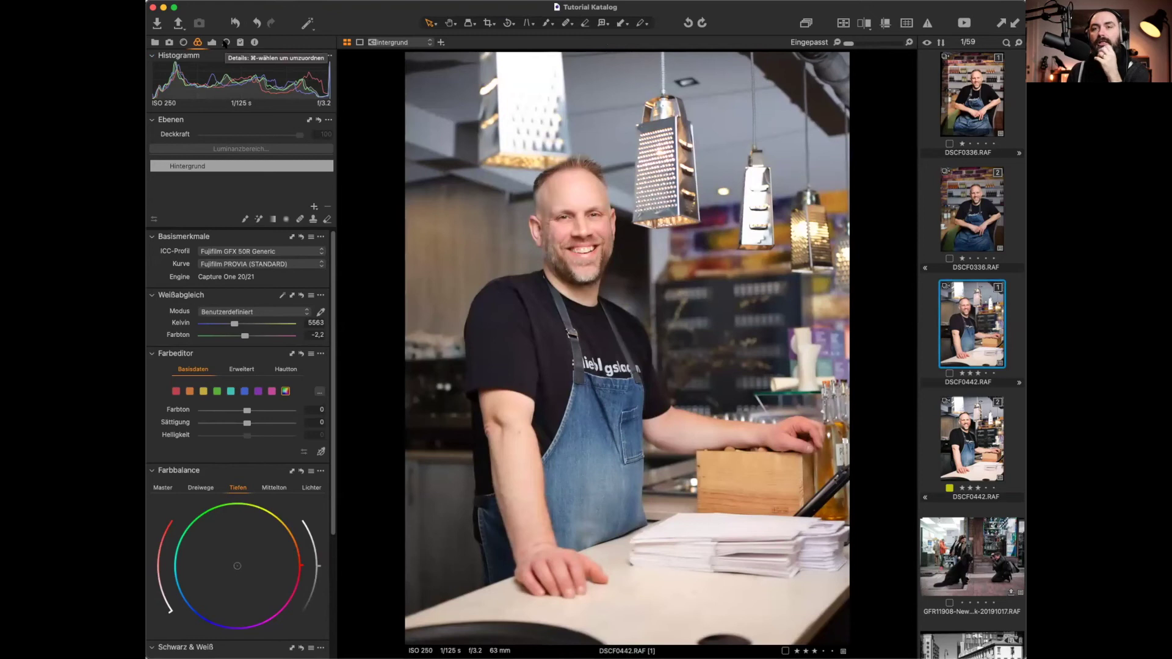
pyautogui.click(184, 42)
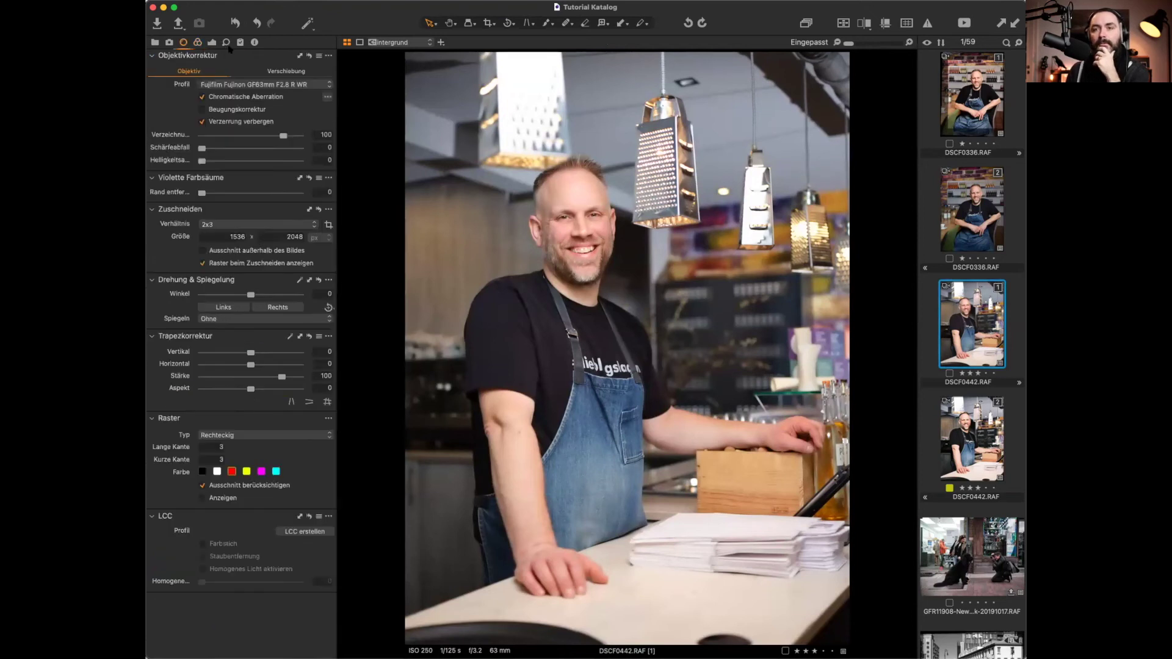
# Step: Examine the options and presets of Objektivkorrektur and the options of Drehung & Spiegelung, and return to the color tools
pyautogui.click(328, 56)
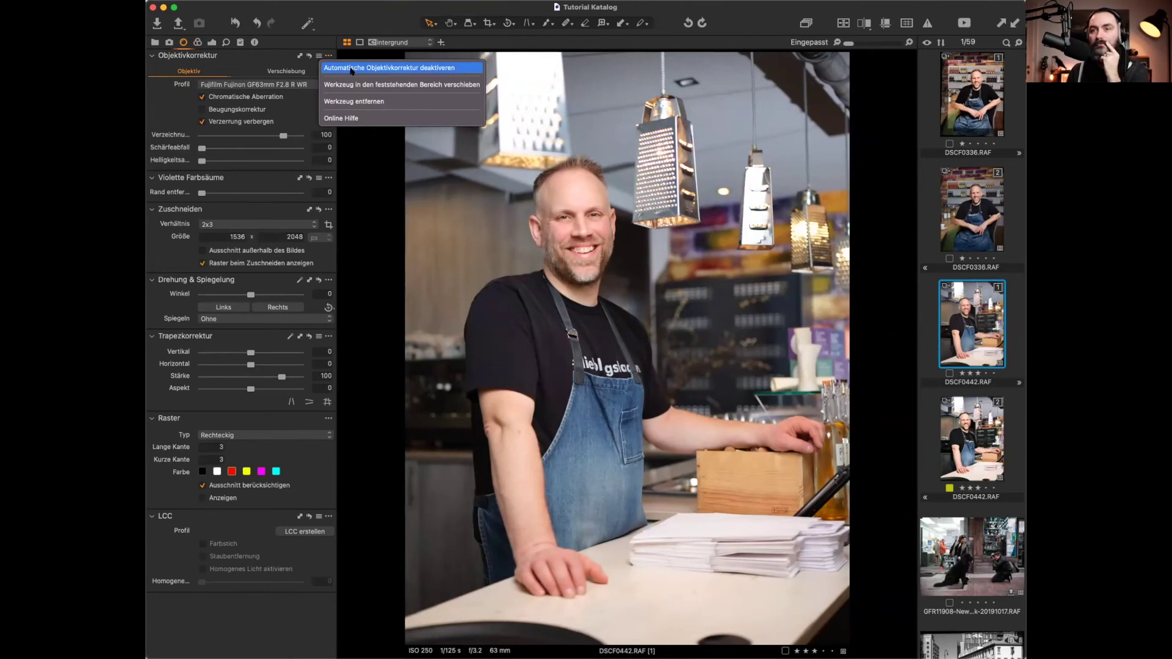
pyautogui.click(318, 57)
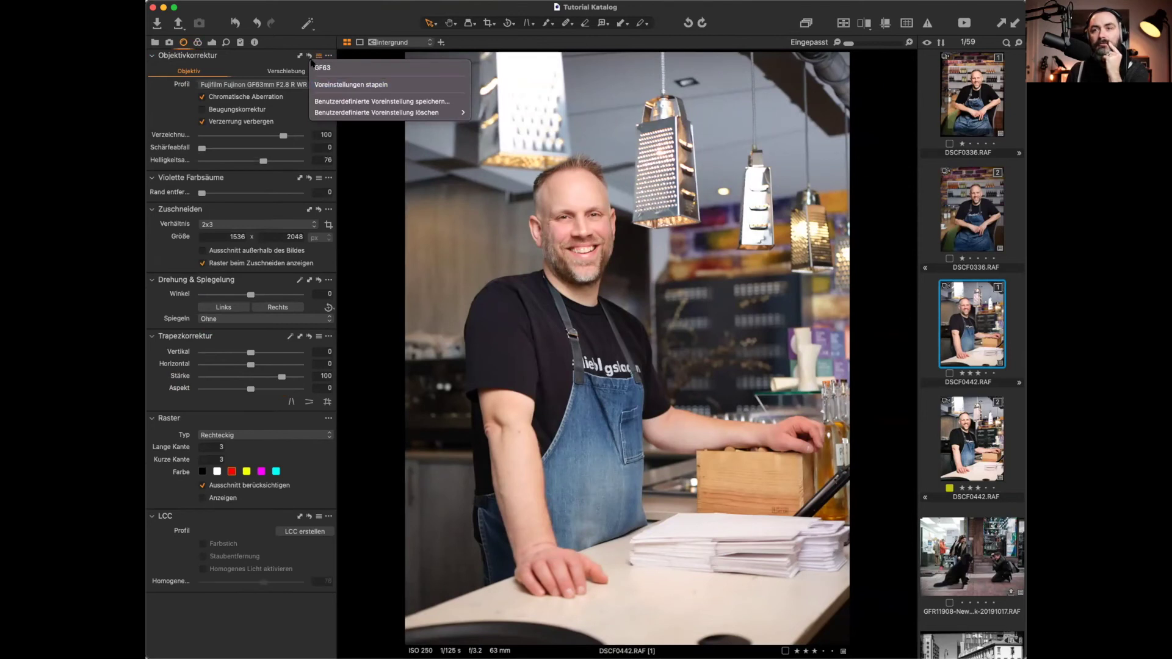
pyautogui.click(266, 56)
pyautogui.rightClick(271, 62)
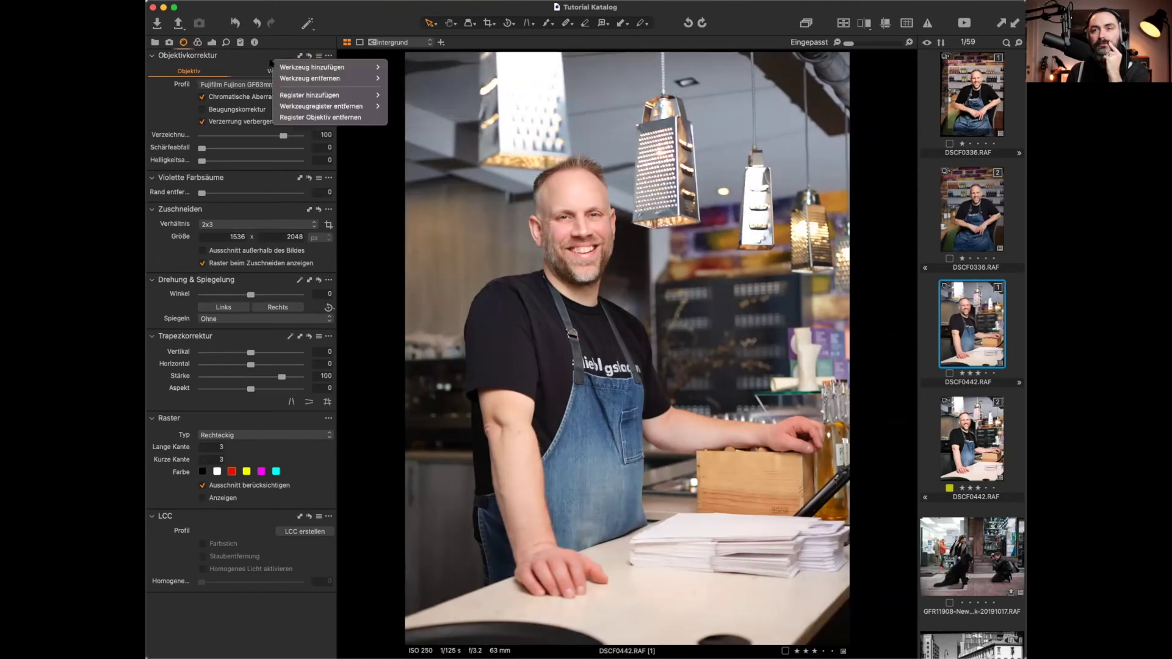
pyautogui.press('Escape')
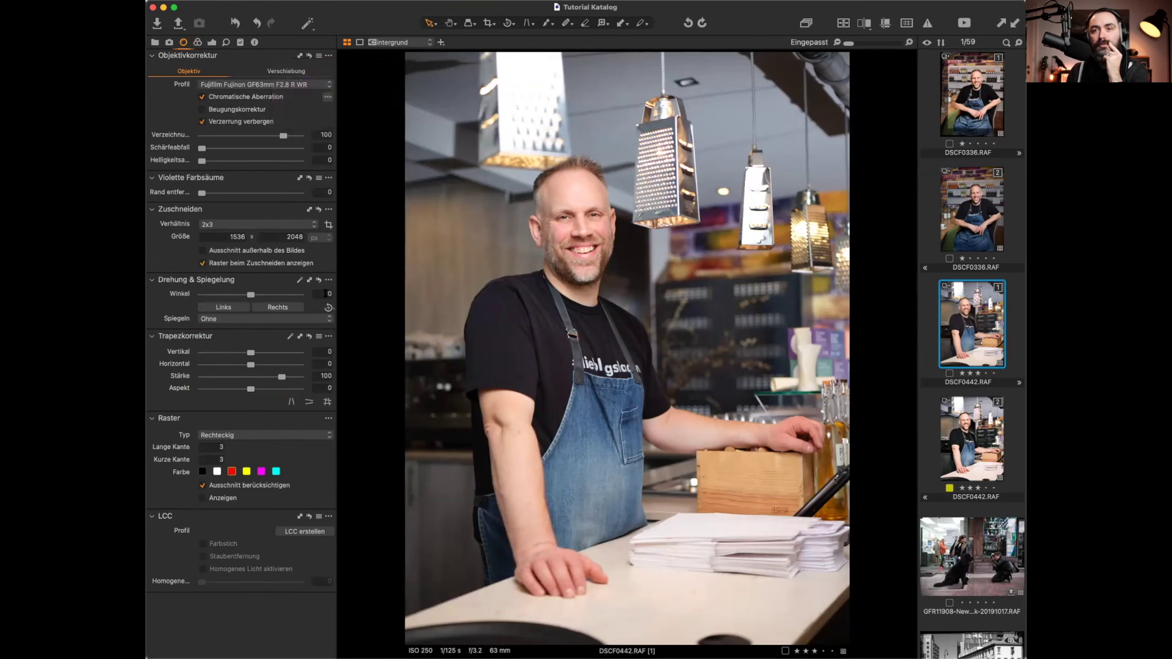
pyautogui.click(328, 280)
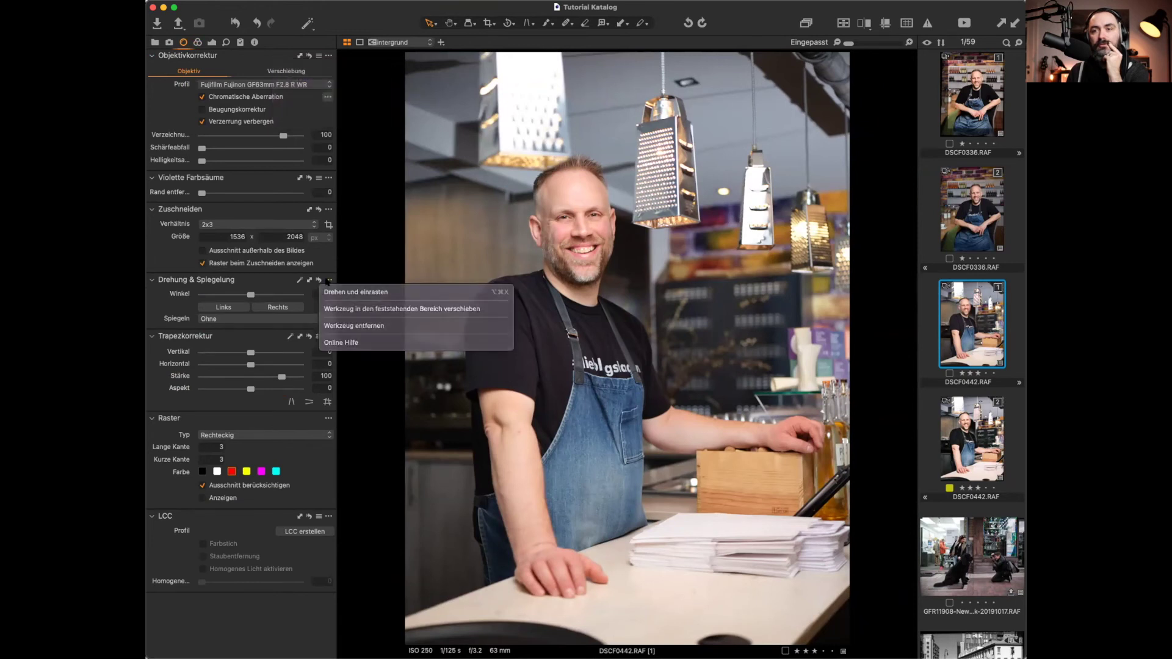
pyautogui.press('Escape')
pyautogui.click(198, 43)
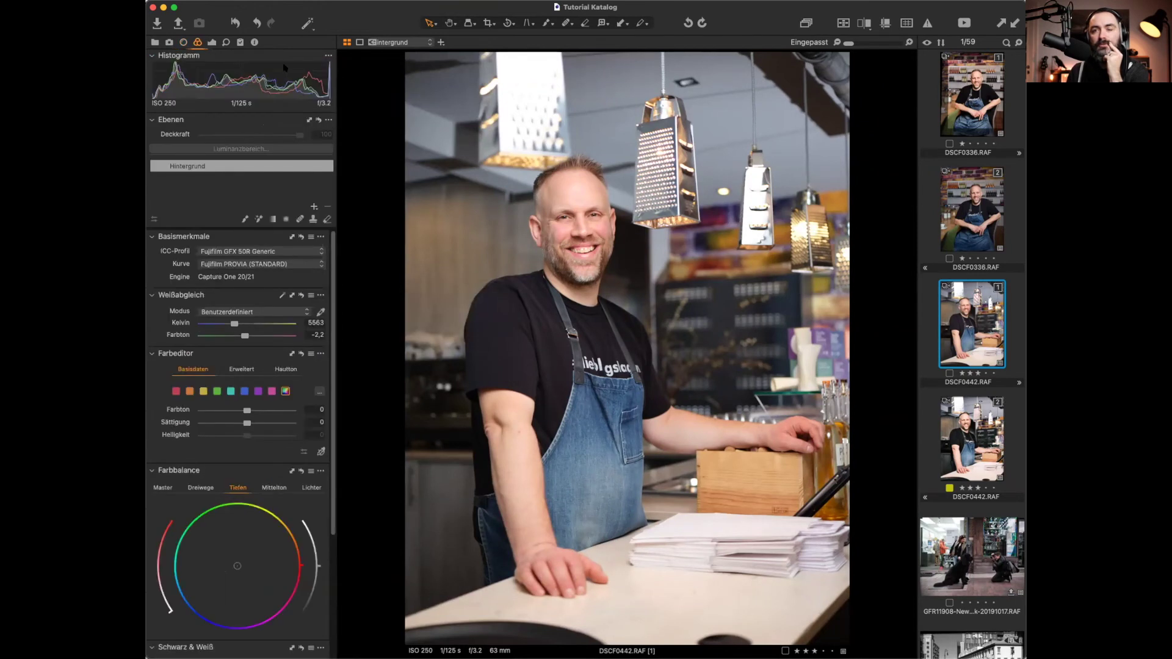
# Step: Examine the Basismerkmale options, including Standards für Fujifilm GFX 50R speichern and Standard zuweisen, and the Kurve setting
pyautogui.click(319, 238)
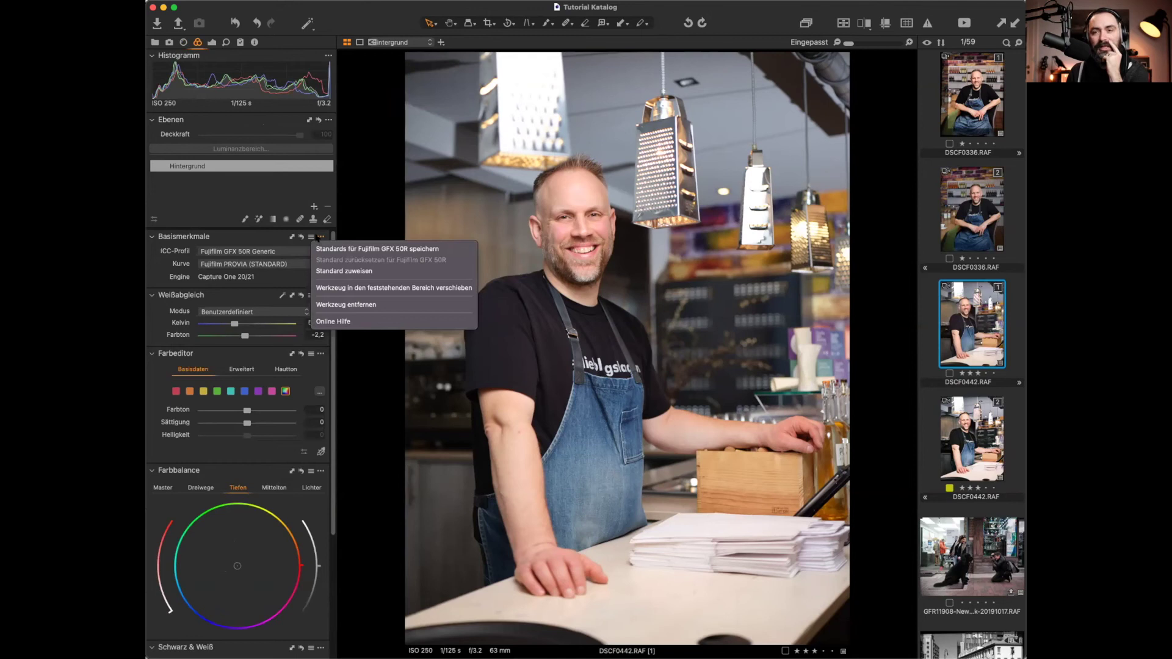
pyautogui.click(257, 264)
pyautogui.click(257, 264)
pyautogui.click(177, 263)
pyautogui.click(257, 263)
pyautogui.click(257, 264)
pyautogui.click(320, 237)
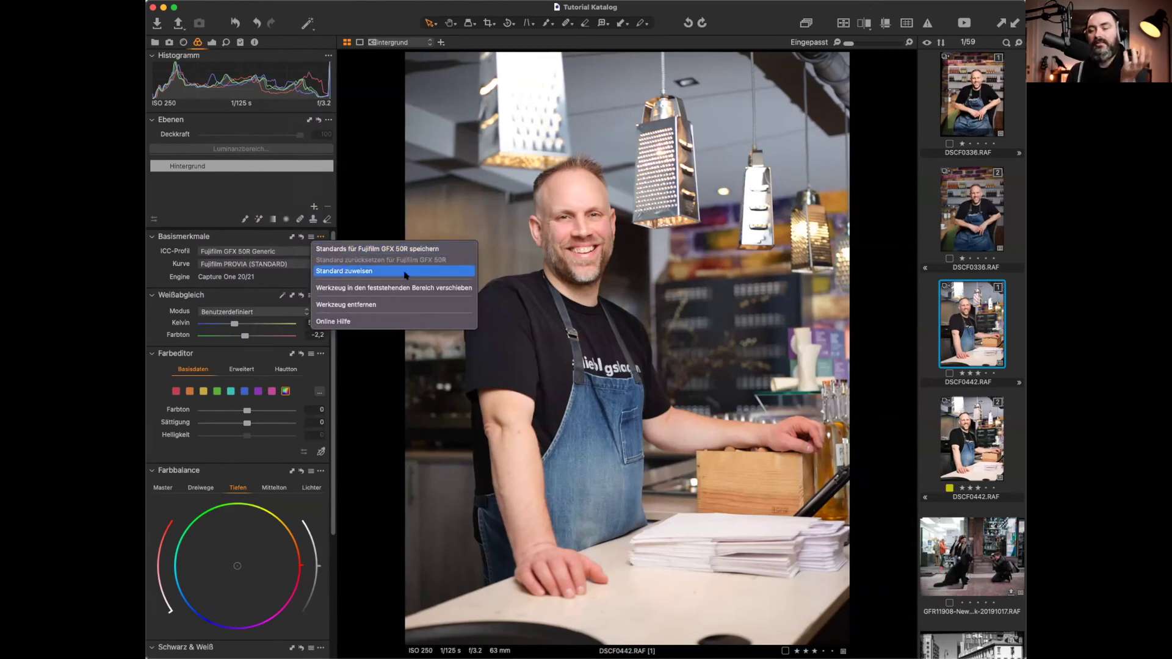
pyautogui.click(518, 280)
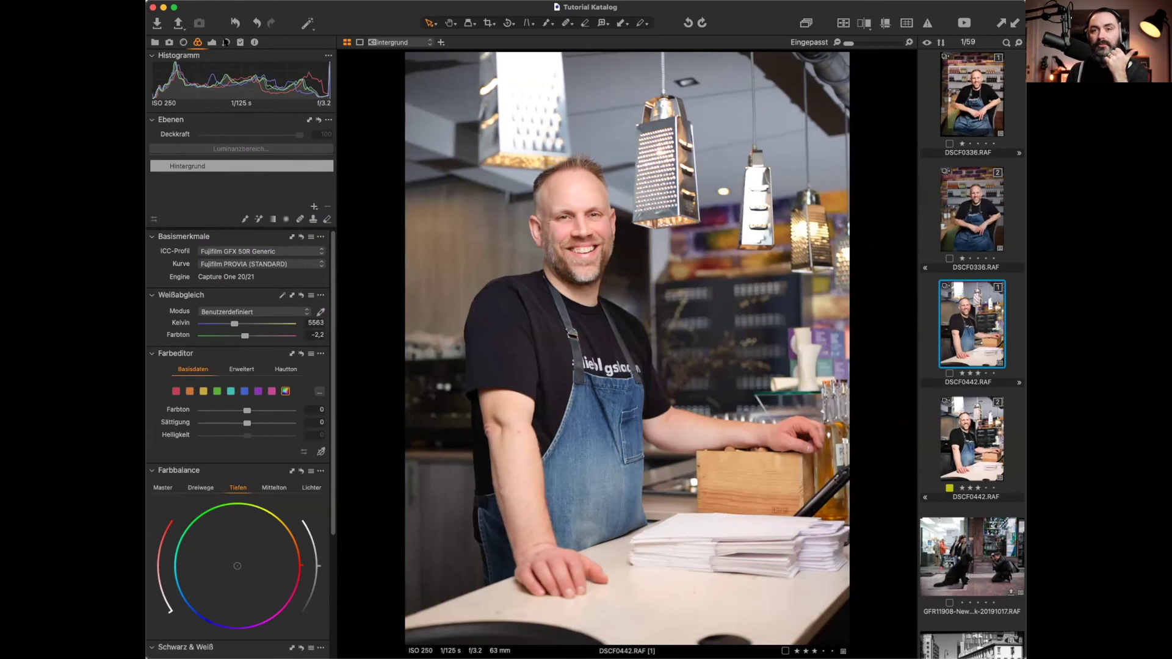
# Step: Show the detail tools, check the Schärfung options and reduce the sharpening Stärke to 0
pyautogui.click(225, 42)
pyautogui.click(319, 187)
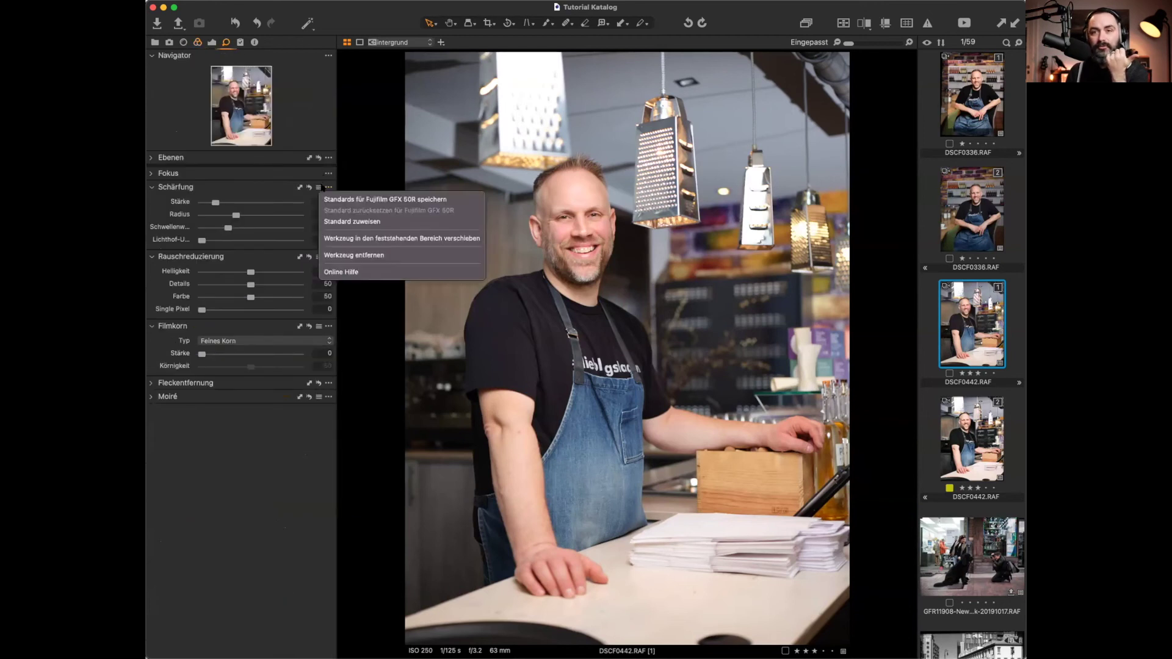
pyautogui.click(223, 191)
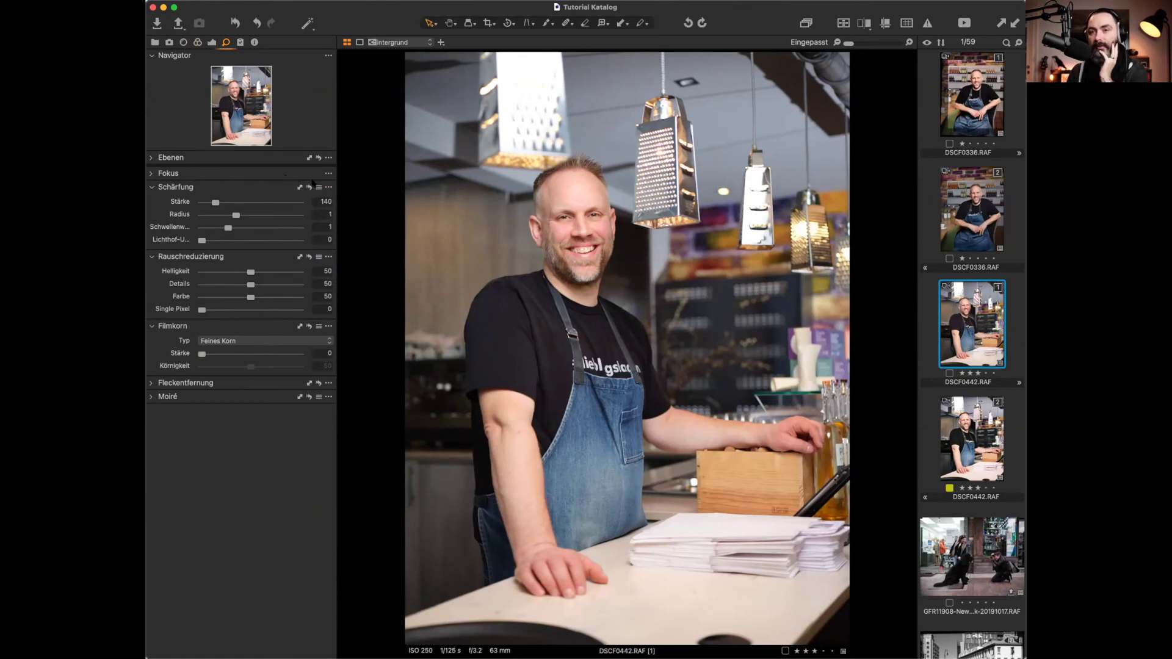
pyautogui.moveTo(216, 202); pyautogui.dragTo(200, 203)
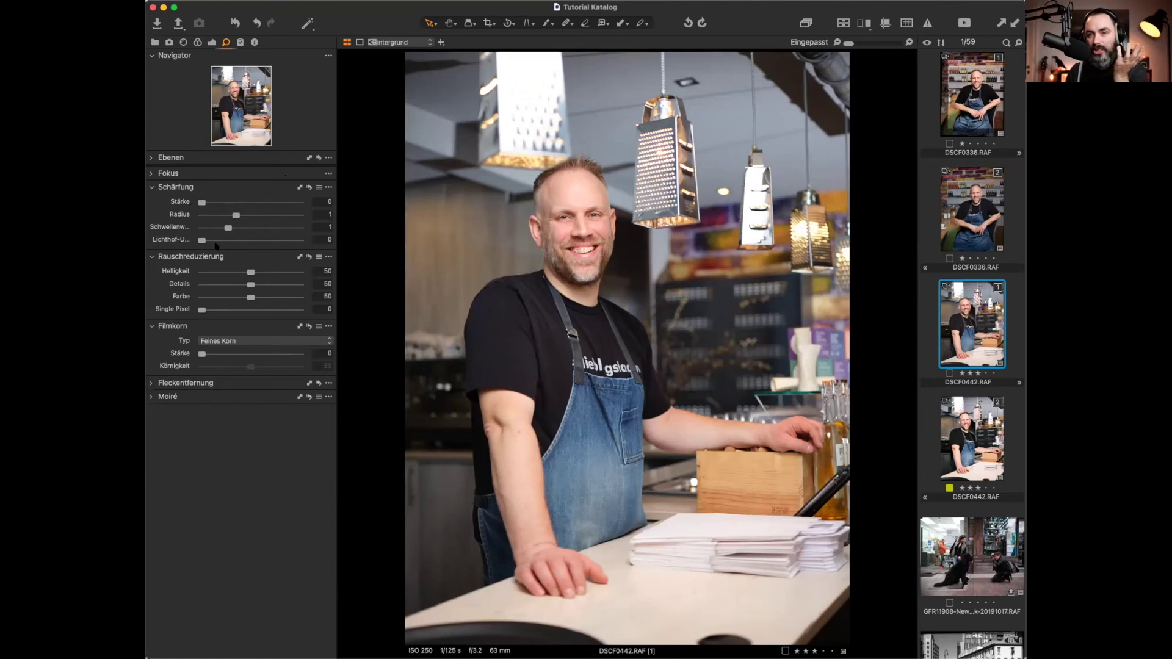
# Step: Examine the presets and default-saving options of Schärfung and set its Stärke back to 140
pyautogui.click(319, 188)
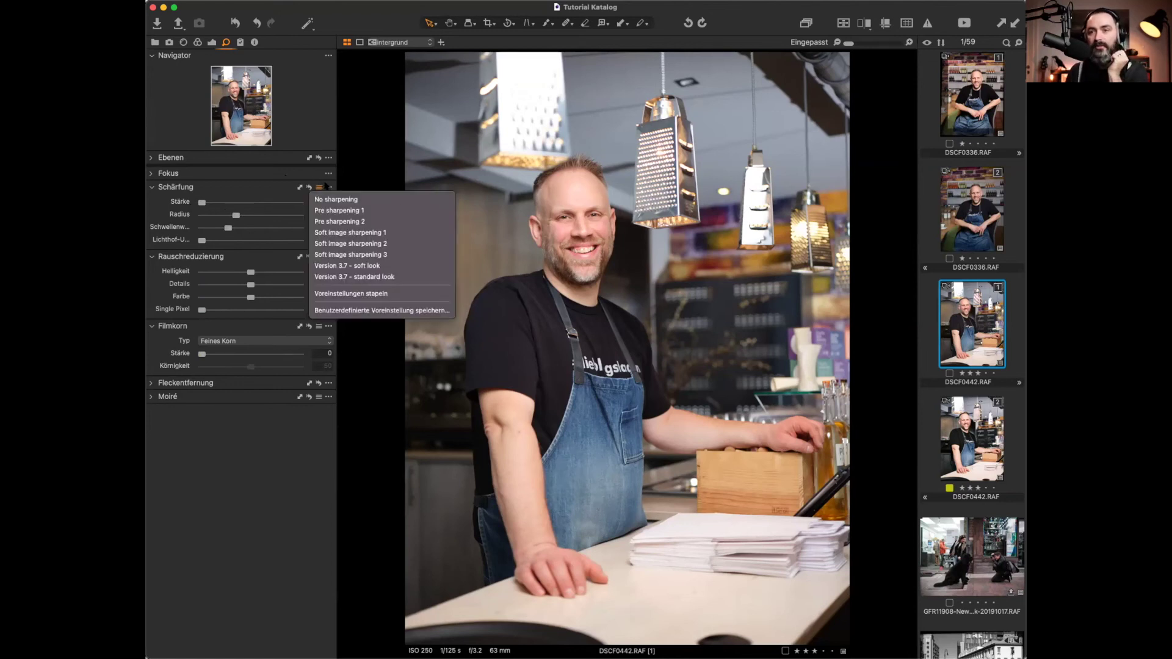
pyautogui.click(328, 187)
pyautogui.click(328, 188)
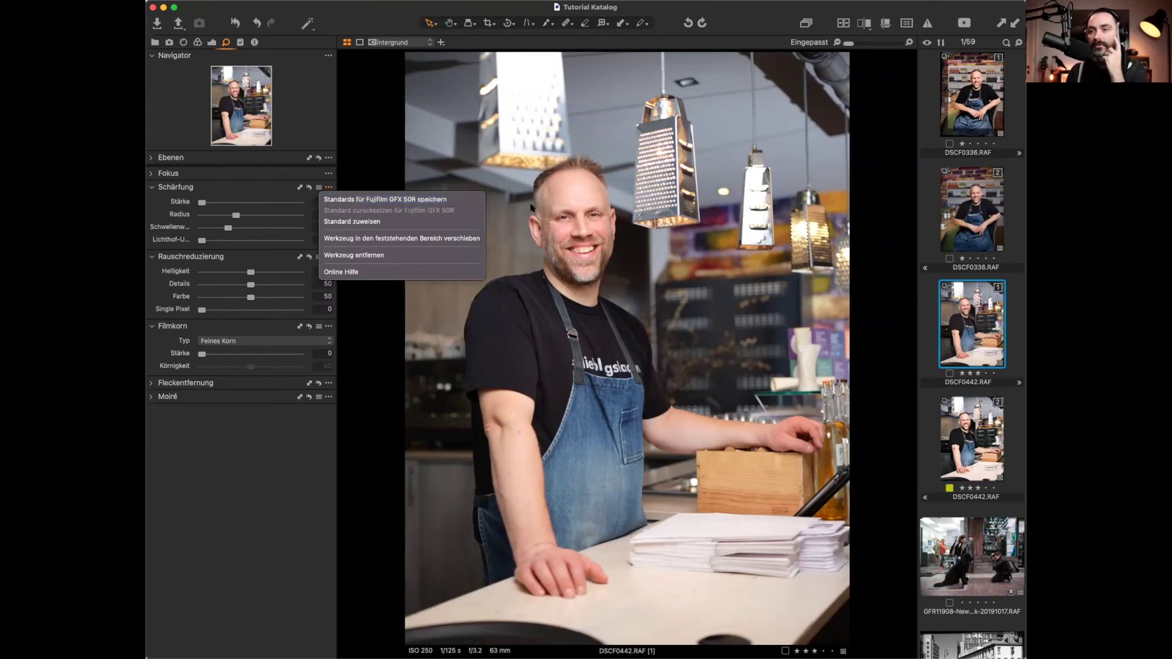
pyautogui.click(649, 237)
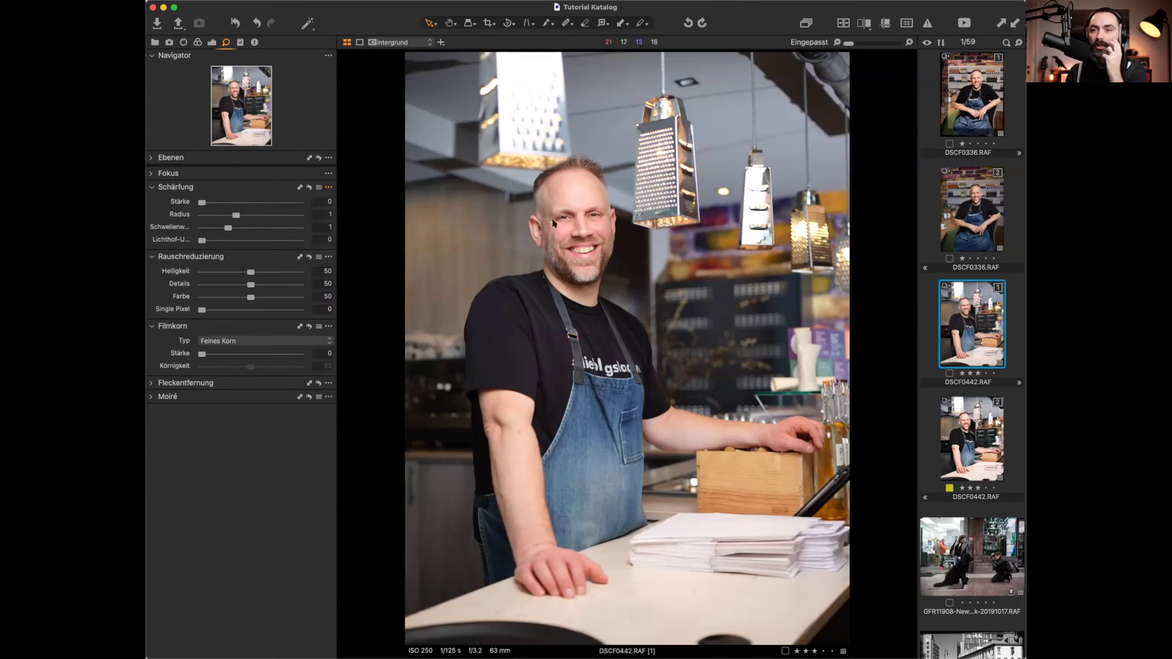
pyautogui.moveTo(202, 204); pyautogui.dragTo(215, 203)
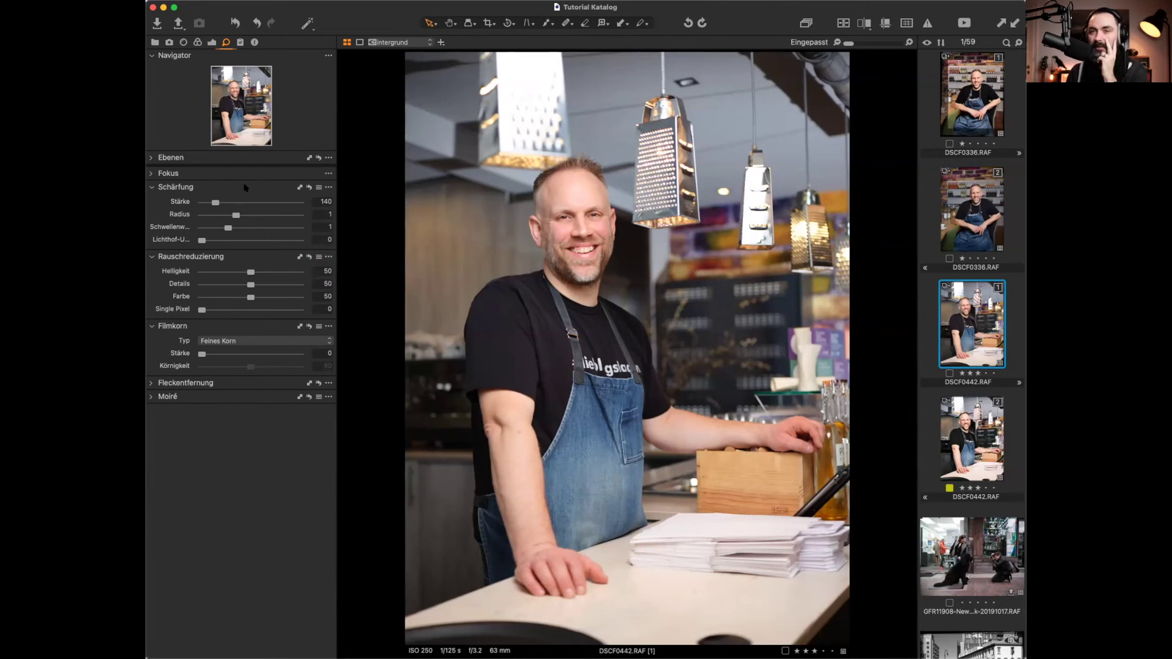
# Step: Display GFR11908-New York-20191017.RAF with the lens correction tools and examine the Objektivkorrektur presets
pyautogui.click(184, 42)
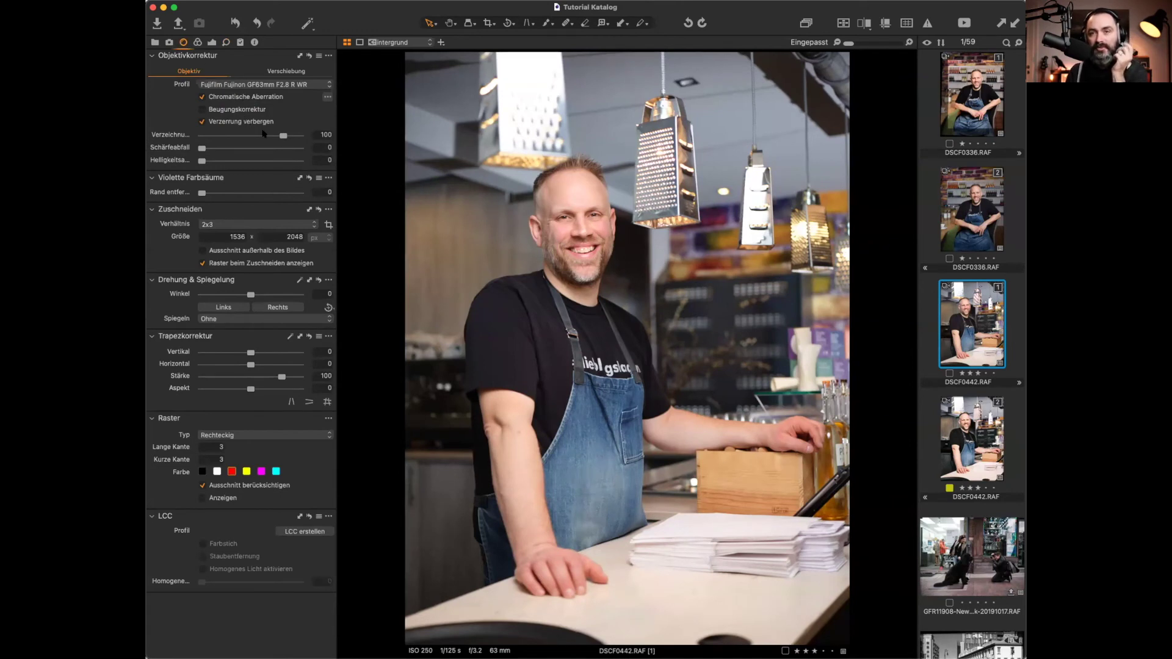
pyautogui.click(982, 229)
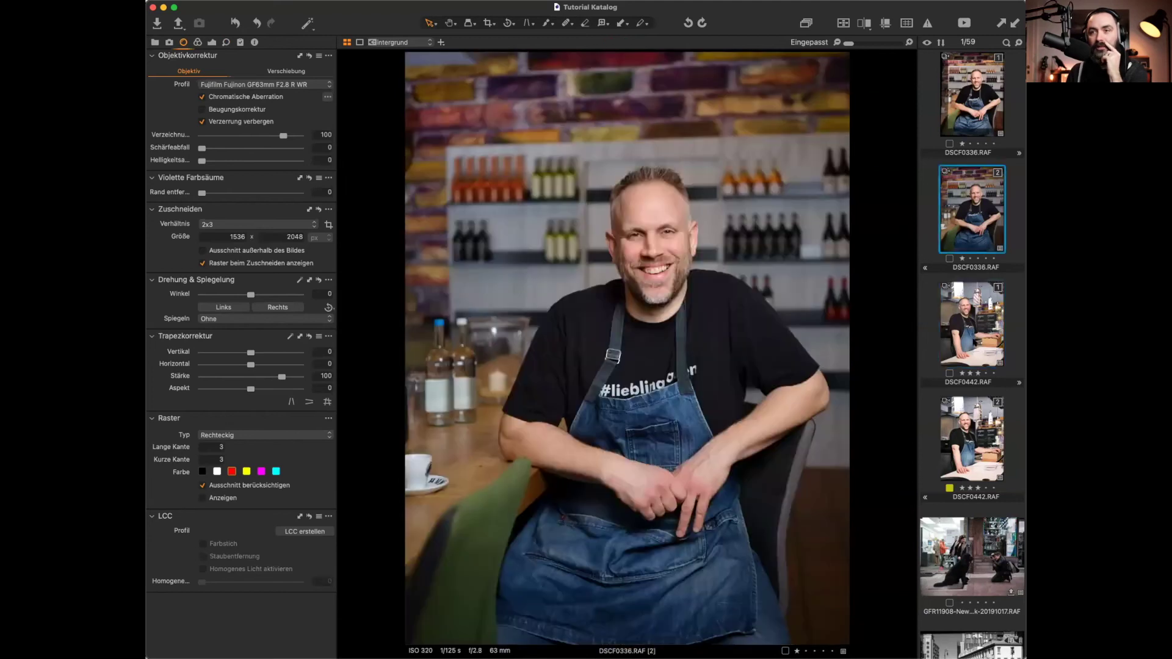
pyautogui.scroll(-4, 972, 306)
pyautogui.click(972, 319)
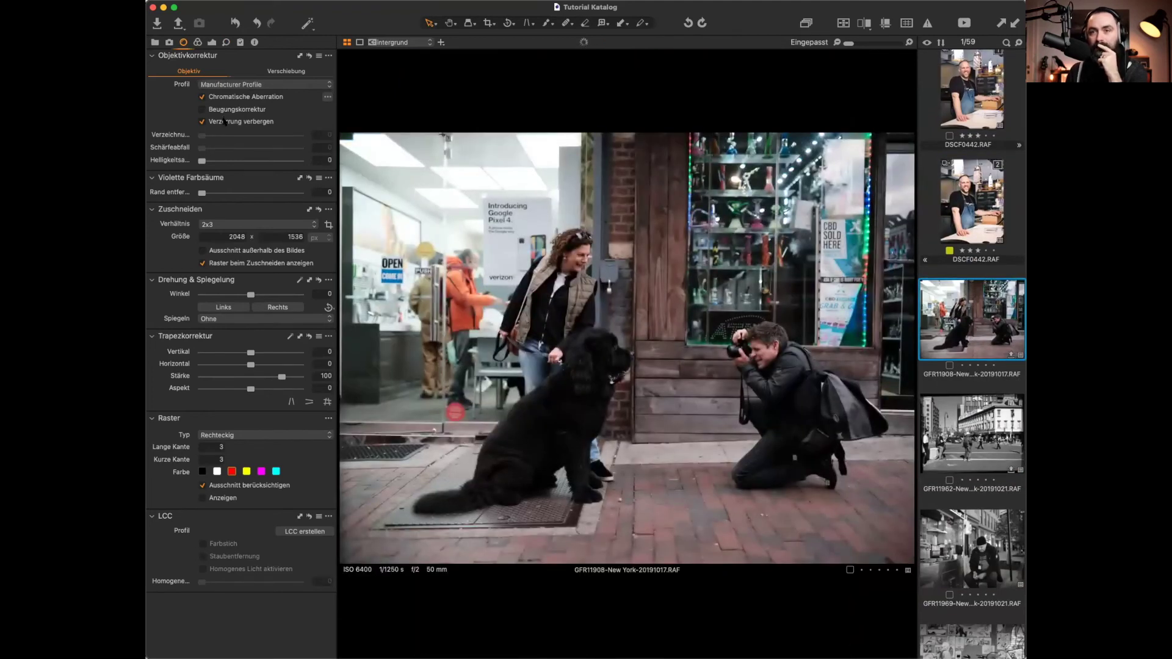
pyautogui.click(319, 55)
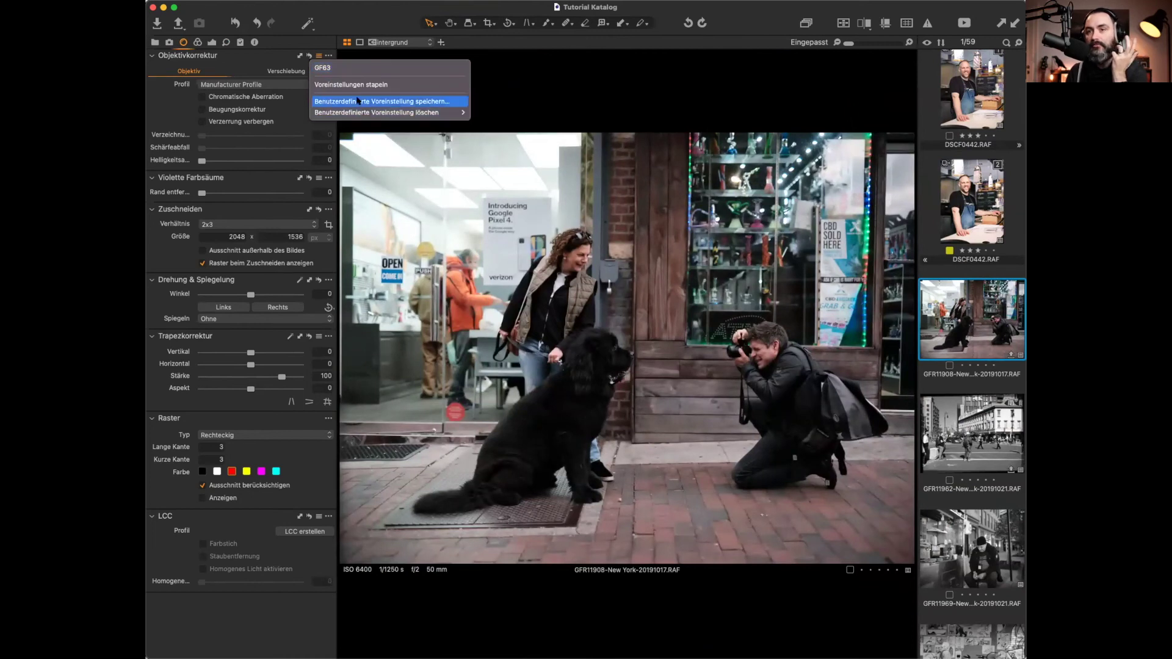
pyautogui.click(301, 109)
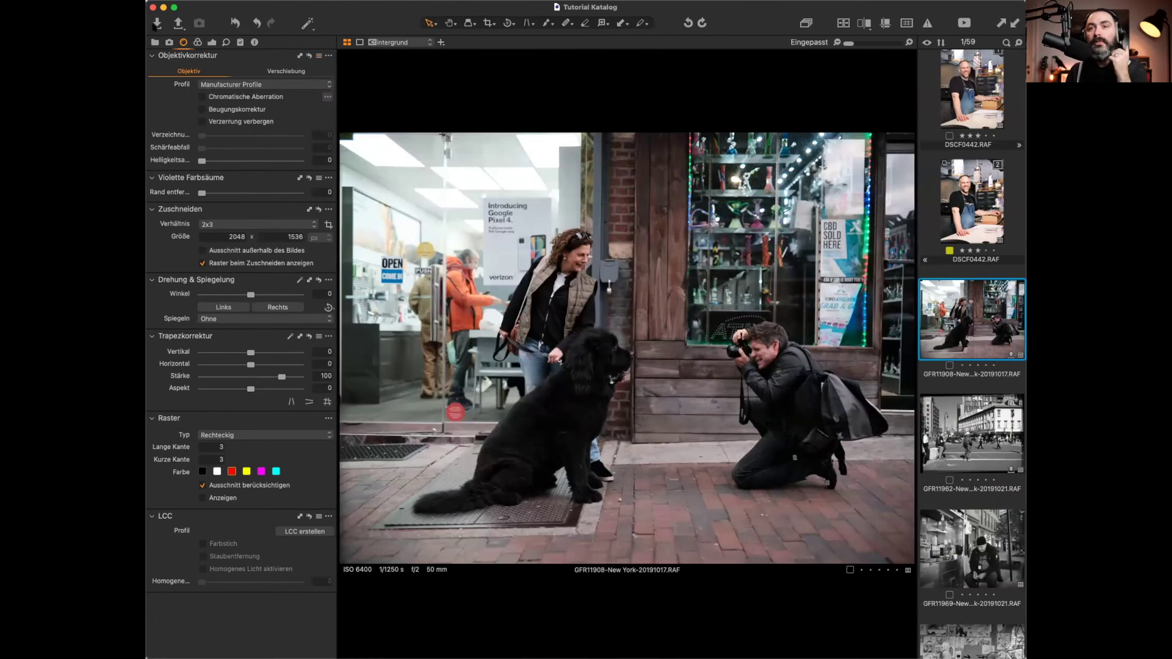
# Step: Open the image import dialog, examine the Benutzerdefinierte Voreinstellungen offered for Stile and the import sources, and close the dialog
pyautogui.click(157, 24)
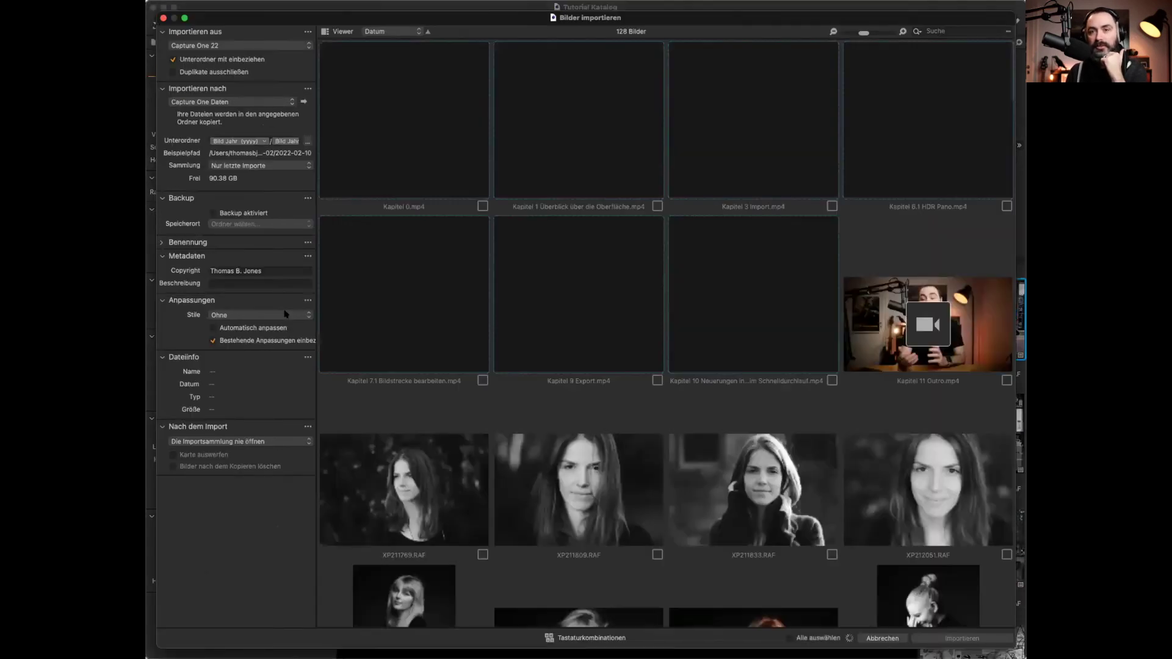
pyautogui.click(237, 316)
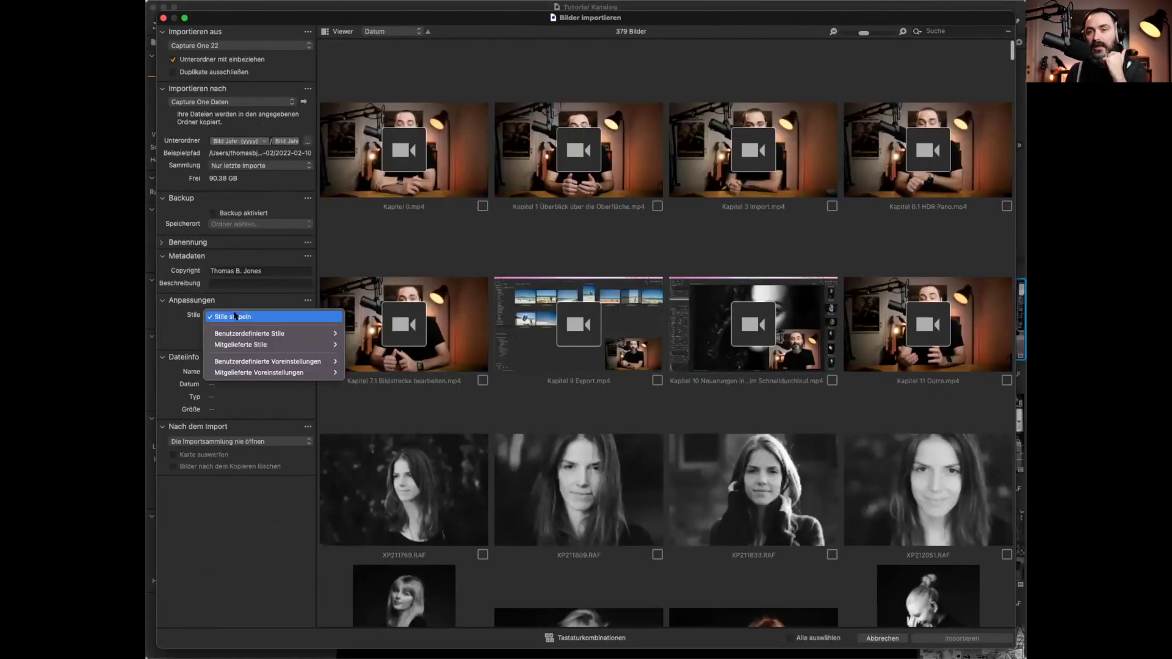
pyautogui.moveTo(303, 366)
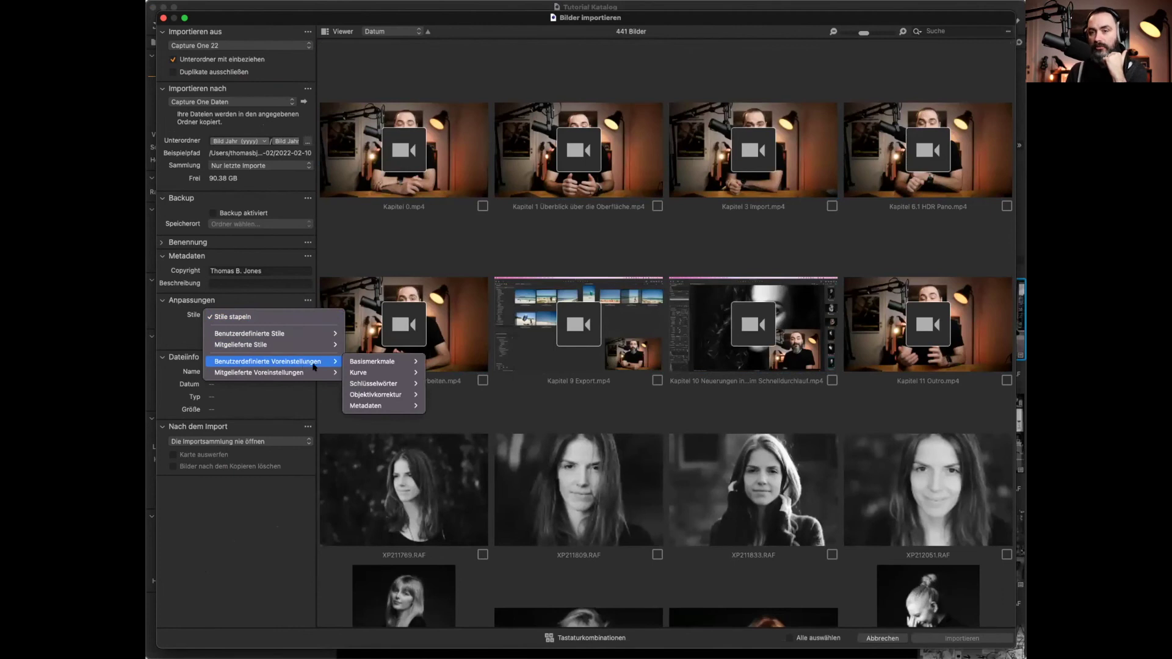
pyautogui.moveTo(375, 373)
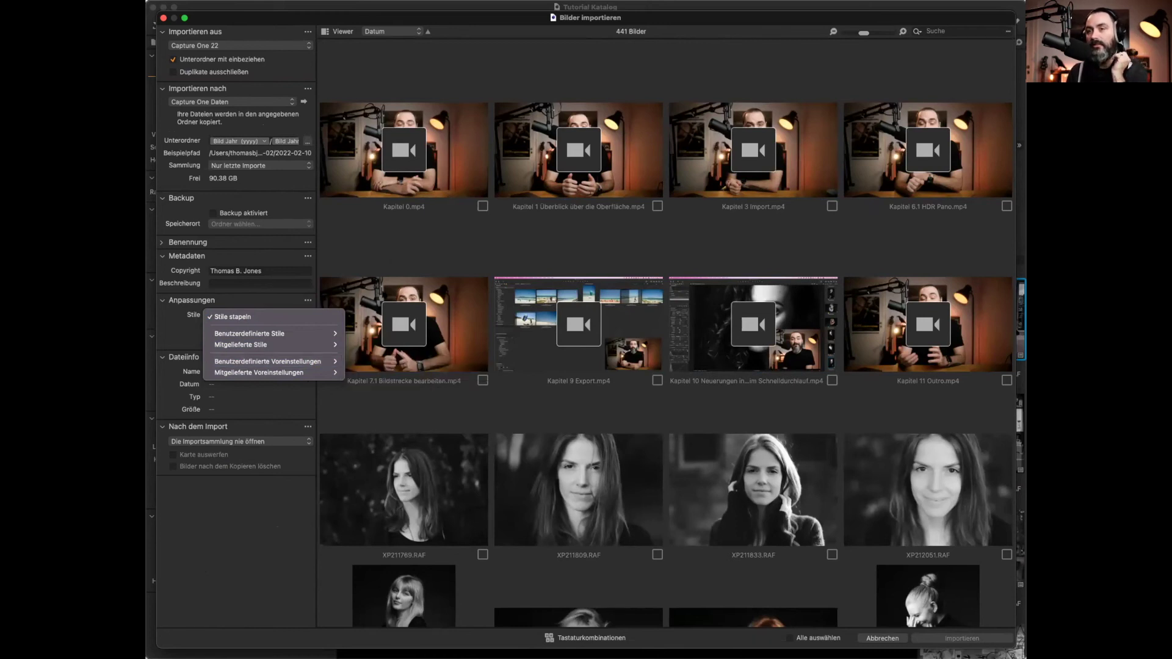
pyautogui.press('Escape')
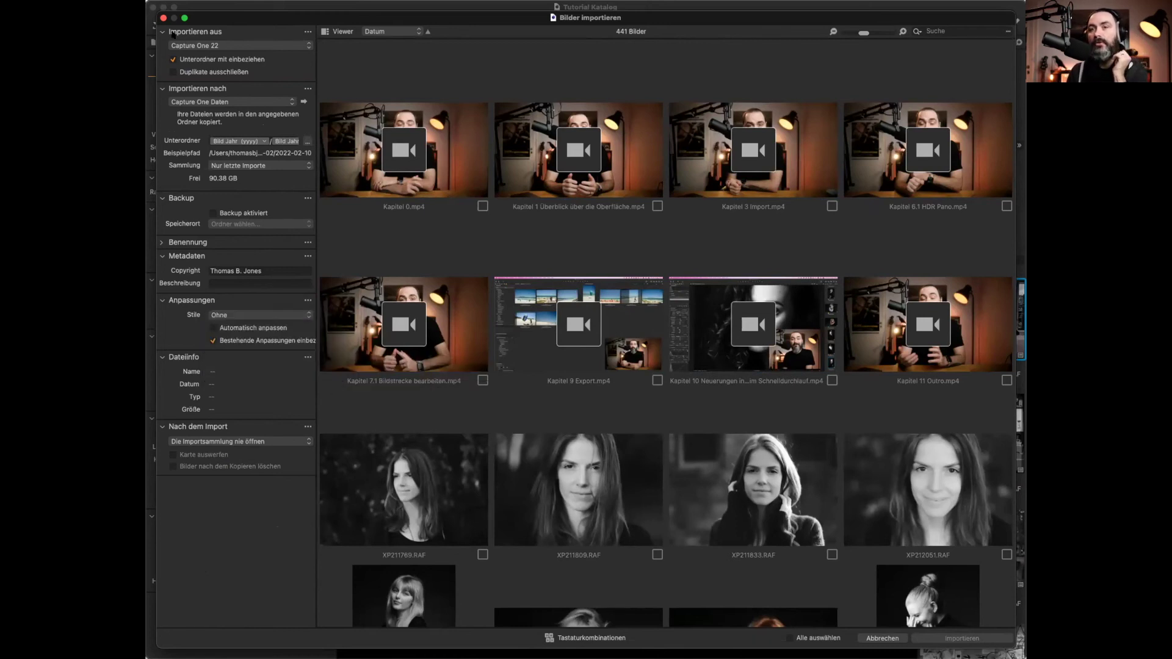
pyautogui.click(203, 47)
pyautogui.click(208, 80)
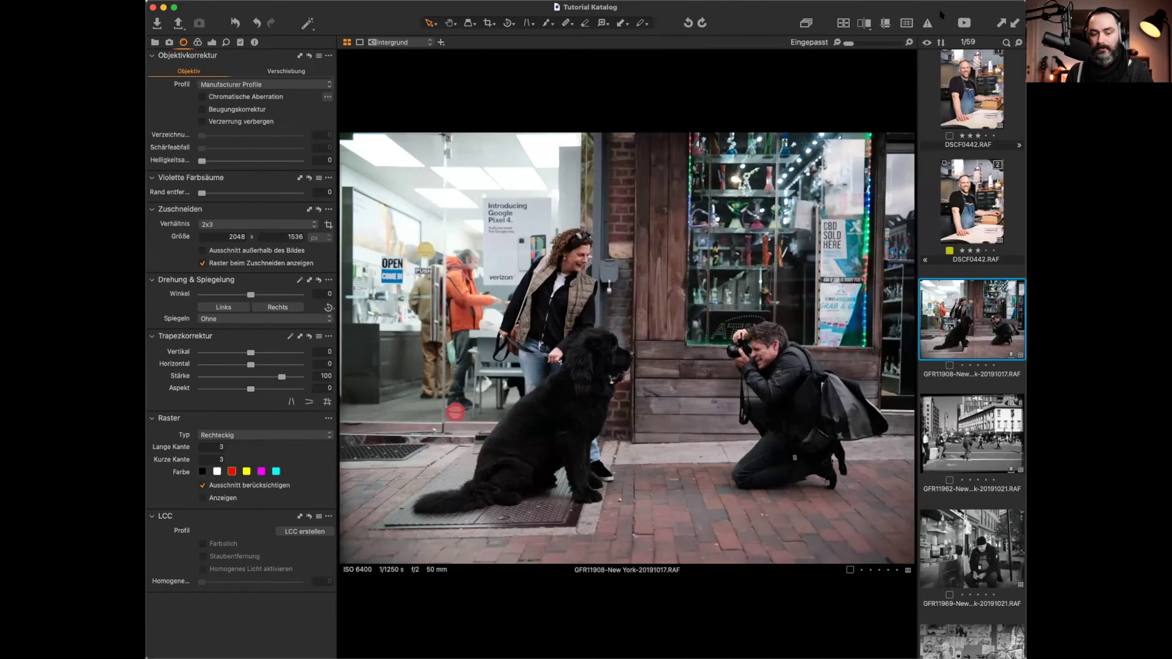
# Step: Show the library, select the folder 2019-12-04 and examine its folder commands without applying any
pyautogui.press('super+1')
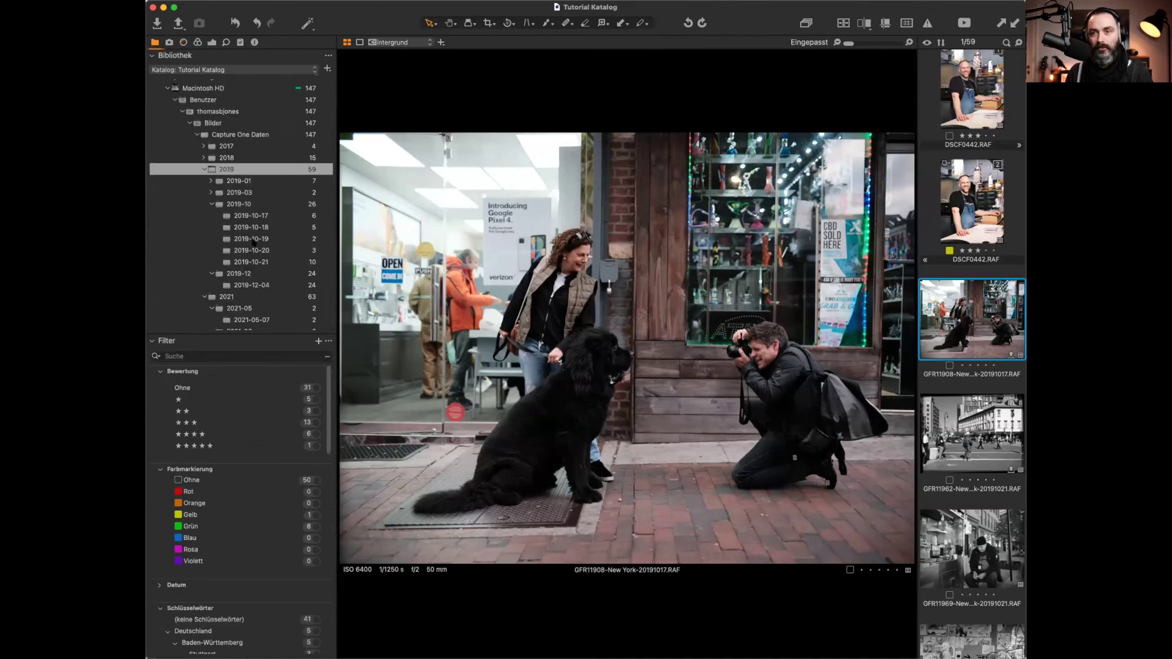
pyautogui.click(247, 285)
pyautogui.rightClick(252, 285)
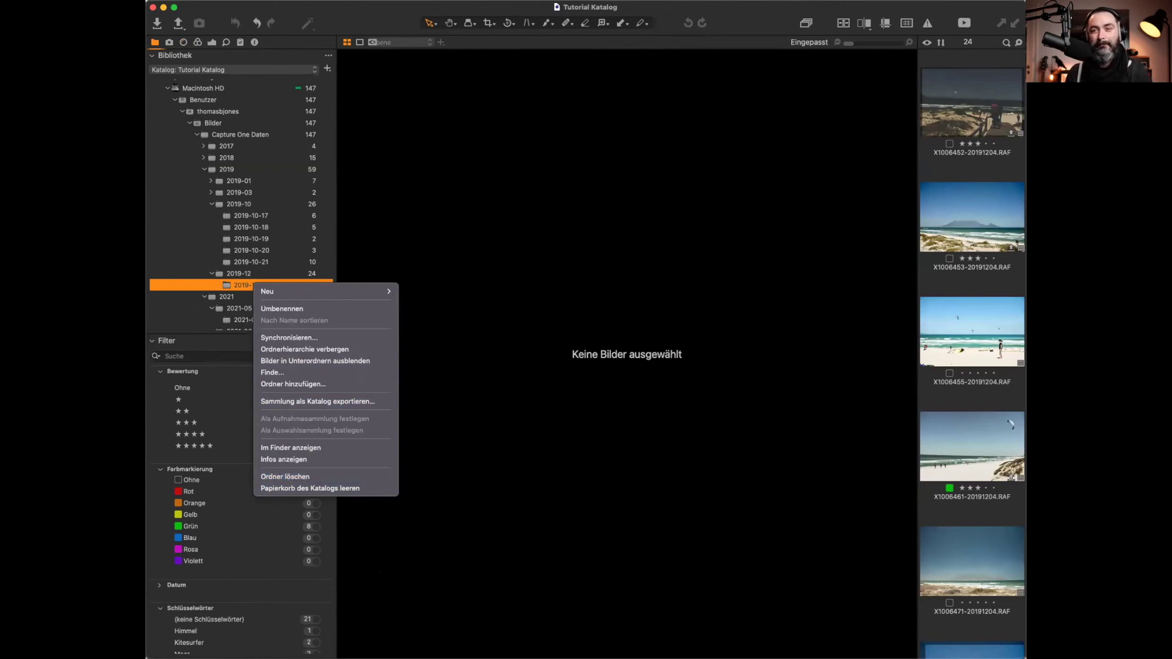
pyautogui.press('Escape')
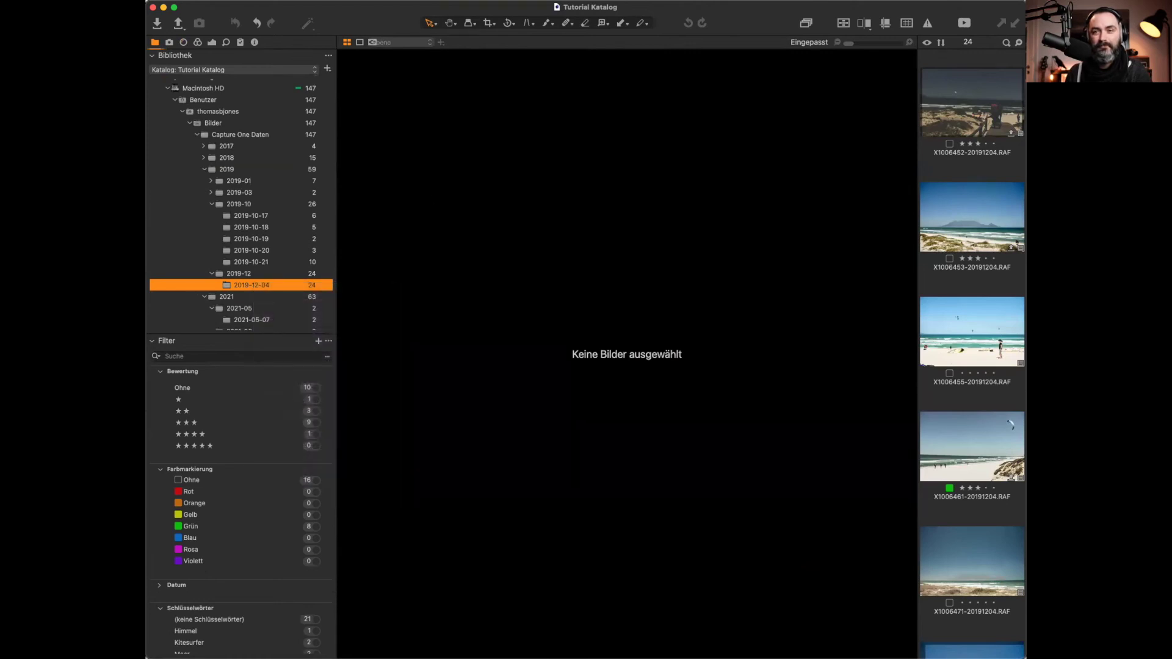
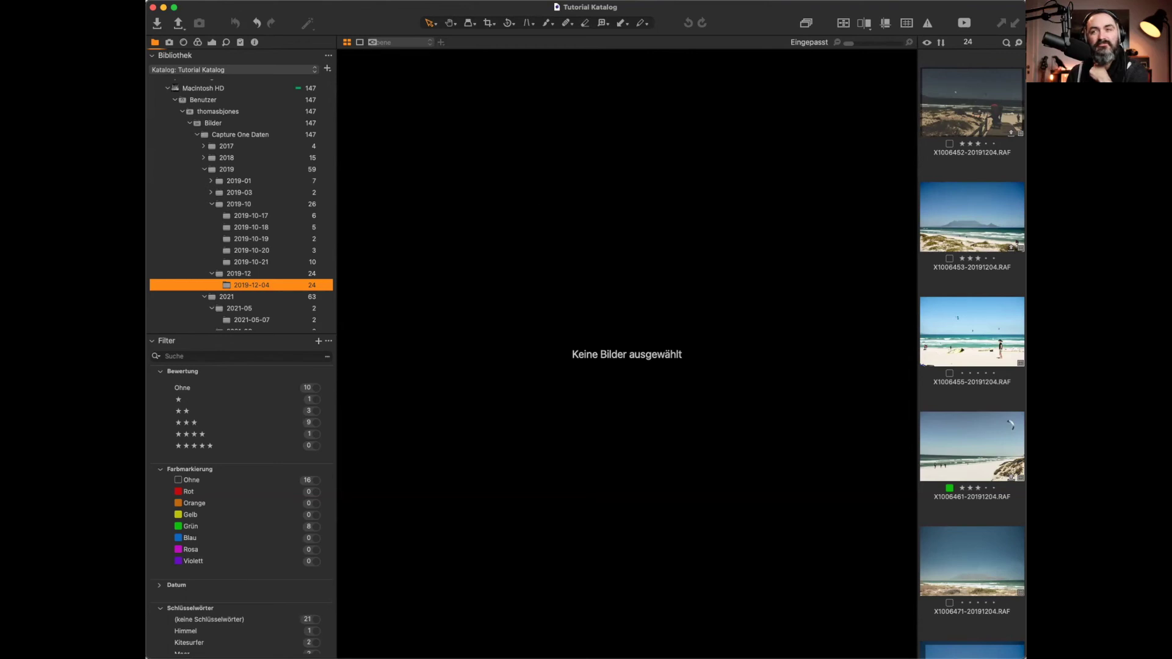
# Step: Show the detail tools and display X1006453-20191204.RAF to check its sharpening and noise reduction settings
pyautogui.click(226, 42)
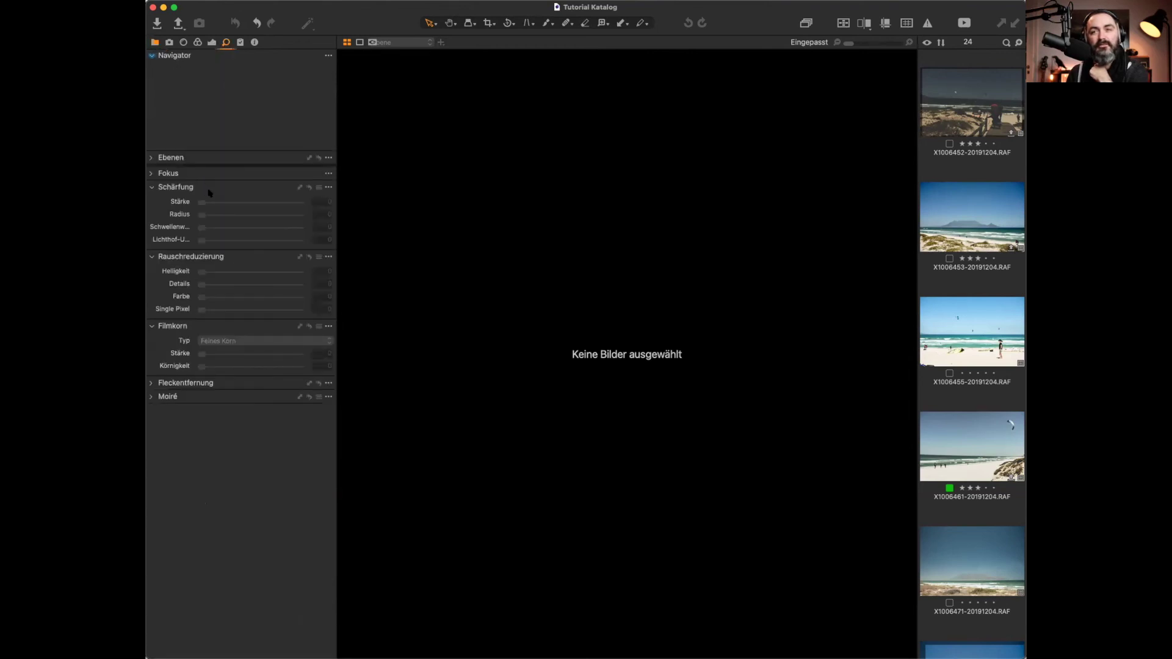
pyautogui.click(939, 219)
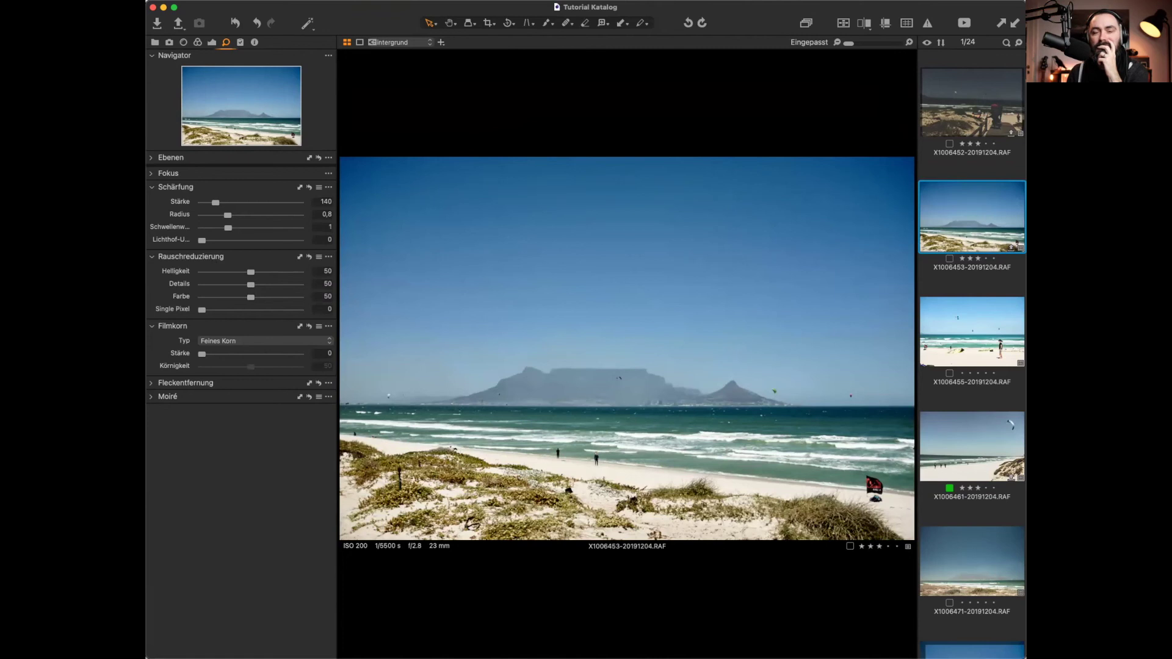
pyautogui.click(940, 175)
pyautogui.click(940, 188)
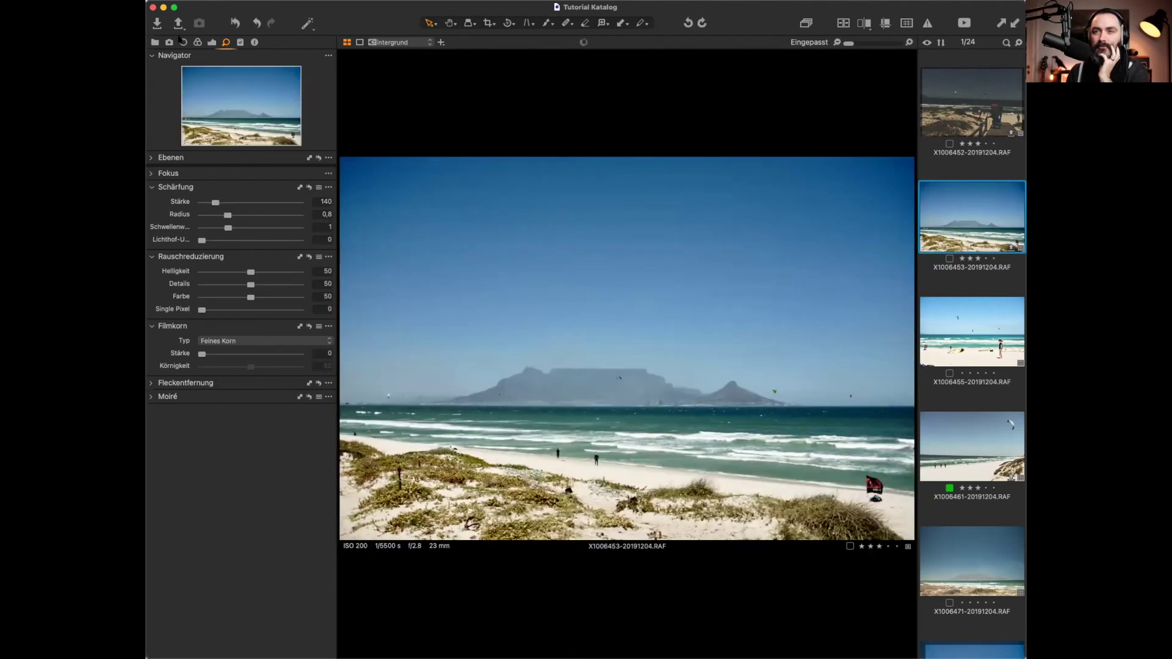
# Step: Try lowering Belichtung on X1006453-20191204.RAF and reset it to 0
pyautogui.click(155, 42)
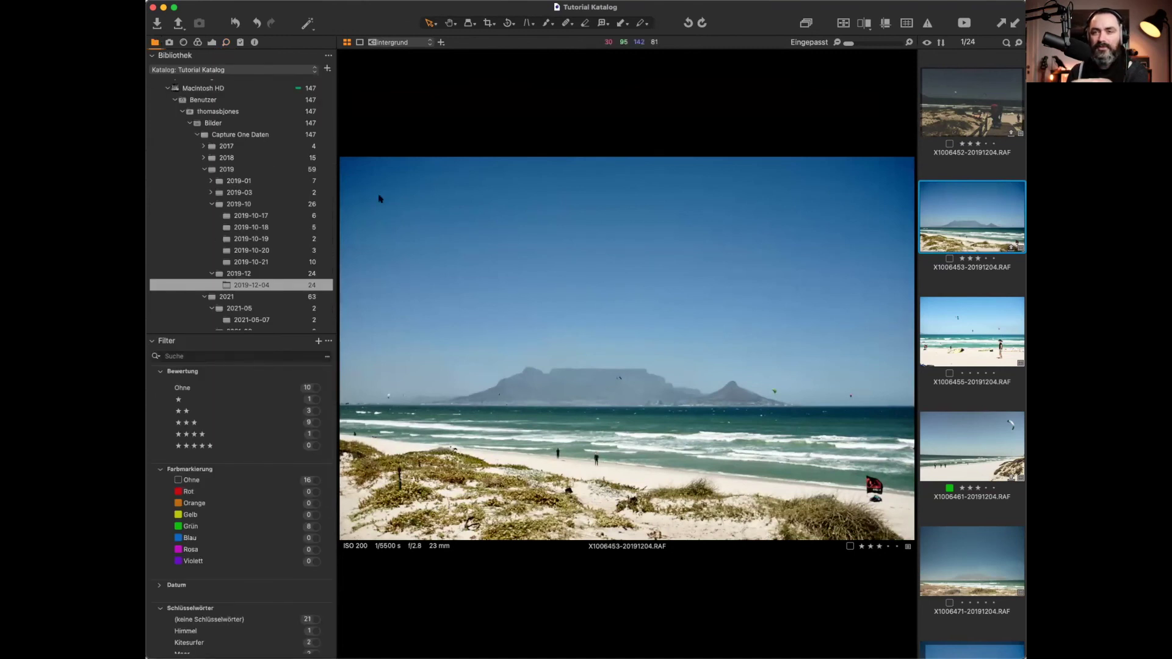
pyautogui.click(212, 42)
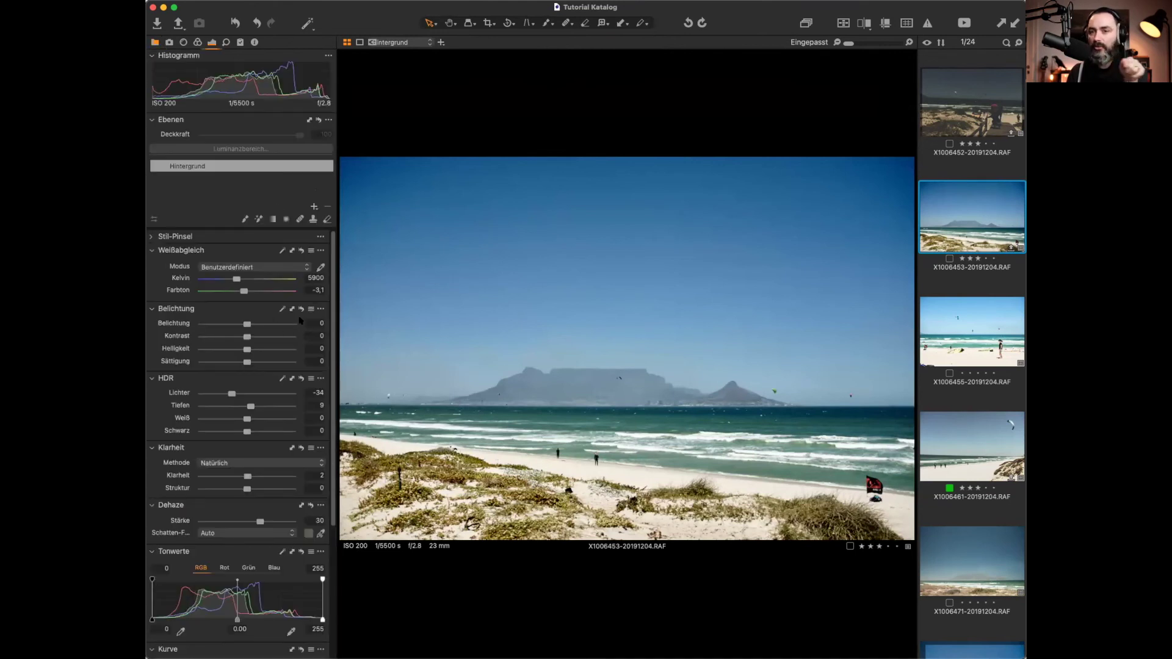
pyautogui.moveTo(247, 324); pyautogui.dragTo(204, 329)
pyautogui.doubleClick(204, 329)
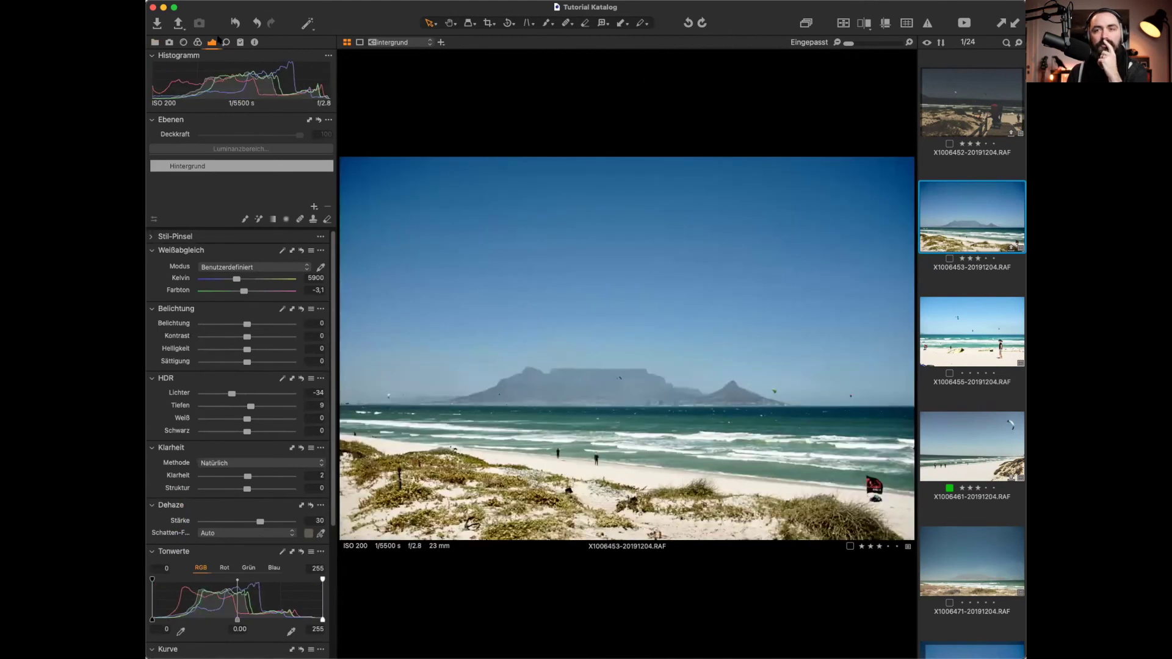
# Step: Inspect the mountain and kite in X1006453-20191204.RAF up close and create a TIFF copy of the image beside the original
pyautogui.click(226, 41)
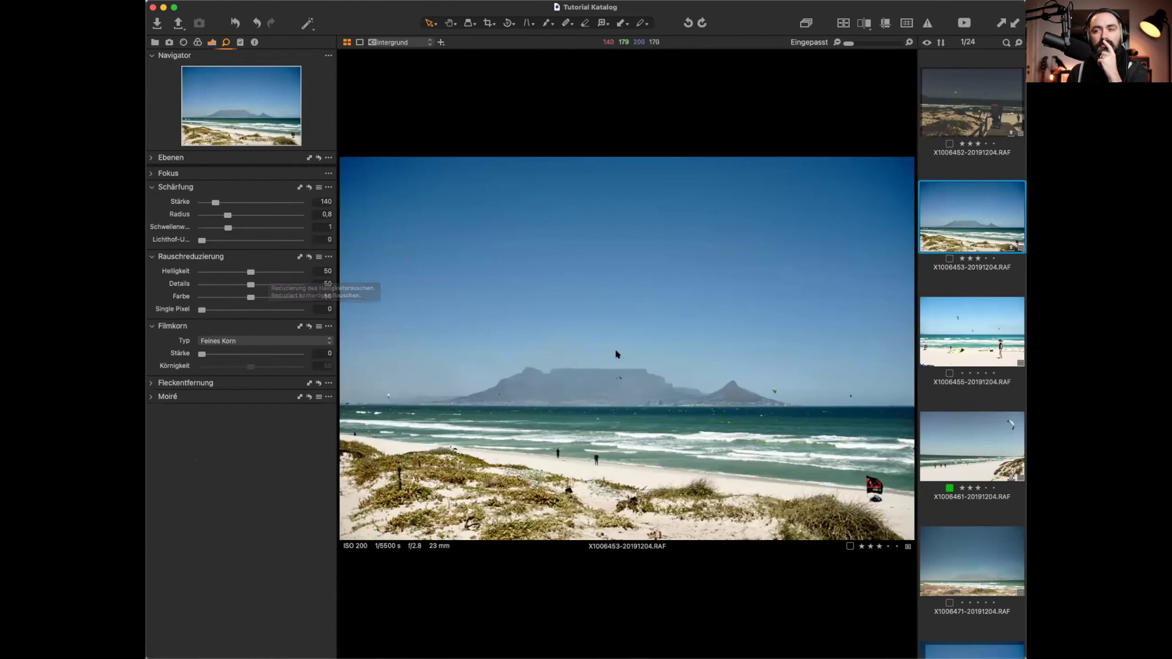
pyautogui.scroll(3, 618, 380)
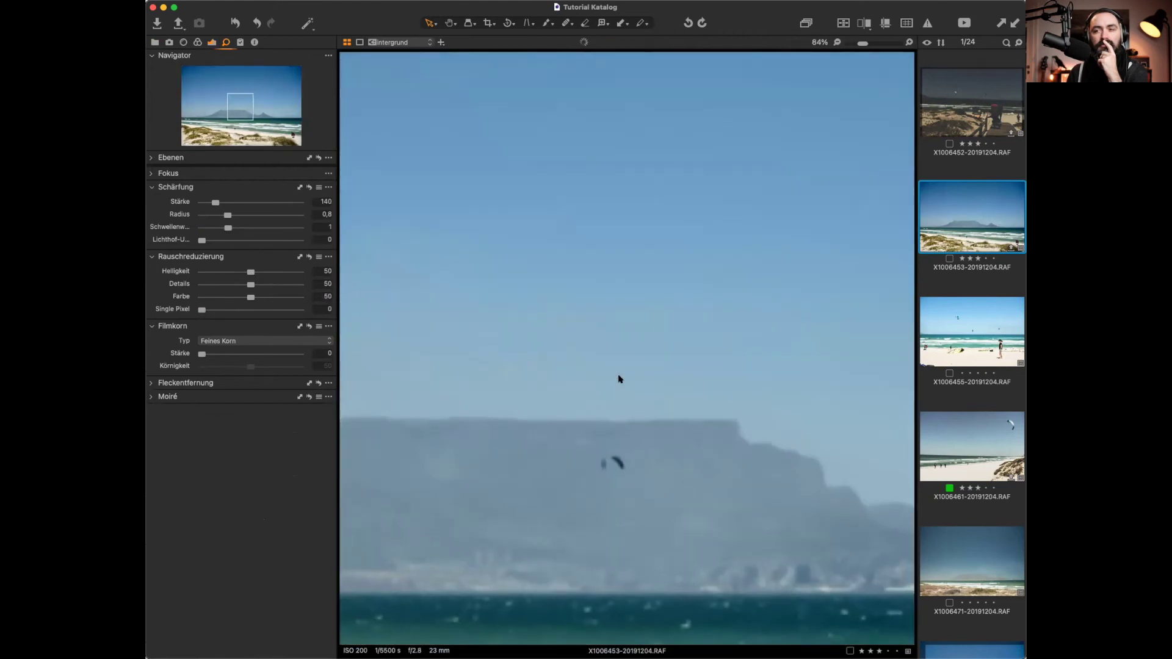
pyautogui.scroll(-3, 619, 379)
pyautogui.scroll(-3, 618, 379)
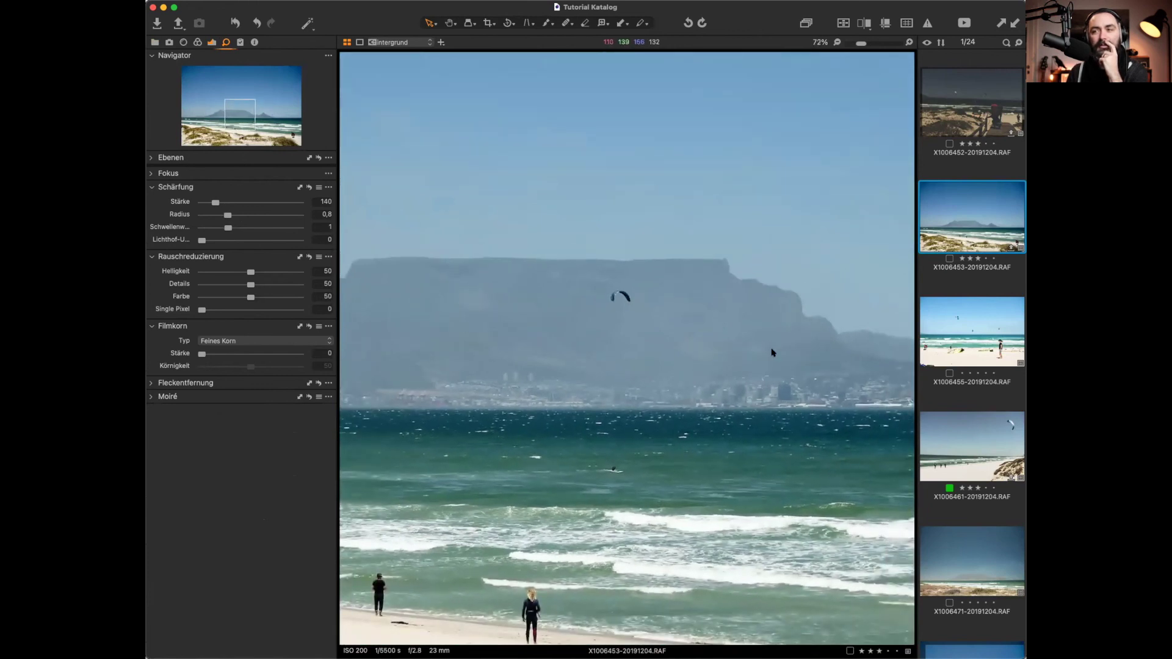
pyautogui.rightClick(955, 231)
pyautogui.click(879, 220)
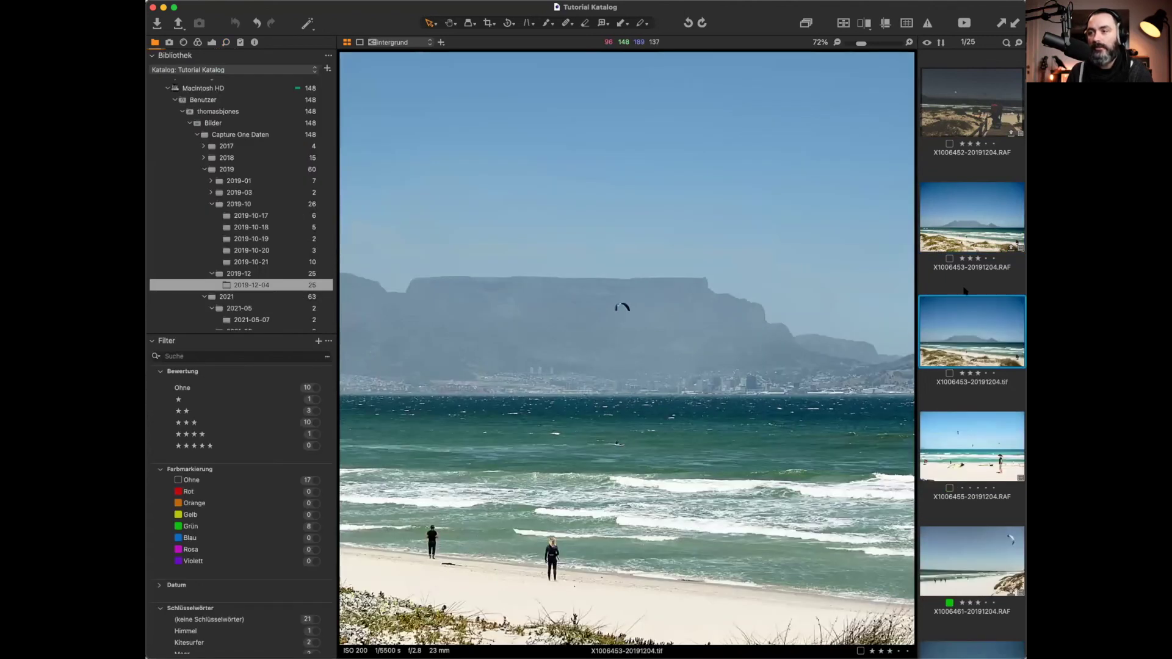
# Step: Set noise reduction Helligkeit, Details, Farbe and Single Pixel all to 100 on the TIFF copy X1006453-20191204.tif
pyautogui.press('super+d')
pyautogui.click(958, 329)
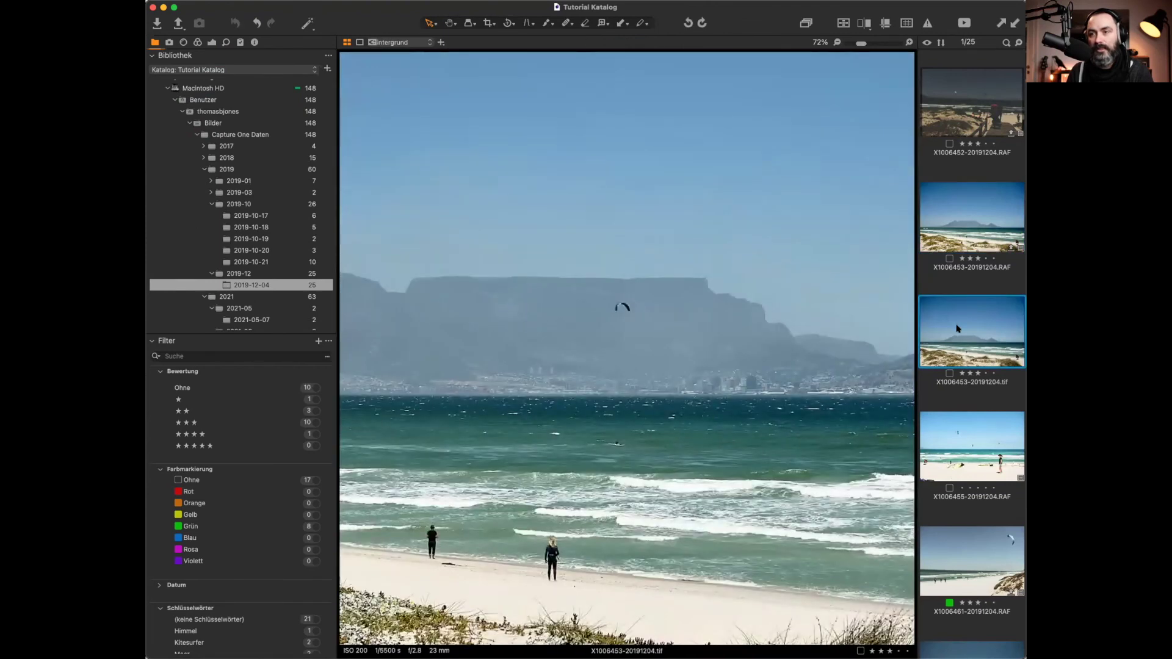
pyautogui.click(225, 42)
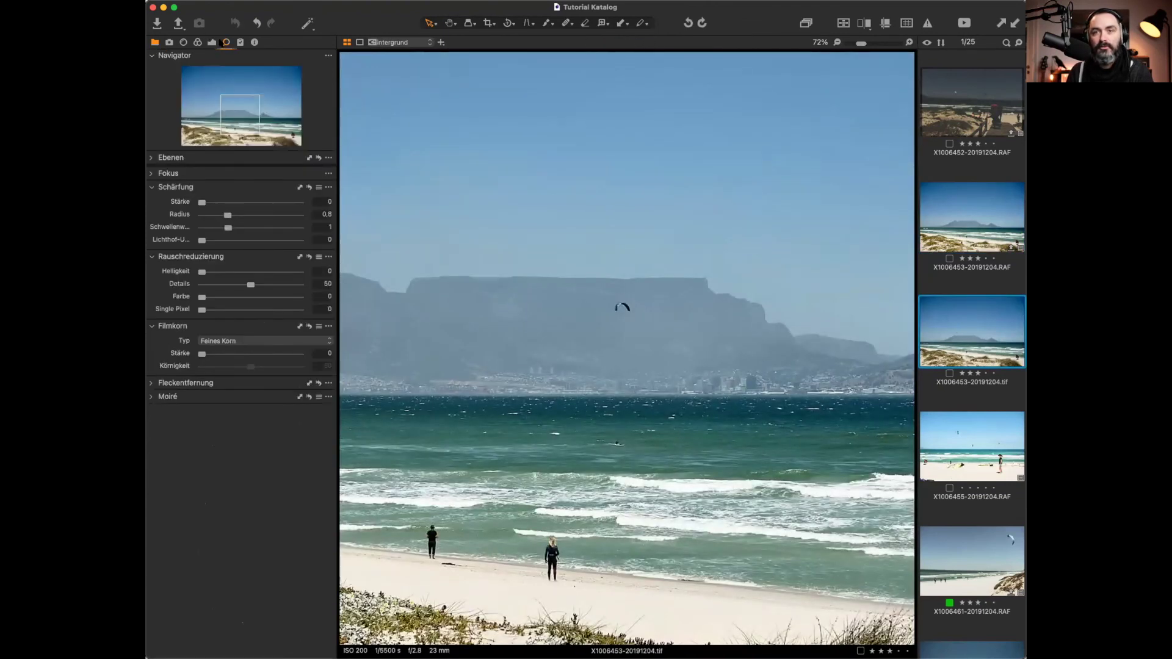
pyautogui.moveTo(203, 273); pyautogui.dragTo(318, 272)
pyautogui.scroll(5, 707, 343)
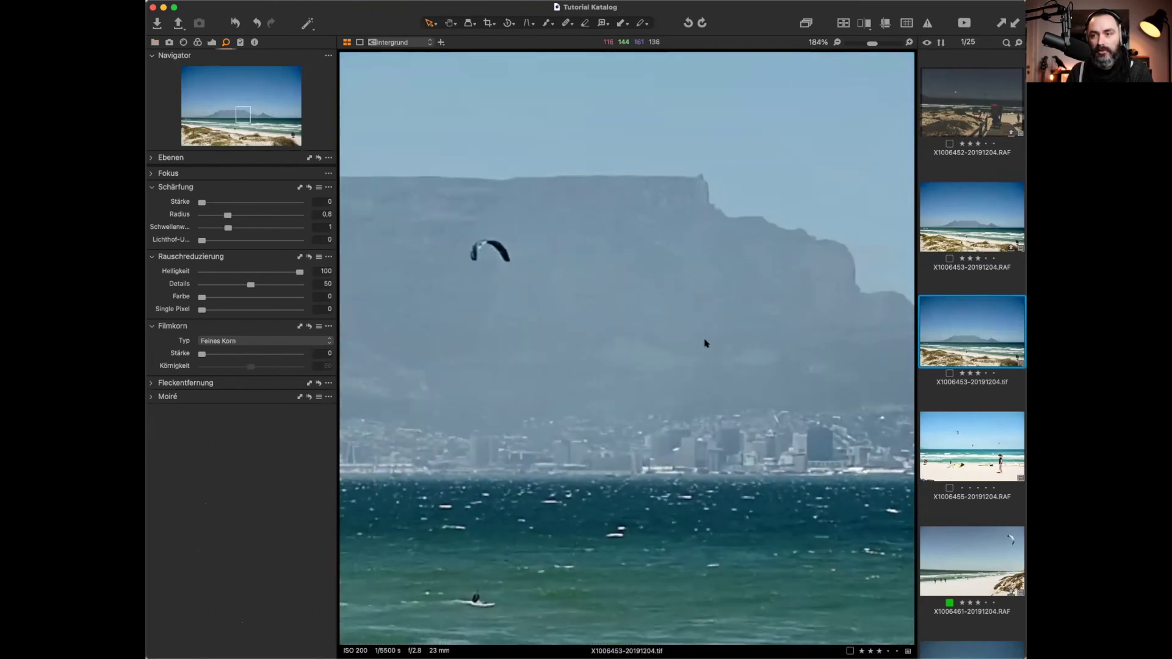
pyautogui.moveTo(251, 285); pyautogui.dragTo(291, 286)
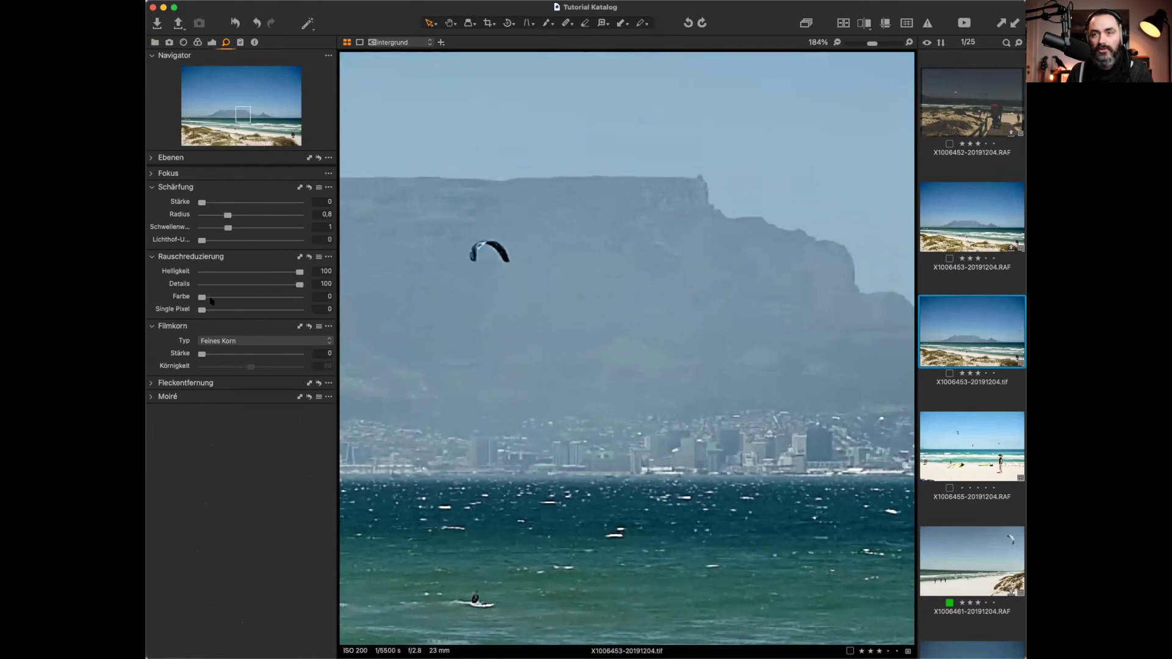
pyautogui.moveTo(203, 298); pyautogui.dragTo(299, 297)
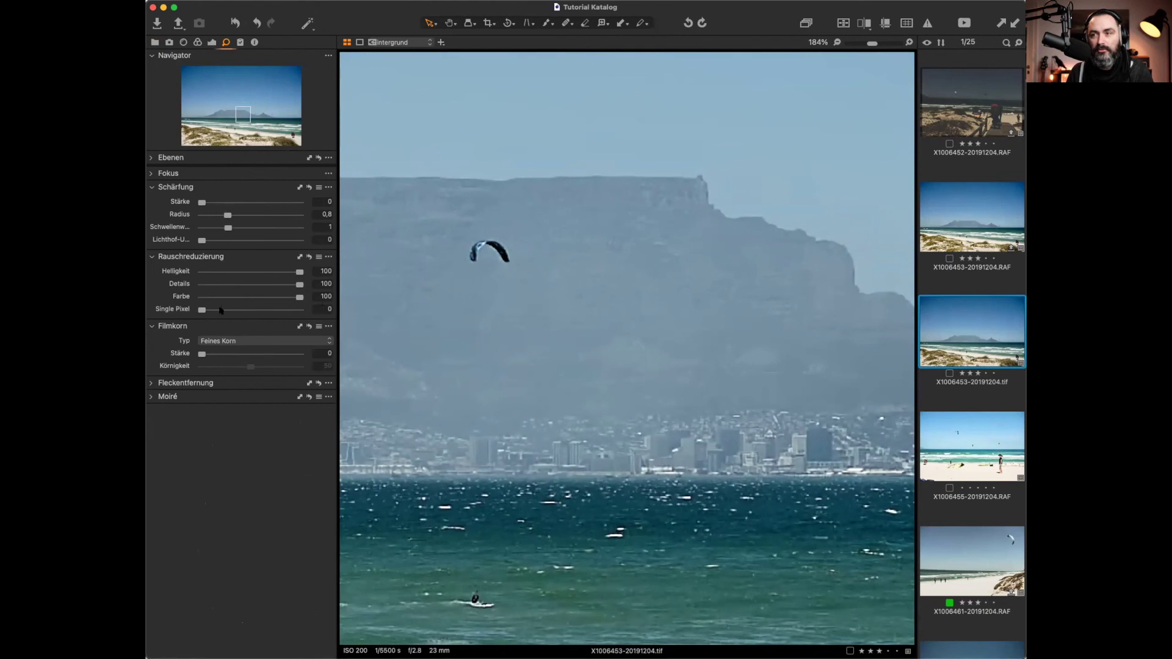
pyautogui.moveTo(202, 310); pyautogui.dragTo(299, 273)
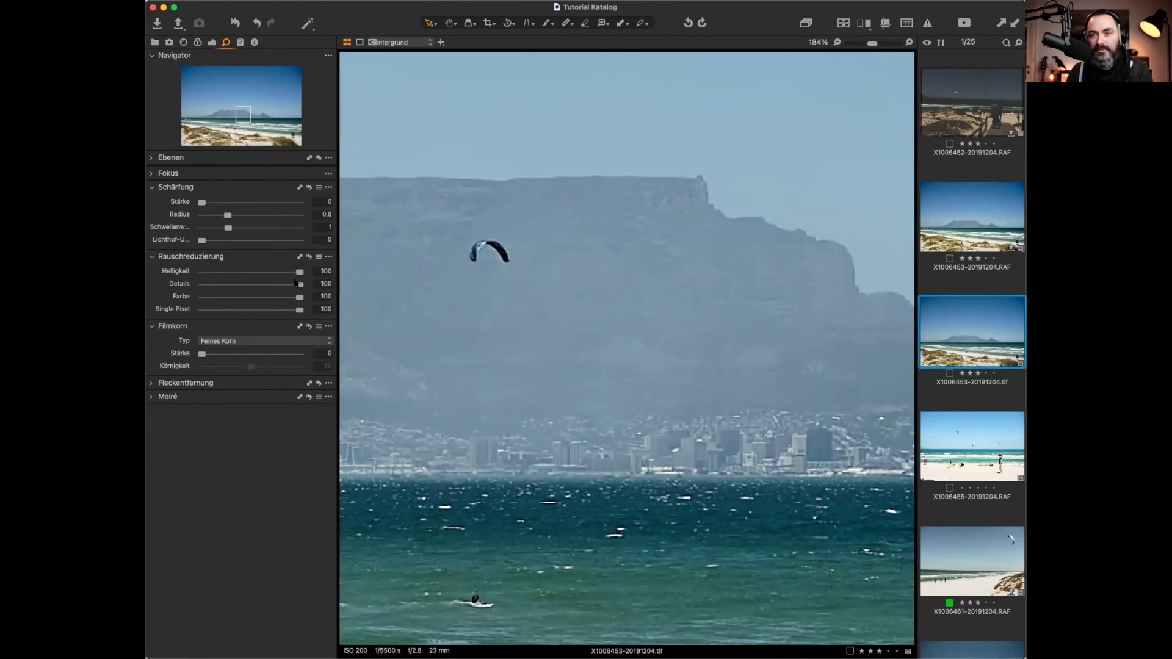
# Step: Try resetting the noise reduction settings on the TIFF copy and undo the reset
pyautogui.doubleClick(300, 284)
pyautogui.click(309, 257)
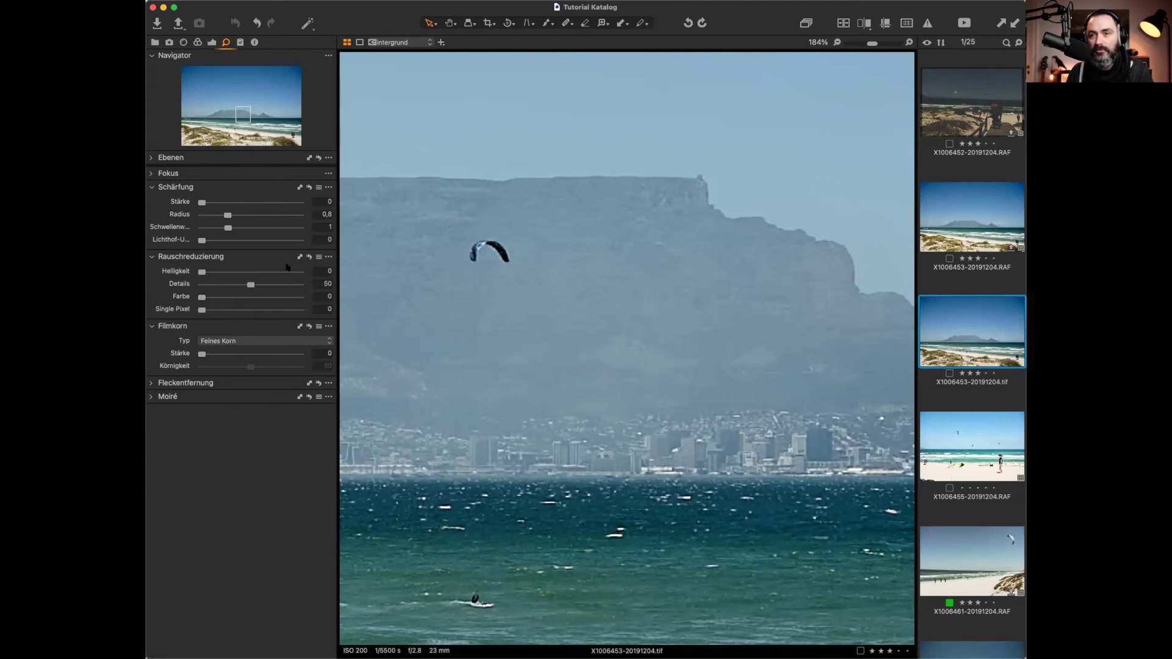
pyautogui.press('super+z')
pyautogui.press('super+z')
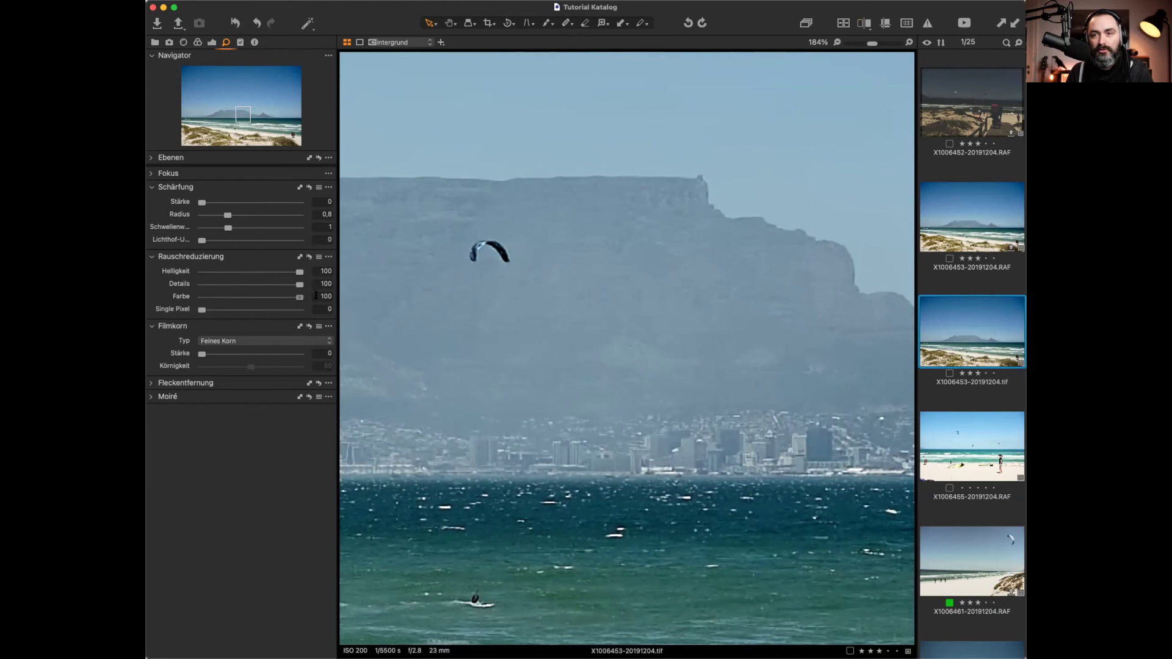
# Step: Compare the TIFF copy before and after noise reduction in a split view with the divider moved across the kite
pyautogui.press('y')
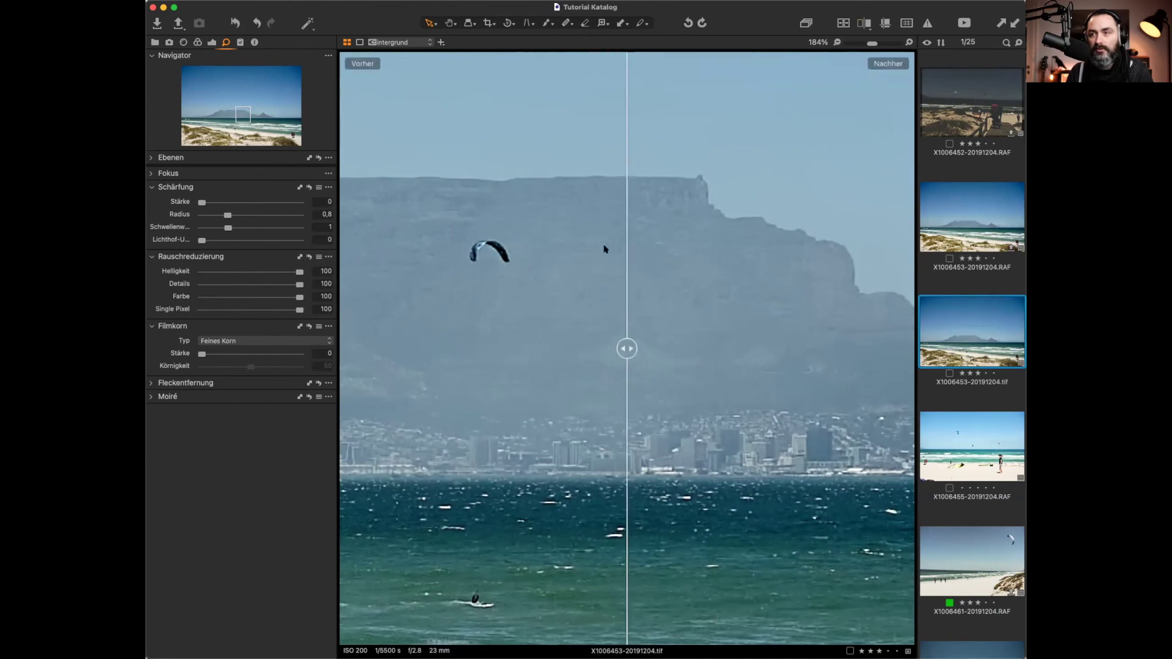
pyautogui.moveTo(626, 347); pyautogui.dragTo(454, 196)
# Step: Try noise reduction Helligkeit and Details at 100 on X1006453-20191204.RAF, compare before and after, and reset both to 50
pyautogui.press('Up')
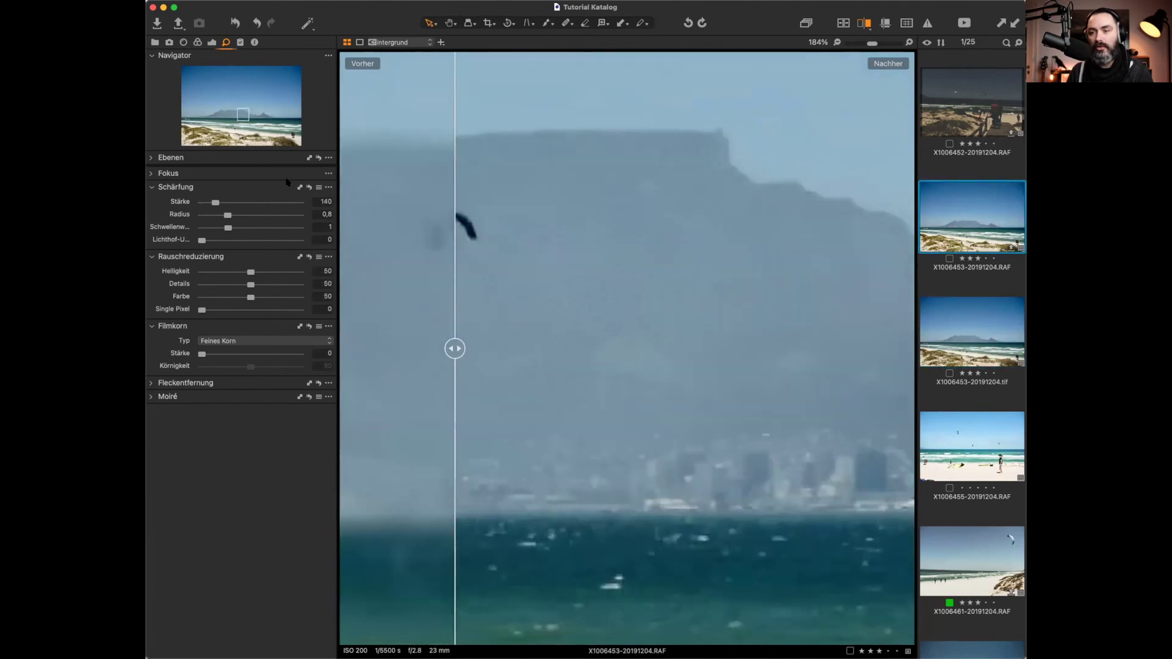
pyautogui.moveTo(285, 271); pyautogui.dragTo(304, 284)
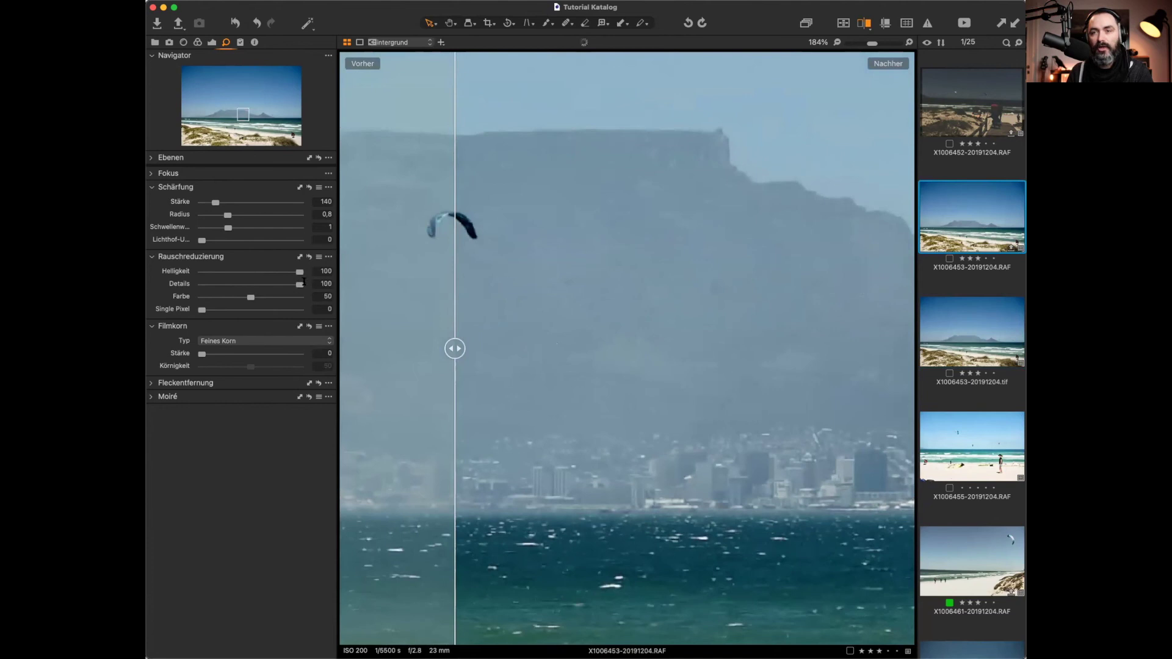
pyautogui.moveTo(451, 345); pyautogui.dragTo(508, 342)
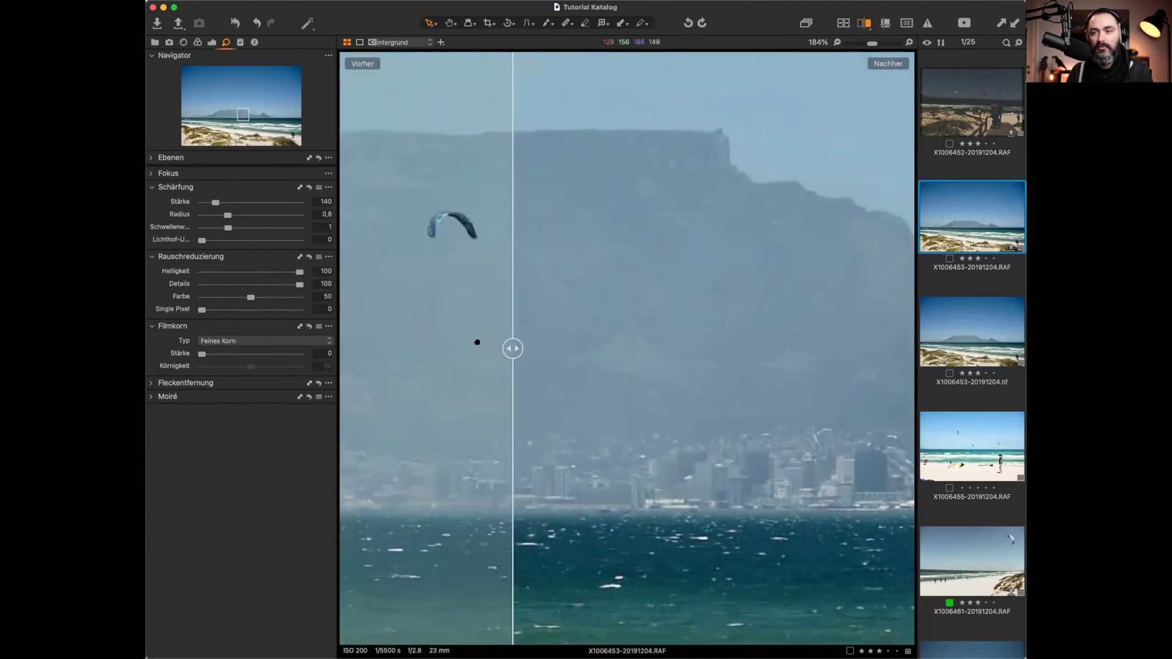
pyautogui.scroll(-5, 477, 342)
pyautogui.moveTo(514, 343); pyautogui.dragTo(426, 346)
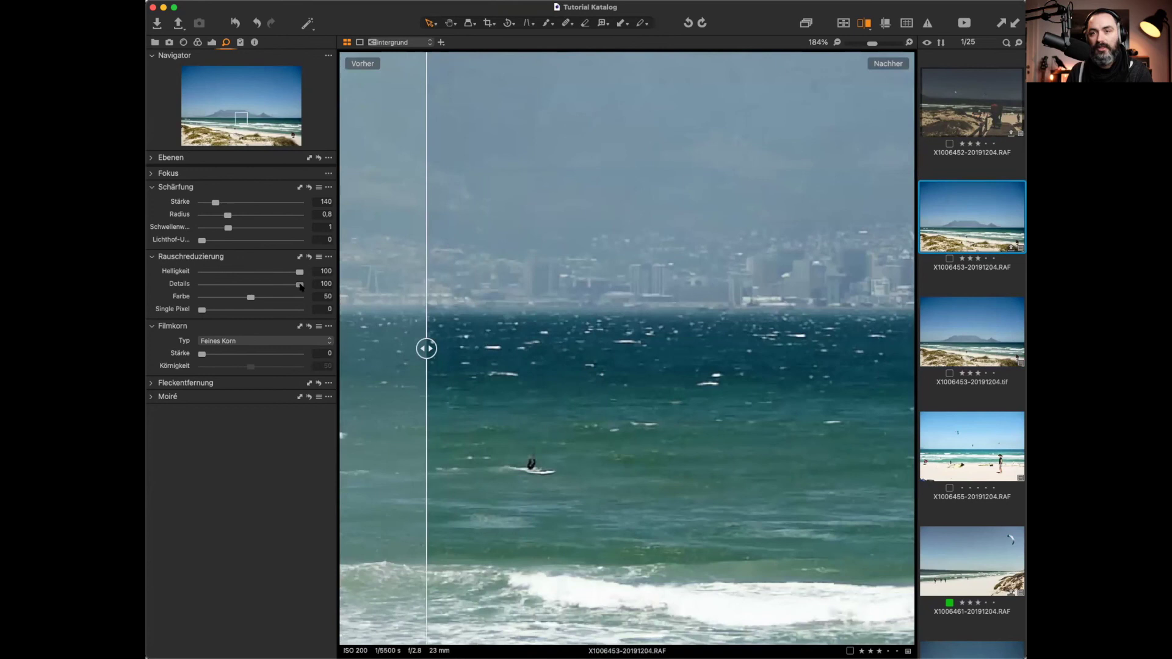
pyautogui.doubleClick(299, 272)
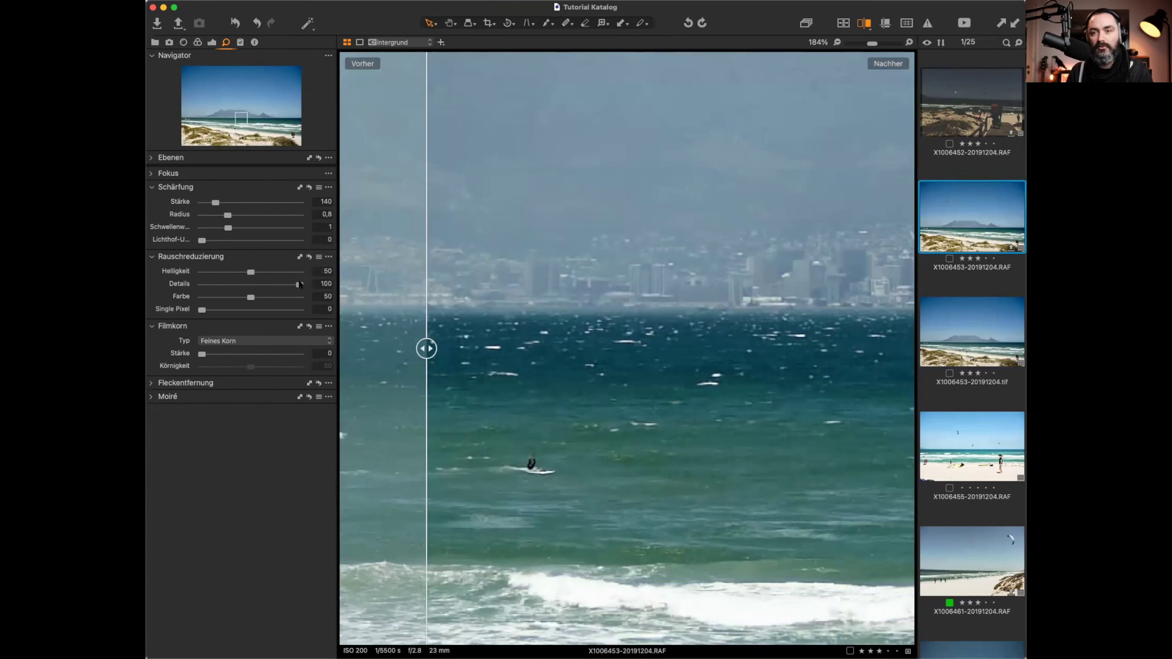
pyautogui.press('y')
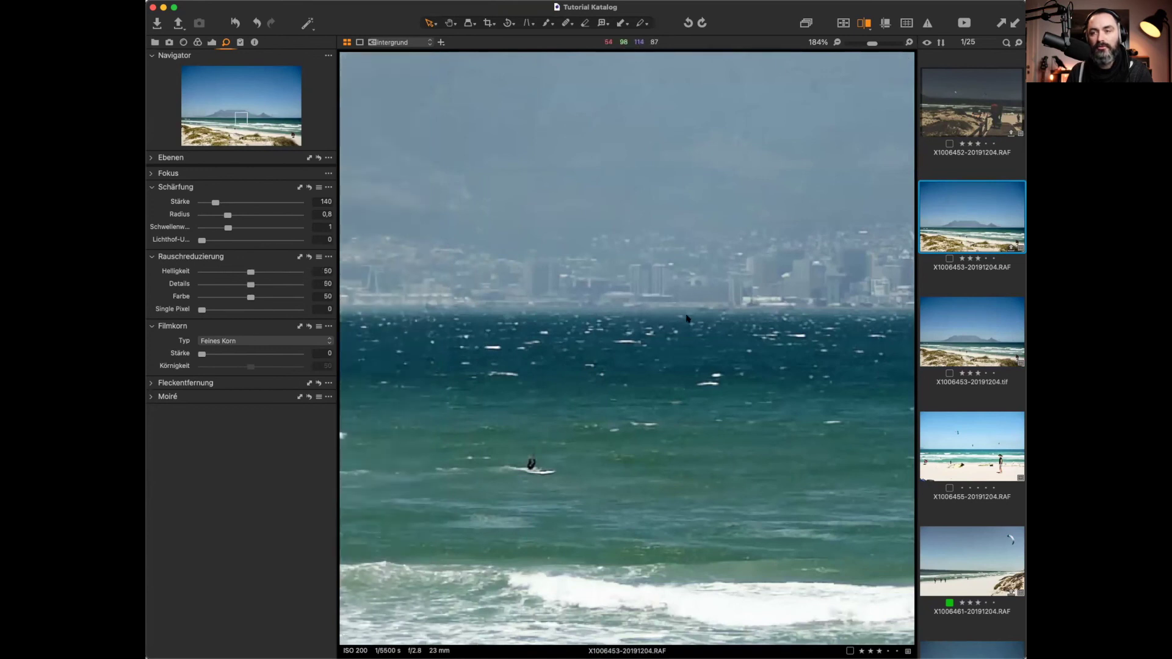
# Step: Fit the whole image in the viewer and display the TIFF copy X1006453-20191204.tif
pyautogui.press('super+0')
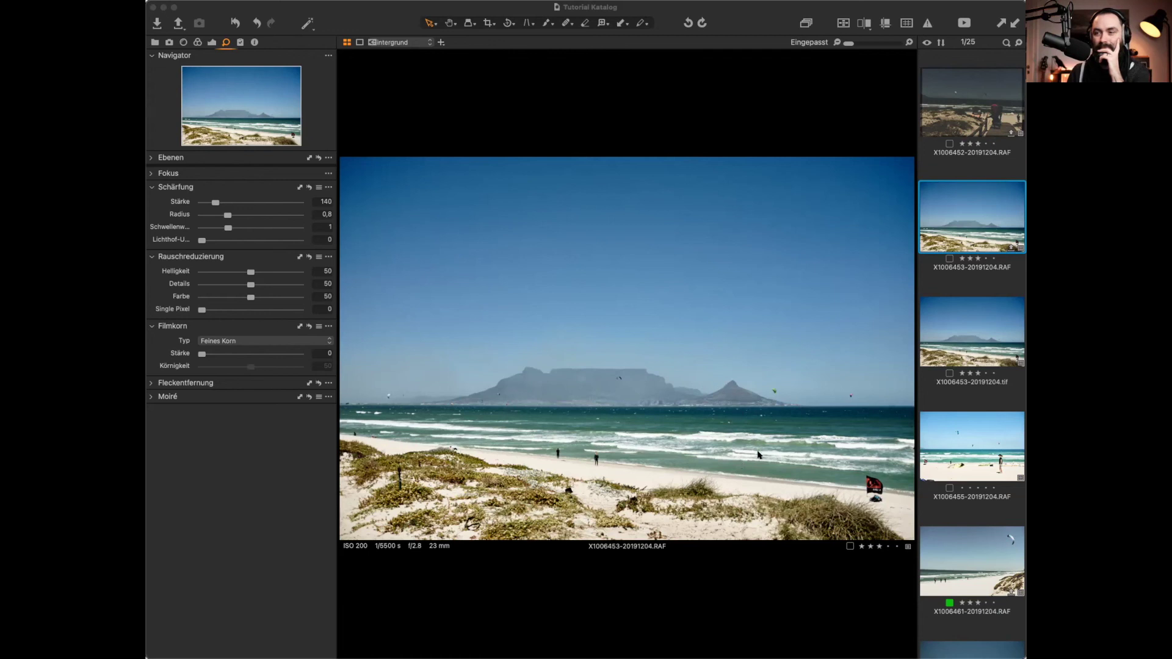
pyautogui.click(569, 385)
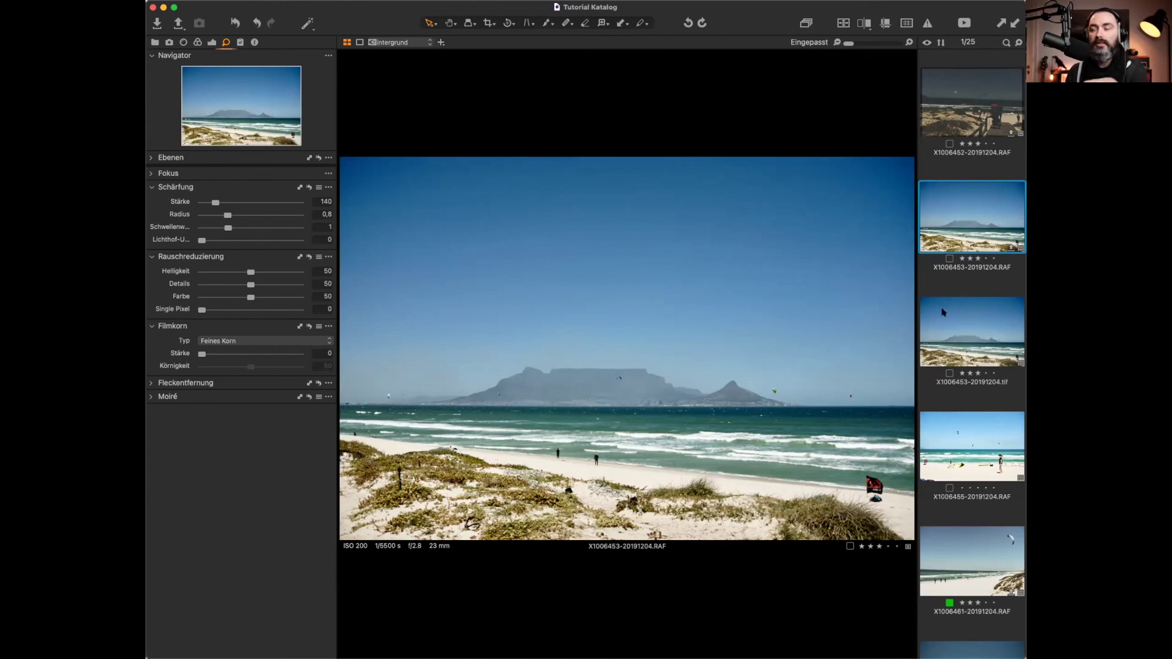
pyautogui.click(953, 353)
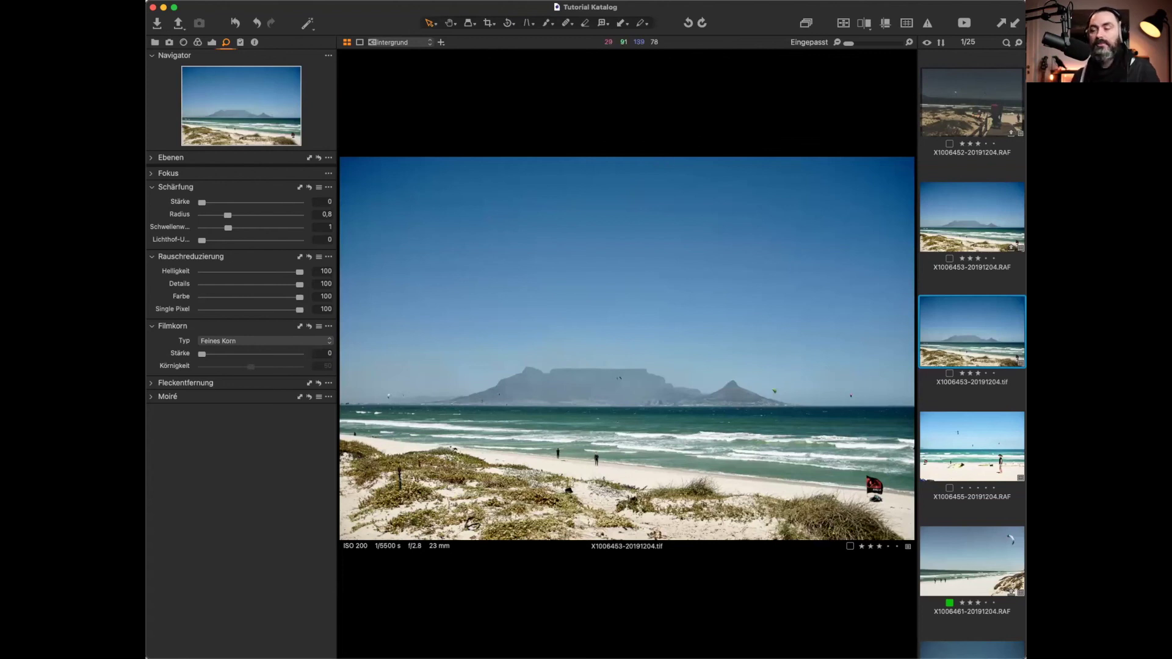
# Step: Switch to Finder and examine the session's Capture folder with its JPEGs and the .cos files in Settings141, selecting XP316240.JPG.cos
pyautogui.click(1002, 109)
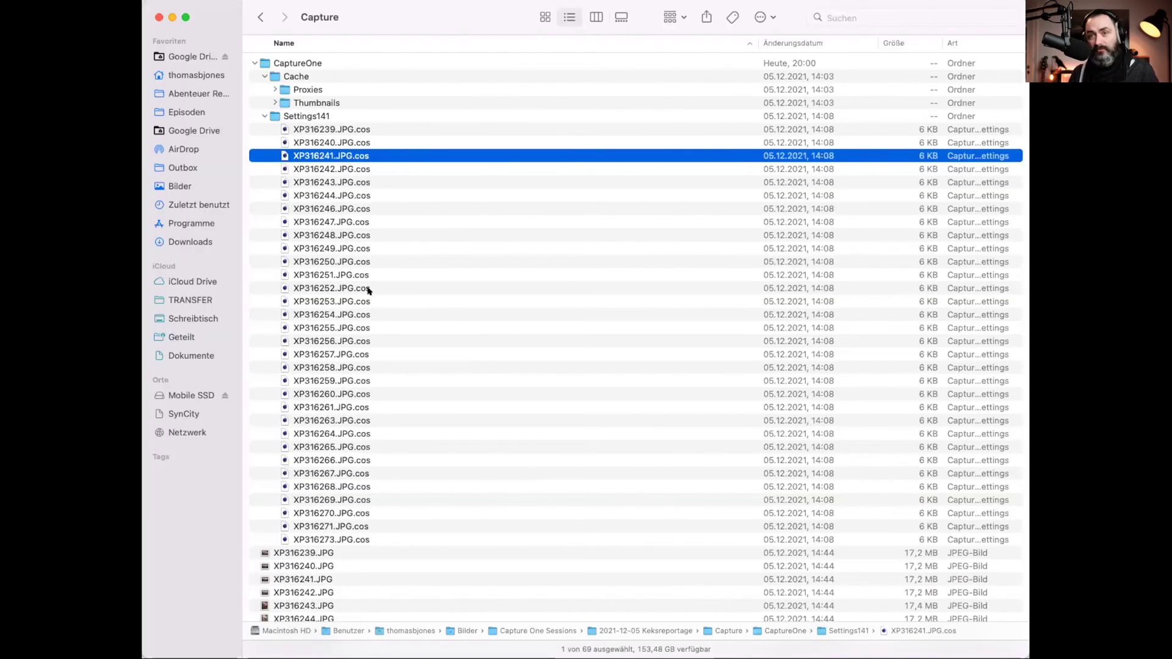
pyautogui.scroll(-10, 366, 291)
pyautogui.scroll(-3, 367, 291)
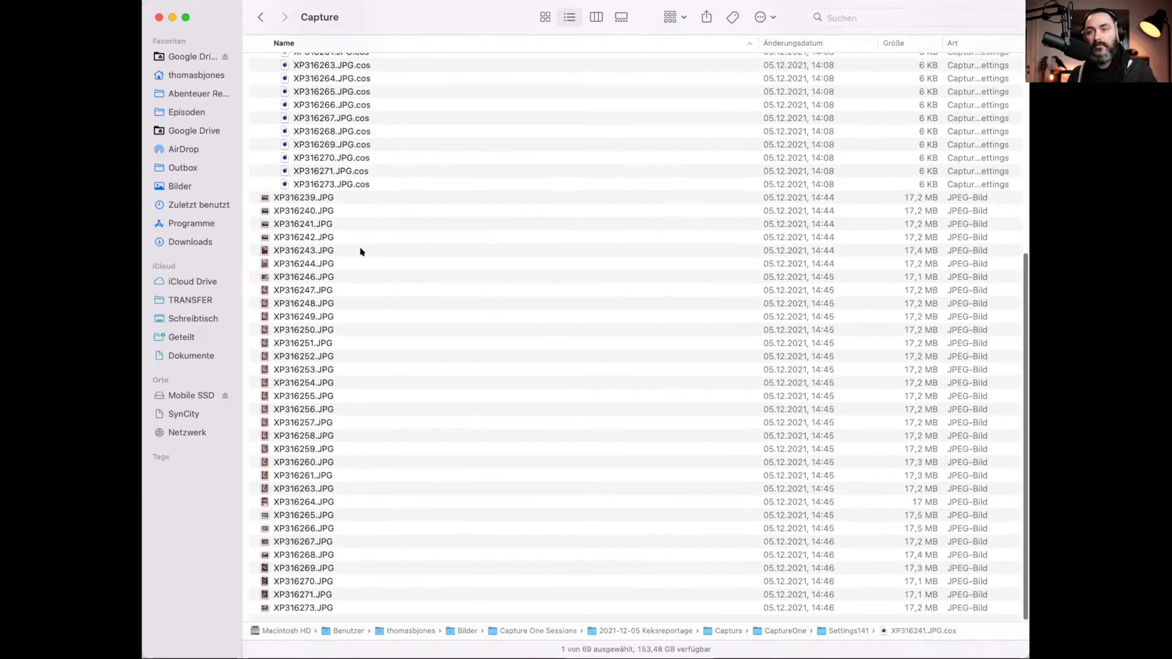
pyautogui.scroll(12, 300, 149)
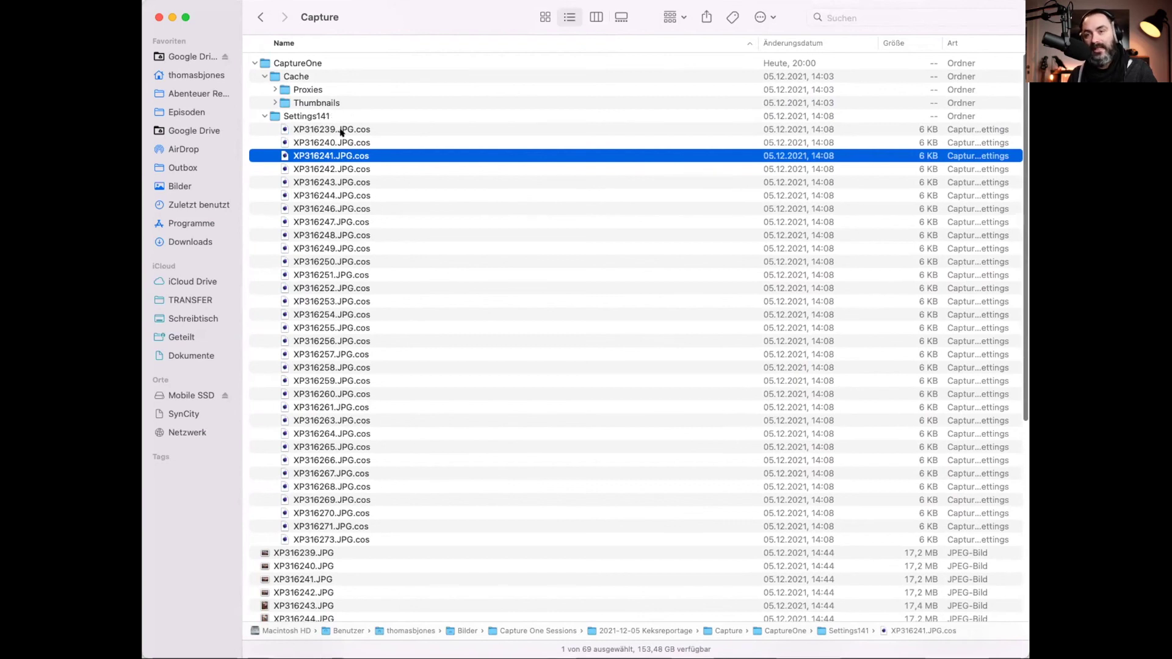
pyautogui.press('Up')
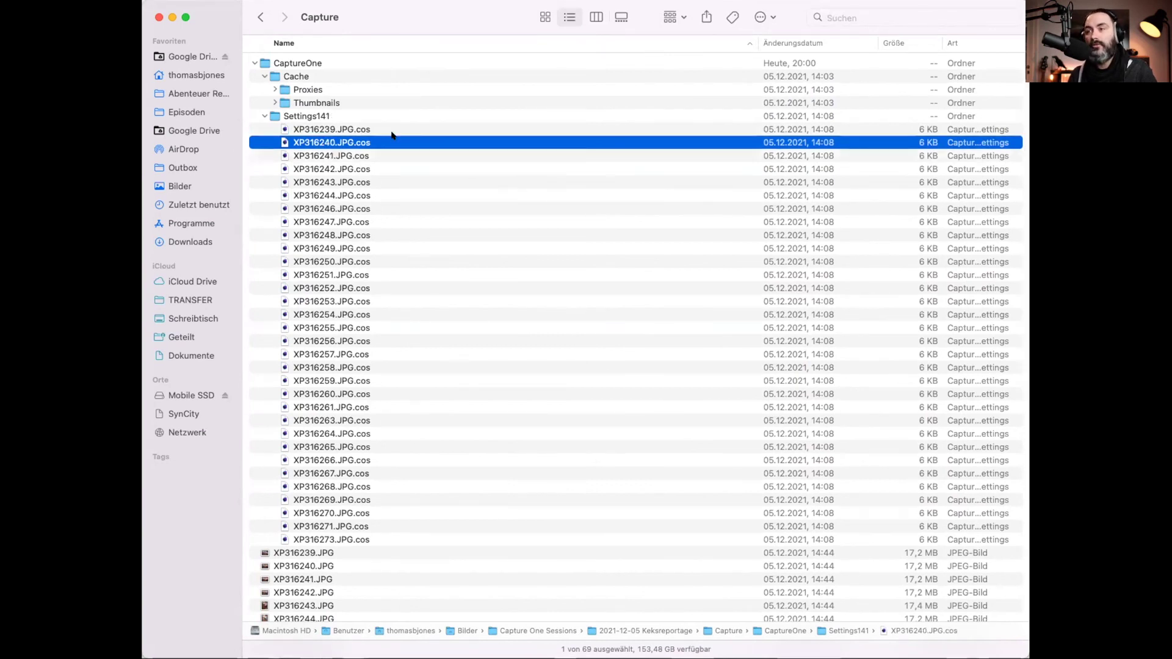